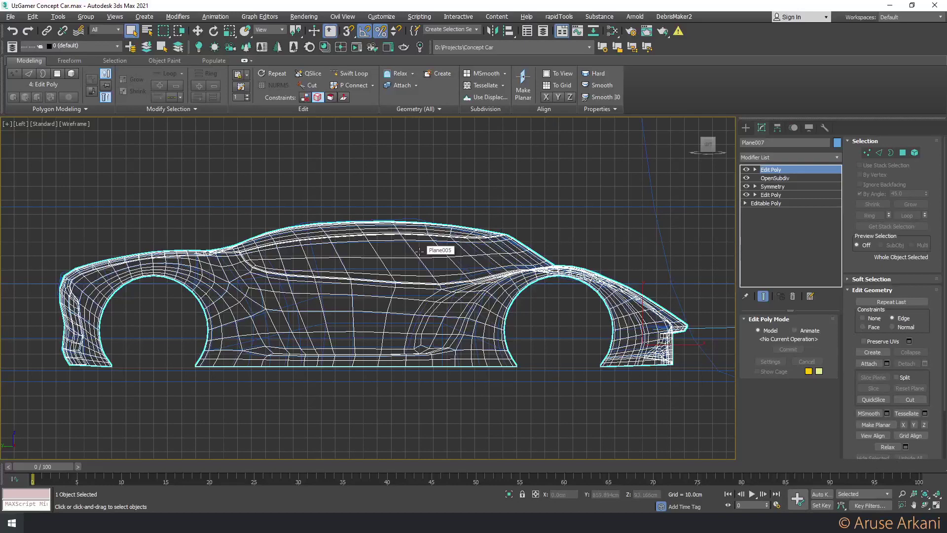
Select the third reference car body, Plane005, with the Top view as the working view
key("alt+w")
key("alt+w")
scroll(368, 288, "down", 5)
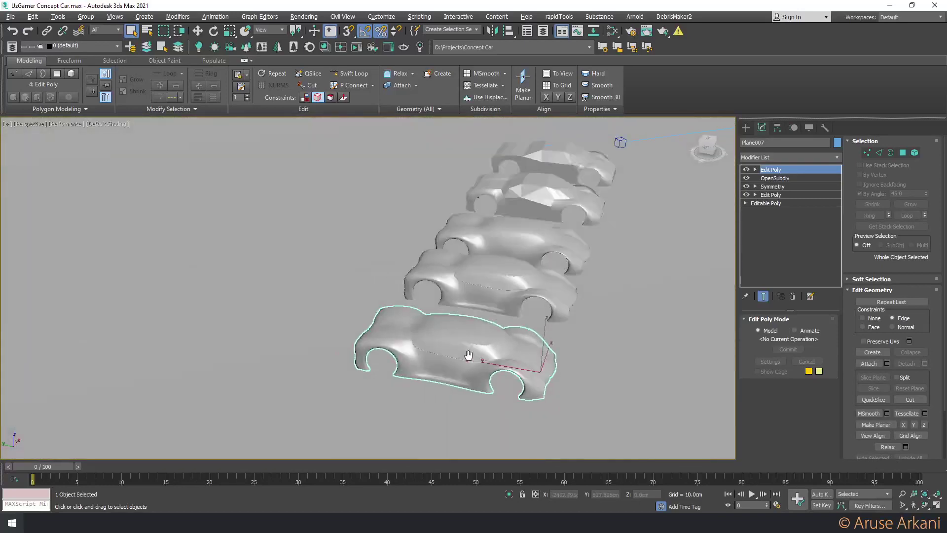
middle_click_drag(296, 296, 188, 326)
left_click(508, 315)
key("alt+w")
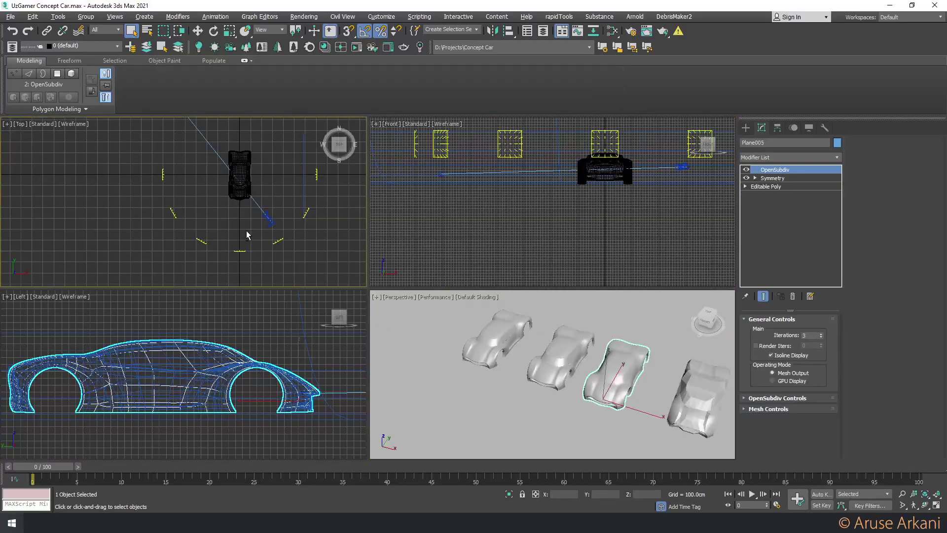
middle_click(246, 229)
key("alt+w")
Shift-move clone Plane005 as Plane008 and align the copy onto the black car
key("w")
left_click_drag(273, 168, 318, 256, "shift")
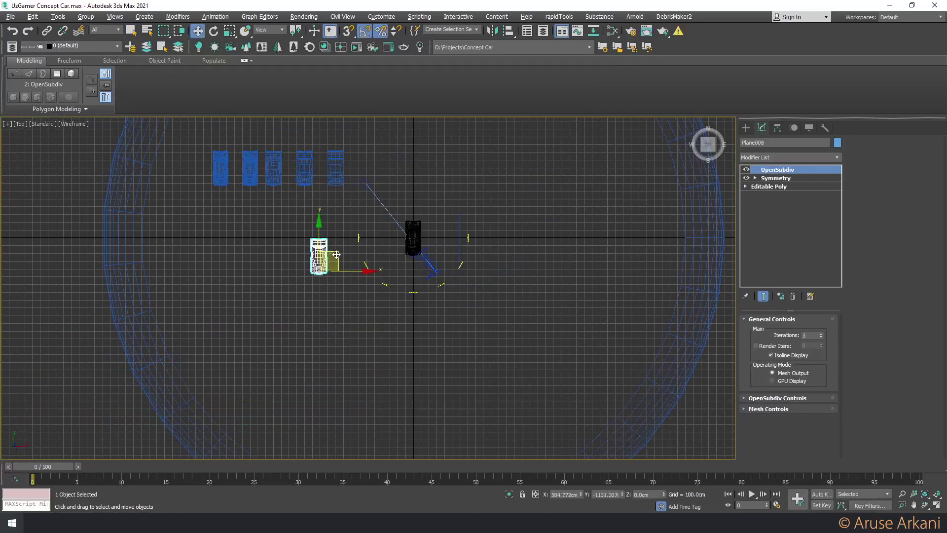
left_click(474, 303)
key("alt+a")
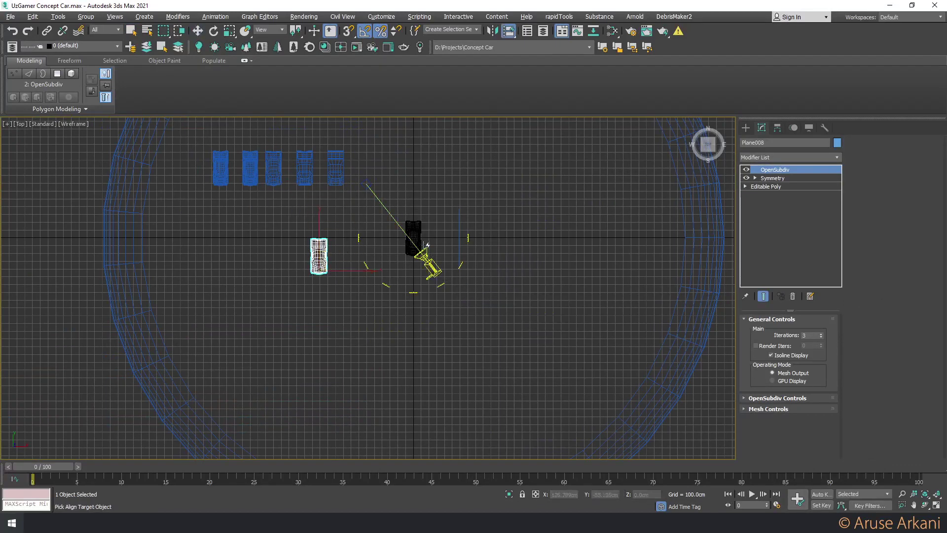
scroll(423, 244, "up", 3)
scroll(422, 241, "up", 3)
left_click(427, 233)
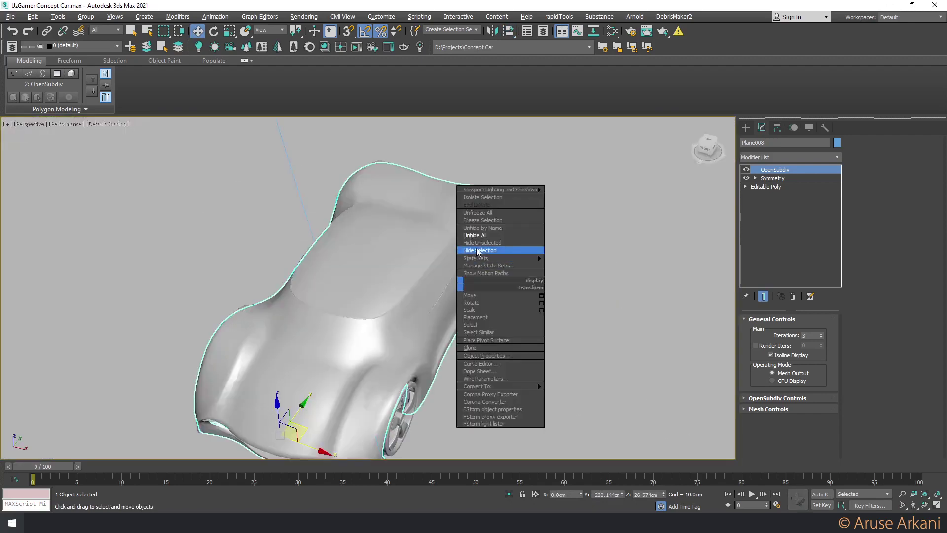
Hide the copied car body and the large backdrop disc Cylinder009
left_click(434, 286)
key("alt+h")
right_click(434, 286)
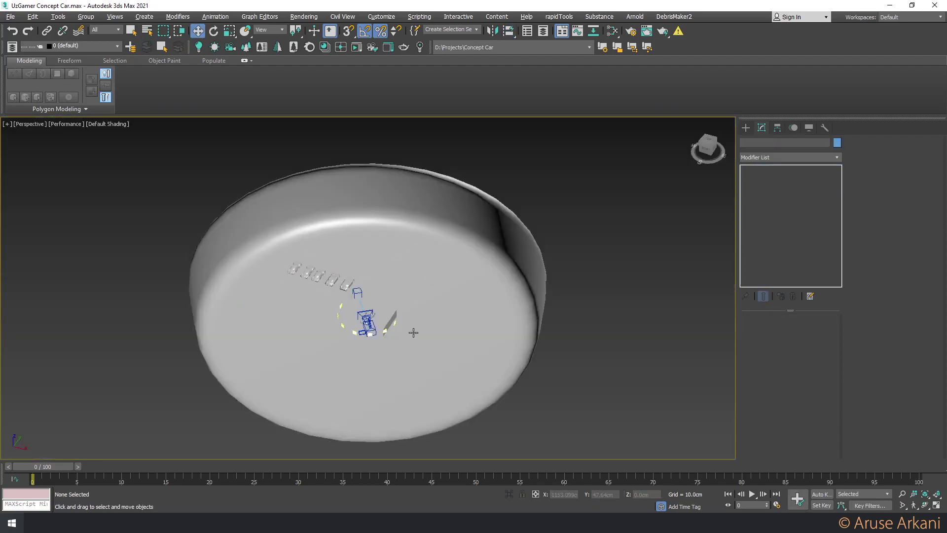
middle_click_drag(413, 333, 414, 252, "alt")
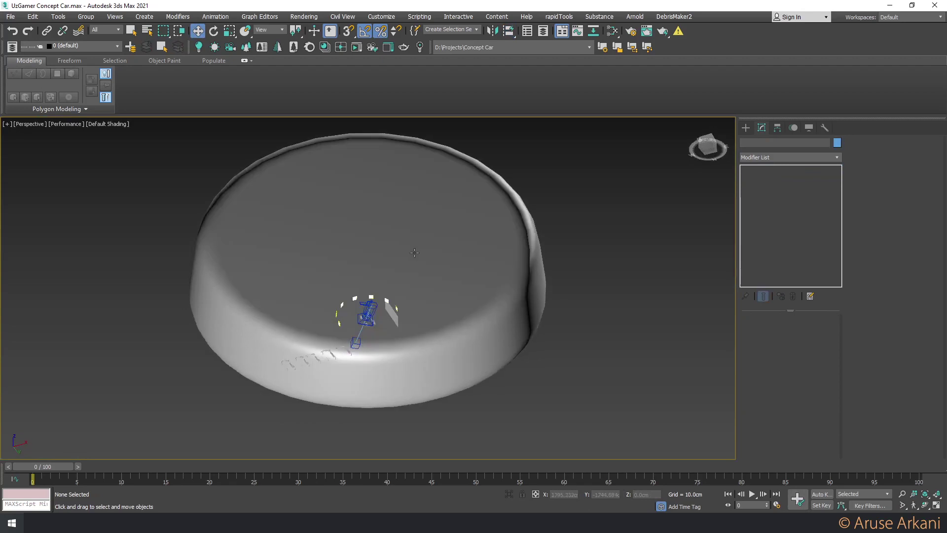
left_click(473, 248)
middle_click_drag(473, 248, 431, 296, "alt")
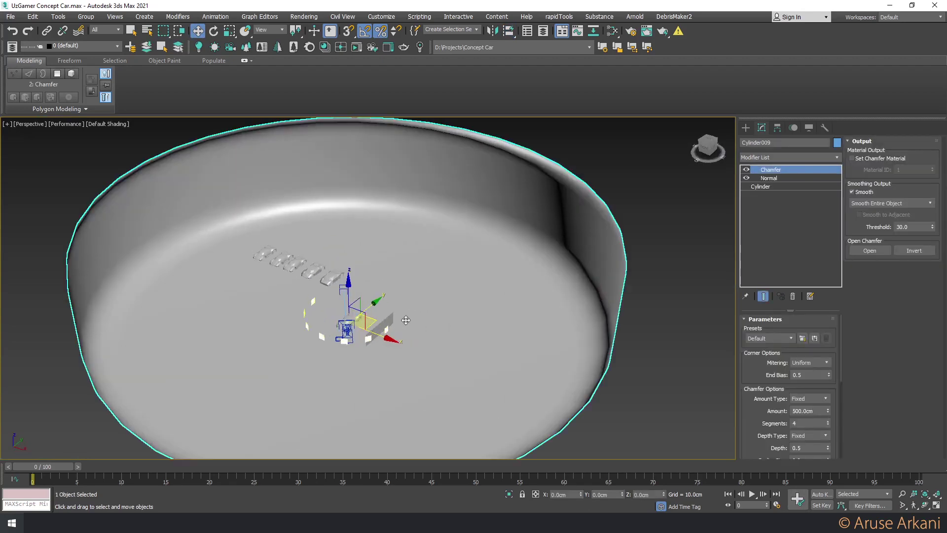
right_click(431, 296)
left_click(441, 262)
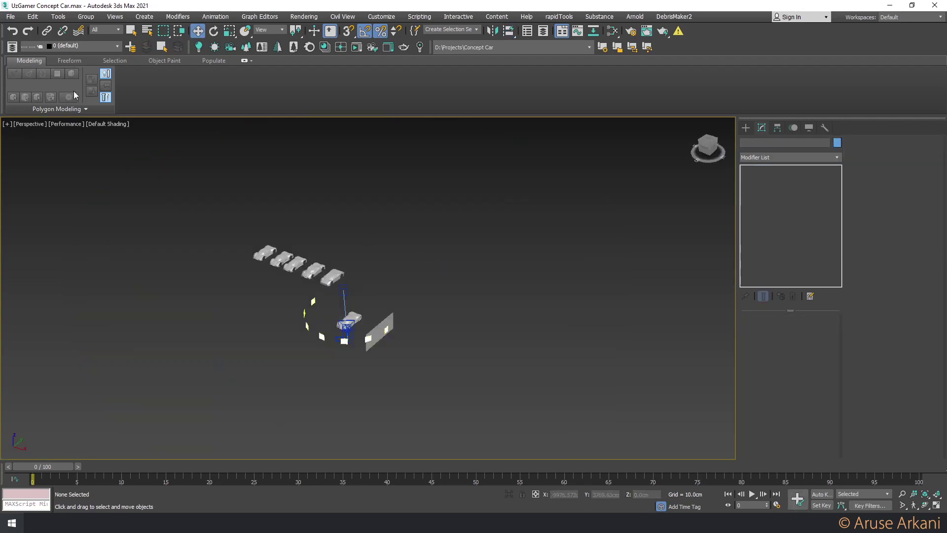
Make 0 (default) the current layer and select the camera, wheels and lights
left_click(59, 47)
left_click(66, 57)
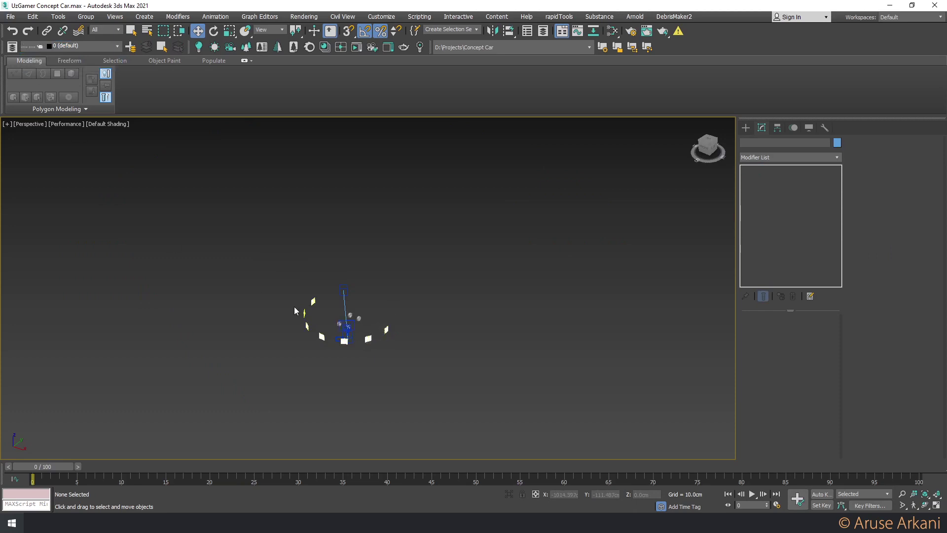
left_click(358, 329)
key("ctrl+a")
Hide all unselected objects and unhide the Ref layer
scroll(390, 315, "up", 5)
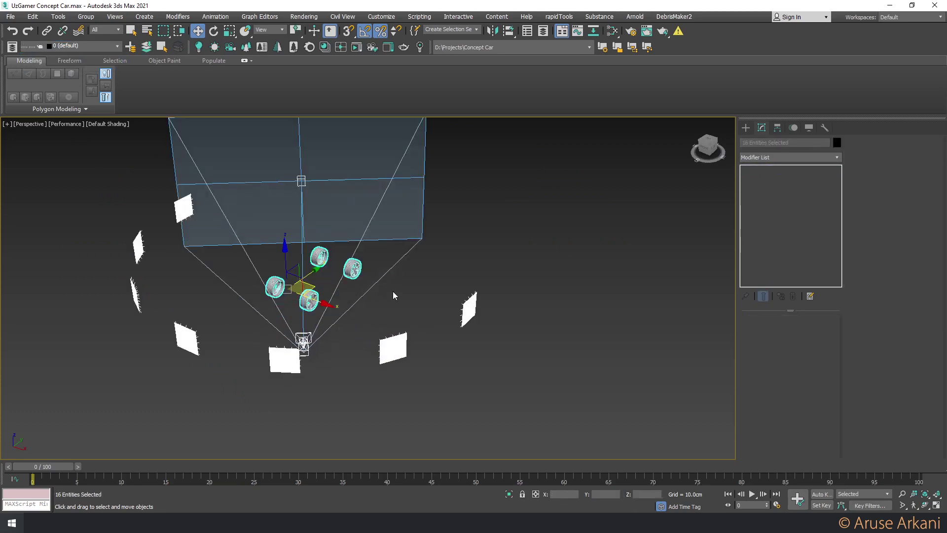
right_click(394, 286)
left_click(412, 245)
left_click(81, 45)
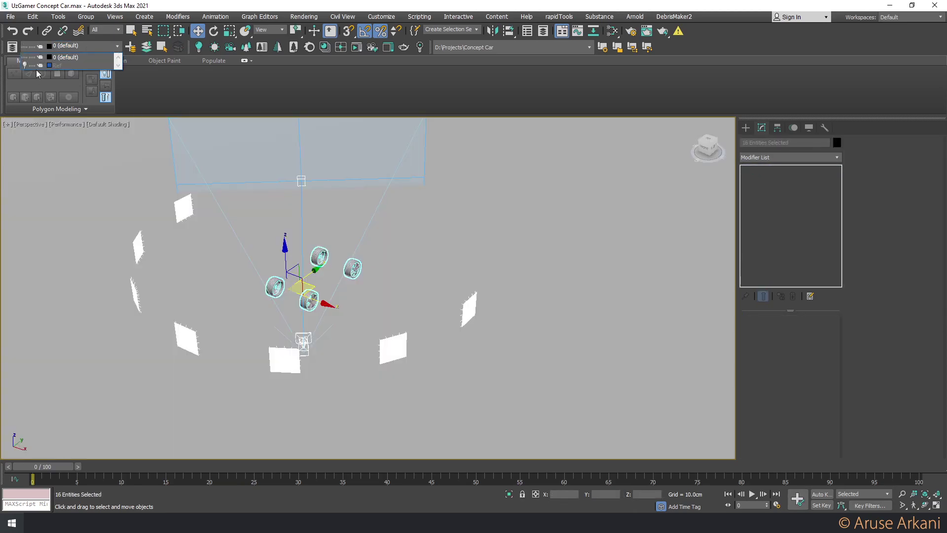
left_click(25, 65)
Add the copied car body Plane008 to the current 0 (default) layer
left_click(331, 269)
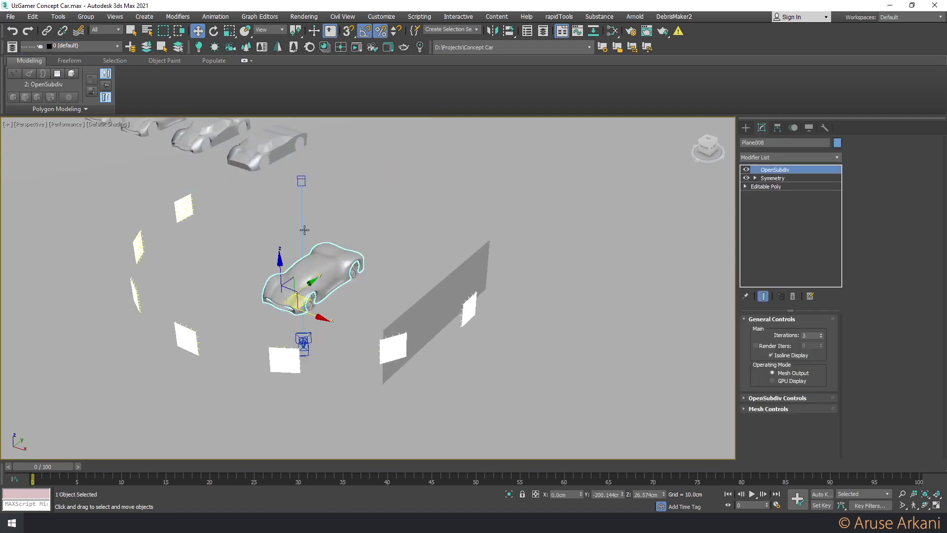
left_click(106, 46)
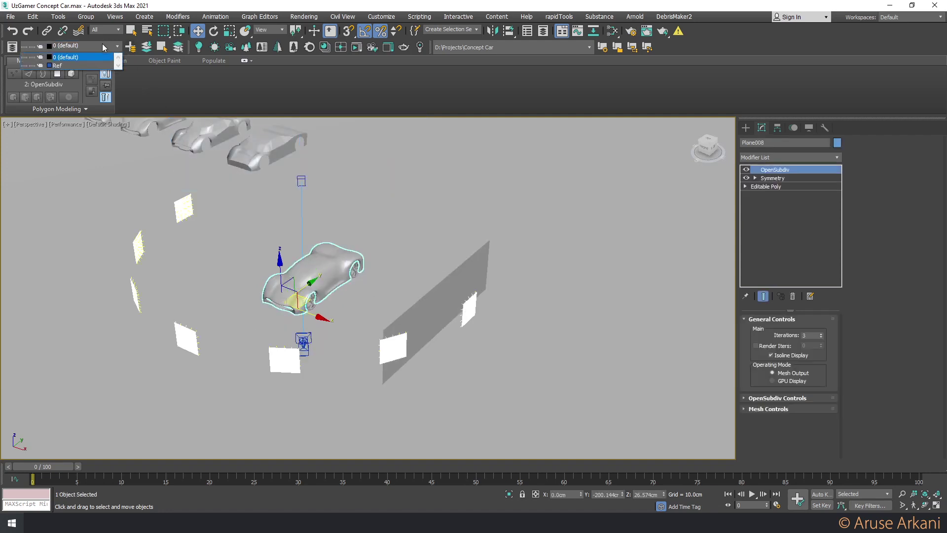
left_click(148, 51)
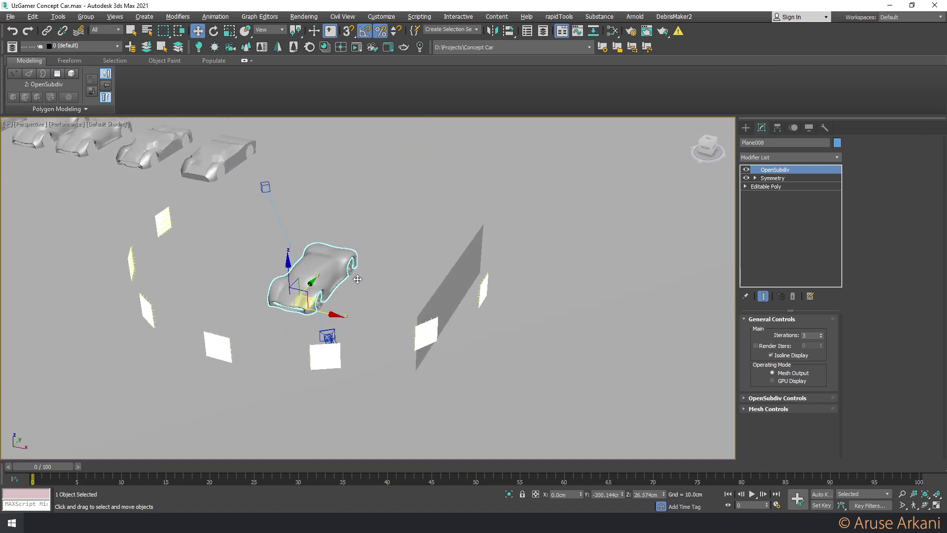
scroll(300, 267, "up", 5)
scroll(296, 276, "down", 5)
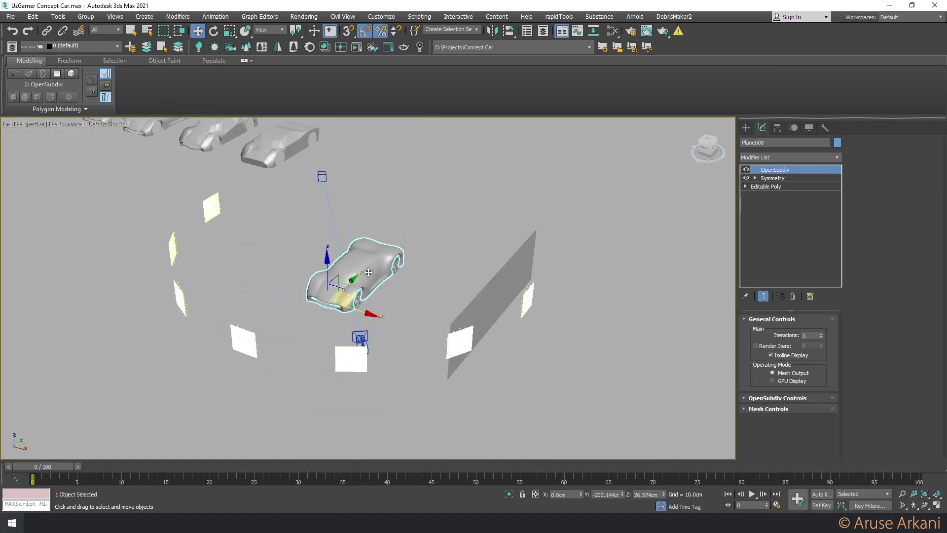
scroll(369, 272, "down", 2)
right_click(370, 285)
left_click(355, 290)
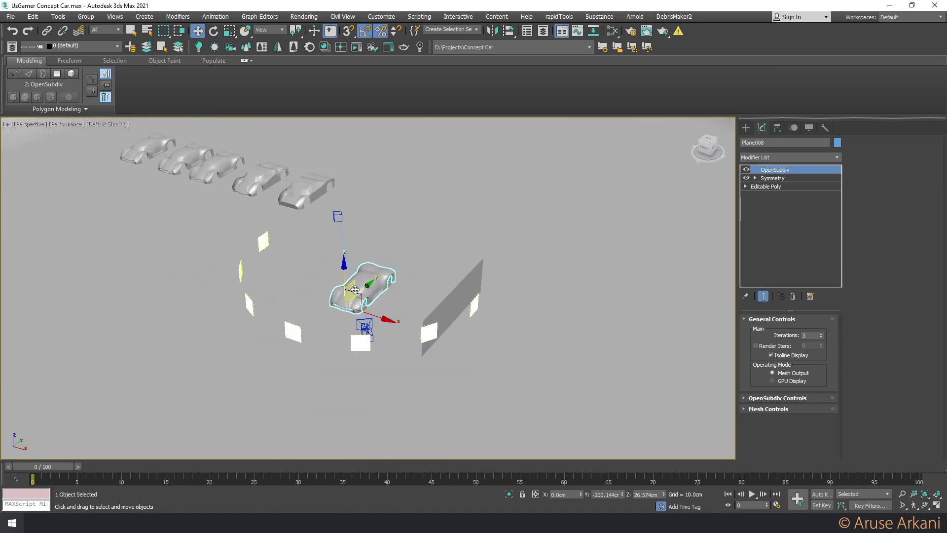
In Top view, select the car body together with its wheels, including the left rear wheel
key("t")
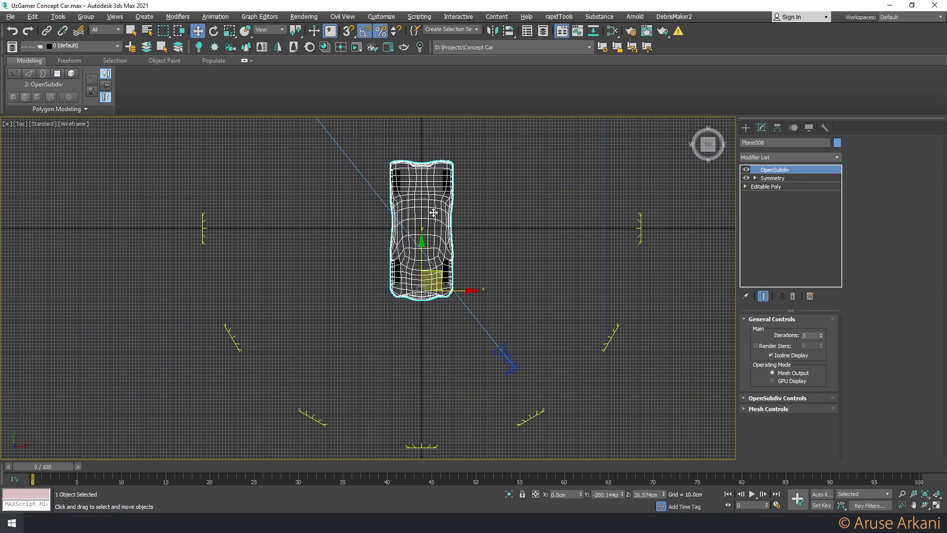
scroll(469, 176, "up", 5)
left_click_drag(275, 202, 275, 203)
scroll(390, 249, "down", 3)
scroll(436, 271, "up", 5)
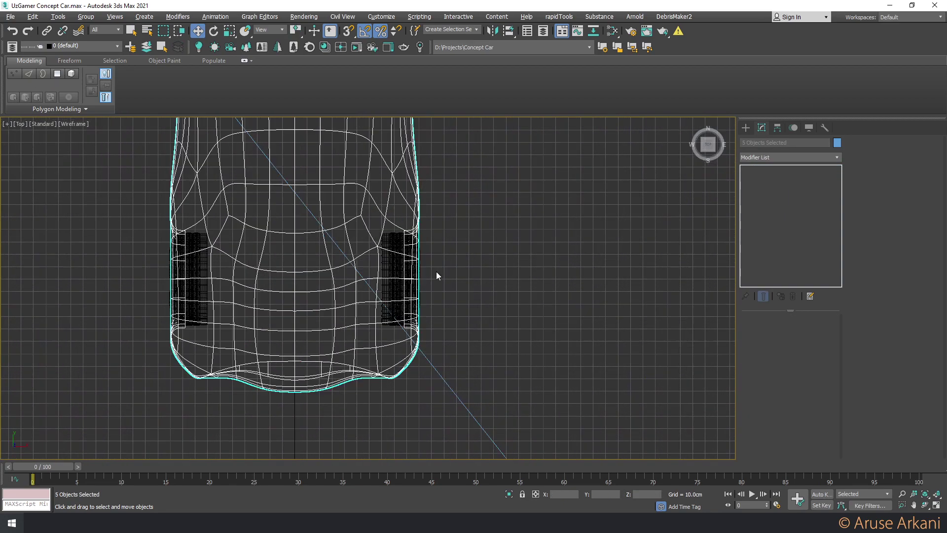
left_click_drag(149, 280, 185, 296, "ctrl")
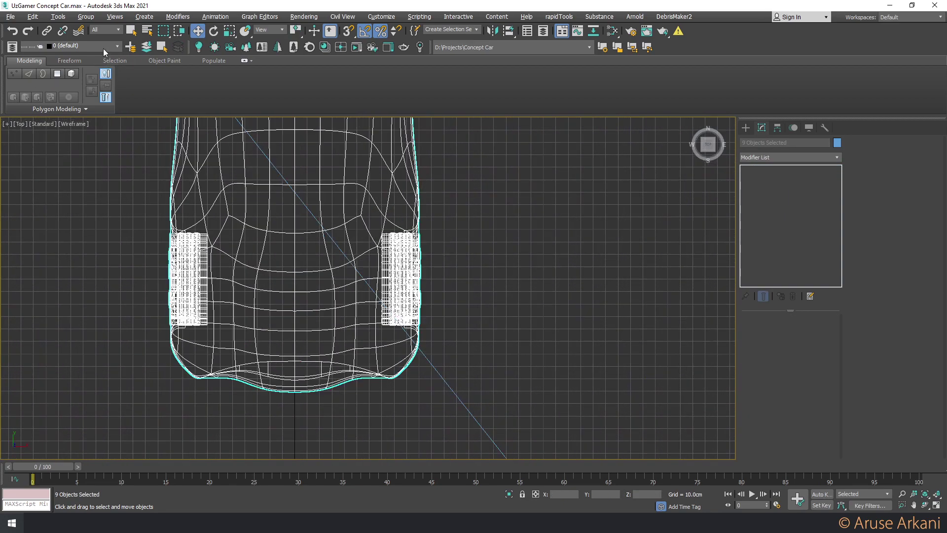
Move the selected body and wheels onto a new current layer named Main
left_click(131, 47)
type("Main")
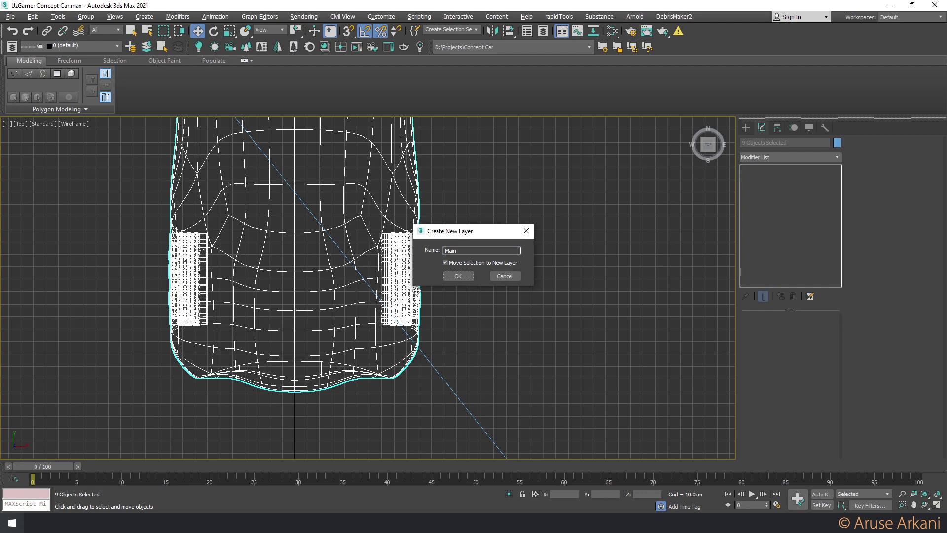
left_click(449, 276)
left_click(81, 46)
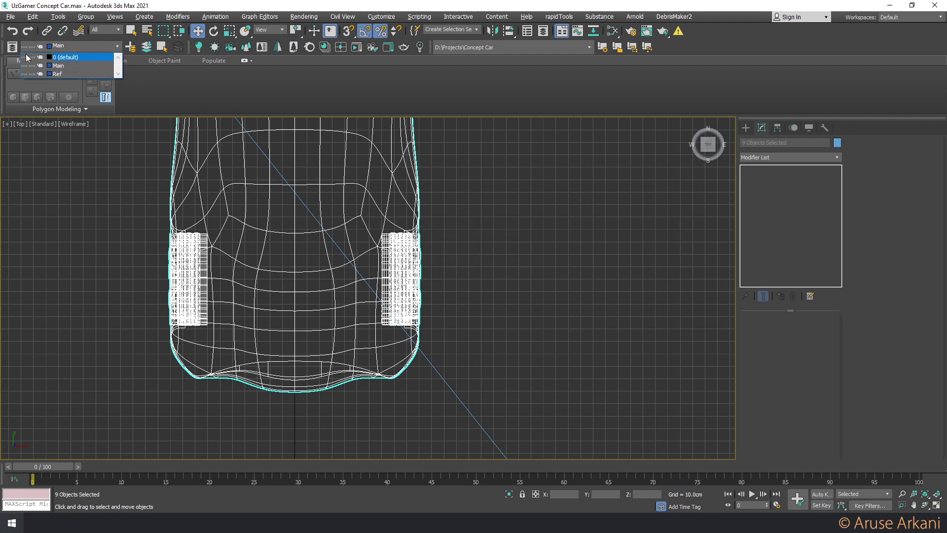
left_click(310, 276)
In Perspective with edged faces, select the body's Editable Poly in Edge mode
key("p")
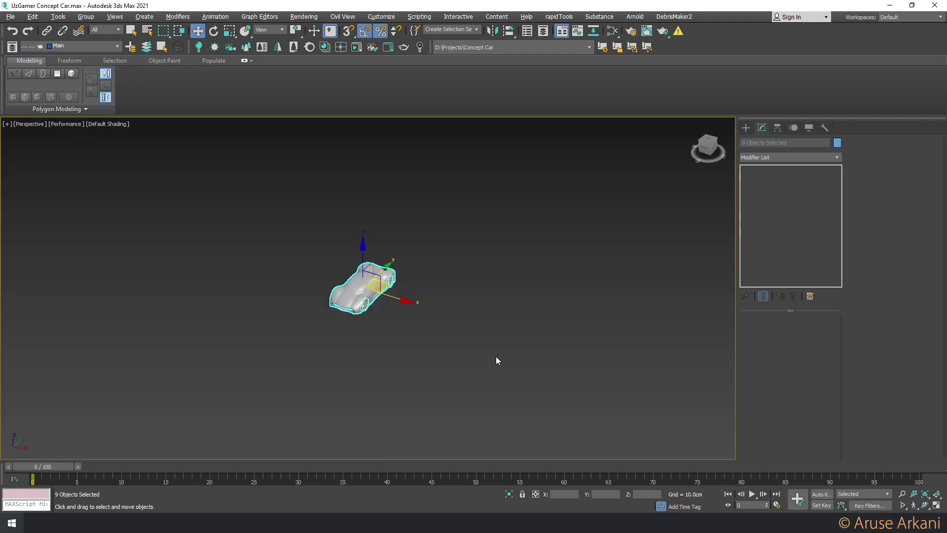
key("z")
left_click(423, 310)
key("F4")
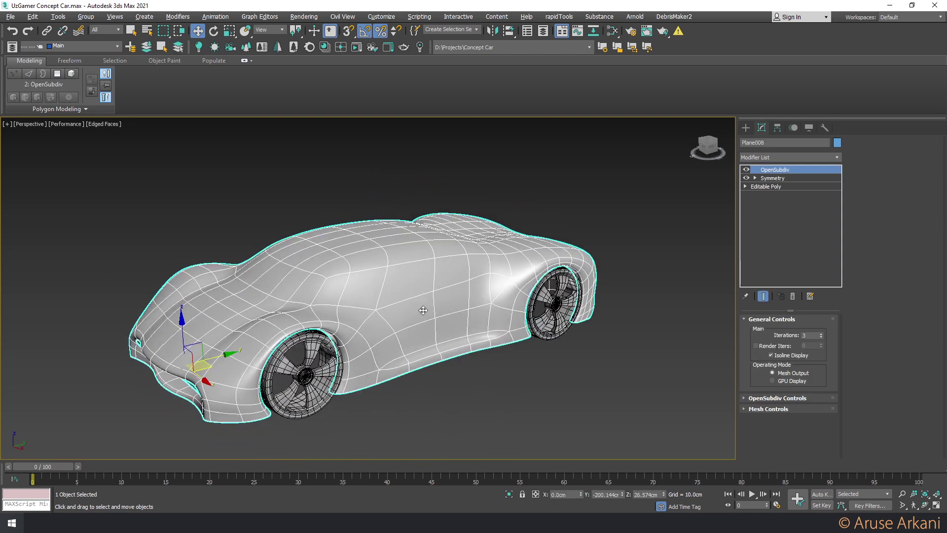
left_click(798, 184)
key("2")
key("z")
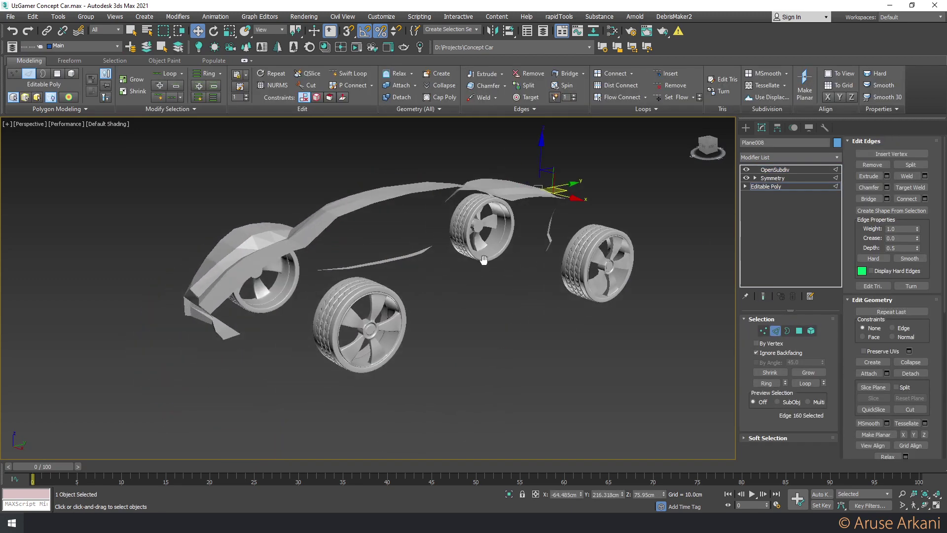
middle_click_drag(546, 262, 449, 257)
Cut the OpenSubdiv and Symmetry modifiers and mirror the body on X without cloning
left_click(780, 184)
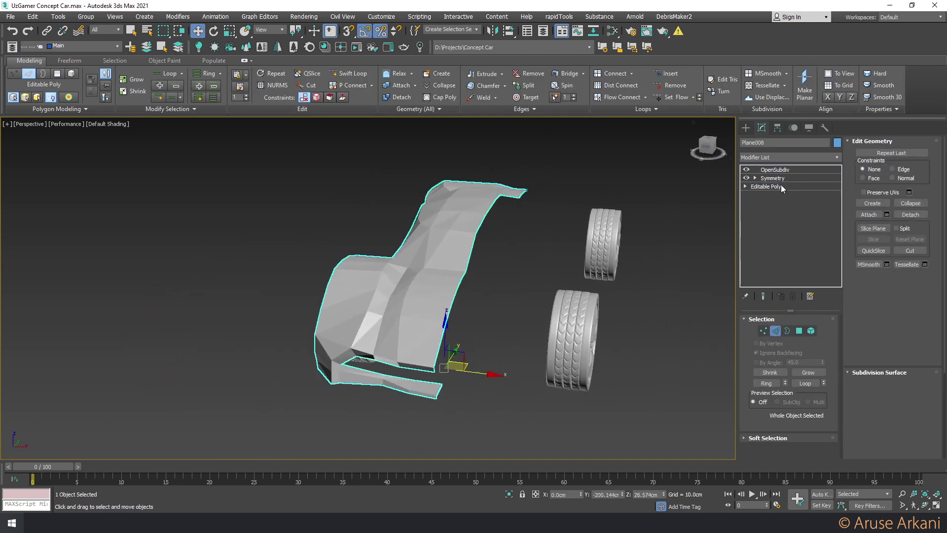
right_click(775, 170)
left_click(794, 201)
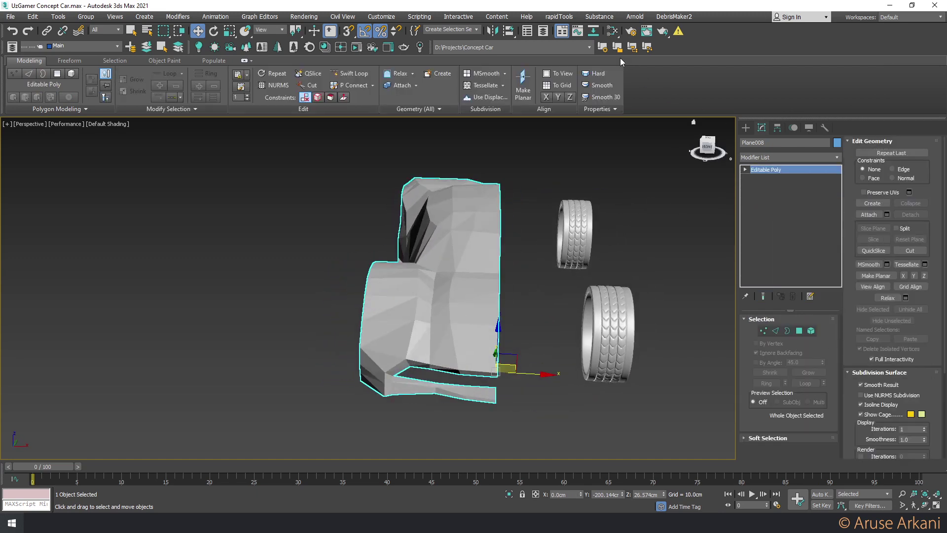
left_click(493, 33)
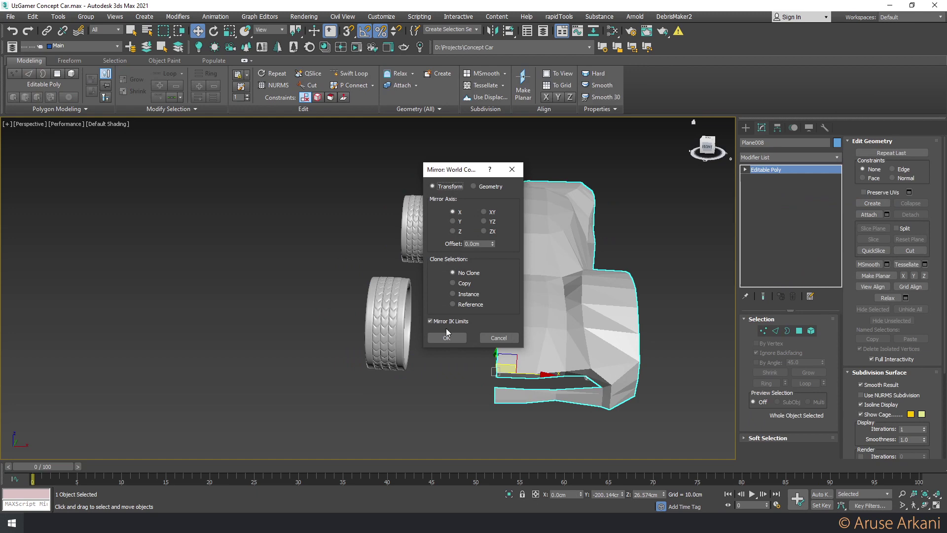
left_click(458, 336)
mouse_move(457, 336)
middle_mouse_down("alt")
mouse_move(458, 321)
mouse_move(415, 355)
mouse_move(488, 300)
mouse_move(417, 387)
middle_mouse_up("alt")
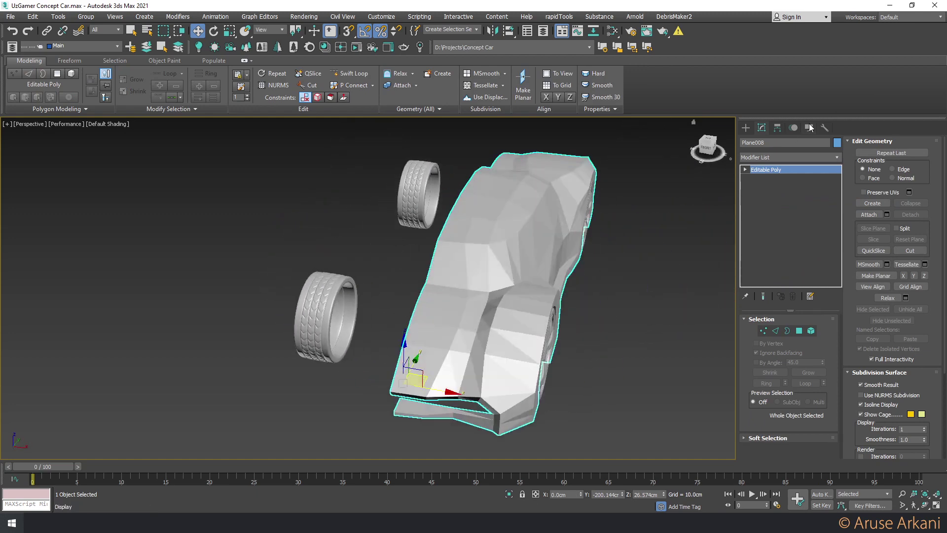
Reset the mirrored body's XForm and convert it back to Editable Poly
left_click(824, 127)
left_click(788, 250)
left_click(788, 307)
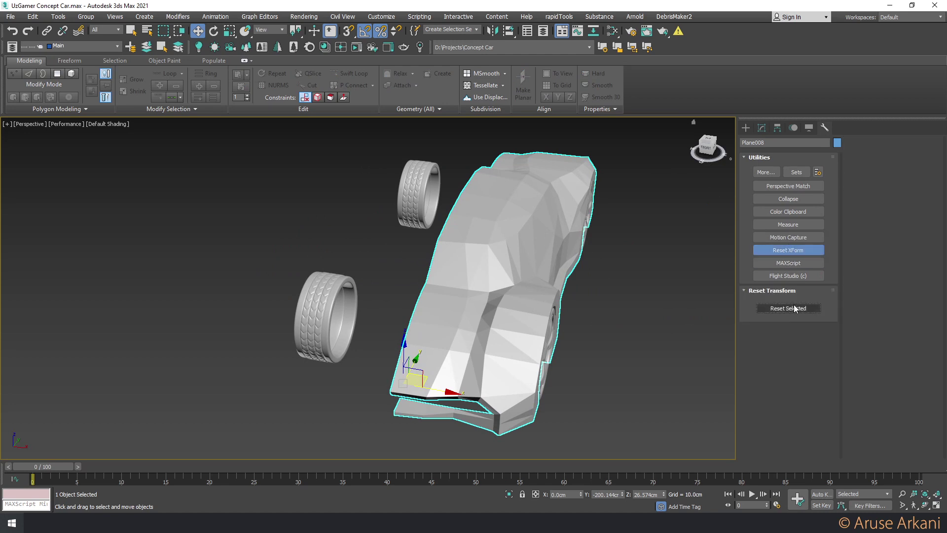
right_click(670, 229)
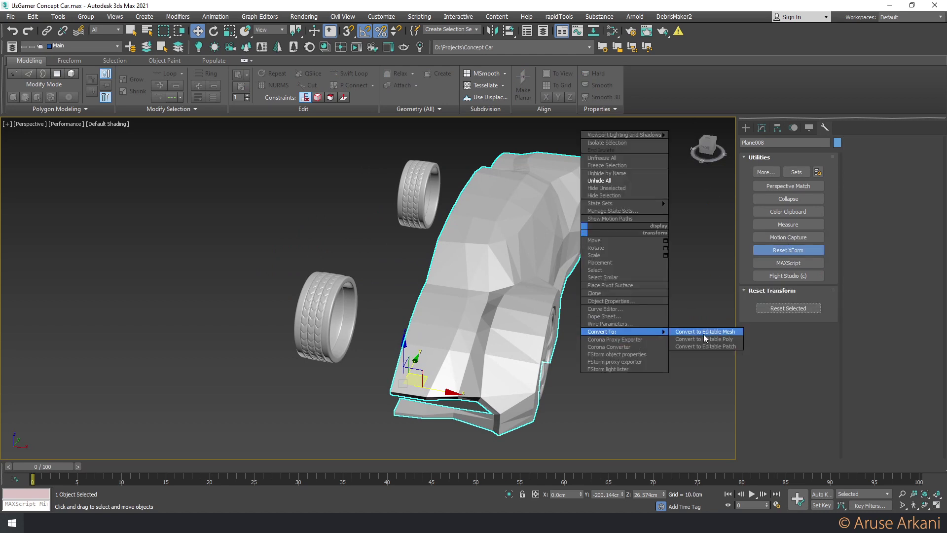
left_click(704, 339)
Paste the Symmetry and OpenSubdiv modifiers back onto the body's stack
right_click(781, 171)
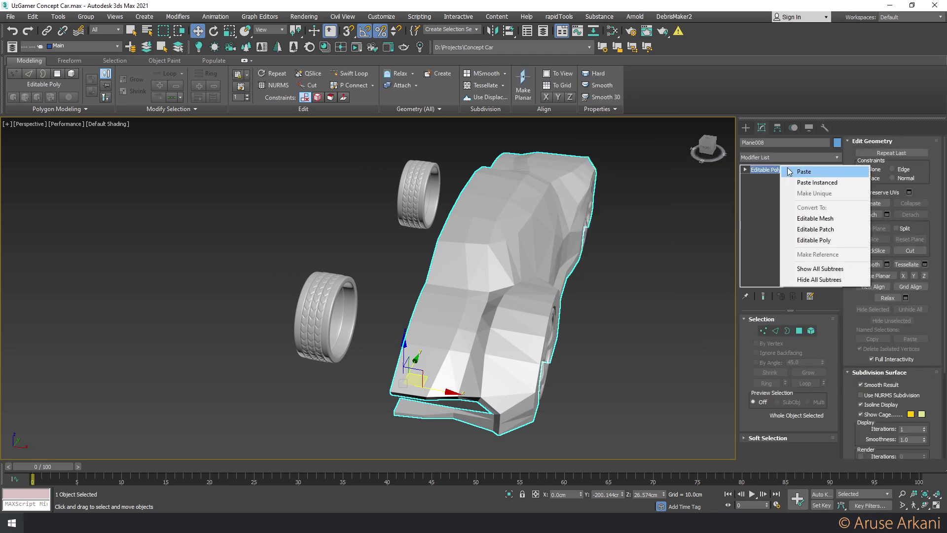
left_click(789, 170)
left_click(762, 186)
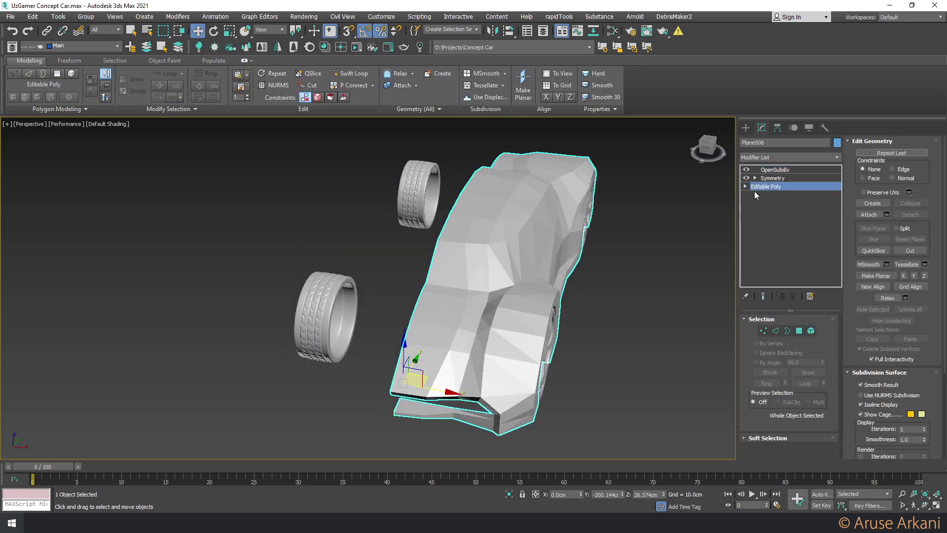
left_click(772, 178)
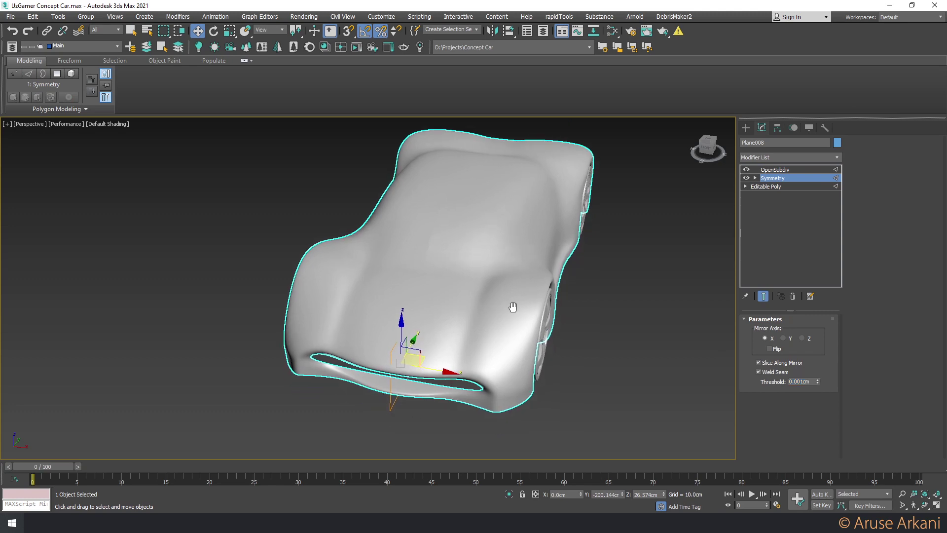
Show edged faces at the Editable Poly level with OpenSubdiv and Show Cage turned off
key("F4")
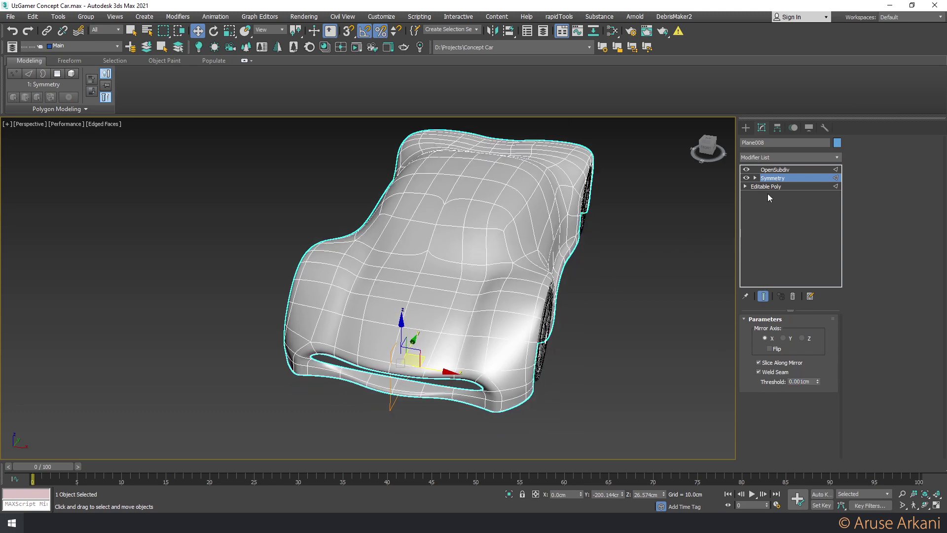
left_click(765, 186)
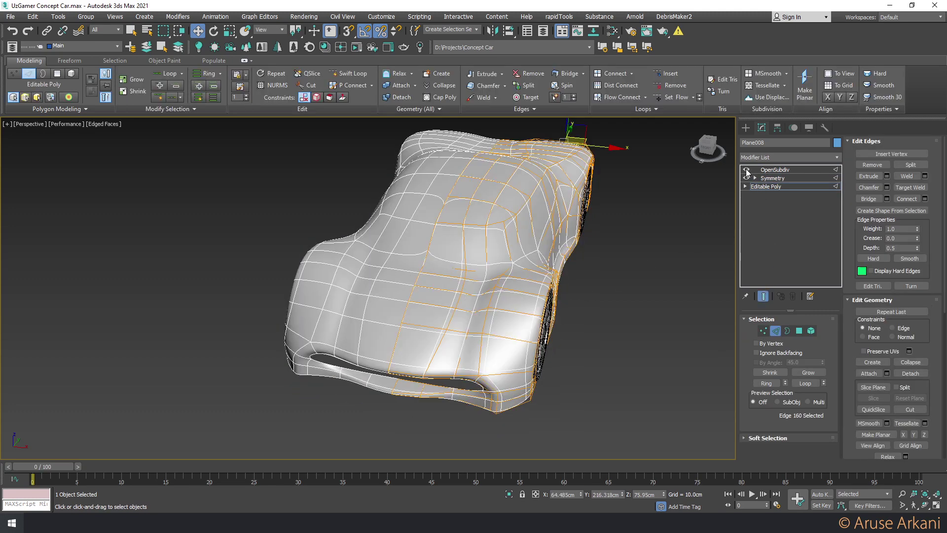
left_click(746, 171)
mouse_move(530, 274)
middle_mouse_down("alt")
mouse_move(496, 253)
mouse_move(518, 266)
middle_mouse_up("alt")
scroll(692, 246, "up", 3)
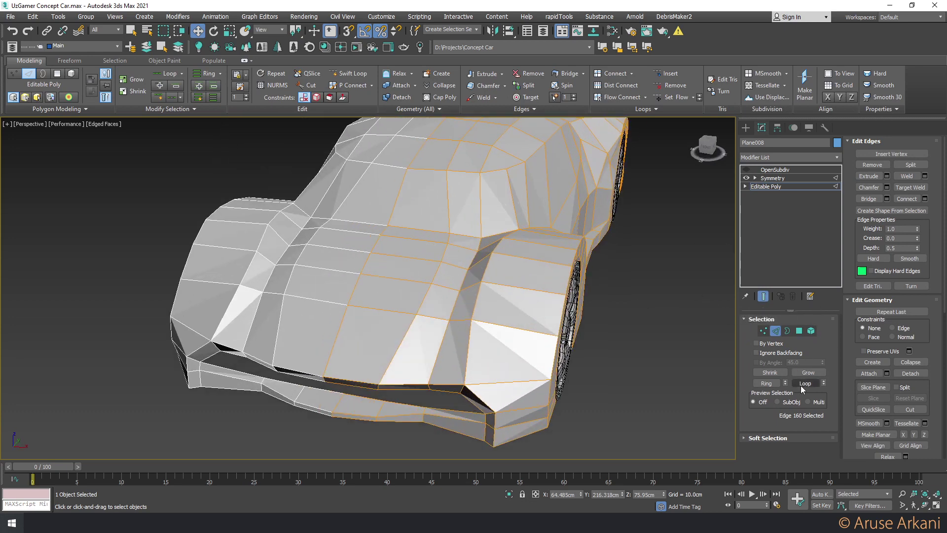
left_click(868, 141)
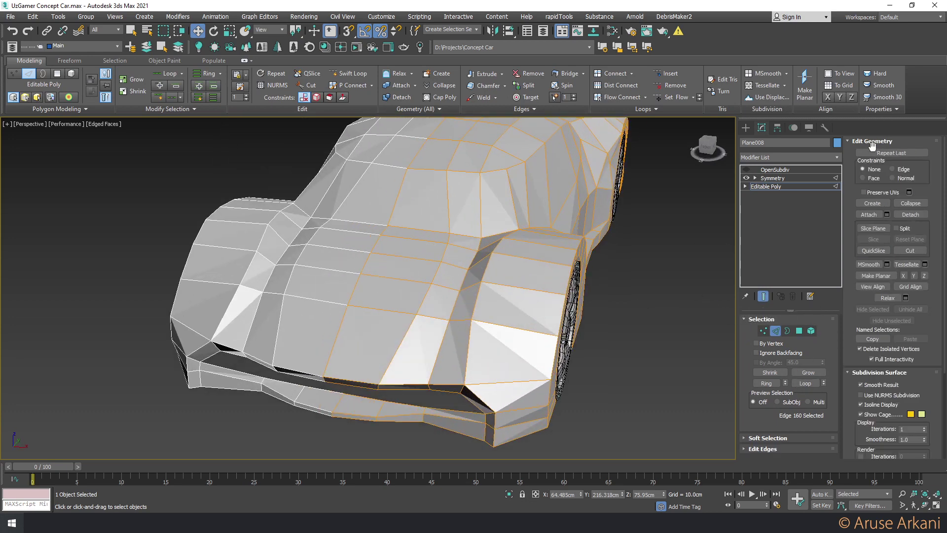
left_click(886, 415)
Select the front wheel-arch edge loop on the base mesh
mouse_move(524, 355)
middle_mouse_down("alt")
mouse_move(503, 332)
mouse_move(592, 299)
mouse_move(589, 310)
middle_mouse_up("alt")
double_click(414, 330)
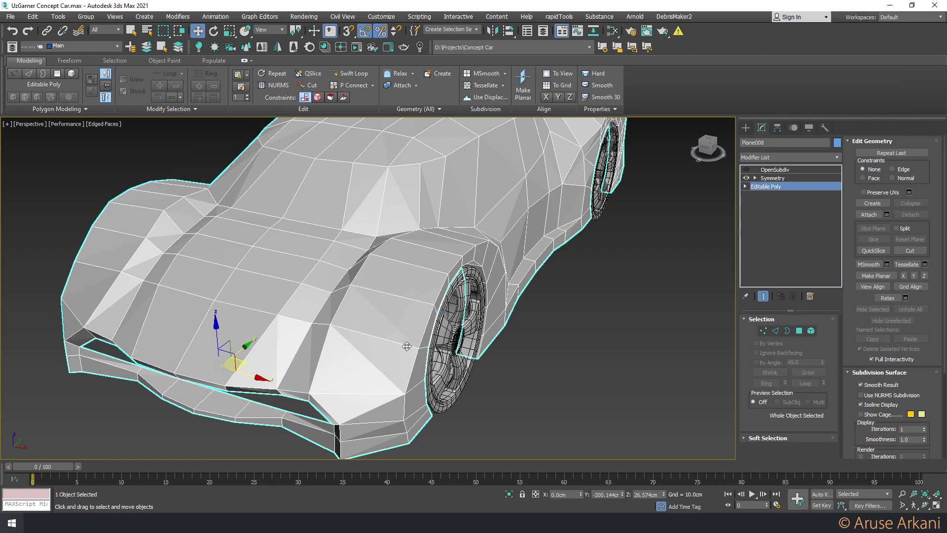
mouse_move(407, 346)
middle_mouse_down("alt")
mouse_move(444, 335)
mouse_move(452, 282)
mouse_move(478, 305)
mouse_move(446, 289)
mouse_move(469, 254)
mouse_move(470, 308)
middle_mouse_up("alt")
scroll(406, 344, "down", 3)
scroll(444, 336, "up", 4)
double_click(464, 285)
scroll(465, 285, "down", 2)
scroll(469, 254, "up", 5)
In Vertex mode with snaps on, select a wheel-arch vertex in the full-size Top view
key("1")
left_click(460, 255)
scroll(463, 277, "down", 2)
key("s")
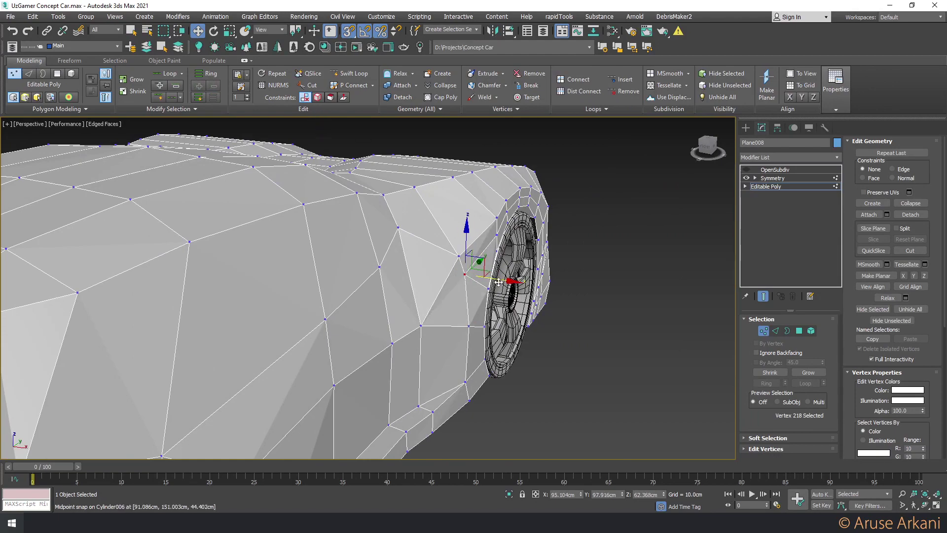
mouse_move(494, 279)
middle_mouse_down("alt")
mouse_move(452, 312)
mouse_move(461, 232)
middle_mouse_up("alt")
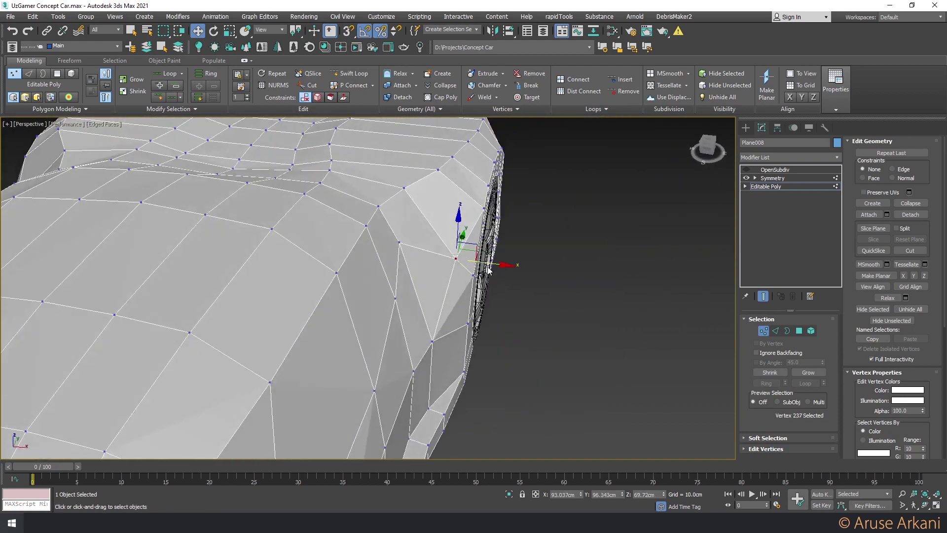
key("alt+w")
key("alt+w")
scroll(355, 226, "up", 3)
scroll(414, 237, "down", 3)
key("F3")
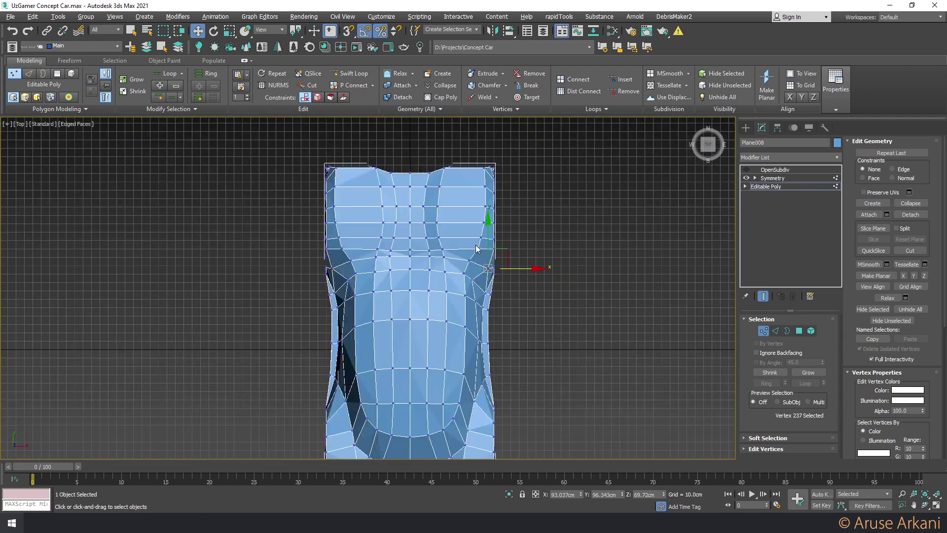
scroll(434, 247, "up", 5)
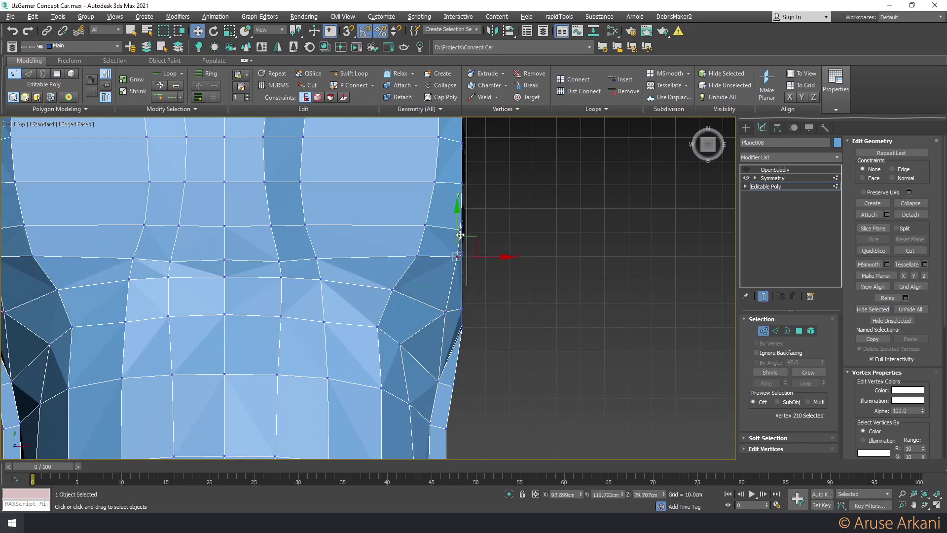
Move the edge vertex down about 5 cm and shift its inner neighbour slightly along X
left_click_drag(458, 228, 455, 240)
left_click(417, 255)
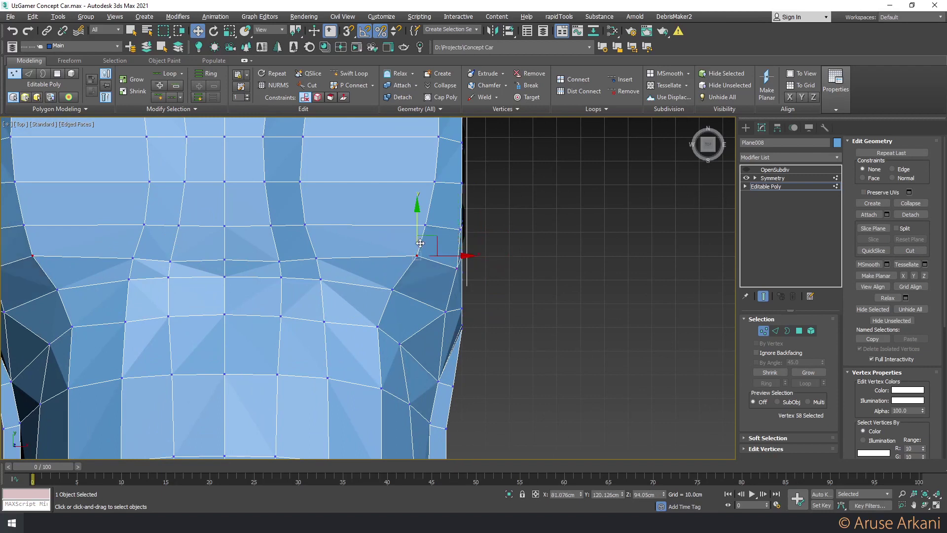
left_click_drag(442, 258, 455, 253)
left_click(457, 269)
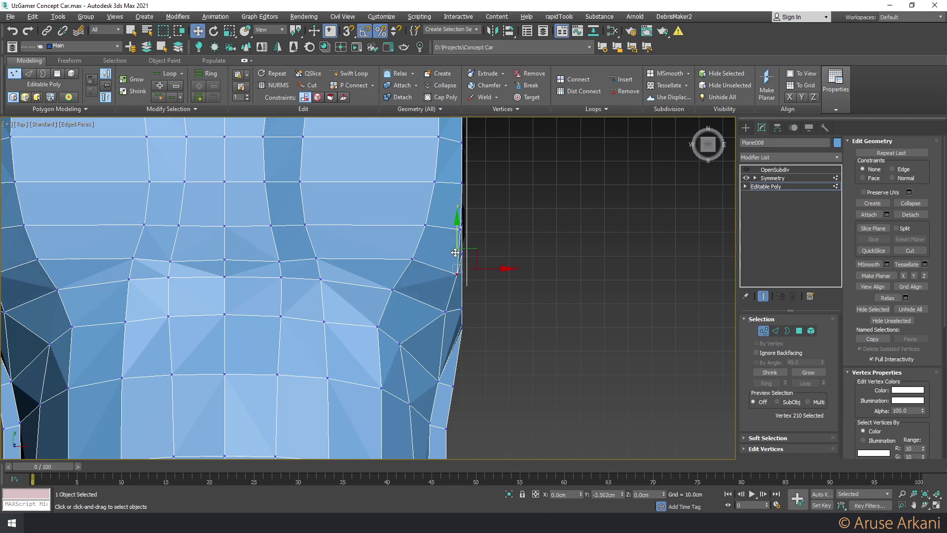
In the Left view, move the vertex above the front wheel arch up and right
key("p")
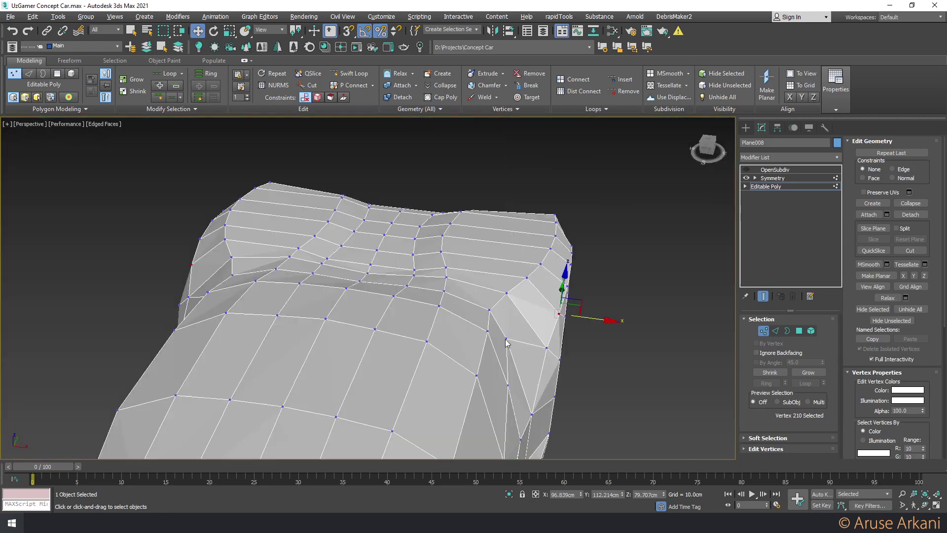
middle_click_drag(476, 296, 459, 288, "alt")
left_click(471, 277)
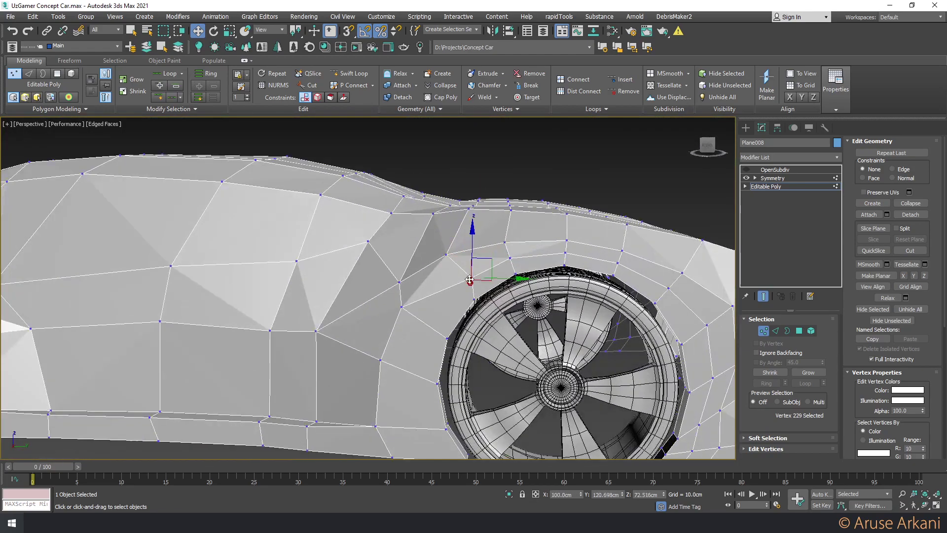
key("alt+w")
key("alt+w")
scroll(398, 282, "up", 5)
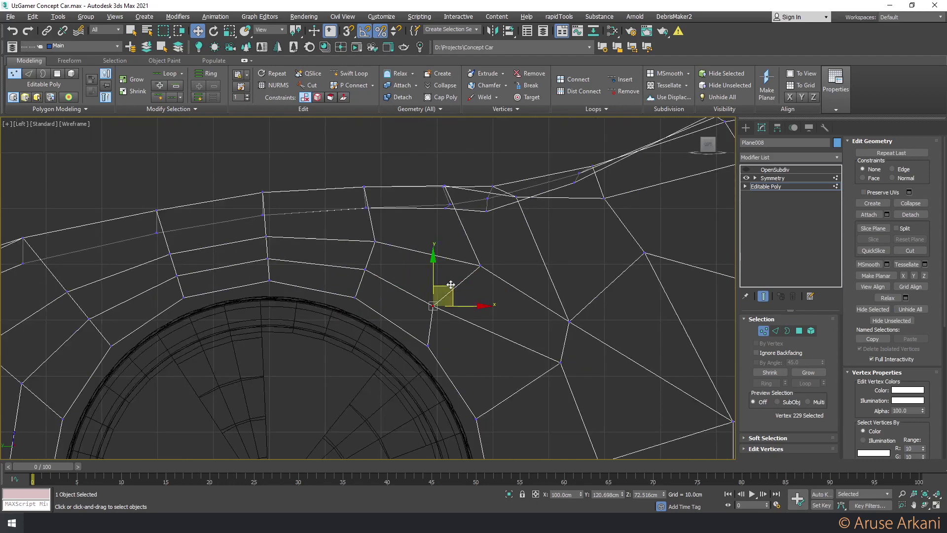
left_click_drag(451, 285, 479, 278)
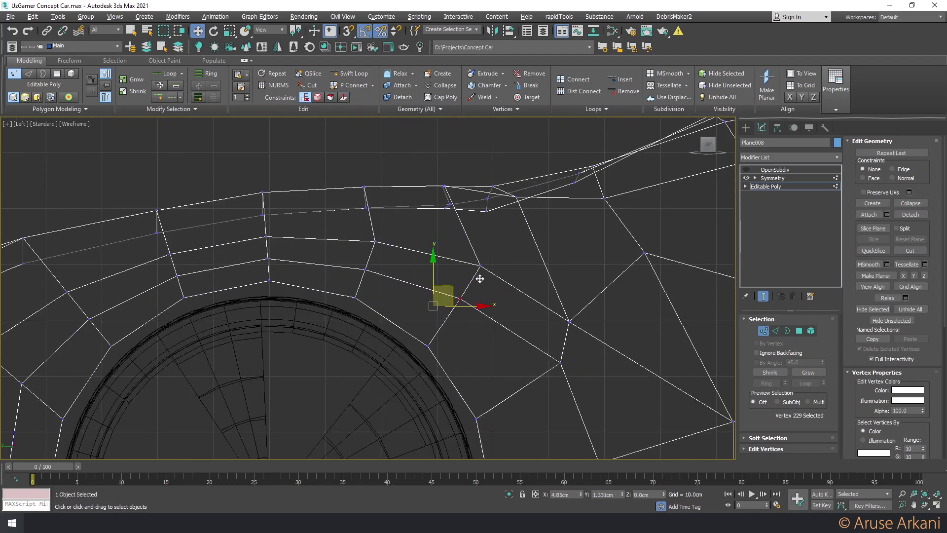
scroll(456, 259, "down", 4)
scroll(454, 255, "down", 4)
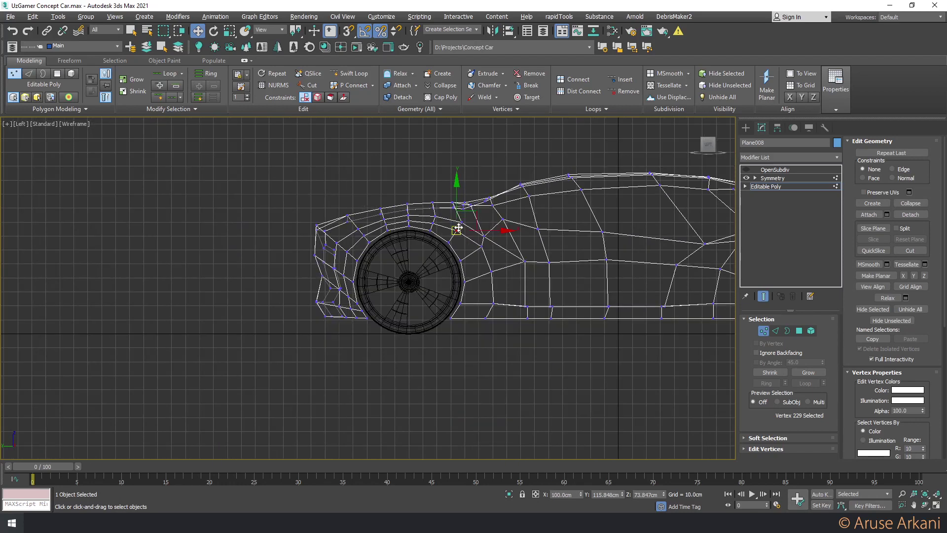
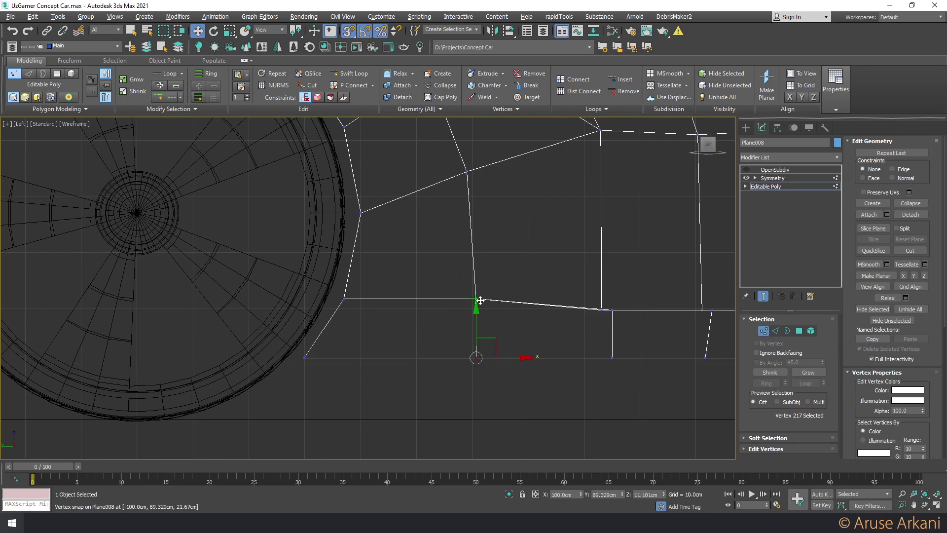
Orbit the Perspective view around the car to inspect the bumper and side bodywork
key("p")
mouse_move(476, 309)
middle_mouse_down("alt")
mouse_move(554, 358)
mouse_move(545, 327)
mouse_move(572, 271)
mouse_move(504, 293)
middle_mouse_up("alt")
scroll(554, 357, "down", 5)
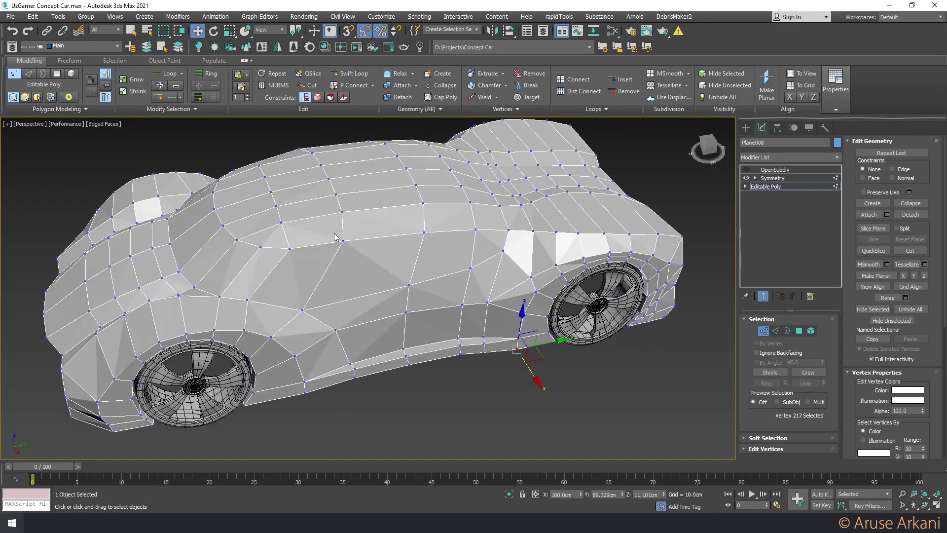
mouse_move(334, 237)
middle_mouse_down("alt")
mouse_move(296, 215)
mouse_move(307, 248)
mouse_move(290, 222)
mouse_move(286, 233)
middle_mouse_up("alt")
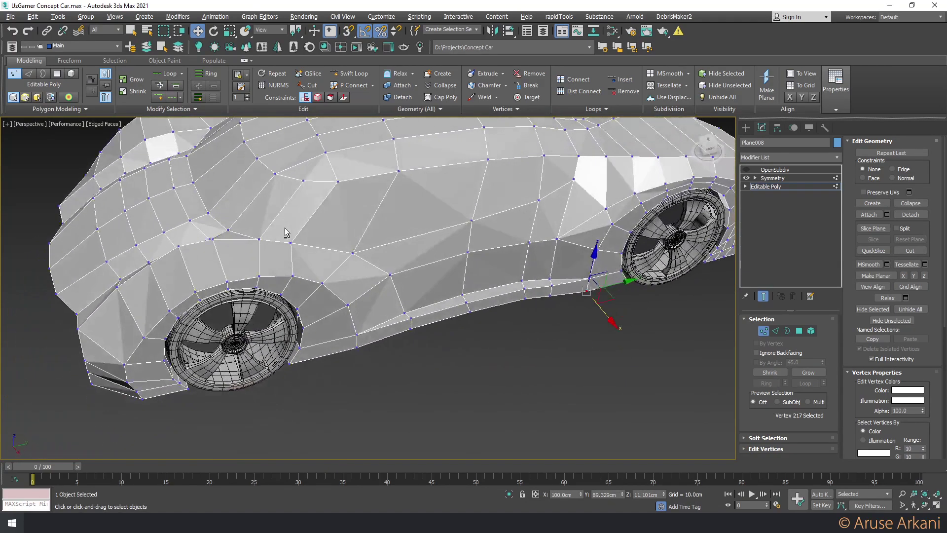
mouse_move(298, 190)
middle_mouse_down("alt")
mouse_move(296, 212)
mouse_move(284, 202)
mouse_move(305, 216)
mouse_move(298, 204)
mouse_move(325, 208)
mouse_move(347, 279)
middle_mouse_up("alt")
scroll(393, 321, "up", 4)
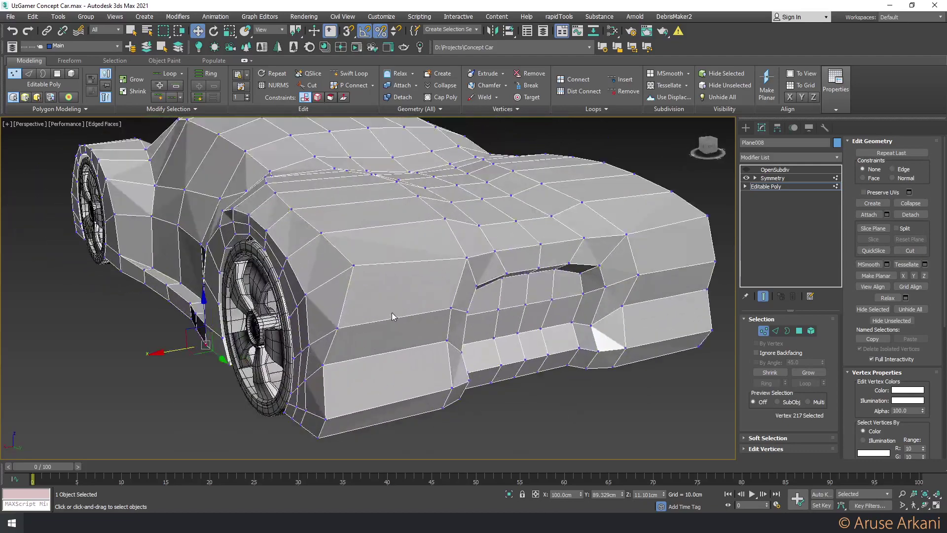
scroll(393, 317, "down", 4)
mouse_move(393, 316)
middle_mouse_down("alt")
mouse_move(382, 298)
mouse_move(288, 298)
mouse_move(344, 287)
mouse_move(334, 313)
middle_mouse_up("alt")
scroll(383, 299, "up", 4)
Raise the selected bumper vertices about 6 cm and shift them slightly along X
left_click(379, 306)
scroll(336, 326, "up", 3)
left_click(335, 326)
scroll(333, 312, "down", 2)
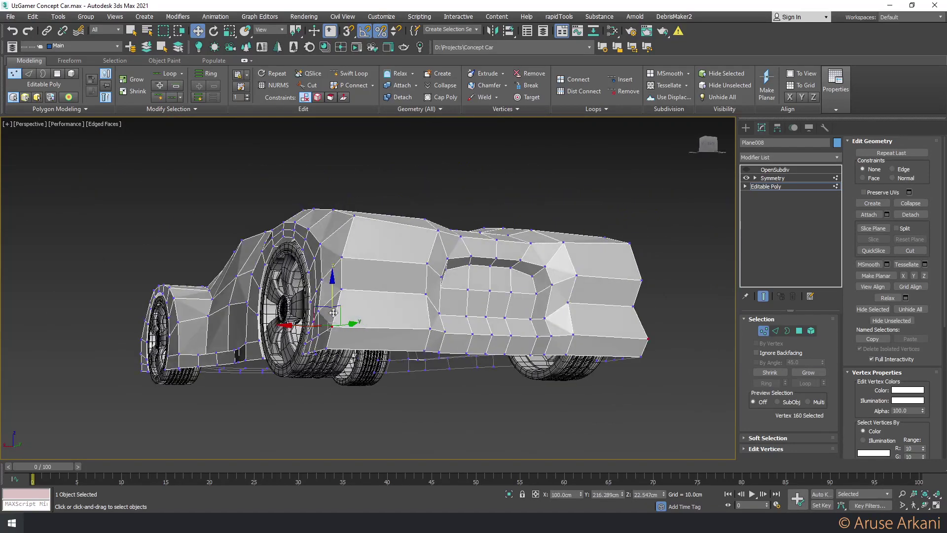
left_click_drag(332, 301, 333, 291)
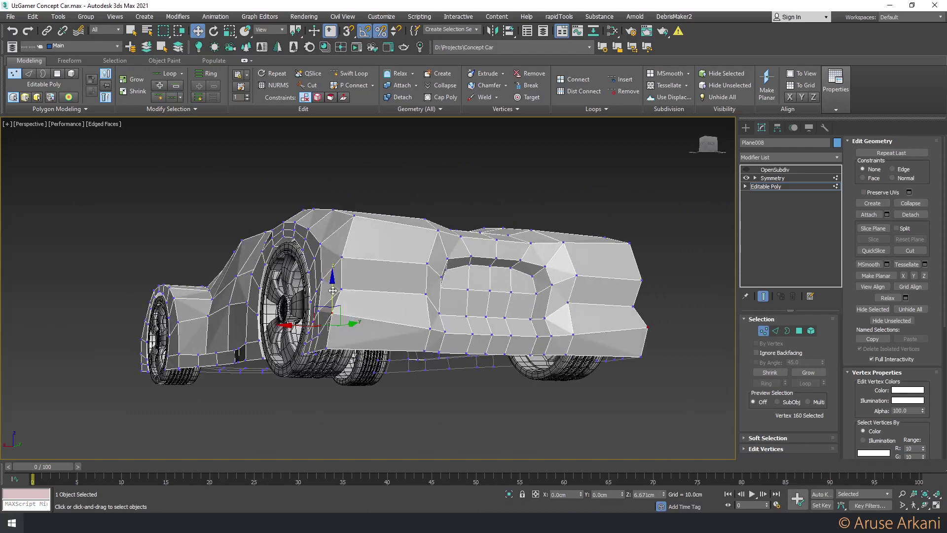
scroll(333, 306, "up", 3)
middle_click_drag(332, 321, 302, 318, "alt")
scroll(302, 318, "down", 3)
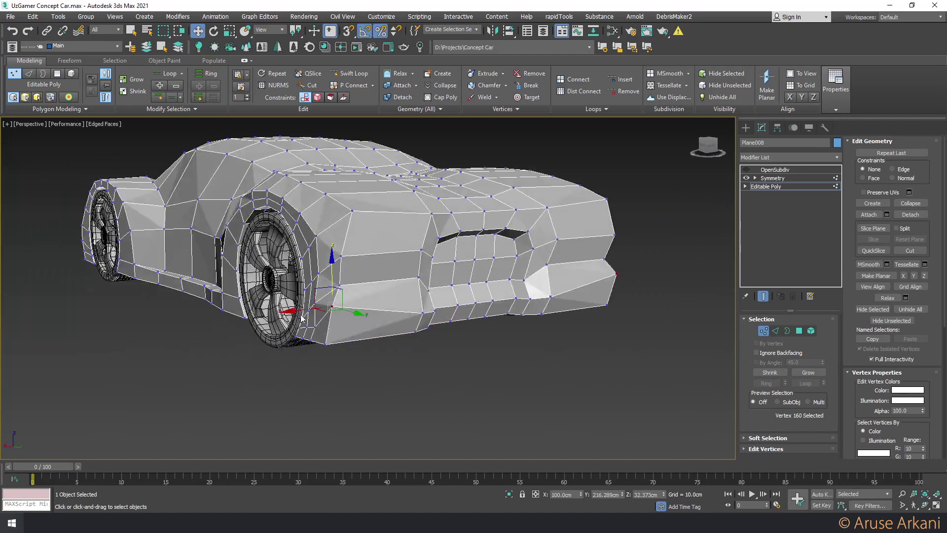
left_click_drag(318, 307, 302, 307)
Nudge the wheel-arch vertices up and sideways on the YZ plane
scroll(314, 327, "up", 3)
middle_click_drag(314, 326, 312, 296, "alt")
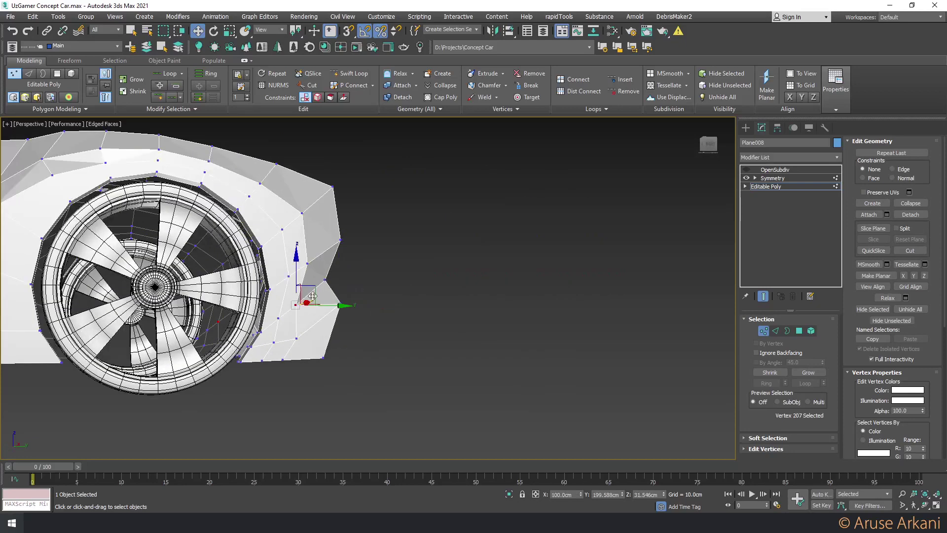
left_click_drag(314, 287, 328, 272)
Maximize the Left wireframe view and shift a fender-edge vertex to the right
key("alt+w")
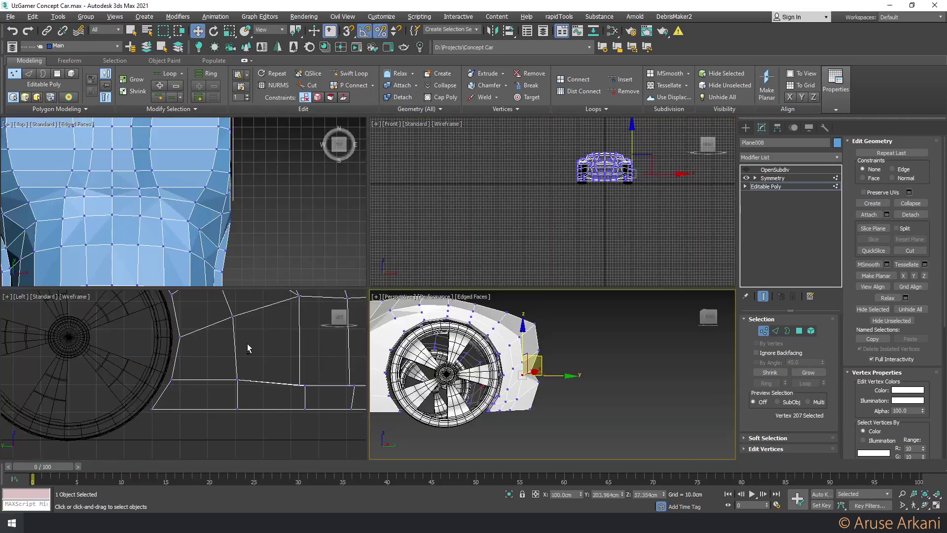
right_click(338, 319)
key("alt+w")
scroll(341, 315, "down", 3)
scroll(342, 315, "up", 3)
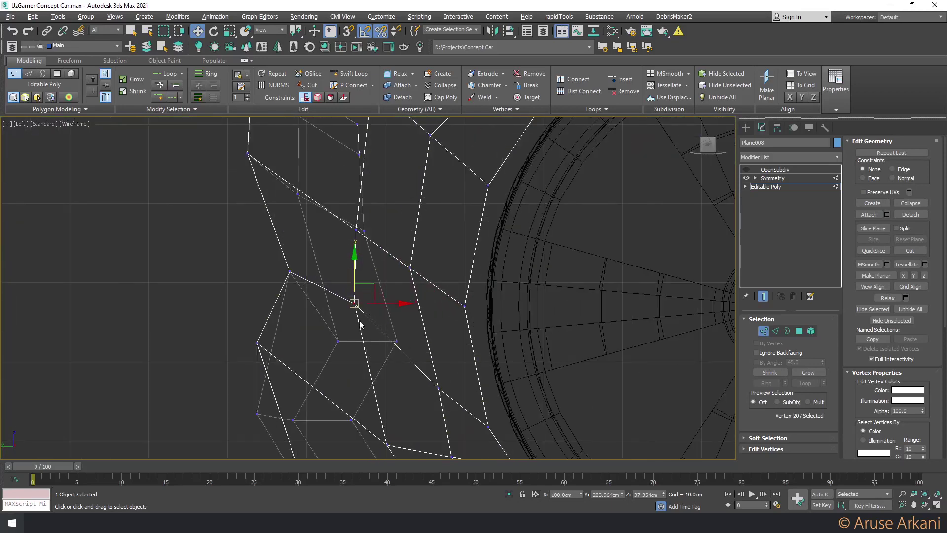
left_click(355, 229)
left_click_drag(366, 298, 377, 288)
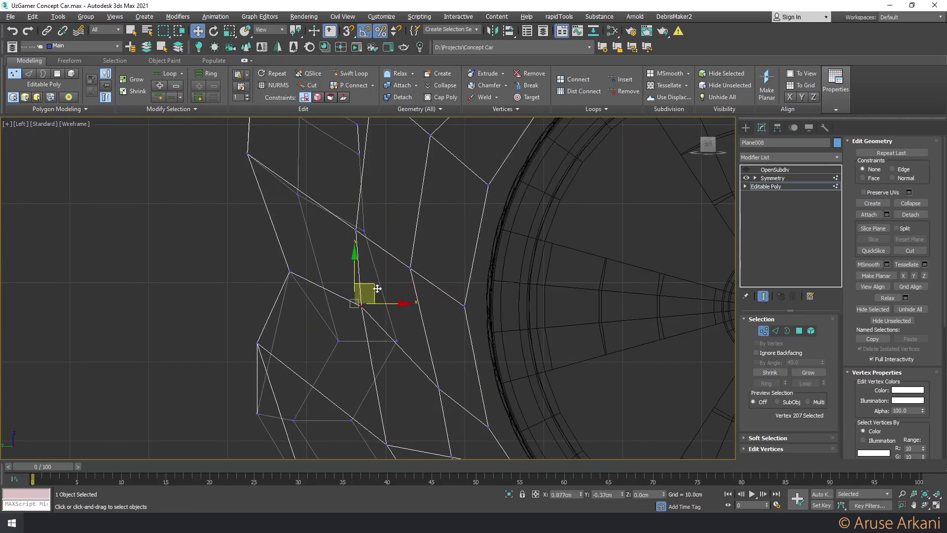
scroll(377, 291, "down", 2)
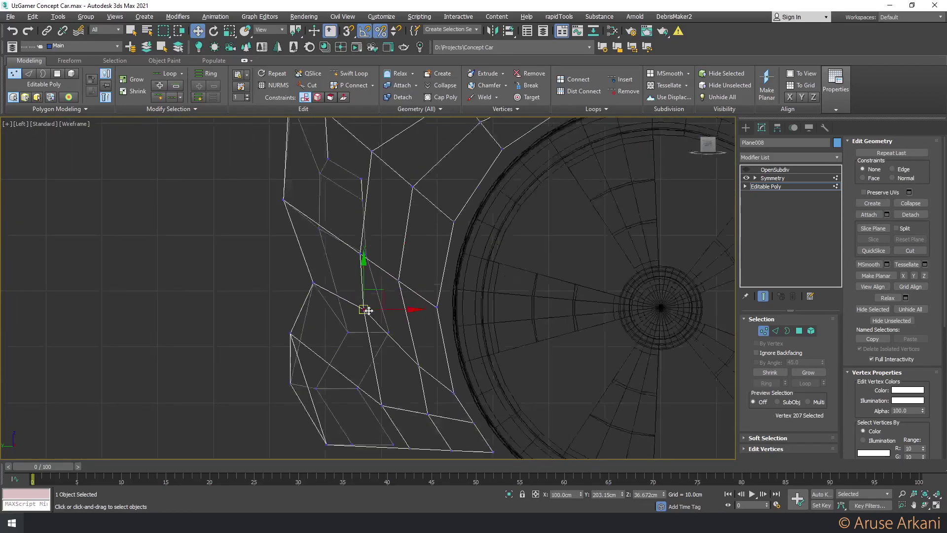
scroll(364, 306, "down", 2)
Move the fender-bottom vertex beside the wheel slightly toward the wheel
left_click(354, 325)
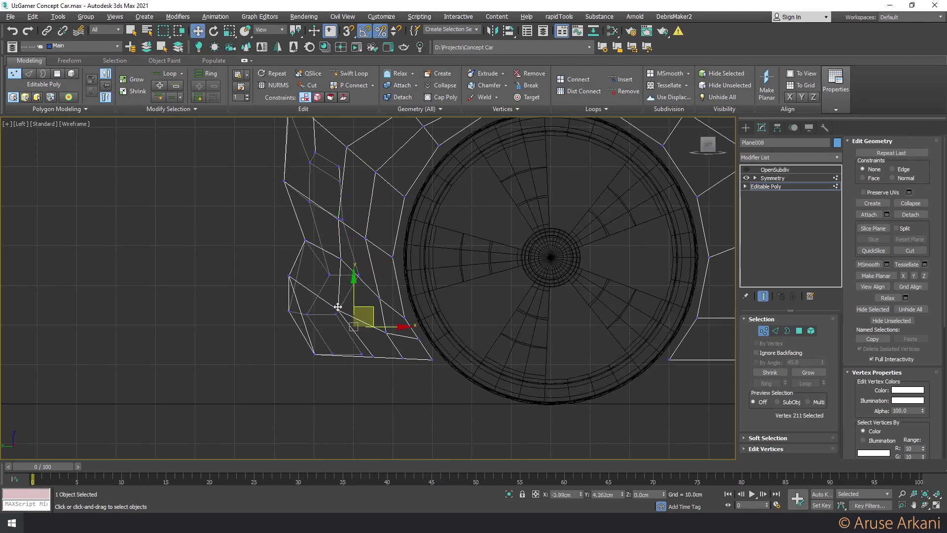
left_click(338, 310)
left_click(387, 331)
left_click_drag(391, 332, 396, 330)
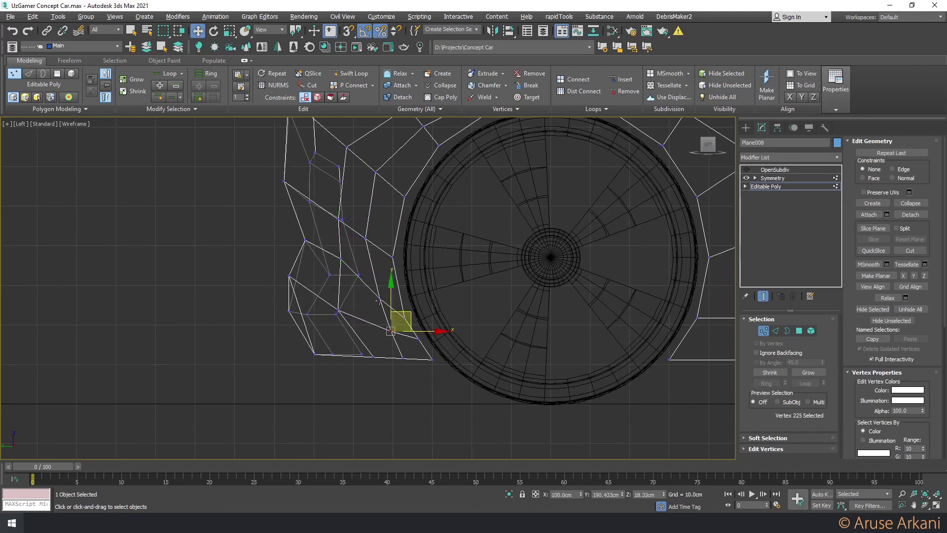
left_click(376, 298)
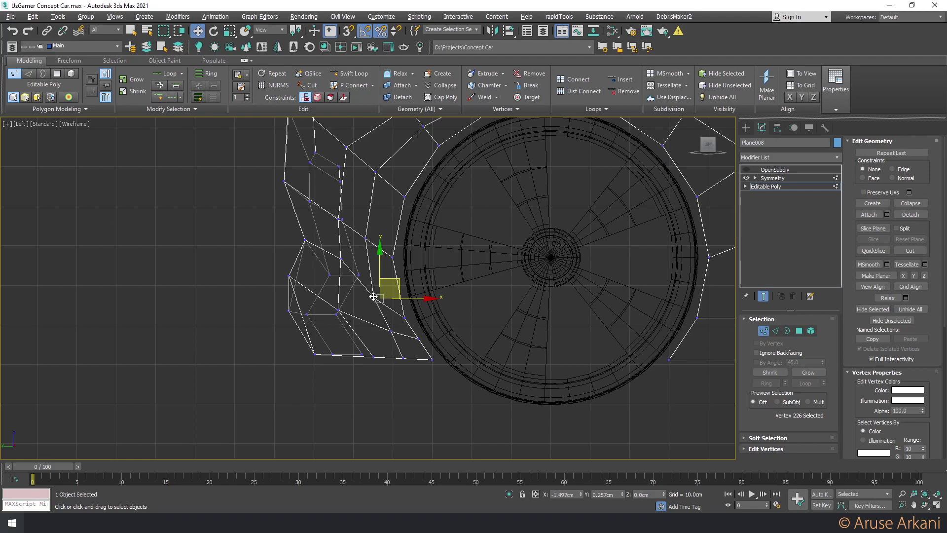
middle_click_drag(373, 297, 340, 288)
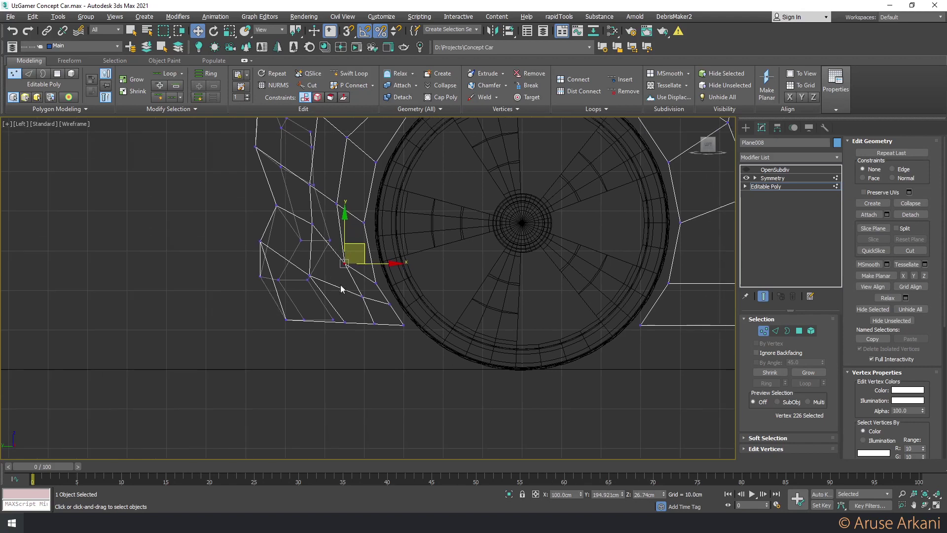
Turn on vertex snapping and select the fender's bottom-corner vertices
left_click(363, 298)
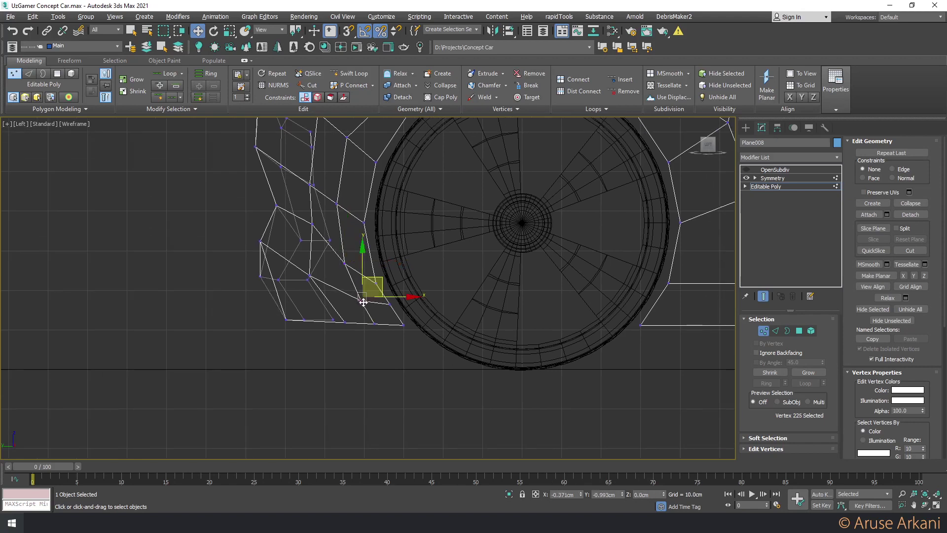
left_click(375, 323)
key("s")
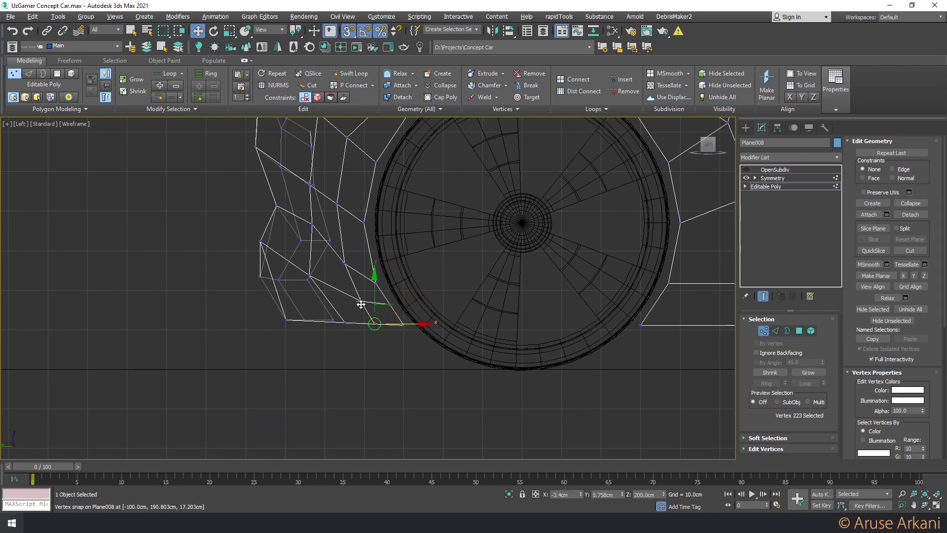
scroll(361, 323, "up", 2)
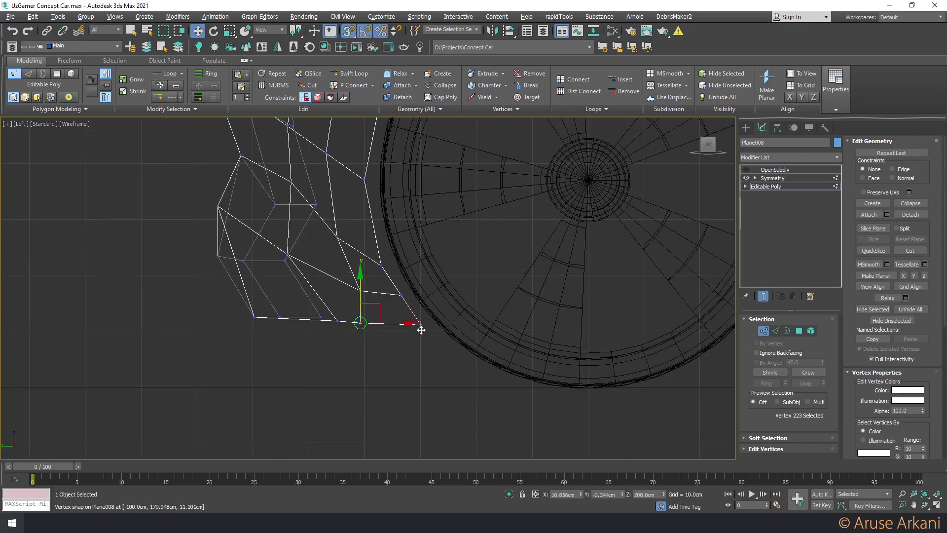
middle_click_drag(344, 325, 371, 330)
left_click(368, 326)
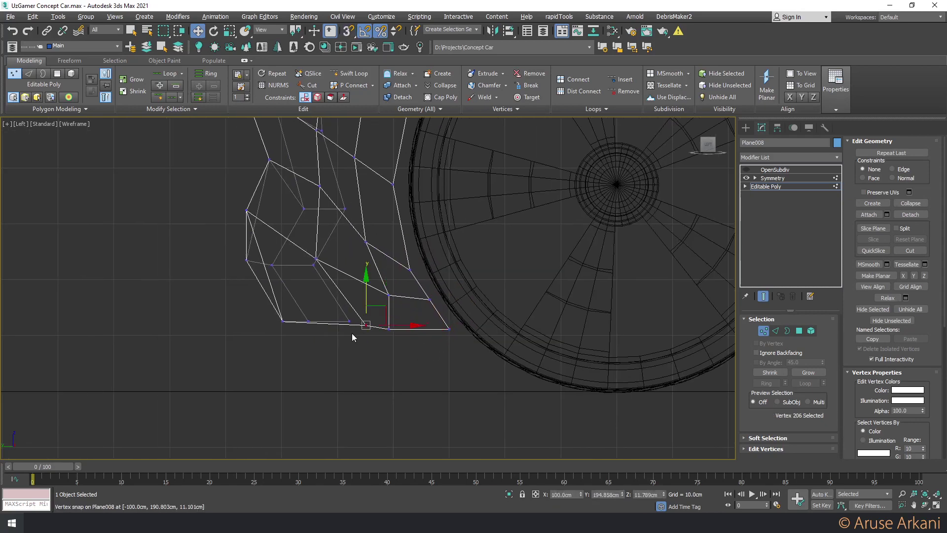
scroll(366, 324, "down", 3)
In Perspective, snap the fender vertex along Y onto its neighbour and raise another about 1.5 cm
key("p")
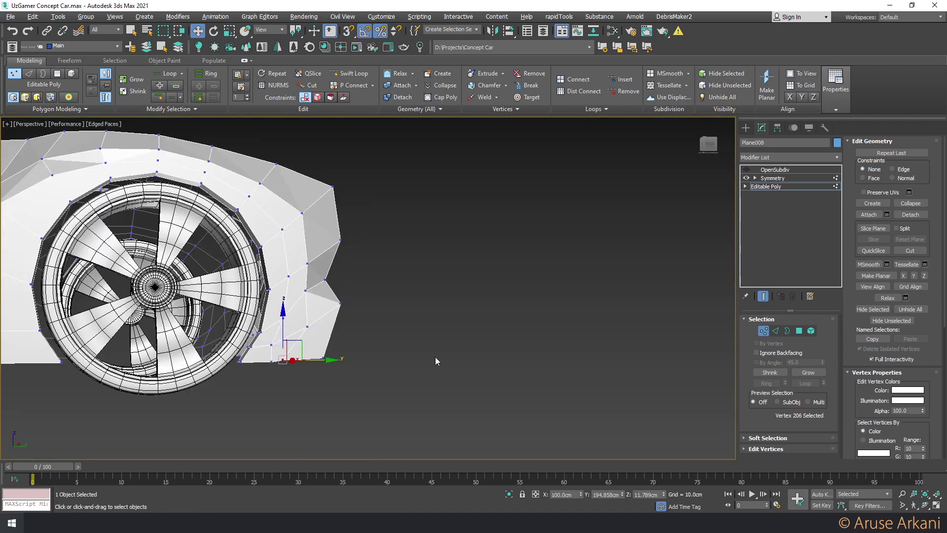
mouse_move(363, 342)
middle_mouse_down("alt")
mouse_move(331, 381)
mouse_move(314, 383)
middle_mouse_up("alt")
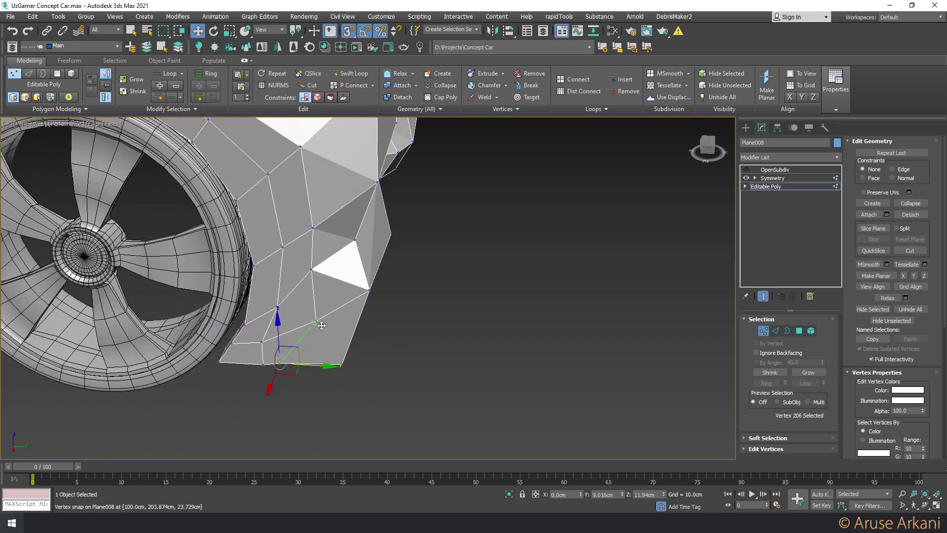
left_click_drag(313, 366, 347, 366)
mouse_move(347, 366)
middle_mouse_down("alt")
mouse_move(276, 335)
mouse_move(316, 320)
middle_mouse_up("alt")
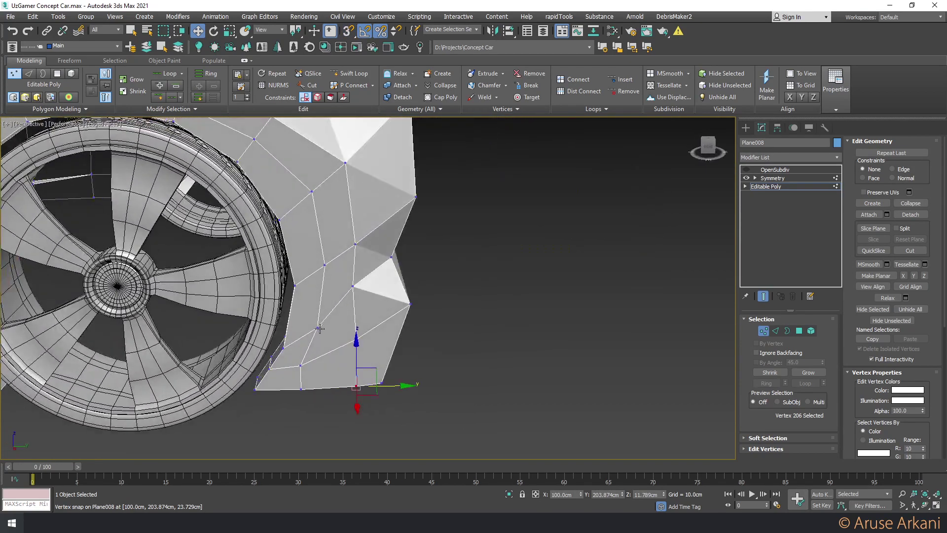
left_click(316, 320)
left_click_drag(316, 308, 316, 295)
middle_click_drag(316, 295, 334, 297, "alt")
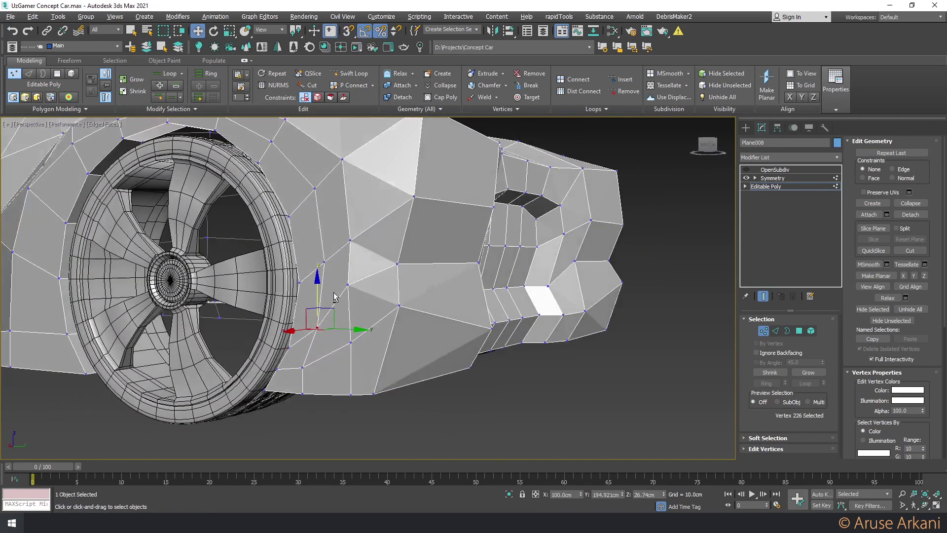
Raise the bumper vertex beside the intake about 9 cm and shift it slightly along X
mouse_move(398, 308)
middle_mouse_down("alt")
mouse_move(469, 323)
mouse_move(340, 324)
middle_mouse_up("alt")
left_click(434, 330)
scroll(436, 357, "up", 3)
scroll(435, 357, "down", 3)
scroll(340, 324, "up", 3)
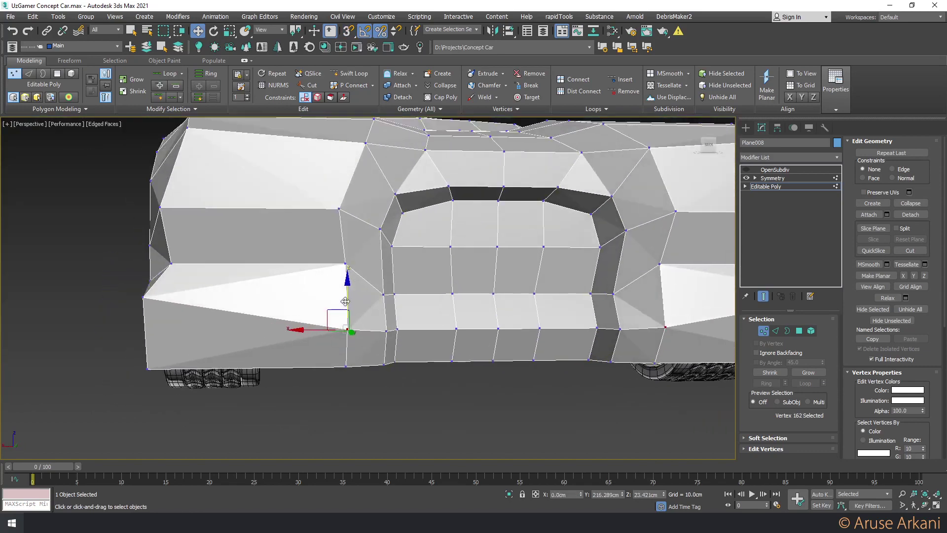
left_click_drag(344, 301, 347, 271)
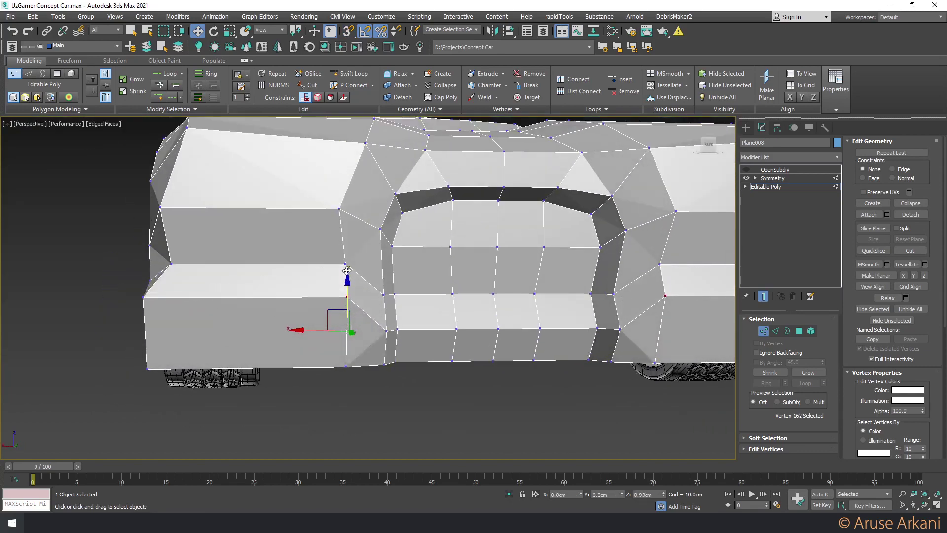
left_click_drag(311, 297, 308, 297)
mouse_move(308, 297)
middle_mouse_down("alt")
mouse_move(267, 297)
mouse_move(306, 296)
middle_mouse_up("alt")
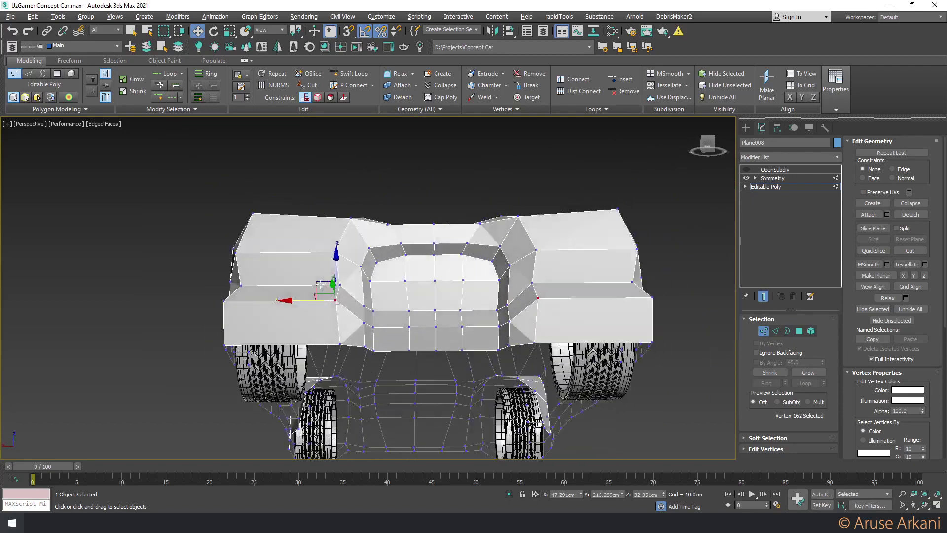
Raise the intake-corner vertex about 2.6 cm and select the vertices beside the intake
scroll(305, 296, "up", 3)
left_click(372, 300)
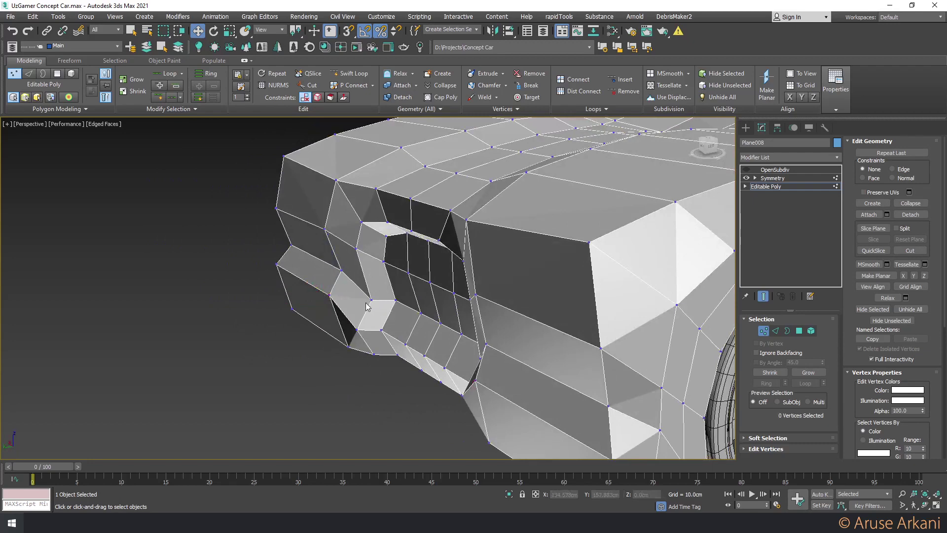
mouse_move(371, 300)
middle_mouse_down("alt")
mouse_move(414, 324)
mouse_move(377, 281)
middle_mouse_up("alt")
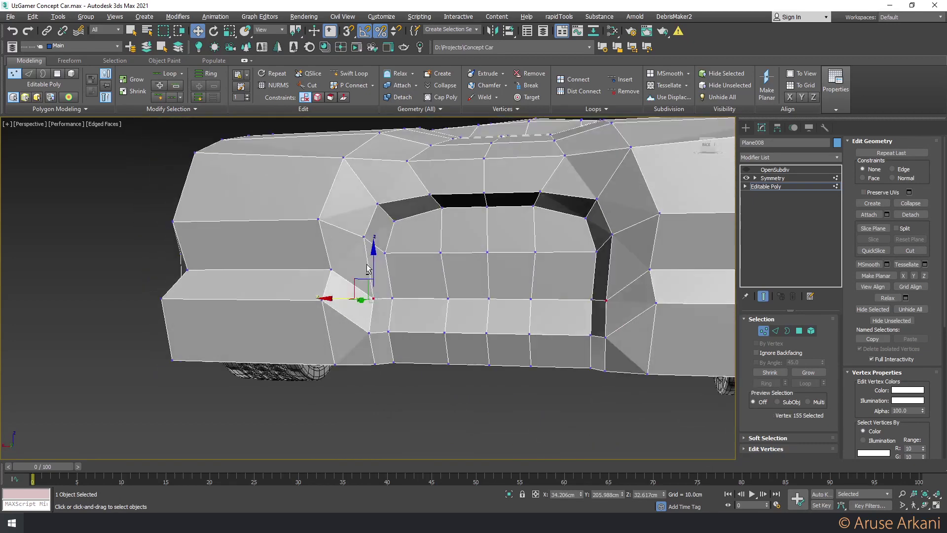
left_click_drag(371, 276, 370, 264)
mouse_move(370, 263)
middle_mouse_down("alt")
mouse_move(412, 296)
mouse_move(402, 312)
middle_mouse_up("alt")
left_click(391, 294)
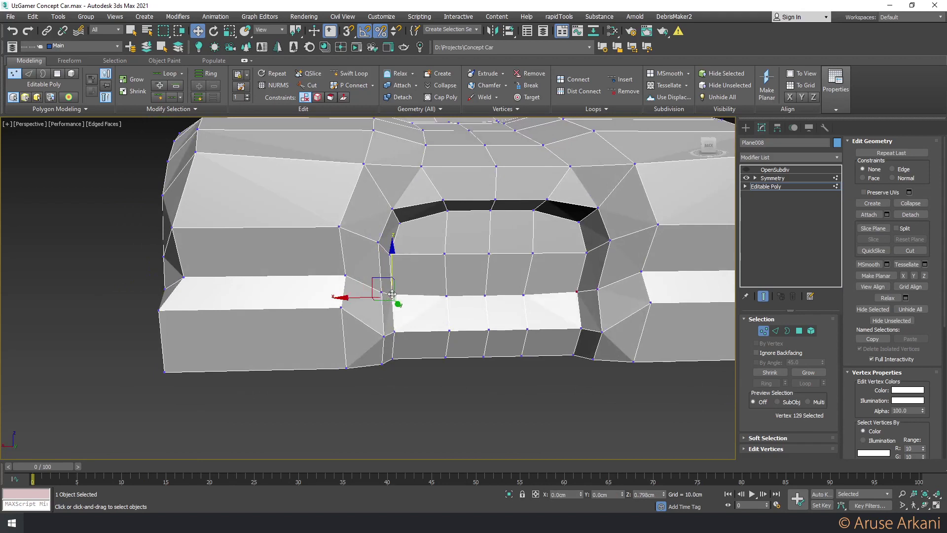
left_click(380, 292)
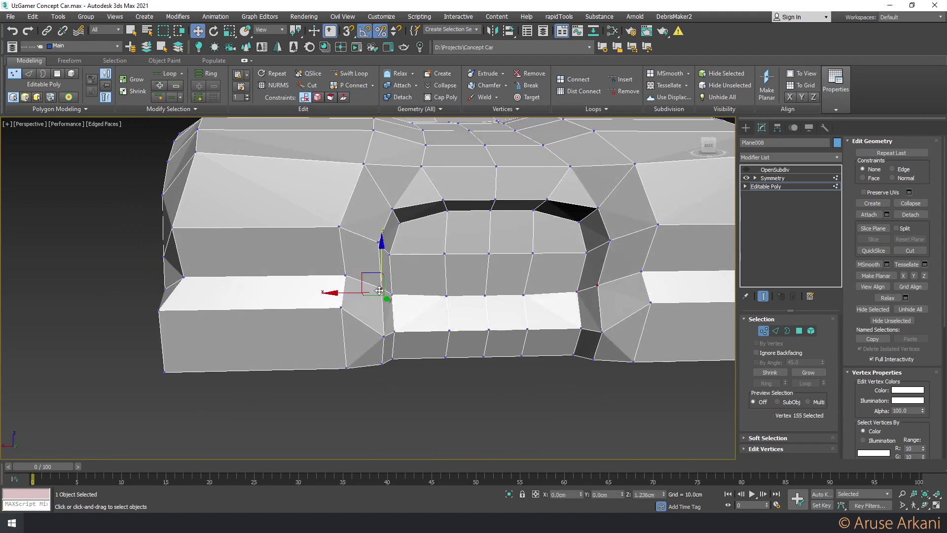
In Polygon mode, slide the intake's side faces inward along X
key("4")
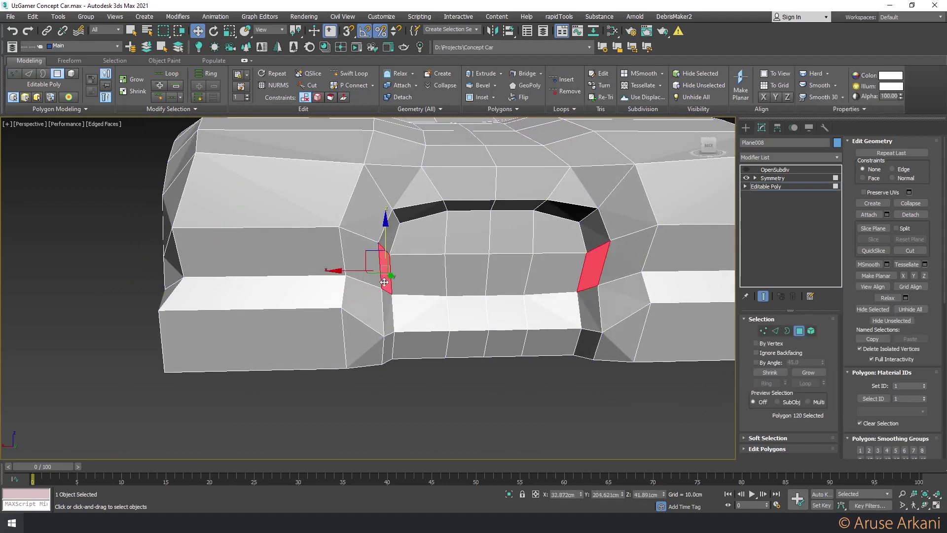
middle_click_drag(388, 279, 359, 280, "alt")
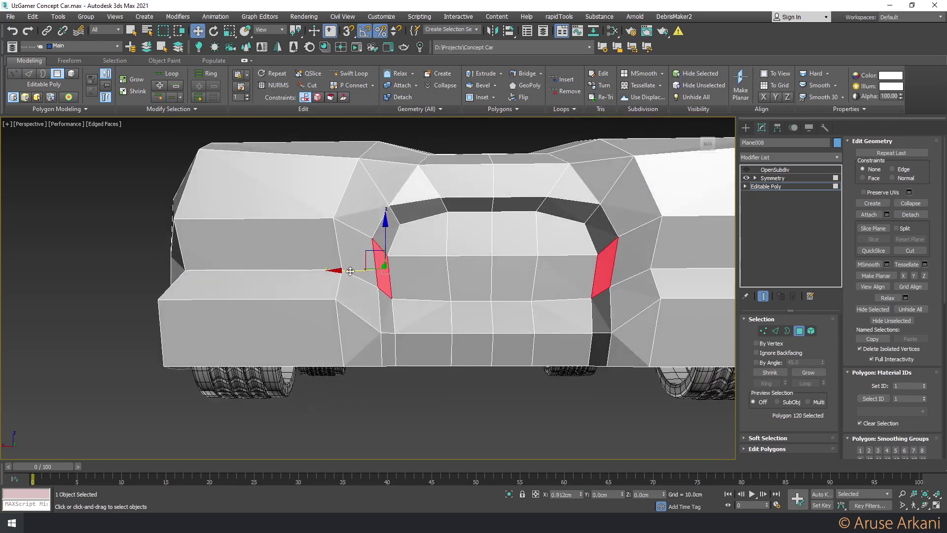
left_click(388, 340)
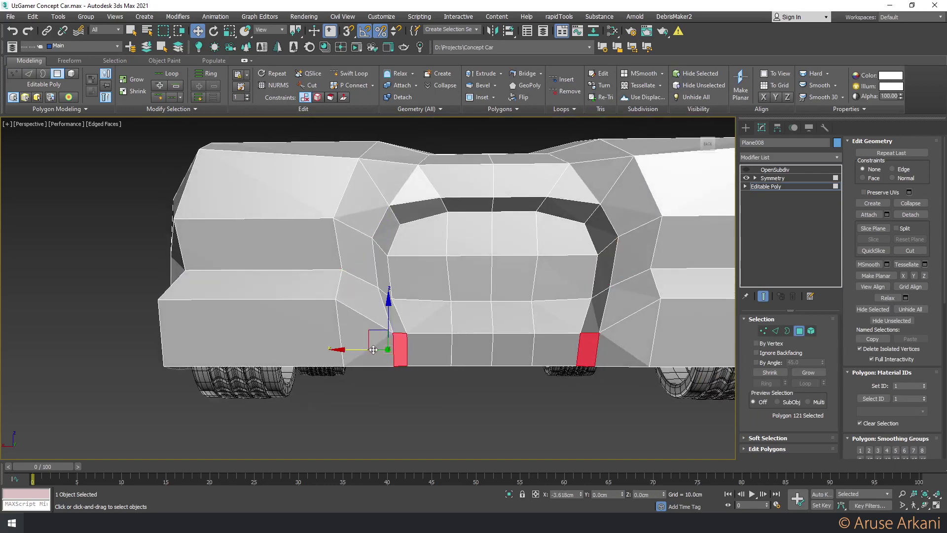
left_click(388, 318)
left_click_drag(361, 310, 375, 314)
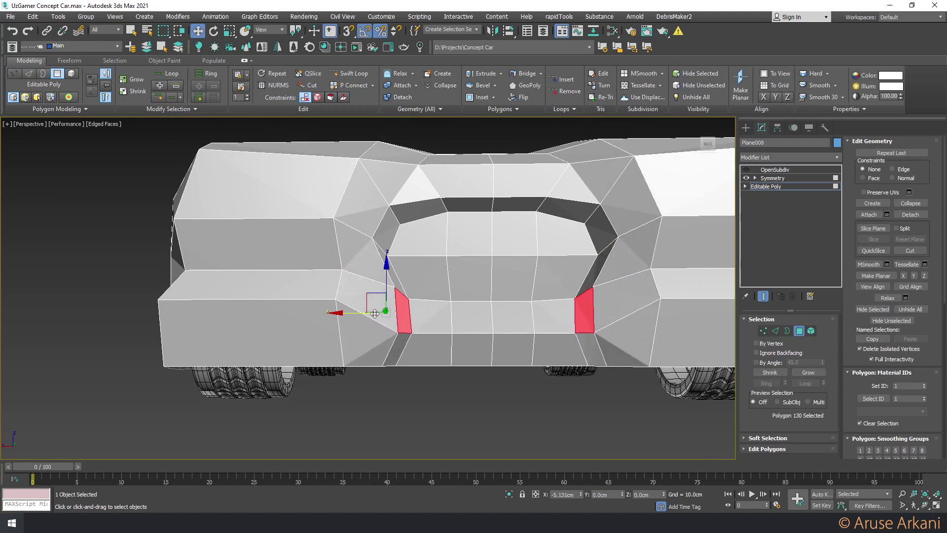
Raise the intake's lower corner vertex, then orbit to inspect the intake from below
key("1")
left_click(396, 332)
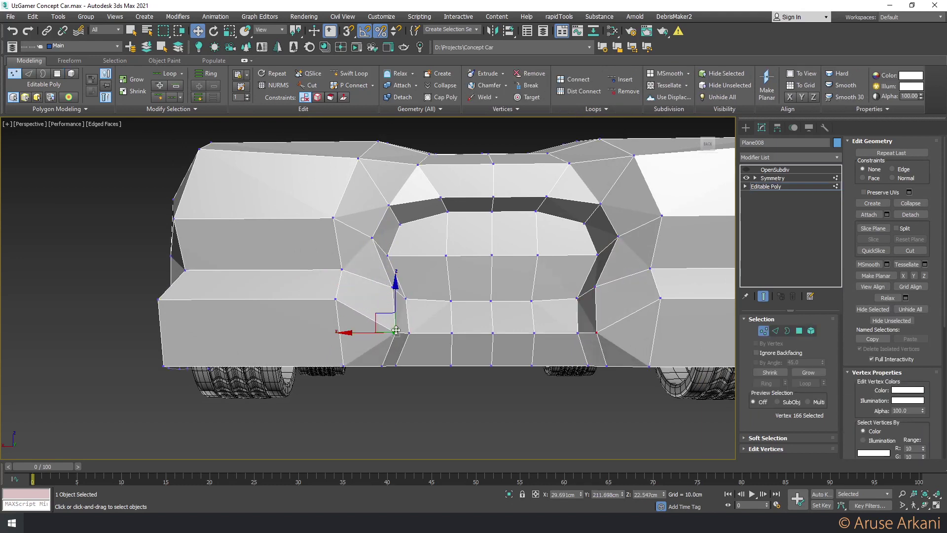
left_click_drag(397, 335, 404, 333)
key("2")
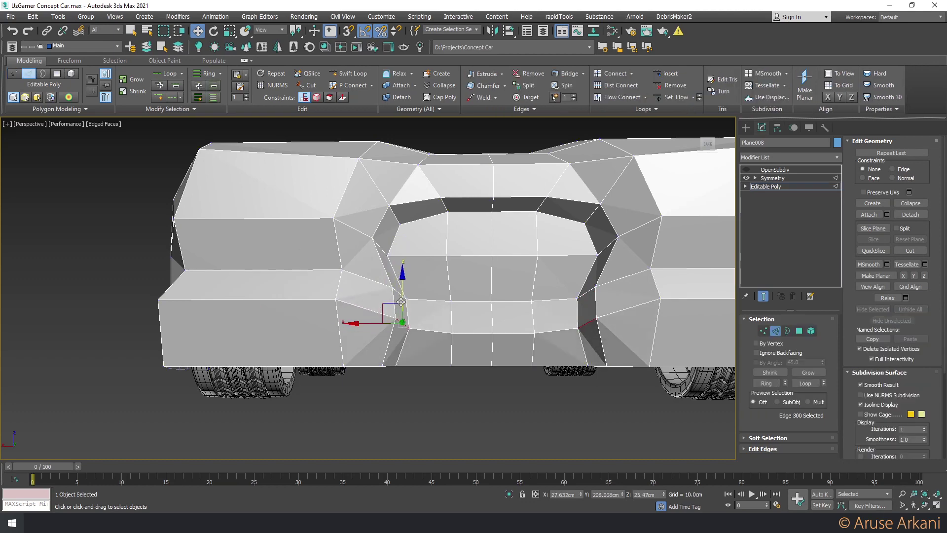
left_click_drag(375, 303, 377, 303)
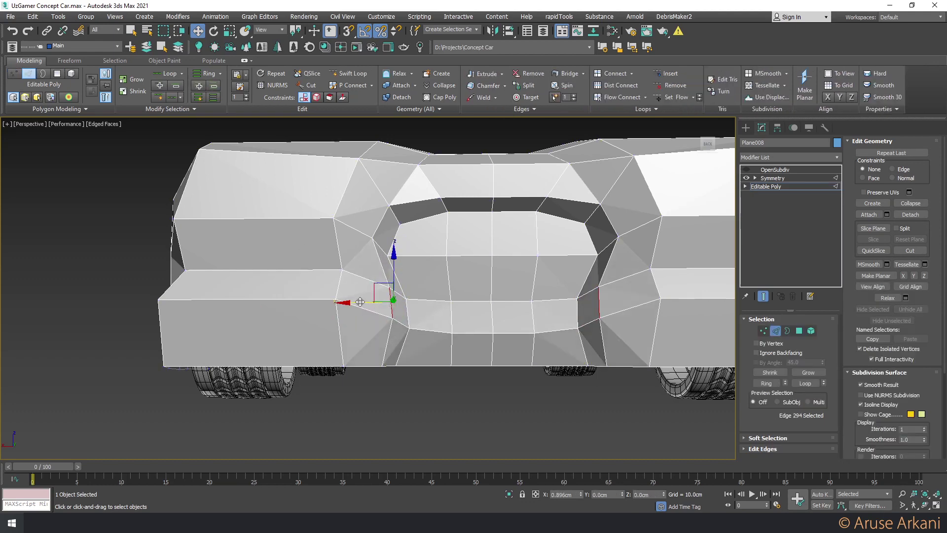
mouse_move(377, 303)
middle_mouse_down("alt")
mouse_move(406, 343)
mouse_move(380, 328)
mouse_move(380, 296)
middle_mouse_up("alt")
Nudge a vertex beside the intake slightly along Y in two small moves
key("1")
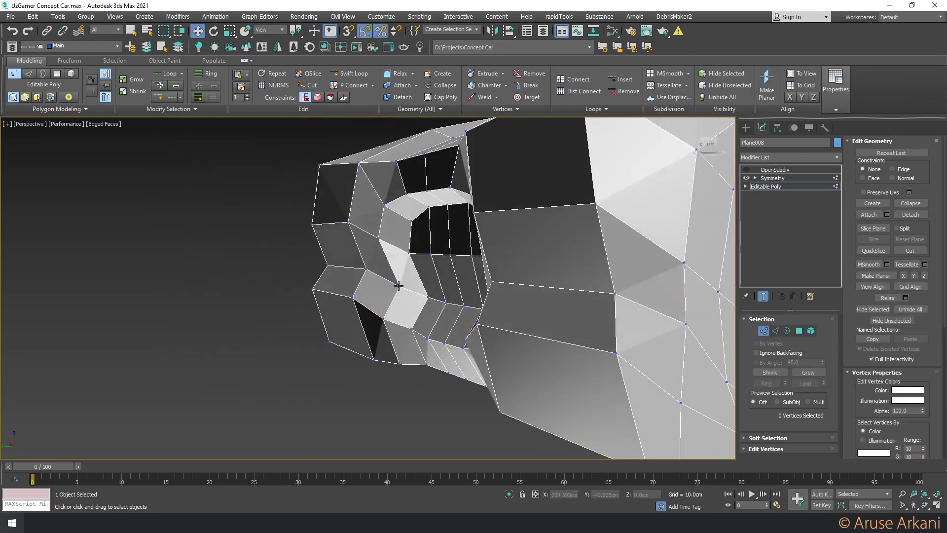
left_click(399, 285)
left_click_drag(364, 286, 362, 286)
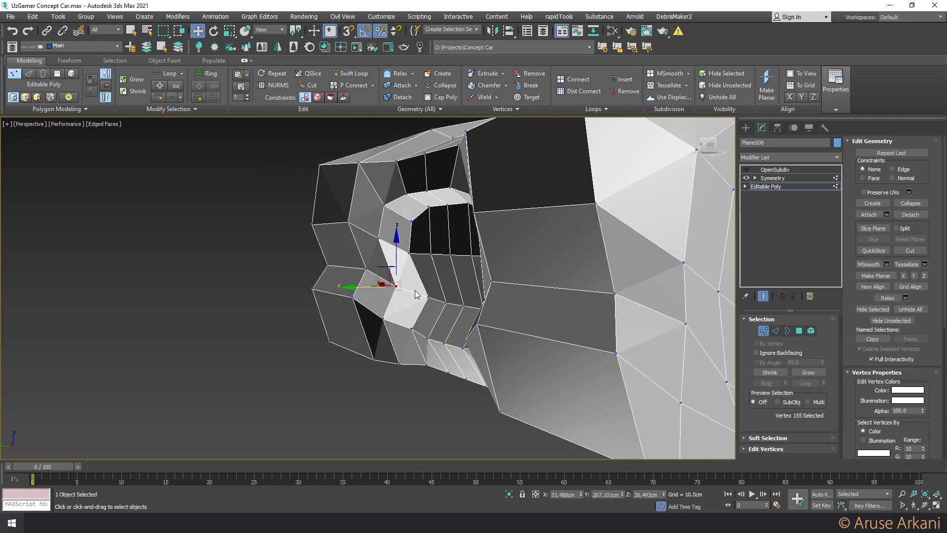
left_click_drag(427, 297, 423, 296)
mouse_move(423, 296)
middle_mouse_down("alt")
mouse_move(406, 312)
mouse_move(392, 308)
mouse_move(414, 367)
middle_mouse_up("alt")
left_click(414, 373)
Orbit to view the front from below and select another front-body vertex
mouse_move(409, 335)
middle_mouse_down("alt")
mouse_move(342, 355)
mouse_move(435, 362)
mouse_move(446, 353)
mouse_move(432, 374)
mouse_move(459, 414)
mouse_move(487, 408)
mouse_move(374, 306)
mouse_move(329, 348)
mouse_move(306, 307)
middle_mouse_up("alt")
left_click(449, 354)
scroll(476, 440, "down", 5)
scroll(490, 376, "up", 3)
scroll(366, 300, "down", 4)
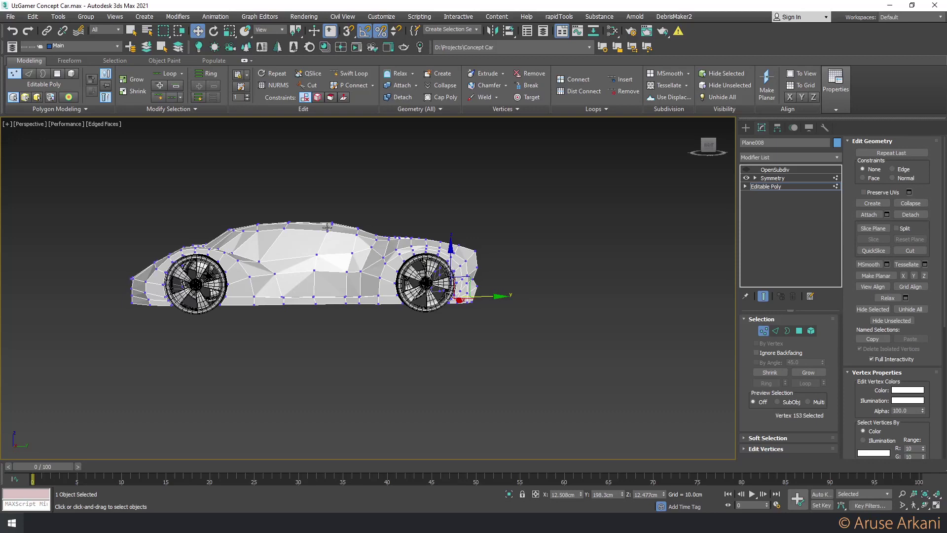
Nudge a side-panel vertex slightly down and add another vertex to the selection
scroll(322, 258, "up", 1)
scroll(323, 296, "up", 3)
mouse_move(252, 313)
middle_mouse_down()
mouse_move(329, 313)
mouse_move(332, 296)
mouse_move(336, 307)
middle_mouse_up()
left_click(336, 307)
scroll(331, 331, "up", 3)
scroll(324, 358, "up", 2)
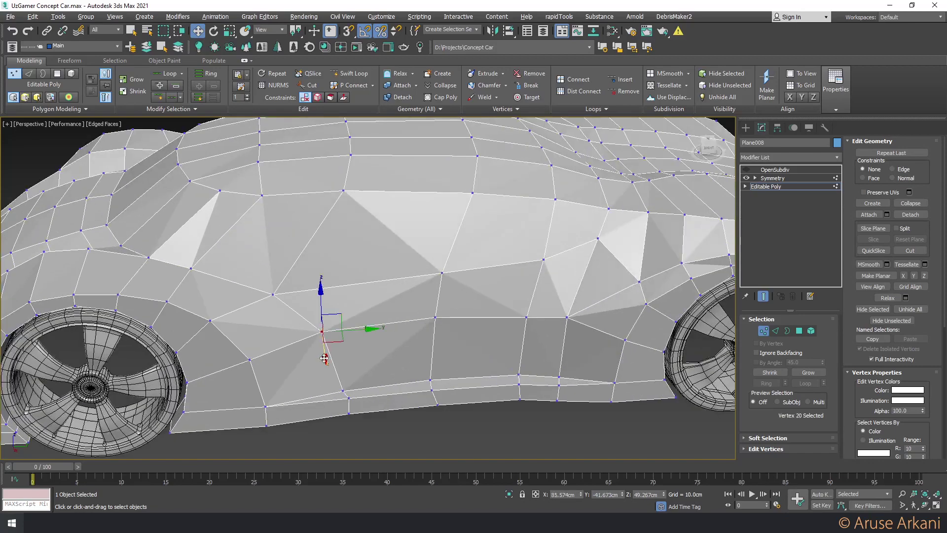
scroll(324, 358, "down", 3)
left_click_drag(336, 314, 332, 316)
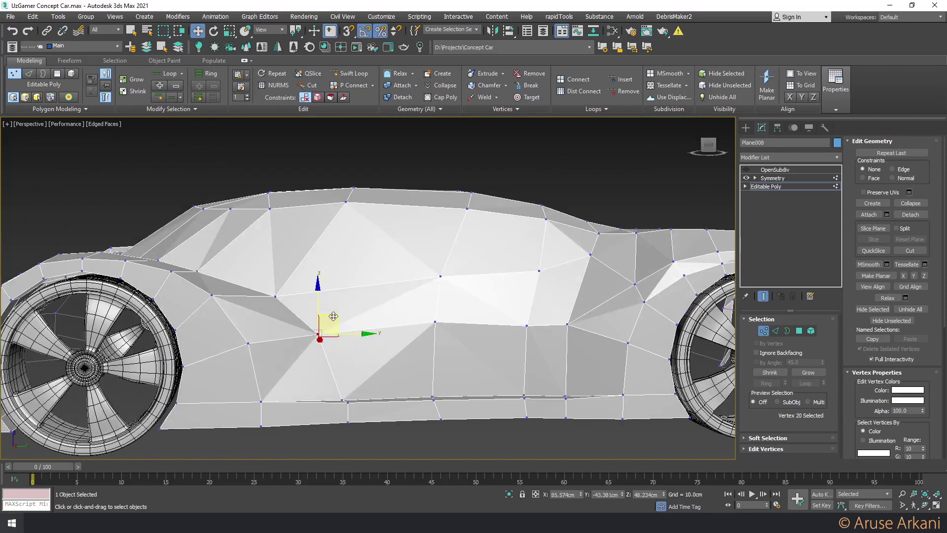
middle_click_drag(572, 372, 583, 325)
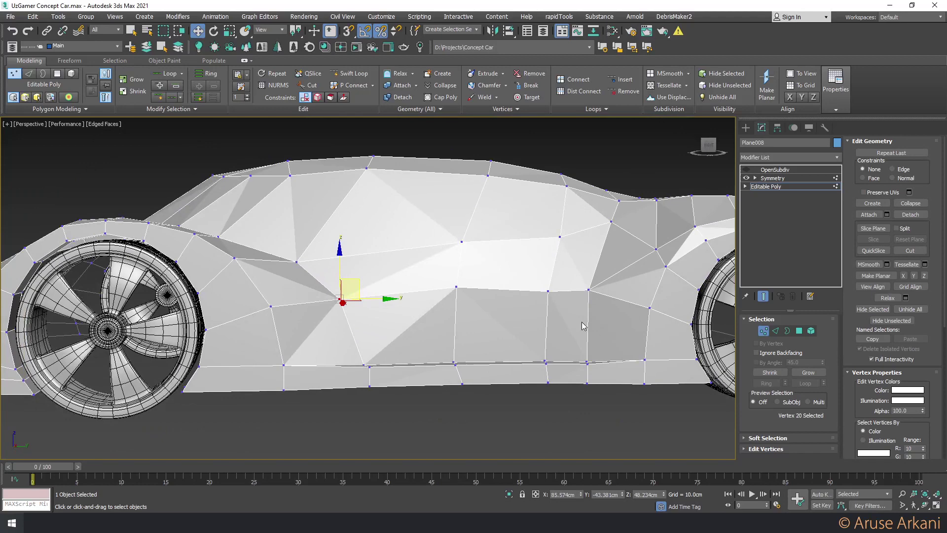
left_click(456, 286, "ctrl")
Switch the maximized viewport to a Right wireframe view of the car's side
key("alt+w")
key("alt+w")
scroll(310, 381, "down", 5)
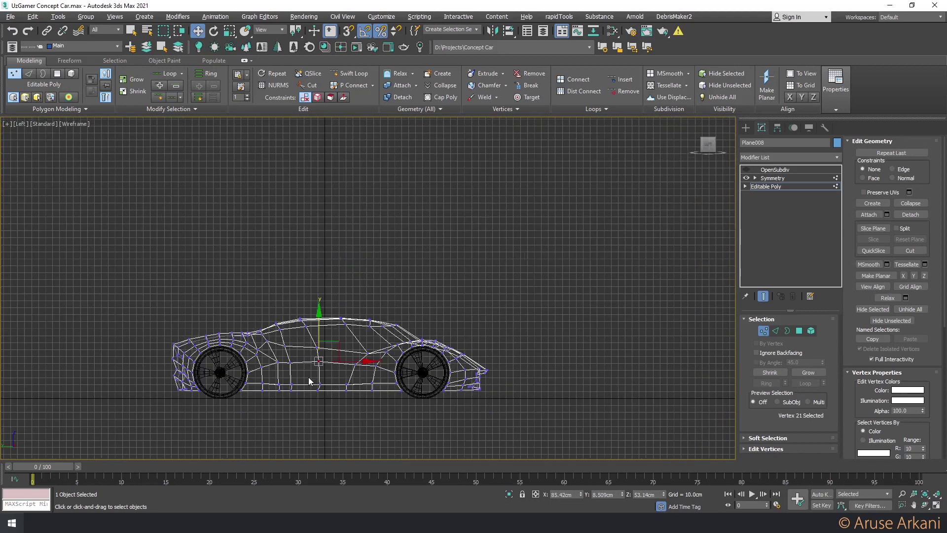
middle_click_drag(310, 381, 338, 354)
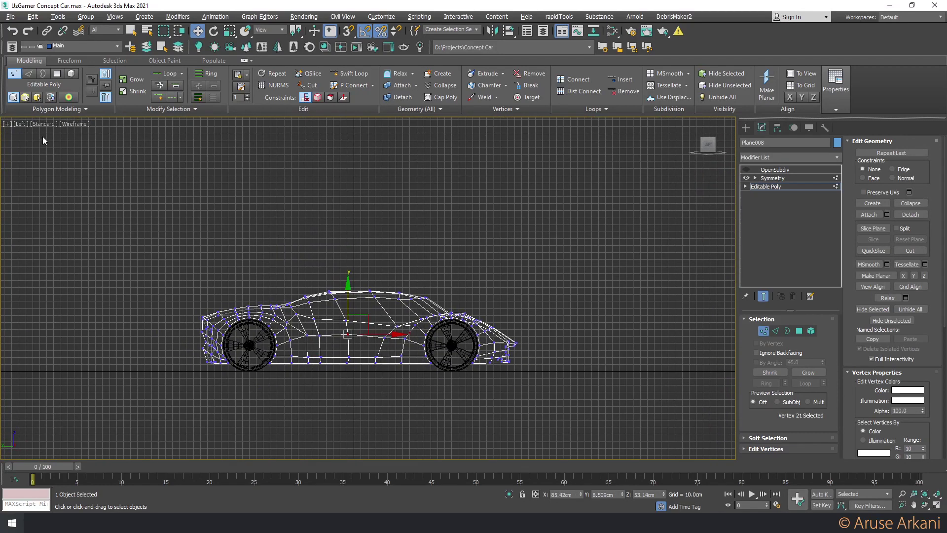
left_click(20, 124)
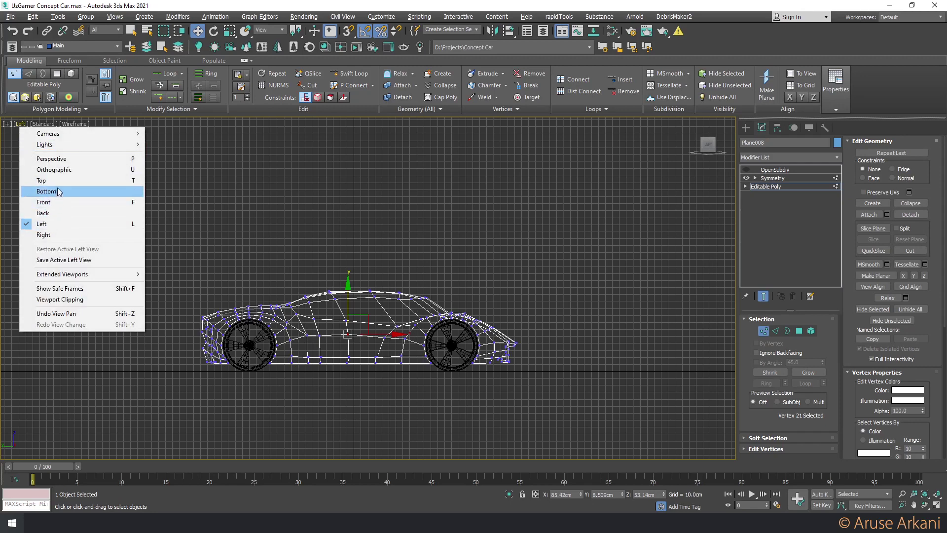
left_click(75, 238)
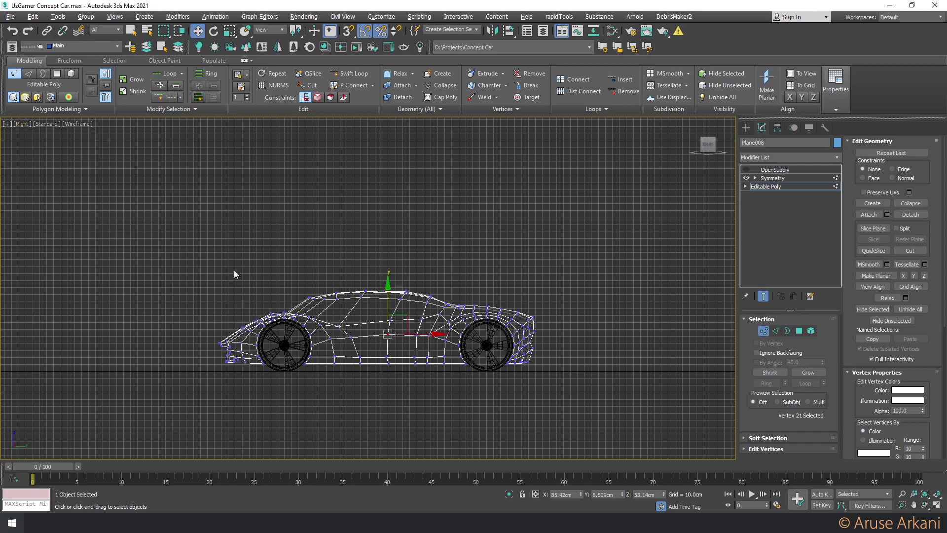
scroll(345, 273, "up", 5)
scroll(305, 310, "up", 2)
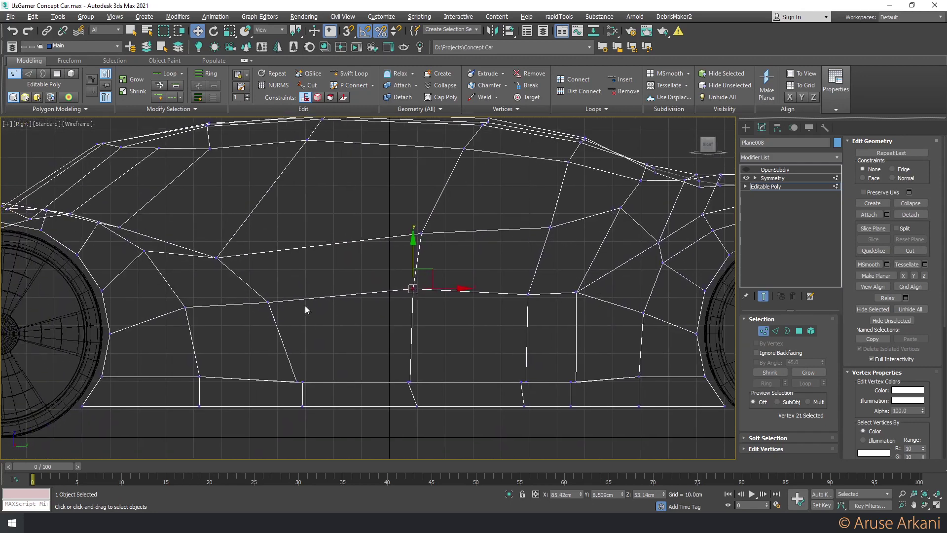
Lower a door-line vertex slightly and reposition it along the body line
left_click(268, 301)
left_click_drag(268, 273, 269, 280)
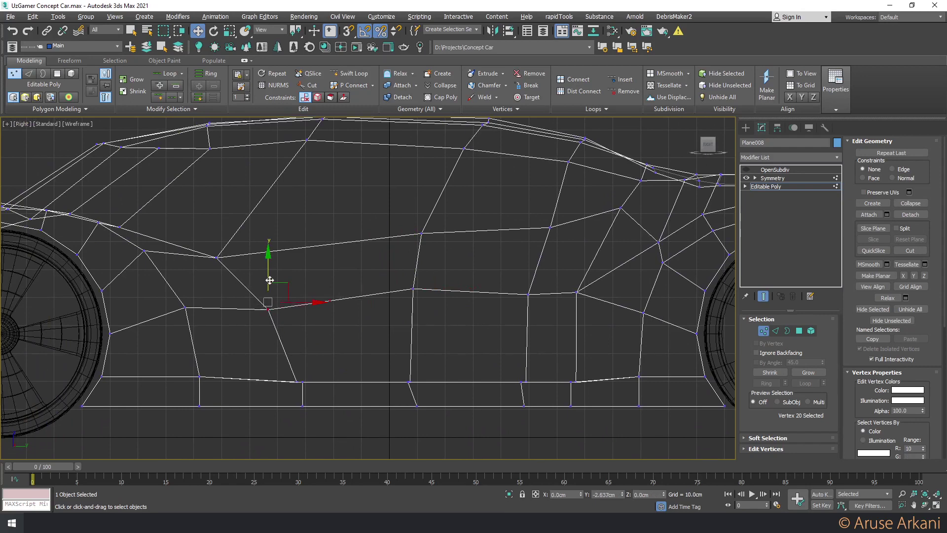
scroll(337, 348, "down", 4)
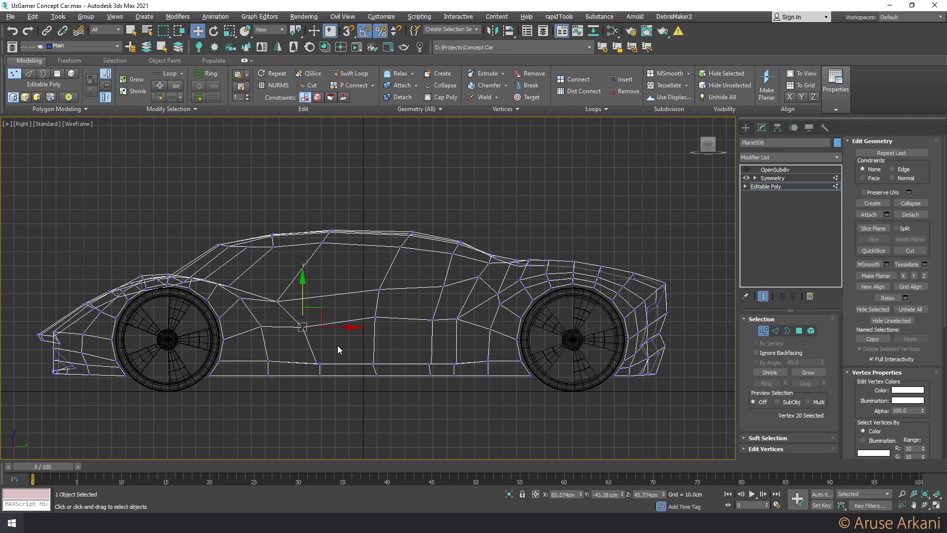
scroll(262, 302, "up", 3)
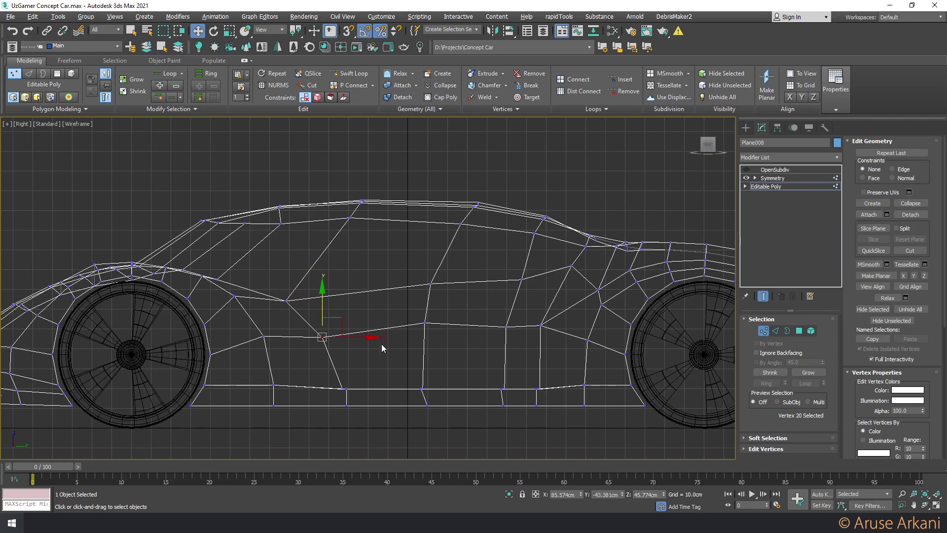
left_click_drag(286, 299, 299, 277)
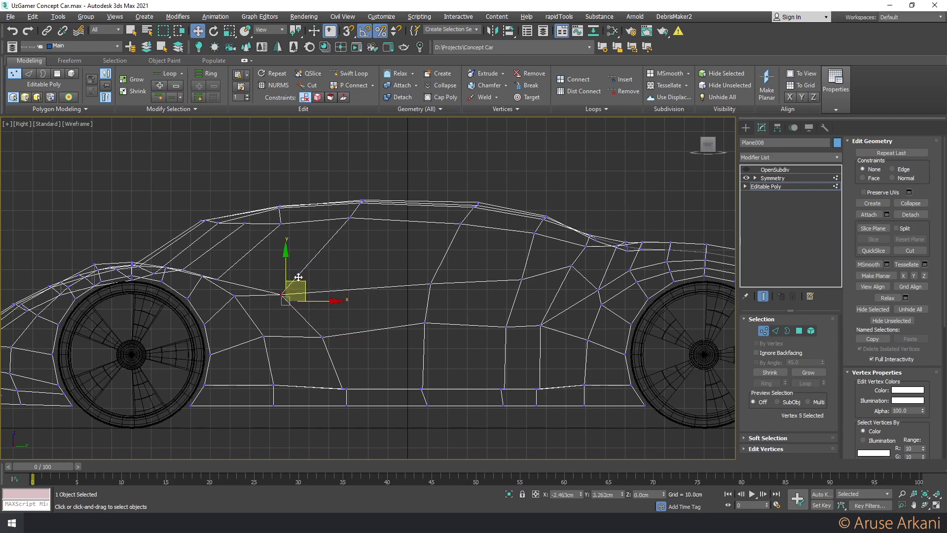
Pull a mid-door vertex down-left and lower a vertex on the upper side line
left_click(320, 335)
left_click_drag(424, 323, 418, 328)
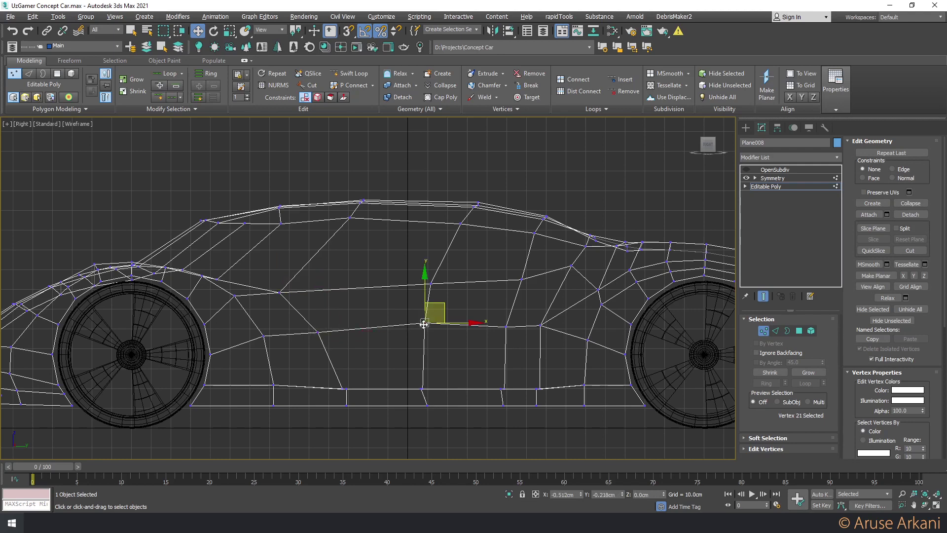
left_click(402, 298)
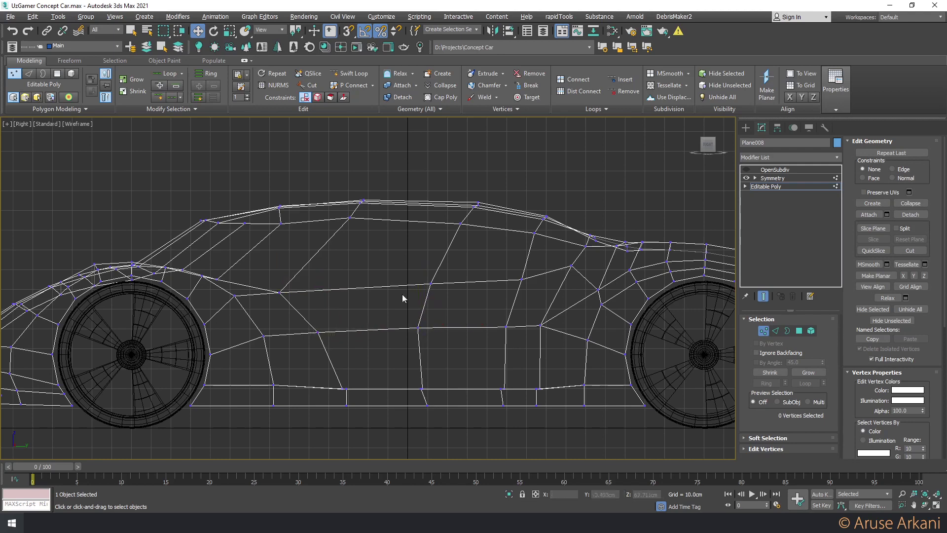
left_click(431, 284)
left_click_drag(432, 286, 431, 289)
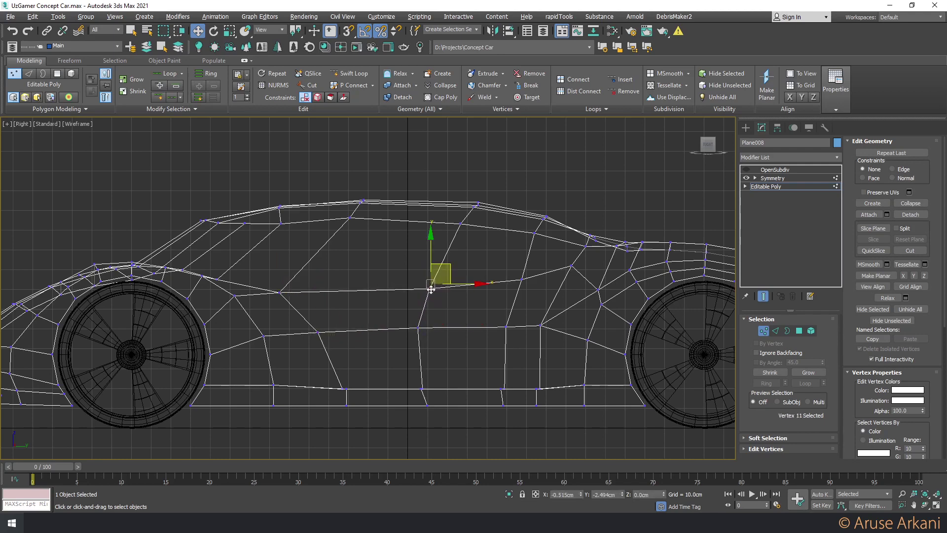
left_click(429, 312)
scroll(430, 296, "down", 4)
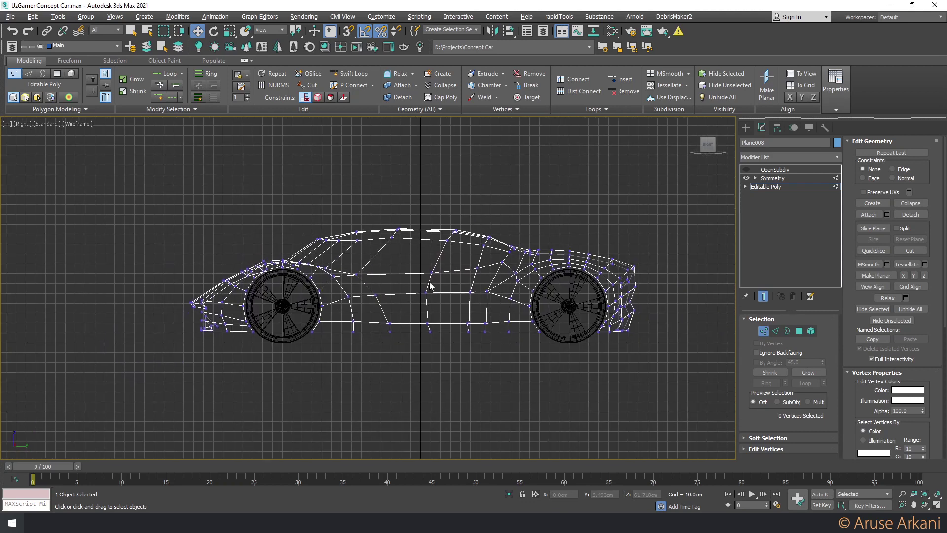
scroll(325, 314, "up", 4)
With vertex snap on, snap the sill vertex directly beneath the one above and select both
left_click(355, 352)
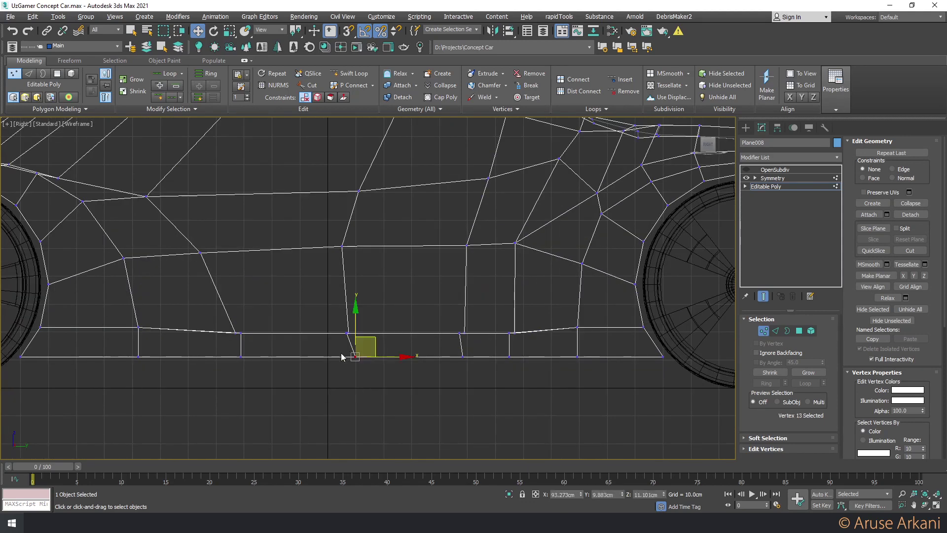
scroll(365, 355, "up", 2)
key("s")
left_click_drag(372, 333, 355, 333)
left_click(352, 311, "ctrl")
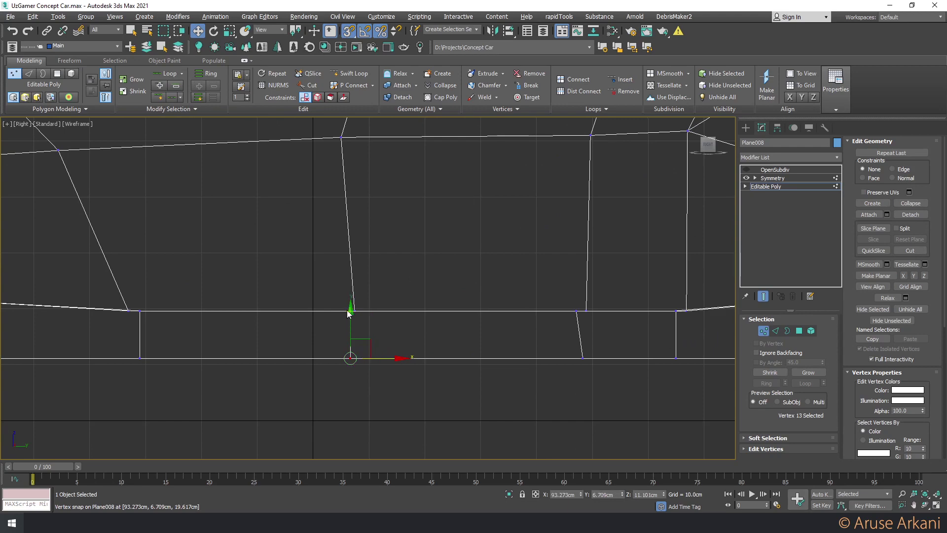
scroll(348, 309, "up", 2)
In a shaded Top view with edged faces, raise the two vertices to level the edge
key("t")
key("F3")
scroll(346, 295, "up", 2)
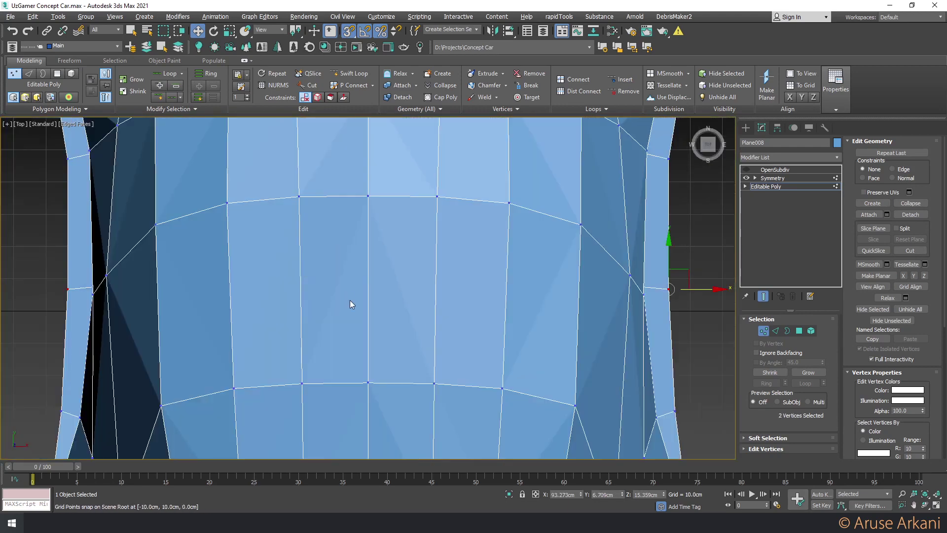
scroll(395, 290, "down", 5)
scroll(431, 277, "up", 5)
left_click_drag(430, 277, 387, 263)
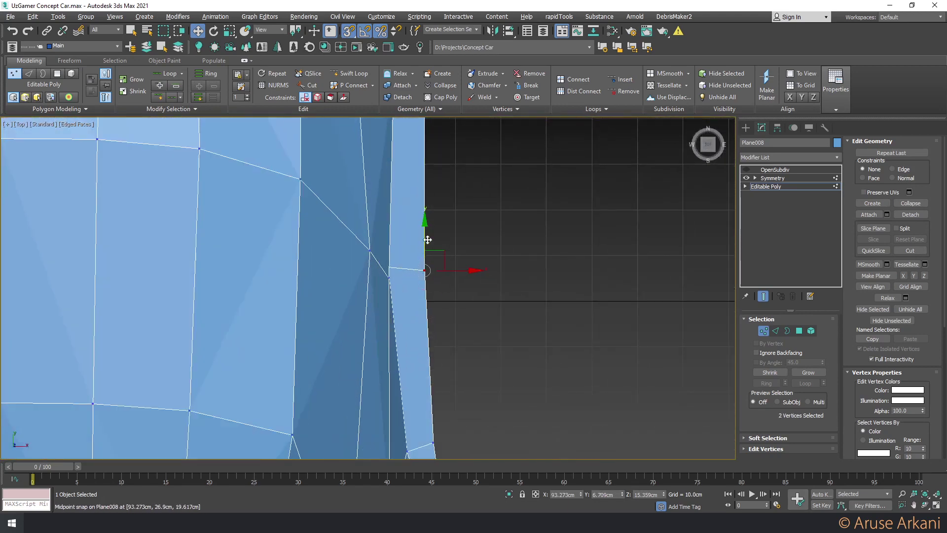
Return to the Perspective view and orbit along the car's side
key("alt+w")
key("alt+w")
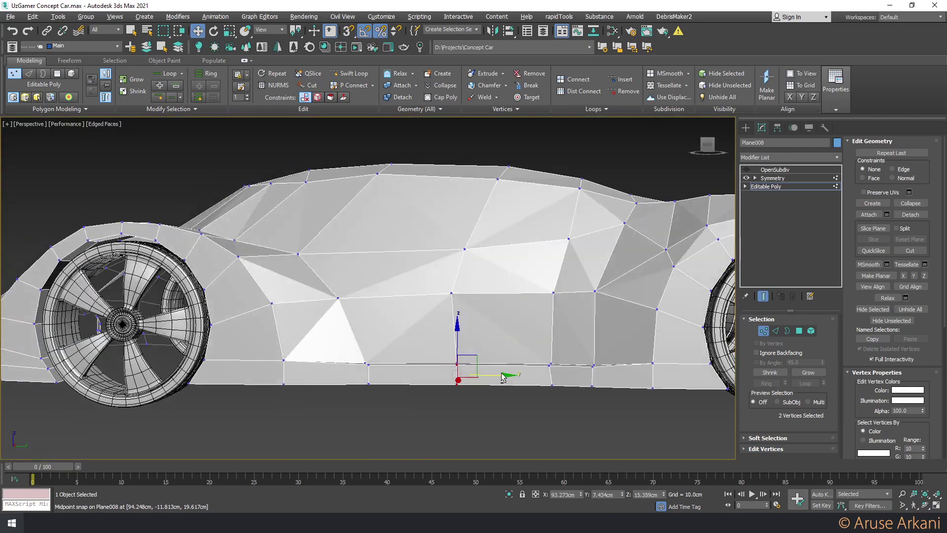
mouse_move(444, 345)
middle_mouse_down("alt")
mouse_move(489, 411)
mouse_move(427, 360)
mouse_move(509, 339)
middle_mouse_up("alt")
scroll(488, 335, "up", 3)
key("2")
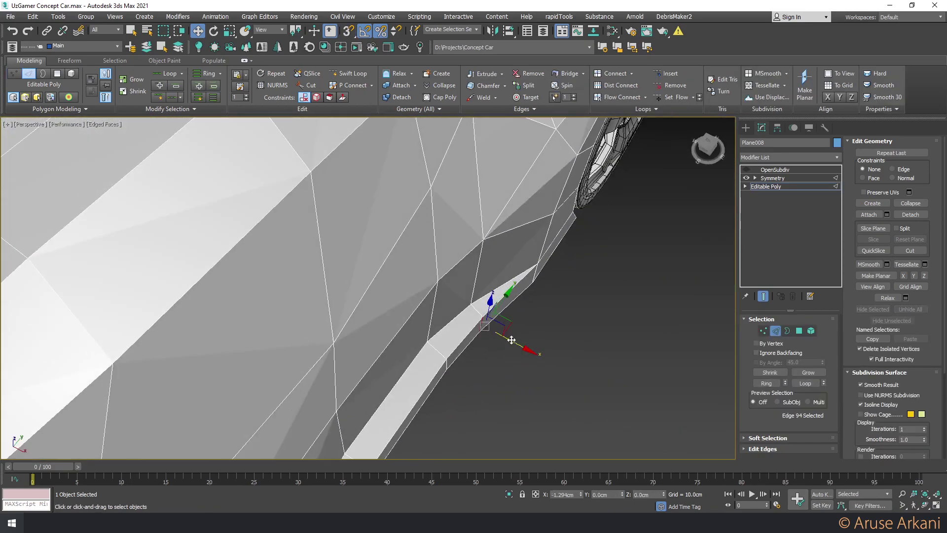
Select the right-hand column of body vertices in Top view, then orbit Perspective to the front wheel arch
key("t")
scroll(269, 213, "down", 4)
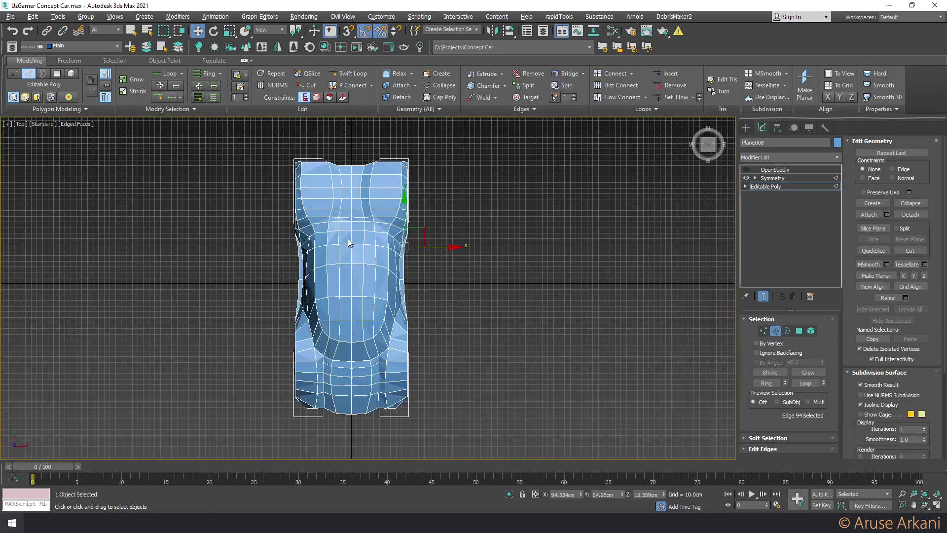
scroll(399, 247, "up", 4)
scroll(399, 249, "down", 2)
scroll(402, 257, "down", 1)
scroll(406, 328, "down", 2)
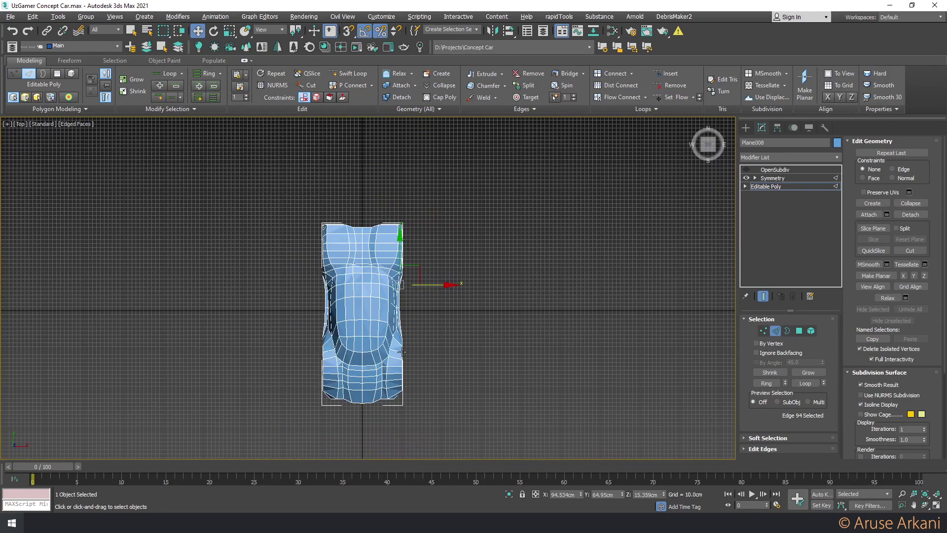
scroll(398, 245, "up", 3)
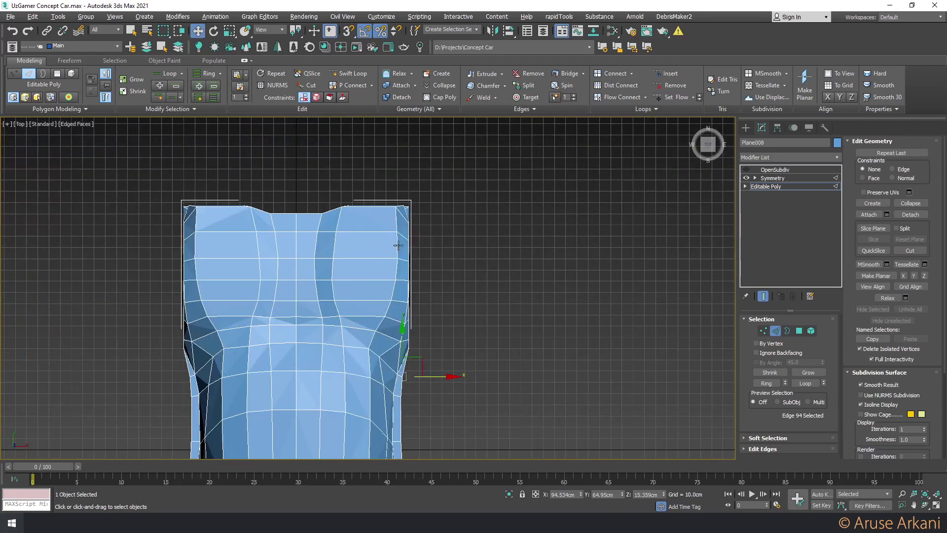
key("1")
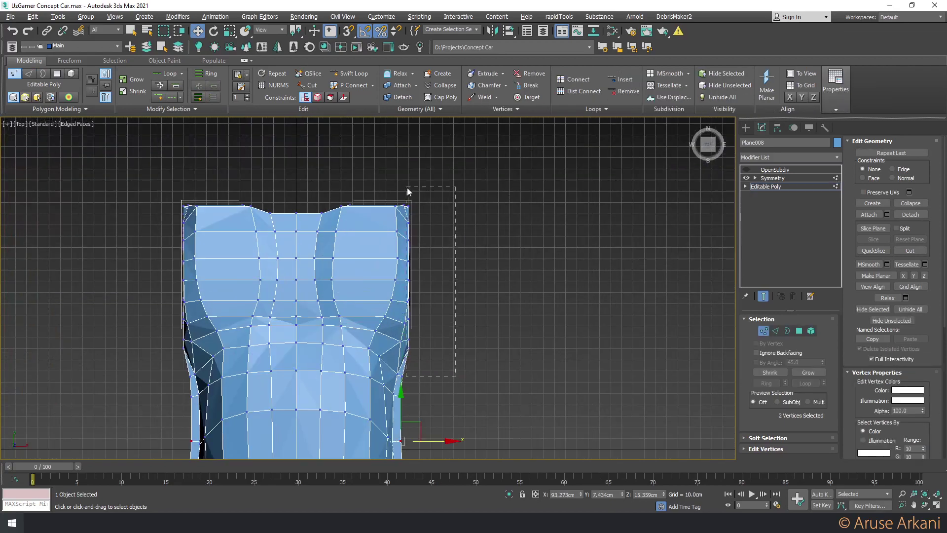
left_click_drag(407, 188, 403, 188)
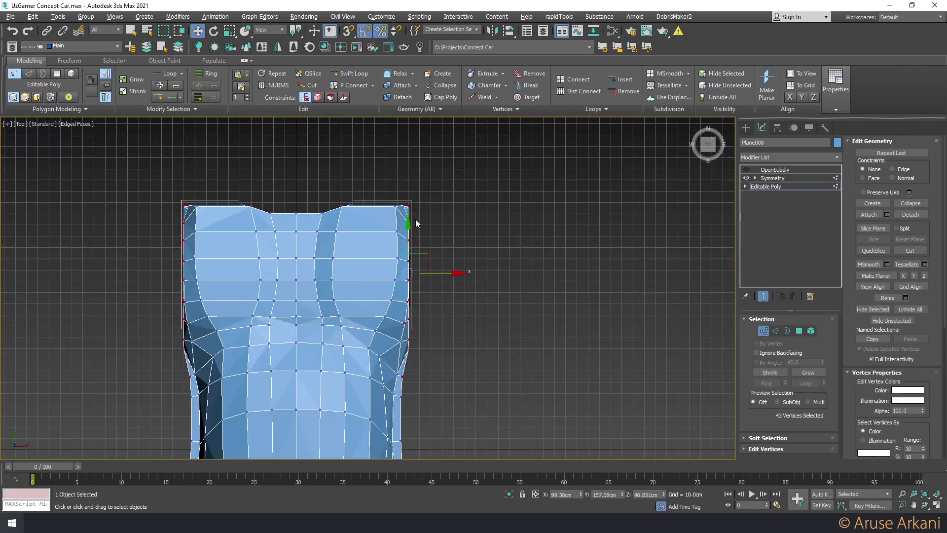
key("alt+w")
key("alt+w")
mouse_move(422, 386)
middle_mouse_down("alt")
mouse_move(404, 332)
mouse_move(414, 353)
middle_mouse_up("alt")
Select the loop of wheel-arch faces and grow it to 40 faces
key("4")
left_click(398, 304)
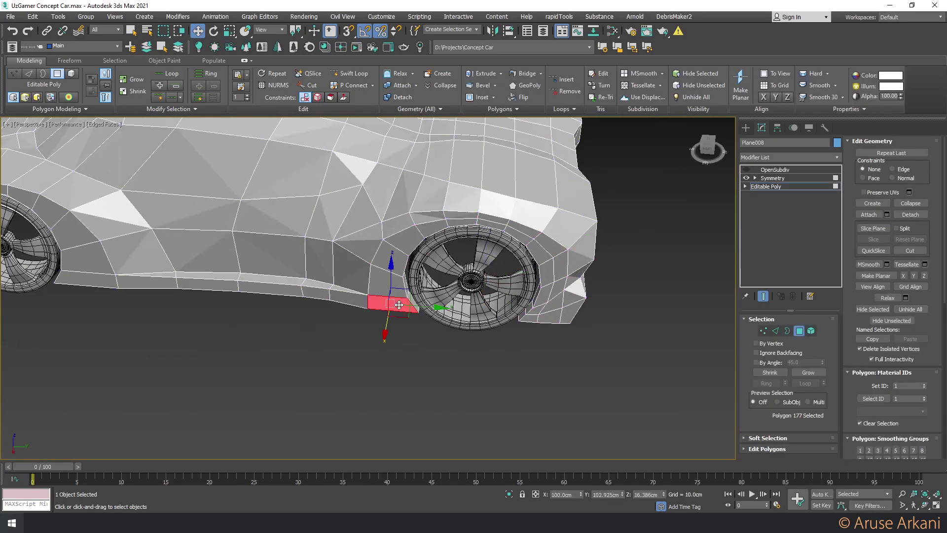
left_click(391, 287, "shift")
mouse_move(391, 287)
middle_mouse_down("alt")
mouse_move(439, 307)
mouse_move(447, 297)
middle_mouse_up("alt")
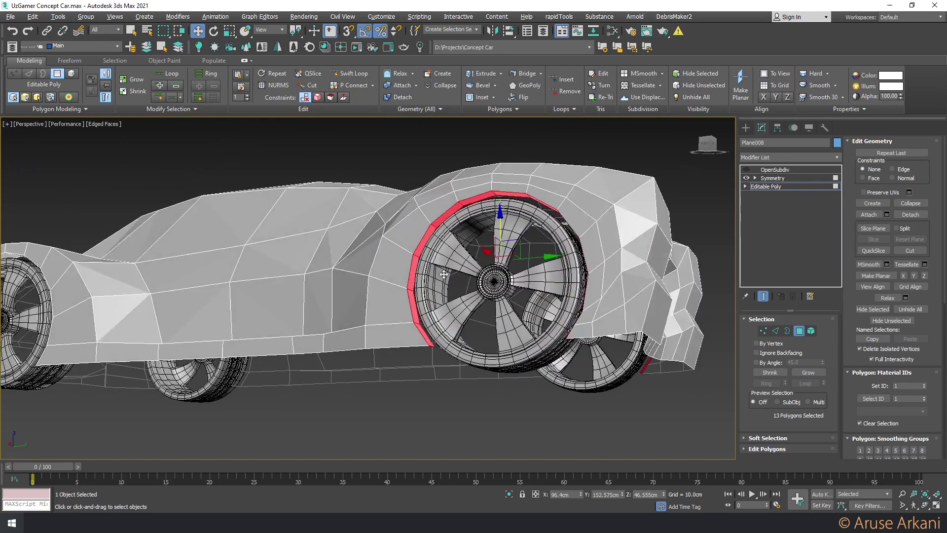
scroll(449, 294, "up", 3)
left_click(132, 83)
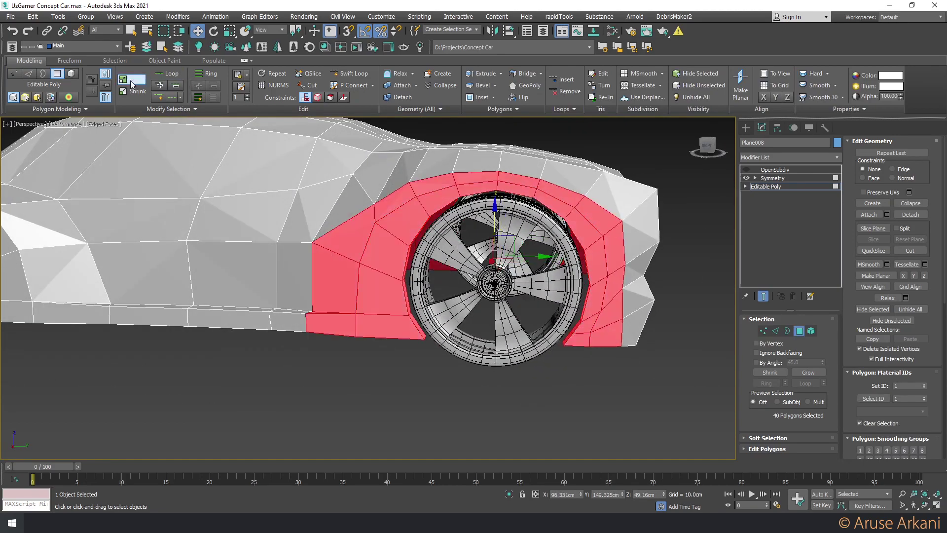
mouse_move(204, 147)
middle_mouse_down("alt")
mouse_move(491, 363)
mouse_move(435, 372)
mouse_move(389, 345)
mouse_move(512, 347)
middle_mouse_up("alt")
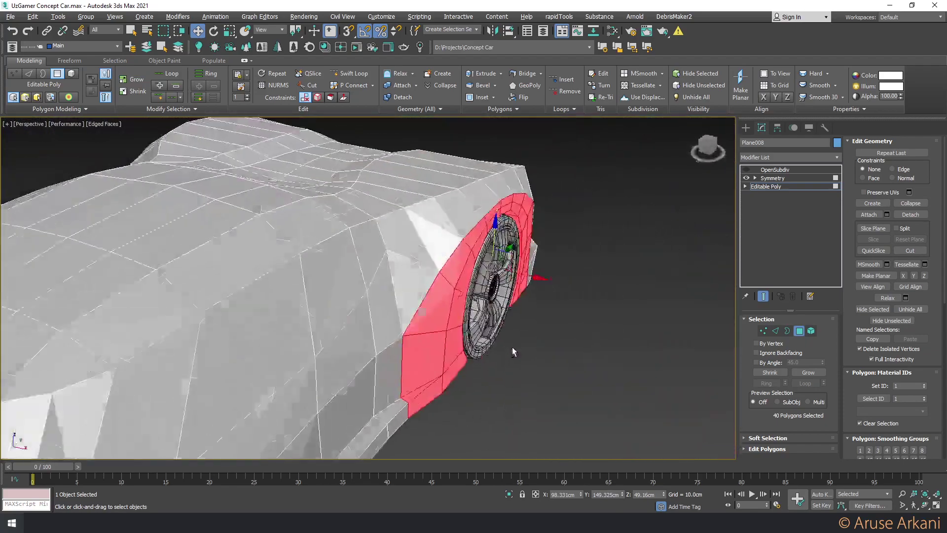
Push the 40 arch faces about 6 cm outward along X, then select the front wheel
key("alt+w")
key("alt+w")
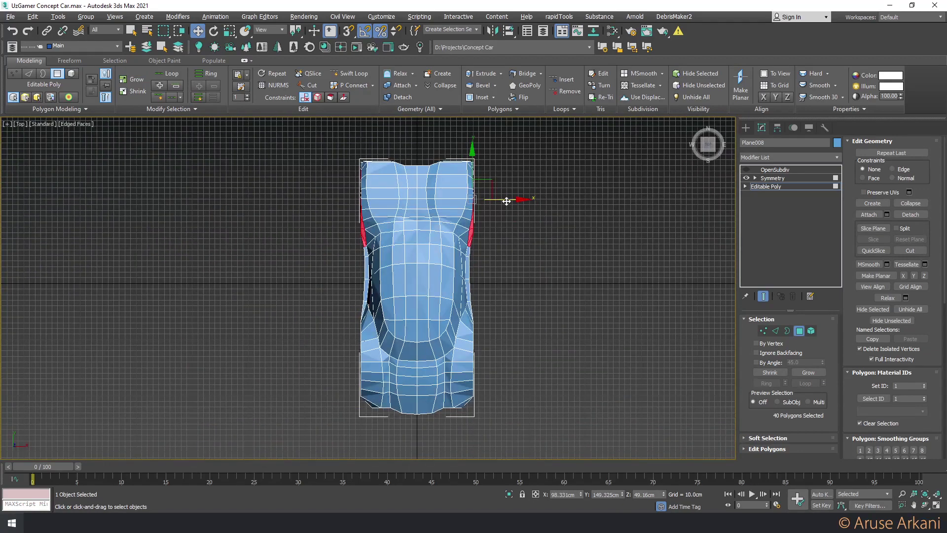
left_click_drag(506, 201, 509, 200)
key("p")
middle_click_drag(560, 364, 495, 321)
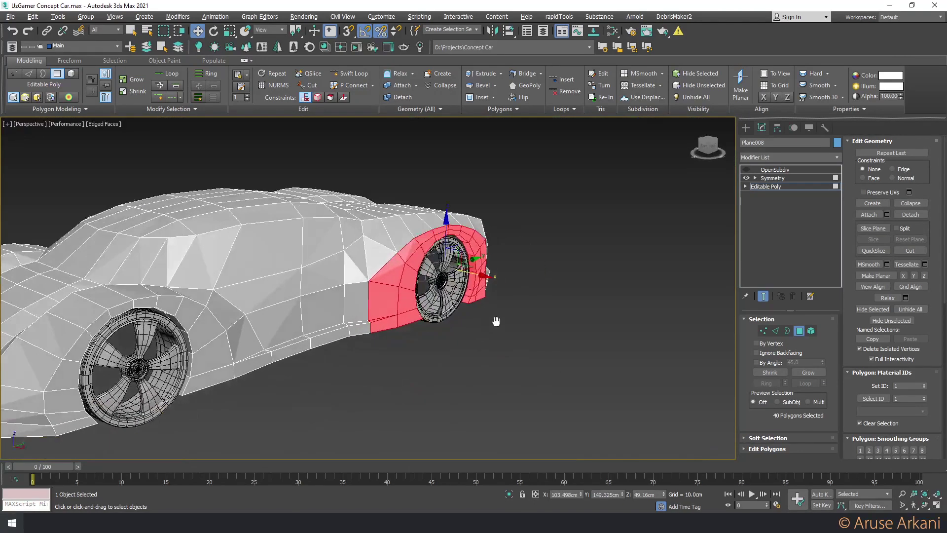
left_click(762, 188)
left_click(461, 276)
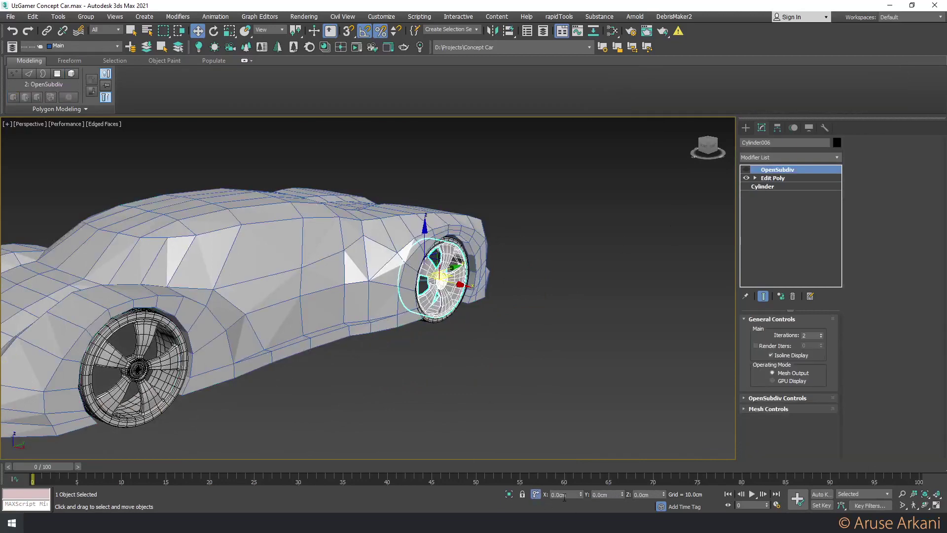
Offset the first wheel and its tire 5 cm along X
type("5")
key("Return")
middle_click_drag(407, 320, 424, 306, "alt")
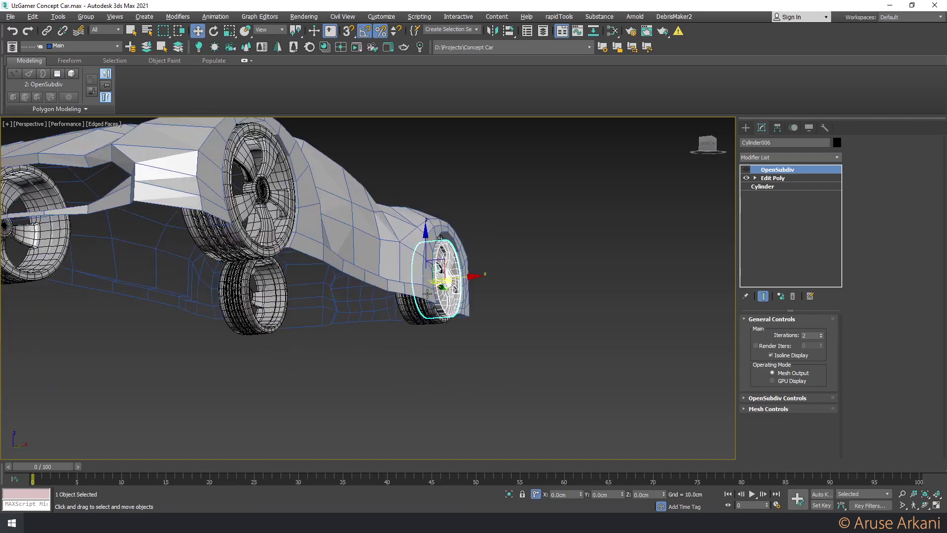
left_click(432, 315, "ctrl")
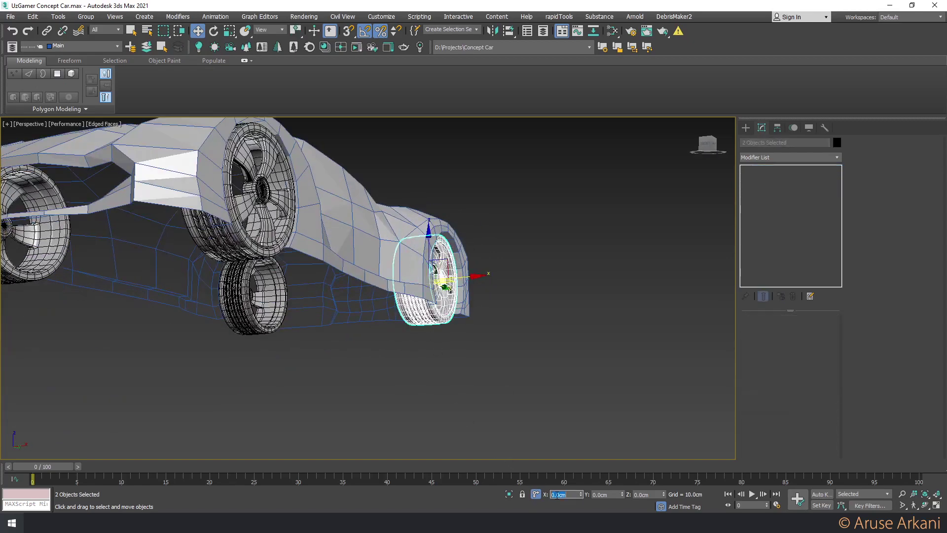
type("5")
key("Return")
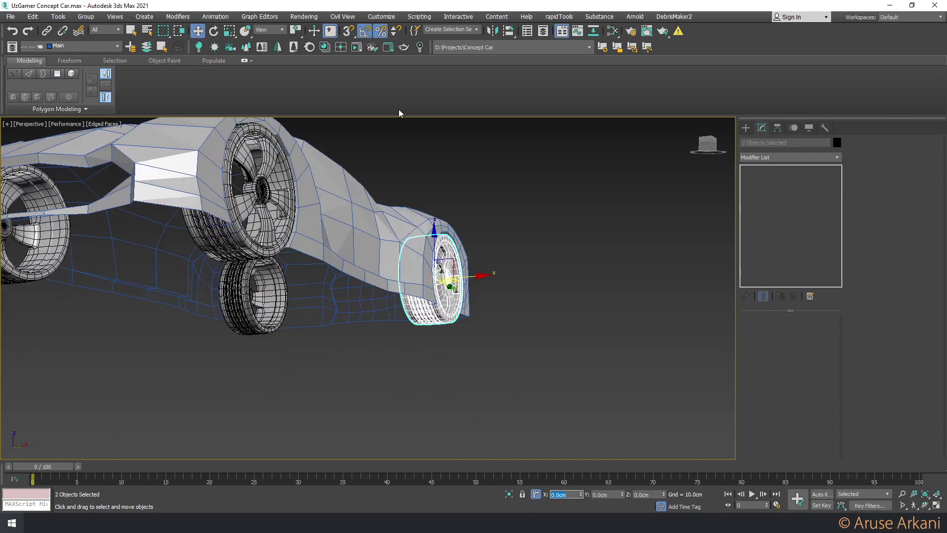
Offset the other wheel and tire 5 cm along X, then select the car body
left_click(262, 295)
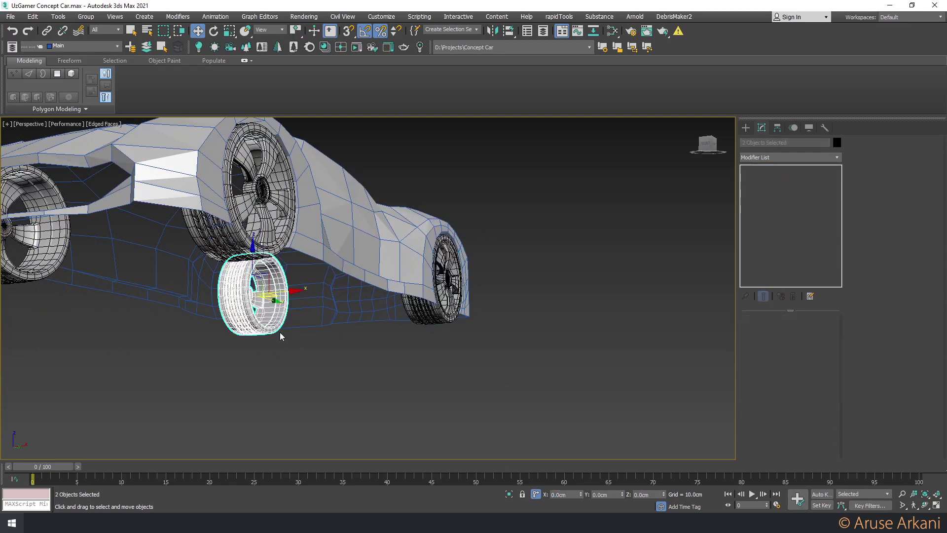
type("5")
key("Return")
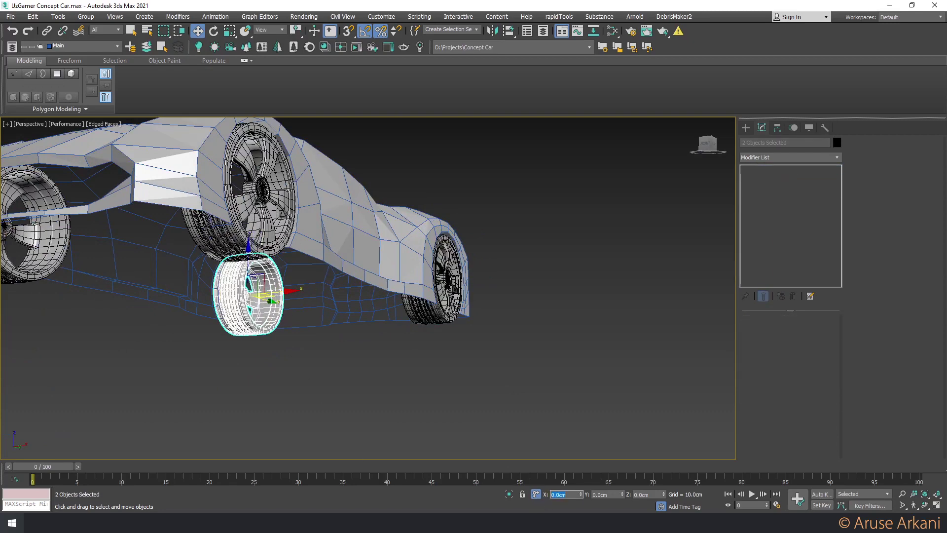
left_click(504, 359)
mouse_move(500, 350)
middle_mouse_down("alt")
mouse_move(424, 356)
mouse_move(407, 326)
mouse_move(433, 317)
mouse_move(387, 324)
mouse_move(474, 258)
mouse_move(414, 294)
mouse_move(444, 237)
middle_mouse_up("alt")
left_click(397, 339)
scroll(414, 293, "up", 3)
Add an edge loop following the front wheel arch from two selected side edges
scroll(444, 237, "up", 2)
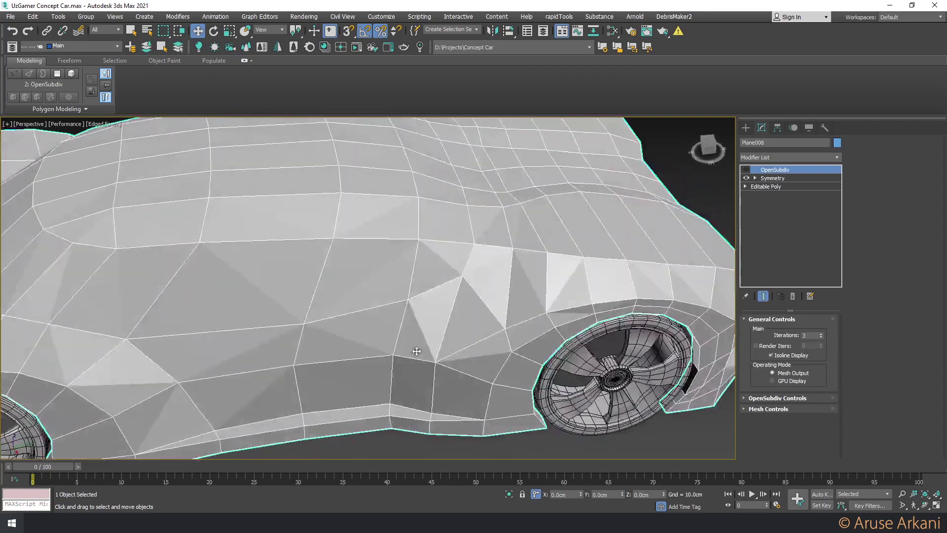
left_click(758, 187)
key("1")
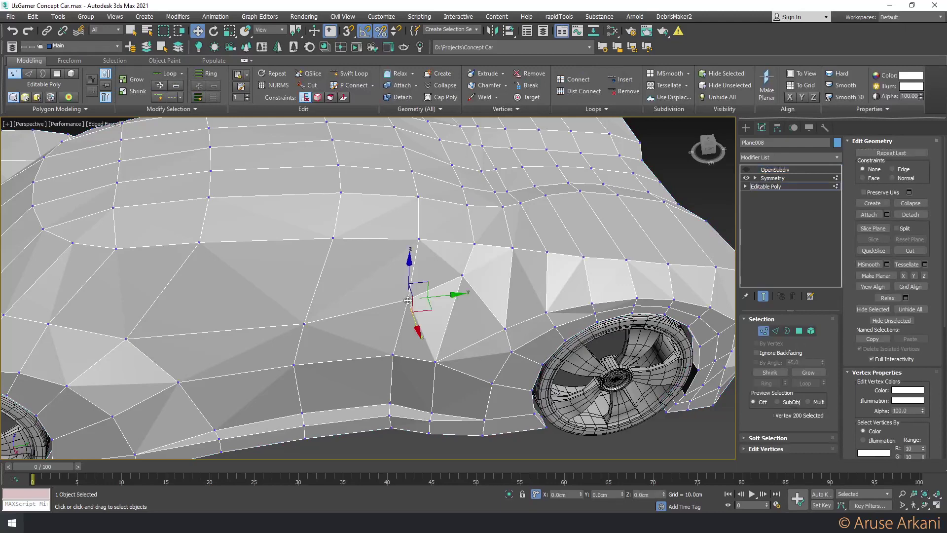
key("alt+w")
key("alt+w")
scroll(303, 366, "down", 5)
scroll(340, 345, "up", 1)
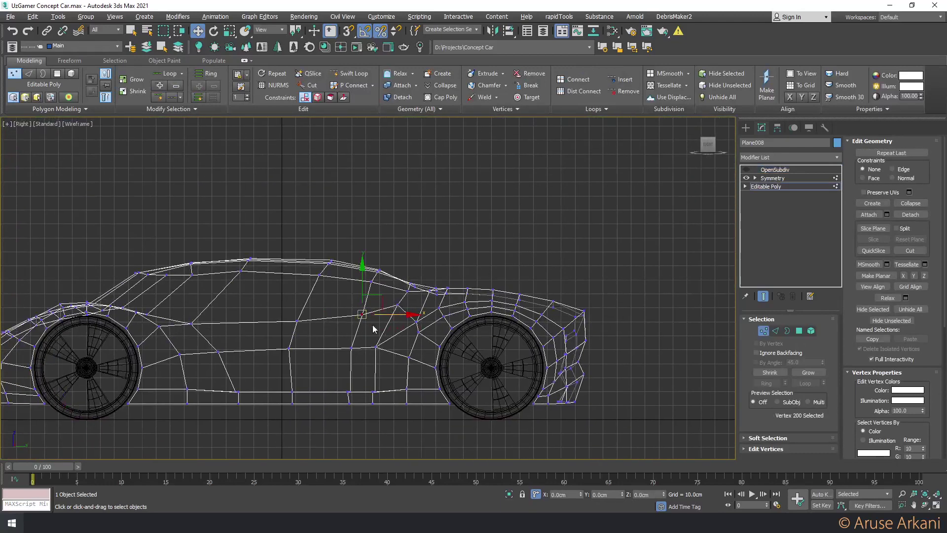
scroll(372, 325, "up", 1)
scroll(459, 284, "up", 3)
key("2")
left_click(440, 304)
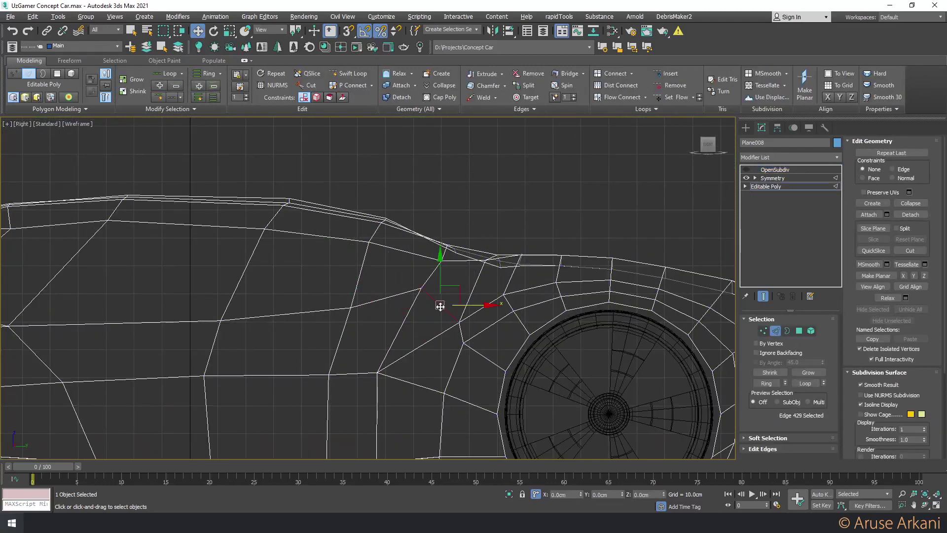
left_click(470, 294)
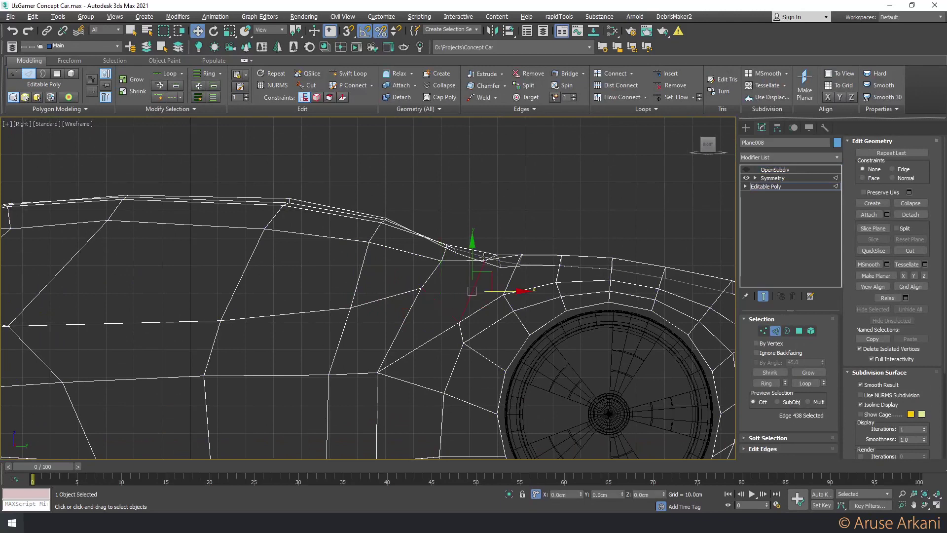
left_click(658, 75)
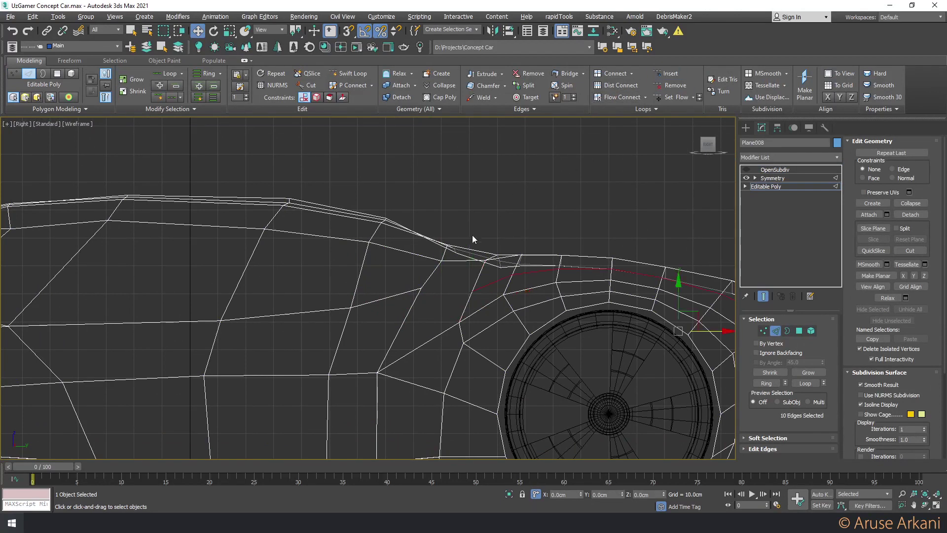
Move a side-panel vertex down along its edge
key("1")
left_click(421, 289, "ctrl")
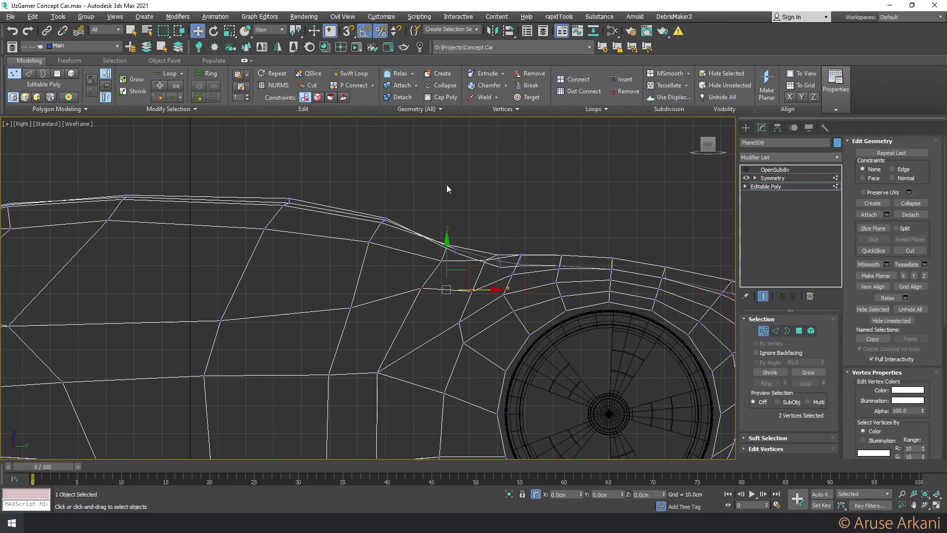
left_click(387, 203)
mouse_move(419, 290)
left_mouse_down()
mouse_move(417, 279)
mouse_move(412, 296)
left_mouse_up()
left_click_drag(350, 313, 343, 337)
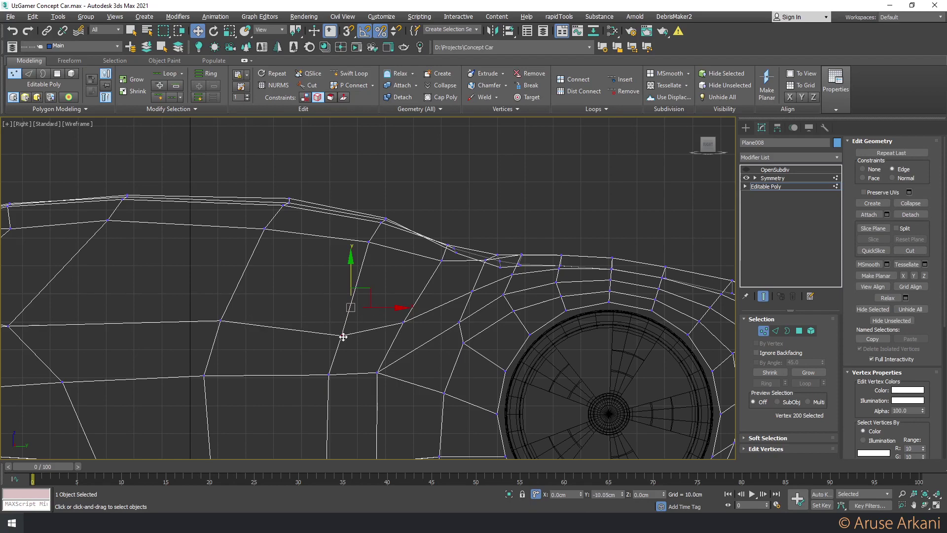
scroll(296, 335, "down", 1)
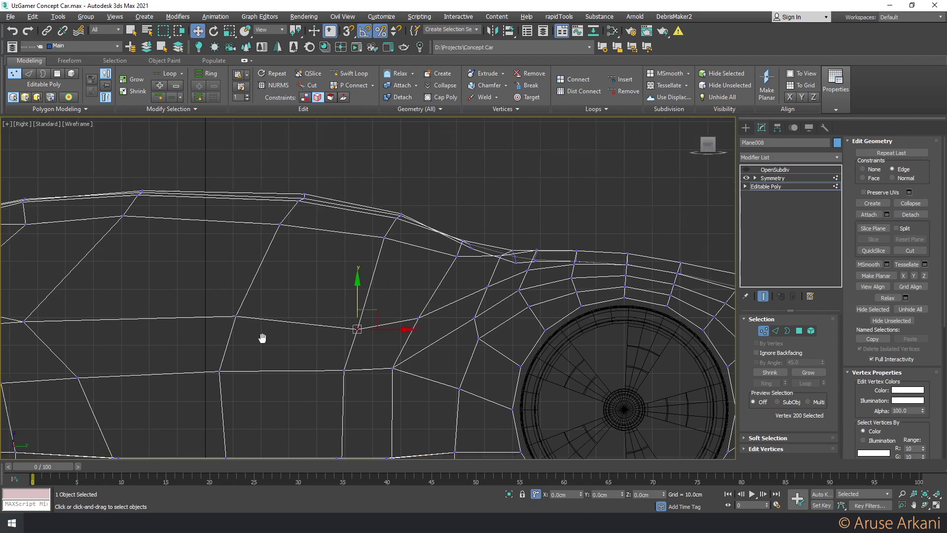
scroll(262, 334, "down", 3)
Lower the door-line vertex and the next vertices on the side crease
left_click_drag(368, 279, 366, 290)
left_click(367, 291)
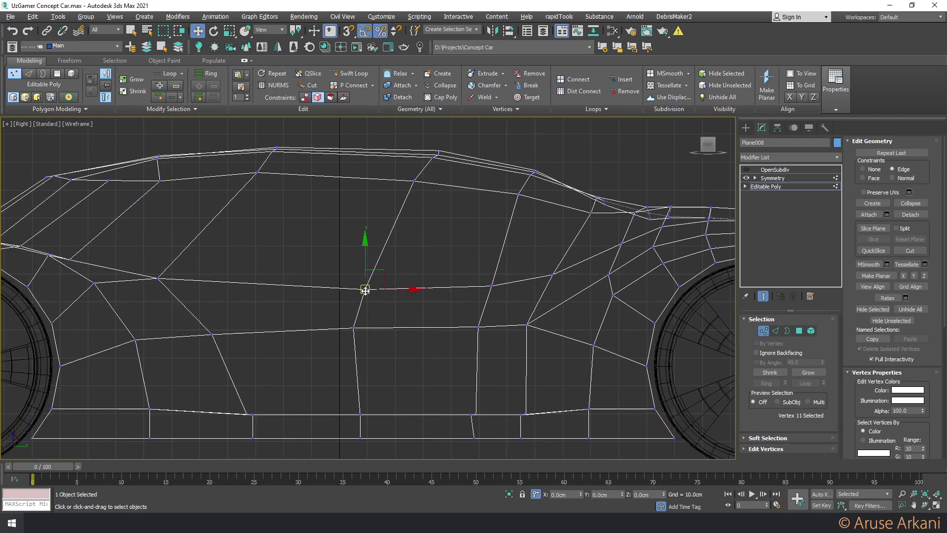
scroll(367, 296, "down", 3)
scroll(370, 301, "up", 1)
scroll(372, 308, "up", 1)
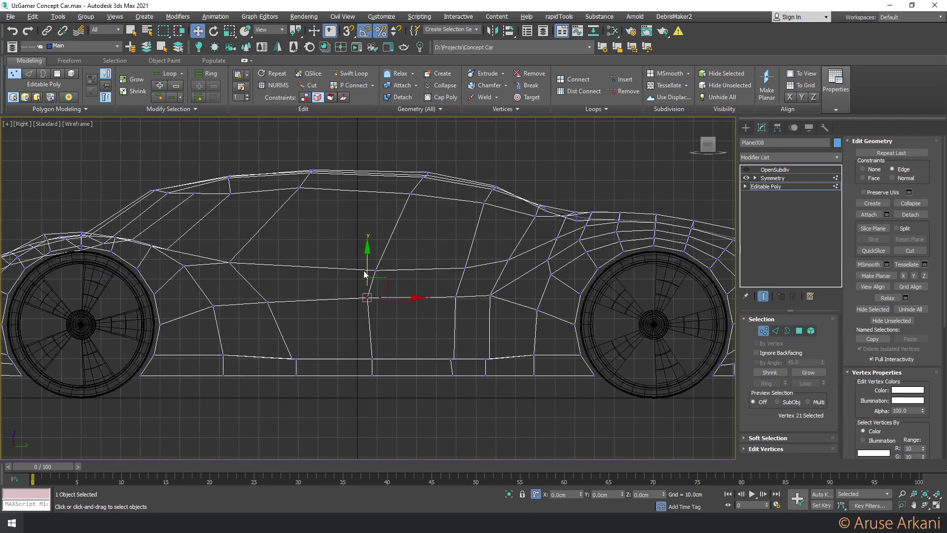
left_click_drag(364, 274, 366, 281)
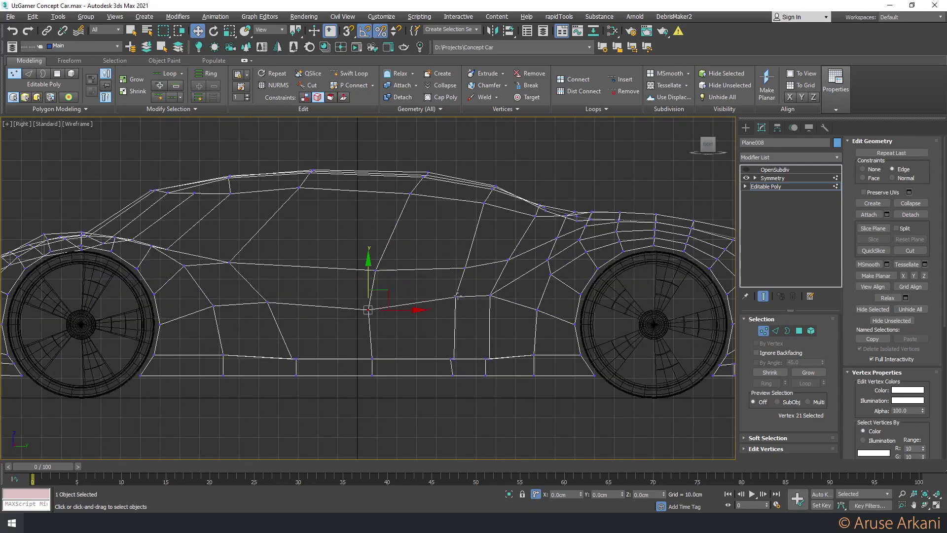
left_click_drag(456, 296, 456, 305)
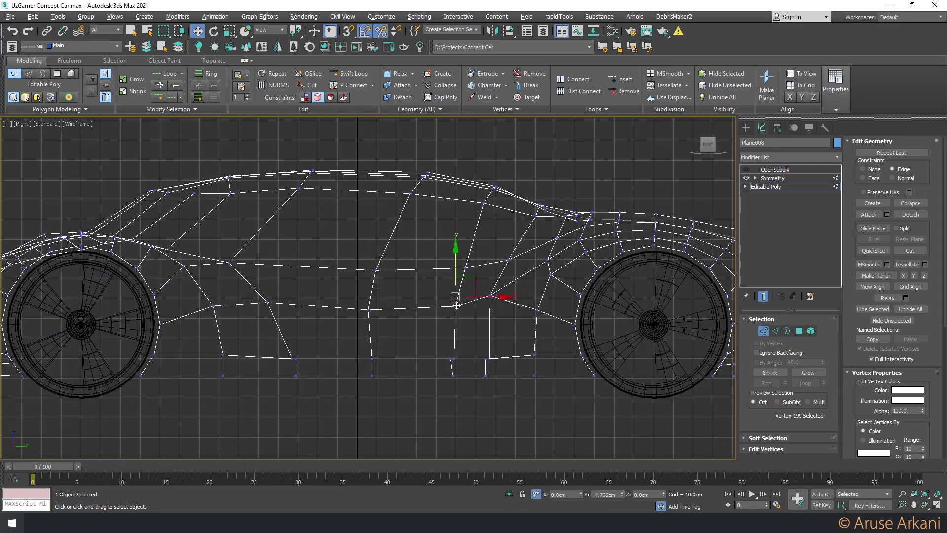
left_click(267, 301)
scroll(400, 281, "down", 2)
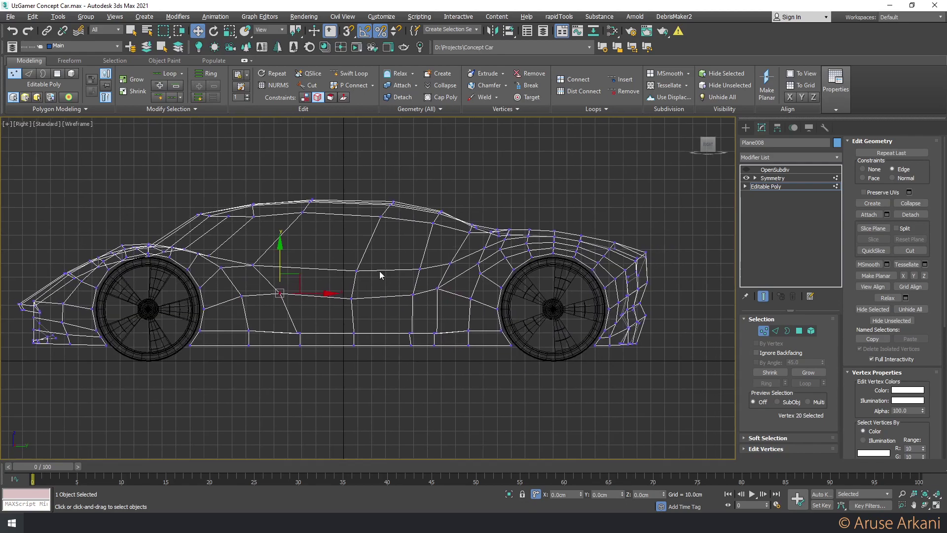
Flow Connect a new edge loop across the door area
key("2")
key("alt+w")
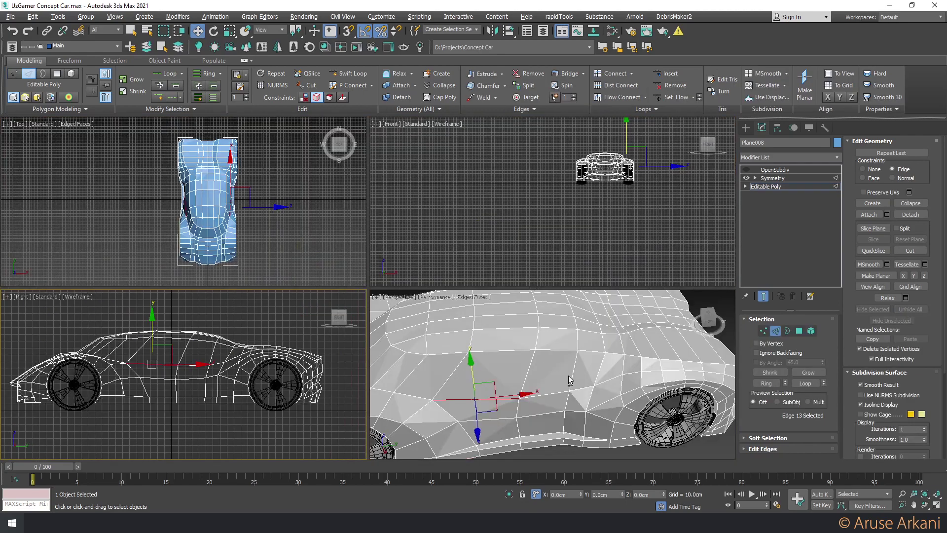
key("alt+w")
scroll(526, 332, "down", 2)
middle_click_drag(434, 337, 464, 257, "alt")
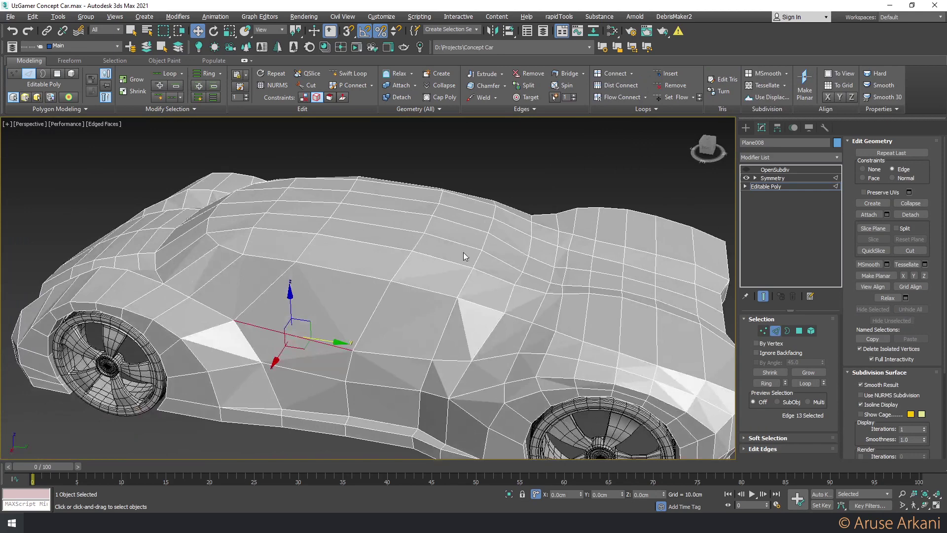
left_click(627, 97)
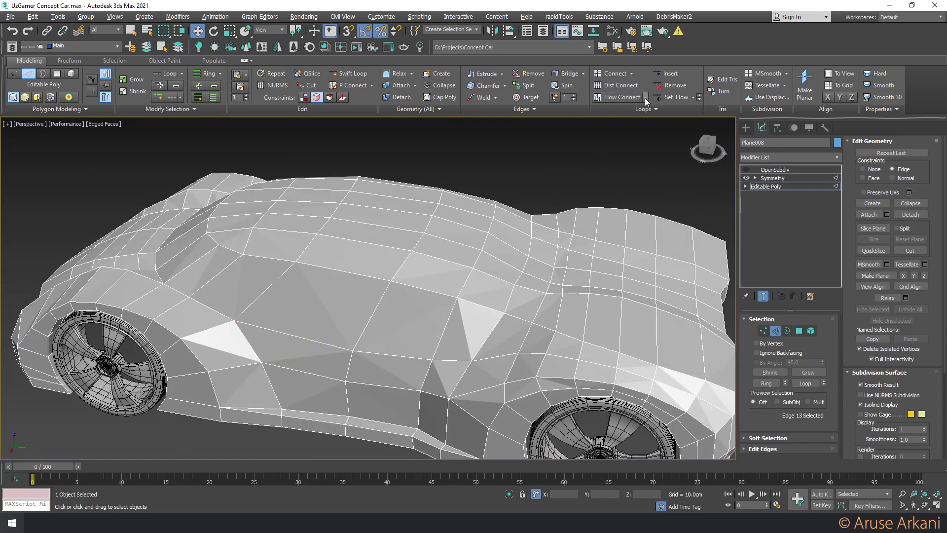
left_click(349, 273)
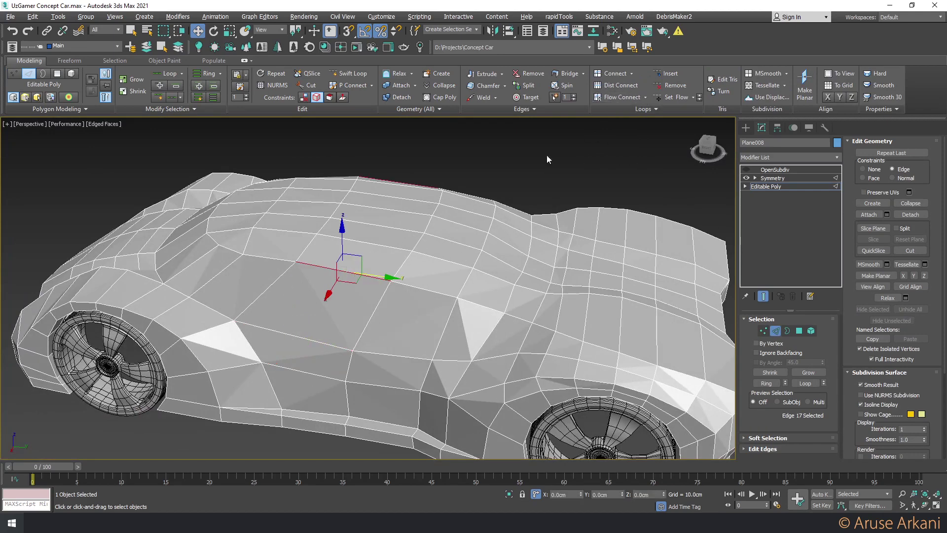
left_click(625, 96)
middle_click_drag(402, 258, 373, 283, "alt")
scroll(380, 271, "down", 3)
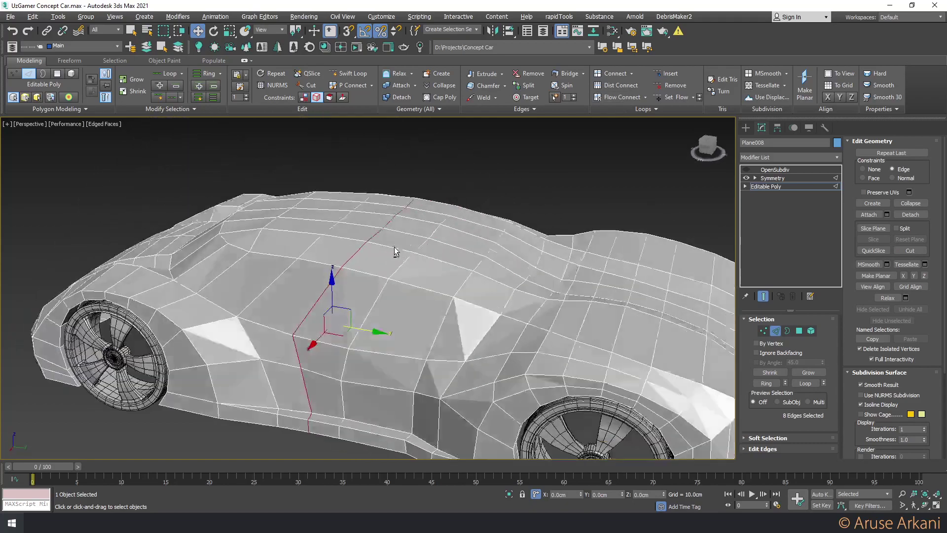
mouse_move(393, 249)
middle_mouse_down("alt")
mouse_move(436, 228)
mouse_move(410, 247)
mouse_move(397, 274)
middle_mouse_up("alt")
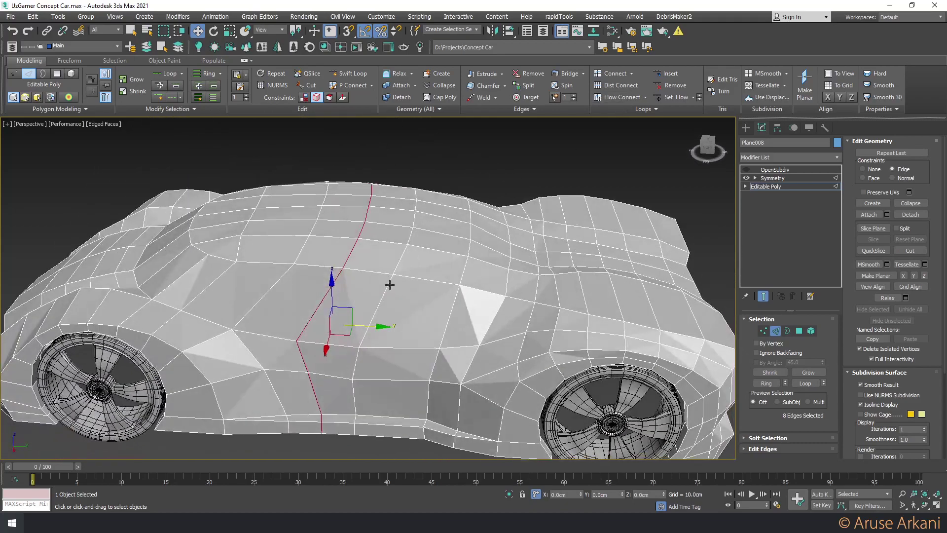
Slide the new edge loop and its neighbouring loop toward the rear along Y
left_click_drag(384, 326, 437, 330)
double_click(321, 307)
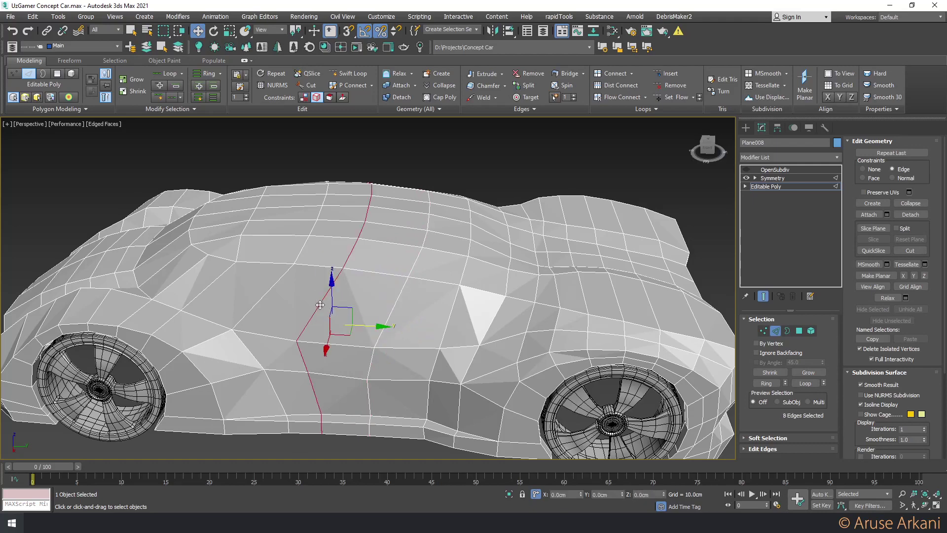
left_click_drag(368, 327, 425, 331)
double_click(393, 312)
middle_click_drag(426, 331, 429, 262, "alt")
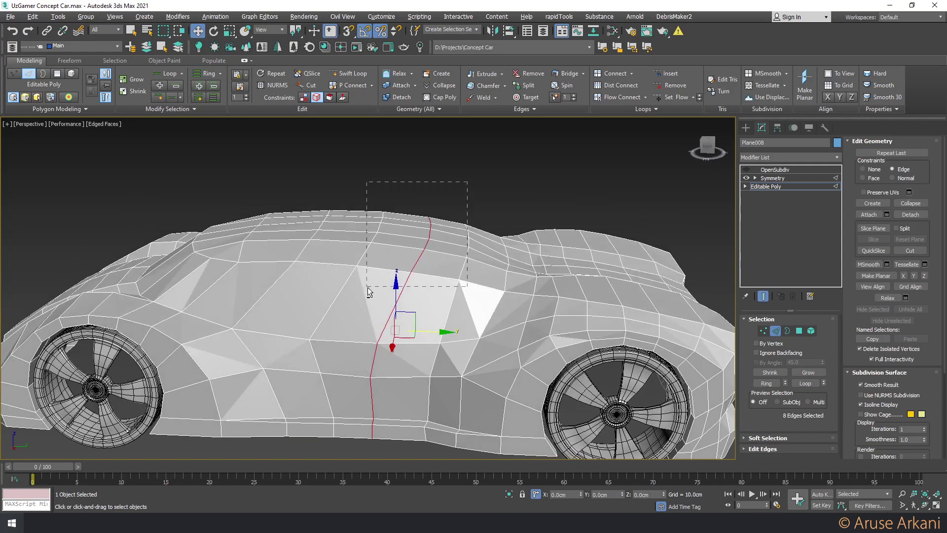
left_click_drag(508, 180, 367, 287, "alt")
Shift a single edge beside the intake slightly sideways
middle_click_drag(406, 405, 348, 403, "alt")
left_click(385, 377)
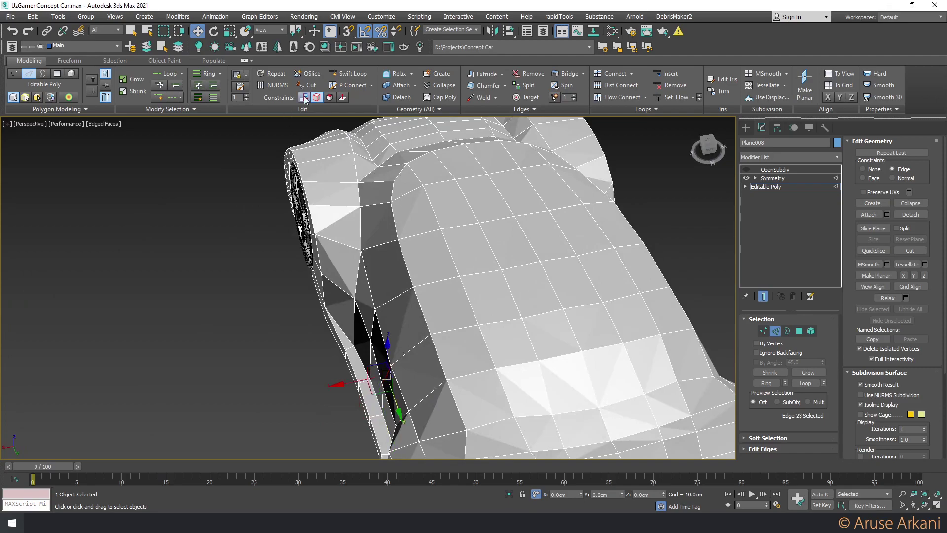
left_click_drag(356, 383, 359, 382)
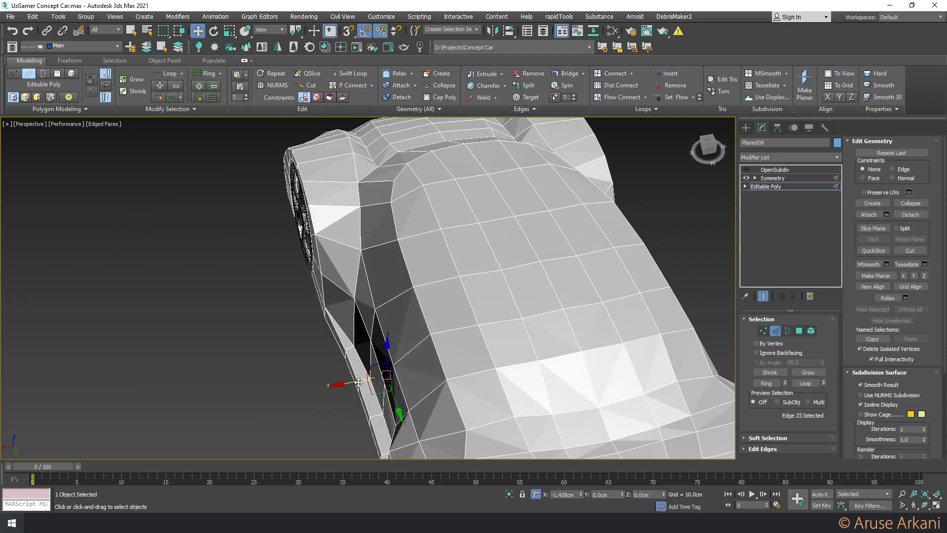
mouse_move(359, 383)
middle_mouse_down("alt")
mouse_move(442, 350)
mouse_move(417, 351)
mouse_move(452, 354)
mouse_move(418, 388)
mouse_move(392, 336)
middle_mouse_up("alt")
scroll(404, 355, "up", 4)
scroll(409, 395, "up", 1)
left_click(434, 371)
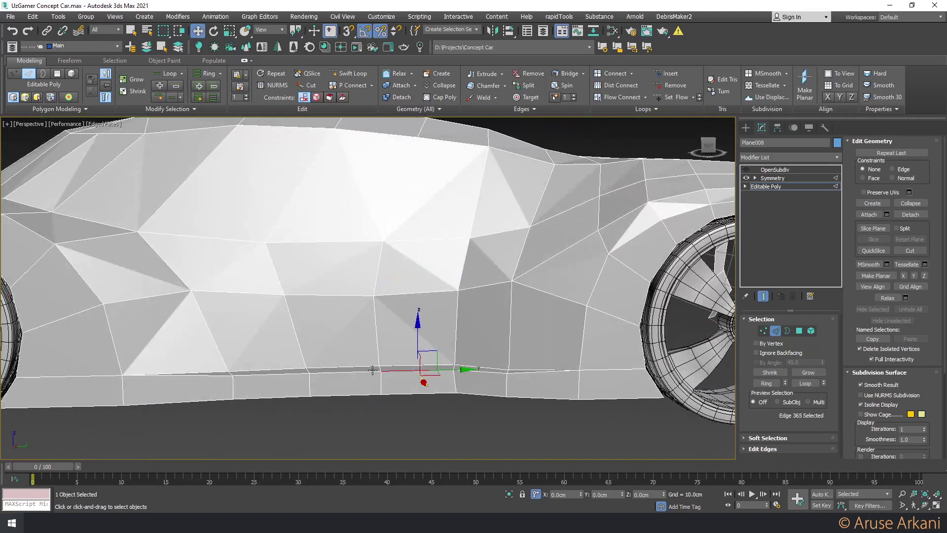
left_click(345, 371, "ctrl")
left_click(285, 373, "ctrl")
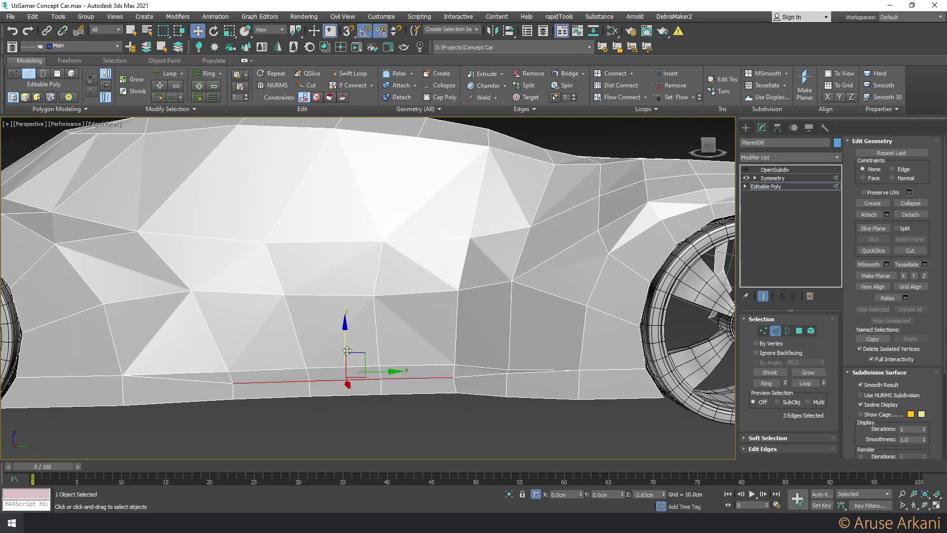
key("1")
left_click(505, 372)
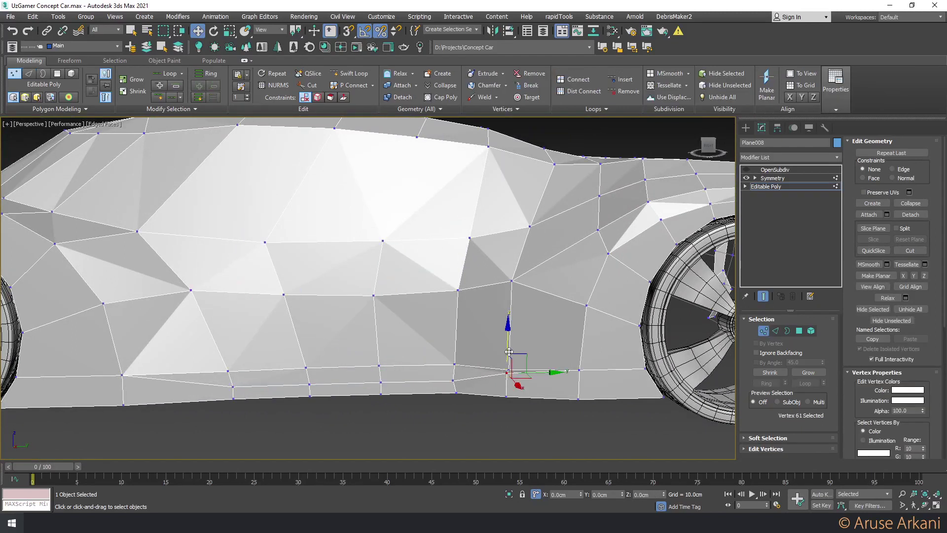
left_click(580, 369)
left_click_drag(582, 349, 582, 344)
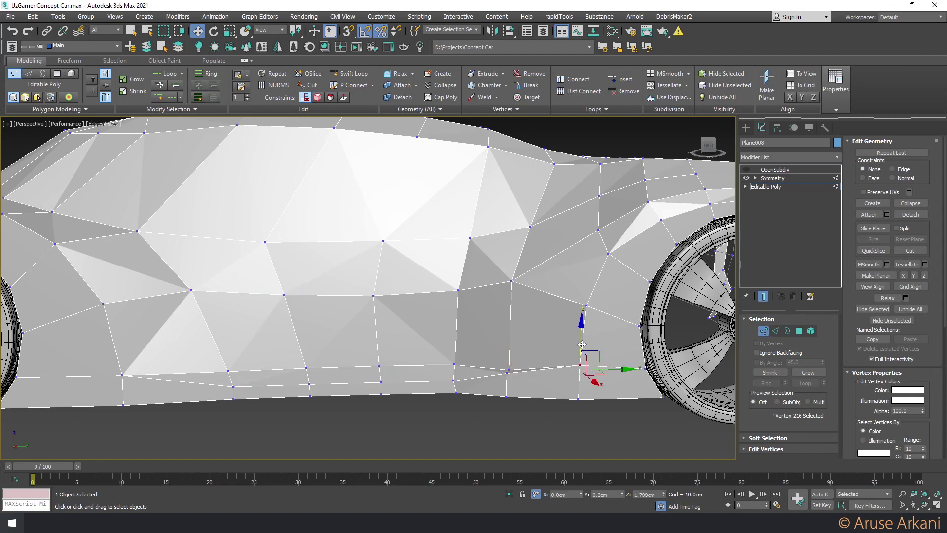
right_click(582, 343)
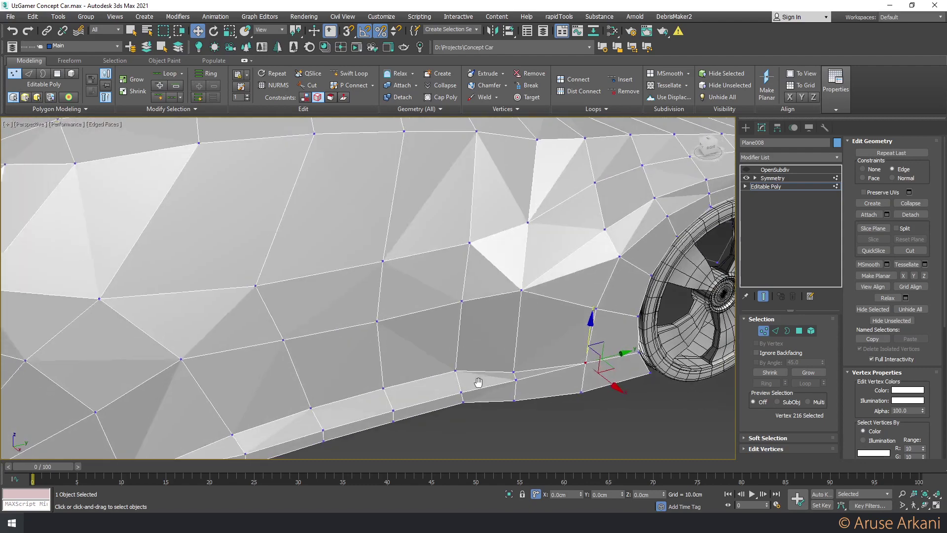
mouse_move(455, 373)
middle_mouse_down("alt")
mouse_move(449, 355)
mouse_move(276, 328)
middle_mouse_up("alt")
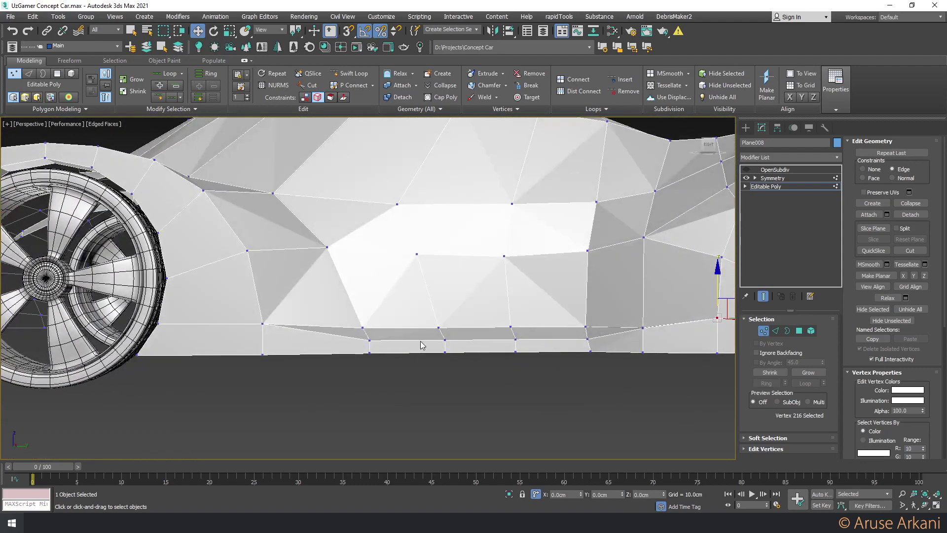
key("2")
left_click(475, 344)
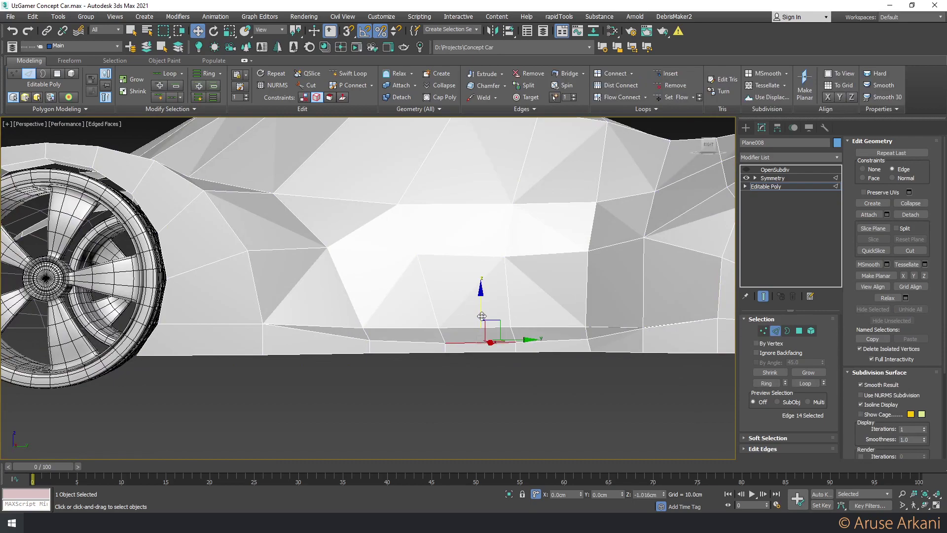
mouse_move(479, 343)
middle_mouse_down("alt")
mouse_move(486, 344)
mouse_move(485, 318)
middle_mouse_up("alt")
scroll(487, 344, "down", 5)
scroll(487, 344, "up", 5)
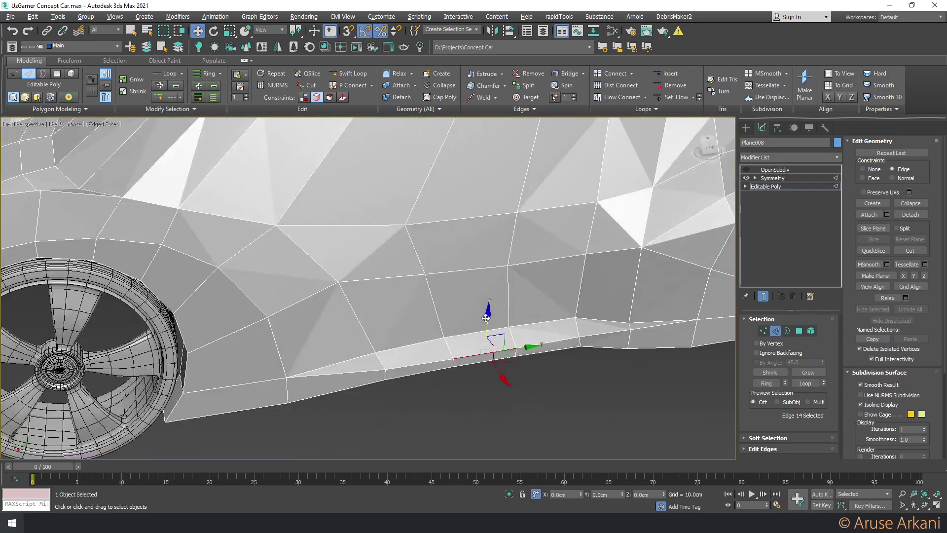
left_click(631, 323)
mouse_move(631, 323)
middle_mouse_down("alt")
mouse_move(526, 269)
mouse_move(510, 249)
mouse_move(449, 274)
mouse_move(486, 271)
middle_mouse_up("alt")
key("1")
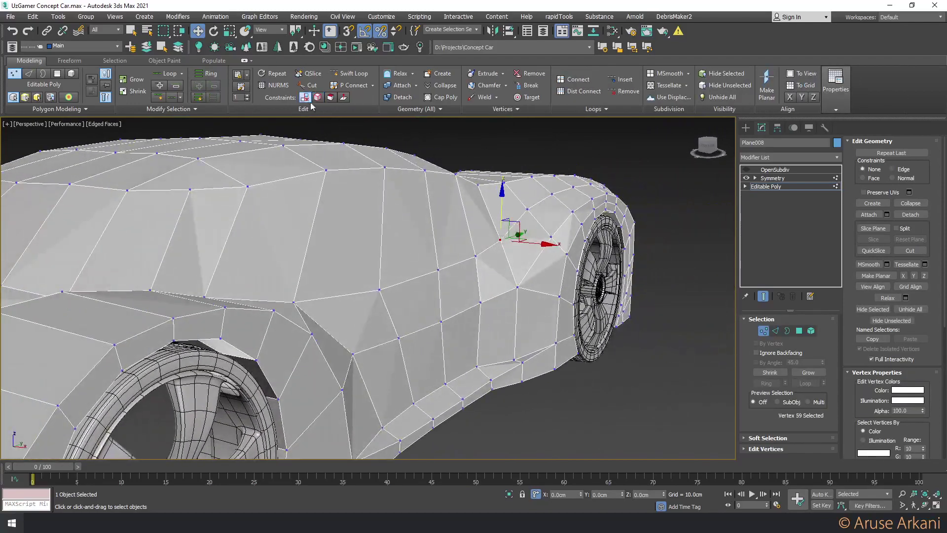
scroll(500, 216, "up", 2)
scroll(512, 221, "up", 2)
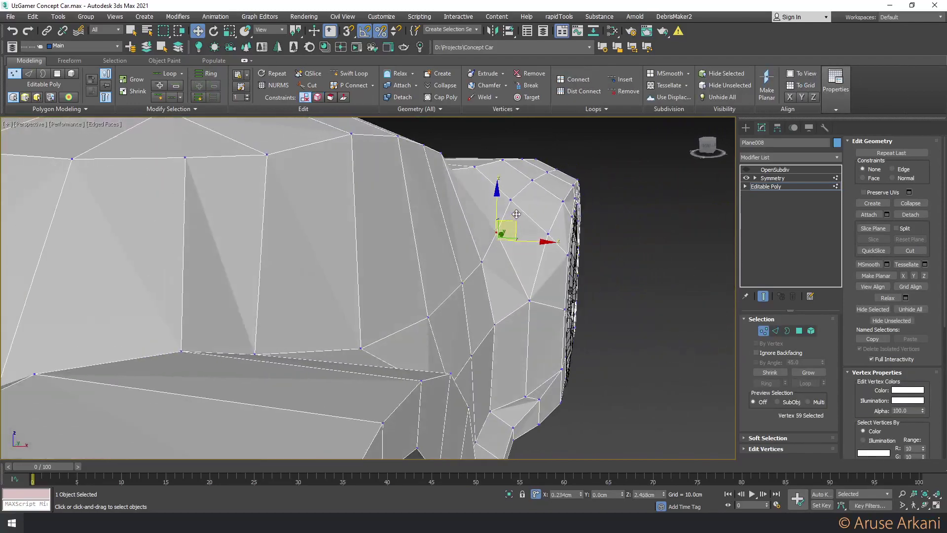
mouse_move(516, 211)
middle_mouse_down("alt")
mouse_move(493, 247)
mouse_move(443, 277)
mouse_move(387, 283)
mouse_move(377, 270)
mouse_move(469, 261)
mouse_move(489, 269)
mouse_move(498, 257)
mouse_move(575, 318)
mouse_move(477, 228)
mouse_move(380, 276)
mouse_move(434, 291)
middle_mouse_up("alt")
scroll(512, 291, "up", 3)
left_click(498, 256)
Clear the front-body vertex selection and return to the Perspective view
left_click(503, 281)
key("alt+w")
key("alt+w")
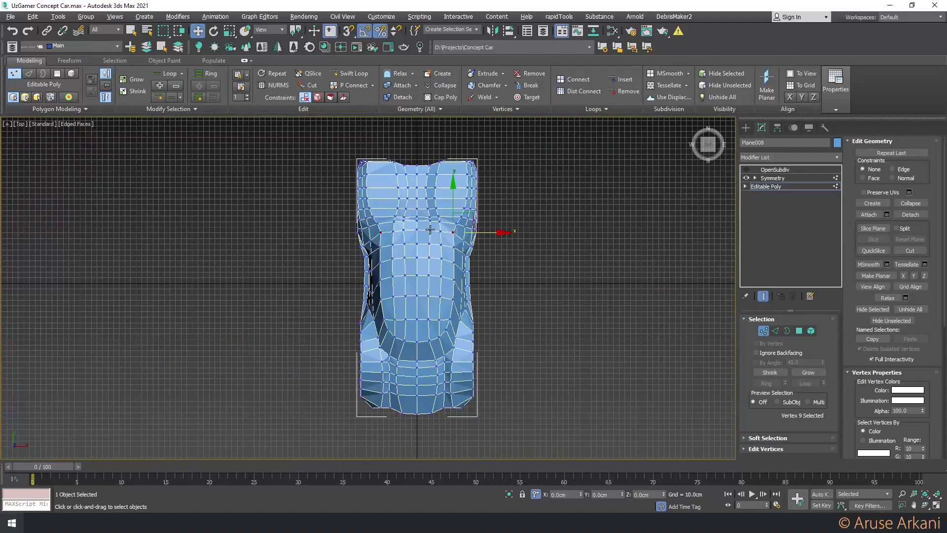
scroll(571, 244, "up", 3)
scroll(570, 243, "up", 2)
key("alt+w")
left_click(566, 335)
key("alt+w")
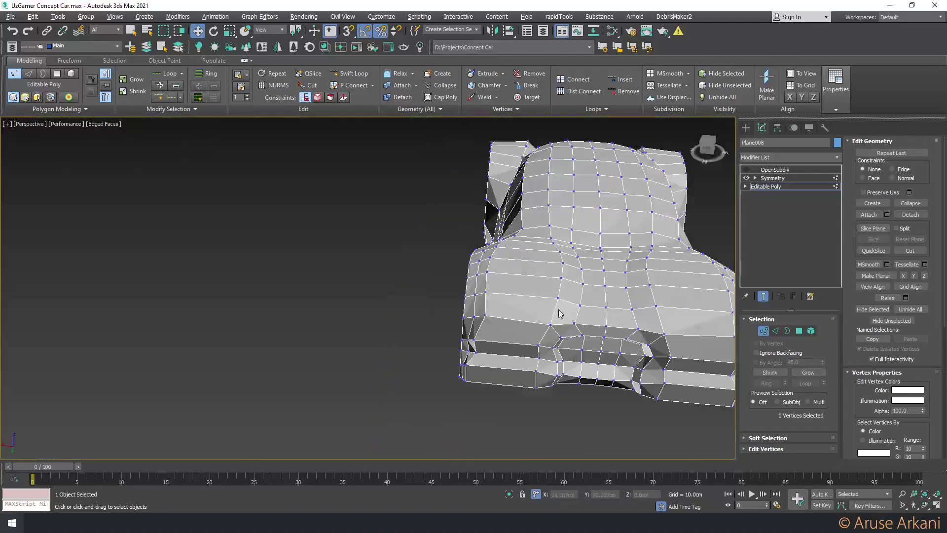
scroll(461, 310, "down", 3)
scroll(460, 309, "up", 2)
scroll(461, 309, "down", 2)
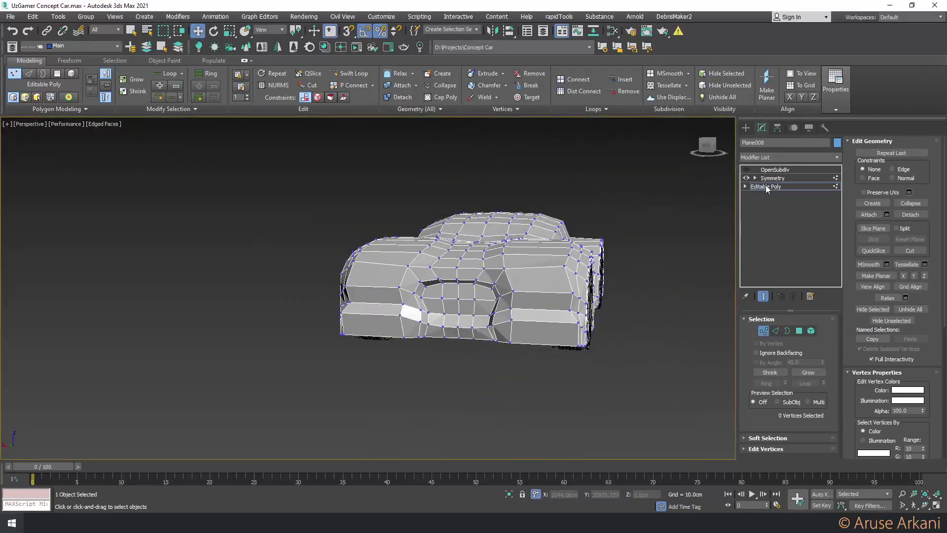
Exit sub-object mode and unhide the Ref layer of reference cars in Top view
left_click(765, 186)
key("alt+w")
key("alt+w")
scroll(302, 246, "down", 5)
right_click(302, 246)
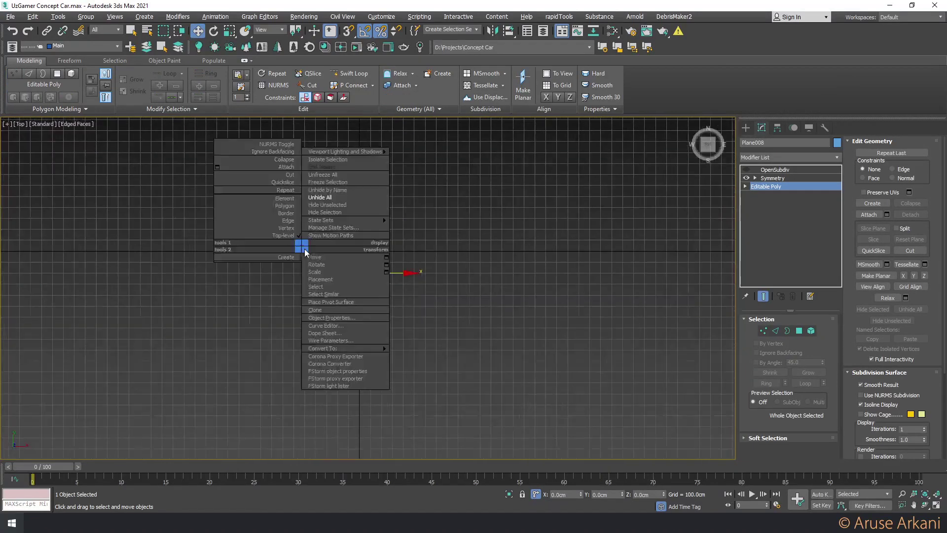
left_click(190, 249)
left_click(86, 46)
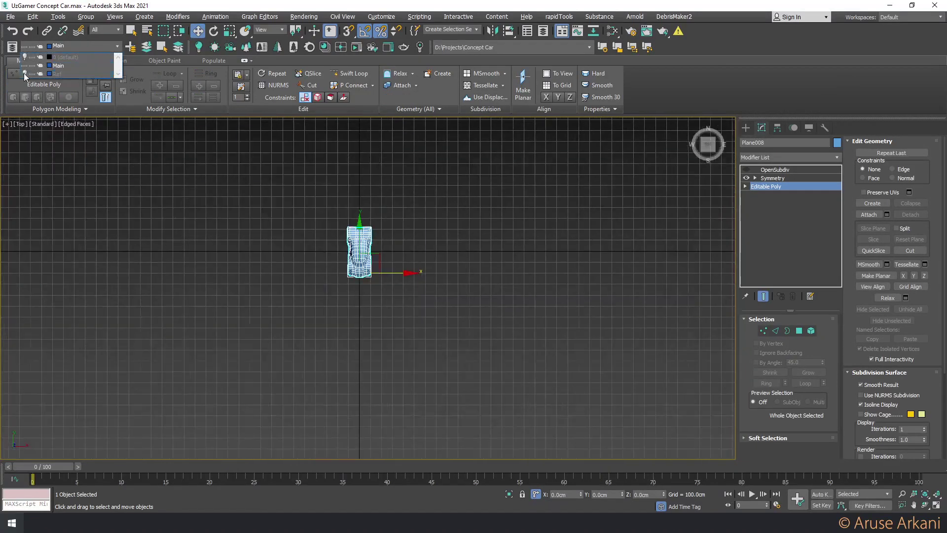
left_click(23, 73)
middle_click_drag(241, 230, 379, 277)
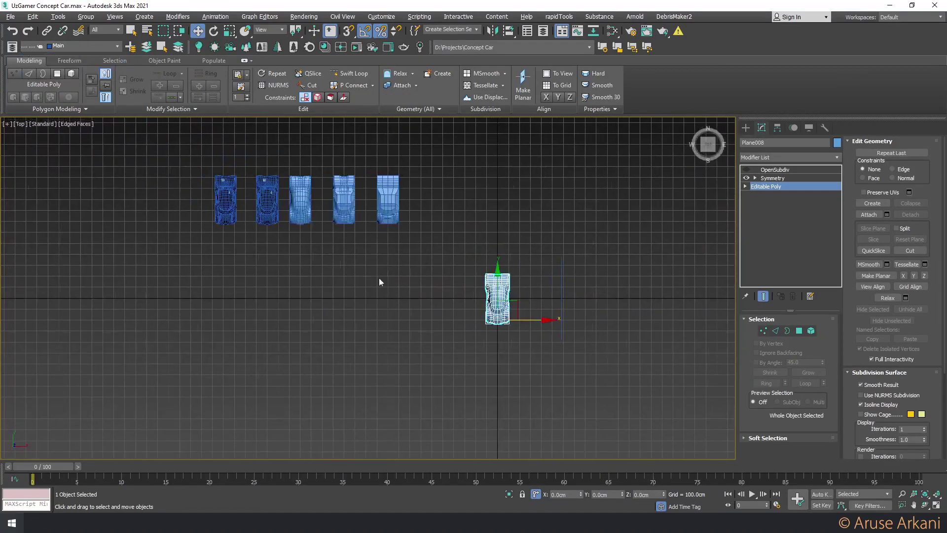
Drag a snapped copy of the car body left, cancel and undo it, then maximize Perspective
left_click(746, 128)
key("s")
left_click_drag(497, 306, 175, 220, "shift")
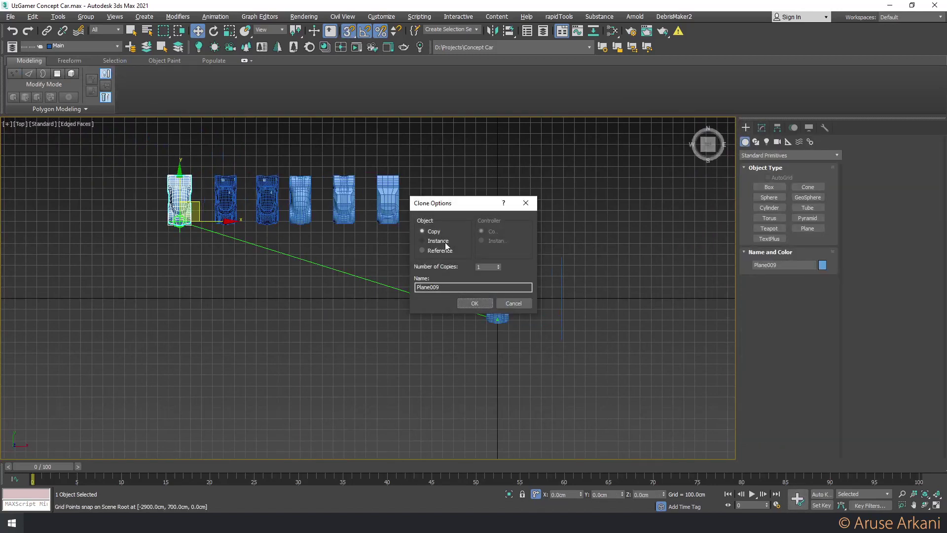
left_click(463, 304)
key("ctrl+z")
key("alt+w")
key("alt+w")
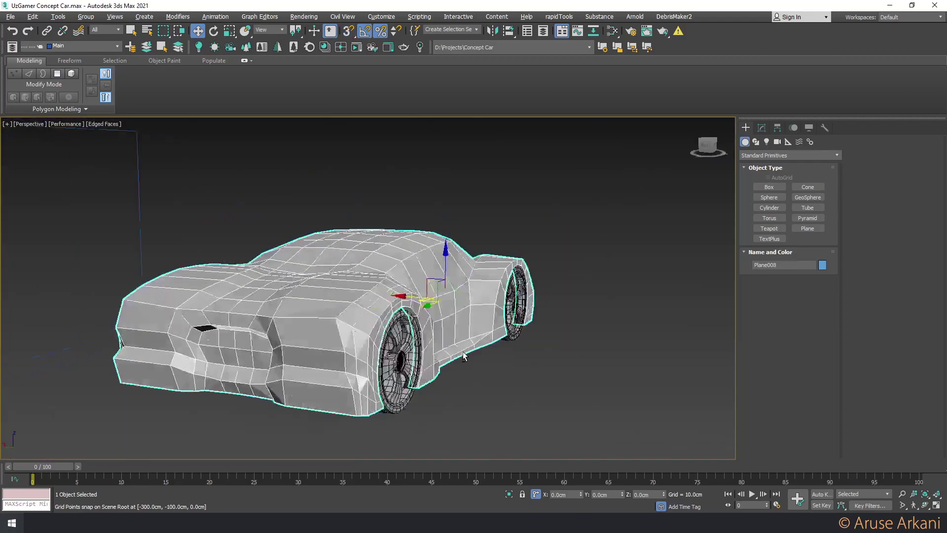
Toggle the OpenSubdiv smoothing preview on and off, then return to the Editable Poly level
middle_click_drag(311, 361, 387, 334, "alt")
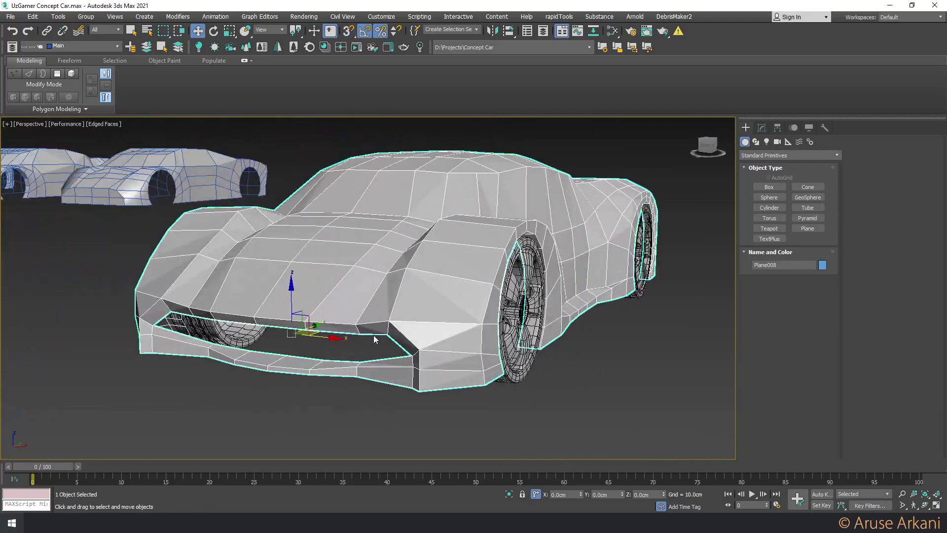
middle_click_drag(424, 313, 389, 328, "alt")
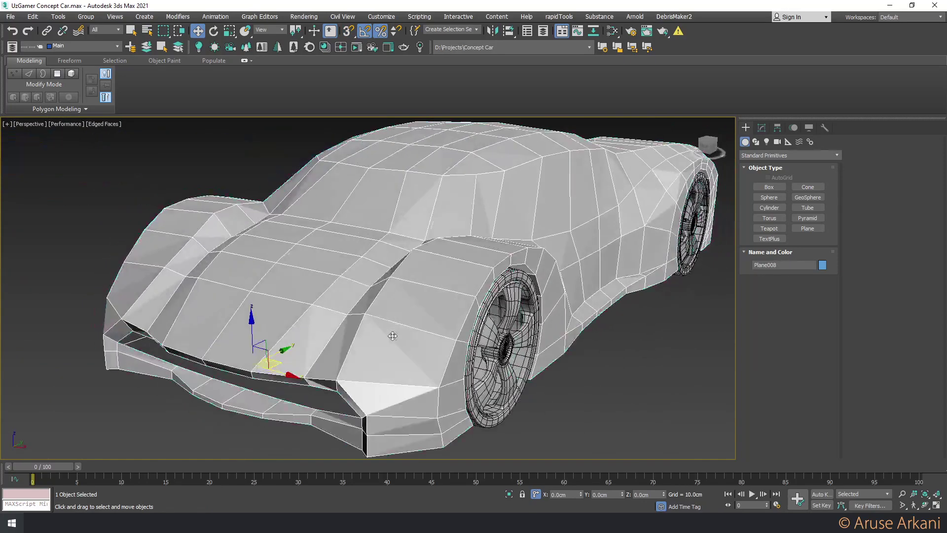
left_click(761, 127)
left_click(747, 170)
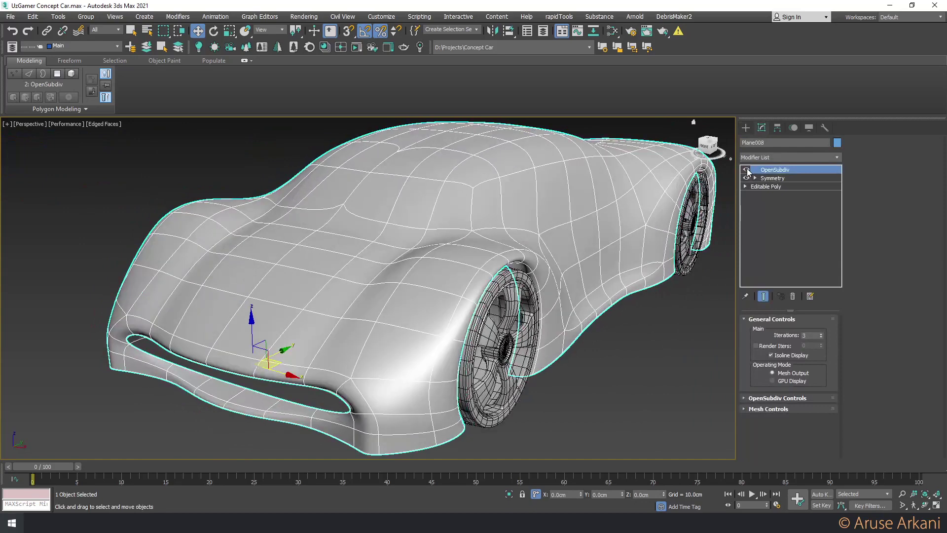
left_click(747, 170)
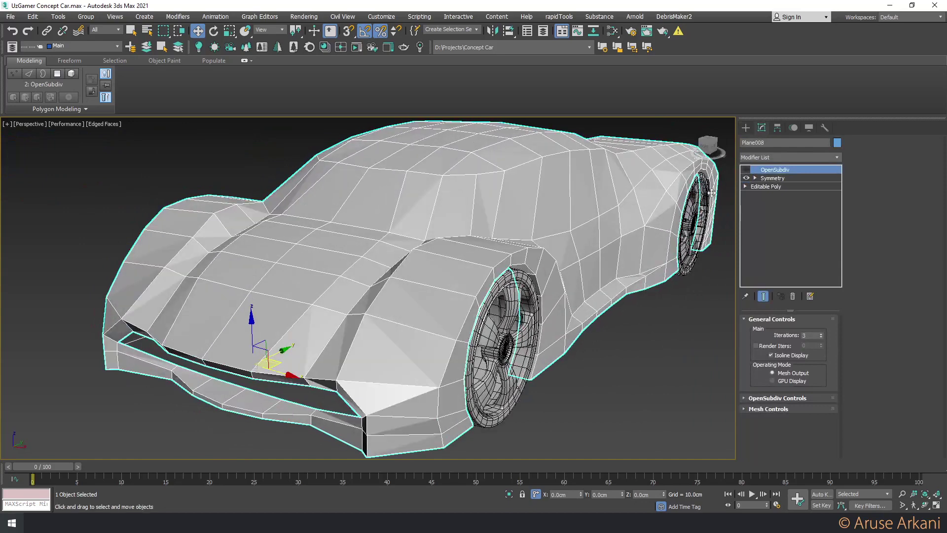
left_click(778, 190)
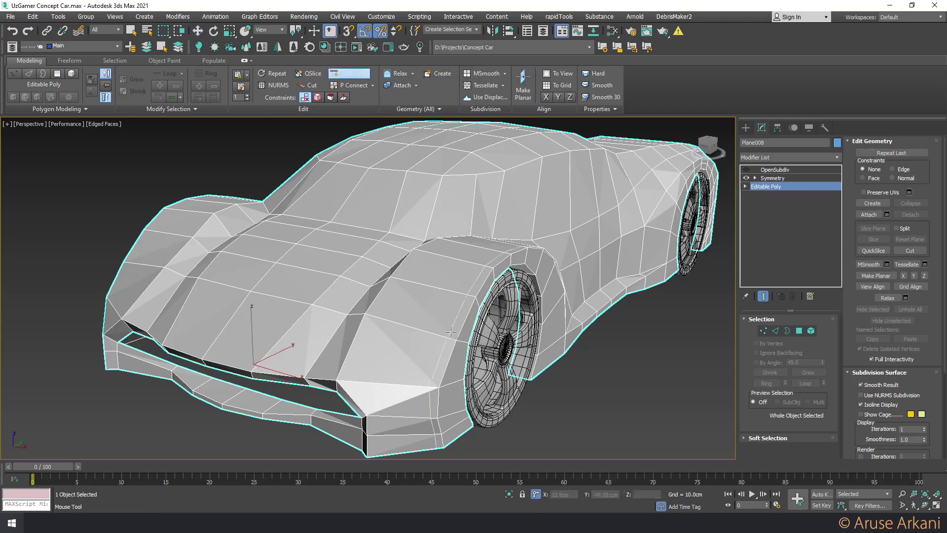
In the see-through Top view, select the four vertices along the nose's right edge
key("w")
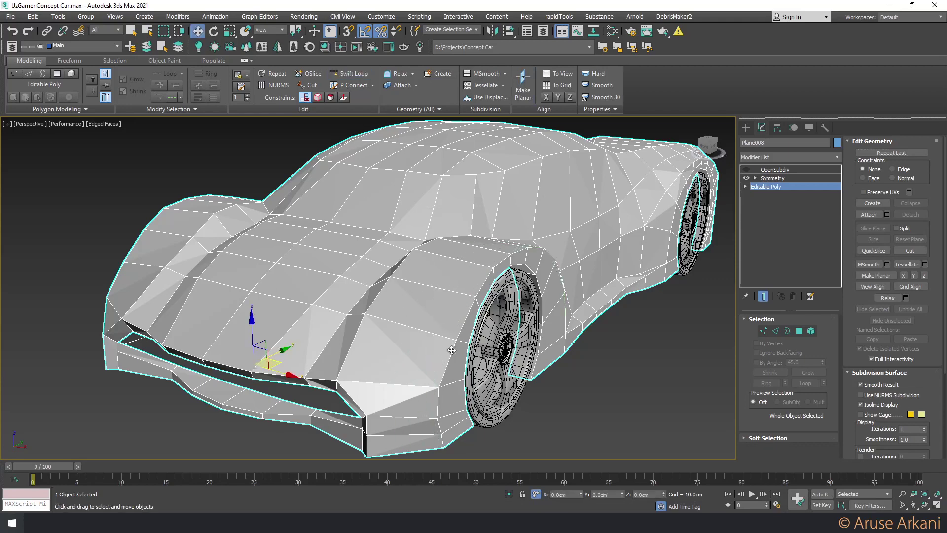
key("2")
key("t")
key("z")
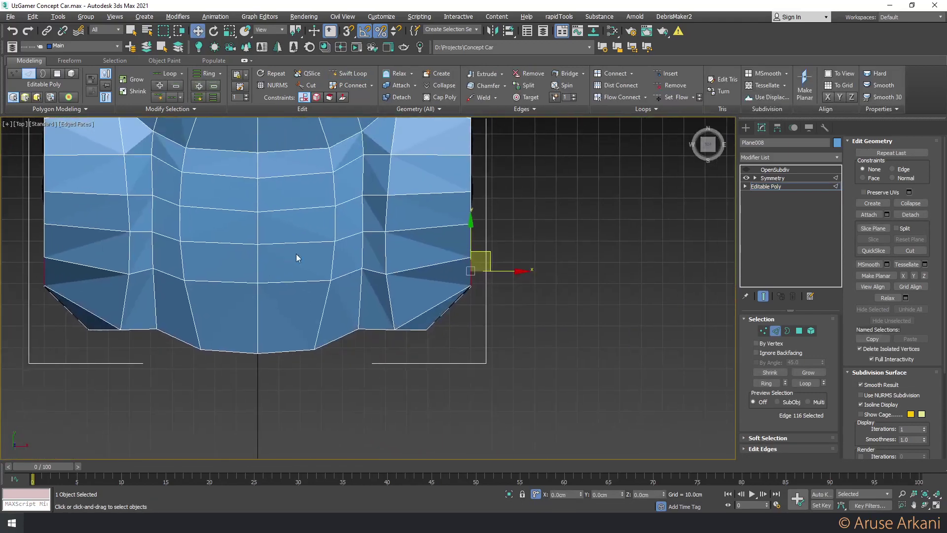
scroll(395, 306, "down", 3)
scroll(444, 310, "up", 2)
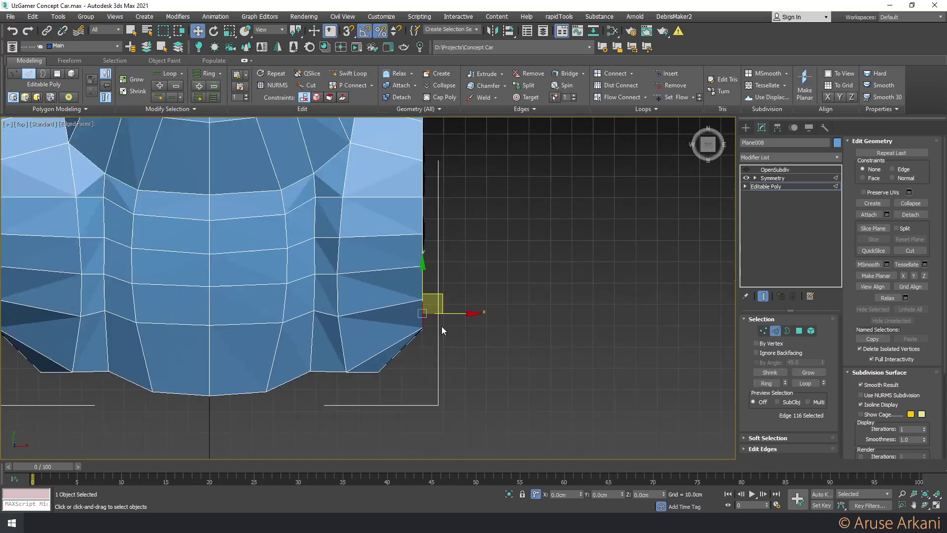
key("1")
key("alt+x")
scroll(432, 339, "up", 2)
mouse_move(430, 338)
left_mouse_down()
mouse_move(384, 288)
mouse_move(389, 311)
left_mouse_up()
scroll(424, 316, "up", 2)
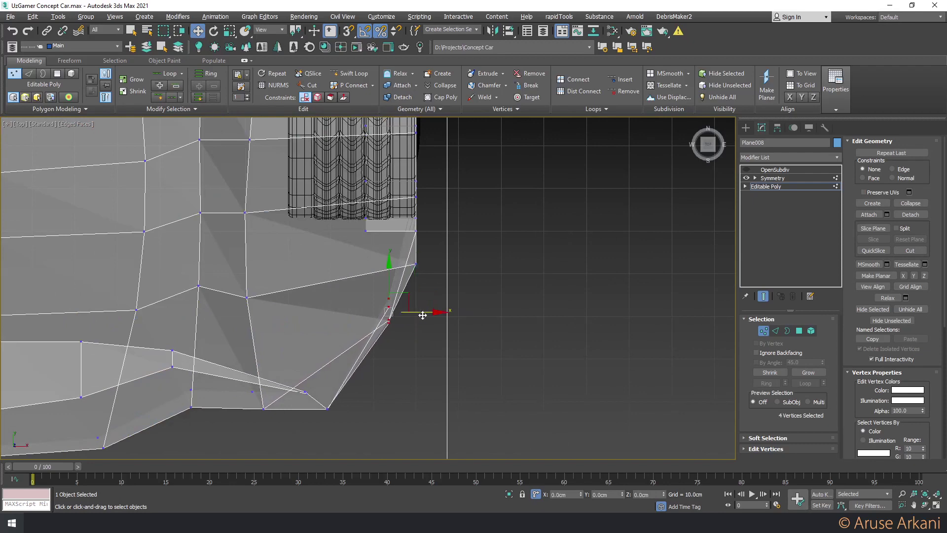
Pull the front corner vertex and the next vertex inward along X
key("1")
key("1")
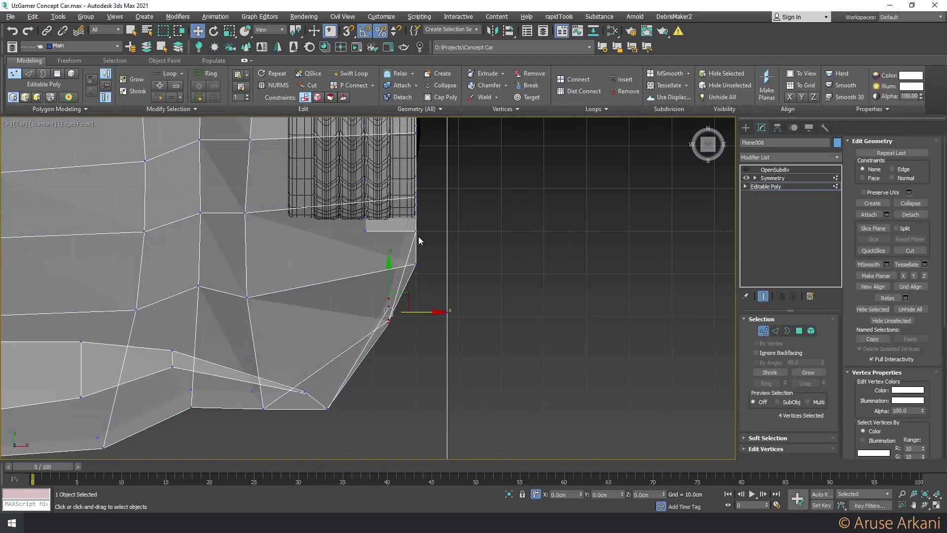
key("alt+x")
left_click(415, 265)
mouse_move(447, 264)
left_mouse_down()
mouse_move(432, 265)
mouse_move(427, 241)
left_mouse_up()
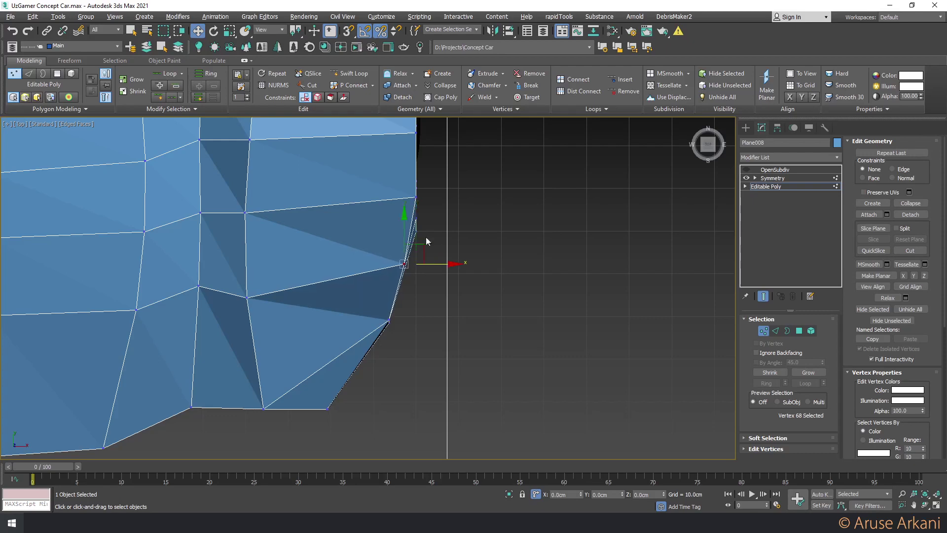
left_click_drag(416, 194, 412, 195)
scroll(414, 197, "down", 5)
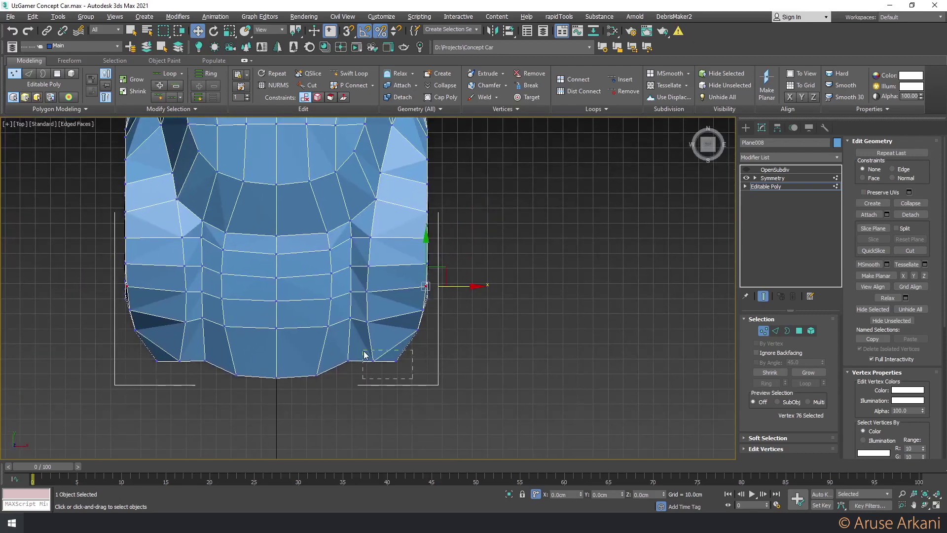
Slide the bottom front-edge vertices inward toward the centre
mouse_move(364, 353)
left_mouse_down()
mouse_move(393, 377)
mouse_move(339, 355)
left_mouse_up()
key("alt+x")
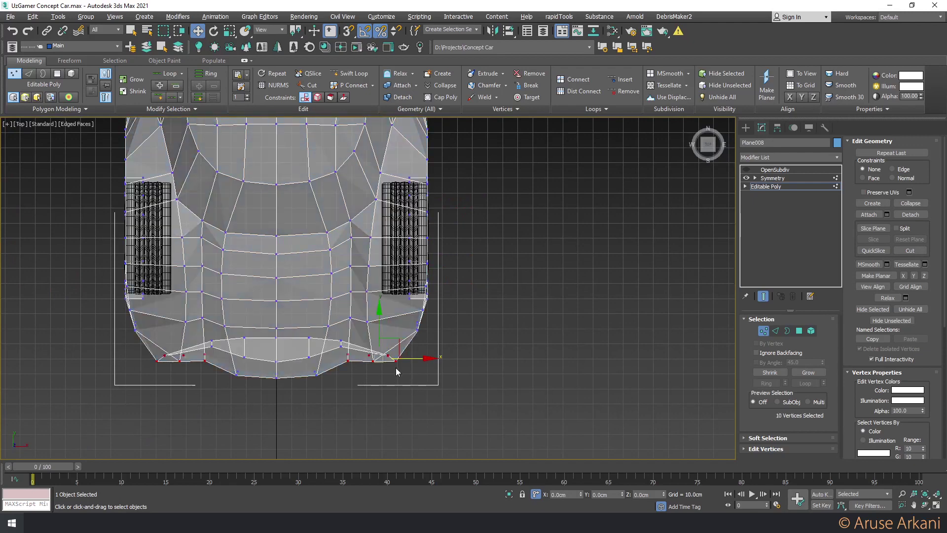
scroll(371, 362, "up", 3)
left_click_drag(426, 357, 410, 354)
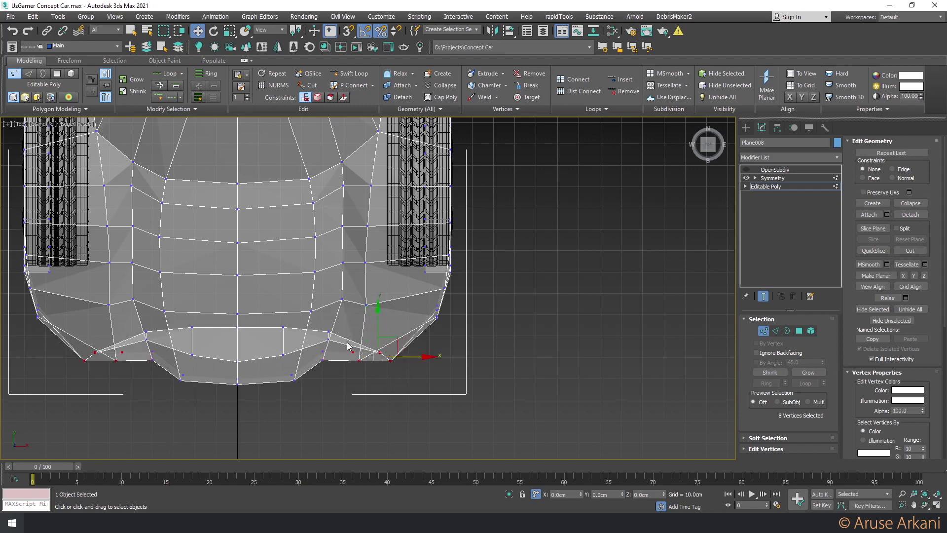
left_click_drag(407, 357, 396, 355)
key("alt+x")
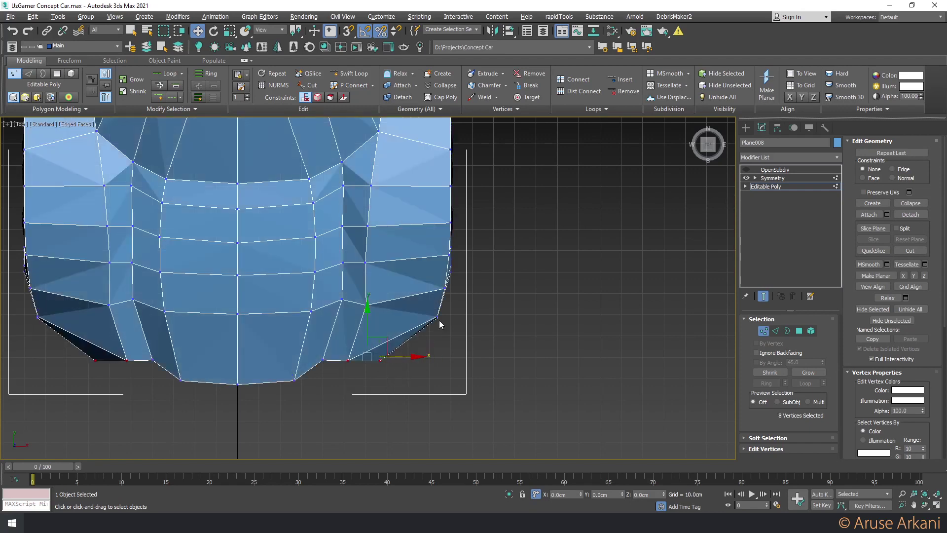
Move nose corner vertex 66 and its neighbouring side vertices to even the outline
left_click(437, 316)
mouse_move(453, 307)
left_mouse_down()
mouse_move(437, 307)
mouse_move(432, 320)
left_mouse_up()
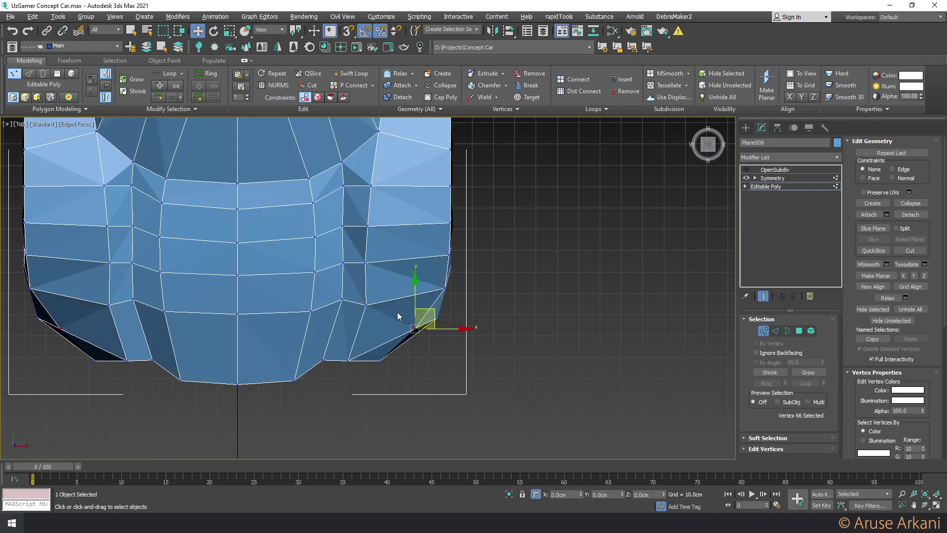
left_click(366, 303)
left_click_drag(368, 302, 413, 304)
left_click_drag(474, 290, 461, 294)
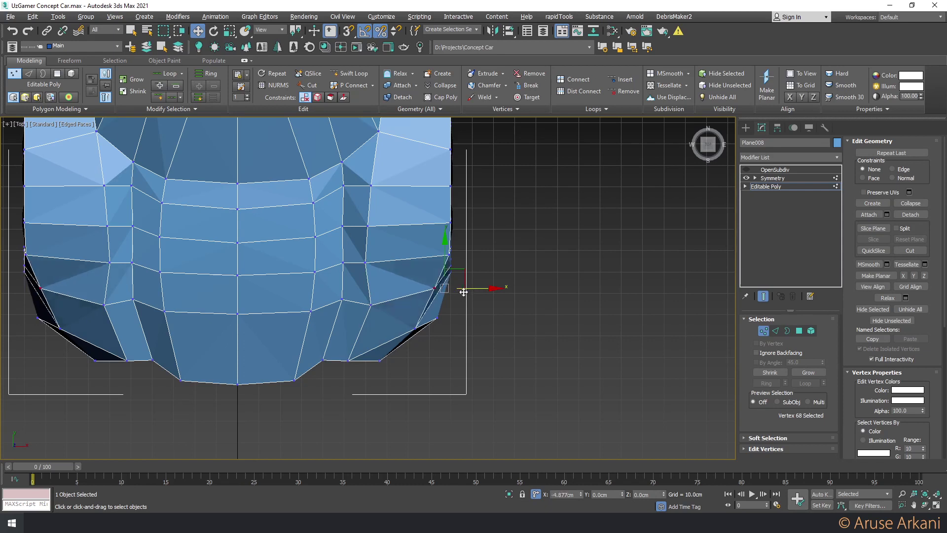
left_click_drag(449, 254, 443, 254)
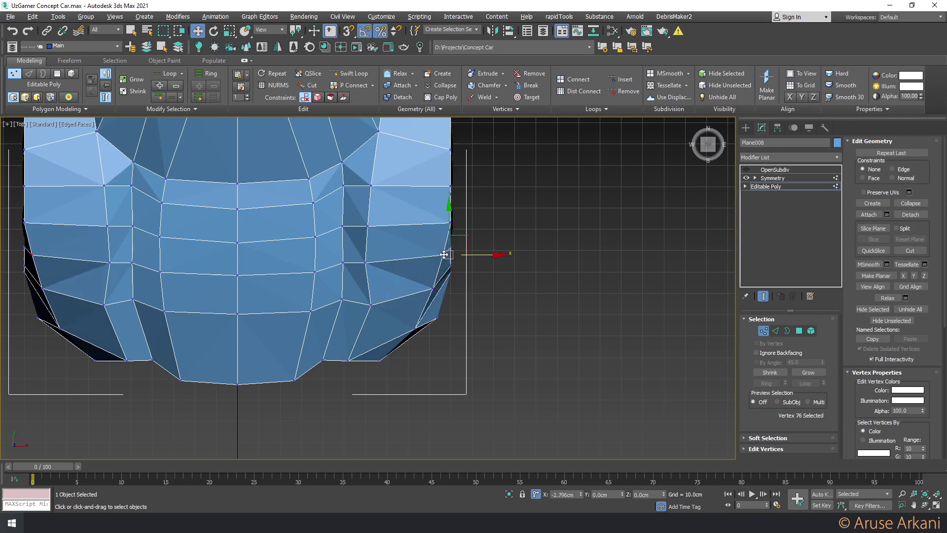
left_click(449, 223)
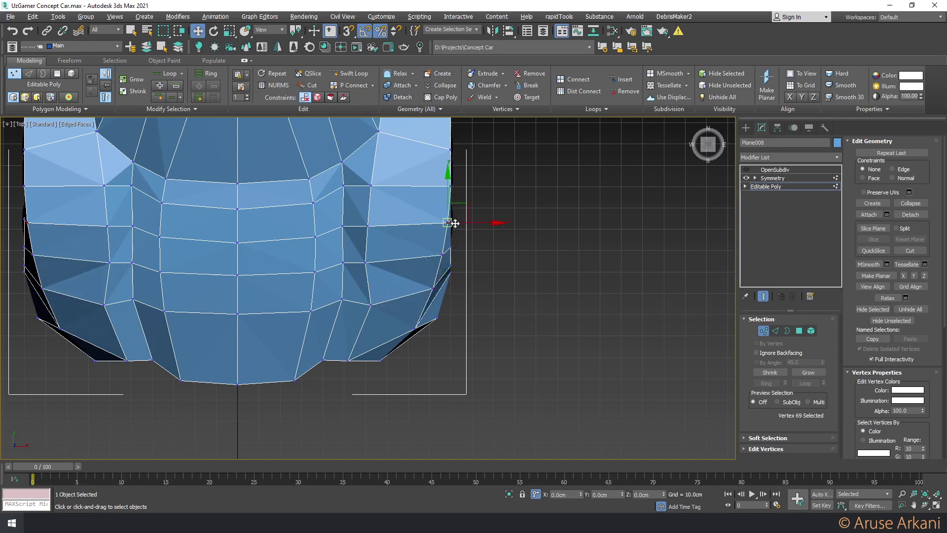
middle_click_drag(454, 226, 456, 291)
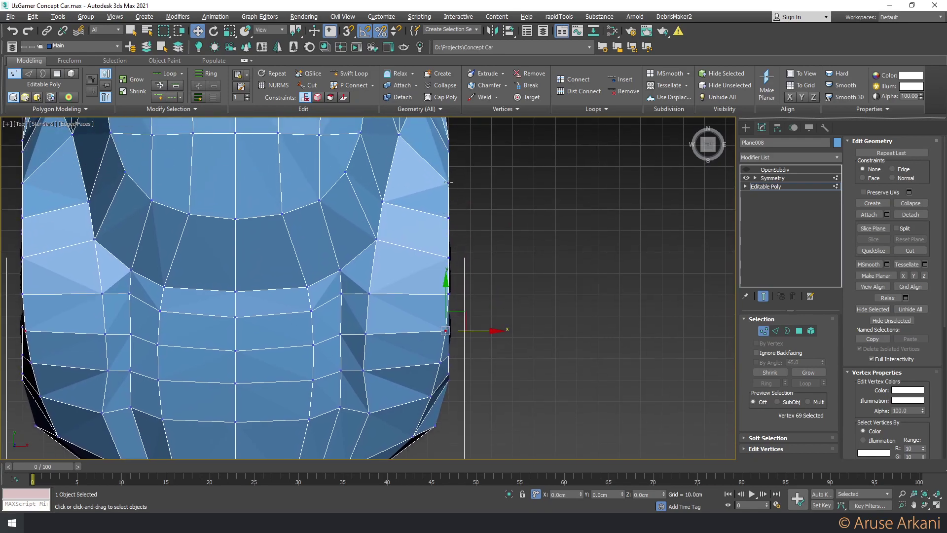
left_click(448, 182)
In a maximized see-through Perspective view, select a front bumper vertex and enable the Edge constraint
key("alt+x")
key("alt+w")
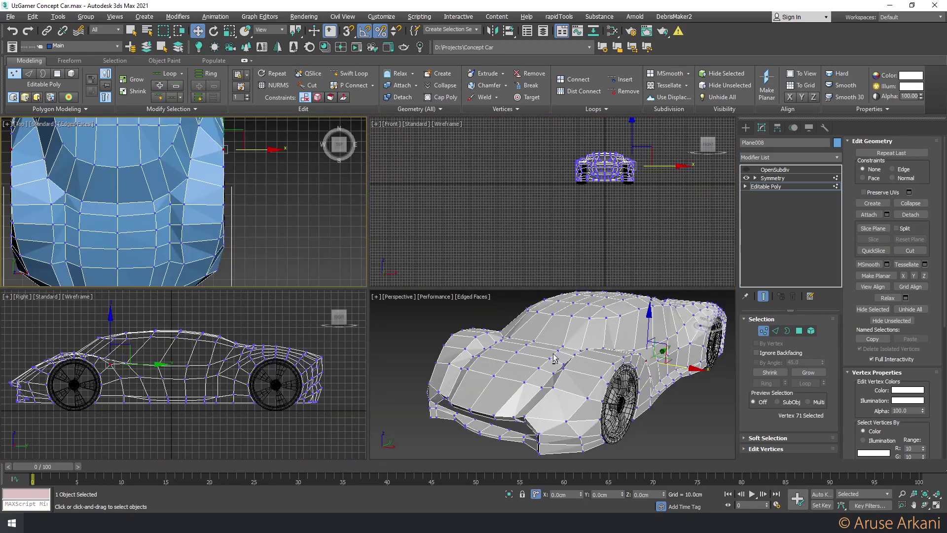
key("alt+w")
scroll(435, 351, "up", 3)
scroll(435, 351, "up", 3)
mouse_move(435, 351)
middle_mouse_down("alt")
mouse_move(388, 370)
mouse_move(380, 393)
mouse_move(350, 385)
mouse_move(518, 339)
mouse_move(472, 334)
mouse_move(498, 319)
mouse_move(454, 311)
mouse_move(523, 296)
middle_mouse_up("alt")
left_click(517, 298)
left_click(318, 98)
Slide the bumper corner vertices, including 77 and 145, along their edges
left_click_drag(532, 296, 528, 294)
mouse_move(528, 294)
middle_mouse_down("alt")
mouse_move(538, 345)
mouse_move(522, 320)
middle_mouse_up("alt")
scroll(548, 376, "up", 5)
mouse_move(522, 321)
left_mouse_down()
mouse_move(497, 321)
mouse_move(506, 344)
left_mouse_up()
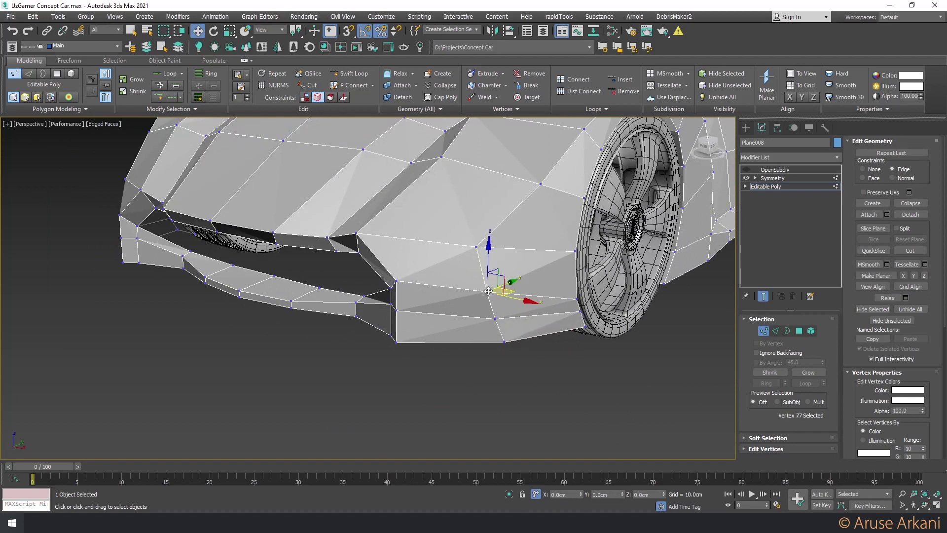
left_click_drag(486, 291, 467, 288)
mouse_move(496, 318)
left_mouse_down()
mouse_move(484, 317)
mouse_move(493, 341)
left_mouse_up()
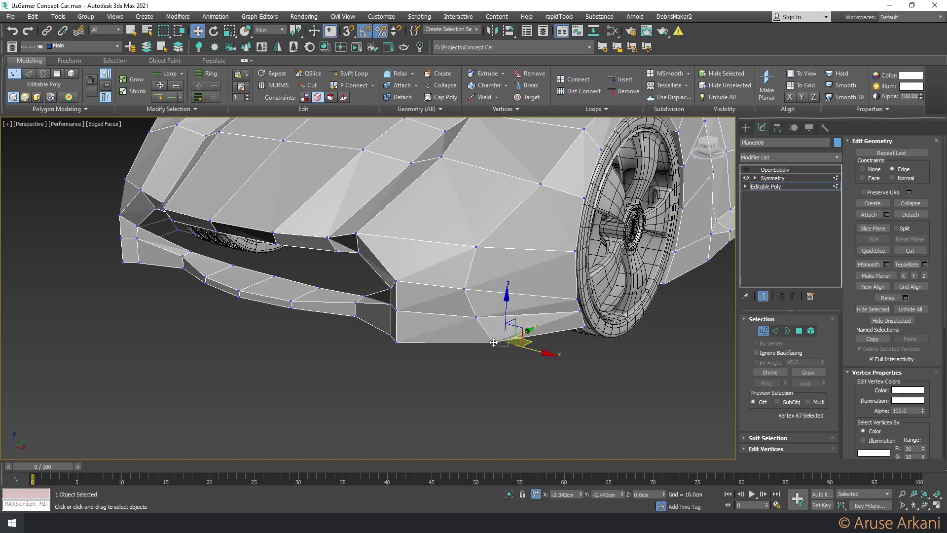
middle_click_drag(487, 341, 459, 345, "alt")
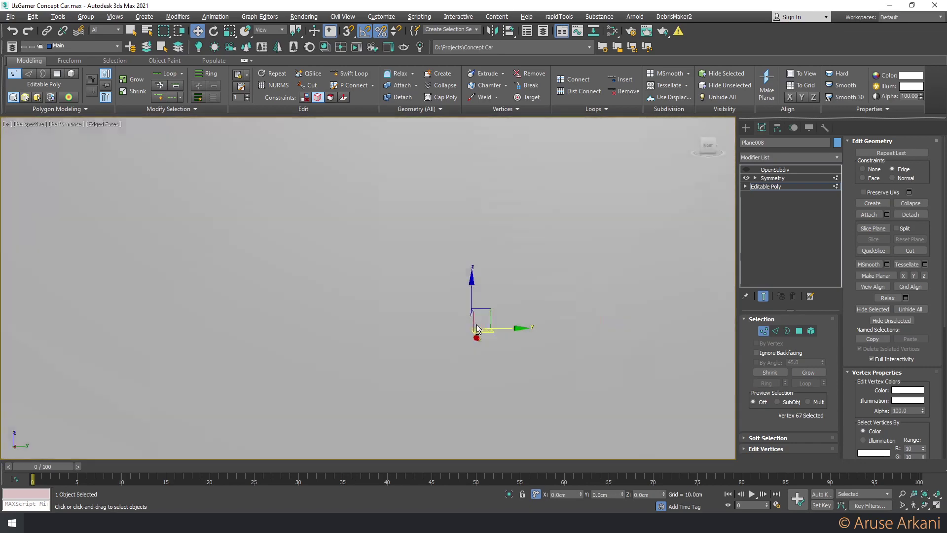
scroll(430, 350, "down", 5)
key("super+shift")
In the Right view, shift the side and lower bumper vertices along X toward the wheel
middle_click_drag(272, 336, 383, 324)
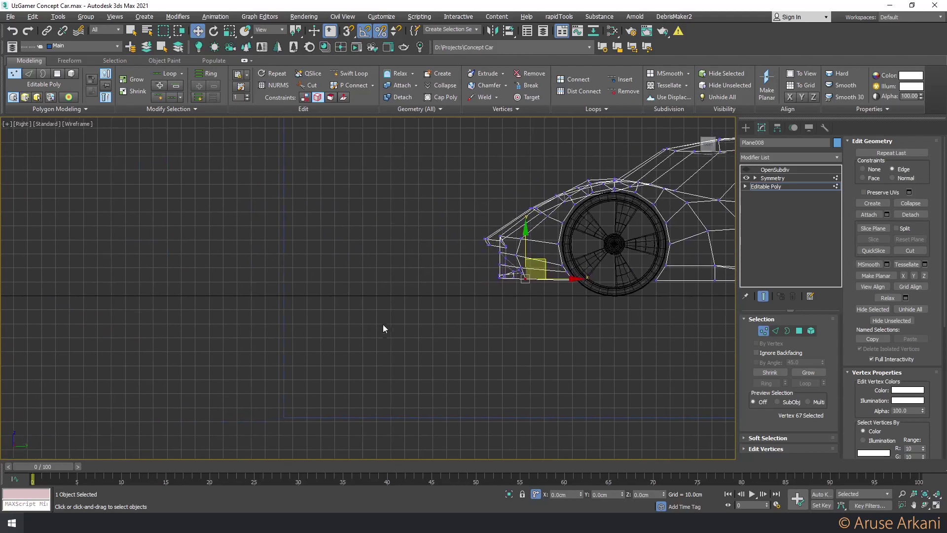
scroll(545, 232, "up", 3)
middle_click_drag(546, 231, 419, 242)
scroll(414, 237, "up", 1)
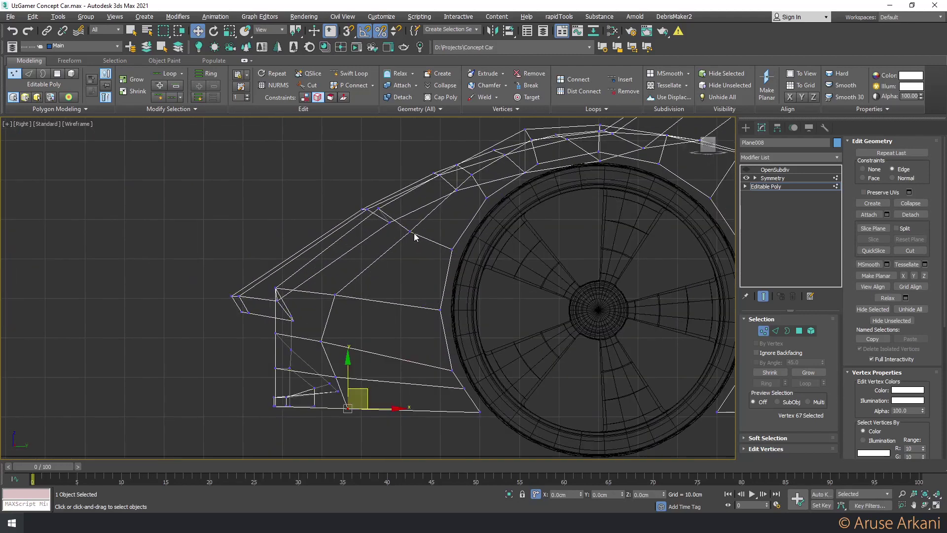
left_click(335, 295)
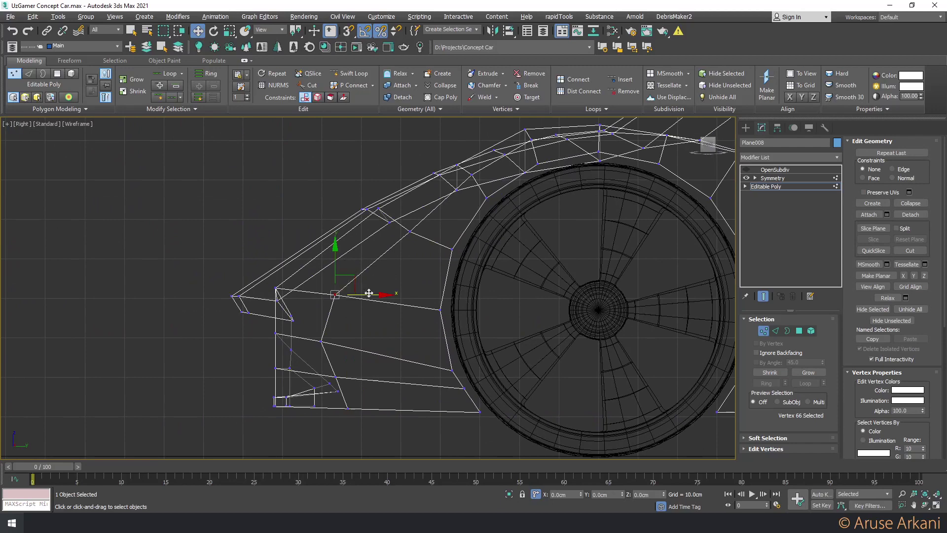
left_click_drag(369, 294, 378, 293)
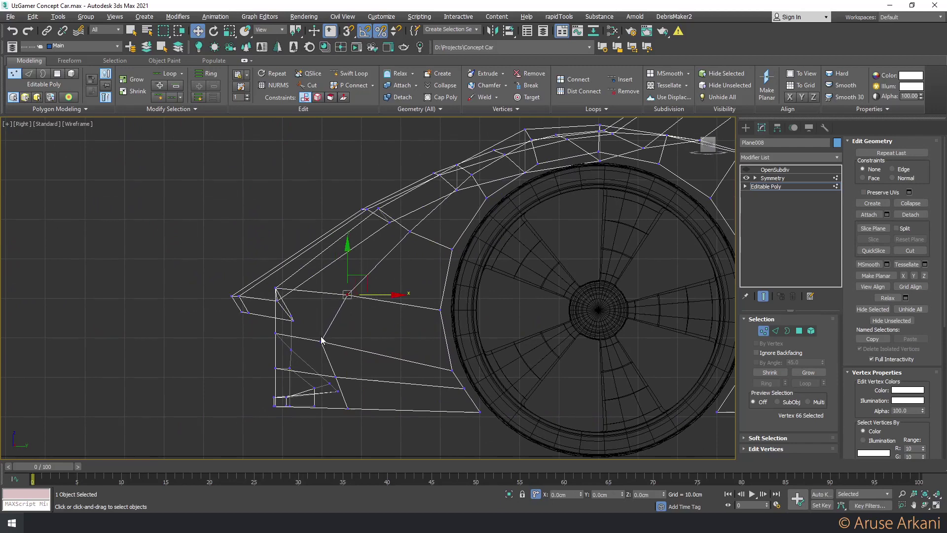
left_click(322, 341)
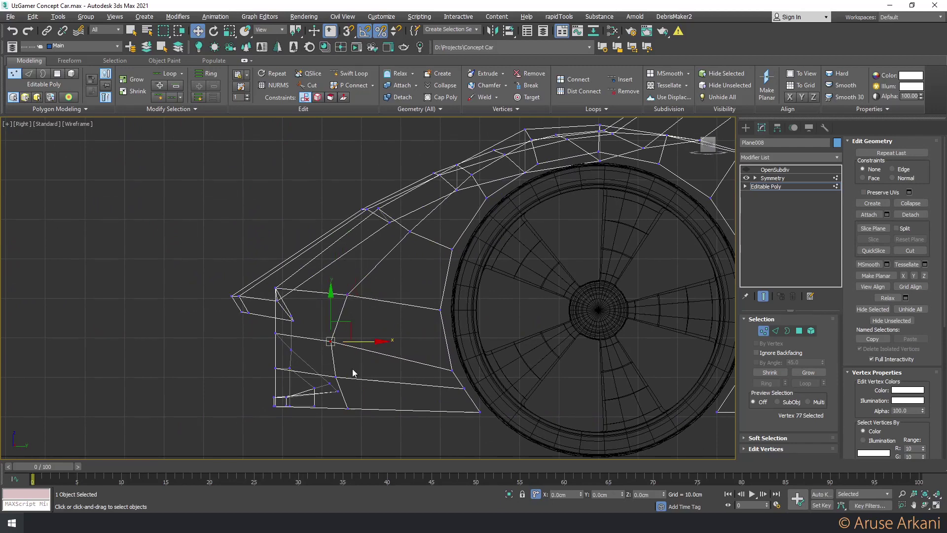
left_click_drag(355, 340, 387, 346)
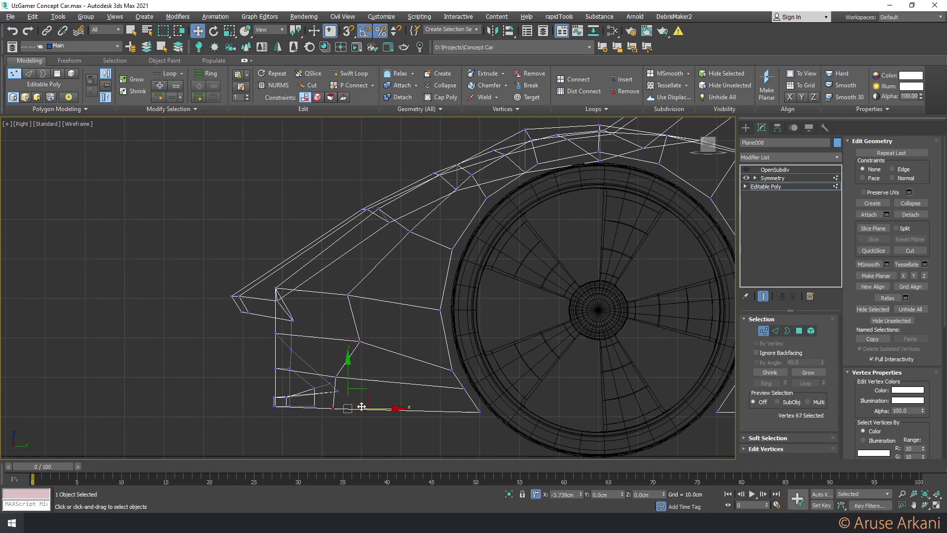
key("alt+w")
key("alt+w")
scroll(479, 401, "up", 5)
Raise one bumper-side vertex slightly and lower its neighbouring vertex
scroll(498, 324, "down", 4)
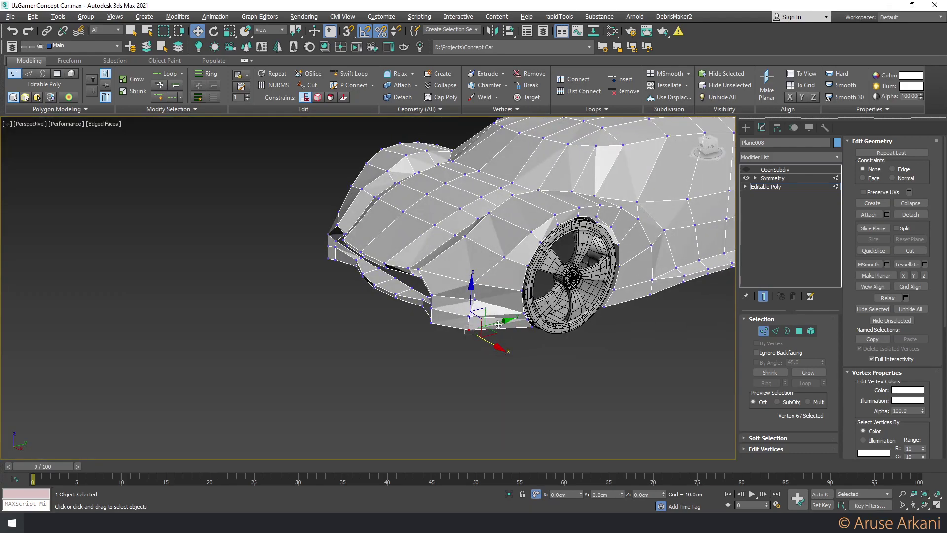
scroll(499, 324, "up", 3)
scroll(443, 306, "up", 3)
scroll(444, 305, "up", 2)
left_click(445, 298)
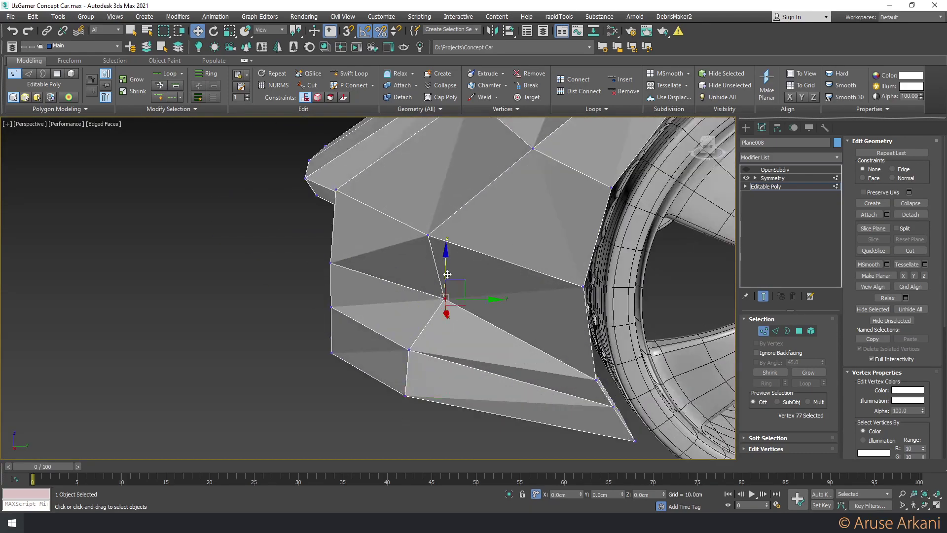
scroll(444, 296, "down", 3)
middle_click_drag(424, 316, 431, 291, "alt")
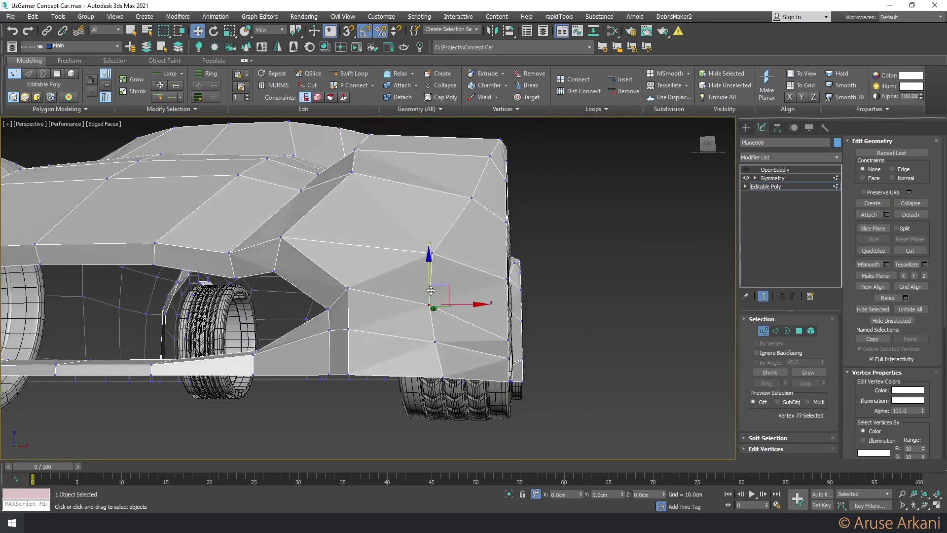
left_click_drag(431, 291, 429, 286)
left_click(347, 290)
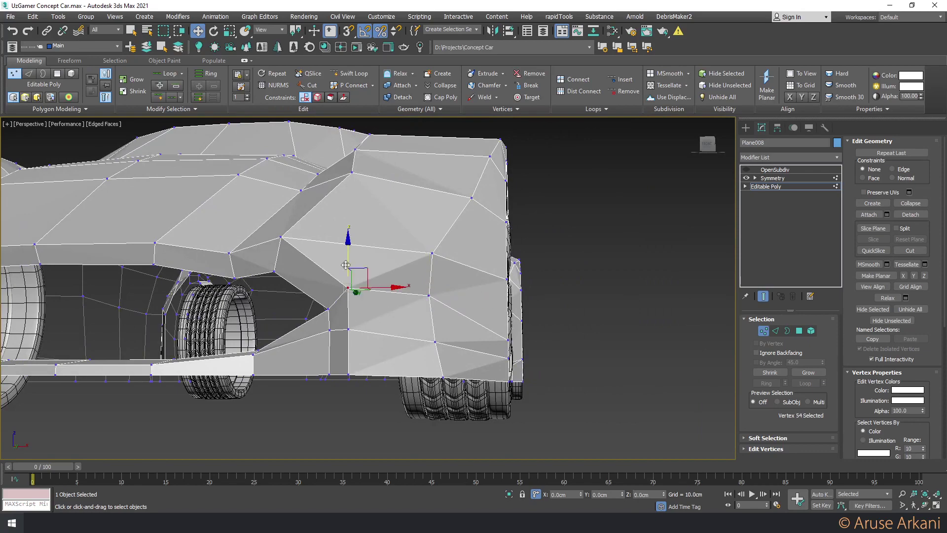
left_click_drag(348, 289, 337, 316)
Inspect the reshaped bumper by selecting a side polygon and a front bumper edge
key("4")
left_click(339, 316)
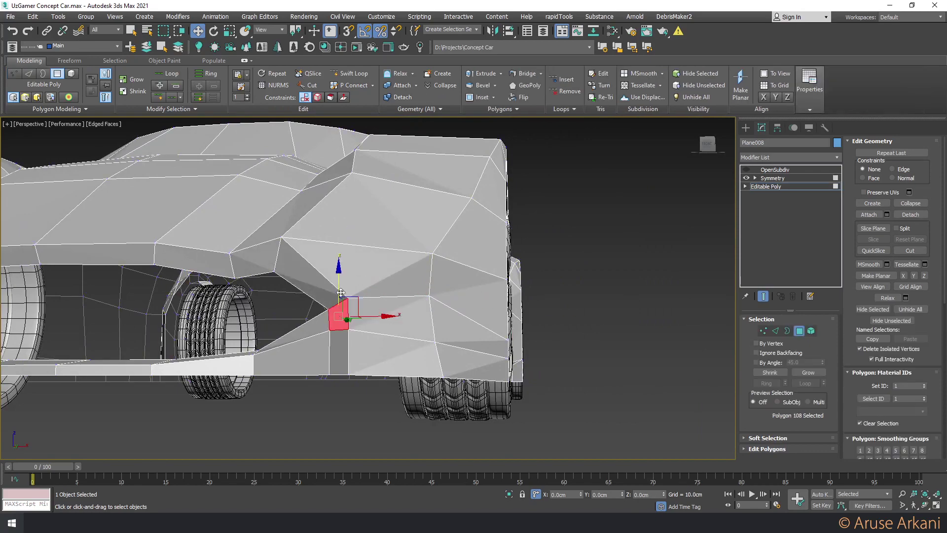
mouse_move(339, 316)
middle_mouse_down("alt")
mouse_move(330, 308)
mouse_move(497, 306)
mouse_move(374, 292)
middle_mouse_up("alt")
scroll(347, 315, "up", 5)
key("2")
left_click(349, 316)
scroll(416, 302, "down", 5)
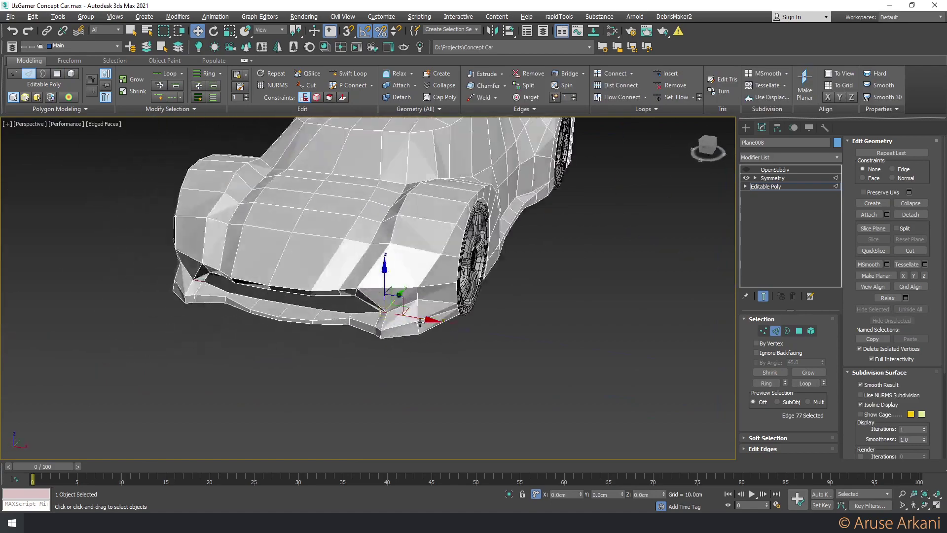
scroll(347, 304, "up", 5)
key("1")
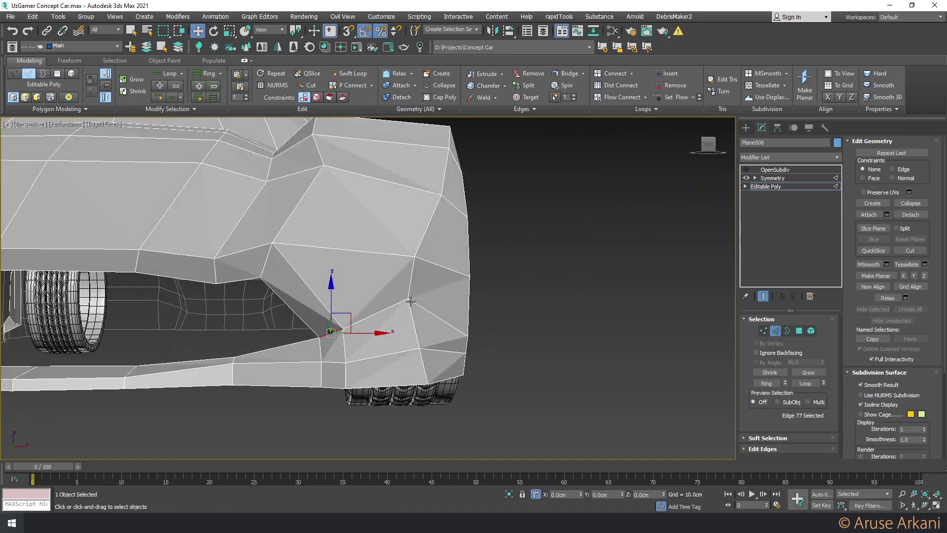
key("alt+w")
key("alt+w")
scroll(519, 242, "up", 5)
In the shaded Front view, move the intake corner vertex up and outward
key("F3")
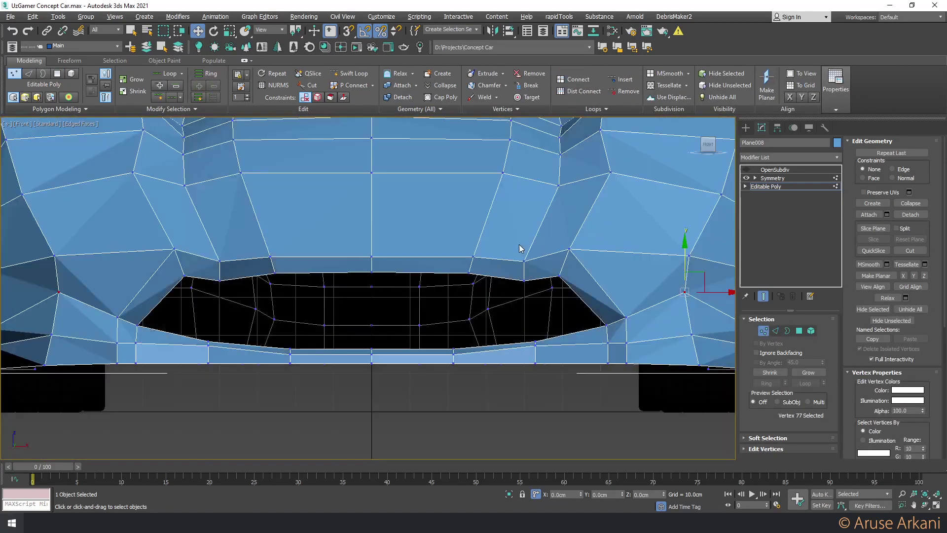
scroll(466, 259, "down", 4)
scroll(480, 277, "up", 3)
scroll(477, 284, "up", 2)
middle_click_drag(497, 283, 522, 280)
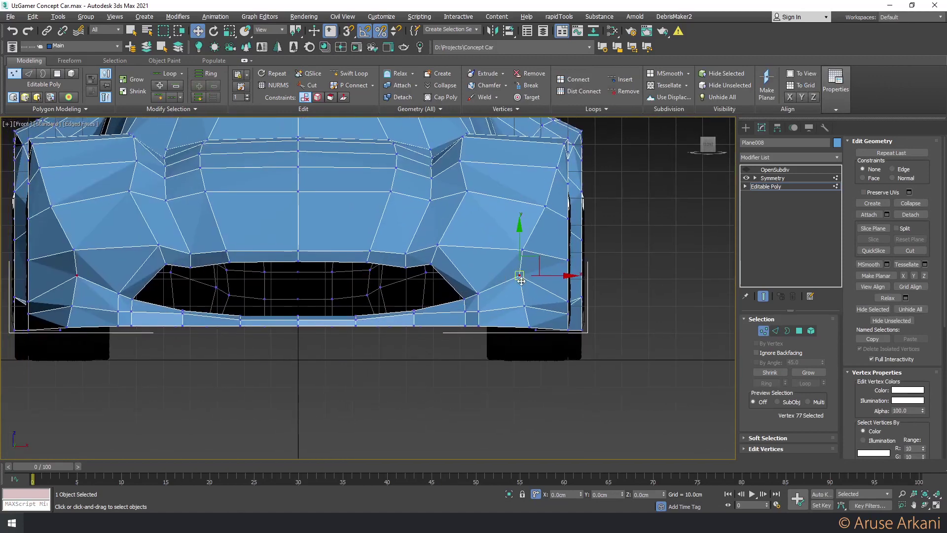
left_click_drag(524, 306, 531, 293)
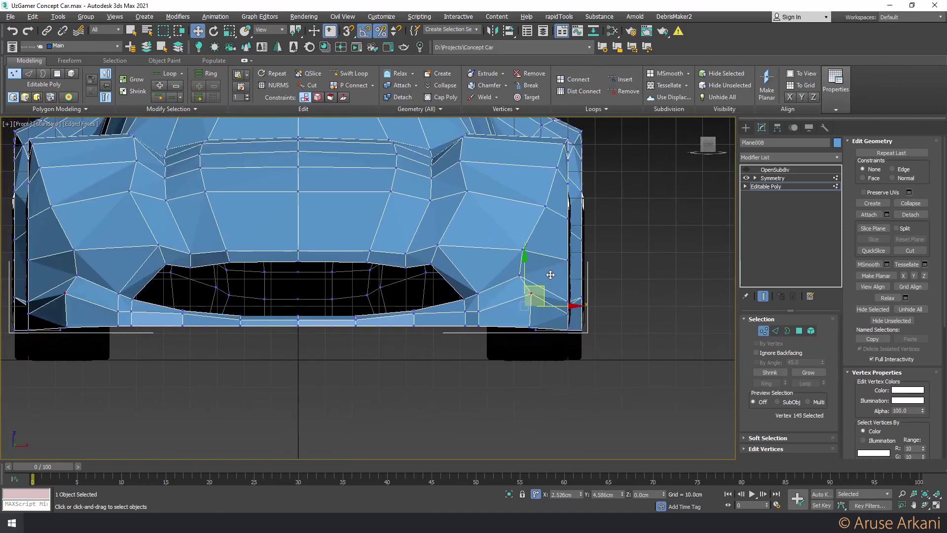
scroll(465, 311, "up", 3)
Check the edges and vertices around the intake and bumper corner
key("2")
left_click(479, 318)
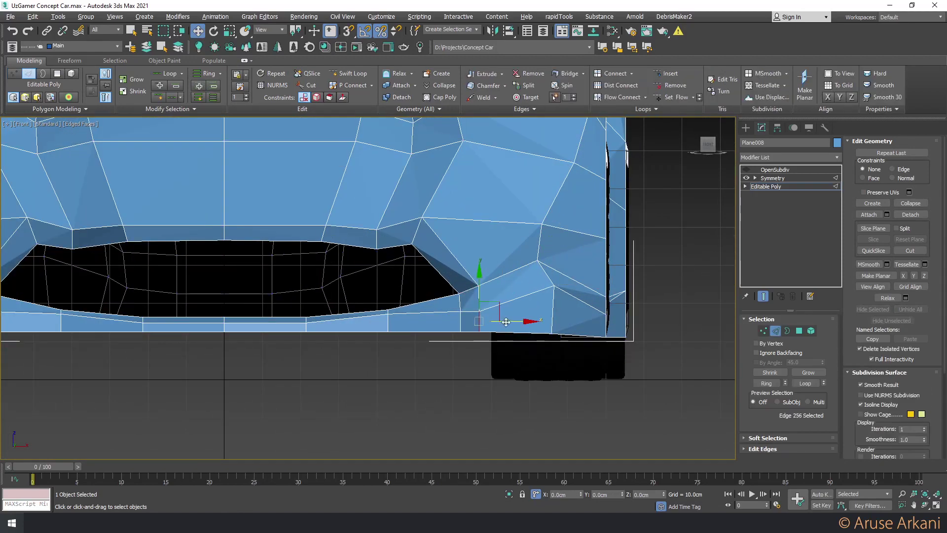
key("1")
left_click(489, 309)
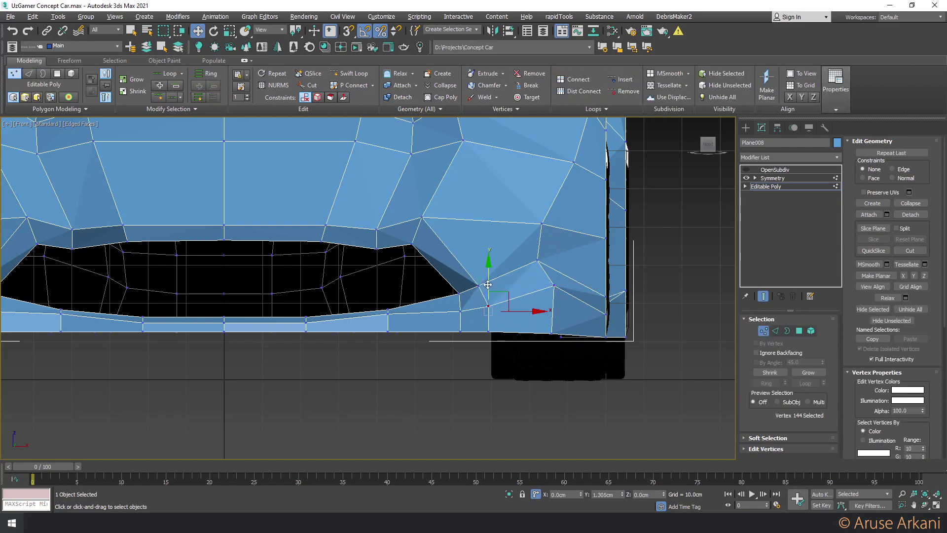
key("2")
left_click(460, 322)
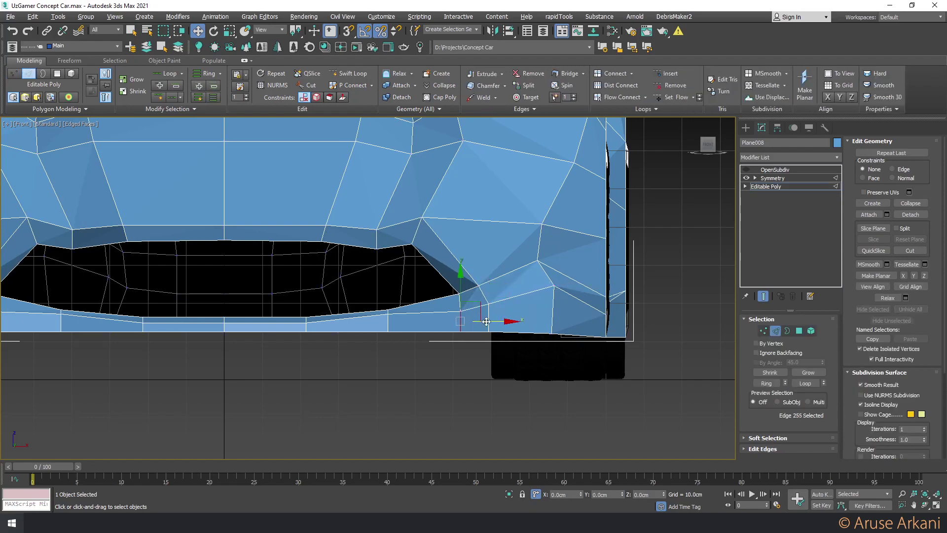
scroll(466, 288, "up", 2)
key("1")
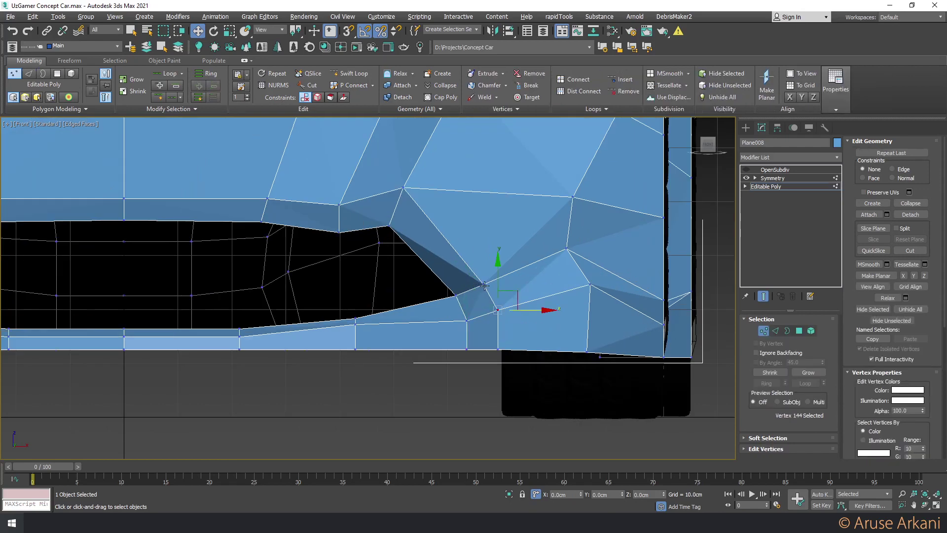
left_click(484, 278)
scroll(502, 261, "down", 2)
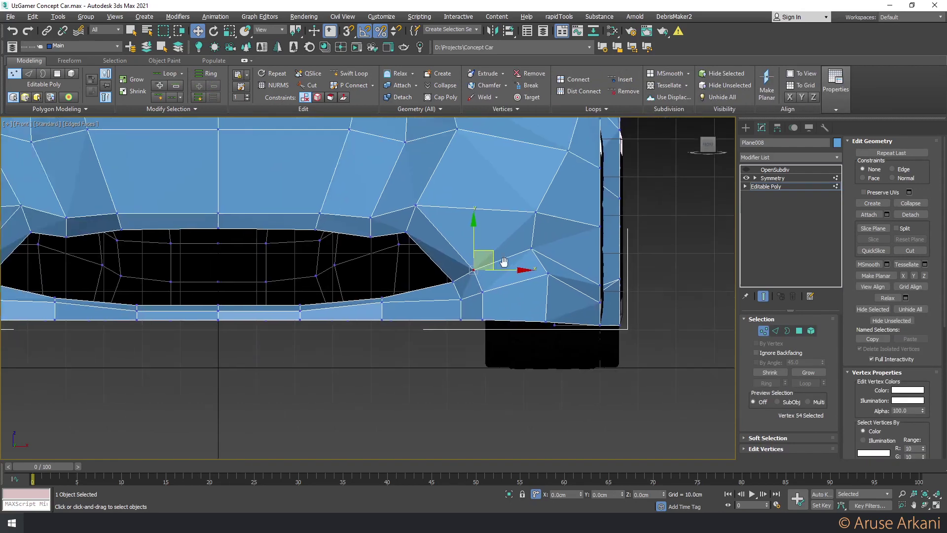
Raise the bumper's outer boundary edge along Y
middle_click_drag(542, 266, 419, 269)
key("2")
left_click(479, 263)
left_click_drag(479, 262, 478, 240)
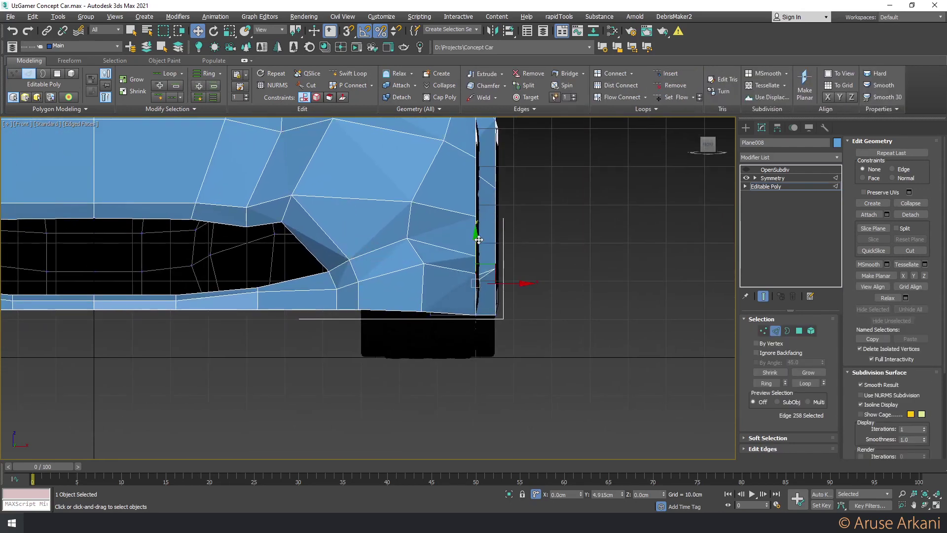
key("alt+w")
key("alt+w")
mouse_move(442, 347)
middle_mouse_down("alt")
mouse_move(413, 347)
mouse_move(513, 348)
mouse_move(360, 353)
middle_mouse_up("alt")
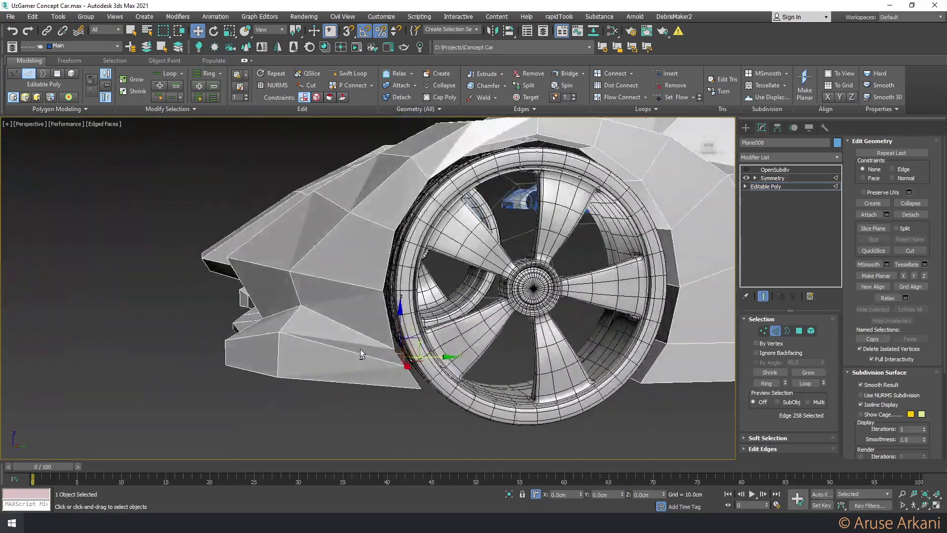
Insert a Swift Loop edge loop around the front fender
left_click(347, 74)
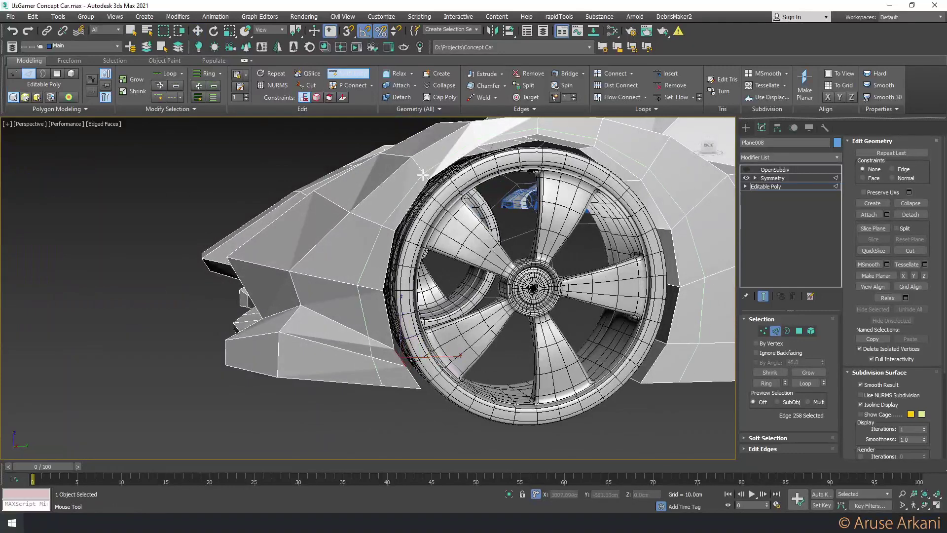
left_click(347, 277)
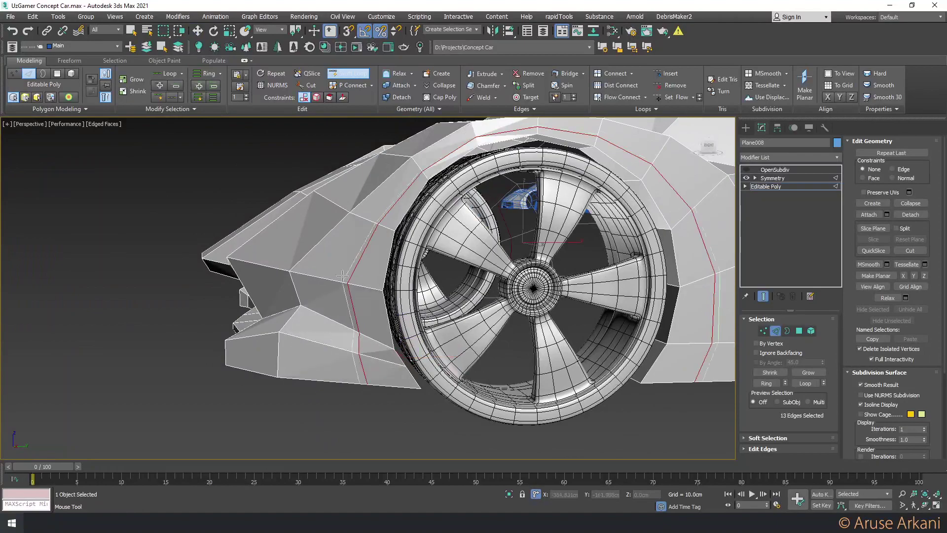
key("w")
mouse_move(339, 279)
middle_mouse_down("alt")
mouse_move(395, 277)
mouse_move(463, 207)
middle_mouse_up("alt")
key("1")
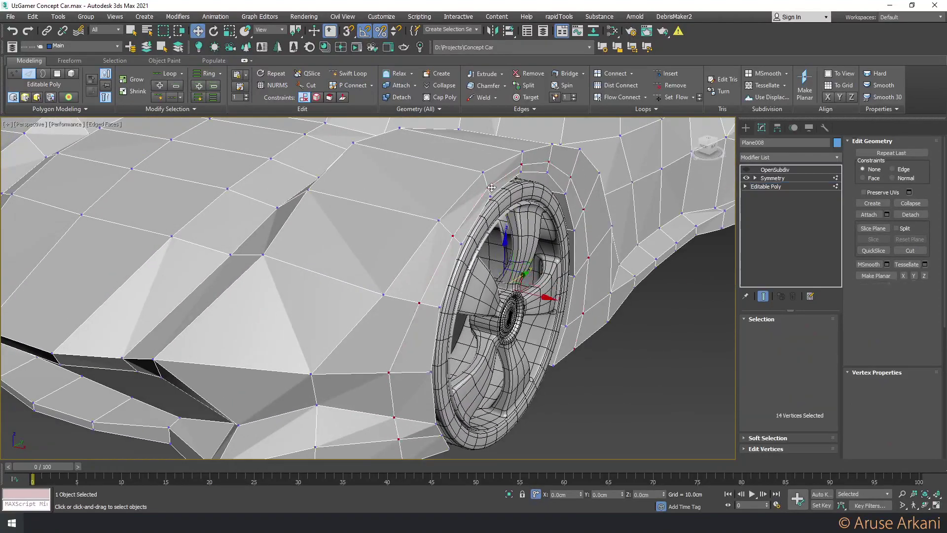
left_click(487, 189)
key("2")
Scale the fender loop tighter and move it with vertex snapping to follow the wheel
key("q")
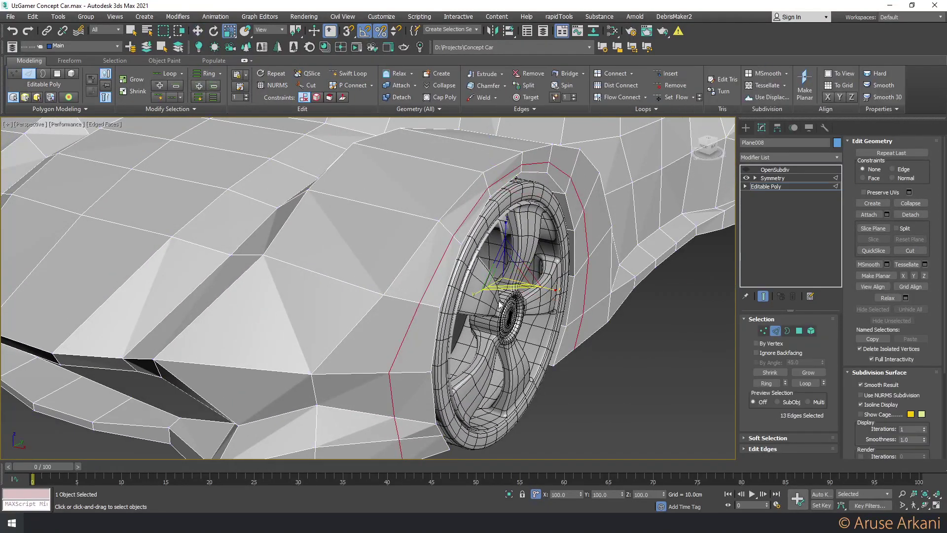
middle_click_drag(469, 231, 472, 285, "alt")
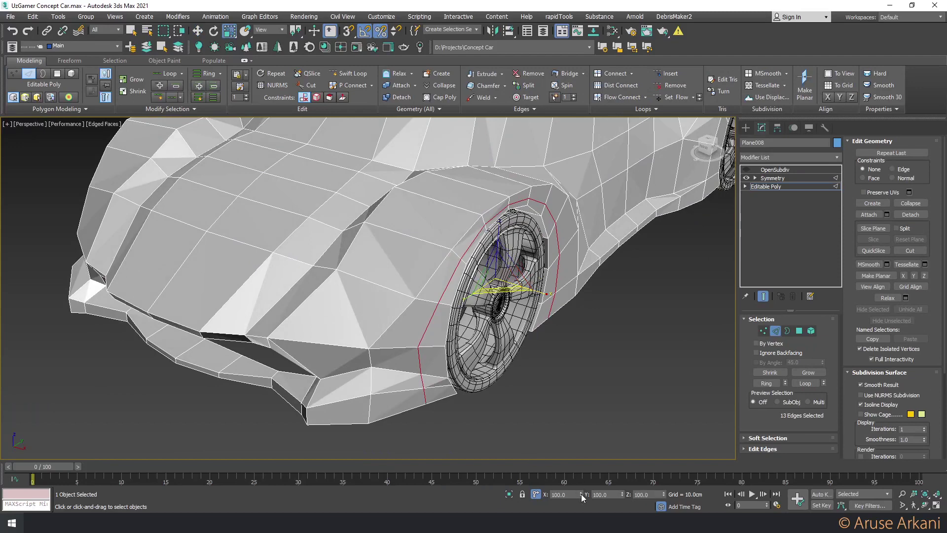
left_click_drag(581, 493, 581, 486)
key("w")
key("s")
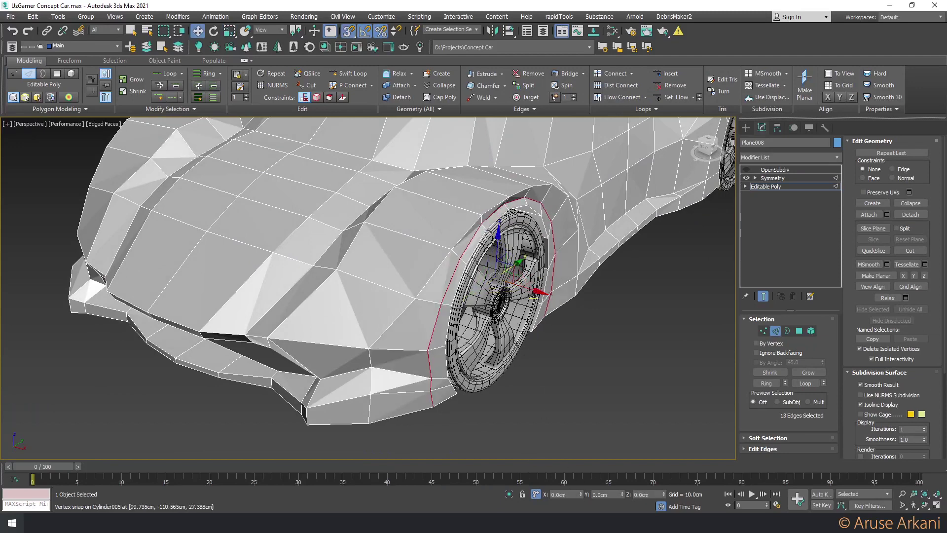
left_click_drag(535, 290, 536, 335)
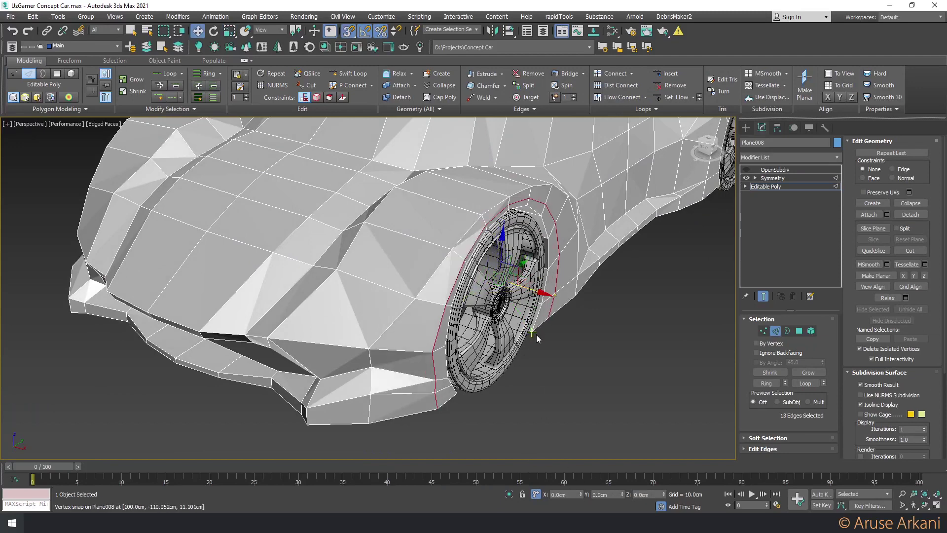
key("s")
mouse_move(540, 347)
middle_mouse_down("alt")
mouse_move(371, 358)
mouse_move(410, 350)
middle_mouse_up("alt")
scroll(371, 358, "up", 2)
Snap a body-corner vertex onto the lower front corner
key("1")
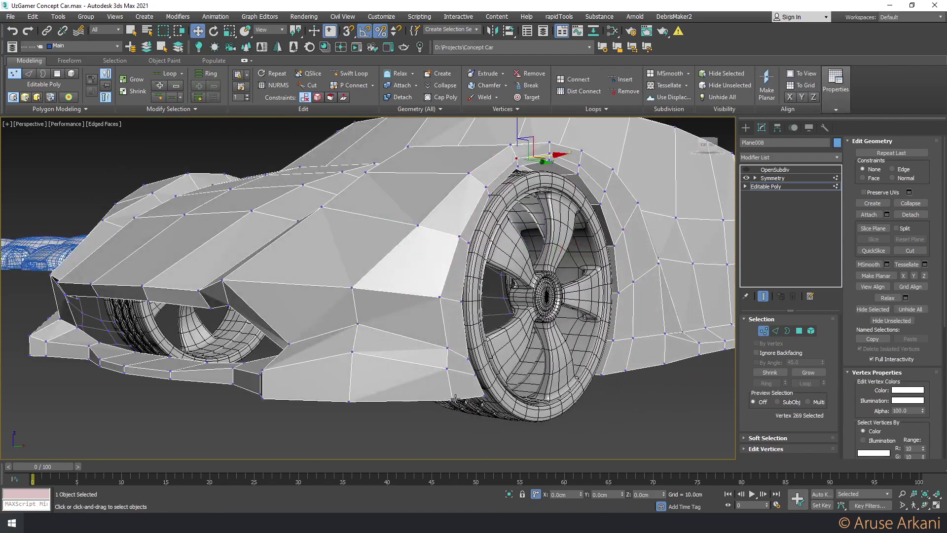
left_click(458, 400)
scroll(469, 402, "up", 3)
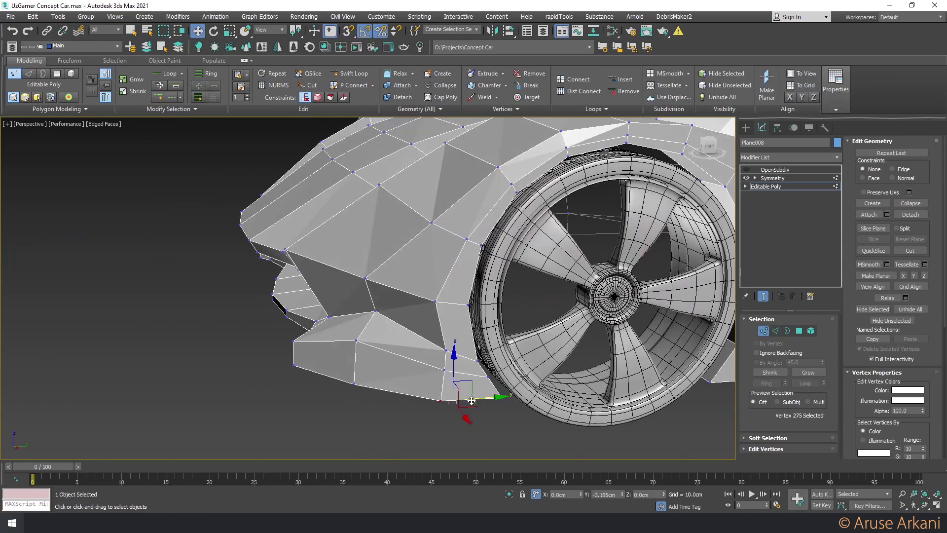
mouse_move(471, 400)
middle_mouse_down("alt")
mouse_move(444, 283)
mouse_move(445, 224)
mouse_move(450, 275)
mouse_move(454, 223)
middle_mouse_up("alt")
left_click(467, 221)
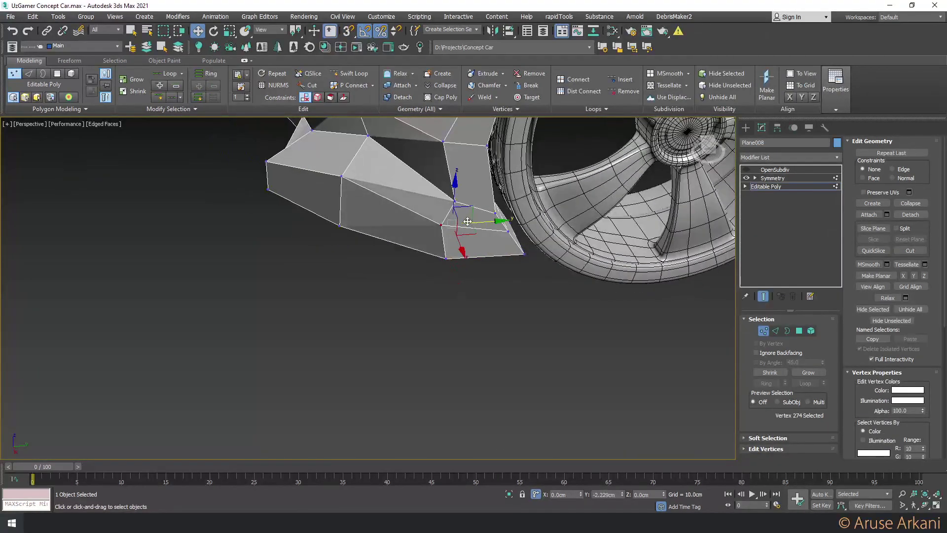
mouse_move(467, 221)
left_mouse_down()
mouse_move(451, 252)
mouse_move(433, 220)
left_mouse_up()
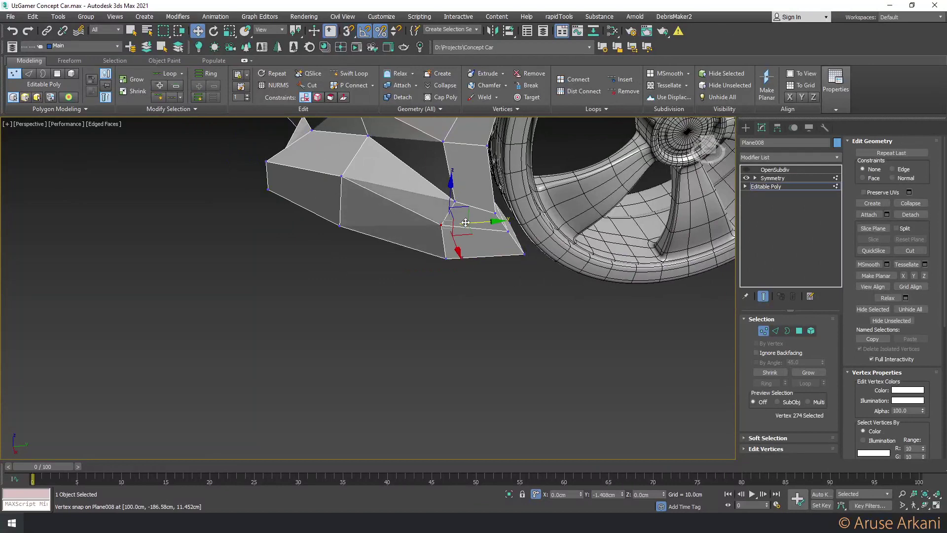
key("2")
left_click(371, 185)
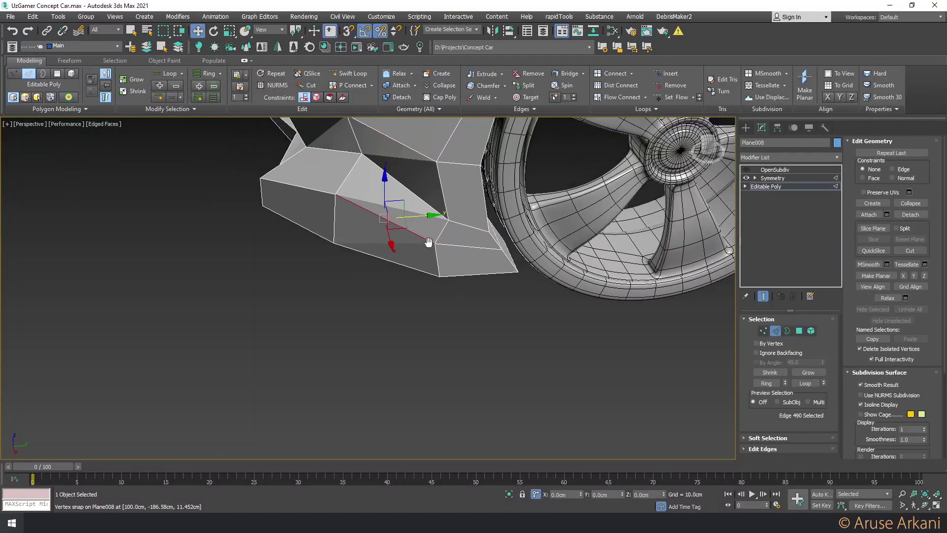
middle_click_drag(372, 185, 414, 224, "alt")
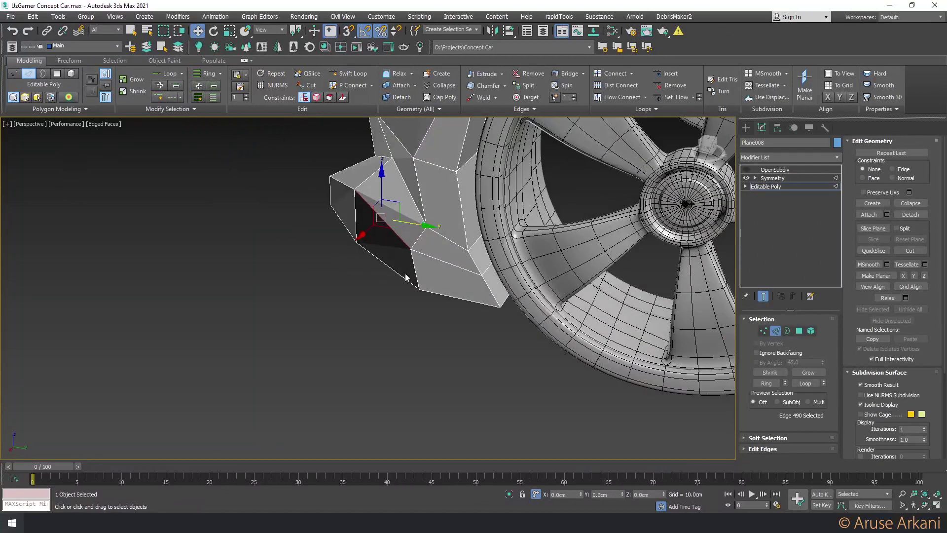
Select and inspect vertices along the lower front edge and beside the front wheel
key("1")
left_click(420, 289)
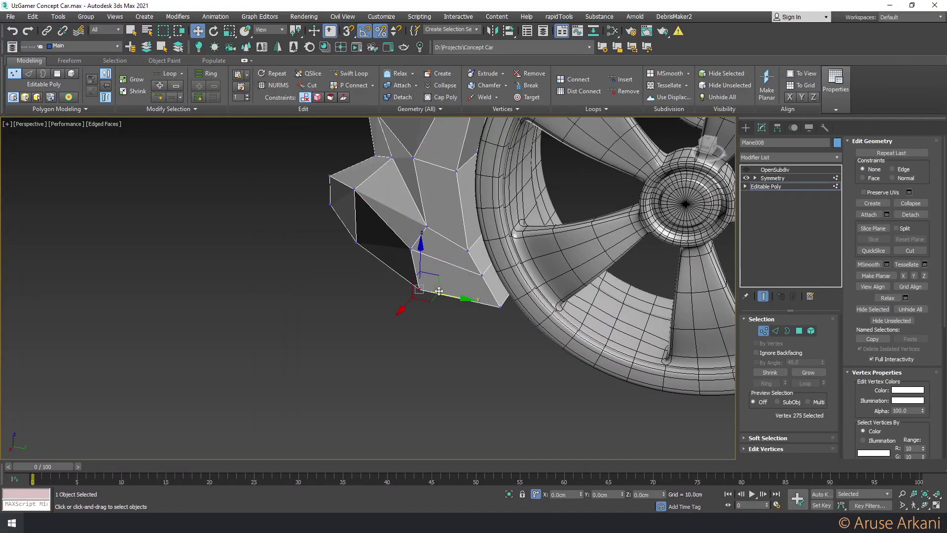
left_click(355, 242)
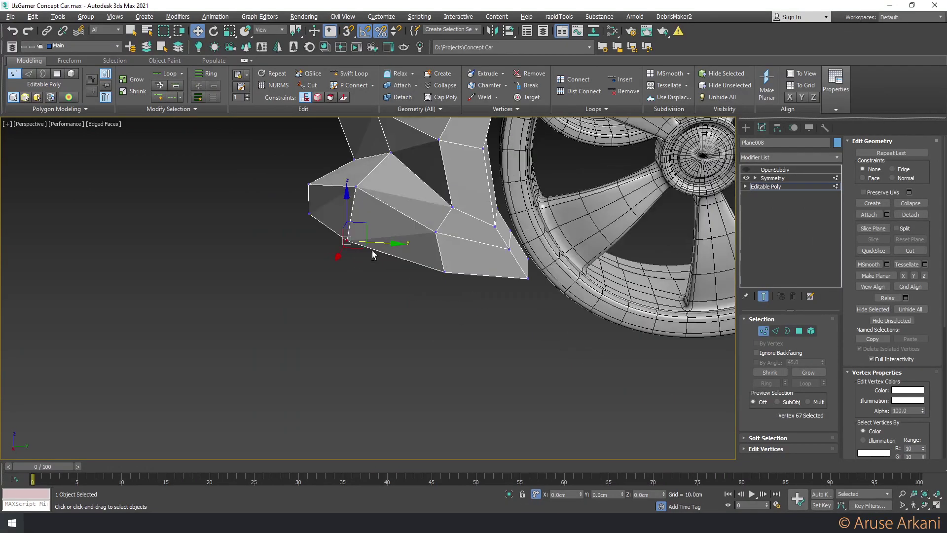
mouse_move(385, 247)
middle_mouse_down("alt")
mouse_move(444, 262)
mouse_move(457, 285)
middle_mouse_up("alt")
scroll(461, 270, "up", 3)
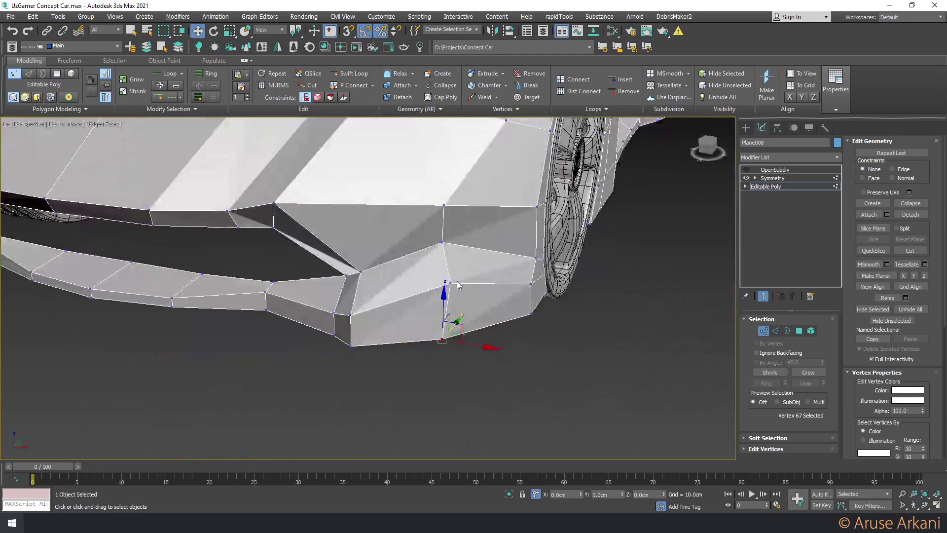
left_click(527, 280)
middle_click_drag(528, 279, 527, 261, "alt")
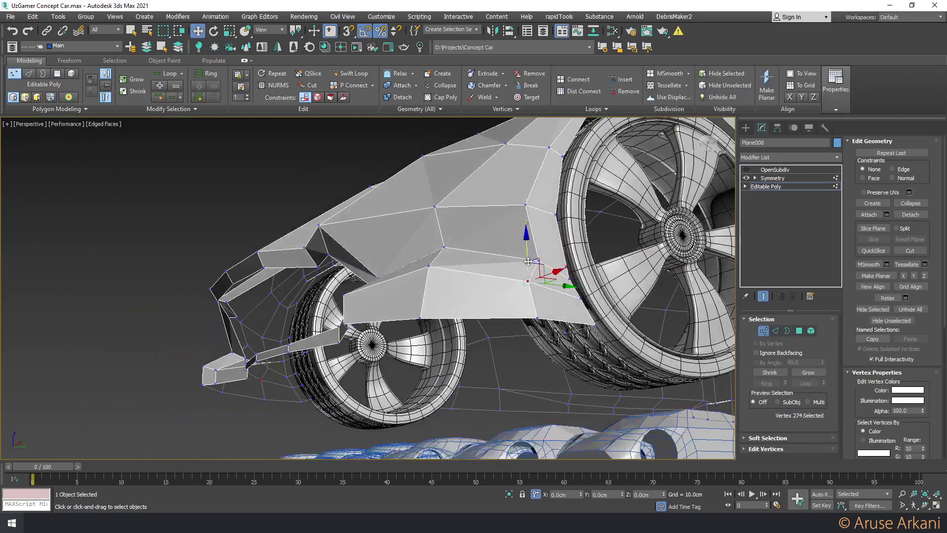
left_click(428, 266)
middle_click_drag(428, 266, 407, 291, "alt")
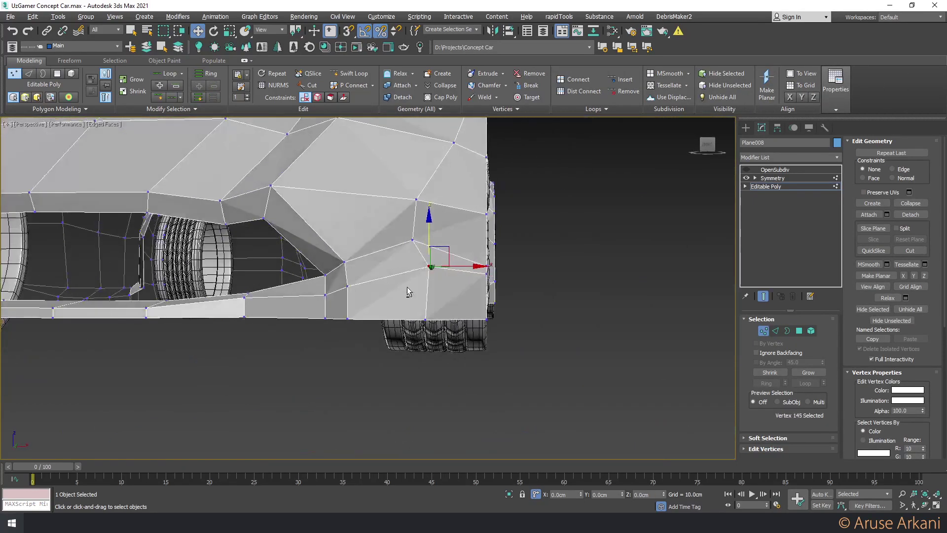
In the maximized Front view, reshape the intake outline, pulling its corner vertex down and outward
key("alt+w")
key("alt+w")
scroll(419, 256, "down", 2)
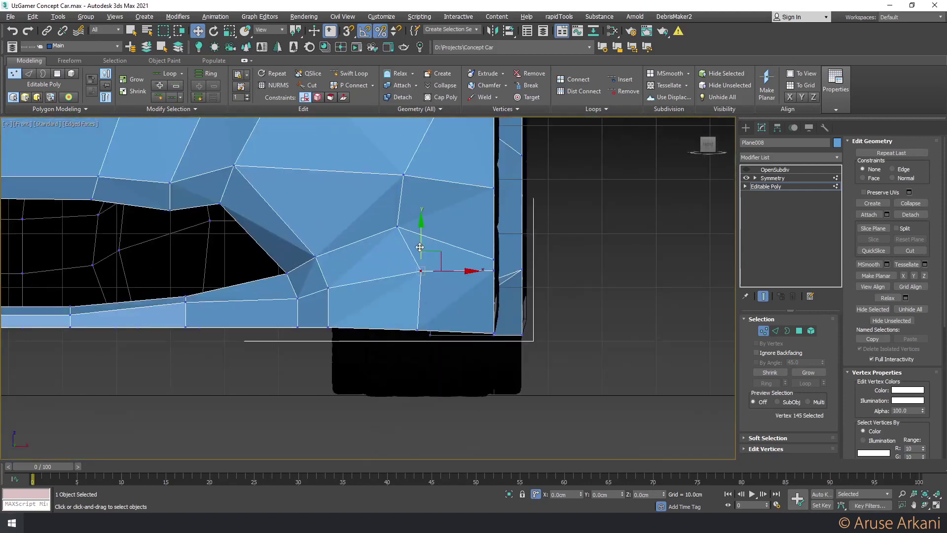
left_click_drag(419, 256, 419, 253)
left_click(328, 288)
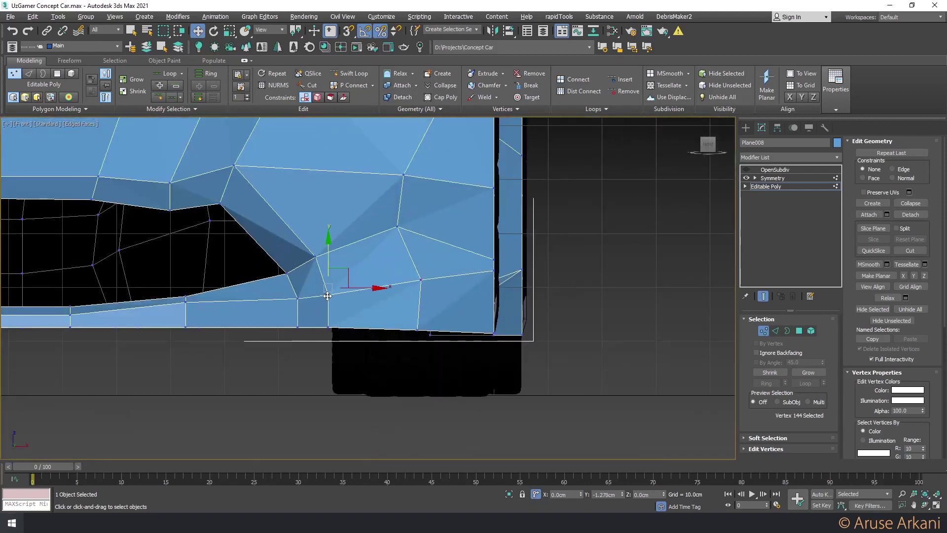
left_click(398, 227)
left_click_drag(416, 210, 426, 229)
left_click(315, 260)
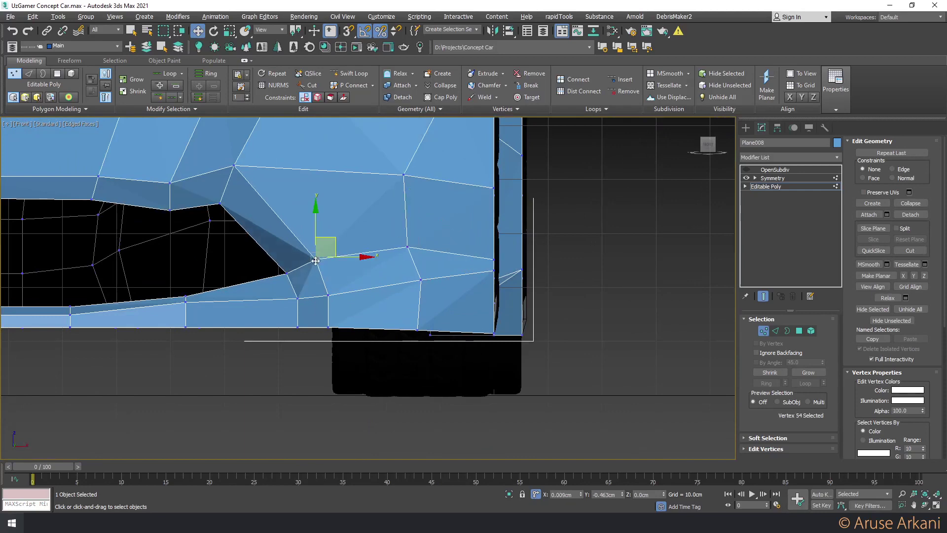
left_click_drag(322, 262, 323, 263)
Push the front fender's outer-edge vertex outward to widen the fender
scroll(376, 275, "down", 5)
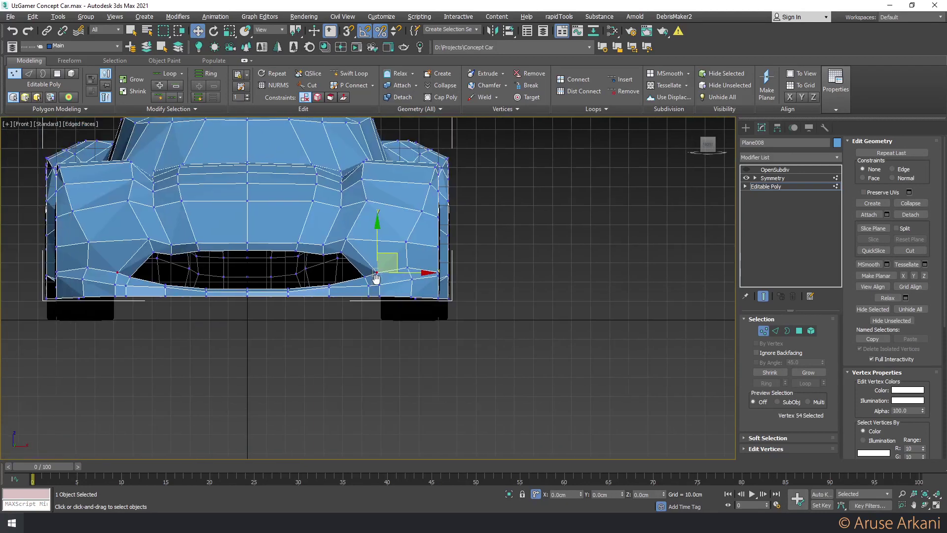
scroll(415, 296, "down", 2)
scroll(513, 256, "up", 2)
scroll(493, 267, "up", 1)
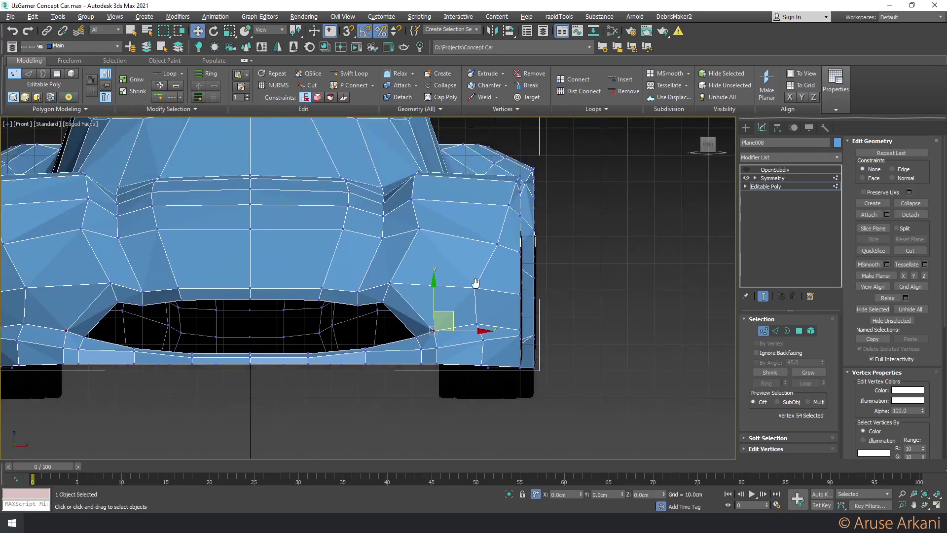
scroll(488, 272, "up", 1)
left_click(489, 265)
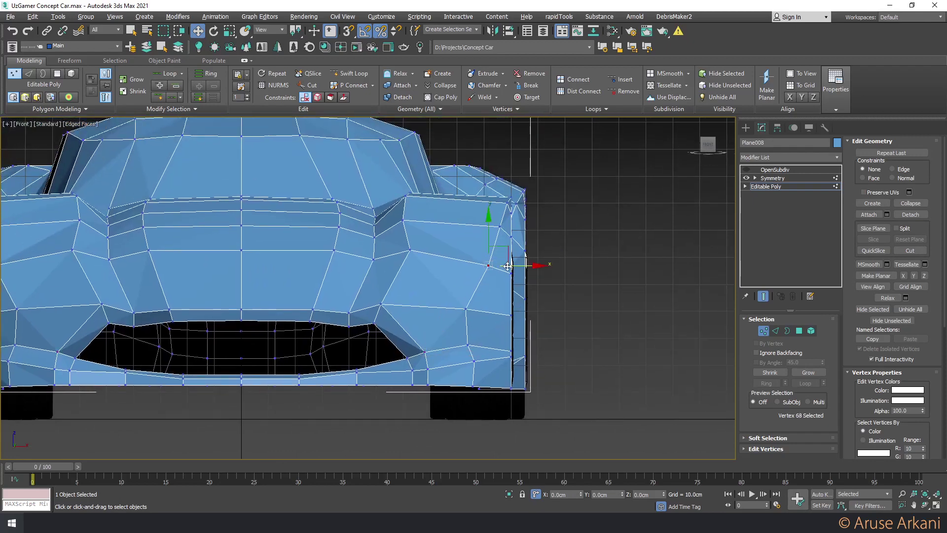
left_click(466, 309)
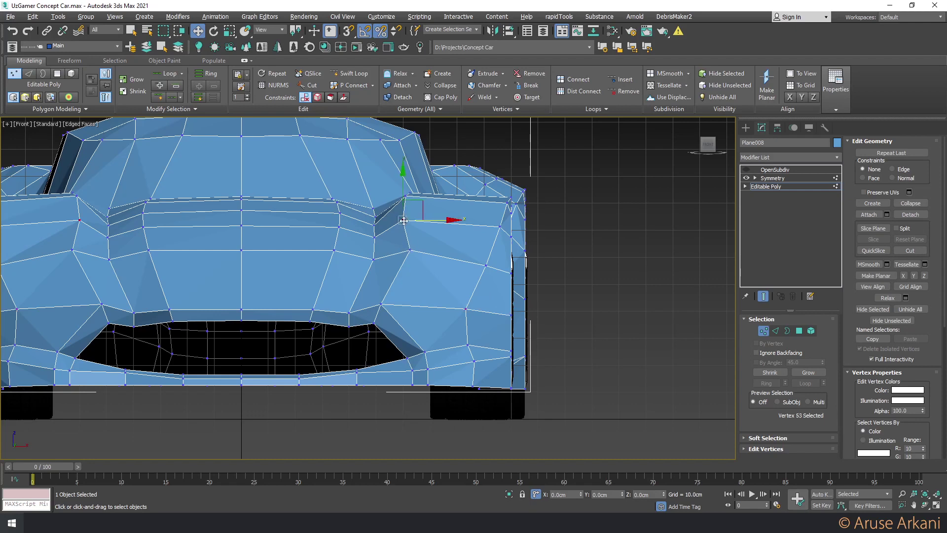
left_click_drag(403, 220, 438, 220)
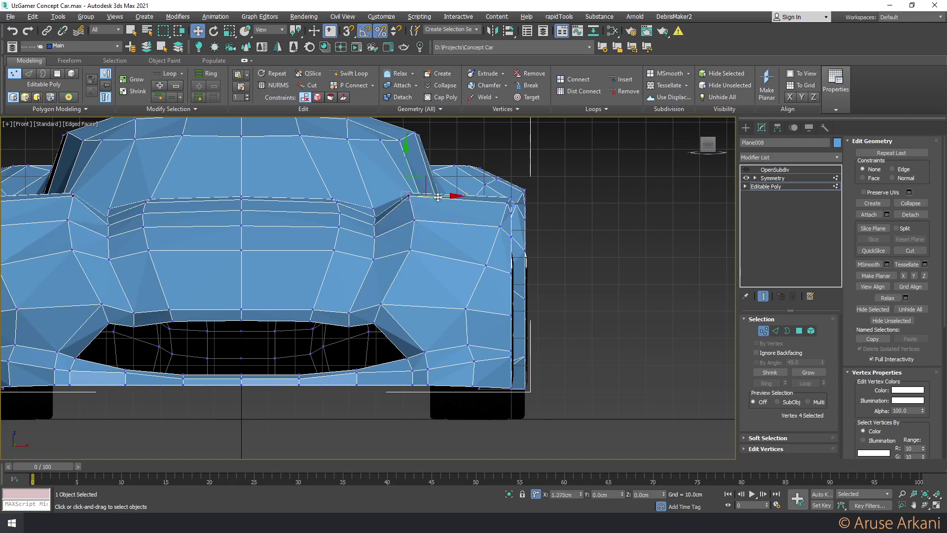
Check the front fender in Perspective view and exit Vertex mode to the Editable Poly level
key("p")
mouse_move(528, 371)
middle_mouse_down("alt")
mouse_move(450, 350)
mouse_move(424, 257)
mouse_move(396, 247)
mouse_move(452, 300)
middle_mouse_up("alt")
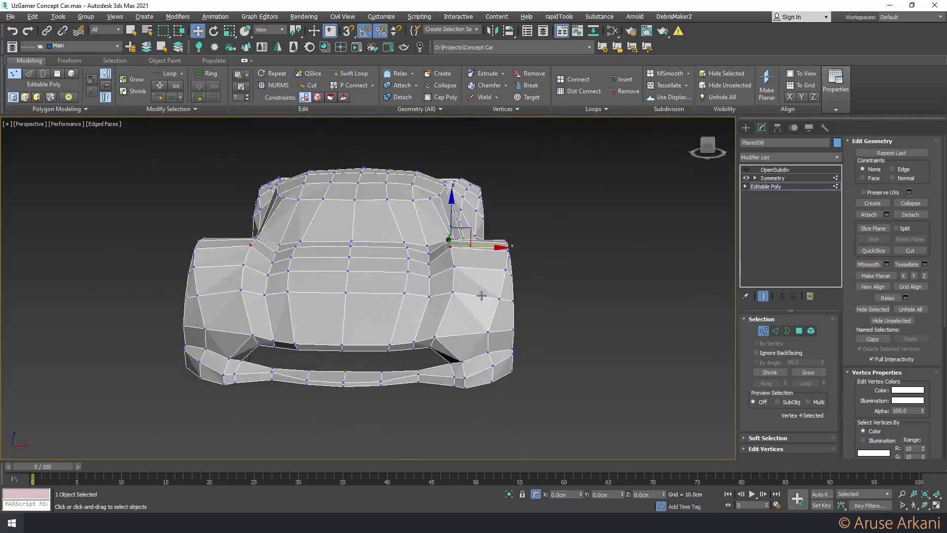
left_click(474, 302)
middle_click_drag(476, 300, 485, 295, "alt")
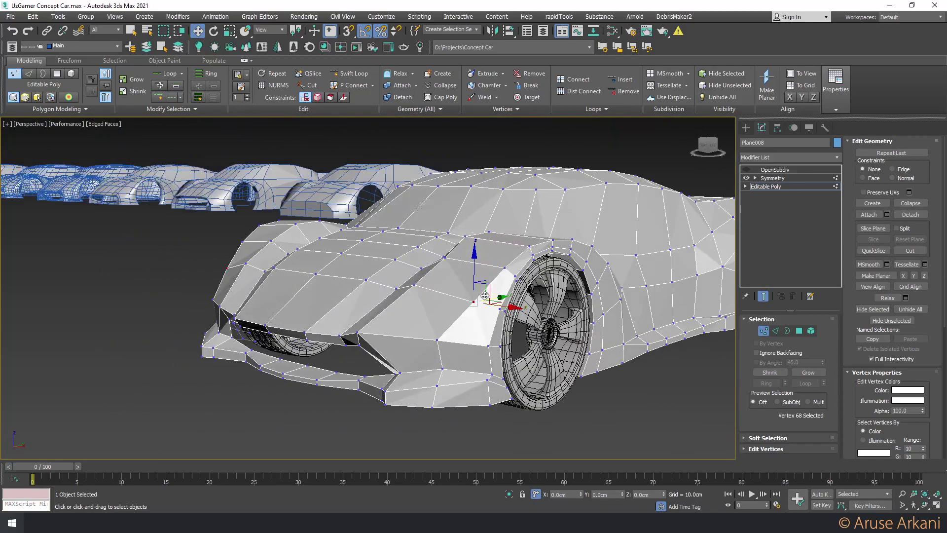
left_click(777, 186)
mouse_move(592, 246)
middle_mouse_down("alt")
mouse_move(505, 270)
mouse_move(453, 256)
middle_mouse_up("alt")
In Top view with Snap on, clone the car body as a Copy into the row of saved versions
key("t")
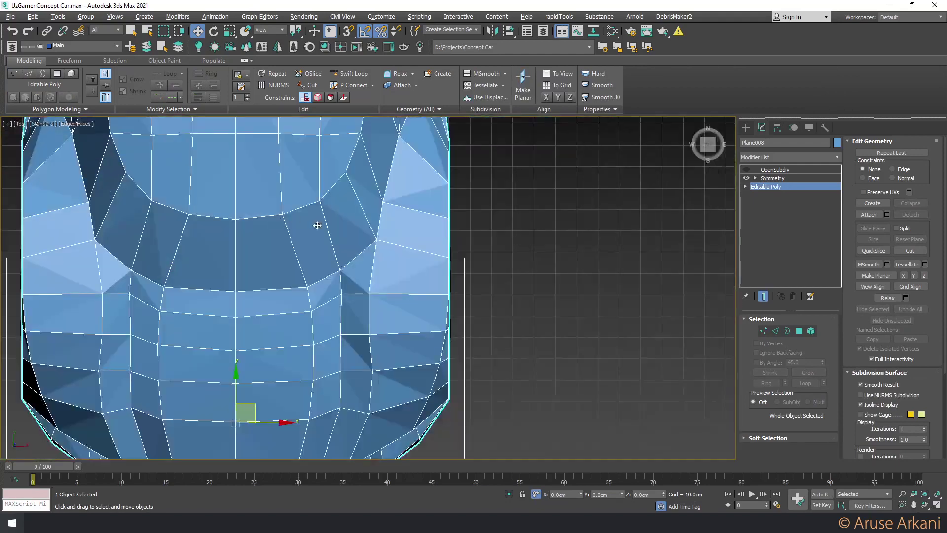
scroll(317, 228, "down", 5)
scroll(500, 260, "up", 2)
scroll(500, 260, "up", 2)
key("s")
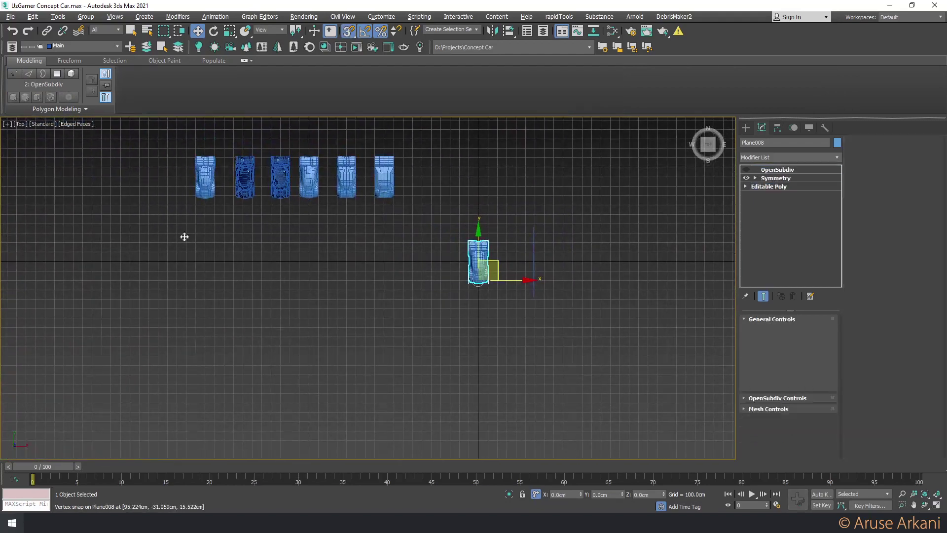
left_click_drag(500, 261, 190, 176, "shift")
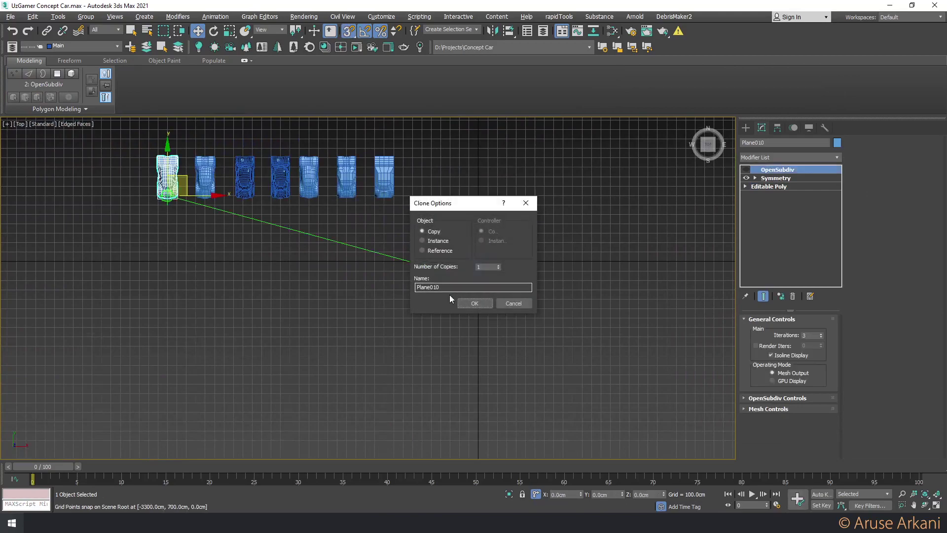
left_click(474, 303)
Reselect the original Plane008 car and return to its Editable Poly vertex level
left_click(480, 277)
key("p")
key("z")
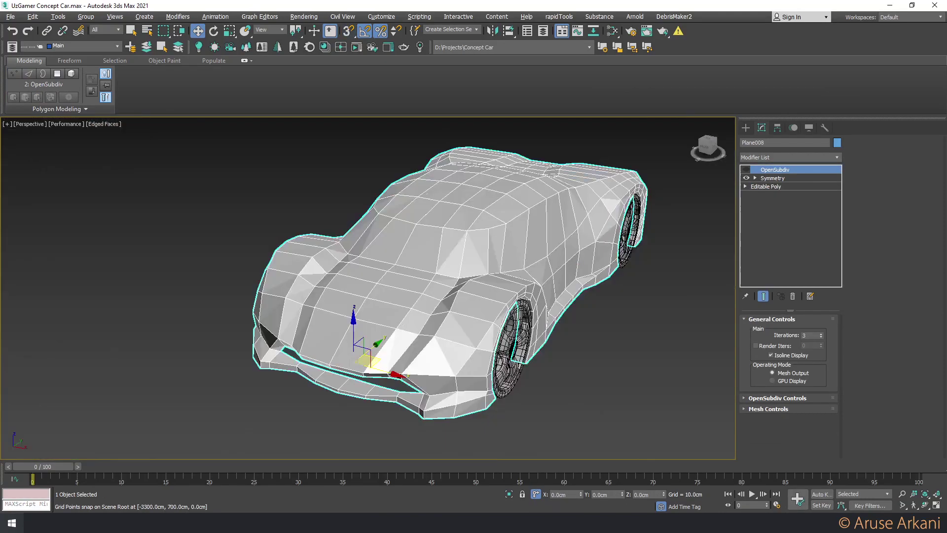
mouse_move(479, 277)
middle_mouse_down("alt")
mouse_move(335, 322)
mouse_move(266, 268)
middle_mouse_up("alt")
left_click(765, 186)
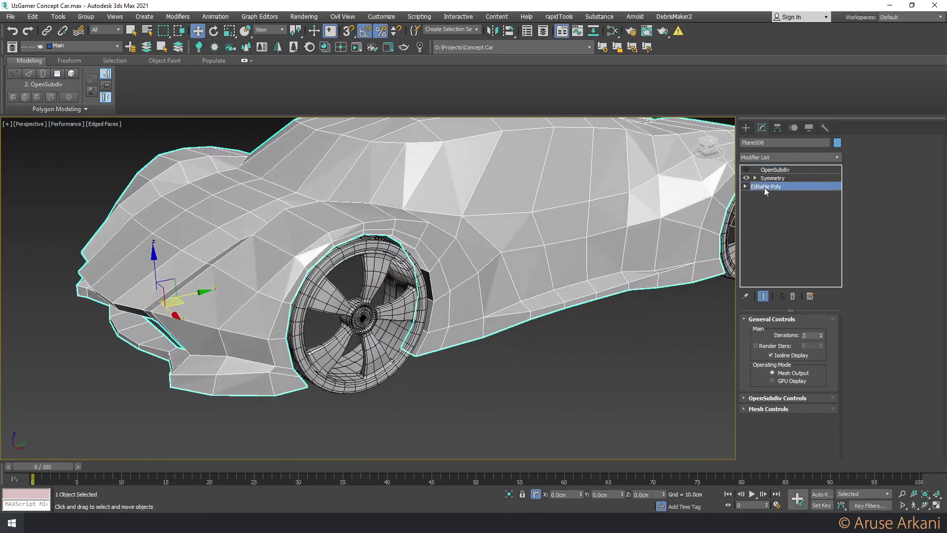
key("1")
key("alt+w")
In the side view, pull the front wheel-arch vertex up and back
left_click(304, 305)
key("alt+w")
key("z")
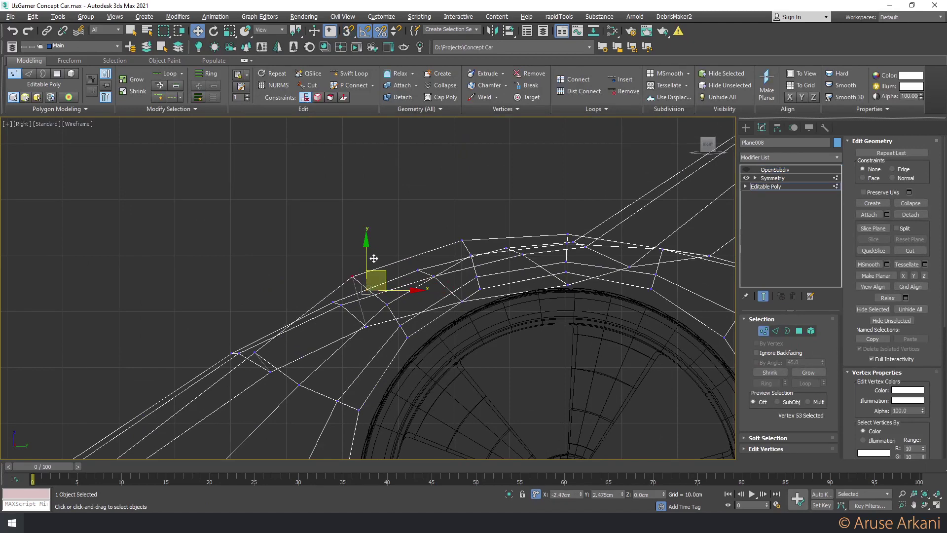
left_click_drag(389, 273, 370, 263)
left_click(259, 352)
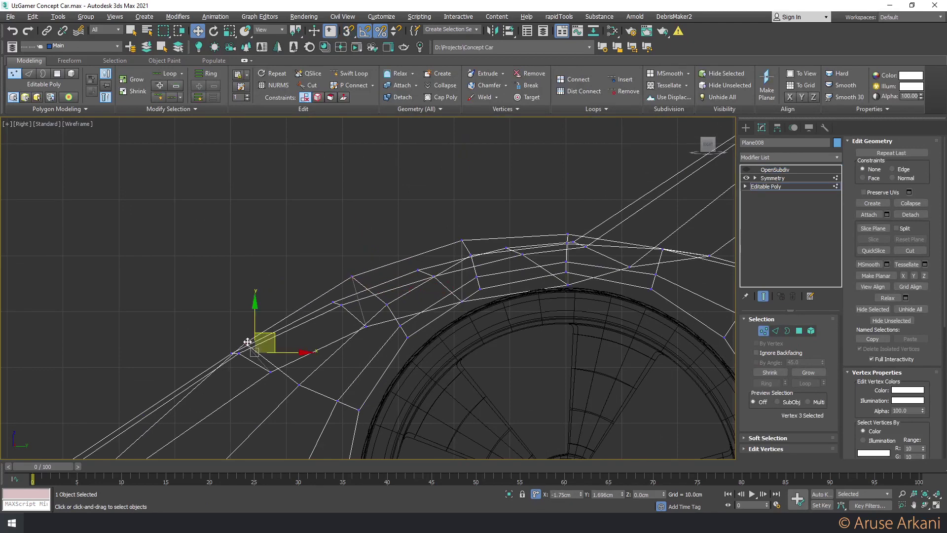
scroll(247, 341, "down", 3)
In the enlarged Perspective view, orbit around the front wheel and add fender vertices to the selection
key("alt+w")
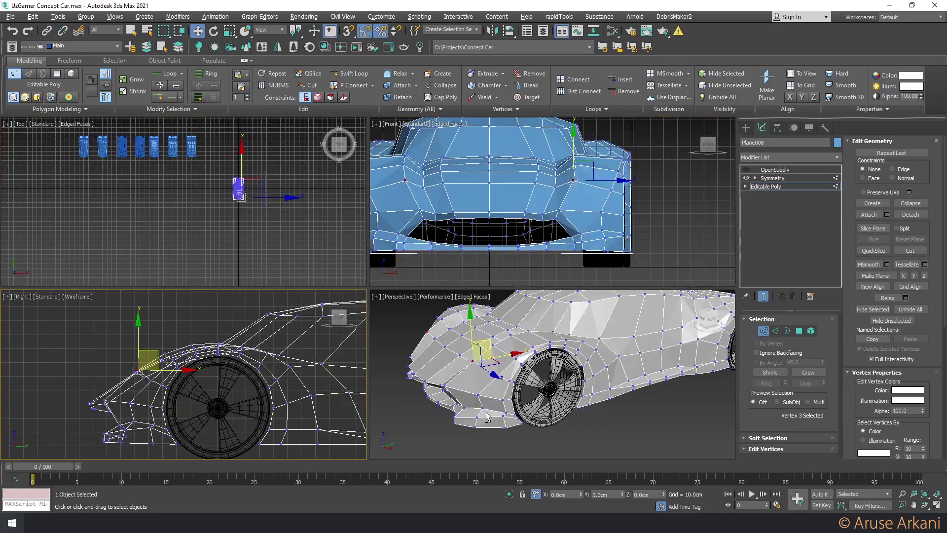
right_click(385, 352)
key("alt+w")
mouse_move(386, 352)
middle_mouse_down("alt")
mouse_move(433, 339)
mouse_move(494, 338)
mouse_move(448, 382)
mouse_move(402, 368)
mouse_move(418, 367)
middle_mouse_up("alt")
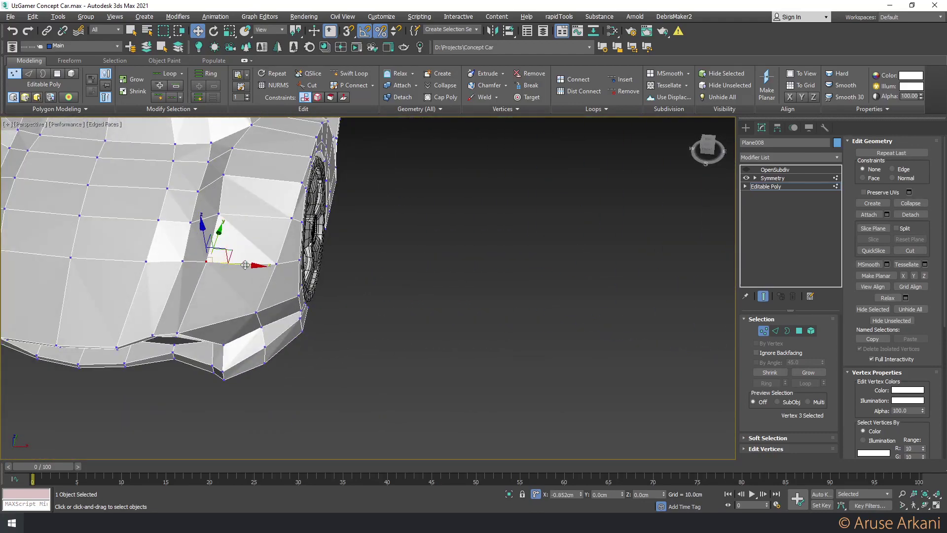
middle_click_drag(245, 265, 271, 249, "alt")
left_click(257, 209, "ctrl")
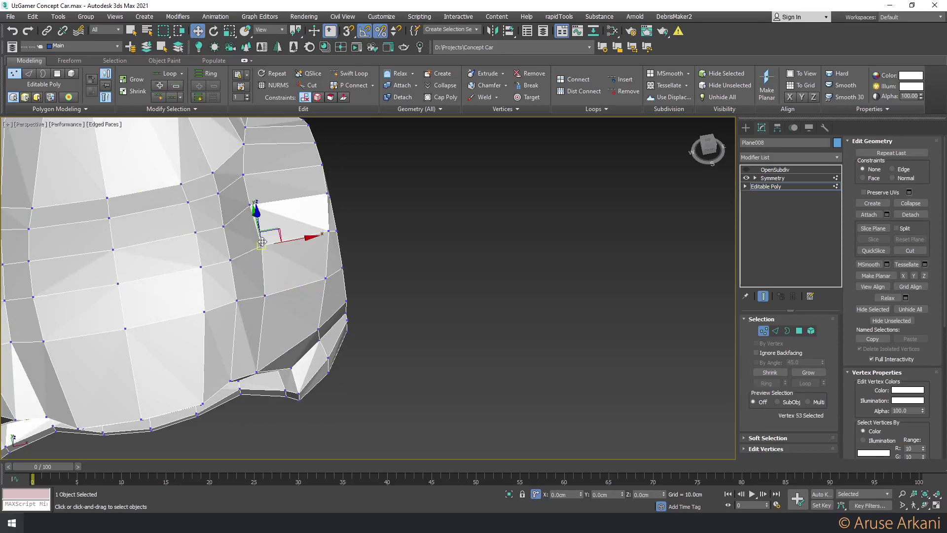
scroll(272, 202, "down", 3)
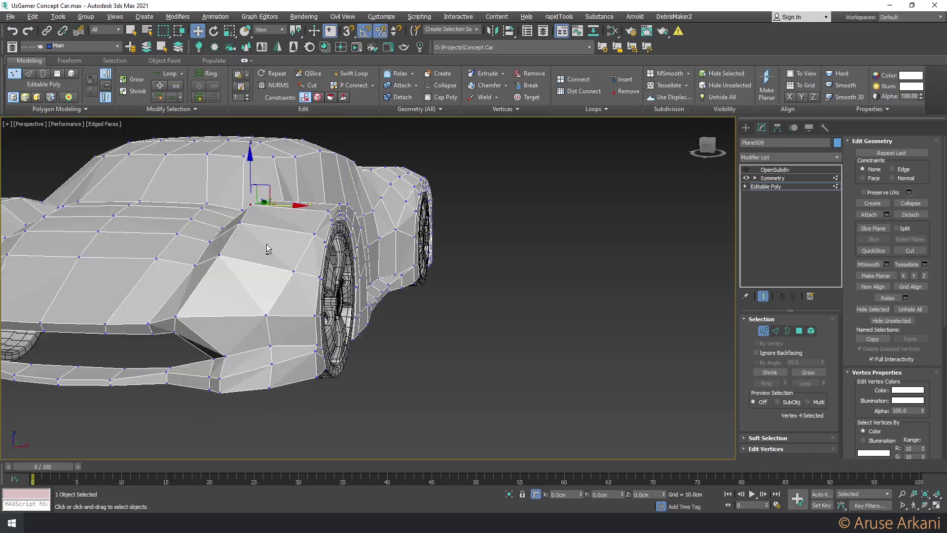
scroll(271, 202, "down", 2)
middle_click_drag(271, 203, 345, 128, "alt")
Insert a new edge loop across the front fender
left_click(349, 72)
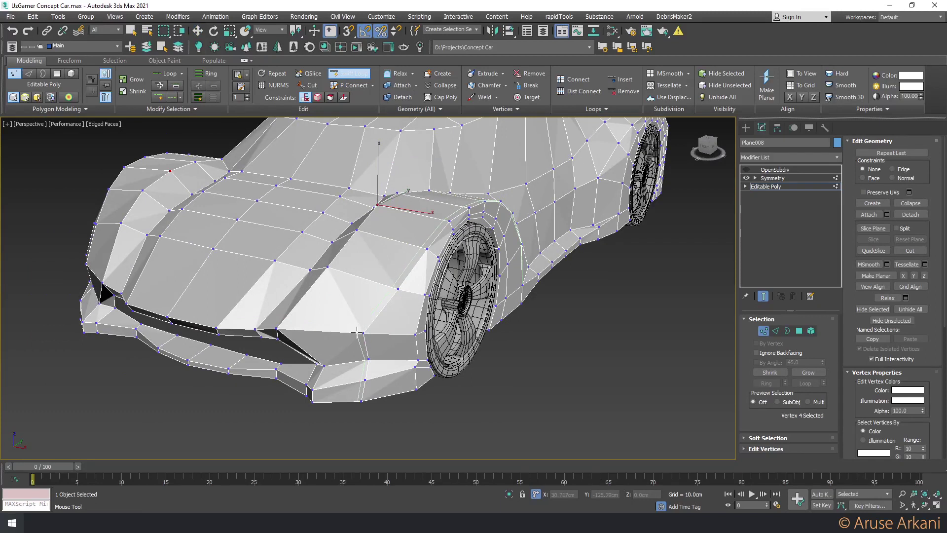
left_click(357, 332)
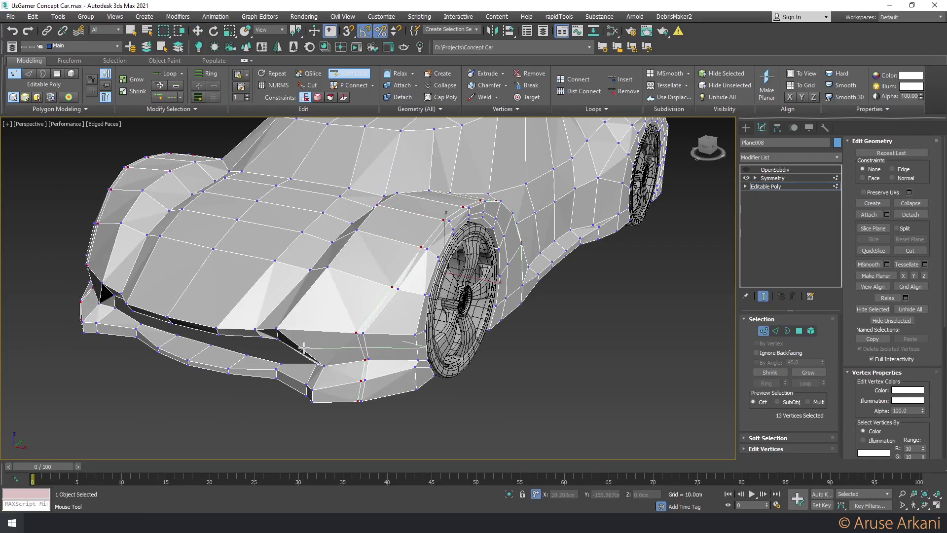
right_click(331, 349)
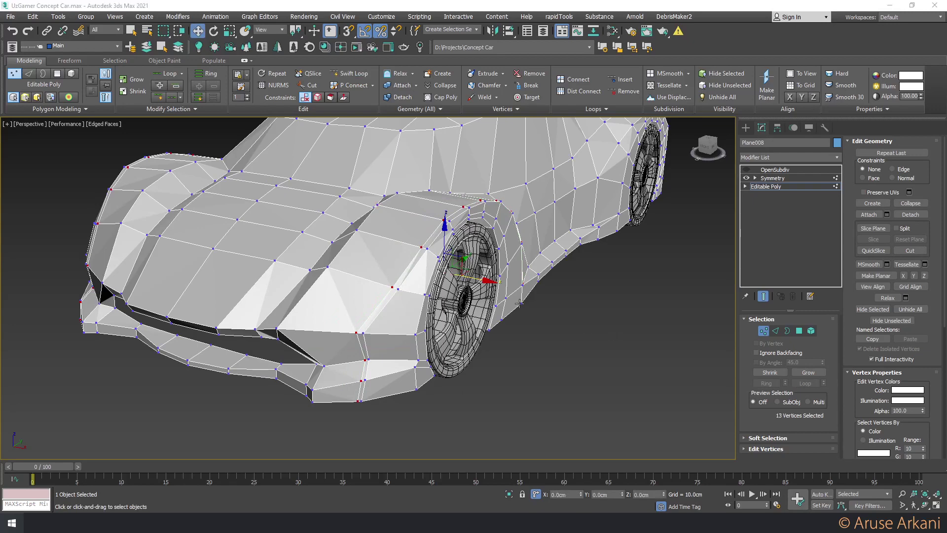
middle_click_drag(612, 331, 523, 323, "alt")
Preview the OpenSubdiv-smoothed car from the front with edged faces hidden
left_click(775, 169)
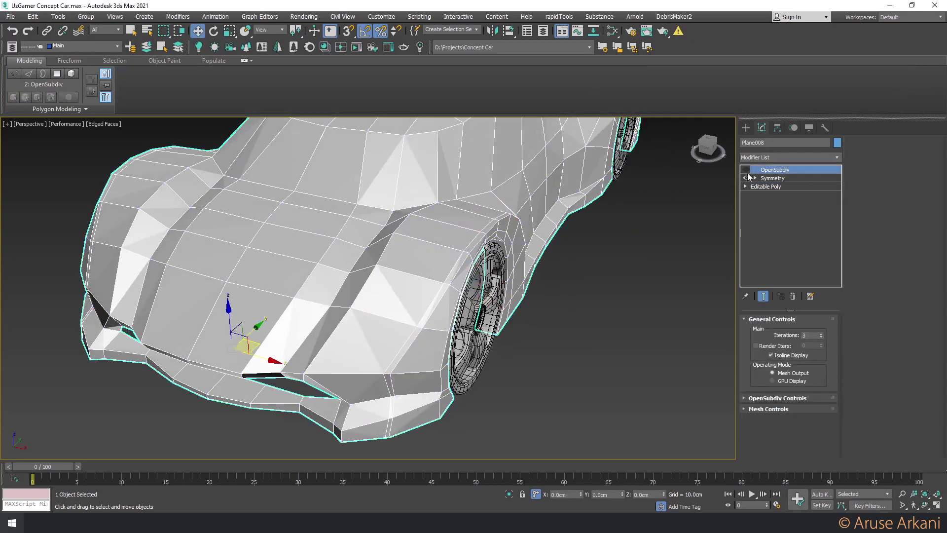
left_click(746, 169)
key("F4")
scroll(559, 273, "down", 5)
mouse_move(559, 273)
middle_mouse_down("alt")
mouse_move(505, 291)
mouse_move(526, 268)
mouse_move(410, 272)
mouse_move(445, 303)
mouse_move(460, 281)
mouse_move(545, 253)
middle_mouse_up("alt")
Return to the faceted Editable Poly mesh with edged faces shown, in Top view
left_click(746, 170)
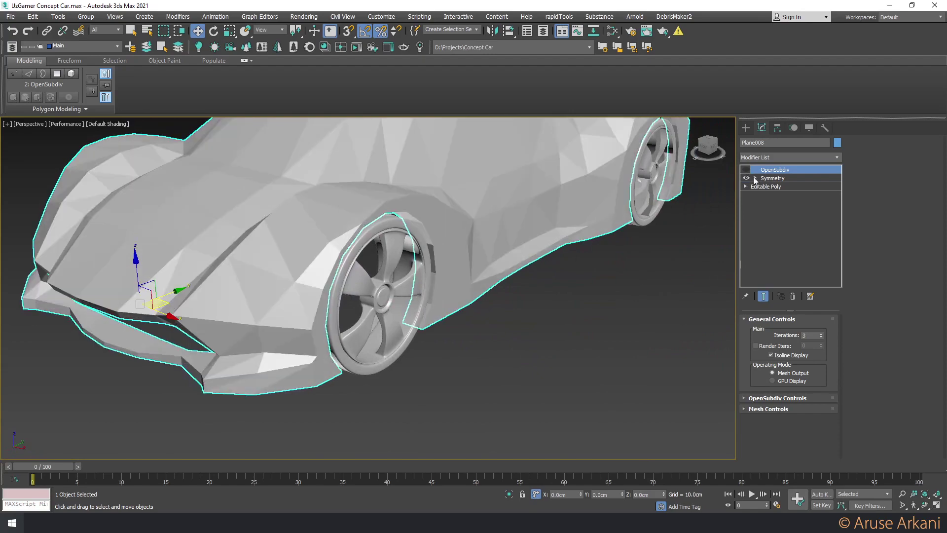
left_click(765, 186)
key("F4")
middle_click_drag(465, 286, 462, 285, "alt")
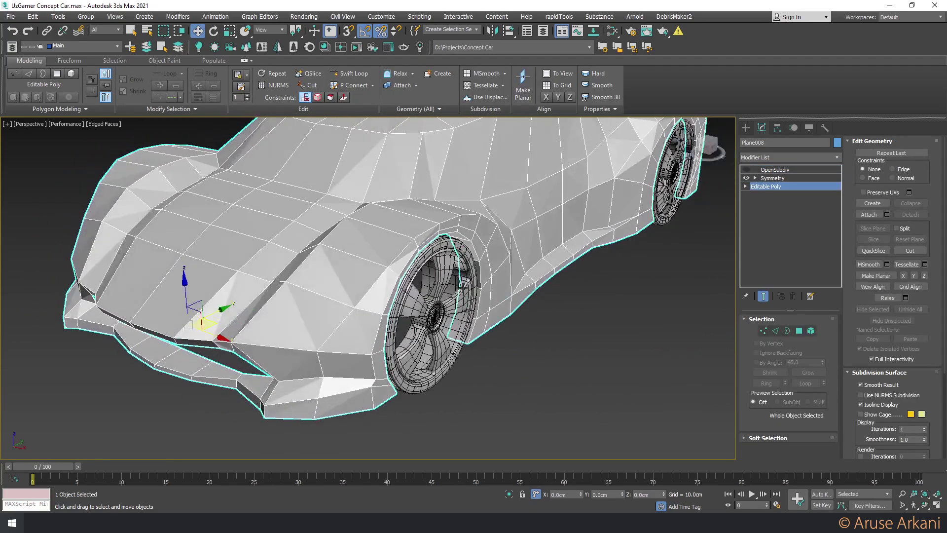
key("2")
key("2")
key("2")
left_click(409, 253)
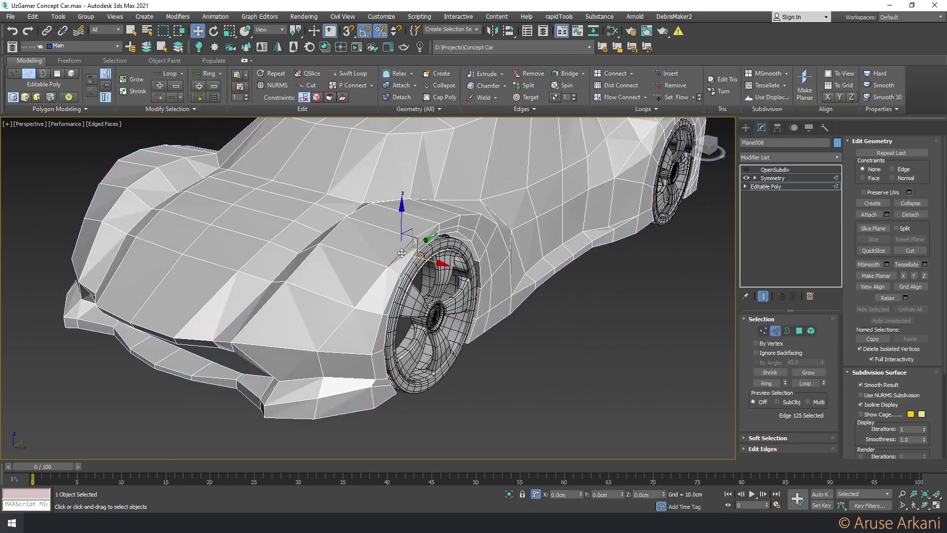
key("t")
key("z")
scroll(438, 263, "down", 2)
In Vertex mode, move the body's right-edge vertices inward along X
key("1")
scroll(525, 271, "down", 2)
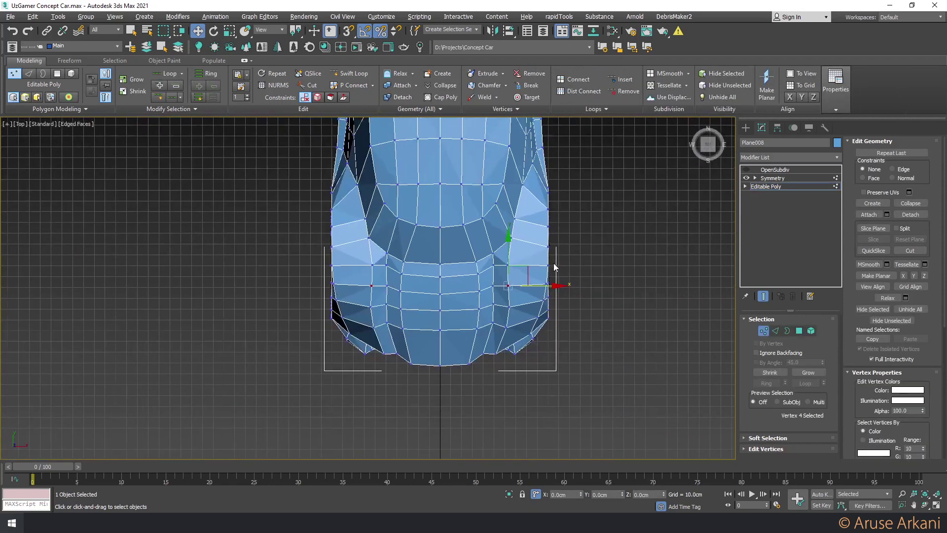
scroll(553, 263, "up", 3)
left_click(543, 267)
left_click_drag(544, 268, 551, 267)
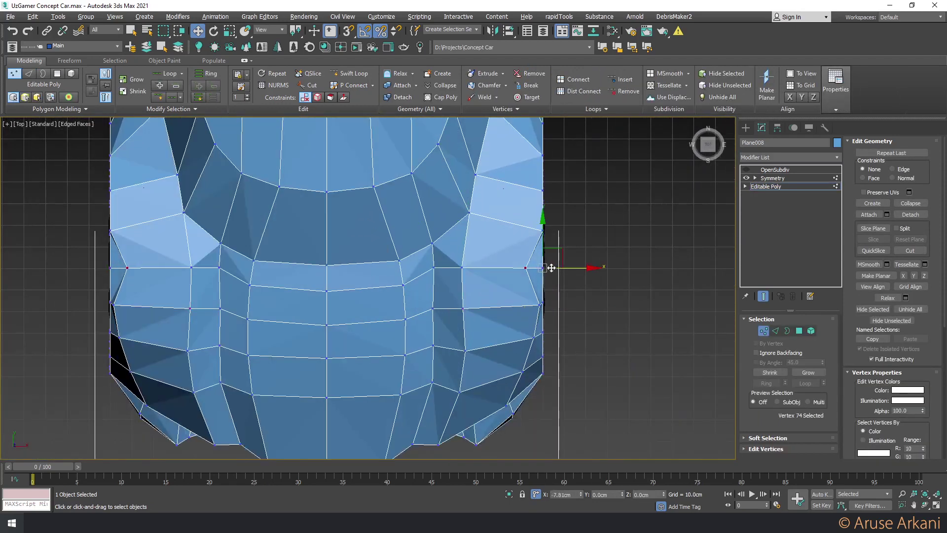
left_click_drag(542, 303, 533, 303)
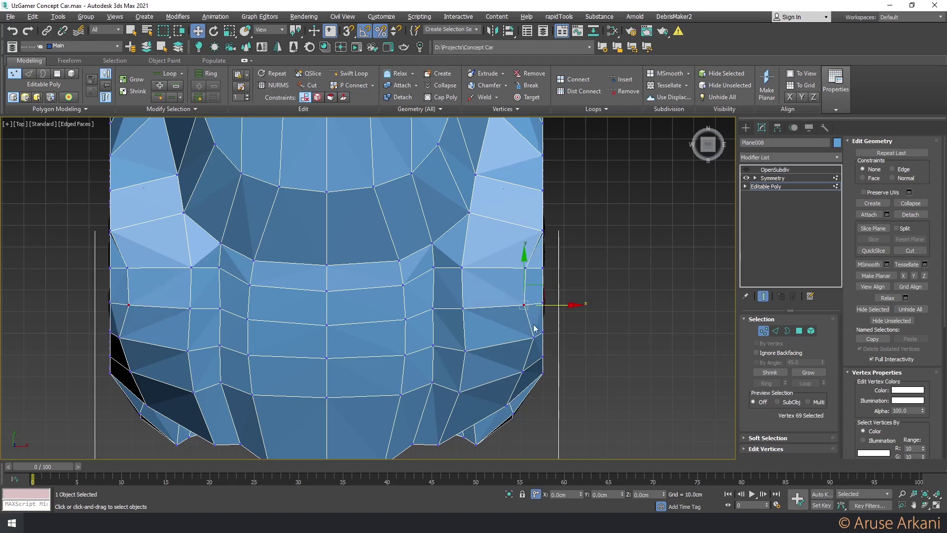
left_click_drag(535, 336, 523, 337)
left_click_drag(538, 373, 516, 372)
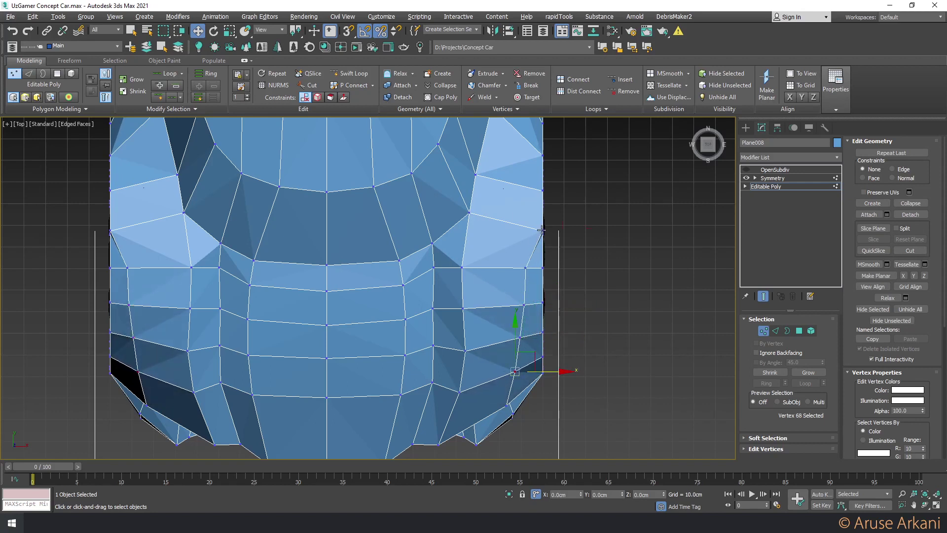
left_click_drag(541, 229, 531, 227)
middle_click_drag(540, 199, 530, 239)
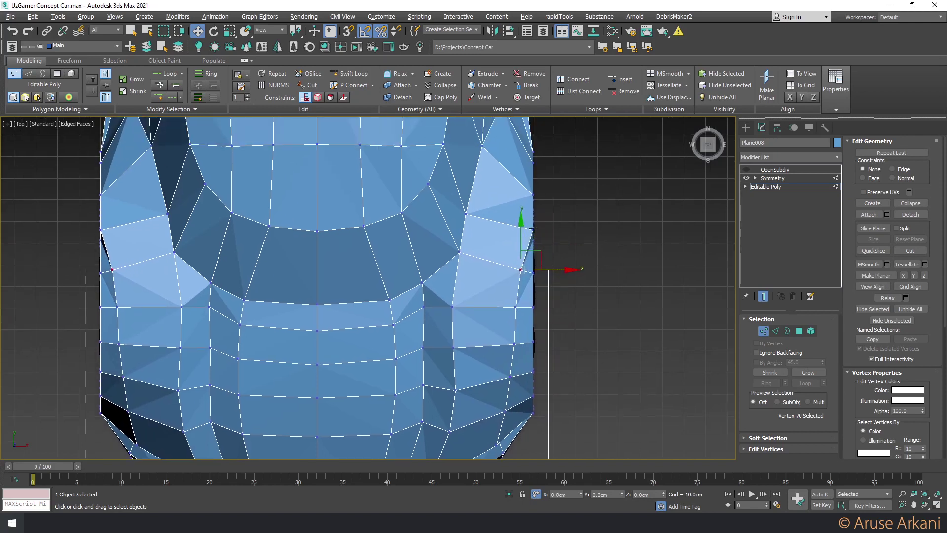
left_click_drag(534, 230, 528, 227)
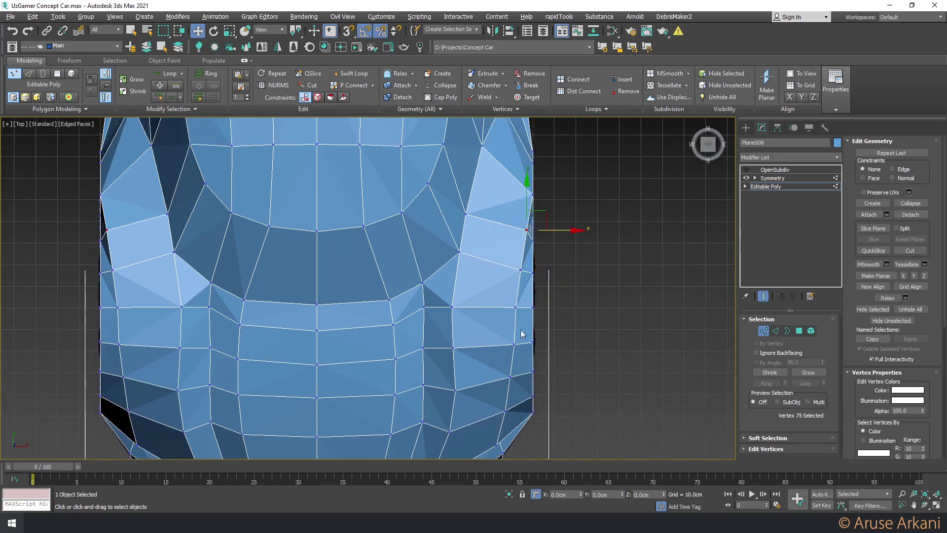
left_click_drag(513, 378, 507, 377)
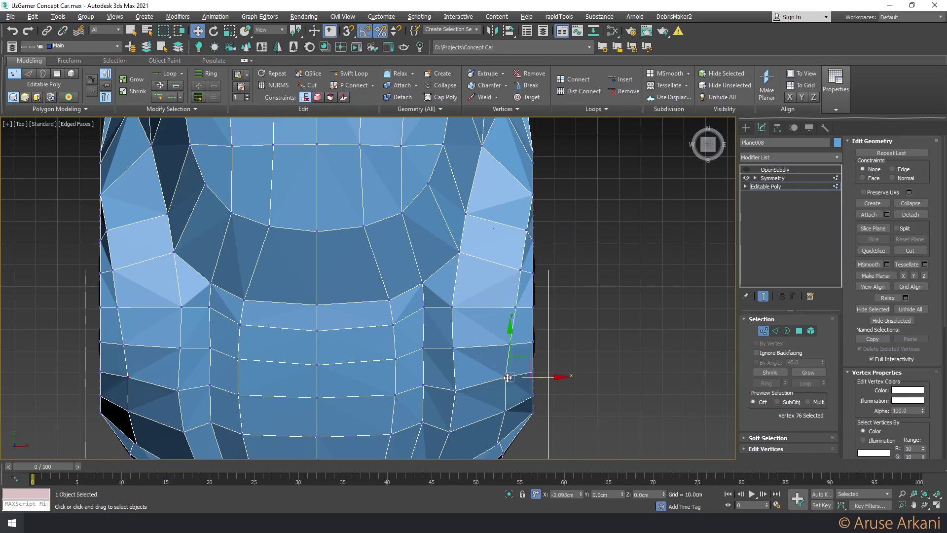
middle_click_drag(506, 377, 520, 329)
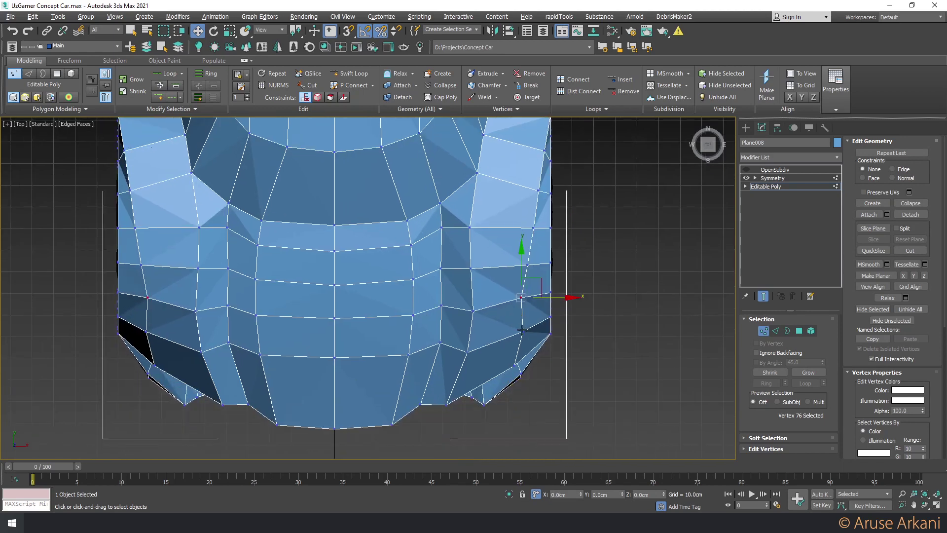
Undo the last three moves, enable the Edge constraint, and slide side vertices inward
key("ctrl+z")
key("ctrl+z")
key("ctrl+z")
key("ctrl+z")
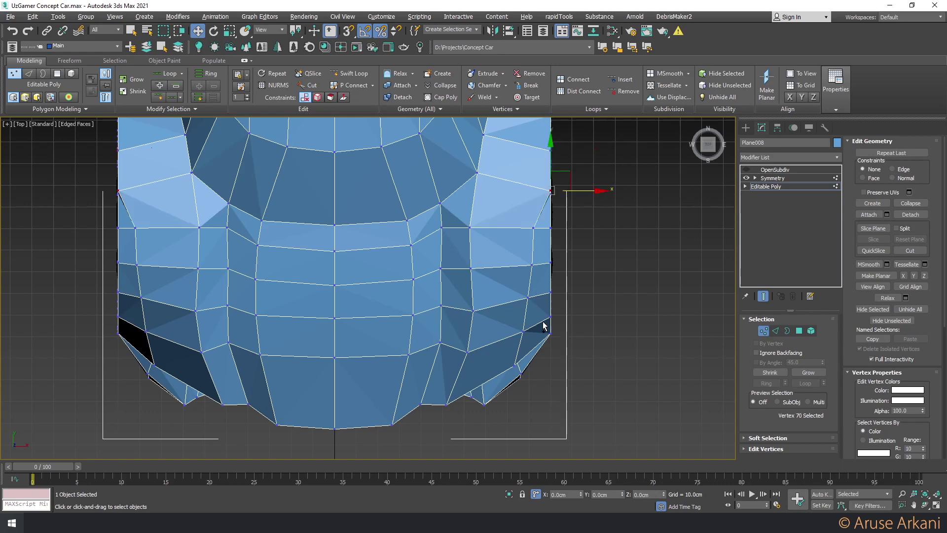
key("ctrl+z")
key("ctrl+z")
key("ctrl+z")
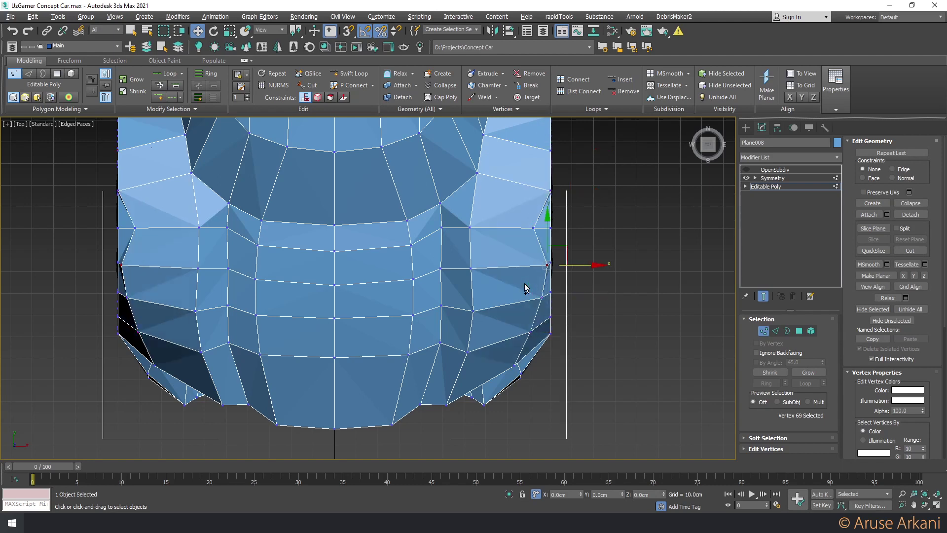
key("ctrl+z")
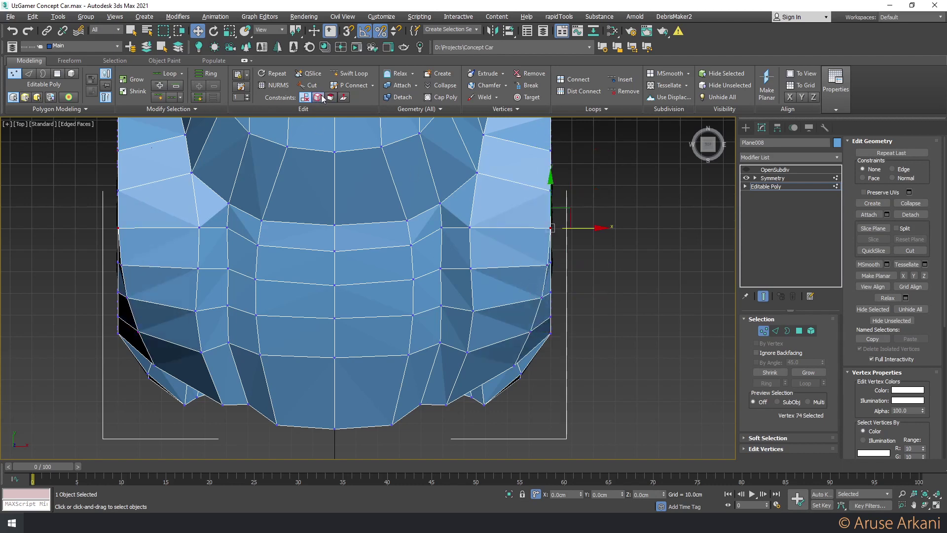
left_click(317, 97)
left_click_drag(581, 228, 567, 227)
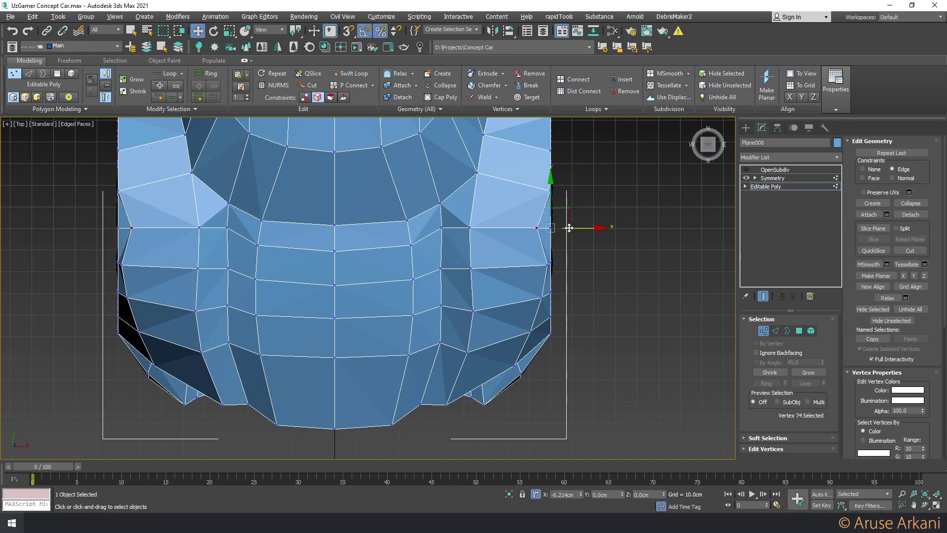
left_click(545, 264)
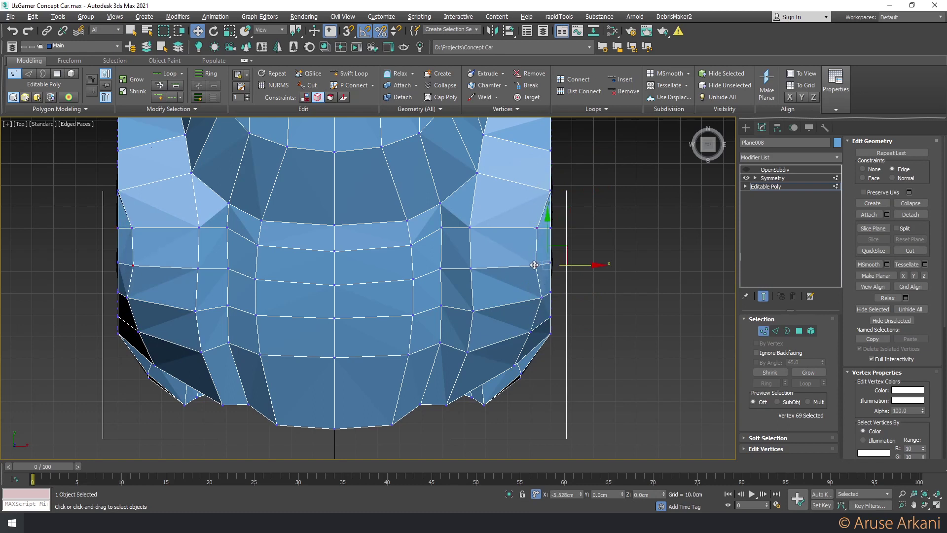
left_click(550, 190)
left_click_drag(550, 189, 543, 189)
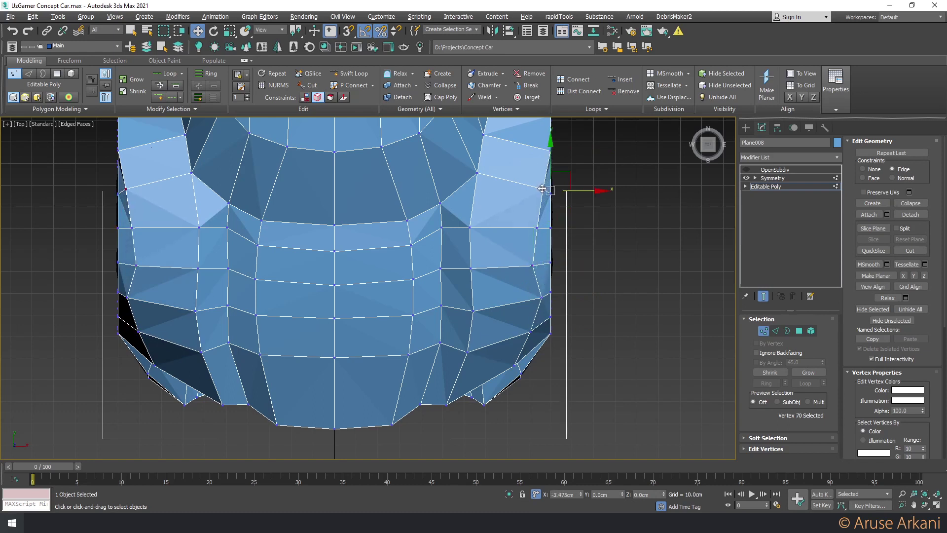
Slide the upper right-edge vertices inward along their edges
middle_click_drag(543, 189, 552, 248)
left_click(557, 211)
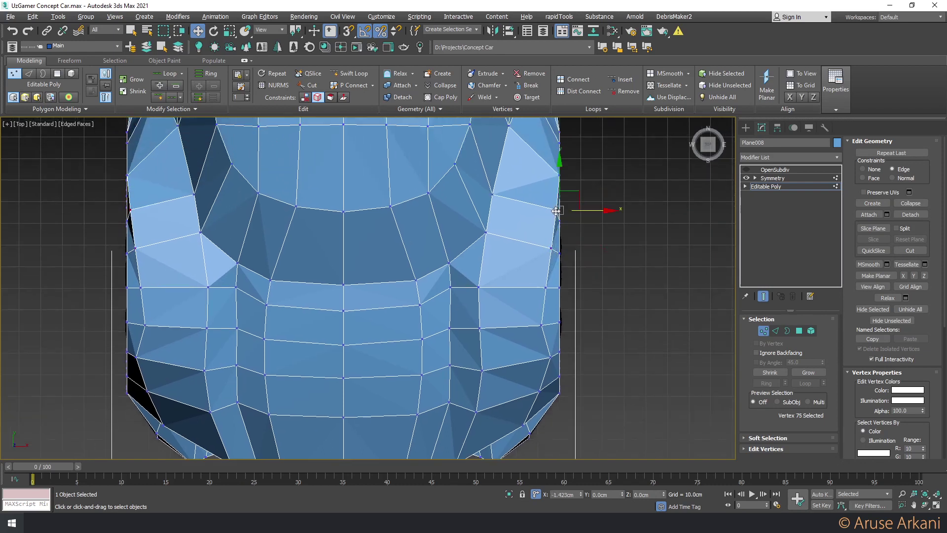
left_click_drag(557, 211, 555, 210)
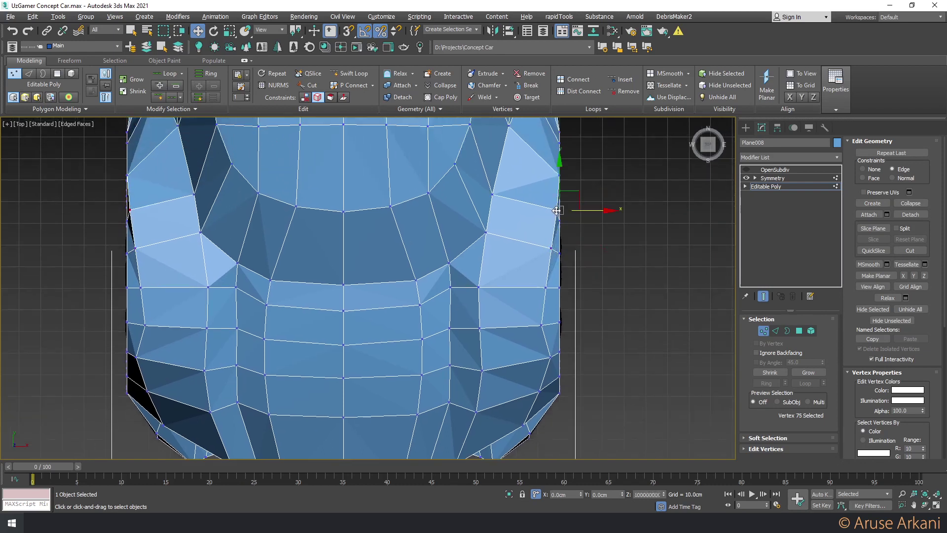
left_click(557, 174)
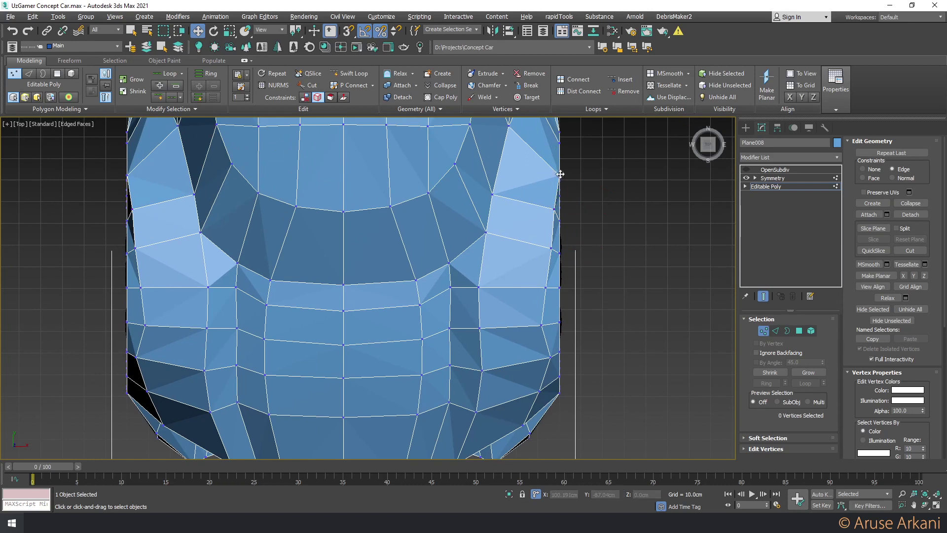
left_click_drag(558, 173, 554, 172)
middle_click_drag(580, 138, 582, 199)
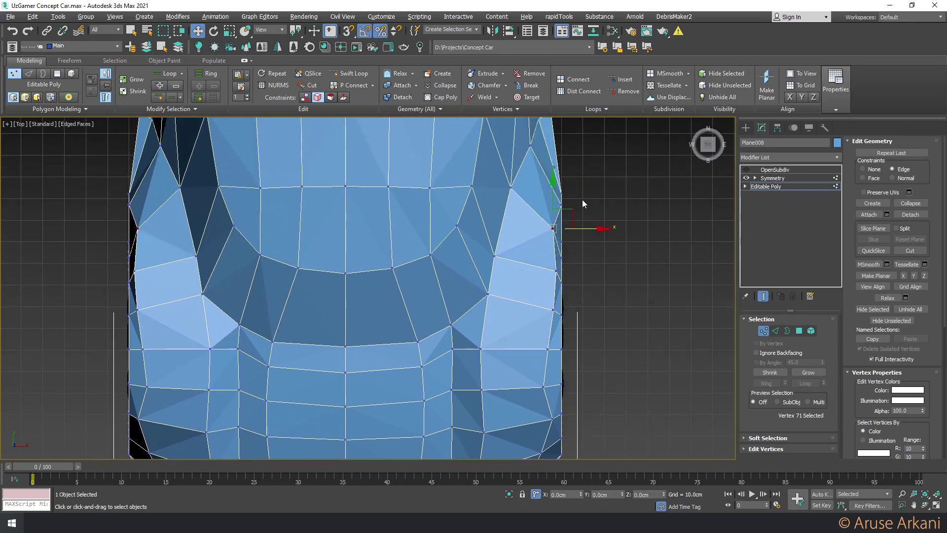
left_click(561, 202)
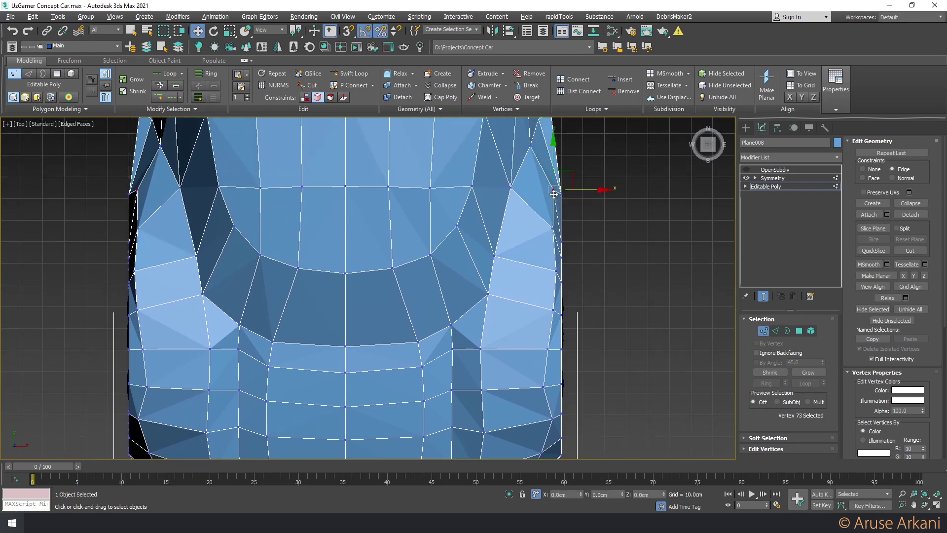
Slide the lower right-edge vertices inward along their edges
left_click(575, 199)
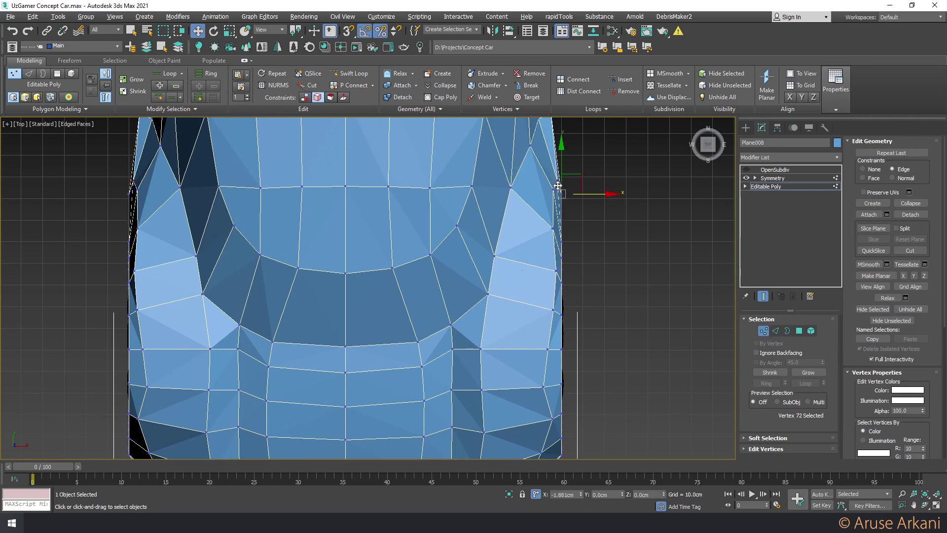
left_click(558, 186)
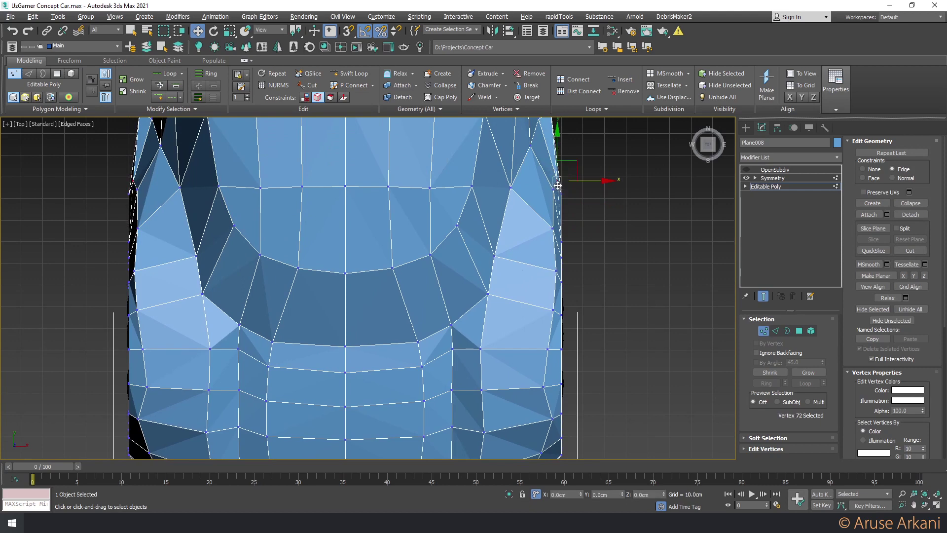
left_click(555, 270, "ctrl")
middle_click_drag(546, 349, 545, 266)
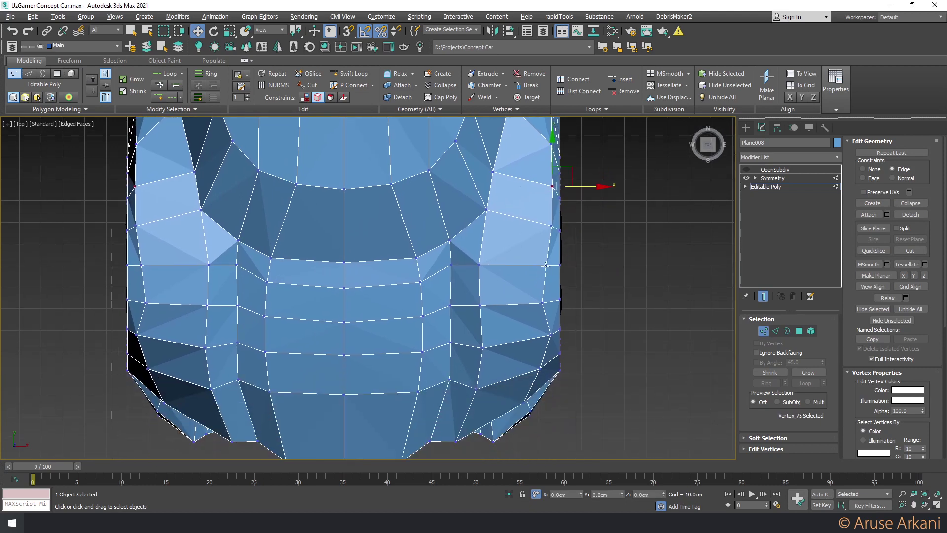
left_click_drag(547, 331, 533, 333)
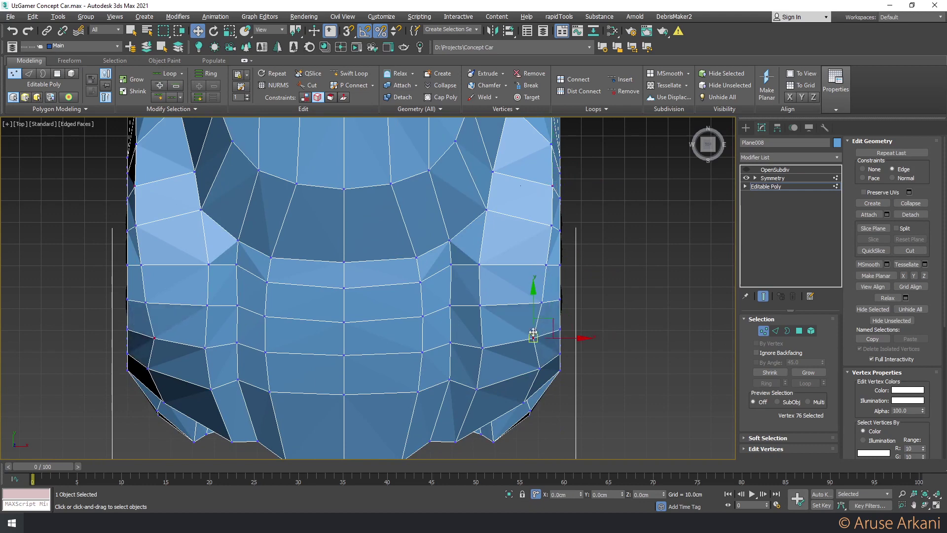
left_click(545, 262)
middle_click_drag(543, 338, 539, 300)
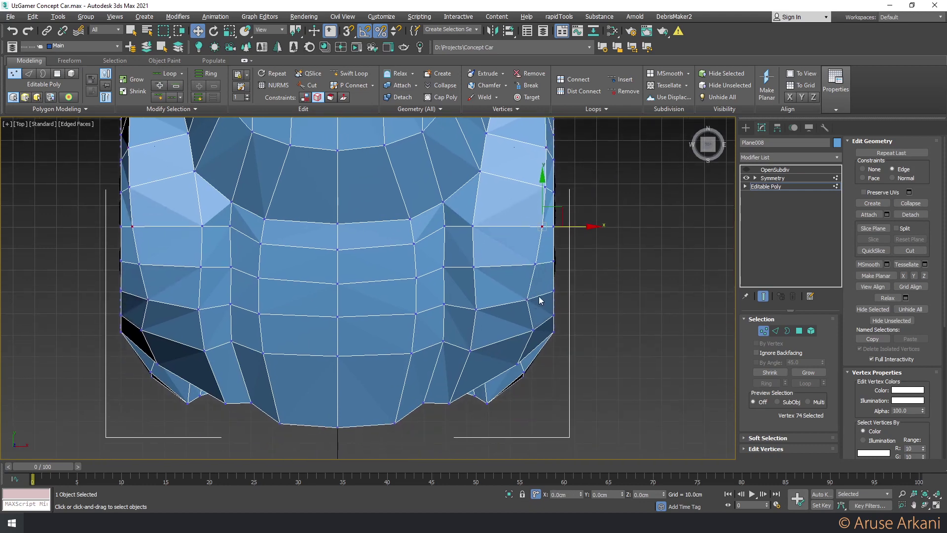
left_click_drag(532, 329, 519, 336)
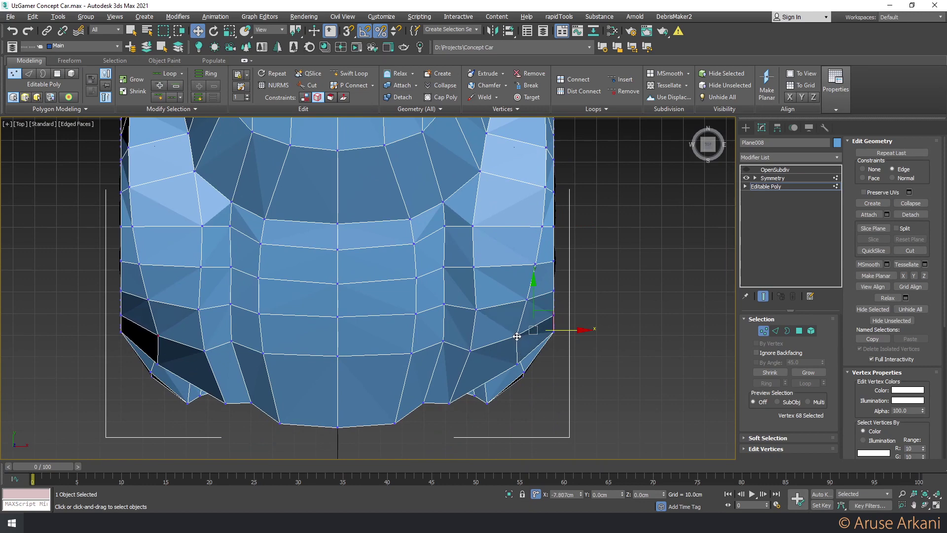
Pull two nose-corner vertices outward in the Top view, then orbit Perspective toward the front wheel
left_click_drag(514, 336, 500, 373)
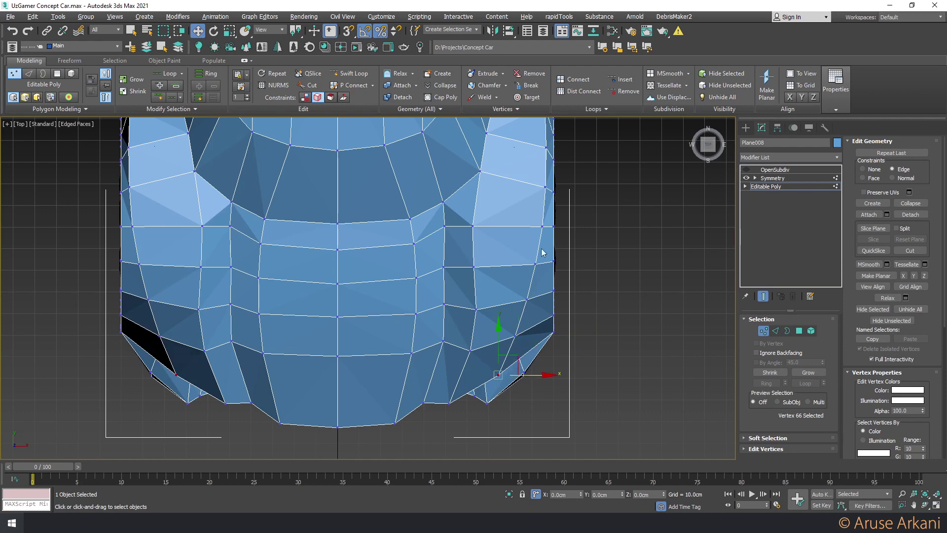
scroll(524, 299, "down", 2)
left_click_drag(528, 274, 529, 245)
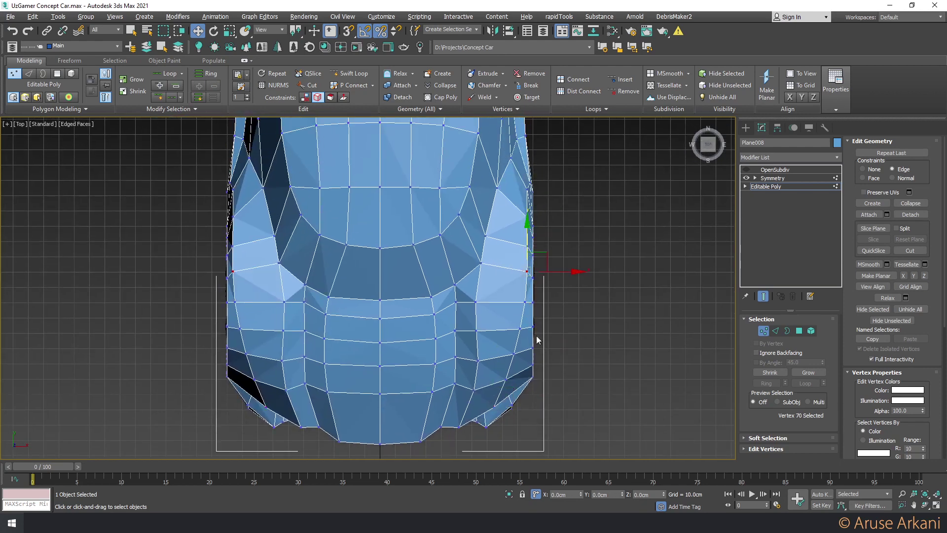
key("alt+w")
key("alt+w")
mouse_move(558, 360)
middle_mouse_down("alt")
mouse_move(587, 366)
mouse_move(523, 375)
mouse_move(552, 356)
mouse_move(562, 370)
middle_mouse_up("alt")
scroll(562, 370, "up", 3)
With the Edge constraint off, raise the vertex above the front wheel arch slightly in the side view
scroll(365, 372, "up", 1)
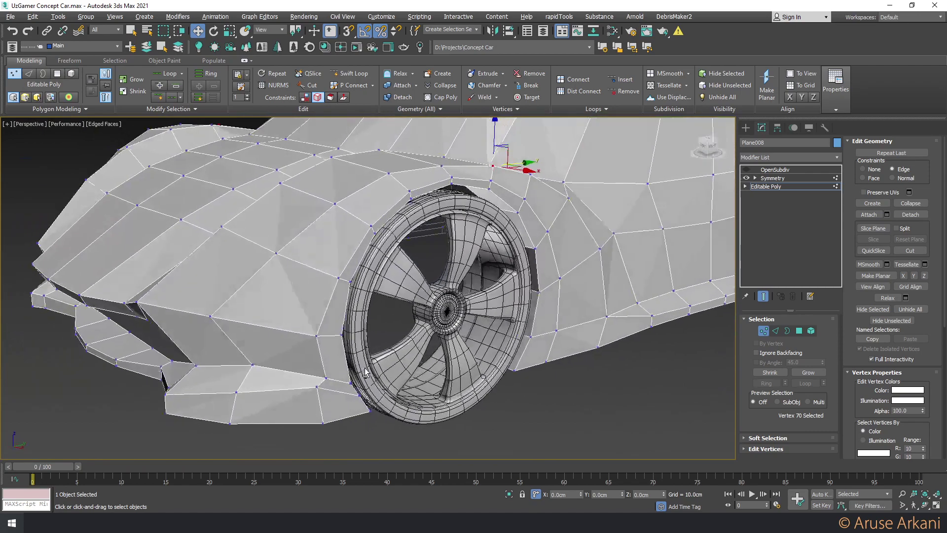
mouse_move(365, 373)
middle_mouse_down("alt")
mouse_move(338, 393)
mouse_move(256, 371)
mouse_move(197, 371)
middle_mouse_up("alt")
left_click(409, 212, "ctrl")
key("alt+w")
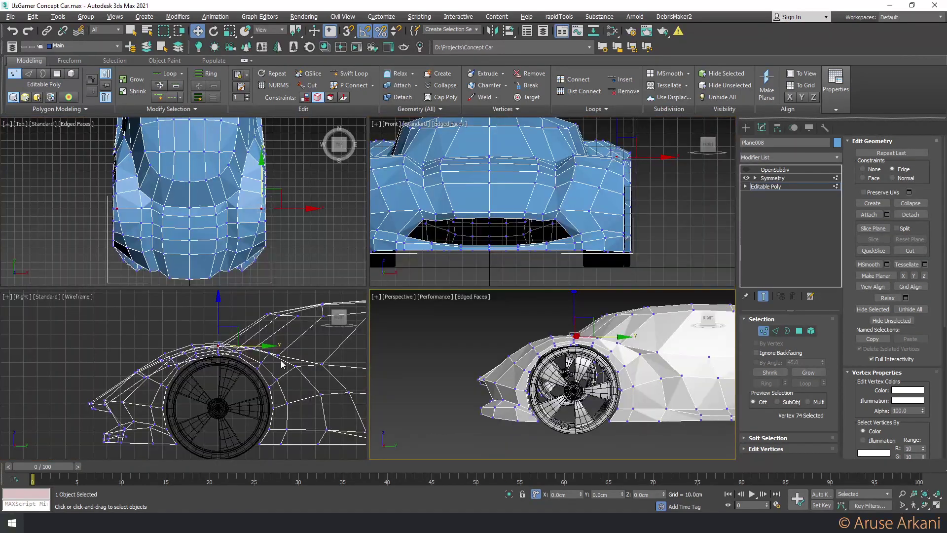
key("alt+w")
scroll(394, 291, "up", 3)
scroll(395, 291, "up", 2)
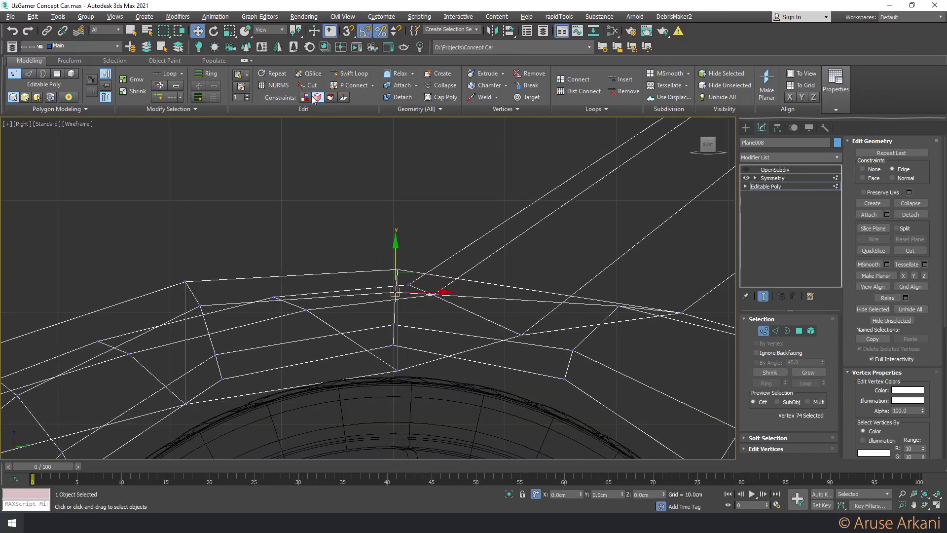
left_click(313, 96)
left_click_drag(396, 257, 396, 252)
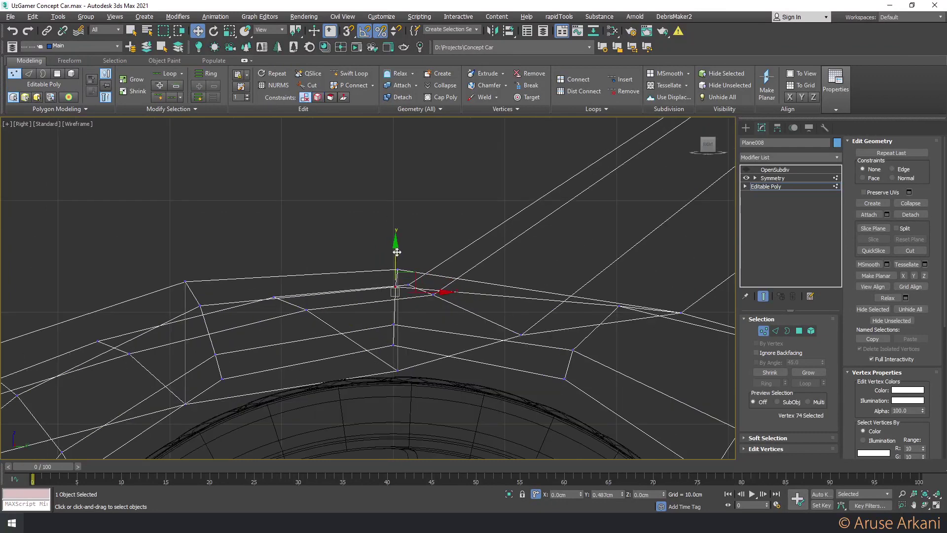
With Edge constraint on, slide the wheel-arch vertices and the two beside the arch along their edges
key("p")
mouse_move(396, 252)
middle_mouse_down("alt")
mouse_move(538, 409)
mouse_move(432, 314)
middle_mouse_up("alt")
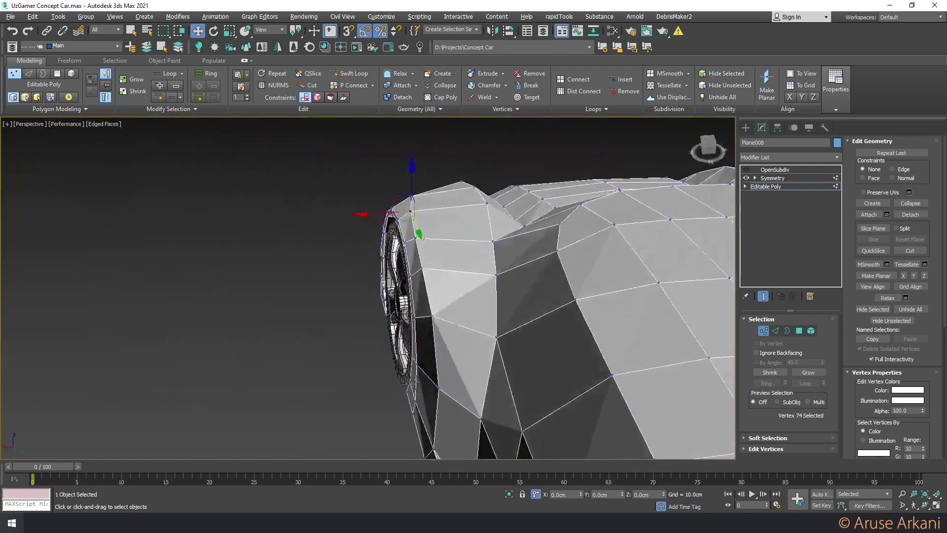
left_click(319, 97)
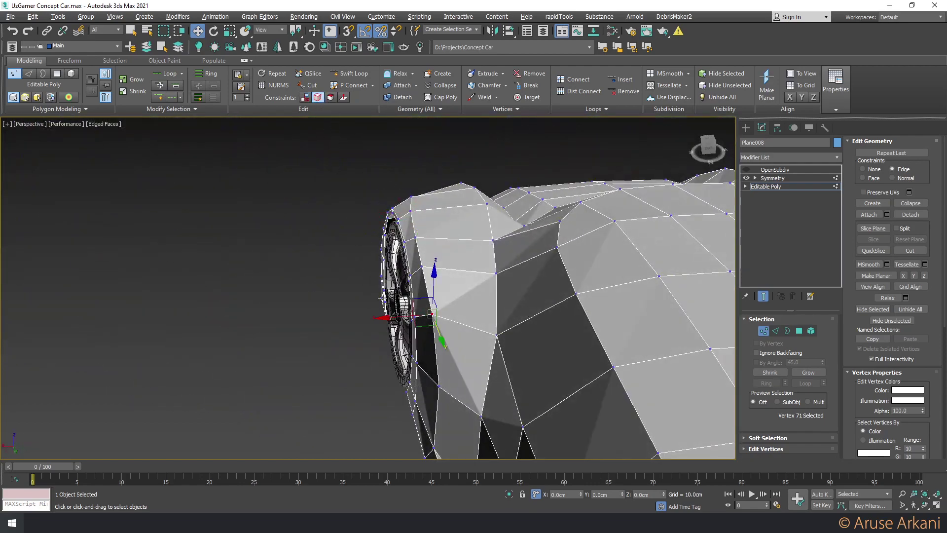
left_click_drag(396, 320, 439, 369)
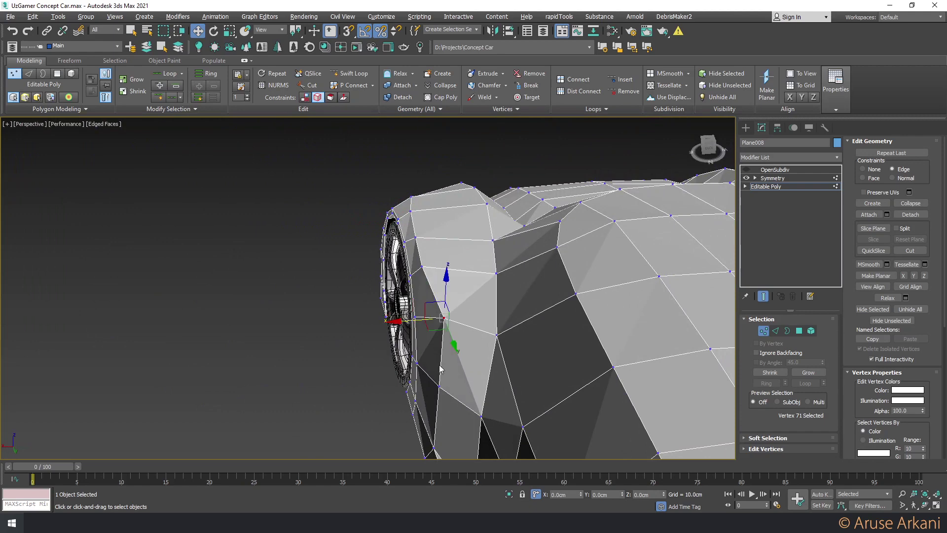
left_click(436, 387, "ctrl")
middle_click_drag(434, 389, 417, 338, "alt")
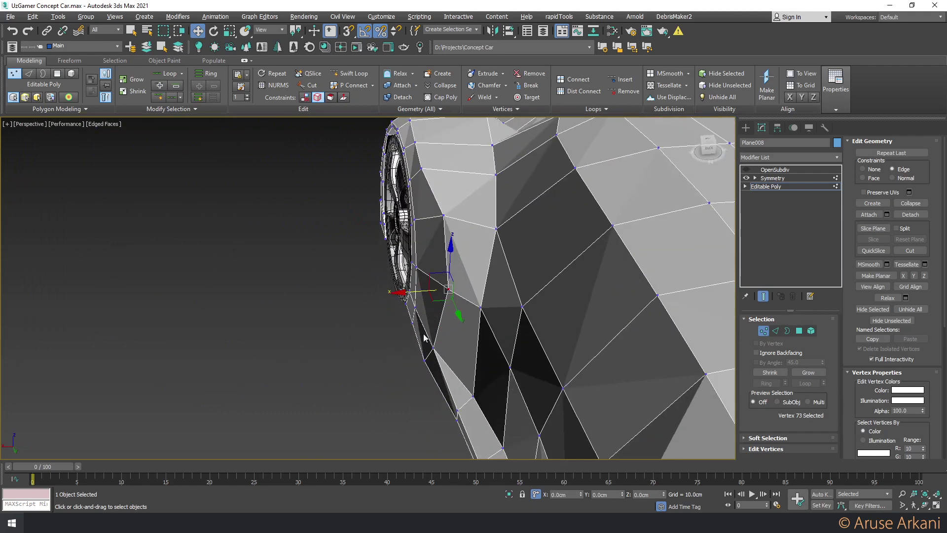
left_click(432, 341)
left_click_drag(427, 348, 447, 380)
Snap a lower fender vertex onto its neighbouring vertex
scroll(446, 381, "down", 5)
middle_click_drag(446, 380, 522, 338, "alt")
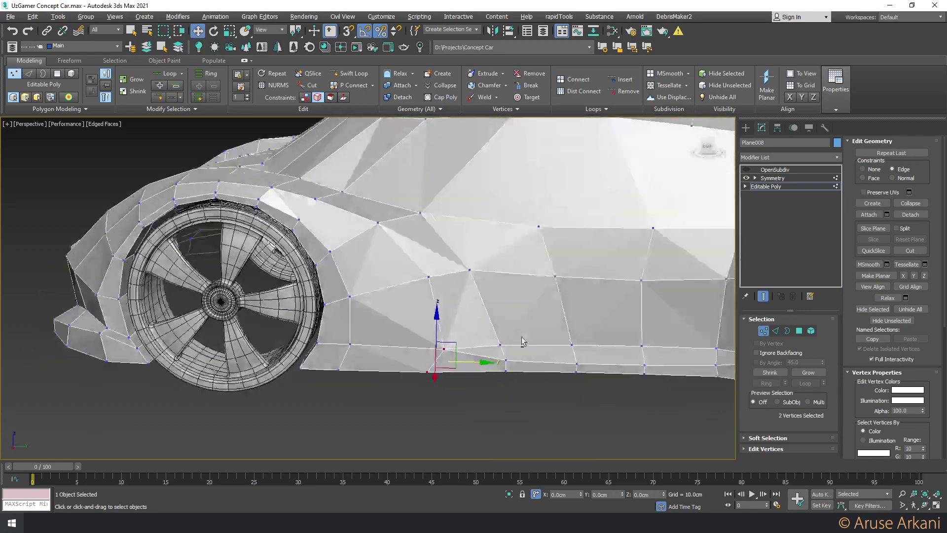
scroll(474, 360, "up", 5)
left_click(428, 366)
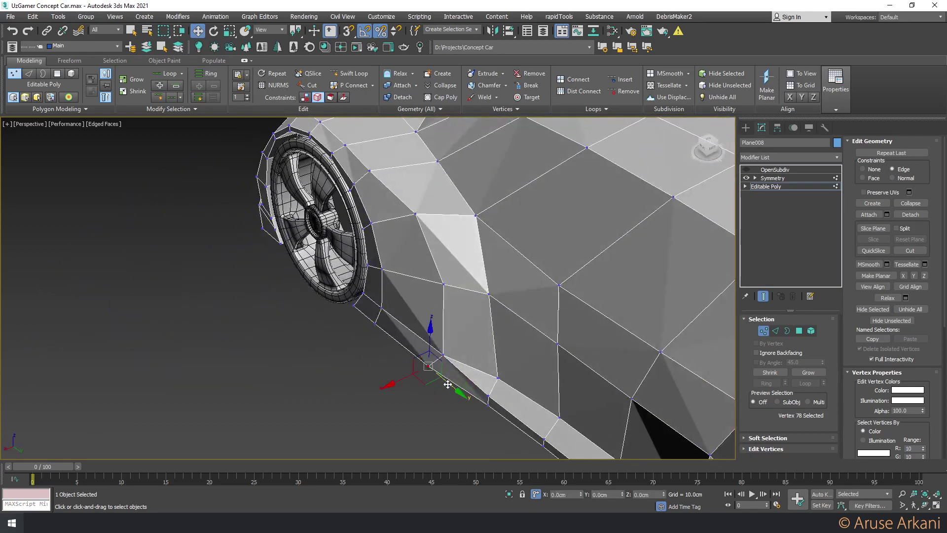
left_click_drag(447, 384, 446, 369)
Pull the fender vertex above the crease left and down to reshape the shoulder line
mouse_move(446, 369)
middle_mouse_down("alt")
mouse_move(495, 354)
mouse_move(439, 357)
middle_mouse_up("alt")
middle_click_drag(439, 286, 431, 286, "alt")
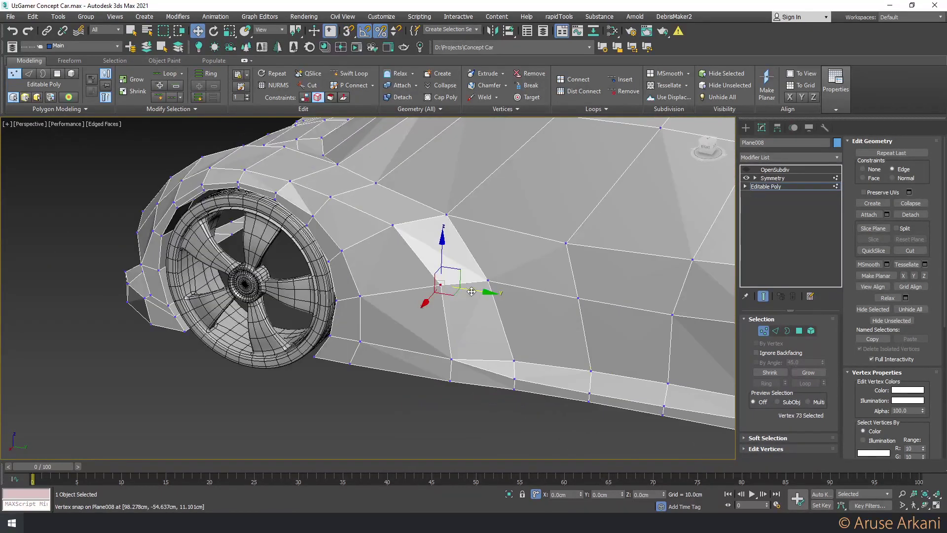
left_click(431, 286)
left_click(390, 224)
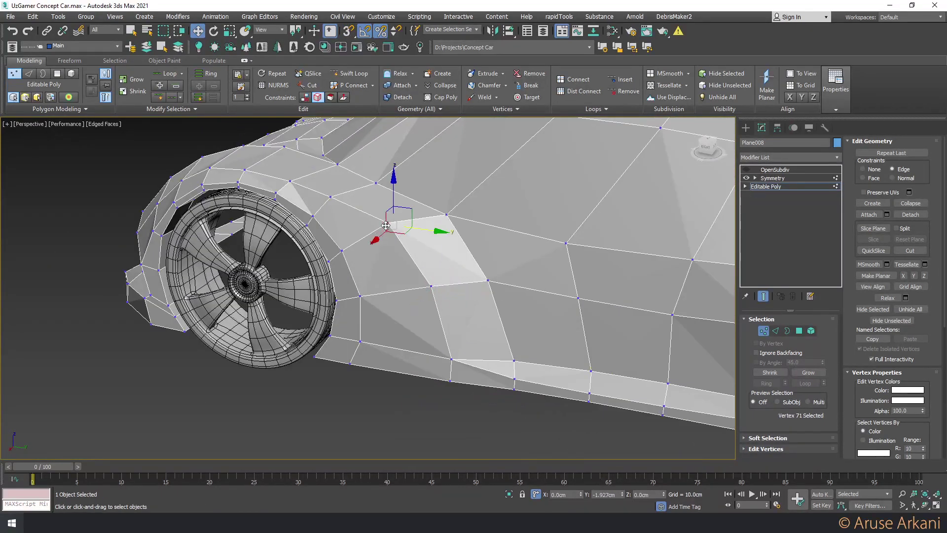
left_click(446, 215)
mouse_move(464, 199)
left_mouse_down()
mouse_move(461, 209)
mouse_move(454, 204)
left_mouse_up()
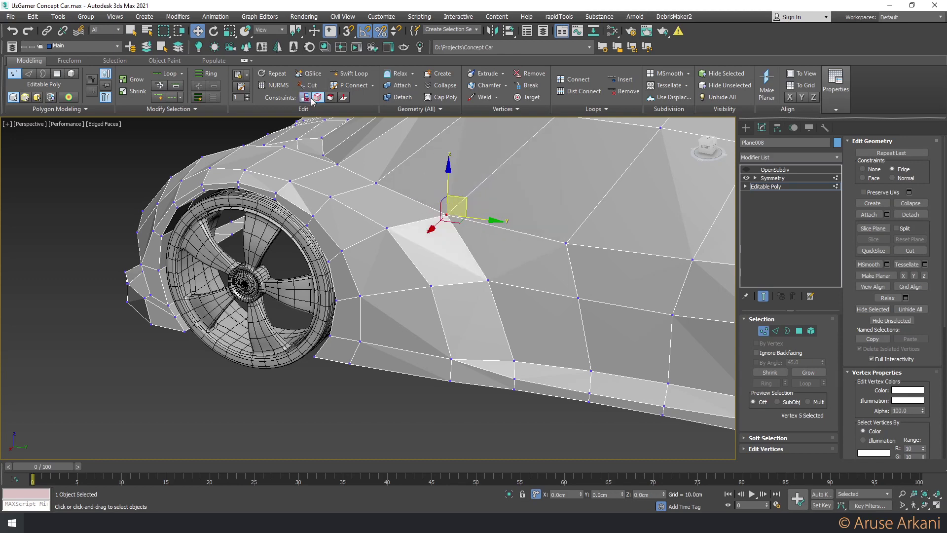
mouse_move(468, 200)
middle_mouse_down("alt")
mouse_move(498, 237)
mouse_move(472, 204)
middle_mouse_up("alt")
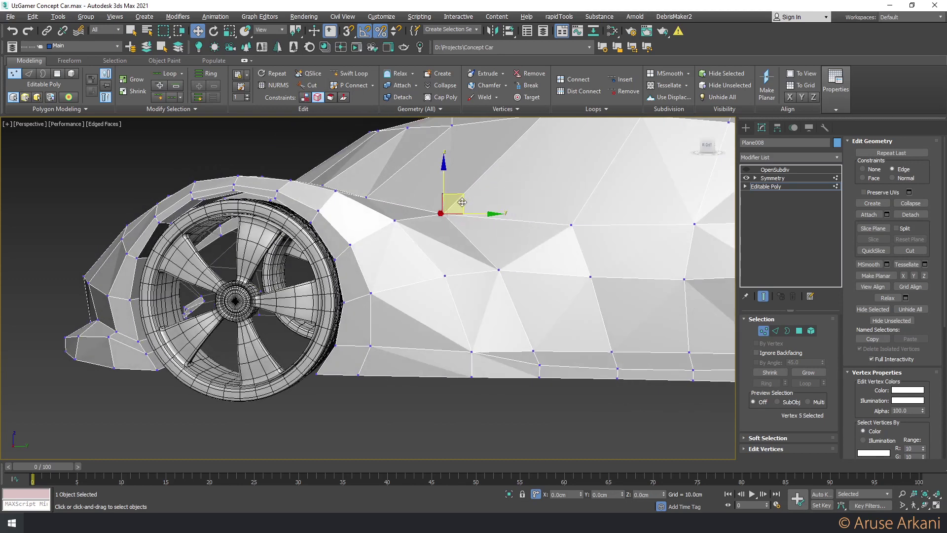
key("alt+w")
key("alt+w")
Raise the door-side vertices along the side line back to the rear haunch in the side view
key("z")
scroll(351, 324, "down", 5)
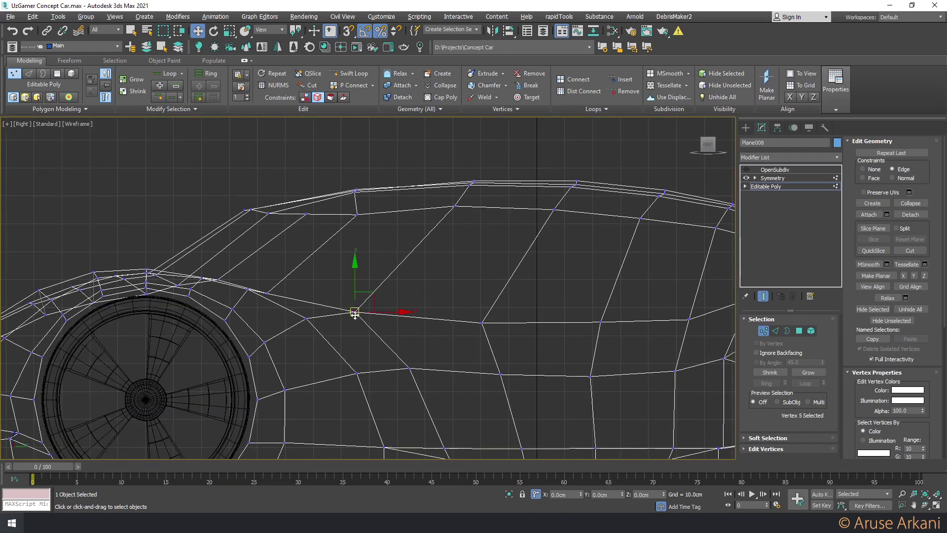
left_click_drag(371, 293, 373, 296)
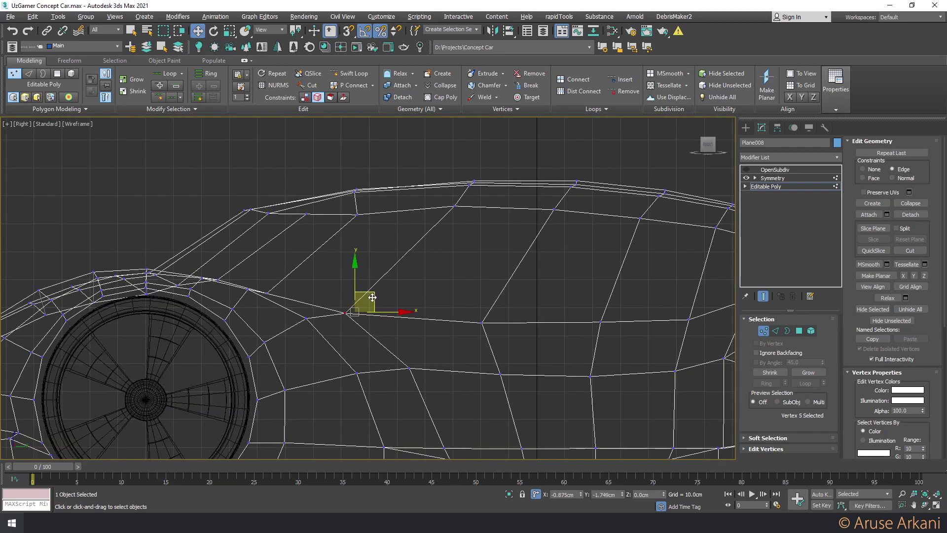
left_click_drag(399, 359, 417, 376)
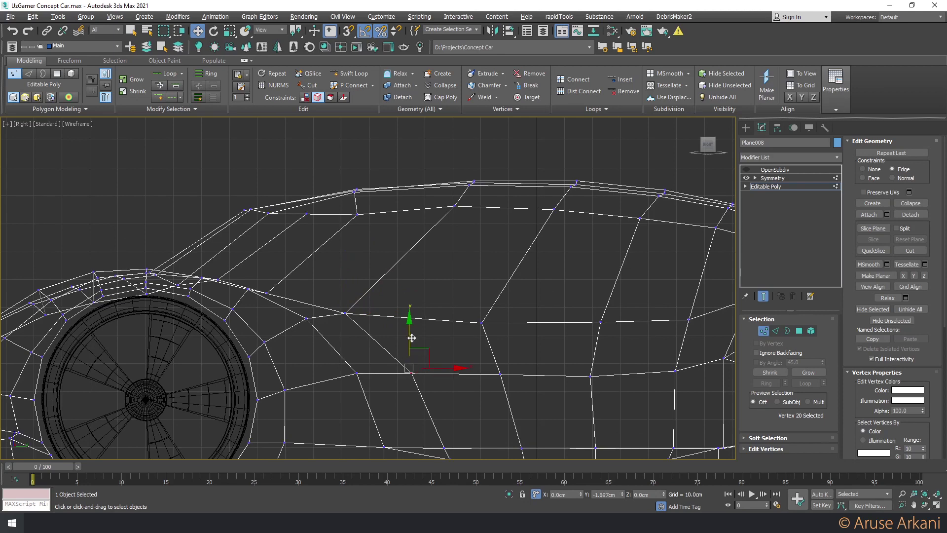
scroll(421, 294, "down", 2)
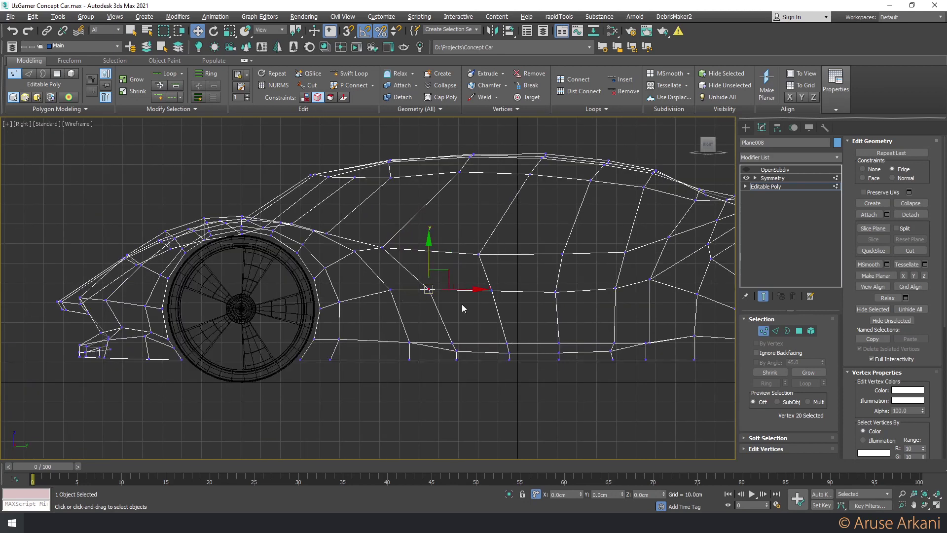
middle_click_drag(462, 308, 440, 308)
left_click_drag(408, 261, 416, 250)
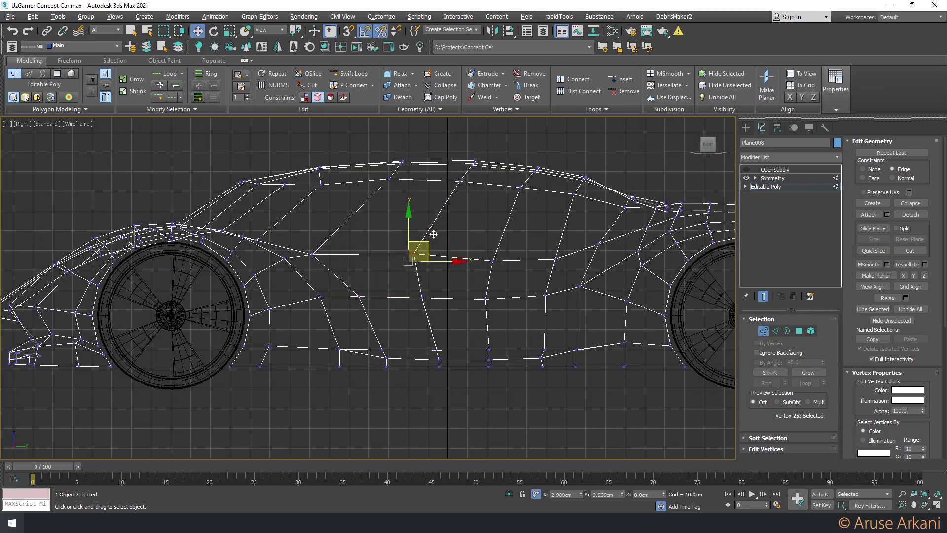
left_click_drag(490, 260, 497, 247)
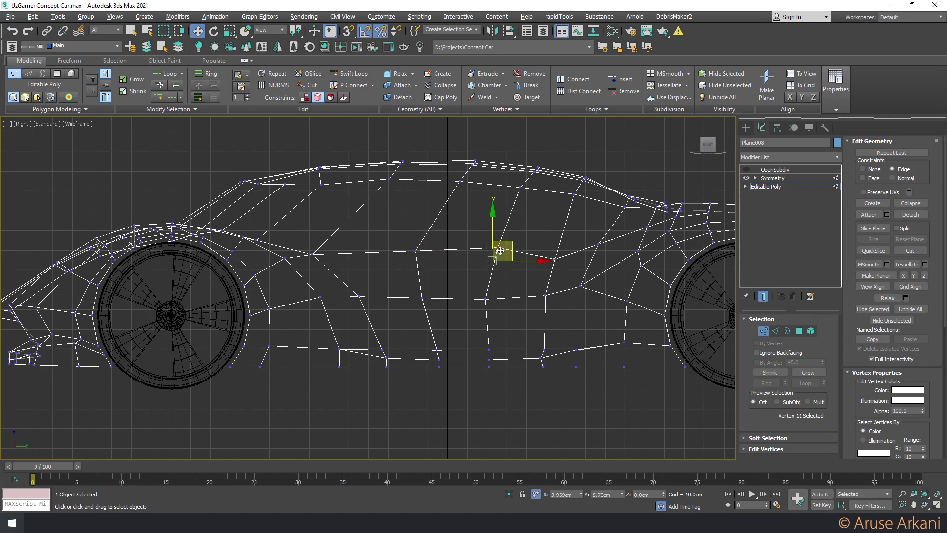
left_click_drag(554, 259, 560, 240)
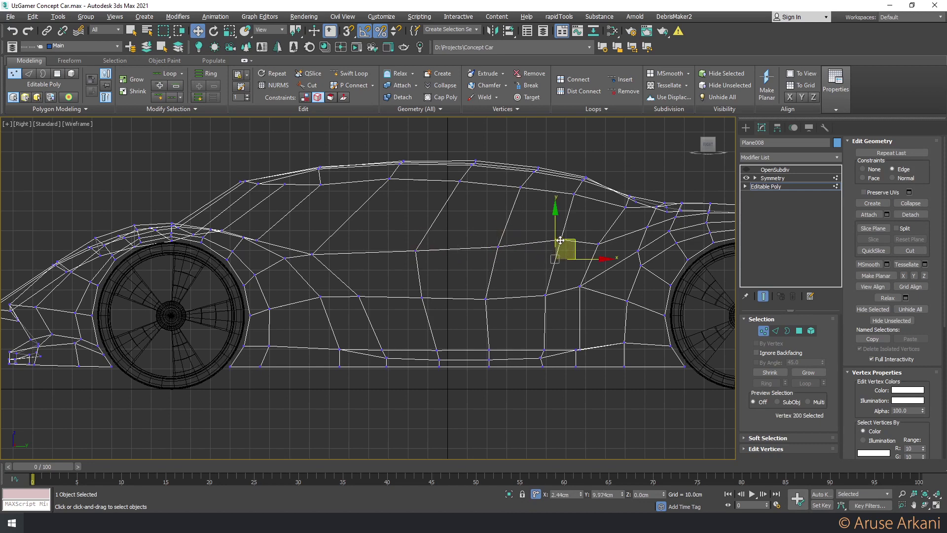
left_click(598, 243)
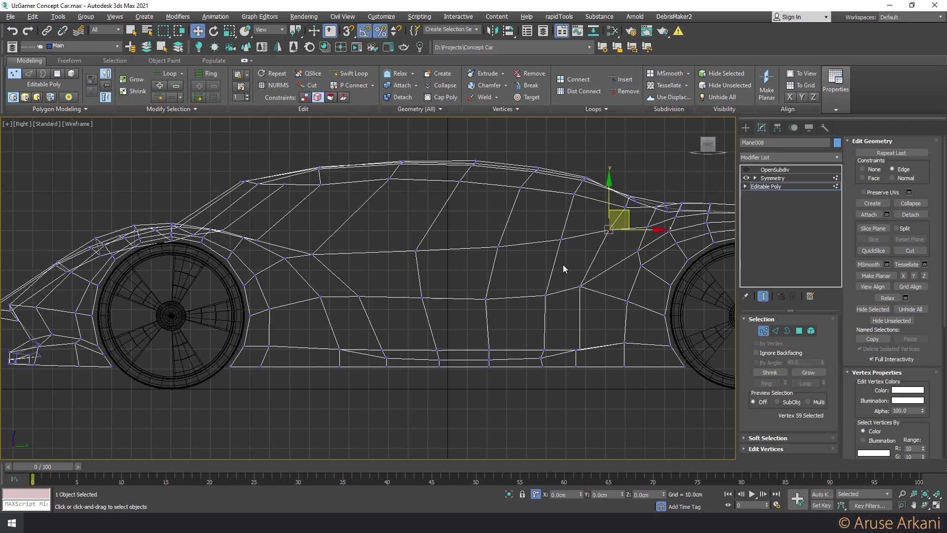
left_click(649, 228)
left_click_drag(648, 228, 650, 222)
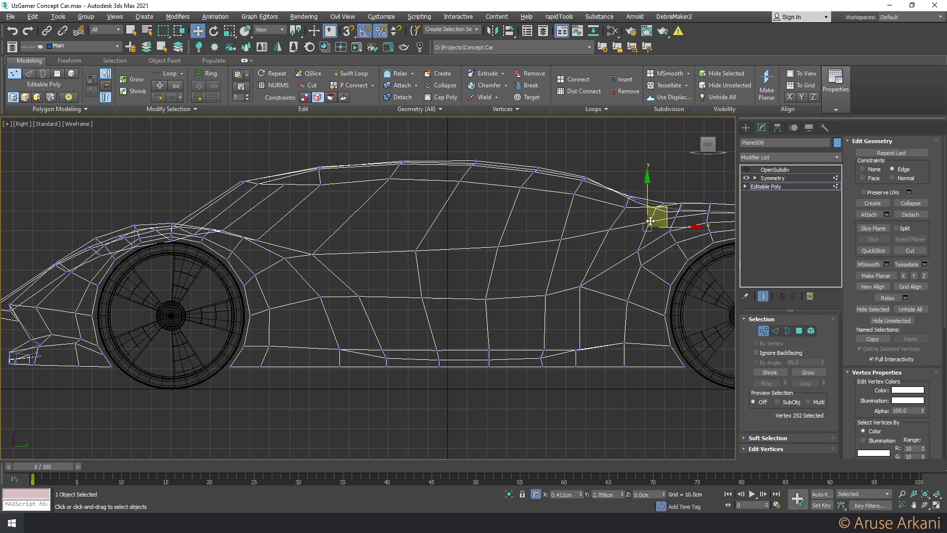
Snap the two stacked lower-side vertices onto rearward vertices using vertex snapping
scroll(501, 248, "up", 2)
mouse_move(679, 232)
middle_mouse_down()
mouse_move(501, 247)
mouse_move(543, 244)
middle_mouse_up()
scroll(501, 257, "down", 2)
middle_click_drag(317, 287, 391, 281)
left_click(395, 279)
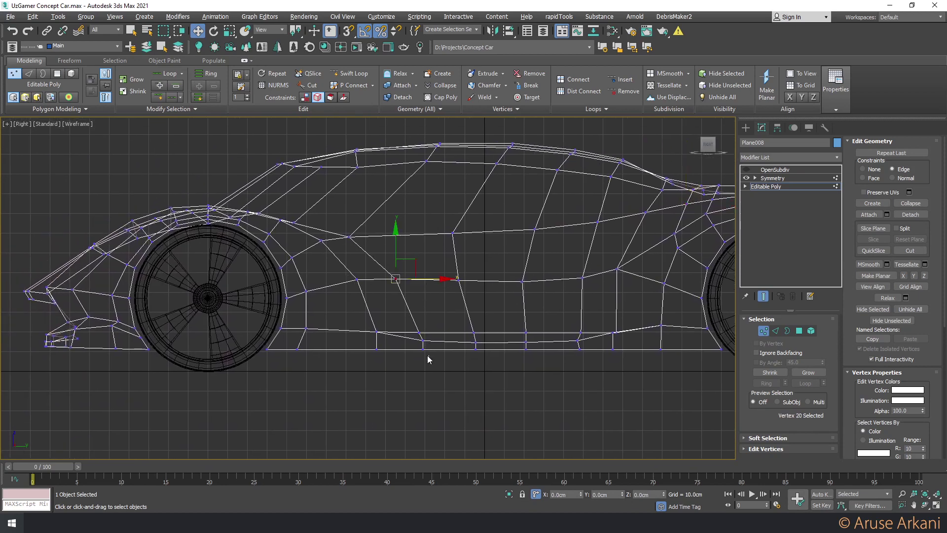
left_click_drag(428, 359, 417, 337)
scroll(427, 363, "up", 5)
key("s")
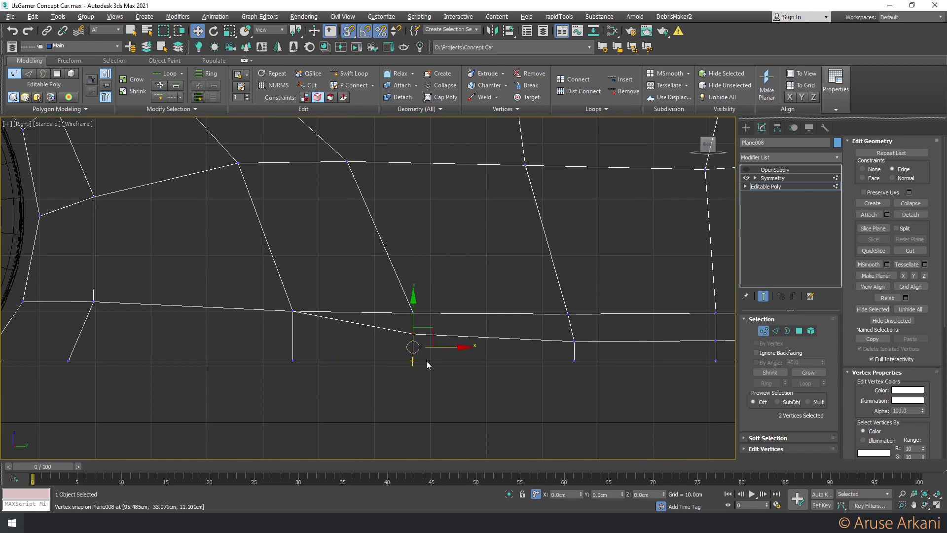
left_click_drag(413, 313, 577, 312)
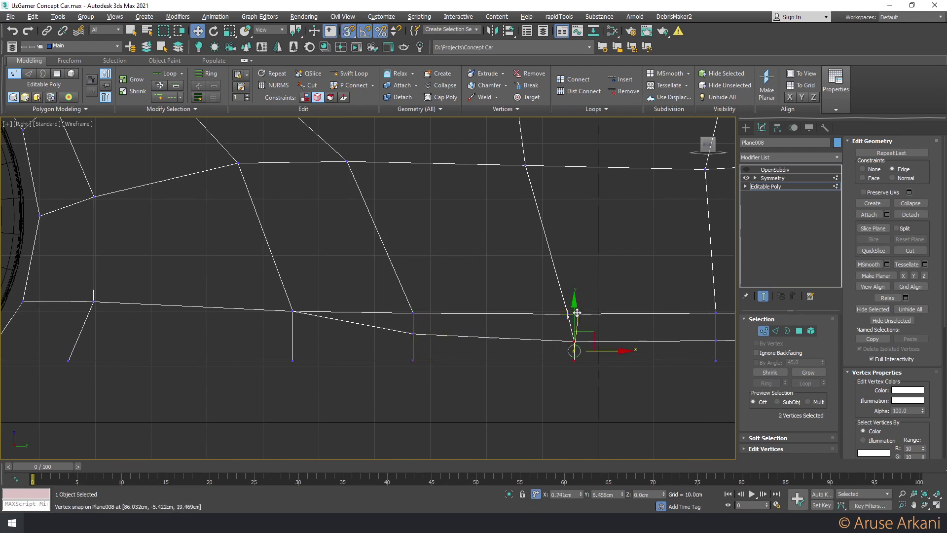
key("s")
scroll(399, 338, "down", 4)
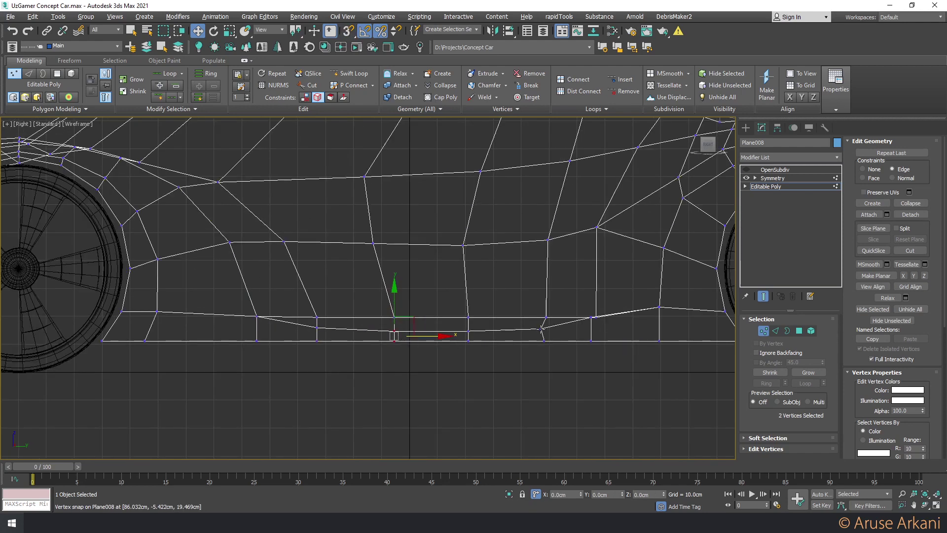
left_click_drag(394, 335, 544, 331)
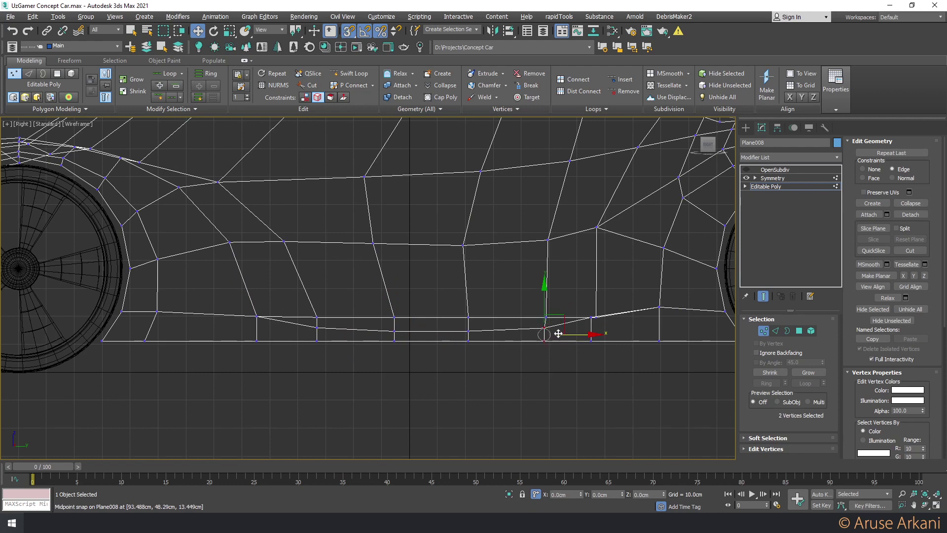
key("s")
left_click(528, 344)
Slide a lower-side-line vertex to X 0.0cm, then pick an edge along the car's side
scroll(523, 341, "down", 2)
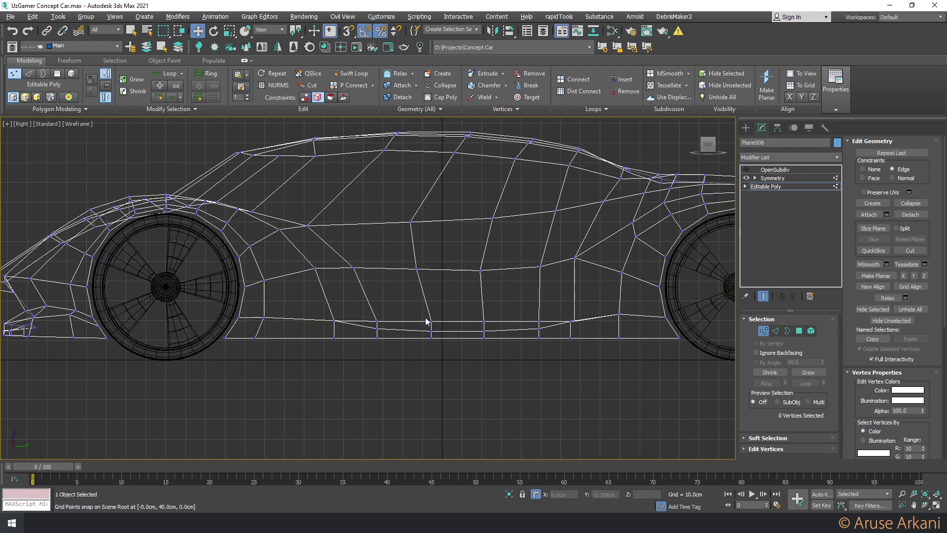
middle_click_drag(411, 311, 422, 340)
left_click(428, 296)
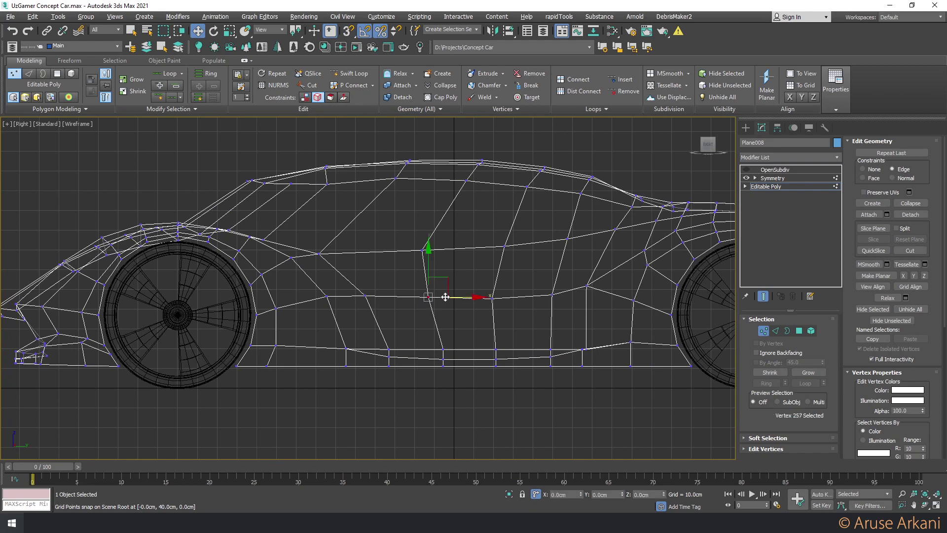
left_click_drag(454, 296, 458, 297)
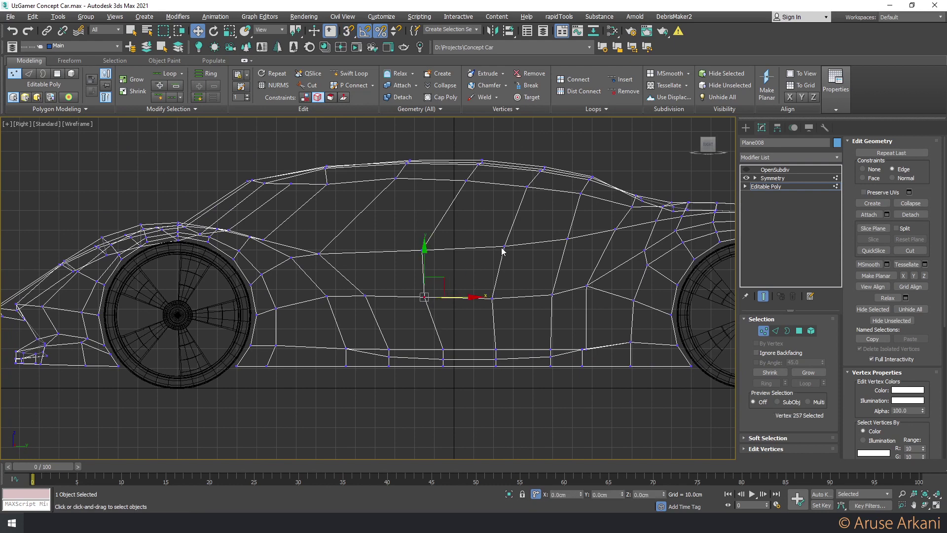
key("2")
left_click(442, 213)
Extend the side edge into its full loop, then select vertices along the shoulder line
key("alt+l")
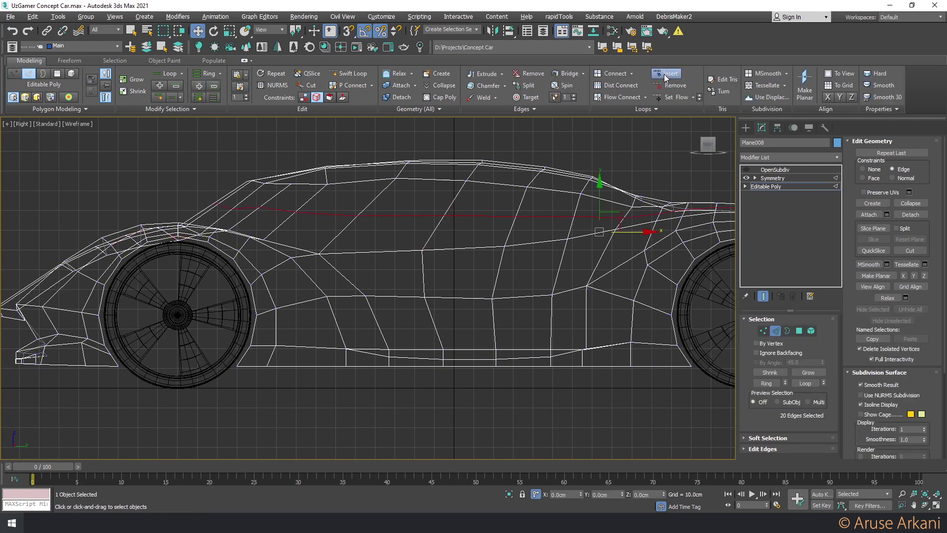
middle_click_drag(638, 169, 472, 193)
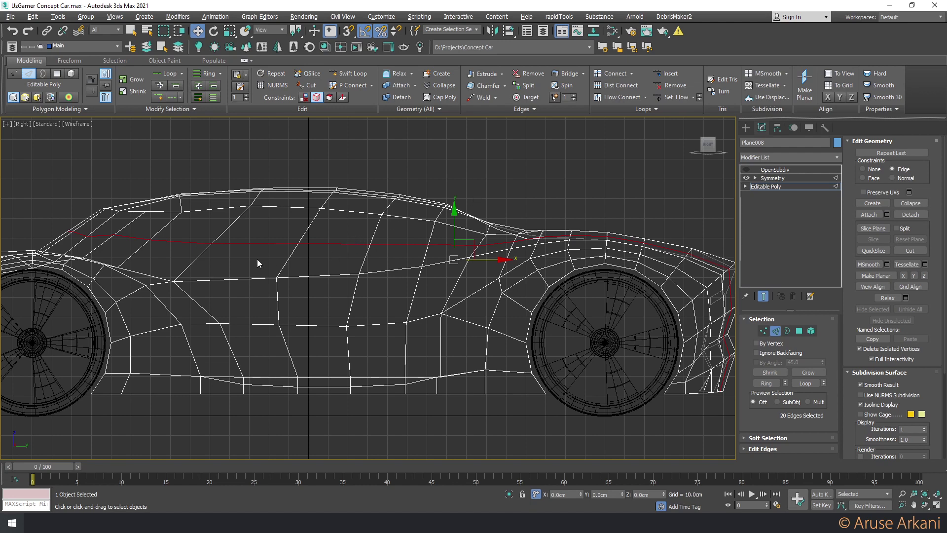
key("1")
left_click(368, 243)
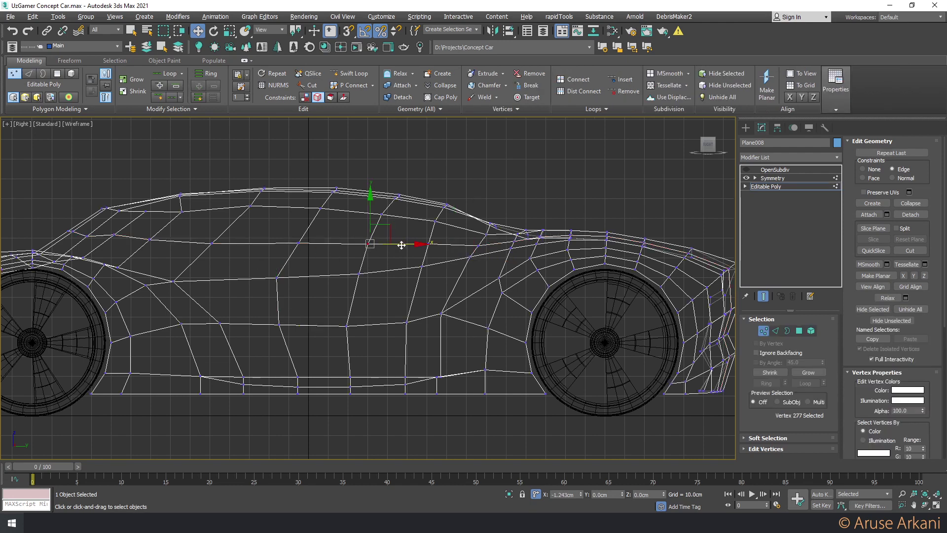
left_click(295, 243)
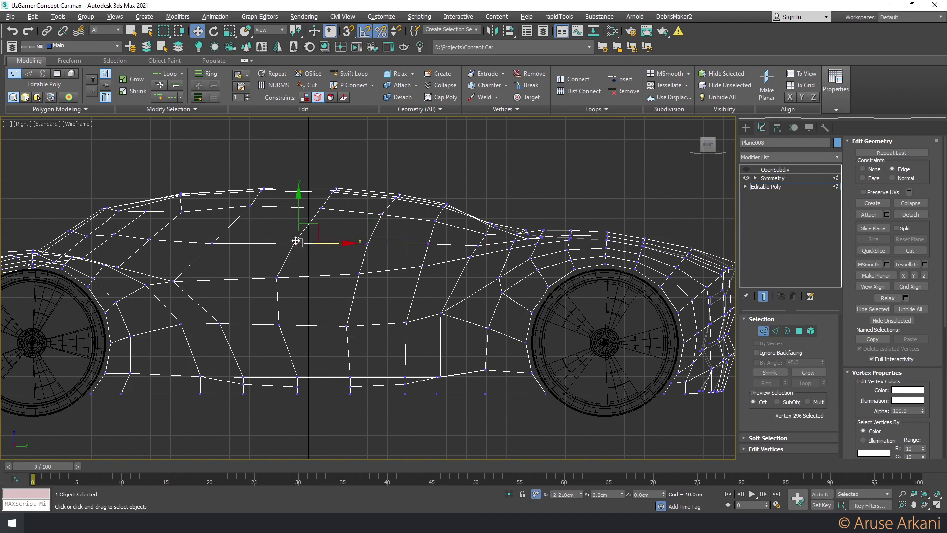
left_click(213, 242)
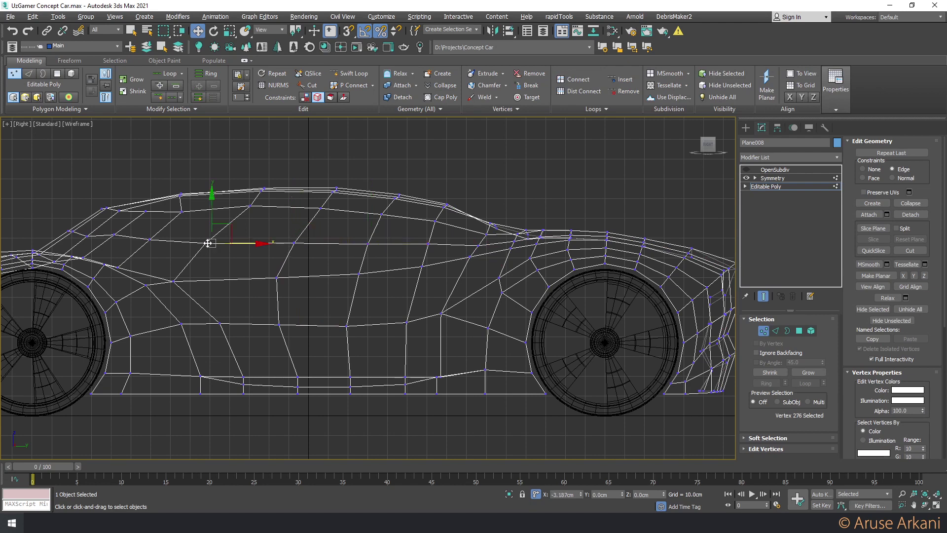
mouse_move(208, 242)
middle_mouse_down()
mouse_move(342, 235)
mouse_move(318, 231)
middle_mouse_up()
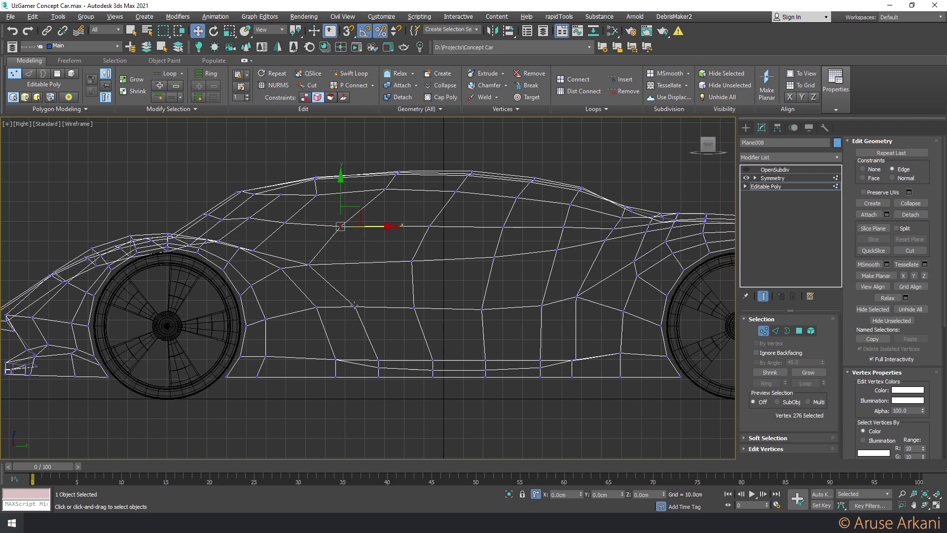
Select roof and windshield-base vertices, then move the hood-corner vertex up and right
left_click(386, 188)
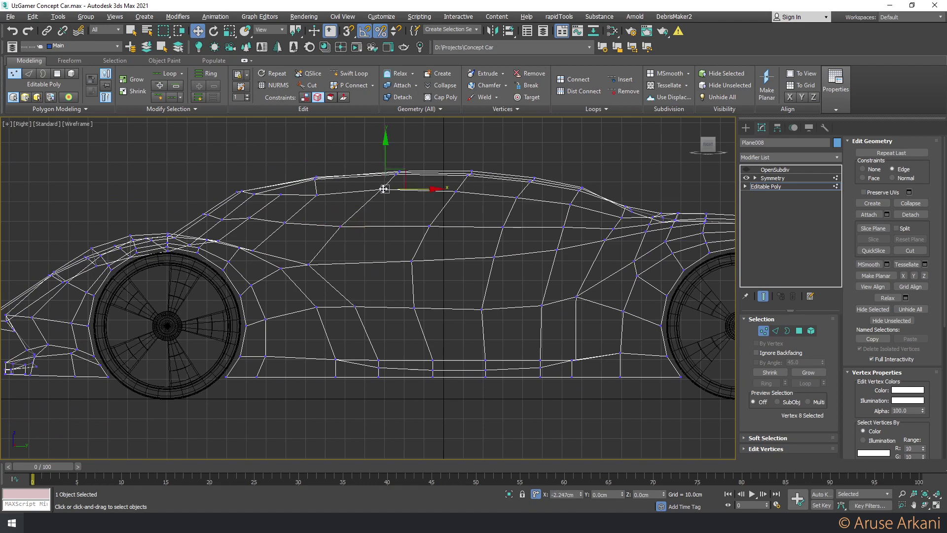
scroll(299, 200, "up", 3)
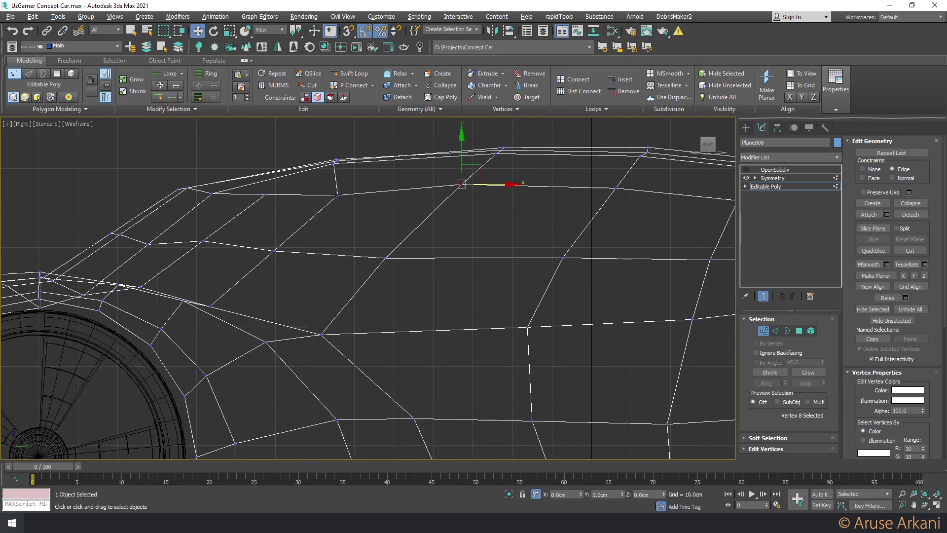
left_click(272, 251)
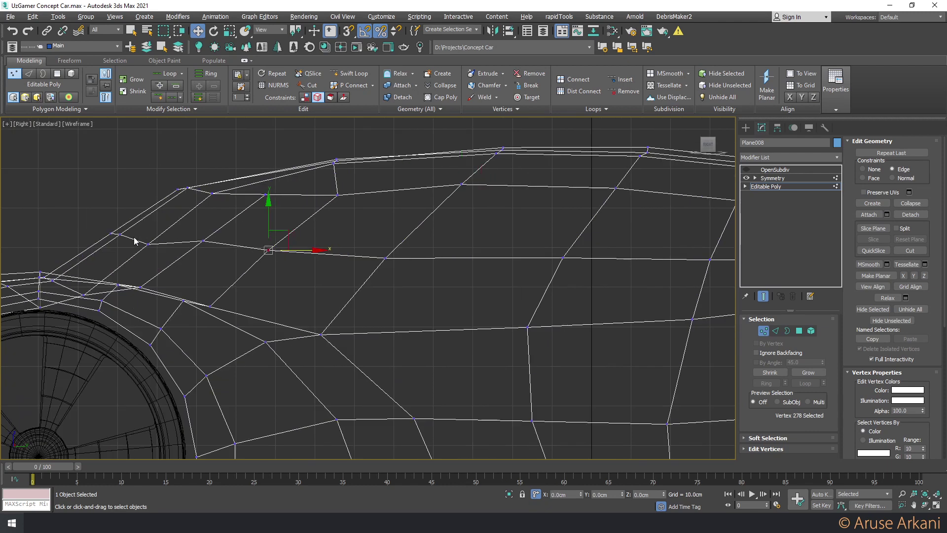
middle_click_drag(87, 220, 164, 218)
left_click_drag(164, 217, 237, 242)
left_click(227, 242)
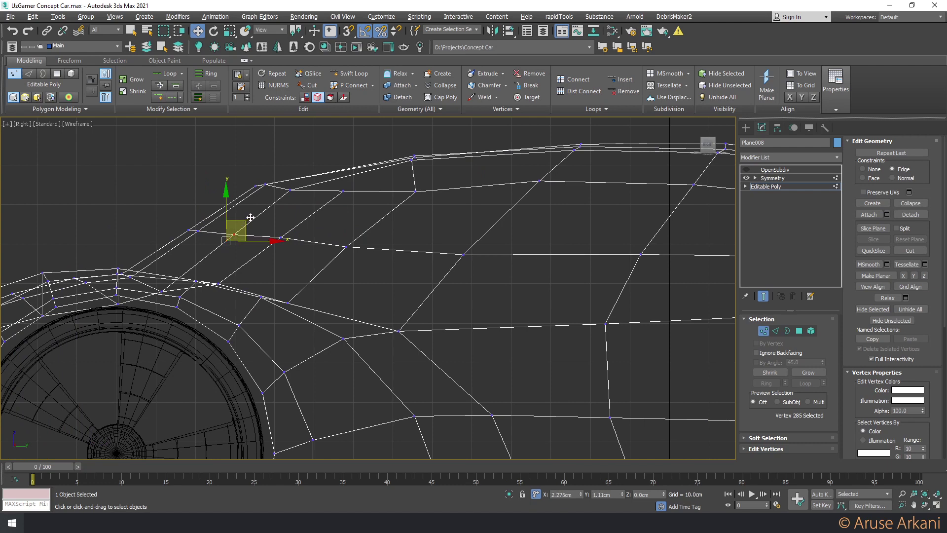
left_click_drag(251, 217, 296, 241)
Turn off edge-constrained vertex movement and return to editing the base poly mesh
key("z")
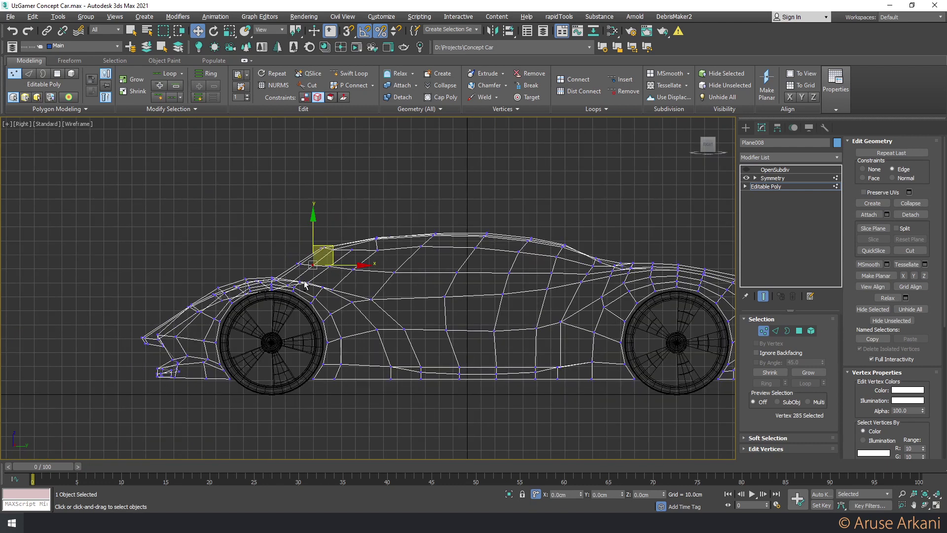
key("alt+w")
key("alt+w")
scroll(456, 267, "up", 3)
scroll(458, 270, "up", 2)
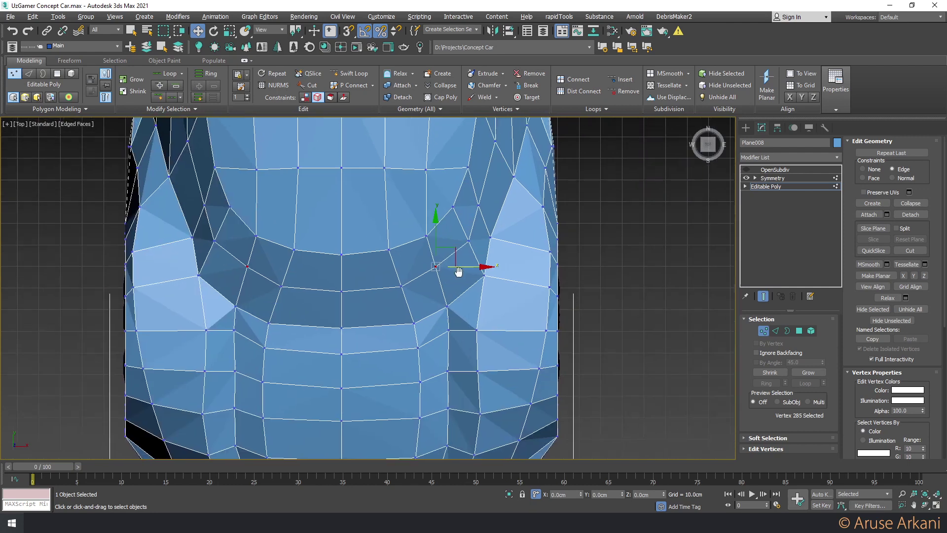
scroll(438, 283, "up", 2)
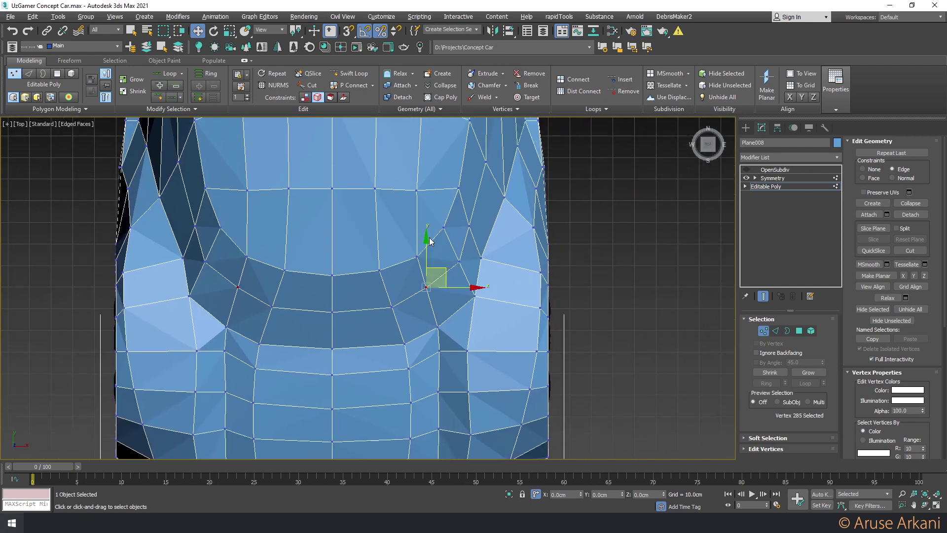
left_click(305, 97)
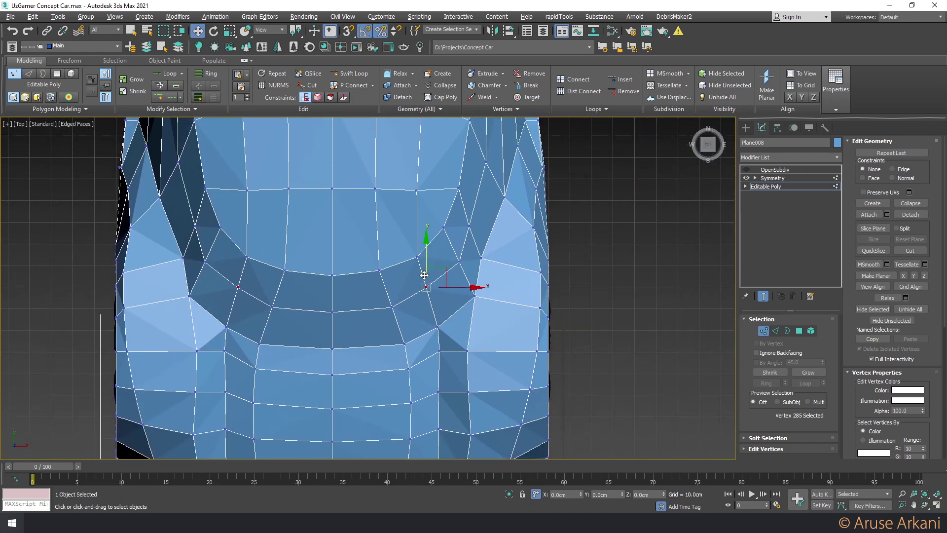
key("ctrl+b")
left_click(765, 187)
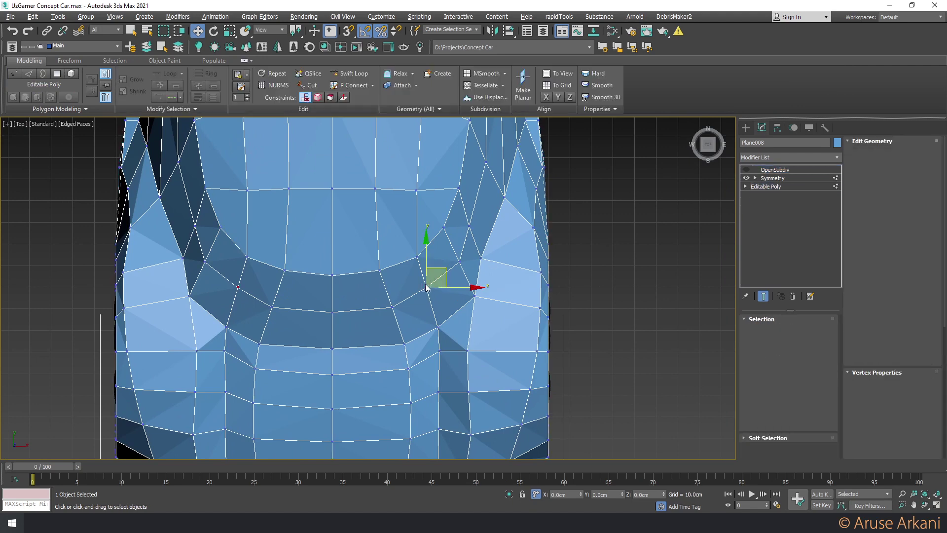
right_click(451, 271)
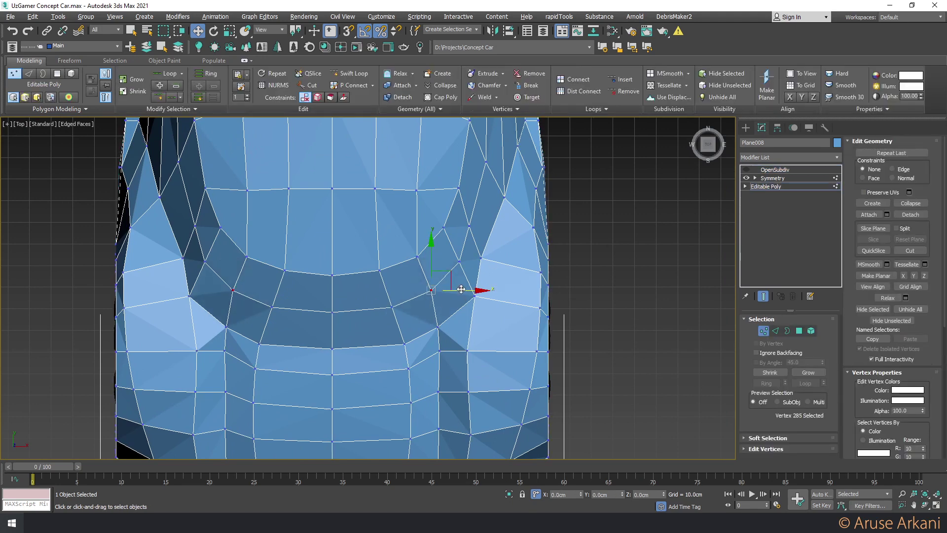
Nudge several hood-seam vertices in the Top view to even out the seam
left_click(392, 306)
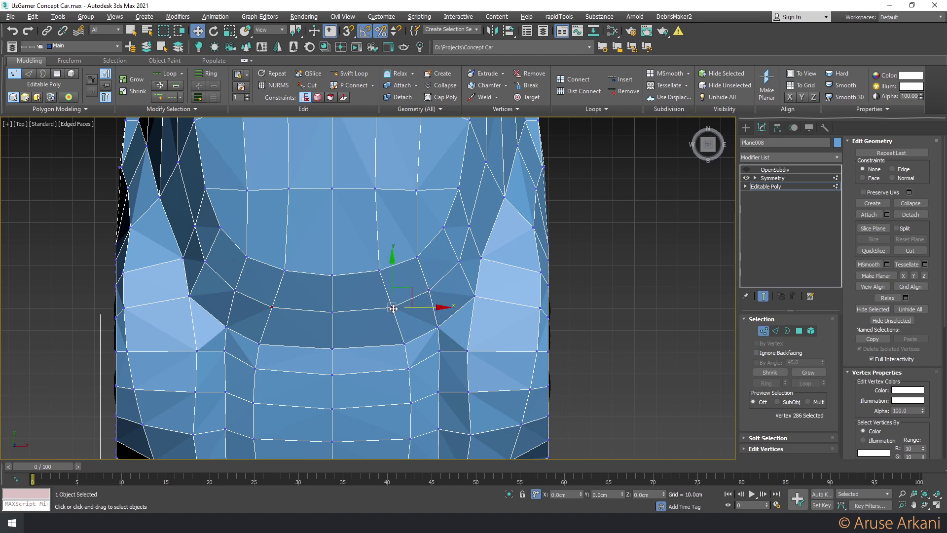
left_click(384, 271)
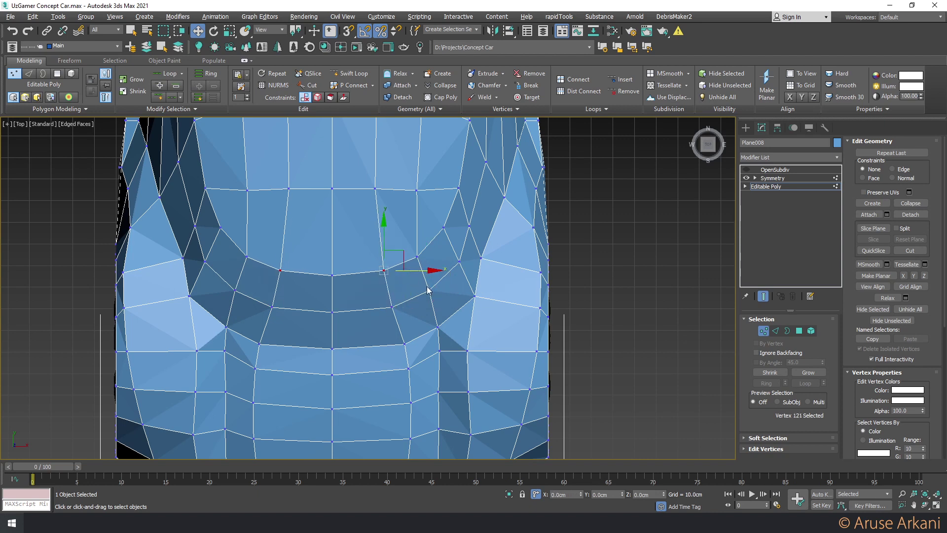
left_click(417, 257)
left_click_drag(416, 257, 421, 257)
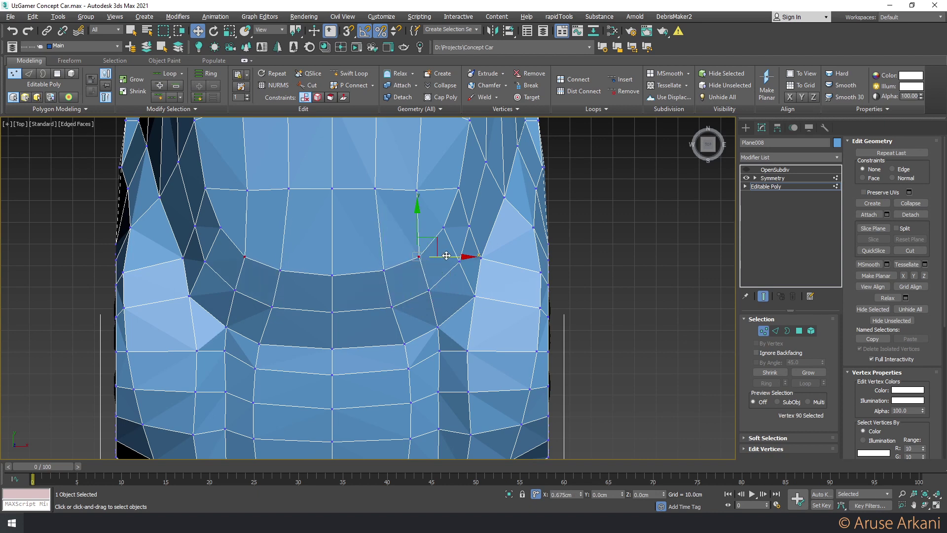
left_click(444, 228)
mouse_move(463, 209)
left_mouse_down()
mouse_move(479, 240)
mouse_move(493, 212)
left_mouse_up()
left_click(459, 261)
left_click(468, 225)
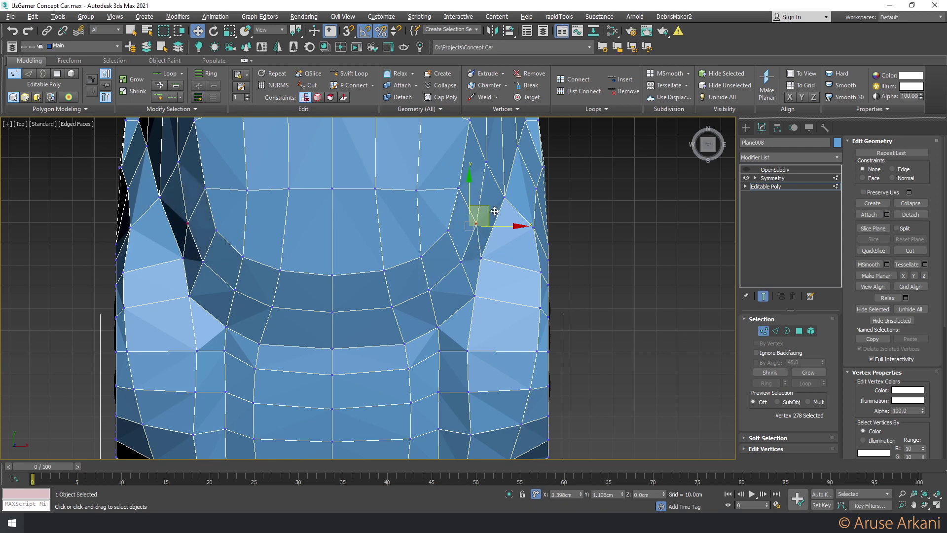
middle_click_drag(473, 180, 471, 220)
Move the body's top corner vertex right and down in the enlarged Front view
key("alt+w")
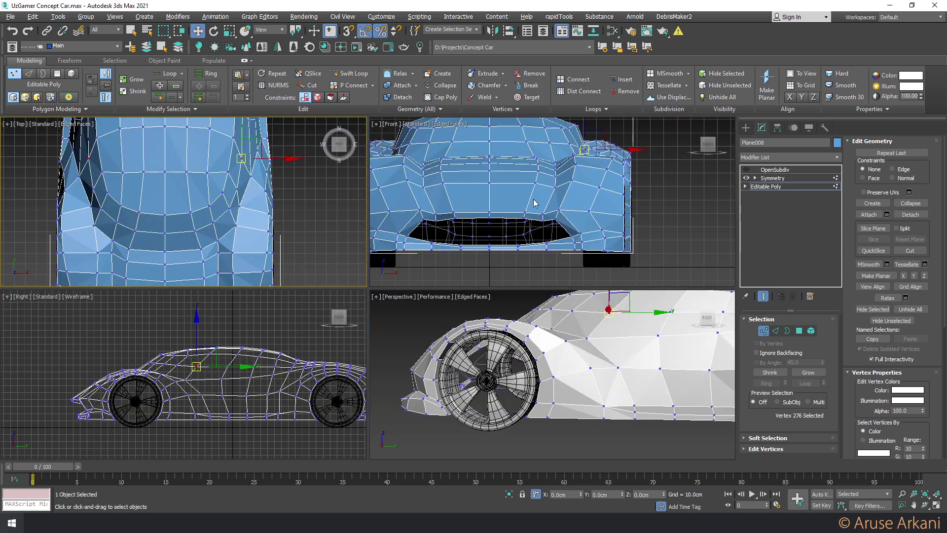
key("alt+w")
scroll(469, 169, "up", 3)
scroll(469, 169, "up", 3)
left_click(464, 159)
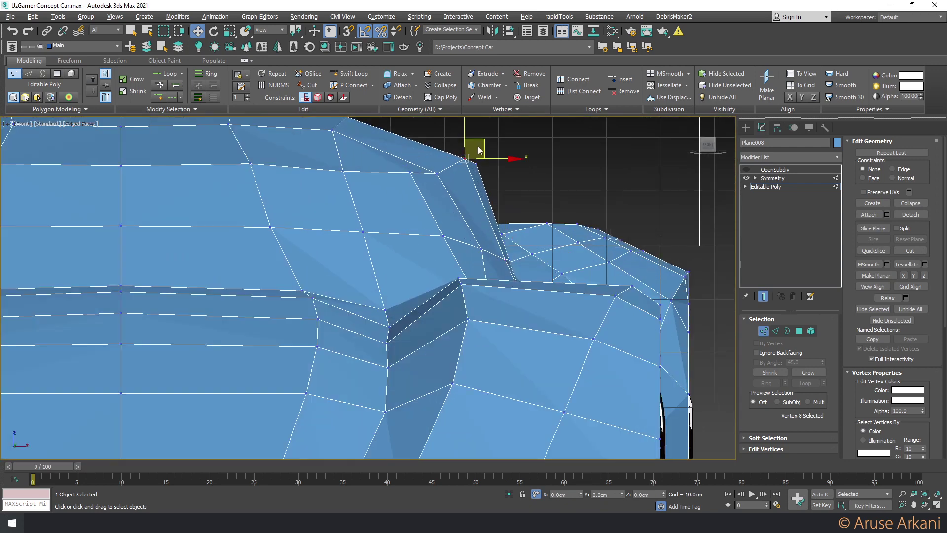
mouse_move(482, 142)
left_mouse_down()
mouse_move(496, 145)
mouse_move(459, 172)
left_mouse_up()
left_click(479, 162)
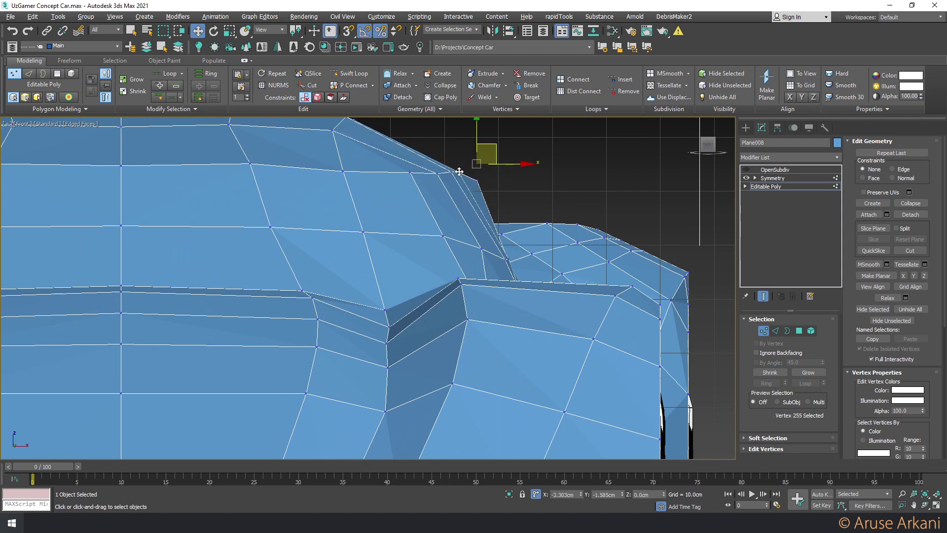
left_click(477, 185)
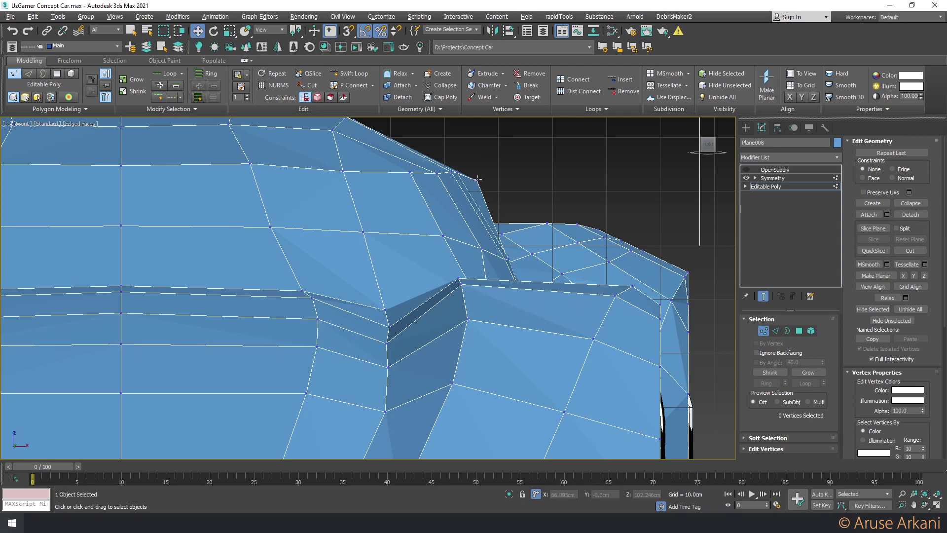
left_click(477, 180)
From a front three-quarter Perspective view, re-enable the OpenSubdiv modifier's 3-iteration smoothing
key("alt+w")
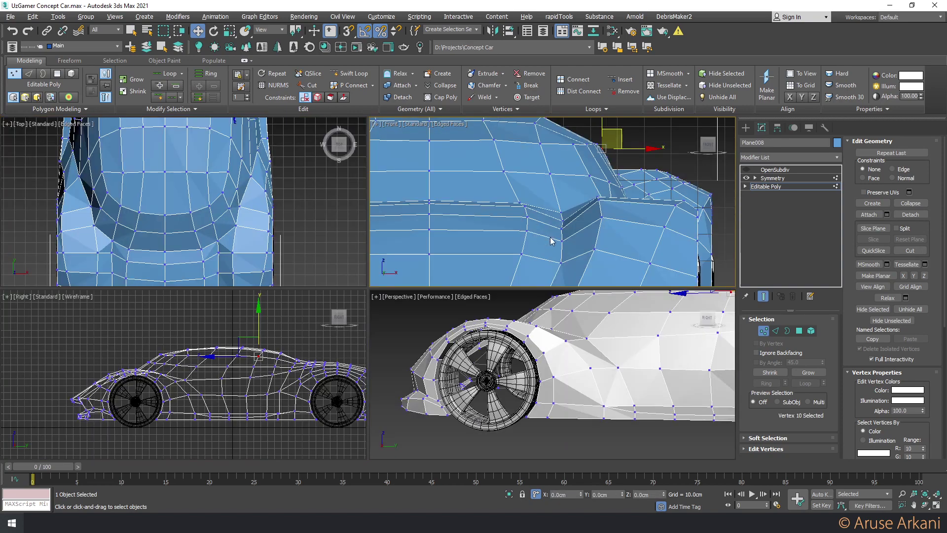
key("alt+w")
key("p")
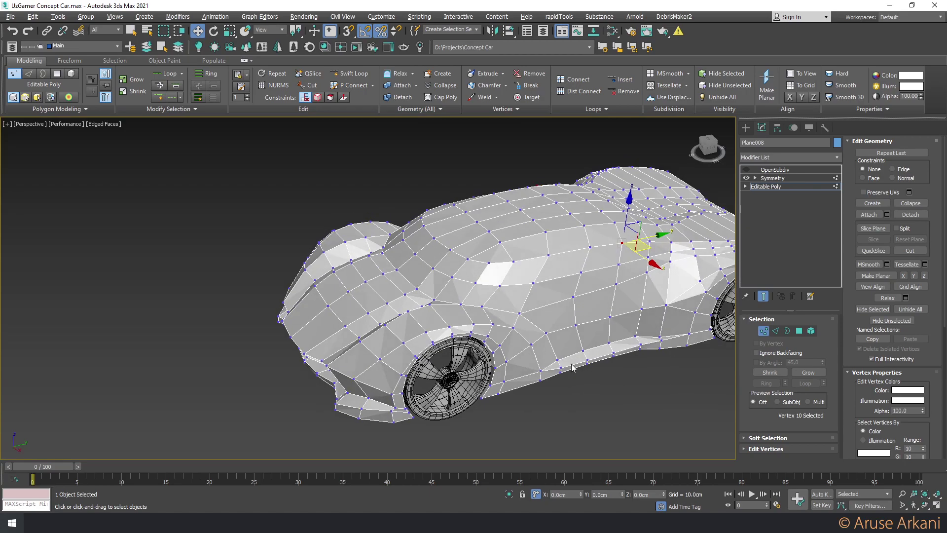
mouse_move(539, 340)
middle_mouse_down()
mouse_move(490, 340)
mouse_move(509, 319)
mouse_move(517, 327)
mouse_move(453, 339)
middle_mouse_up()
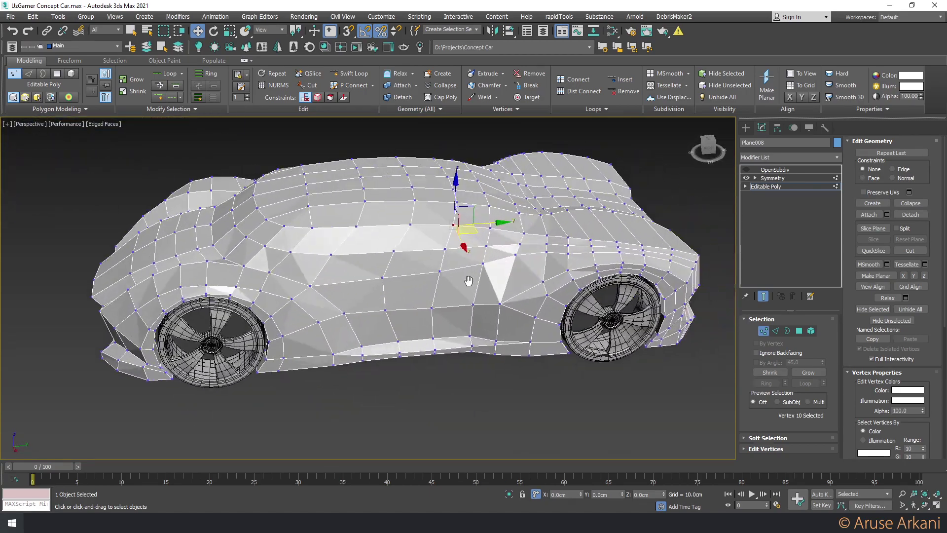
middle_click_drag(529, 276, 497, 269, "alt")
scroll(497, 269, "up", 3)
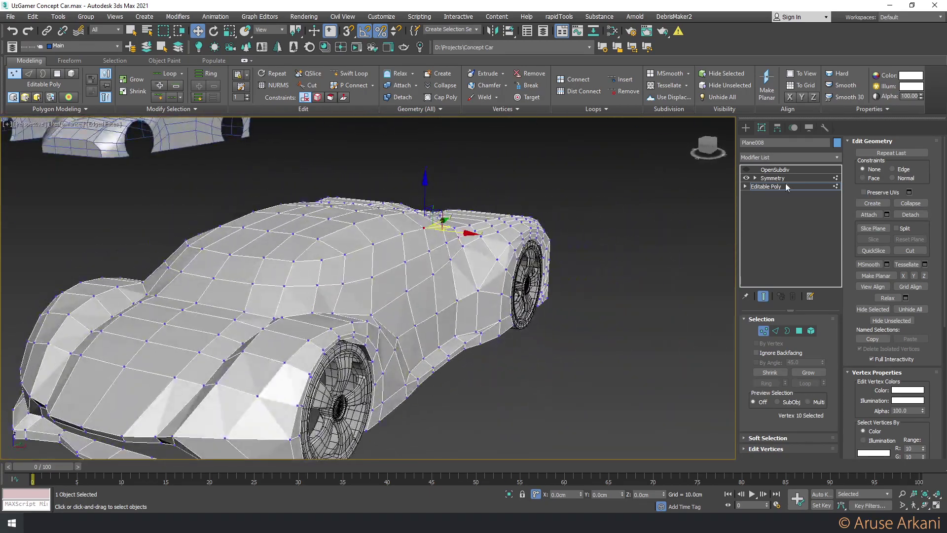
left_click(774, 169)
left_click(746, 169)
Return to the base Editable Poly and select an edge loop along the car's side
scroll(587, 230, "down", 5)
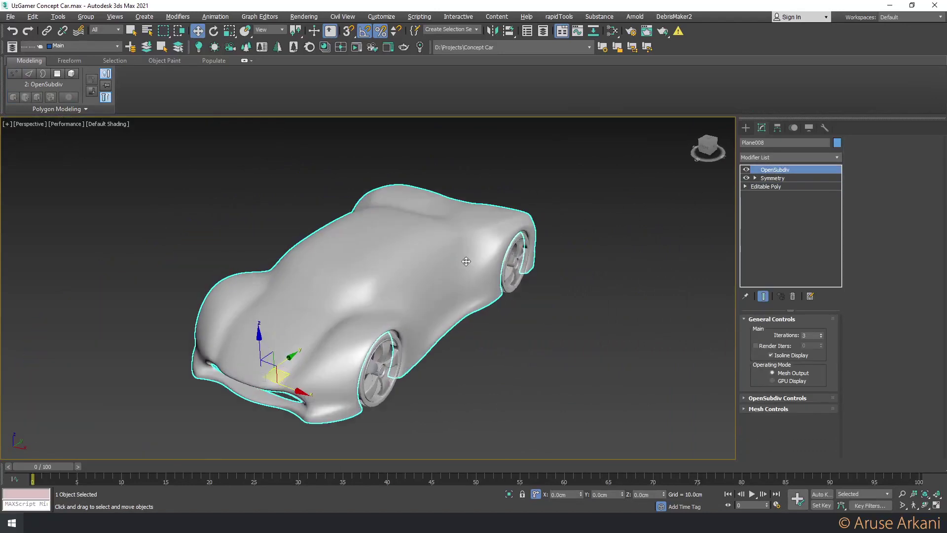
middle_click_drag(460, 203, 347, 248, "alt")
scroll(361, 321, "up", 3)
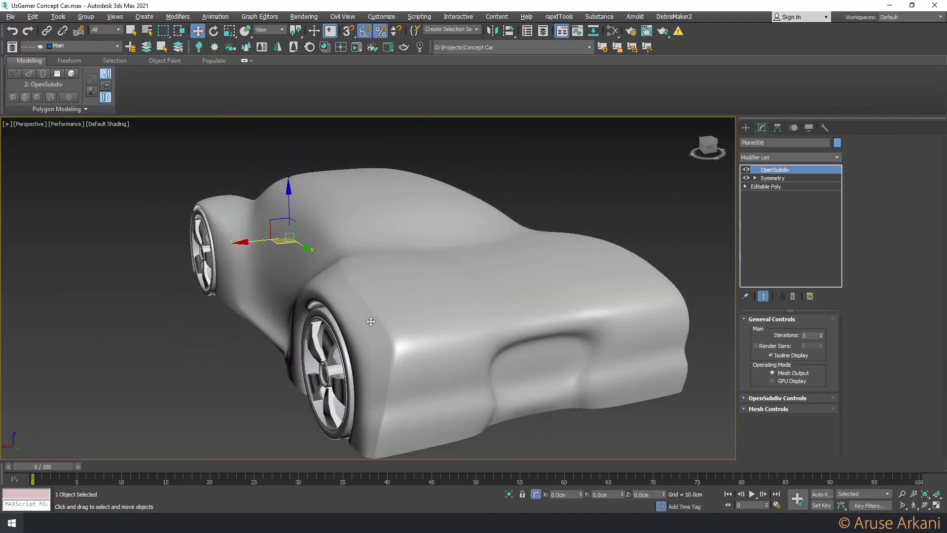
left_click(762, 187)
key("2")
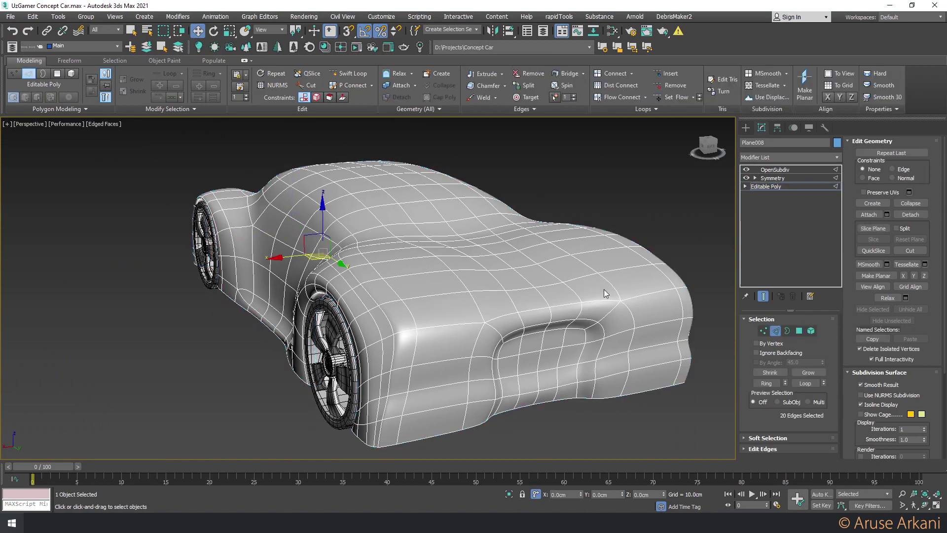
left_click(763, 296)
middle_click_drag(427, 321, 438, 295, "alt")
scroll(439, 294, "up", 4)
scroll(370, 232, "up", 2)
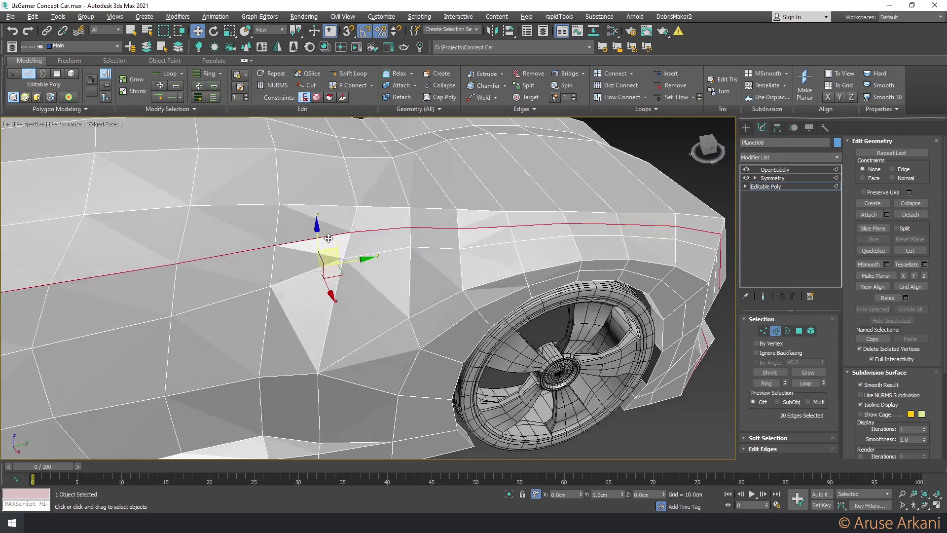
scroll(370, 232, "up", 3)
Target Weld the stray side vertex onto its neighbouring vertex
key("1")
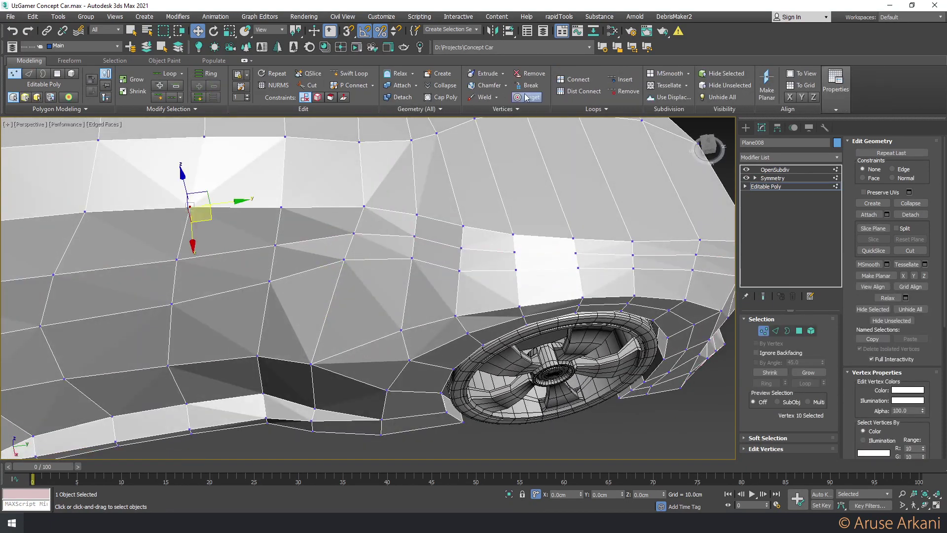
left_click(534, 98)
left_click(364, 206)
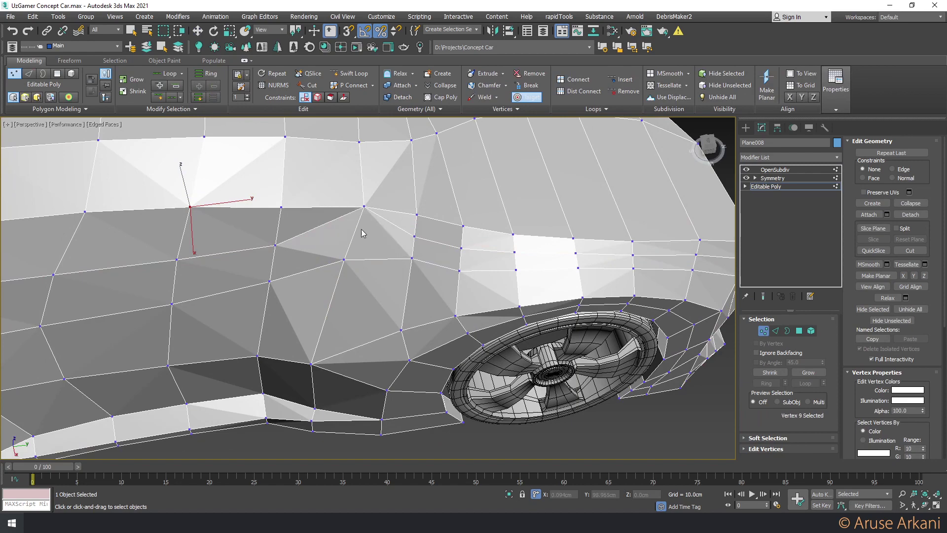
key("2")
left_click(394, 225)
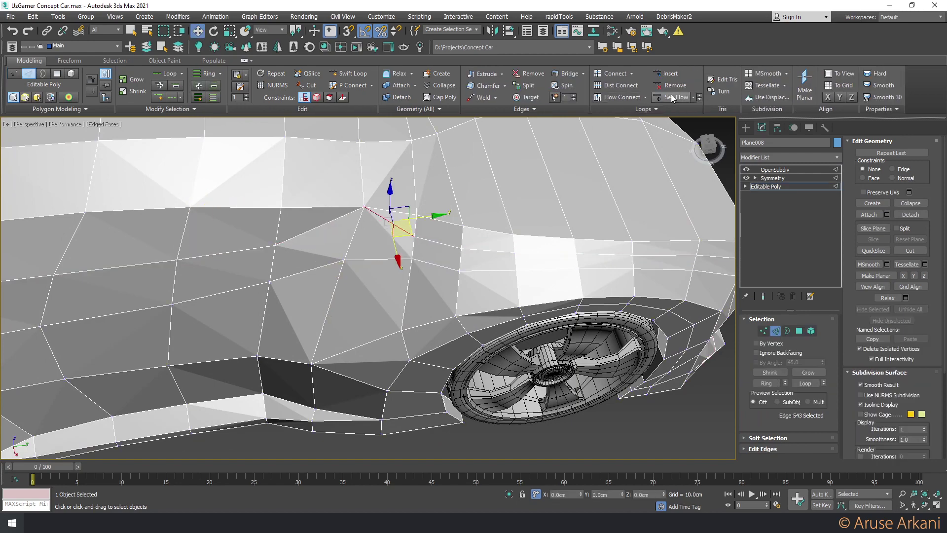
key("ctrl+d")
Pick a vertex near the wheel arch and enable the Edge constraint
scroll(681, 201, "down", 5)
middle_click_drag(681, 201, 638, 213, "alt")
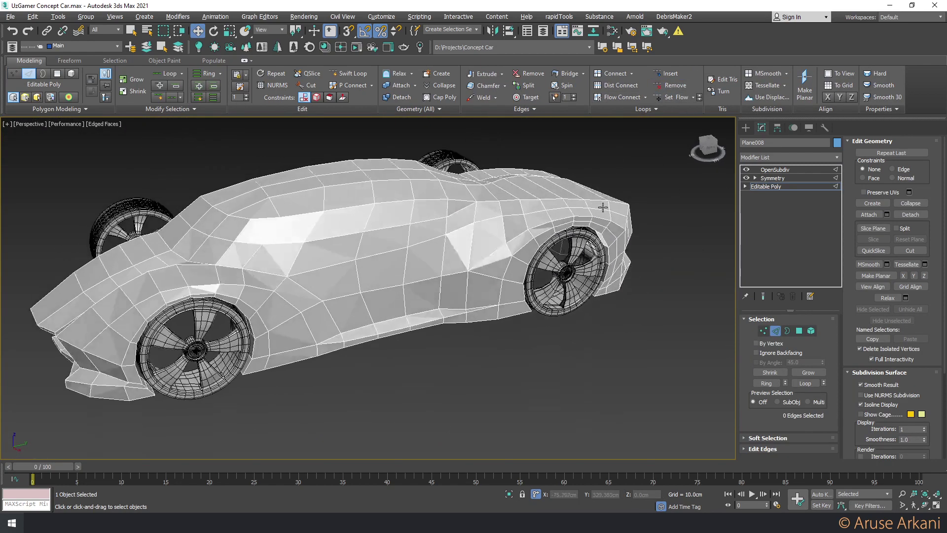
scroll(469, 211, "up", 4)
scroll(473, 211, "up", 3)
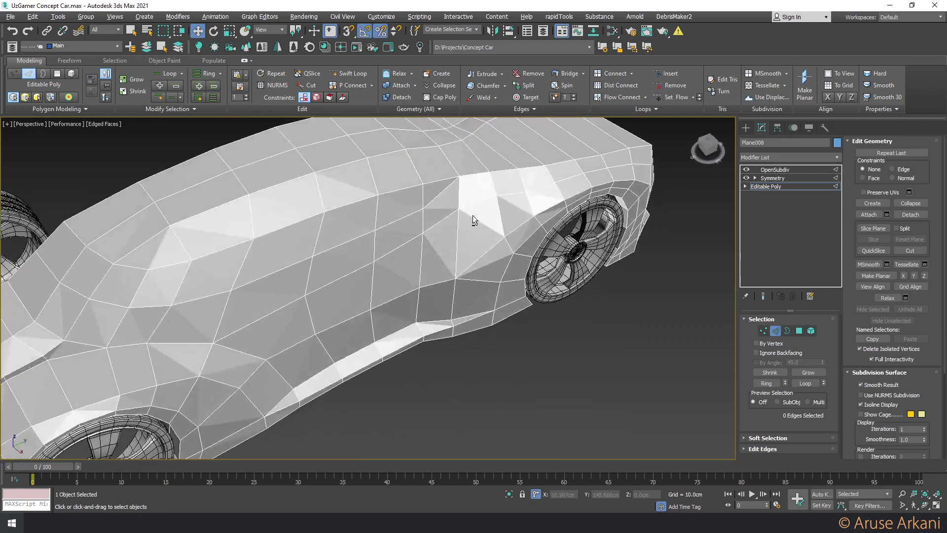
key("1")
left_click(496, 196)
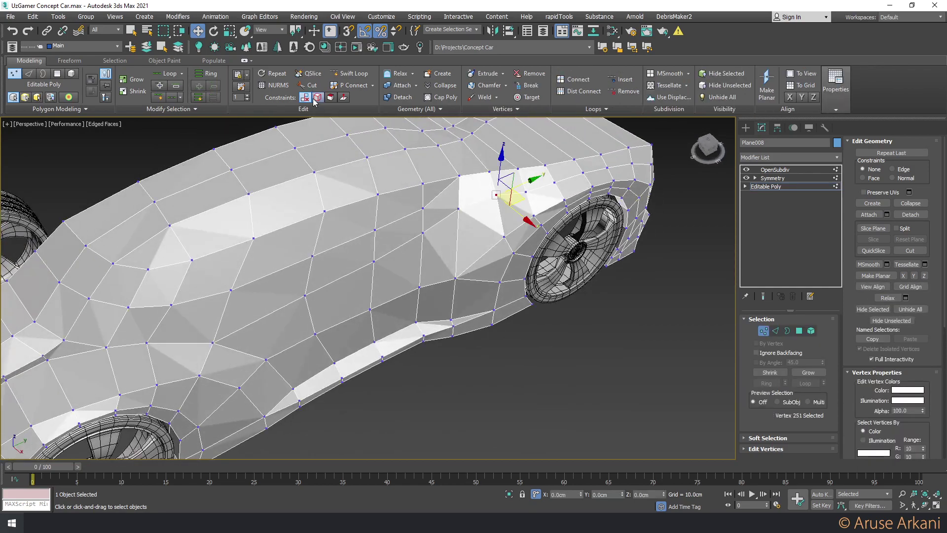
left_click(316, 98)
Adjust the neighbouring body-side vertices in the Top view
key("alt+w")
key("alt+w")
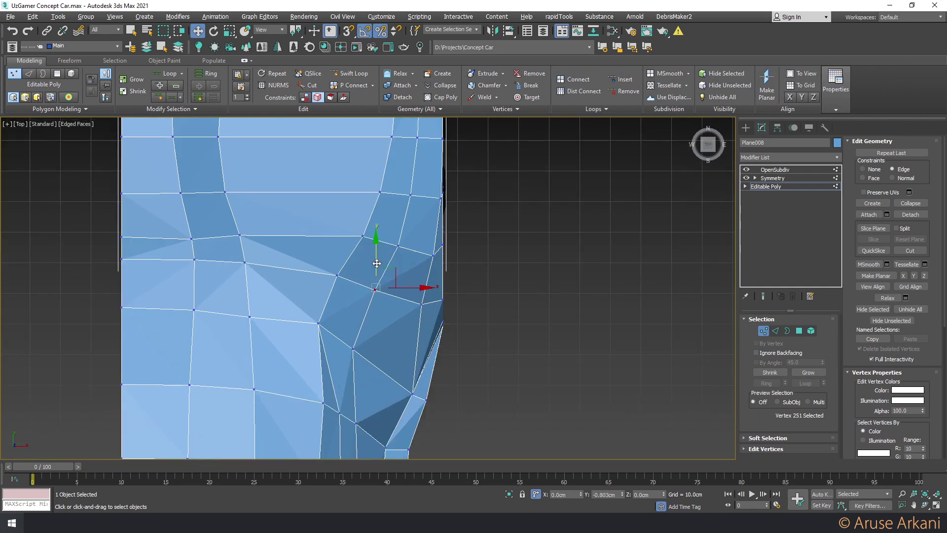
left_click(337, 275)
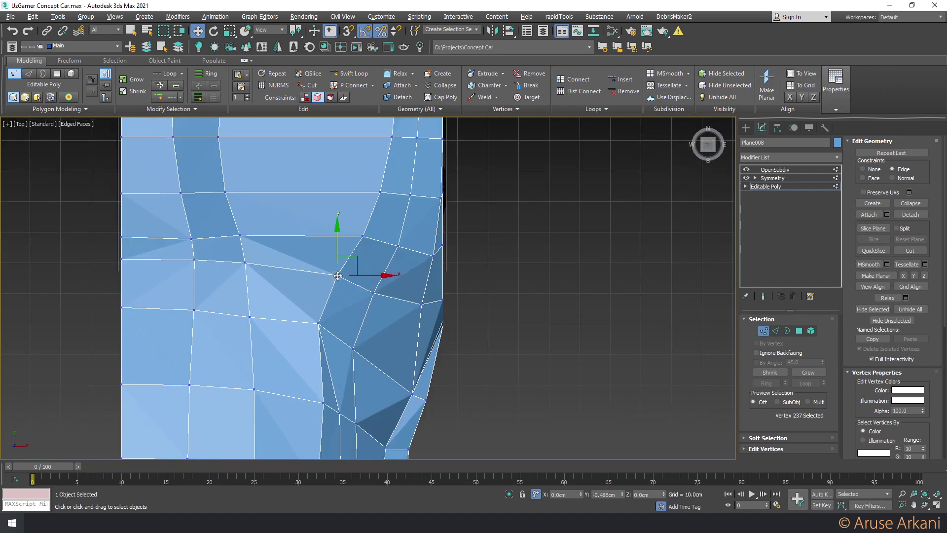
left_click(363, 236)
scroll(380, 257, "down", 2)
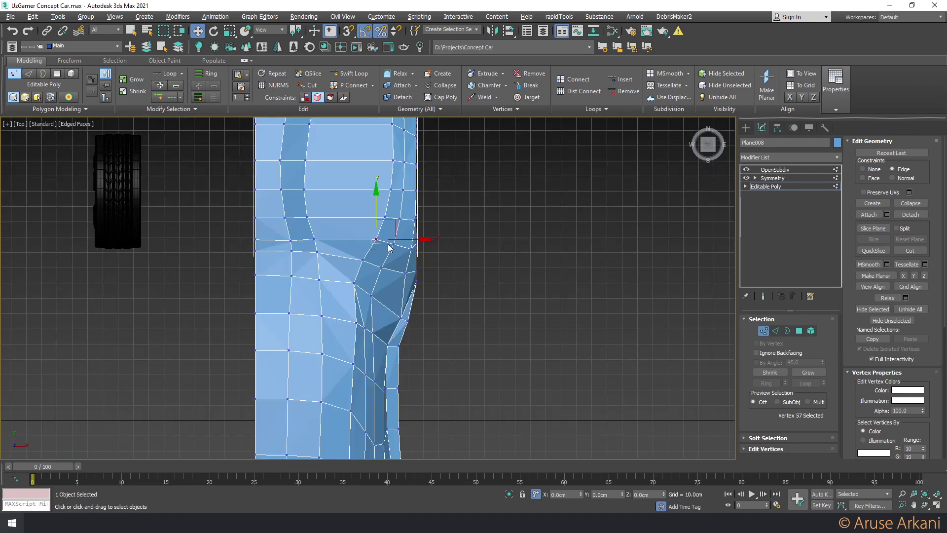
scroll(382, 269, "down", 2)
scroll(404, 291, "down", 1)
key("p")
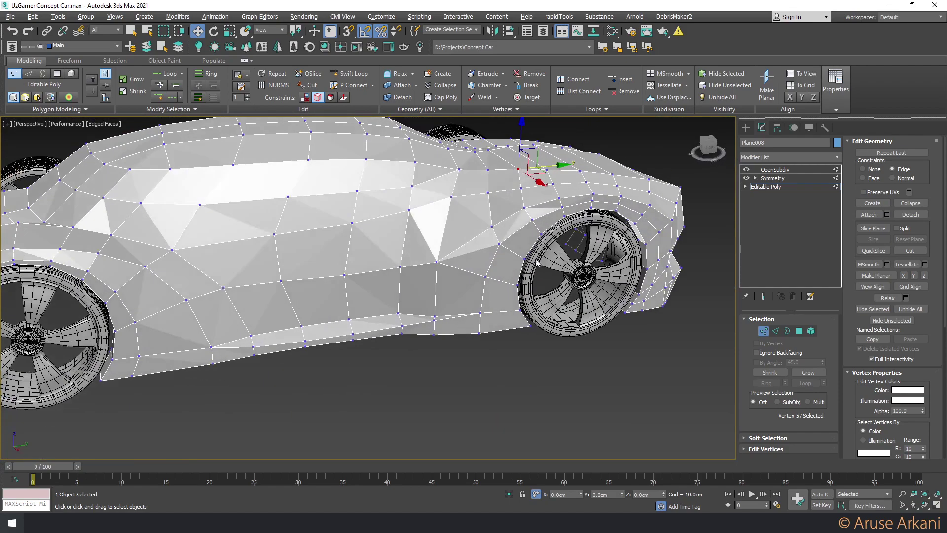
Show the full symmetrical body and switch OpenSubdiv smoothing off
mouse_move(427, 315)
middle_mouse_down("alt")
mouse_move(461, 244)
mouse_move(443, 239)
mouse_move(447, 217)
mouse_move(441, 225)
middle_mouse_up("alt")
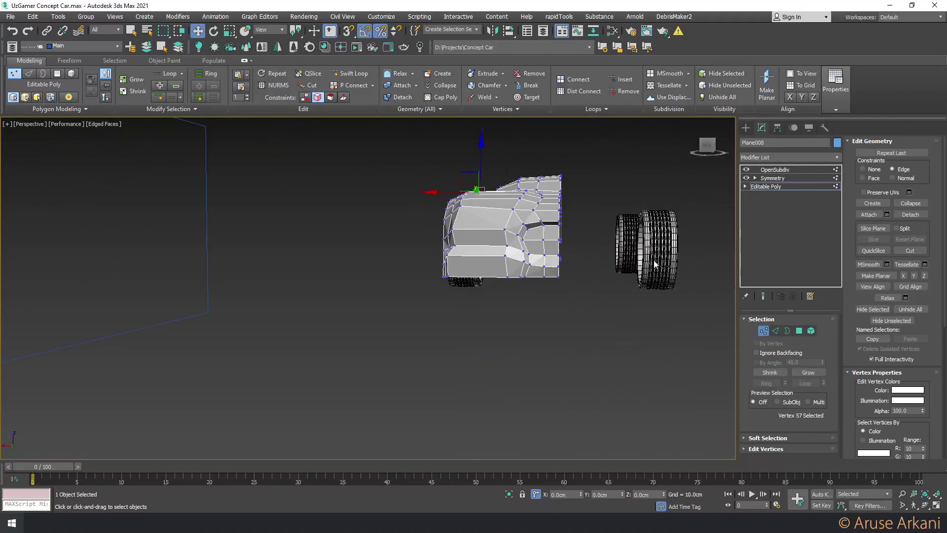
left_click(762, 297)
left_click(746, 169)
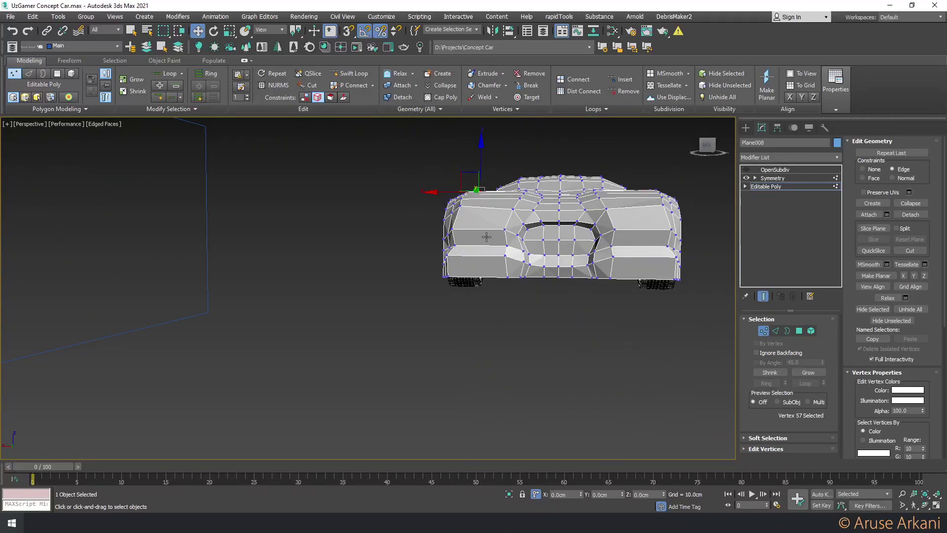
mouse_move(486, 237)
middle_mouse_down("alt")
mouse_move(498, 250)
mouse_move(504, 305)
middle_mouse_up("alt")
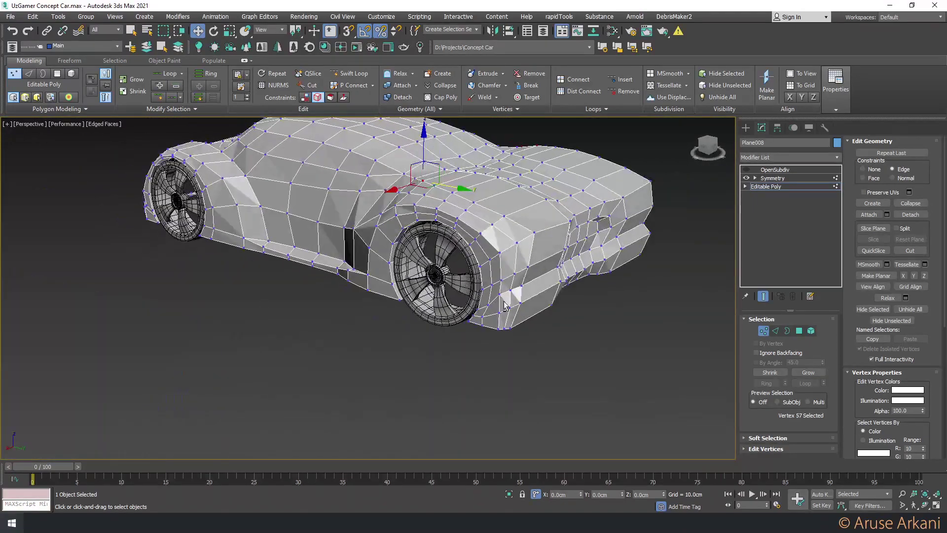
scroll(504, 305, "up", 3)
left_click(754, 170)
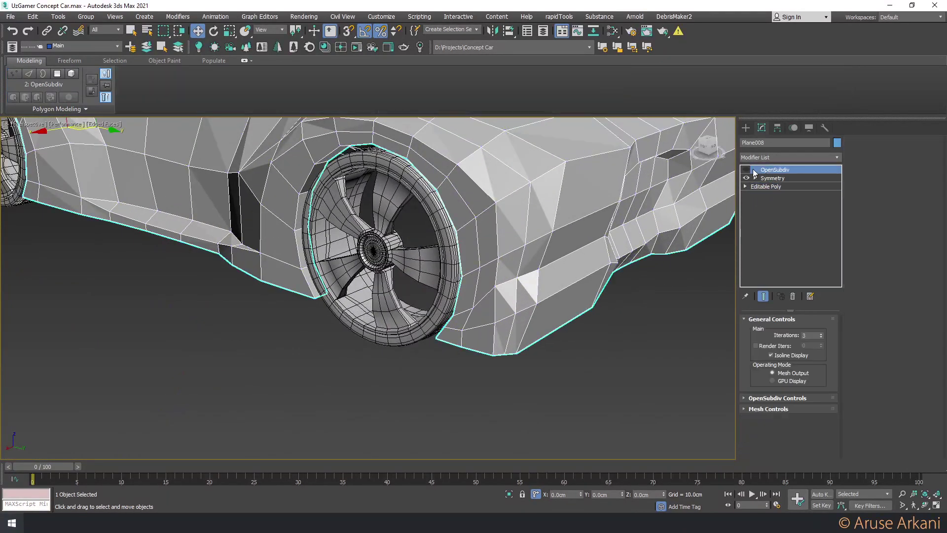
Re-enable OpenSubdiv with Iterations 1 and Isoline Display unchecked
left_click(746, 169)
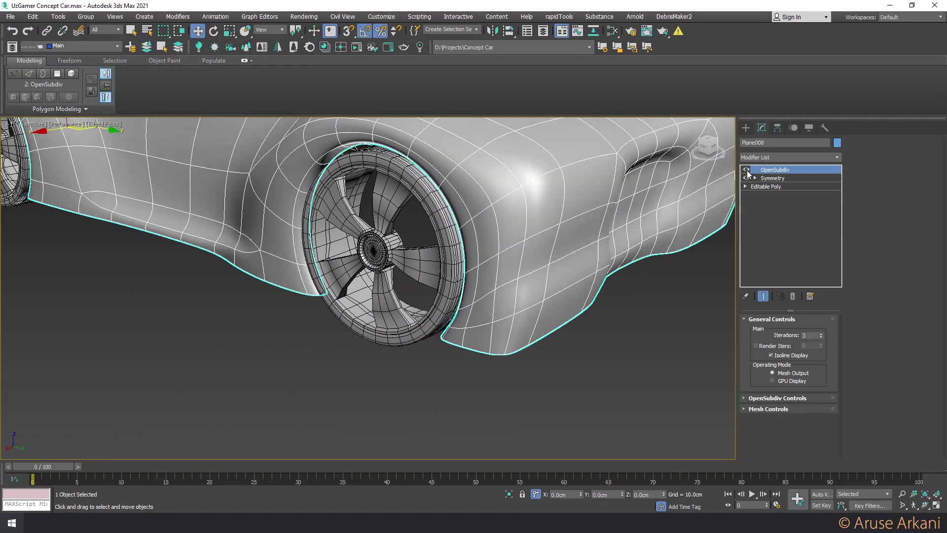
left_click(821, 338)
left_click(770, 356)
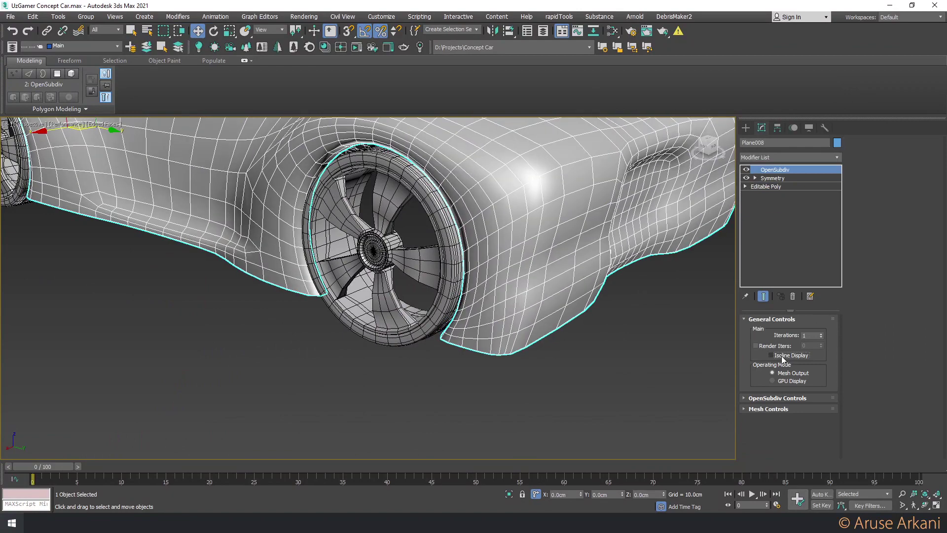
Frame the whole car in the Front view
key("z")
middle_click_drag(603, 298, 685, 319, "alt")
key("f")
key("z")
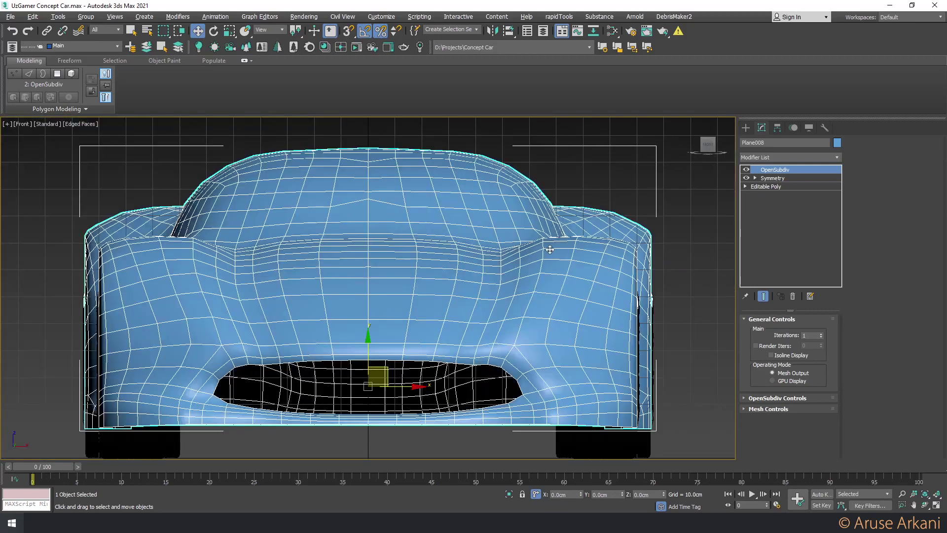
middle_click_drag(550, 249, 506, 223)
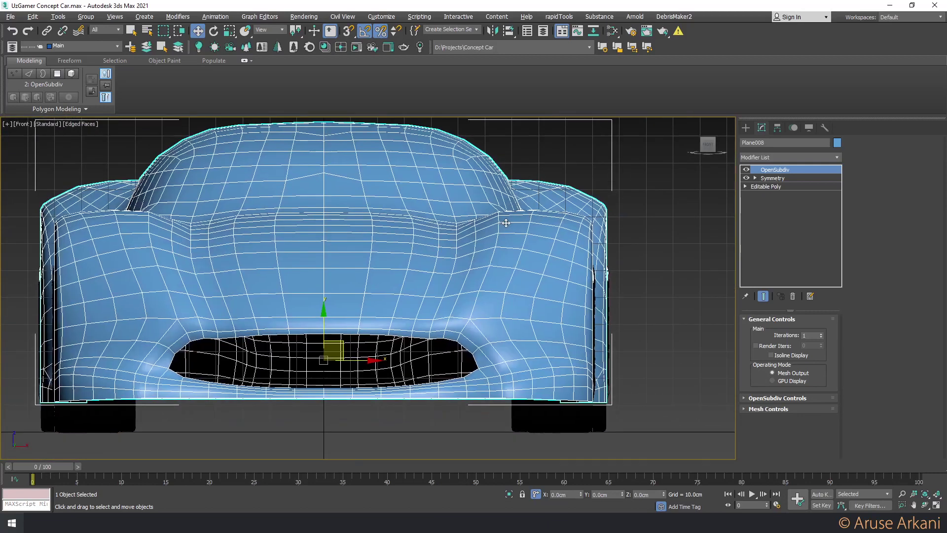
left_click(742, 128)
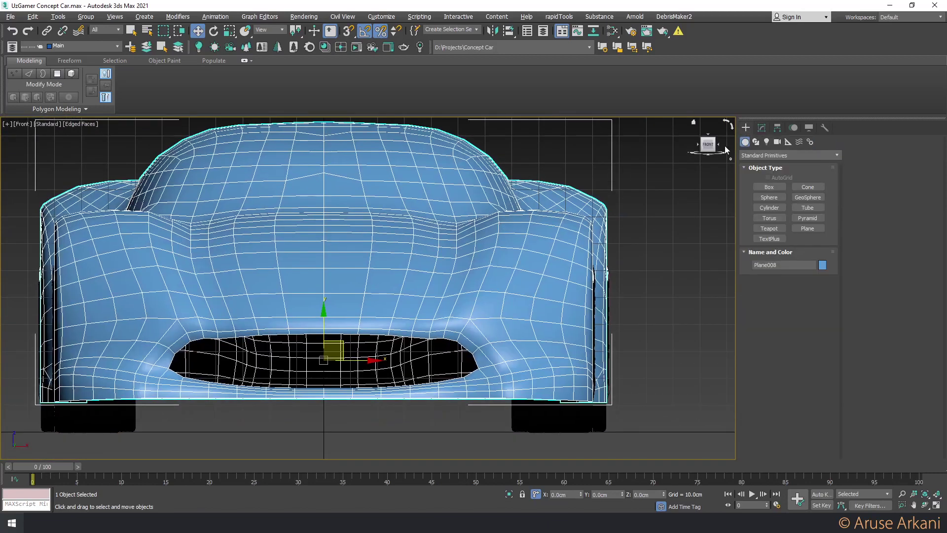
With snaps on in Top view, Shift-drag the car to the row's left end as a Copy
key("alt+w")
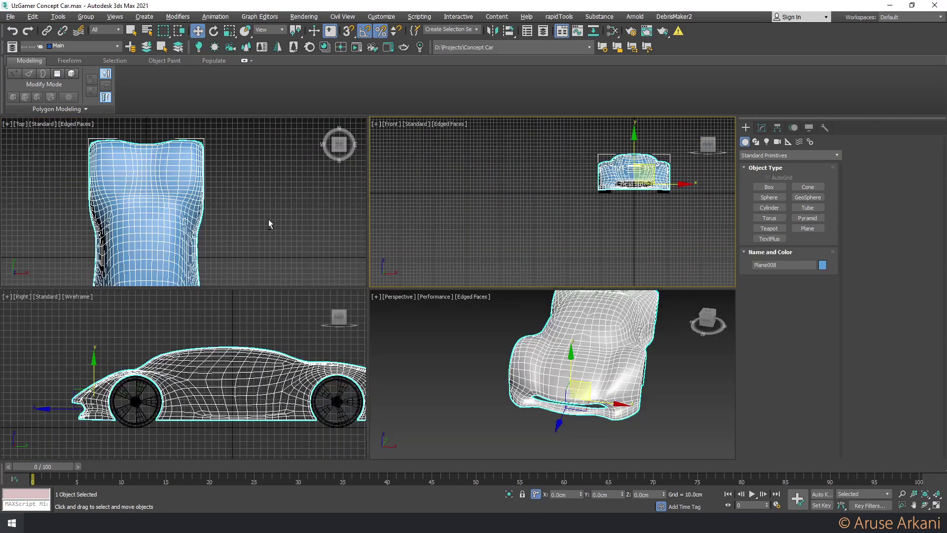
scroll(268, 219, "down", 3)
key("alt+w")
scroll(516, 308, "down", 3)
key("s")
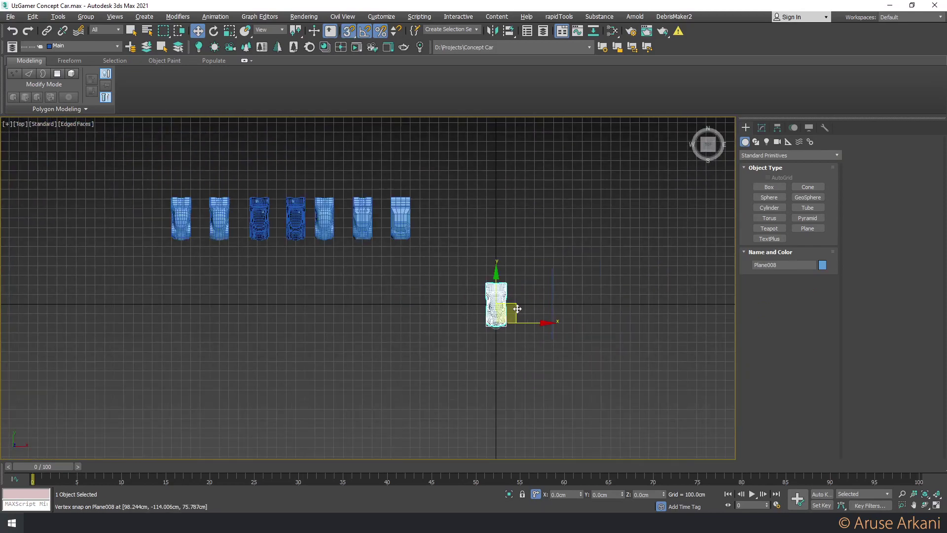
left_click_drag(516, 308, 170, 251, "shift")
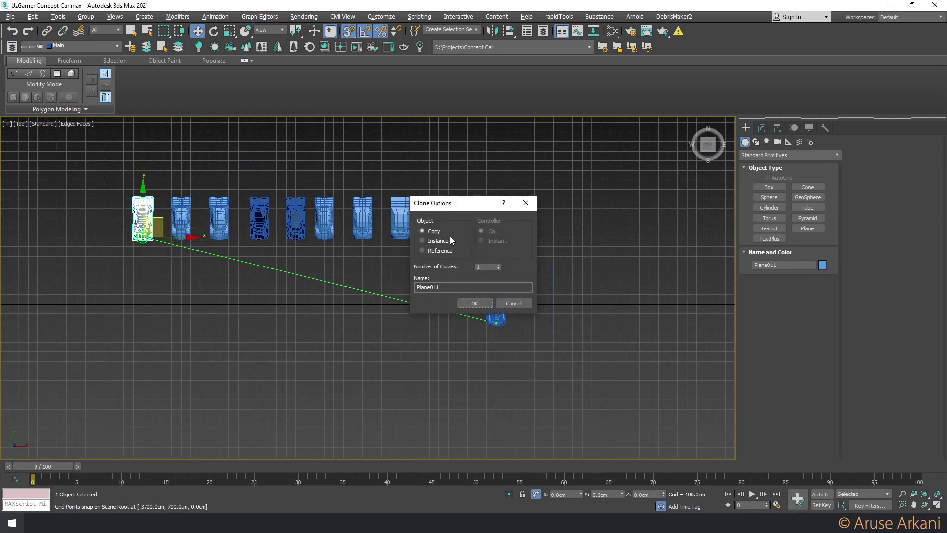
left_click(471, 304)
key("s")
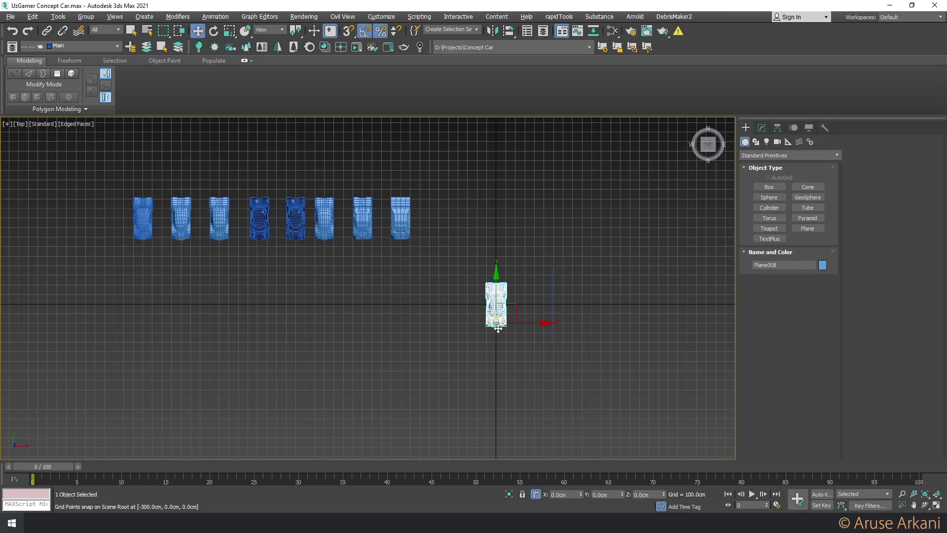
Frame the new car copy in the Front view
key("z")
key("f")
key("z")
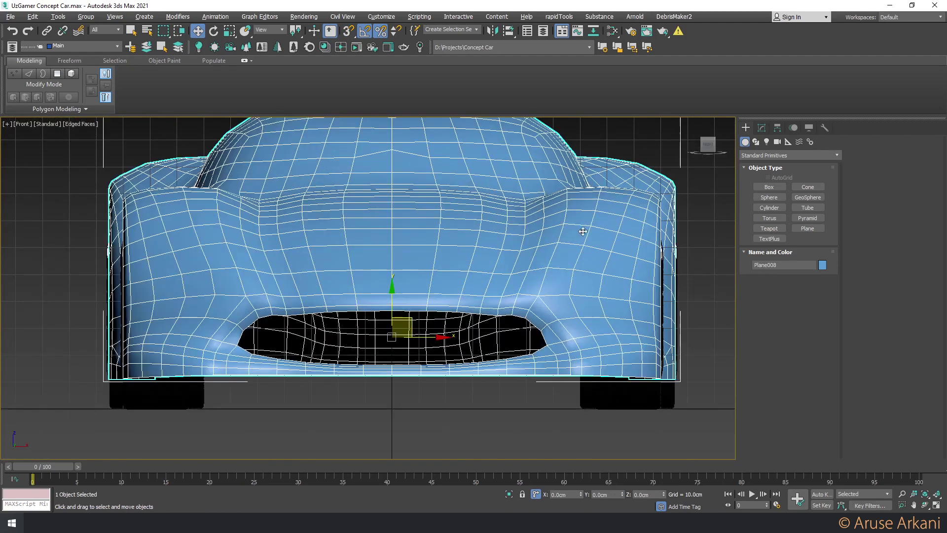
scroll(448, 238, "up", 2)
Start an Arc at the car's front corner in wireframe, then abandon it
left_click(756, 141)
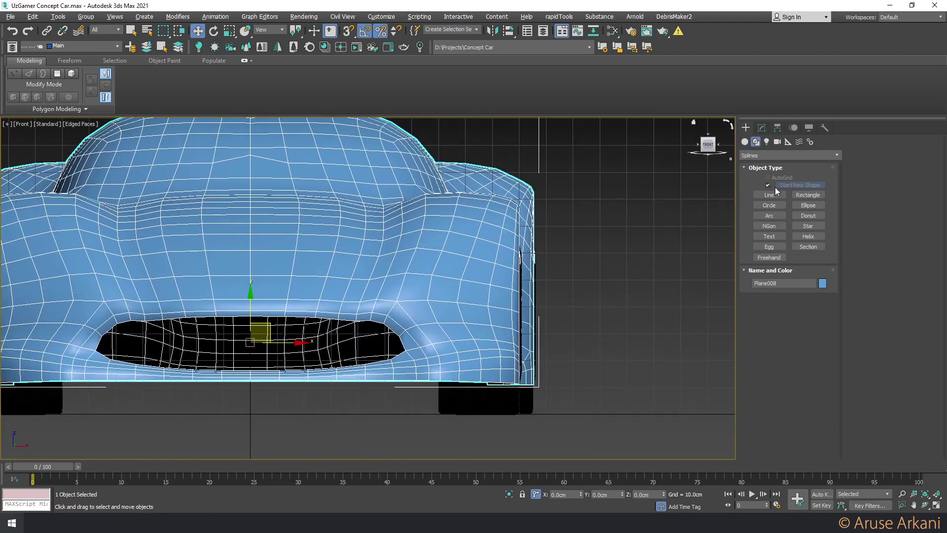
left_click(771, 215)
scroll(473, 205, "up", 2)
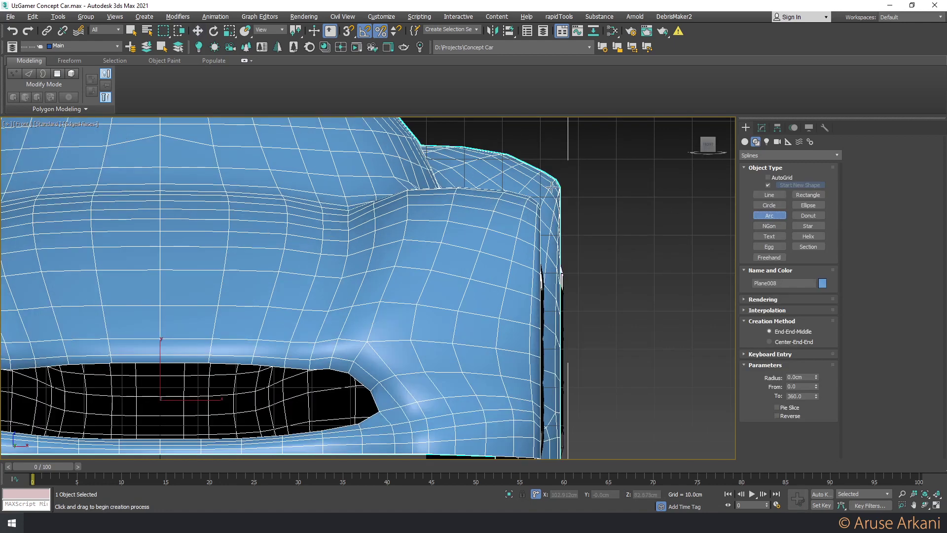
mouse_move(542, 175)
left_mouse_down()
mouse_move(472, 204)
mouse_move(495, 206)
mouse_move(483, 211)
left_mouse_up()
key("F3")
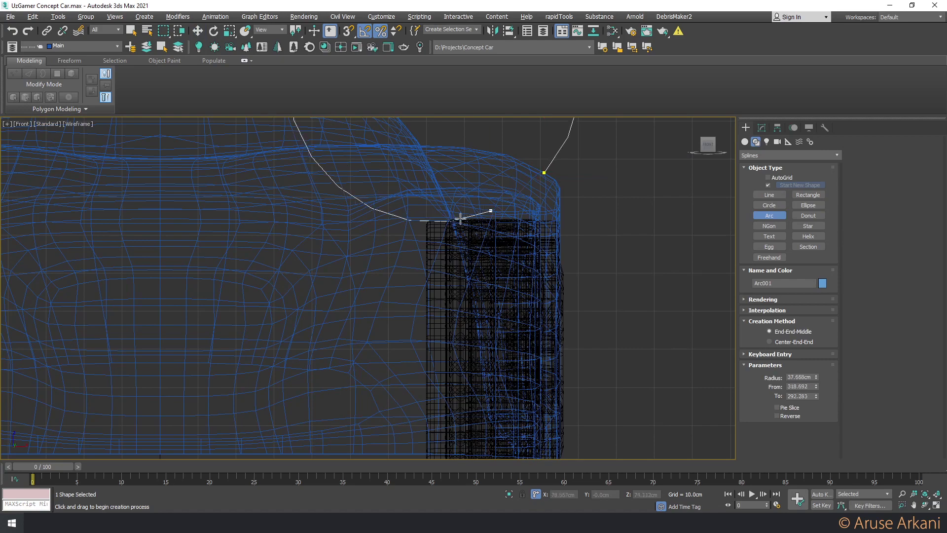
right_click(480, 212)
key("F3")
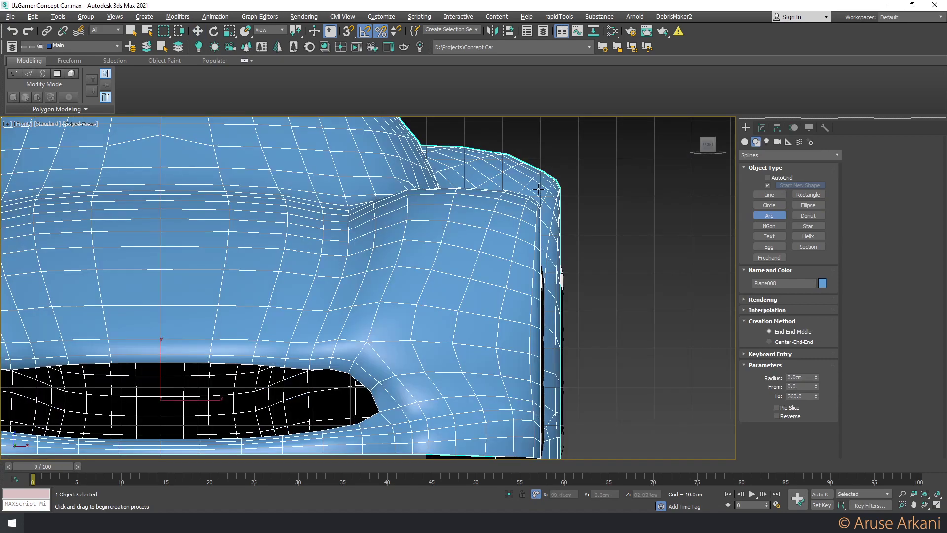
scroll(516, 202, "down", 5)
In the Top view, select all the car's parts and move them along Y
key("alt+w")
right_click(328, 237)
key("alt+w")
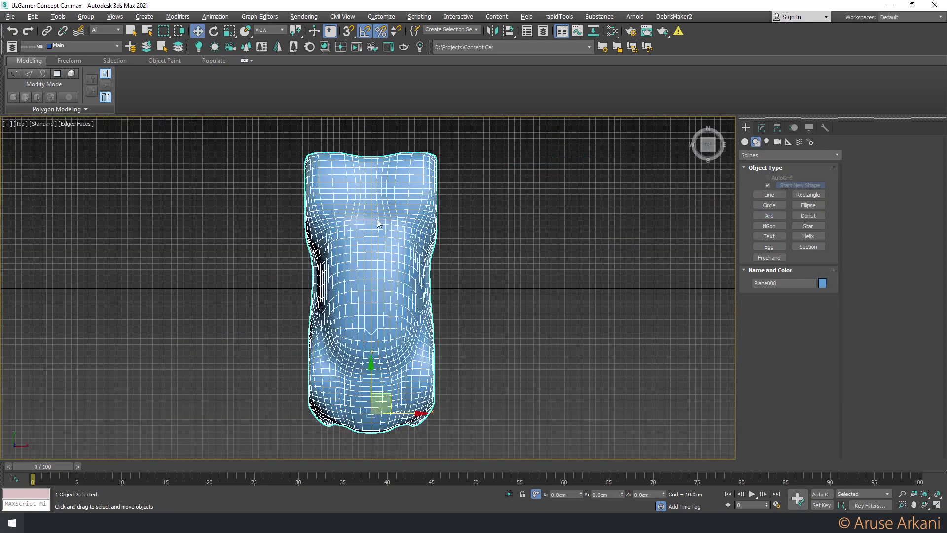
left_click_drag(252, 163, 249, 157)
left_click_drag(351, 223, 351, 156)
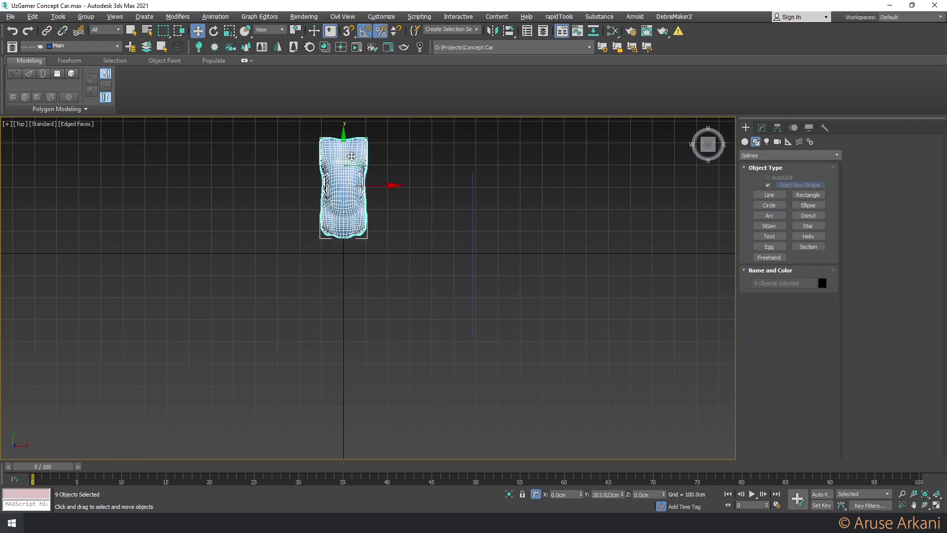
key("f")
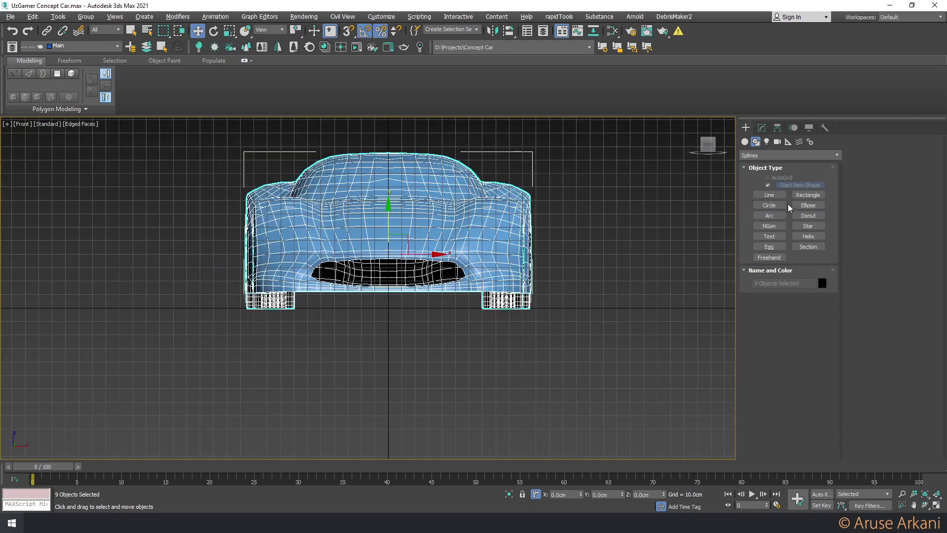
Draw the first arc across the car's upper front corner in the Front view
left_click(769, 216)
scroll(598, 209, "up", 3)
scroll(536, 211, "up", 3)
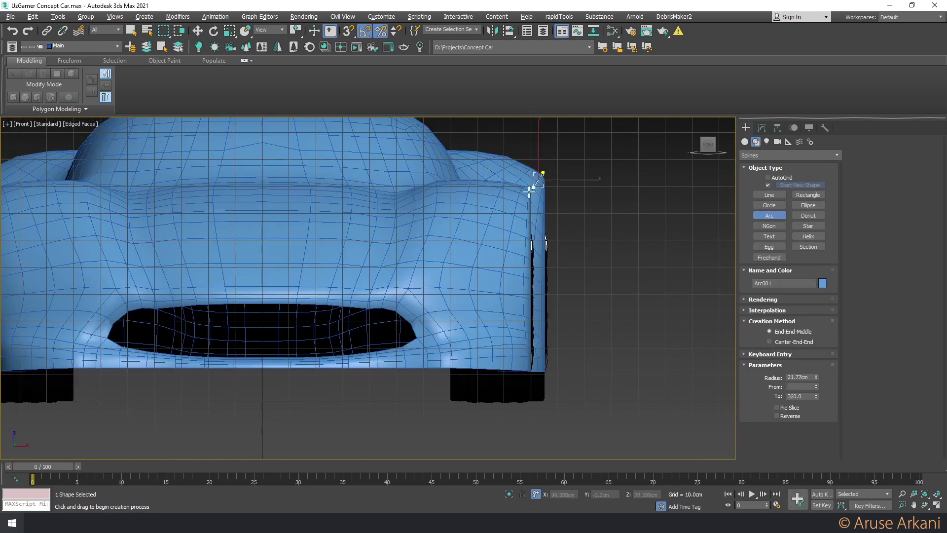
left_click_drag(529, 191, 493, 209)
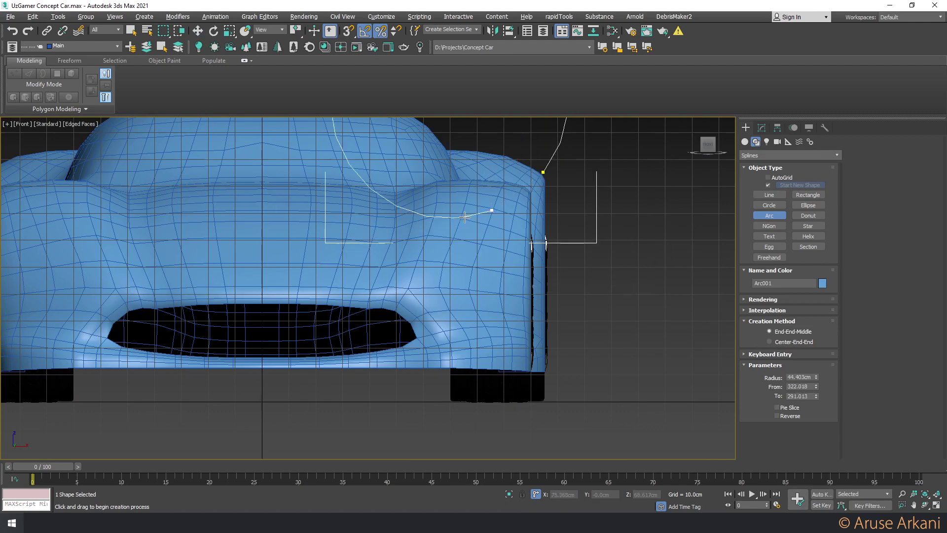
right_click(493, 209)
left_click_drag(556, 160, 440, 227)
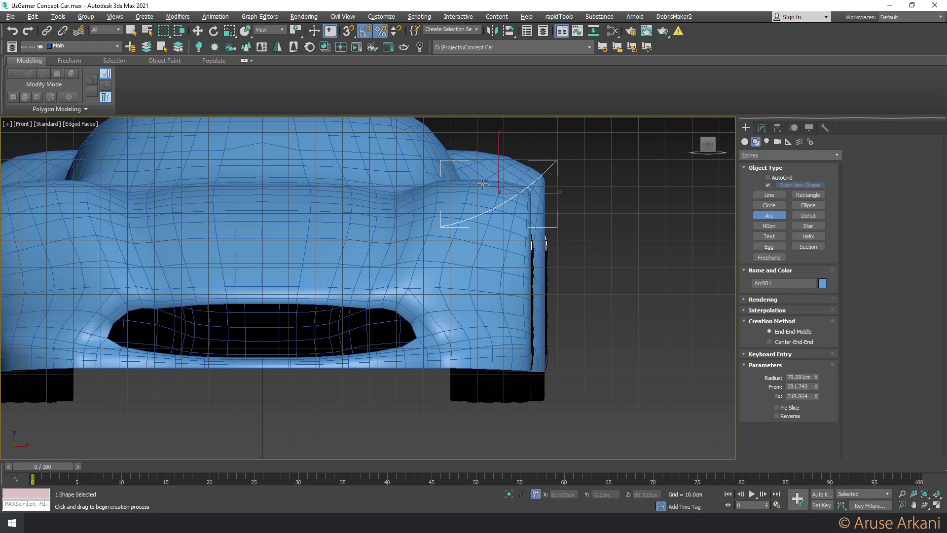
left_click(497, 168)
Draw three more arcs: across the front, toward the intake, and along the fender edge
mouse_move(498, 166)
left_mouse_down()
mouse_move(431, 264)
mouse_move(424, 317)
left_mouse_up()
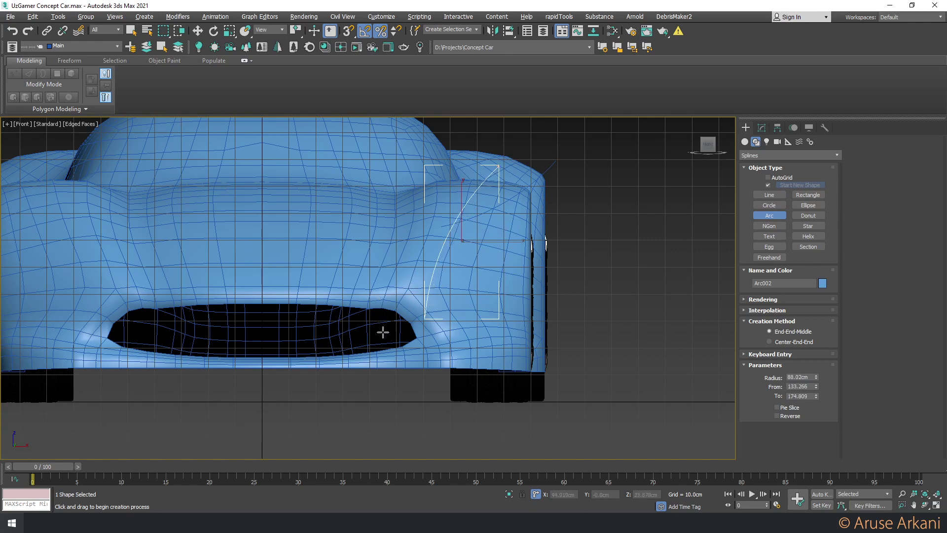
left_click(377, 351)
mouse_move(377, 353)
left_mouse_down()
mouse_move(537, 225)
mouse_move(593, 214)
left_mouse_up()
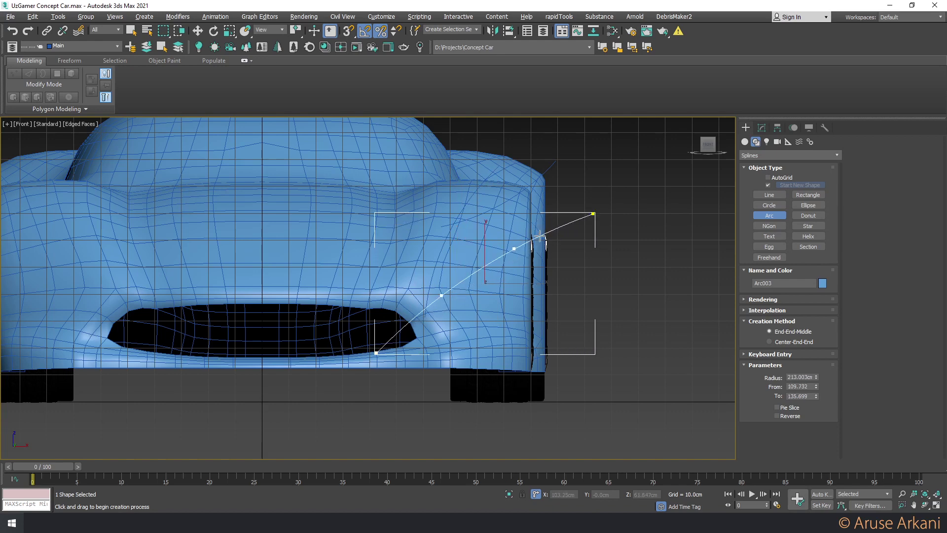
left_click(557, 146)
left_click_drag(557, 143, 495, 323)
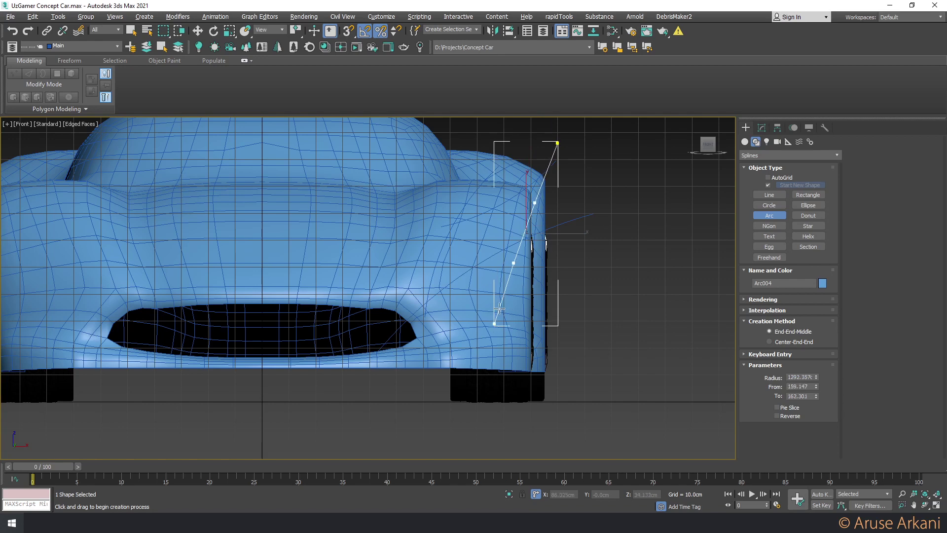
left_click(516, 212)
Orbit the Perspective view toward the four new arcs
key("w")
key("alt+w")
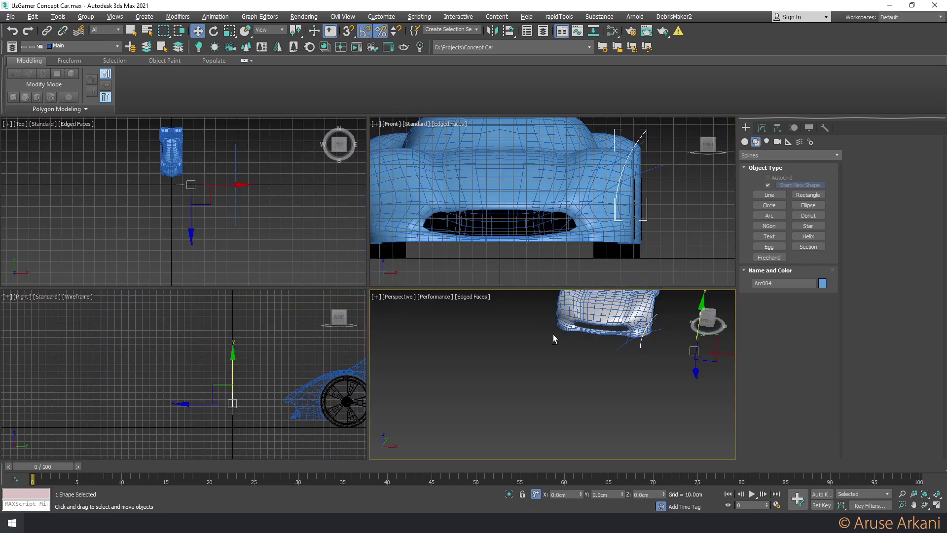
key("alt+w")
mouse_move(545, 222)
middle_mouse_down("alt")
mouse_move(516, 264)
mouse_move(611, 177)
middle_mouse_up("alt")
Convert Arc004 to an Editable Spline and attach the other three arcs
left_click(761, 128)
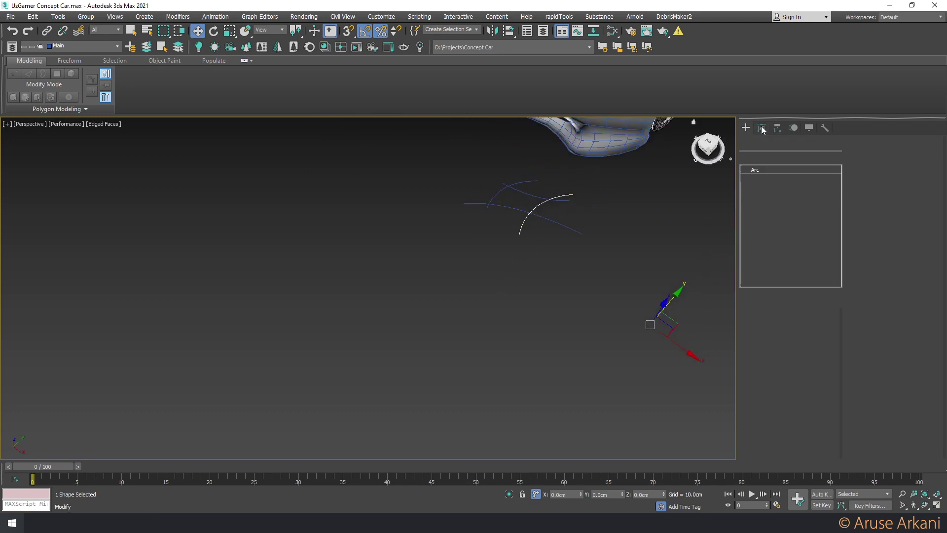
right_click(592, 206)
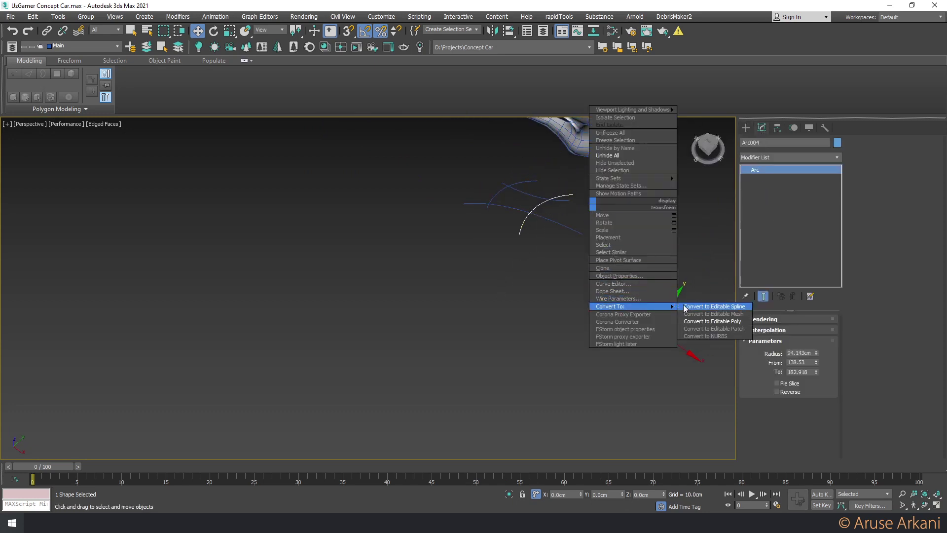
left_click(700, 307)
left_click(872, 204)
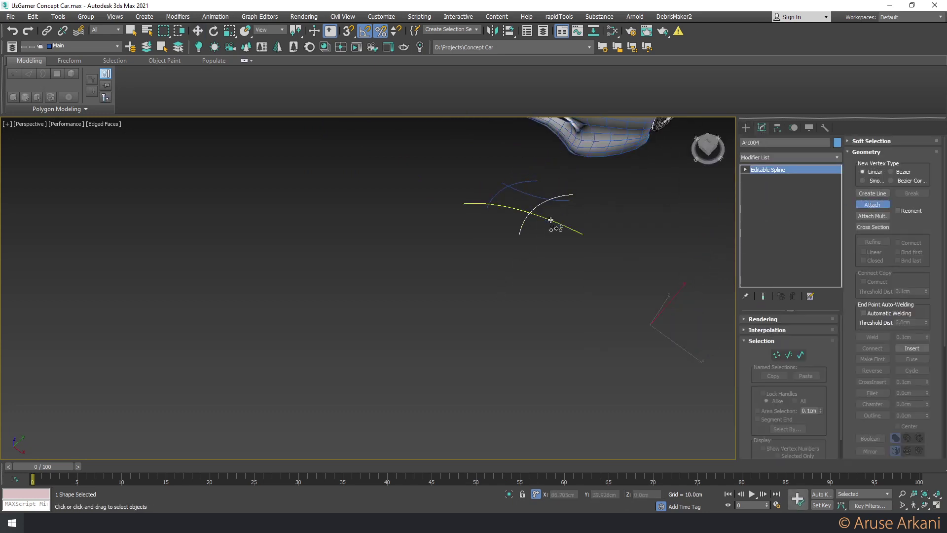
Isolate the spline at Segment level in the Front view
key("3")
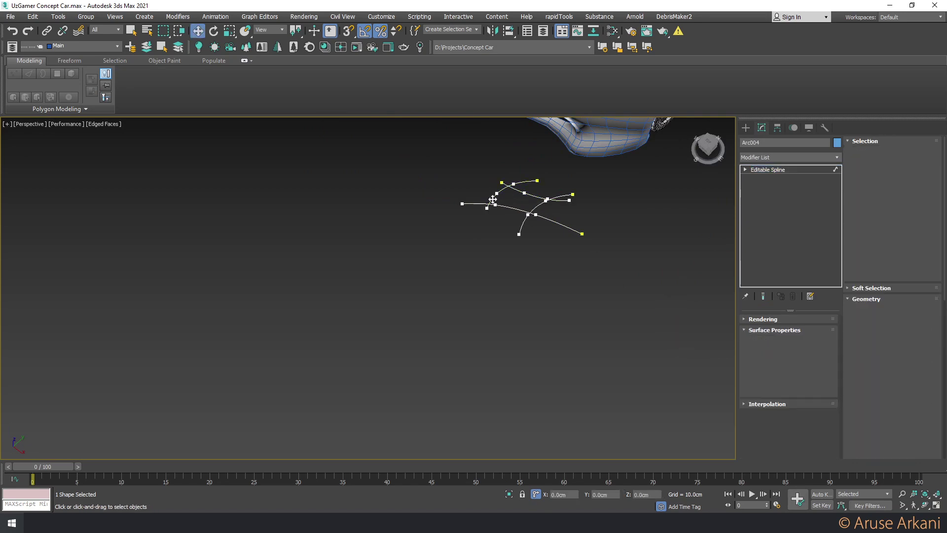
key("f")
key("alt+q")
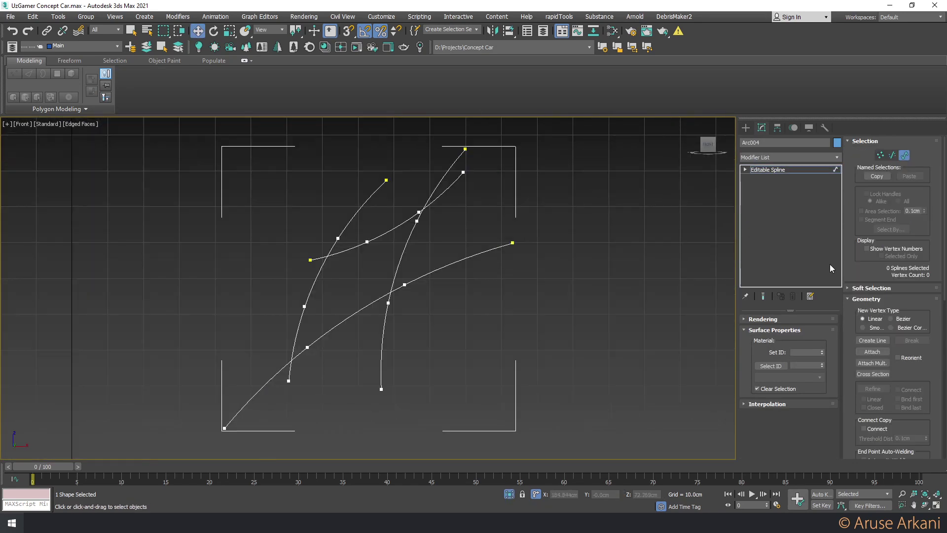
key("j")
scroll(856, 355, "down", 5)
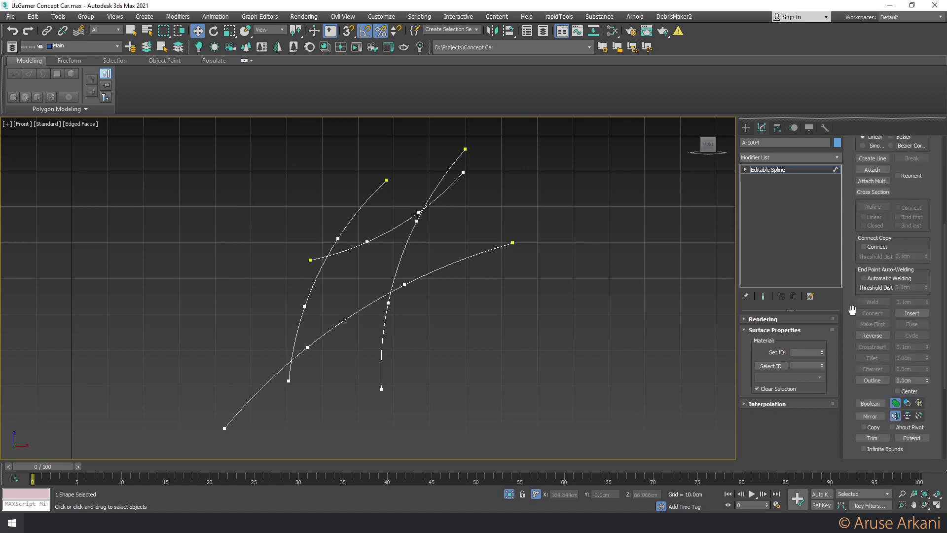
scroll(856, 355, "down", 5)
Trim the overlapping arc segments and inspect the outline in Perspective
left_click(872, 378)
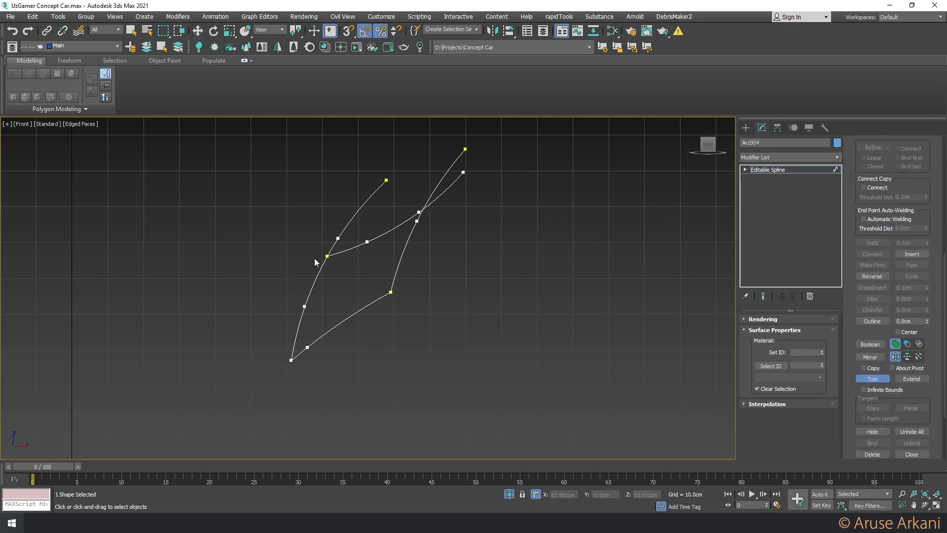
key("w")
key("alt+w")
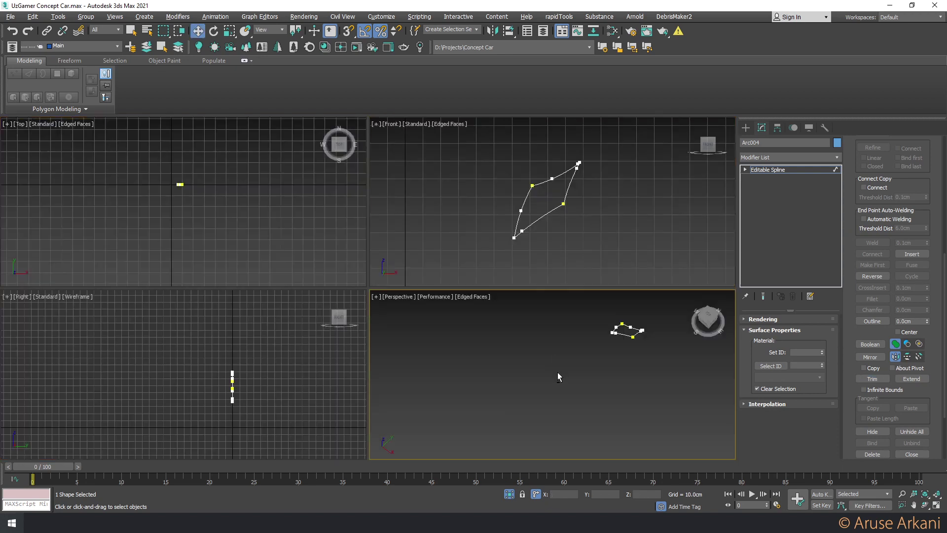
key("alt+w")
mouse_move(532, 283)
middle_mouse_down("alt")
mouse_move(596, 338)
mouse_move(596, 328)
mouse_move(668, 309)
mouse_move(592, 284)
mouse_move(675, 226)
middle_mouse_up("alt")
Add an Extrude modifier to the outline and end isolation to show the car
left_click(766, 173)
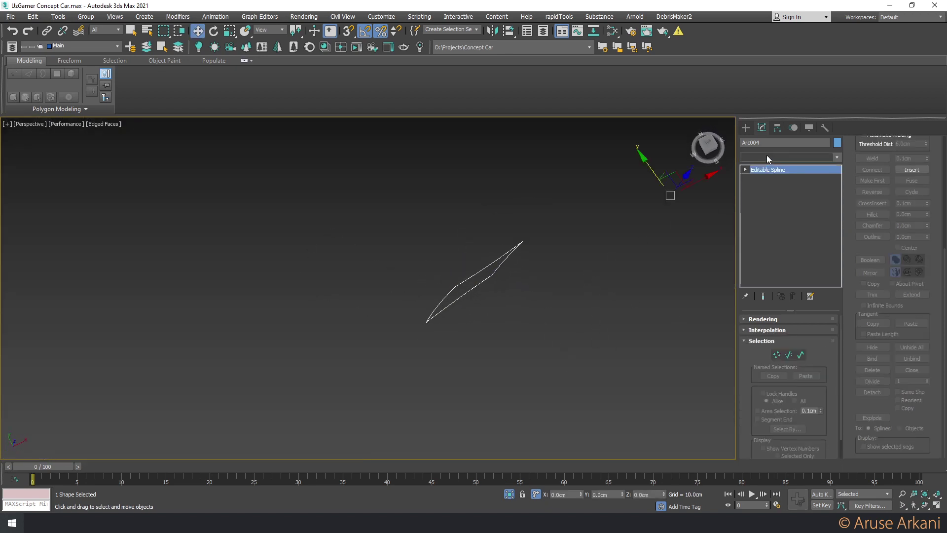
left_click(767, 155)
scroll(744, 165, "down", 5)
left_click(770, 194)
right_click(651, 217)
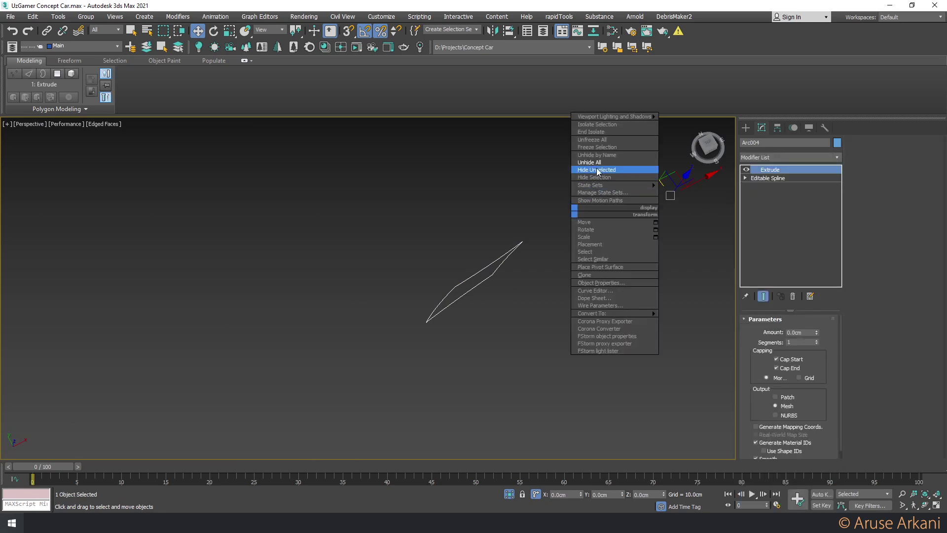
left_click(607, 170)
Weld the overlapping vertices of the Arc004 spline
left_click(767, 177)
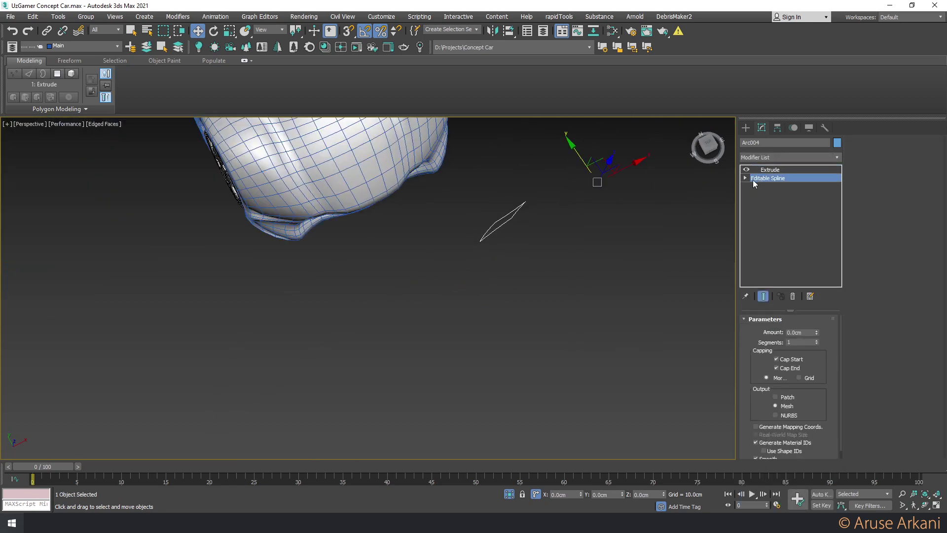
key("1")
right_click(558, 199)
left_click(540, 273)
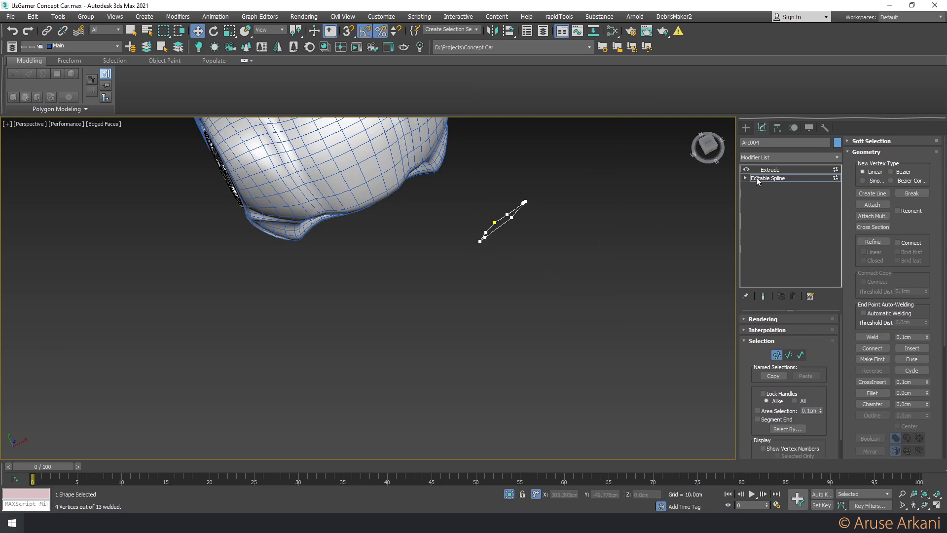
Set the Extrude amount to 101.5cm
middle_click_drag(712, 189, 567, 188, "alt")
scroll(552, 183, "up", 4)
scroll(552, 183, "up", 4)
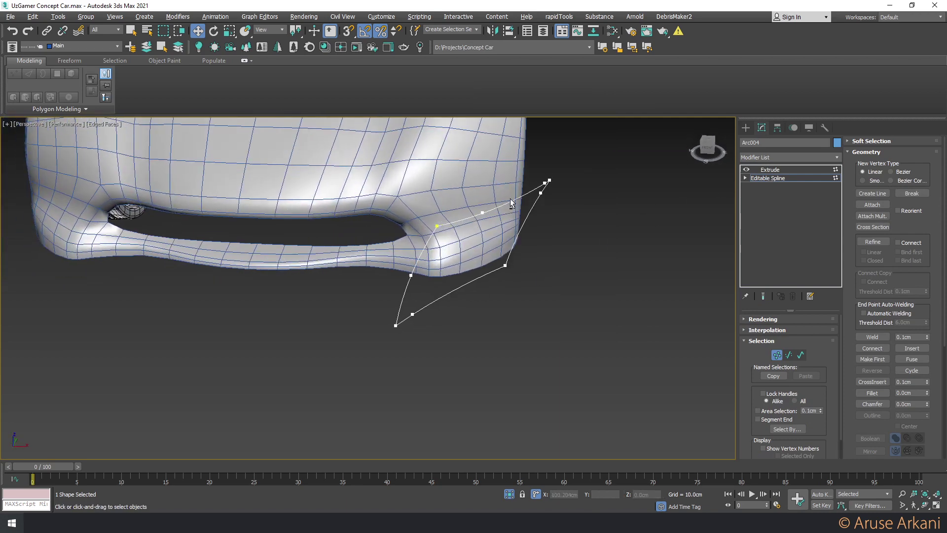
scroll(553, 182, "up", 2)
left_click(770, 170)
left_click_drag(817, 332, 625, 242)
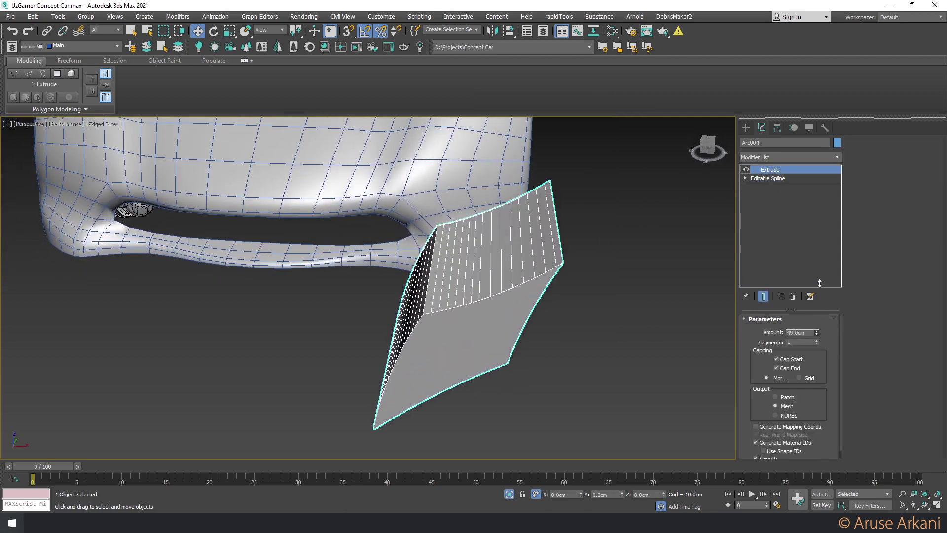
scroll(626, 237, "down", 5)
middle_click_drag(499, 243, 516, 350, "alt")
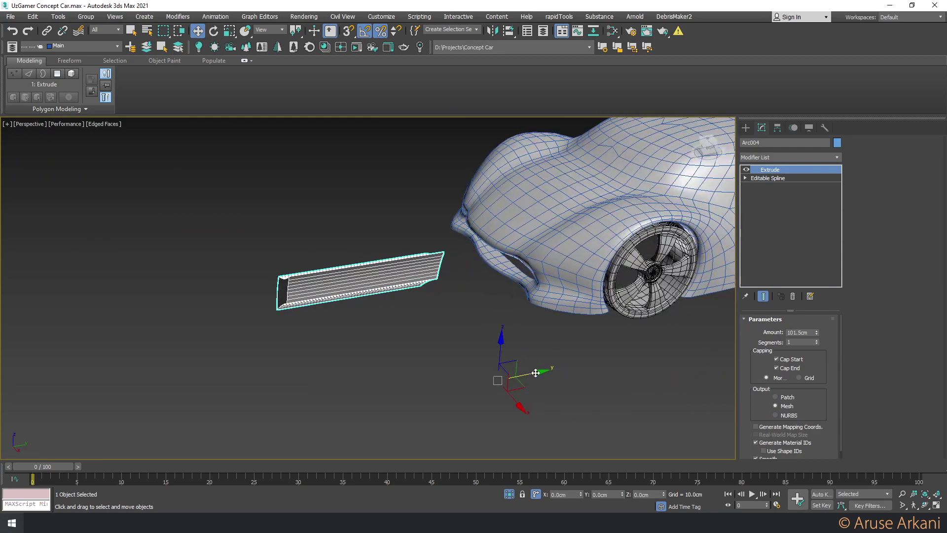
Move the extruded piece onto the car beside the front wheel
left_click_drag(536, 372, 783, 321)
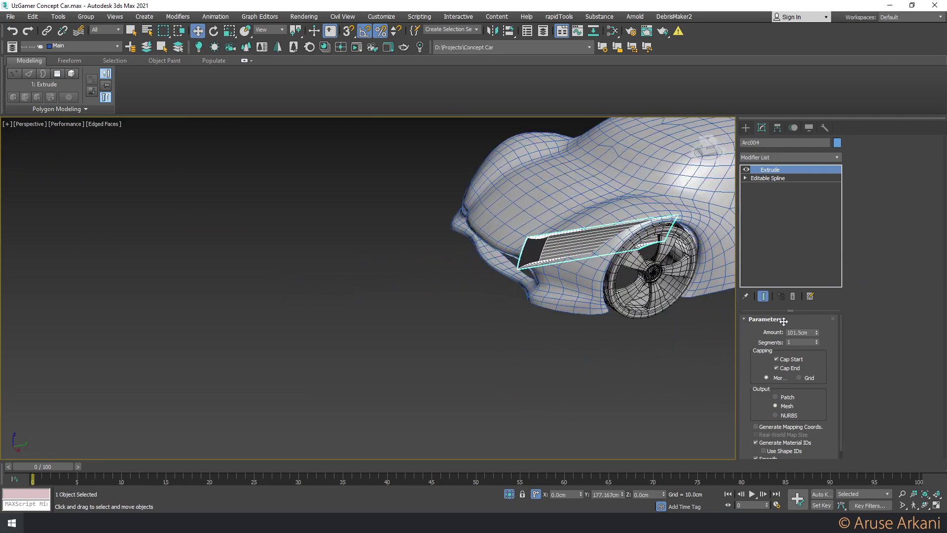
scroll(669, 223, "up", 3)
scroll(668, 223, "up", 3)
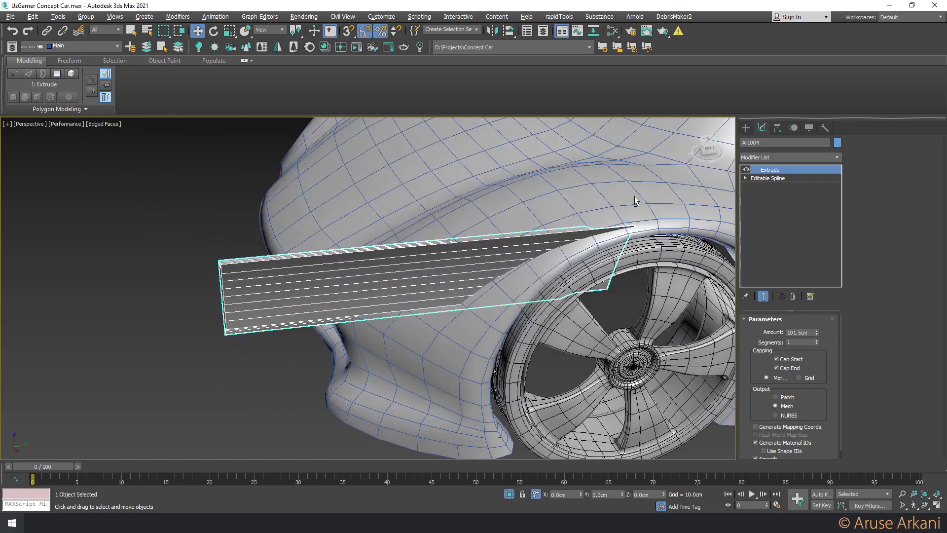
middle_click_drag(635, 200, 616, 231, "alt")
scroll(616, 232, "down", 3)
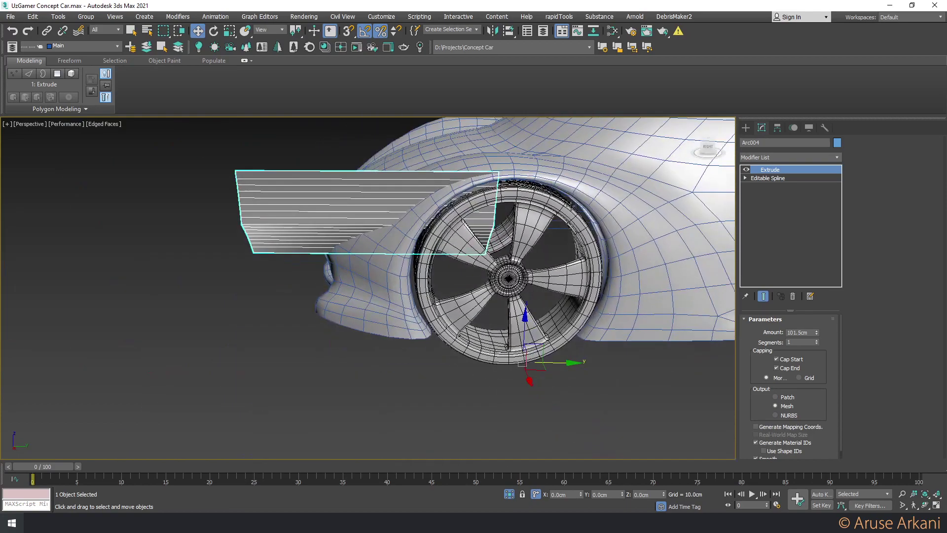
Slide the intake piece further along Y and check its placement from above
left_click_drag(564, 361, 601, 361)
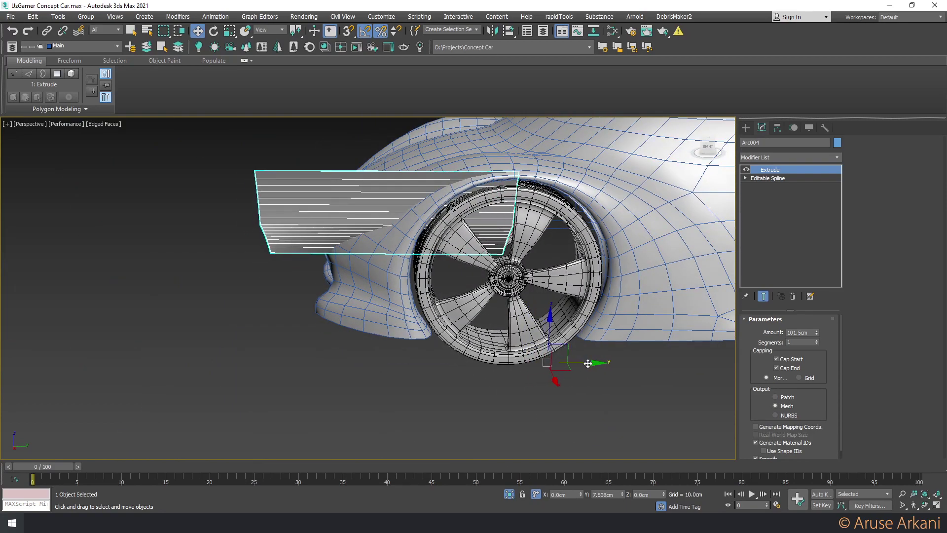
middle_click_drag(600, 360, 521, 248, "alt")
scroll(520, 248, "up", 3)
scroll(511, 215, "up", 2)
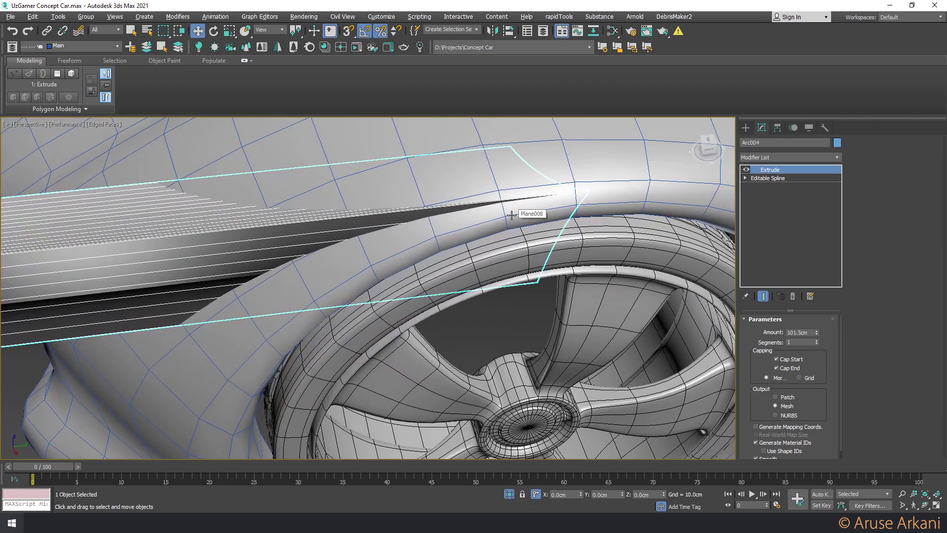
mouse_move(512, 215)
middle_mouse_down("alt")
mouse_move(555, 209)
mouse_move(503, 209)
mouse_move(503, 179)
mouse_move(502, 206)
middle_mouse_up("alt")
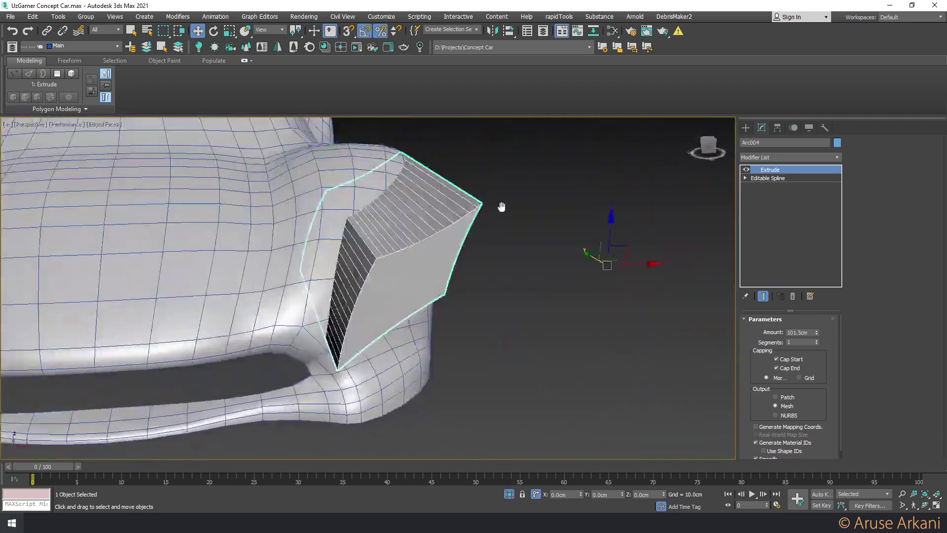
scroll(502, 206, "down", 5)
scroll(591, 185, "down", 1)
Cut the OpenSubdiv modifier off the Plane008 car body's stack
left_click(439, 188)
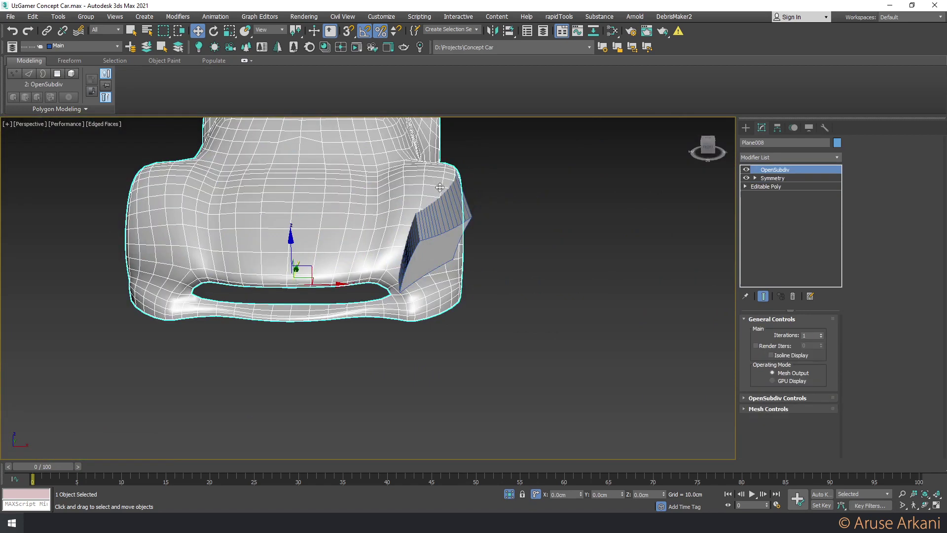
left_click(785, 186)
right_click(772, 169)
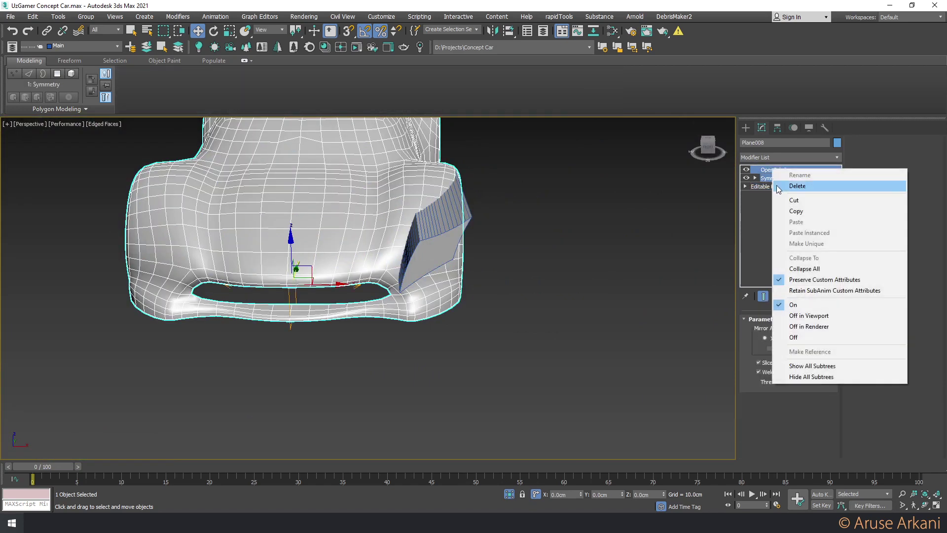
left_click(793, 200)
left_click(746, 127)
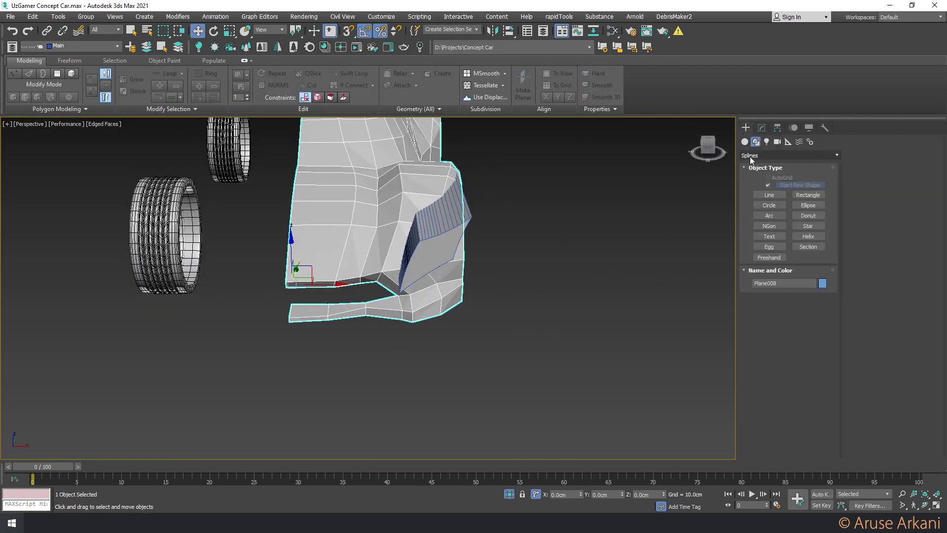
Lower the intake spline Arc004's interpolation steps to 2, ready to paste OpenSubdiv back
left_click(422, 223)
left_click(760, 127)
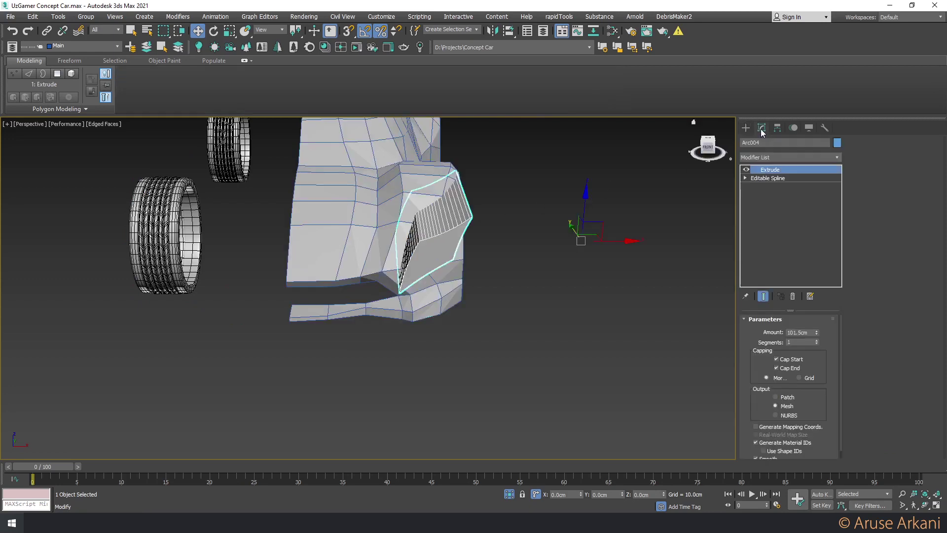
left_click(773, 318)
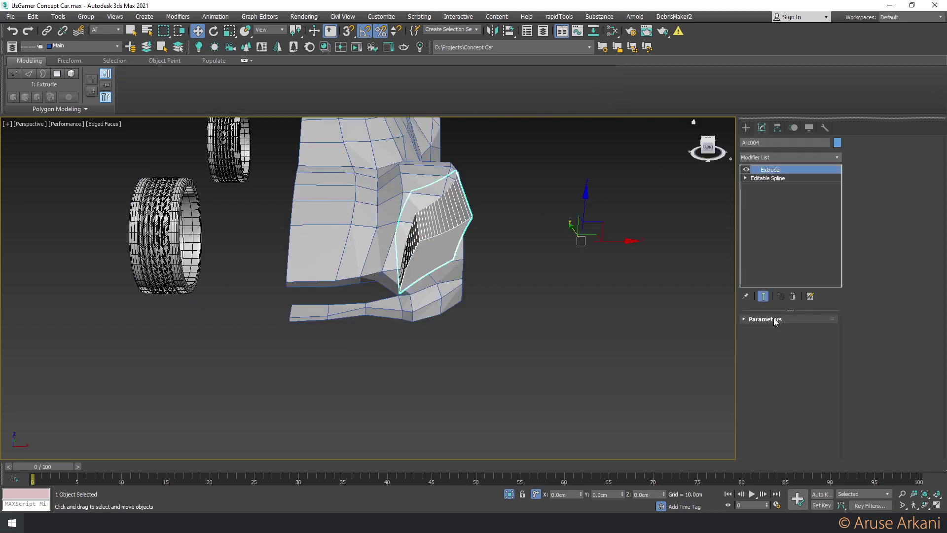
left_click(769, 178)
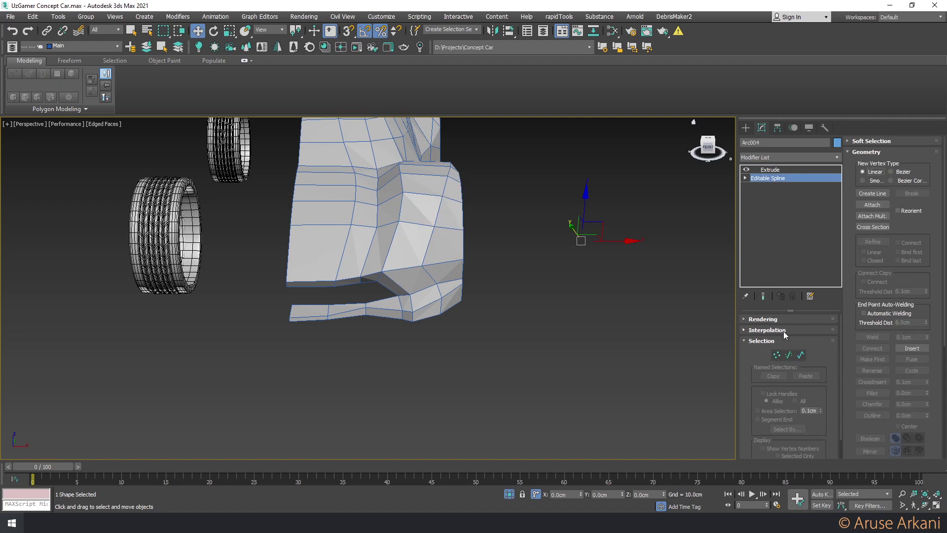
left_click(764, 297)
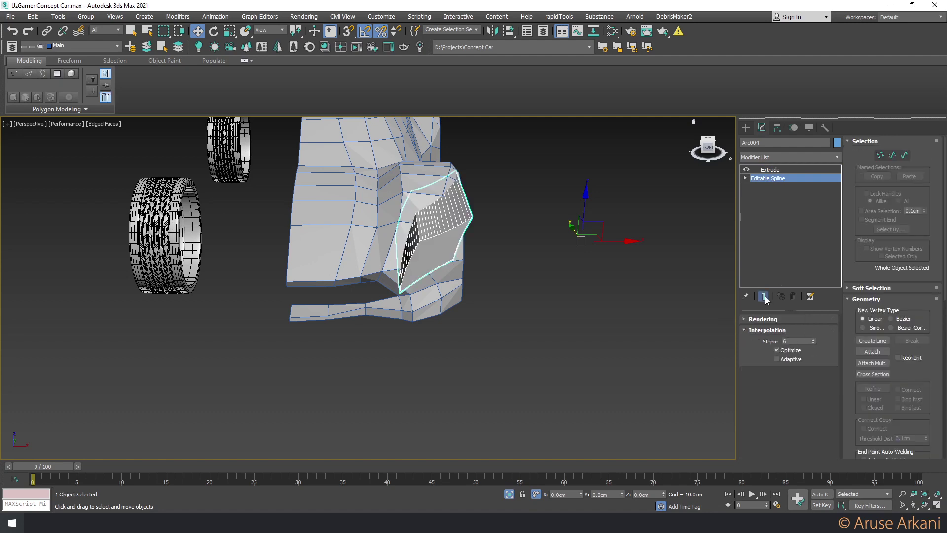
left_click(812, 342)
left_click(813, 342)
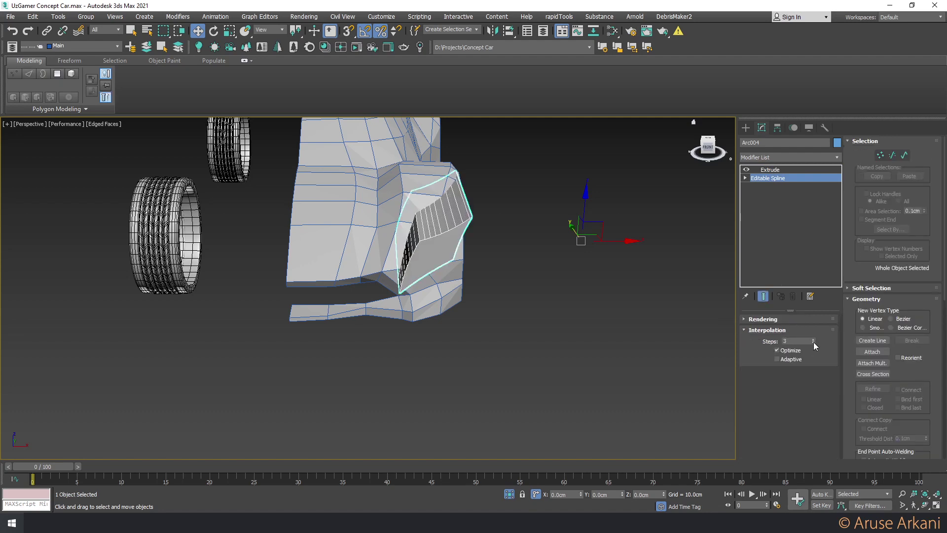
mouse_move(620, 278)
middle_mouse_down("alt")
mouse_move(431, 251)
mouse_move(483, 250)
middle_mouse_up("alt")
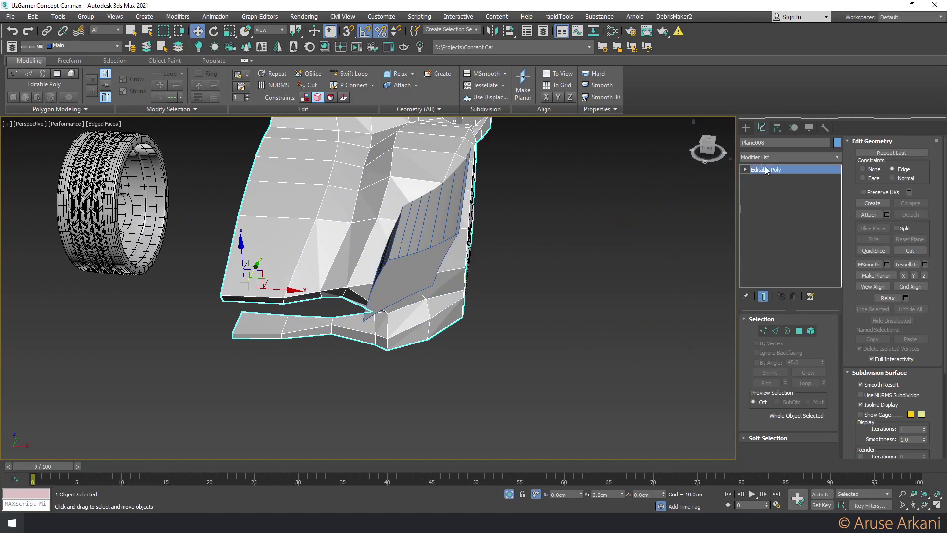
right_click(766, 170)
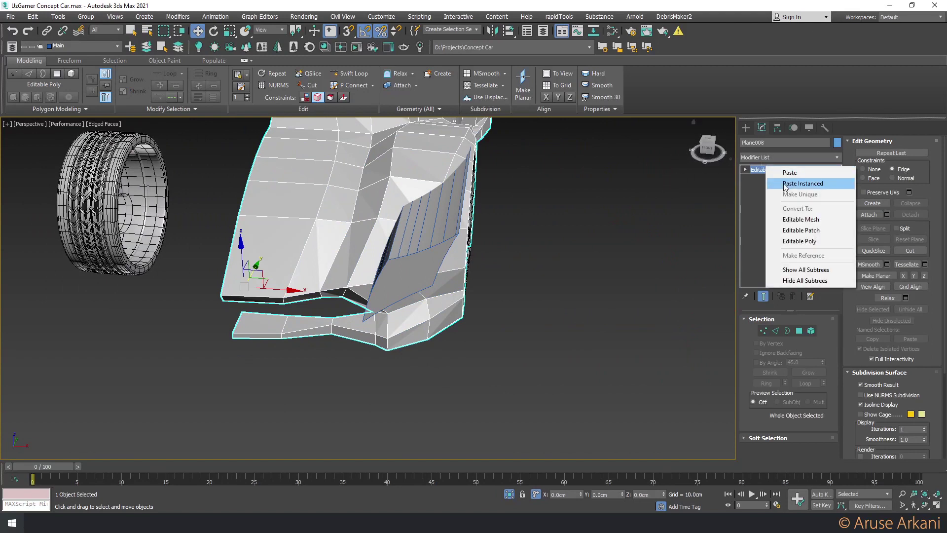
Paste OpenSubdiv back onto the body and add an Edit Poly modifier in Polygon mode
left_click(784, 174)
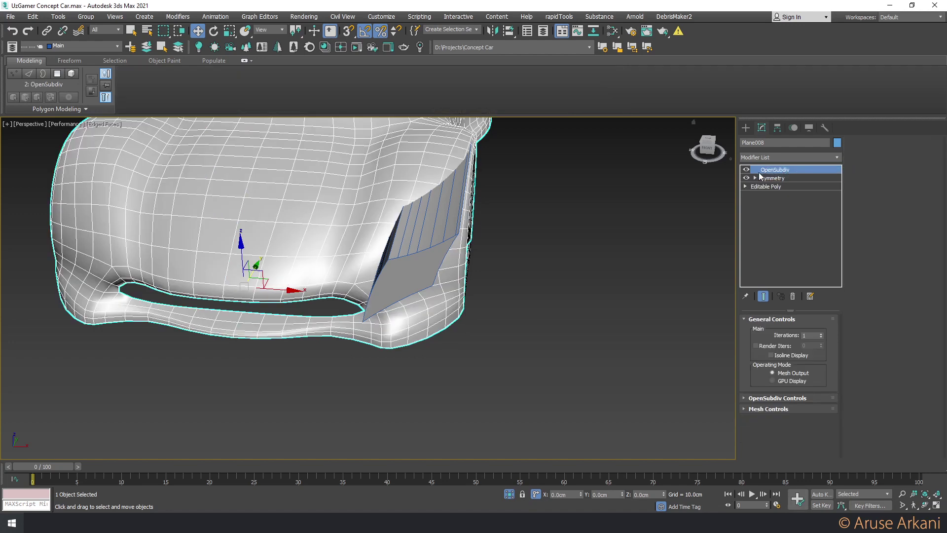
left_click(774, 157)
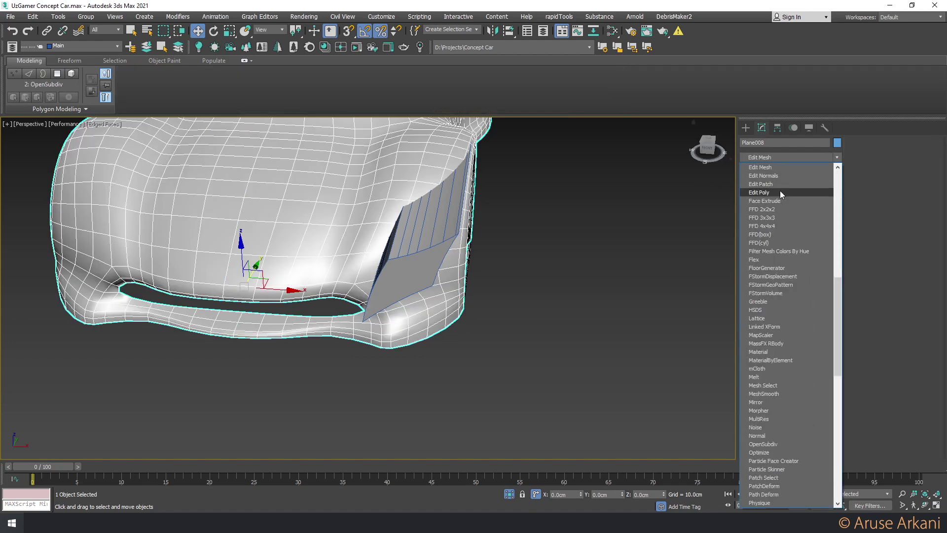
left_click(777, 191)
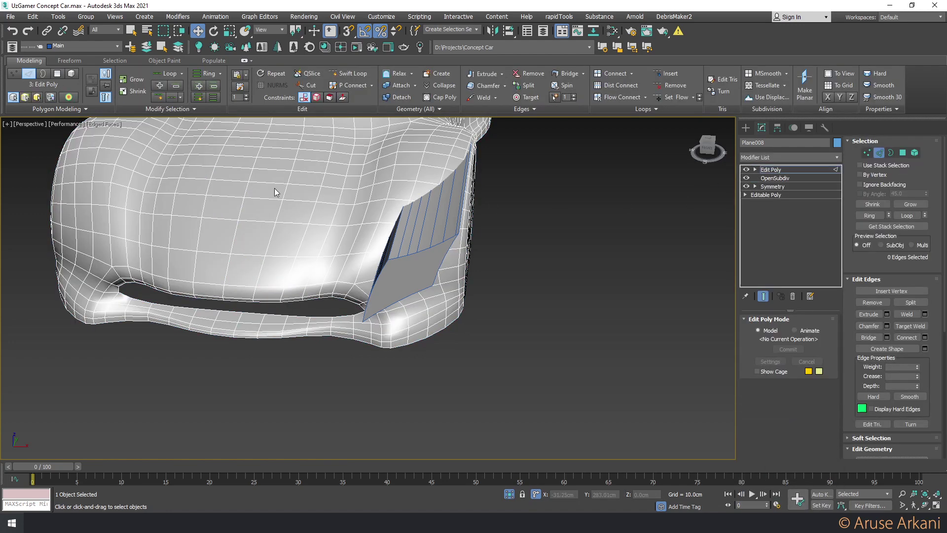
key("4")
left_click(114, 60)
Delete the temporary Edit Poly modifier from the body's stack again
left_click(199, 362)
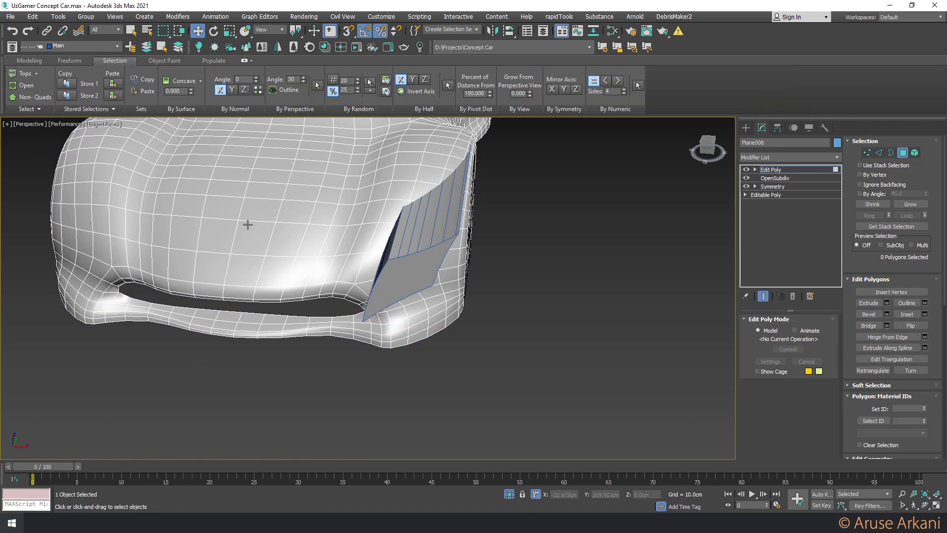
mouse_move(291, 219)
middle_mouse_down("alt")
mouse_move(319, 217)
mouse_move(302, 209)
mouse_move(299, 231)
middle_mouse_up("alt")
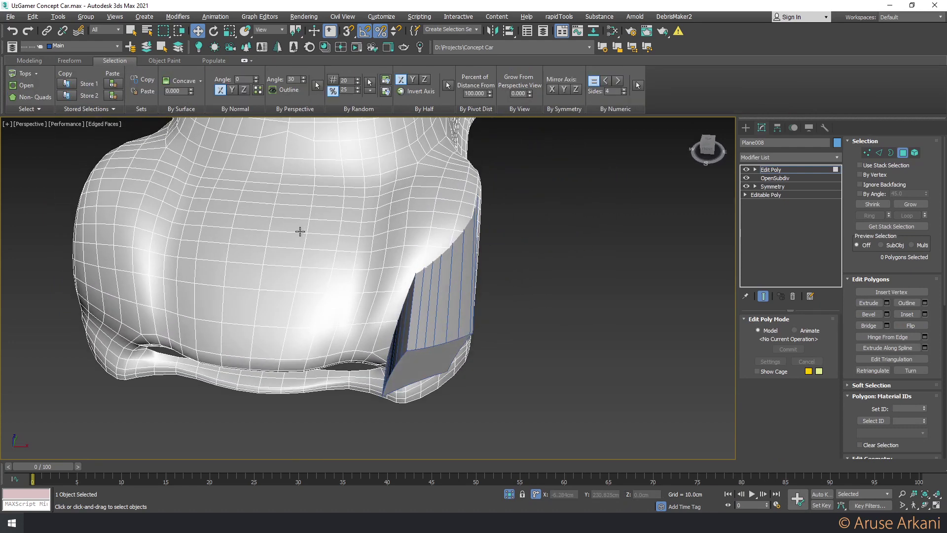
right_click(770, 167)
left_click(783, 182)
Insert a Swift Loop edge loop around the front wheel arch on the Editable Poly cage
left_click(779, 184)
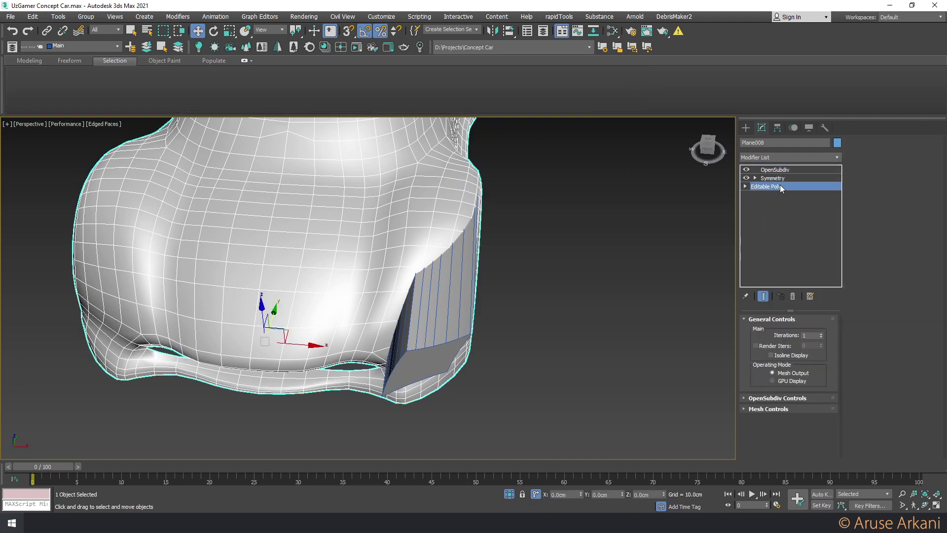
middle_click_drag(463, 217, 431, 186, "alt")
key("2")
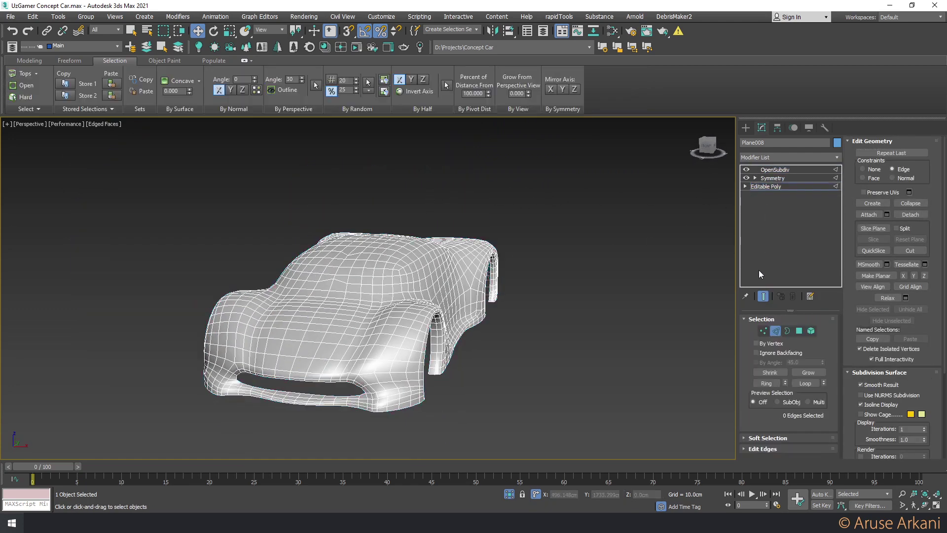
scroll(387, 355, "up", 3)
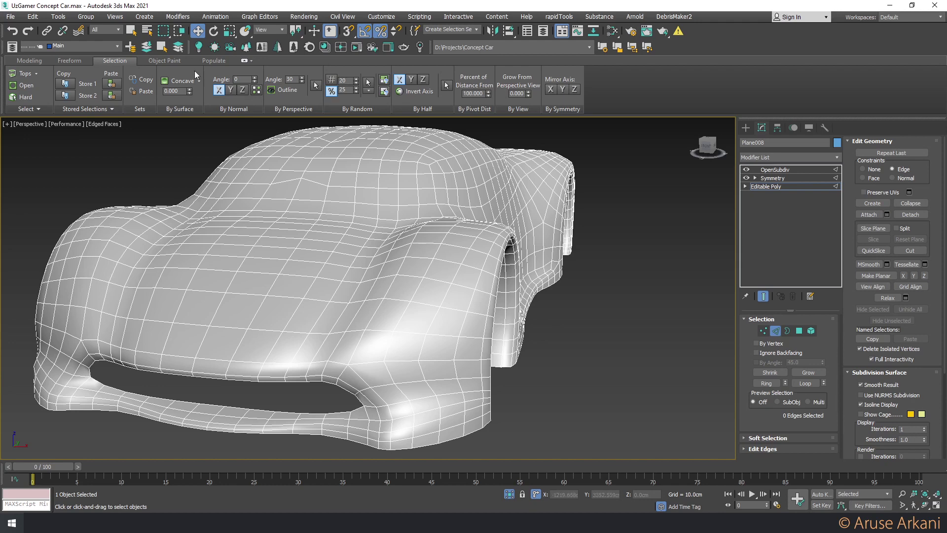
left_click(29, 61)
left_click(368, 75)
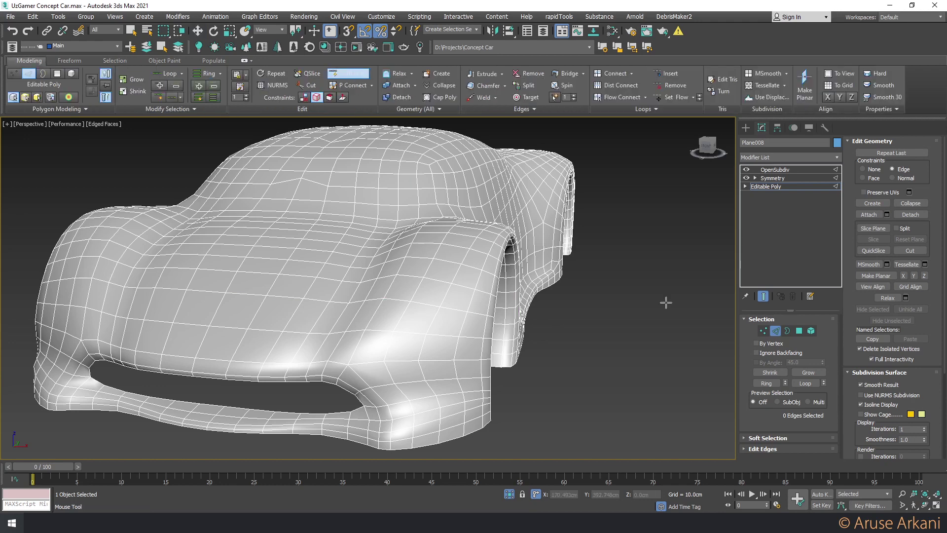
left_click(763, 296)
left_click(388, 295)
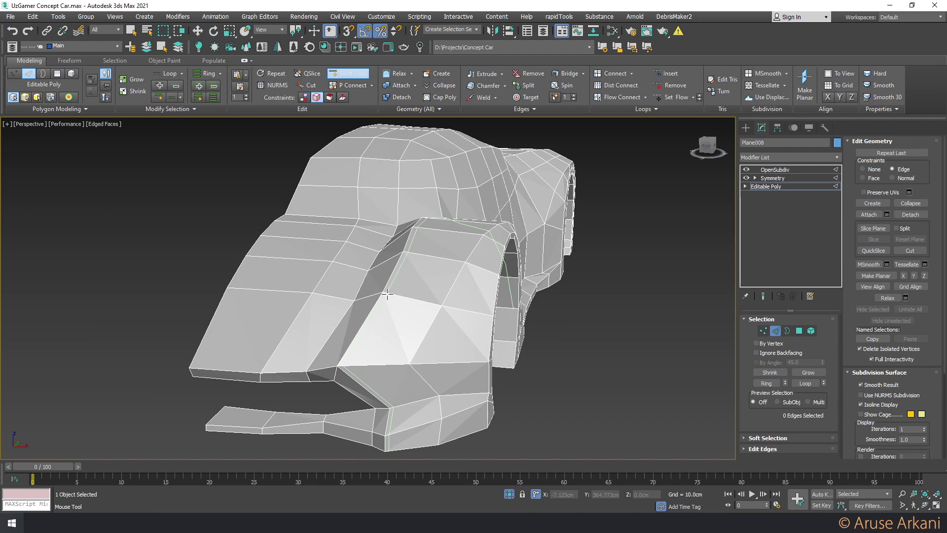
Add more Swift Loop edge loops along the wheel arch and the lower lip panel
left_click(387, 294)
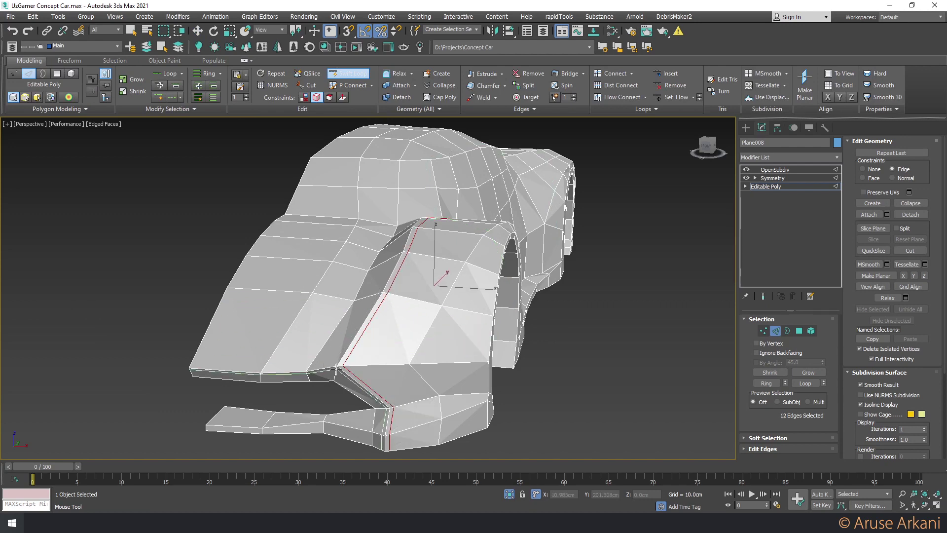
scroll(335, 367, "up", 5)
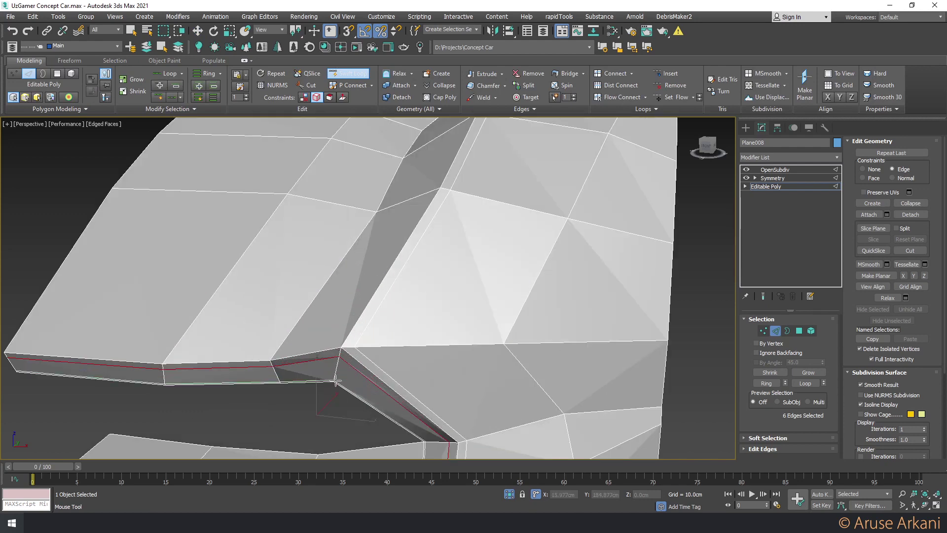
scroll(346, 346, "down", 2)
mouse_move(345, 345)
middle_mouse_down("alt")
mouse_move(397, 344)
mouse_move(452, 308)
middle_mouse_up("alt")
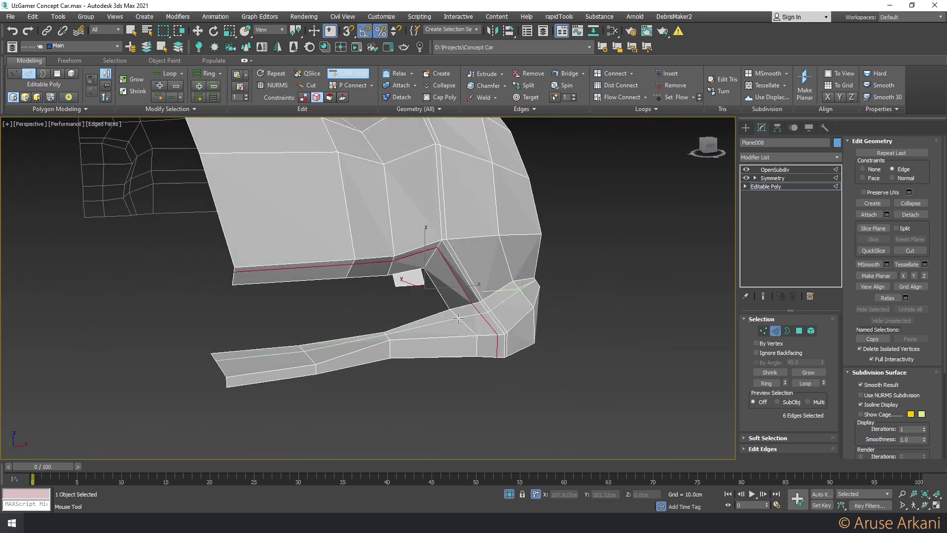
left_click(503, 327)
mouse_move(391, 351)
middle_mouse_down("alt")
mouse_move(465, 339)
mouse_move(456, 313)
middle_mouse_up("alt")
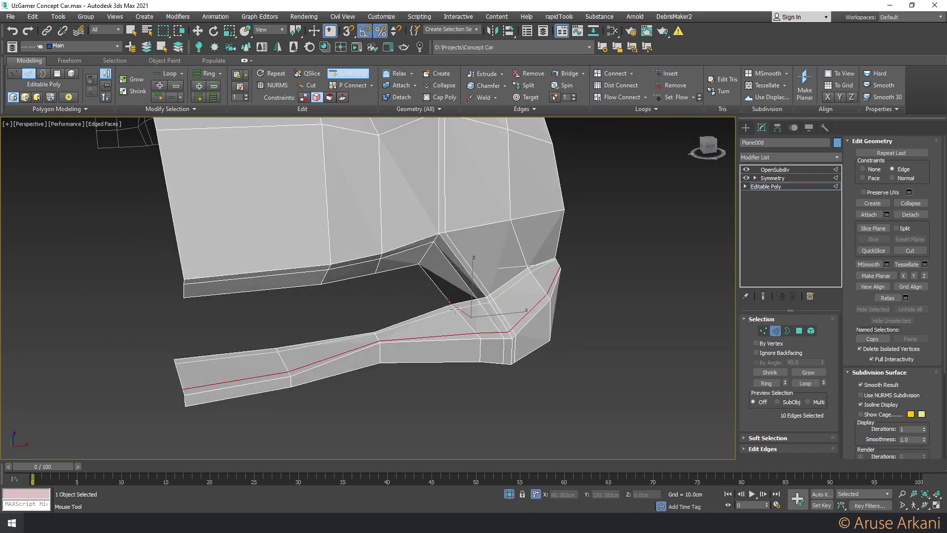
left_click(456, 309)
Select the vertical edge at the intake lip corner and remove it
key("w")
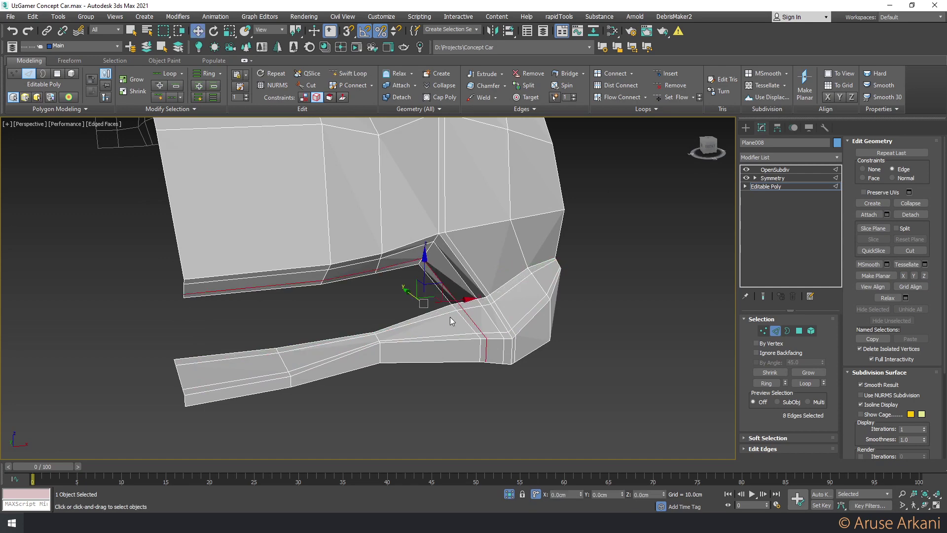
scroll(459, 306, "up", 4)
key("1")
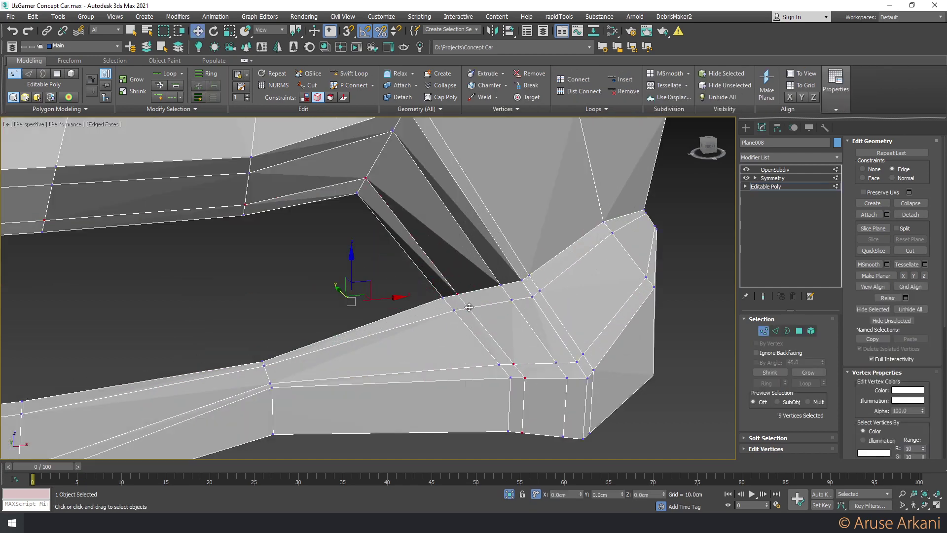
key("2")
left_click(472, 311)
left_click(515, 403)
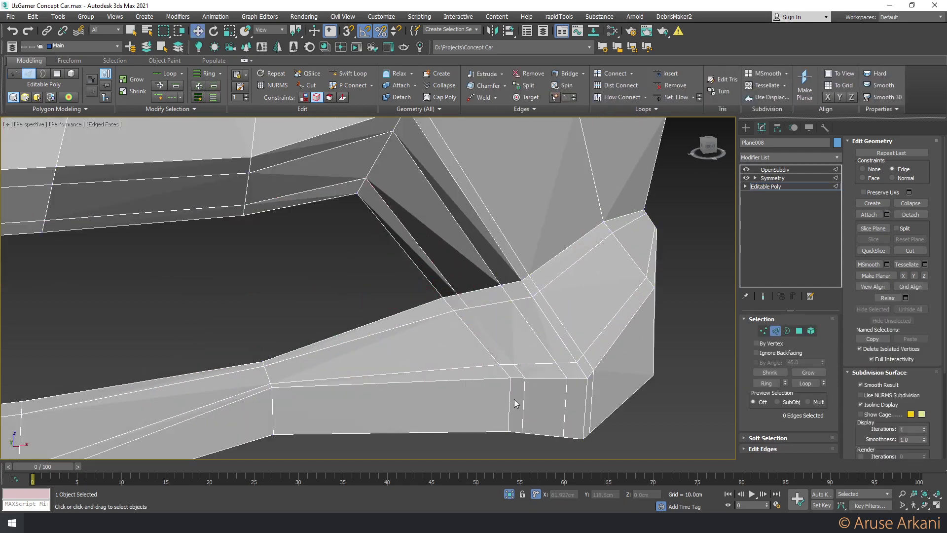
left_click(524, 399)
left_click(673, 86)
Target Weld the leftover lip-corner vertices together, previewing the smoothed result
key("1")
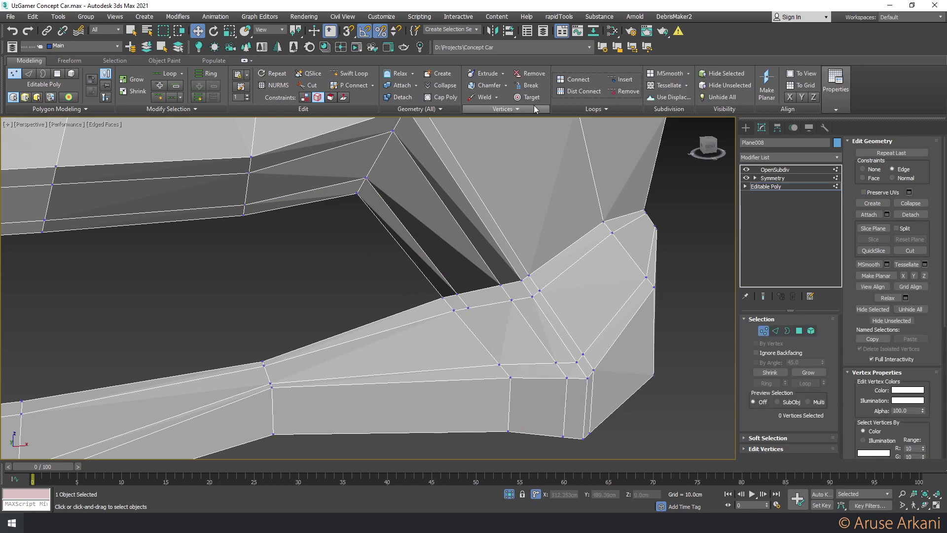
key("w")
left_click(554, 362)
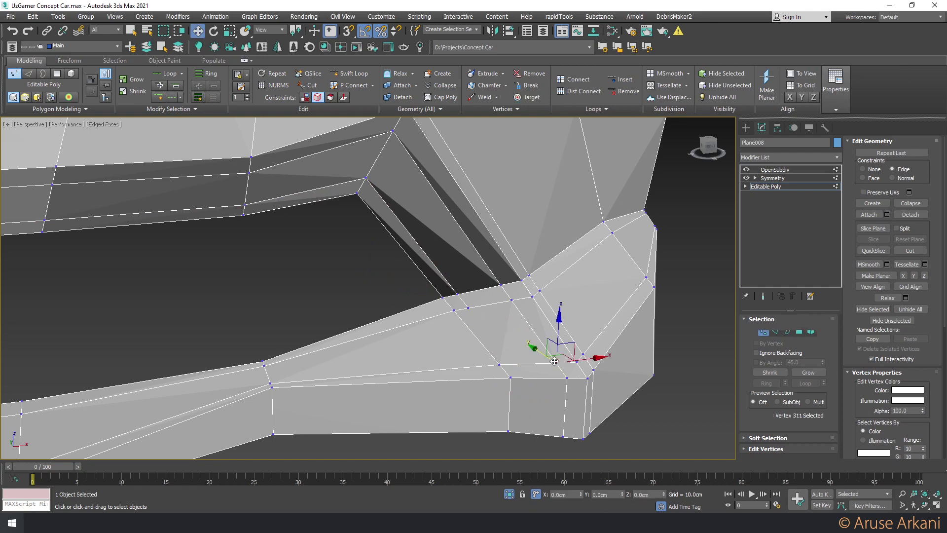
left_click(467, 308, "ctrl")
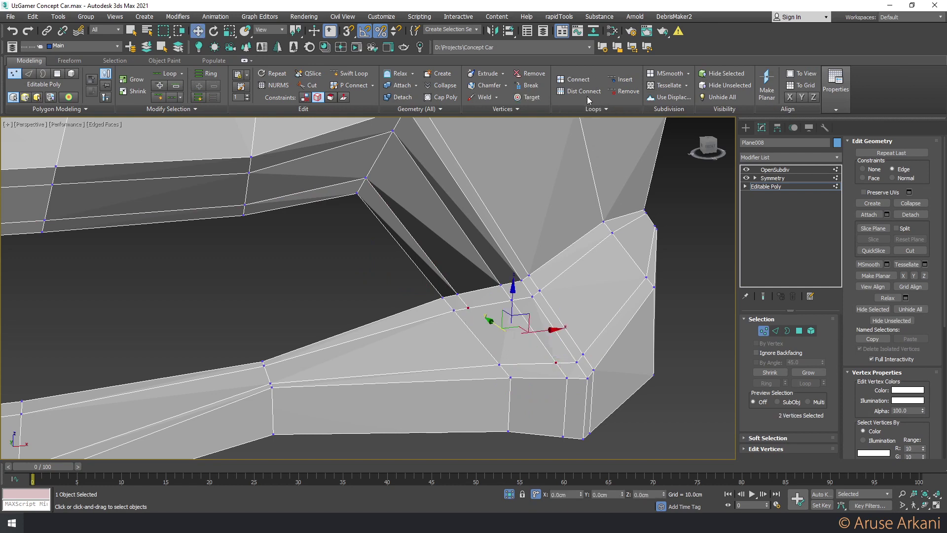
mouse_move(476, 313)
middle_mouse_down("alt")
mouse_move(444, 309)
mouse_move(692, 236)
middle_mouse_up("alt")
left_click(774, 170)
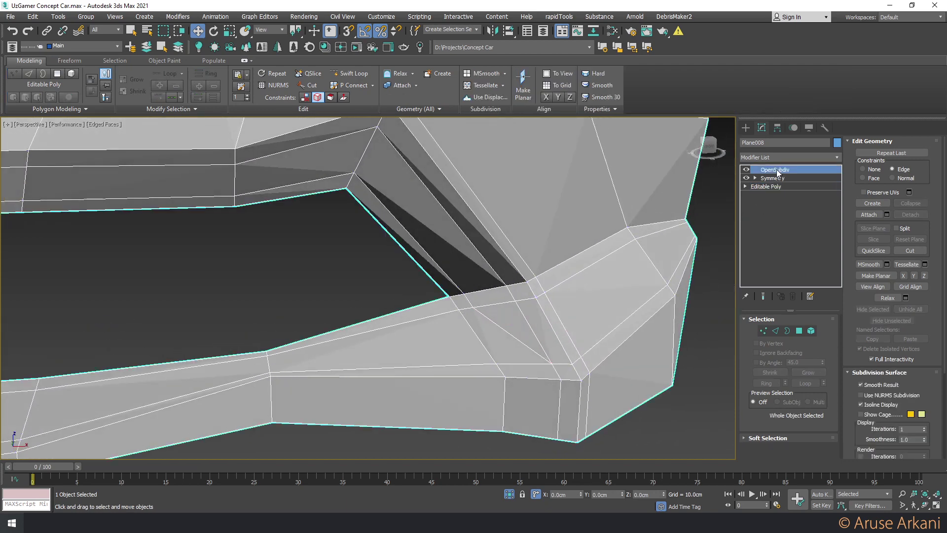
left_click(764, 187)
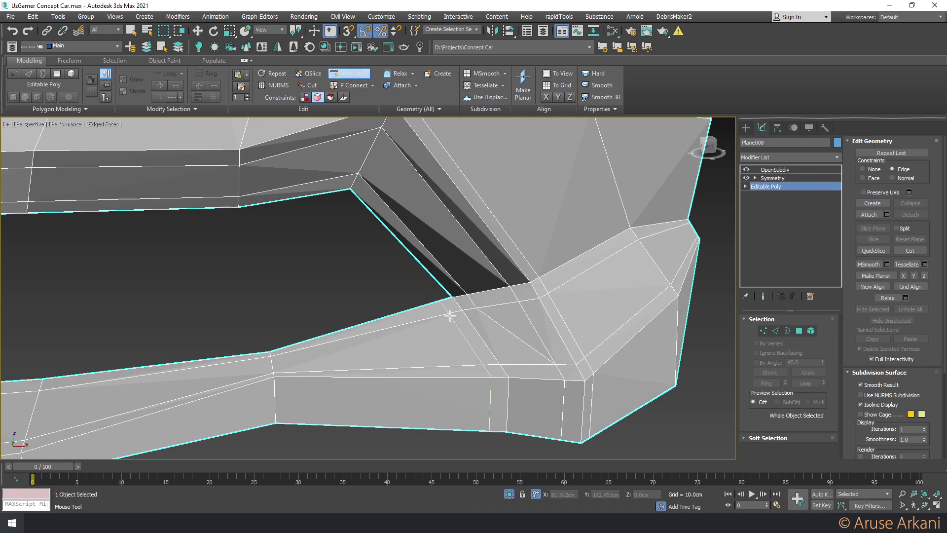
key("1")
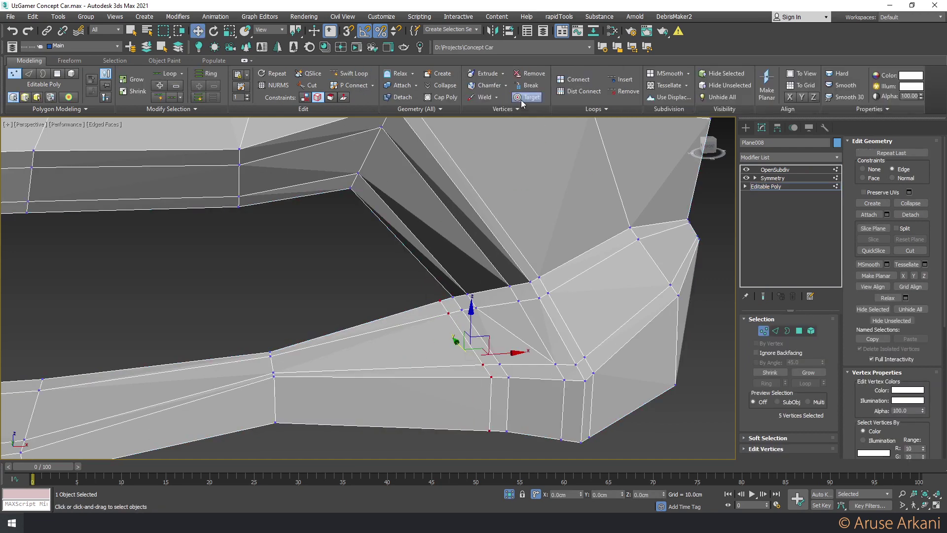
left_click(521, 100)
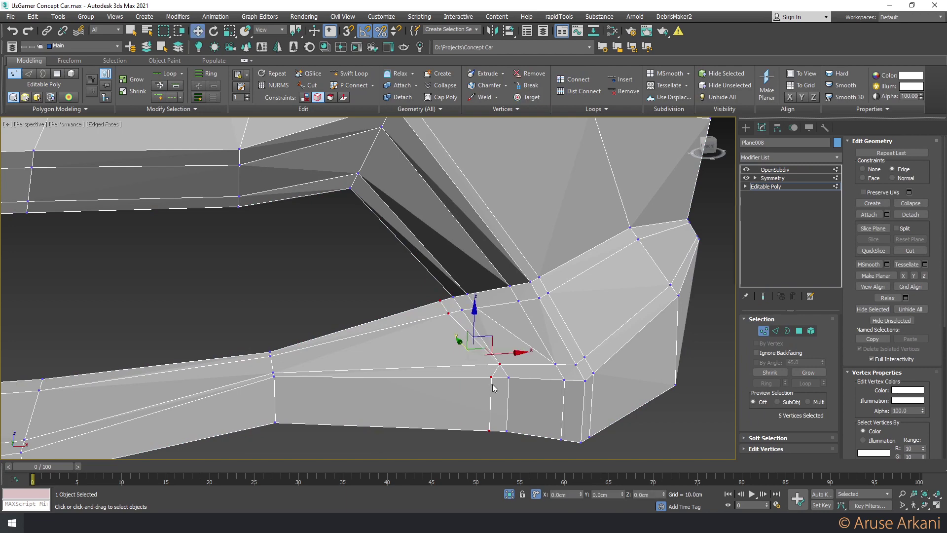
Toggle the OpenSubdiv preview to check the cleaned lip corner topology
key("2")
left_click(498, 366)
left_click(685, 176)
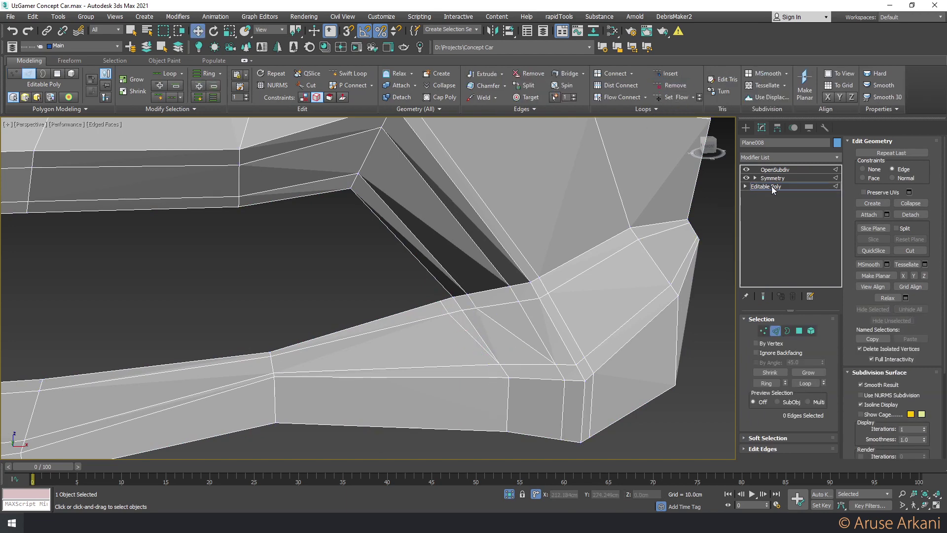
left_click(774, 170)
key("F4")
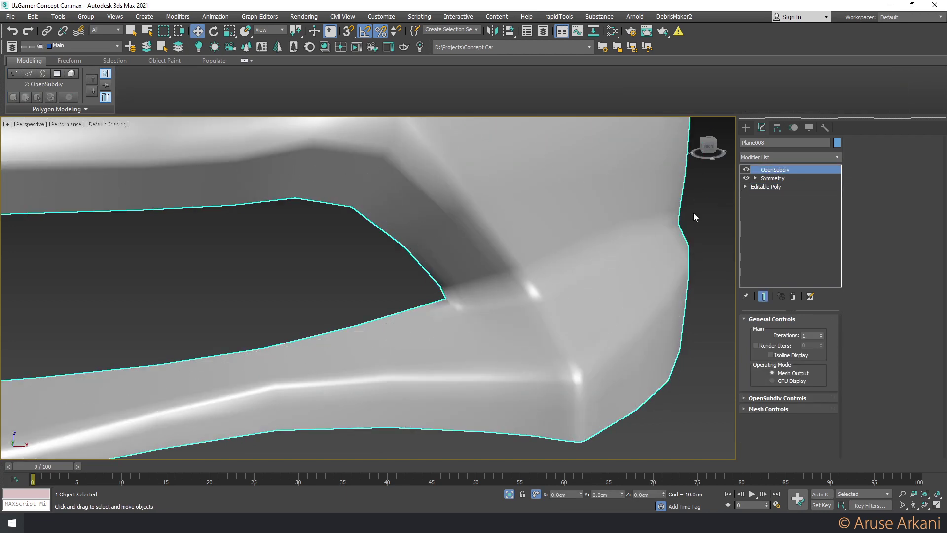
left_click(770, 186)
key("F4")
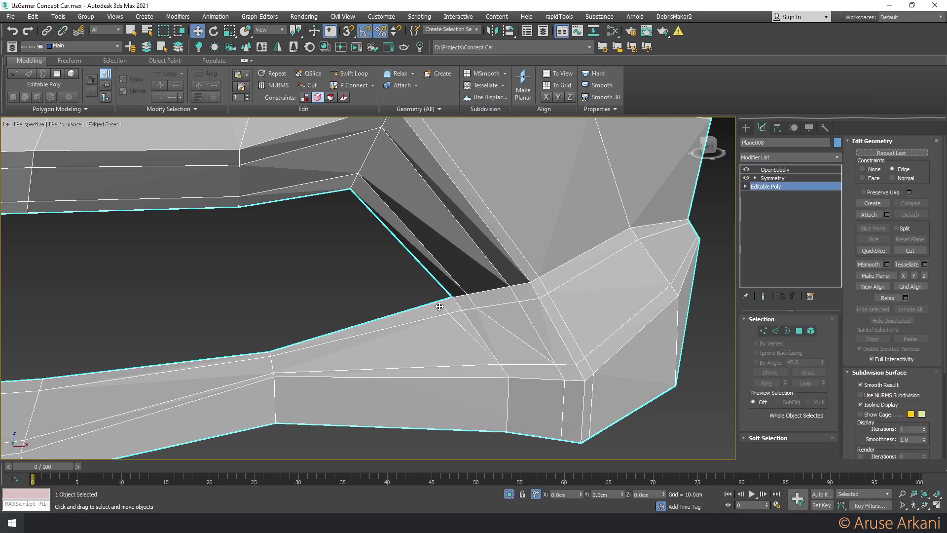
Try edge loop selections along the body border, lower strip and intake opening
key("2")
double_click(439, 306)
scroll(409, 319, "down", 3)
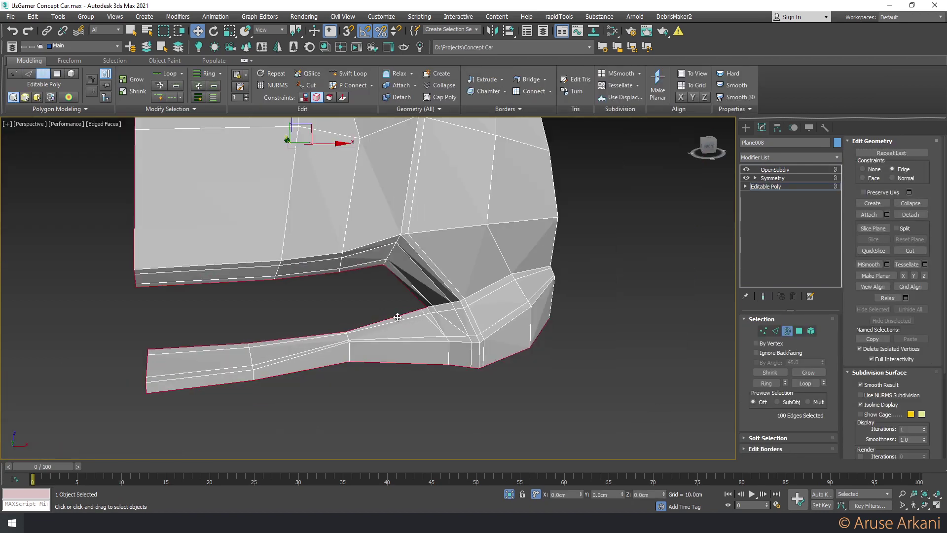
double_click(215, 345)
mouse_move(220, 336)
middle_mouse_down("alt")
mouse_move(229, 304)
mouse_move(215, 303)
middle_mouse_up("alt")
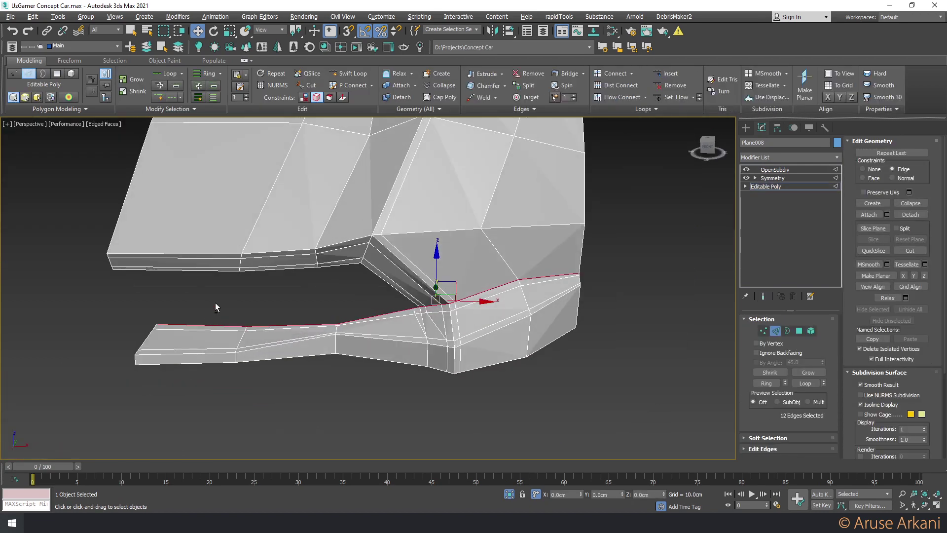
left_click(197, 269)
key("w")
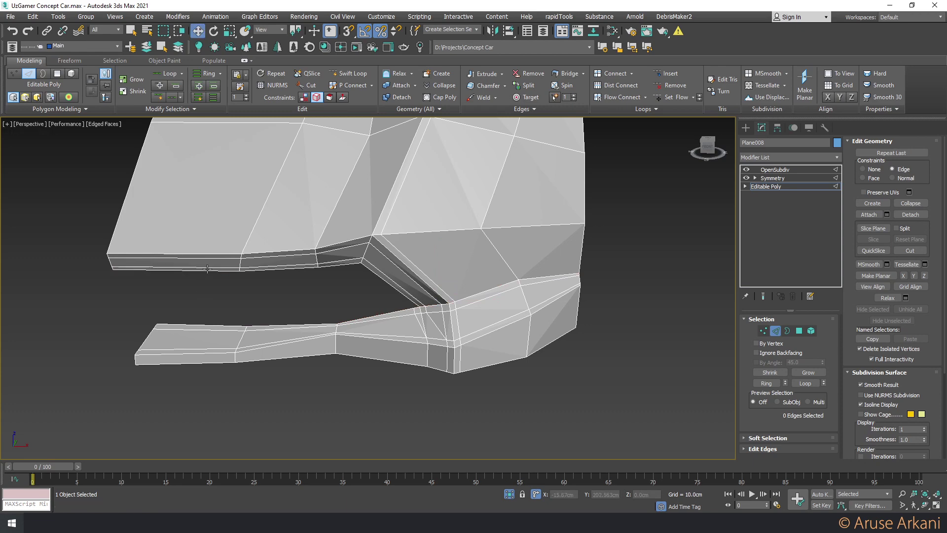
Point-to-point select the intake's inner edge path and shift it along Y
key("alt+p")
left_click(228, 326)
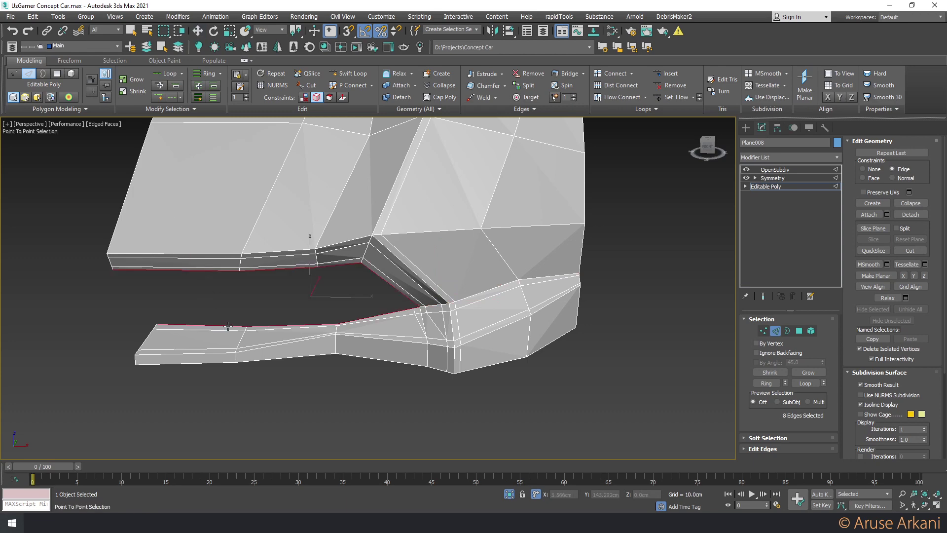
key("w")
middle_click_drag(228, 326, 276, 318, "alt")
scroll(303, 303, "up", 5)
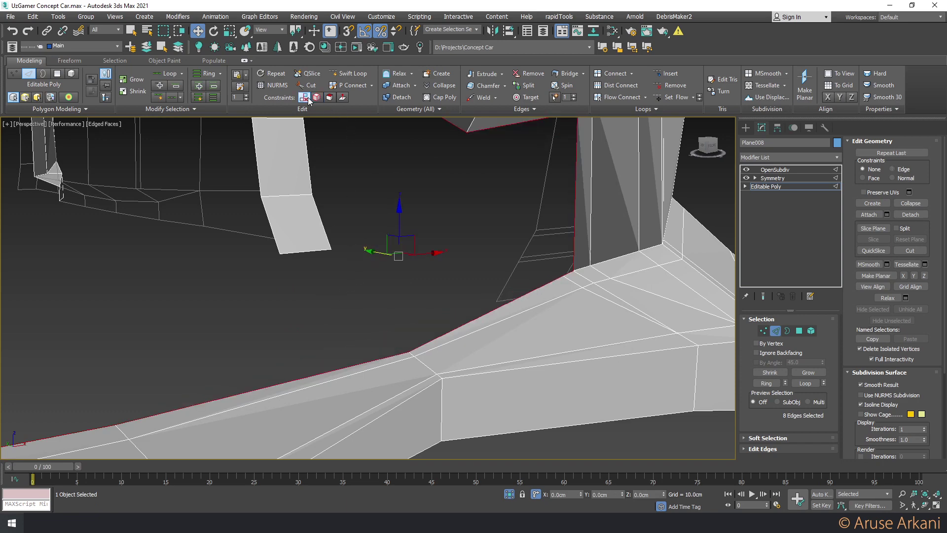
scroll(363, 259, "down", 5)
scroll(359, 247, "up", 3)
left_click_drag(355, 245, 349, 242)
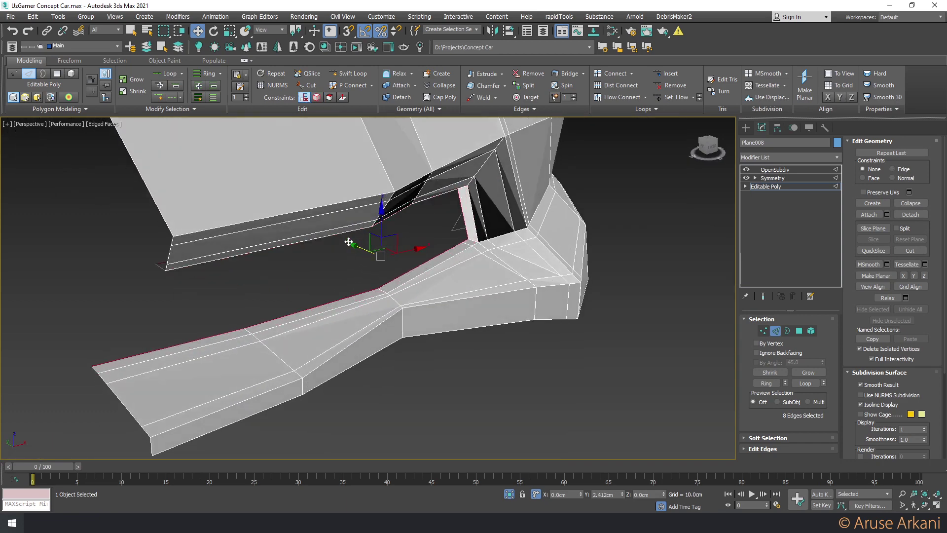
mouse_move(362, 265)
middle_mouse_down("alt")
mouse_move(404, 266)
mouse_move(356, 278)
mouse_move(386, 318)
middle_mouse_up("alt")
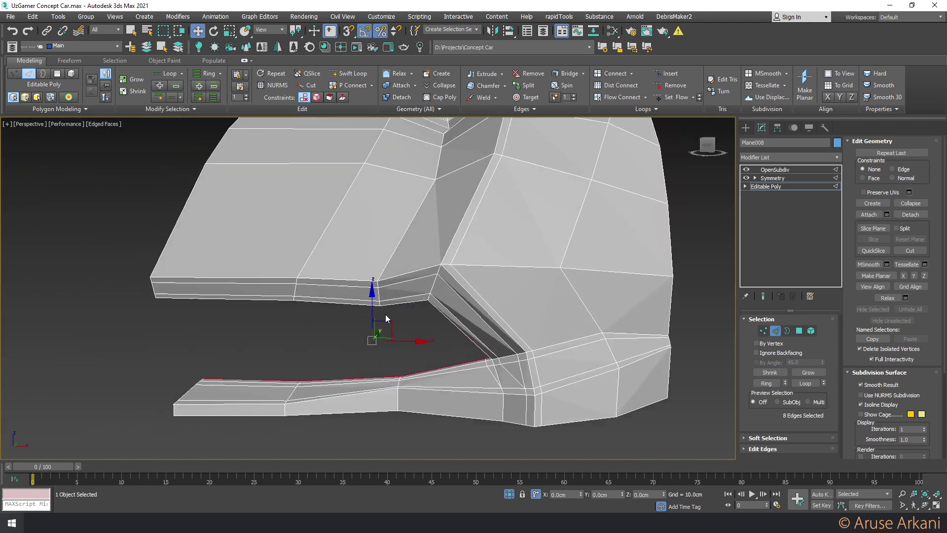
Raise the hood's front corner vertices about 2 cm
key("1")
left_click_drag(392, 320, 374, 298)
middle_click_drag(374, 298, 386, 318, "alt")
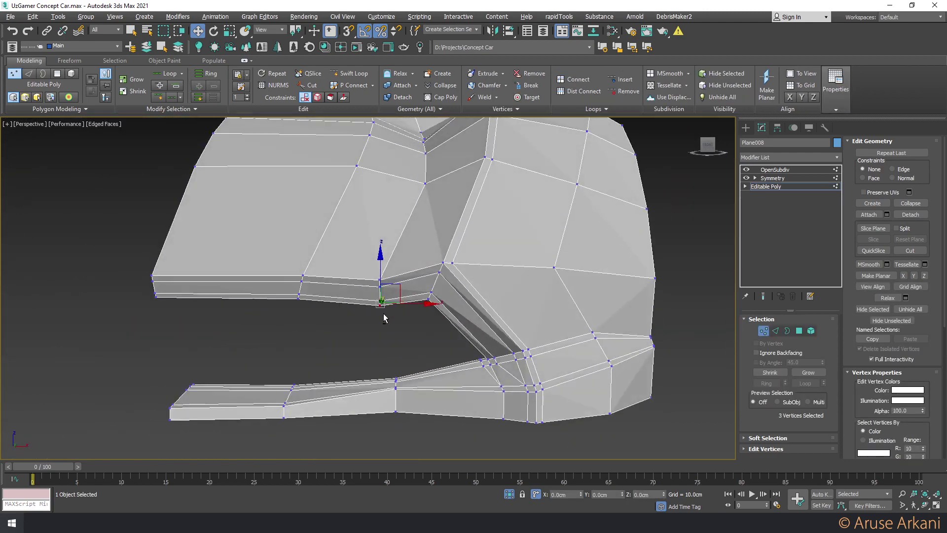
left_click_drag(367, 277, 365, 273)
middle_click_drag(366, 273, 232, 396, "alt")
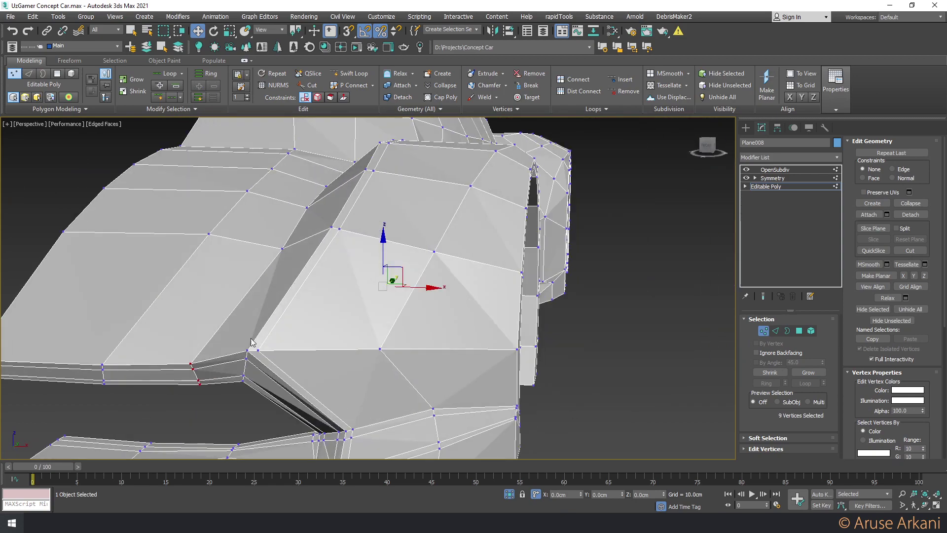
left_click_drag(188, 331, 230, 377)
mouse_move(229, 377)
middle_mouse_down("alt")
mouse_move(258, 287)
mouse_move(213, 329)
middle_mouse_up("alt")
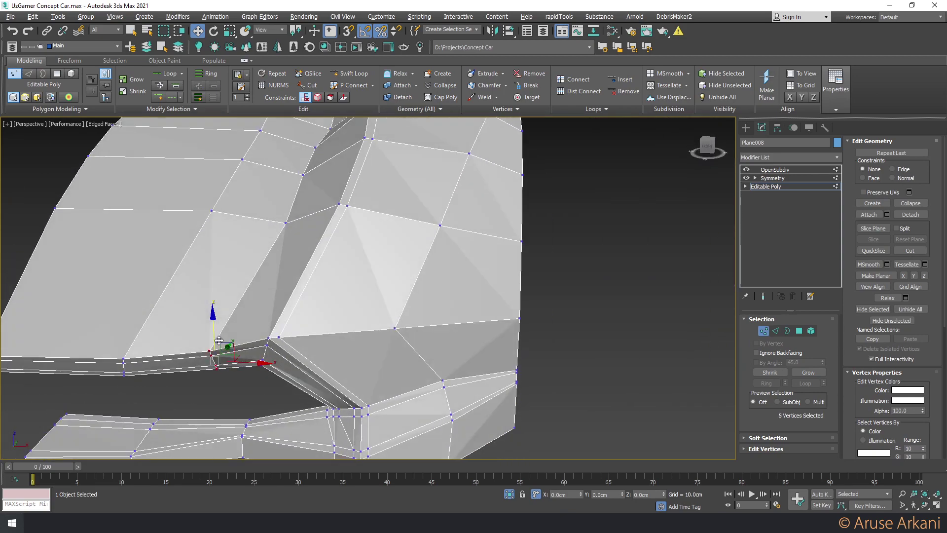
left_click_drag(212, 324, 210, 318)
mouse_move(210, 318)
middle_mouse_down("alt")
mouse_move(295, 302)
mouse_move(125, 309)
middle_mouse_up("alt")
Lower the fender edge vertices about 2 cm and view the OpenSubdiv result
left_click_drag(104, 279, 268, 356)
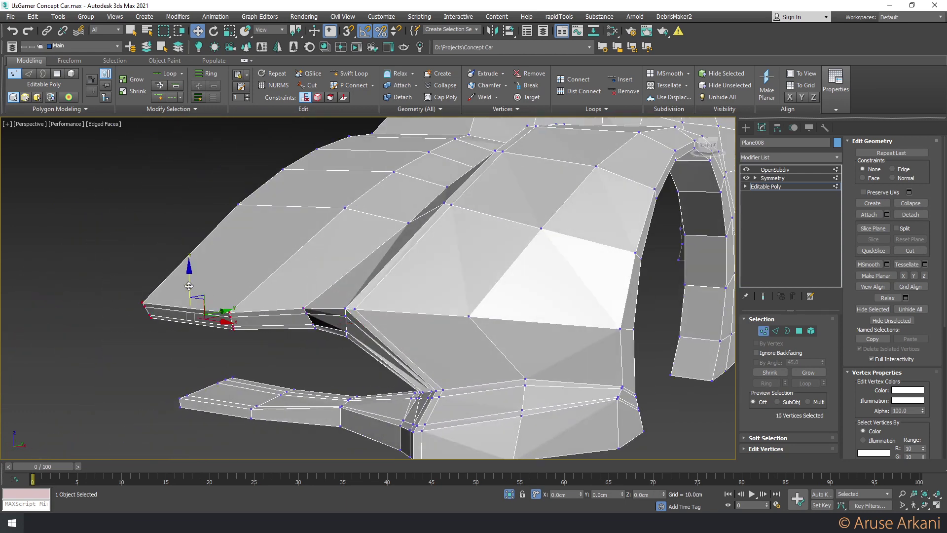
left_click_drag(189, 286, 191, 294)
mouse_move(191, 294)
middle_mouse_down("alt")
mouse_move(161, 338)
mouse_move(156, 380)
mouse_move(235, 330)
mouse_move(320, 309)
middle_mouse_up("alt")
left_click(774, 170)
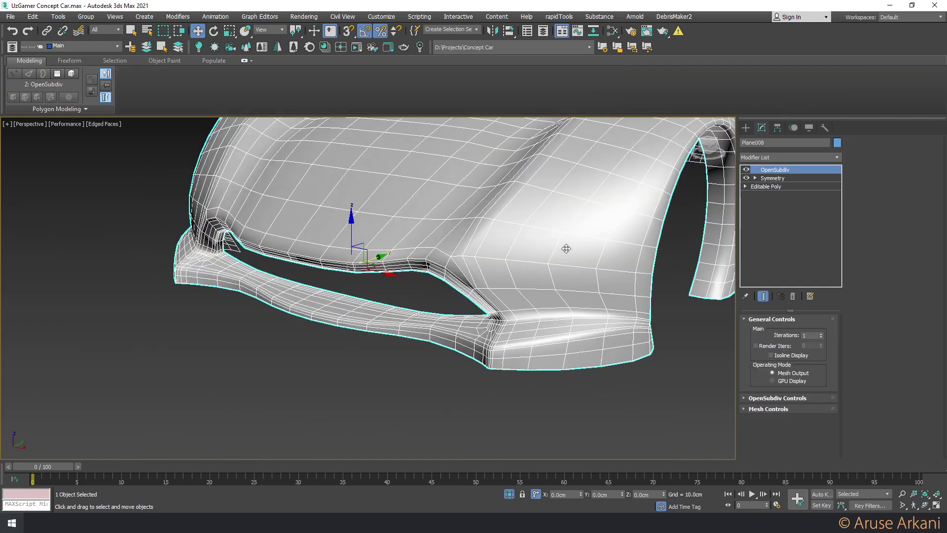
Raise the OpenSubdiv iterations from 1 to 3 and inspect the smoothed car
key("F4")
scroll(392, 346, "down", 5)
mouse_move(392, 346)
middle_mouse_down("alt")
mouse_move(439, 324)
mouse_move(416, 330)
middle_mouse_up("alt")
scroll(439, 324, "up", 3)
scroll(439, 324, "down", 2)
scroll(421, 326, "up", 2)
scroll(395, 327, "up", 1)
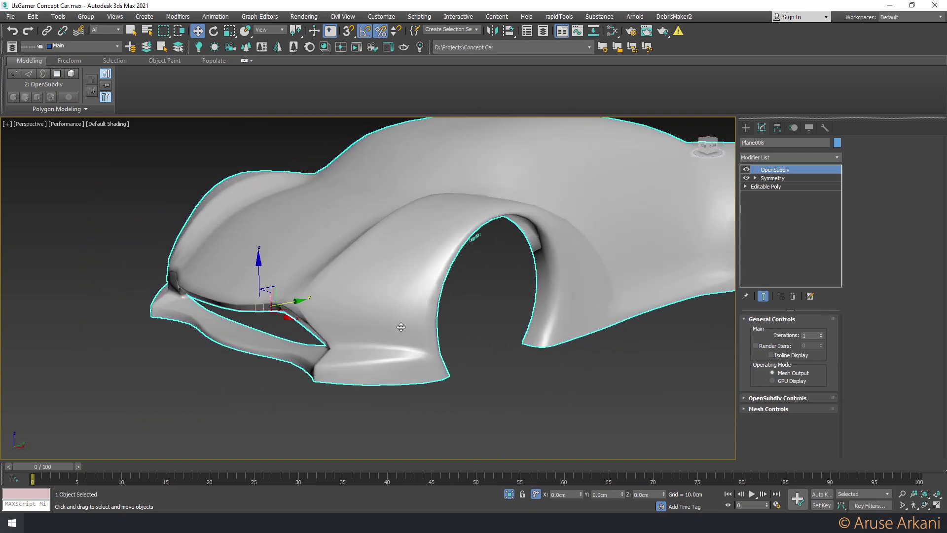
scroll(345, 335, "up", 2)
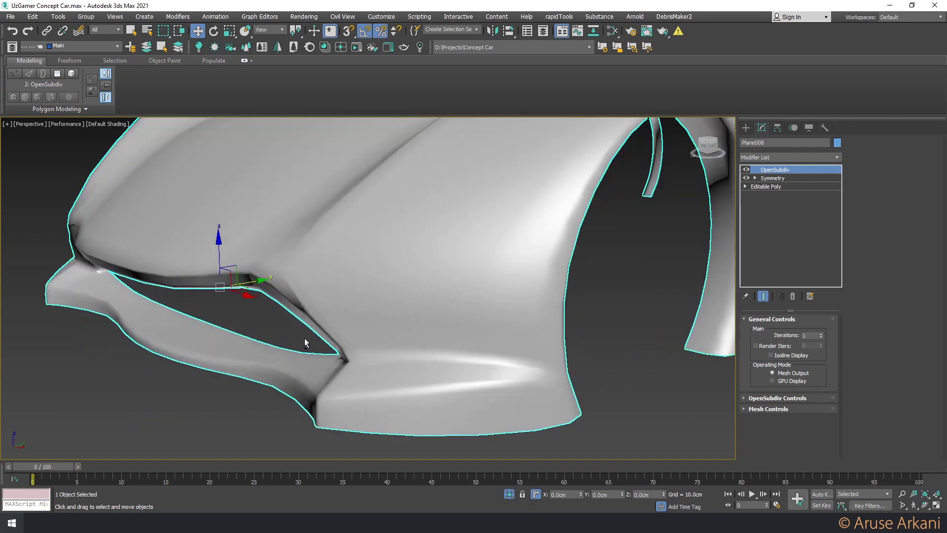
left_click(821, 334)
left_click(821, 333)
Compare the mirrored low-poly Symmetry cage against the OpenSubdiv smoothed body
scroll(528, 327, "down", 2)
scroll(409, 323, "down", 2)
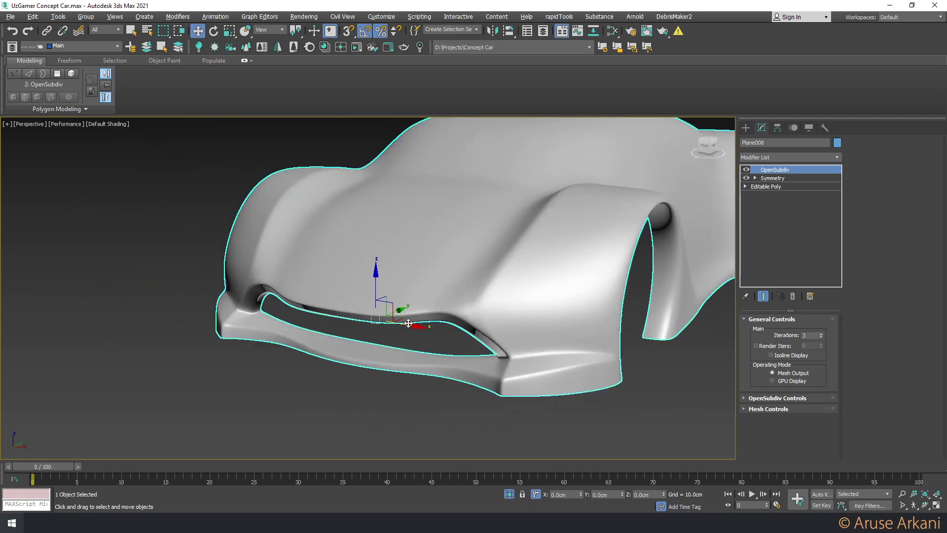
scroll(408, 323, "down", 2)
mouse_move(408, 323)
middle_mouse_down("alt")
mouse_move(433, 332)
mouse_move(444, 353)
mouse_move(443, 331)
middle_mouse_up("alt")
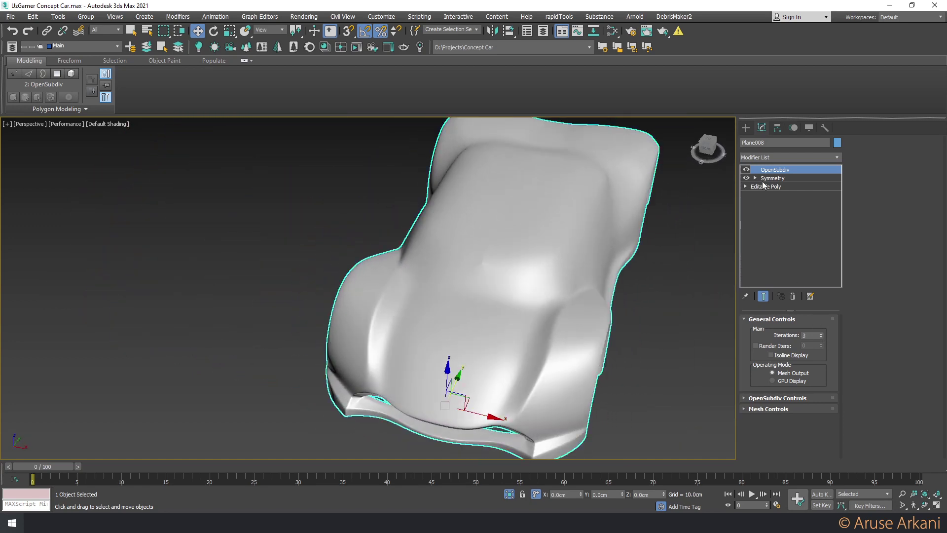
left_click(766, 178)
key("F4")
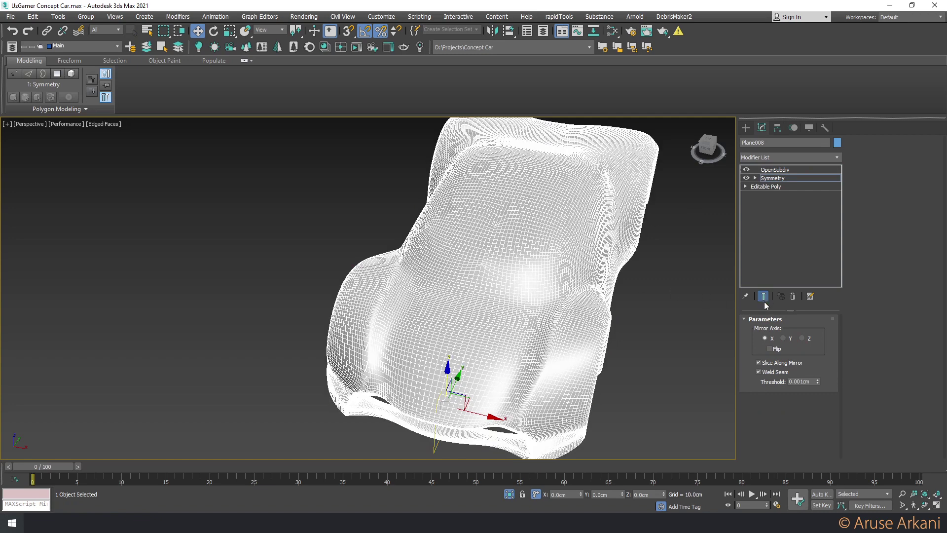
left_click(763, 297)
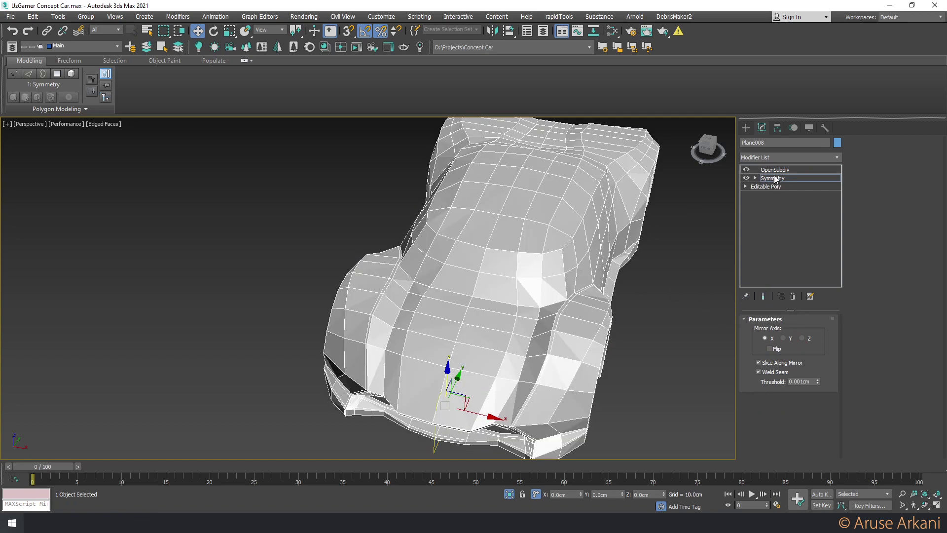
left_click(776, 178)
left_click(777, 170)
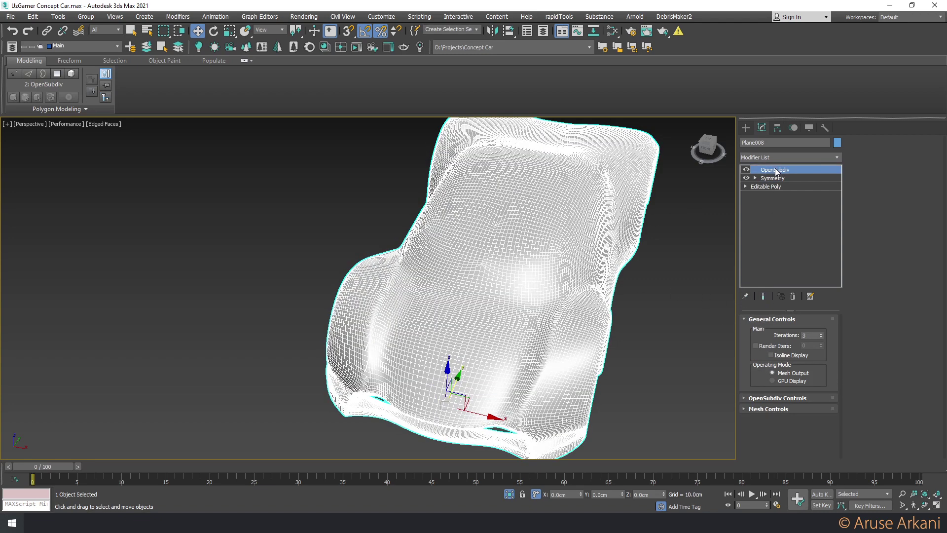
Weld all 343 cage vertices at 0.1 cm, merging none, and check the smoothing
left_click(777, 187)
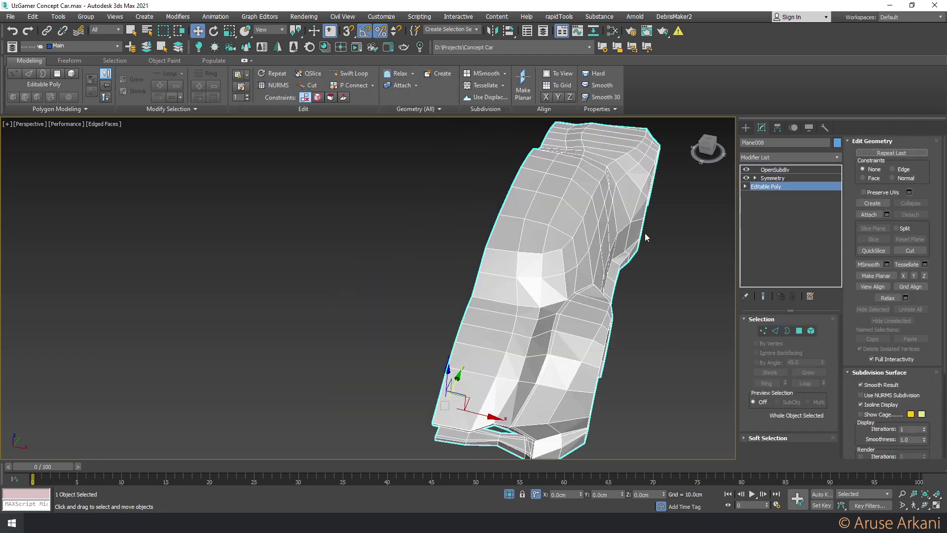
left_click(484, 264)
key("z")
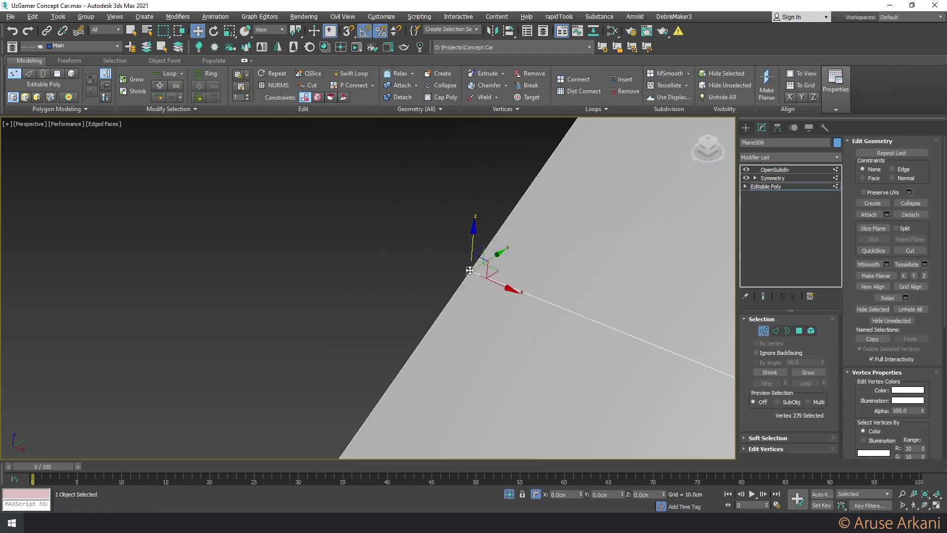
scroll(486, 253, "down", 2)
scroll(486, 253, "down", 3)
scroll(491, 259, "down", 2)
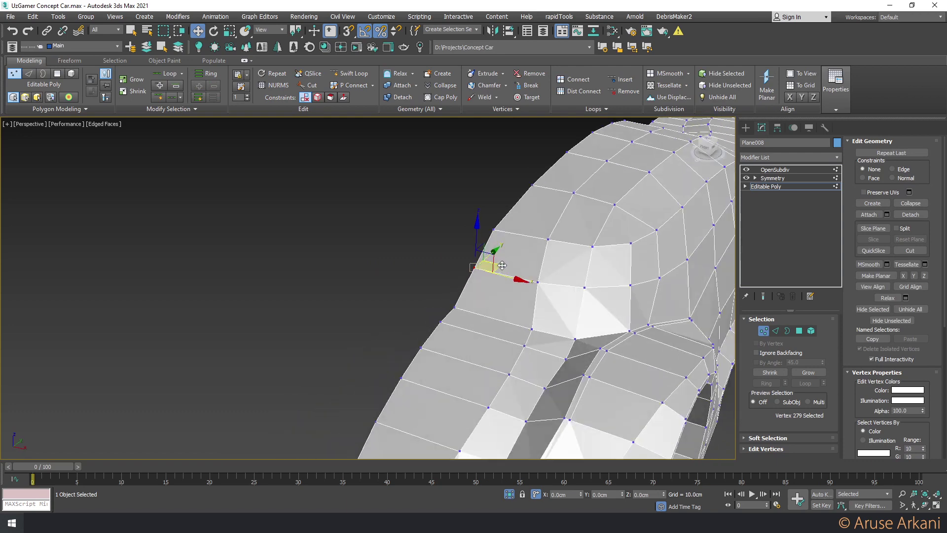
key("ctrl+a")
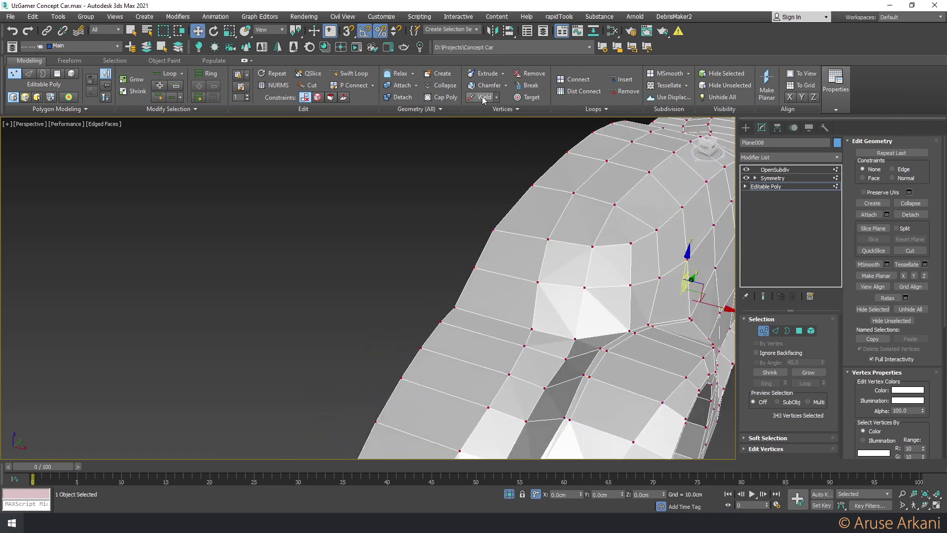
left_click(483, 98, "shift")
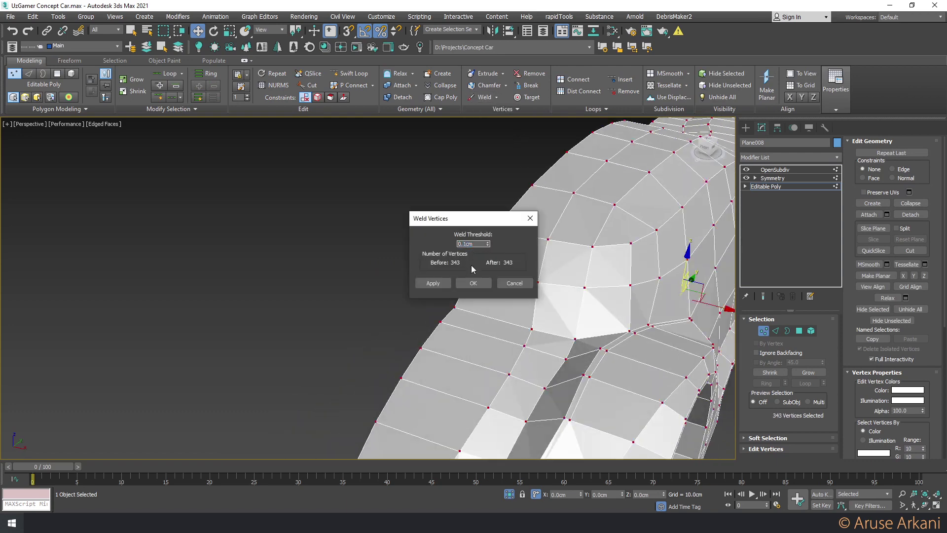
left_click(473, 283)
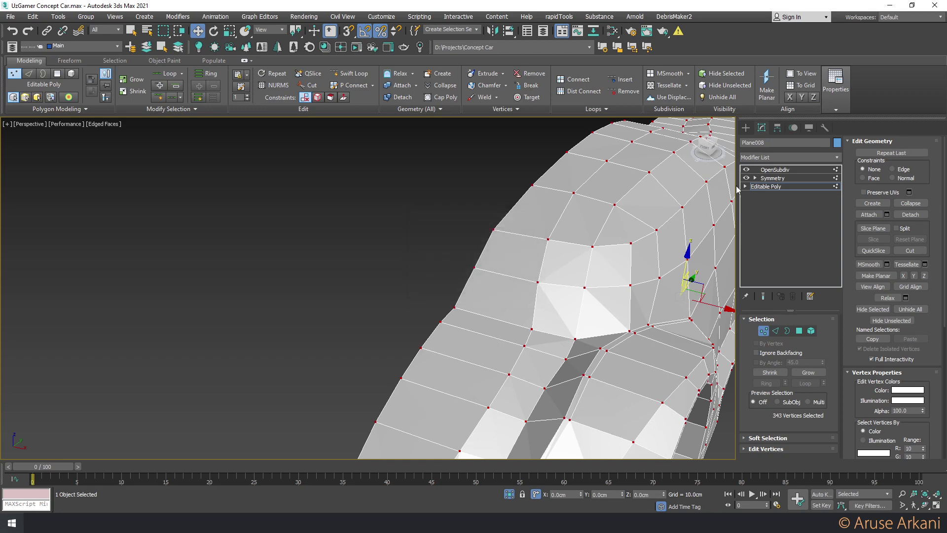
left_click(770, 170)
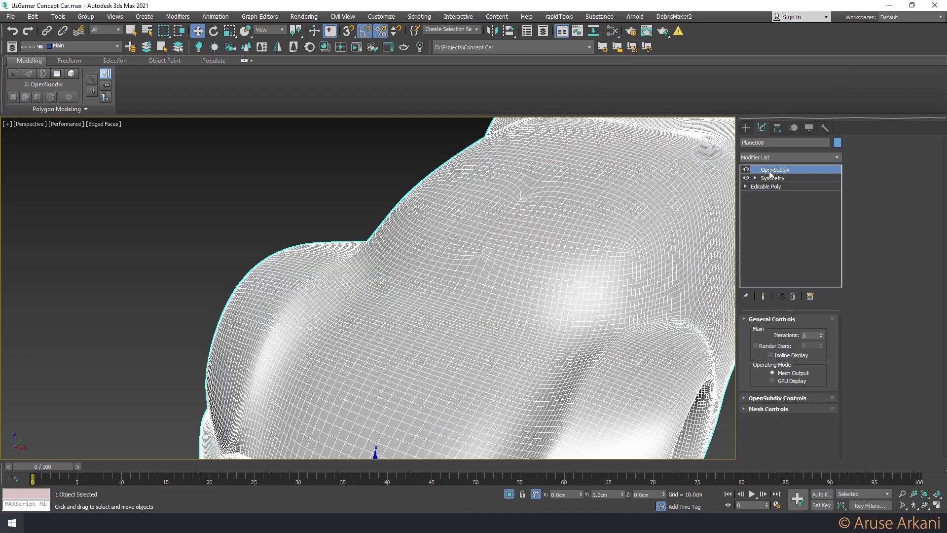
left_click(774, 186)
Set the cage edges' Crease to 0.0 with the end result previewed
key("2")
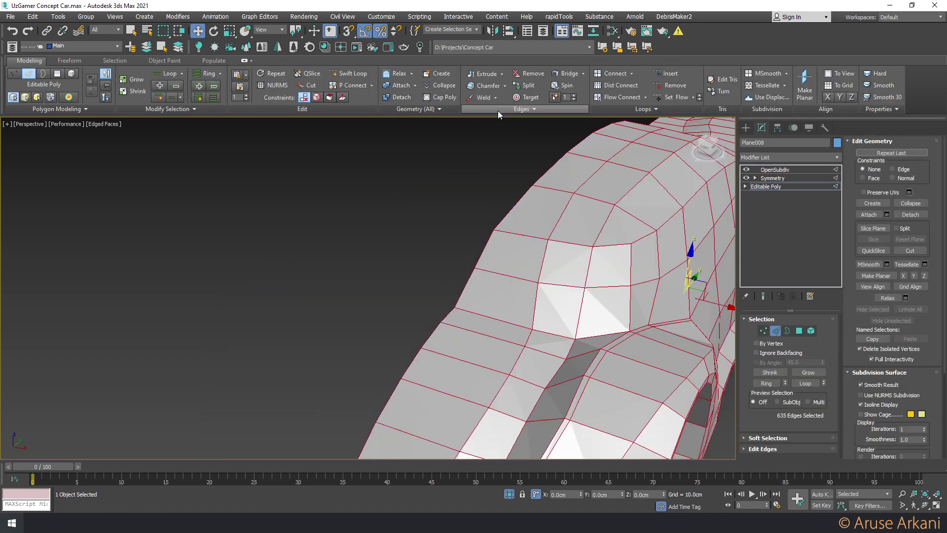
left_click(876, 374)
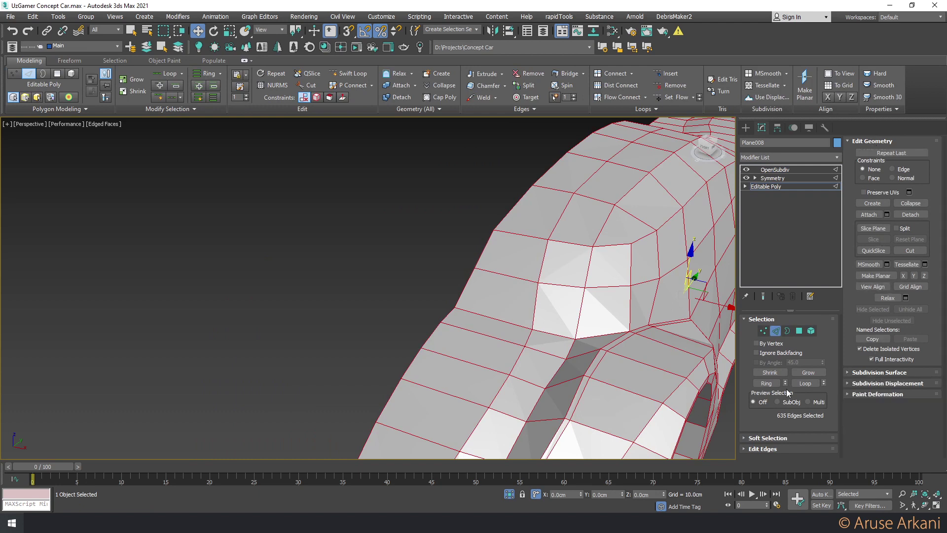
left_click_drag(794, 448, 848, 268)
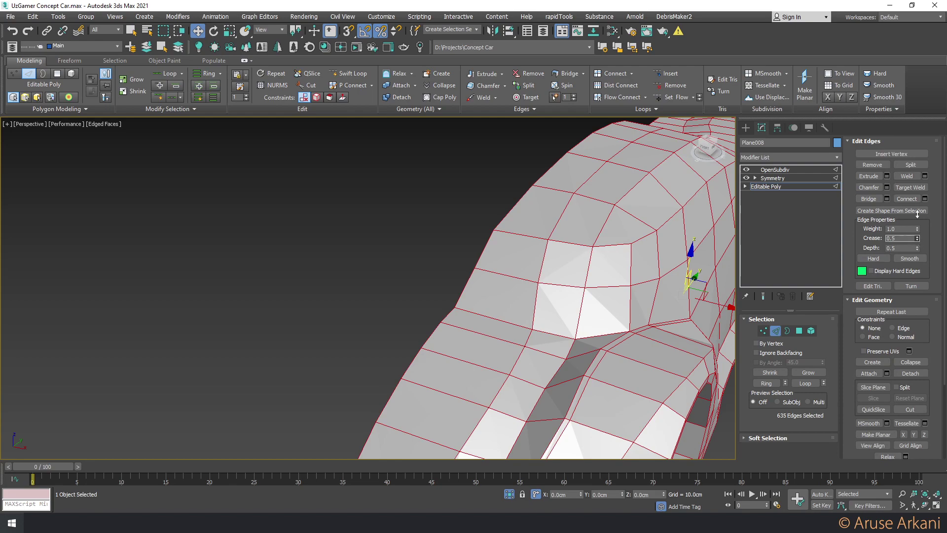
left_click(762, 297)
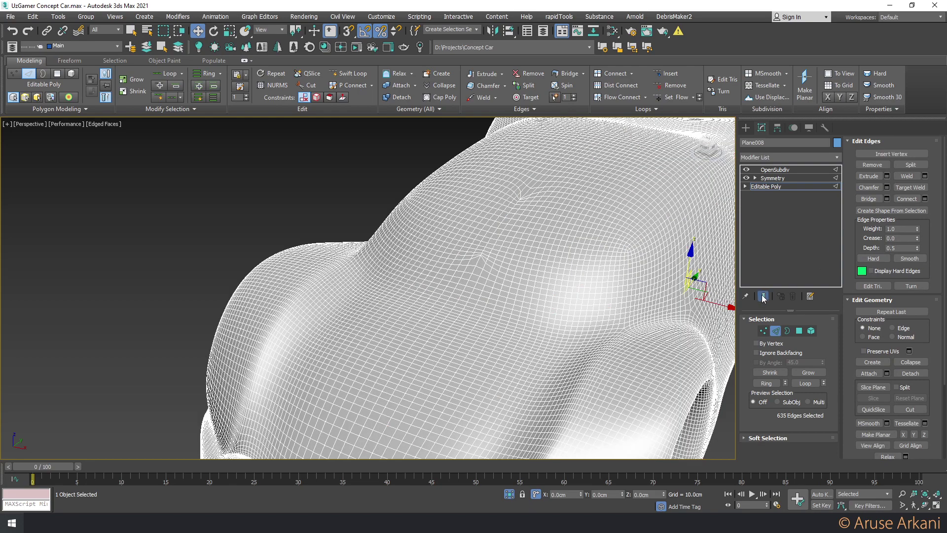
left_click_drag(916, 237, 913, 306)
Adjust the vertex Weight value and view the final OpenSubdiv smoothing
key("1")
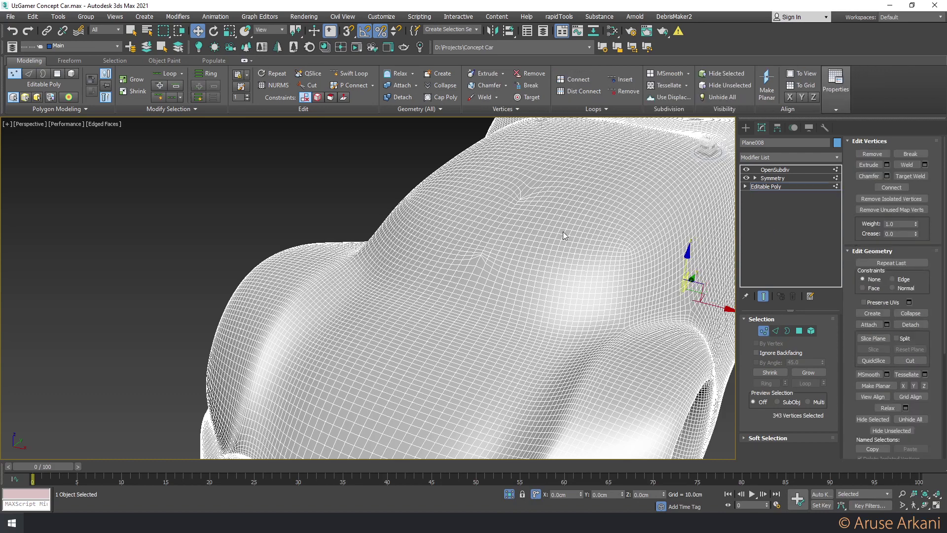
left_click_drag(916, 233, 918, 229)
key("Return")
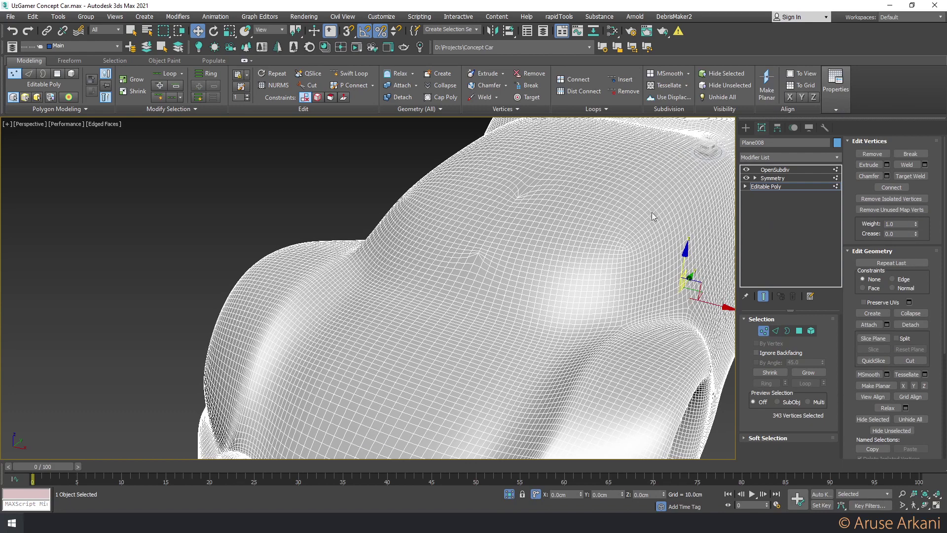
left_click(783, 170)
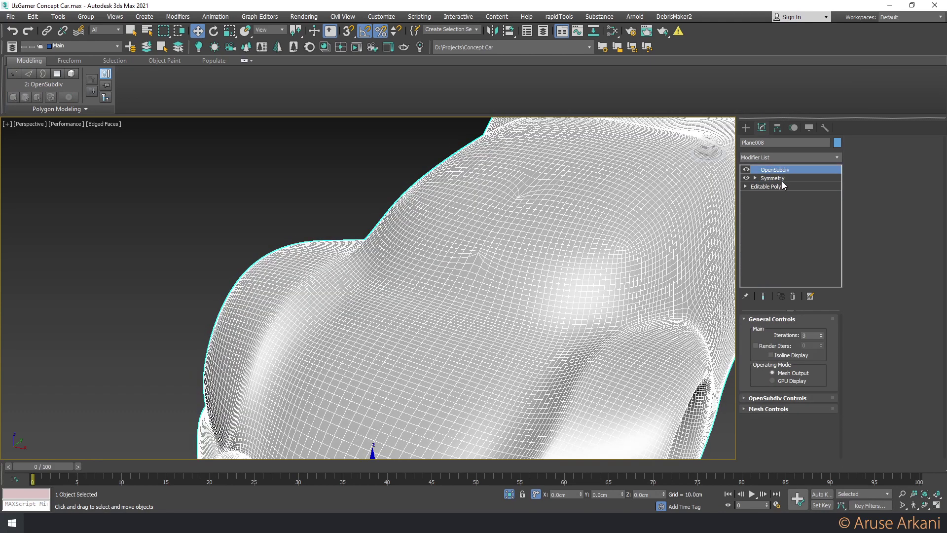
left_click(783, 187)
Move a single hood edge to smooth out a pinch, comparing cage and smoothed views
left_click(763, 296)
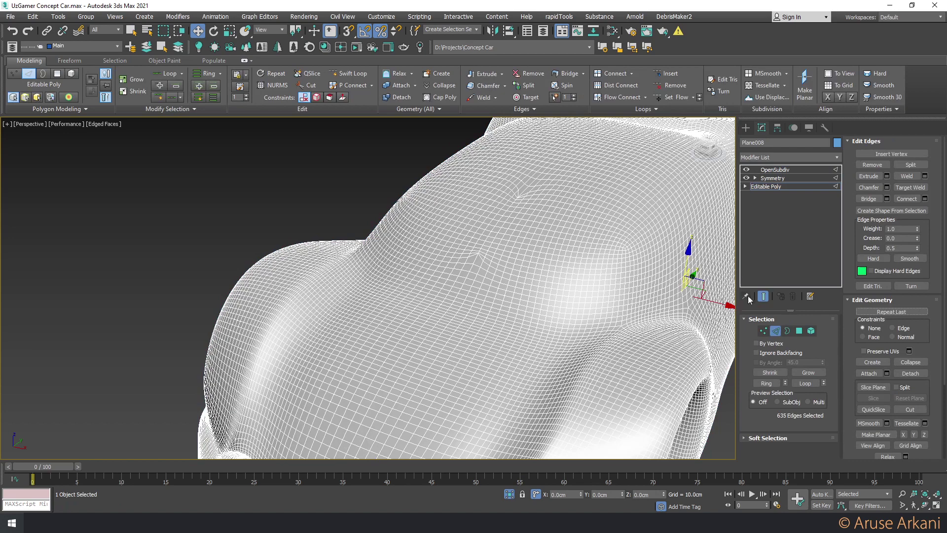
left_click(763, 296)
left_click(485, 241)
left_click(763, 296)
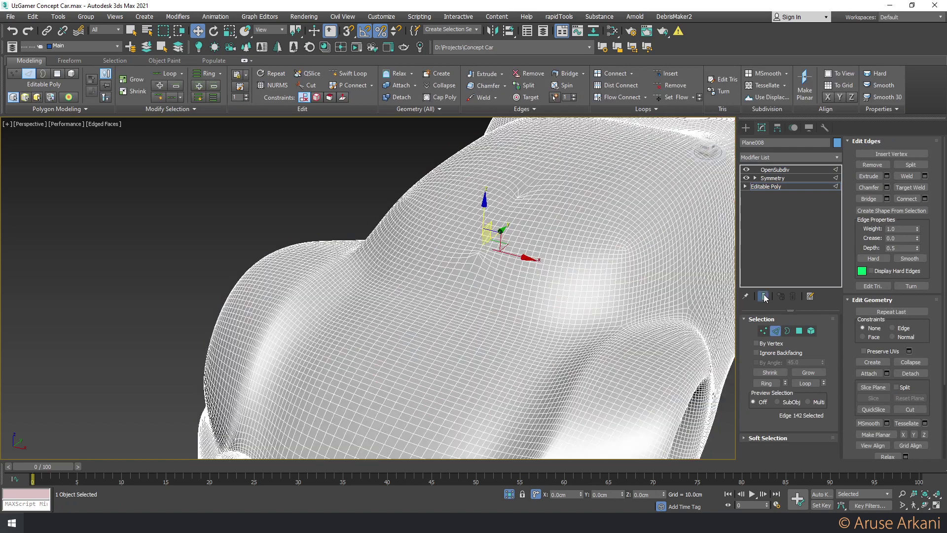
scroll(503, 261, "up", 3)
left_click_drag(505, 254, 515, 255)
left_click(759, 298)
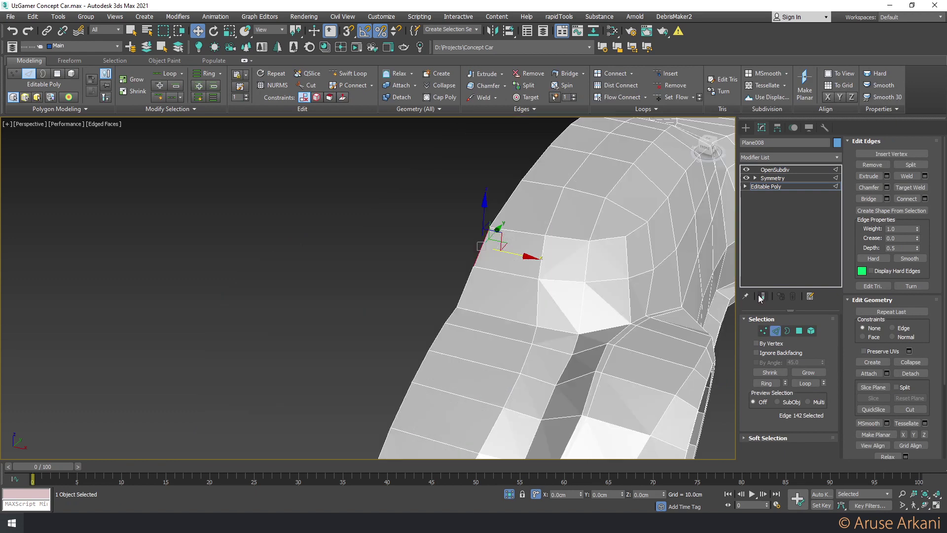
Select a fender-edge vertex with vertex snapping, then preview the smoothed whole car
key("1")
key("s")
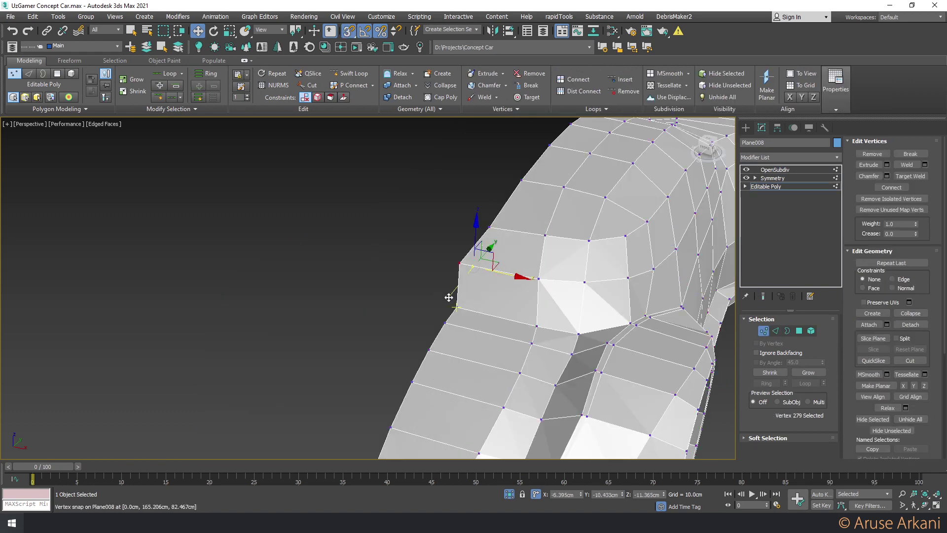
left_click(492, 228)
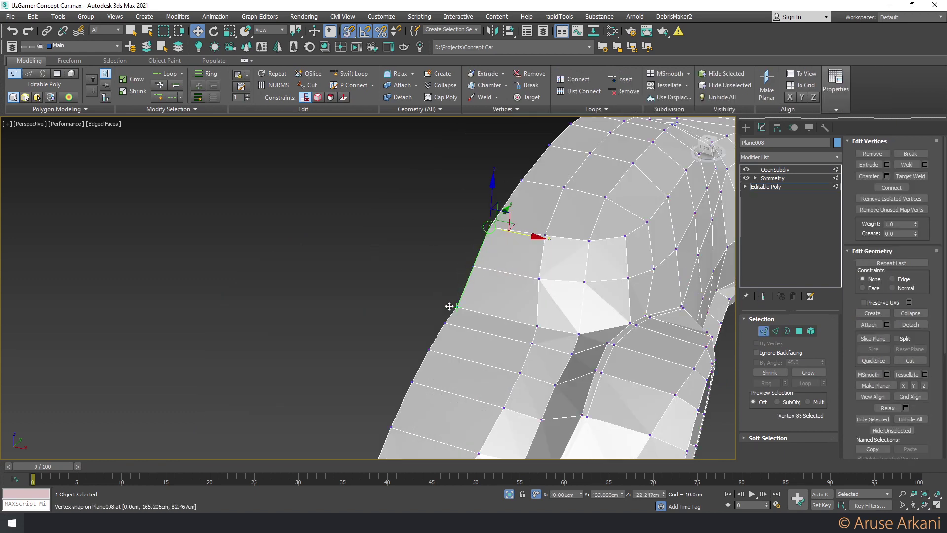
left_click(763, 298)
key("s")
scroll(444, 271, "down", 5)
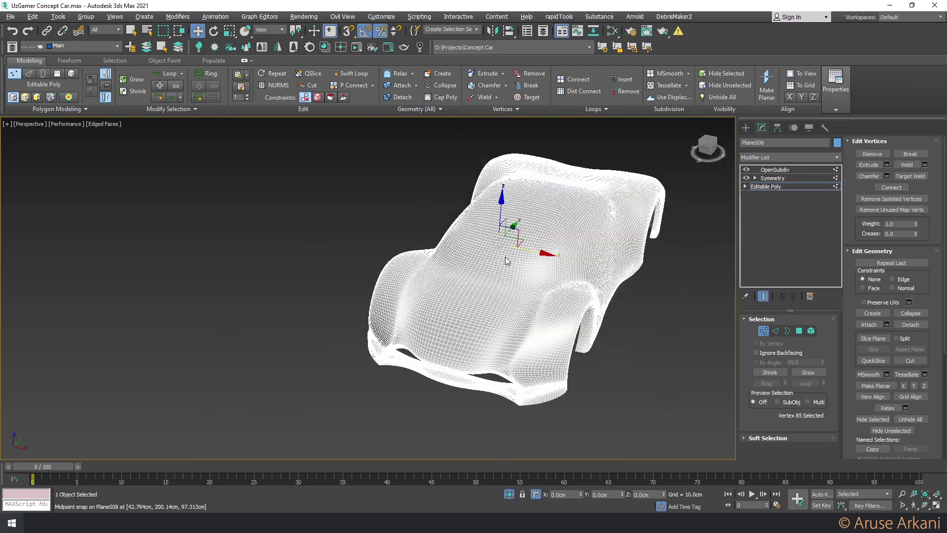
mouse_move(444, 271)
middle_mouse_down("alt")
mouse_move(354, 271)
mouse_move(344, 177)
mouse_move(470, 267)
middle_mouse_up("alt")
scroll(463, 263, "up", 2)
scroll(476, 270, "up", 3)
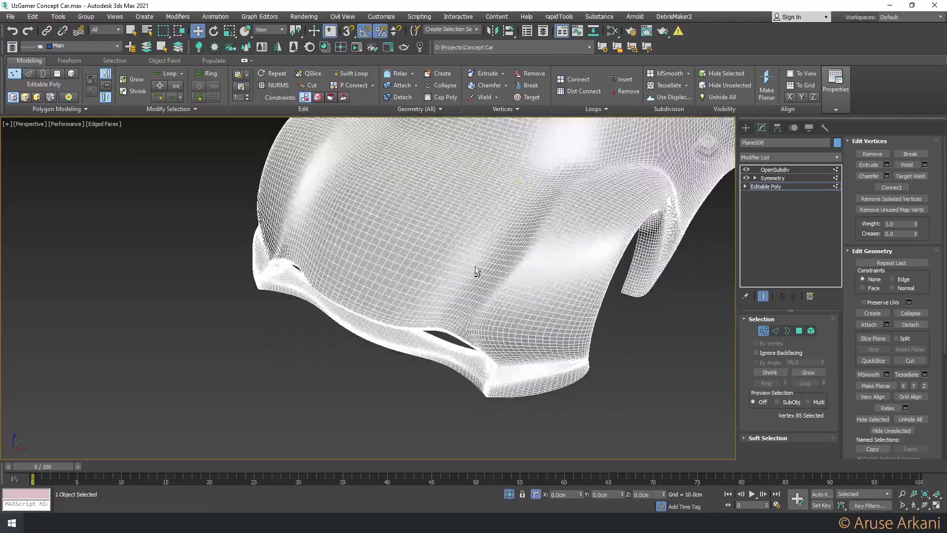
Insert a new edge loop across the front wheel-arch panel
left_click(762, 295)
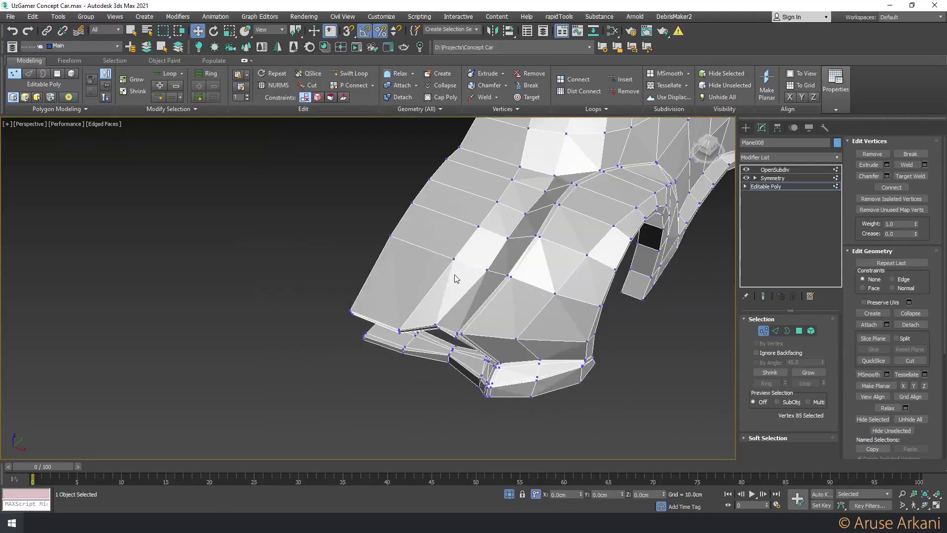
mouse_move(455, 279)
middle_mouse_down("alt")
mouse_move(452, 298)
mouse_move(423, 258)
mouse_move(438, 323)
middle_mouse_up("alt")
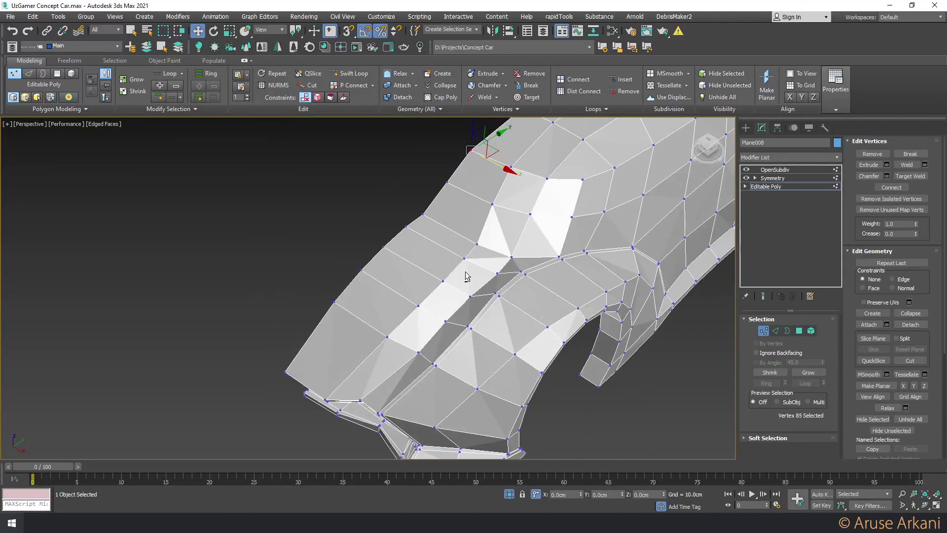
mouse_move(465, 276)
middle_mouse_down("alt")
mouse_move(419, 281)
mouse_move(469, 275)
mouse_move(400, 177)
middle_mouse_up("alt")
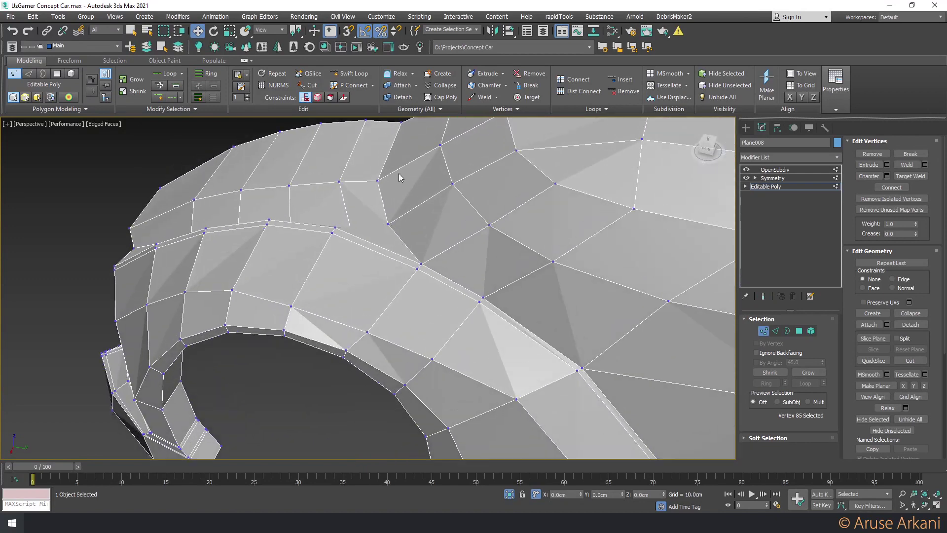
left_click(349, 73)
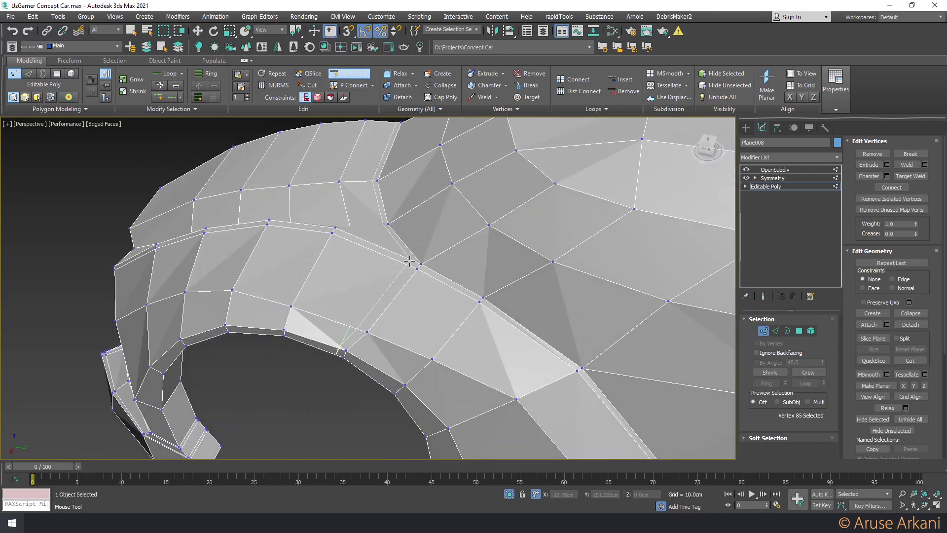
left_click(410, 260)
key("w")
scroll(410, 261, "up", 5)
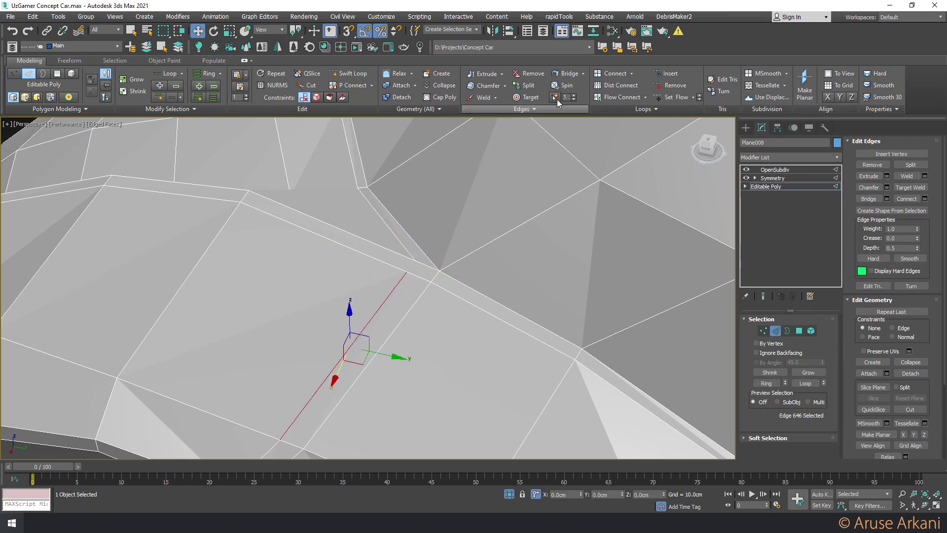
scroll(473, 222, "down", 8)
scroll(474, 222, "up", 5)
scroll(495, 250, "up", 2)
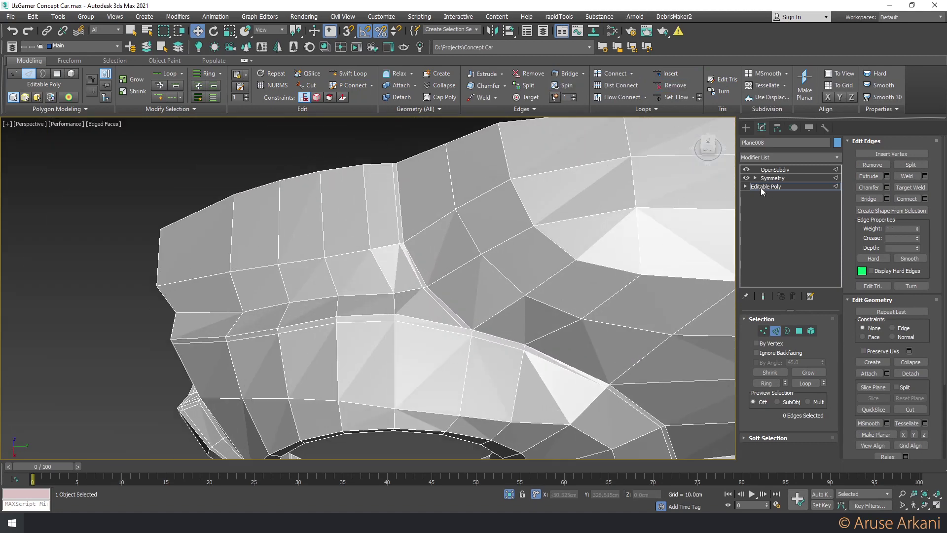
Review the OpenSubdiv body from above, then return to the edged cage near the arch
left_click(775, 169)
key("F4")
scroll(603, 189, "down", 3)
mouse_move(515, 223)
middle_mouse_down("alt")
mouse_move(585, 196)
mouse_move(444, 217)
mouse_move(454, 207)
mouse_move(507, 224)
mouse_move(452, 196)
mouse_move(420, 215)
mouse_move(444, 321)
mouse_move(433, 300)
mouse_move(454, 286)
middle_mouse_up("alt")
scroll(585, 196, "up", 3)
left_click(766, 187)
key("F4")
mouse_move(507, 258)
middle_mouse_down("alt")
mouse_move(434, 276)
mouse_move(424, 262)
mouse_move(314, 291)
mouse_move(315, 273)
mouse_move(364, 276)
mouse_move(364, 258)
mouse_move(256, 272)
mouse_move(276, 261)
mouse_move(390, 290)
middle_mouse_up("alt")
scroll(434, 277, "up", 2)
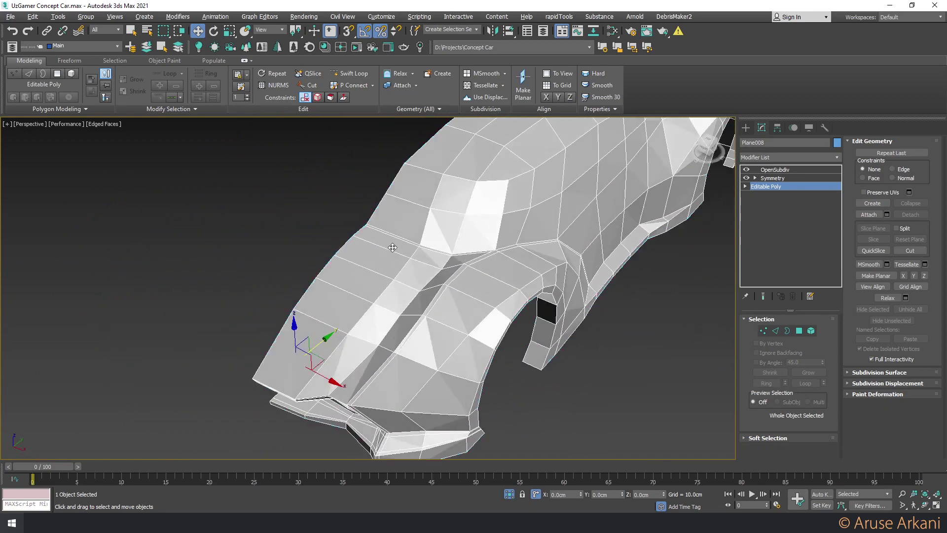
scroll(390, 289, "up", 3)
Start inserting another edge loop at the wheel arch, then cancel it
key("alt+shift+w")
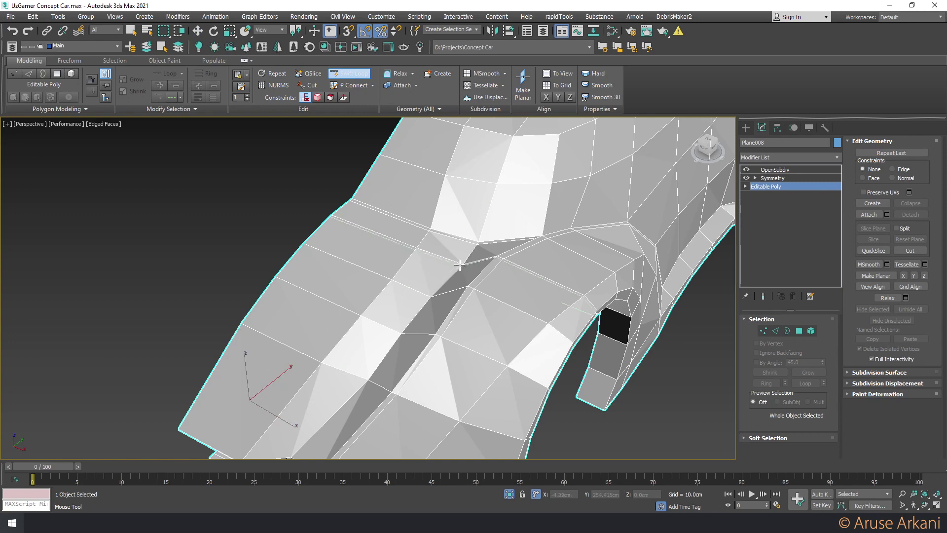
scroll(459, 262, "down", 4)
scroll(458, 232, "up", 4)
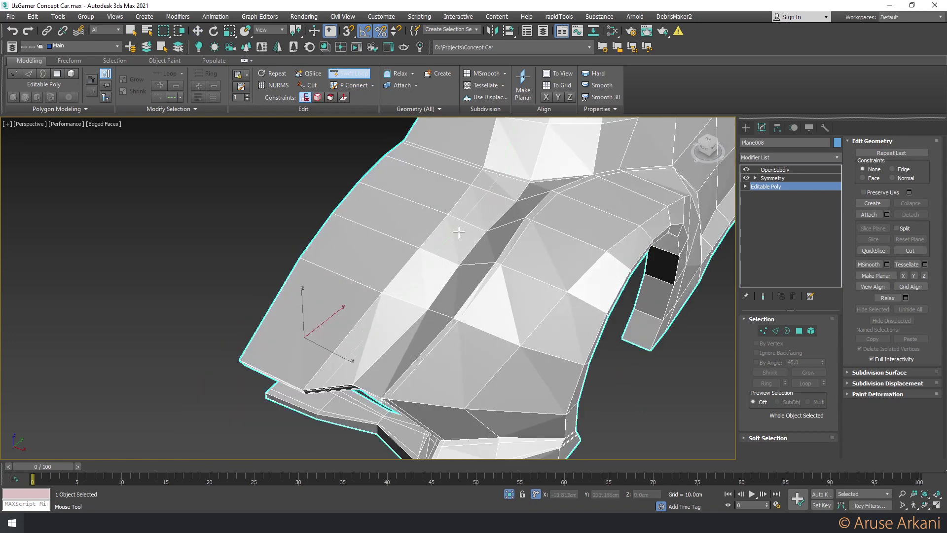
right_click(413, 263)
scroll(418, 254, "down", 2)
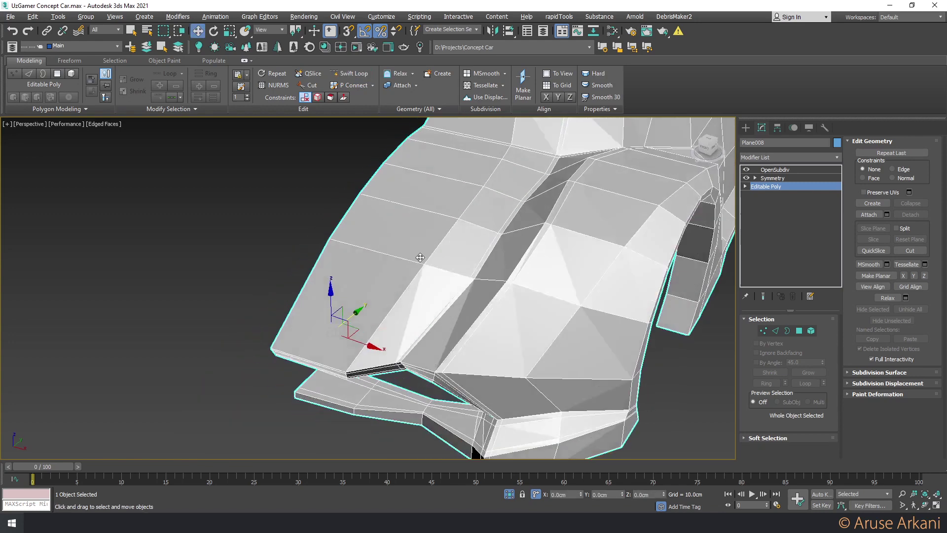
scroll(423, 248, "down", 2)
scroll(429, 271, "down", 2)
scroll(435, 303, "down", 1)
scroll(434, 303, "up", 3)
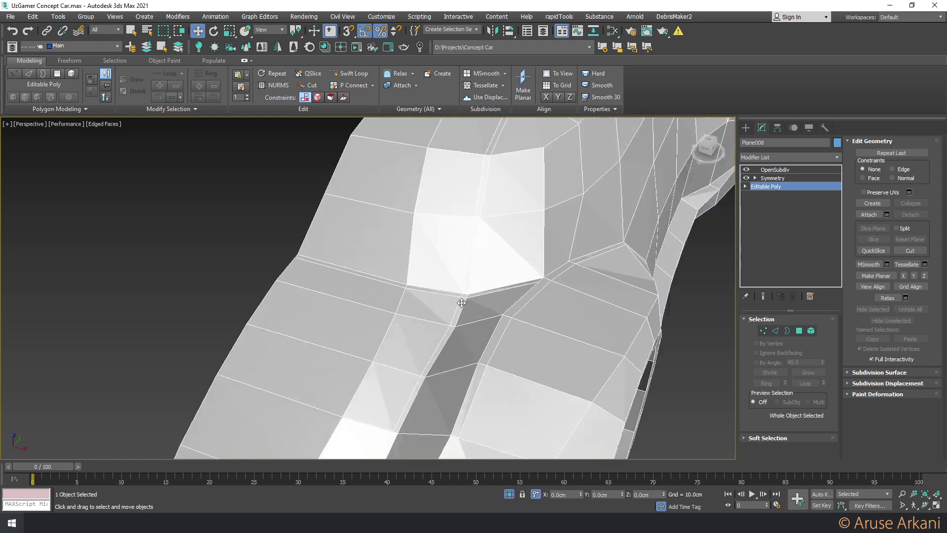
scroll(461, 296, "up", 3)
Select the diagonal Edge 700 at the hood seam corner and remove it
left_click(464, 289)
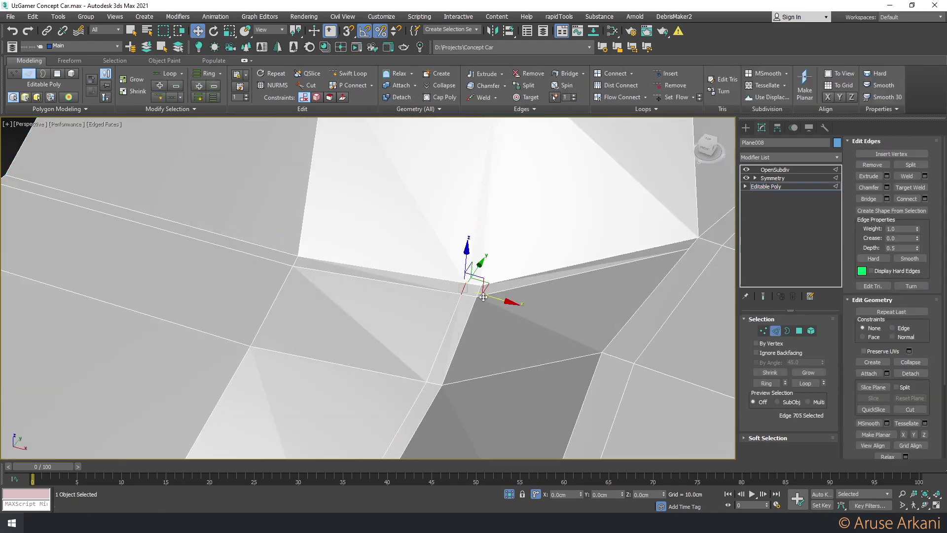
middle_click_drag(465, 288, 455, 317, "alt")
left_click(448, 312)
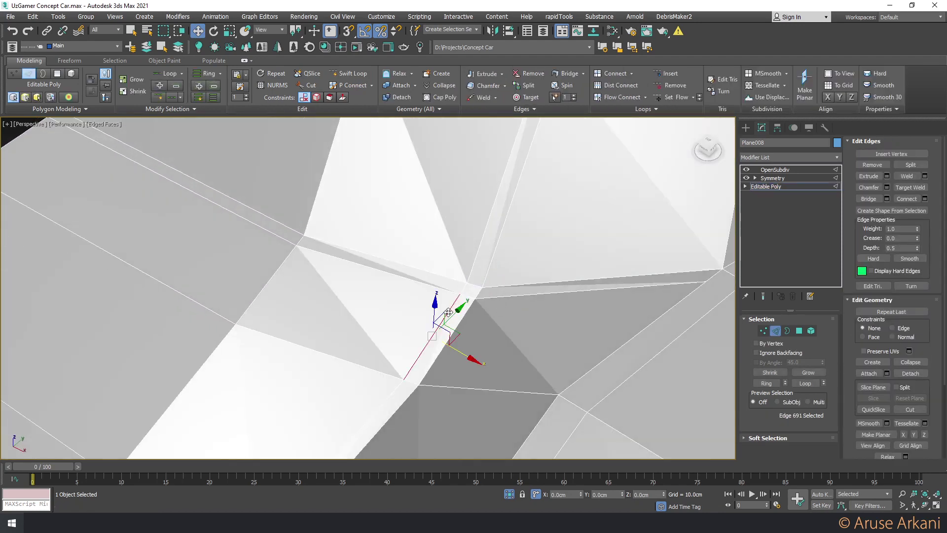
key("1")
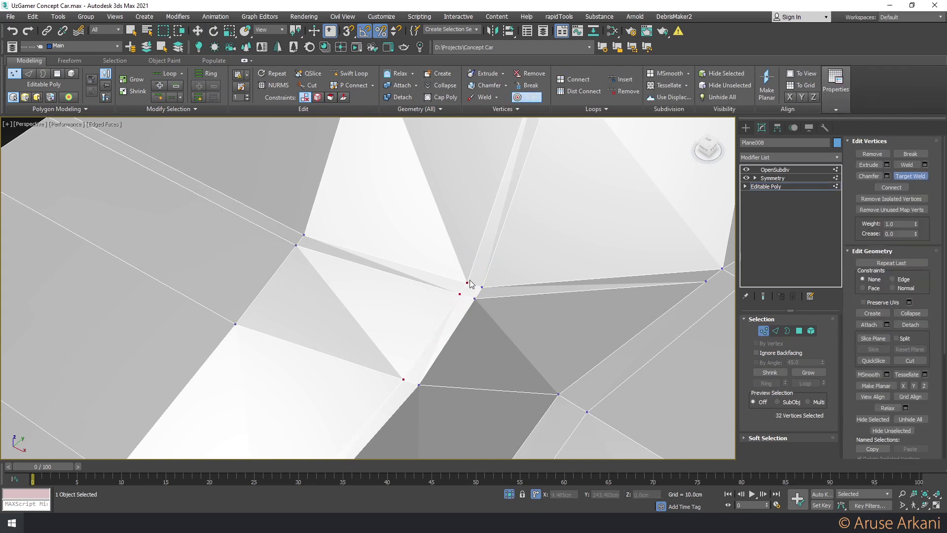
key("2")
left_click(491, 197)
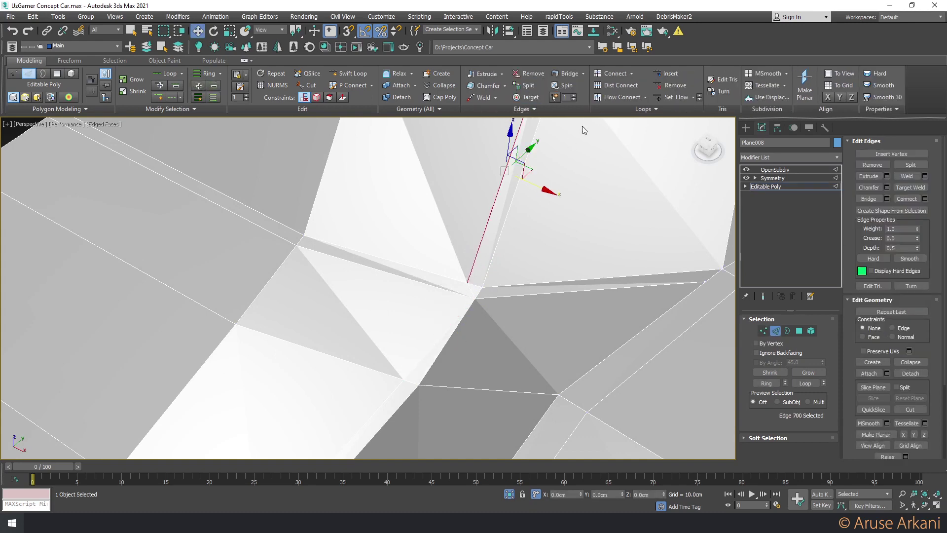
left_click(671, 87)
scroll(512, 201, "down", 5)
scroll(469, 266, "down", 4)
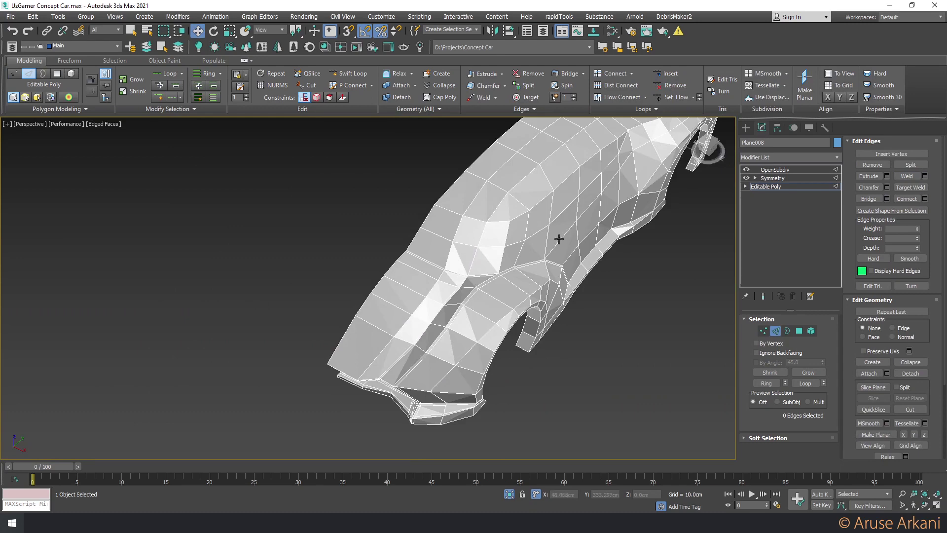
middle_click_drag(523, 250, 496, 233, "alt")
Switch the viewport shading to red Clay
left_click(108, 123)
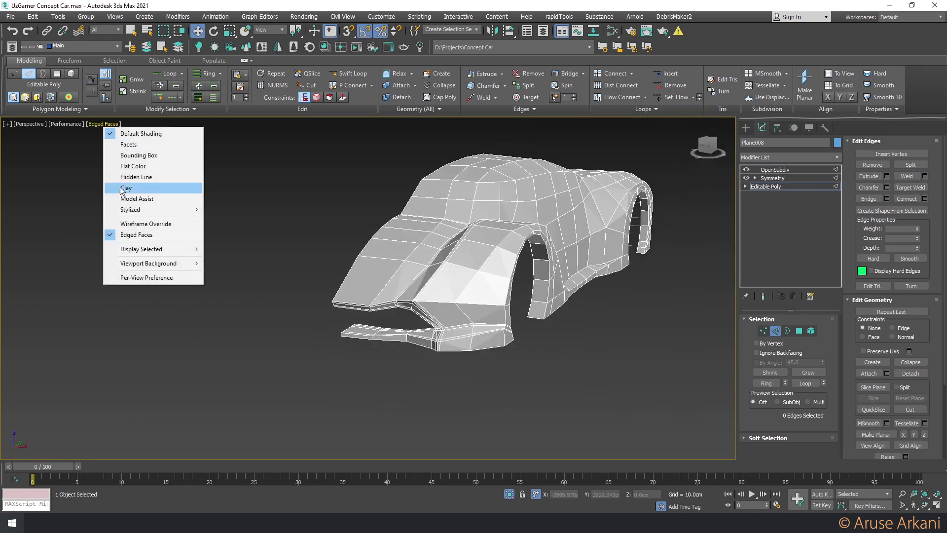
left_click(128, 188)
scroll(462, 270, "up", 3)
scroll(433, 312, "up", 4)
scroll(433, 307, "up", 2)
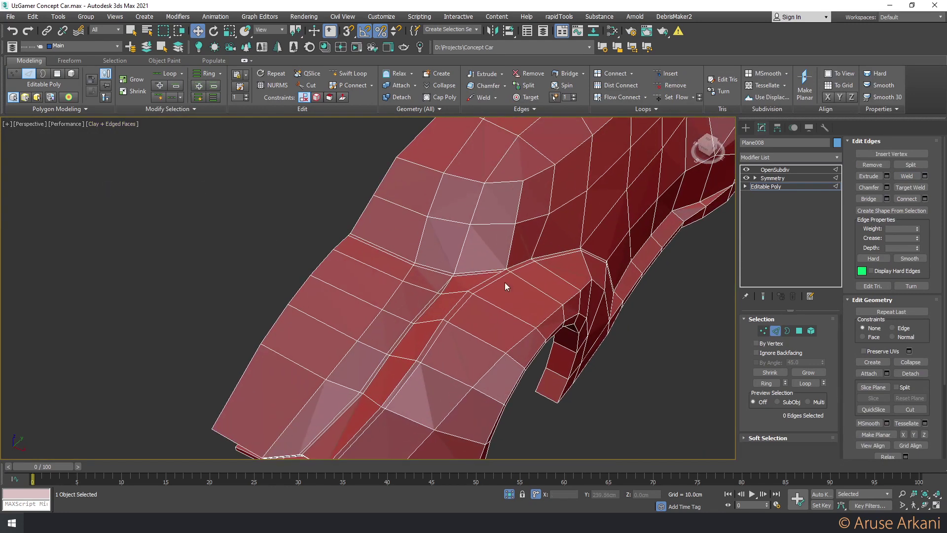
Preview the OpenSubdiv-smoothed body without edged faces, orbiting over the hood and side
left_click(763, 188)
left_click(774, 169)
key("F4")
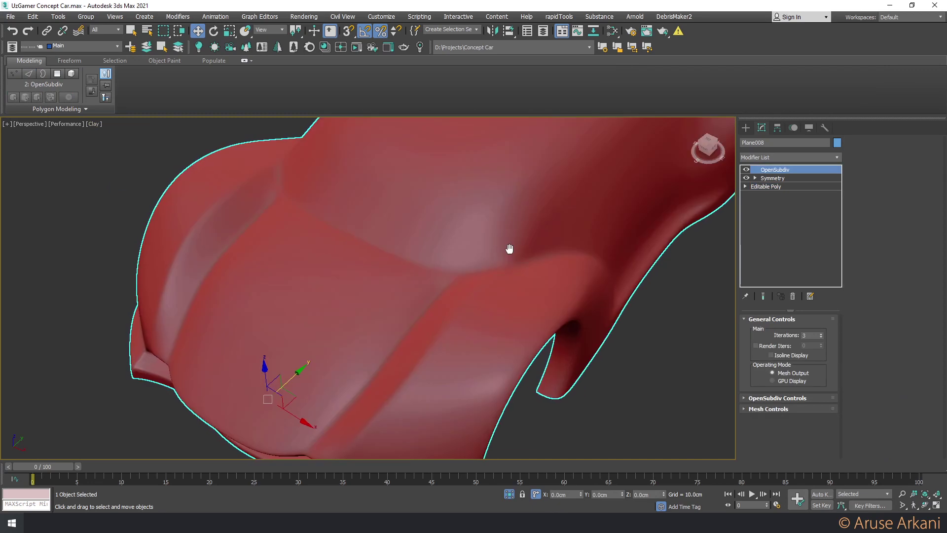
mouse_move(508, 247)
middle_mouse_down("alt")
mouse_move(496, 258)
mouse_move(517, 275)
mouse_move(509, 270)
middle_mouse_up("alt")
scroll(552, 316, "up", 4)
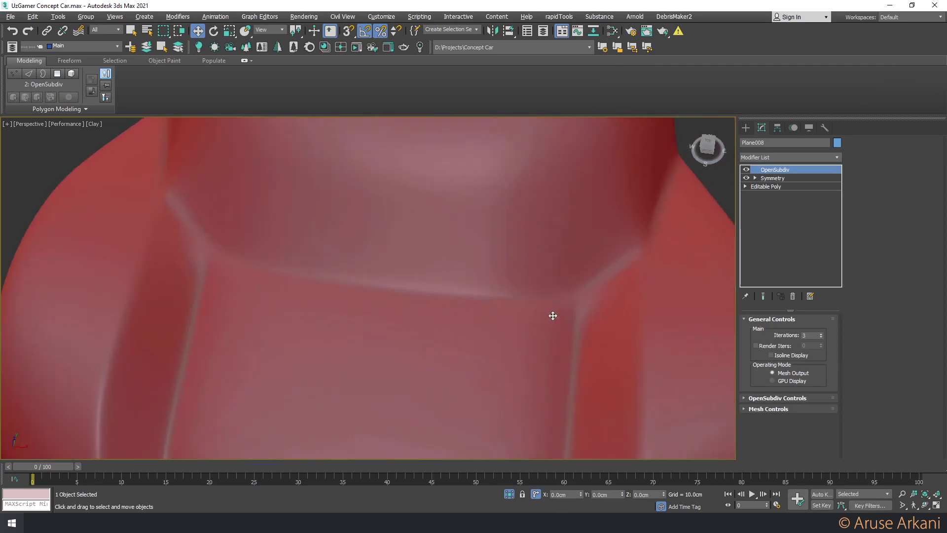
scroll(579, 298, "down", 3)
scroll(579, 298, "down", 3)
mouse_move(566, 268)
middle_mouse_down("alt")
mouse_move(577, 256)
mouse_move(541, 272)
middle_mouse_up("alt")
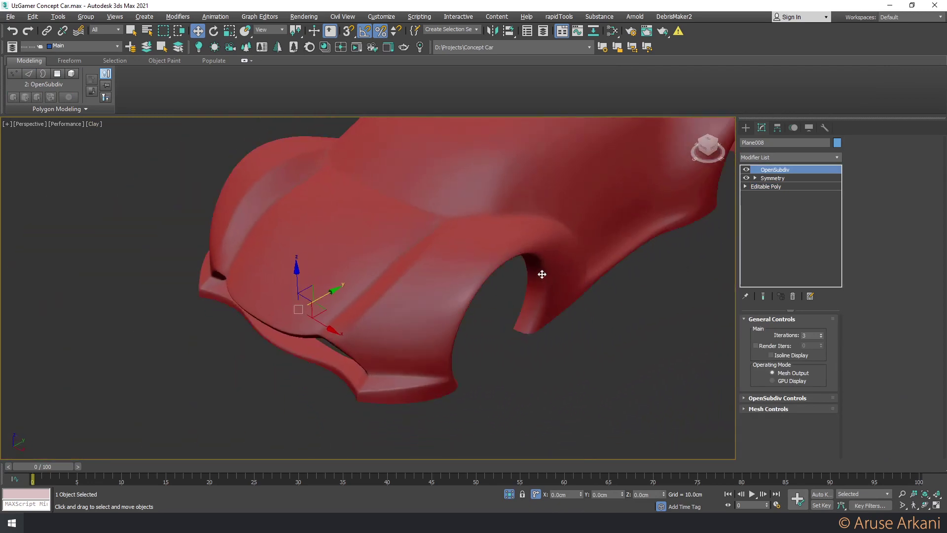
scroll(476, 297, "up", 4)
mouse_move(476, 297)
middle_mouse_down("alt")
mouse_move(461, 327)
mouse_move(390, 324)
mouse_move(427, 317)
mouse_move(436, 295)
mouse_move(469, 300)
mouse_move(448, 311)
middle_mouse_up("alt")
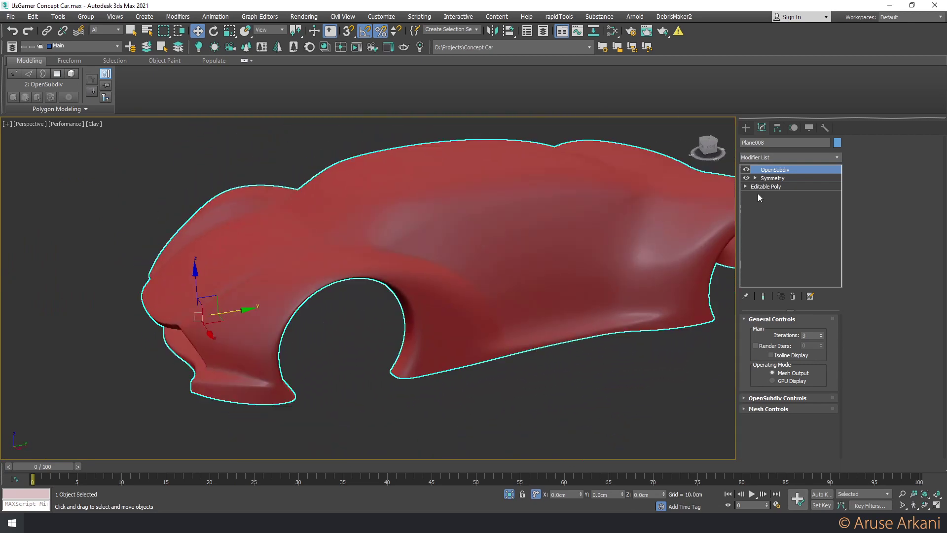
Return to the Editable Poly base mesh in Edge mode
left_click(755, 187)
key("2")
scroll(315, 268, "up", 2)
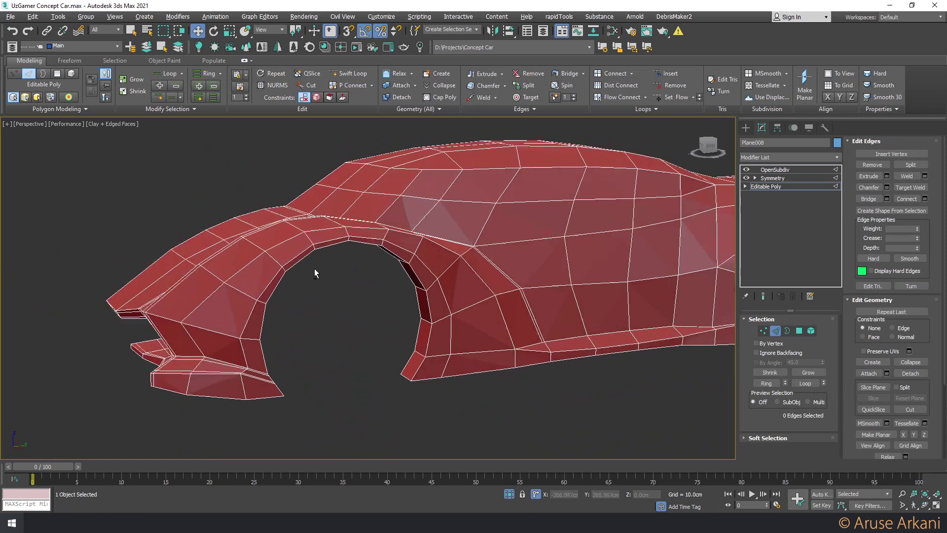
scroll(313, 269, "up", 3)
Select the inner and outer front wheel-arch edge loops
double_click(400, 225)
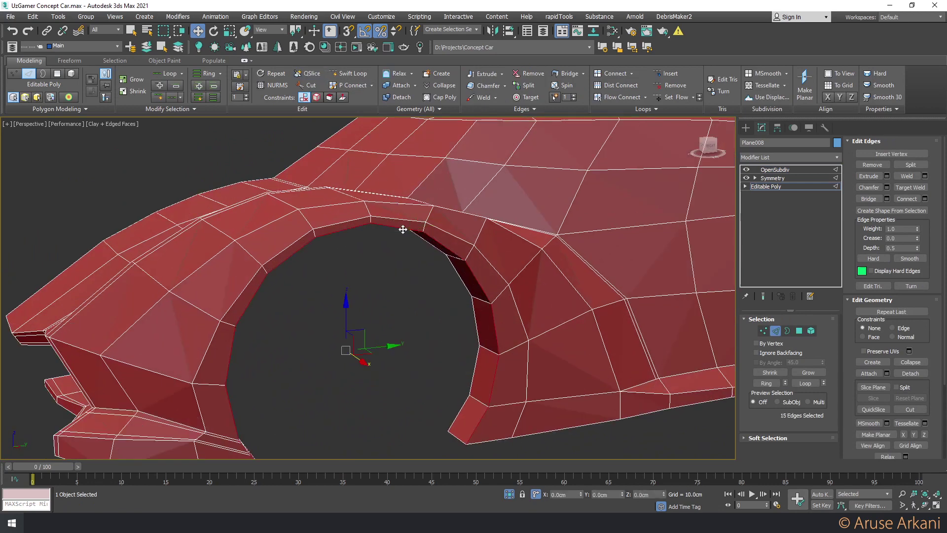
scroll(490, 270, "down", 3)
middle_click_drag(490, 271, 164, 268, "alt")
scroll(419, 251, "up", 3)
double_click(430, 248, "ctrl")
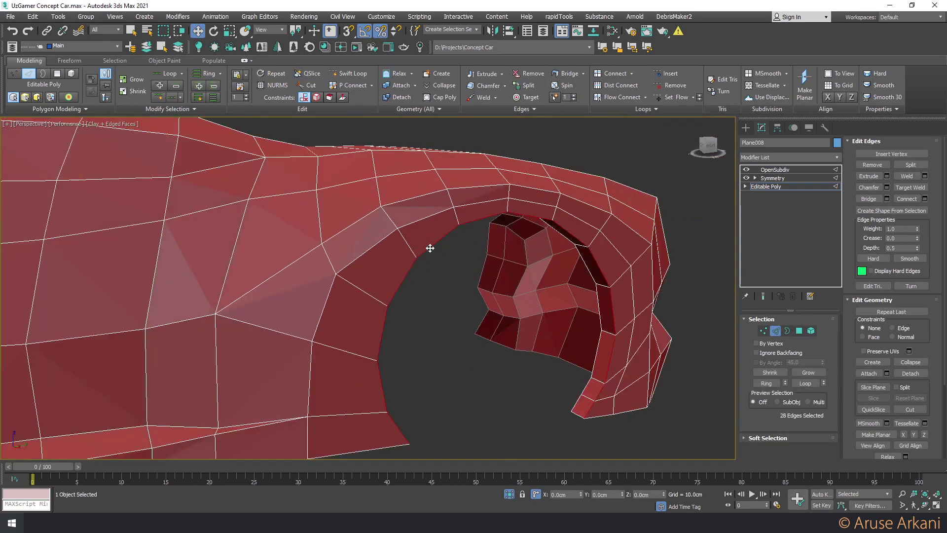
Chamfer the arch loops at 1.0cm with Quad mitering
left_click(493, 90, "shift")
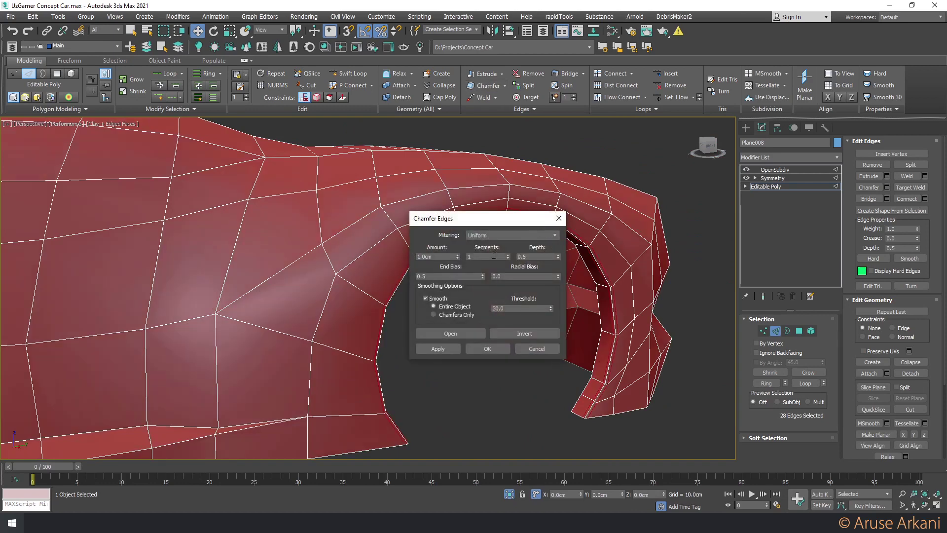
left_click(485, 345)
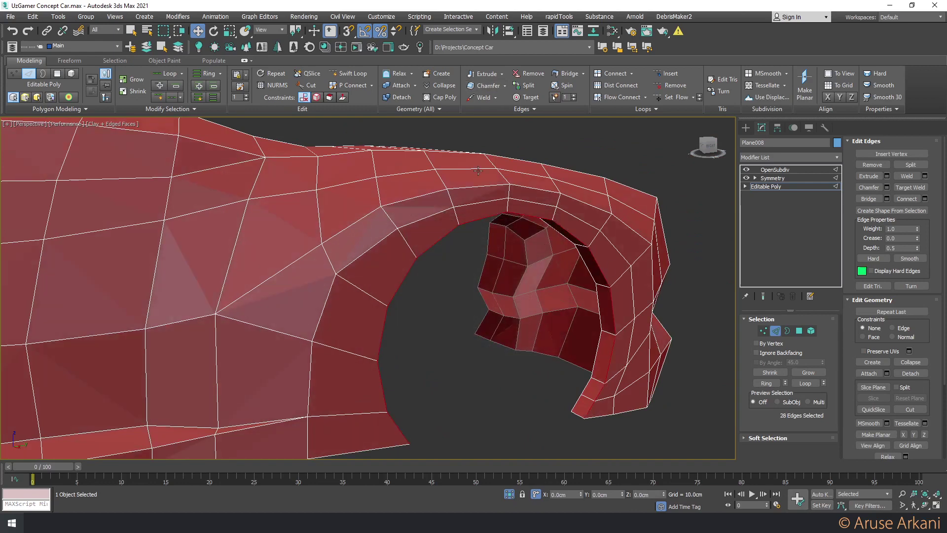
left_click(478, 85, "shift")
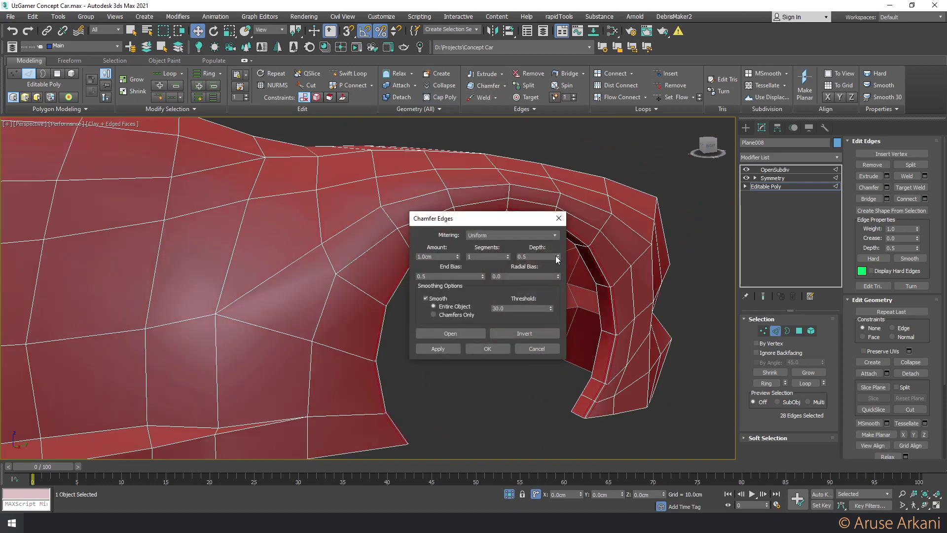
left_click(498, 238)
left_click(493, 244)
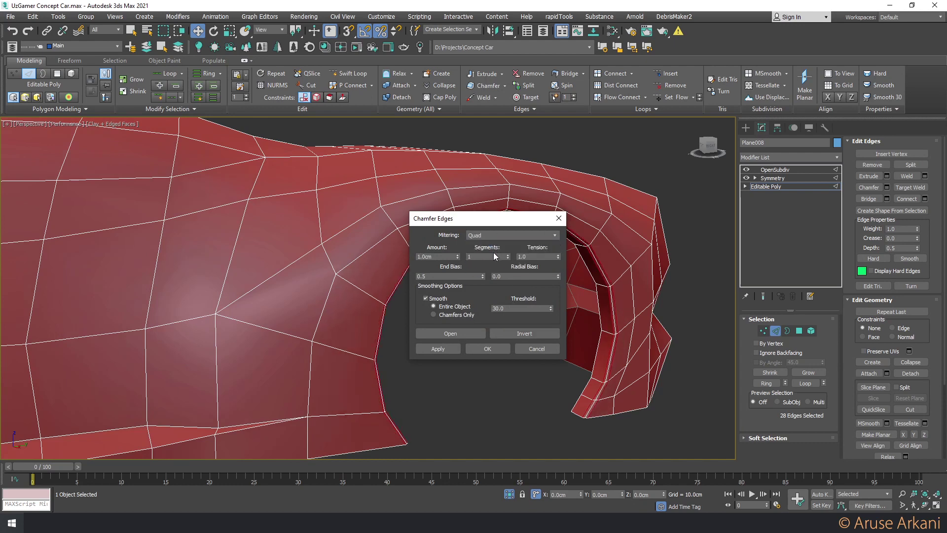
left_click(503, 349)
Inspect the chamfered arch under OpenSubdiv smoothing, then return to the edged cage
left_click(774, 169)
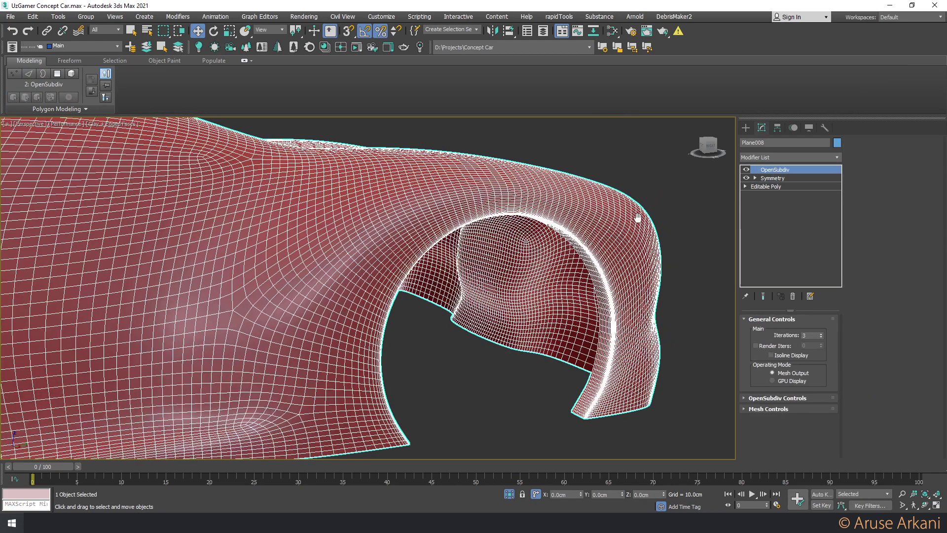
key("F4")
scroll(459, 266, "down", 5)
scroll(459, 266, "down", 3)
middle_click_drag(459, 266, 476, 262, "alt")
scroll(258, 251, "up", 5)
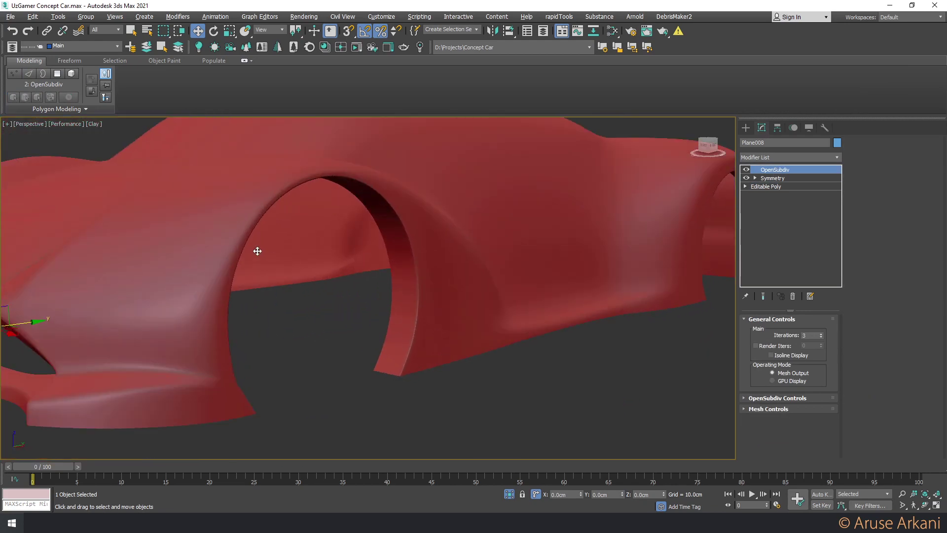
key("2")
key("F4")
middle_click_drag(390, 230, 371, 231, "alt")
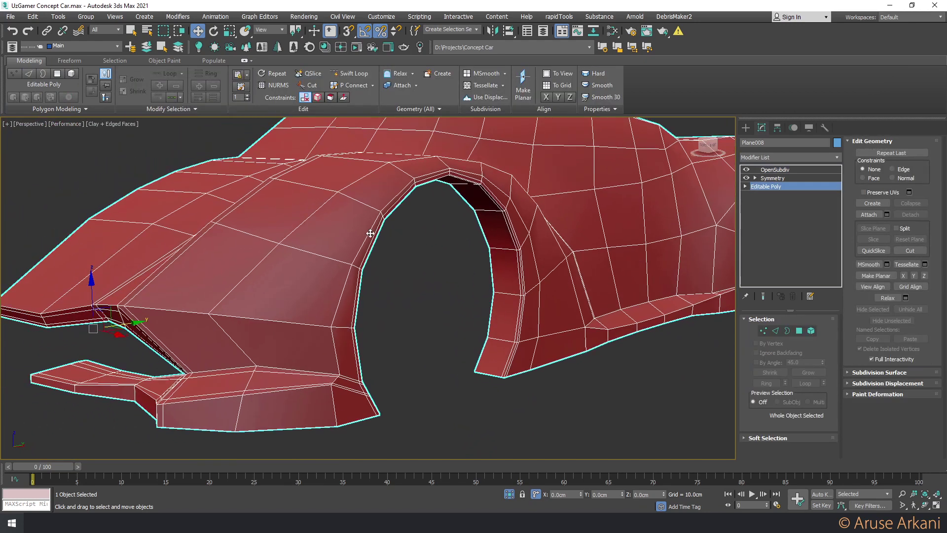
Insert an extra edge loop around the front wheel arch with Ring and Connect
left_click(369, 204)
left_click(657, 77)
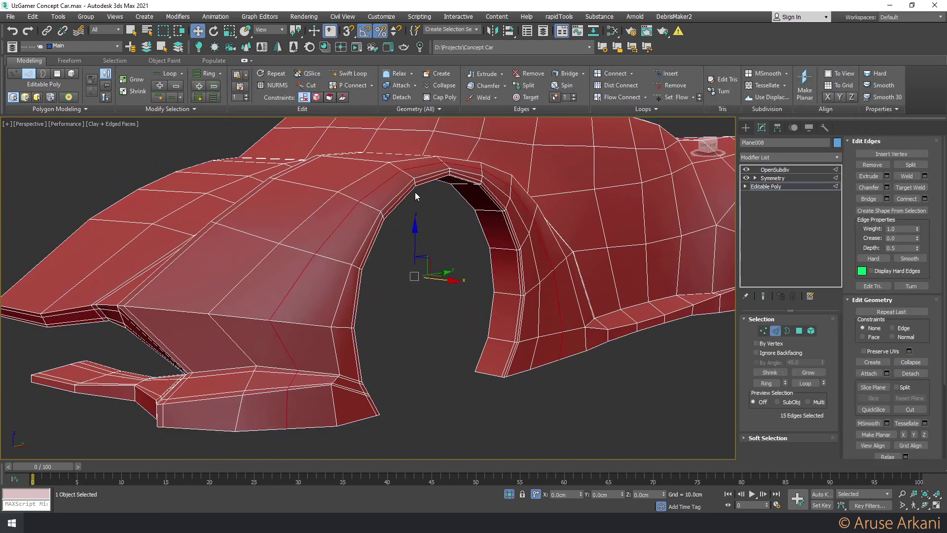
mouse_move(415, 196)
middle_mouse_down("alt")
mouse_move(355, 250)
mouse_move(290, 237)
mouse_move(370, 217)
middle_mouse_up("alt")
Move an arch-rim edge up and left in the maximized Right viewport
left_click(376, 207)
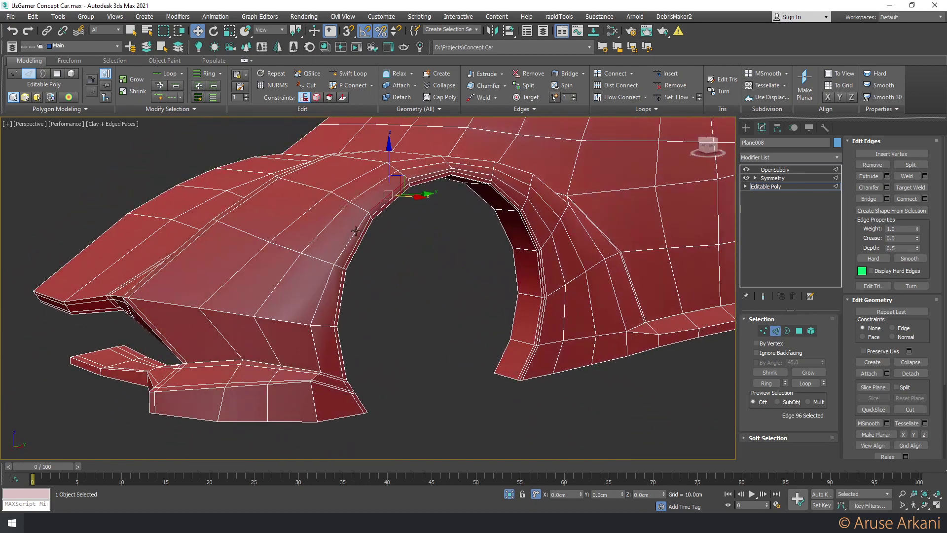
left_click(329, 280)
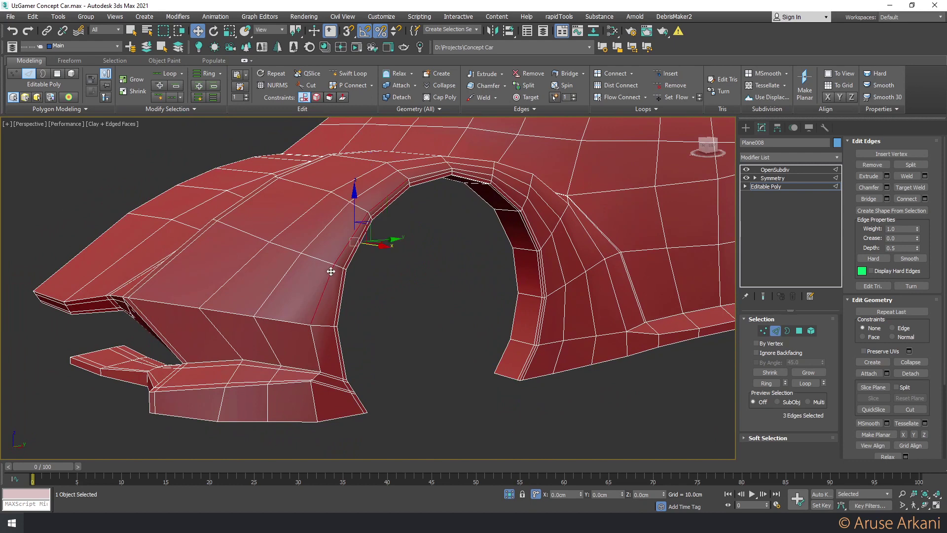
mouse_move(332, 268)
middle_mouse_down("alt")
mouse_move(370, 228)
mouse_move(403, 265)
middle_mouse_up("alt")
key("alt+w")
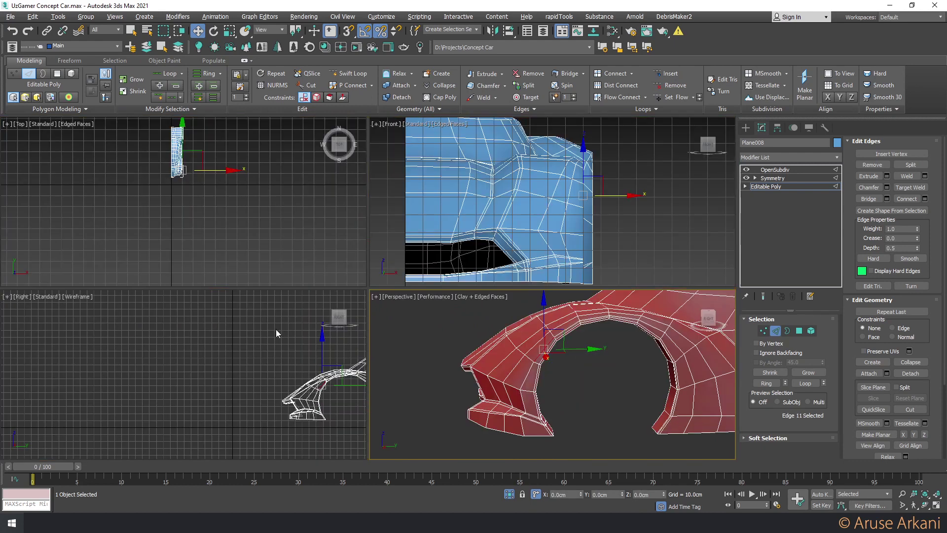
middle_click(276, 330)
key("alt+w")
left_click_drag(390, 261, 378, 242)
In Vertex mode, reposition the upper vertices along the new arch loop in side view
key("1")
left_click(516, 153)
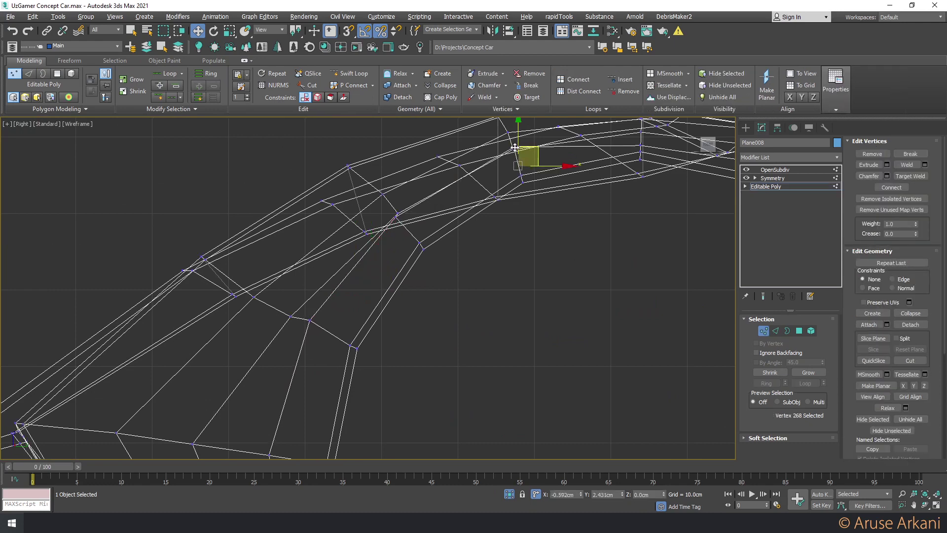
middle_click_drag(515, 148, 393, 205)
left_click(434, 185)
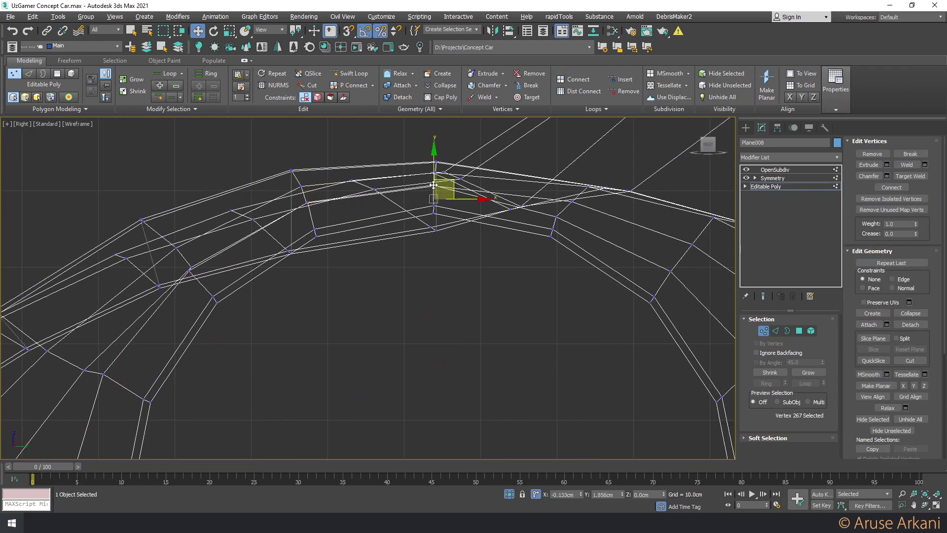
left_click(555, 216)
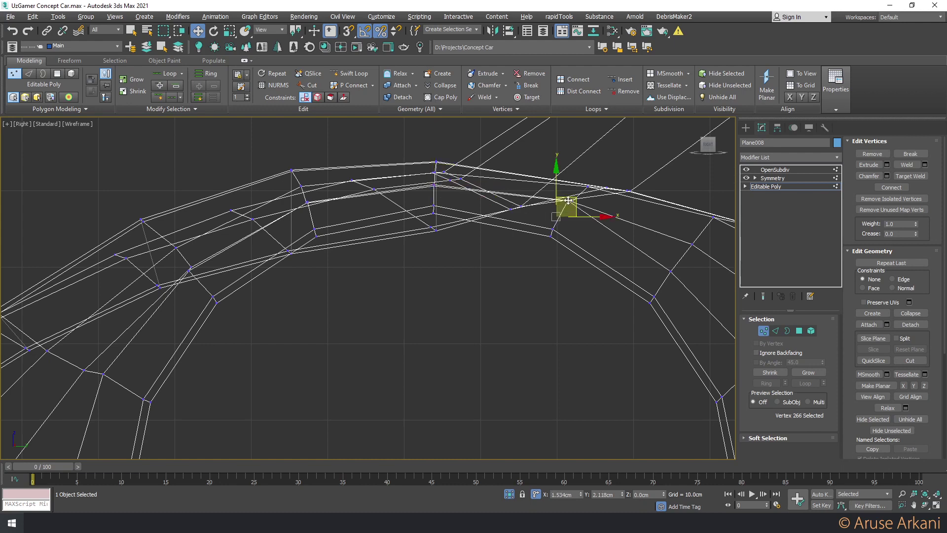
left_click_drag(568, 200, 605, 232)
left_click(672, 271)
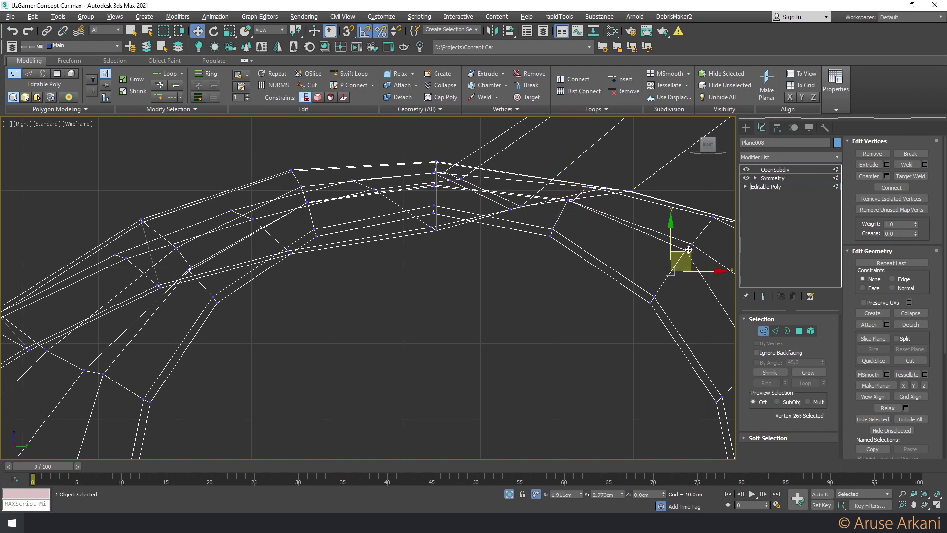
middle_click_drag(689, 249, 448, 211)
Adjust the lower arch vertices and vertex-snap the bottom one onto its neighbour
scroll(446, 261, "up", 2)
left_click(445, 302)
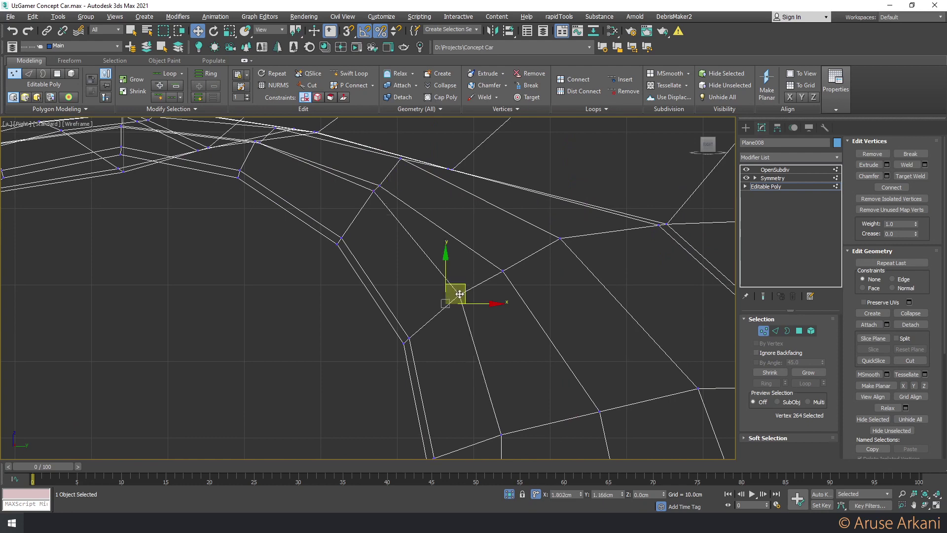
scroll(406, 221, "down", 3)
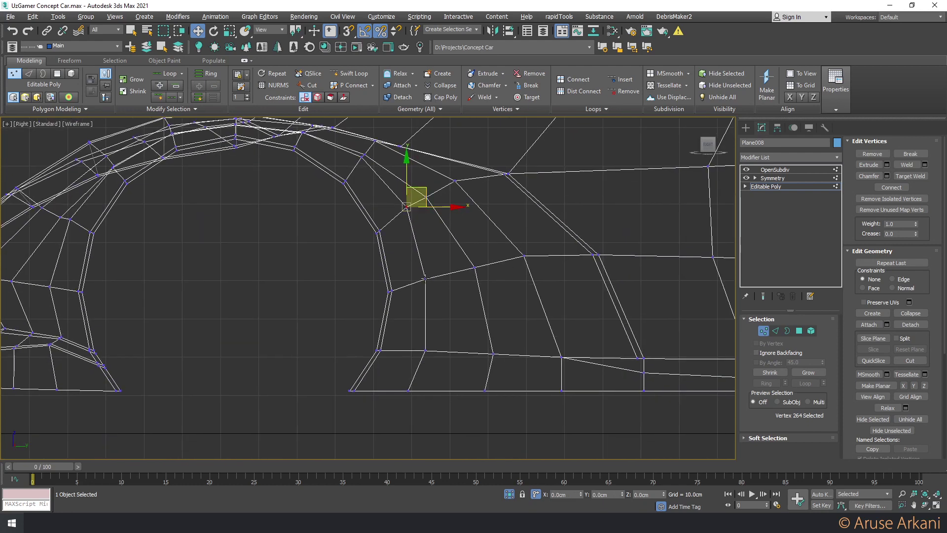
left_click(425, 278)
left_click(408, 207)
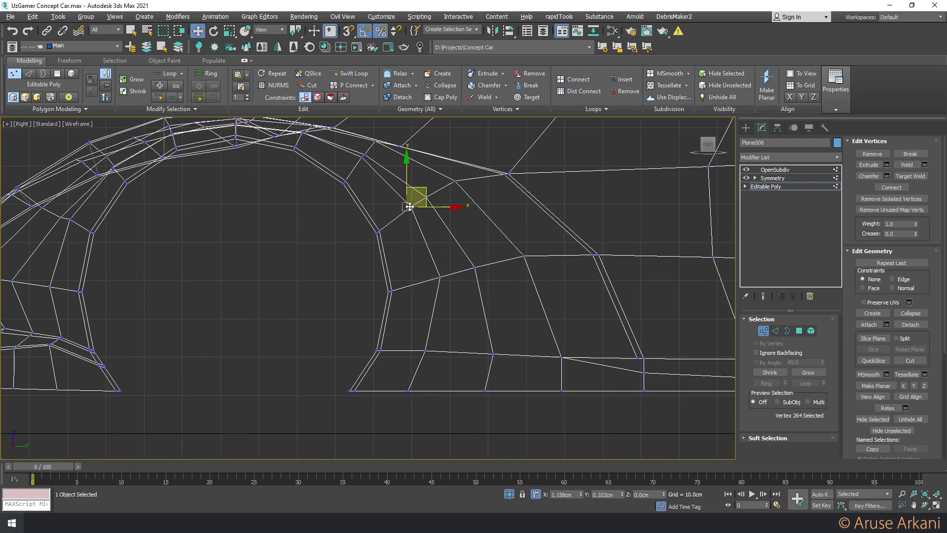
left_click(425, 351)
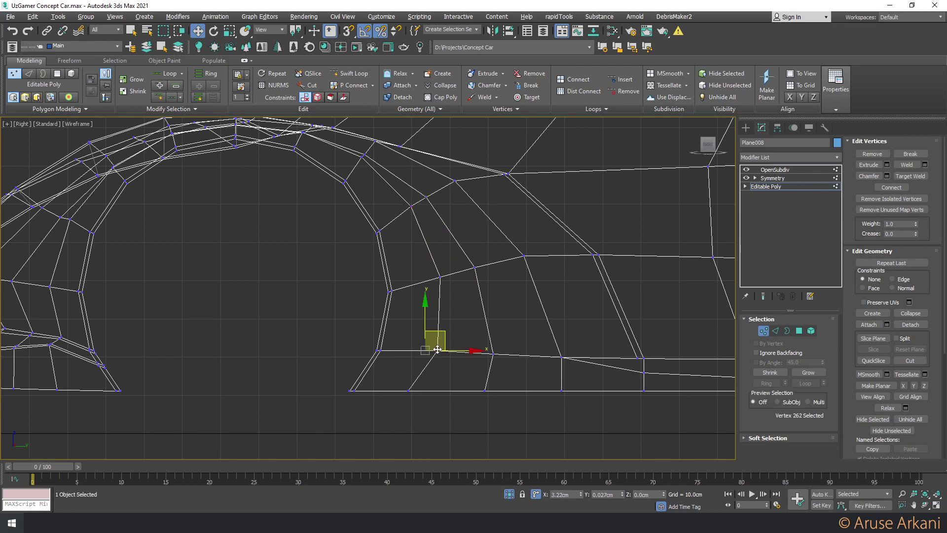
left_click_drag(434, 394, 443, 351)
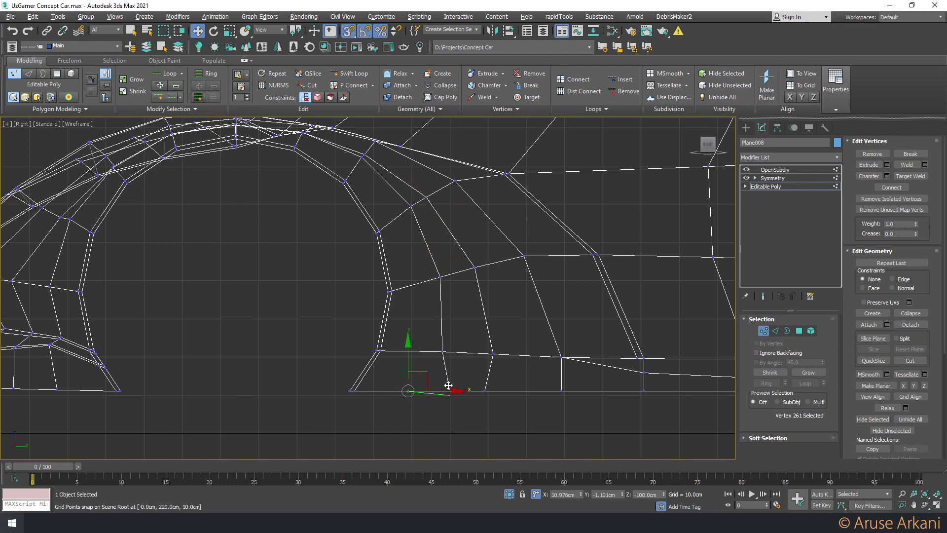
key("shift+z")
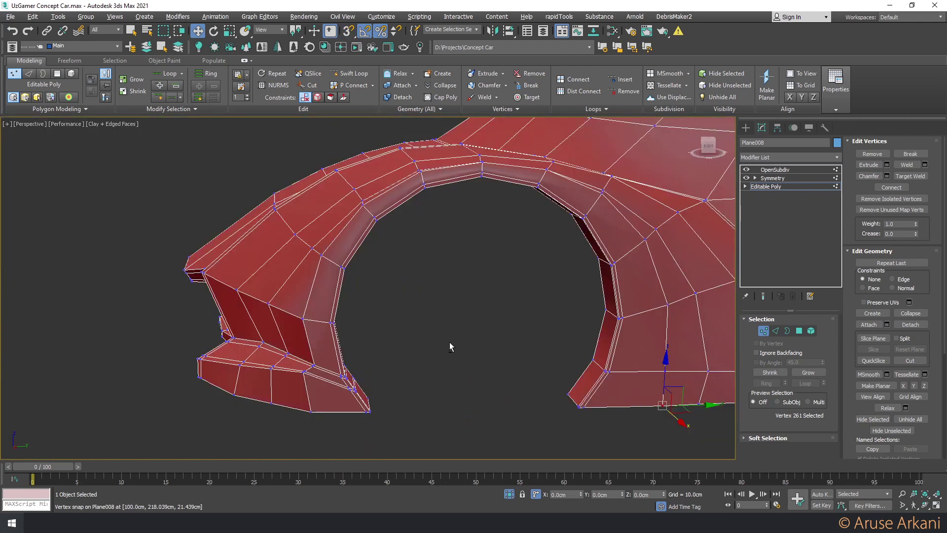
Add a Swift Loop across the front fender beside the wheel arch
mouse_move(449, 342)
middle_mouse_down("alt")
mouse_move(461, 365)
mouse_move(427, 313)
mouse_move(456, 296)
mouse_move(436, 305)
middle_mouse_up("alt")
scroll(475, 306, "up", 3)
scroll(475, 307, "down", 3)
left_click(339, 78)
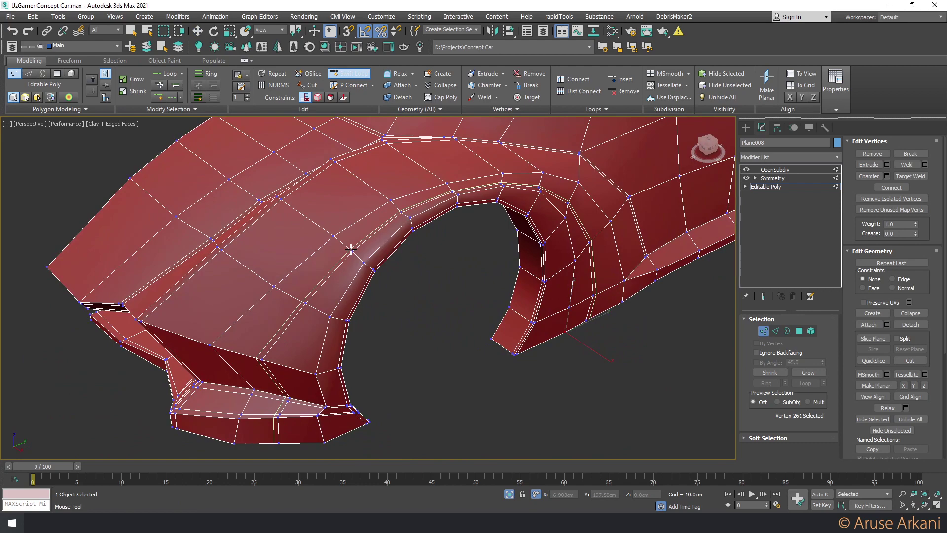
left_click(350, 250)
middle_click_drag(350, 250, 284, 348, "alt")
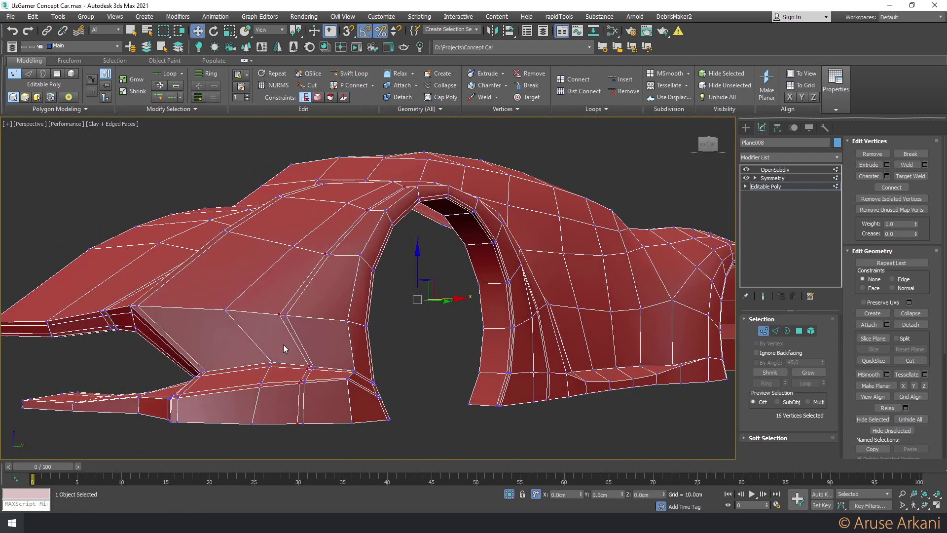
scroll(305, 366, "up", 2)
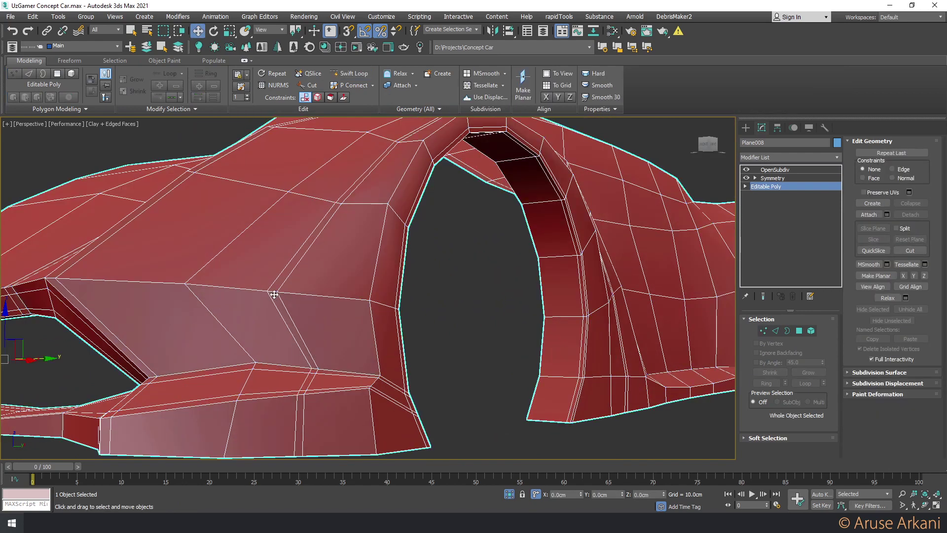
Select the stray edge on the fender in Edge mode and remove it
left_click(521, 98)
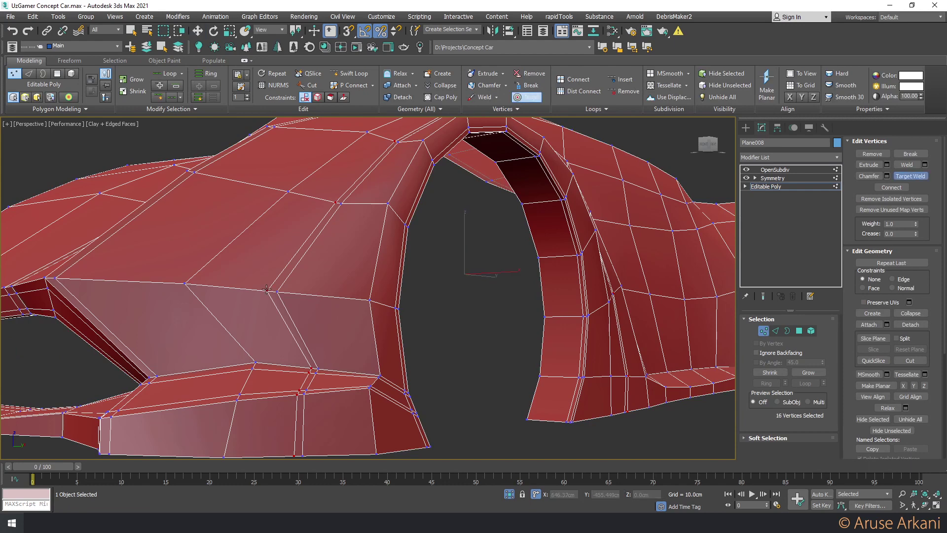
key("2")
left_click(291, 323)
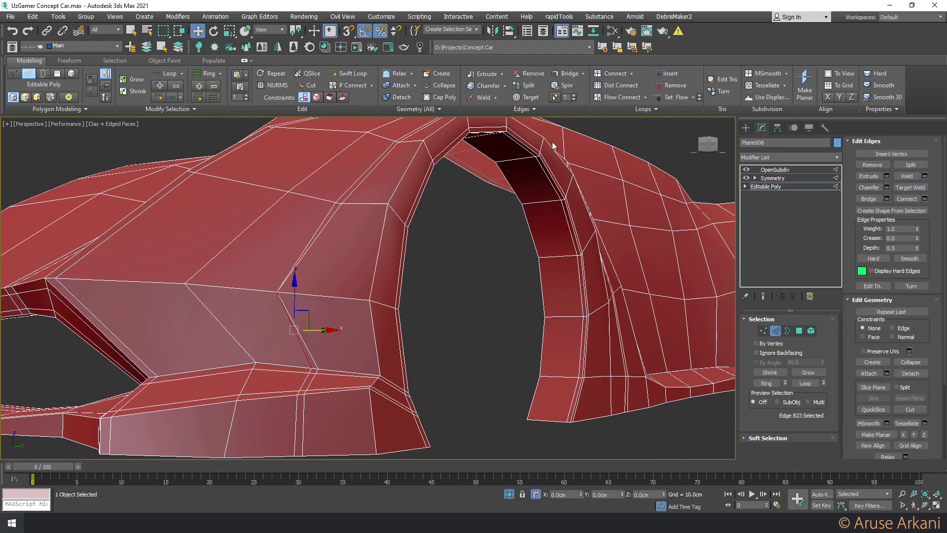
left_click(680, 88)
scroll(348, 256, "down", 5)
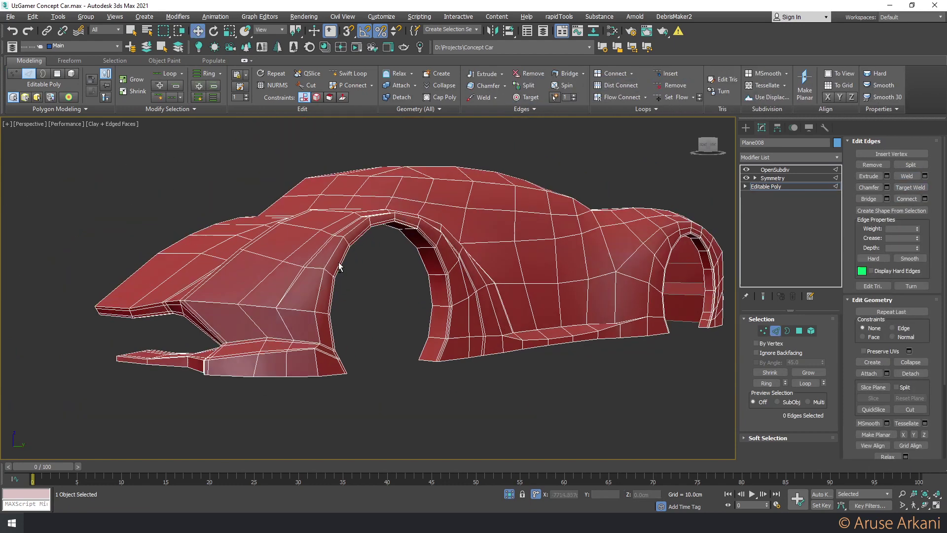
scroll(339, 262, "up", 2)
scroll(308, 300, "up", 2)
scroll(297, 413, "up", 2)
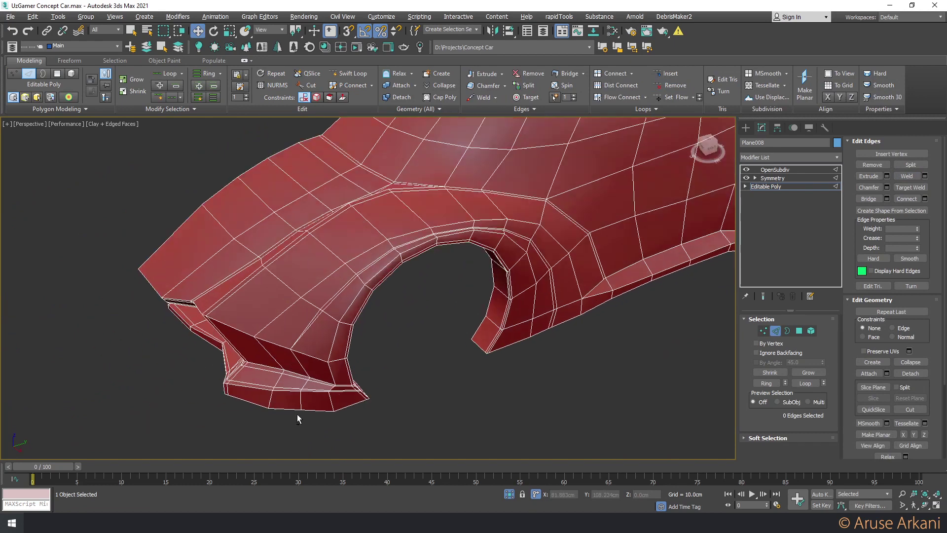
scroll(298, 415, "up", 4)
Box-select three bumper-lip vertices and move them down and left
key("1")
left_click_drag(337, 406, 289, 311)
left_click_drag(334, 352, 328, 372)
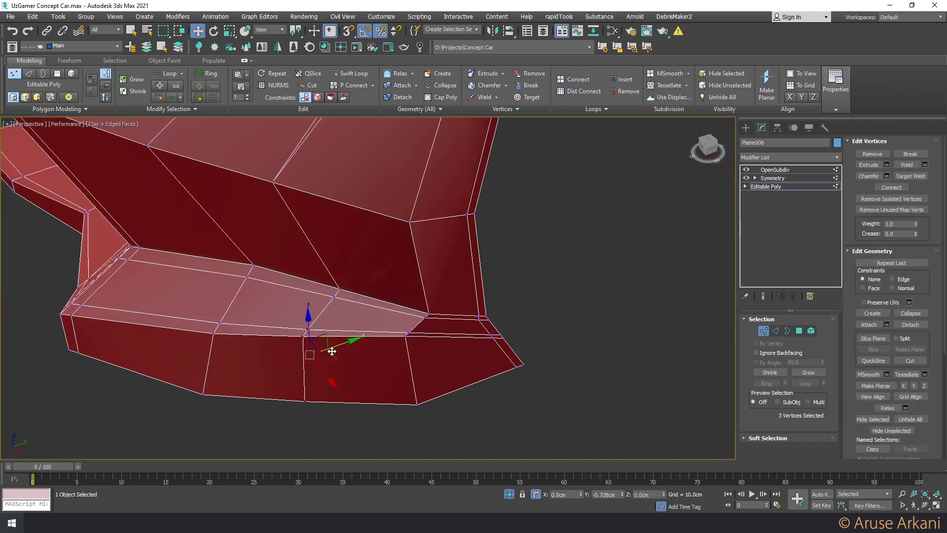
mouse_move(328, 372)
middle_mouse_down("alt")
mouse_move(292, 407)
mouse_move(412, 345)
mouse_move(334, 380)
mouse_move(331, 328)
mouse_move(291, 306)
mouse_move(290, 295)
mouse_move(270, 302)
middle_mouse_up("alt")
Rework the bumper-corner edges and vertices, then preview the body under OpenSubdiv
key("2")
left_click(302, 287)
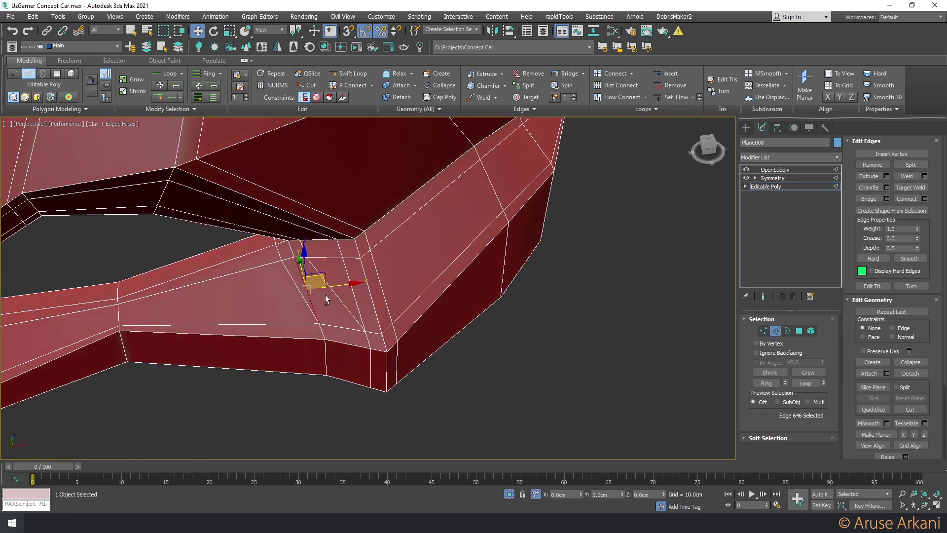
key("1")
left_click(299, 256)
mouse_move(299, 256)
middle_mouse_down("alt")
mouse_move(328, 267)
mouse_move(275, 249)
middle_mouse_up("alt")
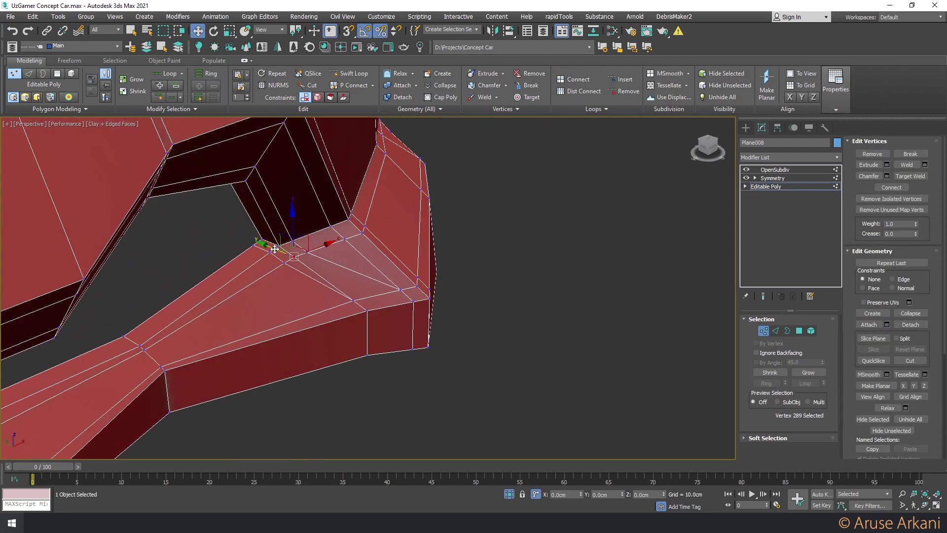
left_click(399, 289, "ctrl")
key("2")
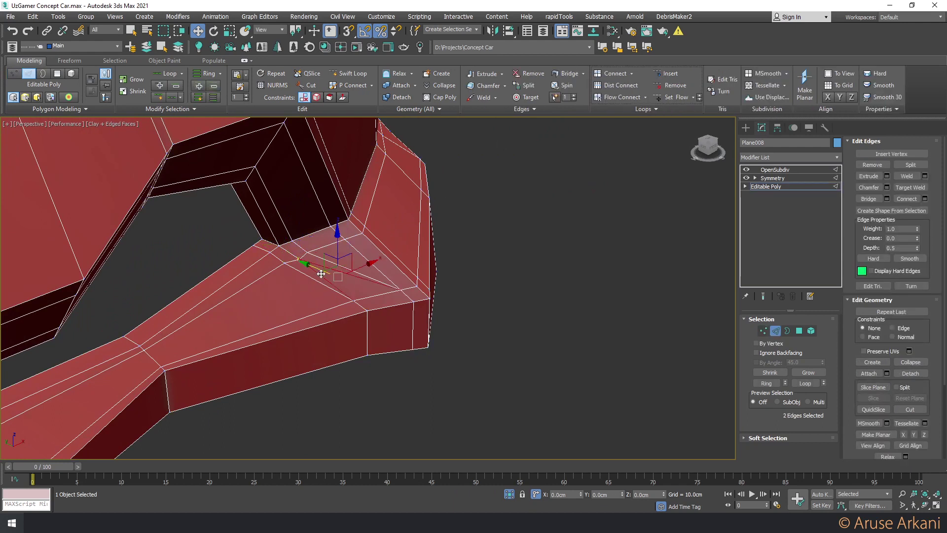
left_click(320, 261)
left_click(309, 263)
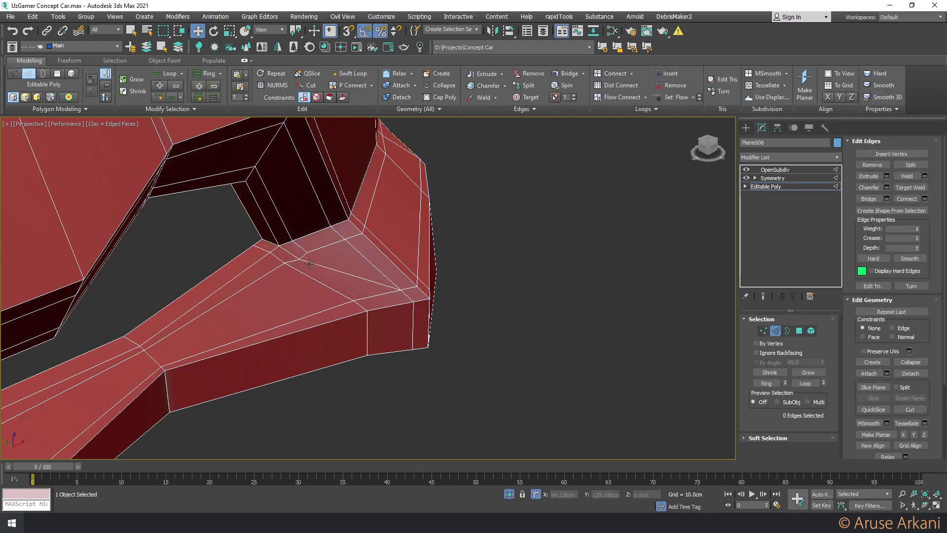
left_click(305, 254)
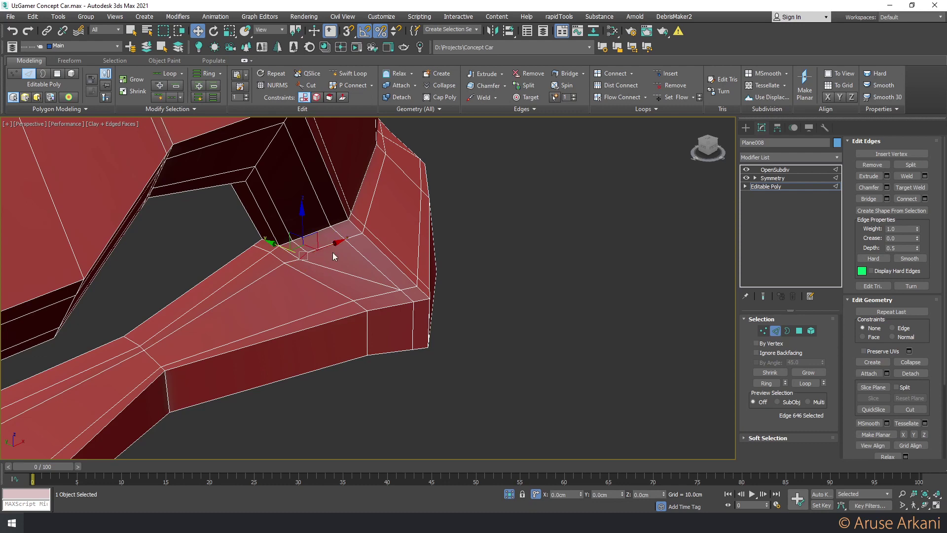
left_click(776, 170)
Chamfer the wheel-arch edges in the base mesh by 1.0cm with one segment
key("F4")
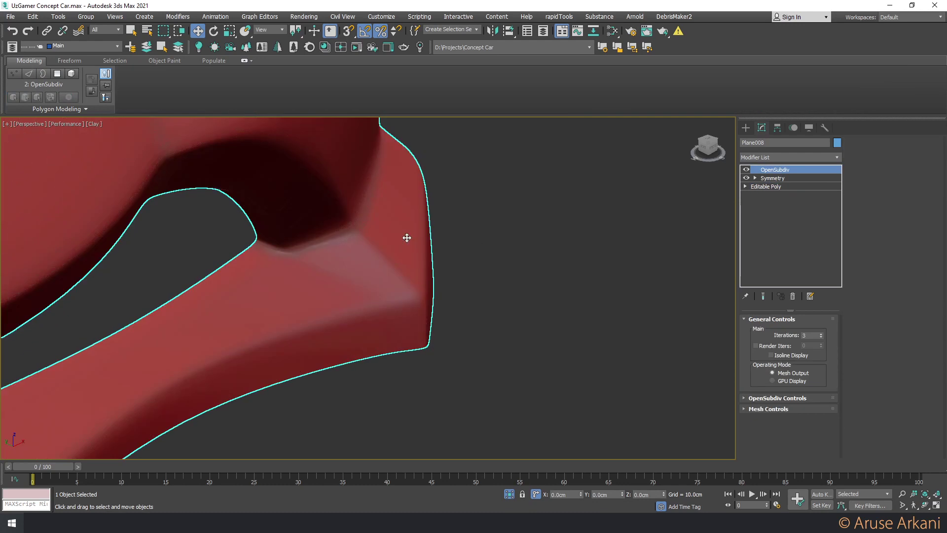
scroll(371, 247, "down", 5)
mouse_move(371, 246)
middle_mouse_down("alt")
mouse_move(315, 258)
mouse_move(433, 249)
mouse_move(315, 248)
mouse_move(179, 216)
middle_mouse_up("alt")
scroll(255, 214, "up", 4)
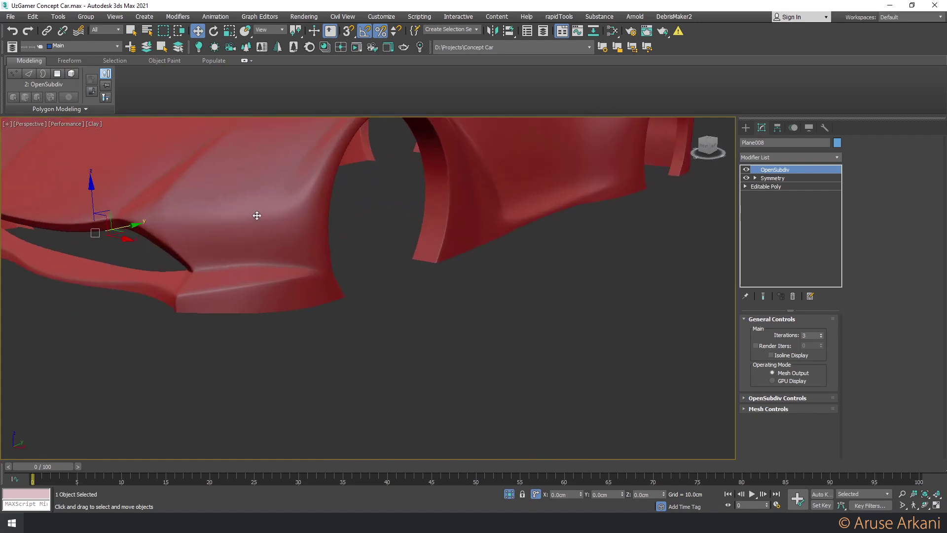
left_click(760, 187)
scroll(668, 193, "down", 3)
key("F4")
middle_click_drag(667, 193, 341, 242, "alt")
key("2")
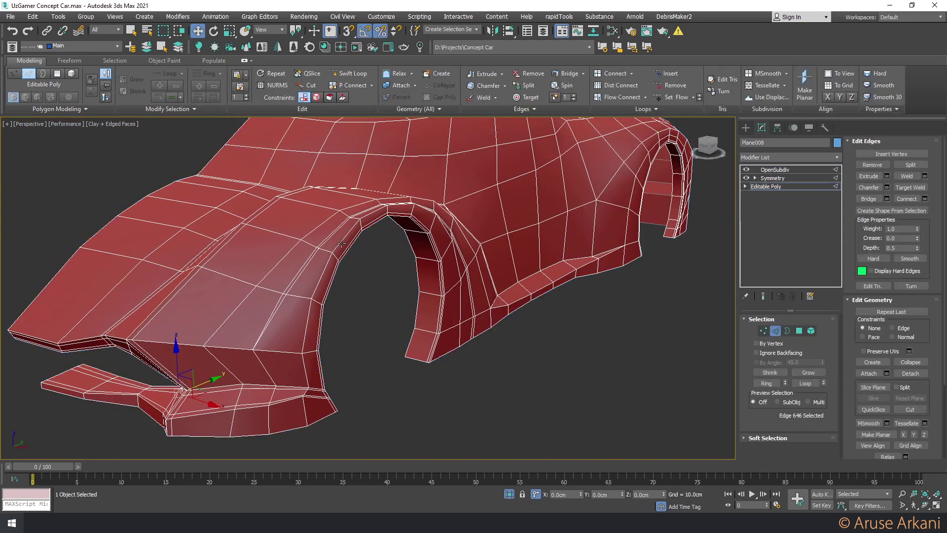
left_click(484, 86, "shift")
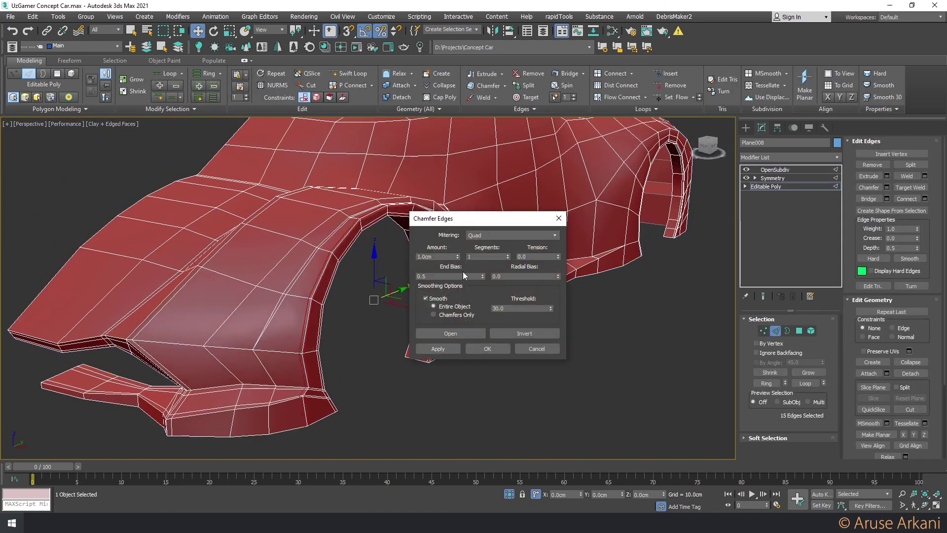
left_click(480, 349)
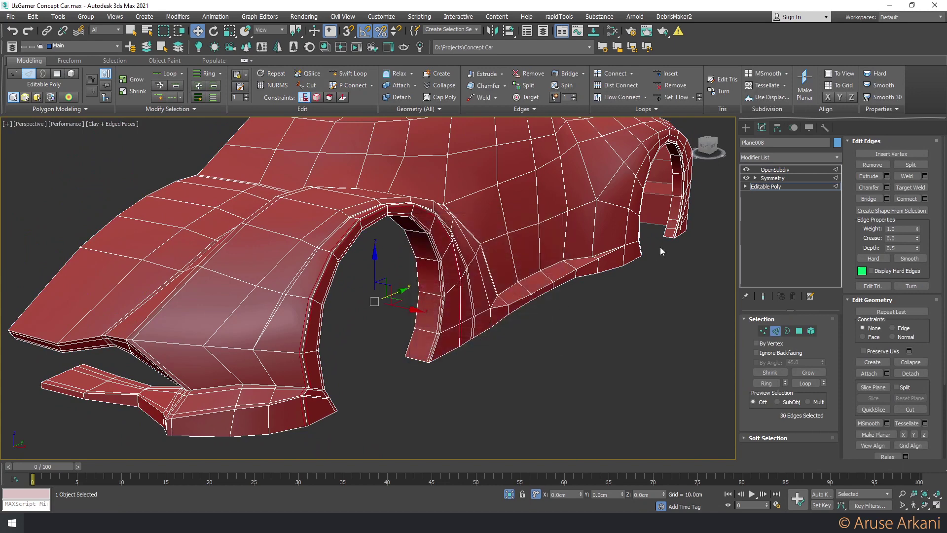
Inspect the chamfered arches under OpenSubdiv, including the rear wheel arch
left_click(775, 169)
key("F4")
scroll(489, 249, "down", 3)
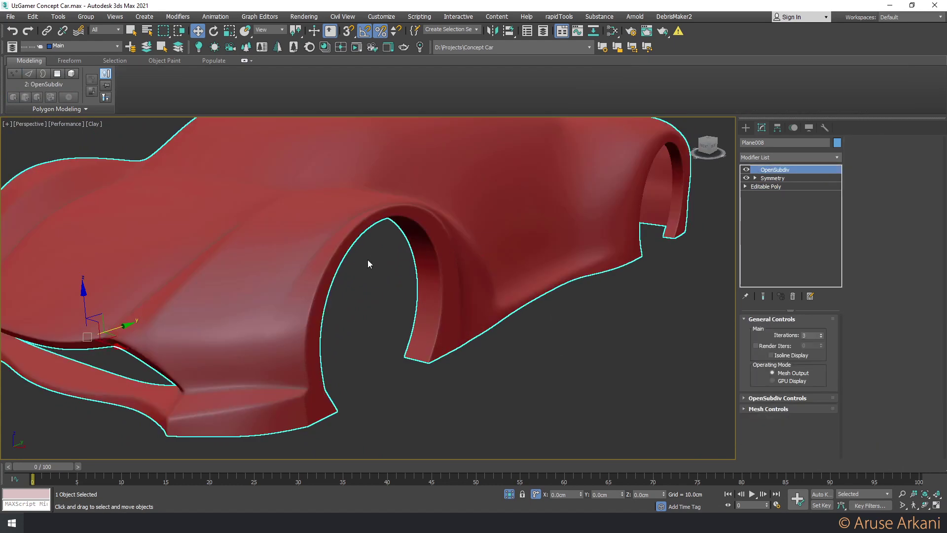
mouse_move(368, 260)
middle_mouse_down("alt")
mouse_move(326, 266)
mouse_move(312, 286)
mouse_move(379, 247)
mouse_move(389, 253)
middle_mouse_up("alt")
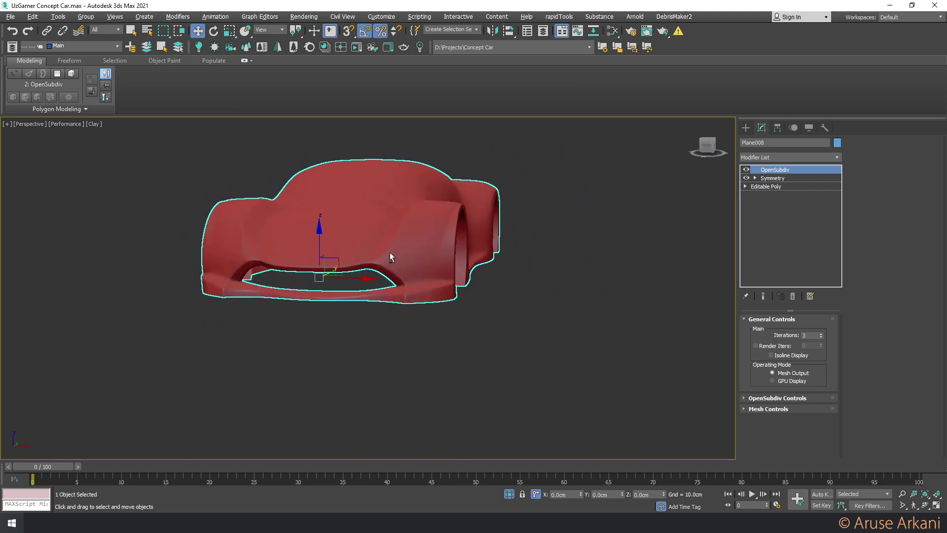
scroll(472, 239, "up", 4)
middle_click_drag(472, 240, 417, 256, "alt")
scroll(412, 255, "up", 1)
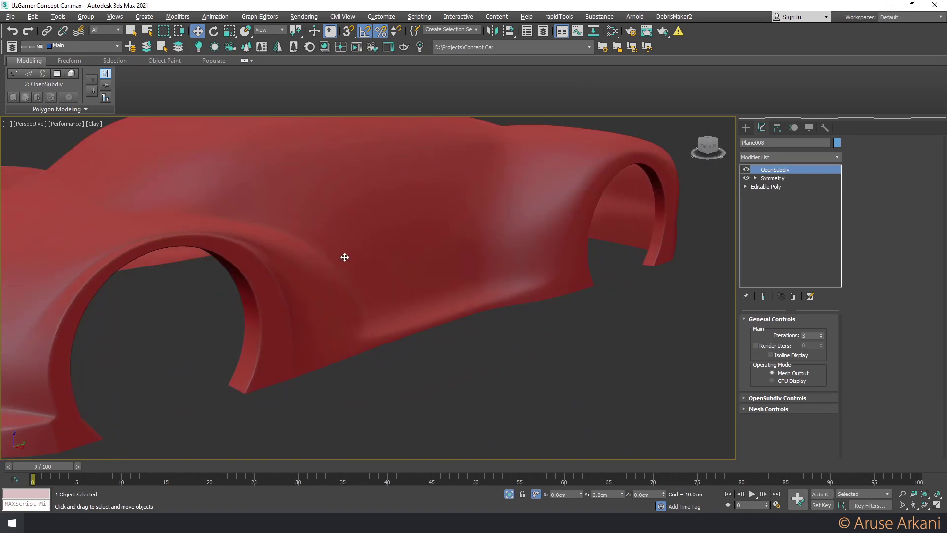
scroll(345, 255, "down", 5)
scroll(359, 256, "up", 4)
Select the full loop of arch-rim polygons with the smoothed preview showing
left_click(780, 188)
scroll(639, 232, "down", 3)
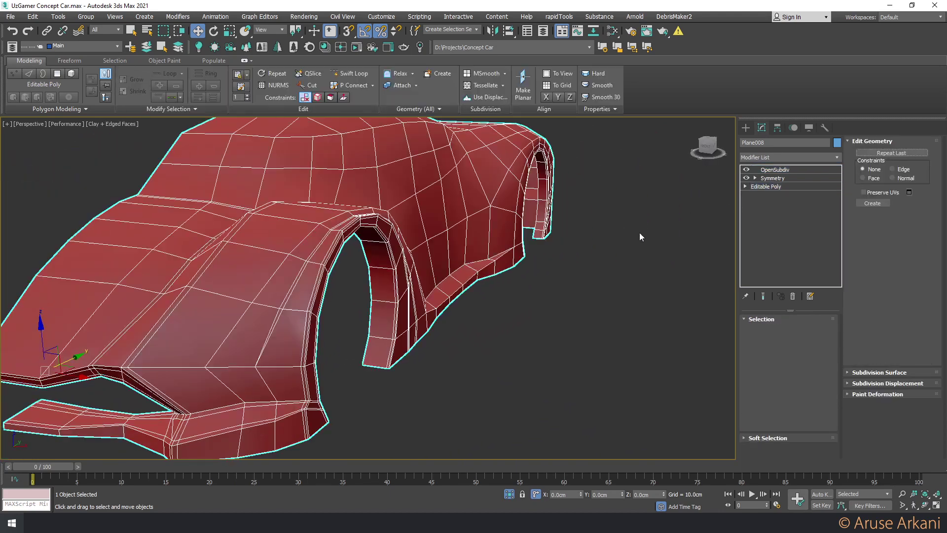
scroll(252, 302, "up", 5)
key("4")
left_click(279, 318)
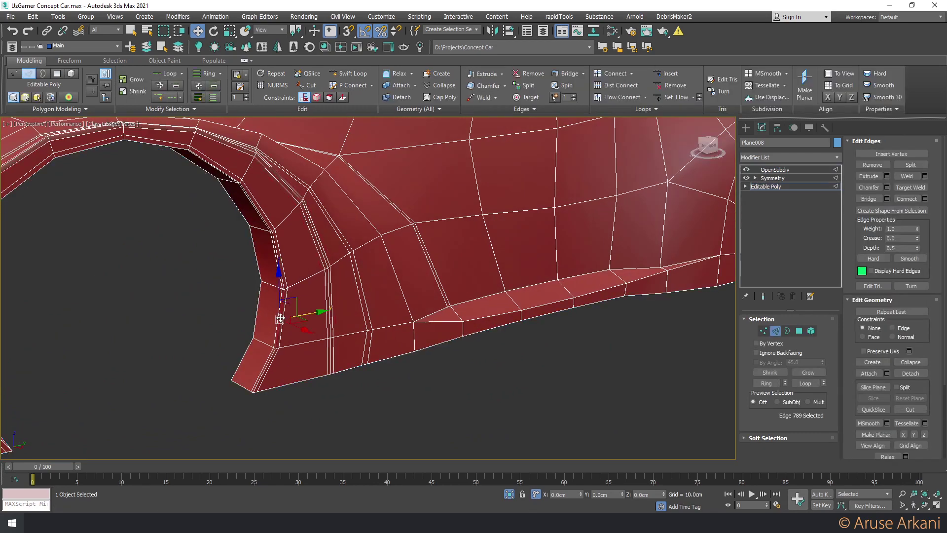
right_click(275, 310)
left_click(236, 257)
scroll(249, 279, "down", 4)
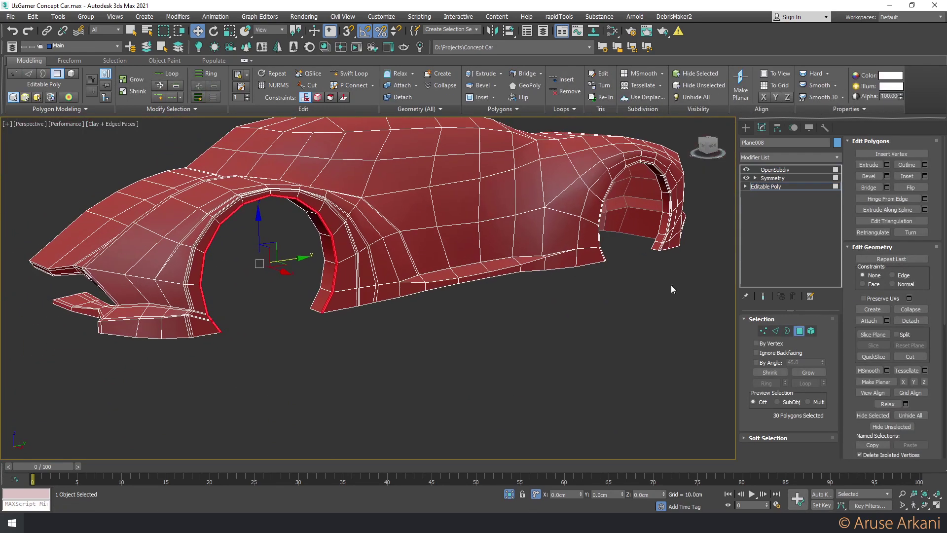
left_click(763, 297)
key("F4")
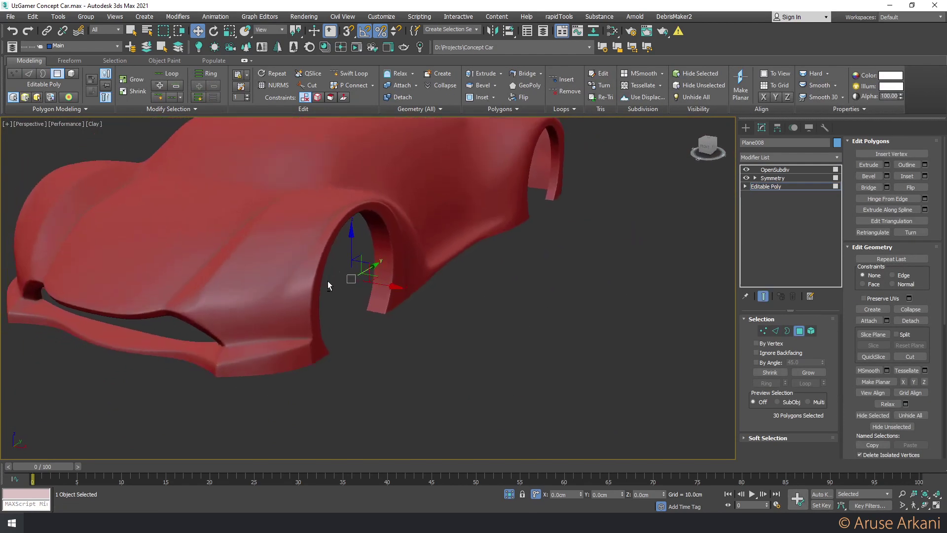
Push the arch-rim polygons outward along X
scroll(328, 280, "up", 5)
left_click_drag(433, 282, 439, 283)
scroll(439, 283, "down", 5)
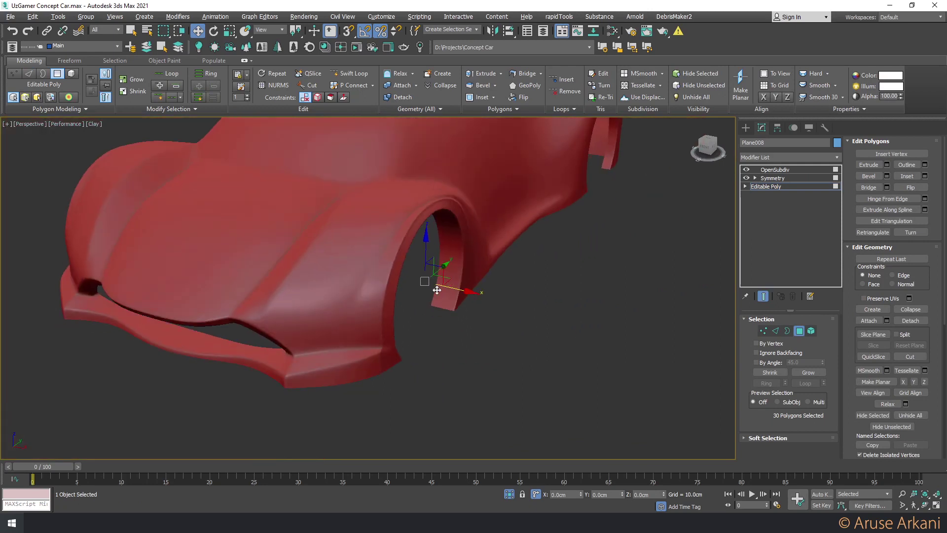
mouse_move(450, 305)
middle_mouse_down("alt")
mouse_move(427, 269)
mouse_move(350, 275)
mouse_move(421, 274)
mouse_move(471, 306)
middle_mouse_up("alt")
scroll(433, 279, "up", 5)
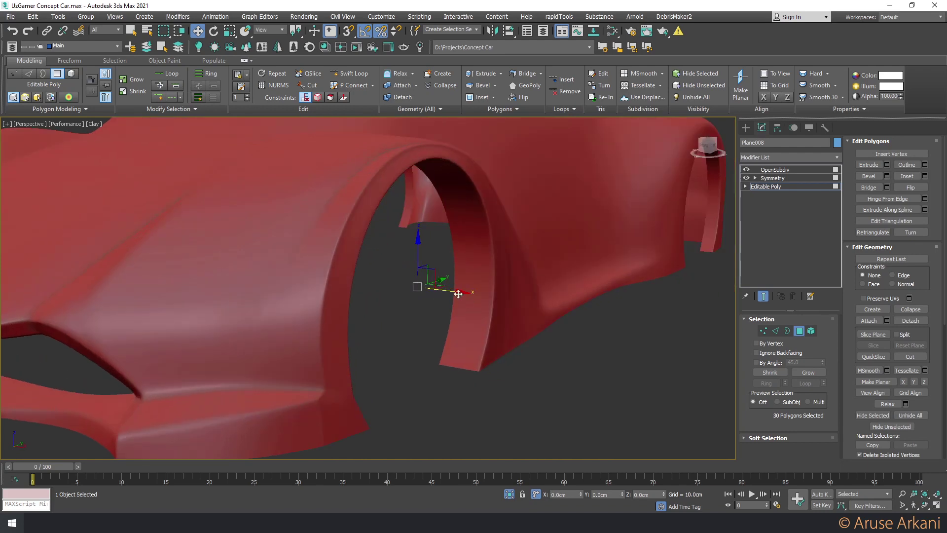
left_click_drag(458, 294, 463, 294)
middle_click_drag(463, 294, 528, 294, "alt")
Show the cage in Edge mode, picking and then deselecting a fender edge
left_click(758, 291)
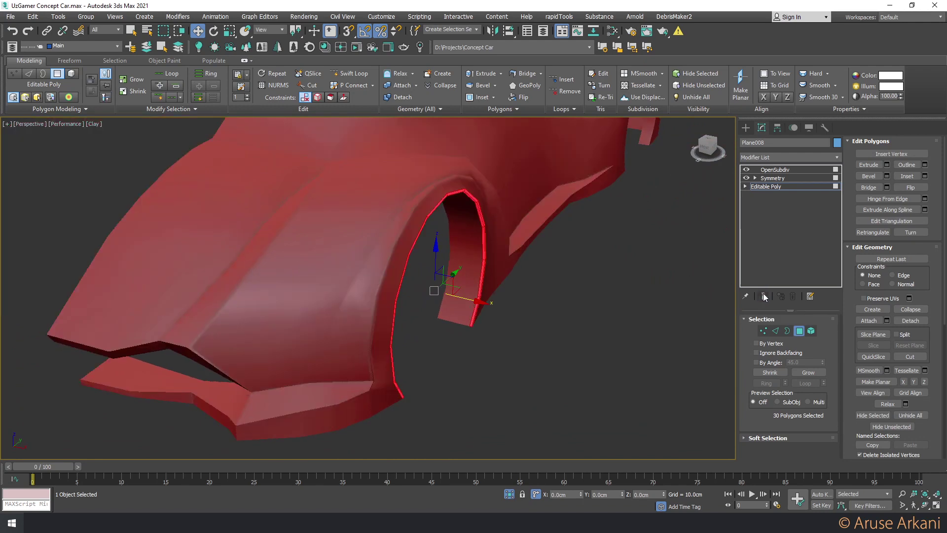
key("2")
key("F4")
left_click(385, 280)
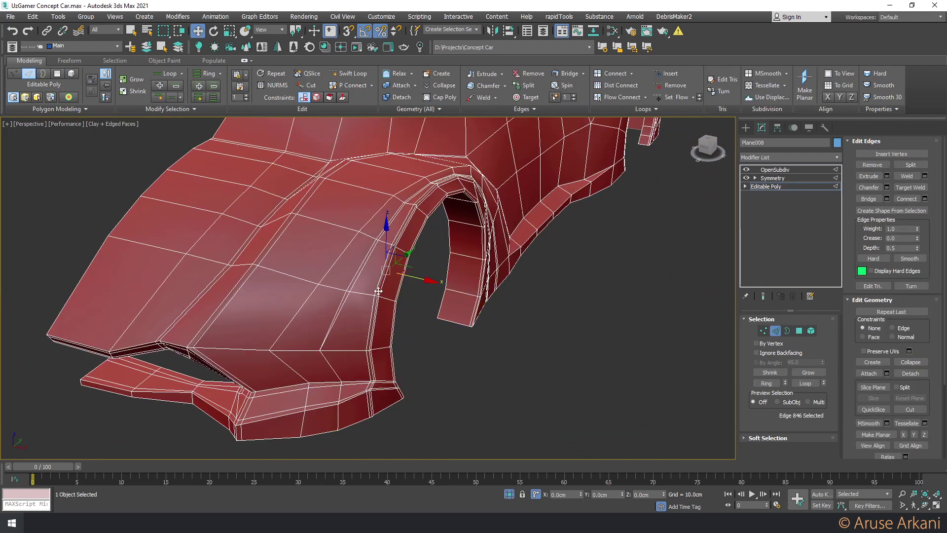
scroll(379, 292, "up", 3)
left_click(362, 307)
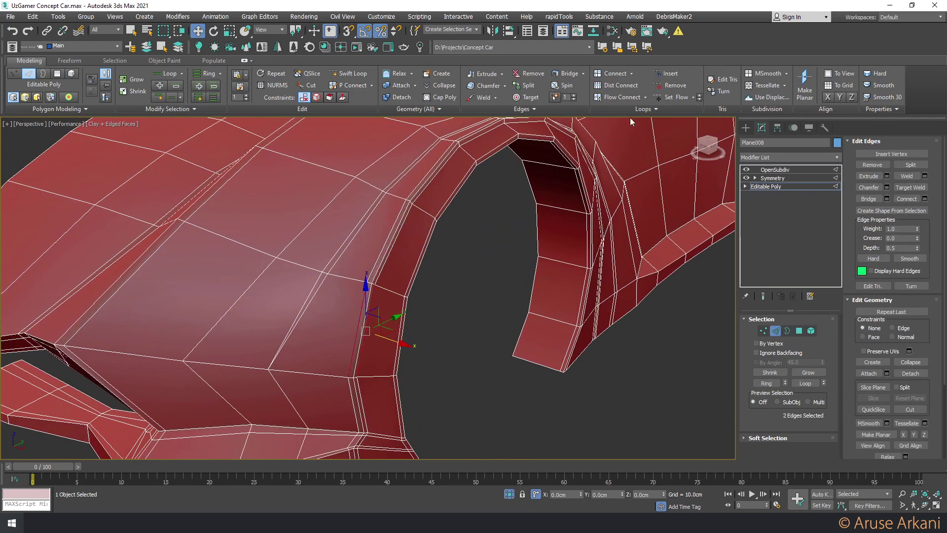
left_click(682, 128)
Review the OpenSubdiv-smoothed body, panning along to the other arch
left_click(764, 186)
left_click(774, 169)
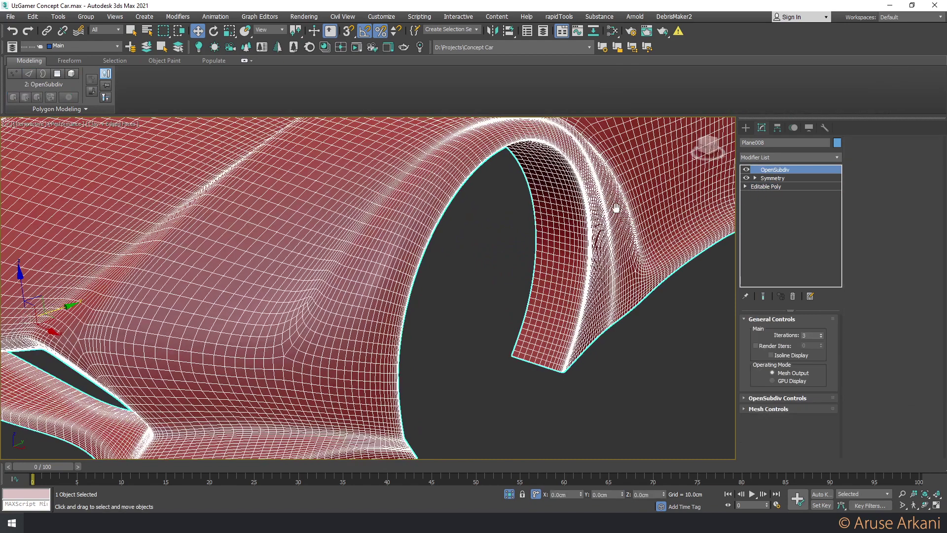
scroll(575, 213, "down", 5)
scroll(562, 231, "up", 5)
mouse_move(562, 231)
middle_mouse_down()
mouse_move(525, 205)
mouse_move(477, 214)
mouse_move(433, 229)
mouse_move(402, 267)
mouse_move(510, 266)
mouse_move(522, 254)
middle_mouse_up()
scroll(522, 254, "up", 3)
Add a vertical Swift Loop beside the front arch and slide it 10.575cm along X
left_click(759, 186)
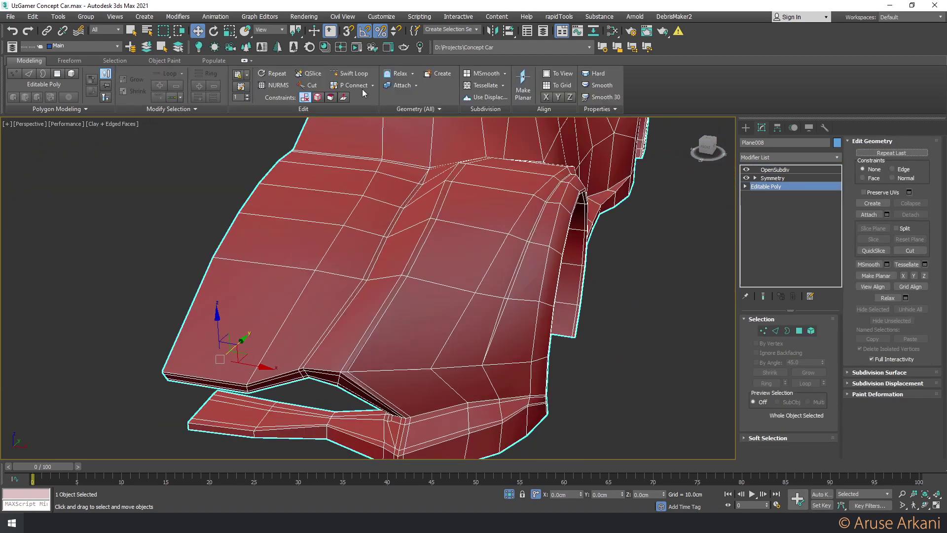
left_click(348, 73)
left_click(562, 249)
right_click(562, 249)
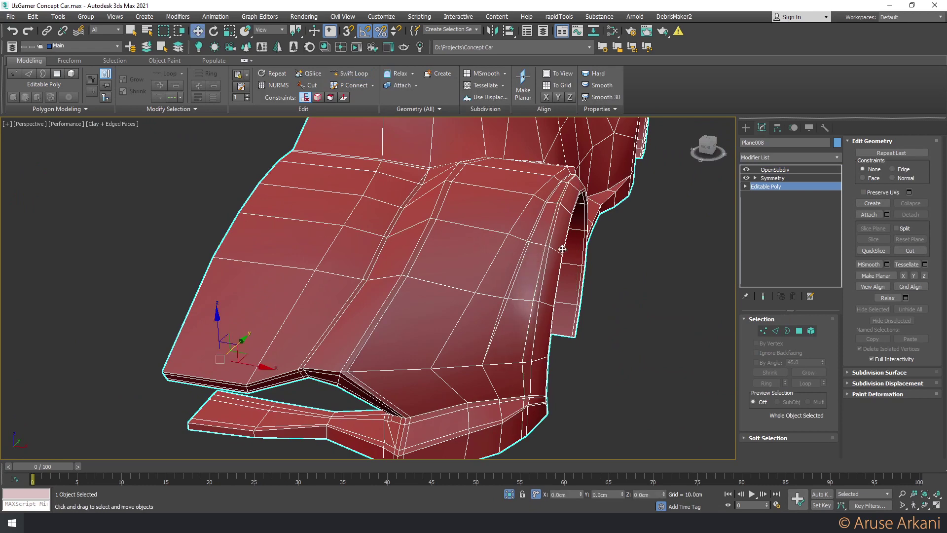
key("2")
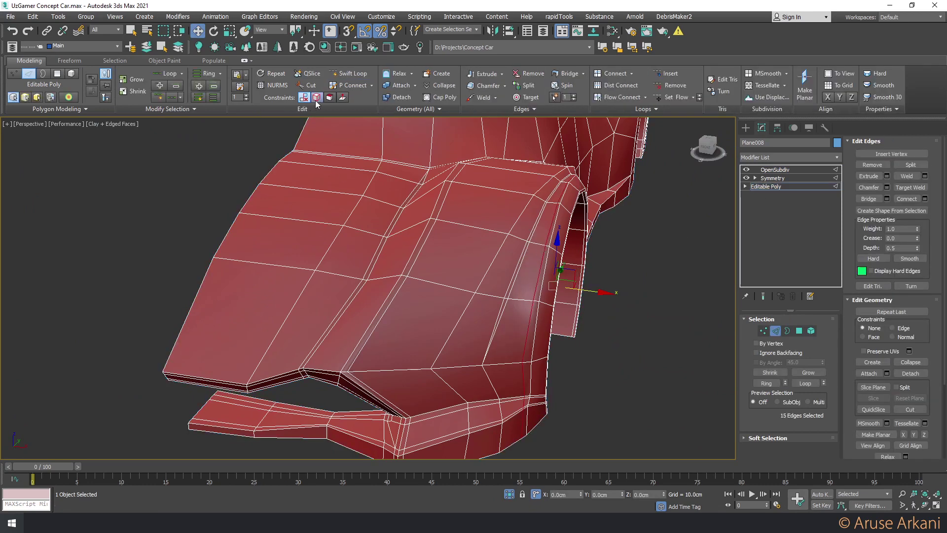
mouse_move(593, 291)
left_mouse_down()
mouse_move(625, 296)
mouse_move(596, 294)
left_mouse_up()
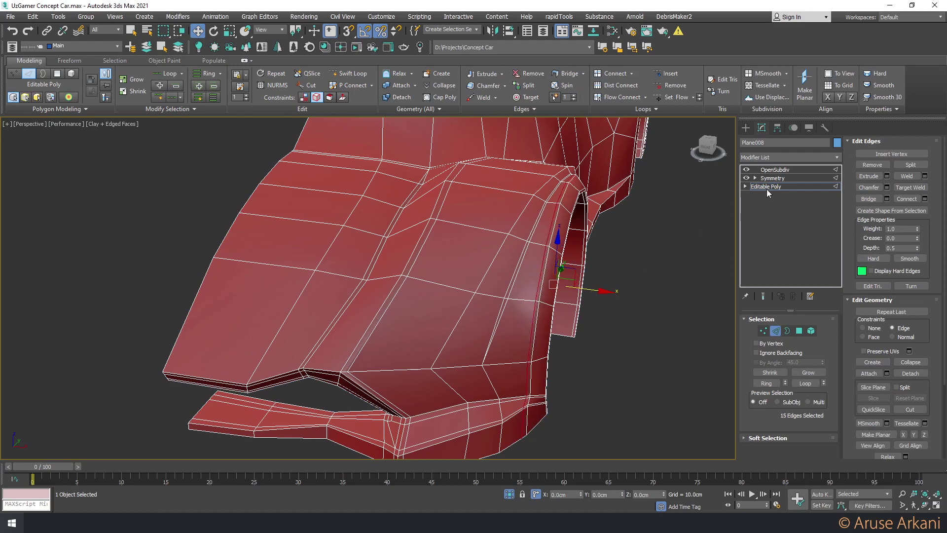
Preview the new loop smoothed under OpenSubdiv from a couple of angles
middle_click_drag(641, 202, 461, 225, "alt")
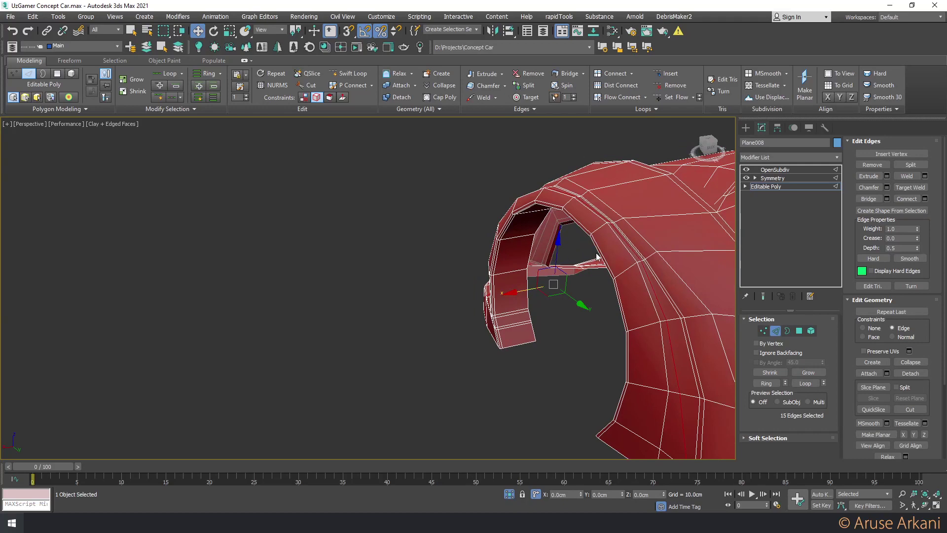
left_click(774, 169)
key("F4")
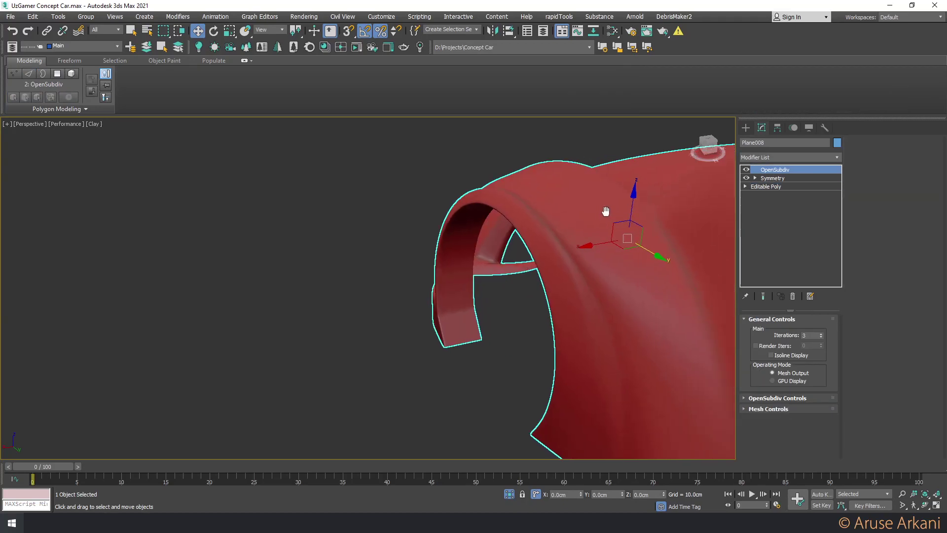
mouse_move(518, 221)
middle_mouse_down("alt")
mouse_move(568, 227)
mouse_move(579, 206)
mouse_move(401, 247)
mouse_move(418, 281)
mouse_move(482, 277)
mouse_move(469, 262)
mouse_move(487, 388)
middle_mouse_up("alt")
scroll(579, 206, "down", 5)
scroll(469, 262, "up", 3)
left_click(764, 186)
In Vertex mode, switch the viewport shading from Clay to Default Shading
key("1")
key("F4")
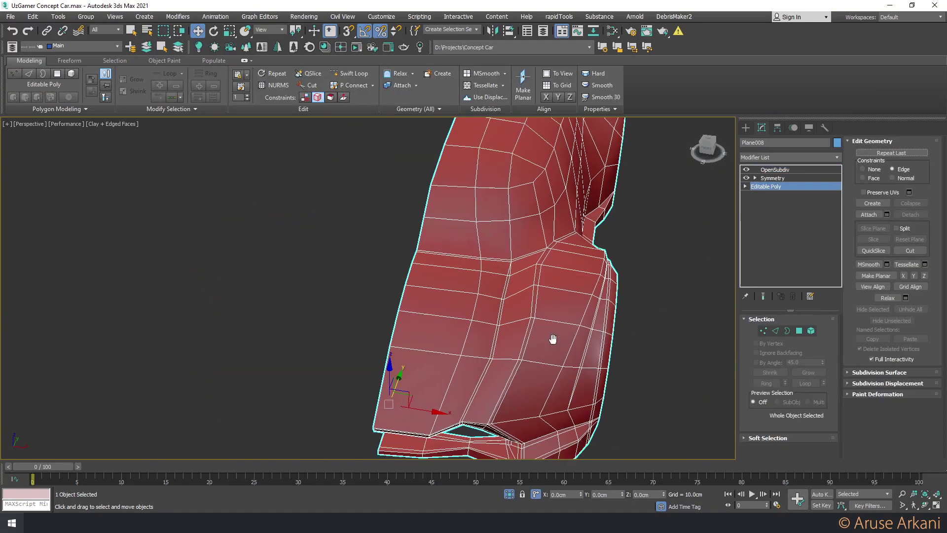
middle_click_drag(532, 306, 493, 351, "alt")
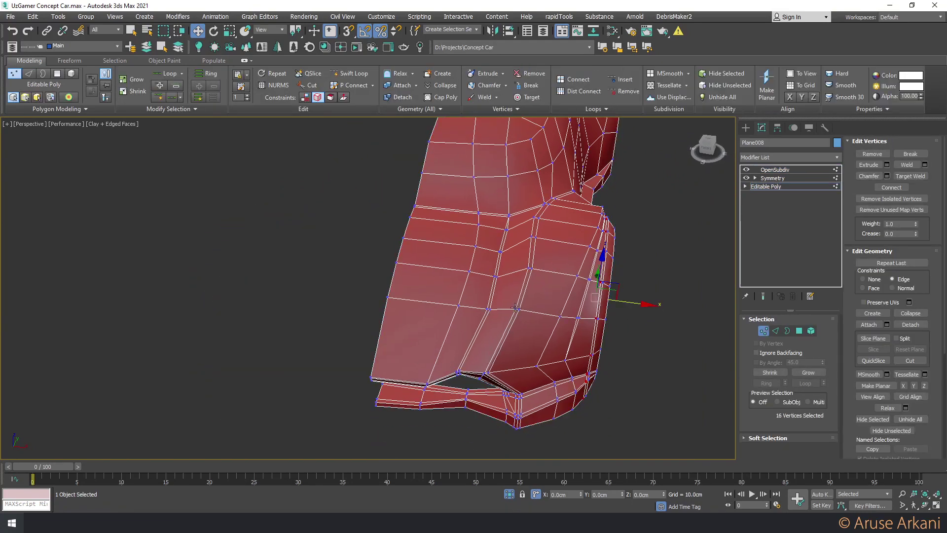
mouse_move(515, 307)
middle_mouse_down("alt")
mouse_move(451, 328)
mouse_move(486, 243)
mouse_move(489, 276)
mouse_move(416, 226)
mouse_move(427, 249)
mouse_move(100, 123)
middle_mouse_up("alt")
left_click(105, 135)
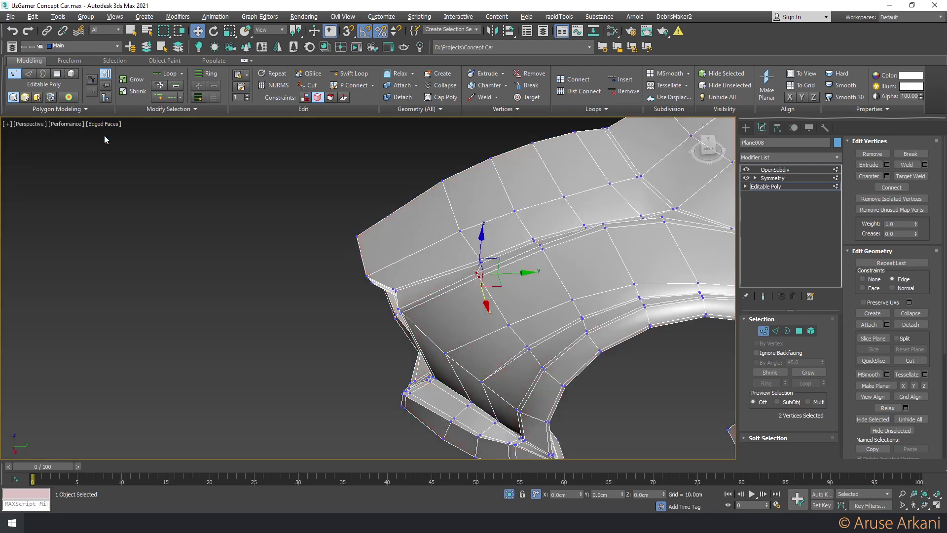
Orbit over the front fender and switch to the Top view
mouse_move(493, 256)
middle_mouse_down("alt")
mouse_move(541, 250)
mouse_move(517, 252)
middle_mouse_up("alt")
scroll(541, 250, "down", 3)
middle_click_drag(235, 197, 457, 292, "alt")
scroll(512, 269, "up", 3)
mouse_move(532, 262)
middle_mouse_down("alt")
mouse_move(530, 244)
mouse_move(531, 284)
middle_mouse_up("alt")
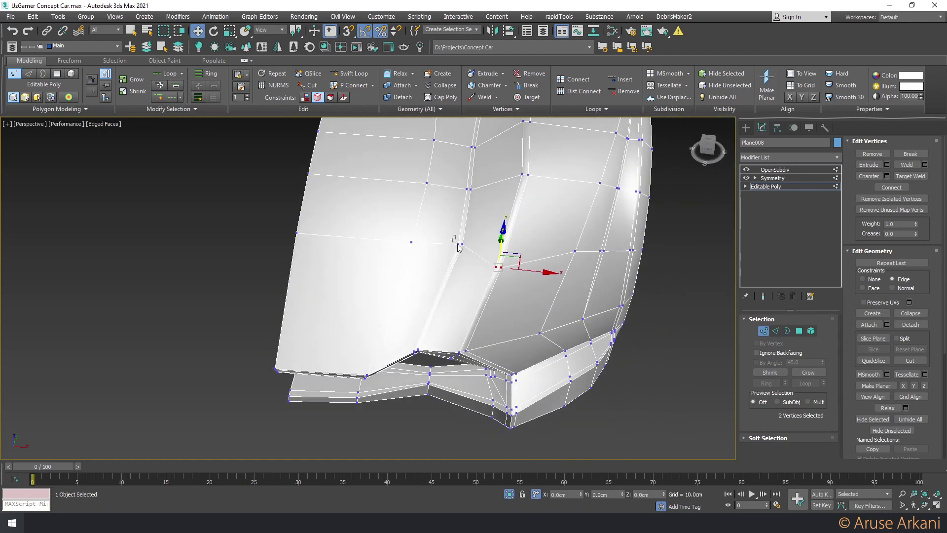
mouse_move(469, 252)
middle_mouse_down("alt")
mouse_move(427, 274)
mouse_move(465, 235)
middle_mouse_up("alt")
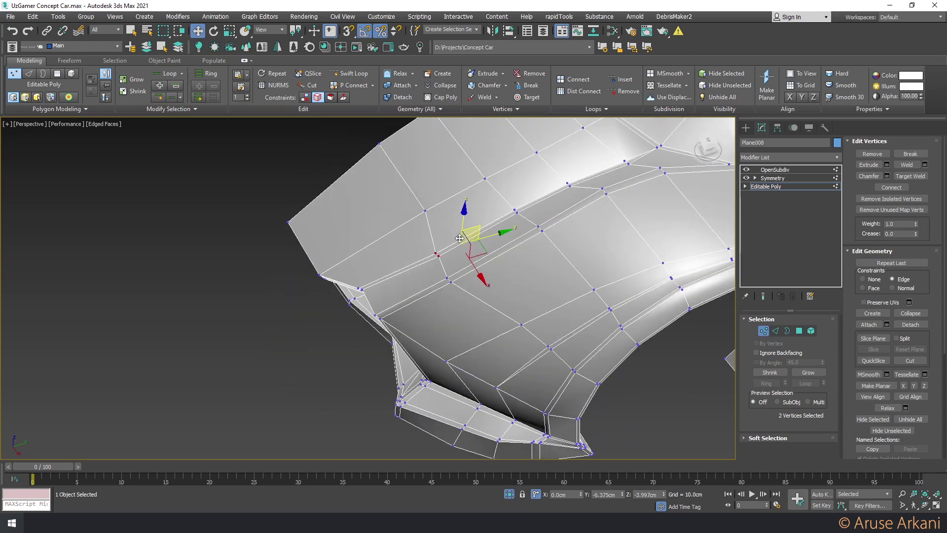
key("t")
scroll(384, 249, "up", 5)
scroll(522, 292, "down", 2)
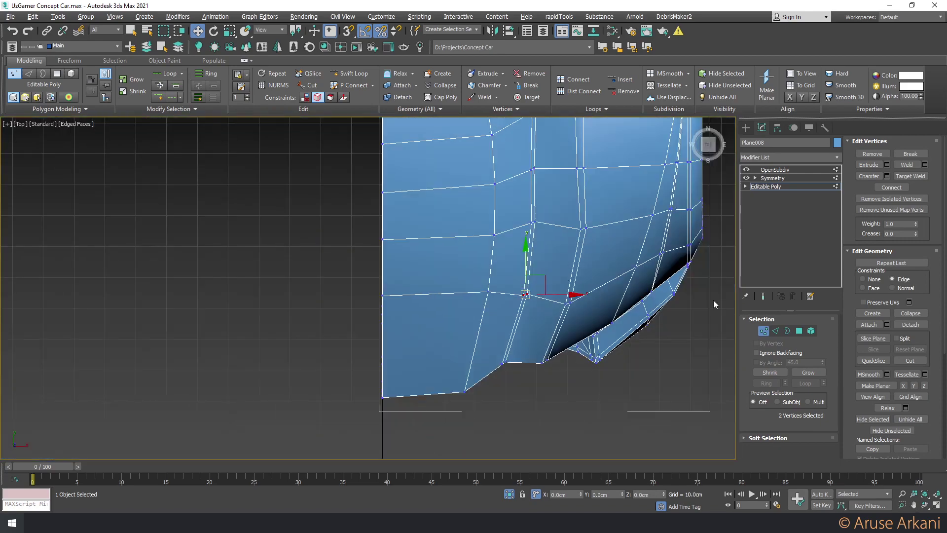
On the low-poly cage, slide two front vertices up along their edges, then slightly back down
left_click(763, 296)
left_click(745, 169)
scroll(493, 296, "down", 2)
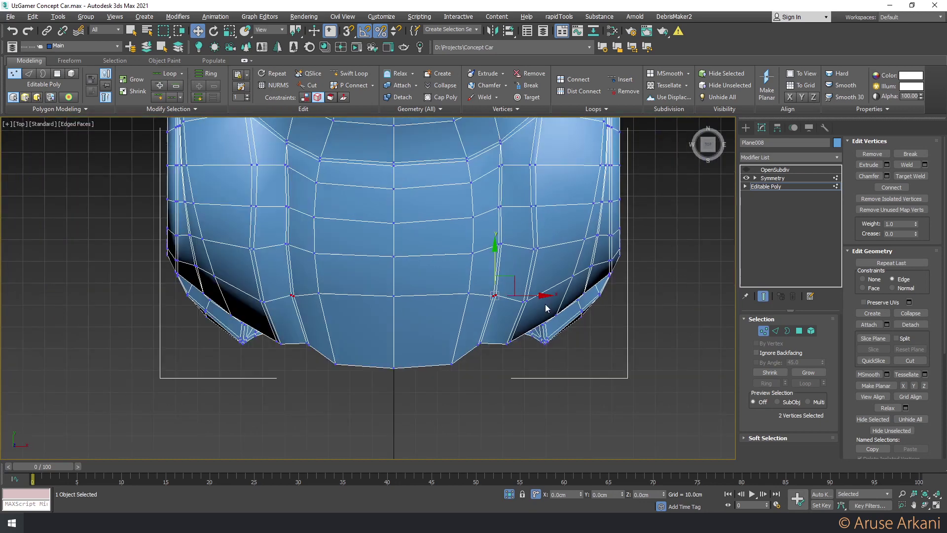
left_click_drag(517, 302, 494, 250)
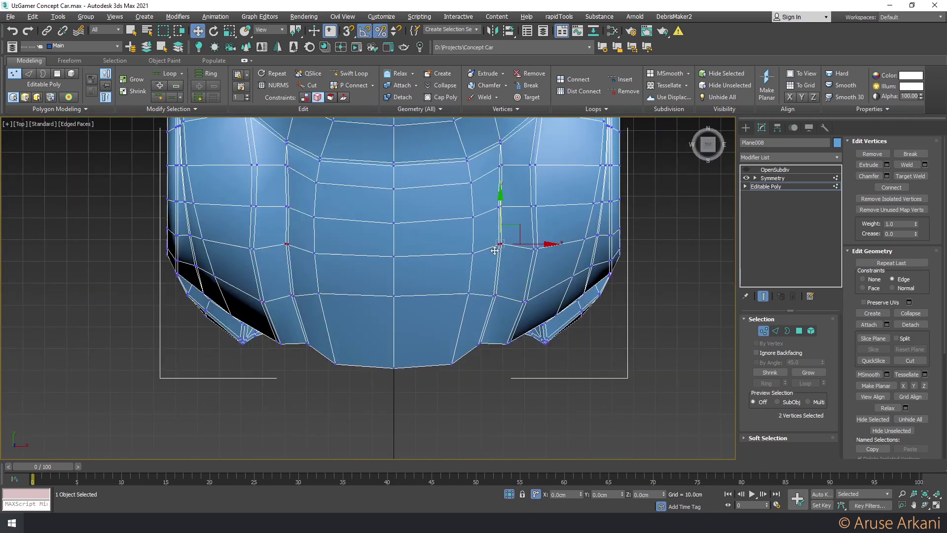
left_click_drag(501, 211, 500, 218)
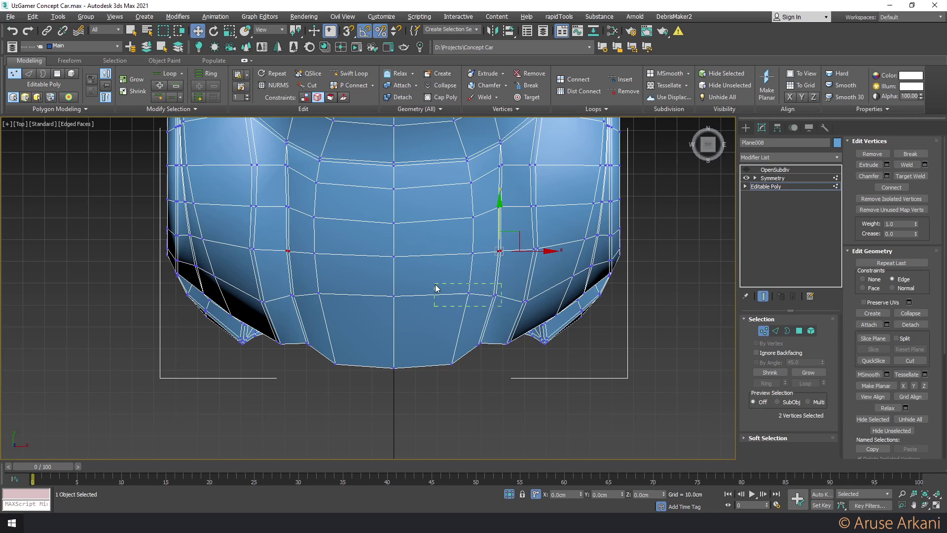
Undo a trial move of the lower front vertex row, then reposition four front vertices along Y
mouse_move(501, 306)
left_mouse_down()
mouse_move(435, 285)
mouse_move(417, 320)
left_mouse_up()
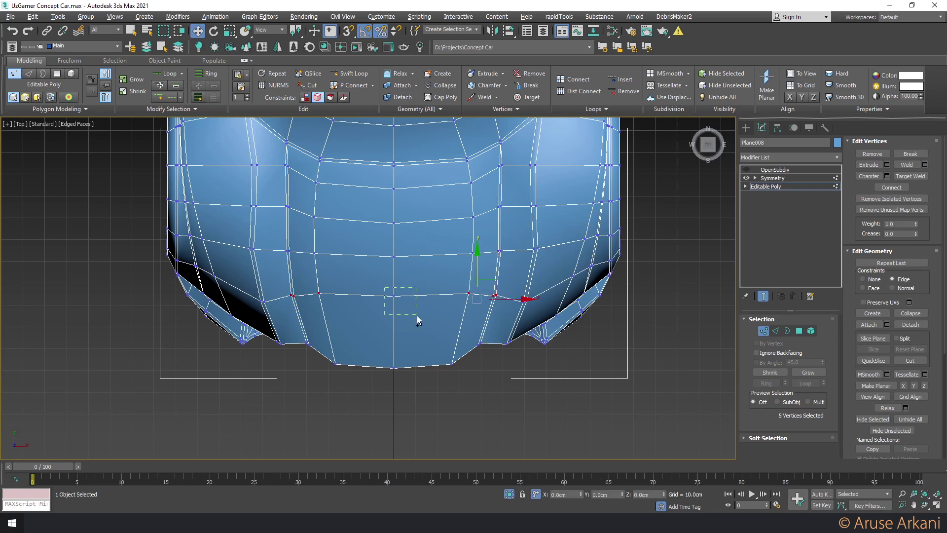
left_click_drag(439, 275, 440, 285)
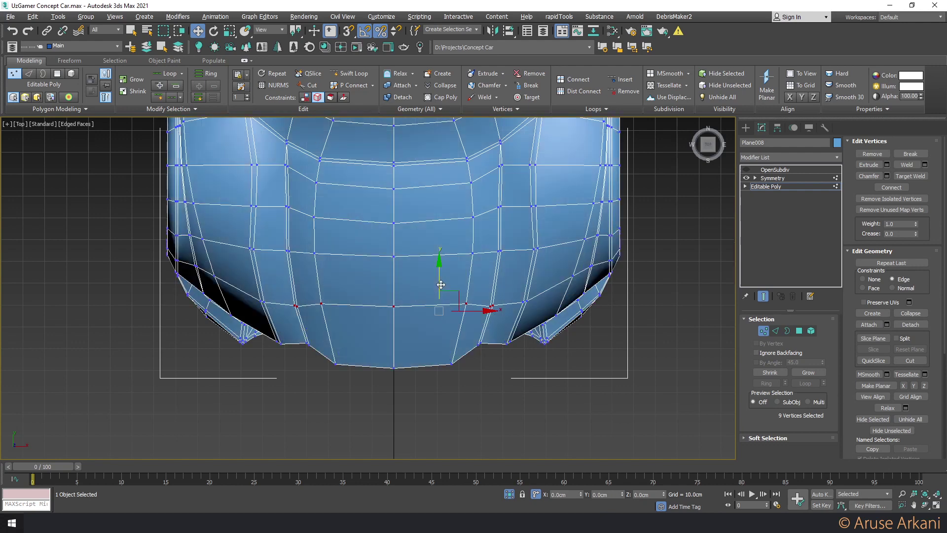
key("ctrl+z")
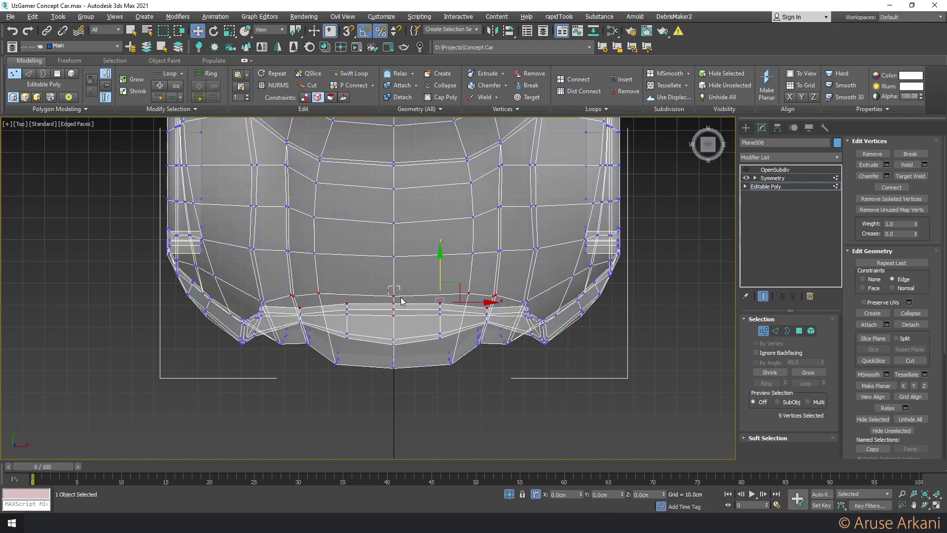
left_click(394, 296)
left_click(469, 294, "ctrl")
left_click(494, 295, "ctrl")
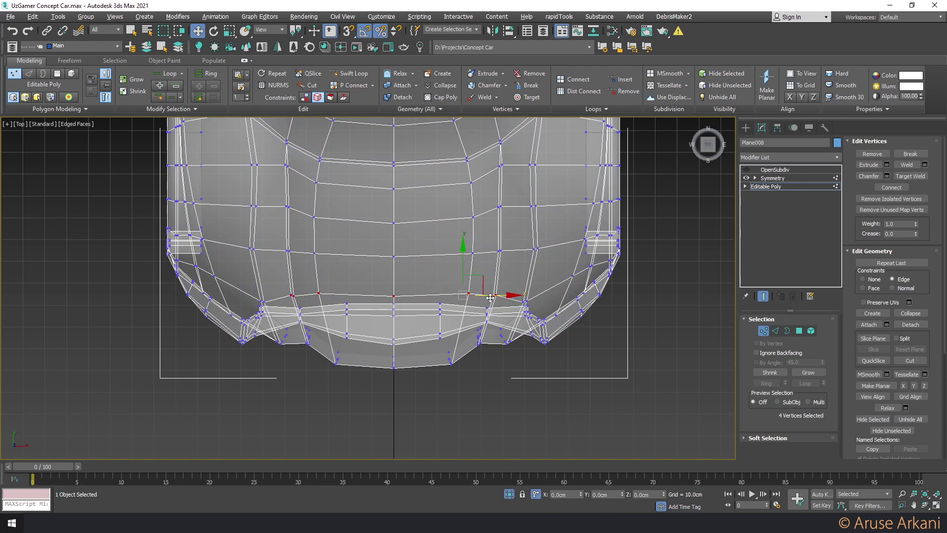
left_click_drag(464, 265, 463, 282)
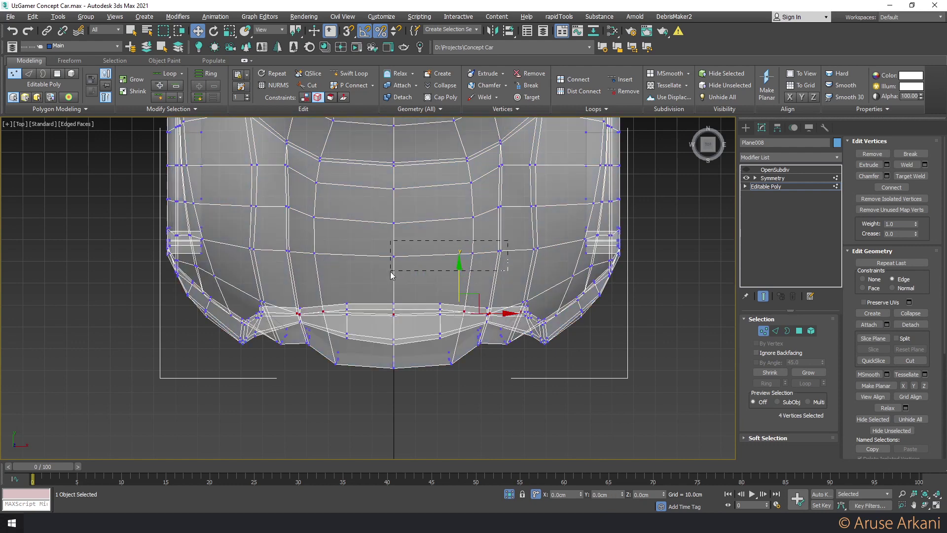
left_click_drag(459, 281, 461, 235)
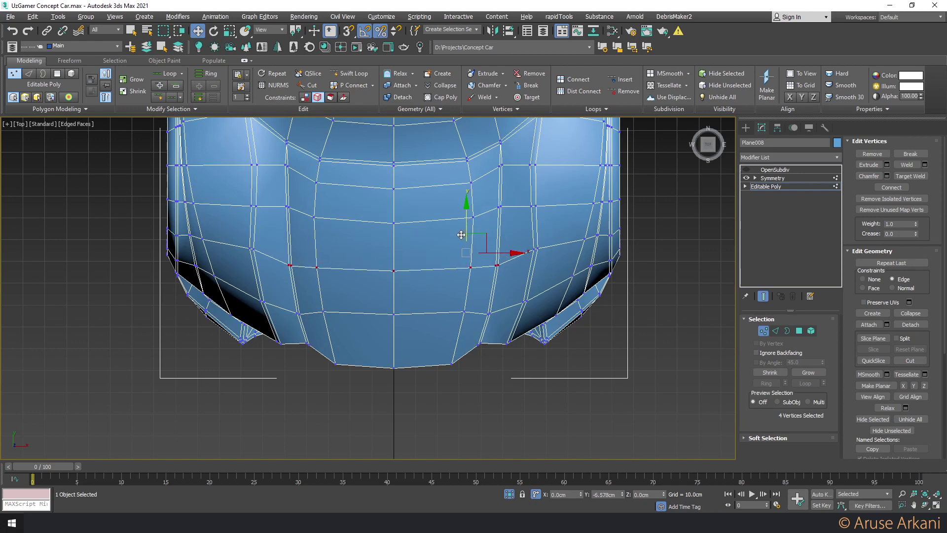
Lower two side-edge vertices slightly, then maximize the Perspective view over the car's front
left_click(535, 250)
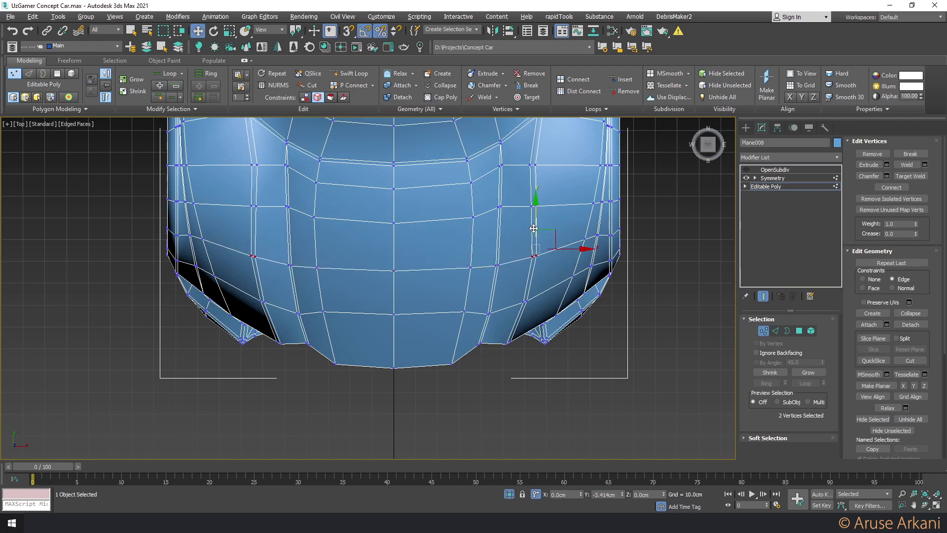
left_click_drag(535, 223, 535, 230)
left_click(523, 234)
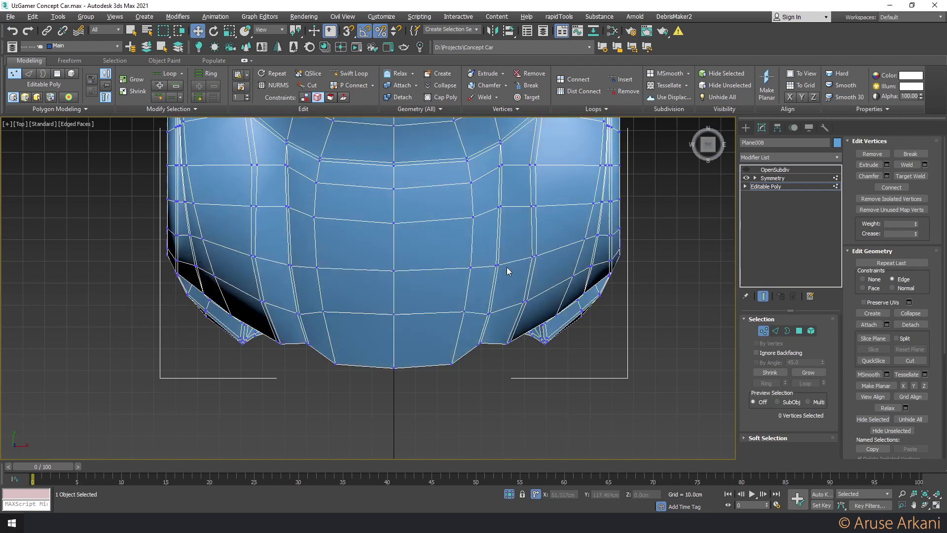
key("alt+w")
left_click(543, 345)
key("alt+w")
middle_click_drag(572, 327, 459, 336)
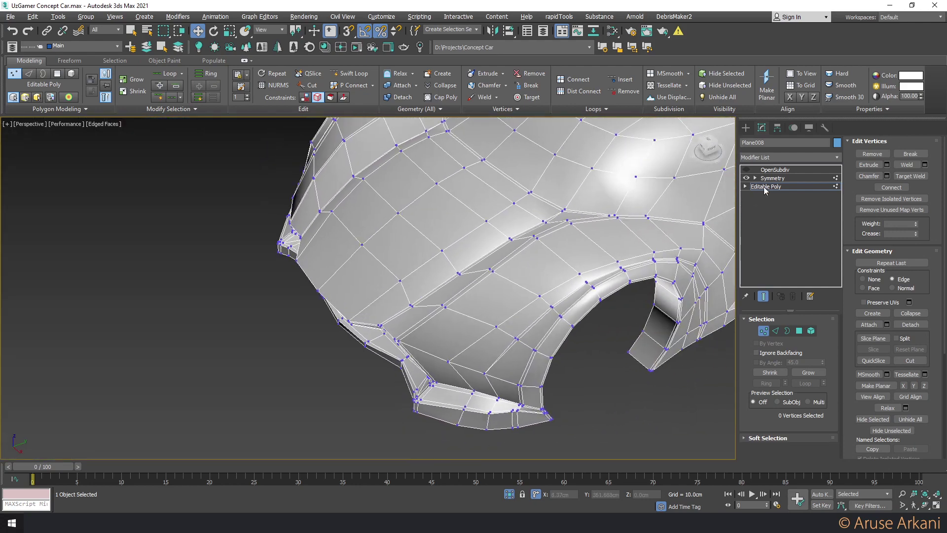
Inspect the smoothed OpenSubdiv body from the front without the wireframe overlay
left_click(781, 170)
key("F4")
scroll(611, 208, "down", 5)
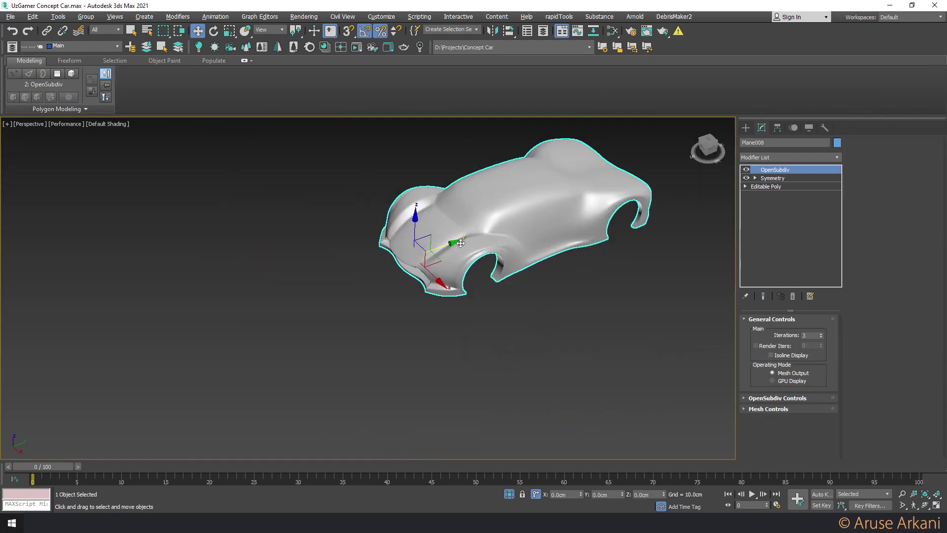
mouse_move(611, 207)
middle_mouse_down("alt")
mouse_move(558, 266)
mouse_move(531, 224)
mouse_move(510, 236)
middle_mouse_up("alt")
scroll(531, 224, "up", 5)
scroll(531, 224, "up", 2)
scroll(528, 226, "down", 7)
scroll(511, 236, "up", 3)
scroll(383, 301, "up", 2)
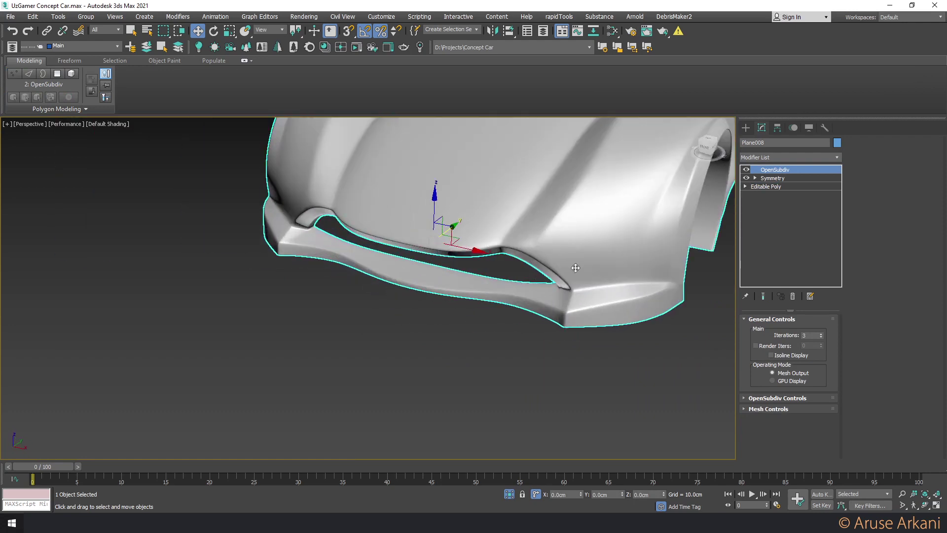
Back on the Editable Poly cage, insert a Swift Loop edge loop across the front lip strip
left_click(787, 185)
key("F4")
left_click(762, 296)
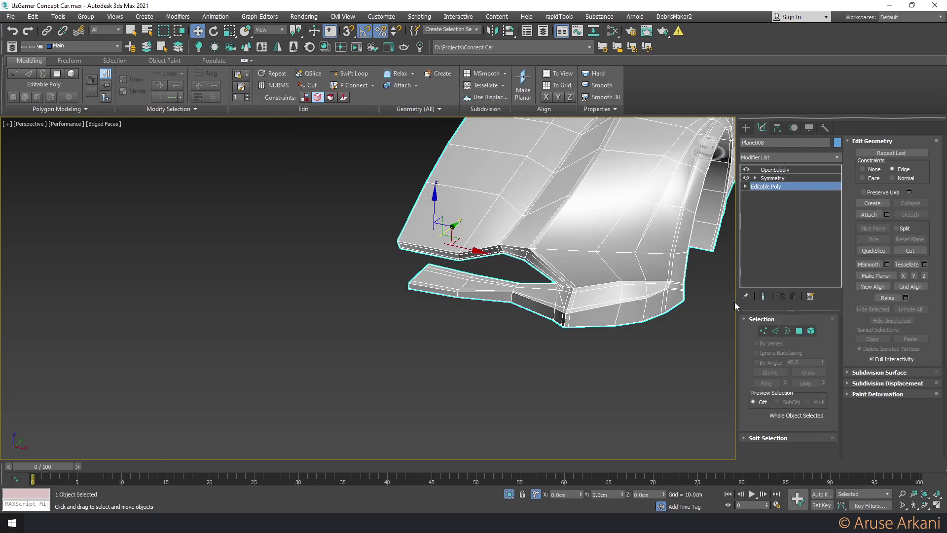
key("2")
left_click(463, 290)
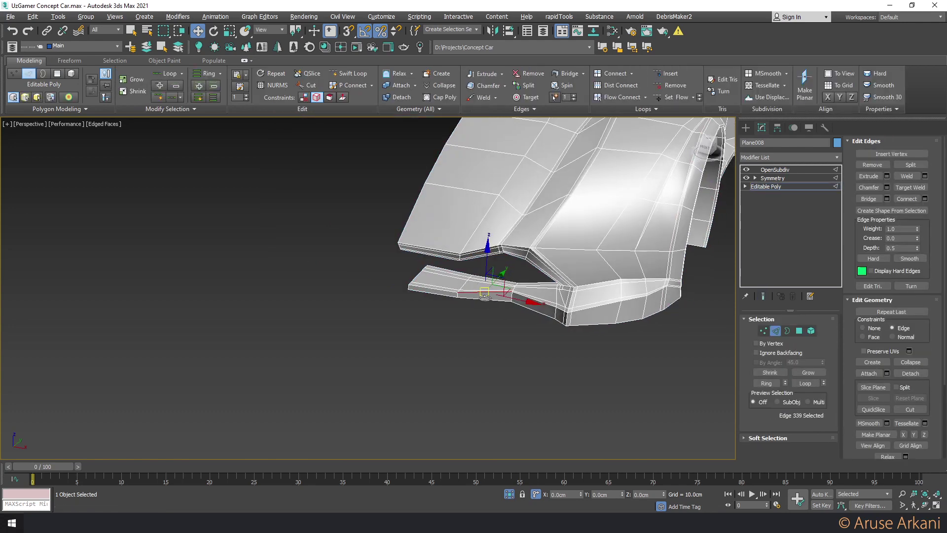
scroll(463, 290, "up", 3)
left_click(348, 73)
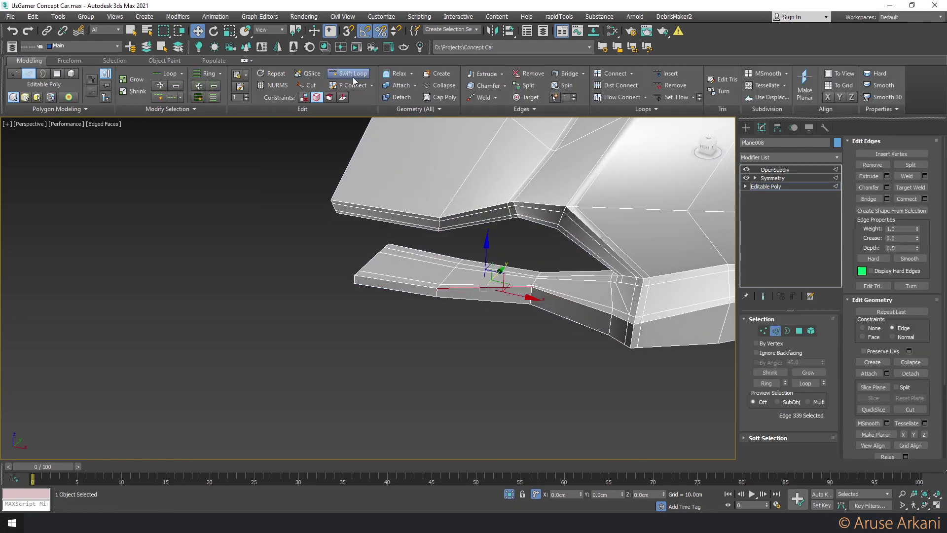
left_click(528, 287)
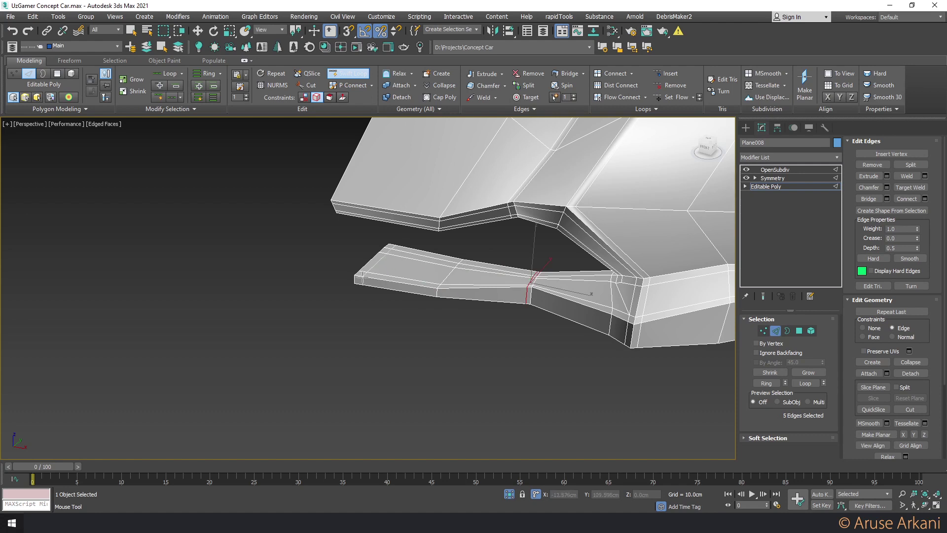
Select the lip strip's tip vertices and nudge them while previewing the smoothed result
key("w")
key("1")
left_click_drag(340, 267, 381, 305)
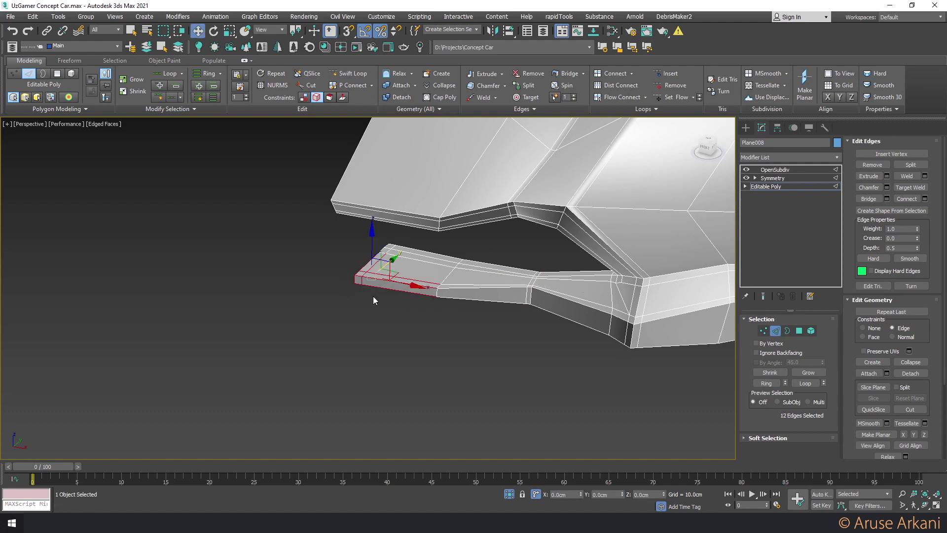
key("ctrl+e")
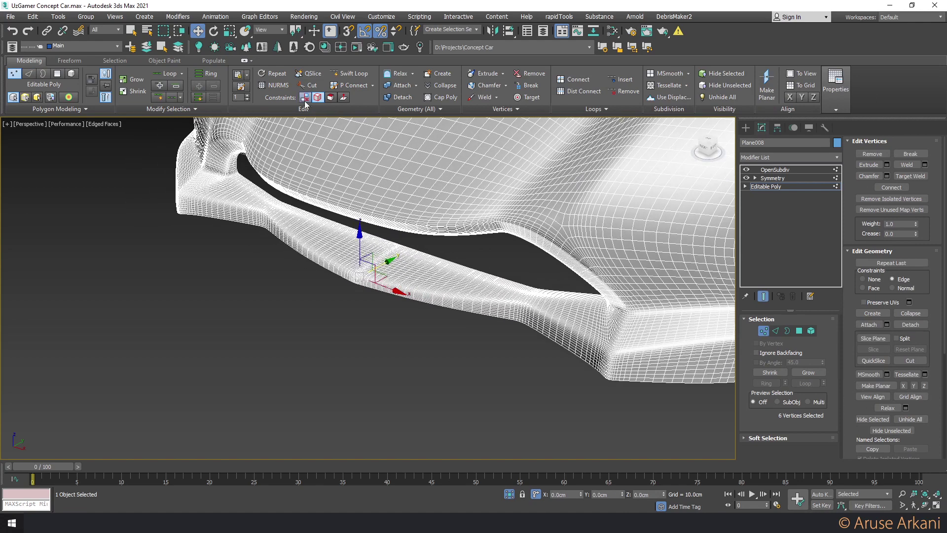
left_click_drag(383, 265, 379, 271)
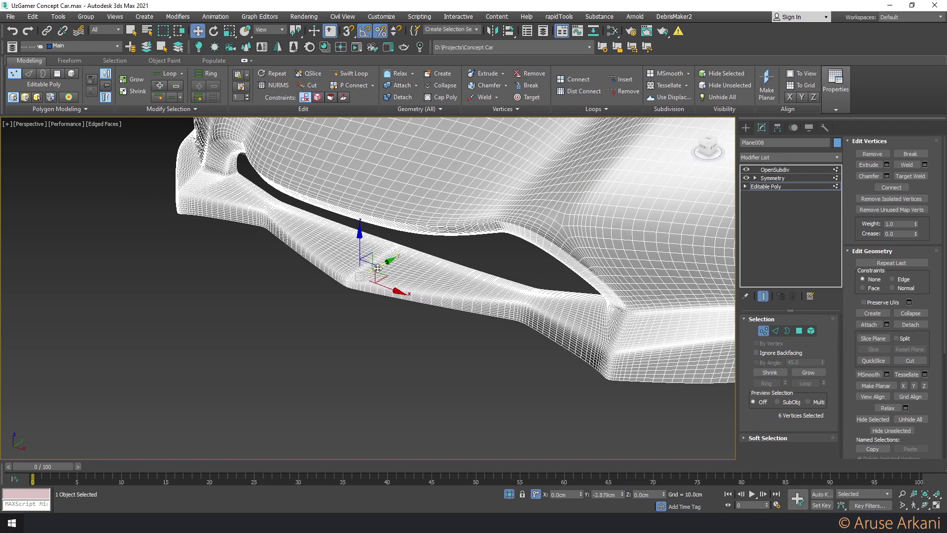
Inspect the reshaped lip and intake from several angles, then return to the edged cage view
key("F4")
scroll(428, 275, "up", 3)
middle_click_drag(428, 271, 397, 278, "alt")
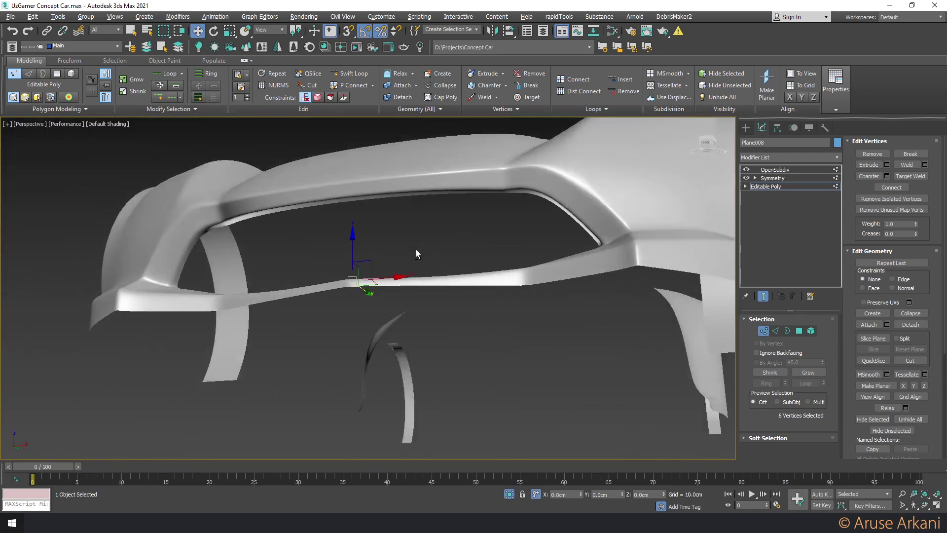
left_click(443, 288)
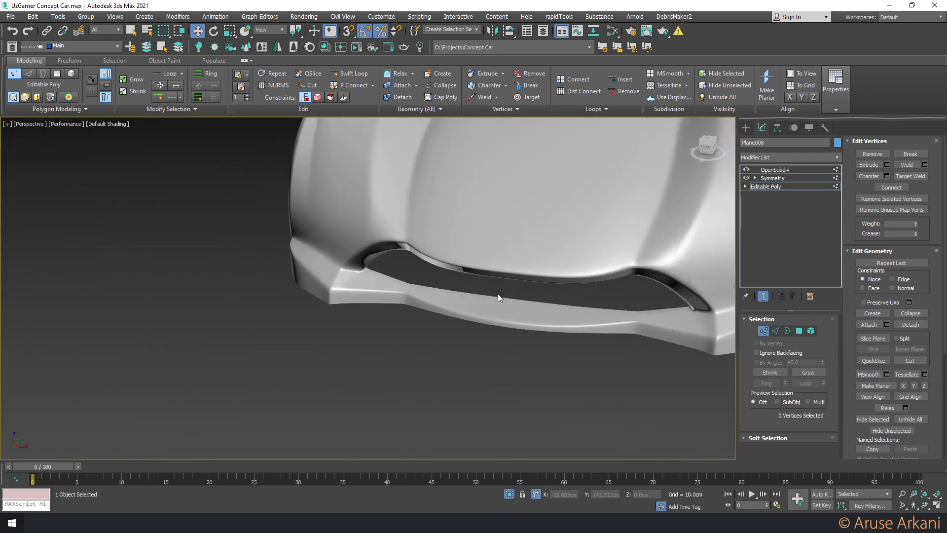
middle_click_drag(498, 293, 461, 271, "alt")
key("F4")
key("F4")
mouse_move(483, 307)
middle_mouse_down("alt")
mouse_move(549, 309)
mouse_move(522, 307)
middle_mouse_up("alt")
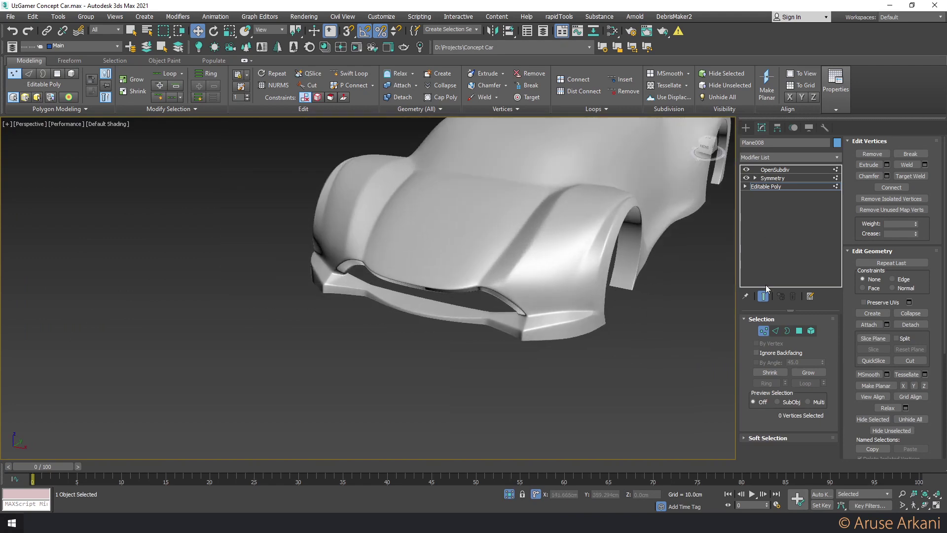
left_click(765, 297)
key("F4")
At cage vertex level, slide the front-lip vertices sideways along X
scroll(491, 319, "up", 4)
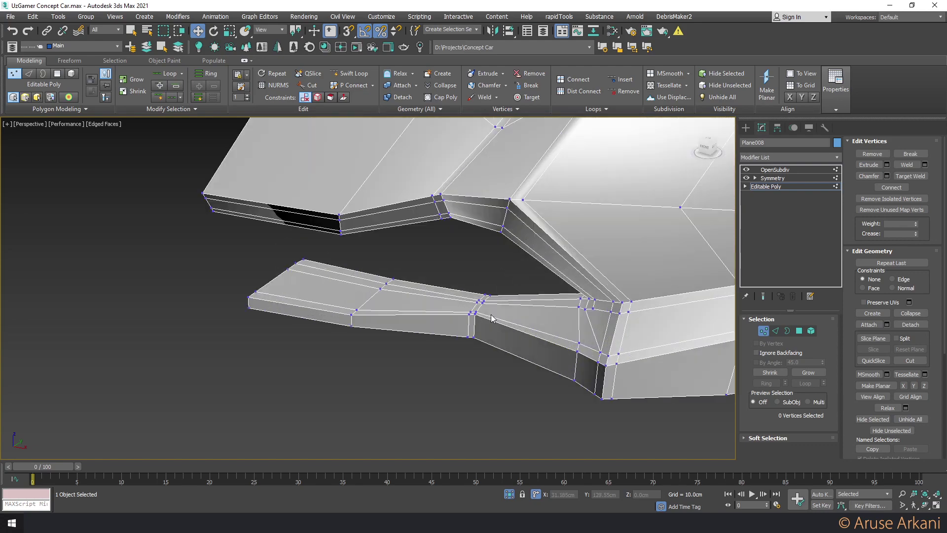
key("1")
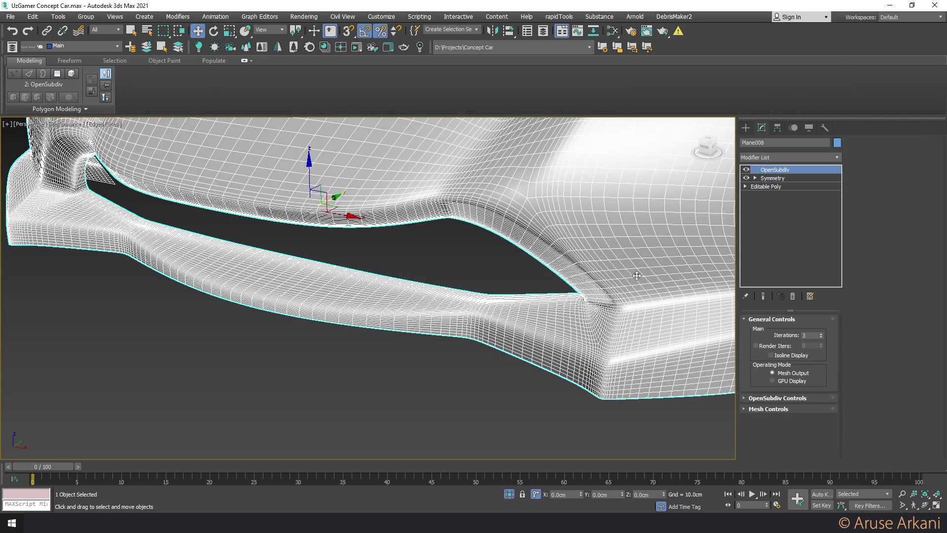
left_click(769, 186)
key("1")
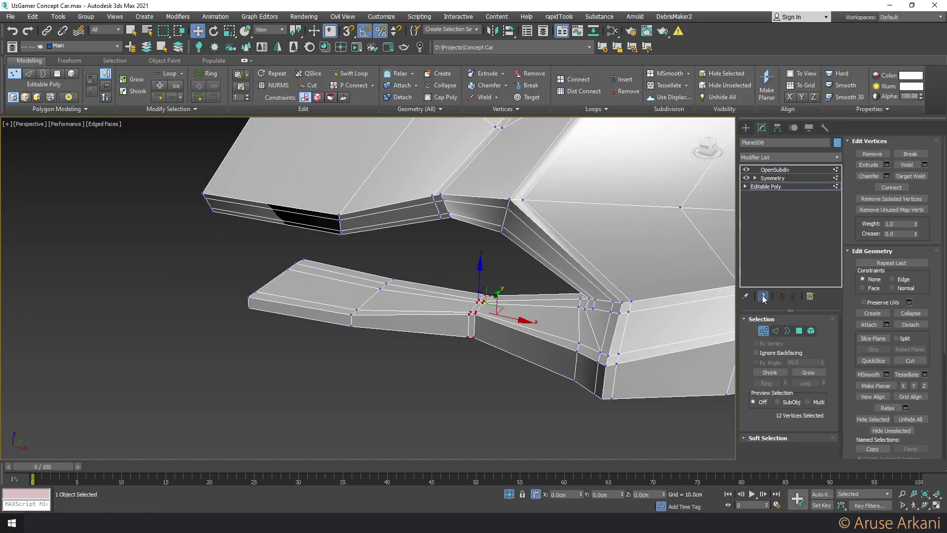
left_click(763, 296)
key("F4")
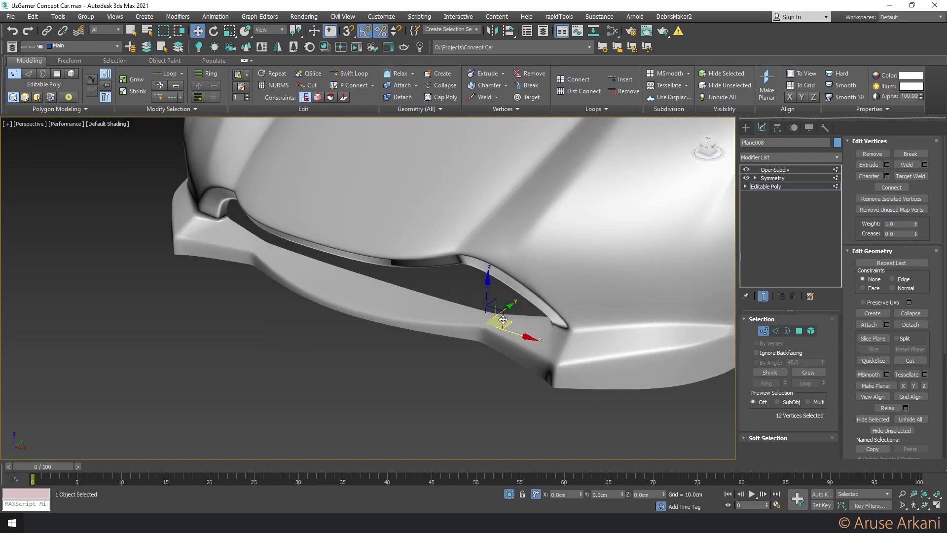
left_click_drag(513, 335, 481, 321)
Raise the three vertices where the lip joins the body along Y
left_click(763, 297)
key("2")
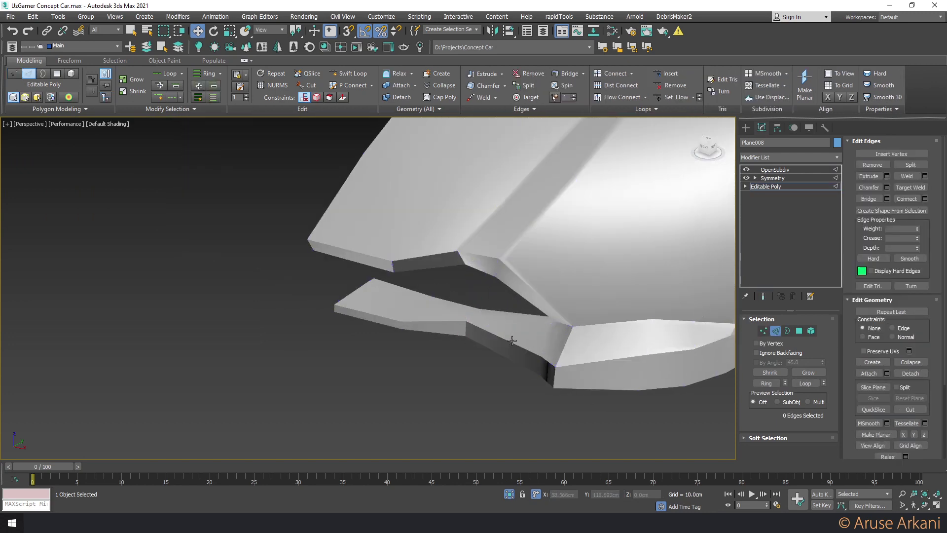
key("F4")
key("1")
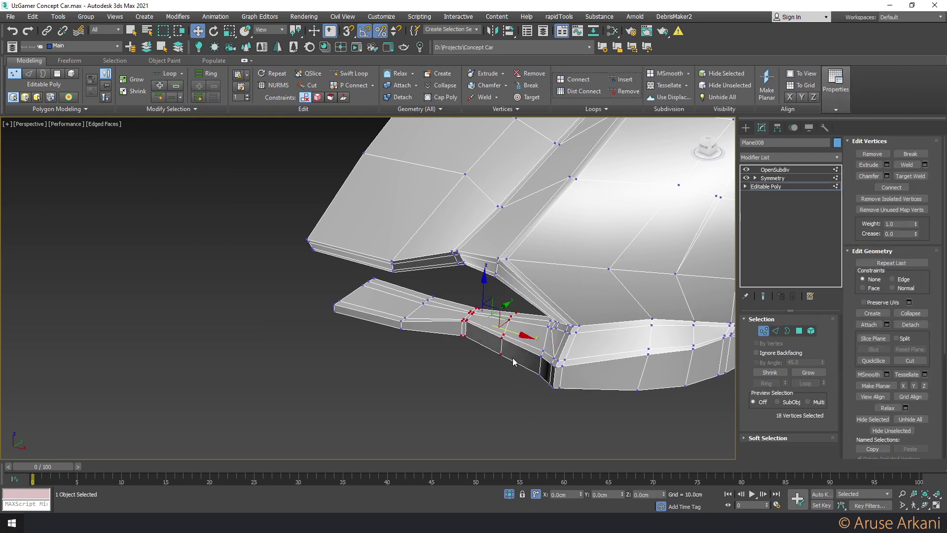
middle_click_drag(513, 362, 532, 373, "alt")
left_click_drag(499, 336, 499, 337)
middle_click_drag(499, 336, 553, 345, "alt")
left_click(763, 296)
left_click(763, 296)
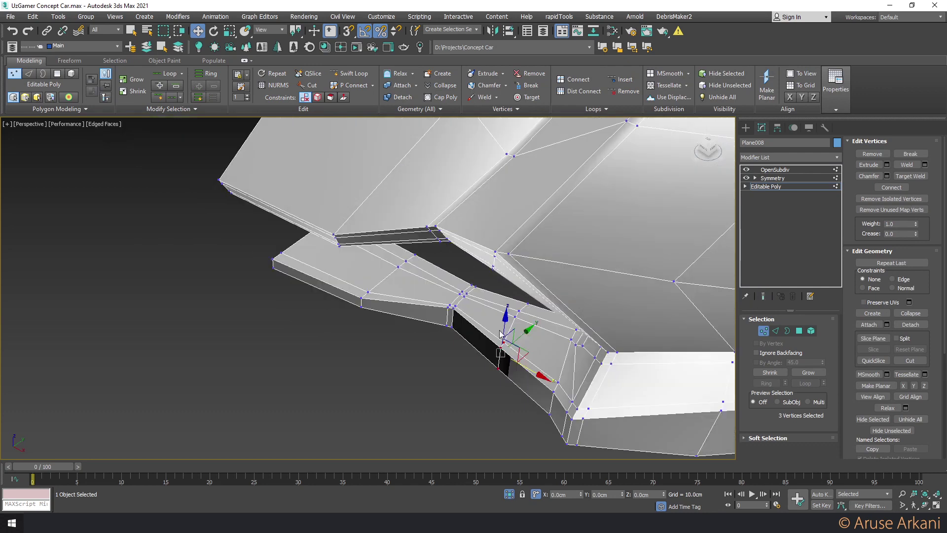
left_click_drag(525, 334, 533, 327)
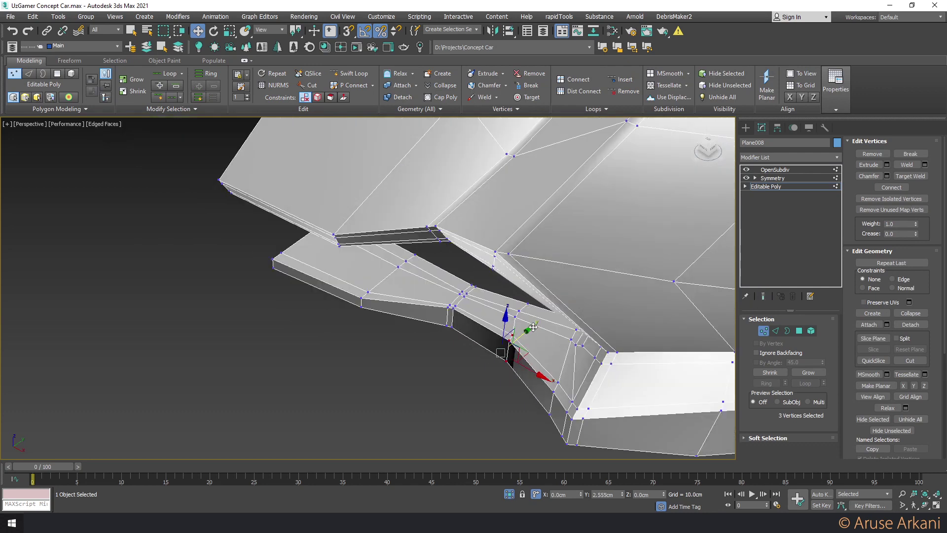
Nudge the vent-corner vertices, then check the OpenSubdiv result across the car front
key("e")
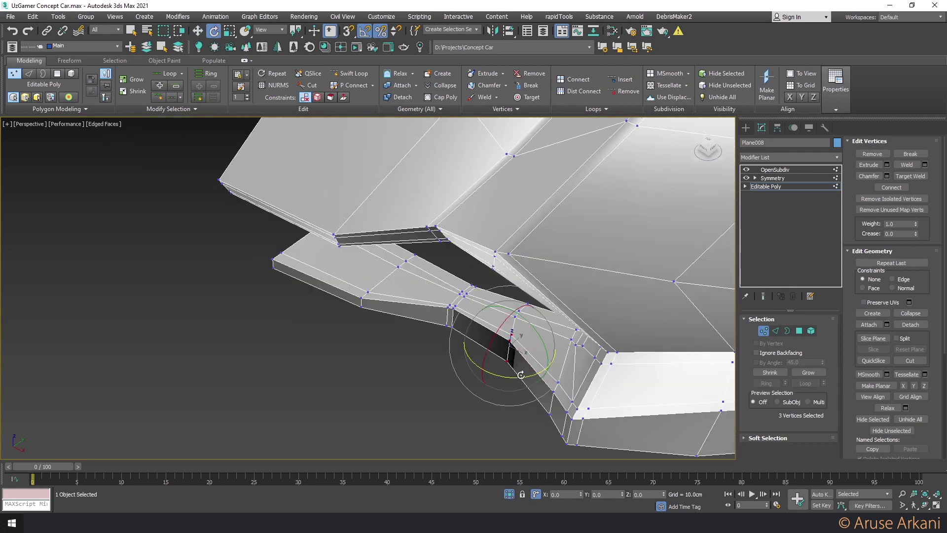
key("w")
left_click_drag(531, 361, 534, 358)
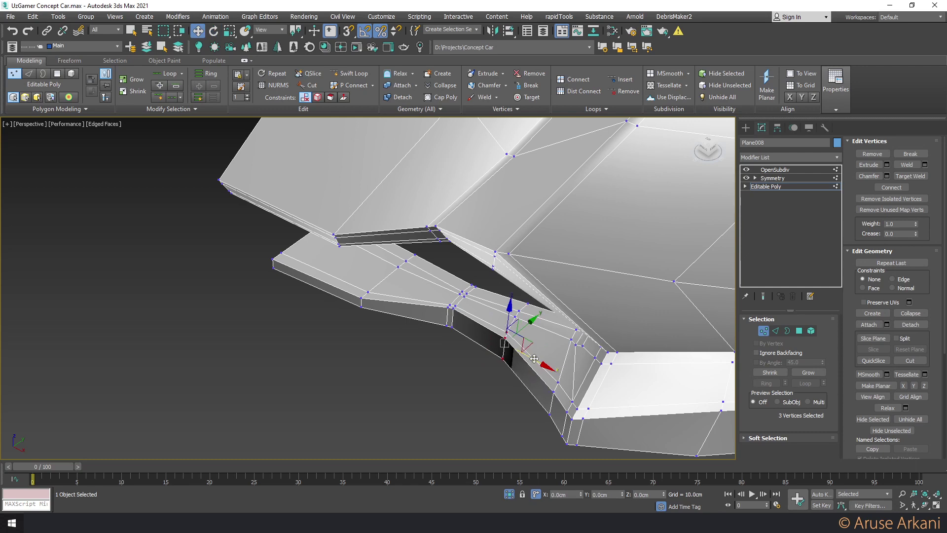
left_click(775, 190)
left_click(774, 169)
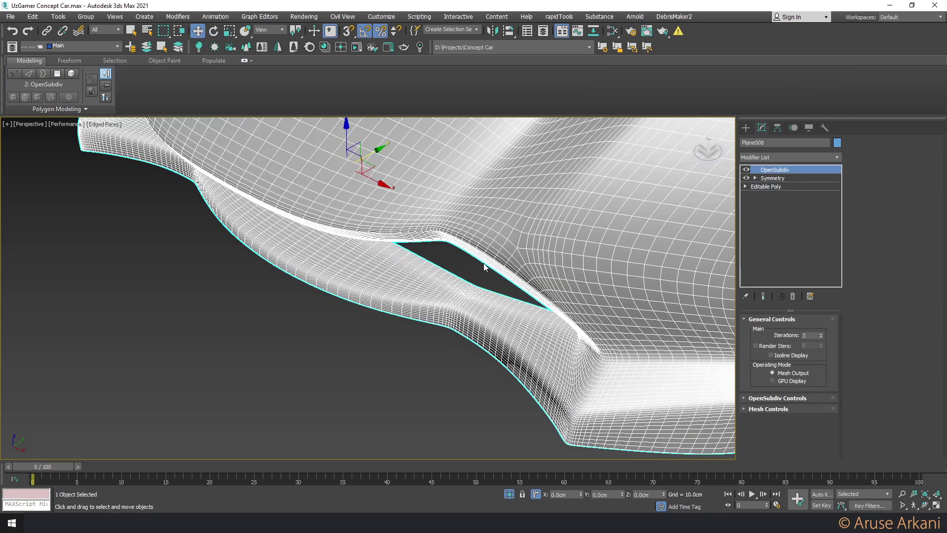
scroll(453, 277, "down", 5)
scroll(454, 277, "down", 3)
middle_click_drag(467, 270, 436, 286, "alt")
scroll(443, 281, "up", 1)
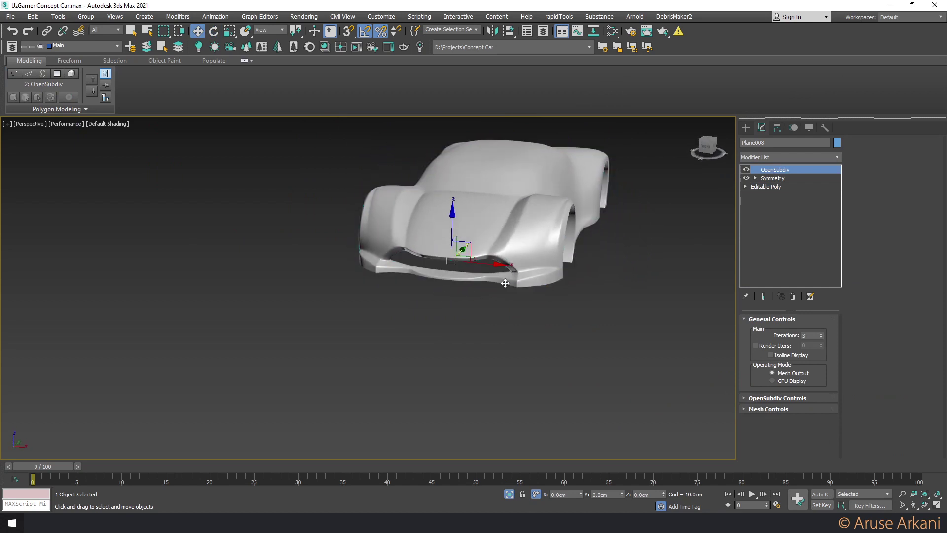
scroll(505, 283, "up", 5)
scroll(500, 286, "up", 2)
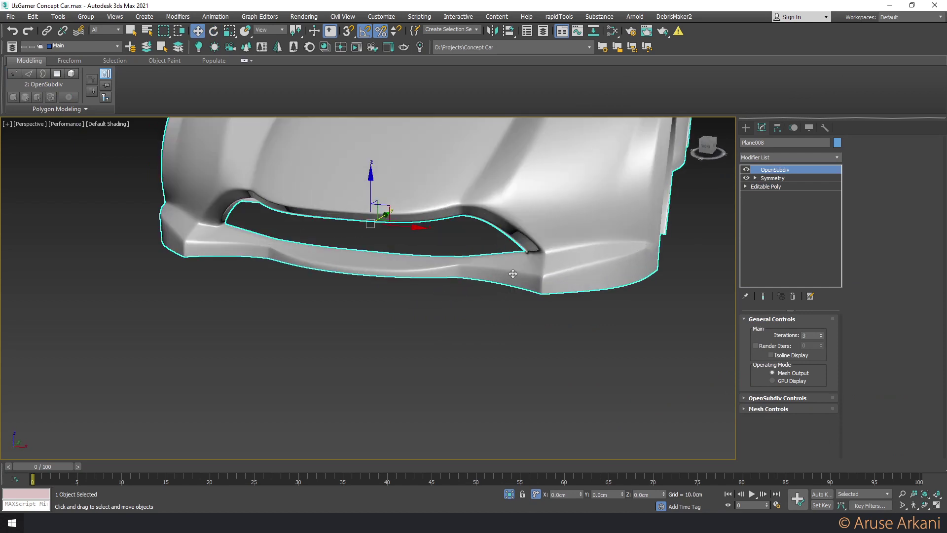
middle_click_drag(513, 273, 503, 257, "alt")
Slide the vertex at the vent's inner corner along its edge on the base cage
left_click(786, 187)
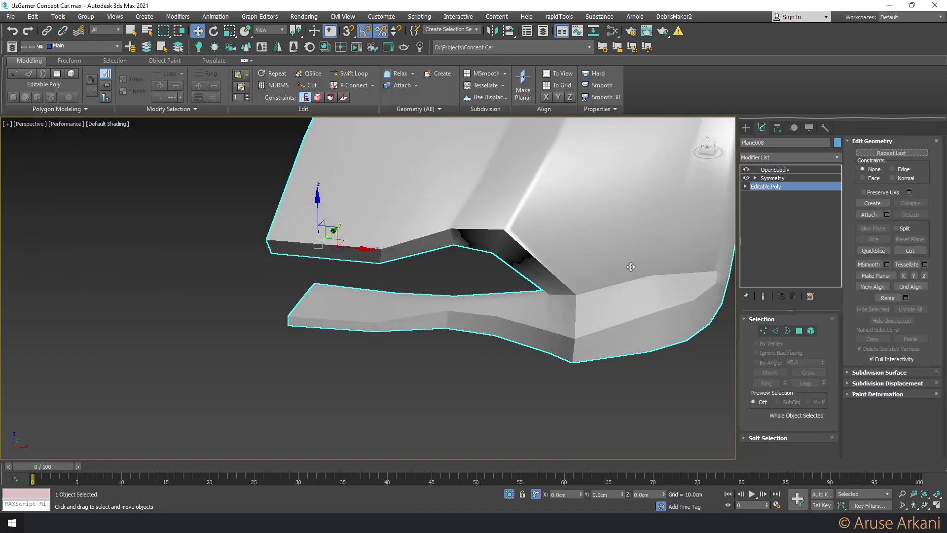
key("F4")
key("2")
scroll(583, 298, "up", 2)
left_click(604, 300)
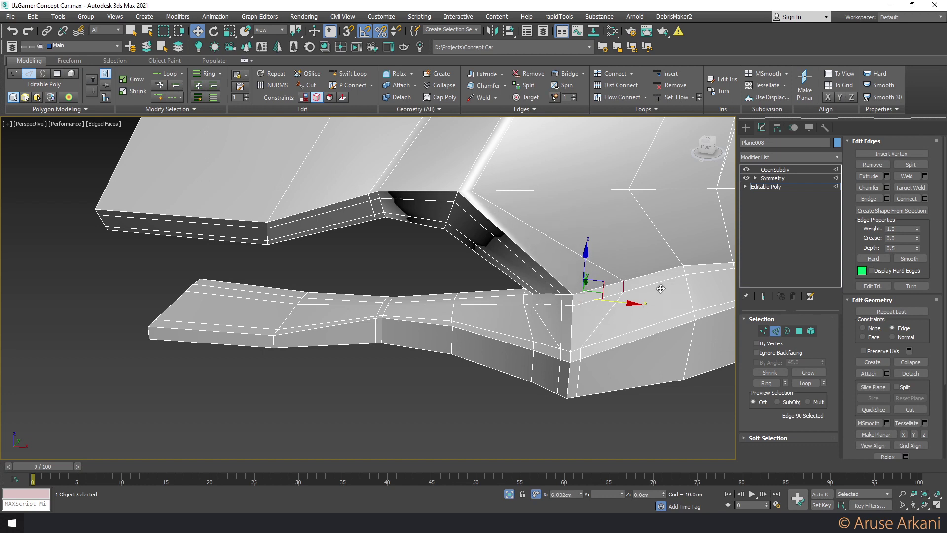
key("1")
left_click(593, 342)
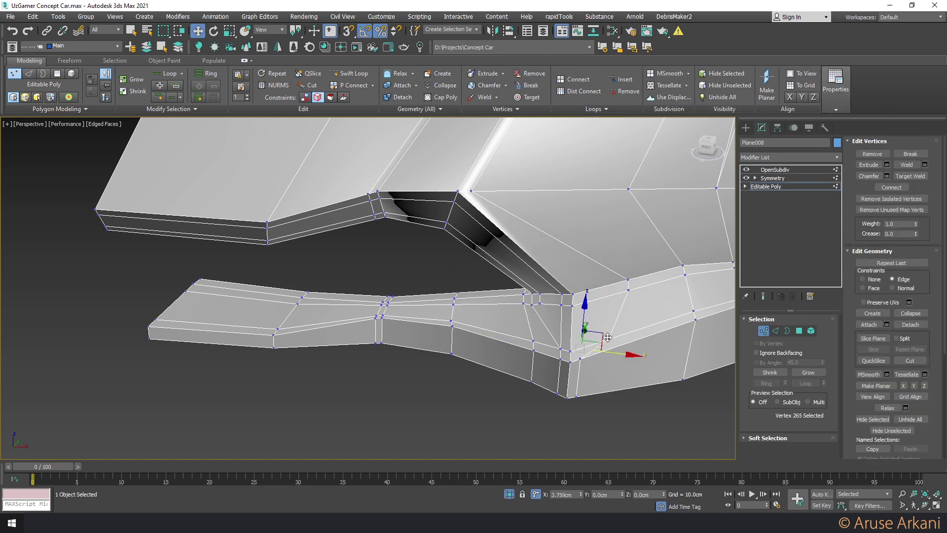
left_click_drag(608, 337, 576, 342)
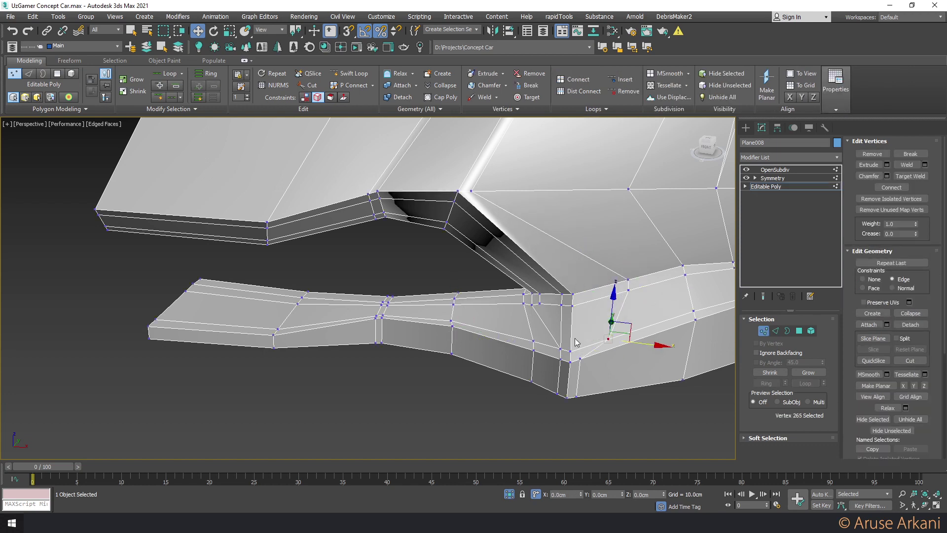
Shift the vertex at the vent's inner end slightly, alongside the neighbouring corner vertices
left_click(561, 294)
left_click(559, 305)
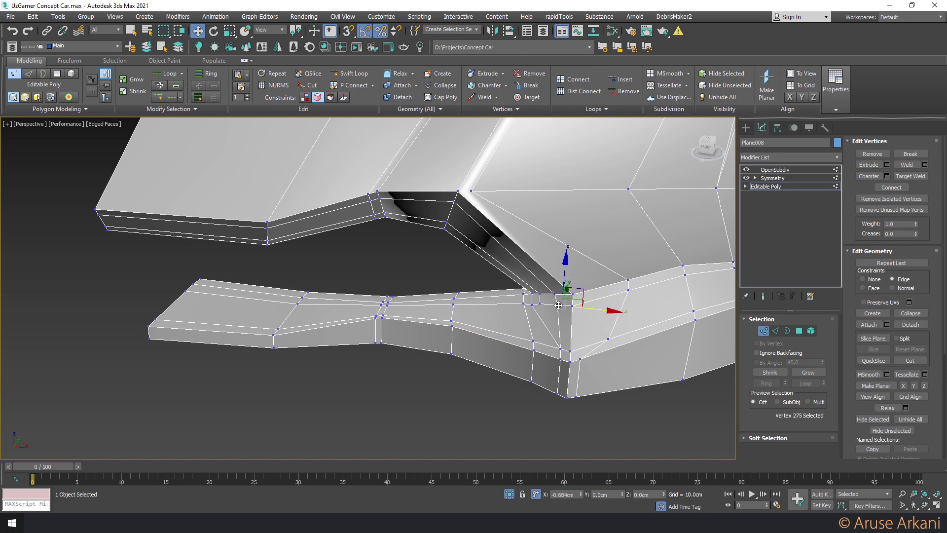
left_click_drag(556, 305, 579, 305)
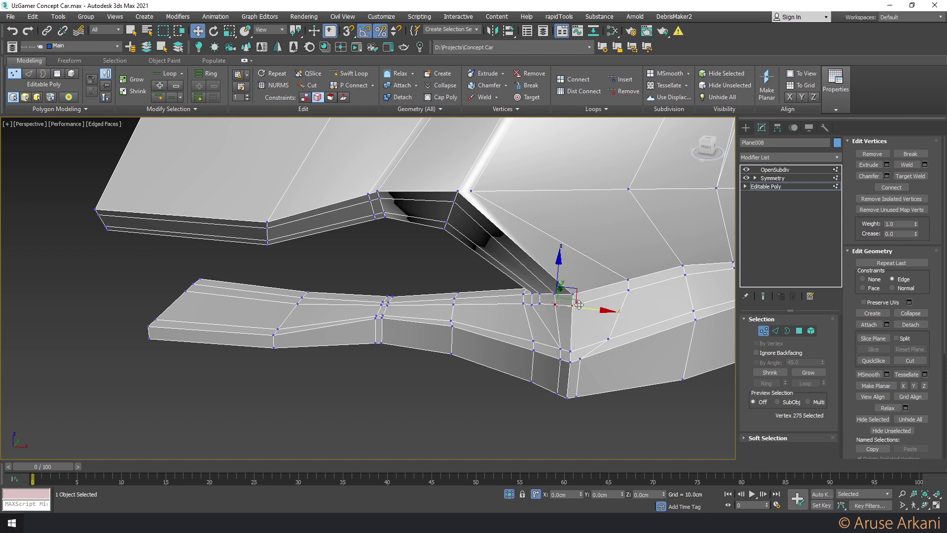
left_click(547, 345)
Slide the selected vent-corner edges slightly, redoing after an undo
key("2")
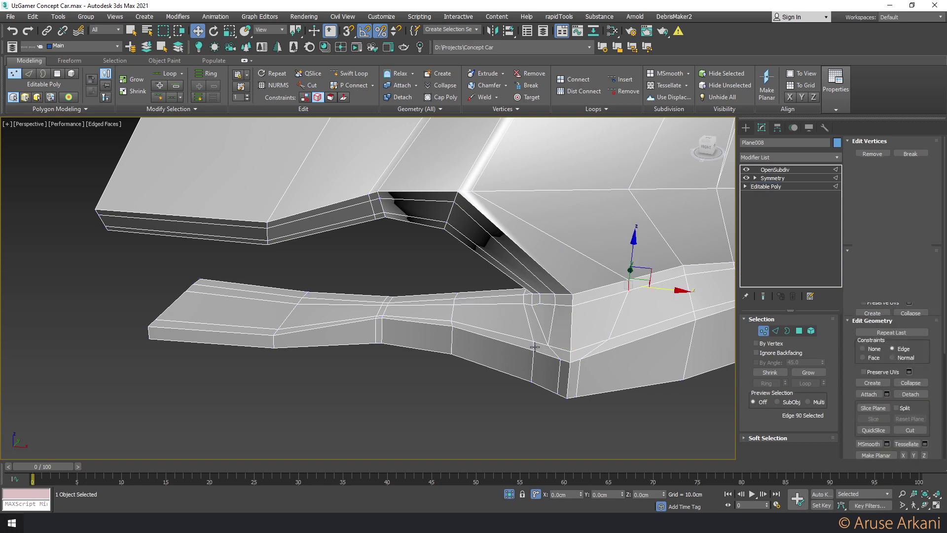
left_click(534, 345)
left_click(532, 363, "ctrl")
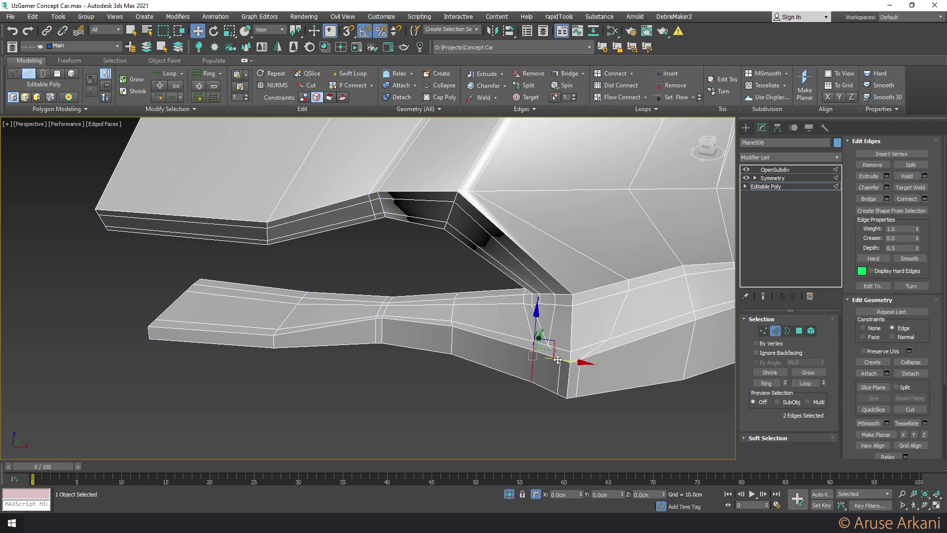
left_click_drag(557, 359, 539, 357)
key("ctrl+z")
key("ctrl+z")
key("ctrl+z")
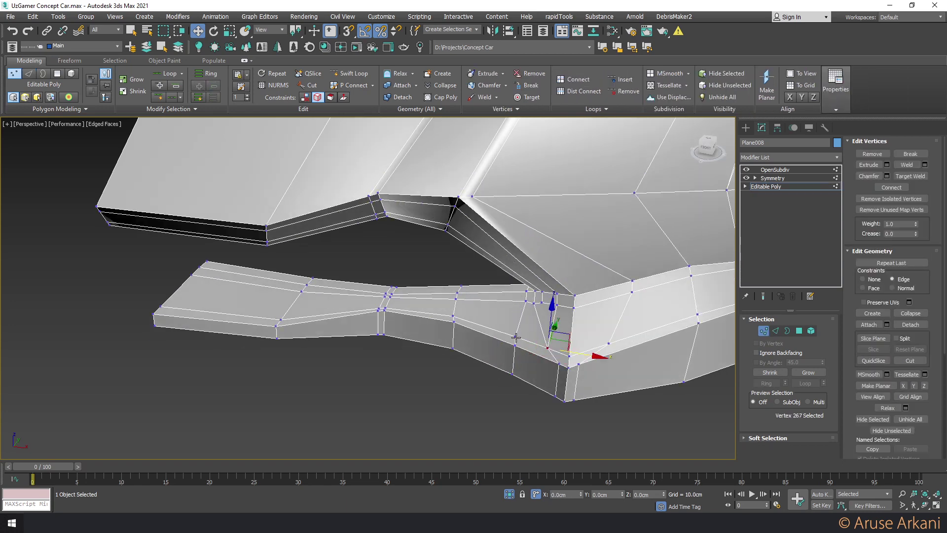
key("ctrl+y")
key("ctrl+y")
left_click_drag(533, 363, 541, 364)
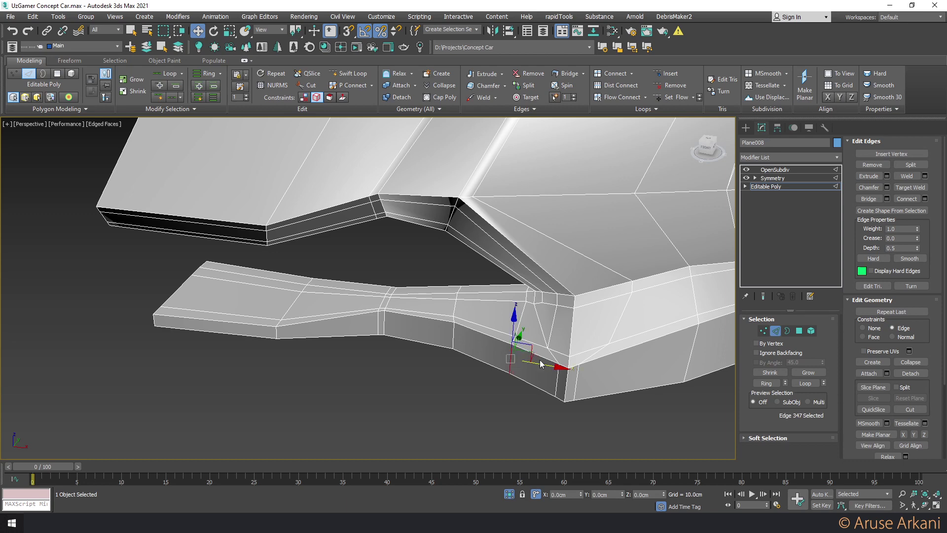
Review the smoothed body from a three-quarter side view, then return to the edged cage
left_click(774, 169)
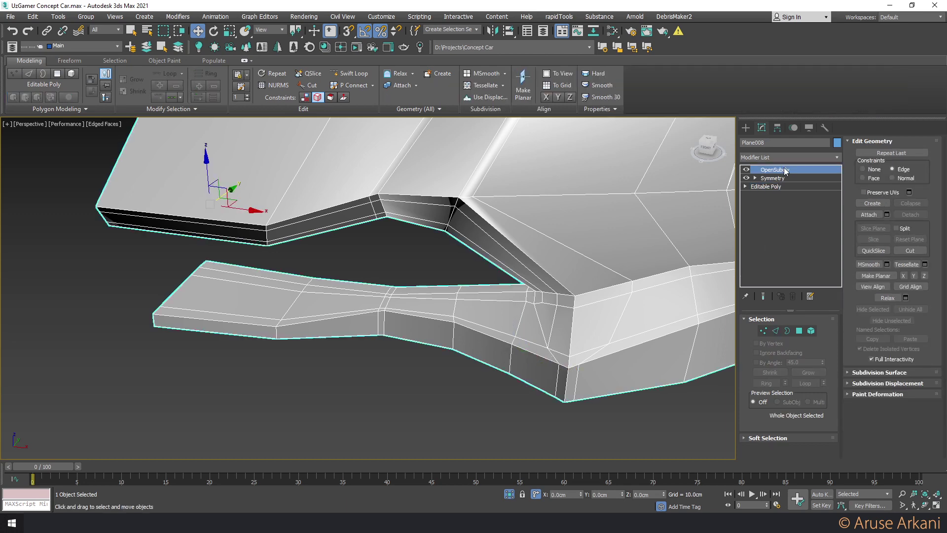
scroll(535, 290, "down", 5)
scroll(535, 290, "down", 3)
mouse_move(535, 290)
middle_mouse_down("alt")
mouse_move(554, 274)
mouse_move(514, 281)
mouse_move(532, 248)
mouse_move(465, 302)
mouse_move(412, 296)
mouse_move(465, 279)
middle_mouse_up("alt")
scroll(465, 280, "up", 4)
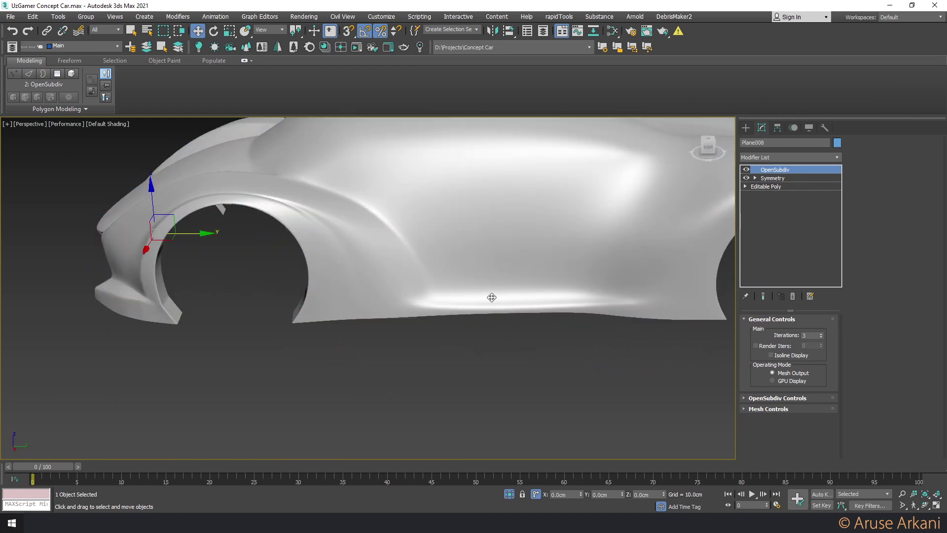
key("F4")
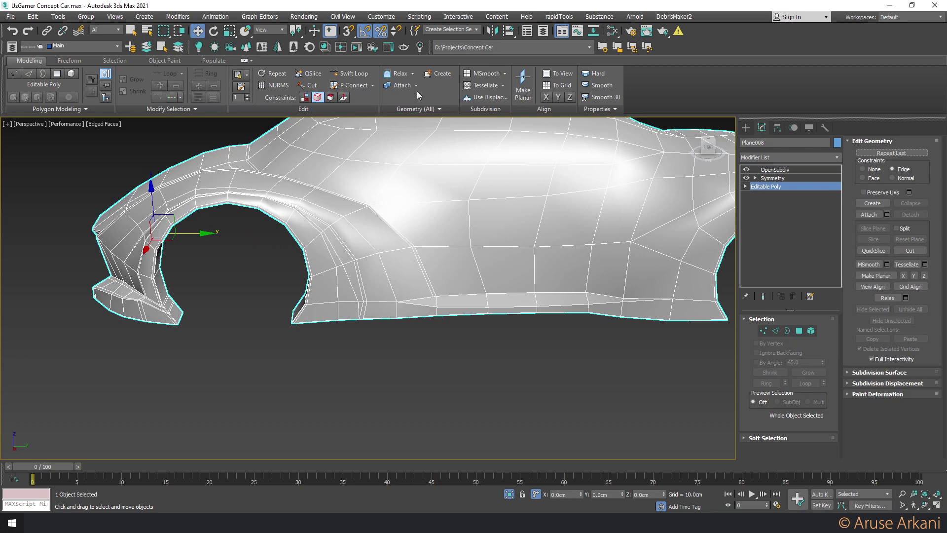
Swift Loop a new edge loop along the lower body side between the wheel arches
left_click(349, 73)
scroll(380, 295, "up", 3)
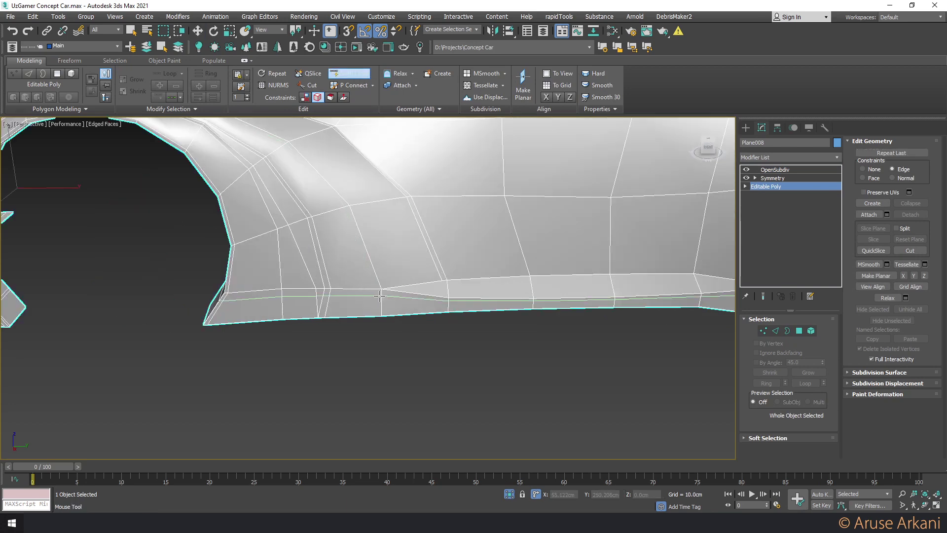
left_click(380, 295)
key("w")
scroll(379, 295, "down", 5)
middle_click_drag(379, 295, 371, 321, "alt")
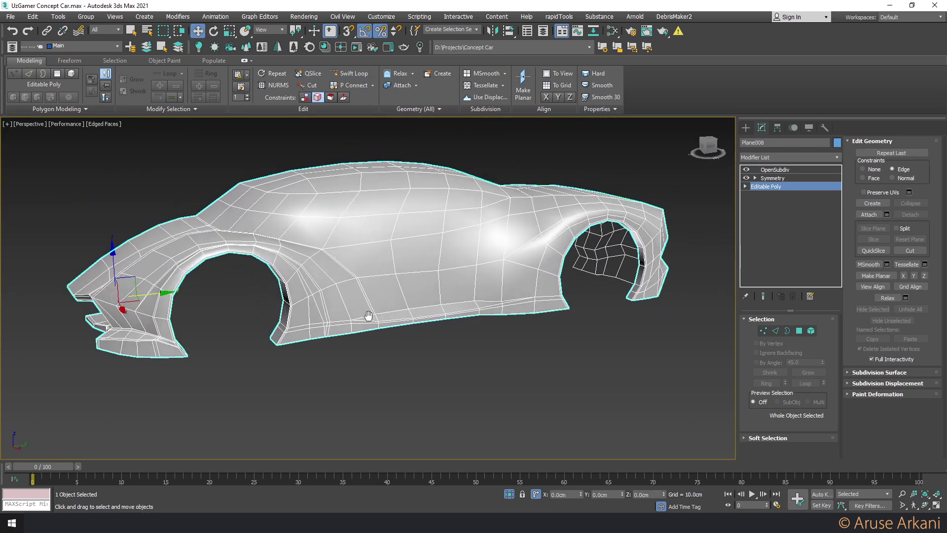
scroll(370, 321, "up", 2)
Check the smoothed sill strip, then return to the cage in Edge mode
left_click(765, 297)
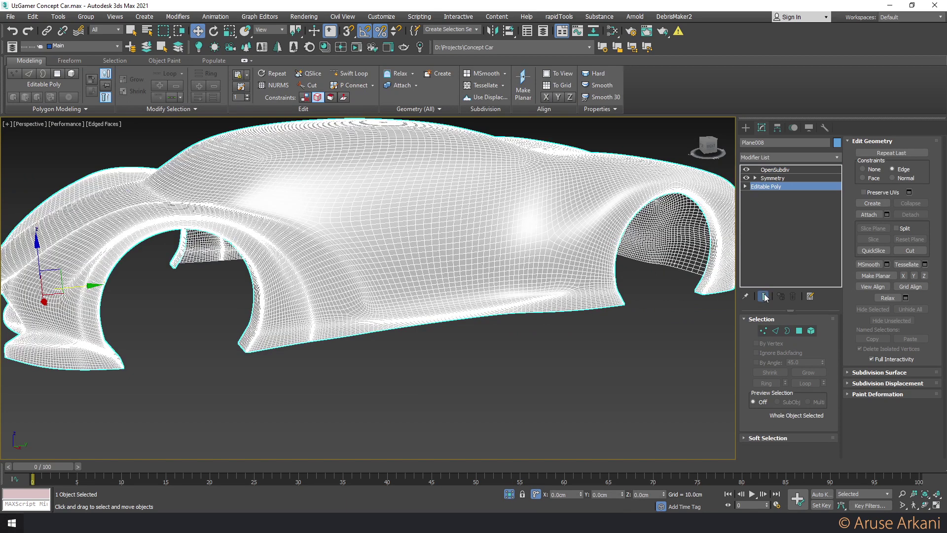
key("F4")
middle_click_drag(497, 296, 518, 305, "alt")
scroll(518, 305, "up", 2)
scroll(517, 305, "up", 3)
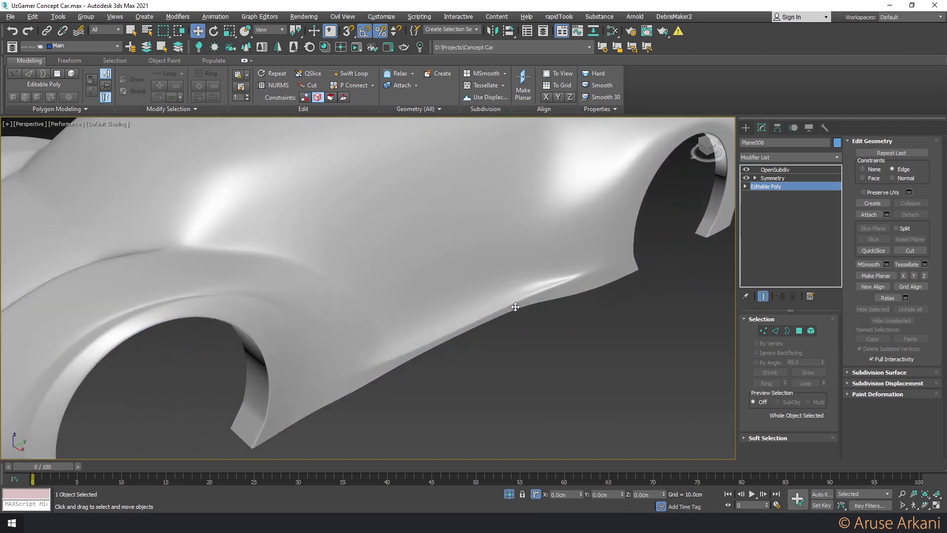
left_click(763, 296)
key("F4")
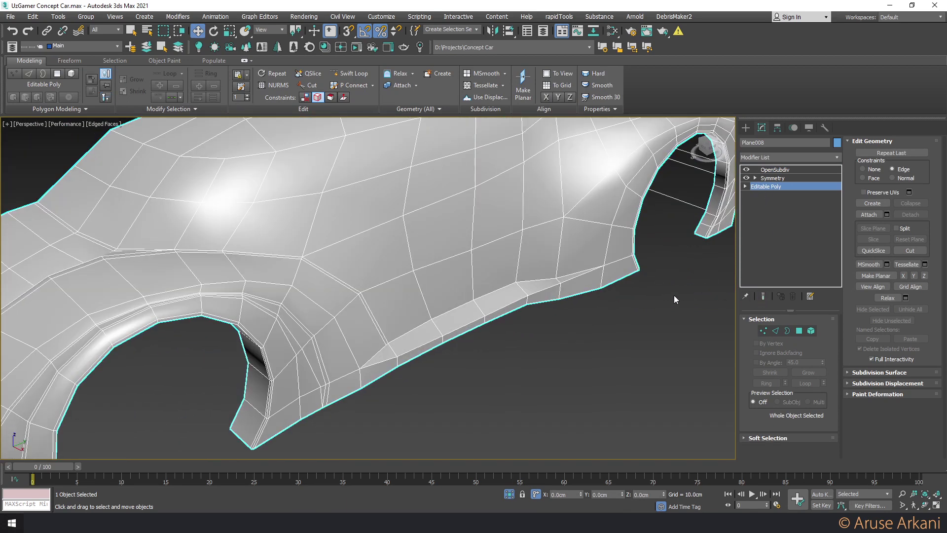
key("2")
key("shift+alt+w")
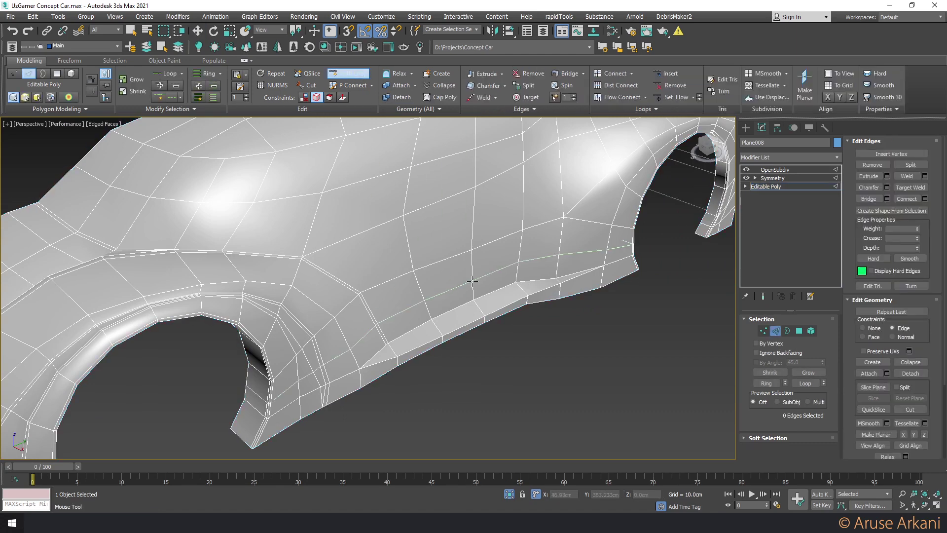
Insert a supporting edge loop along the side skirt and select its front-end edge and vertex
scroll(472, 281, "up", 3)
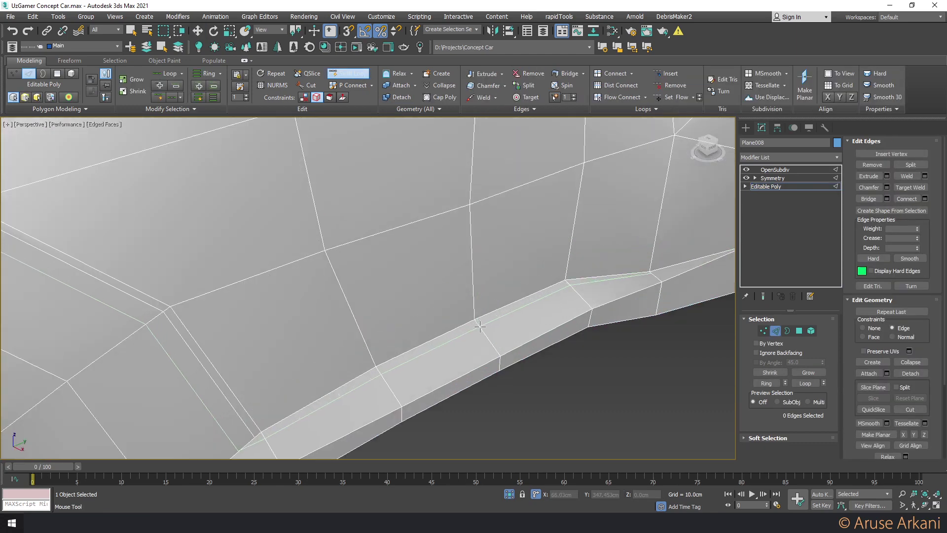
left_click(479, 327)
key("w")
middle_click_drag(288, 382, 321, 343, "alt")
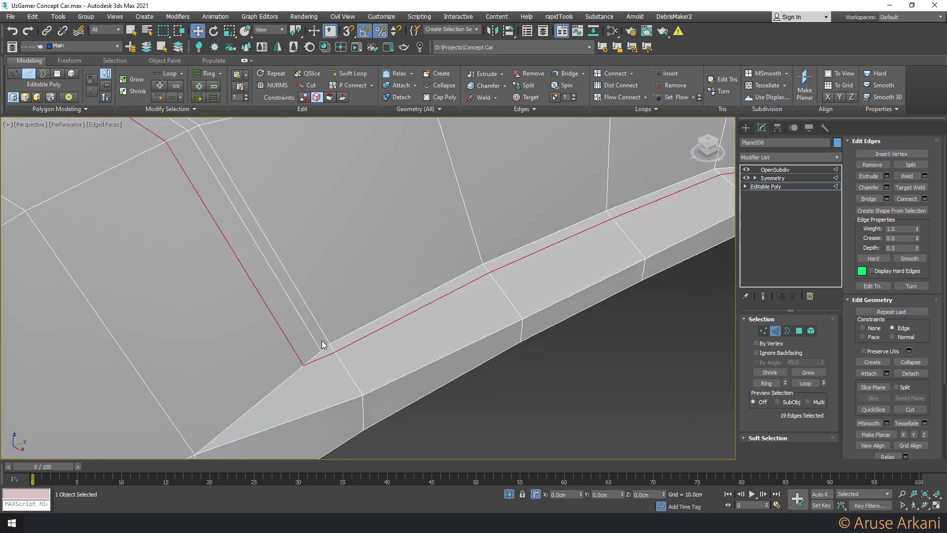
left_click(324, 357)
left_click(302, 358)
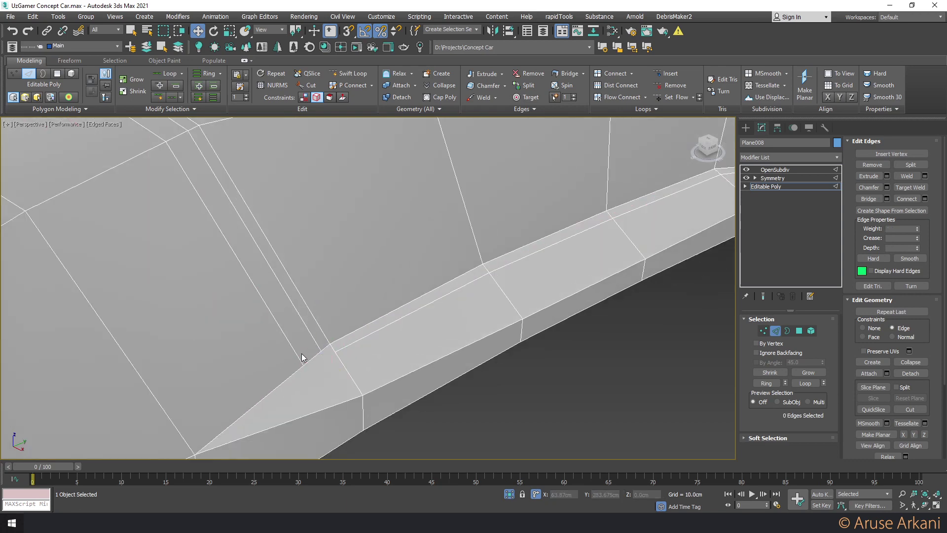
left_click(295, 349)
key("1")
left_click(326, 344)
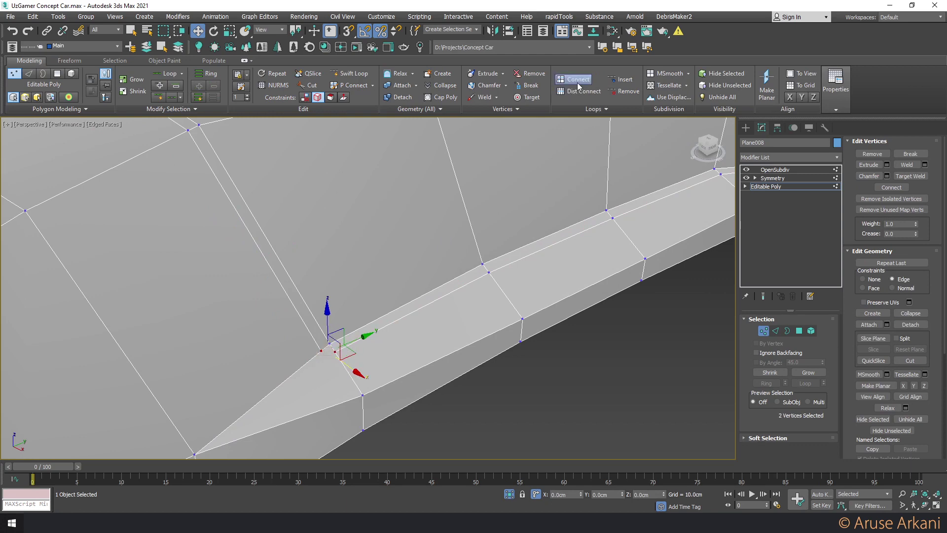
Select two edges at the skirt's front end, then review the smoothed OpenSubdiv fender
scroll(395, 306, "down", 5)
key("2")
left_click(394, 310)
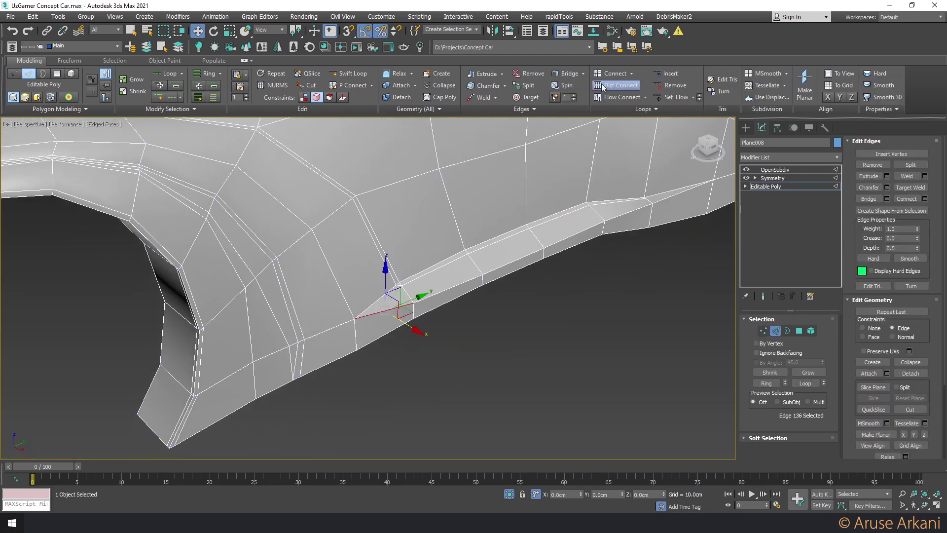
left_click(402, 295, "ctrl")
scroll(430, 282, "up", 3)
middle_click_drag(420, 298, 487, 268, "alt")
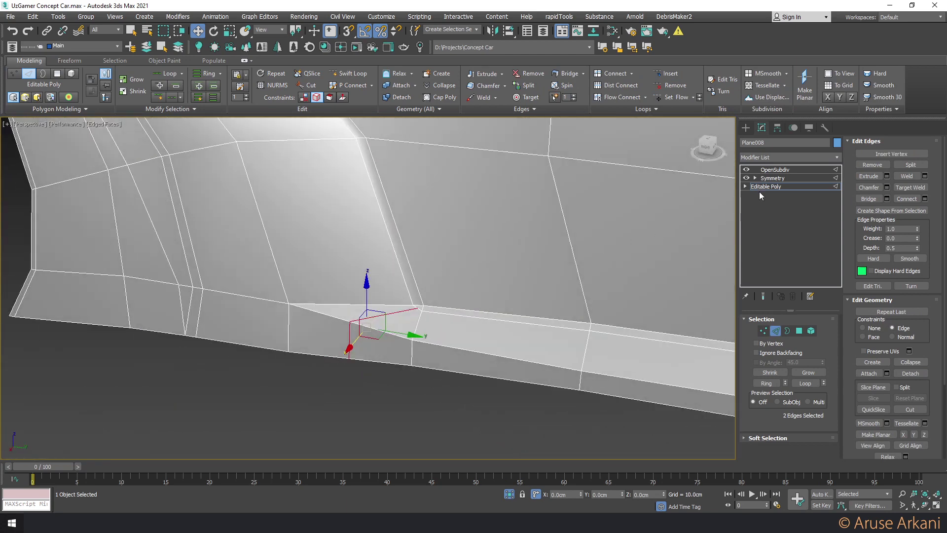
left_click(774, 169)
key("F4")
Orbit to a three-quarter view of the body and select Editable Poly in the stack
scroll(431, 259, "down", 4)
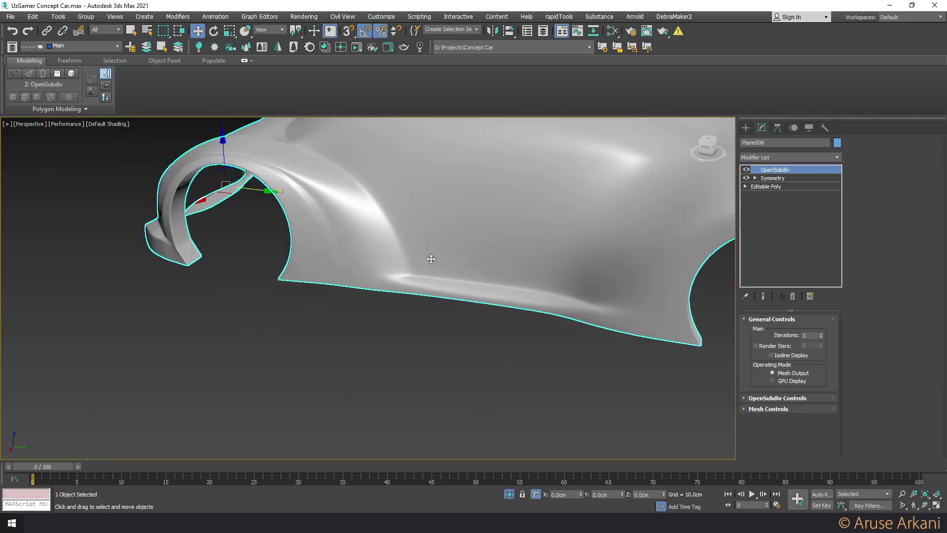
scroll(431, 259, "down", 3)
mouse_move(431, 258)
middle_mouse_down("alt")
mouse_move(402, 291)
mouse_move(376, 296)
mouse_move(469, 304)
mouse_move(456, 302)
mouse_move(493, 296)
mouse_move(342, 344)
mouse_move(384, 327)
mouse_move(532, 321)
middle_mouse_up("alt")
scroll(441, 326, "up", 3)
left_click(765, 186)
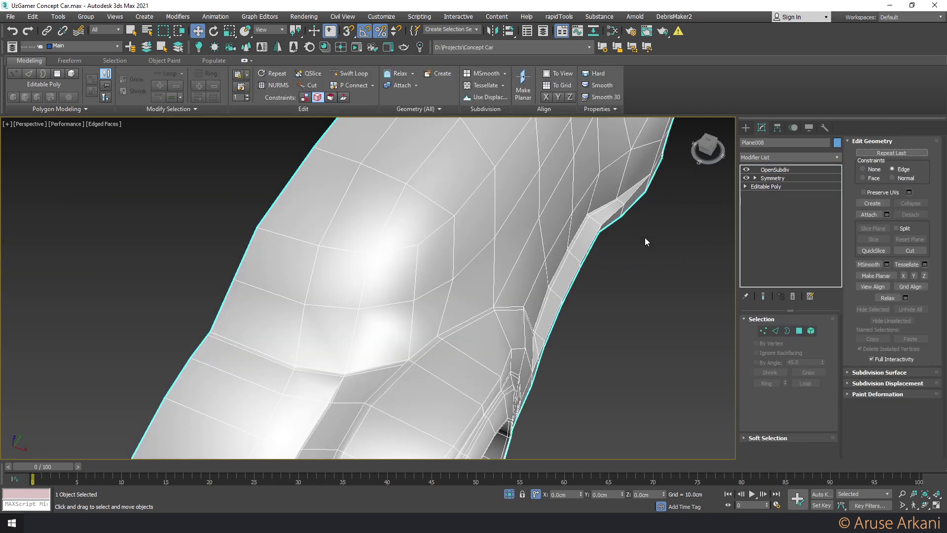
scroll(405, 355, "up", 2)
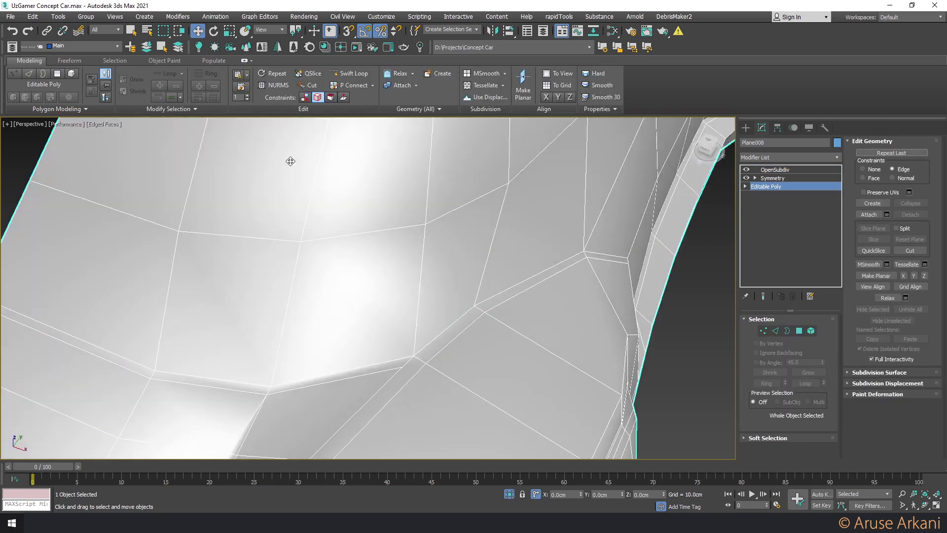
Cancel a Swift Loop attempt and select a fender crease vertex in Vertex mode
left_click(349, 73)
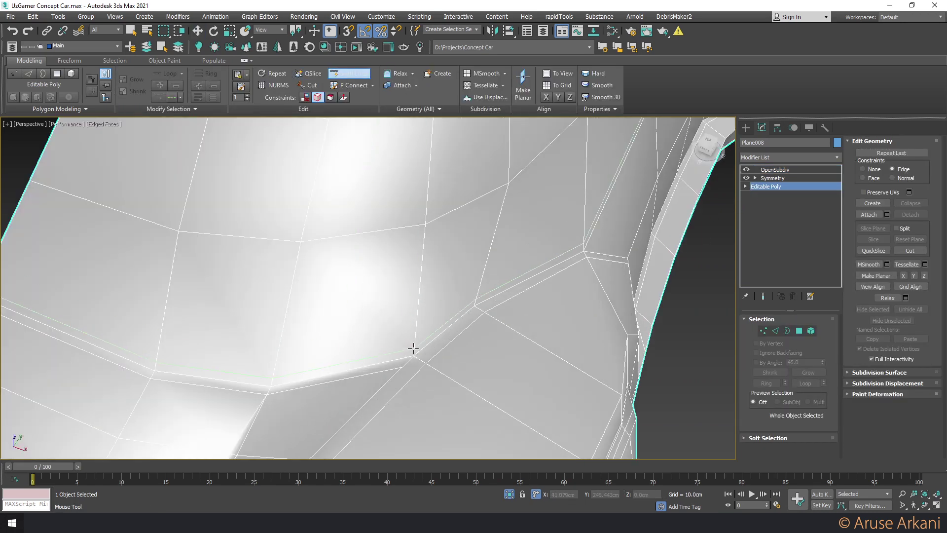
key("w")
scroll(448, 289, "down", 5)
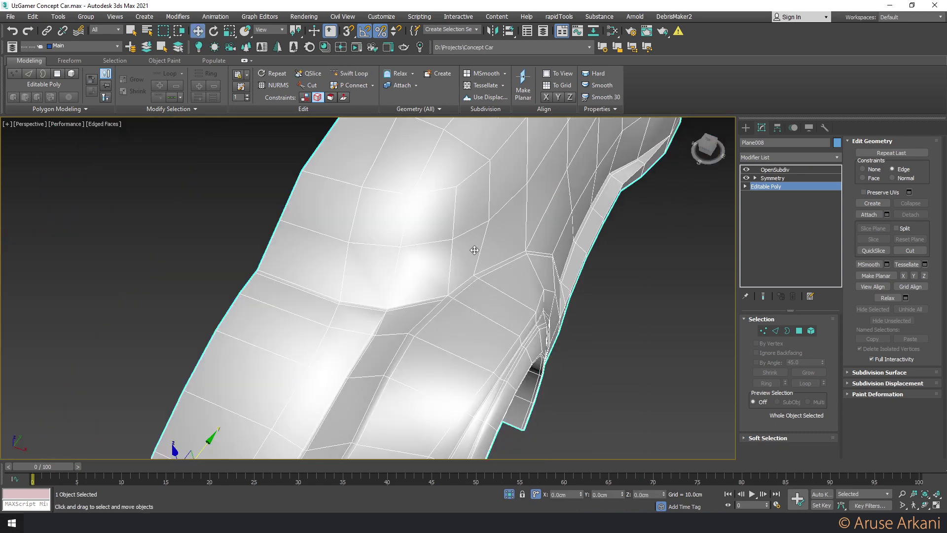
key("1")
left_click(489, 233)
middle_click_drag(490, 257, 484, 276, "alt")
Switch to Top view and frame the selected crease vertex
scroll(481, 325, "up", 2)
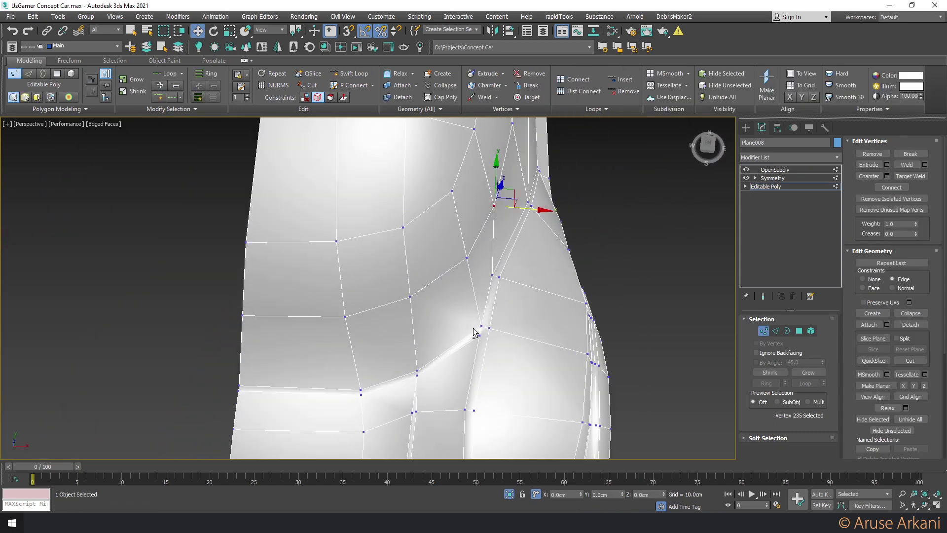
scroll(481, 325, "up", 2)
key("t")
key("z")
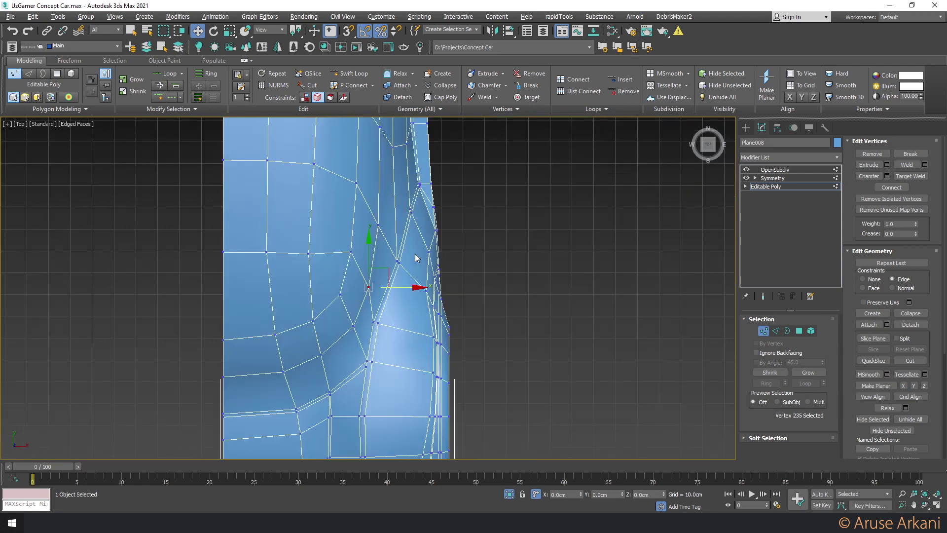
middle_click_drag(376, 313, 386, 301)
scroll(417, 247, "up", 2)
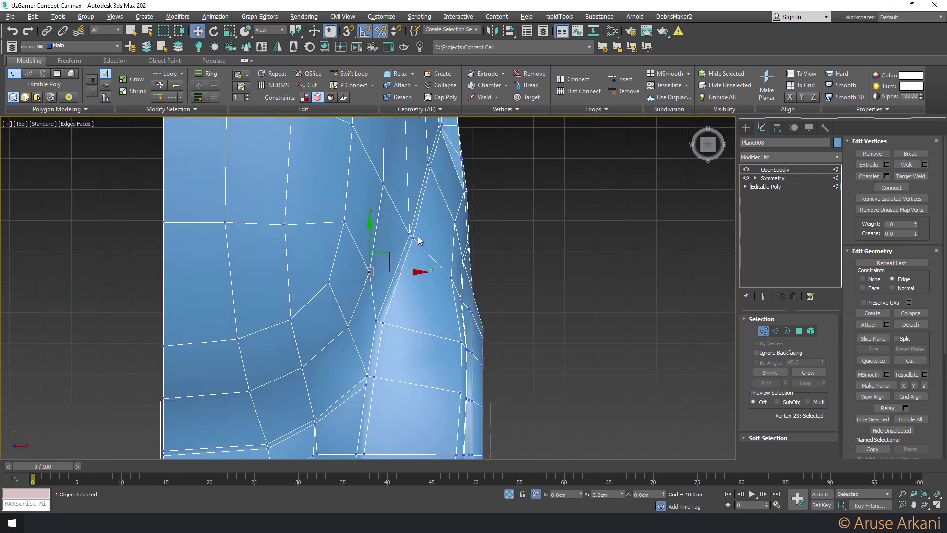
Move the two crease vertices slightly right and up, with Constraints set to None
left_click_drag(406, 322, 422, 322)
key("ctrl+z")
key("shift+x")
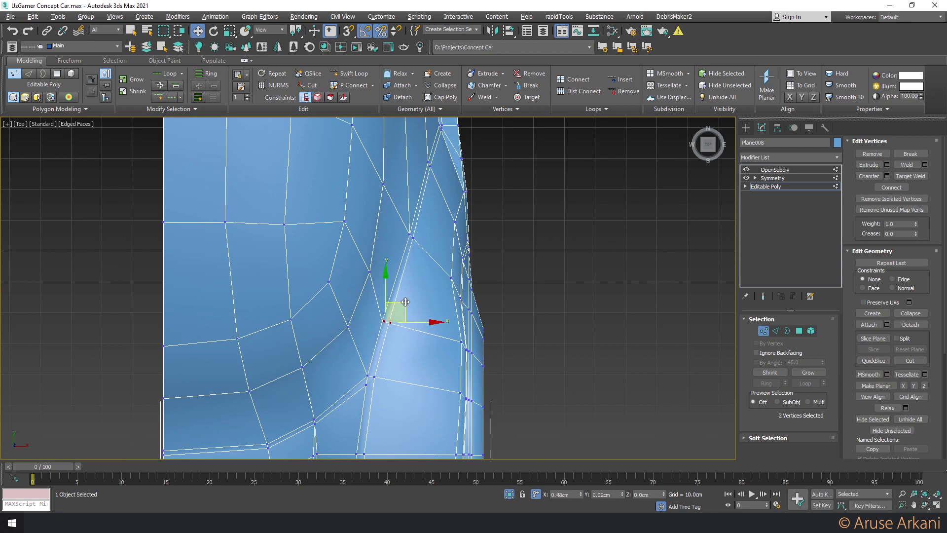
left_click_drag(398, 311, 410, 294)
key("e")
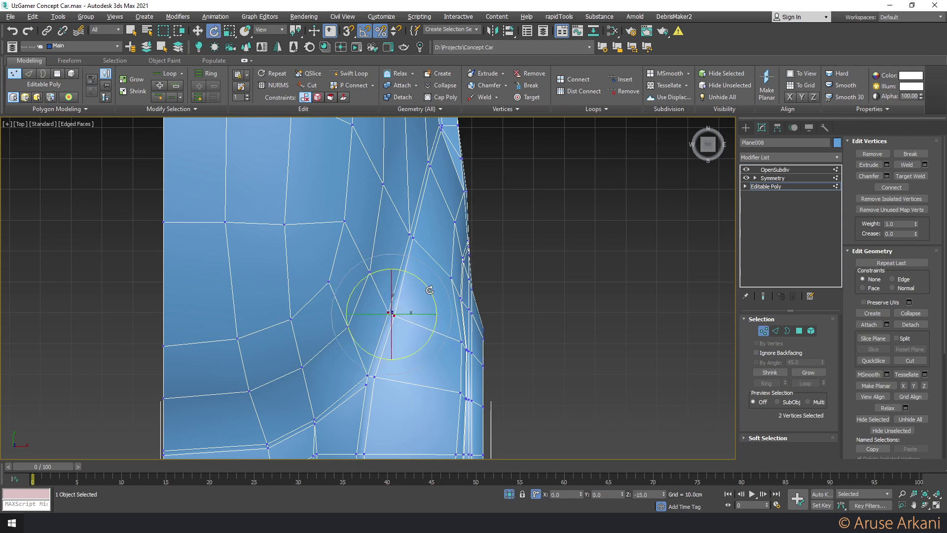
key("w")
Select the lower pair of crease vertices, then clear the selection in Edge mode
middle_click_drag(352, 400, 379, 354)
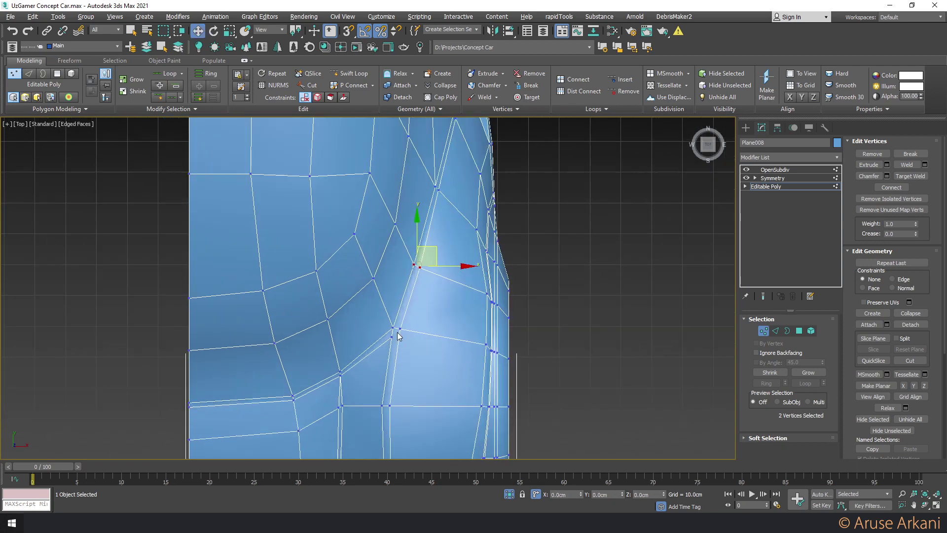
left_click_drag(398, 335, 389, 326)
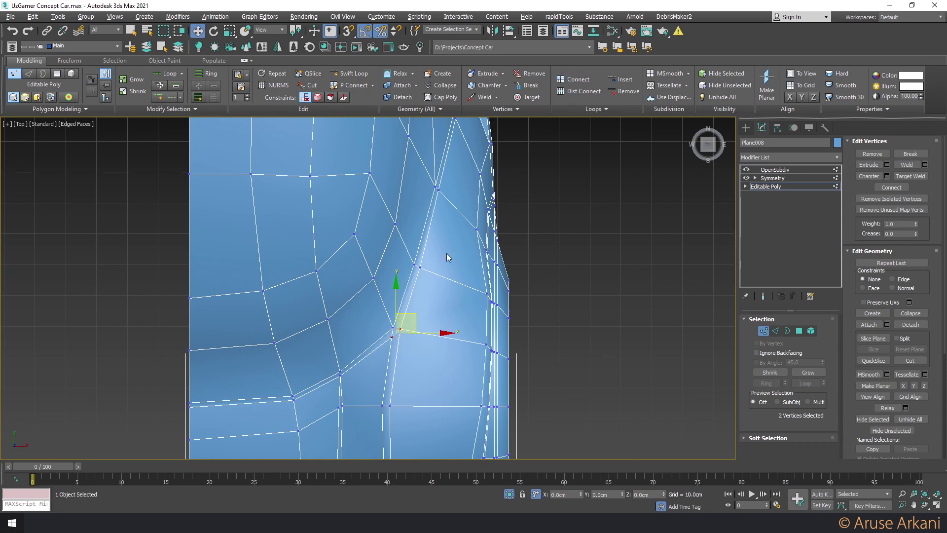
scroll(405, 330, "up", 3)
scroll(388, 337, "up", 3)
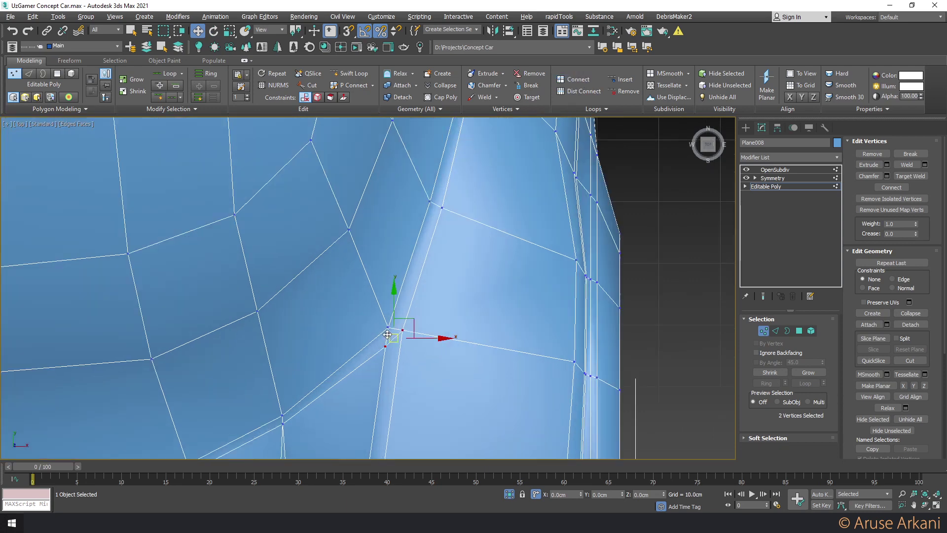
key("2")
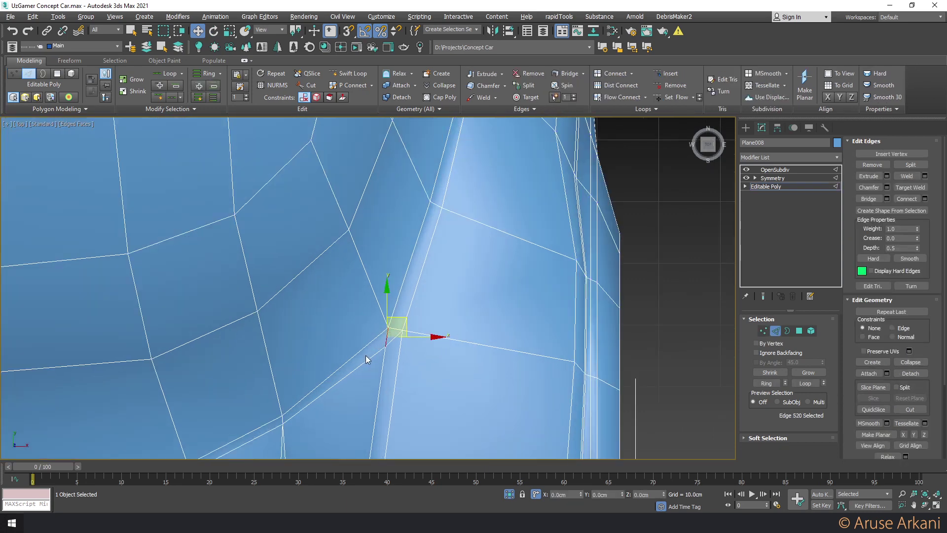
left_click(610, 248)
Preview the OpenSubdiv result, then return to the Editable Poly cage with wireframe shown
left_click(791, 170)
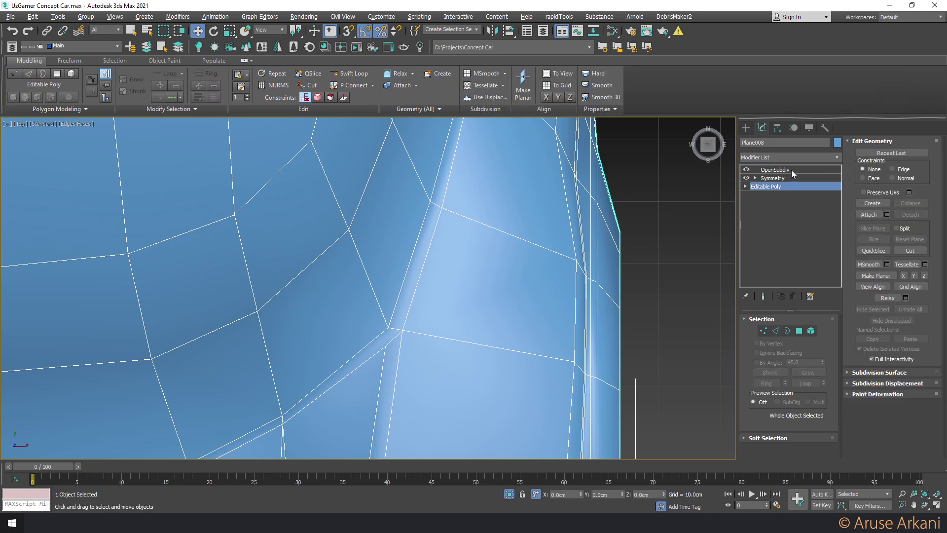
key("F4")
scroll(513, 256, "down", 5)
scroll(483, 276, "down", 1)
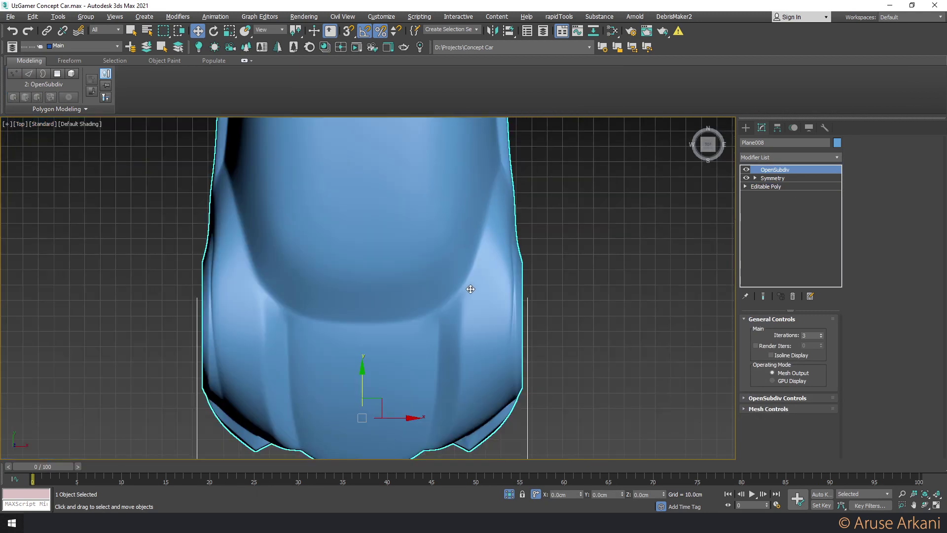
scroll(446, 321, "up", 3)
left_click(765, 186)
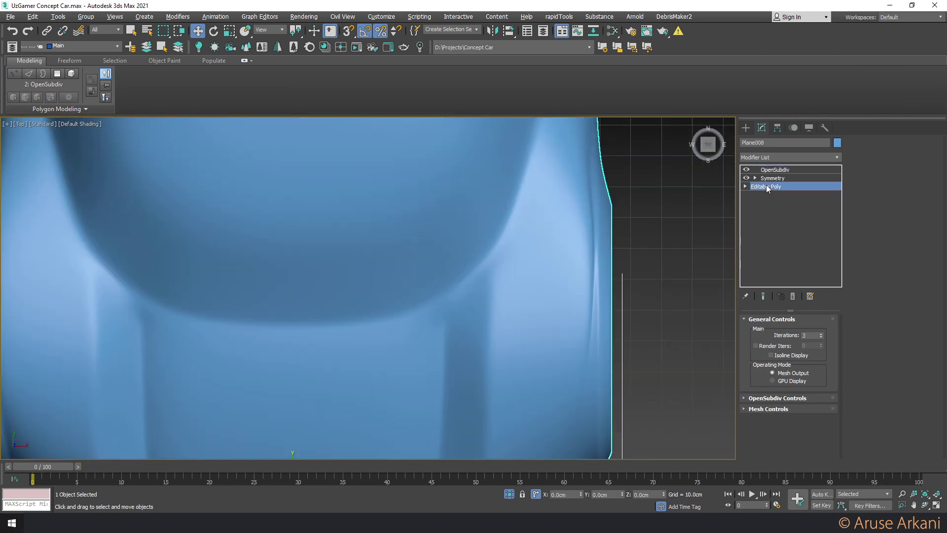
key("F4")
scroll(452, 302, "up", 3)
Shift the vertical edge below the fender crease slightly right
key("2")
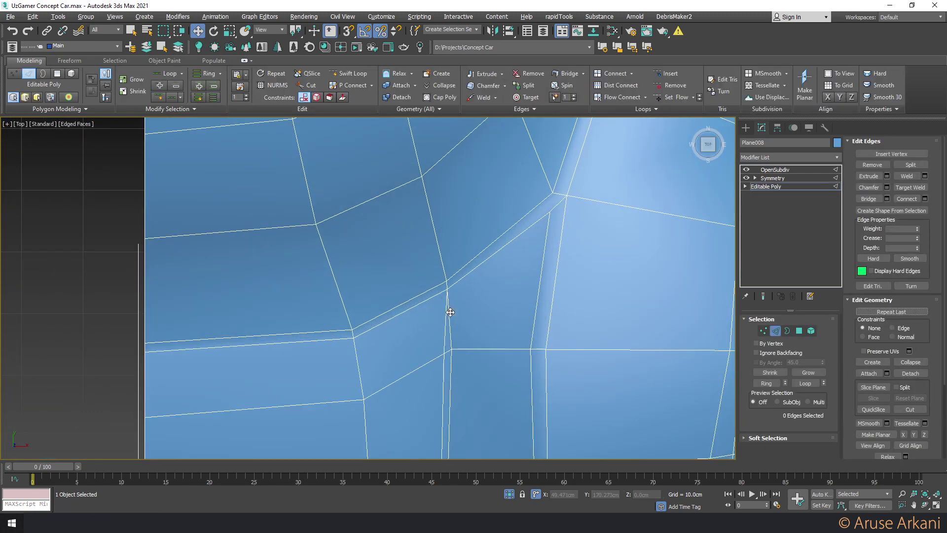
left_click(448, 314)
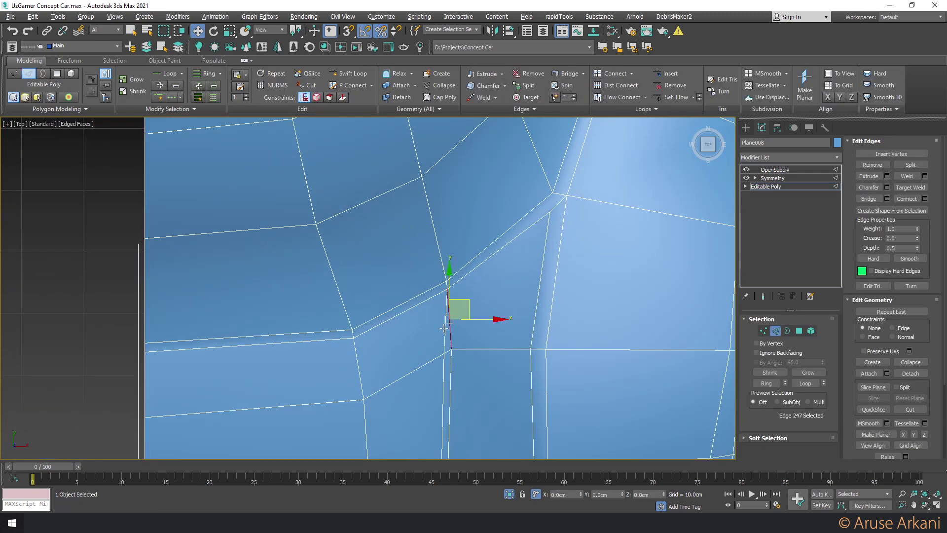
left_click(444, 328)
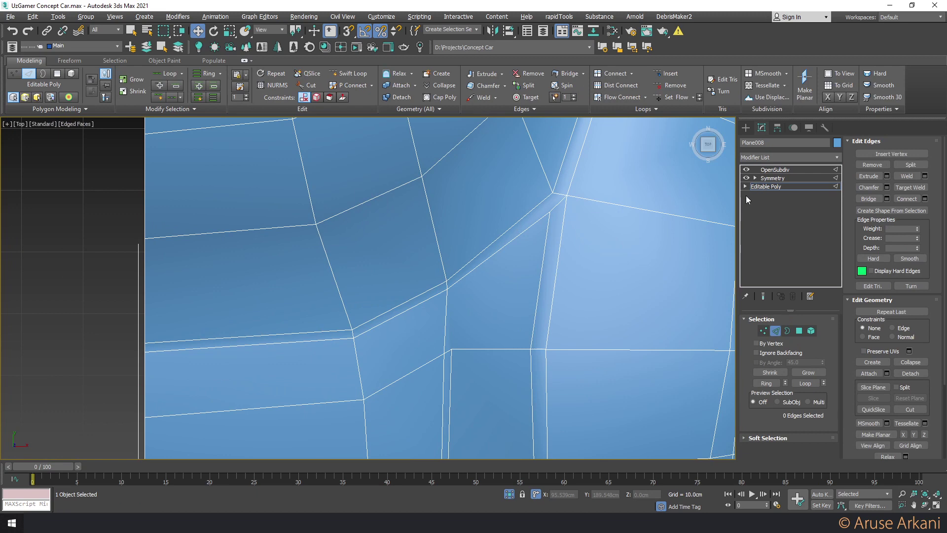
left_click_drag(445, 311, 447, 319)
left_click(446, 334)
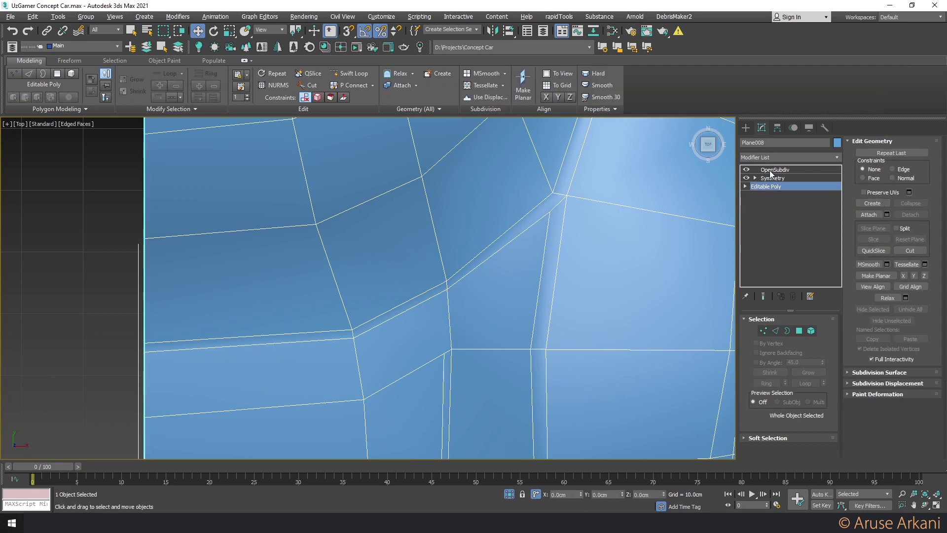
Check the smoothed OpenSubdiv car front from the Top view without wireframe
left_click(773, 169)
key("F4")
scroll(503, 246, "down", 5)
scroll(501, 247, "down", 3)
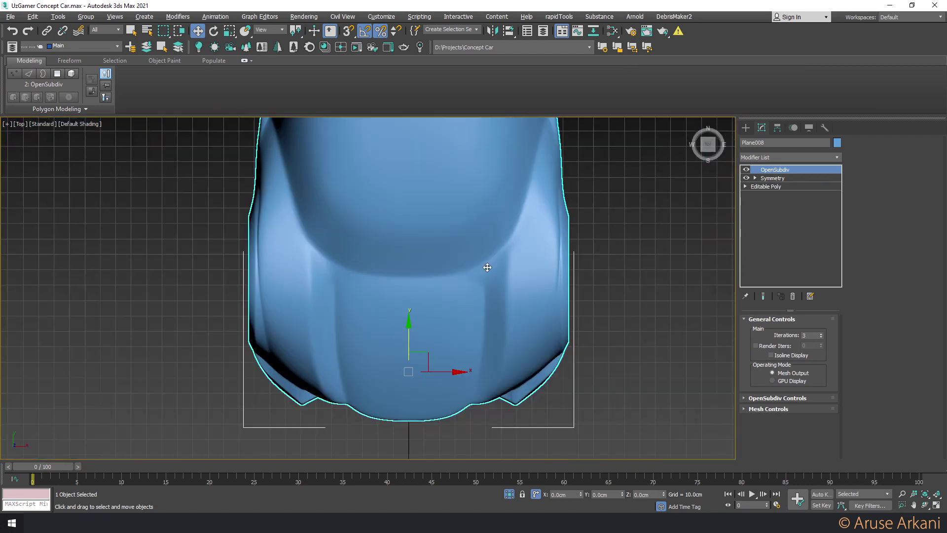
mouse_move(487, 266)
middle_mouse_down("alt")
mouse_move(478, 277)
mouse_move(477, 264)
middle_mouse_up("alt")
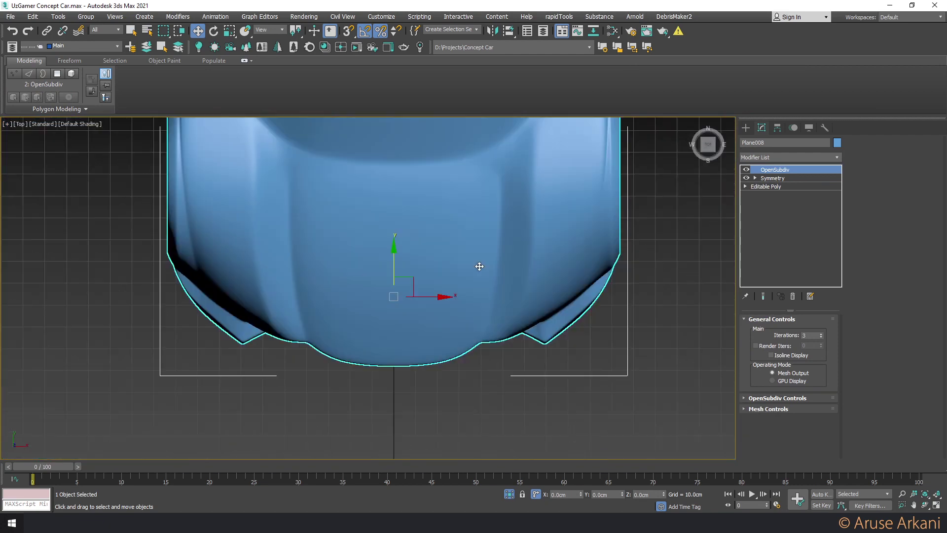
key("t")
scroll(405, 281, "up", 5)
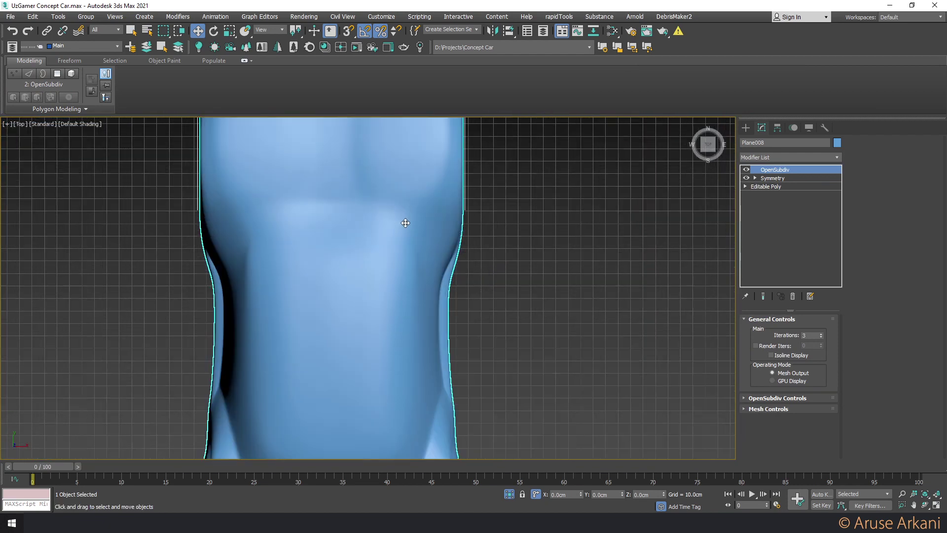
scroll(401, 220, "down", 3)
Return to the Editable Poly cage and select a vertex near the front
left_click(765, 187)
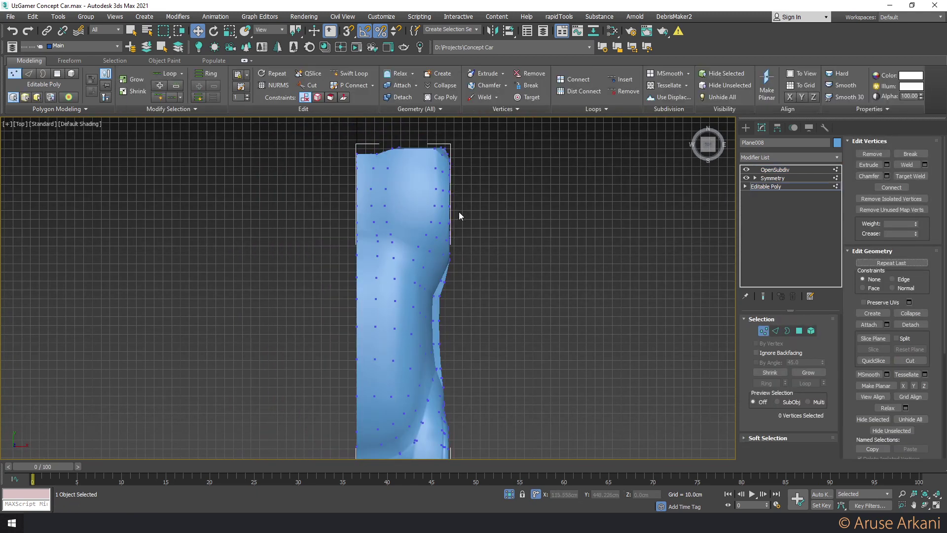
key("F4")
middle_click_drag(429, 212, 436, 246)
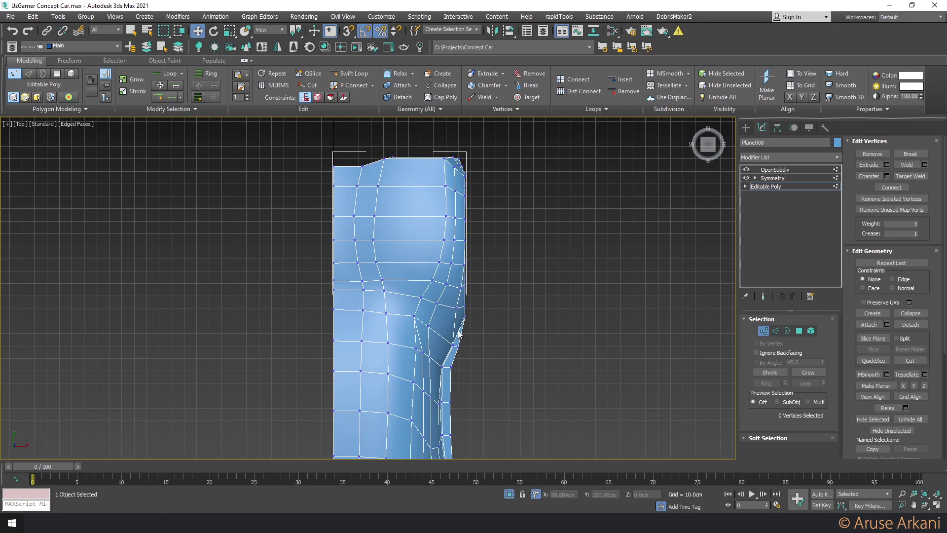
left_click(453, 345)
In Perspective view, select two polygons near the front wheel arch
key("p")
middle_click_drag(546, 368, 510, 351, "alt")
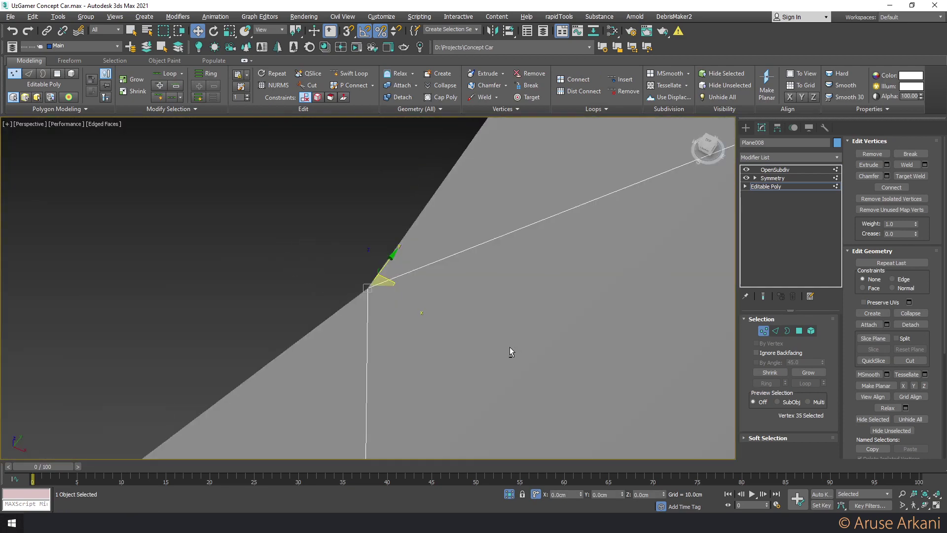
scroll(460, 316, "down", 10)
scroll(461, 316, "up", 8)
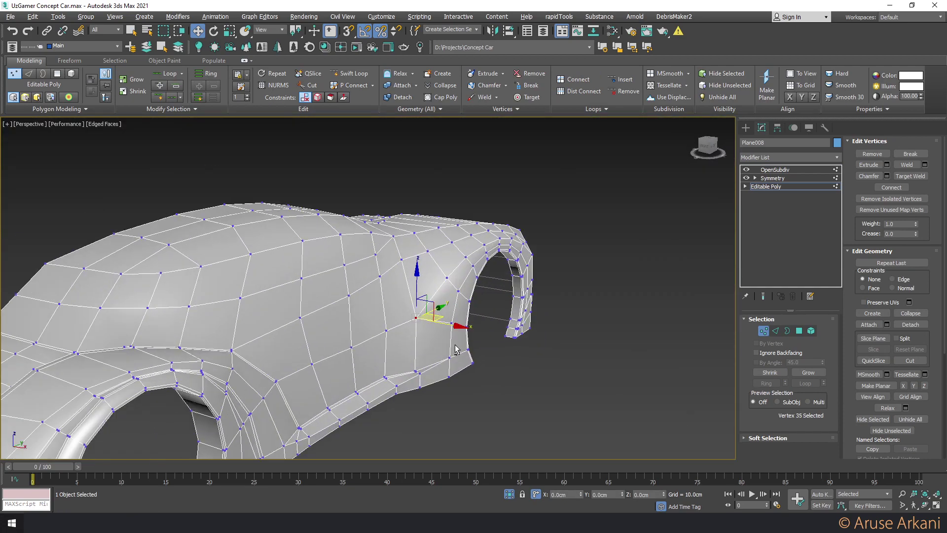
mouse_move(461, 316)
middle_mouse_down("alt")
mouse_move(370, 310)
mouse_move(389, 279)
middle_mouse_up("alt")
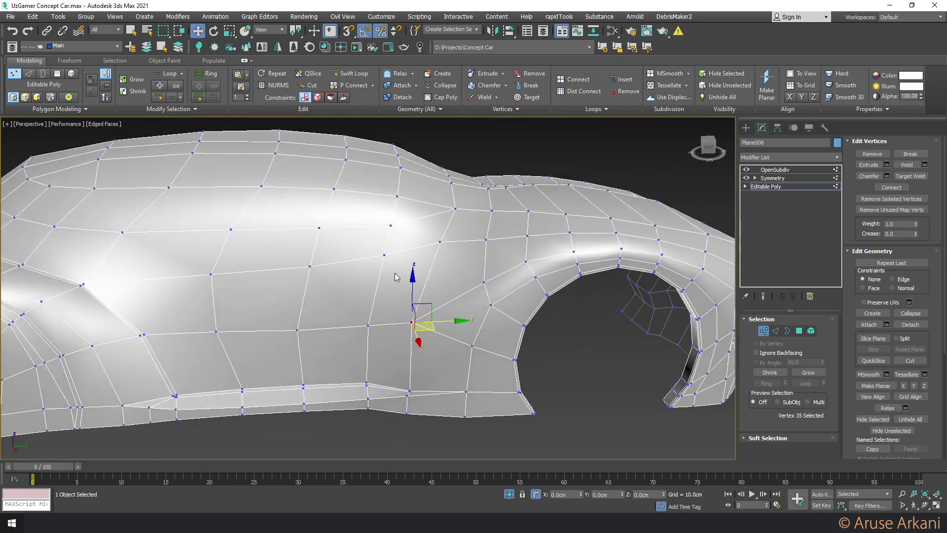
key("4")
left_click(400, 272)
left_click(429, 283, "ctrl")
mouse_move(434, 278)
middle_mouse_down("alt")
mouse_move(438, 269)
mouse_move(429, 301)
middle_mouse_up("alt")
Select a vertex above the arch and insert a Swift Loop following the arch's curve
scroll(437, 269, "down", 5)
scroll(428, 304, "up", 5)
mouse_move(442, 267)
middle_mouse_down("alt")
mouse_move(482, 253)
mouse_move(452, 244)
mouse_move(462, 263)
mouse_move(410, 267)
middle_mouse_up("alt")
scroll(449, 242, "up", 3)
key("1")
left_click(440, 232)
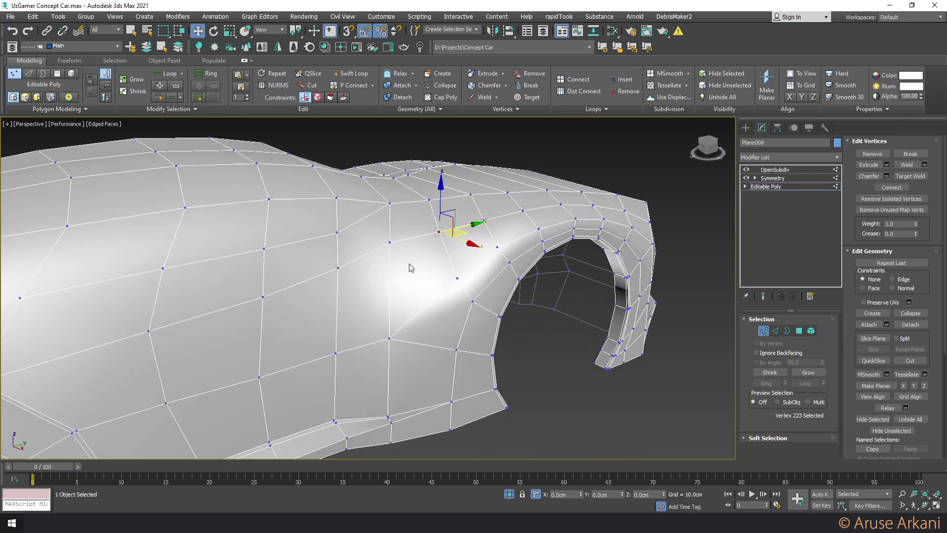
left_click(349, 73)
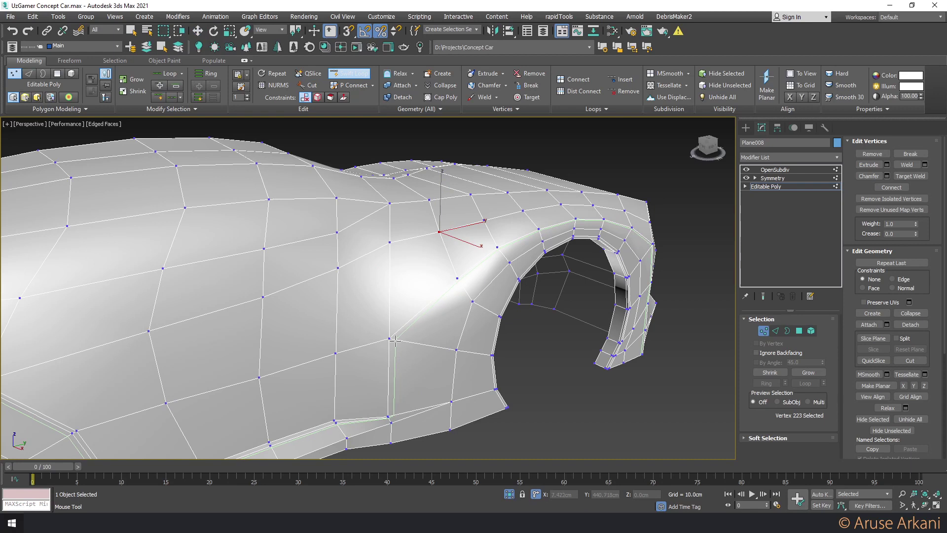
left_click(539, 234)
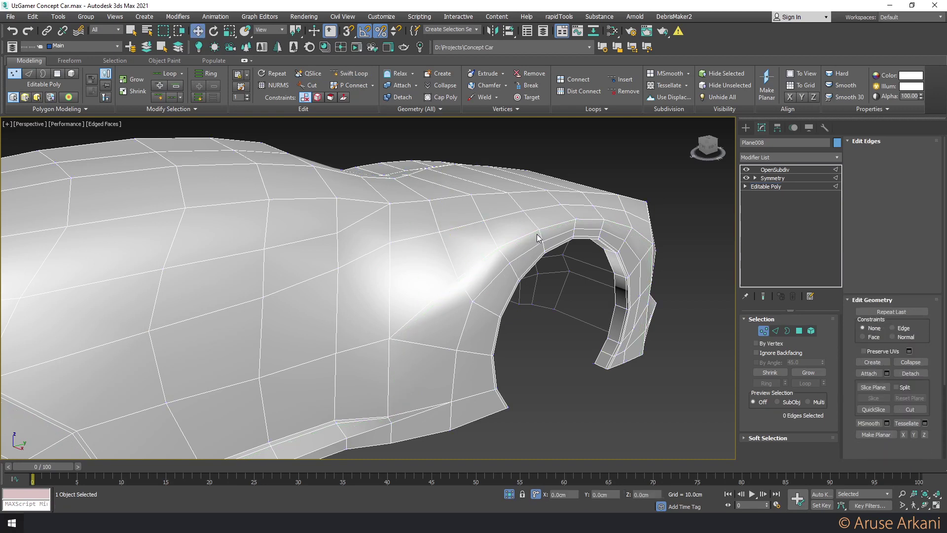
Extend the edge selection with the vertical edges running down the side panel
left_click(388, 356, "ctrl")
middle_click_drag(388, 356, 394, 345, "alt")
scroll(388, 384, "up", 2)
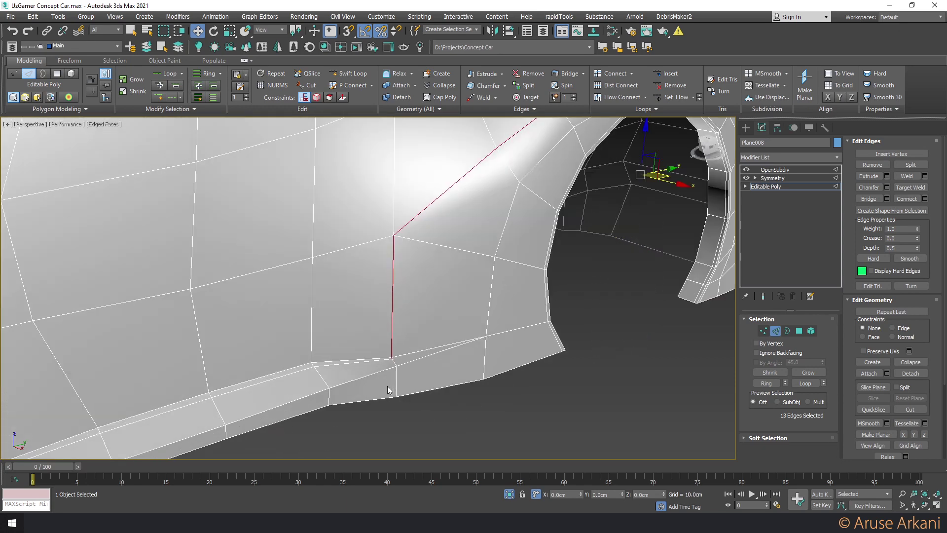
left_click(396, 384, "ctrl")
scroll(392, 360, "up", 3)
scroll(395, 308, "down", 5)
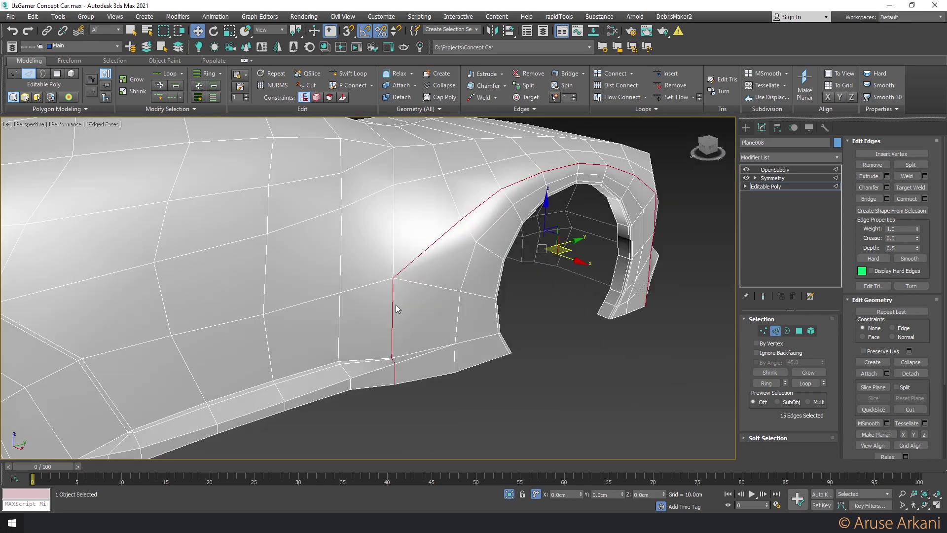
Chamfer the selected edges with Quad mitering and an amount of 1.0cm
left_click(492, 87, "shift")
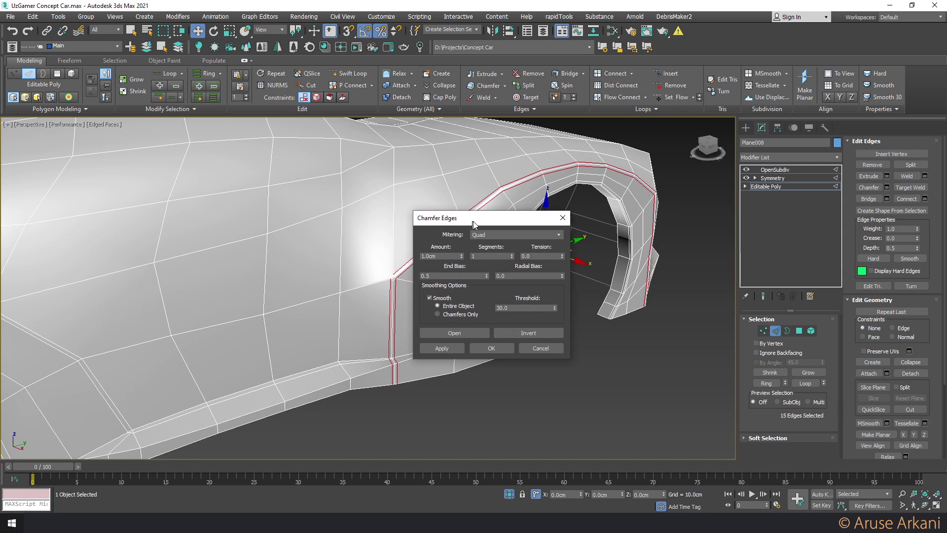
left_click_drag(477, 222, 519, 217)
left_click(533, 344)
scroll(376, 258, "up", 3)
scroll(376, 256, "up", 3)
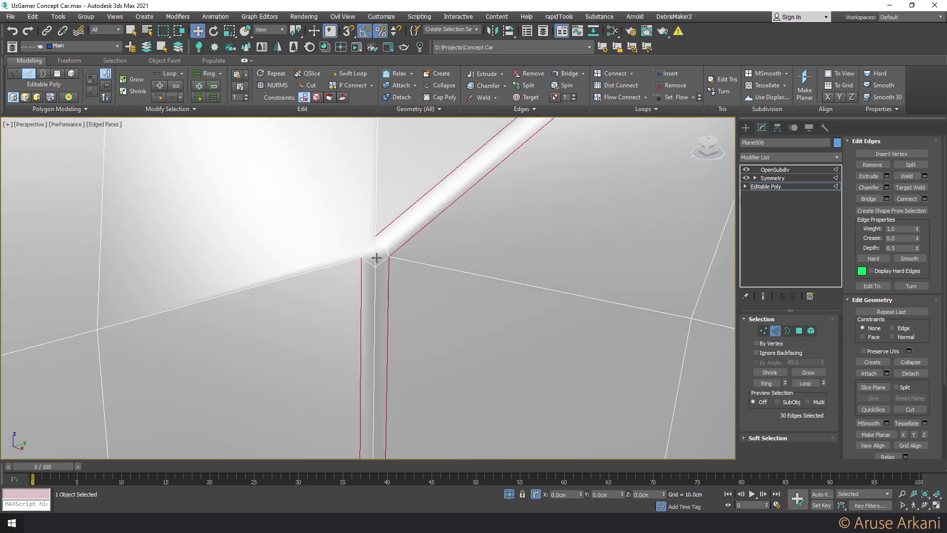
Select the edges at the chamfered corner, then clear the selection
left_click(376, 256)
scroll(371, 279, "down", 3)
scroll(369, 266, "down", 2)
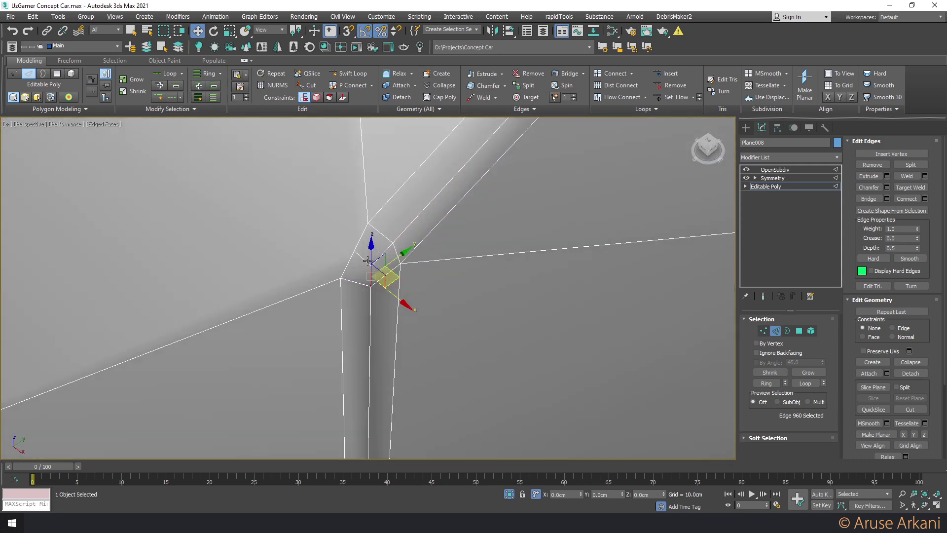
left_click(355, 250, "ctrl")
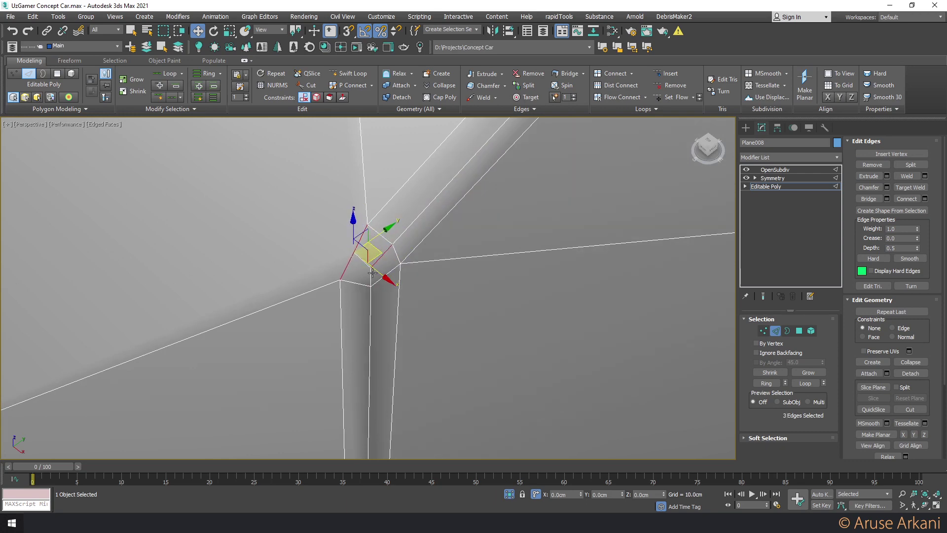
left_click(400, 197)
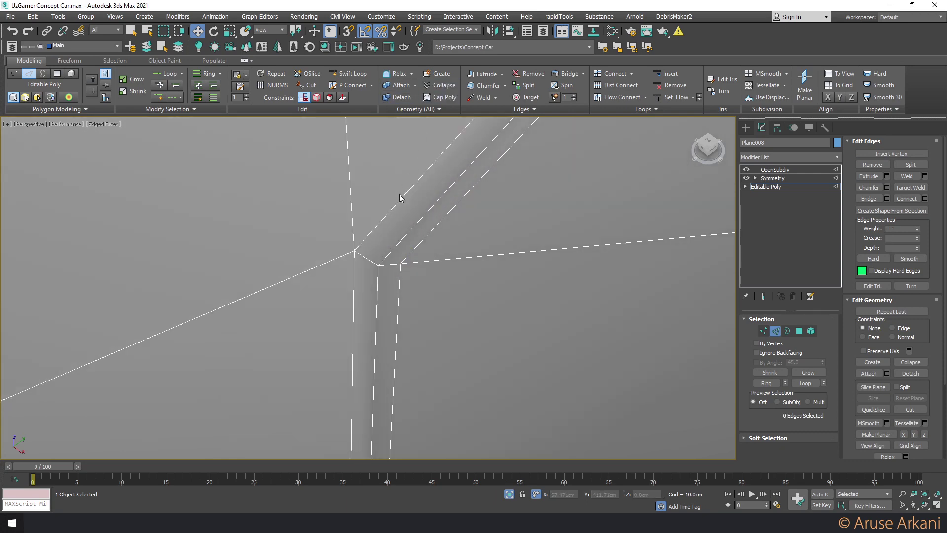
middle_click_drag(400, 198, 375, 228, "alt")
Preview the smoothed body in OpenSubdiv, then return to cage vertex editing on the side panel
left_click(775, 169)
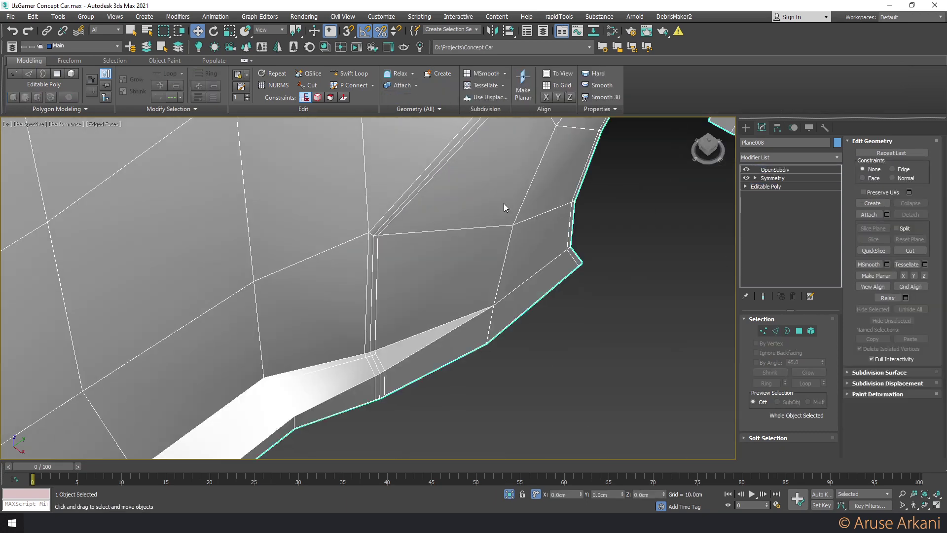
key("F4")
scroll(501, 208, "down", 10)
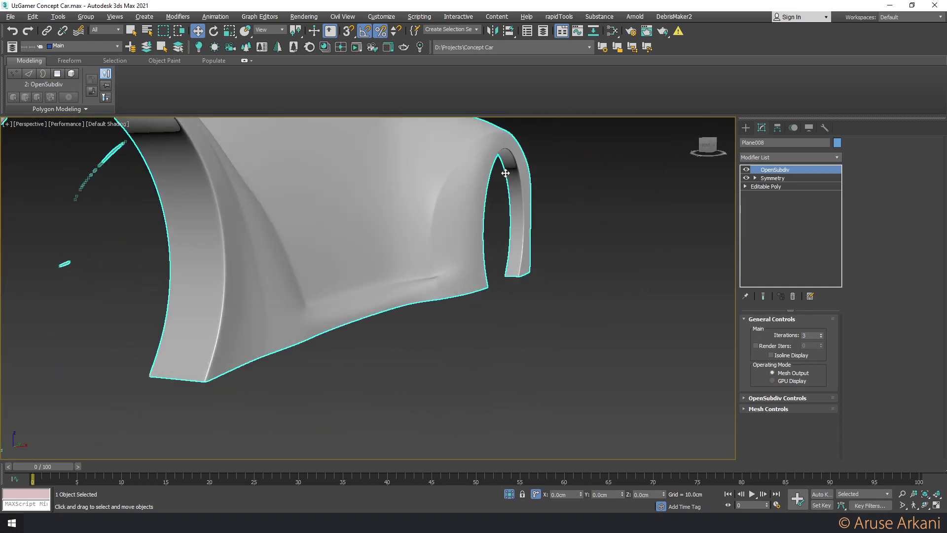
mouse_move(481, 173)
middle_mouse_down("alt")
mouse_move(503, 214)
mouse_move(438, 215)
mouse_move(382, 197)
mouse_move(424, 202)
middle_mouse_up("alt")
left_click(765, 186)
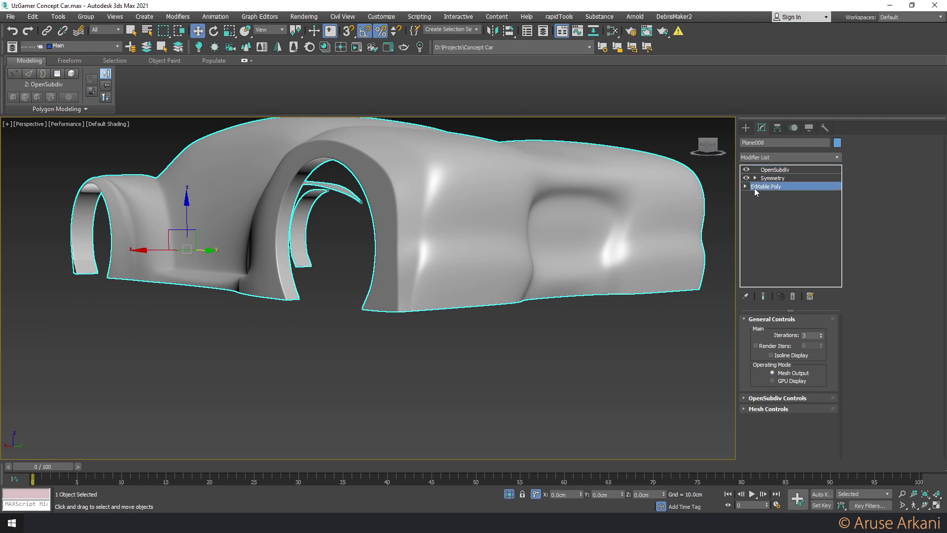
key("F4")
key("1")
left_click(434, 235)
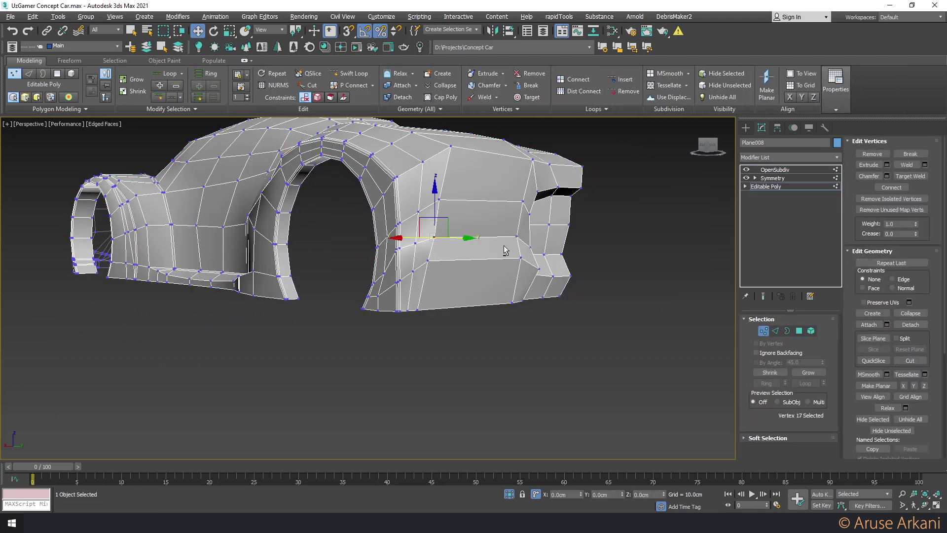
Add a Swift Loop edge loop across the lower panel beside the wheel arch
scroll(438, 254, "up", 4)
mouse_move(438, 256)
middle_mouse_down("alt")
mouse_move(550, 248)
mouse_move(347, 272)
middle_mouse_up("alt")
left_click(350, 73)
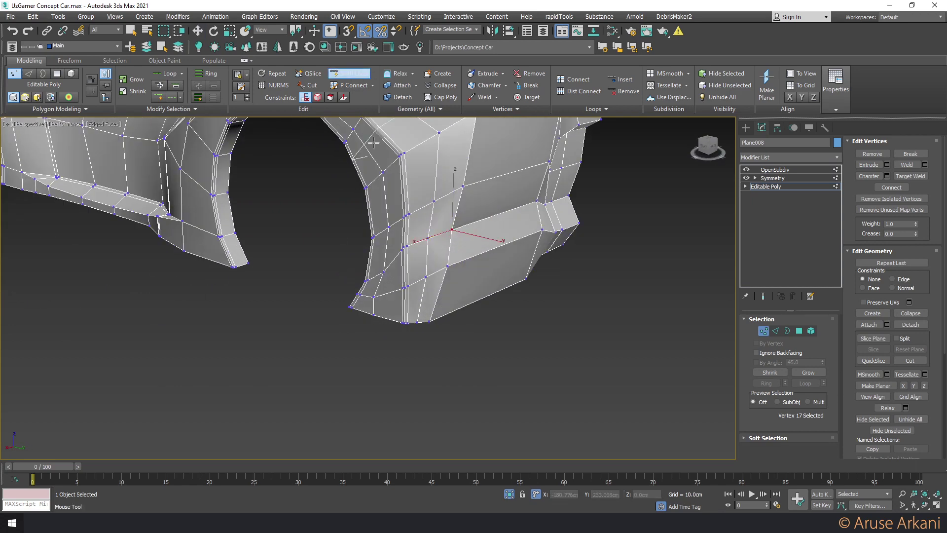
left_click(447, 271)
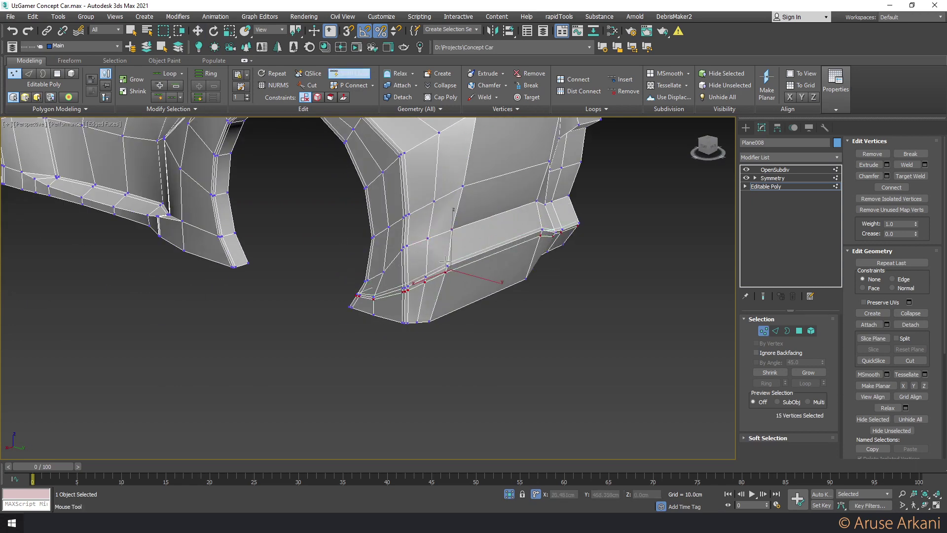
left_click(539, 206)
key("w")
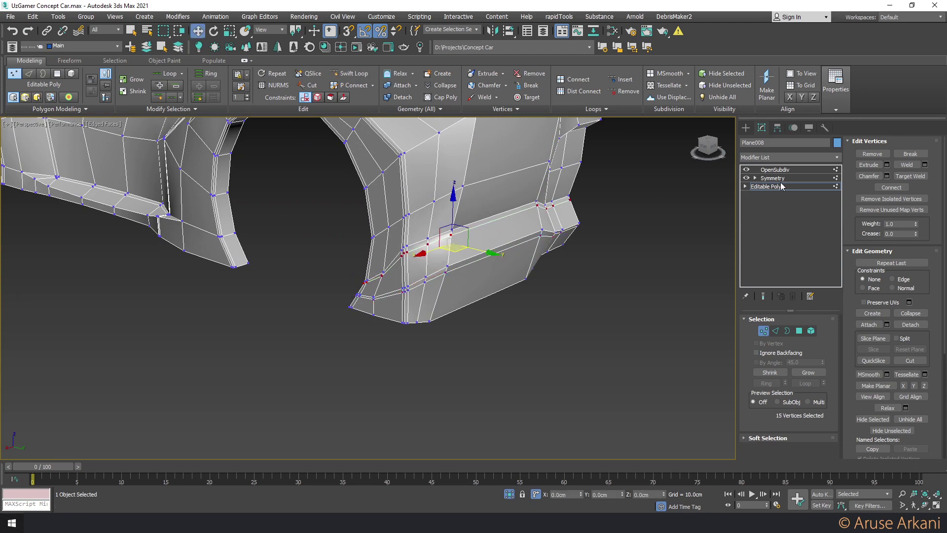
Target Weld the stray vertex onto its neighbour
scroll(450, 242, "up", 2)
key("1")
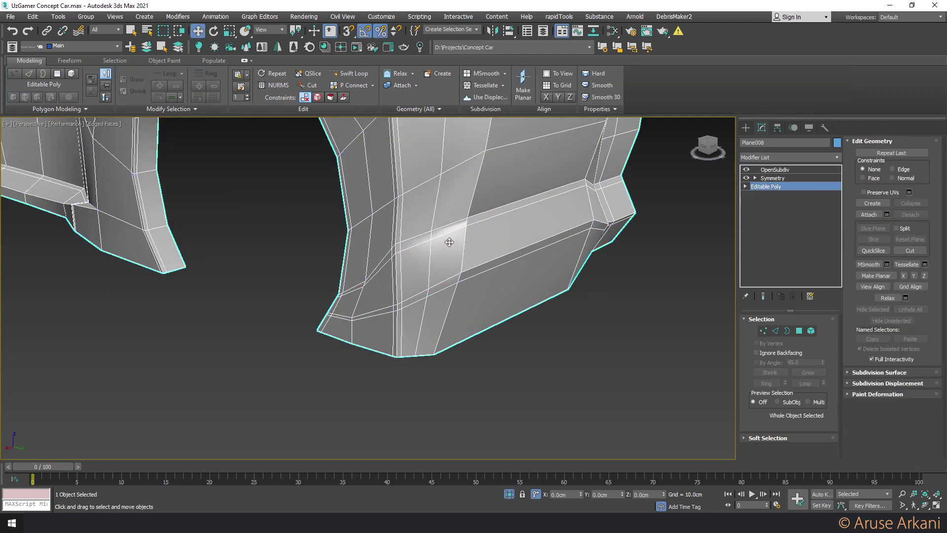
key("1")
left_click(527, 97)
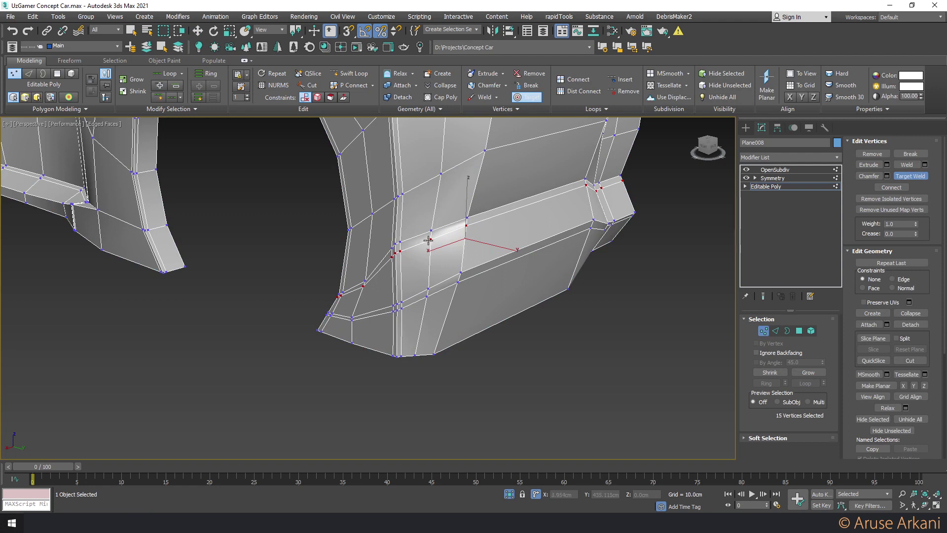
left_click(429, 231)
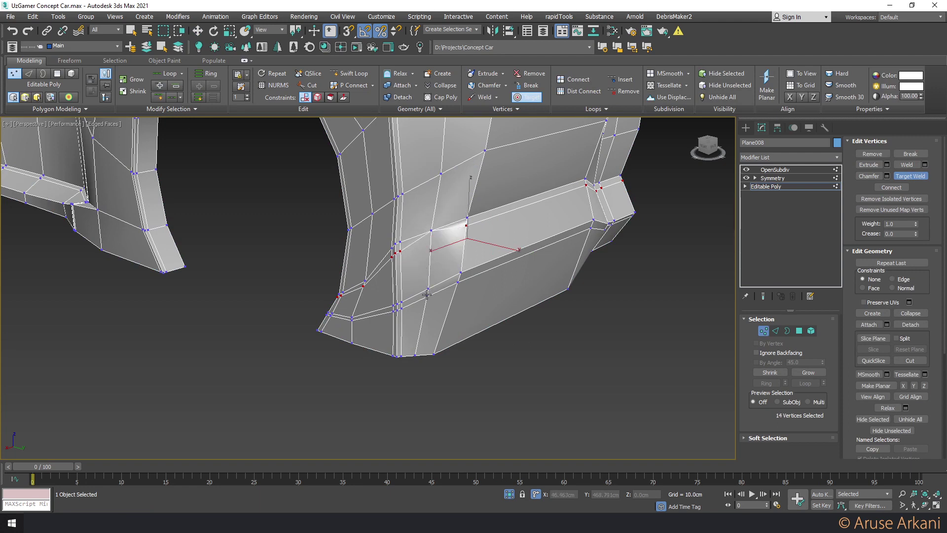
key("w")
Double-click to select the new edge loop across the lower panel
key("2")
left_click(409, 304)
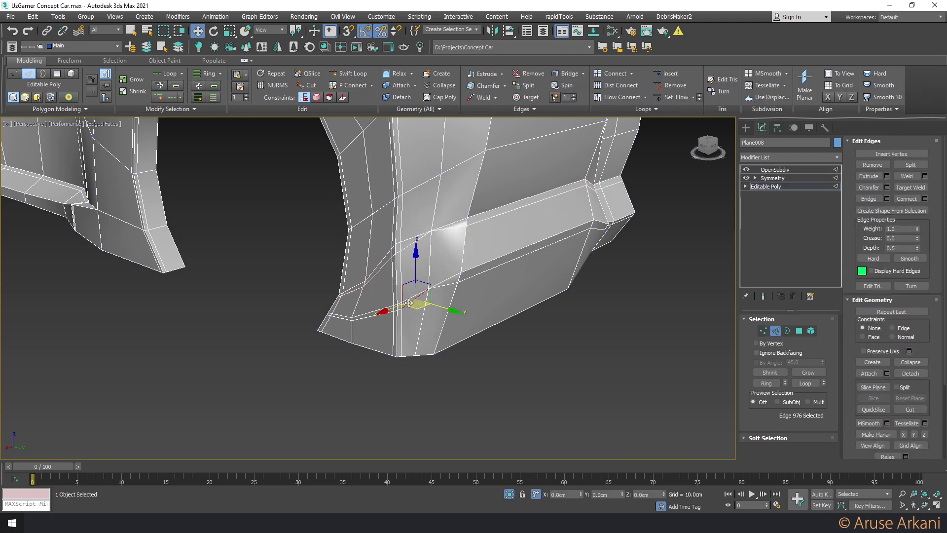
double_click(409, 303)
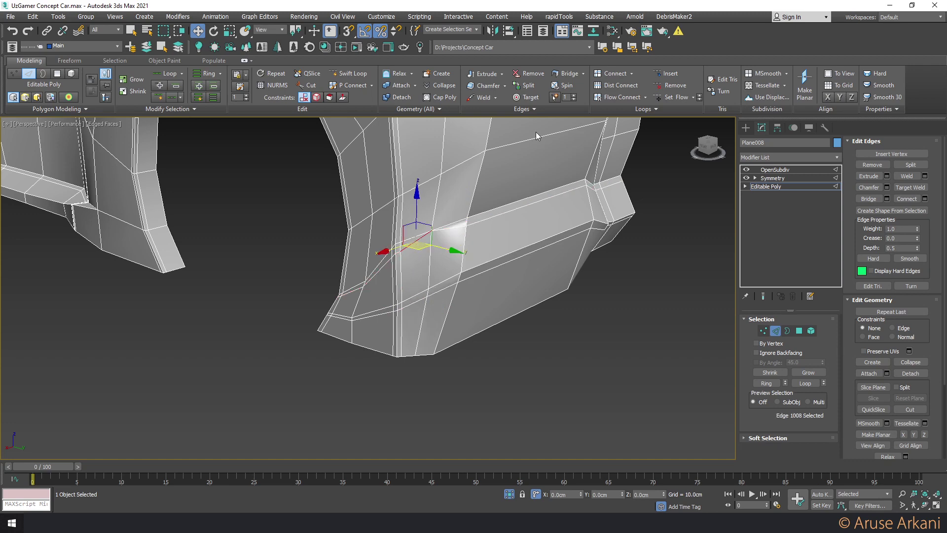
key("2")
Review the smoothed OpenSubdiv body, then return to the wireframed cage facing the front fender
left_click(771, 169)
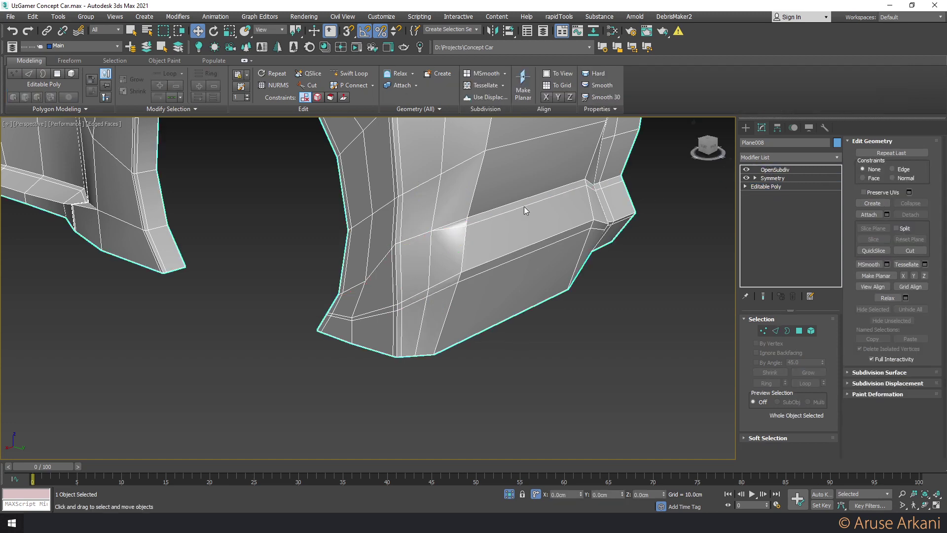
key("F4")
scroll(523, 206, "down", 3)
scroll(499, 226, "down", 2)
middle_click_drag(500, 226, 498, 276, "alt")
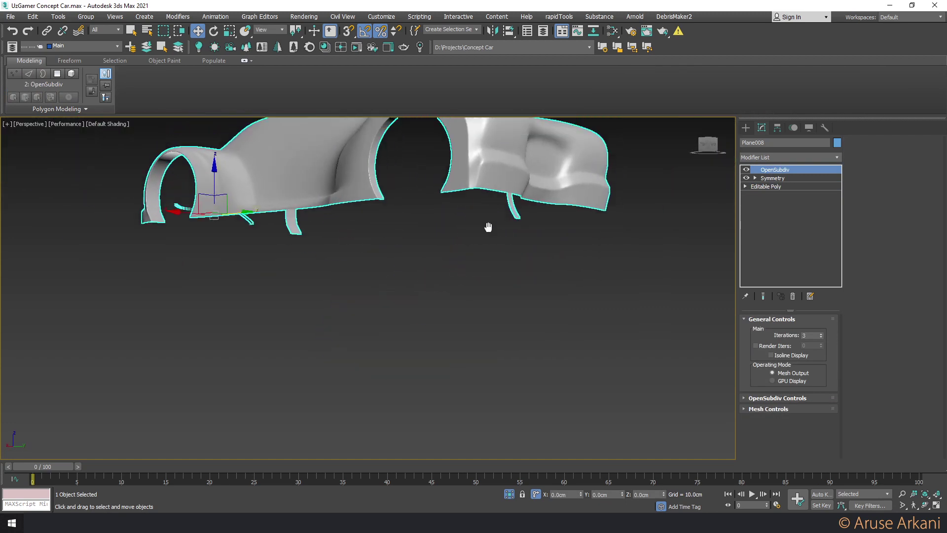
scroll(497, 276, "up", 2)
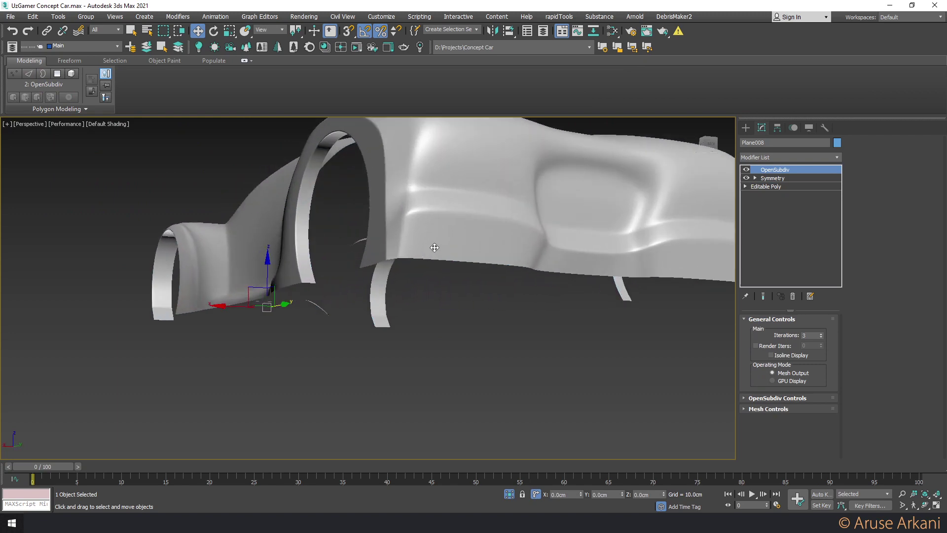
left_click(761, 186)
key("F4")
scroll(432, 236, "down", 3)
mouse_move(431, 236)
middle_mouse_down("alt")
mouse_move(575, 247)
mouse_move(368, 270)
middle_mouse_up("alt")
scroll(575, 247, "up", 2)
scroll(367, 270, "up", 2)
In Vertex mode, slide the two fender panel-corner vertices left along the panel
key("1")
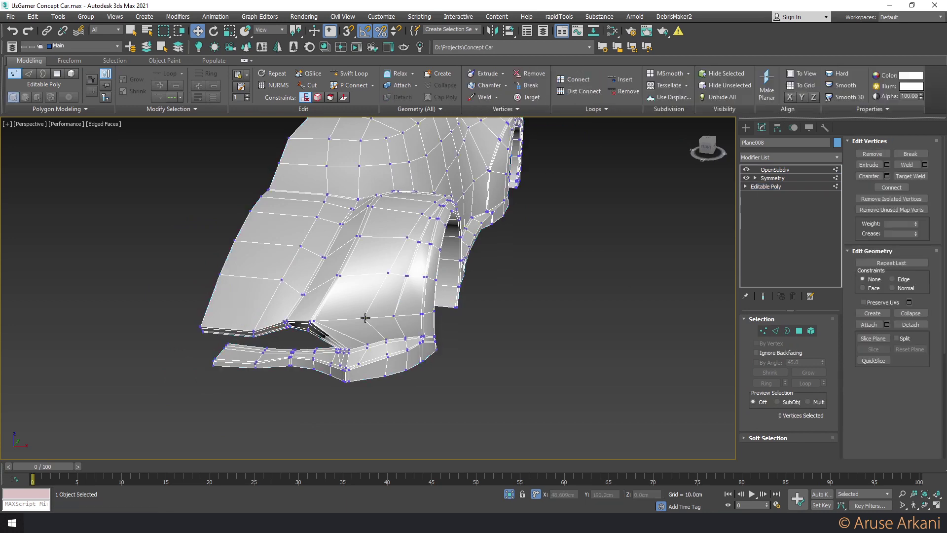
left_click(363, 315)
mouse_move(363, 316)
middle_mouse_down("alt")
mouse_move(395, 314)
mouse_move(318, 320)
middle_mouse_up("alt")
scroll(395, 313, "down", 2)
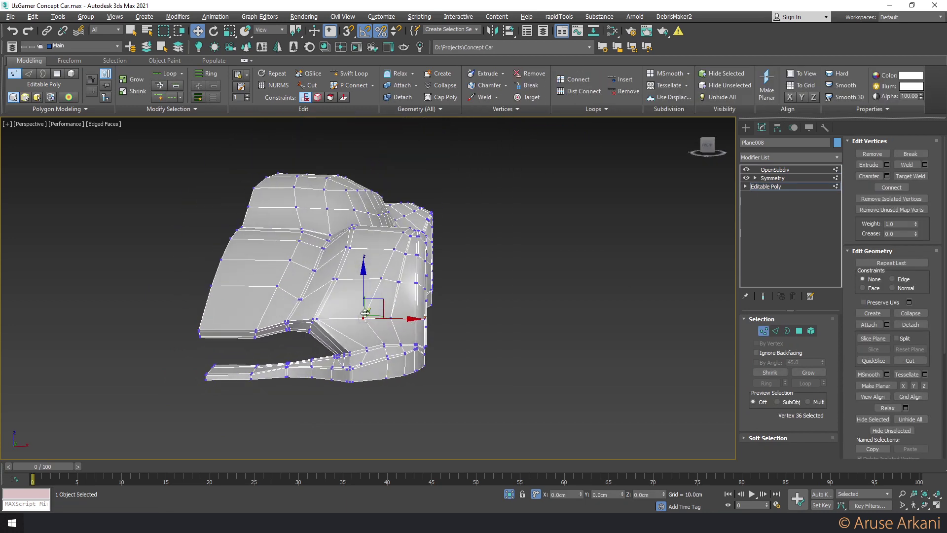
scroll(318, 321, "up", 2)
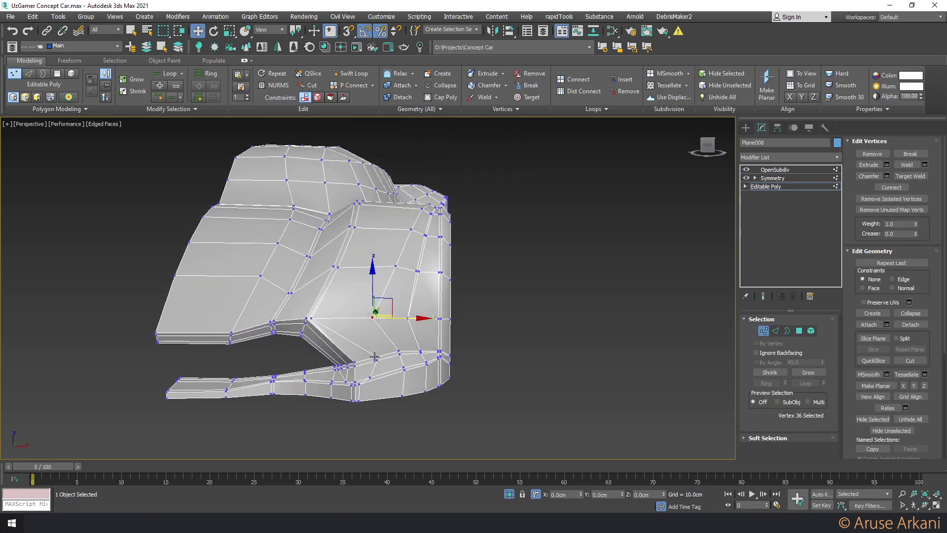
scroll(375, 356, "up", 2)
scroll(372, 344, "up", 1)
middle_click_drag(372, 337, 374, 347, "alt")
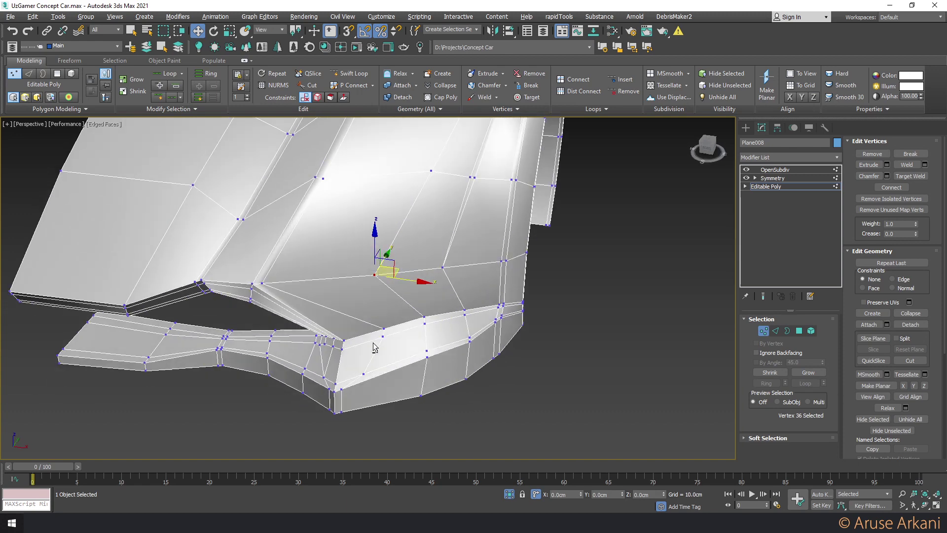
left_click_drag(390, 342, 390, 341)
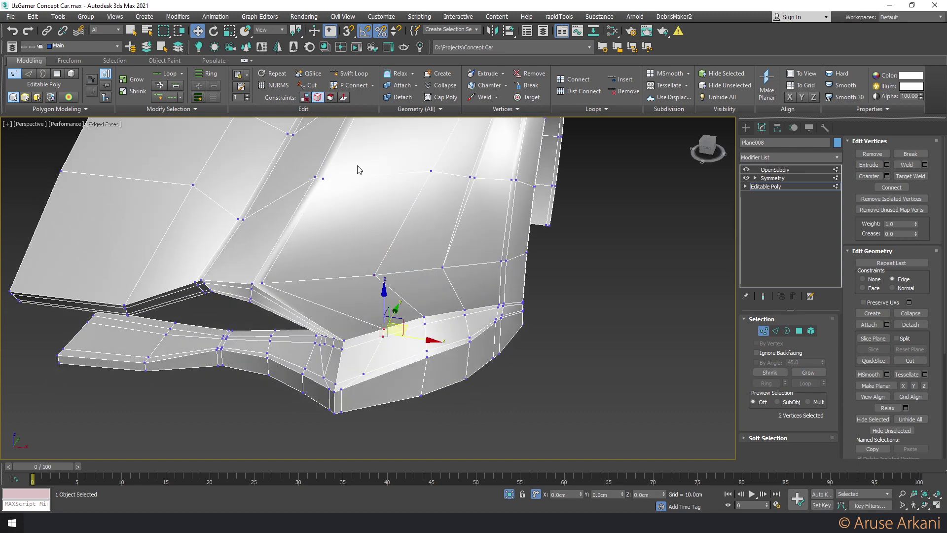
middle_click_drag(437, 326, 404, 324, "alt")
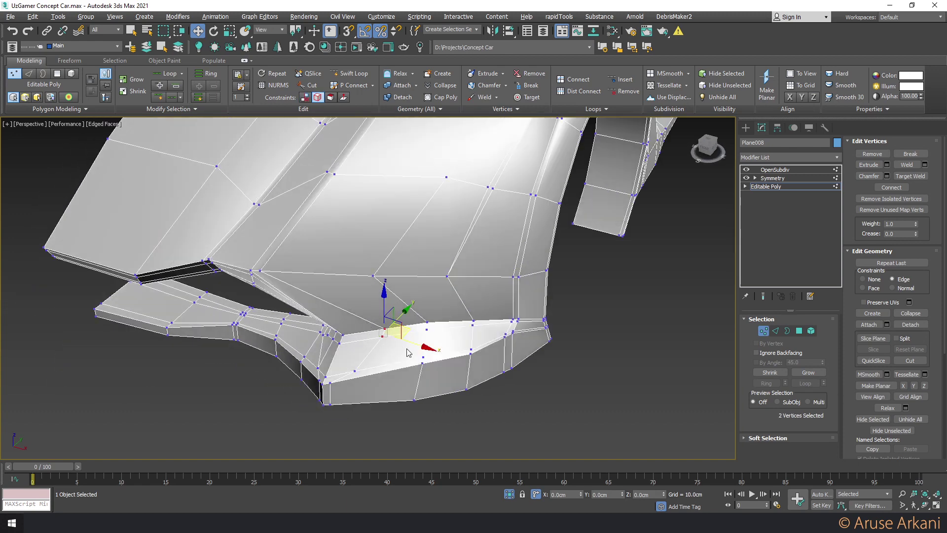
left_click_drag(402, 338, 387, 338)
Select and nudge vertices at the front and side of the fender panel
left_click(346, 342)
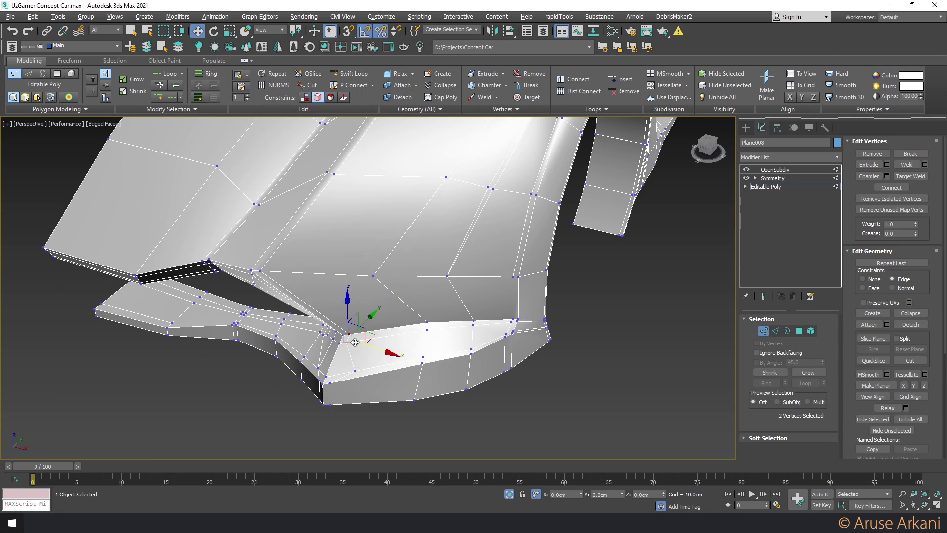
scroll(346, 341, "up", 3)
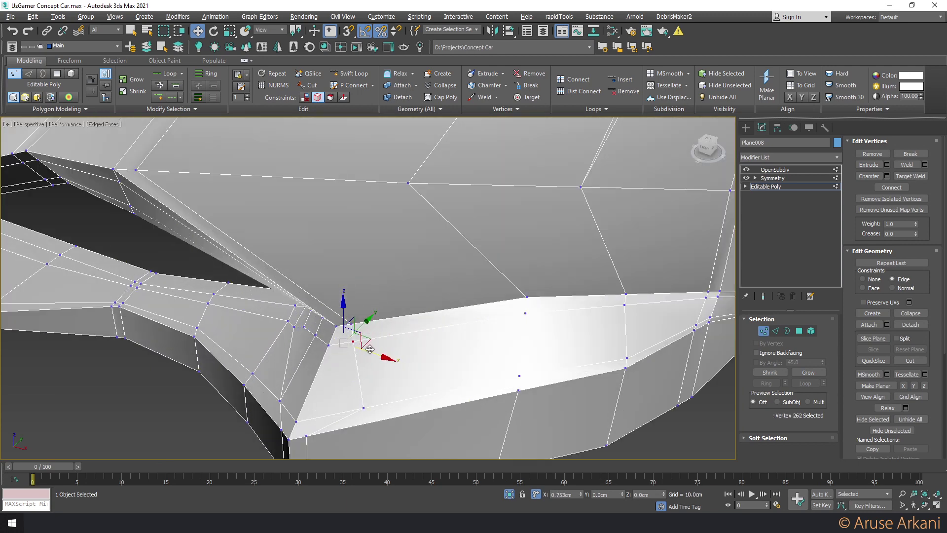
scroll(373, 349, "down", 5)
middle_click_drag(374, 349, 385, 333, "alt")
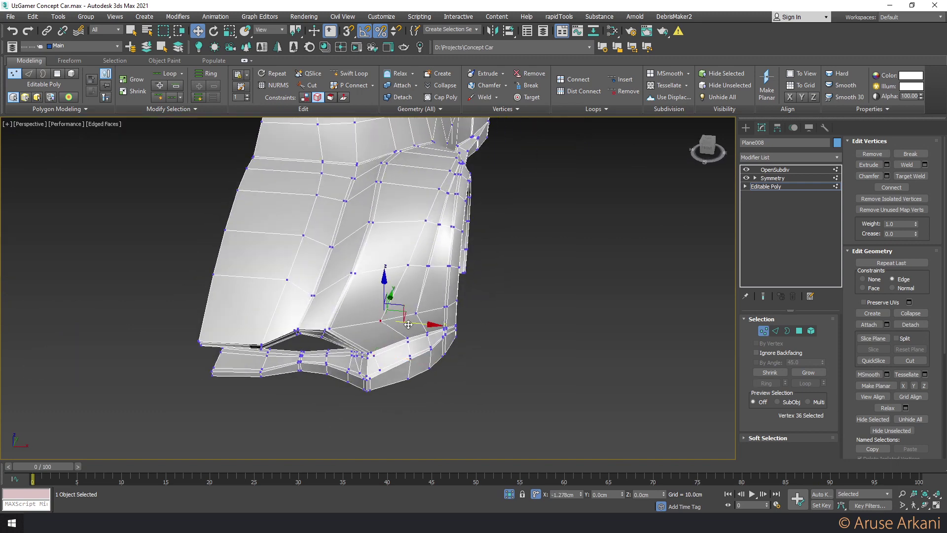
left_click(408, 264)
left_click_drag(436, 267, 436, 267)
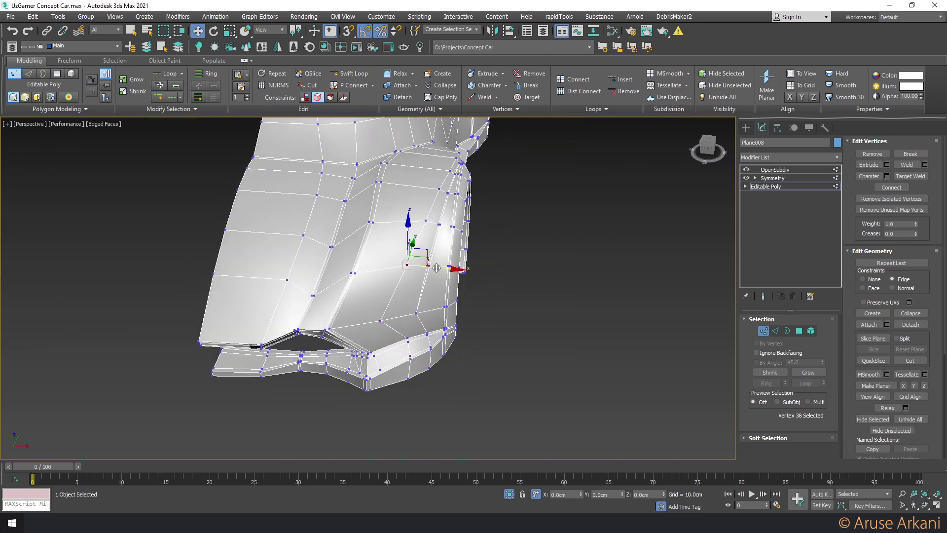
middle_click_drag(426, 268, 422, 261, "alt")
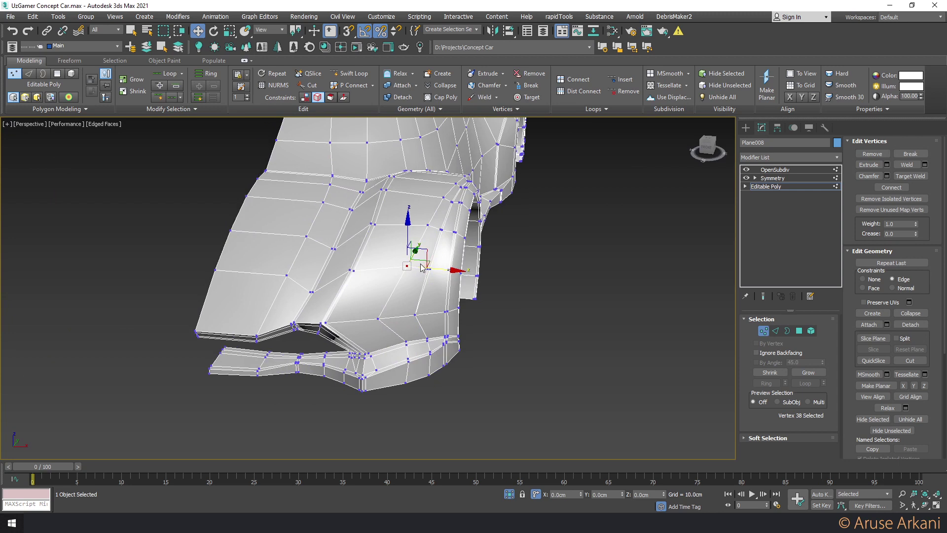
middle_click_drag(422, 299, 400, 313, "alt")
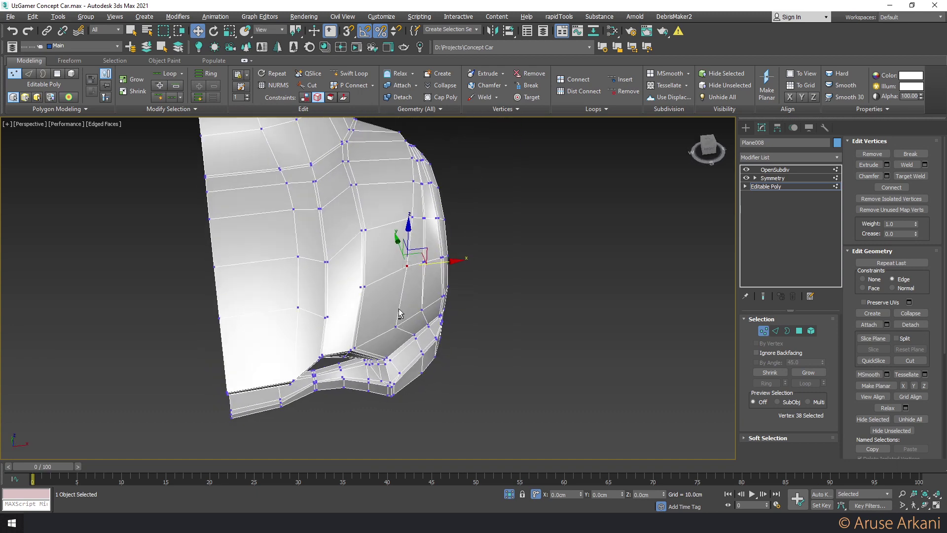
left_click(411, 218)
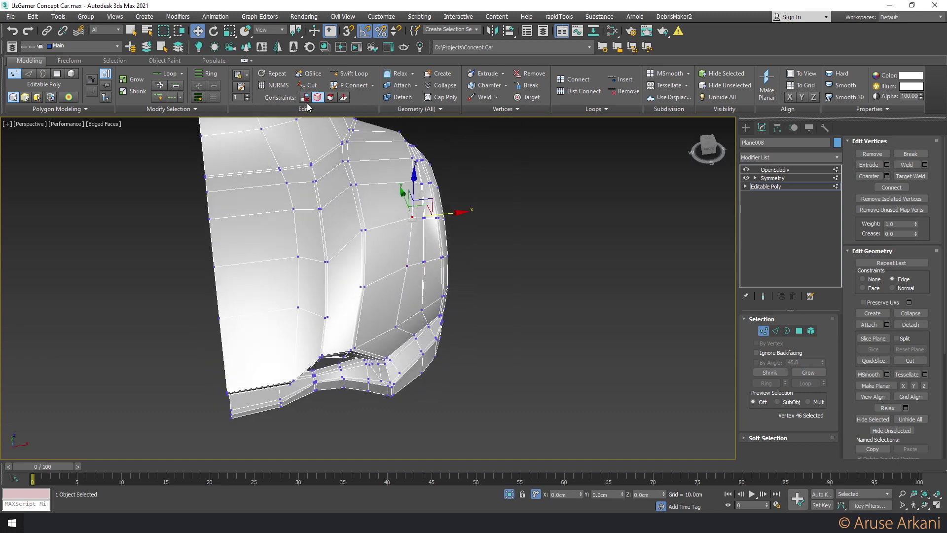
In Front view, shift a lower vertex left and the corner vertex right, then check in maximized Top view
key("f")
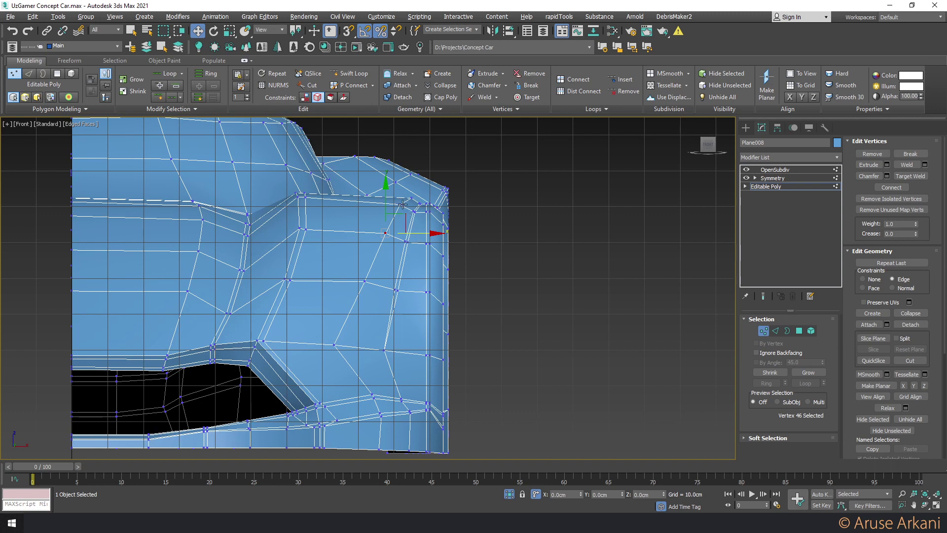
left_click(402, 204)
right_click(430, 202)
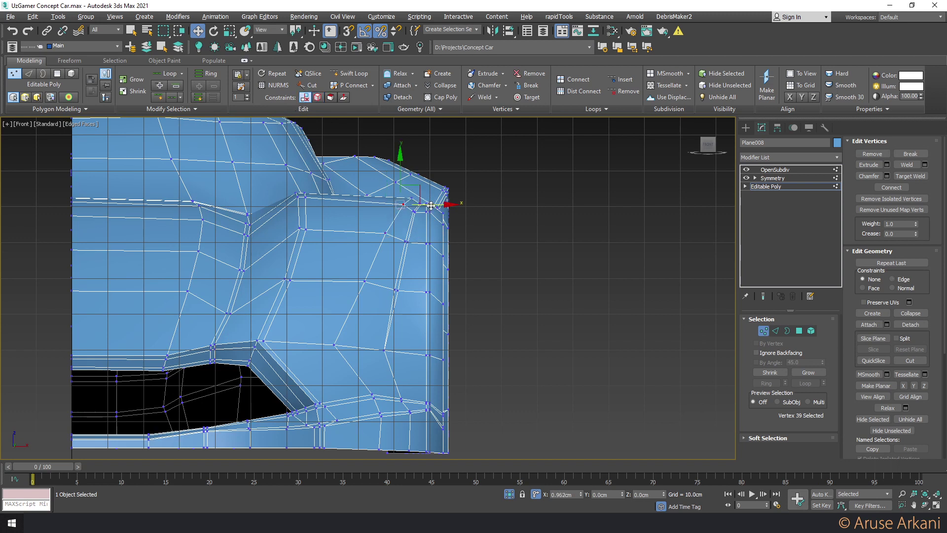
left_click(387, 232)
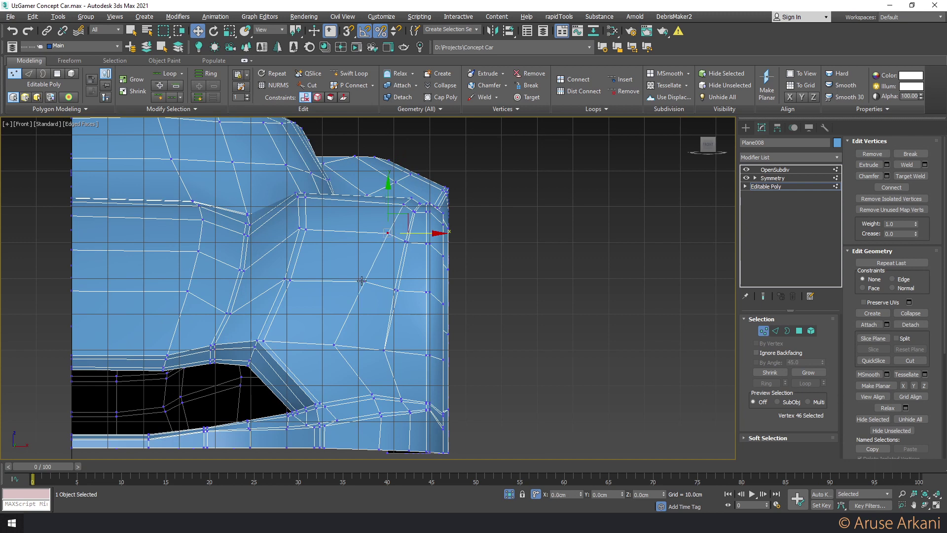
left_click_drag(335, 341, 332, 343)
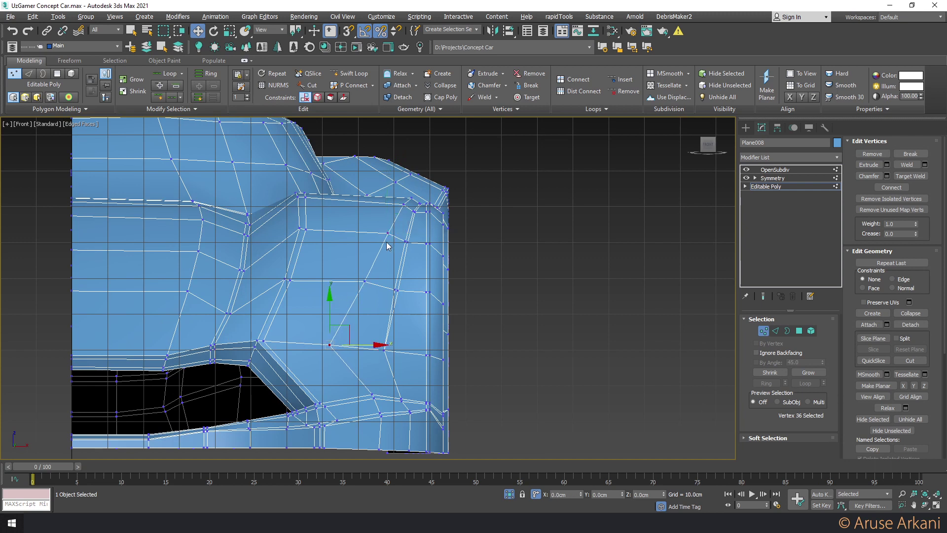
left_click_drag(388, 233, 406, 204)
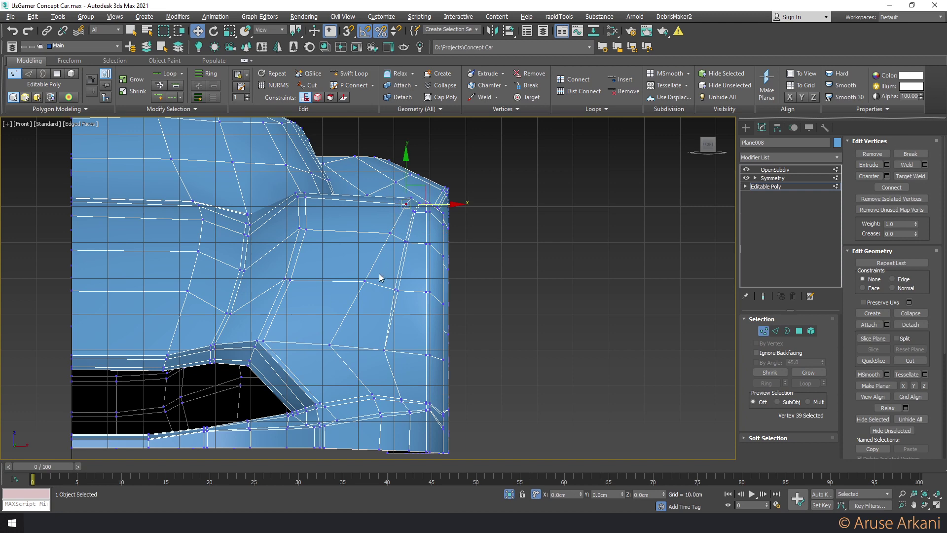
key("alt+w")
key("alt+w")
key("z")
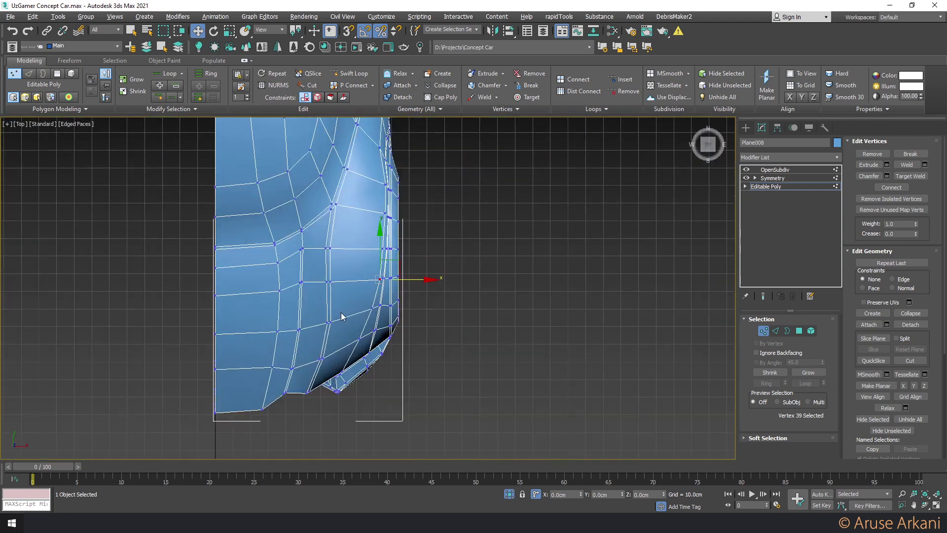
key("alt+w")
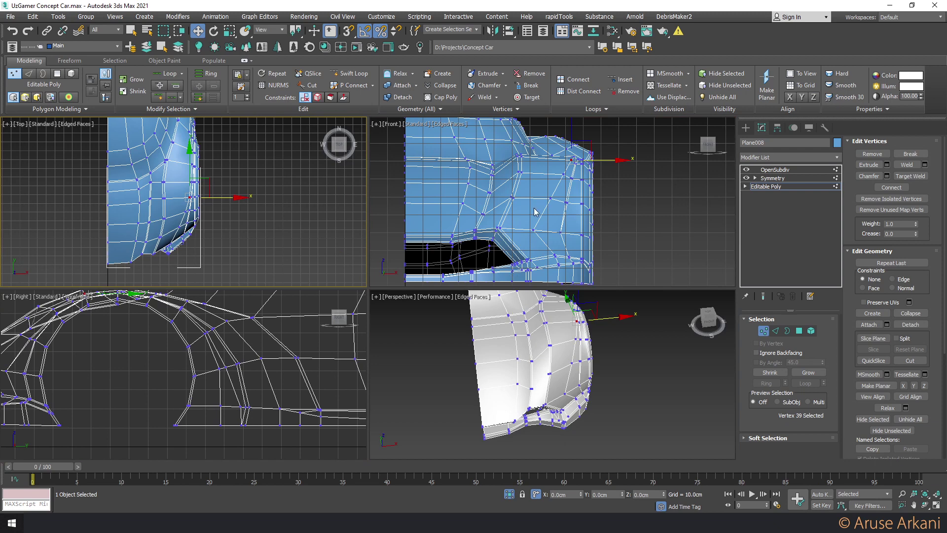
Select three polygons of the fender vent strip in a maximized Perspective view
key("4")
left_click(551, 219)
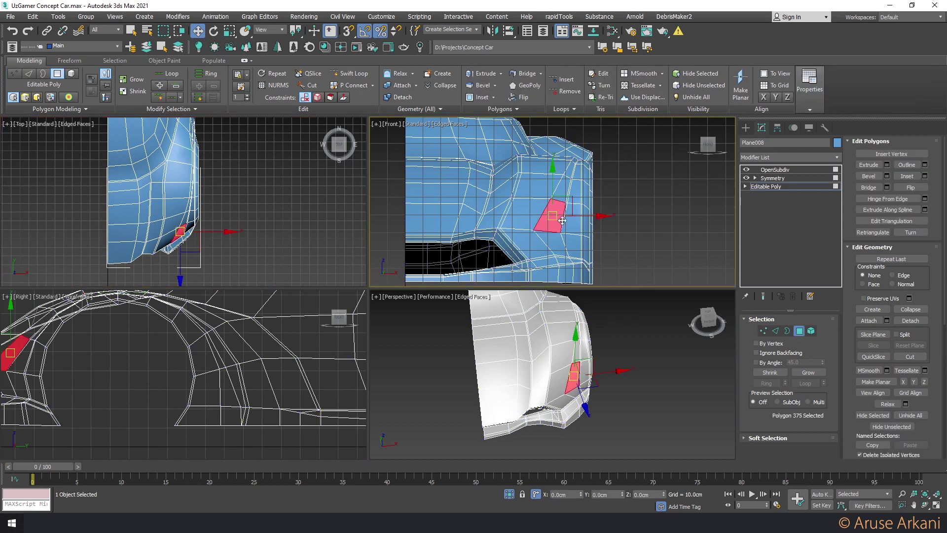
left_click(562, 186, "ctrl")
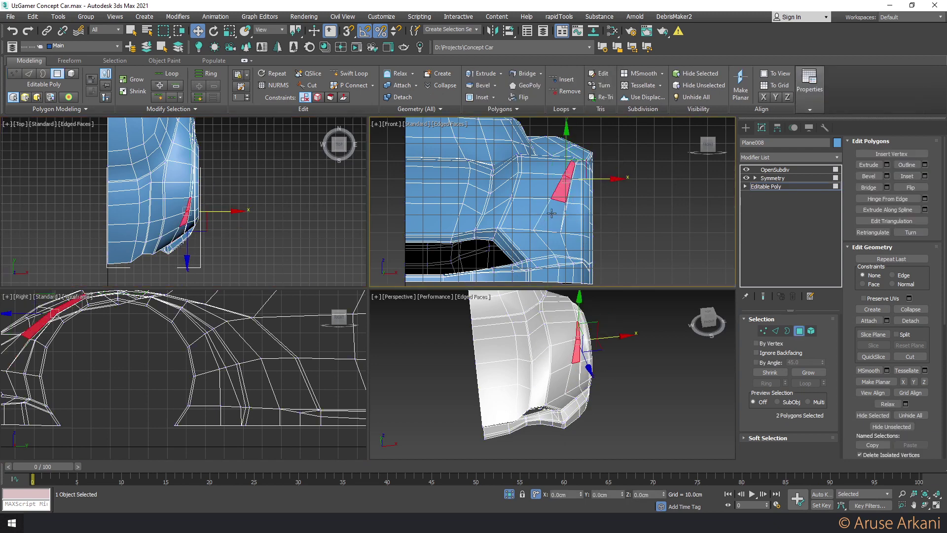
left_click(555, 225, "ctrl")
key("alt+w")
scroll(526, 324, "down", 4)
middle_click_drag(526, 325, 509, 294, "alt")
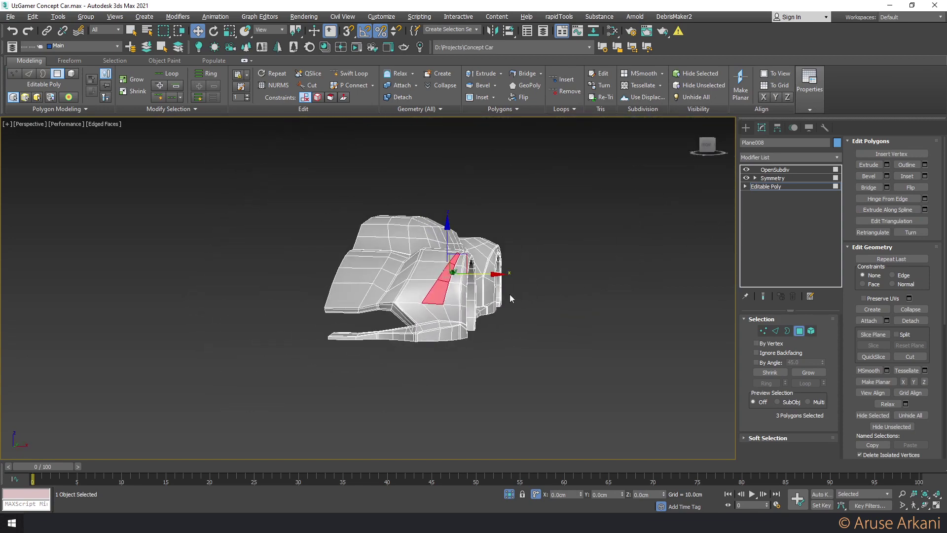
left_click(763, 296)
mouse_move(444, 296)
middle_mouse_down("alt")
mouse_move(434, 266)
mouse_move(422, 298)
mouse_move(400, 298)
mouse_move(414, 306)
middle_mouse_up("alt")
scroll(432, 277, "up", 3)
scroll(422, 298, "up", 3)
scroll(433, 317, "up", 2)
scroll(433, 317, "up", 2)
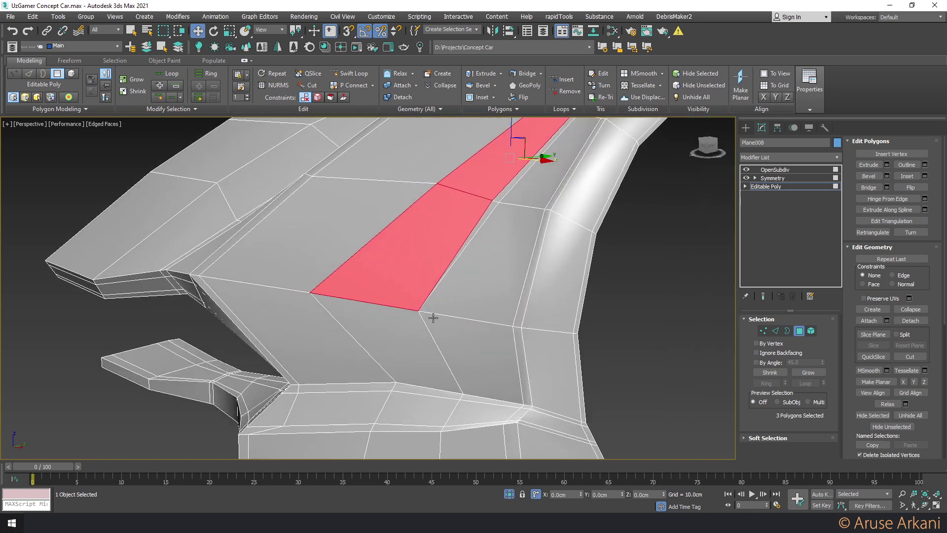
Cut a new edge along the vent strip's border, clear the selection and exit sub-object editing
key("alt+c")
left_click(462, 392)
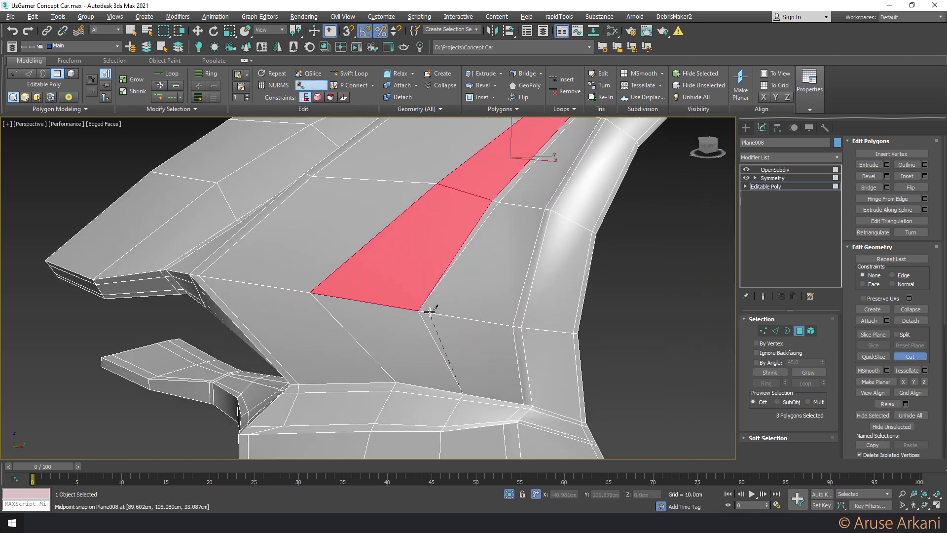
left_click(498, 203)
right_click(450, 265)
key("2")
left_click(452, 266)
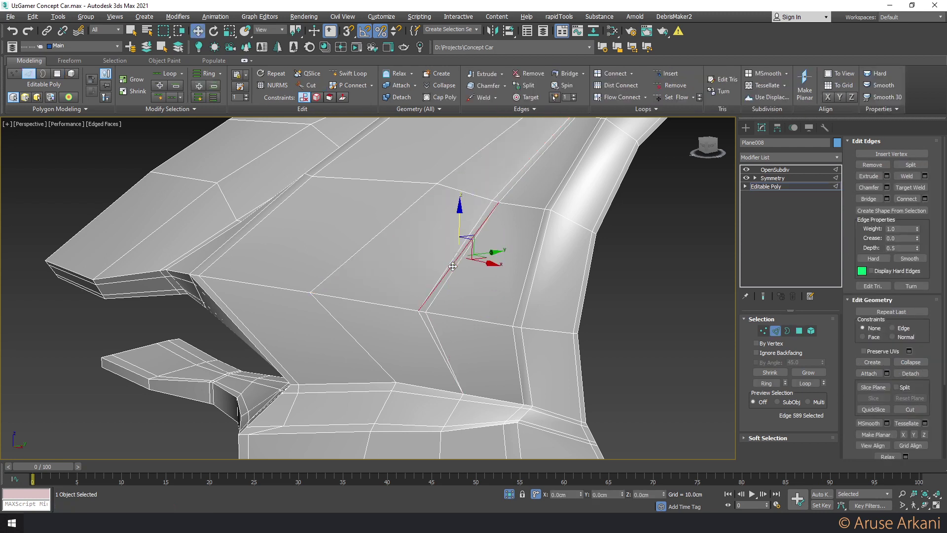
left_click(432, 302)
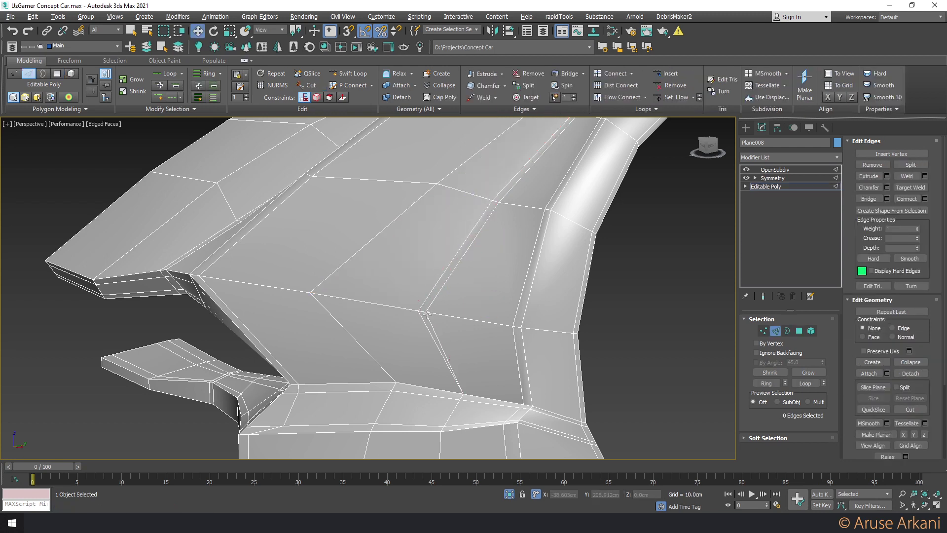
left_click(770, 188)
Preview the OpenSubdiv-smoothed body without wireframe, then return to the Editable Poly cage
left_click(773, 170)
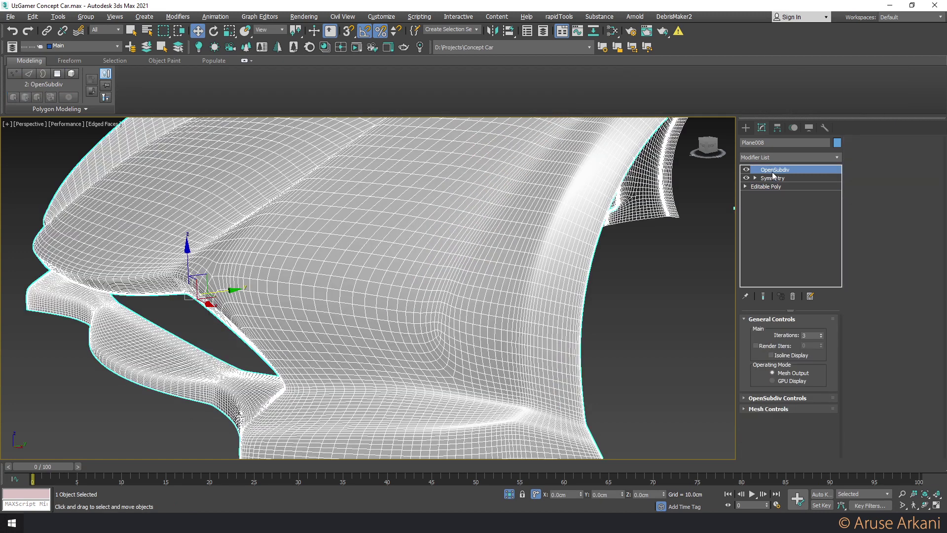
key("F4")
scroll(498, 264, "down", 5)
scroll(606, 249, "down", 2)
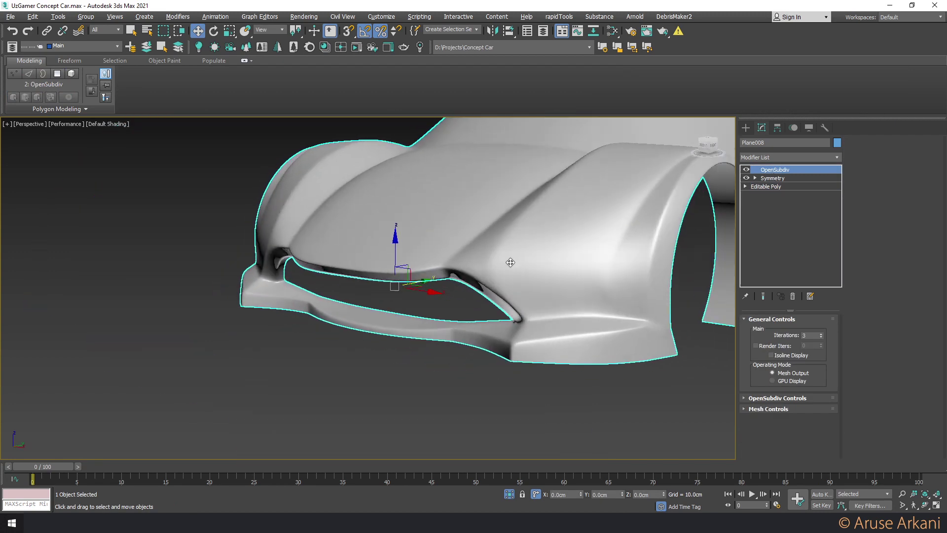
left_click(762, 186)
Move the vertex beside the vent strip about 3 cm along X
key("1")
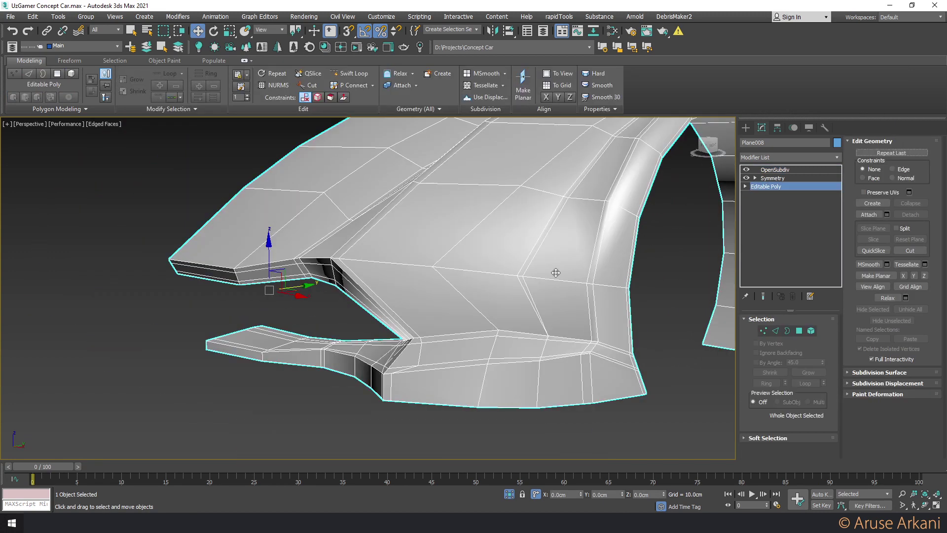
left_click(521, 277)
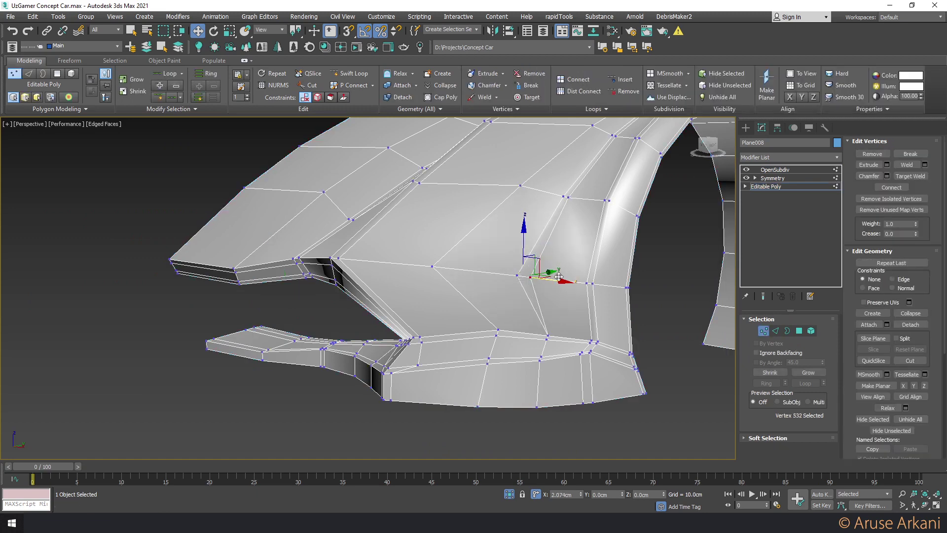
middle_click_drag(492, 246, 533, 281, "alt")
left_click_drag(535, 282, 558, 288)
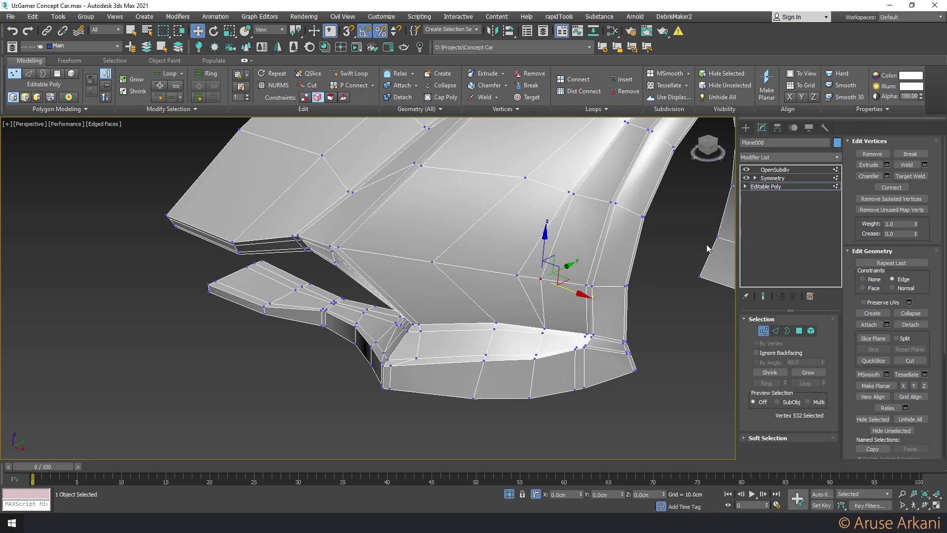
key("2")
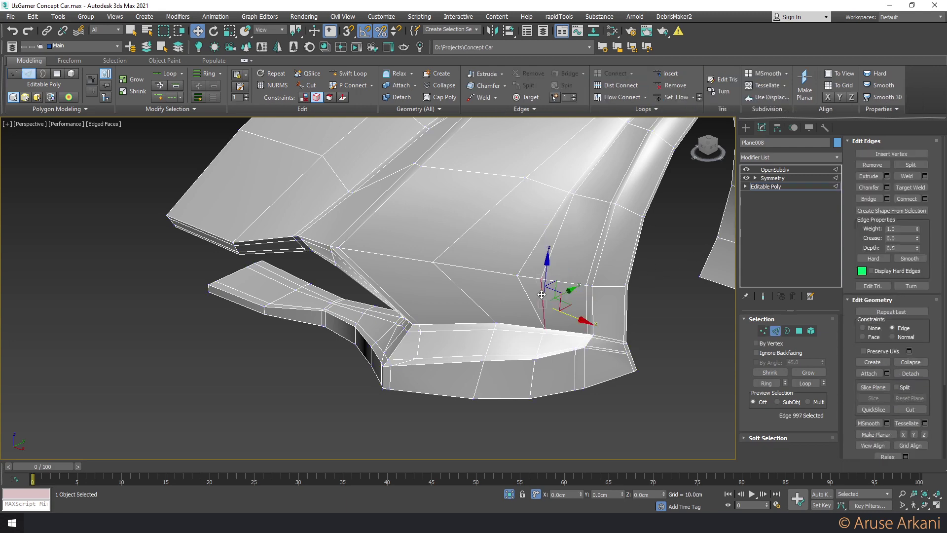
left_click(541, 295)
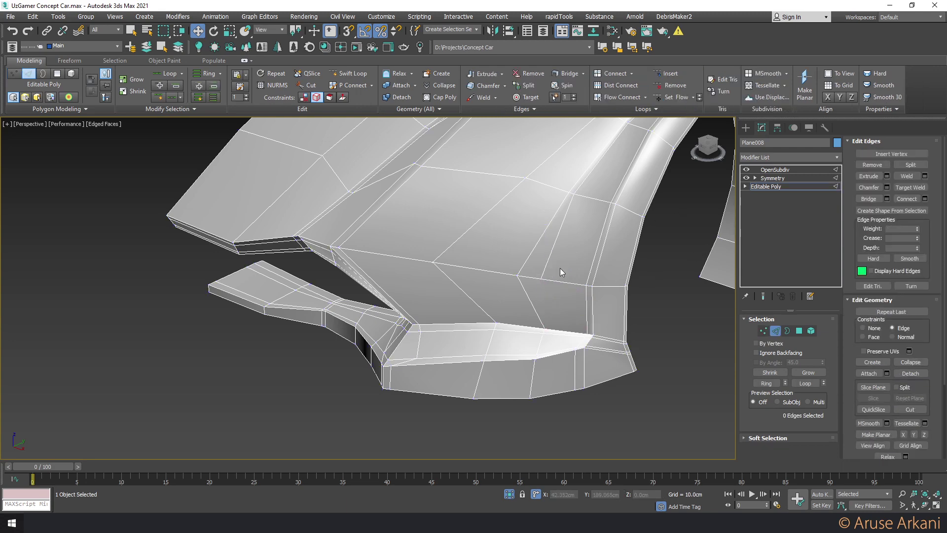
Recheck the smoothed car front, then return to the cage and select a fender polygon
left_click(774, 170)
key("F4")
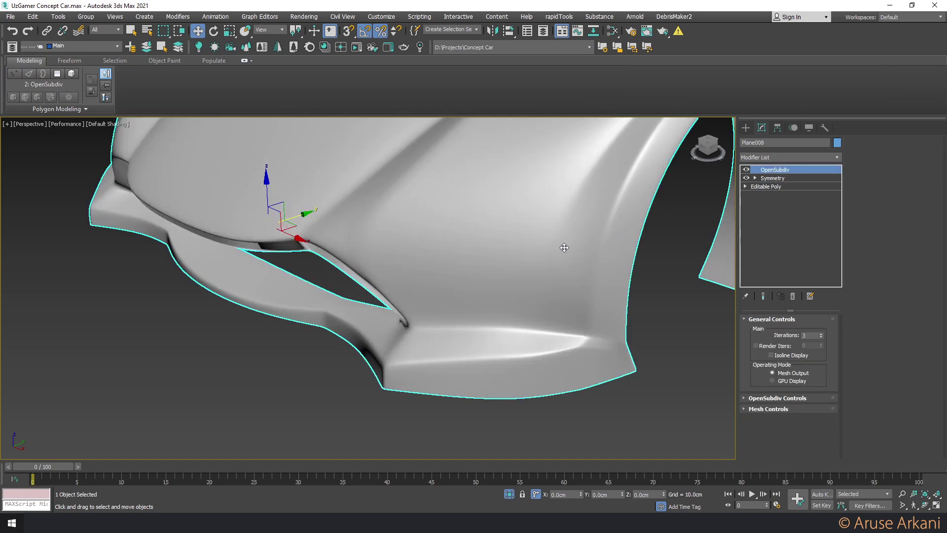
scroll(564, 247, "down", 2)
middle_click_drag(574, 242, 714, 205, "alt")
left_click(767, 187)
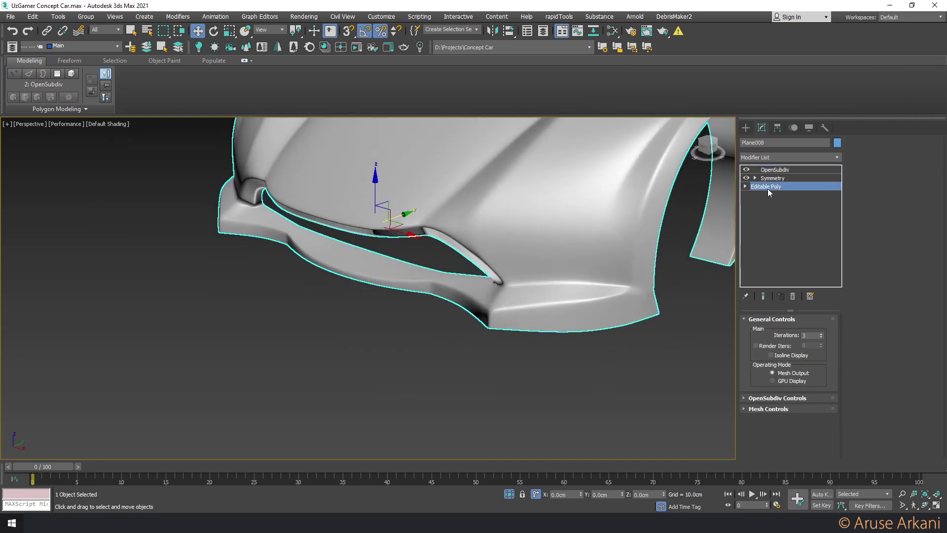
key("F4")
key("4")
left_click(582, 212)
Select the three-polygon vent strip on the fender and convert it to its border edges
middle_click_drag(584, 206, 620, 298, "alt")
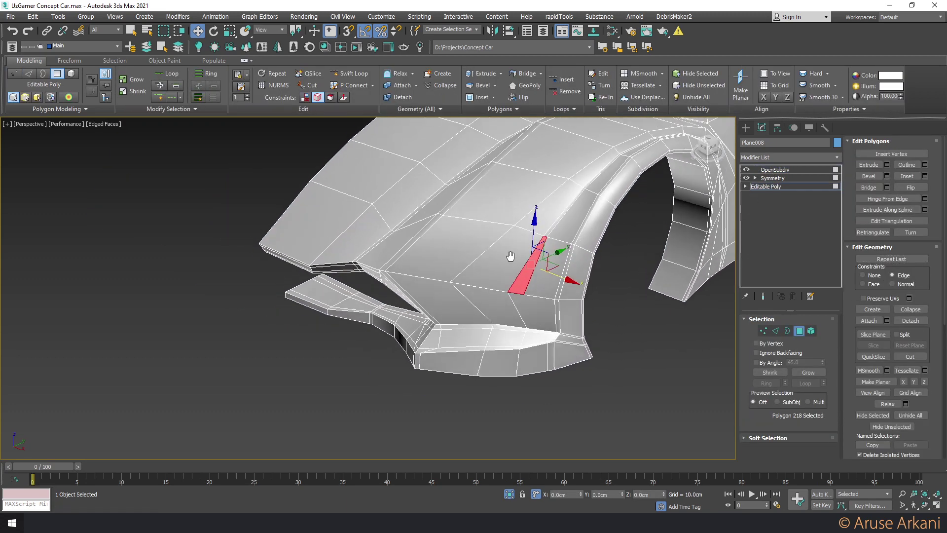
left_click(620, 298)
left_click(588, 181)
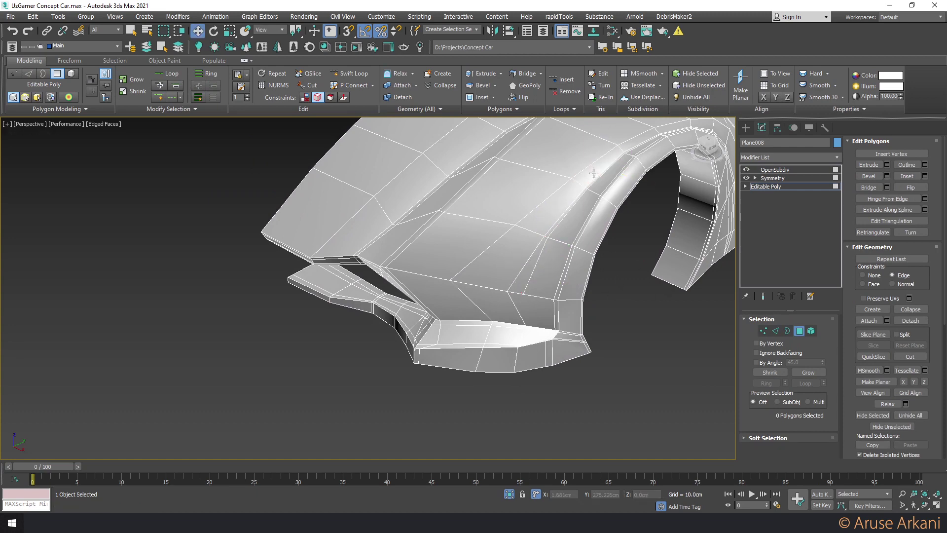
left_click(497, 254)
key("w")
mouse_move(497, 254)
middle_mouse_down("alt")
mouse_move(587, 218)
mouse_move(539, 197)
middle_mouse_up("alt")
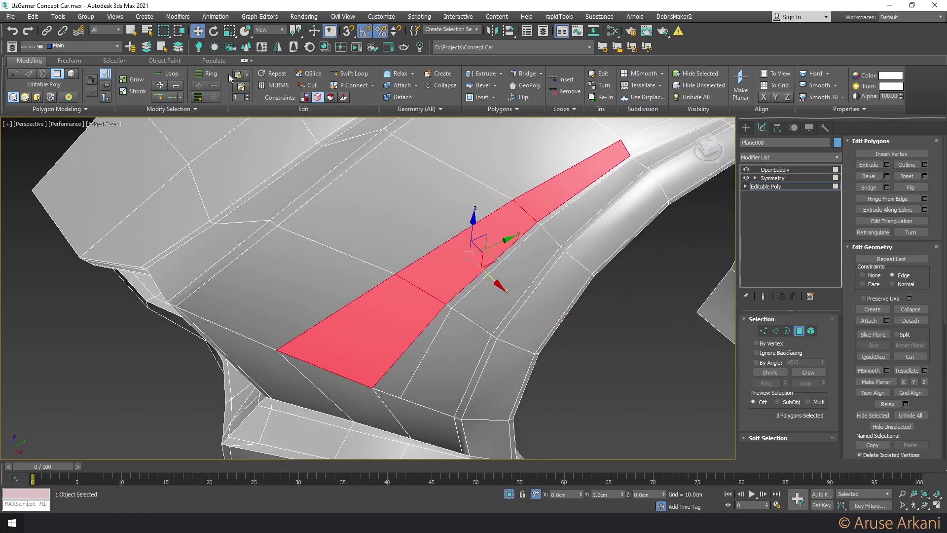
left_click(29, 75, "shift")
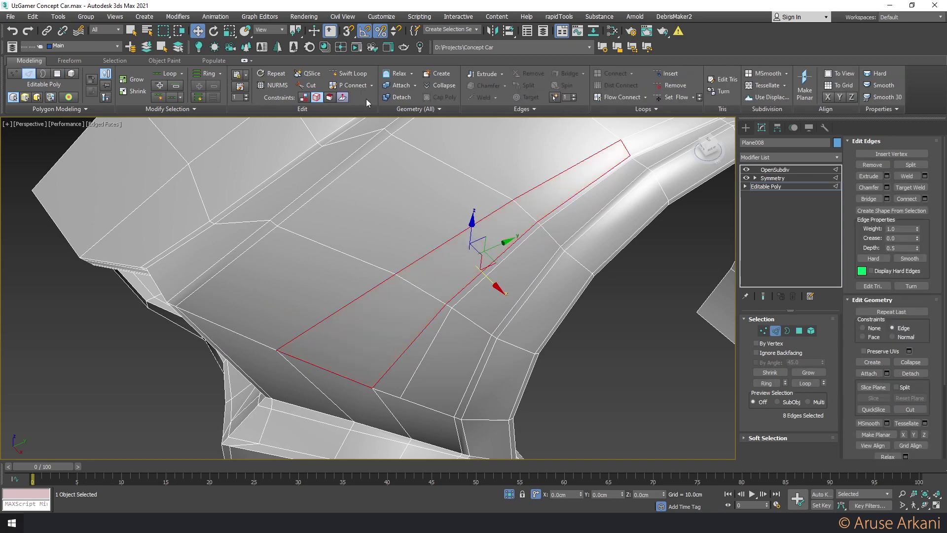
Preview a chamfer on the border with Tension 0.5 and another mitering type, then cancel it
left_click(488, 85, "shift")
mouse_move(416, 234)
middle_mouse_down("alt")
mouse_move(381, 235)
mouse_move(405, 199)
mouse_move(402, 214)
middle_mouse_up("alt")
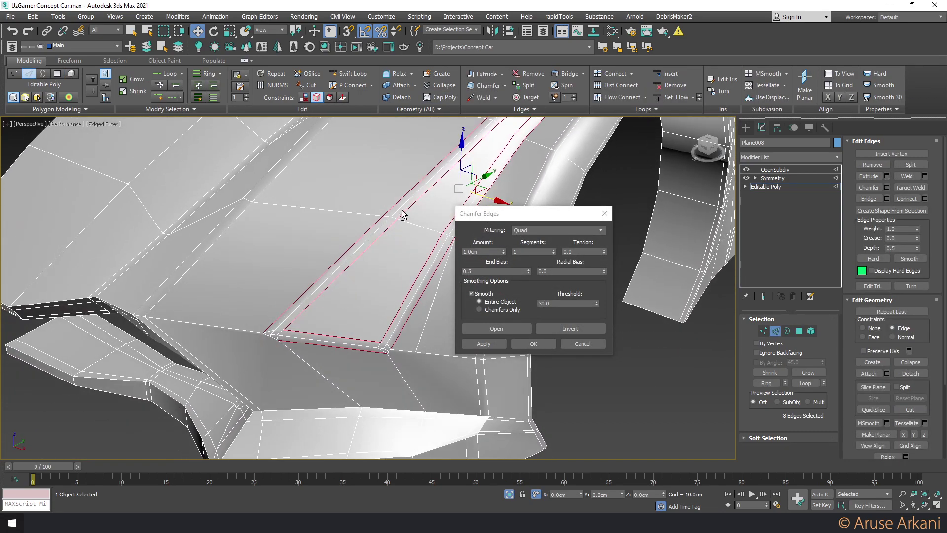
left_click(604, 252)
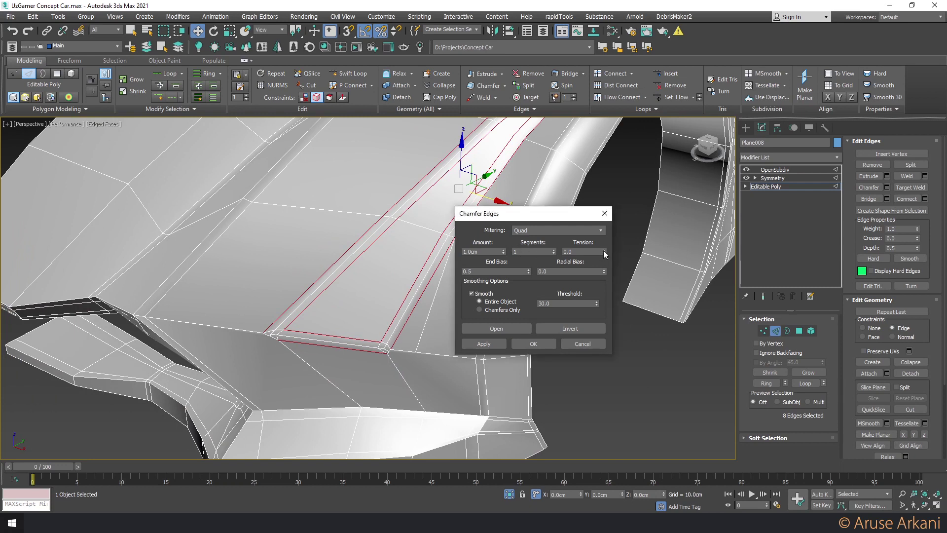
type("0.5")
key("Return")
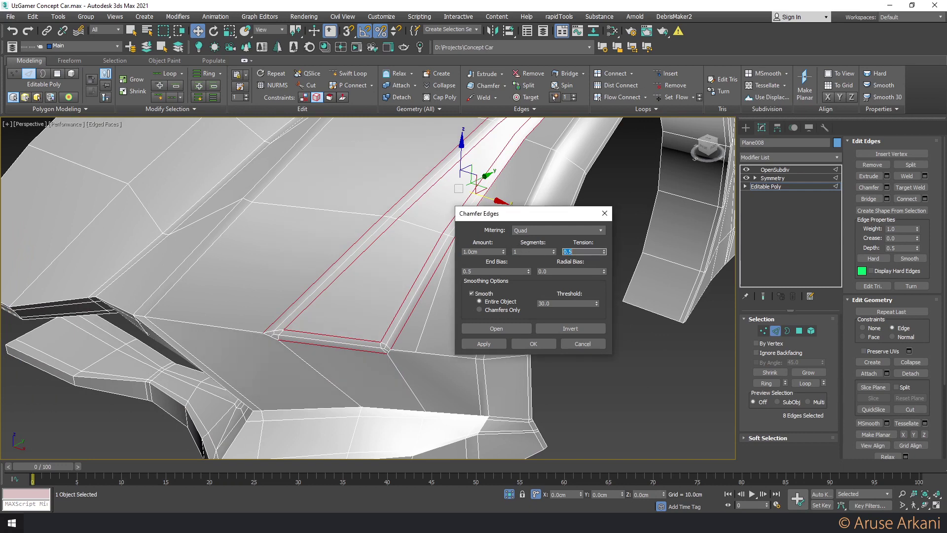
left_click(567, 230)
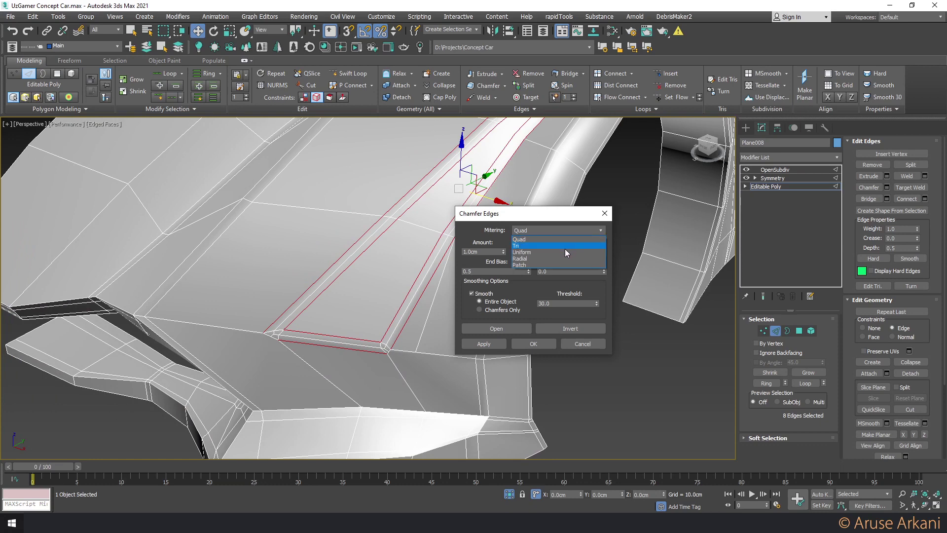
left_click(566, 250)
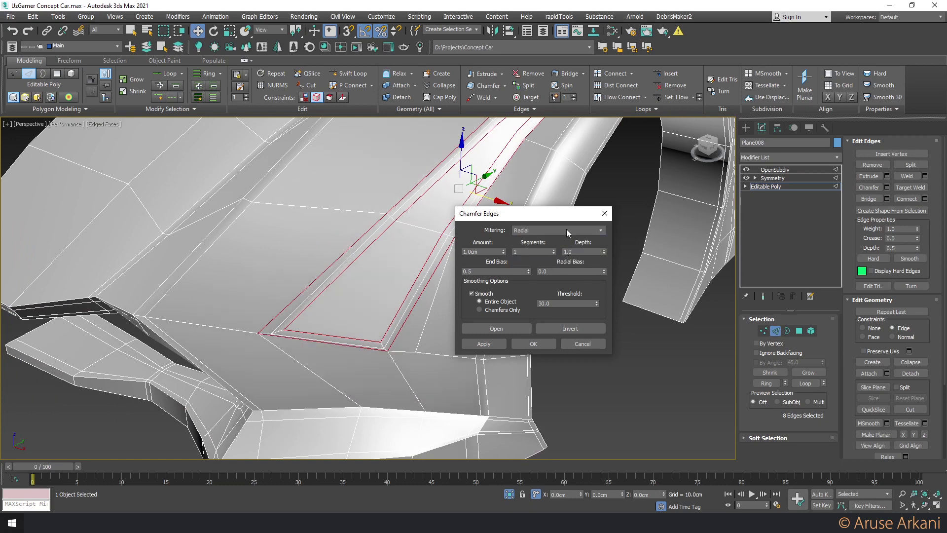
scroll(566, 229, "up", 1)
scroll(566, 229, "up", 2)
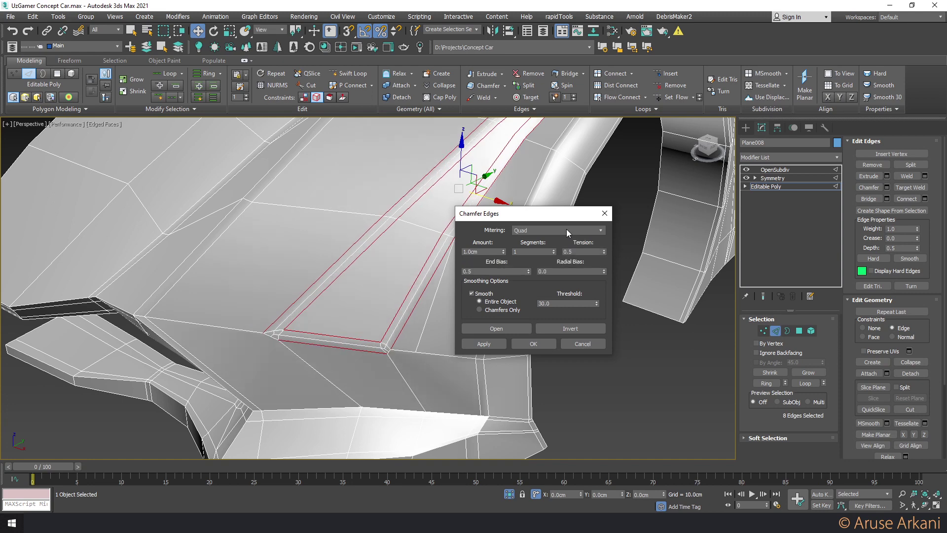
left_click(582, 344)
In Top view, exit sub-object editing and unhide the eight stored car versions
key("t")
left_click(774, 170)
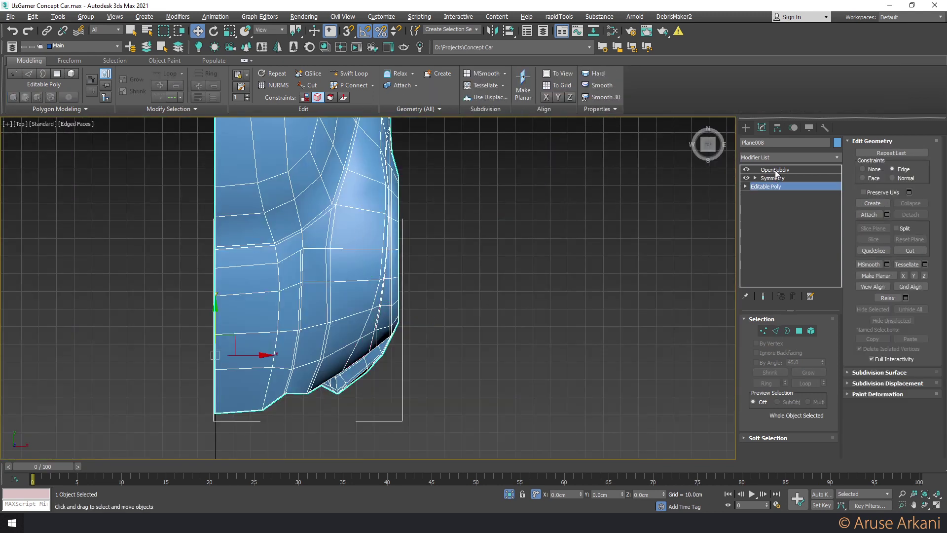
left_click(745, 128)
scroll(462, 202, "down", 8)
scroll(543, 235, "down", 3)
scroll(542, 234, "down", 3)
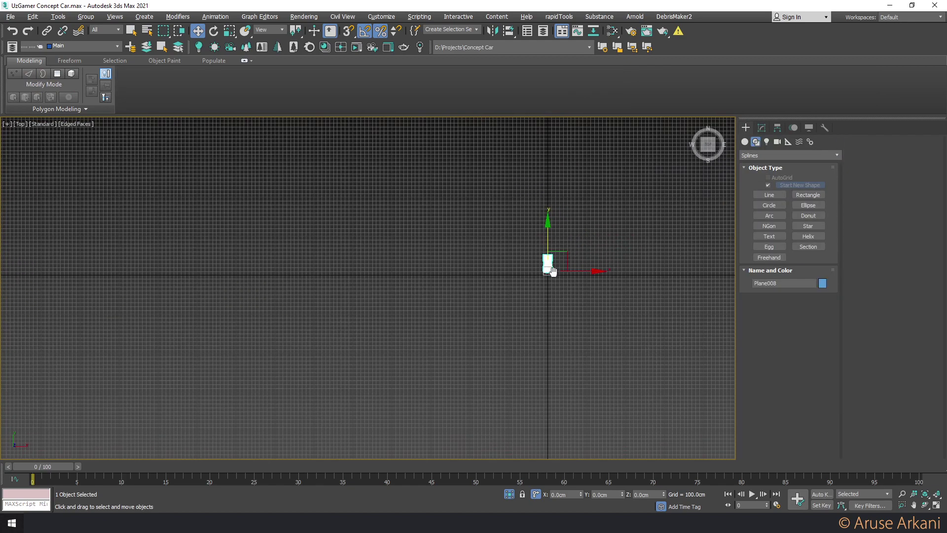
right_click(518, 205)
left_click(523, 170)
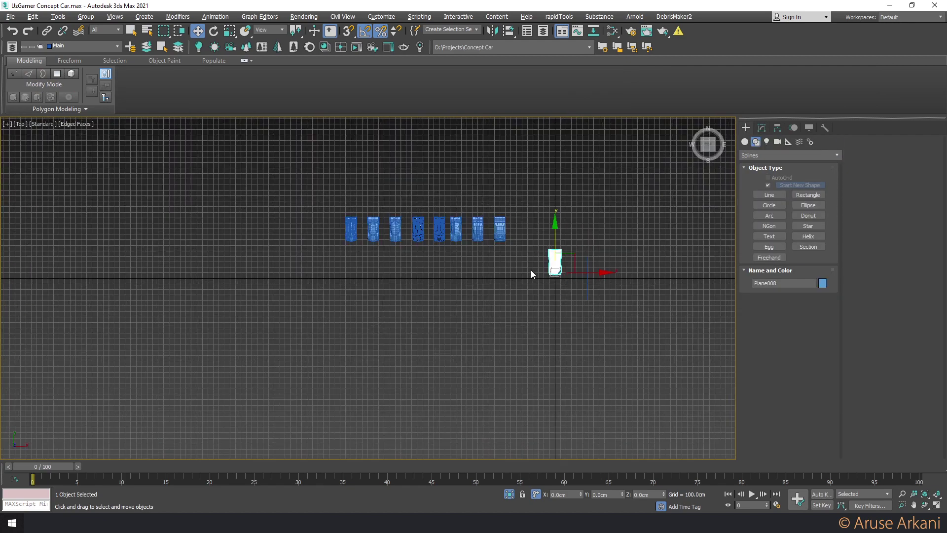
scroll(530, 270, "up", 4)
With 3D Snap on, Shift-drag the body shell left of the cars as an independent Copy
key("s")
left_click_drag(565, 272, 242, 224, "shift")
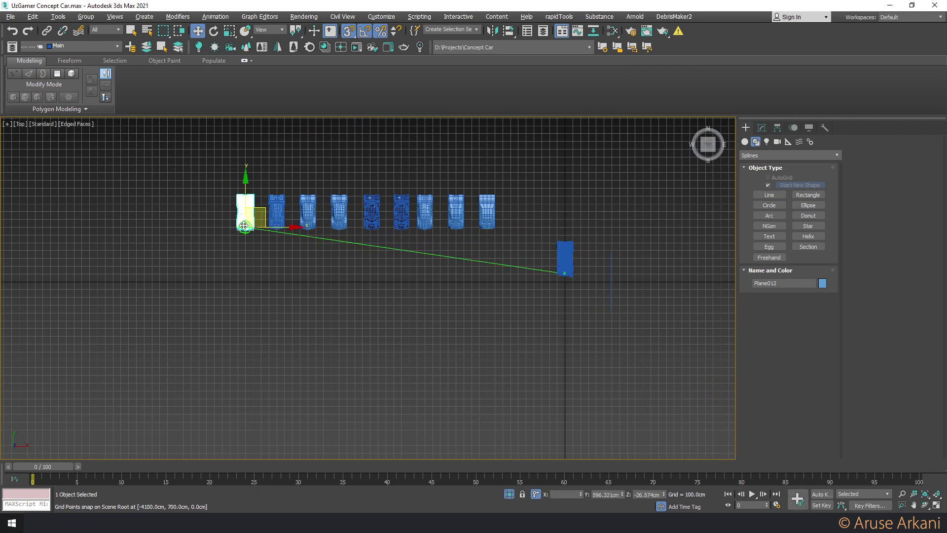
scroll(241, 225, "up", 7)
scroll(244, 235, "down", 4)
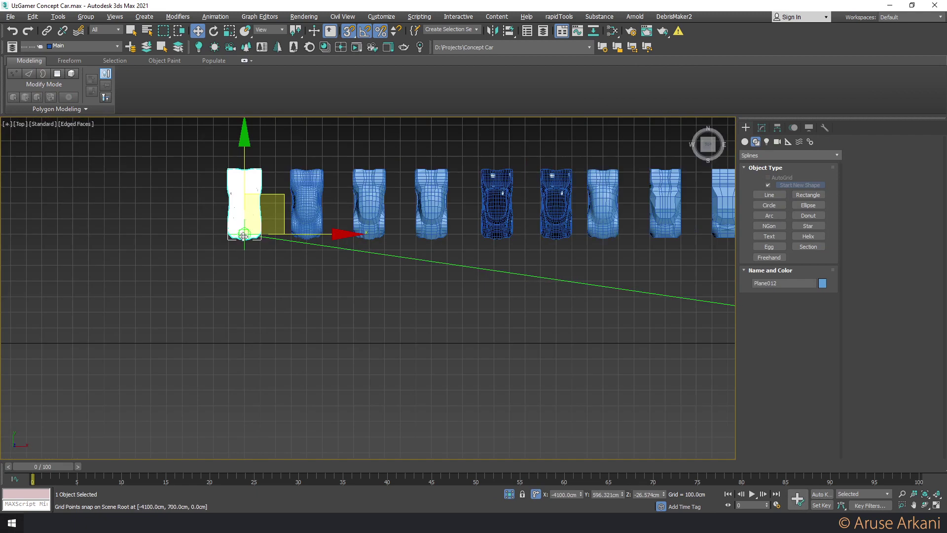
left_click_drag(243, 238, 244, 238, "shift")
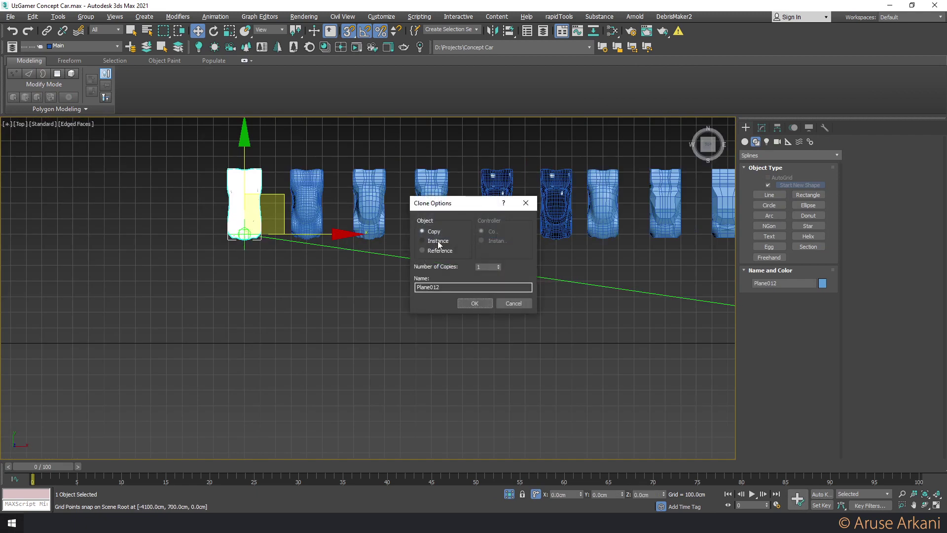
left_click(471, 304)
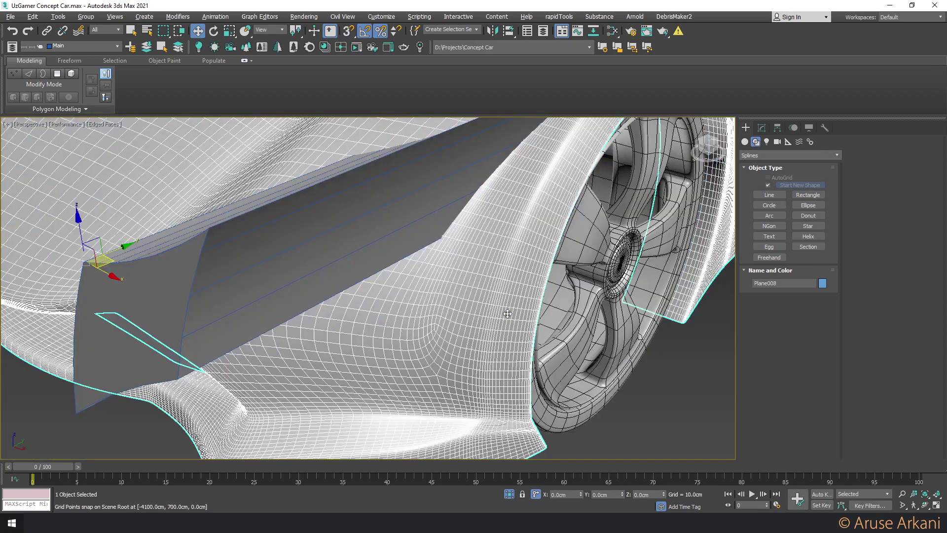
Hide all objects except the body shell and return to its Editable Poly level
scroll(507, 314, "down", 5)
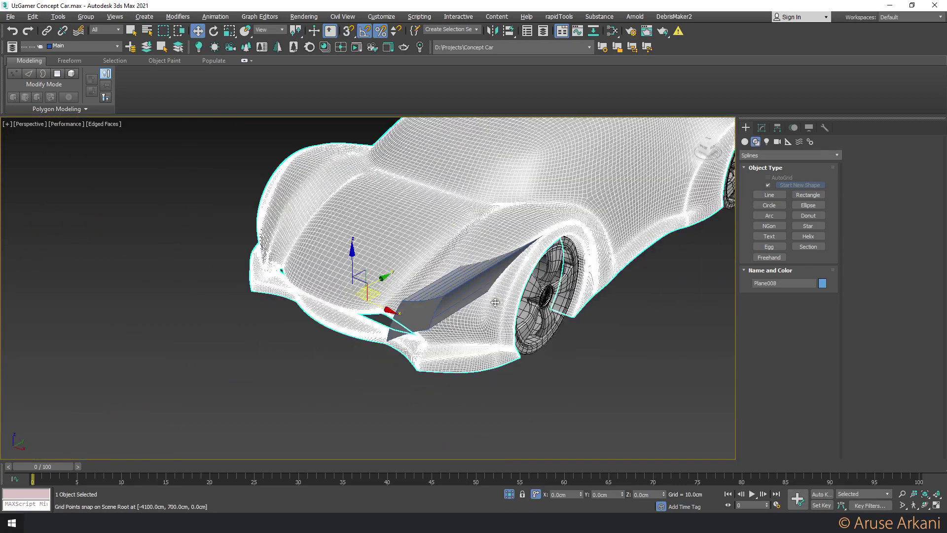
right_click(508, 292)
left_click(515, 252)
key("F4")
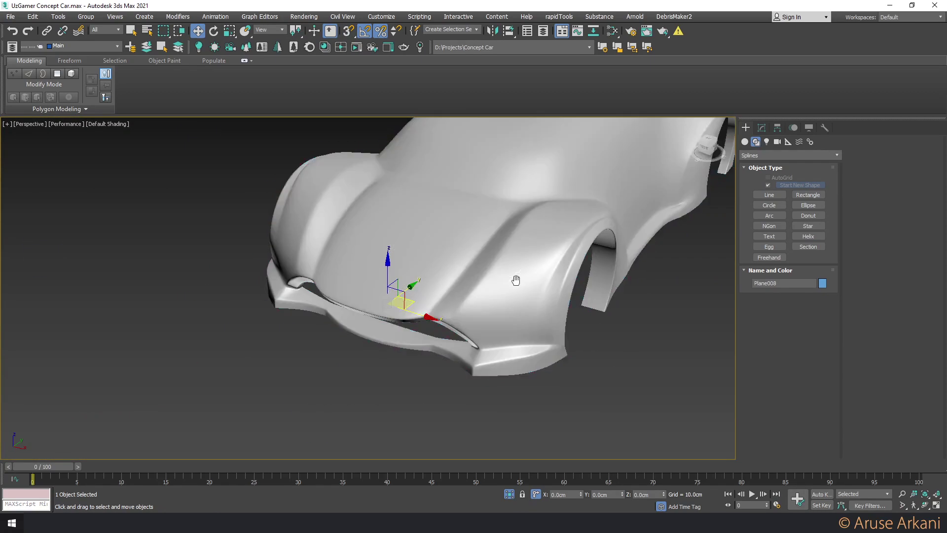
scroll(538, 286, "up", 5)
left_click(762, 127)
left_click(766, 186)
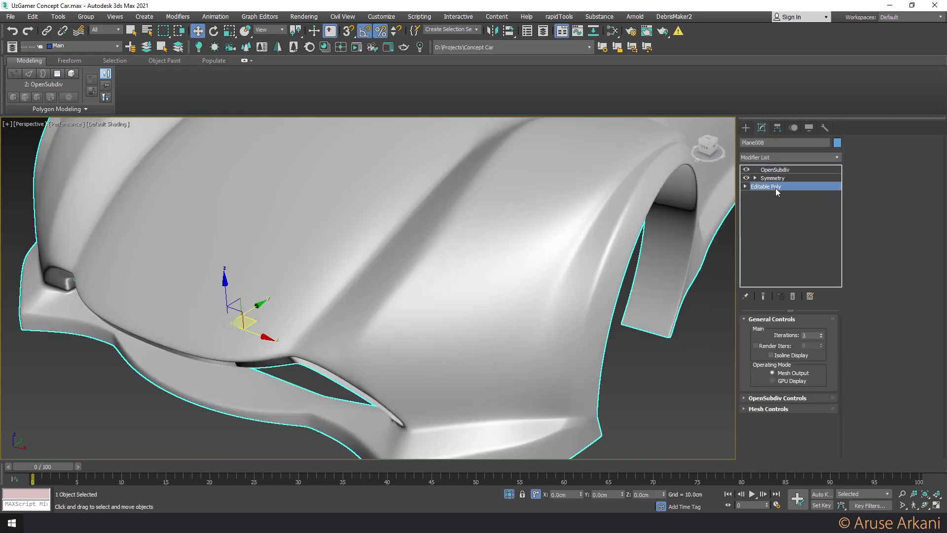
Convert the strip's edges to its three polygons and detach them as a separate object
key("2")
mouse_move(605, 236)
middle_mouse_down("alt")
mouse_move(556, 239)
mouse_move(557, 251)
middle_mouse_up("alt")
key("ctrl+4")
key("2")
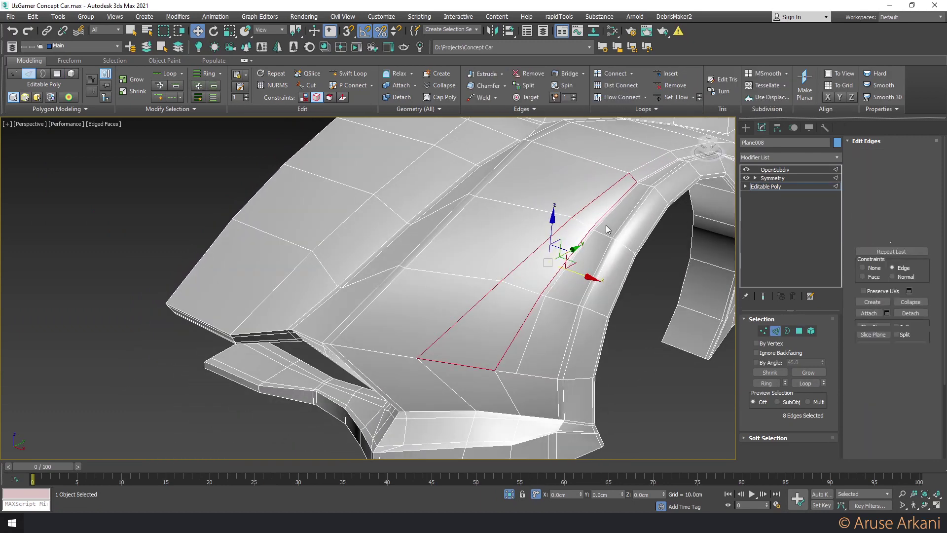
key("ctrl+4")
left_click(397, 98)
left_click(547, 250)
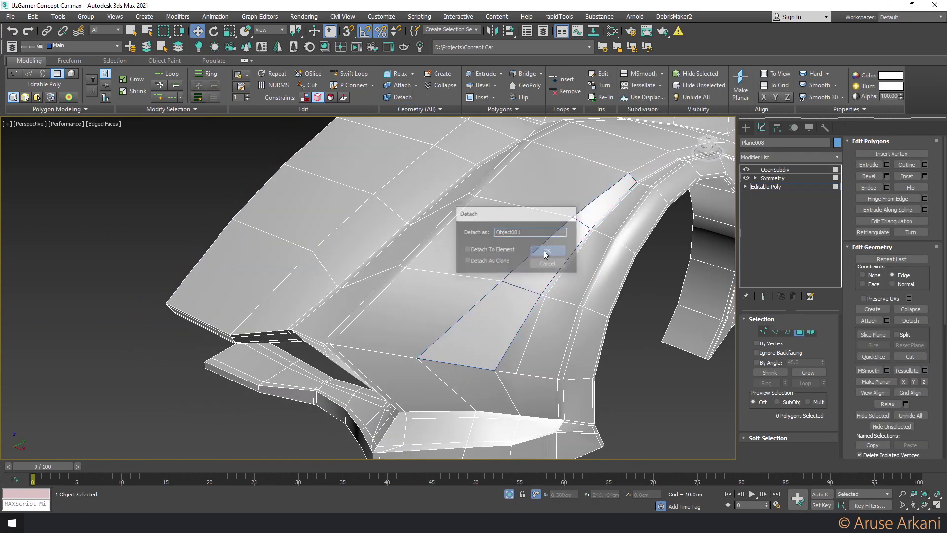
View the smoothed body with the vent opening and copy the OpenSubdiv modifier
left_click(765, 187)
left_click(772, 170)
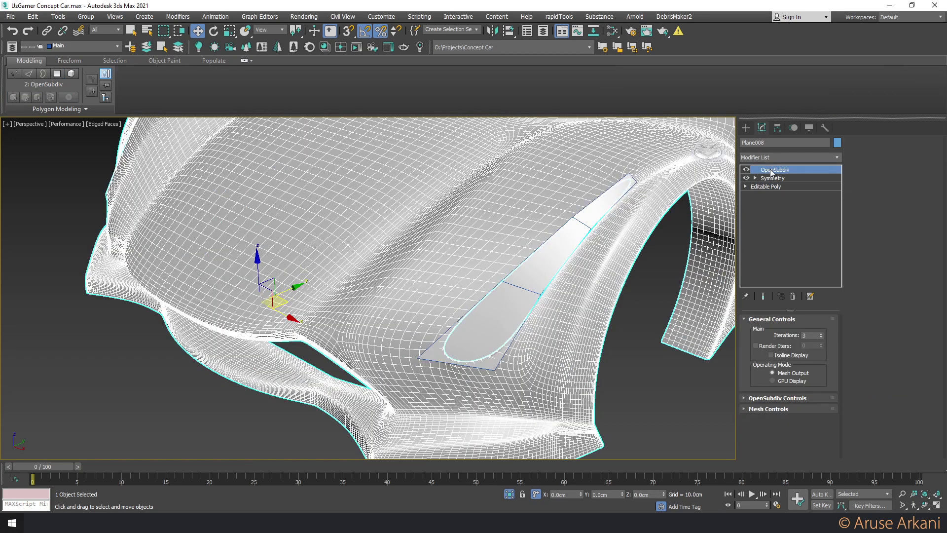
right_click(771, 172)
left_click(773, 213)
left_click(765, 186)
Select the vertices at both ends of the strip opening and preview the smoothed result
key("1")
key("3")
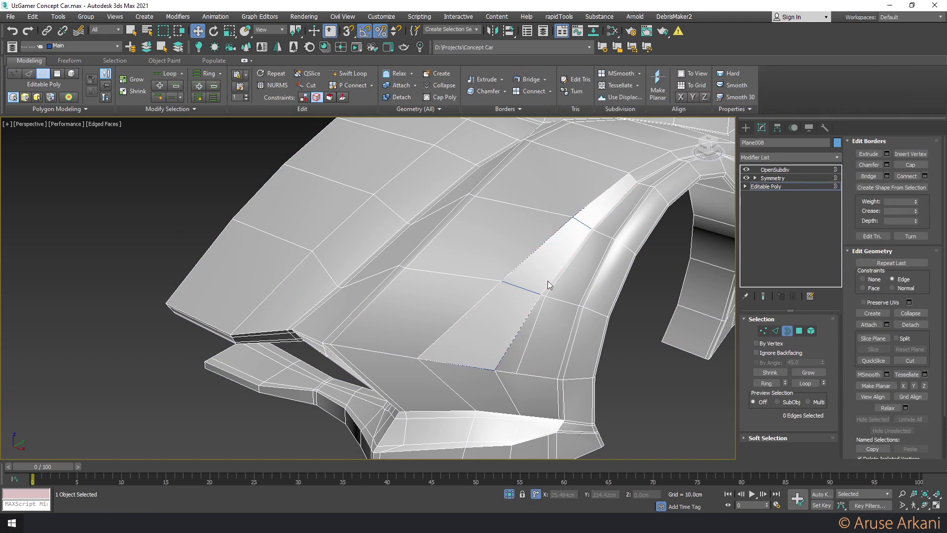
key("1")
left_click(631, 176)
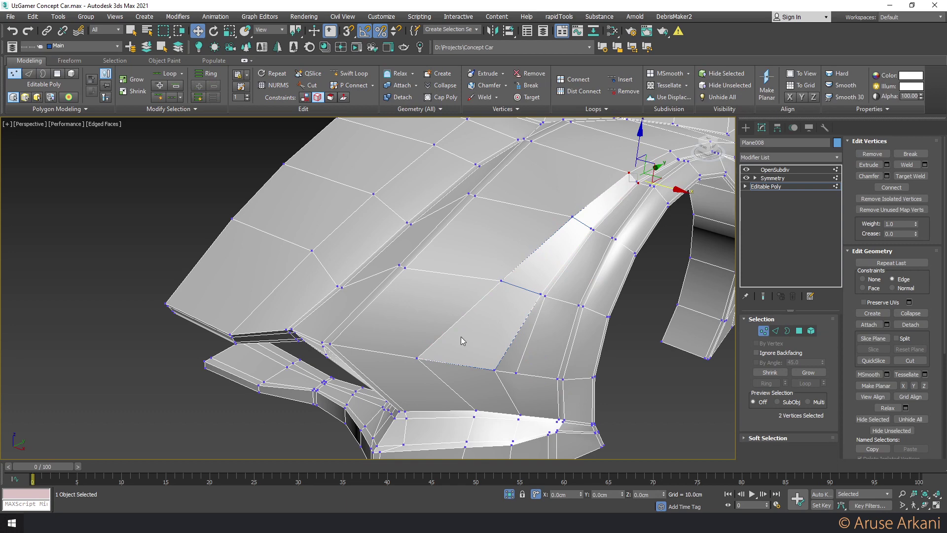
left_click(417, 357, "ctrl")
left_click(494, 369, "ctrl")
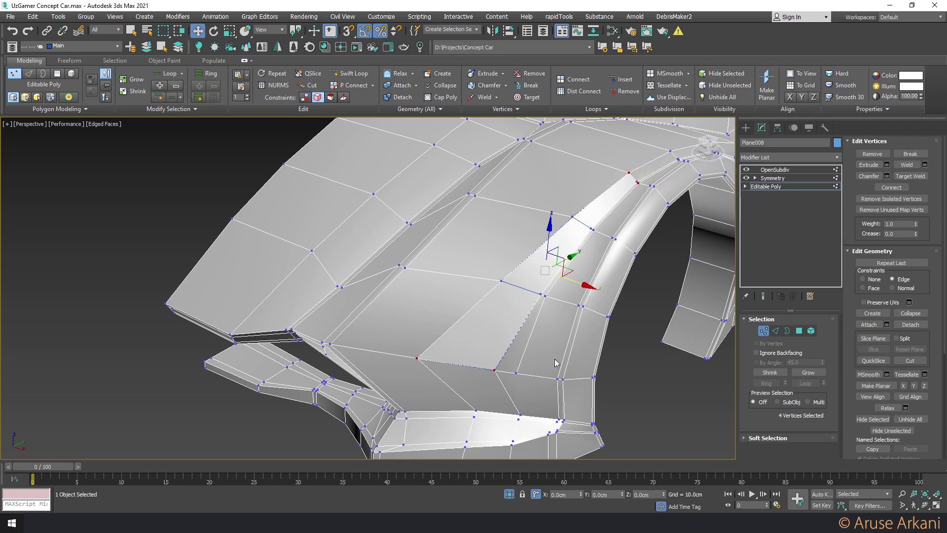
key("3")
left_click(760, 296)
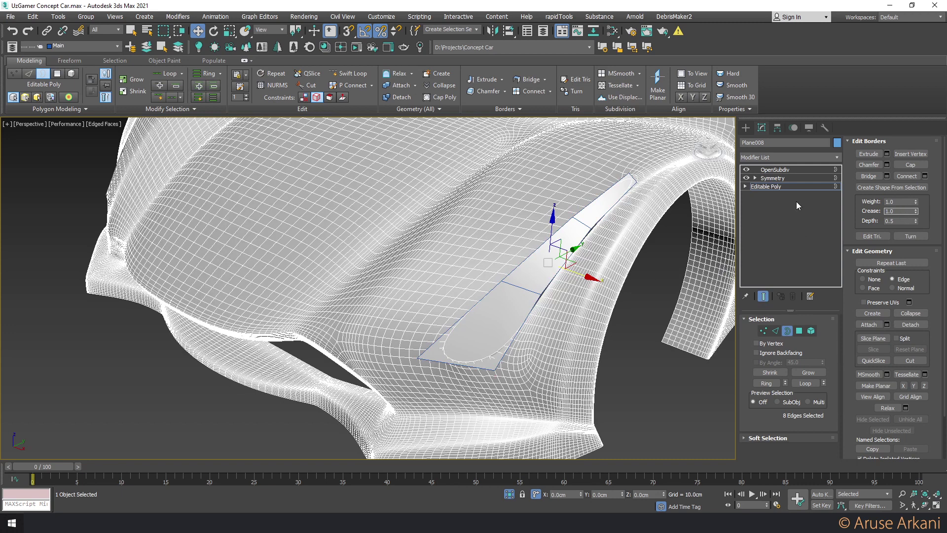
Reset the crease on the side vent outline edges to 0, viewing the unsmoothed cage
right_click(917, 212)
left_click(761, 296)
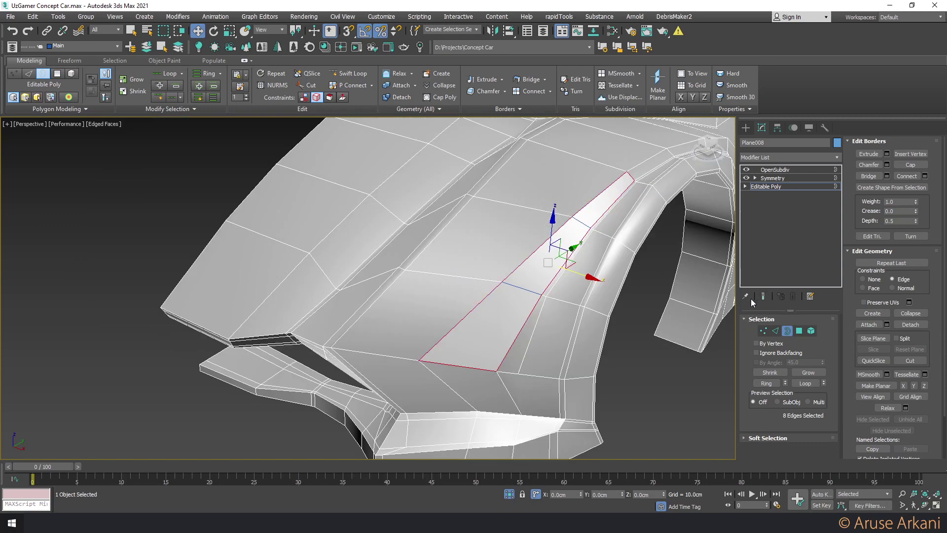
middle_click_drag(591, 294, 558, 288, "alt")
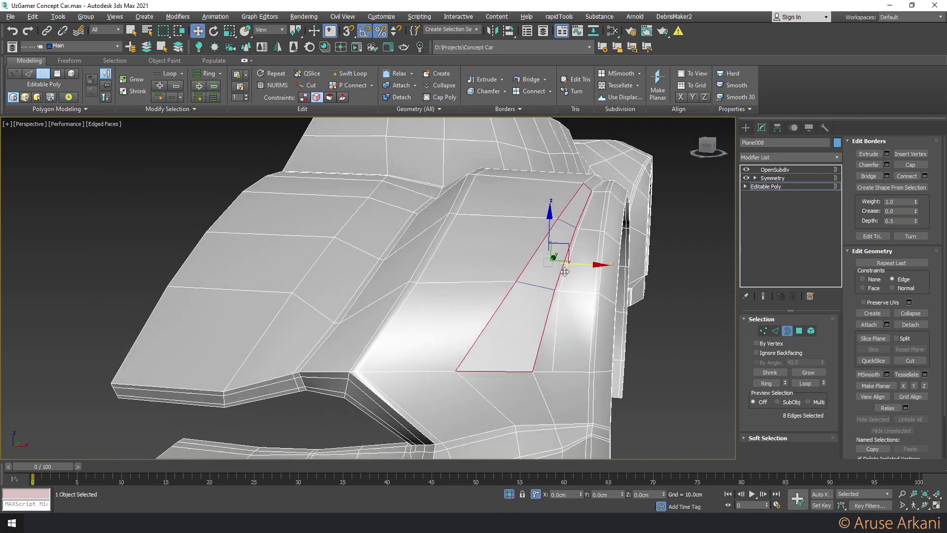
mouse_move(622, 282)
middle_mouse_down("alt")
mouse_move(513, 298)
mouse_move(492, 370)
middle_mouse_up("alt")
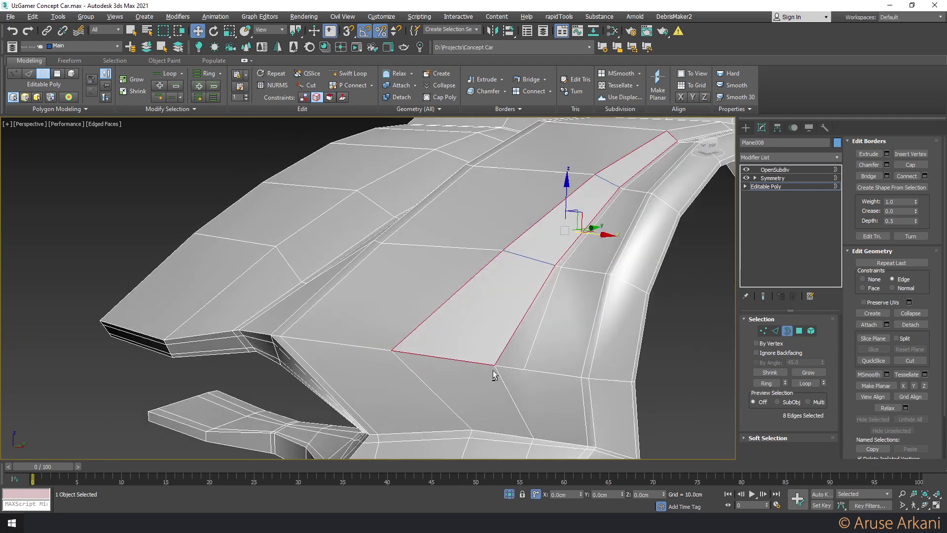
scroll(493, 368, "up", 3)
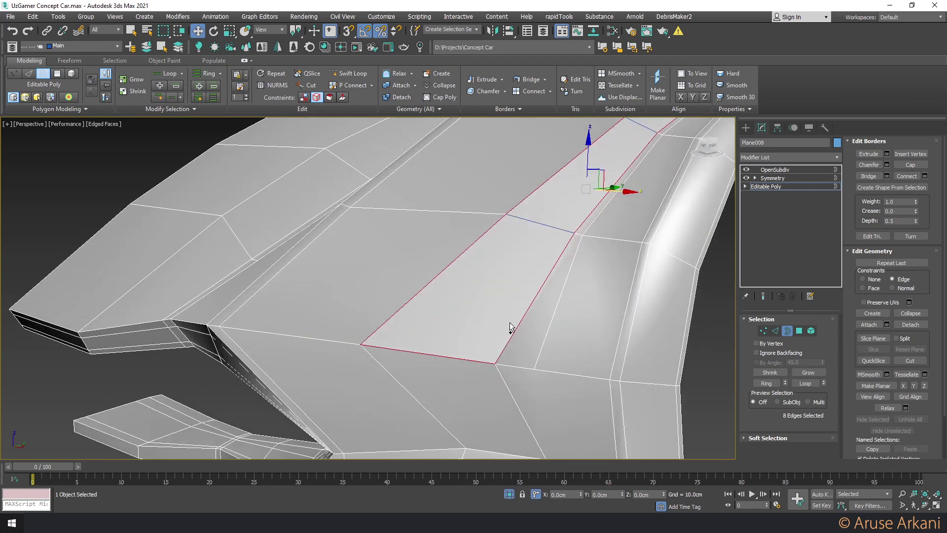
scroll(510, 324, "down", 2)
scroll(512, 318, "down", 3)
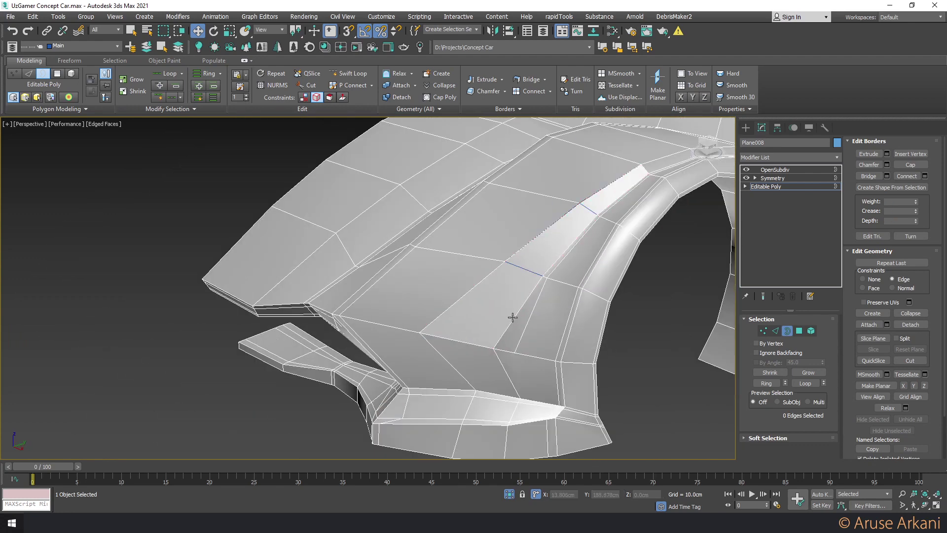
mouse_move(514, 316)
middle_mouse_down("alt")
mouse_move(528, 298)
mouse_move(523, 280)
middle_mouse_up("alt")
Chamfer the border edges of the vent polygons and check the smoothed result
key("4")
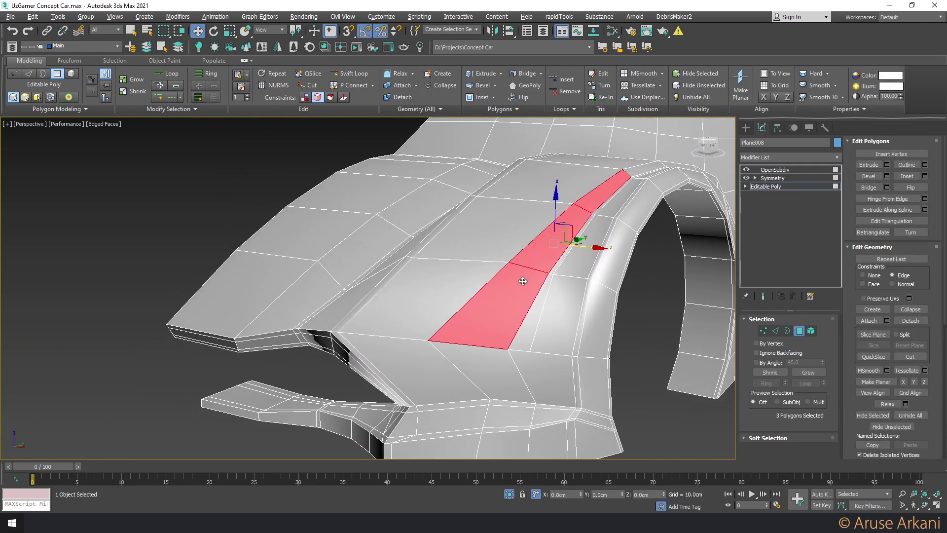
key("ctrl+2")
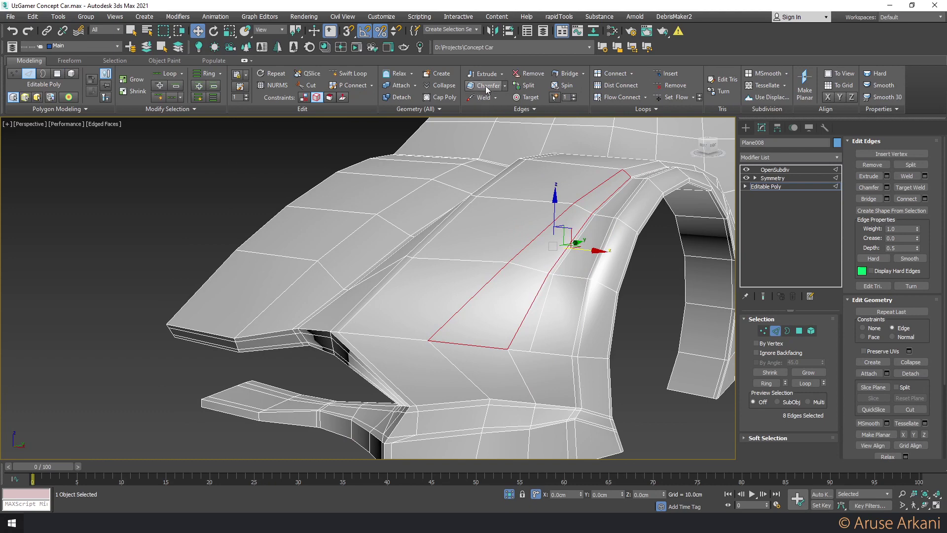
key("ctrl+shift+c")
left_click(534, 343)
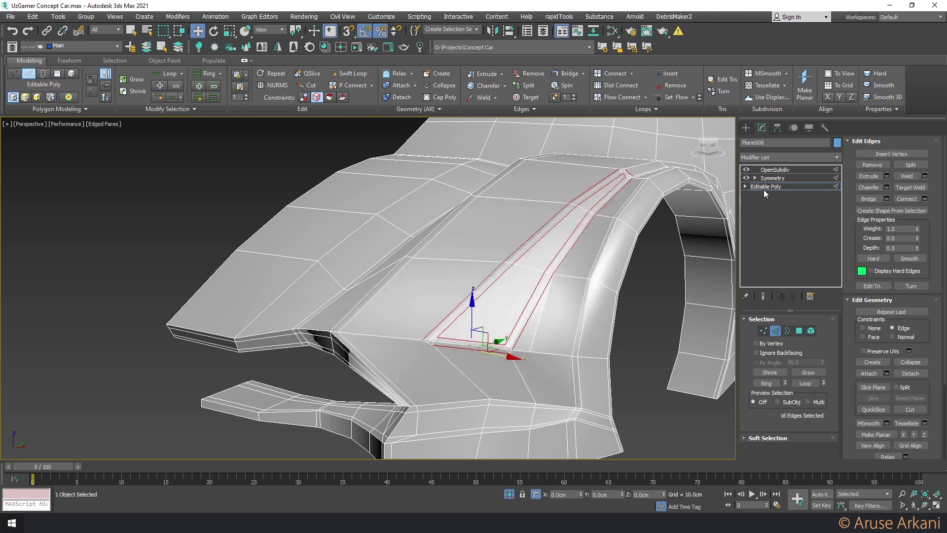
left_click(774, 169)
scroll(585, 227, "down", 3)
key("F4")
mouse_move(524, 257)
middle_mouse_down("alt")
mouse_move(542, 264)
mouse_move(582, 316)
middle_mouse_up("alt")
scroll(582, 315, "up", 3)
Select the 15-polygon vent strip on the base poly mesh
left_click(757, 190)
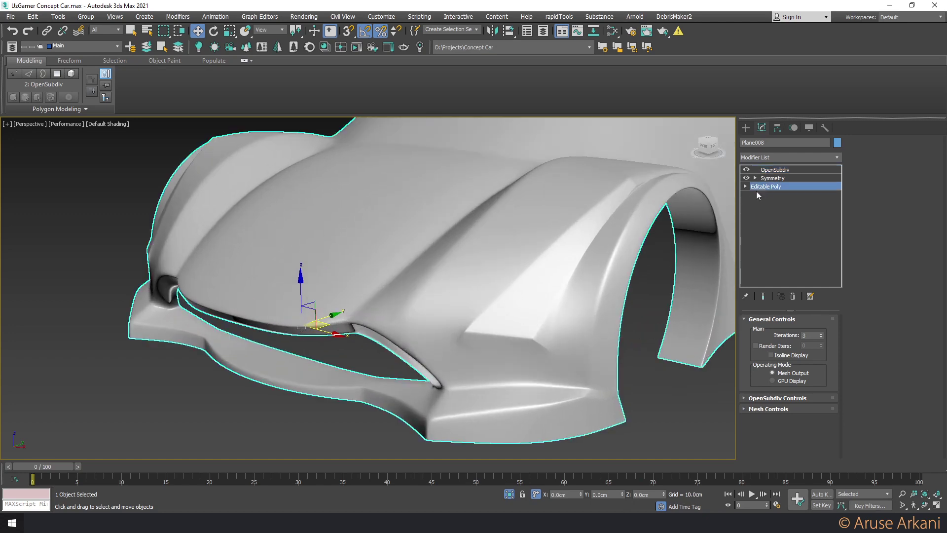
key("1")
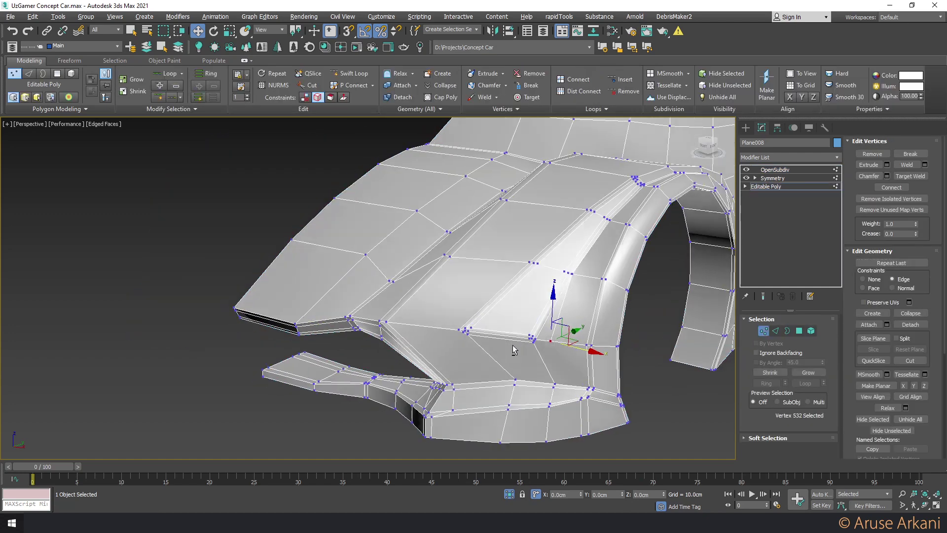
mouse_move(514, 345)
middle_mouse_down("alt")
mouse_move(504, 327)
mouse_move(598, 302)
mouse_move(536, 322)
middle_mouse_up("alt")
key("4")
left_click(452, 341)
left_click(493, 323, "shift")
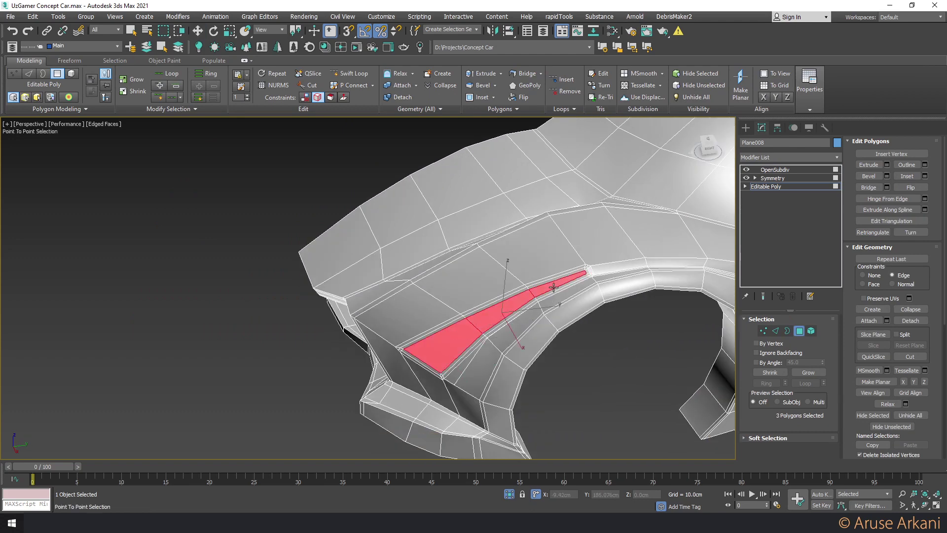
left_click(136, 80)
middle_click_drag(474, 326, 491, 312, "alt")
scroll(492, 312, "up", 3)
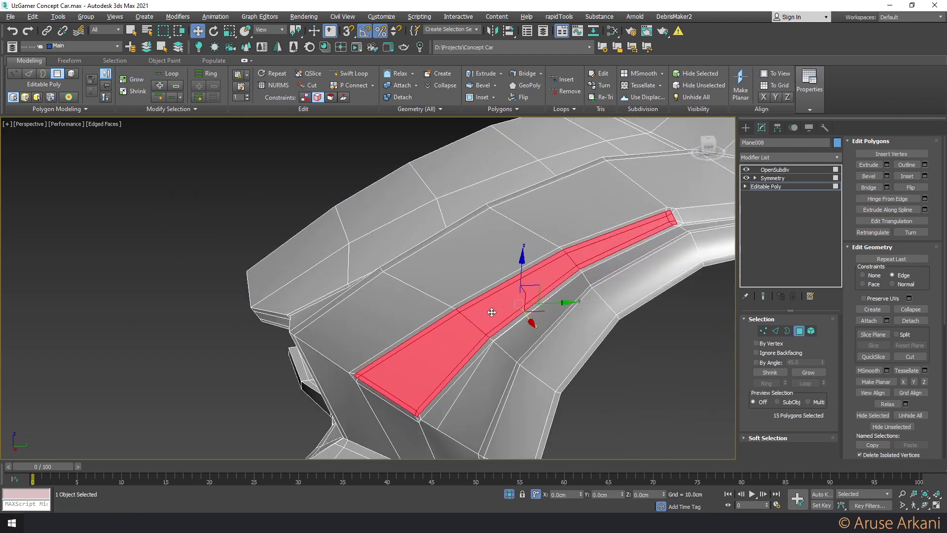
Using Local coordinates, push the vent strip about 1 cm down into the fender
left_click(270, 30)
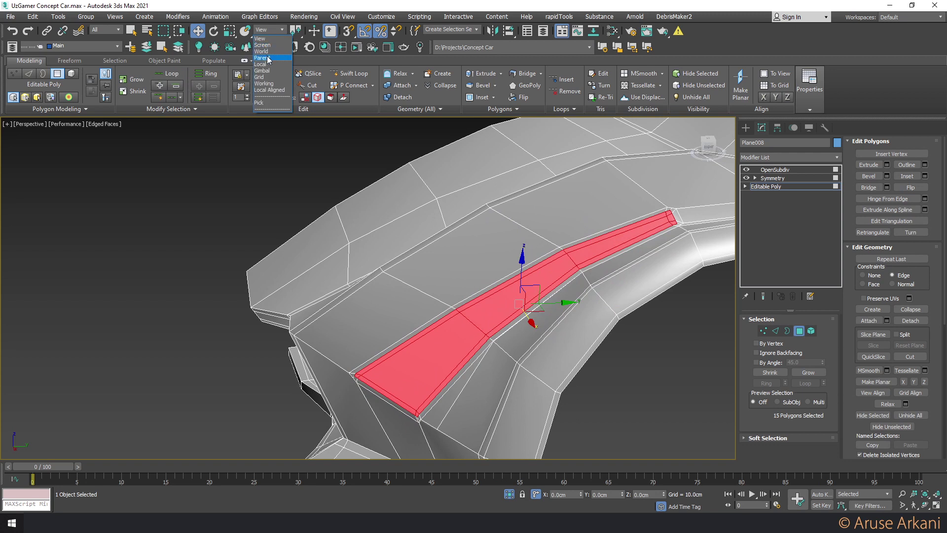
left_click(271, 69)
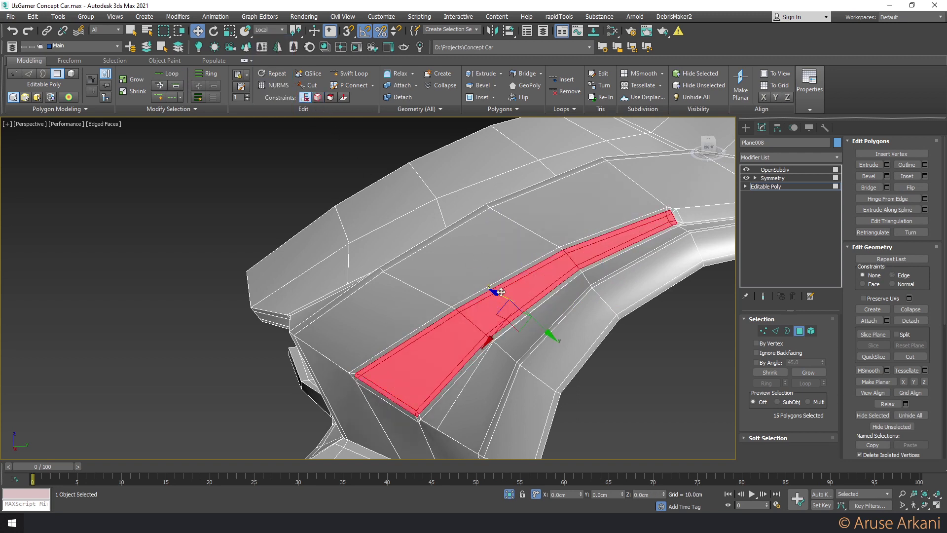
left_click_drag(501, 291, 503, 296)
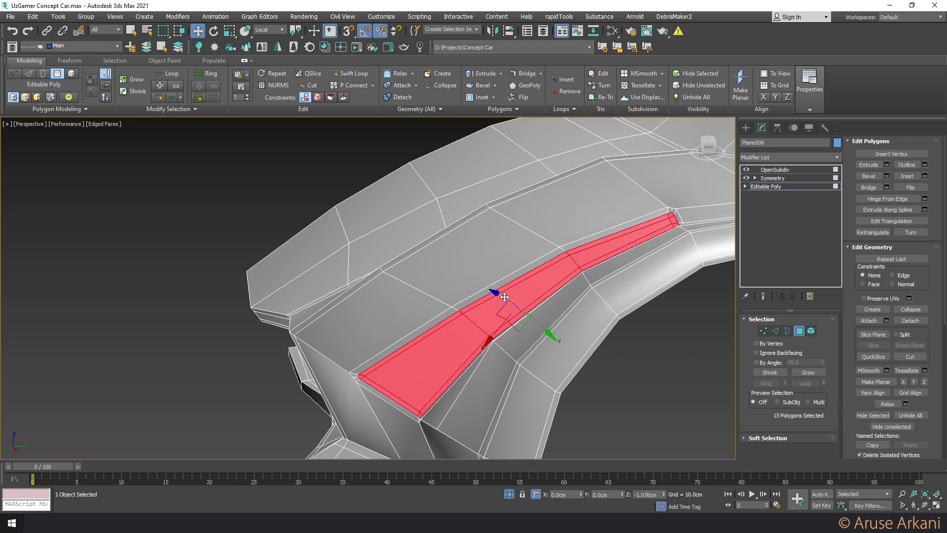
middle_click_drag(592, 269, 556, 250, "alt")
Cut a snapped edge from the upper edge midpoint to the lower vertex near the wheel arch
key("1")
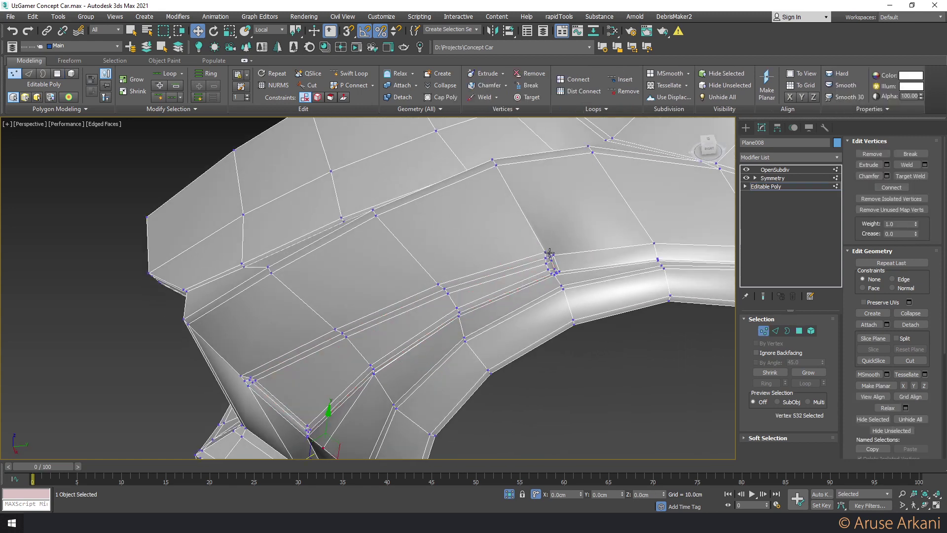
key("alt+c")
key("s")
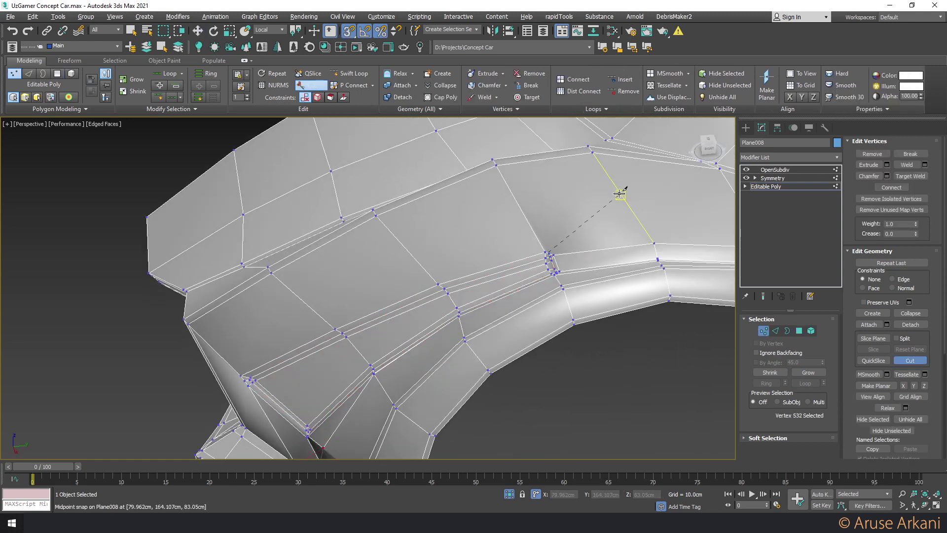
left_click(621, 194)
mouse_move(560, 268)
middle_mouse_down("alt")
mouse_move(575, 239)
mouse_move(318, 346)
mouse_move(393, 332)
mouse_move(406, 312)
middle_mouse_up("alt")
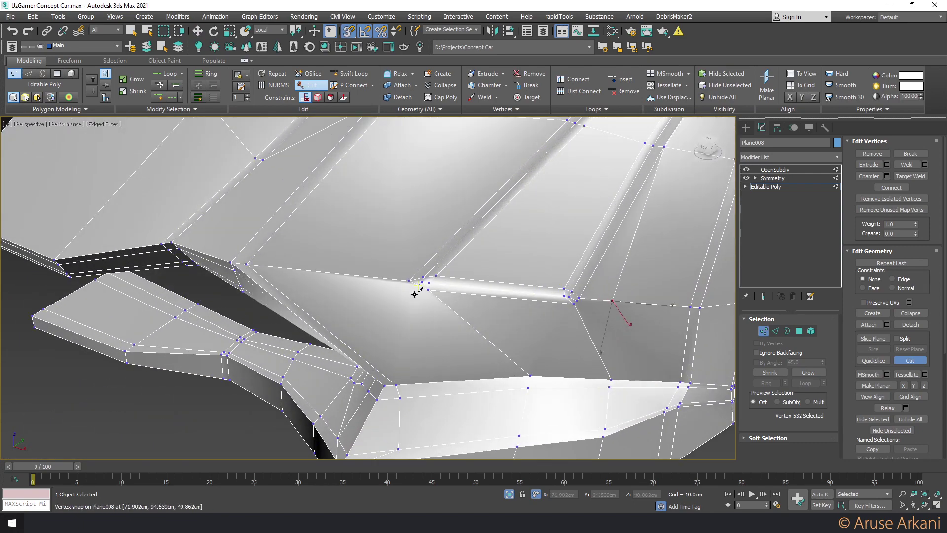
left_click(395, 384)
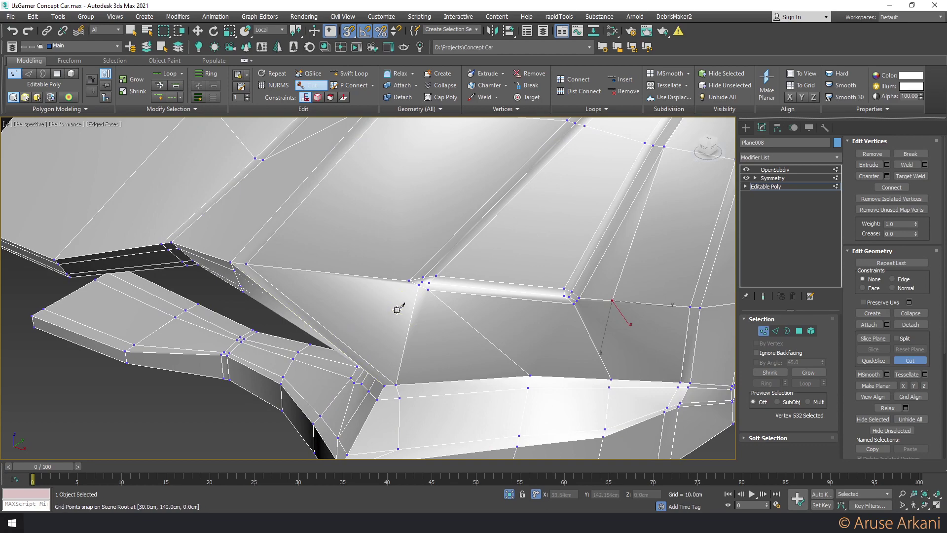
key("w")
key("s")
mouse_move(428, 316)
middle_mouse_down("alt")
mouse_move(527, 298)
mouse_move(432, 289)
middle_mouse_up("alt")
Cut a second snapped edge from the vent corner vertex down to the lower vertex
key("alt+c")
key("s")
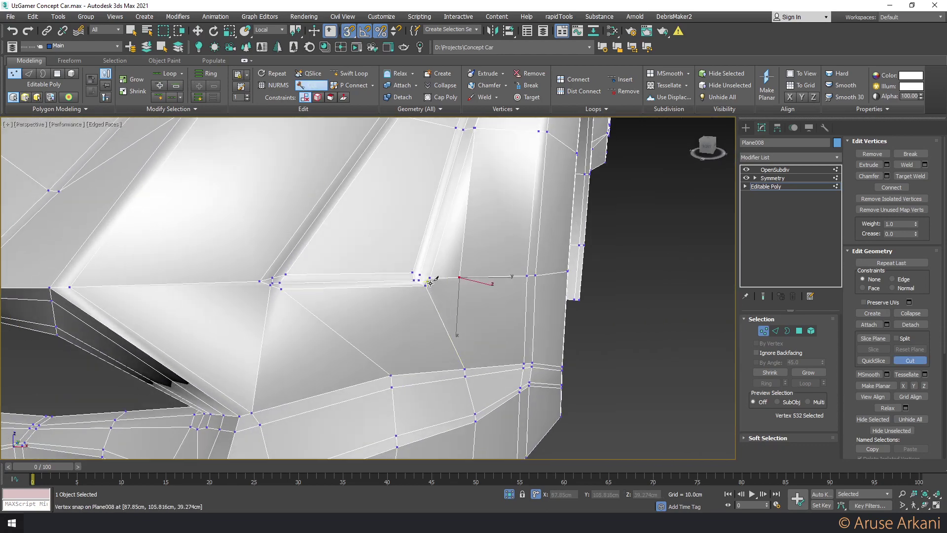
left_click(427, 284)
left_click(524, 364)
right_click(518, 363)
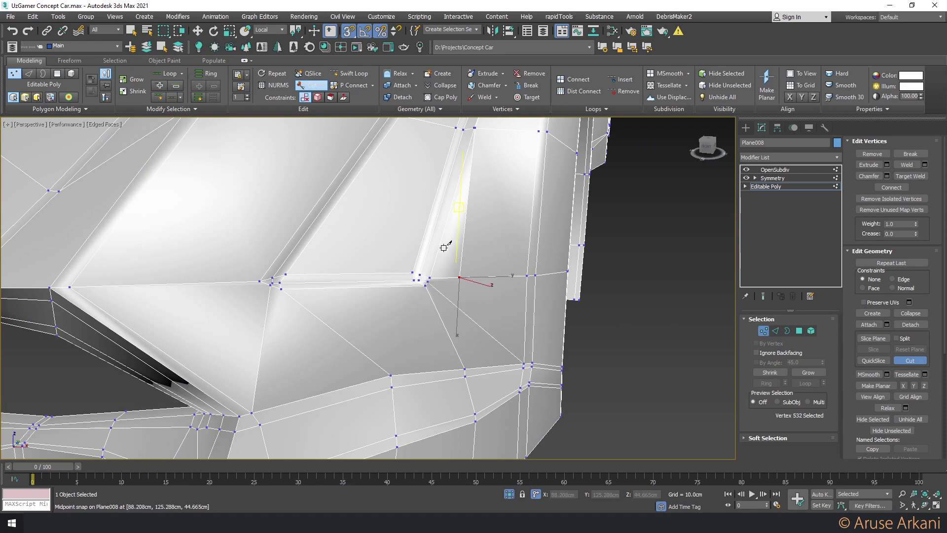
middle_click_drag(444, 246, 435, 271, "alt")
Cut another edge from the vent-end vertex to the next vertex, then disable snapping
mouse_move(486, 211)
middle_mouse_down("alt")
mouse_move(469, 275)
mouse_move(314, 287)
middle_mouse_up("alt")
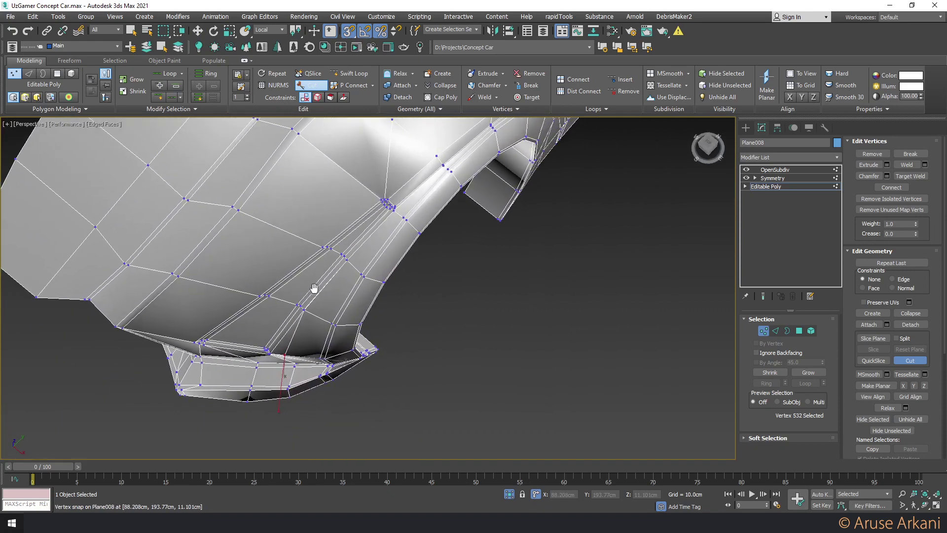
scroll(382, 203, "up", 3)
scroll(388, 213, "up", 3)
scroll(376, 207, "up", 2)
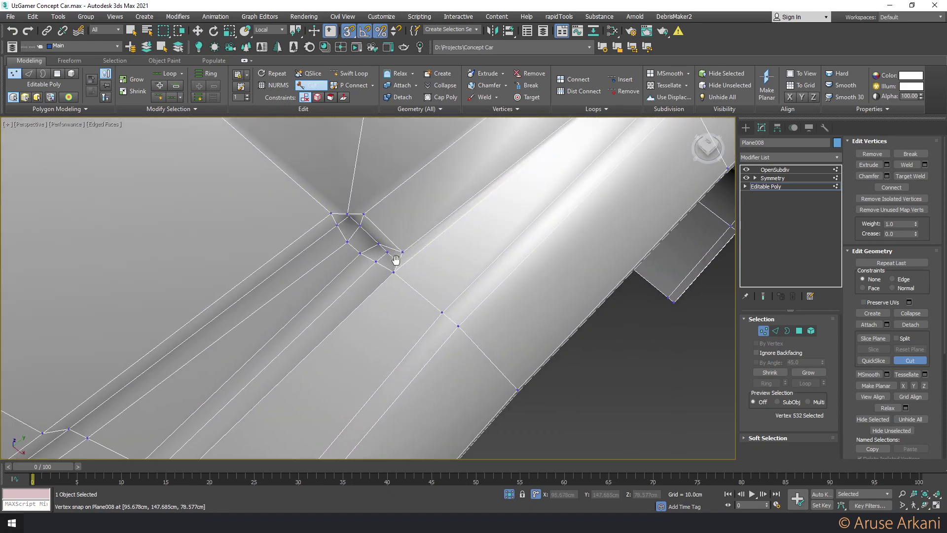
scroll(391, 257, "up", 2)
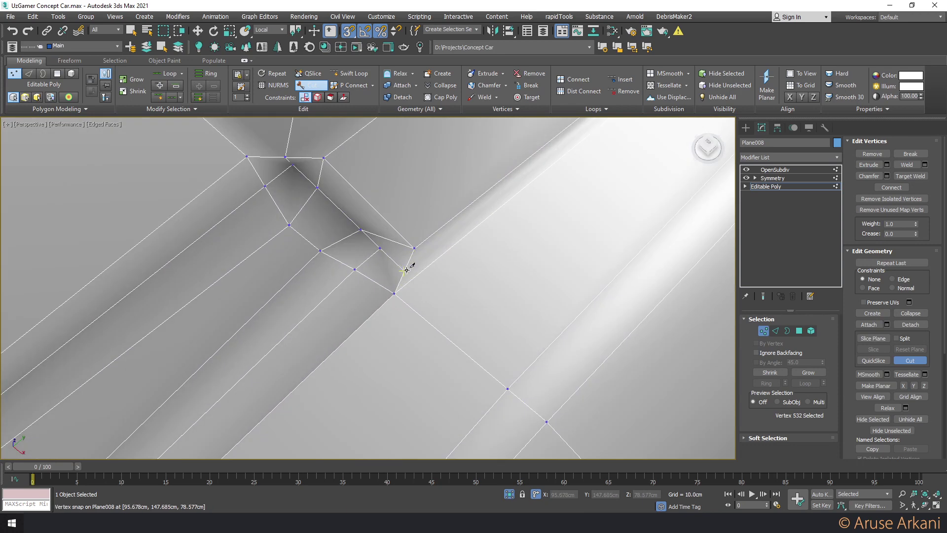
left_click(406, 270)
scroll(423, 262, "down", 2)
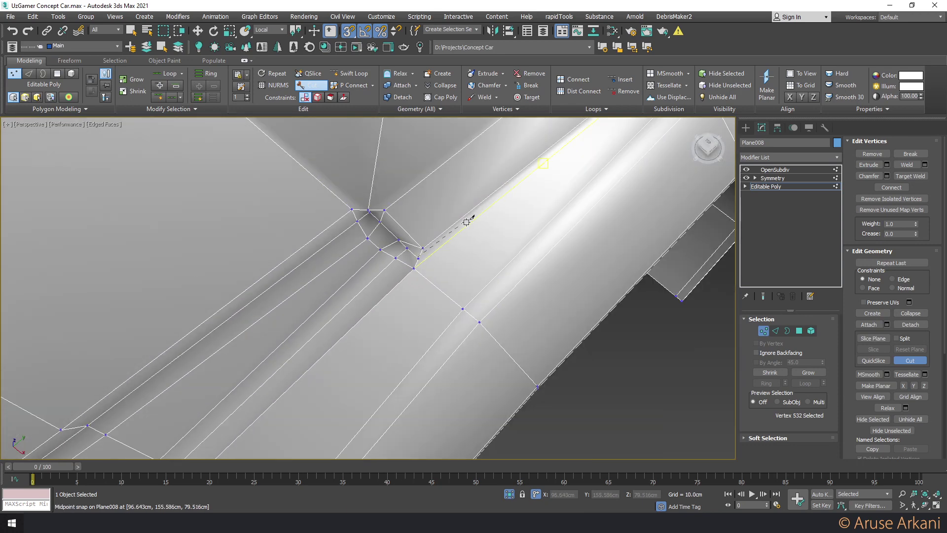
left_click(464, 309)
scroll(570, 190, "up", 2)
scroll(615, 190, "up", 2)
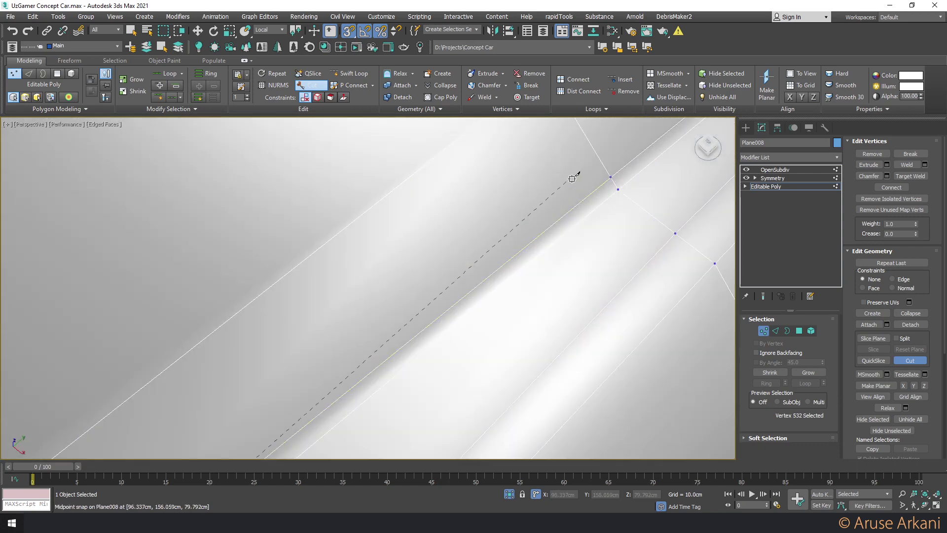
scroll(517, 225, "down", 2)
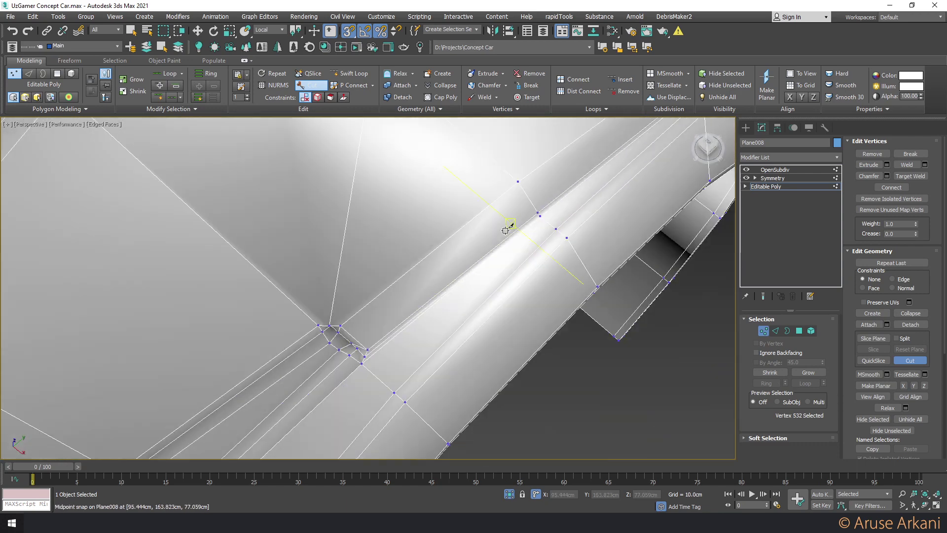
key("s")
scroll(484, 256, "down", 2)
Inspect the OpenSubdiv-smoothed fender with wireframe edges hidden
middle_click_drag(478, 268, 412, 237)
left_click(774, 169)
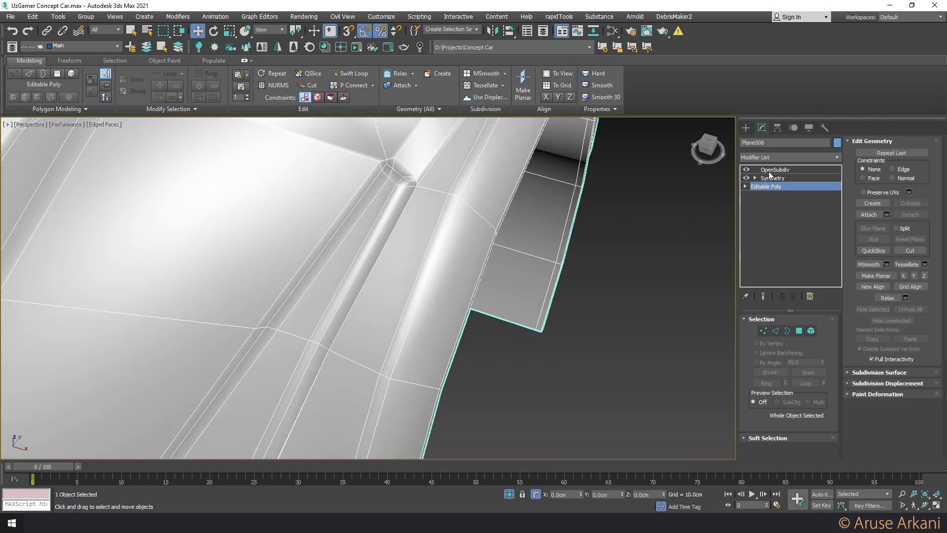
key("F4")
mouse_move(451, 212)
middle_mouse_down()
mouse_move(485, 212)
mouse_move(472, 234)
mouse_move(515, 256)
mouse_move(518, 237)
middle_mouse_up()
scroll(466, 210, "down", 5)
Detach the 15 vent polygons as a separate object, Object001
left_click(765, 187)
key("F4")
key("4")
left_click(400, 98)
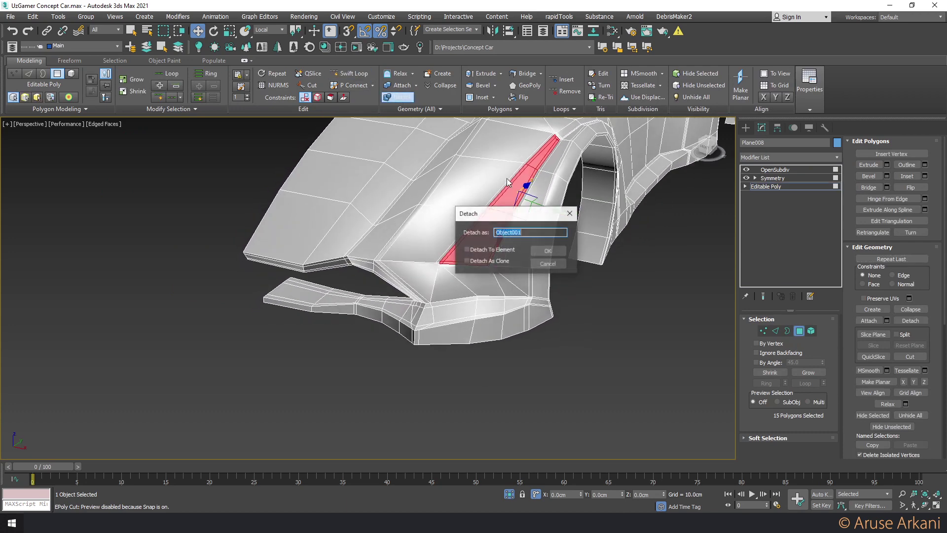
left_click(547, 251)
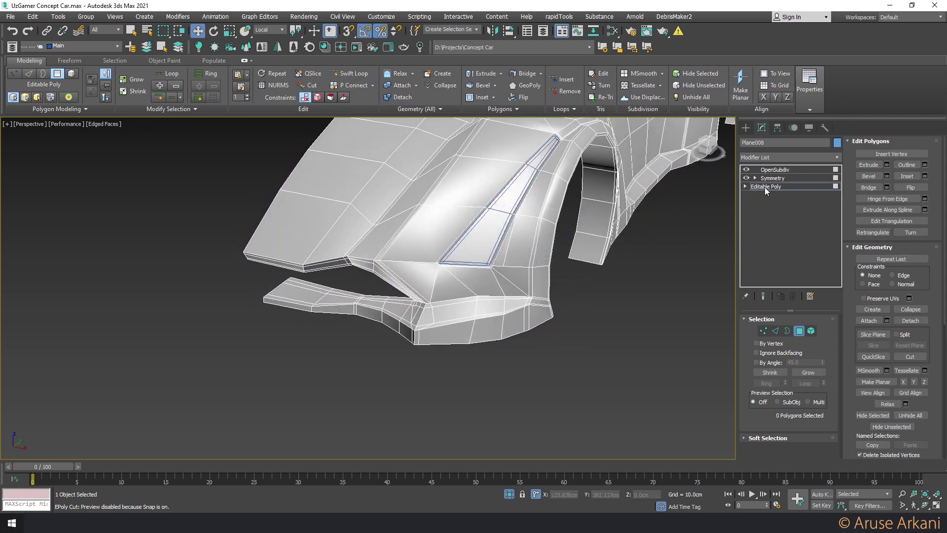
Copy the OpenSubdiv modifier from the car body's modifier stack
left_click(764, 187)
left_click(774, 170)
mouse_move(568, 212)
middle_mouse_down("alt")
mouse_move(562, 220)
mouse_move(530, 201)
mouse_move(543, 217)
middle_mouse_up("alt")
key("F4")
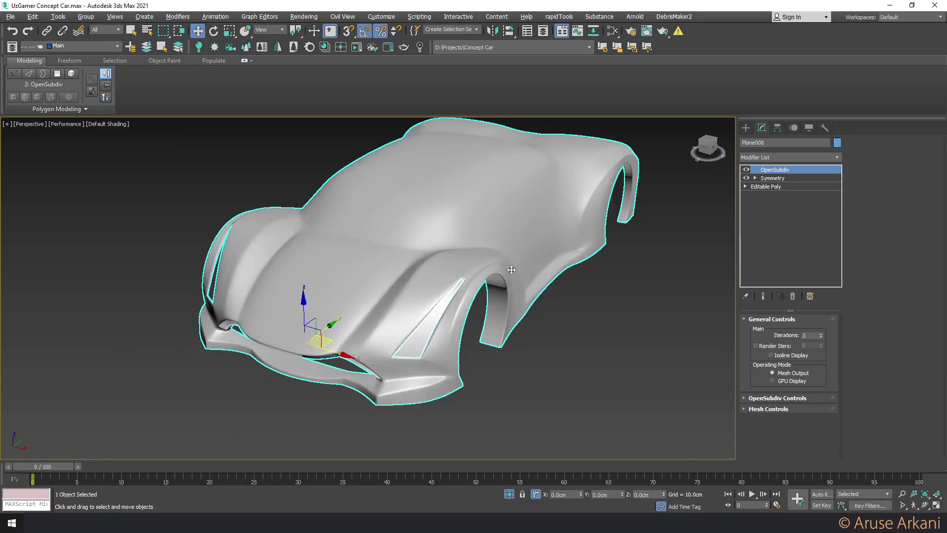
scroll(413, 313, "up", 5)
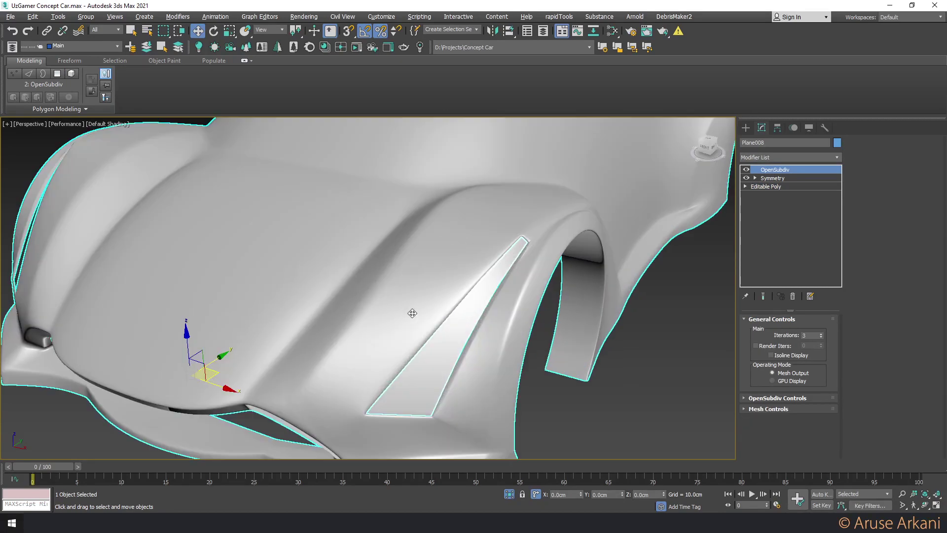
right_click(778, 173)
left_click(781, 207)
Paste the OpenSubdiv modifier onto the detached vent panel Object001
key("F4")
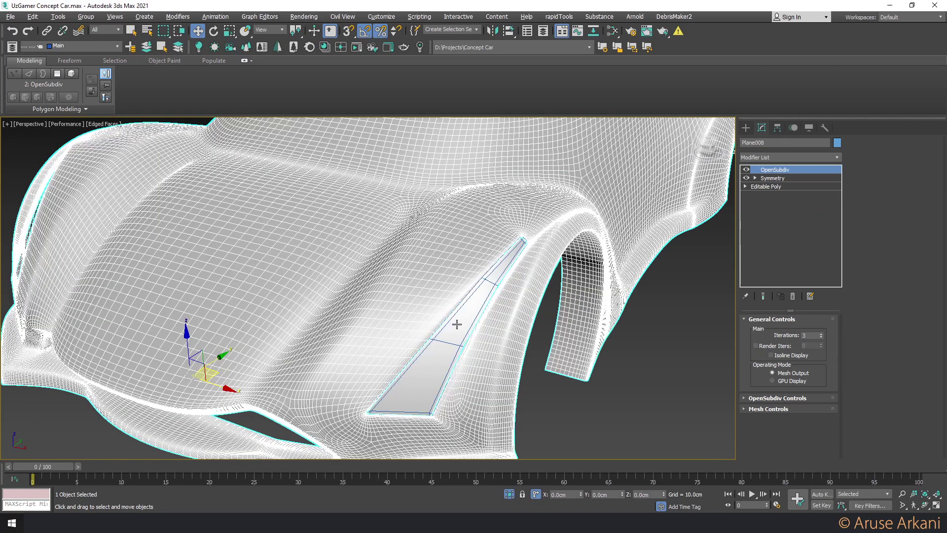
left_click(456, 324)
key("F4")
right_click(756, 172)
left_click(778, 176)
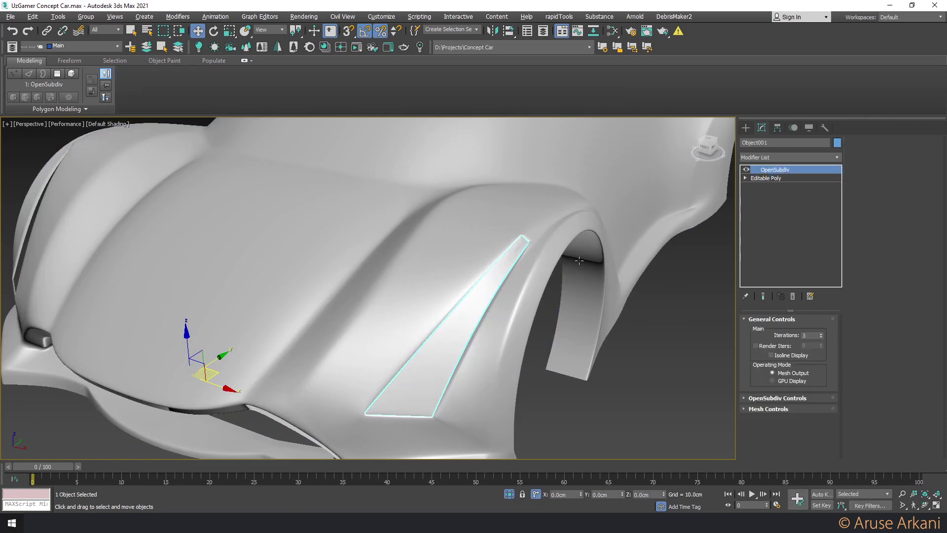
Mirror the vent panel on X as a copy, Object002, onto the opposite fender
middle_click_drag(535, 269, 562, 220, "alt")
left_click(588, 350)
scroll(566, 320, "down", 5)
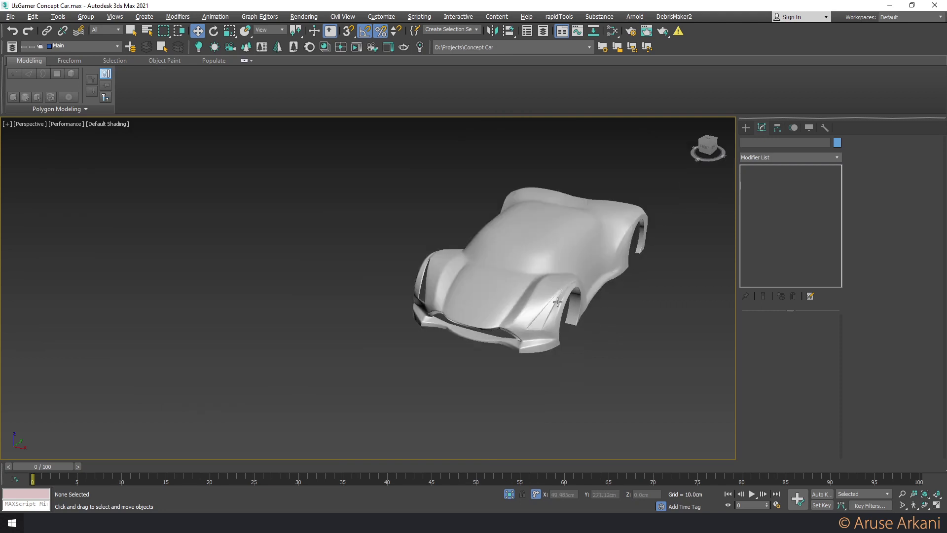
mouse_move(557, 308)
middle_mouse_down("alt")
mouse_move(571, 256)
mouse_move(587, 277)
middle_mouse_up("alt")
scroll(571, 258, "up", 3)
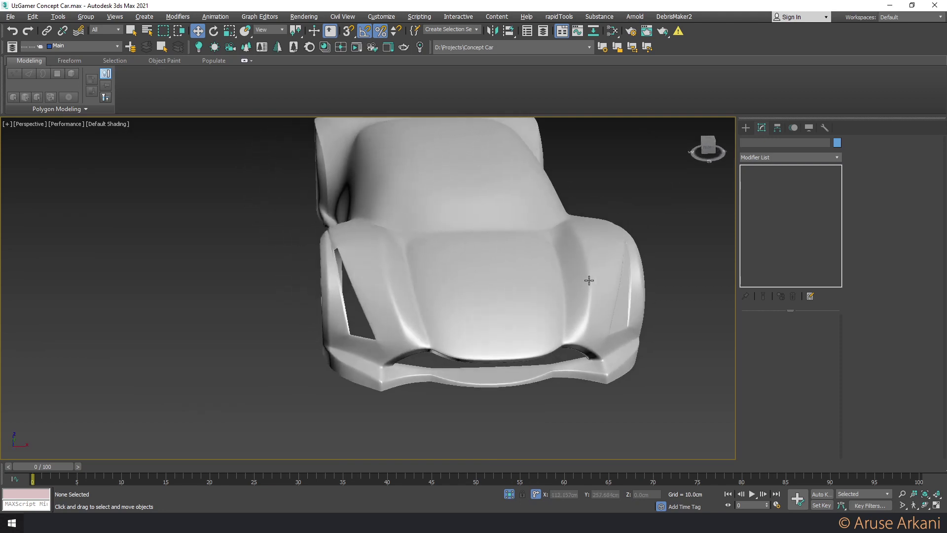
left_click(605, 302)
left_click(509, 30)
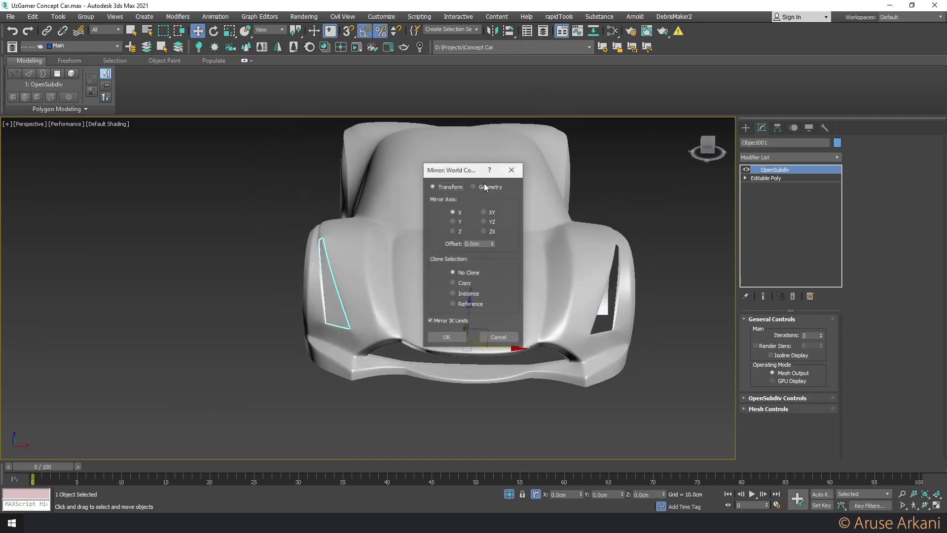
left_click(463, 297)
left_click(455, 336)
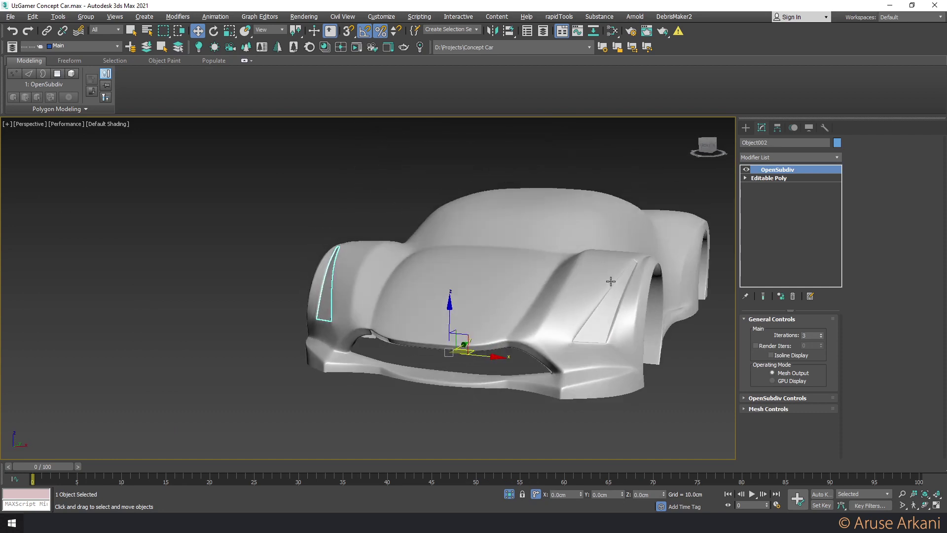
middle_click_drag(633, 296, 551, 243, "alt")
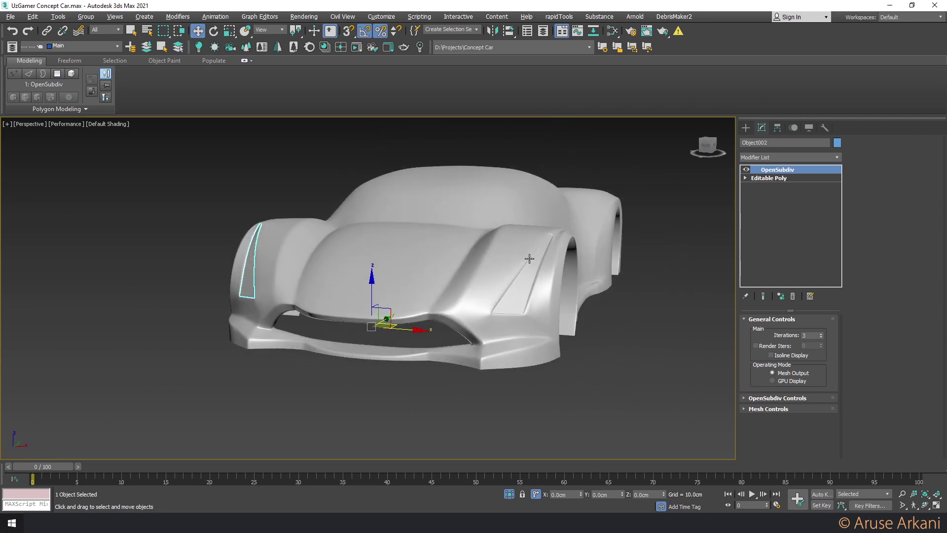
mouse_move(497, 326)
middle_mouse_down("alt")
mouse_move(507, 317)
mouse_move(535, 330)
mouse_move(489, 327)
mouse_move(516, 290)
middle_mouse_up("alt")
Select the car body's Editable Poly and hide all unselected objects
left_click(517, 290)
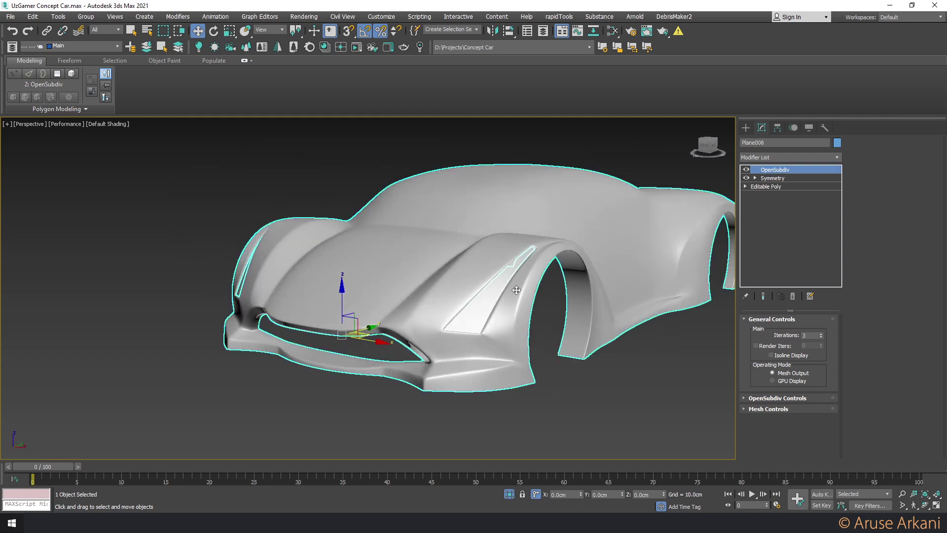
left_click(763, 188)
key("F4")
right_click(571, 261)
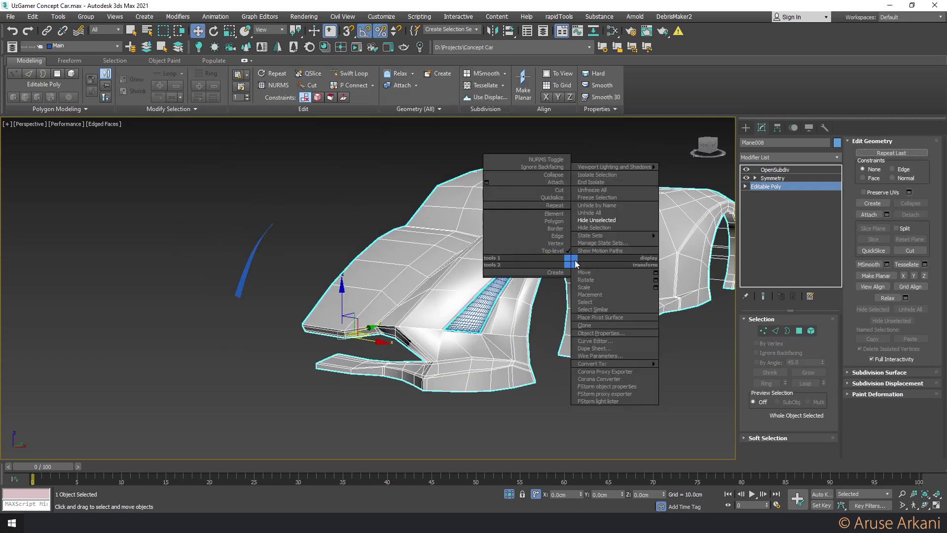
left_click(589, 224)
middle_click_drag(632, 241, 475, 293, "alt")
Select and grow the vent opening's border, and set View reference coordinates
key("3")
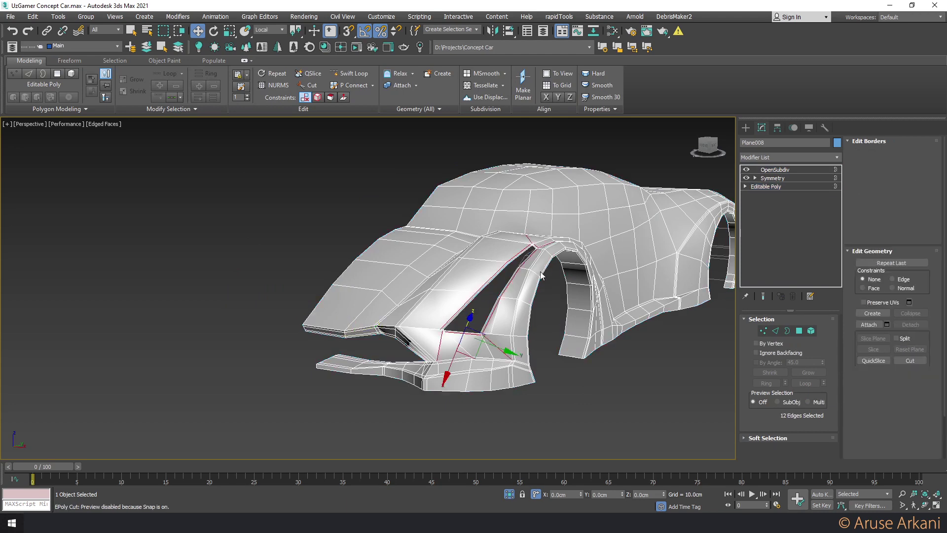
left_click(474, 293)
left_click(477, 296)
scroll(488, 301, "up", 4)
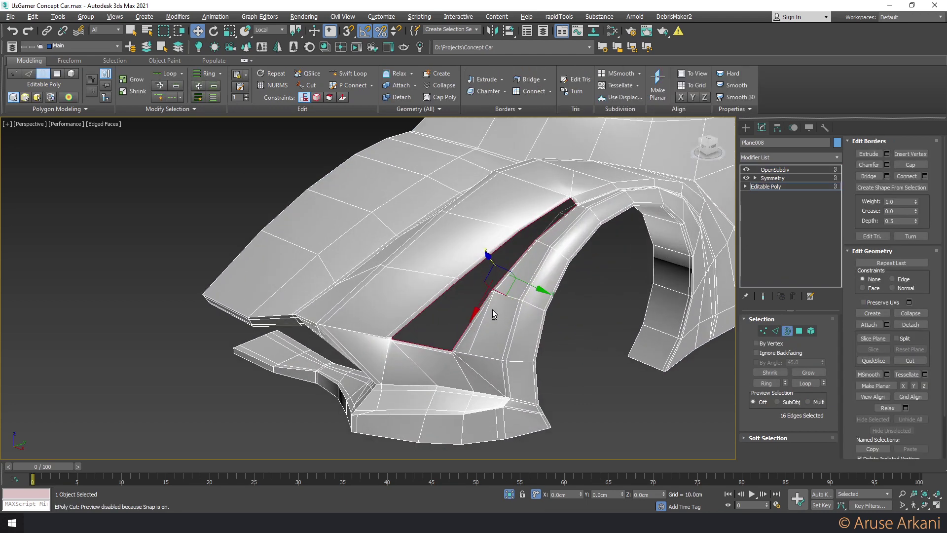
scroll(492, 310, "up", 5)
scroll(498, 274, "down", 3)
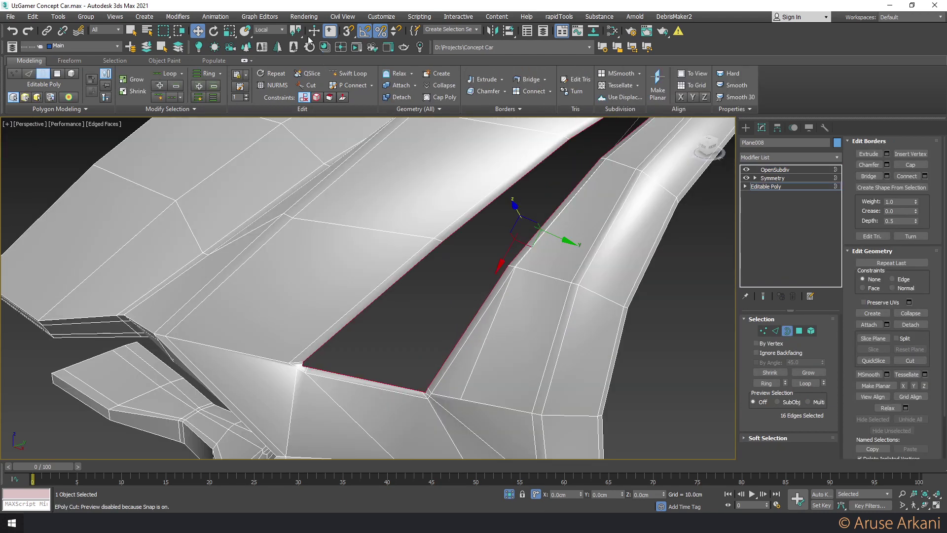
left_click(269, 30)
left_click(262, 47)
left_click(268, 30)
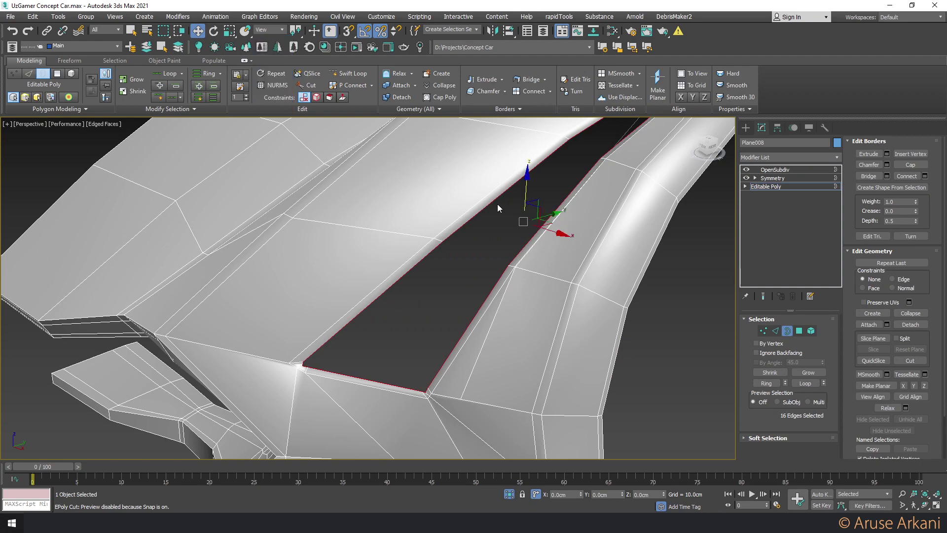
Scale the border to 90 in Y to narrow the opening, then slide it along Y
middle_click_drag(538, 229, 554, 230, "alt")
left_click_drag(557, 215, 562, 213)
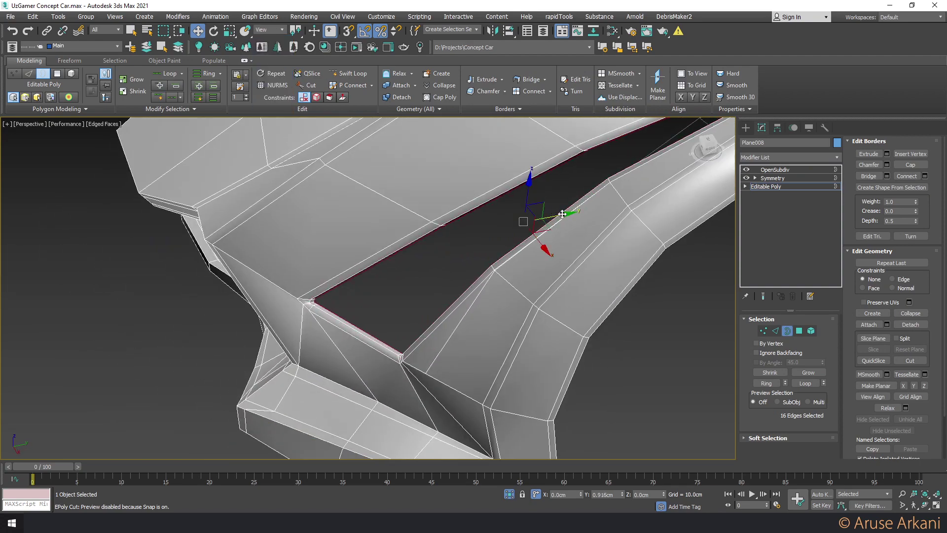
mouse_move(569, 212)
middle_mouse_down("alt")
mouse_move(478, 276)
mouse_move(441, 286)
middle_mouse_up("alt")
key("r")
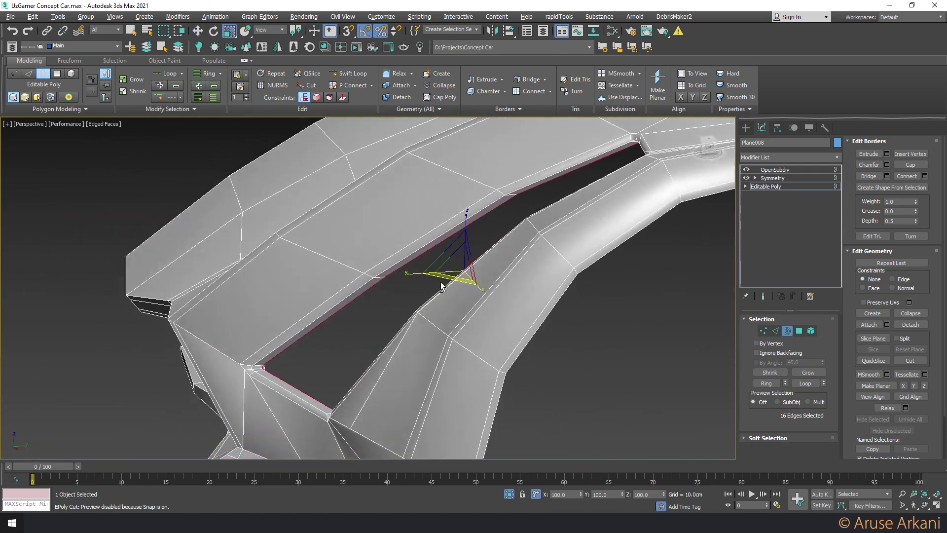
left_click_drag(417, 272, 422, 273)
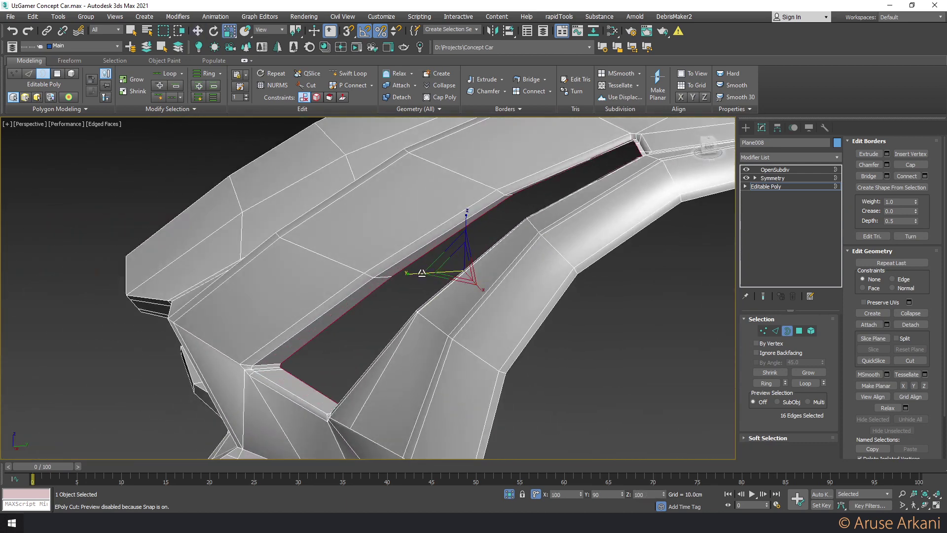
key("w")
left_click_drag(487, 267, 506, 266)
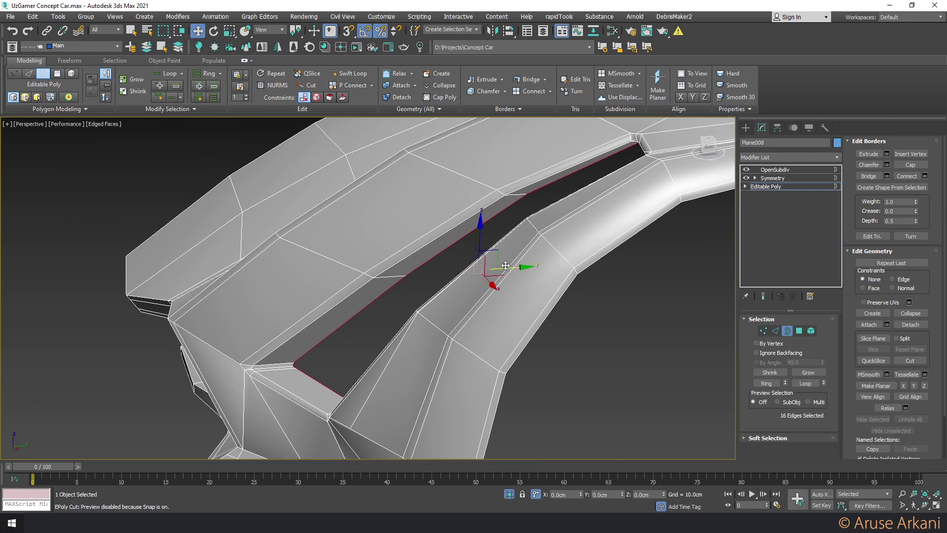
mouse_move(506, 265)
middle_mouse_down("alt")
mouse_move(522, 241)
mouse_move(499, 265)
mouse_move(284, 330)
middle_mouse_up("alt")
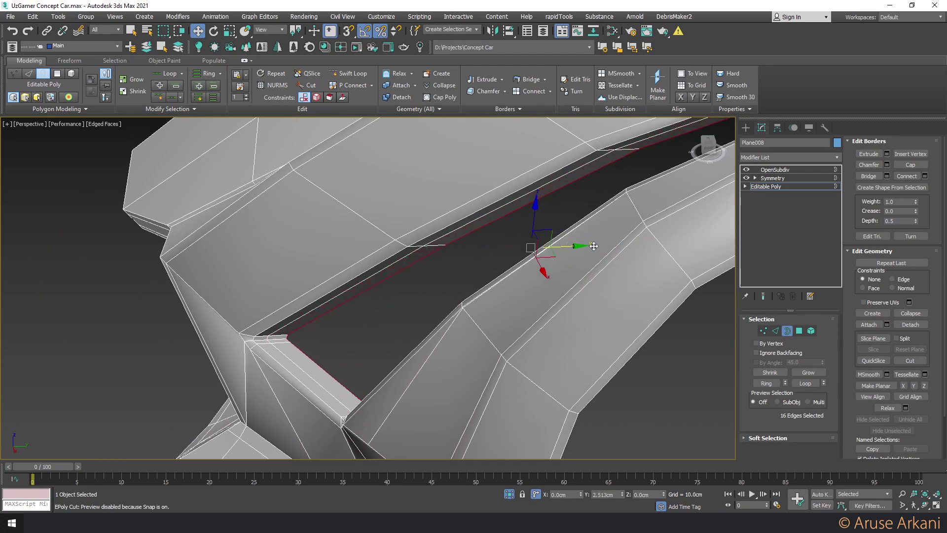
Check the narrowed vent opening in the four-view layout and the perspective view
mouse_move(570, 246)
middle_mouse_down("alt")
mouse_move(578, 231)
mouse_move(600, 239)
mouse_move(481, 242)
middle_mouse_up("alt")
key("alt+w")
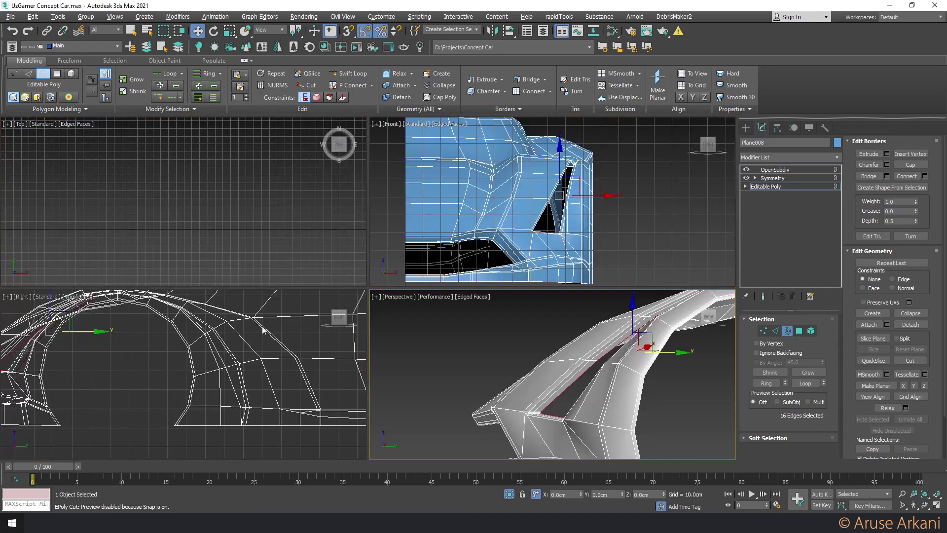
scroll(263, 329, "up", 3)
key("alt+w")
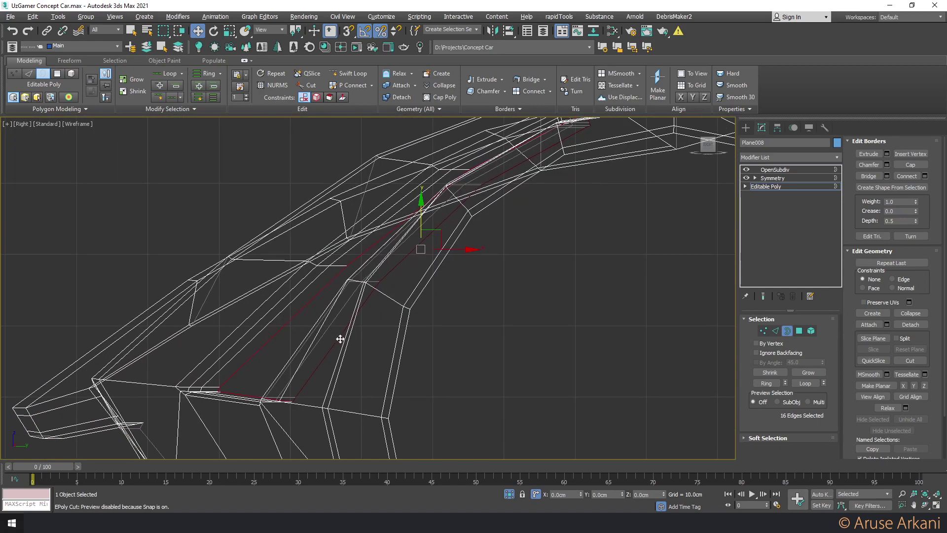
key("p")
scroll(637, 374, "up", 3)
scroll(492, 351, "up", 3)
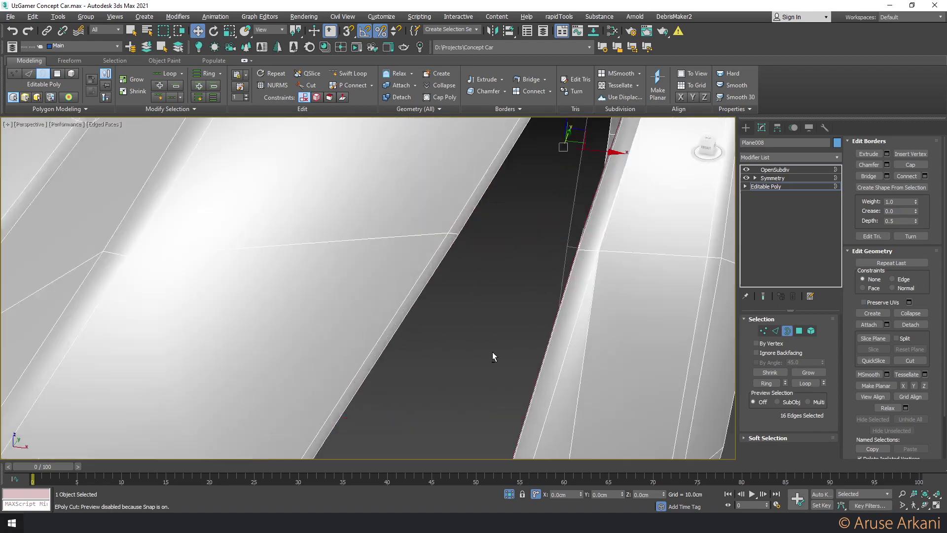
middle_click_drag(492, 352, 428, 336, "alt")
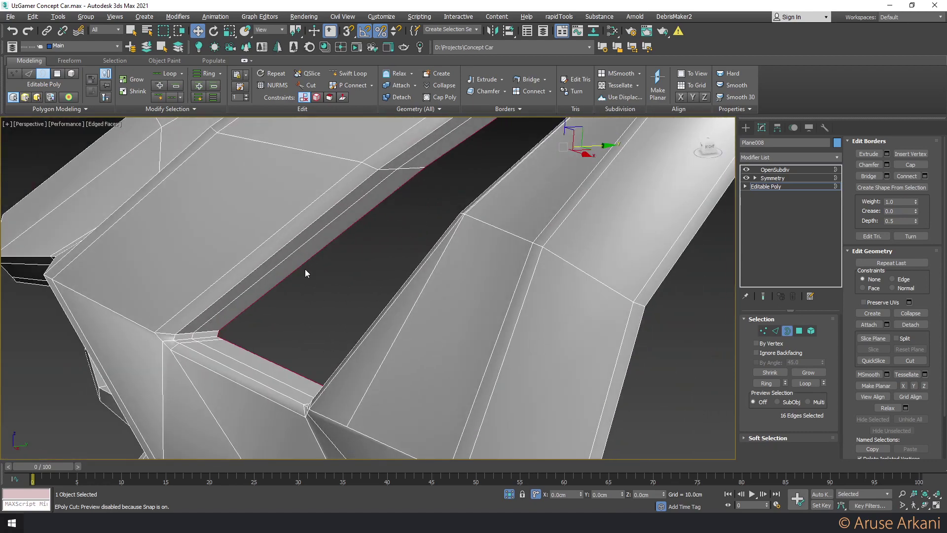
key("2")
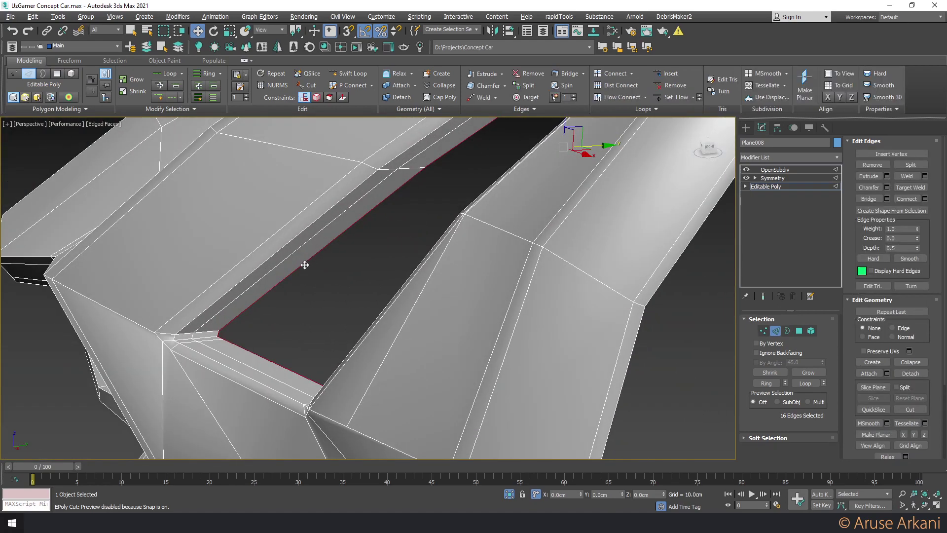
Bring the shaded Perspective view in close, facing the side fender vent opening
scroll(323, 269, "down", 5)
key("alt+w")
key("alt+w")
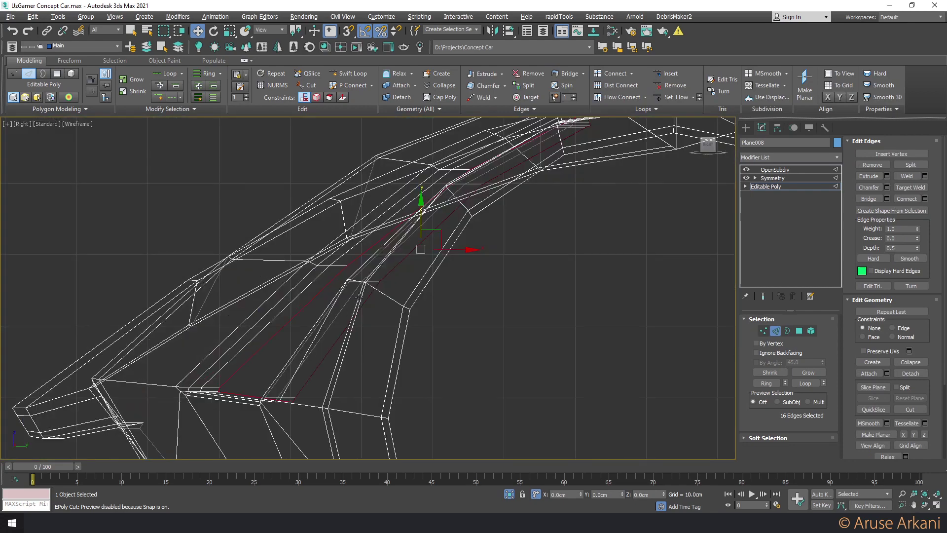
key("p")
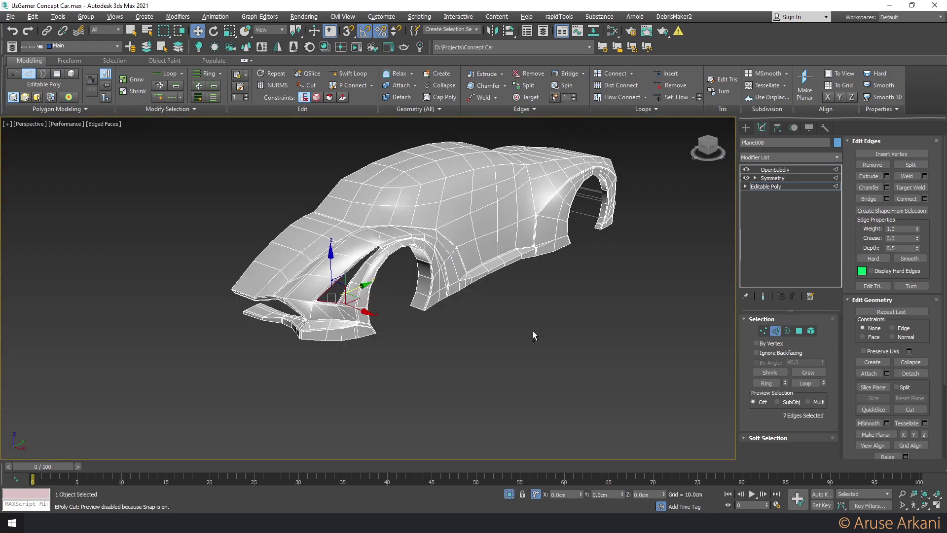
scroll(342, 295, "up", 5)
scroll(329, 323, "up", 3)
middle_click_drag(329, 323, 341, 350, "alt")
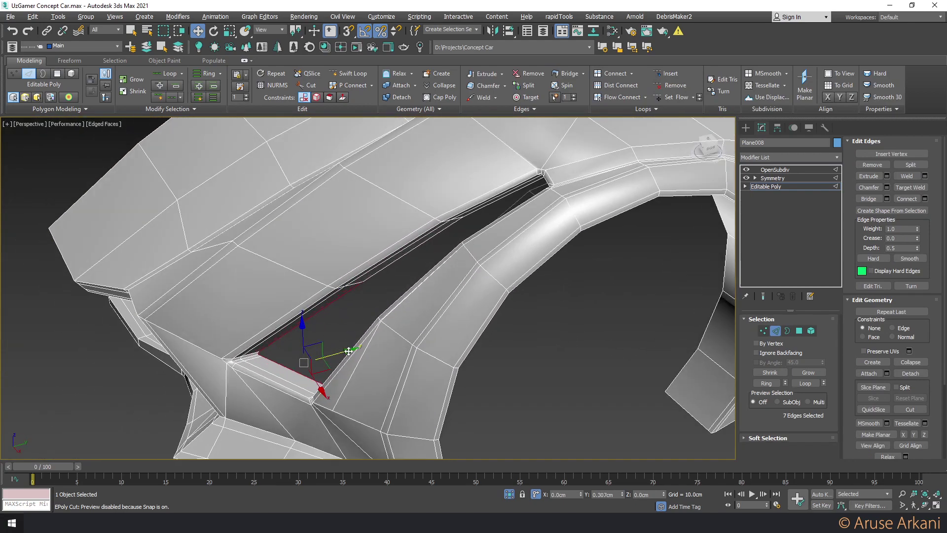
key("alt+w")
right_click(289, 313)
key("alt+w")
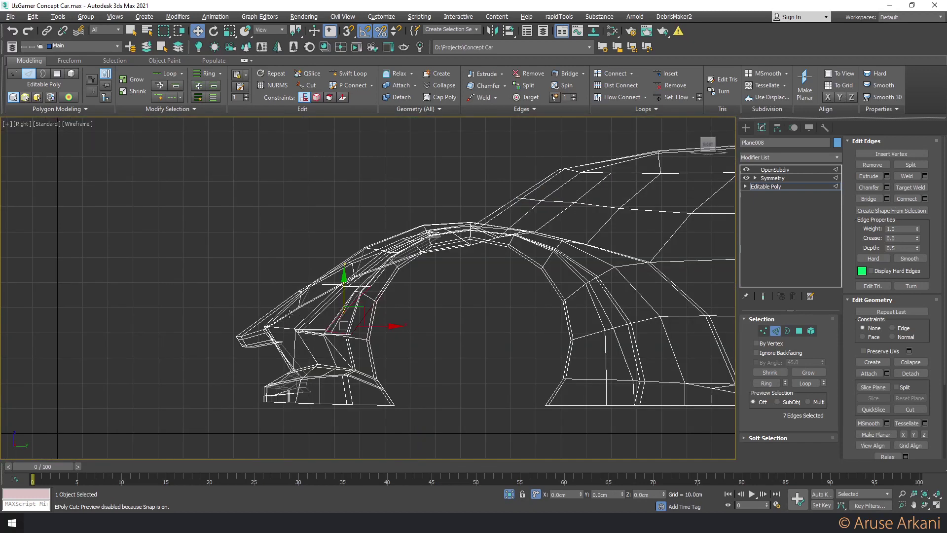
scroll(305, 318, "up", 3)
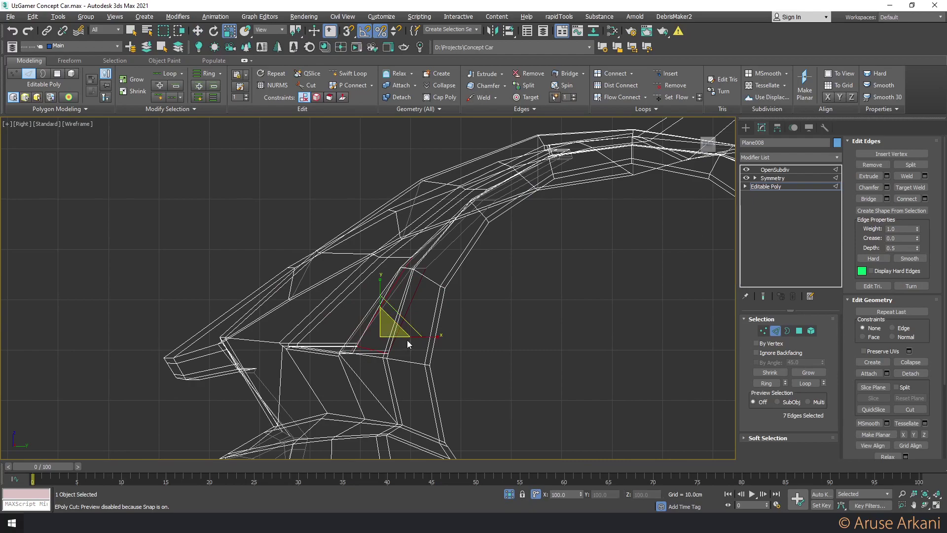
key("p")
scroll(493, 345, "up", 3)
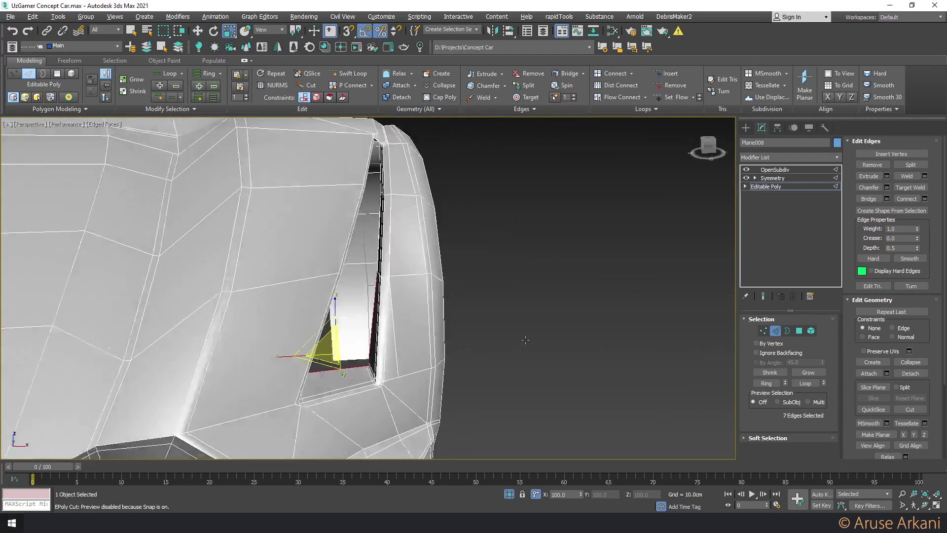
mouse_move(493, 345)
middle_mouse_down("alt")
mouse_move(539, 322)
mouse_move(515, 355)
mouse_move(365, 355)
mouse_move(321, 312)
mouse_move(281, 340)
mouse_move(278, 356)
middle_mouse_up("alt")
scroll(527, 335, "down", 3)
scroll(510, 365, "up", 4)
scroll(315, 321, "up", 2)
mouse_move(297, 304)
middle_mouse_down("alt")
mouse_move(327, 270)
mouse_move(414, 271)
middle_mouse_up("alt")
Move the seven edges at the vent slot's lower tip sideways along Y
key("w")
left_click_drag(298, 346, 297, 338)
mouse_move(298, 338)
middle_mouse_down("alt")
mouse_move(275, 321)
mouse_move(290, 307)
middle_mouse_up("alt")
scroll(339, 245, "down", 5)
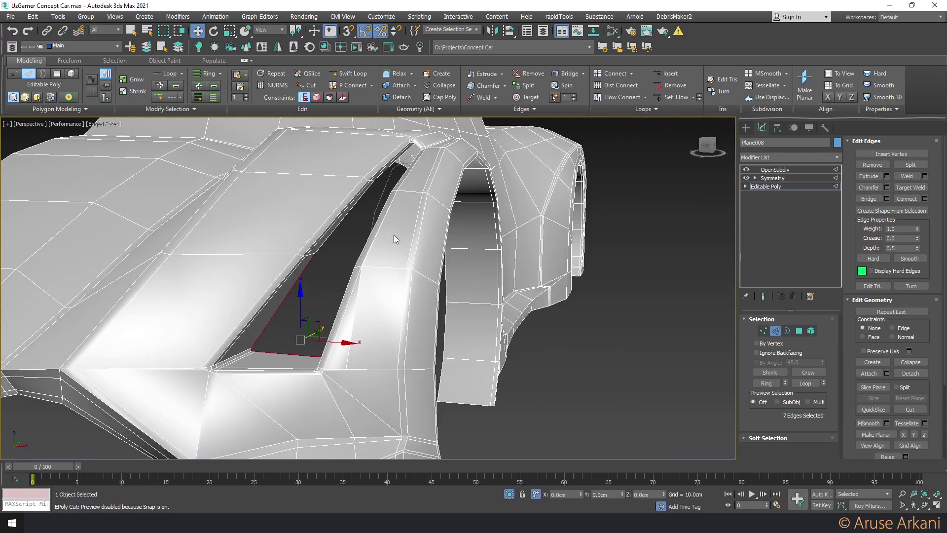
Select the vent slot's open border and cap it with quads using rapidQCap
key("3")
left_click(332, 236)
scroll(332, 233, "up", 5)
scroll(359, 227, "down", 2)
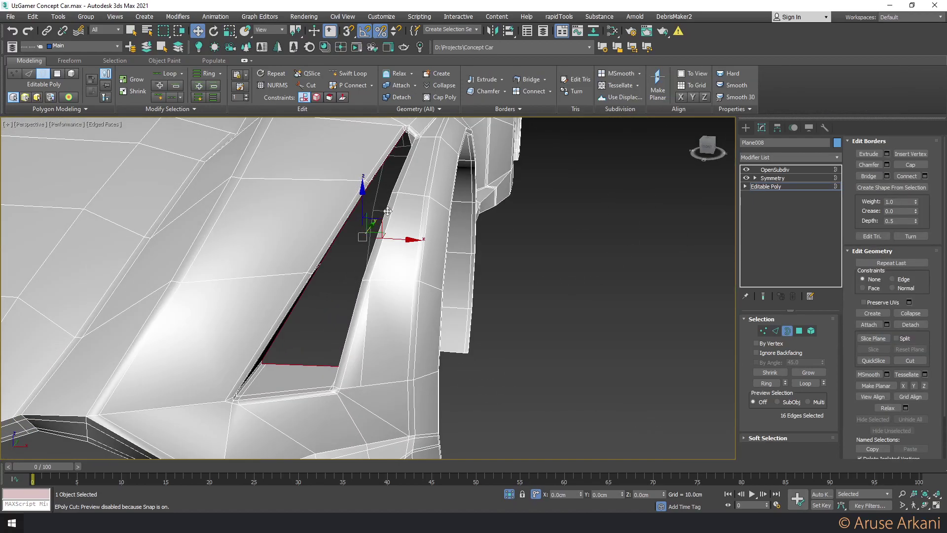
mouse_move(359, 227)
middle_mouse_down("alt")
mouse_move(478, 206)
mouse_move(469, 208)
middle_mouse_up("alt")
scroll(411, 208, "up", 3)
middle_click_drag(412, 208, 409, 194, "alt")
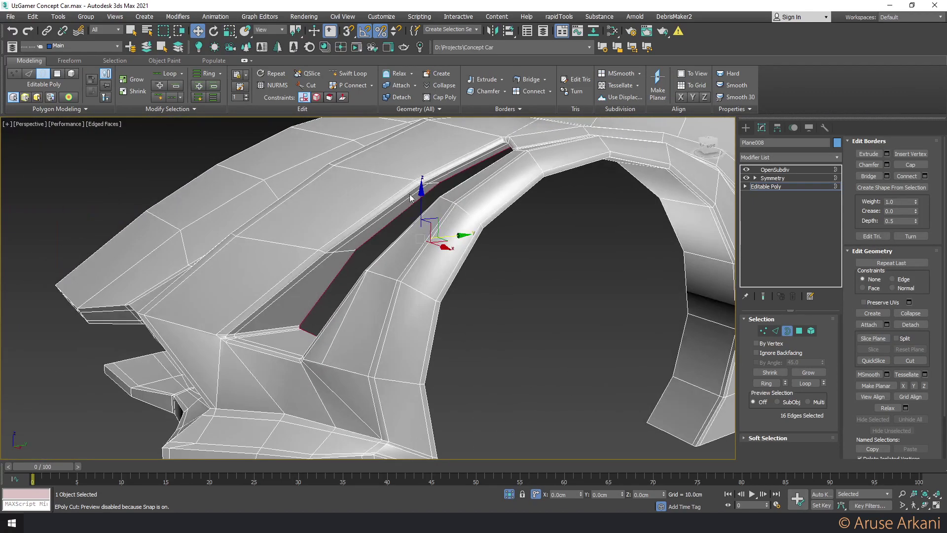
left_click(624, 17)
mouse_move(563, 44)
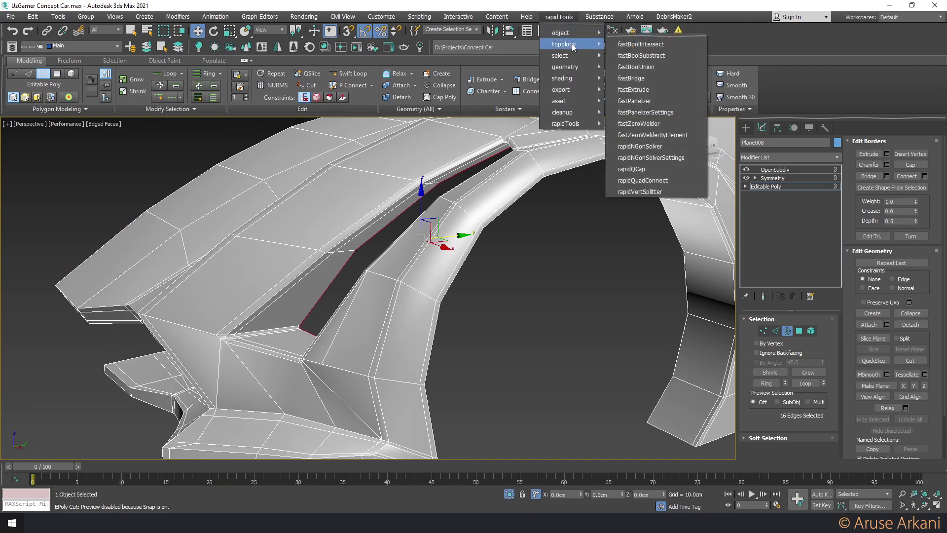
left_click(632, 168)
Preview the capped vent with OpenSubdiv, then return to the Editable Poly level
mouse_move(617, 197)
middle_mouse_down("alt")
mouse_move(516, 197)
mouse_move(527, 211)
mouse_move(477, 234)
middle_mouse_up("alt")
scroll(526, 212, "up", 2)
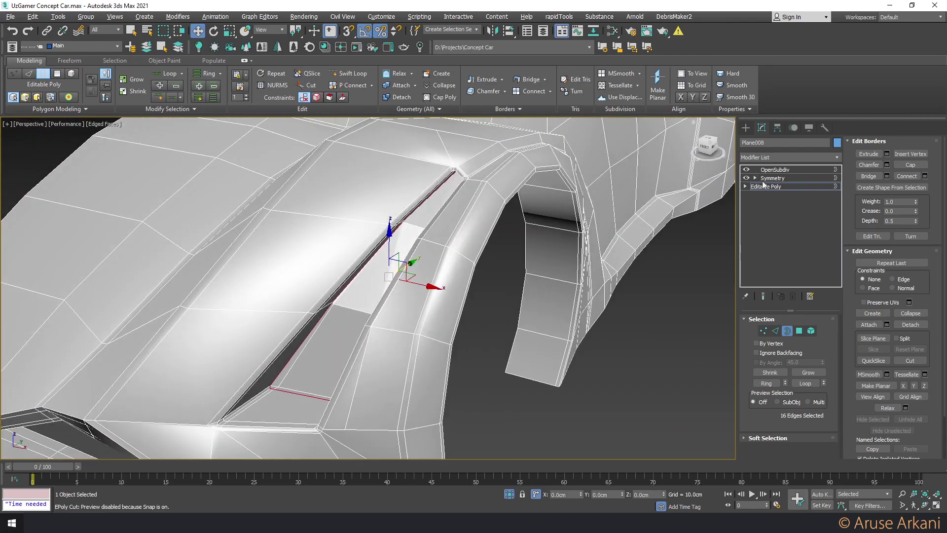
left_click(771, 169)
scroll(517, 194, "down", 3)
scroll(517, 193, "down", 2)
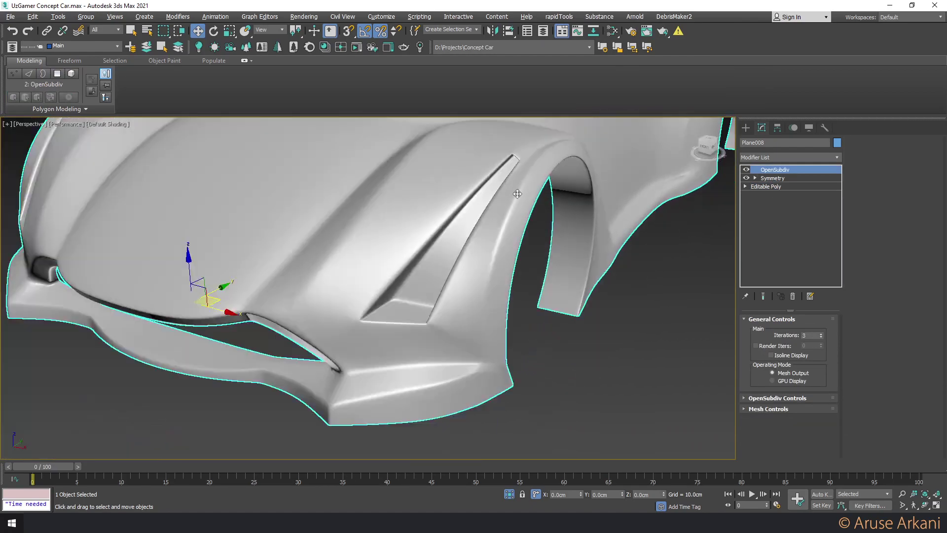
middle_click_drag(514, 187, 509, 205, "alt")
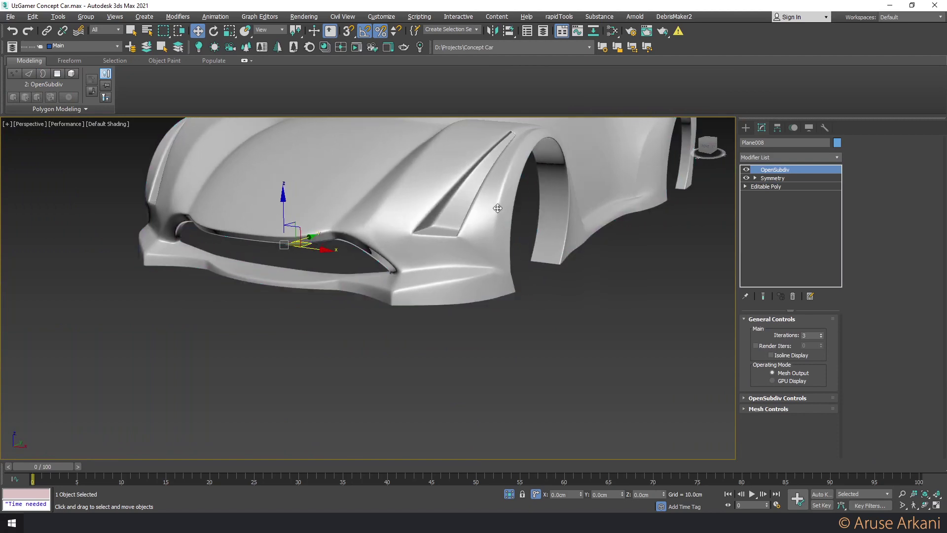
scroll(464, 240, "up", 3)
left_click(766, 186)
Slide the vertex at the vent's front tip along its edge toward the vent
key("1")
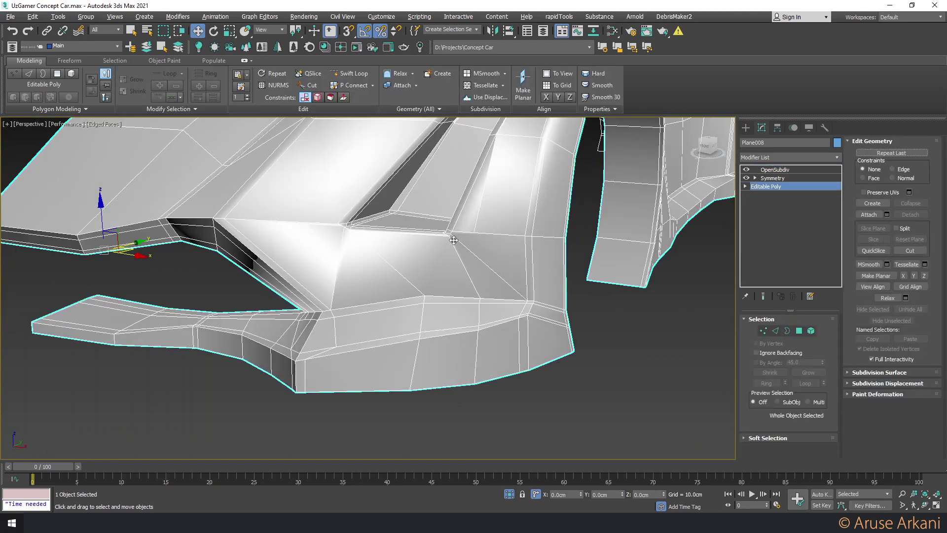
left_click(459, 225)
scroll(457, 244, "up", 3)
key("alt+c")
middle_click_drag(458, 244, 449, 246, "alt")
left_click(442, 232)
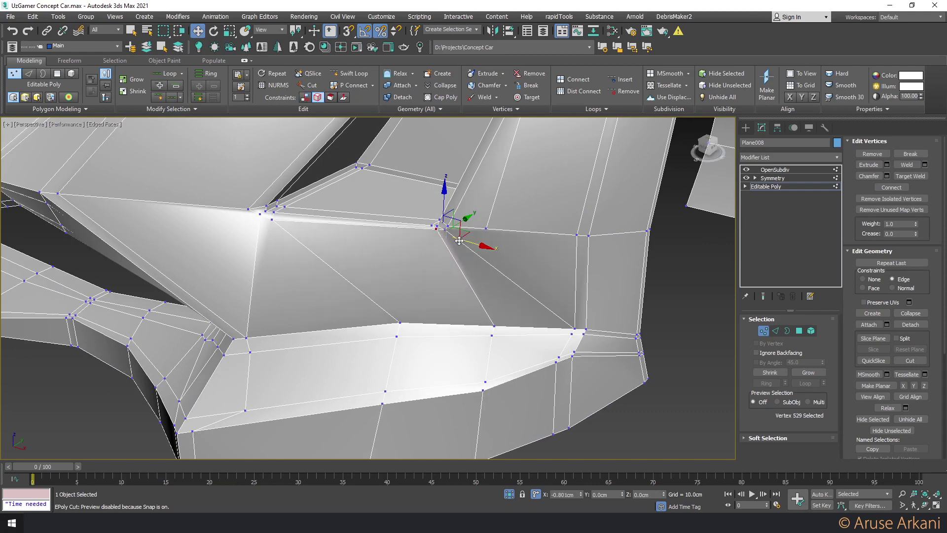
scroll(461, 235, "up", 2)
scroll(456, 230, "up", 1)
left_click_drag(455, 228, 445, 230)
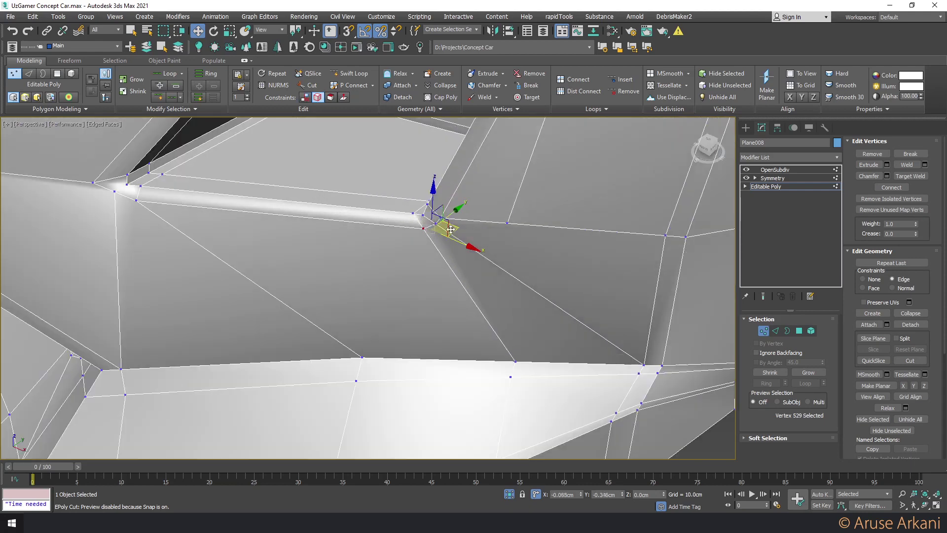
Raise the neighbouring vent-edge vertex vertically
left_click(441, 217)
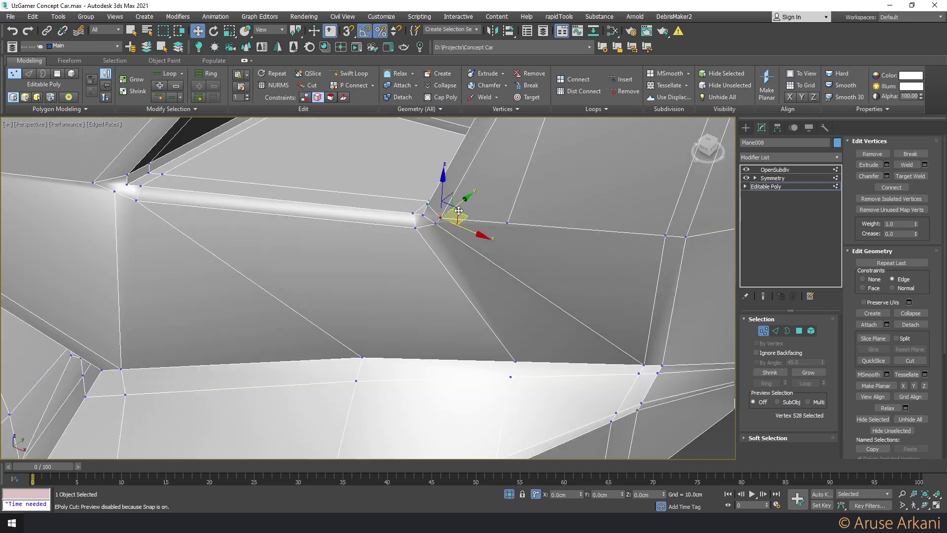
middle_click_drag(455, 202, 447, 194, "alt")
left_click_drag(442, 192, 446, 172)
middle_click_drag(446, 172, 483, 248, "alt")
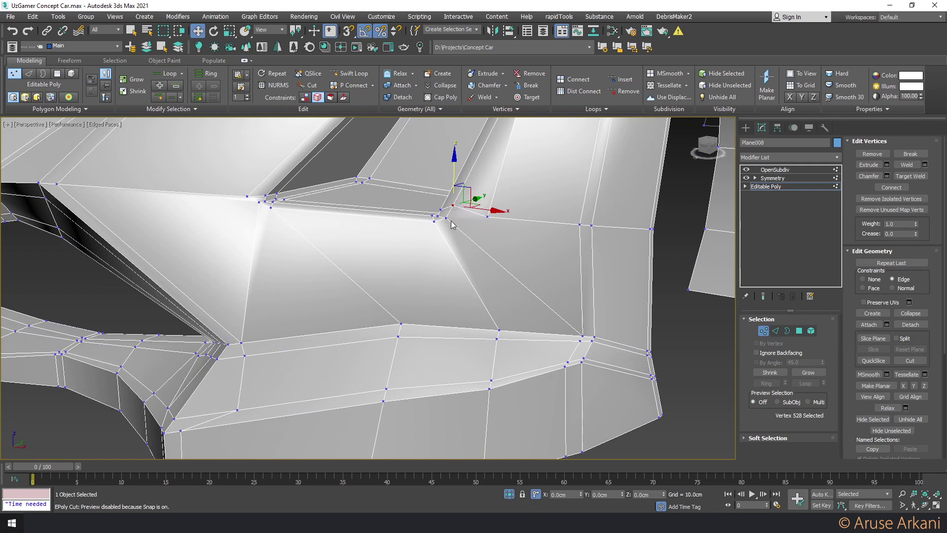
Nudge the lower fender-panel vertices below the vent tip
left_click(433, 222)
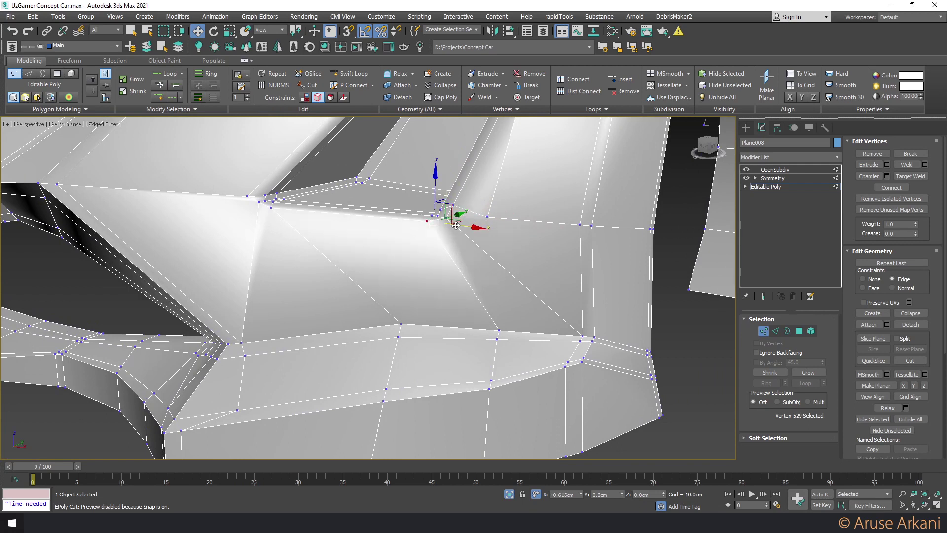
left_click(469, 327)
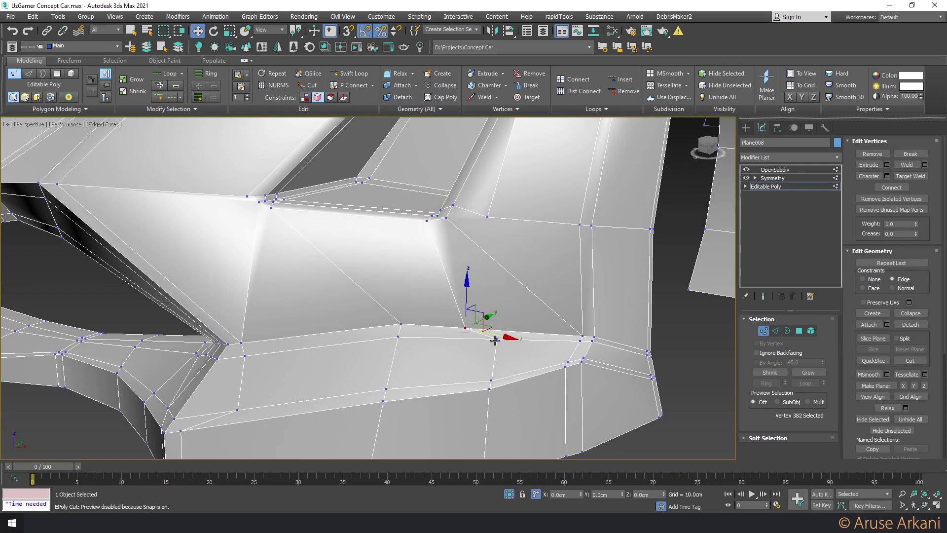
left_click(497, 340)
mouse_move(477, 338)
middle_mouse_down("alt")
mouse_move(503, 359)
mouse_move(469, 343)
mouse_move(495, 340)
mouse_move(578, 245)
middle_mouse_up("alt")
left_click(496, 341)
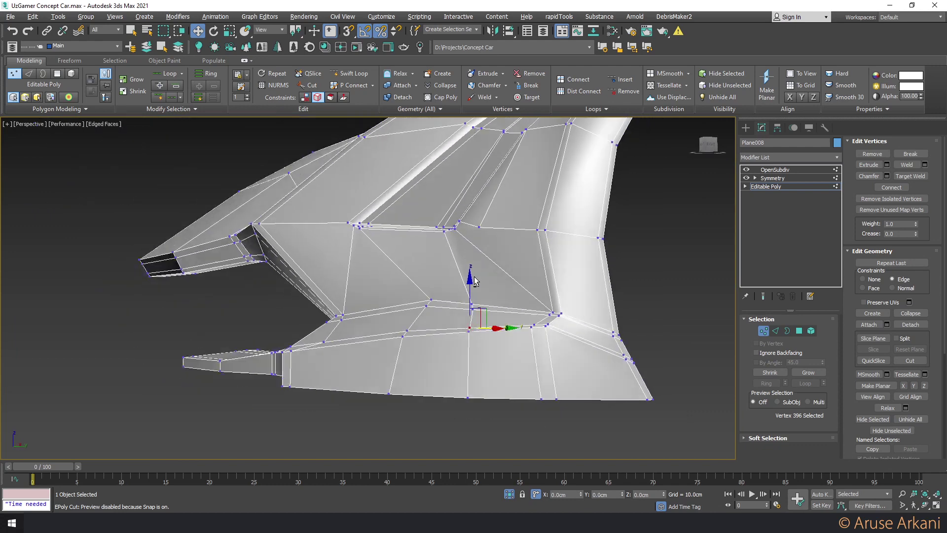
Check the vertex edits smoothed with OpenSubdiv and wireframe hidden, then restore the cage
left_click(774, 169)
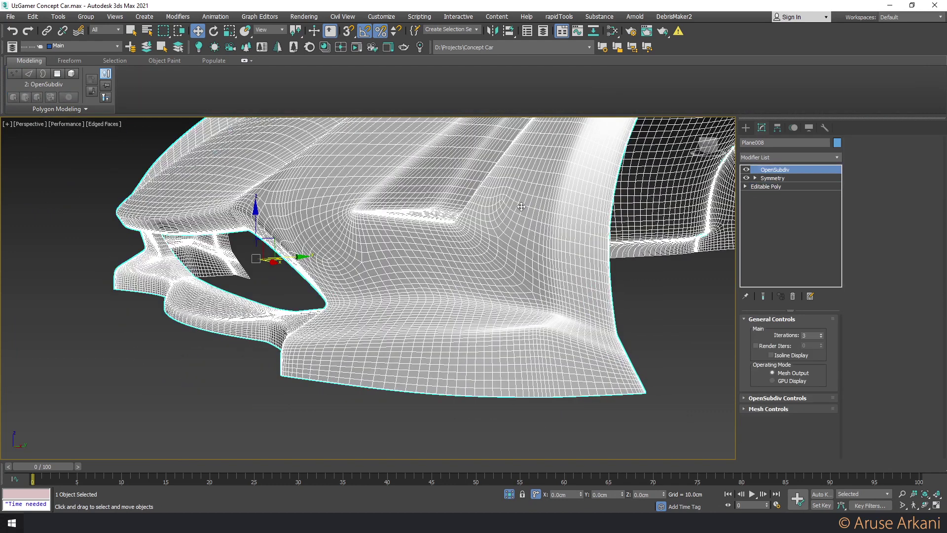
key("F4")
scroll(534, 214, "up", 3)
scroll(534, 214, "down", 3)
left_click(765, 186)
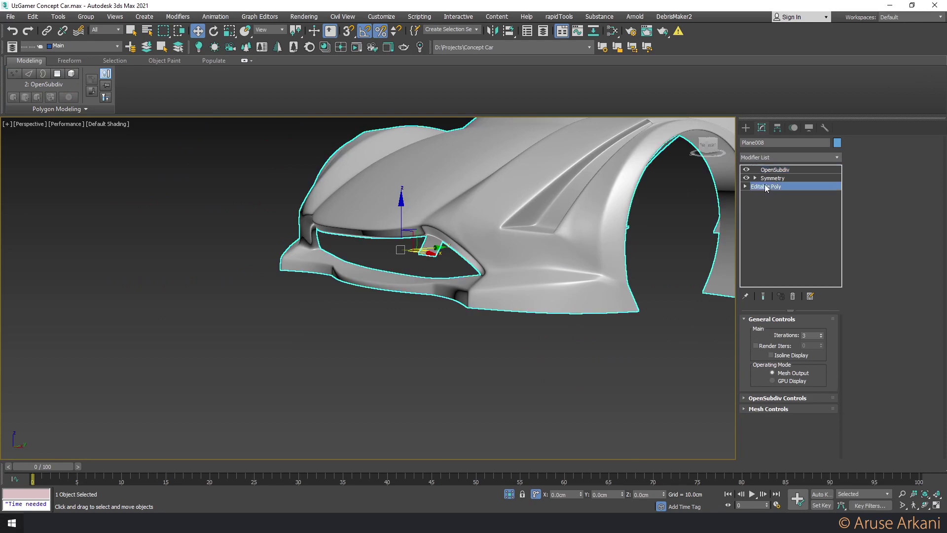
key("F4")
scroll(567, 232, "up", 2)
Exit the cutting mode, clear the edge selection and return to vertex editing
middle_click_drag(567, 231, 554, 232, "alt")
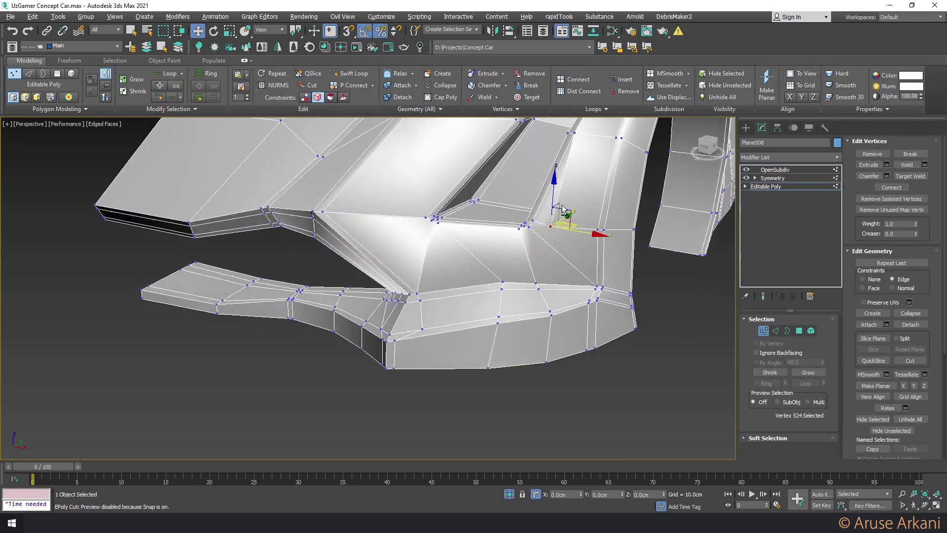
key("2")
right_click(554, 232)
left_click(552, 241)
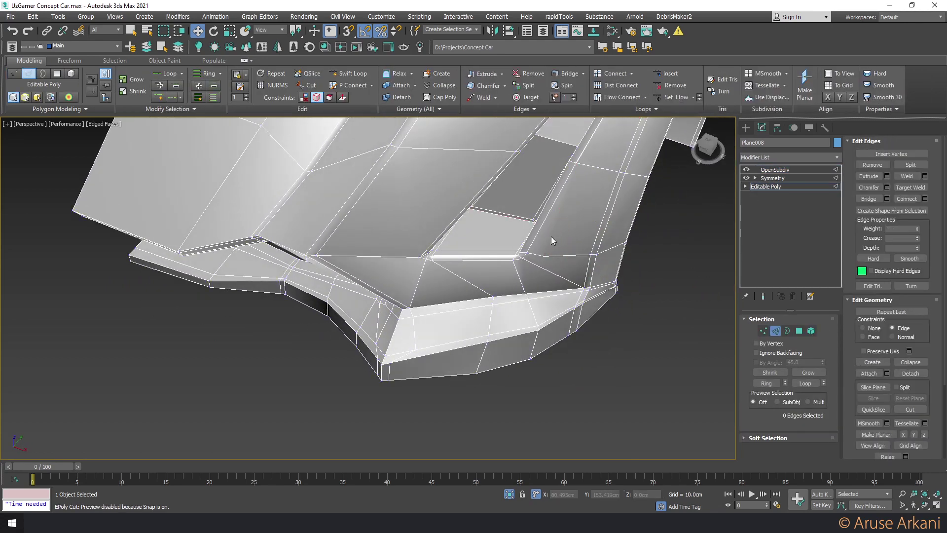
key("1")
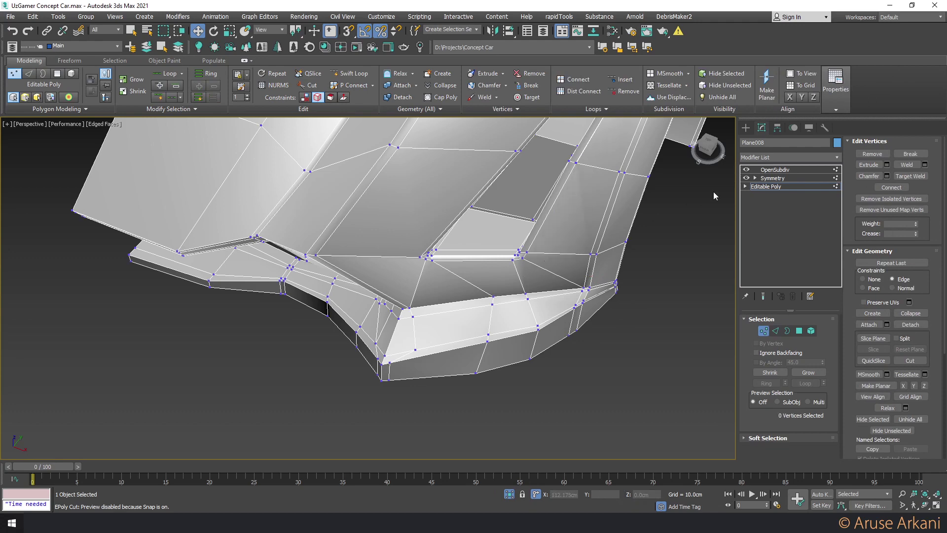
Check the smoothed body from a low front angle, then return to the wireframe cage
left_click(766, 186)
left_click(775, 169)
key("F4")
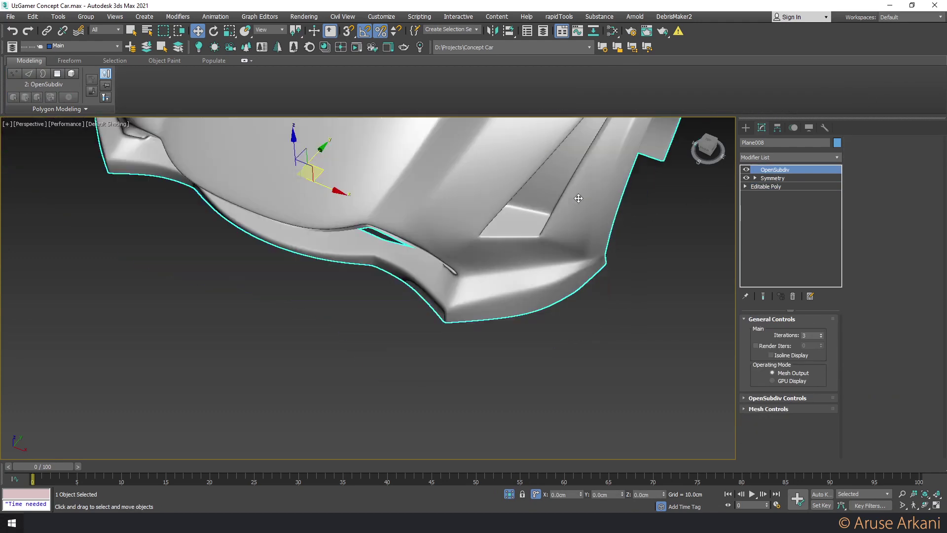
mouse_move(579, 197)
middle_mouse_down("alt")
mouse_move(556, 175)
mouse_move(538, 215)
middle_mouse_up("alt")
scroll(560, 180, "up", 3)
scroll(560, 180, "down", 3)
scroll(555, 197, "up", 2)
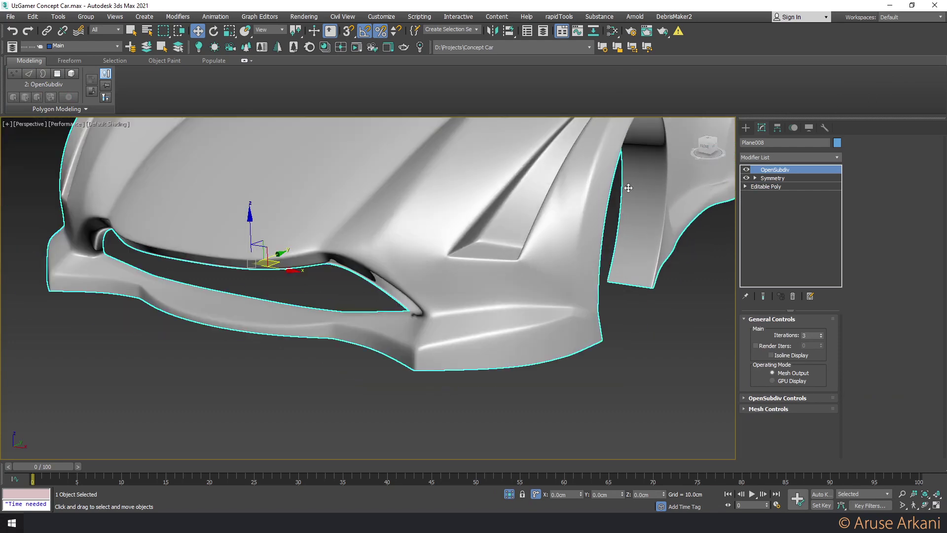
left_click(764, 186)
key("F4")
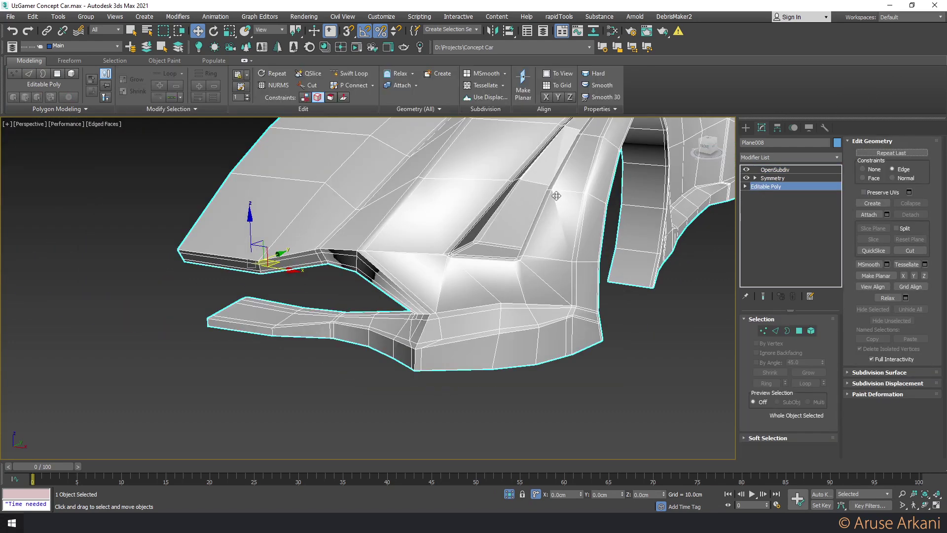
Shift an edge crossing the fender panel slightly, then remove it
key("1")
left_click(559, 181)
scroll(556, 187, "up", 3)
scroll(553, 188, "up", 3)
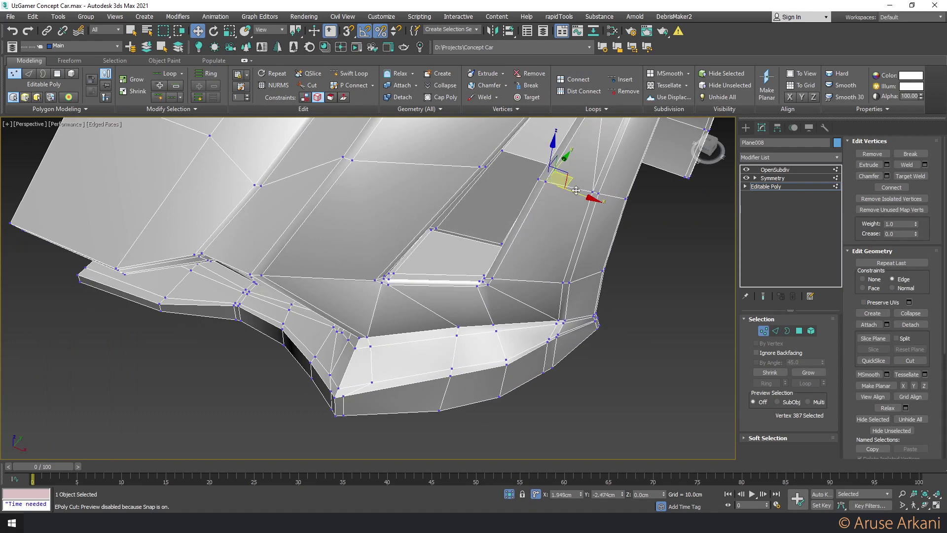
mouse_move(565, 183)
middle_mouse_down("alt")
mouse_move(522, 243)
mouse_move(528, 249)
middle_mouse_up("alt")
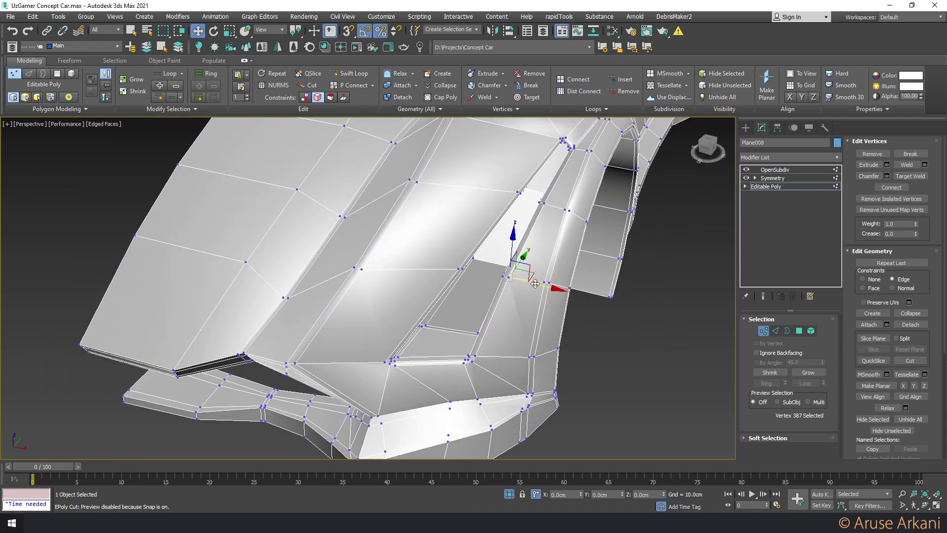
key("2")
left_click(528, 250)
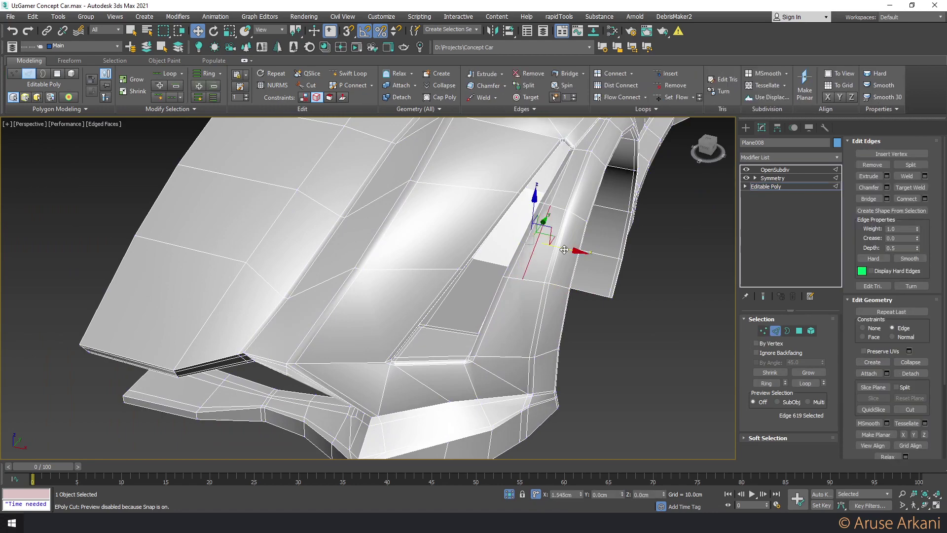
left_click_drag(563, 249, 570, 252)
left_click(670, 90)
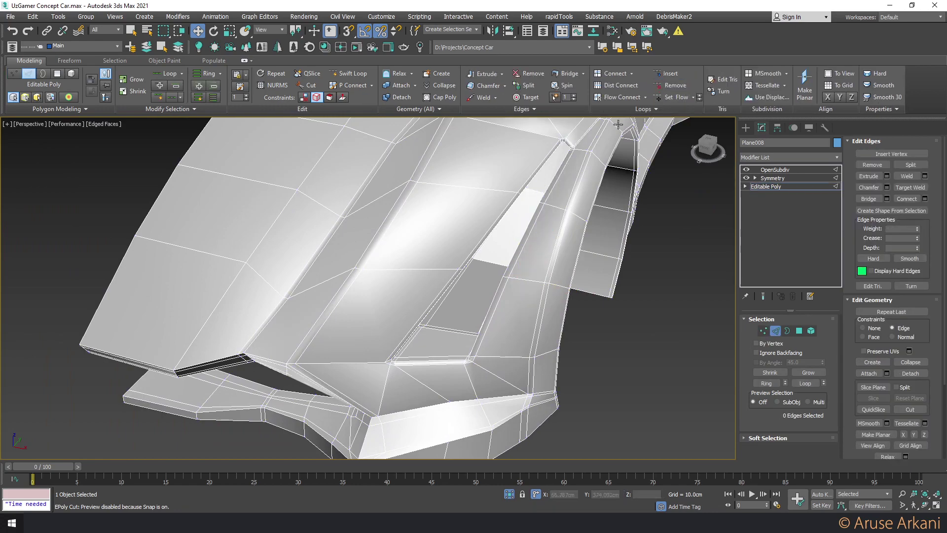
Check the smoothed fender panel near the wheel arch, then restore the cage
mouse_move(581, 191)
middle_mouse_down()
mouse_move(553, 195)
mouse_move(564, 216)
middle_mouse_up()
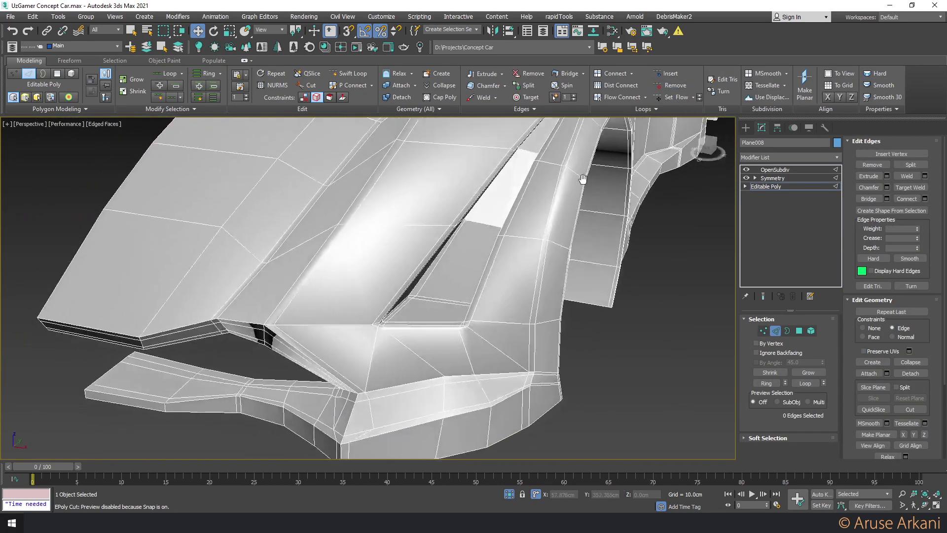
left_click(772, 178)
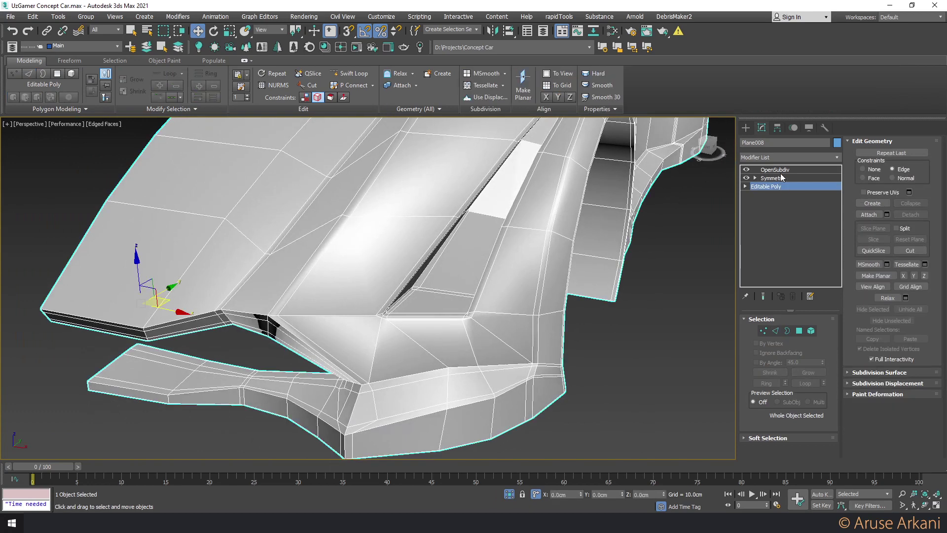
key("F4")
mouse_move(651, 191)
middle_mouse_down("alt")
mouse_move(615, 193)
mouse_move(562, 216)
mouse_move(581, 173)
middle_mouse_up("alt")
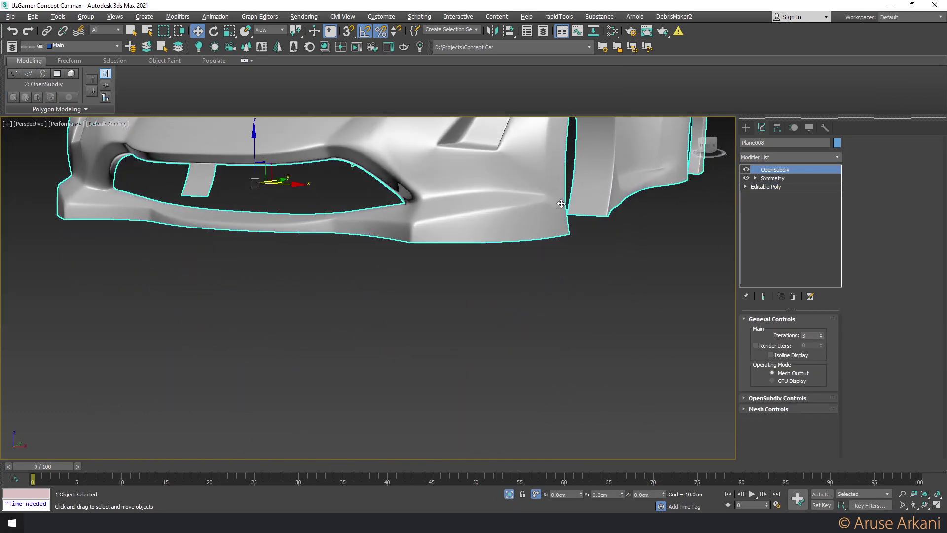
left_click(760, 186)
key("F4")
Select the vertices at the vent recess's upper end
key("1")
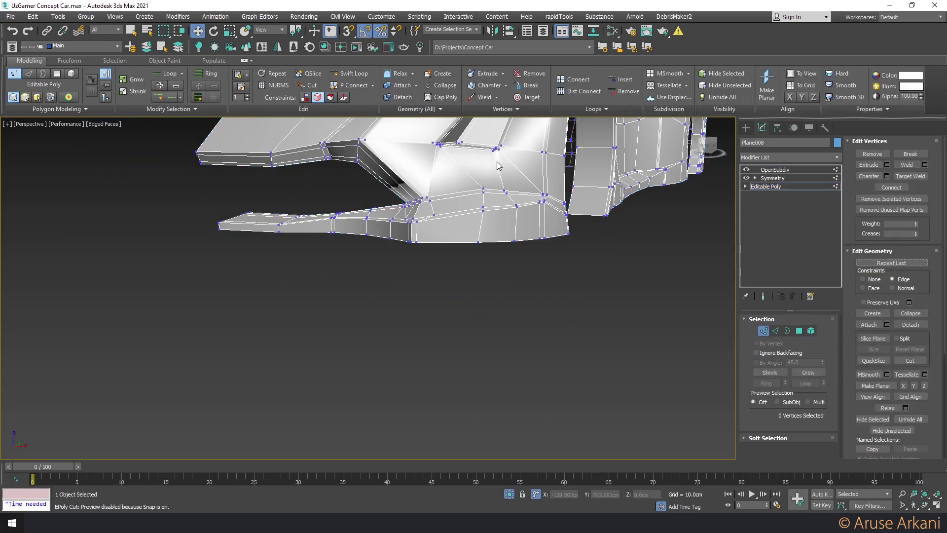
left_click(493, 150)
scroll(495, 153, "up", 2)
scroll(498, 155, "up", 3)
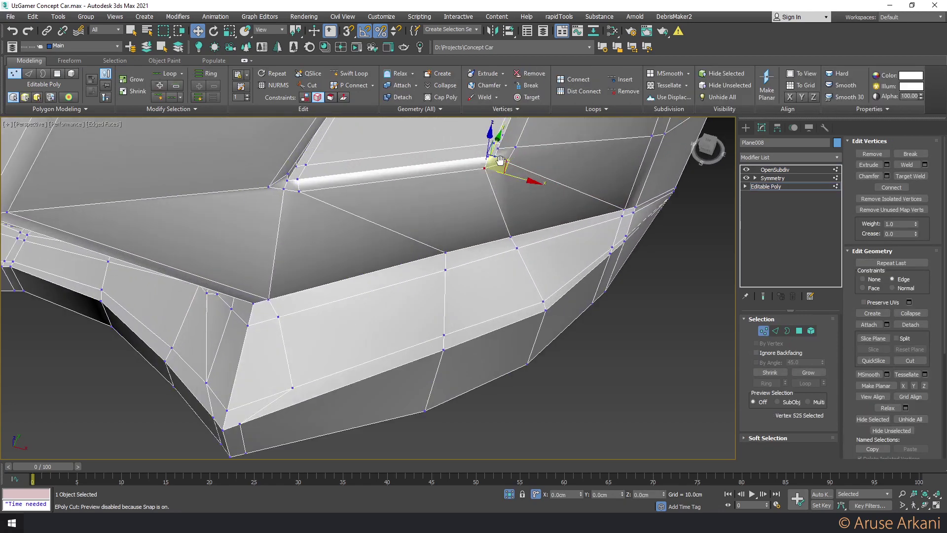
scroll(513, 167, "up", 3)
middle_click_drag(532, 179, 520, 168, "alt")
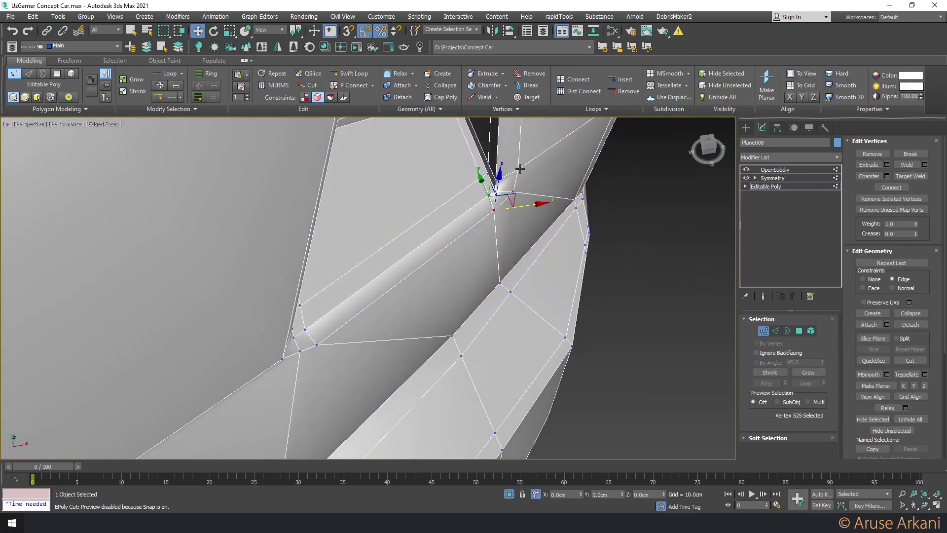
left_click(519, 169)
middle_click_drag(523, 138, 511, 187, "alt")
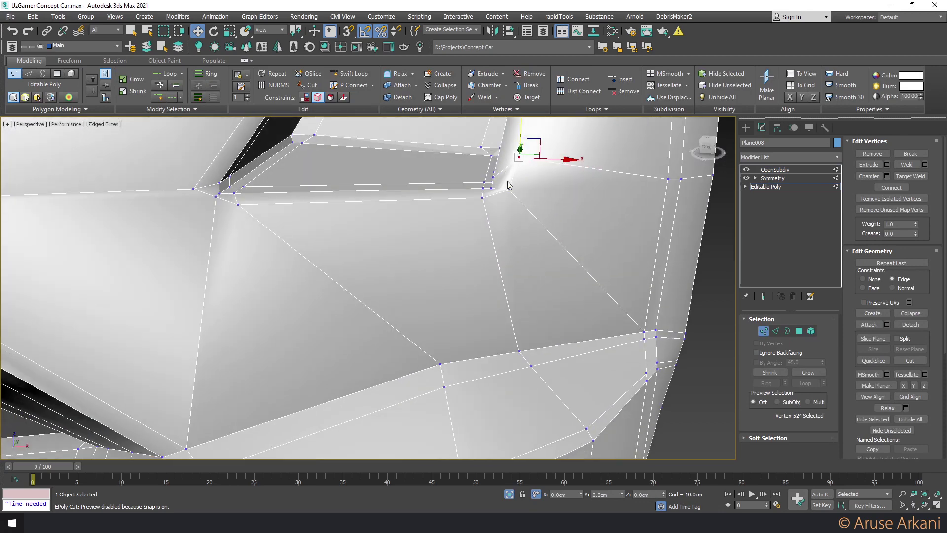
left_click(509, 189)
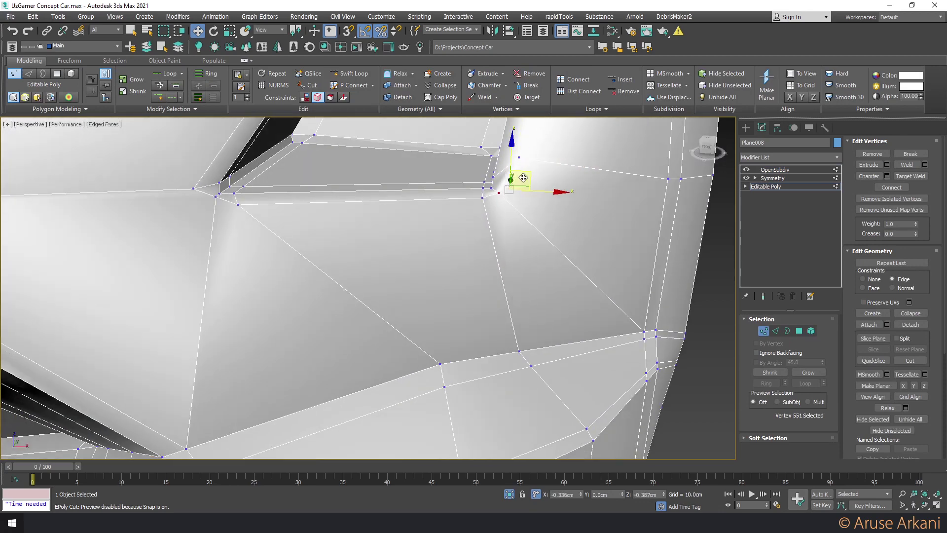
Raise the vent's upper corner vertex slightly, checking it from several angles
middle_click_drag(523, 177, 539, 215, "alt")
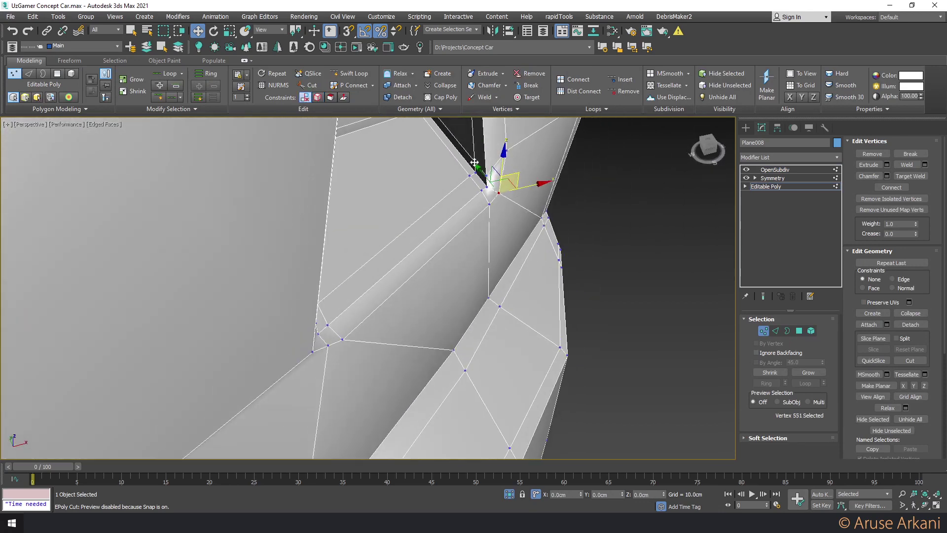
mouse_move(491, 177)
middle_mouse_down("alt")
mouse_move(578, 191)
mouse_move(537, 196)
mouse_move(480, 248)
middle_mouse_up("alt")
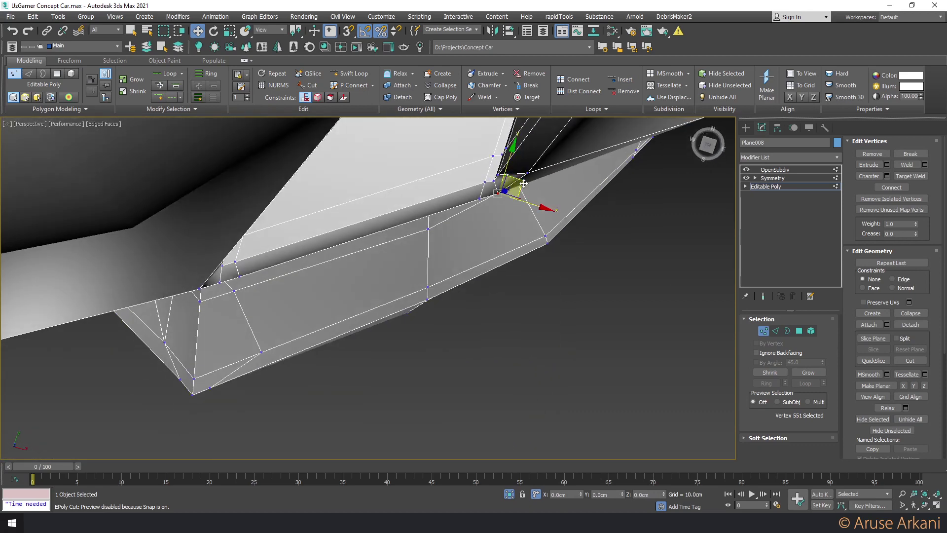
mouse_move(523, 183)
middle_mouse_down("alt")
mouse_move(513, 187)
mouse_move(520, 180)
middle_mouse_up("alt")
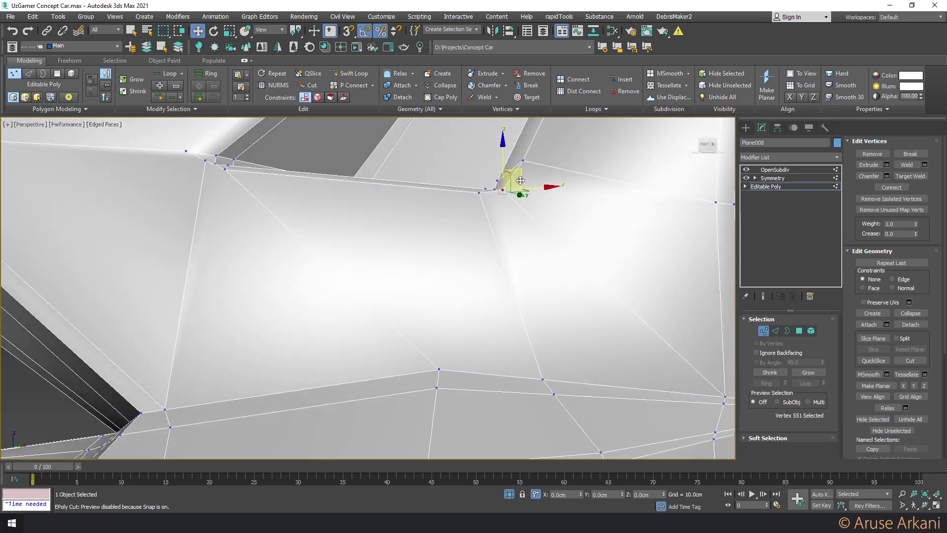
left_click_drag(520, 181, 523, 168)
middle_click_drag(522, 167, 532, 203, "alt")
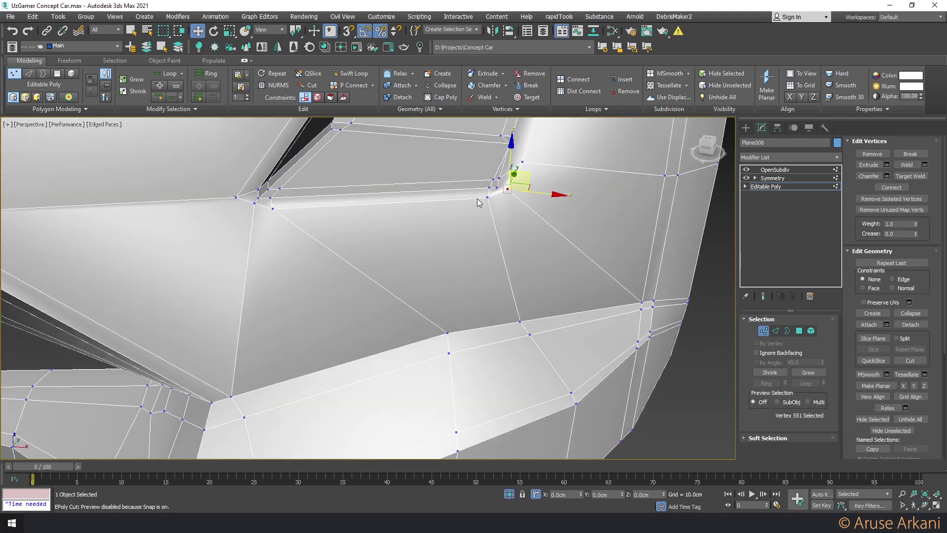
left_click(488, 187)
Preview the smoothed panel without edge lines across the whole car front
scroll(726, 186, "down", 2)
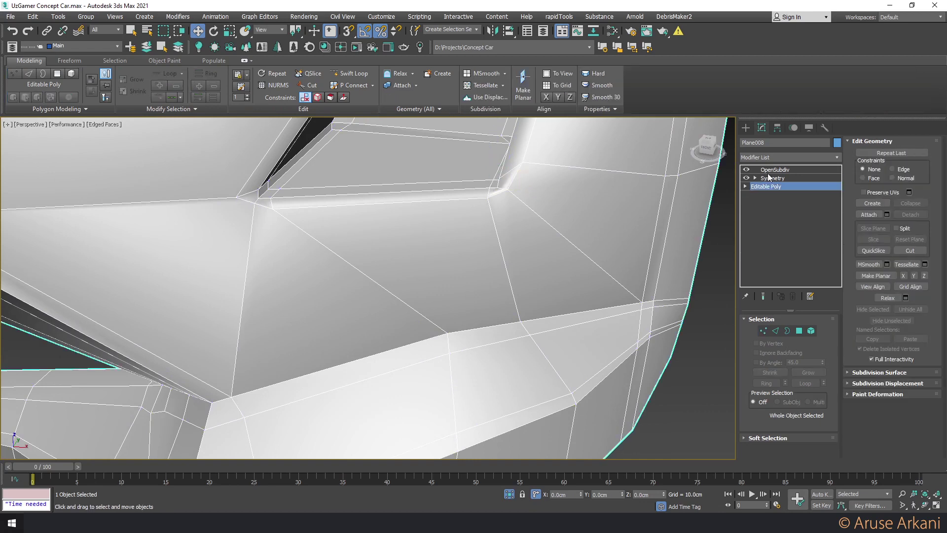
left_click(773, 169)
key("F4")
scroll(538, 171, "down", 2)
scroll(527, 192, "down", 4)
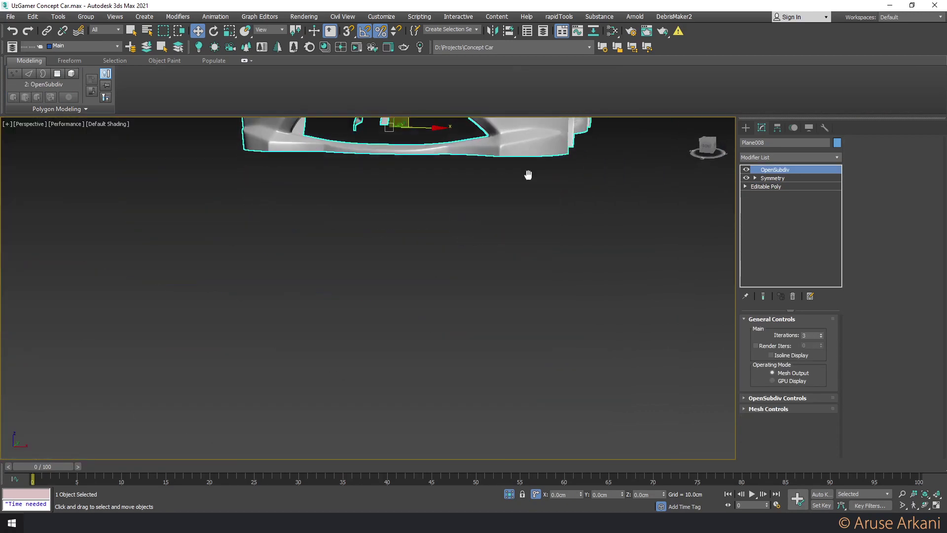
middle_click_drag(526, 173, 490, 233, "alt")
scroll(460, 253, "up", 2)
Unhide all hidden objects, including the wheels, and select the main car body
right_click(474, 197)
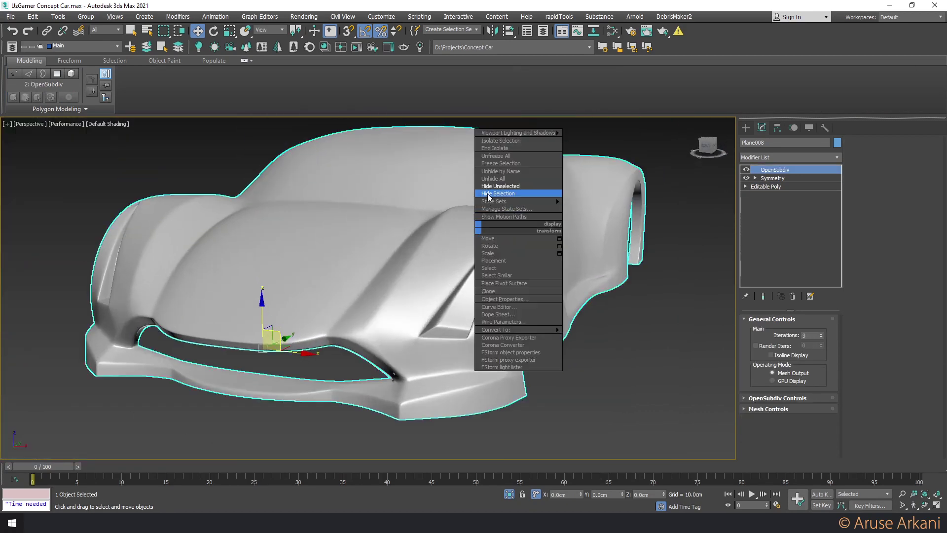
left_click(555, 198)
right_click(466, 260)
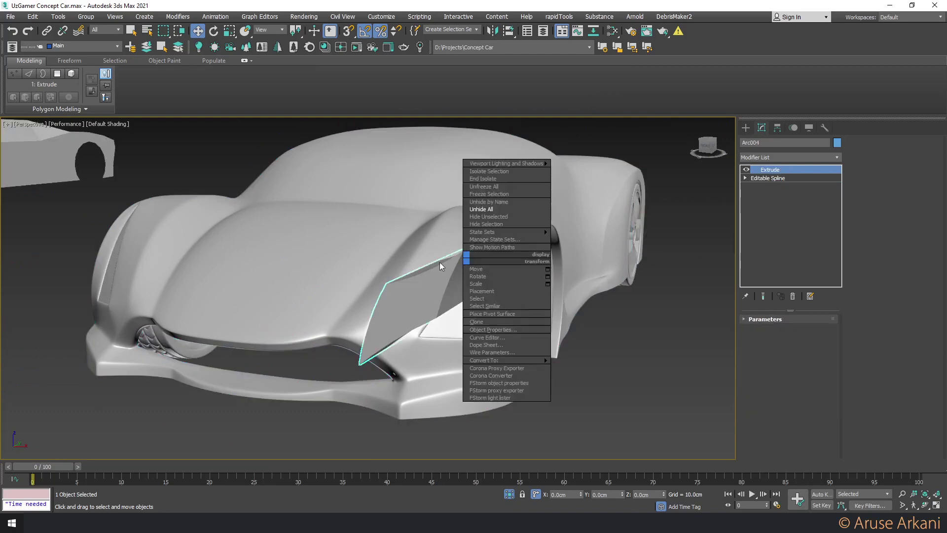
left_click(488, 250)
left_click(477, 271)
scroll(486, 290, "up", 5)
scroll(486, 291, "down", 3)
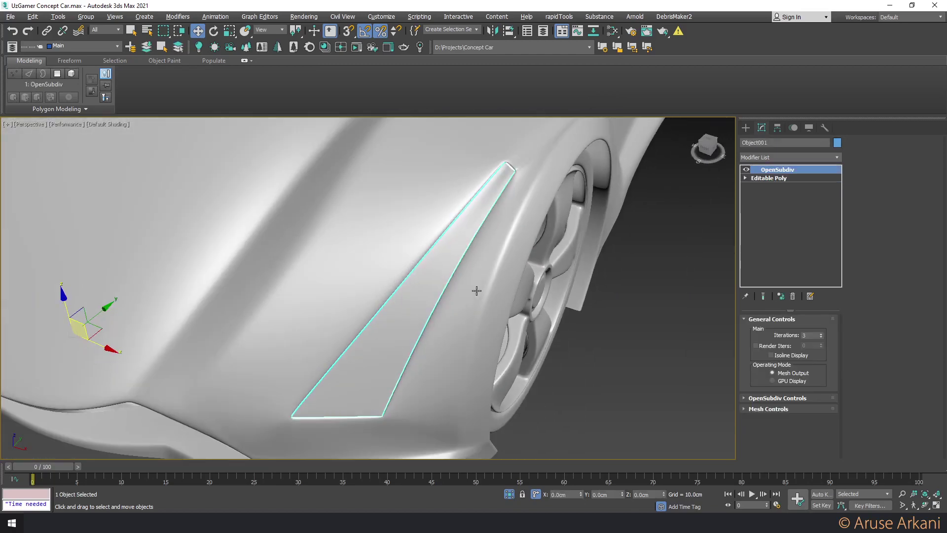
middle_click_drag(475, 290, 472, 264, "alt")
Inspect Object001 in the enlarged Front view, then select Plane008 at its Editable Poly level
key("alt+w")
right_click(541, 199)
key("alt+w")
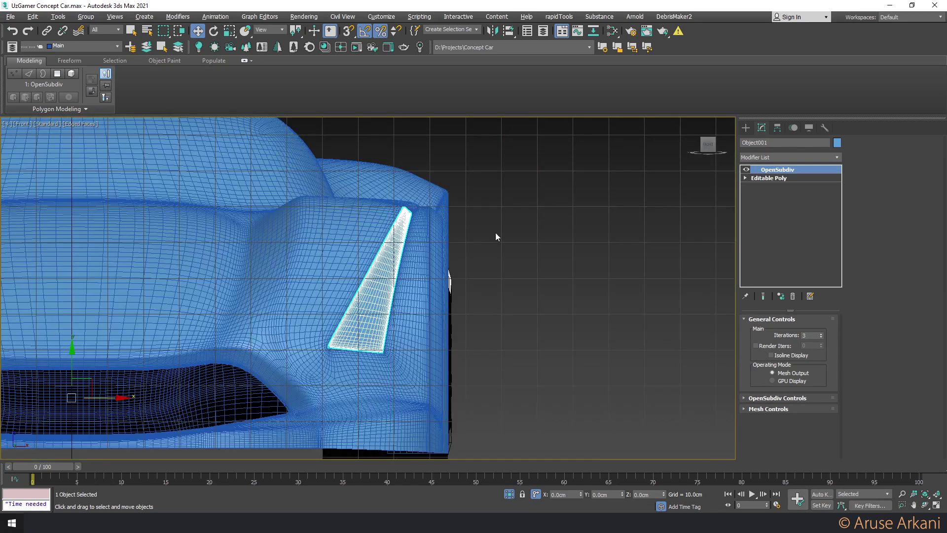
left_click(745, 128)
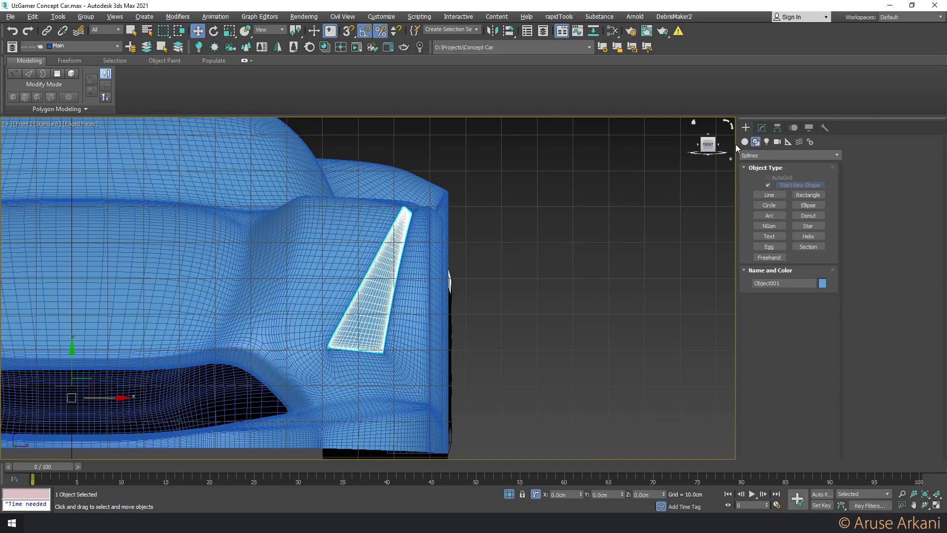
scroll(585, 148, "down", 3)
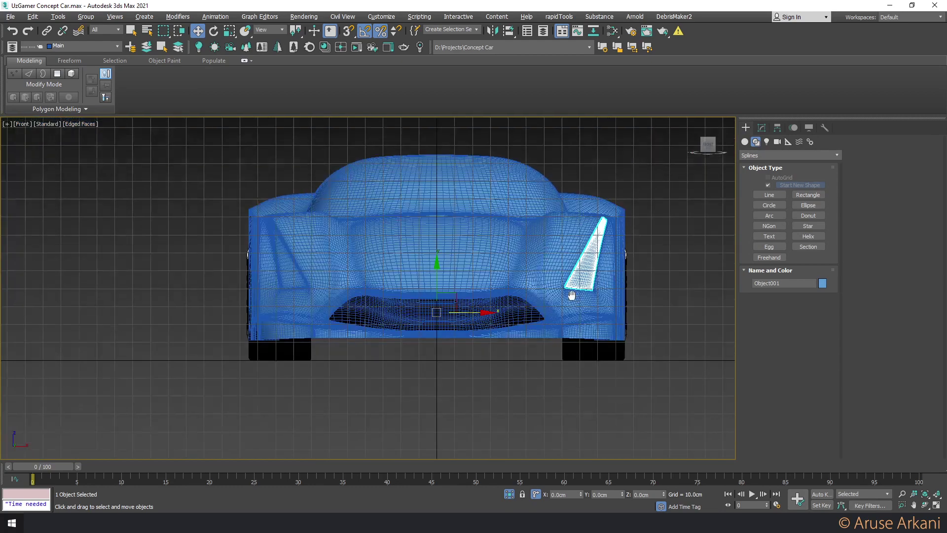
scroll(554, 335, "up", 1)
scroll(555, 335, "up", 3)
left_click(559, 286)
left_click(760, 128)
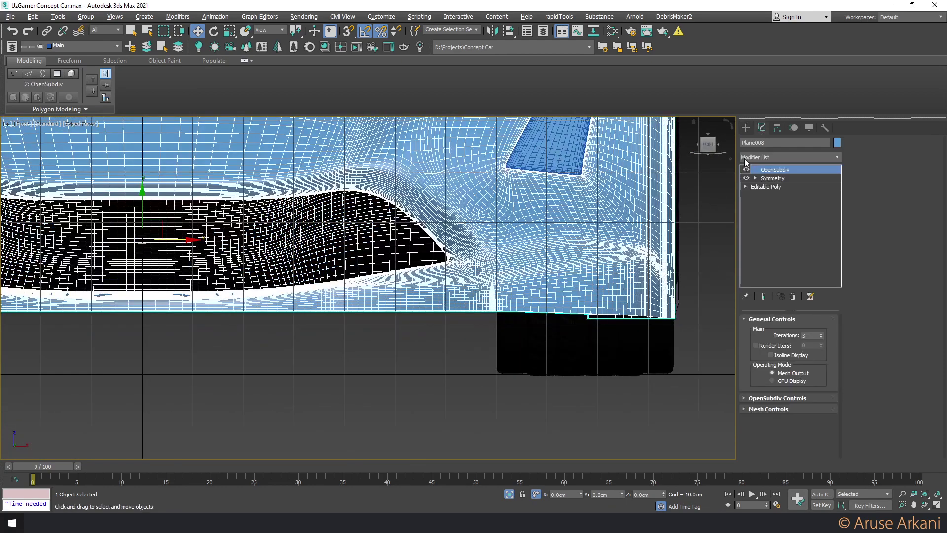
left_click(765, 186)
Show edged faces, maximize the Front viewport and select vertices along the lower front lip
key("F4")
scroll(471, 353, "down", 5)
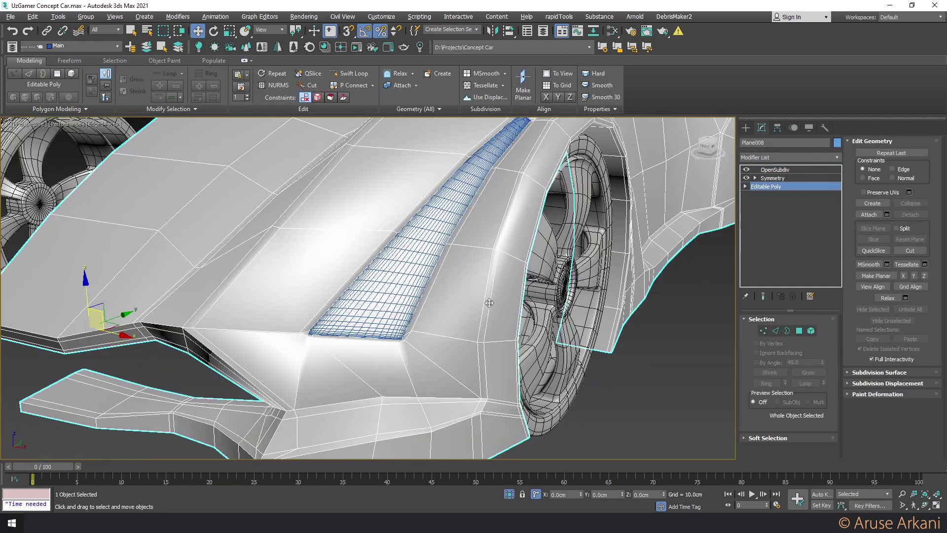
key("4")
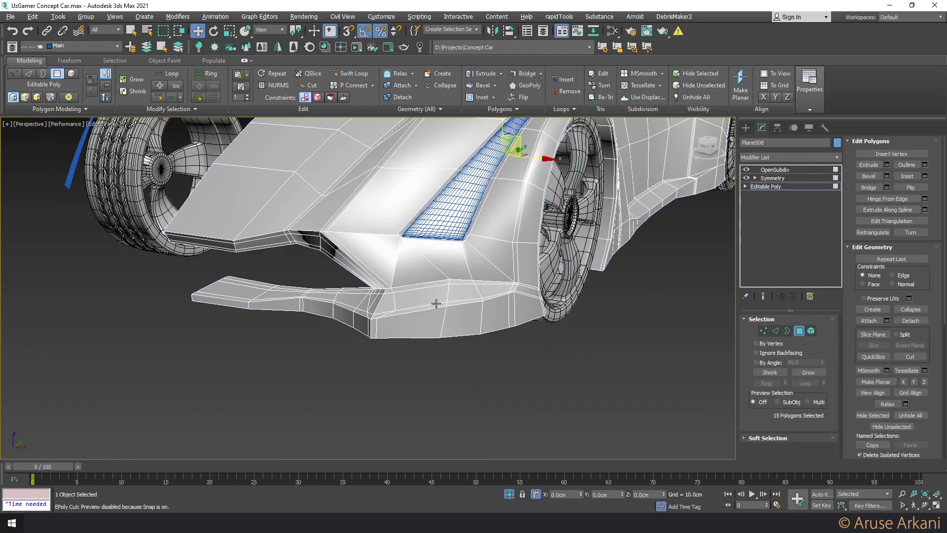
middle_click_drag(408, 310, 447, 293, "alt")
key("alt+w")
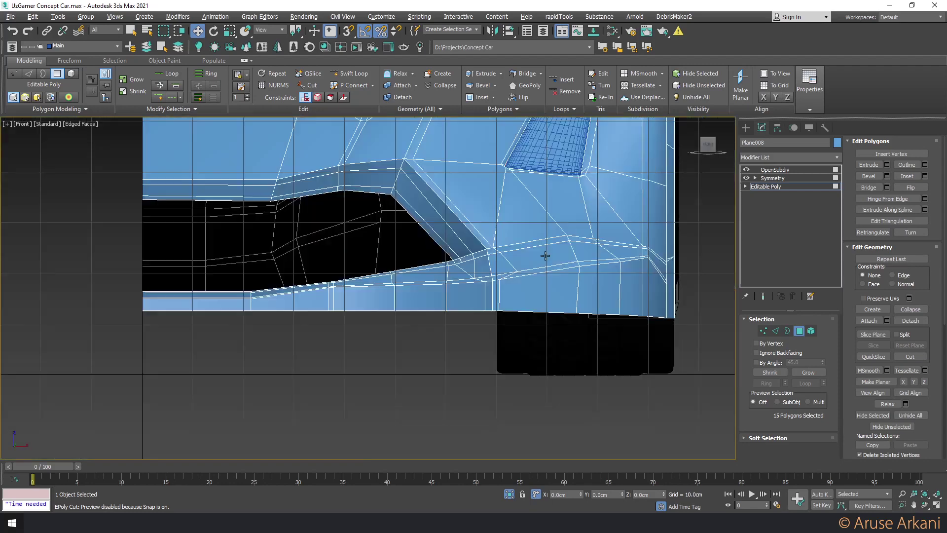
key("1")
left_click(576, 270)
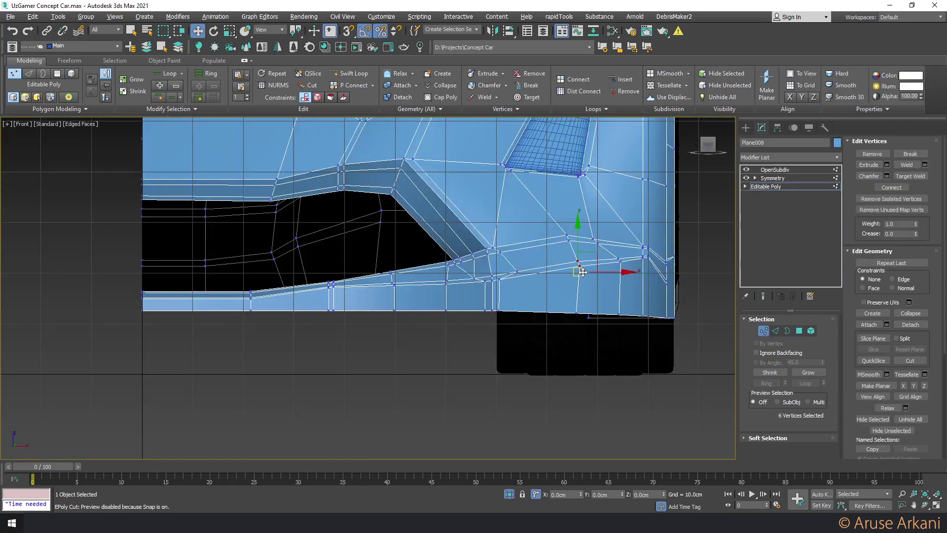
scroll(590, 256, "up", 2)
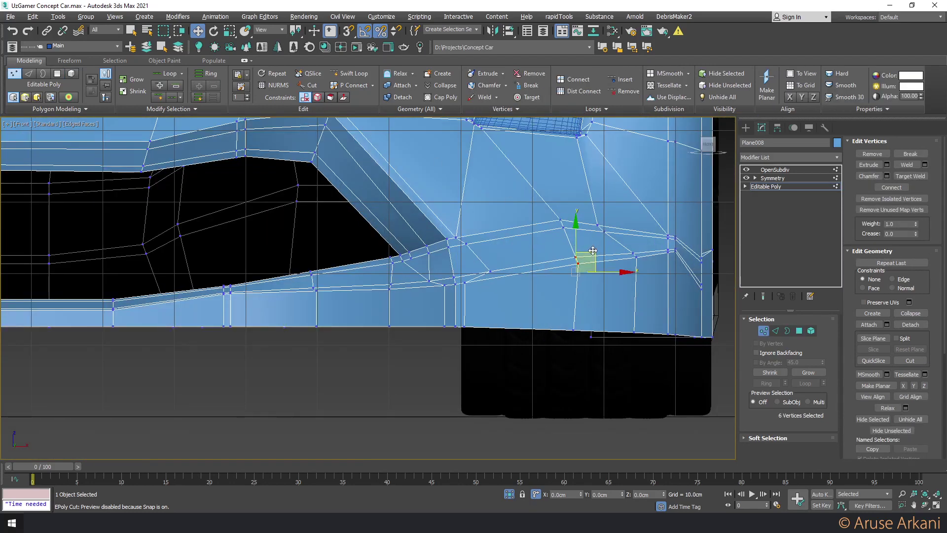
Reposition the lip vertices, shifting them down-left and then right
mouse_move(592, 253)
left_mouse_down()
mouse_move(576, 263)
mouse_move(544, 235)
left_mouse_up()
mouse_move(572, 203)
left_mouse_down()
mouse_move(555, 211)
mouse_move(560, 220)
mouse_move(565, 211)
left_mouse_up()
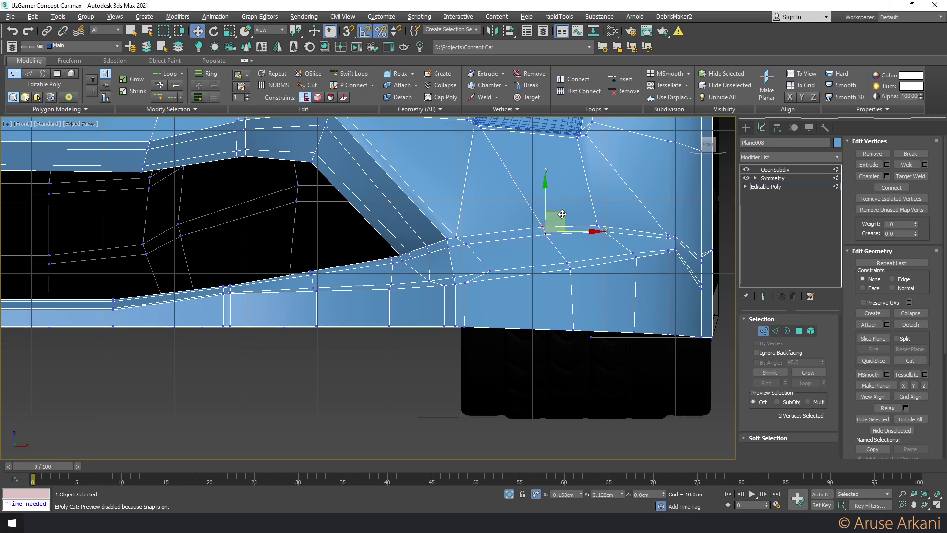
left_click_drag(592, 240, 638, 213)
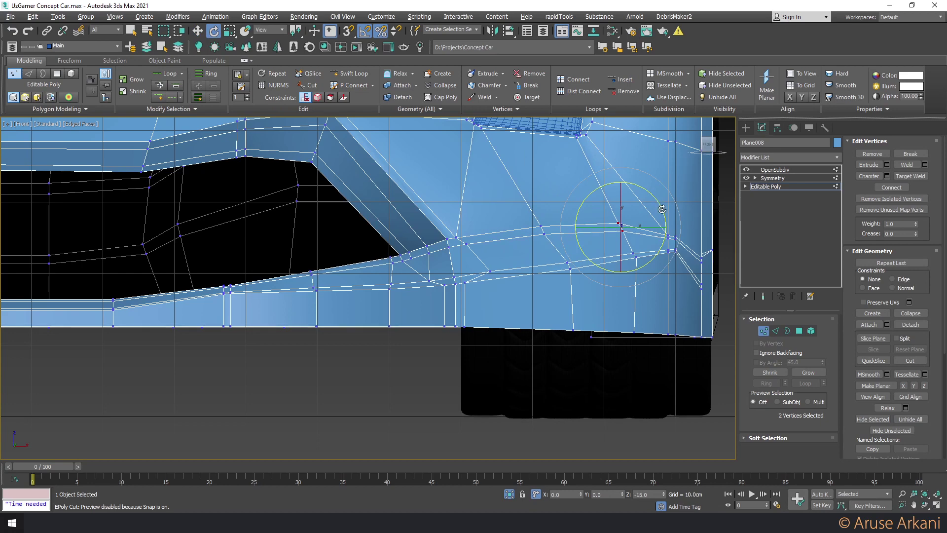
mouse_move(640, 214)
left_mouse_down()
mouse_move(652, 219)
mouse_move(643, 210)
left_mouse_up()
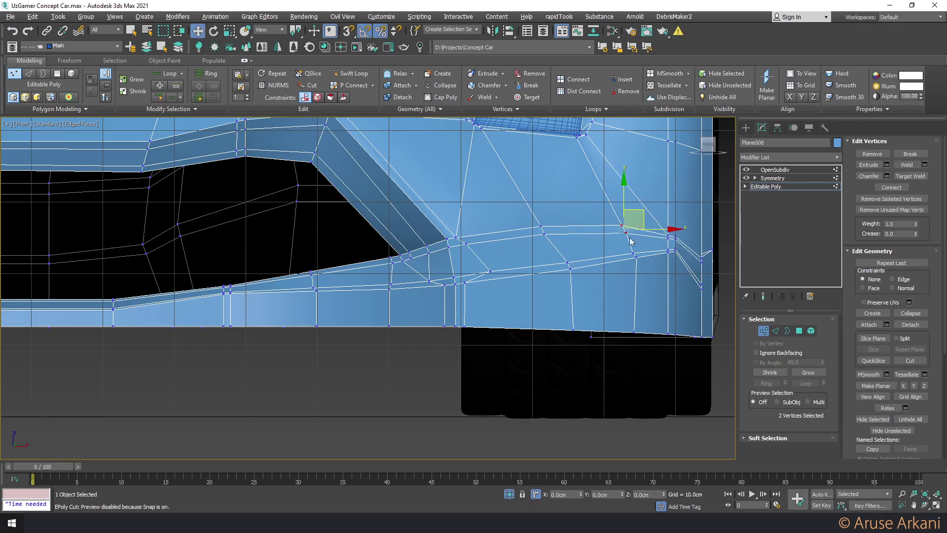
left_click_drag(646, 261, 650, 241)
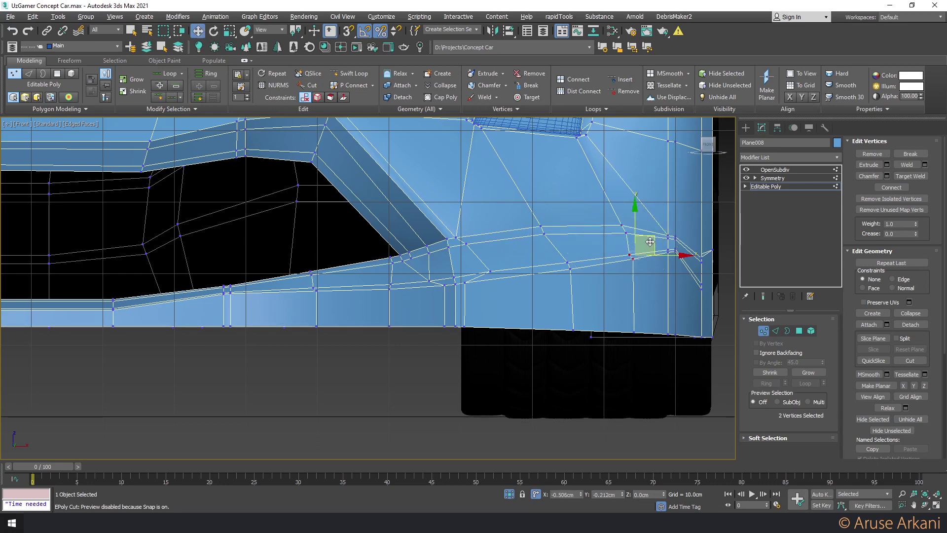
Select the five vertices near the lip's outer end and slide them along their edges
key("e")
key("w")
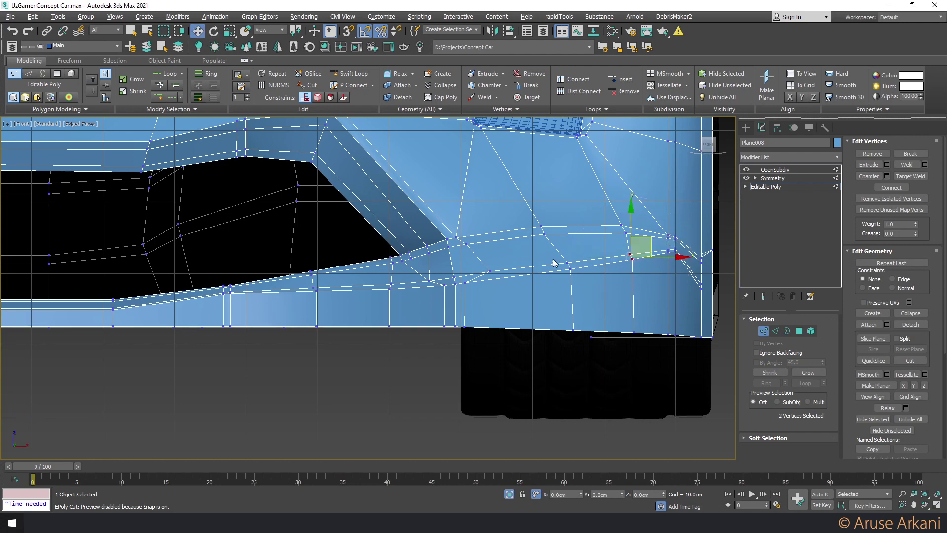
mouse_move(553, 271)
left_mouse_down()
mouse_move(597, 262)
mouse_move(582, 260)
mouse_move(572, 261)
mouse_move(641, 277)
mouse_move(641, 268)
left_mouse_up()
scroll(586, 289, "down", 3)
scroll(583, 286, "up", 2)
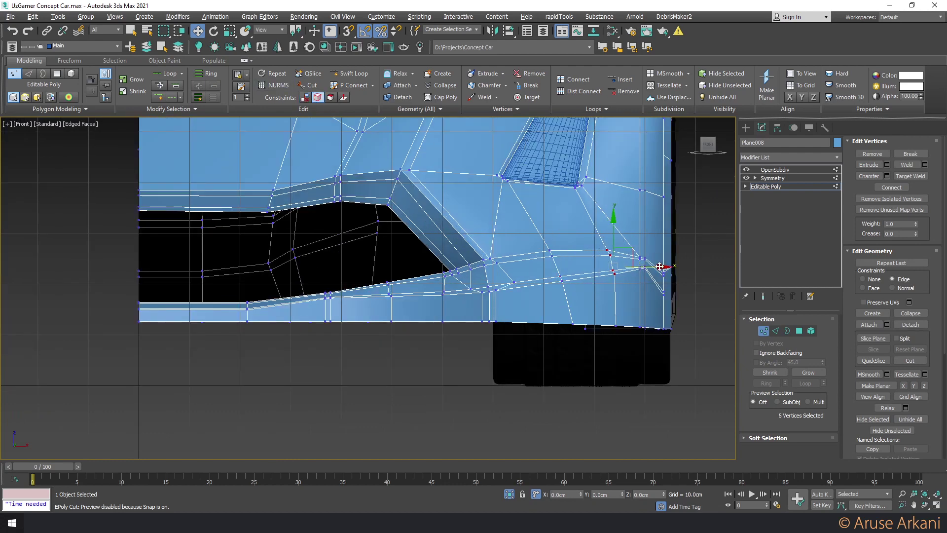
left_click_drag(636, 266, 627, 282)
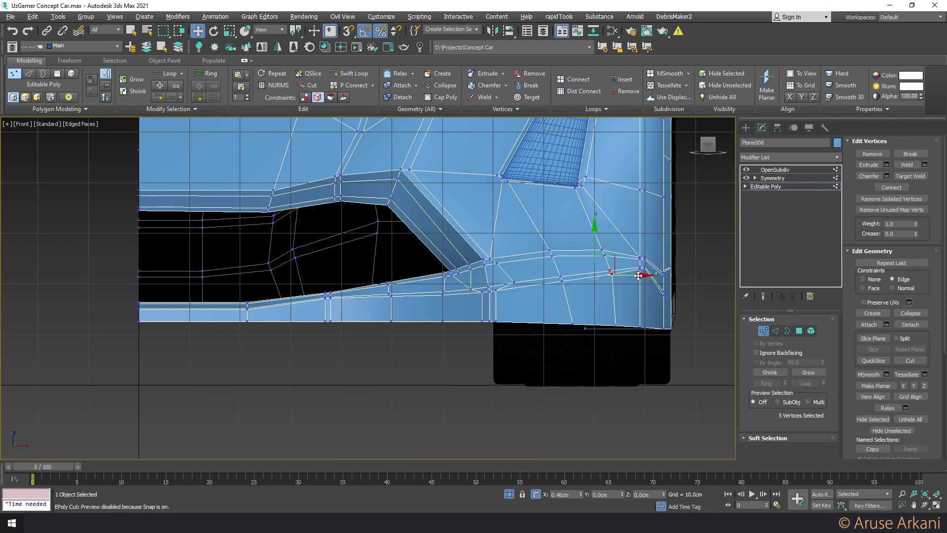
Rotate the five vertices to angle the edge row
key("e")
scroll(639, 275, "up", 3)
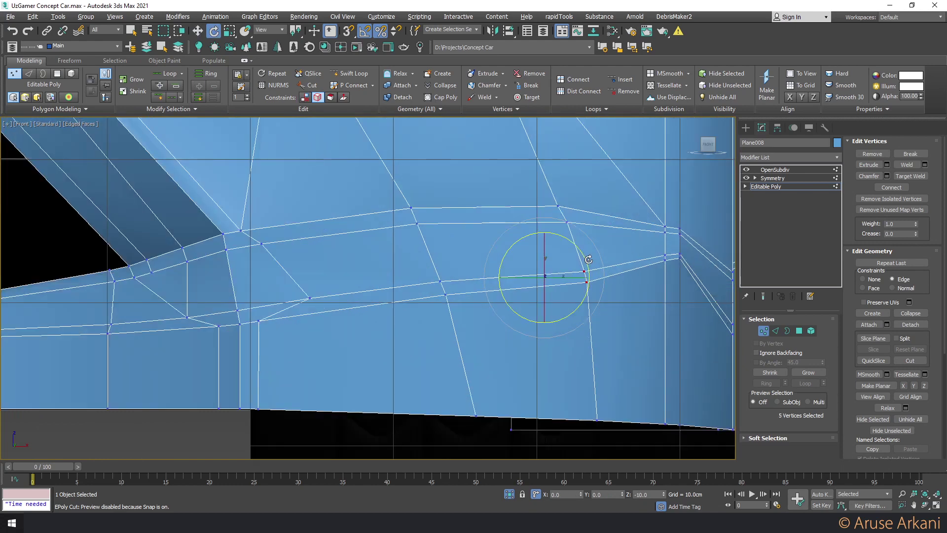
left_click_drag(588, 259, 587, 268)
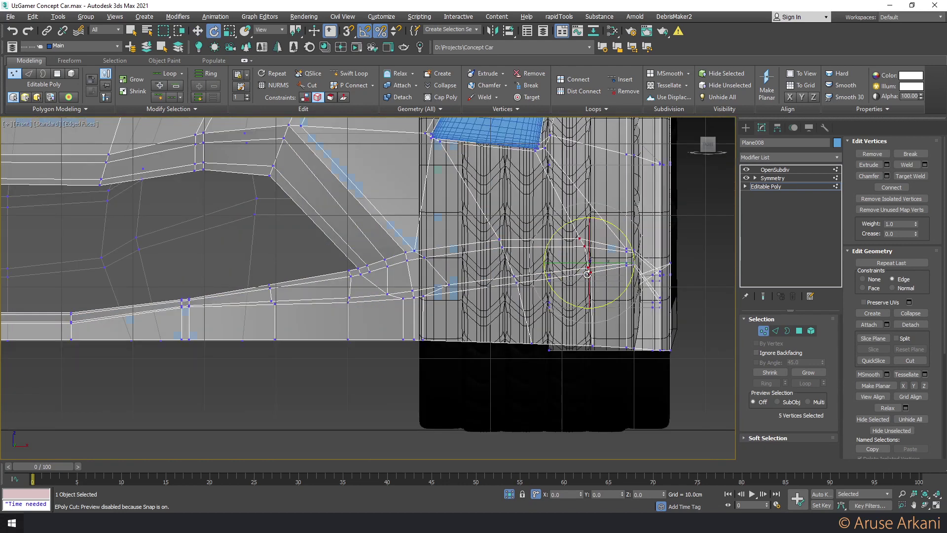
key("w")
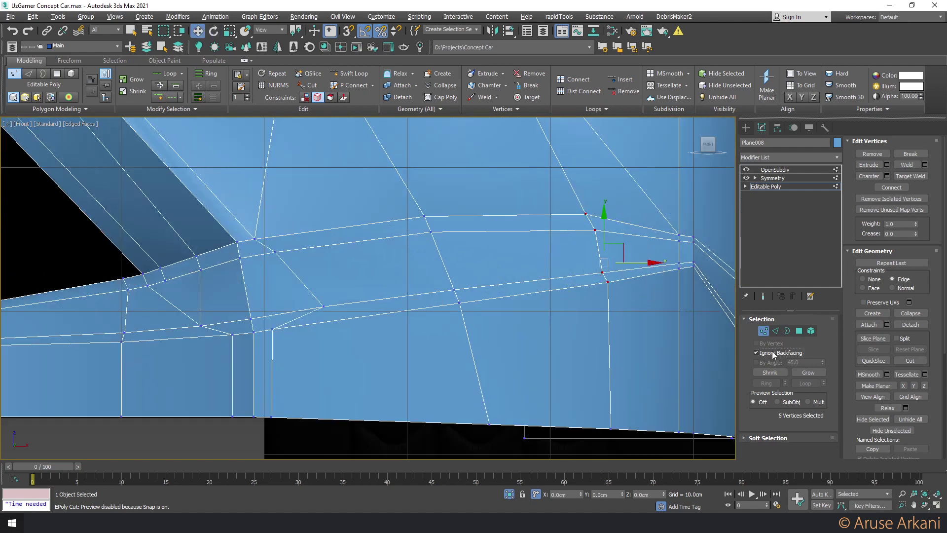
Select the two lower corner vertices, then switch to the two upper corner vertices
left_click_drag(589, 266, 617, 291)
key("e")
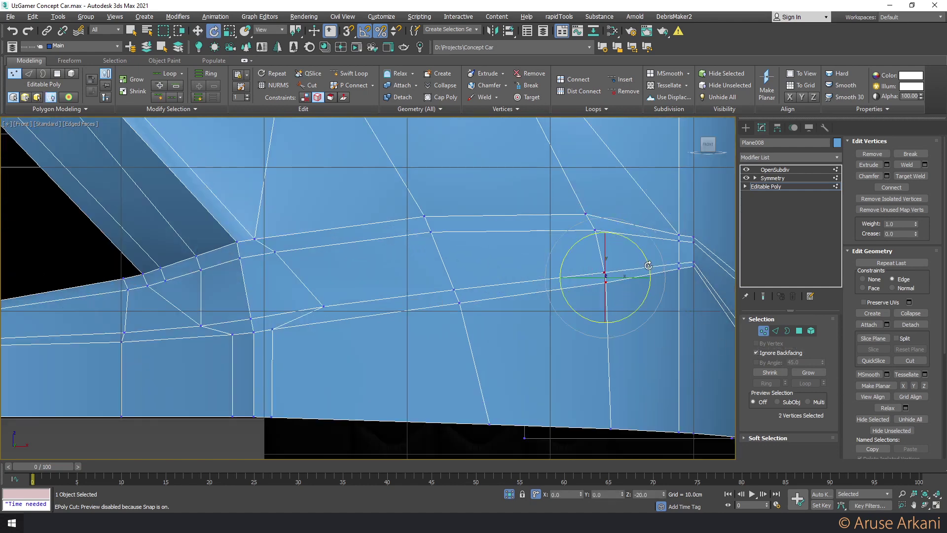
key("w")
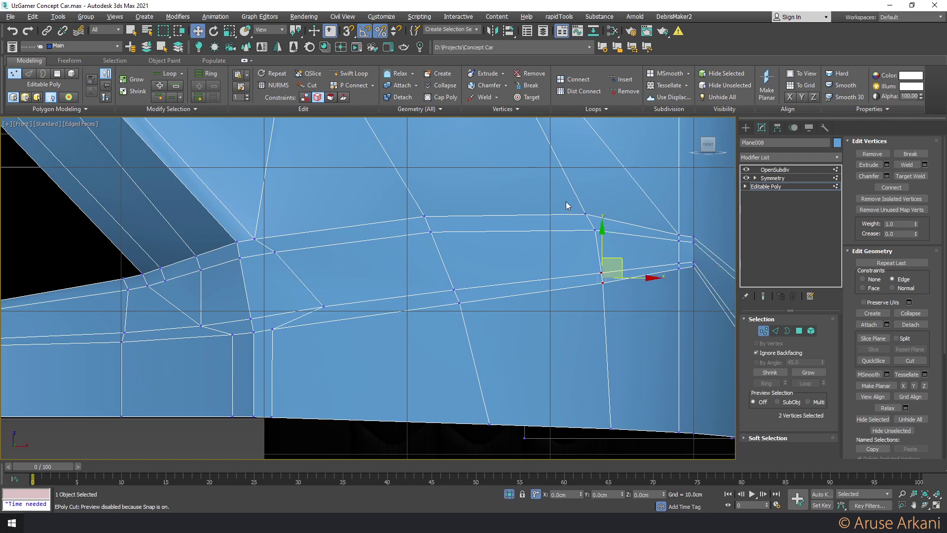
key("e")
mouse_move(567, 206)
left_mouse_down()
mouse_move(621, 235)
mouse_move(604, 209)
left_mouse_up()
key("r")
key("w")
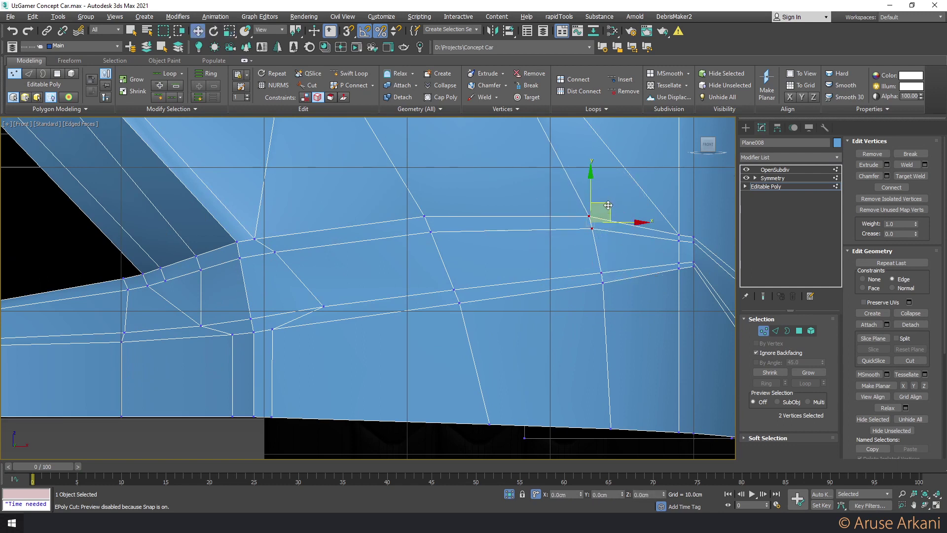
Select the corner vertices, raise and nudge them slightly, then orbit to view the body
left_click_drag(662, 222, 685, 250)
middle_click_drag(686, 251, 559, 226)
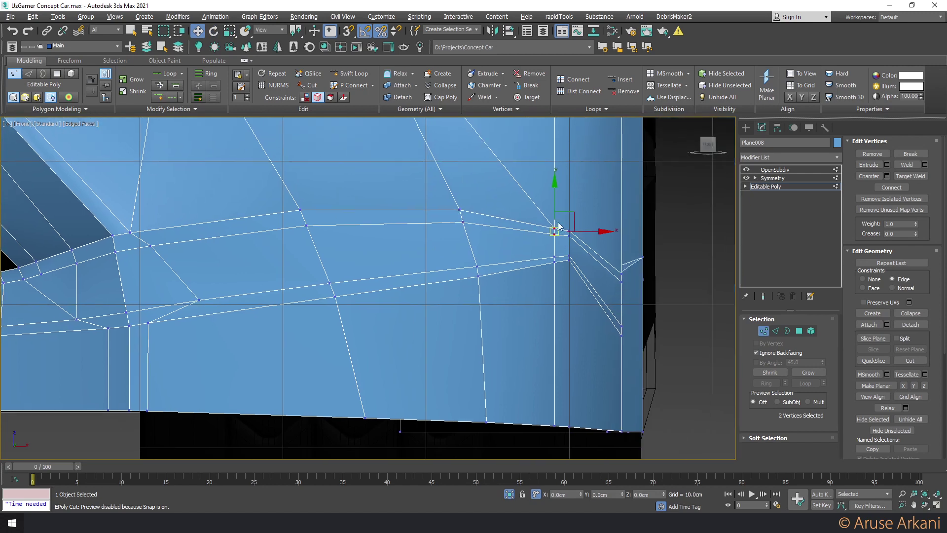
left_click_drag(554, 204, 555, 202)
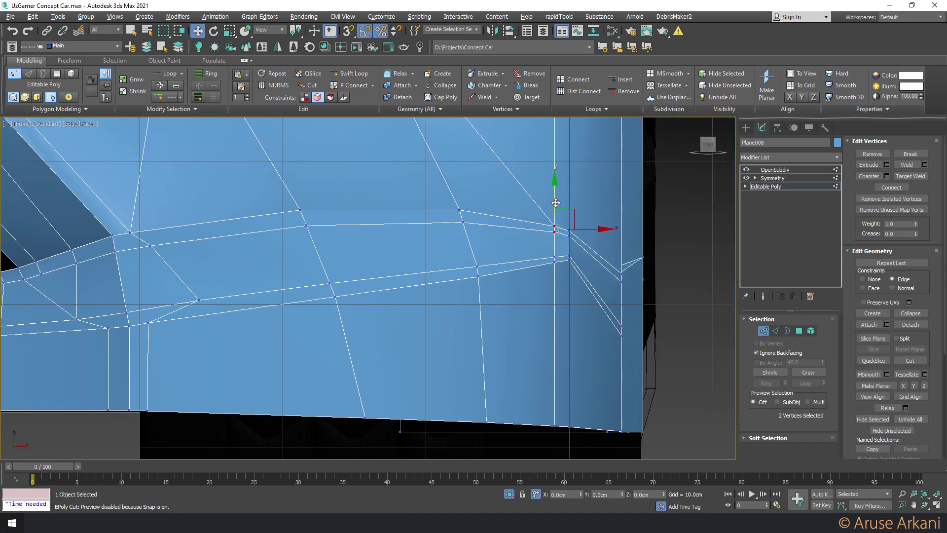
scroll(560, 237, "down", 1)
scroll(562, 251, "up", 2)
left_click_drag(570, 228, 571, 232)
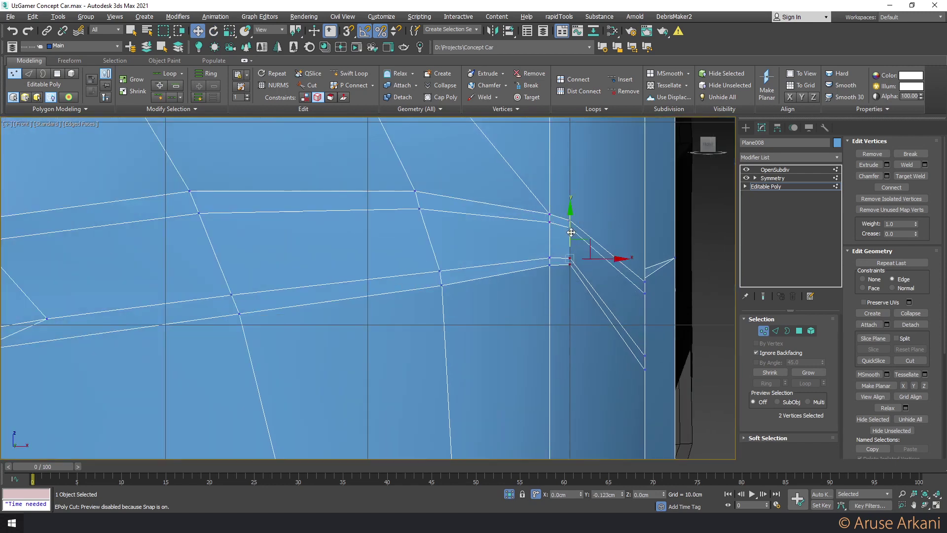
mouse_move(617, 272)
middle_mouse_down("alt")
mouse_move(596, 345)
mouse_move(439, 342)
middle_mouse_up("alt")
In Perspective view, preview the OpenSubdiv-smoothed body, then return to the Editable Poly cage
key("p")
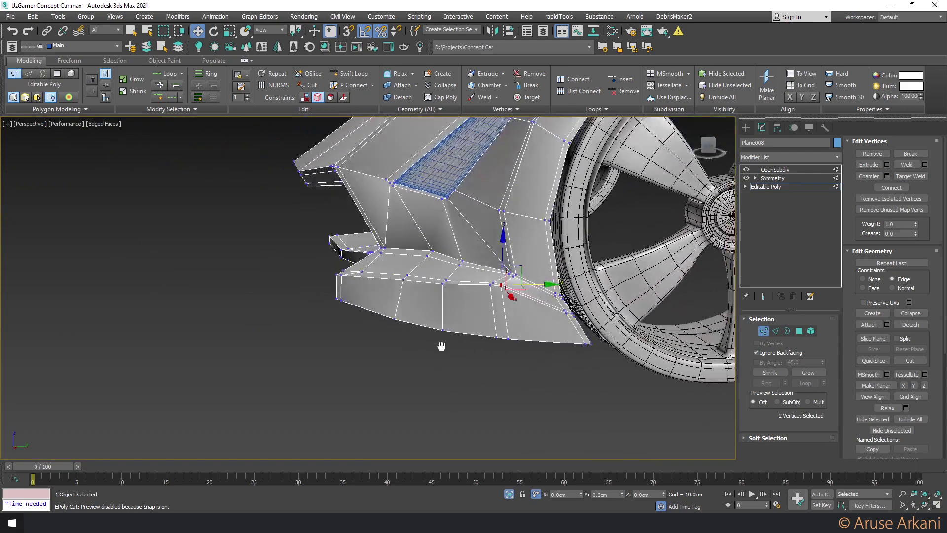
scroll(482, 298, "up", 3)
scroll(523, 284, "up", 2)
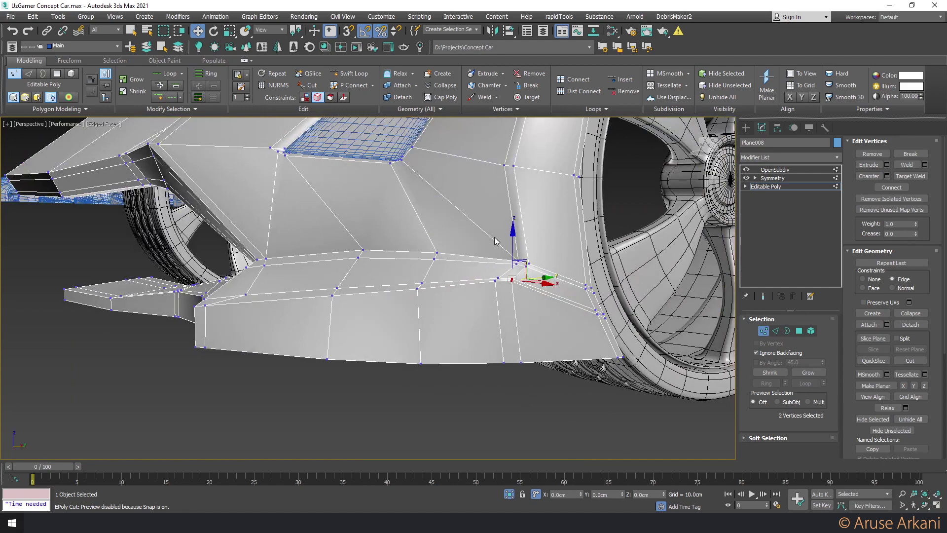
left_click(774, 169)
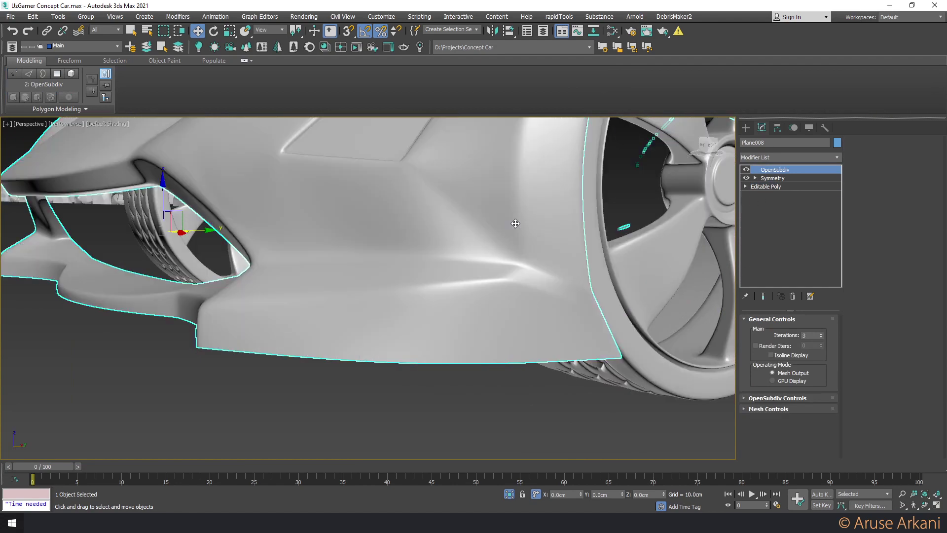
left_click(764, 186)
Remove the diagonal edge on the fender and select the edge below the vent
key("2")
left_click(467, 217)
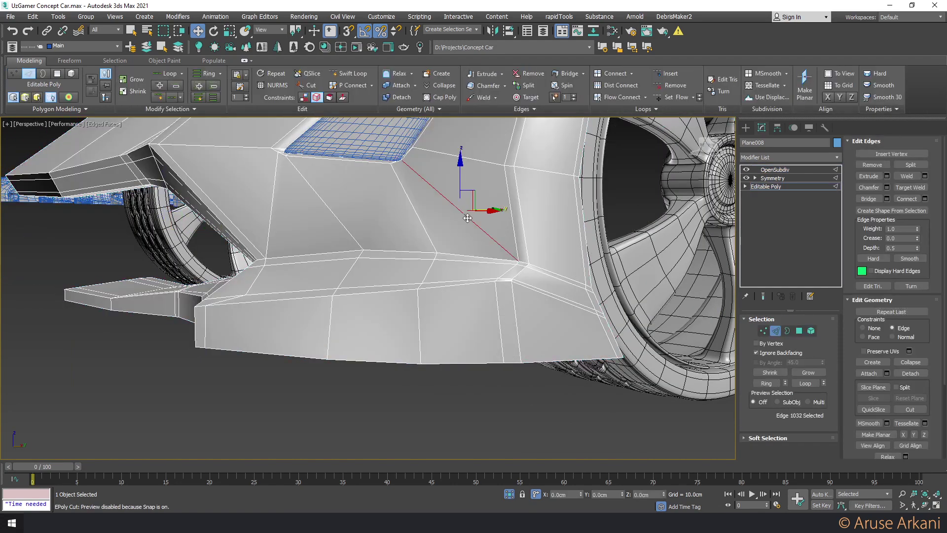
key("BackSpace")
left_click(413, 205)
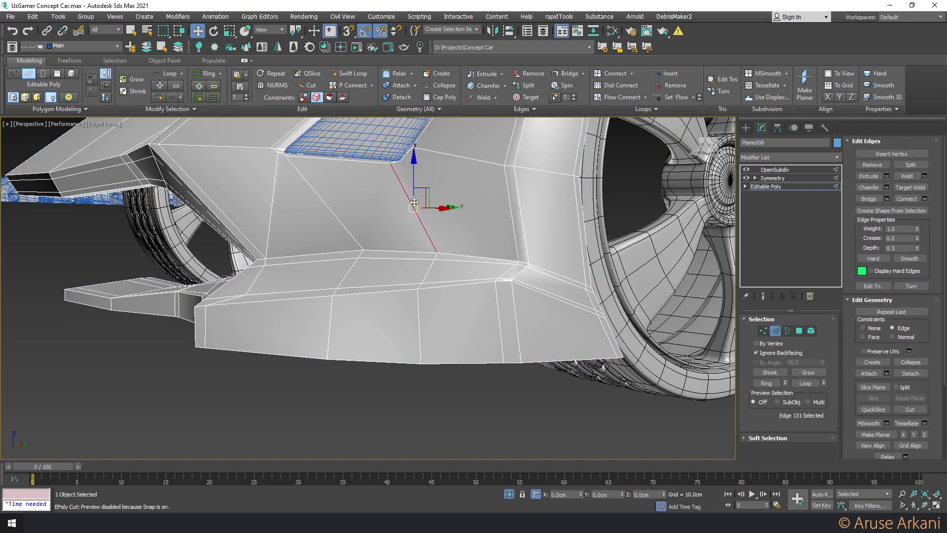
mouse_move(414, 204)
middle_mouse_down("alt")
mouse_move(386, 237)
mouse_move(412, 214)
mouse_move(461, 223)
middle_mouse_up("alt")
scroll(424, 207, "up", 2)
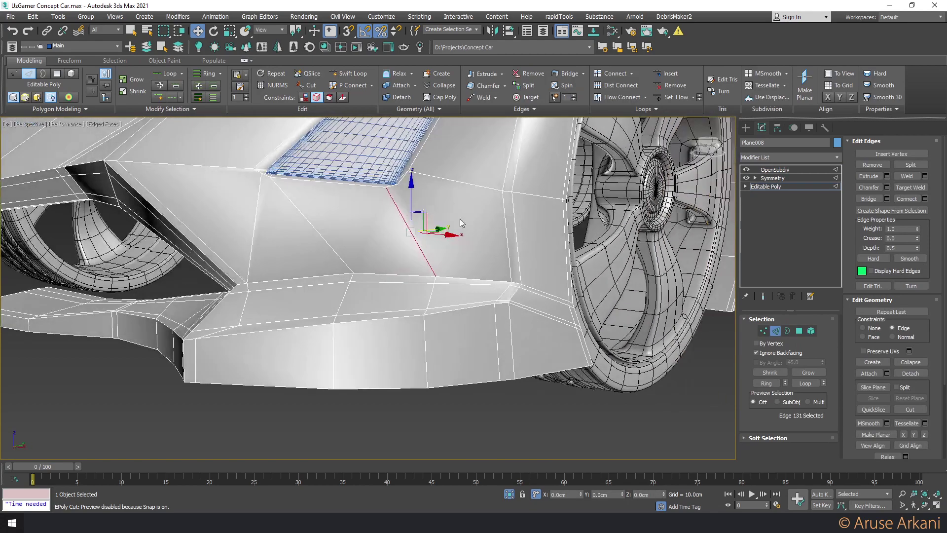
Check the smoothed surface without wireframe, then return to the cage with edges shown
left_click(752, 191)
left_click(774, 170)
key("F4")
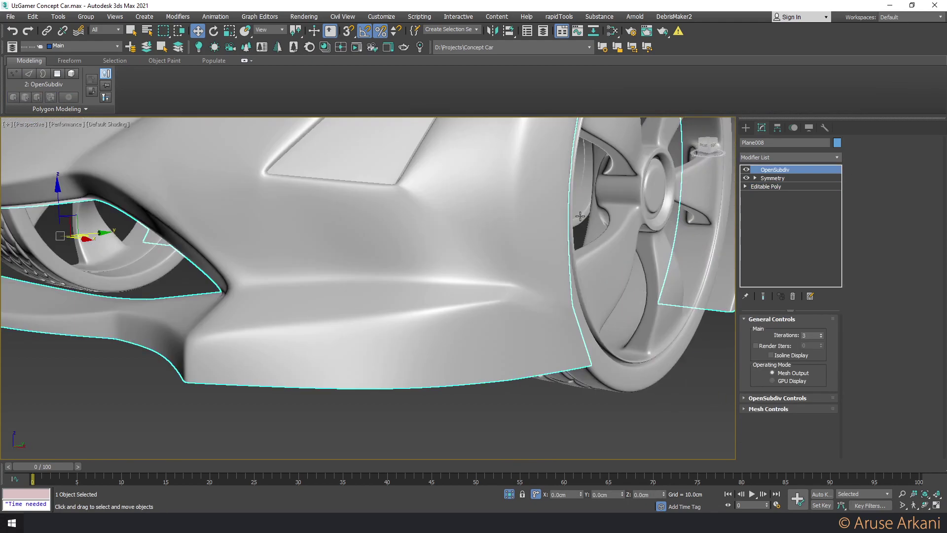
left_click(761, 187)
key("F4")
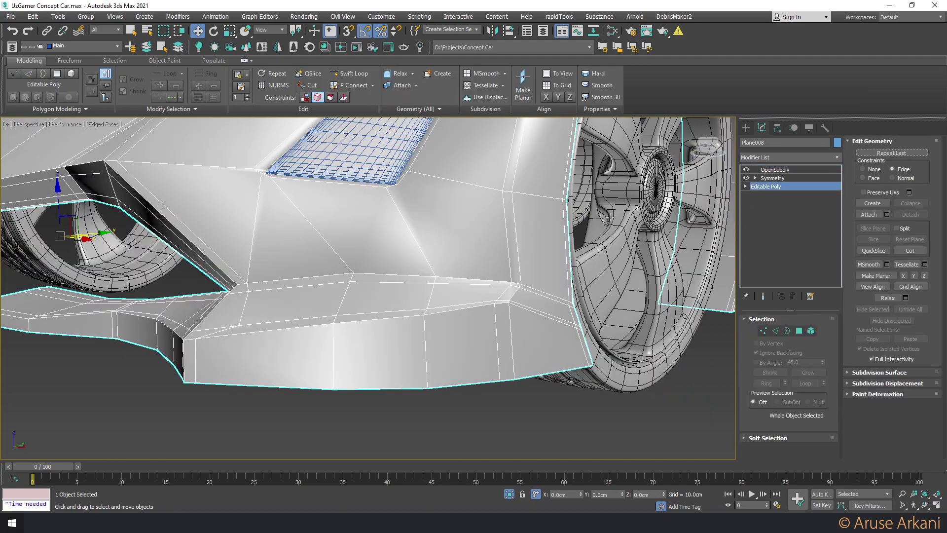
middle_click_drag(587, 226, 476, 240, "alt")
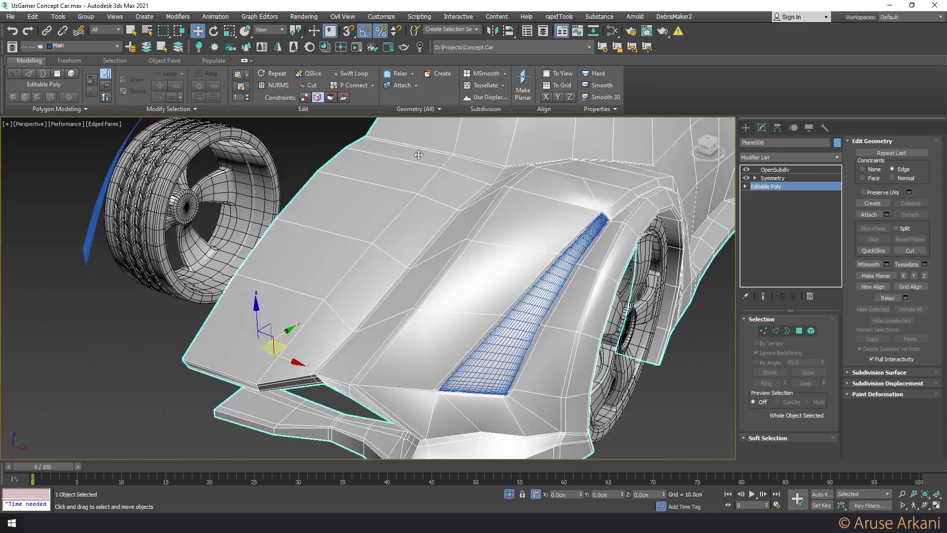
Insert a new edge loop beside the hood vent and select the edge below it
left_click(349, 73)
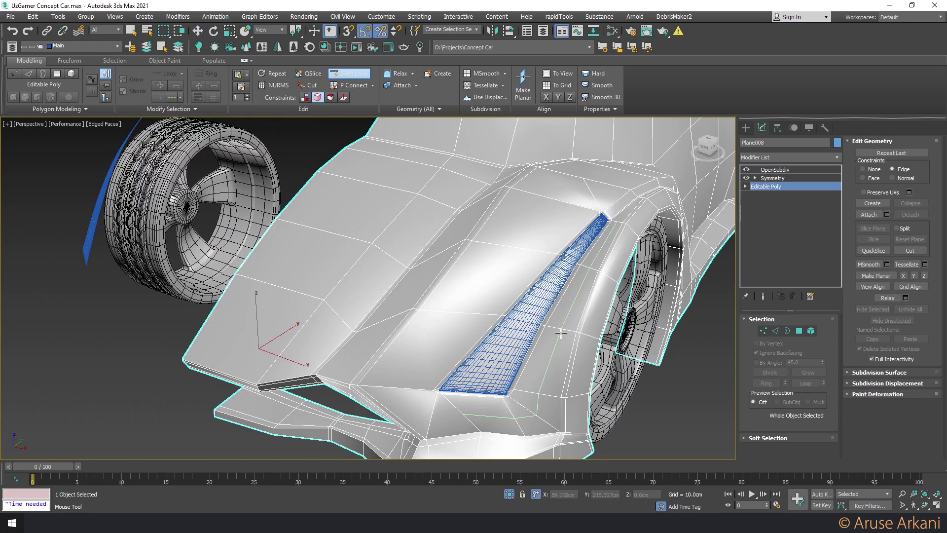
left_click(530, 408)
right_click(531, 410)
key("1")
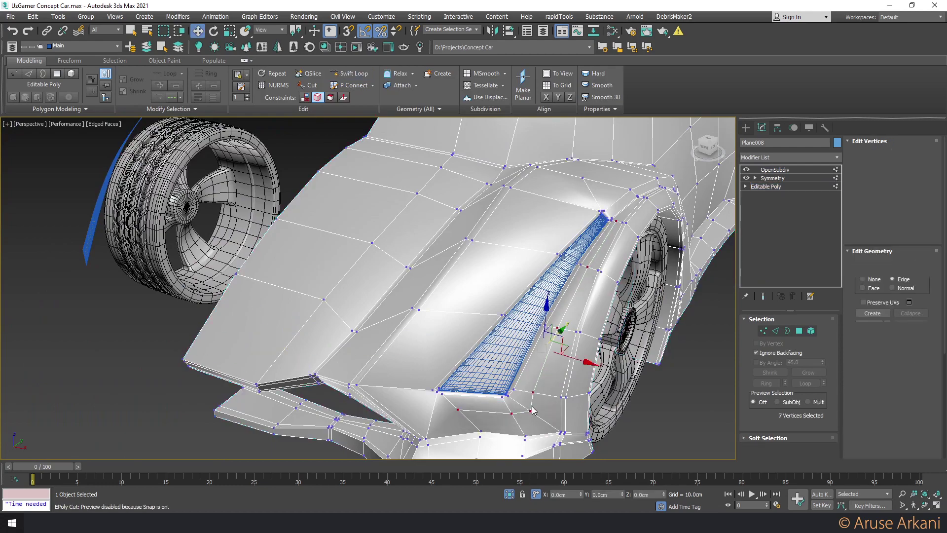
key("2")
left_click(532, 409)
scroll(551, 405, "up", 3)
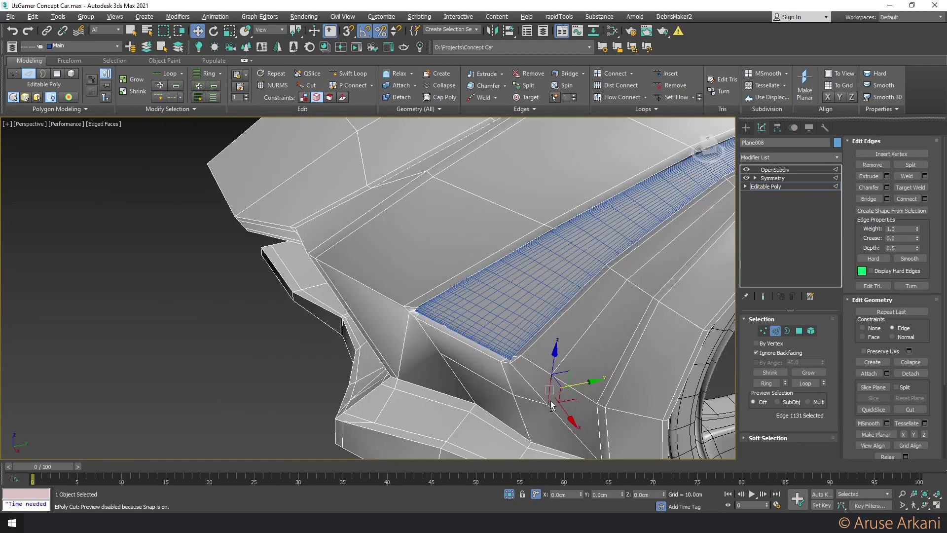
middle_click_drag(551, 405, 567, 378, "alt")
Shift the vertex below the vent corner sideways and select the corner vertices
key("1")
left_click(571, 370)
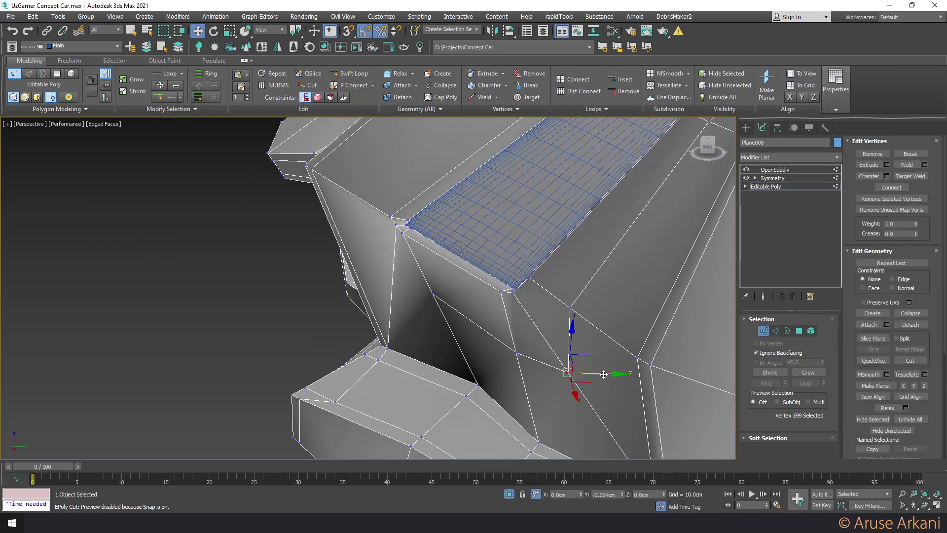
left_click_drag(596, 372, 588, 373)
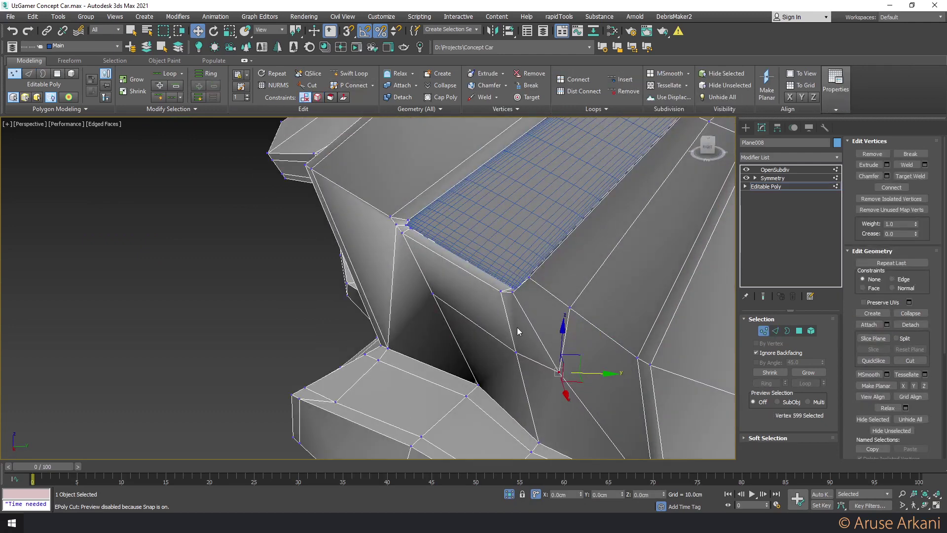
left_click(513, 291)
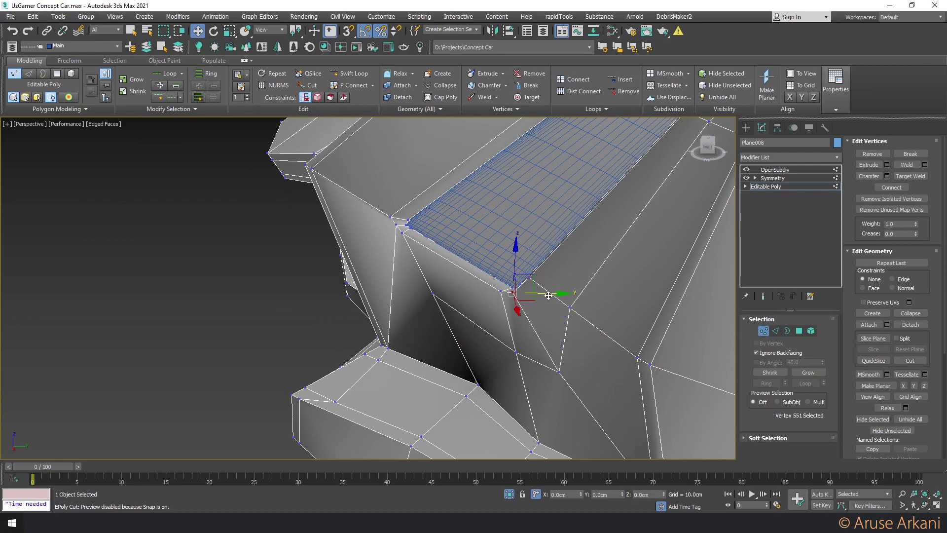
mouse_move(548, 294)
middle_mouse_down("alt")
mouse_move(551, 306)
mouse_move(533, 276)
middle_mouse_up("alt")
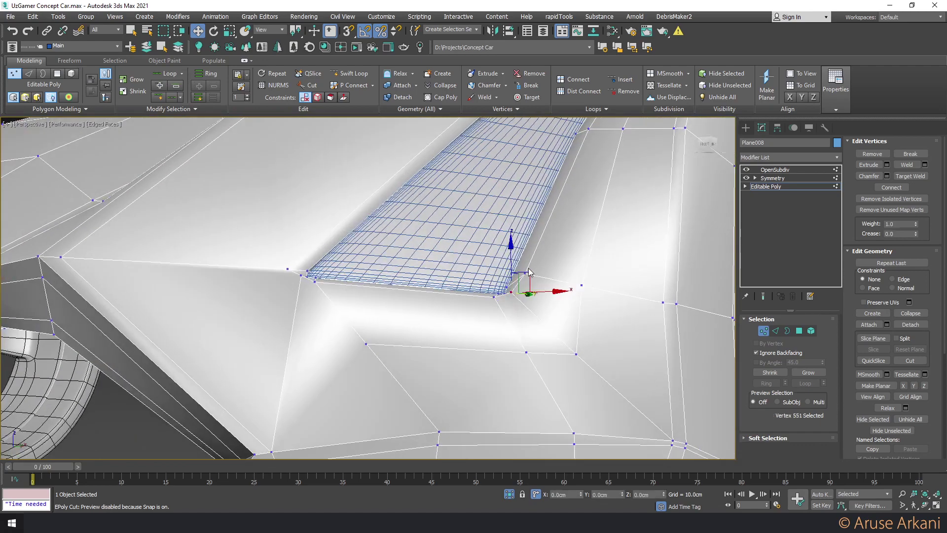
middle_click_drag(529, 272, 533, 347, "alt")
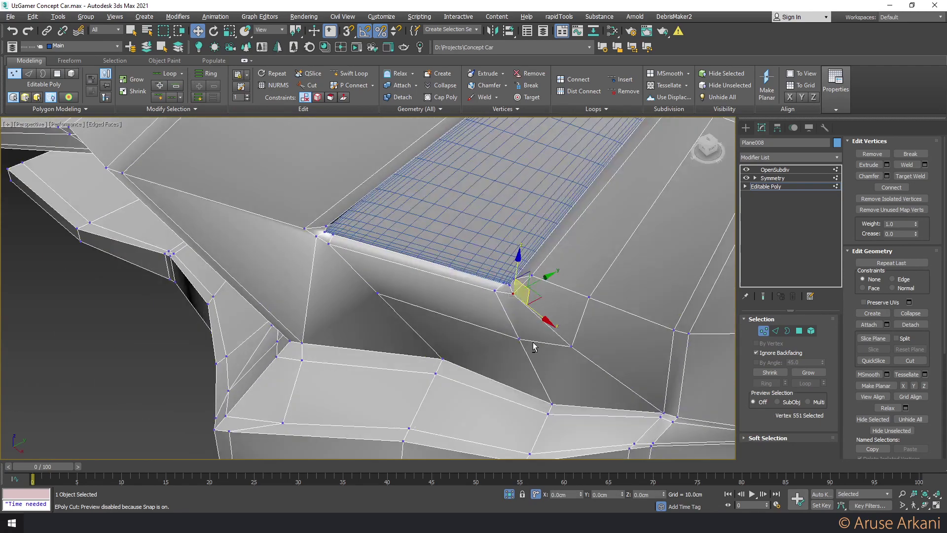
left_click(518, 338)
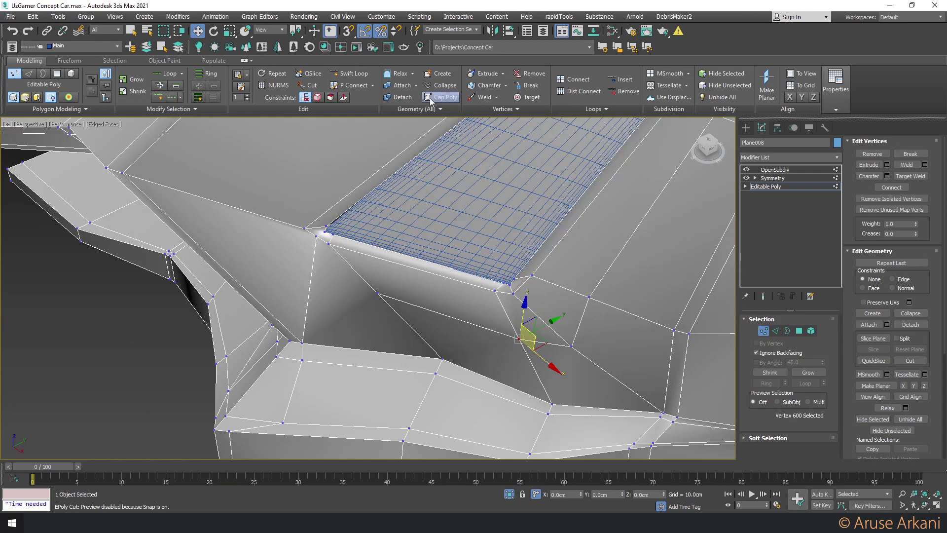
Slide the edge below the vent corner left to reshape neighbouring faces
key("2")
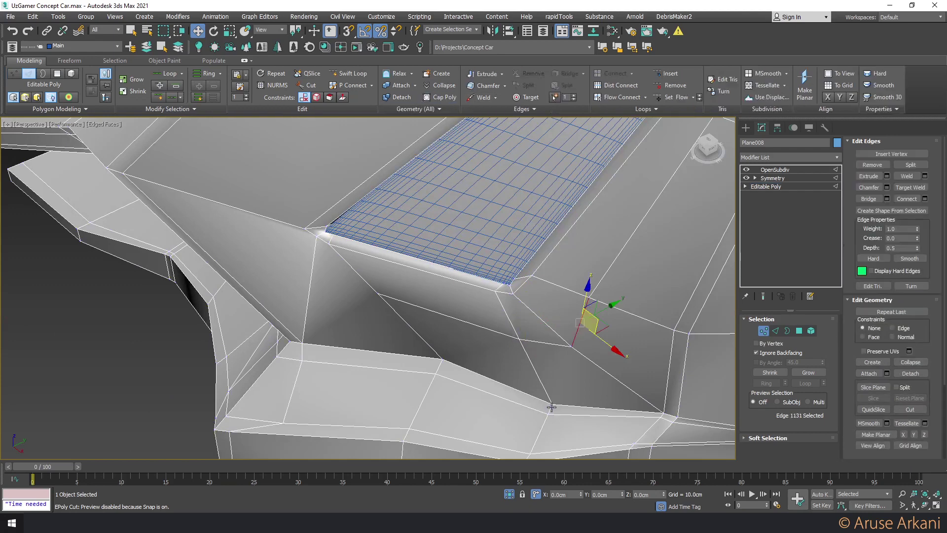
left_click(551, 407)
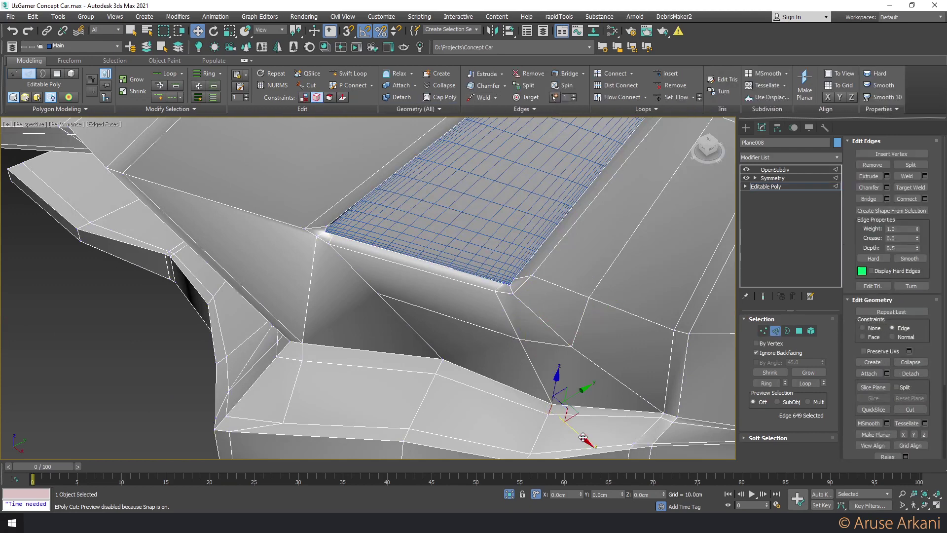
left_click_drag(583, 437, 540, 426)
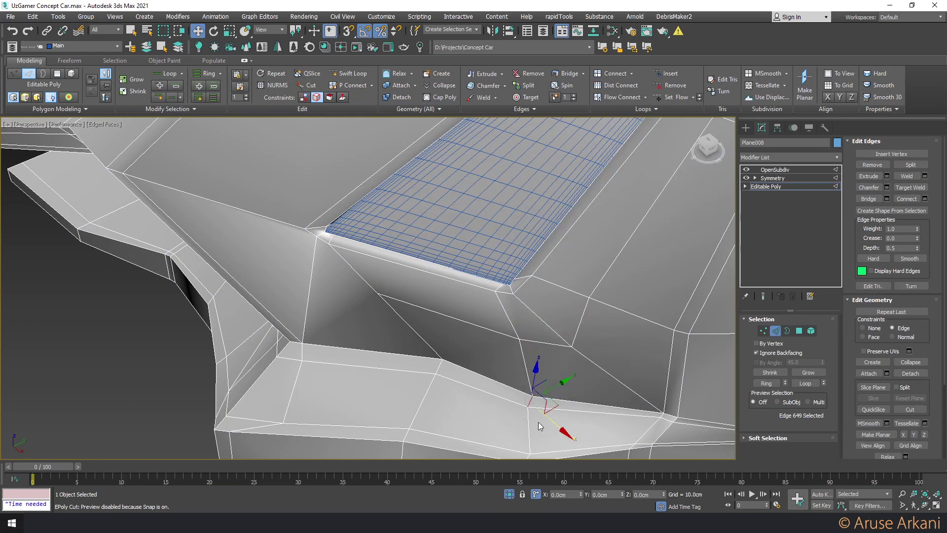
key("e")
key("w")
Pull a vertex left and slide the grille's lower-corner vertex right along its edge
key("1")
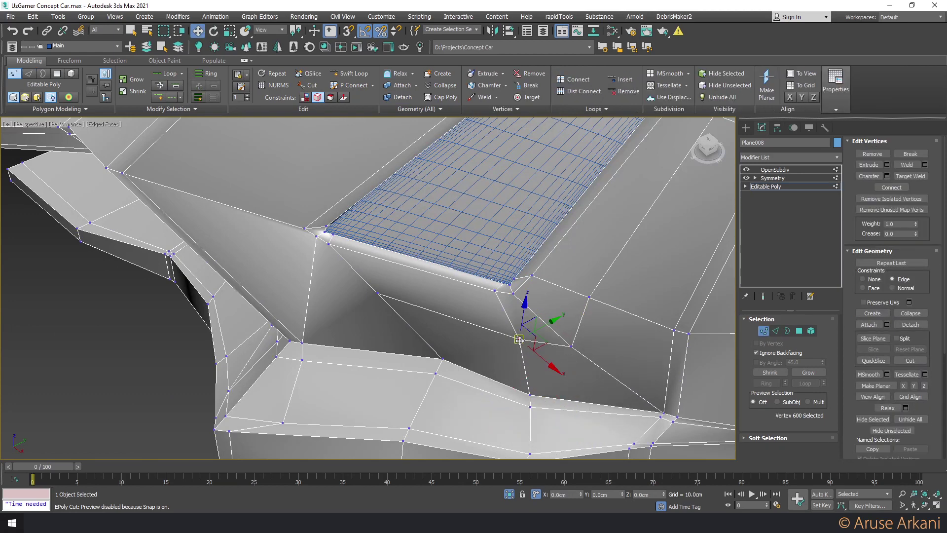
left_click_drag(546, 345, 531, 342)
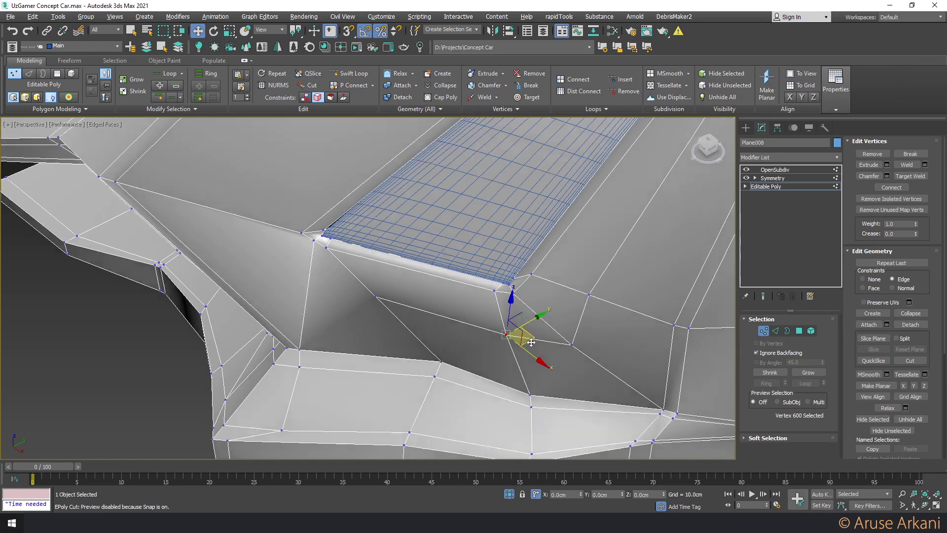
middle_click_drag(531, 342, 552, 316, "alt")
left_click(582, 272)
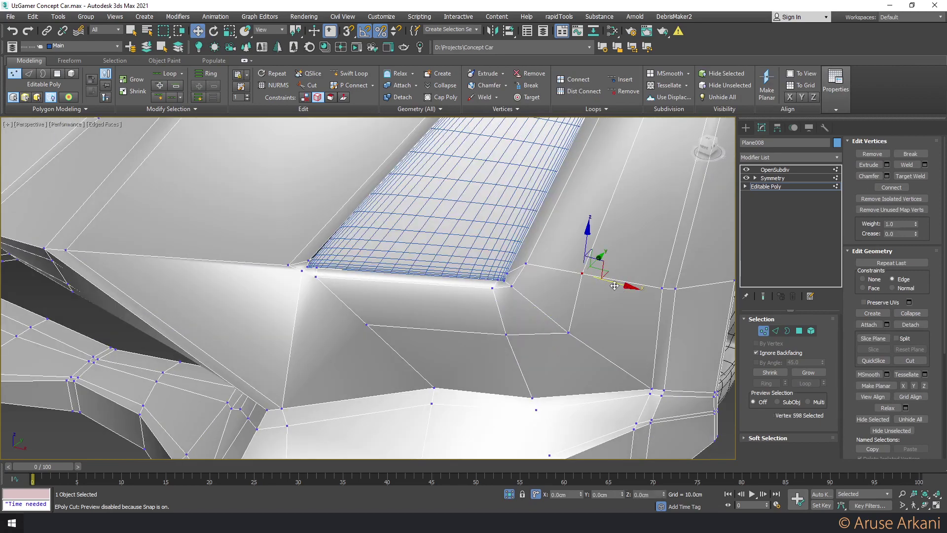
left_click_drag(628, 294, 623, 286)
Preview the smoothed body from a low view of the front bumper
left_click(774, 169)
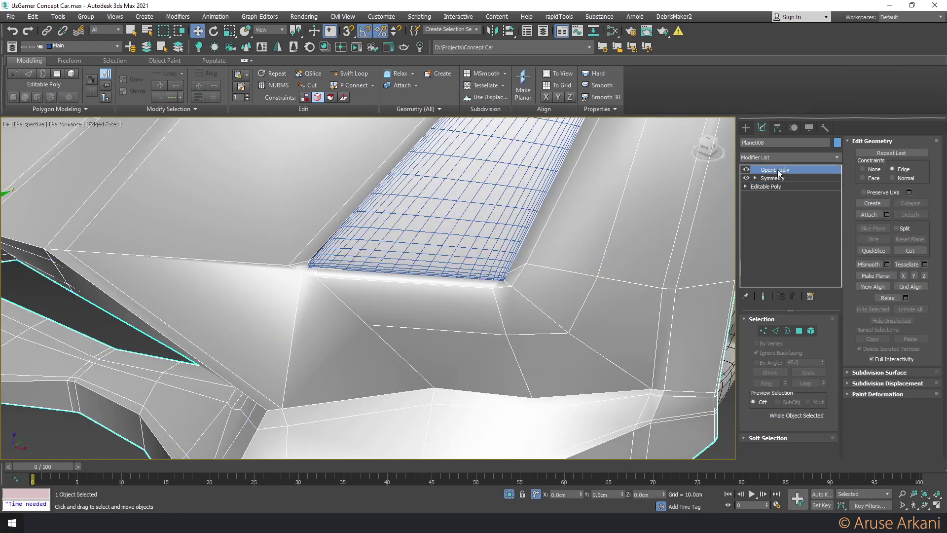
key("F4")
key("z")
mouse_move(579, 296)
middle_mouse_down("alt")
mouse_move(579, 256)
mouse_move(564, 249)
middle_mouse_up("alt")
scroll(579, 256, "down", 5)
scroll(564, 249, "up", 5)
Back on the cage at Vertex level, select two vertices at the intake's upper corner
left_click(761, 187)
key("F4")
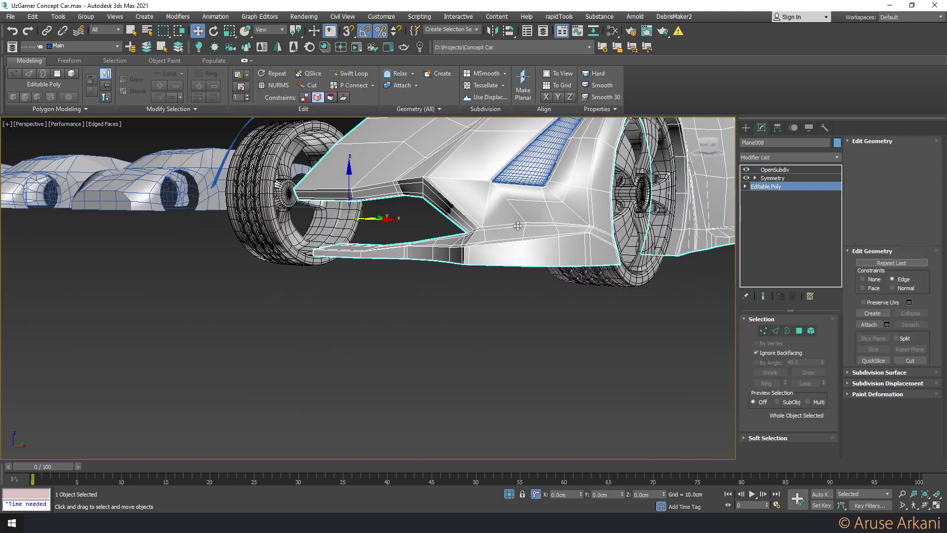
key("1")
mouse_move(532, 246)
middle_mouse_down("alt")
mouse_move(532, 218)
mouse_move(587, 198)
middle_mouse_up("alt")
left_click(563, 205)
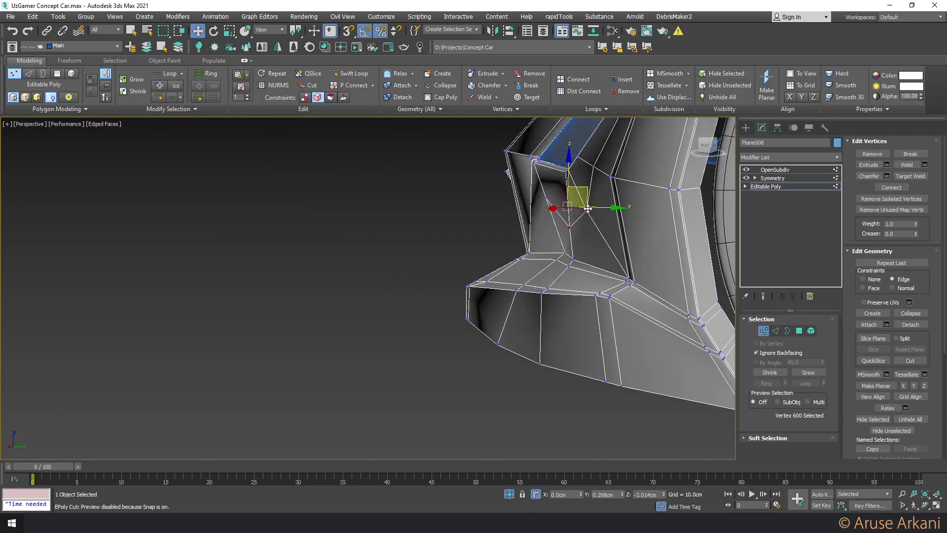
left_click(546, 197)
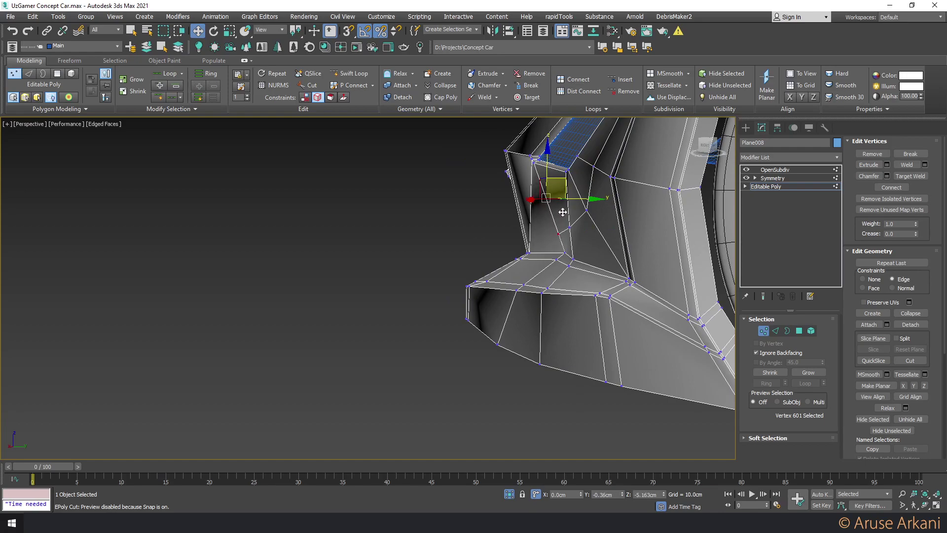
mouse_move(563, 212)
middle_mouse_down("alt")
mouse_move(591, 248)
mouse_move(534, 244)
mouse_move(491, 227)
middle_mouse_up("alt")
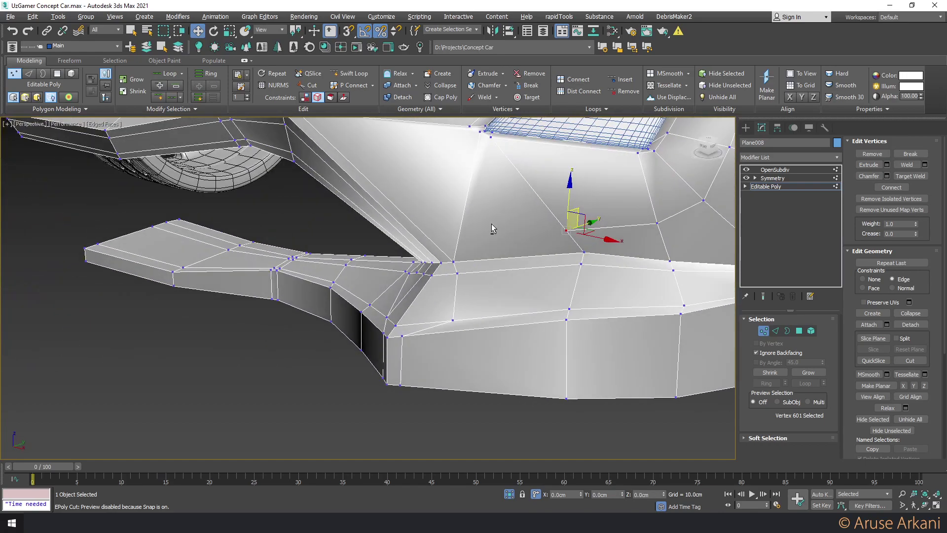
left_click(453, 261, "ctrl")
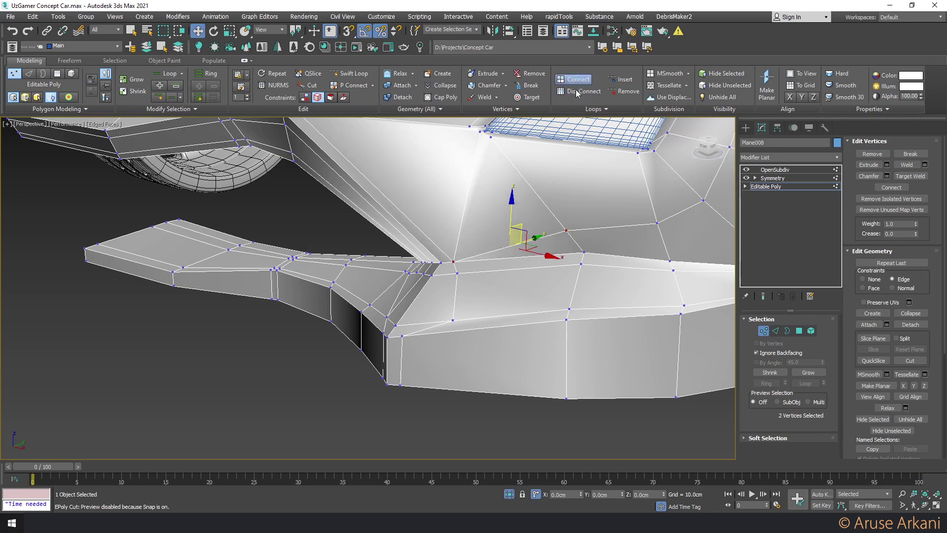
mouse_move(538, 230)
middle_mouse_down("alt")
mouse_move(523, 232)
mouse_move(536, 231)
middle_mouse_up("alt")
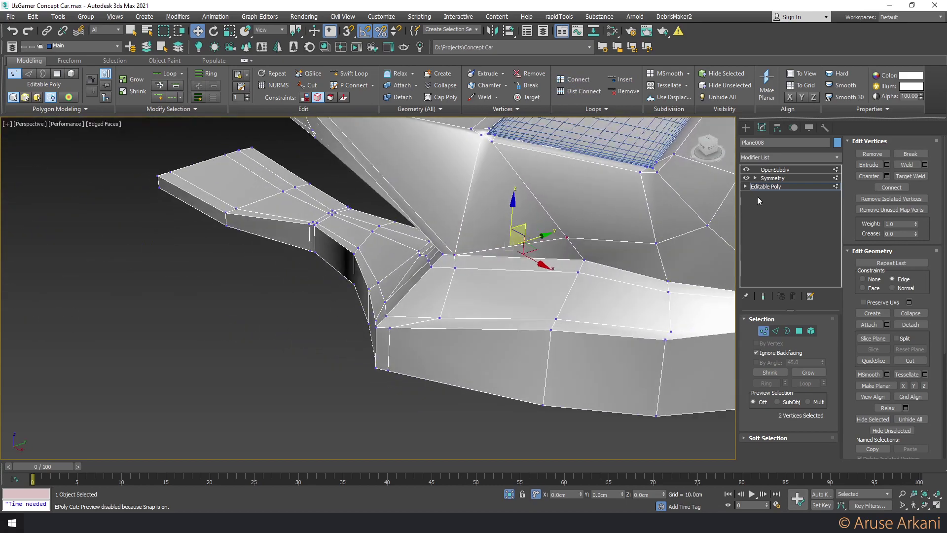
Switch to OpenSubdiv and orbit out to review the smoothed car front
left_click(766, 186)
left_click(774, 169)
middle_click_drag(629, 198, 567, 214, "alt")
Return to the cage at Vertex level and select the vertices at the grille panel's corner
scroll(551, 226, "down", 3)
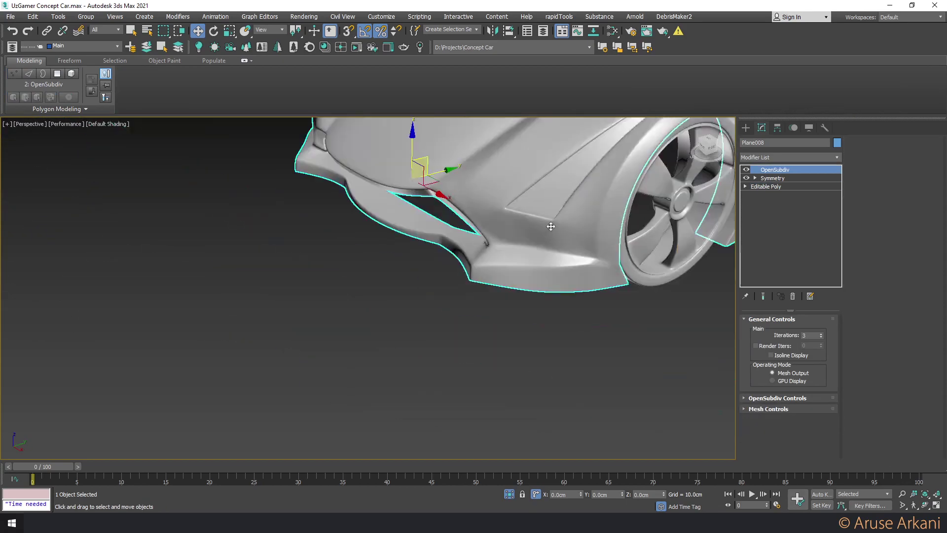
left_click(761, 186)
key("2")
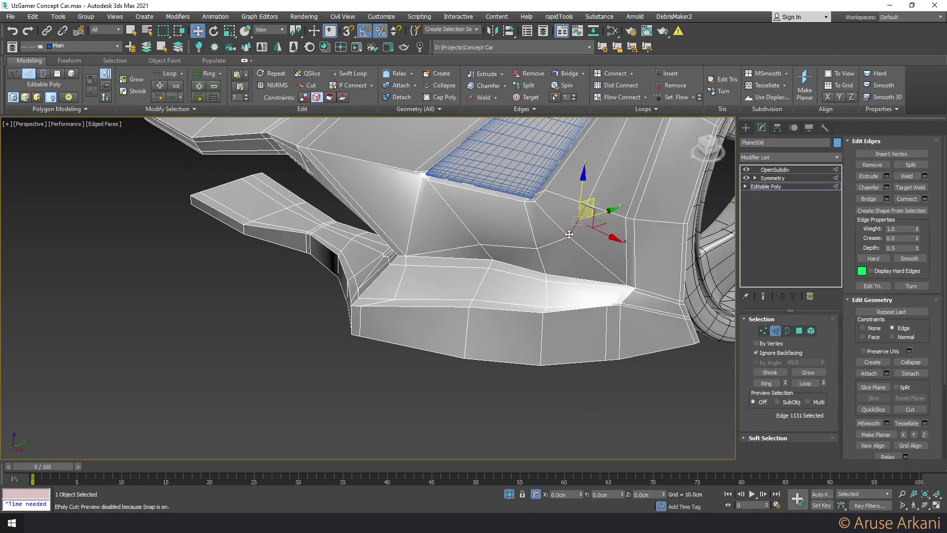
key("1")
left_click(535, 198)
middle_click_drag(535, 198, 519, 195, "alt")
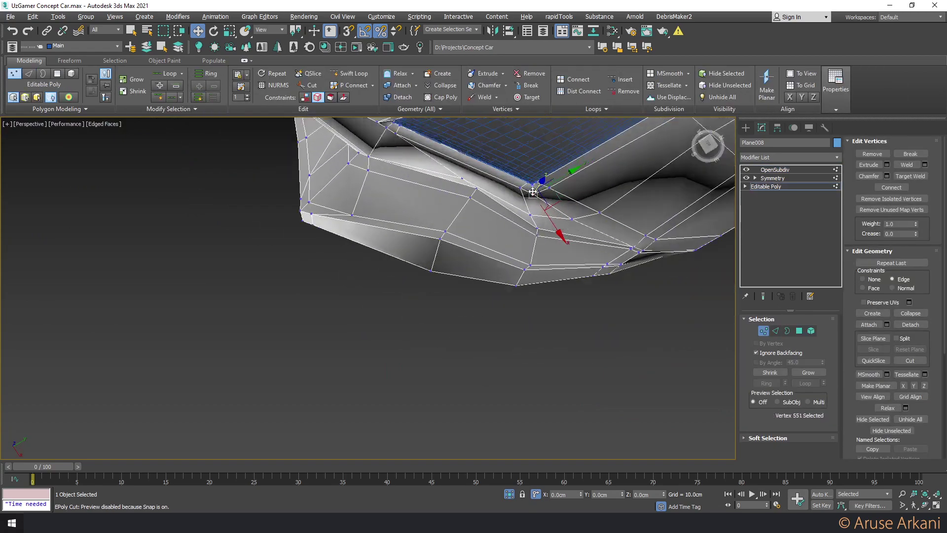
left_click(515, 188)
In Top view, zoom in and add a second vertex to the selection
key("t")
scroll(422, 212, "up", 5)
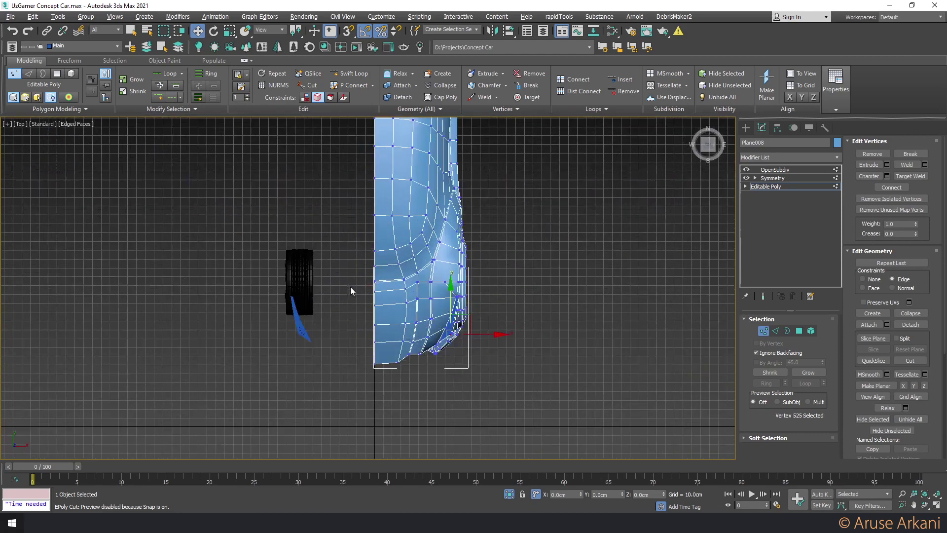
scroll(350, 286, "up", 4)
scroll(552, 360, "up", 2)
scroll(552, 330, "up", 2)
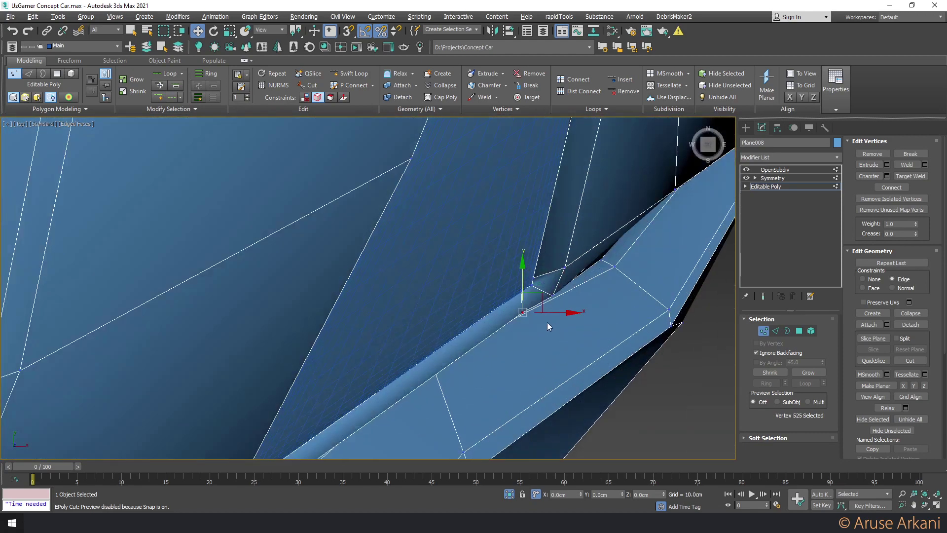
scroll(537, 319, "up", 2)
scroll(528, 326, "up", 2)
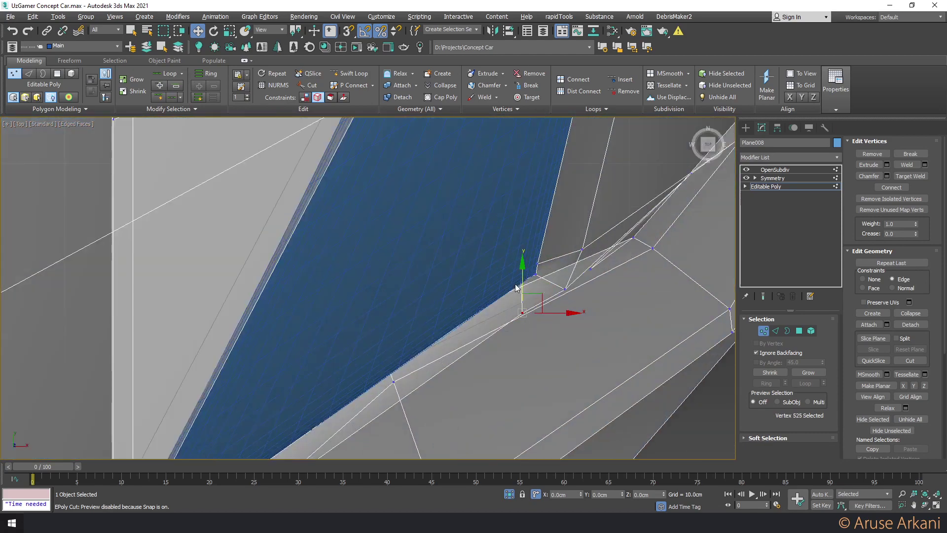
left_click(521, 311, "ctrl")
With See-Through on, move vertex 525 to straighten the edge, then orbit in Perspective
key("alt+x")
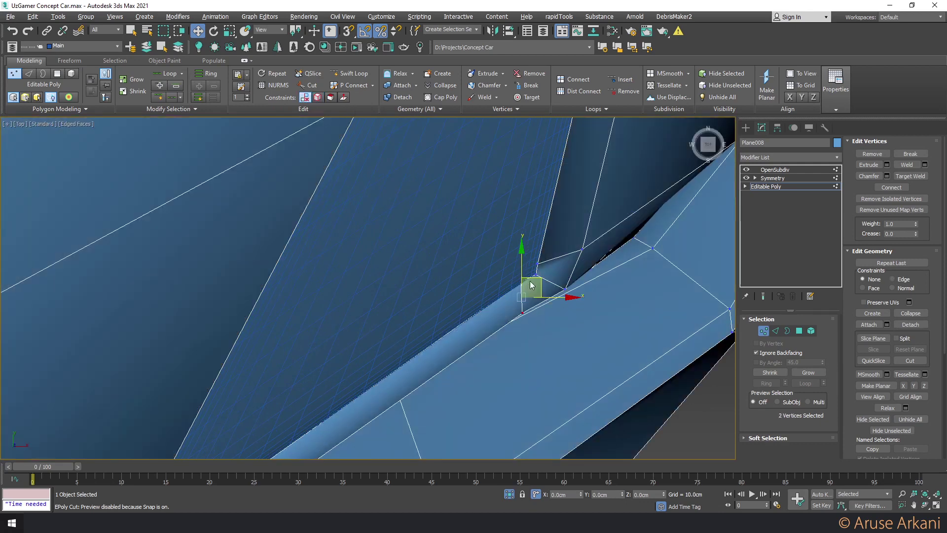
left_click_drag(531, 285, 541, 285)
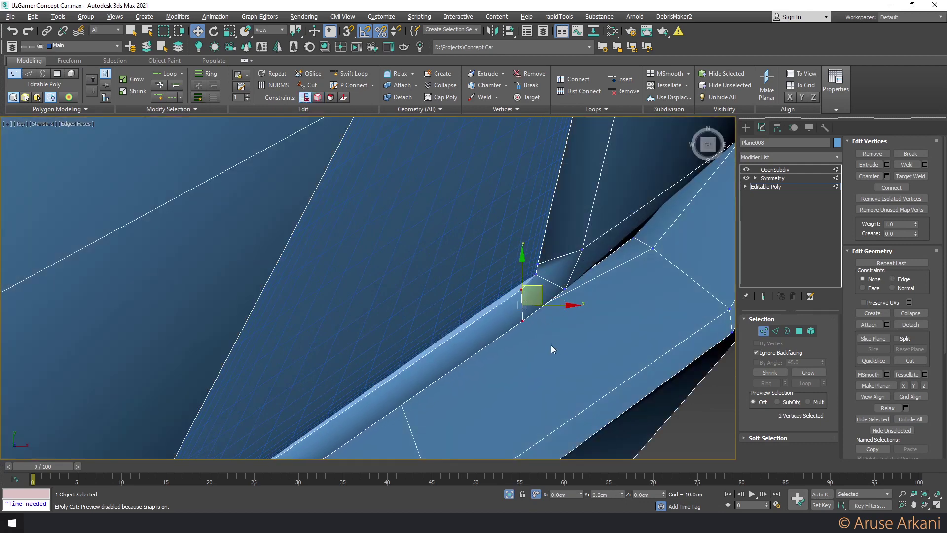
key("ctrl+z")
key("ctrl+z")
left_click_drag(542, 301, 545, 310)
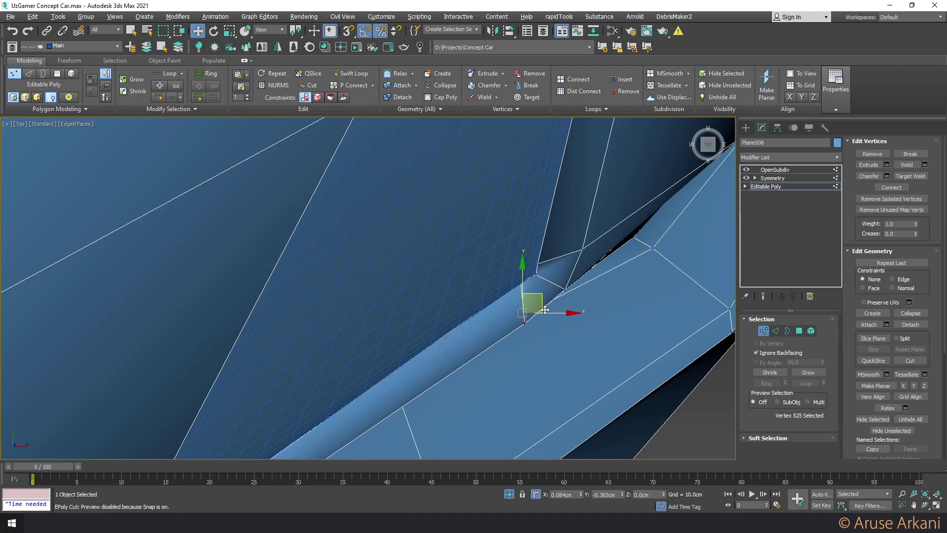
key("p")
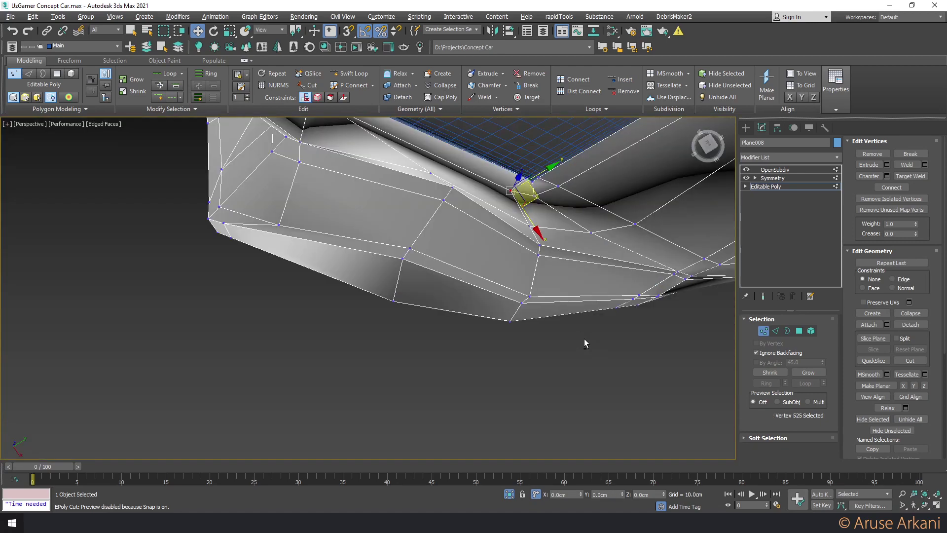
middle_click_drag(585, 344, 653, 233, "alt")
Preview the smoothed body around the front bumper, then return to cage edge editing with wireframe shown
left_click(774, 169)
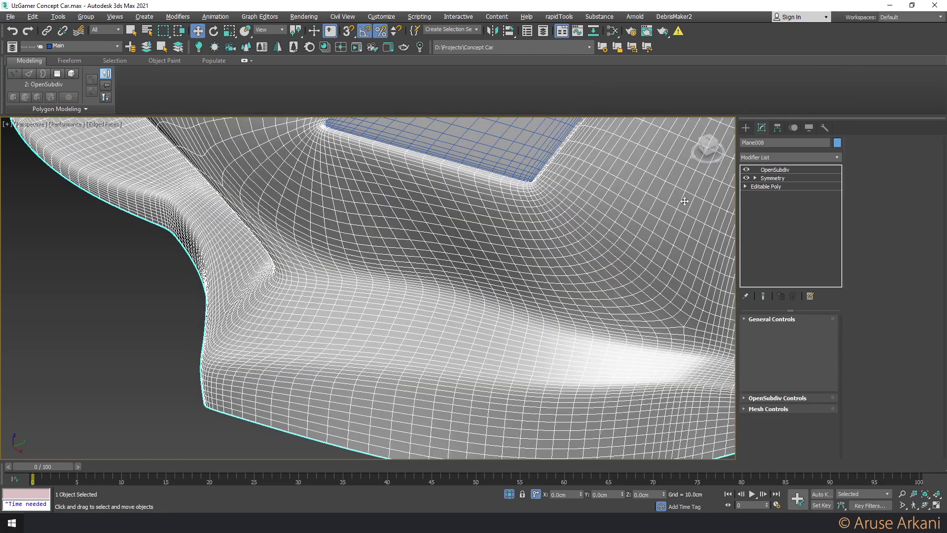
key("F4")
scroll(576, 231, "down", 5)
scroll(579, 228, "down", 4)
scroll(582, 228, "up", 2)
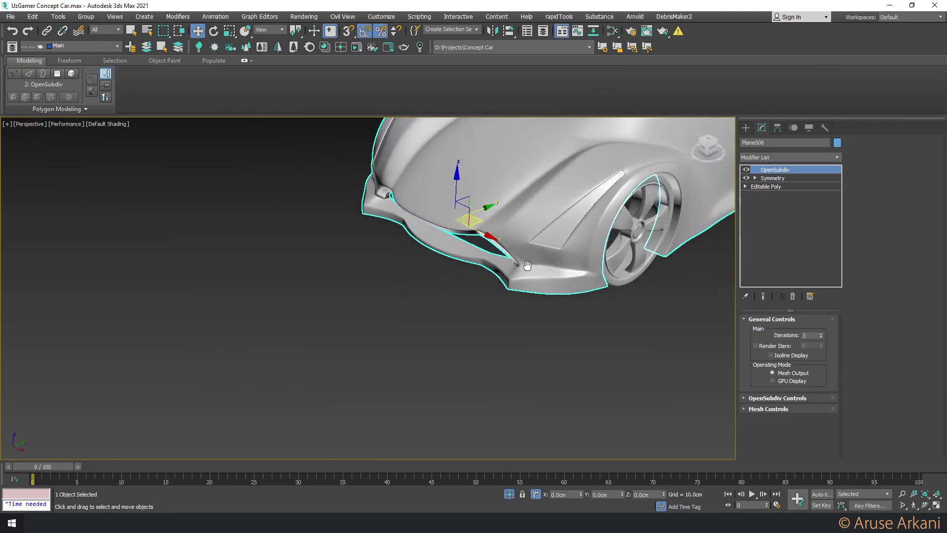
scroll(592, 237, "up", 2)
scroll(606, 256, "up", 3)
middle_click_drag(662, 280, 654, 282)
scroll(654, 282, "down", 3)
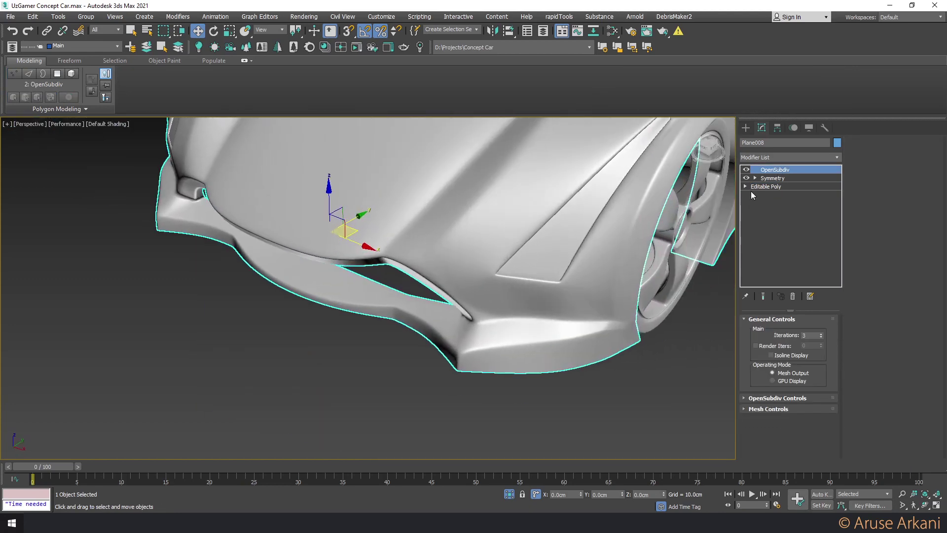
key("2")
key("F4")
scroll(573, 293, "up", 2)
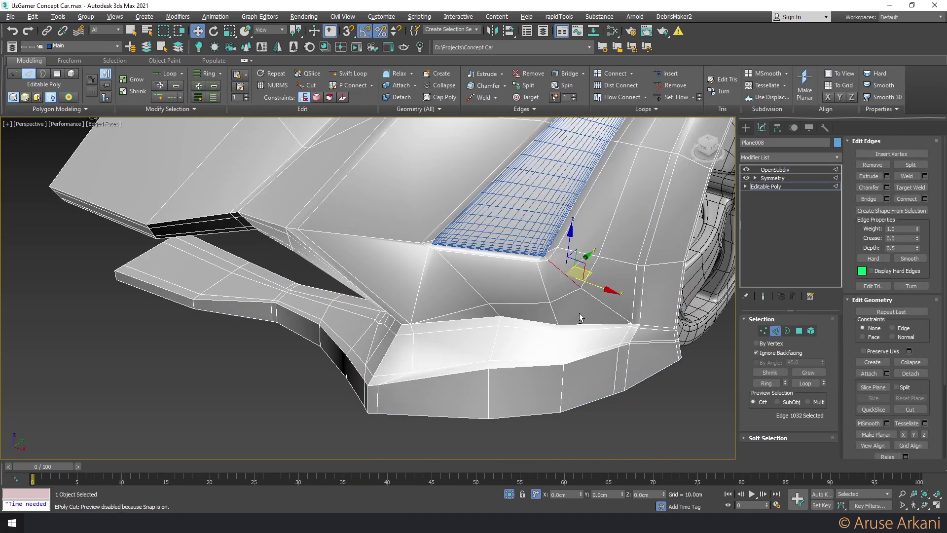
scroll(579, 313, "down", 1)
scroll(593, 314, "up", 2)
scroll(591, 335, "up", 1)
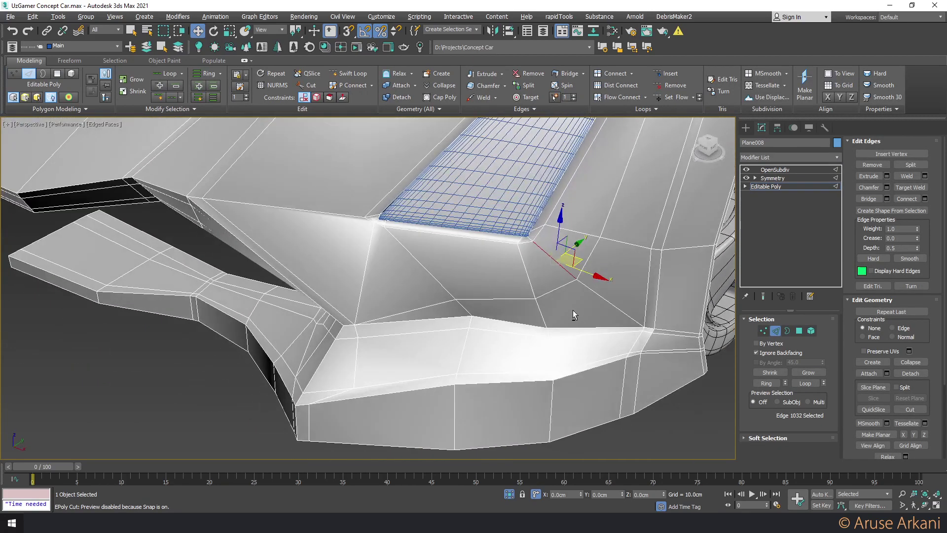
Remove the diagonal cage edge below the grille
left_click(548, 294)
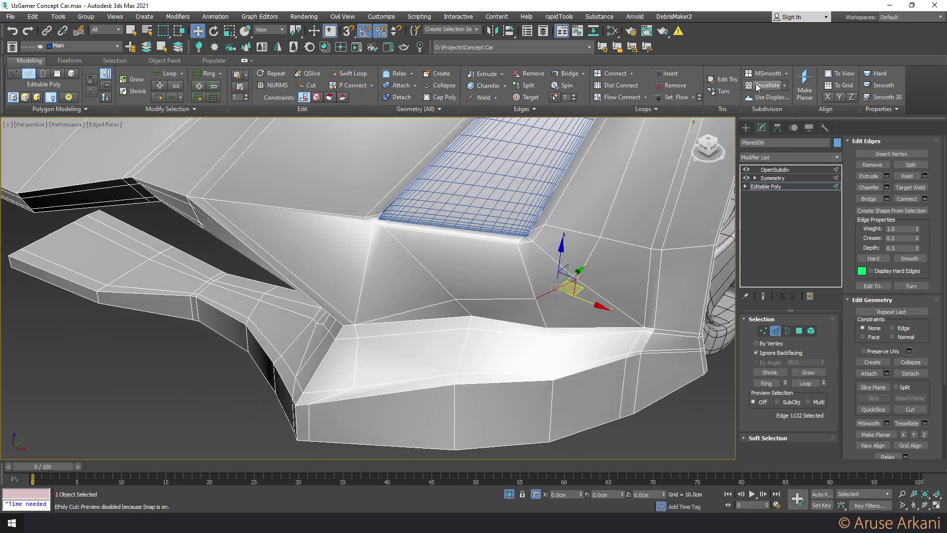
left_click(588, 265)
left_click(568, 266)
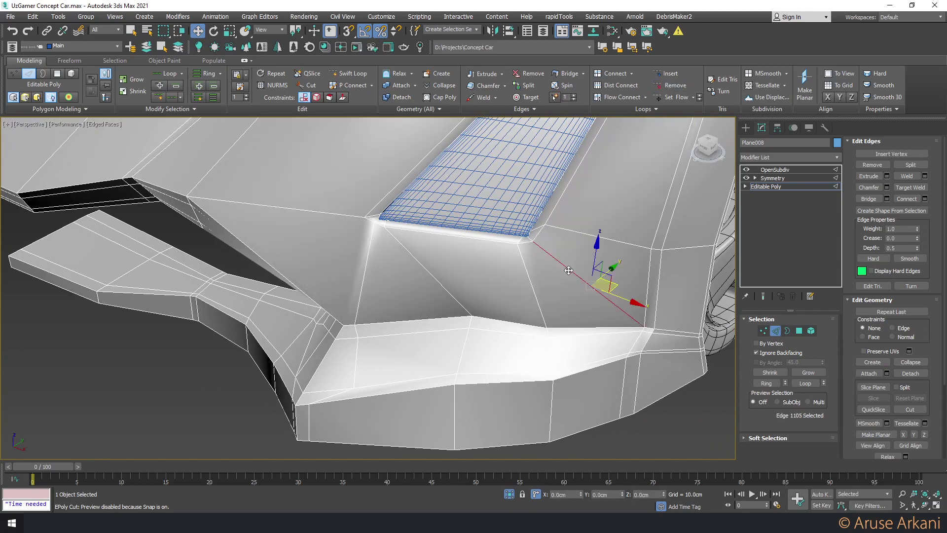
key("BackSpace")
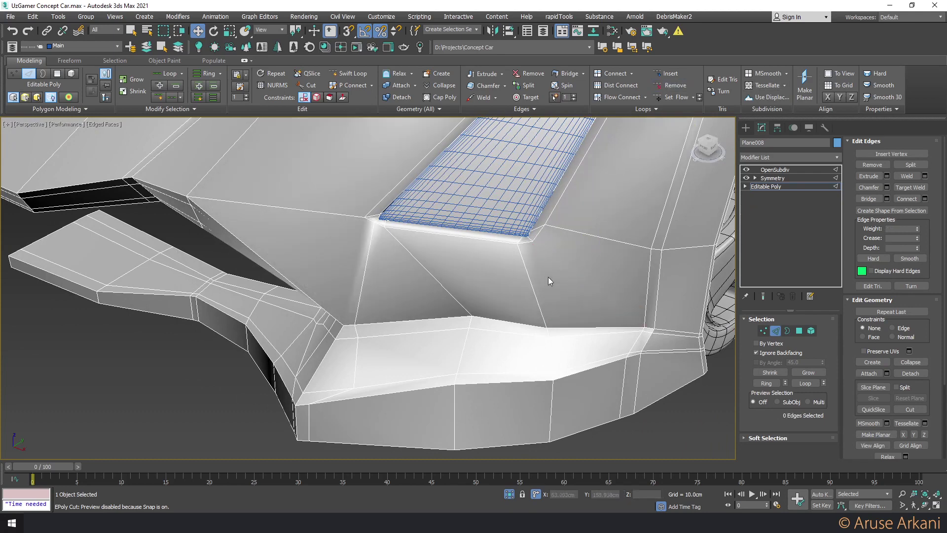
Insert a new edge loop through the front panel and across the bumper
left_click(588, 334)
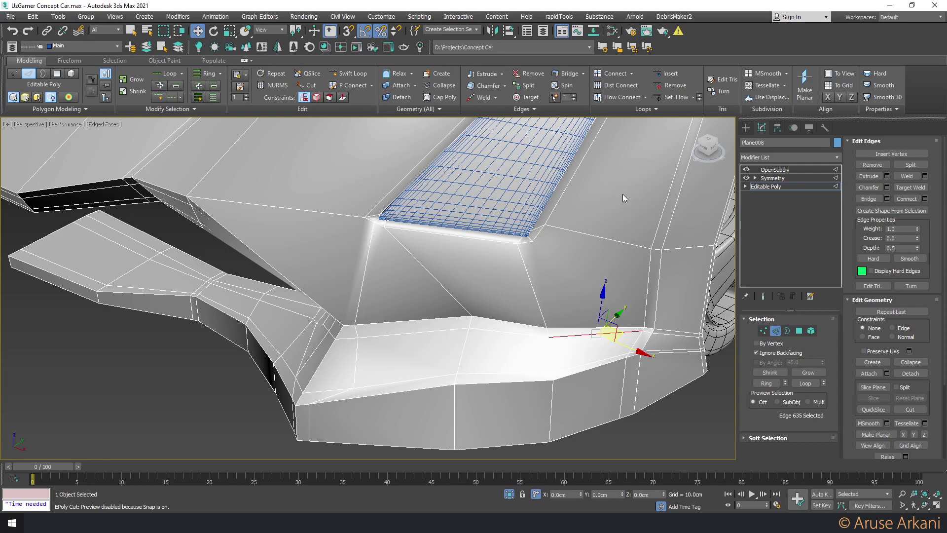
left_click(667, 73)
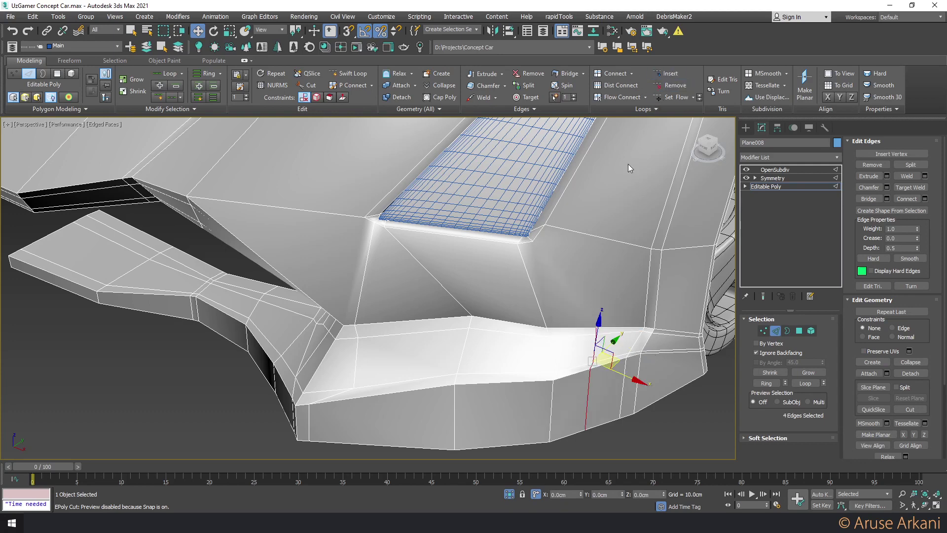
key("1")
left_click(533, 241)
Select the hood vent corner vertex and a second vertex on the hood edge
left_click(595, 326)
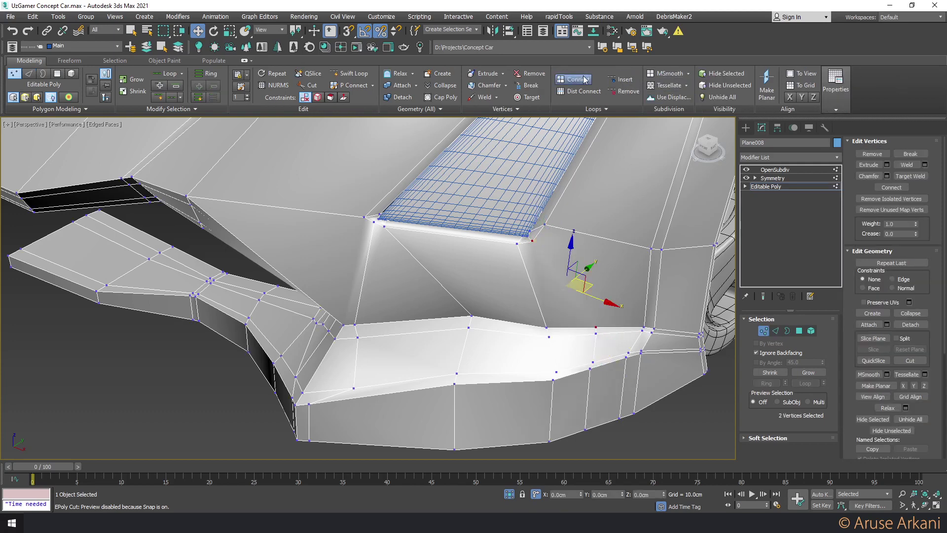
key("2")
left_click(601, 239)
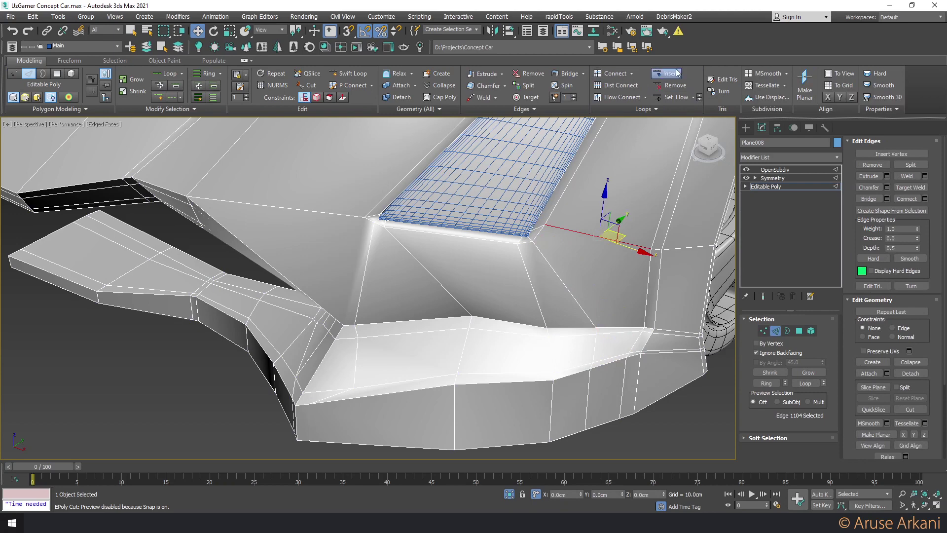
key("1")
left_click(596, 237)
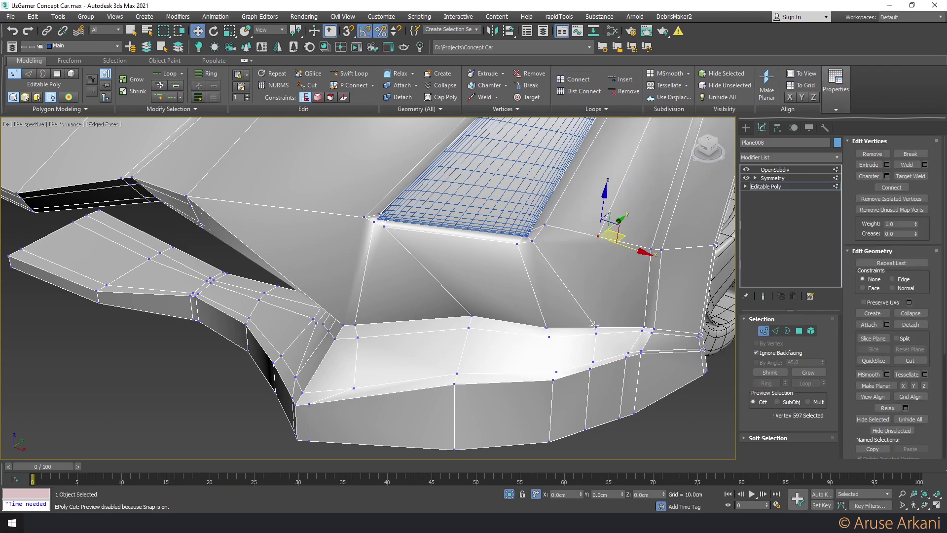
left_click(594, 326, "ctrl")
View the smoothed subdivision result framed on the car front
left_click(774, 169)
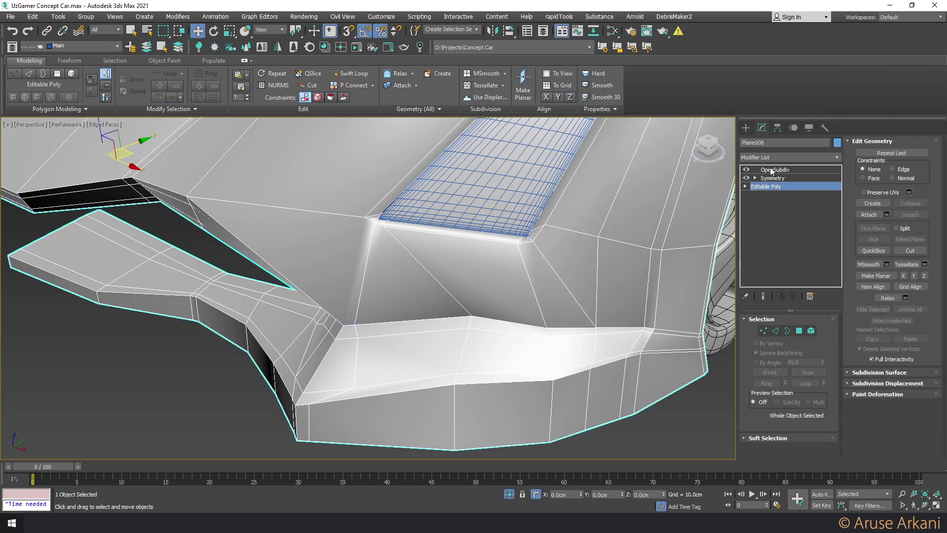
key("F4")
mouse_move(587, 369)
middle_mouse_down()
mouse_move(587, 211)
mouse_move(548, 272)
middle_mouse_up()
scroll(587, 211, "down", 2)
scroll(544, 271, "up", 2)
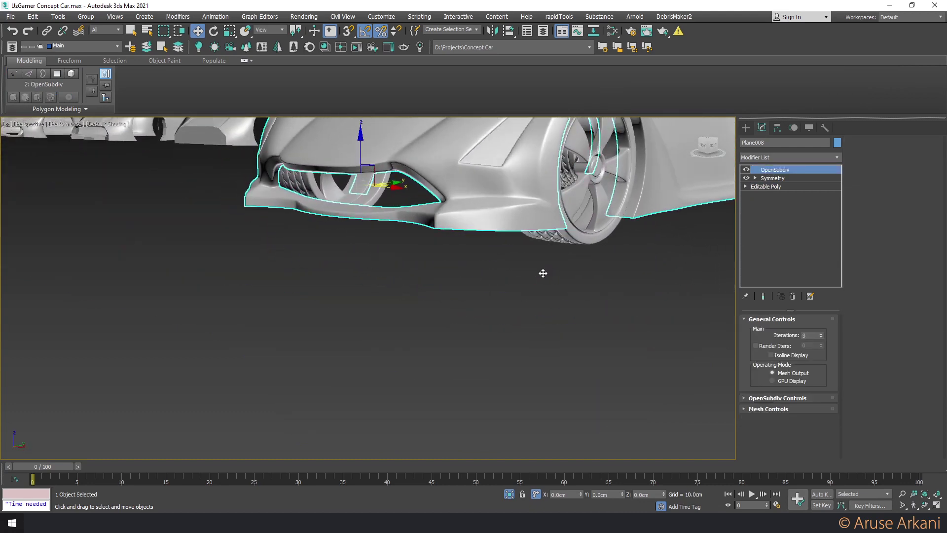
scroll(542, 270, "up", 2)
scroll(486, 158, "up", 2)
scroll(614, 187, "up", 1)
Select the vertex near the vent corner and check it against the smoothed result
left_click(765, 186)
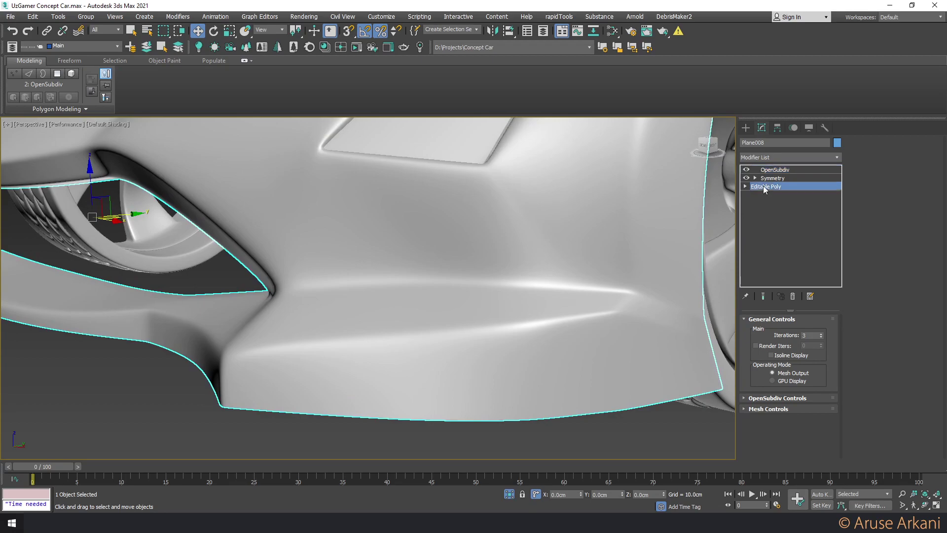
key("2")
left_click(492, 176)
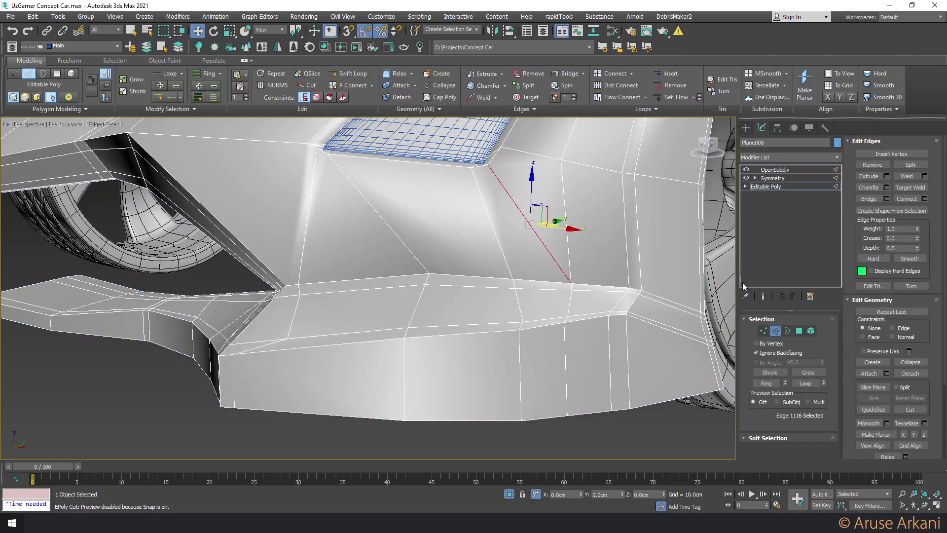
key("1")
left_click(488, 164)
left_click(761, 297)
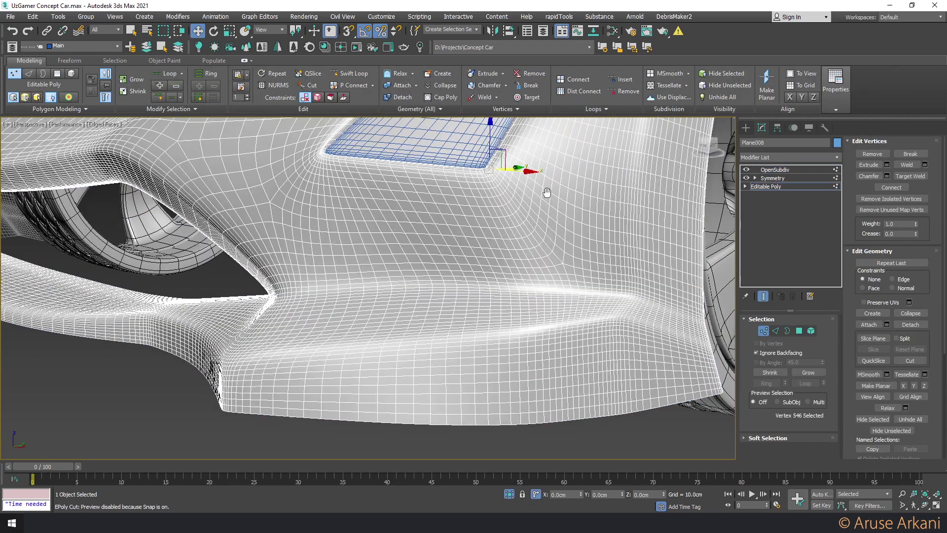
mouse_move(543, 192)
middle_mouse_down("alt")
mouse_move(519, 239)
mouse_move(525, 275)
mouse_move(550, 271)
middle_mouse_up("alt")
key("F4")
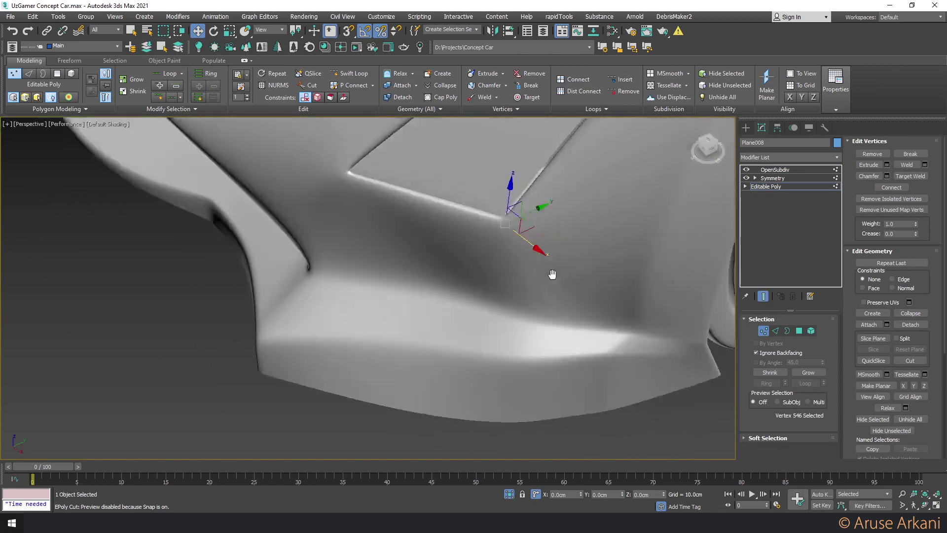
scroll(531, 230, "up", 3)
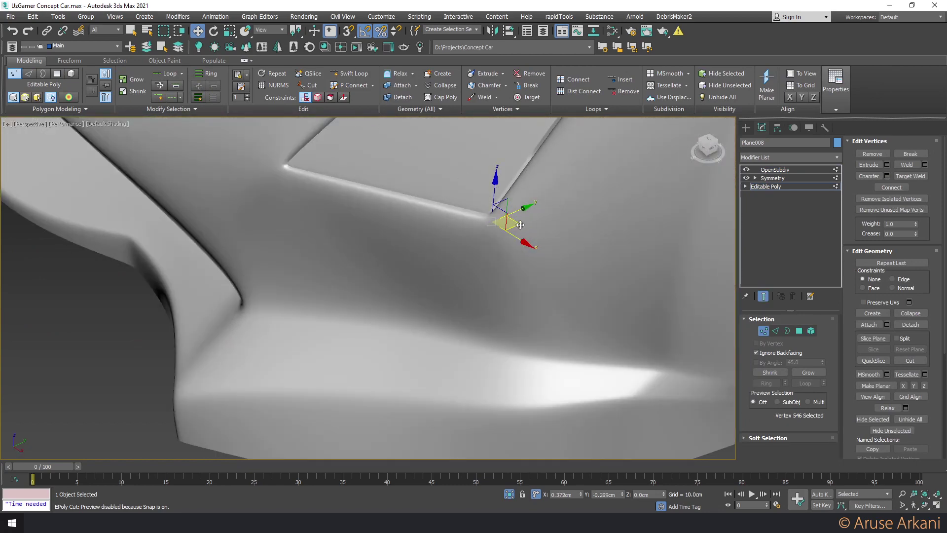
mouse_move(520, 224)
middle_mouse_down("alt")
mouse_move(509, 206)
mouse_move(496, 241)
mouse_move(317, 212)
mouse_move(330, 199)
mouse_move(392, 226)
middle_mouse_up("alt")
scroll(496, 241, "up", 3)
Compare cage and smoothed views of the panel corner, front bumper and wheel
left_click(762, 296)
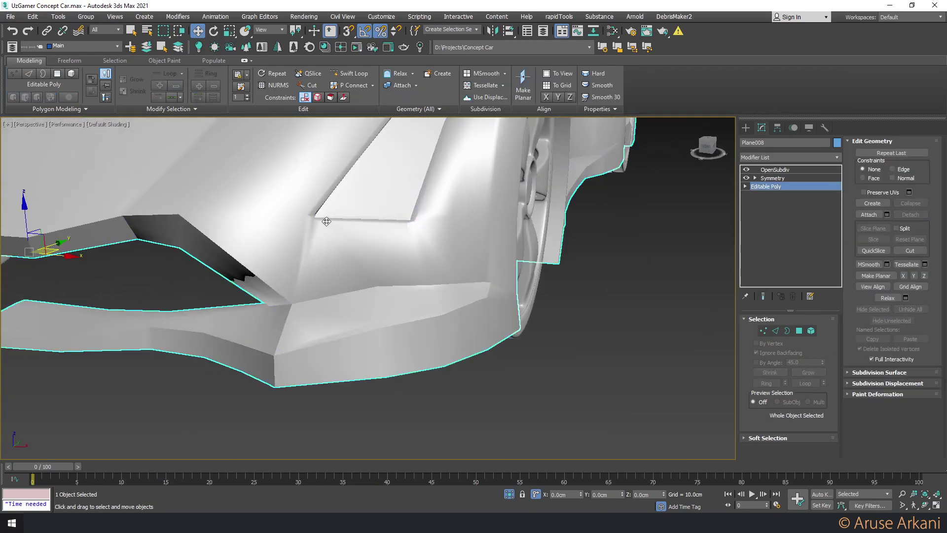
key("F4")
mouse_move(322, 248)
middle_mouse_down()
mouse_move(367, 253)
mouse_move(339, 271)
mouse_move(345, 257)
middle_mouse_up()
scroll(374, 257, "up", 2)
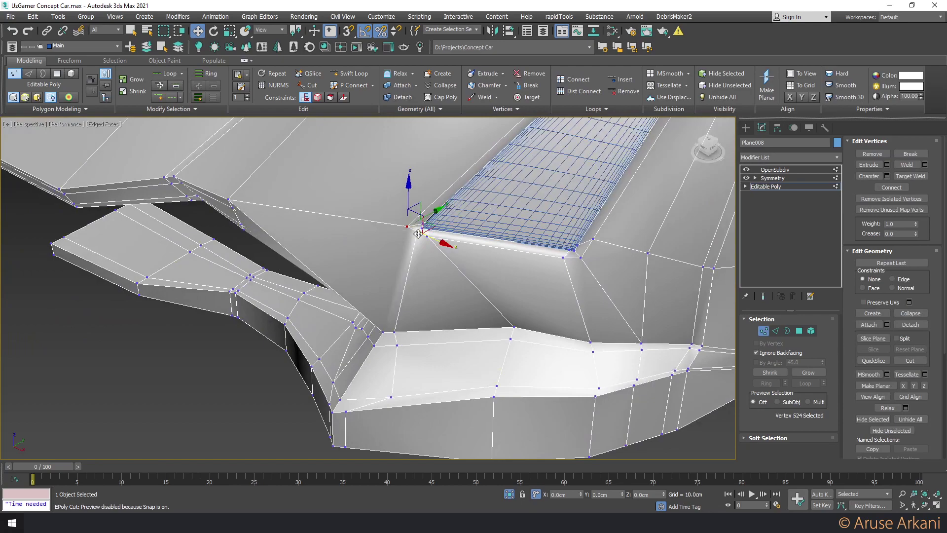
left_click(763, 296)
key("F4")
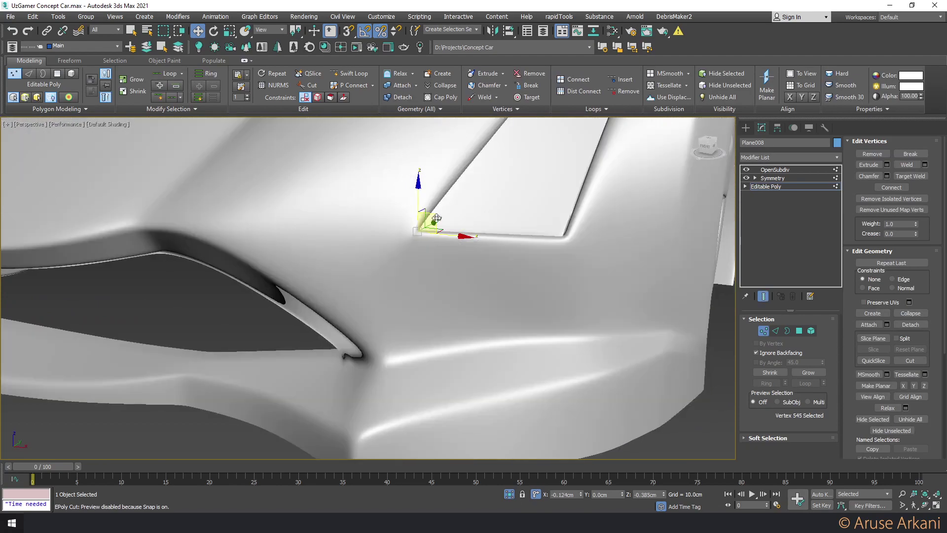
scroll(435, 220, "down", 3)
mouse_move(429, 243)
middle_mouse_down("alt")
mouse_move(392, 256)
mouse_move(393, 230)
middle_mouse_up("alt")
scroll(392, 256, "down", 2)
scroll(428, 267, "up", 2)
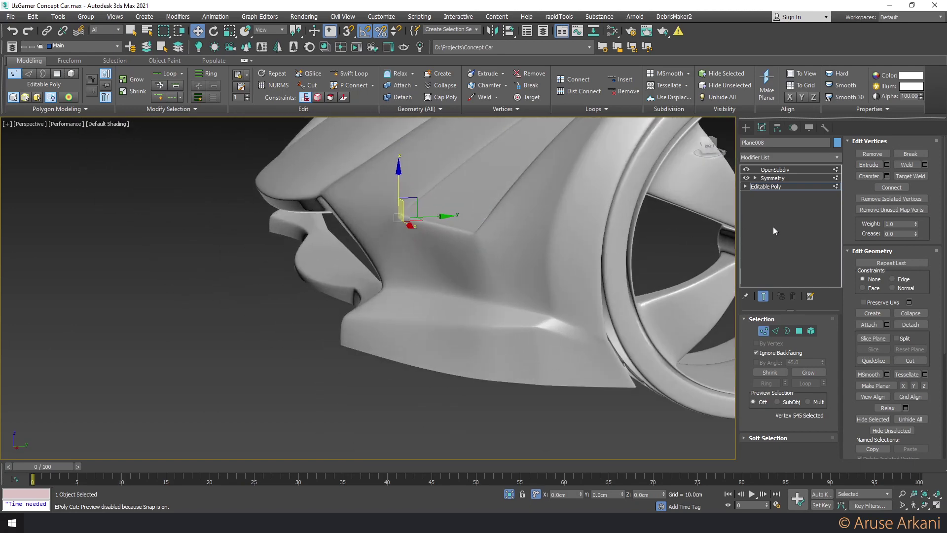
left_click(762, 296)
key("Page_Up")
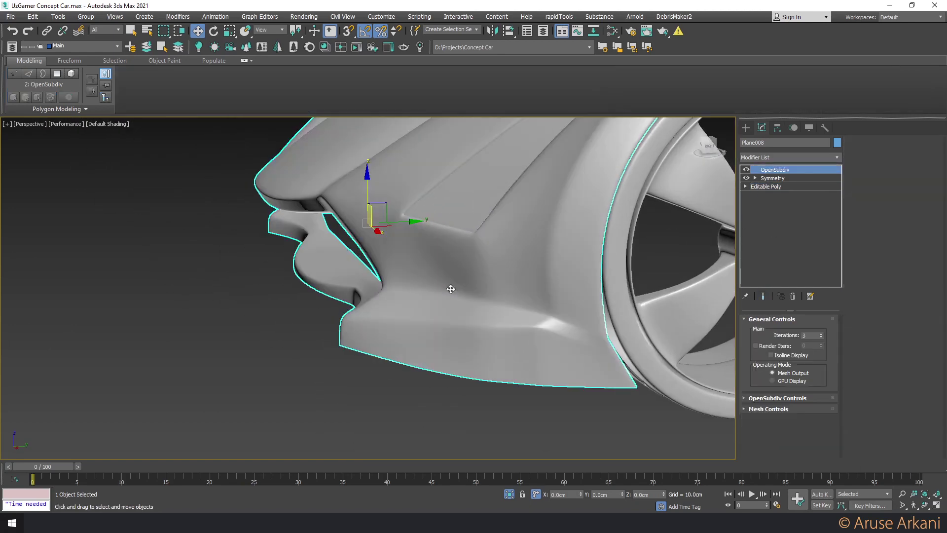
Pull the lower lip edge back along Y and check it from the side
left_click(770, 186)
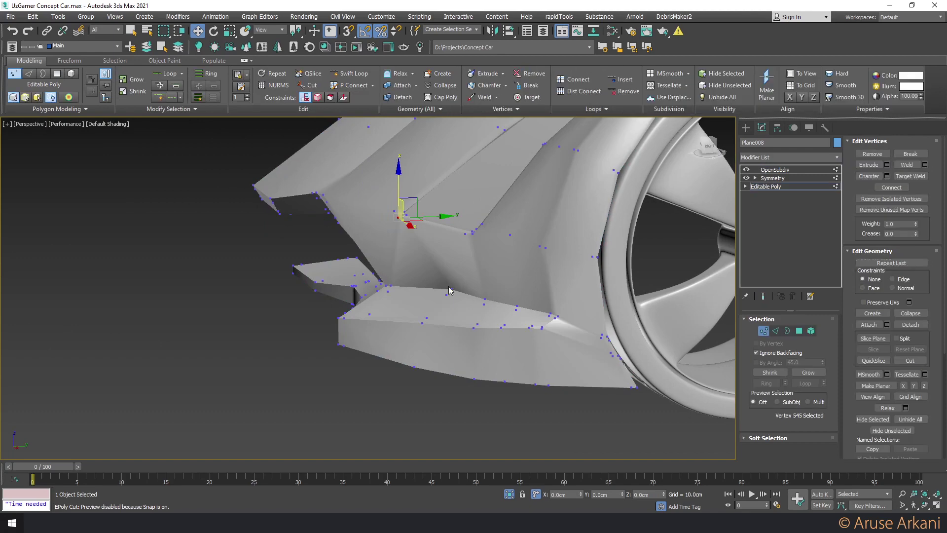
scroll(464, 303, "down", 3)
middle_click_drag(463, 303, 442, 309, "alt")
scroll(441, 306, "up", 2)
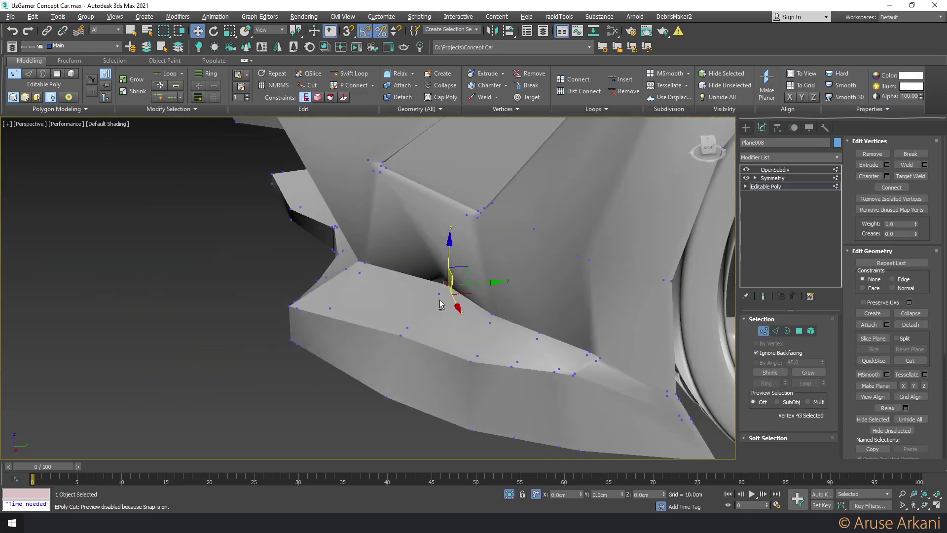
key("2")
key("F4")
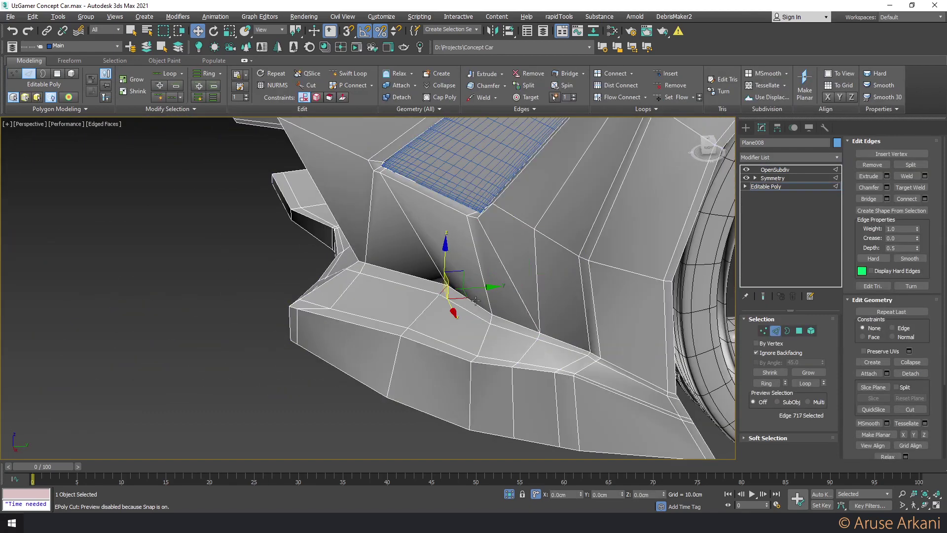
left_click(763, 296)
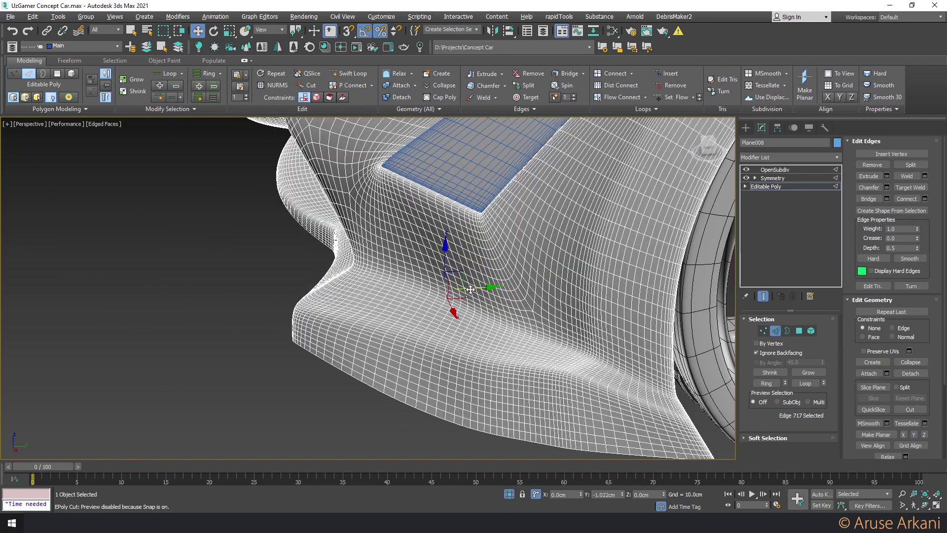
left_click_drag(479, 291, 459, 292)
key("F4")
middle_click_drag(459, 292, 448, 305, "alt")
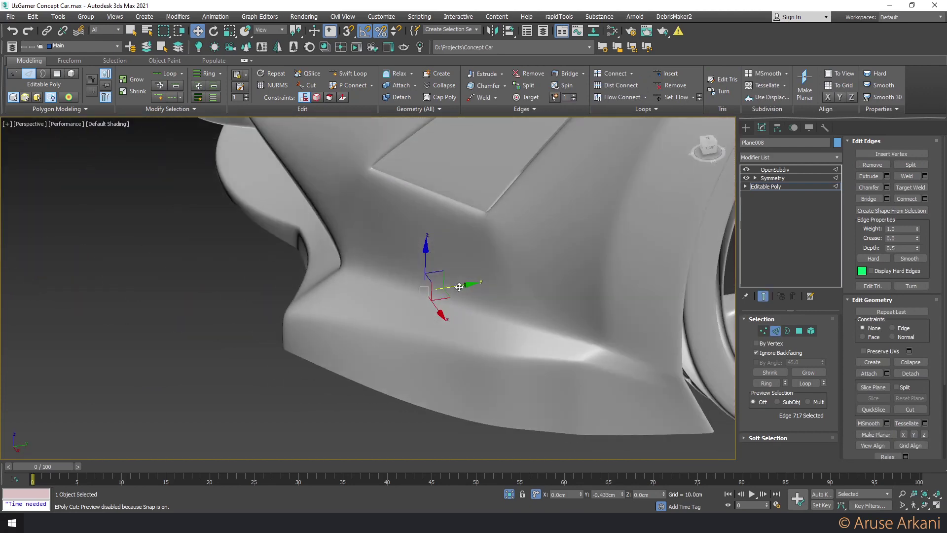
left_click_drag(459, 287, 456, 289)
mouse_move(459, 286)
middle_mouse_down("alt")
mouse_move(456, 299)
mouse_move(413, 267)
mouse_move(402, 269)
mouse_move(410, 287)
middle_mouse_up("alt")
scroll(404, 262, "down", 3)
Inspect the front bumper in both the unsmoothed cage and smoothed views
left_click(762, 296)
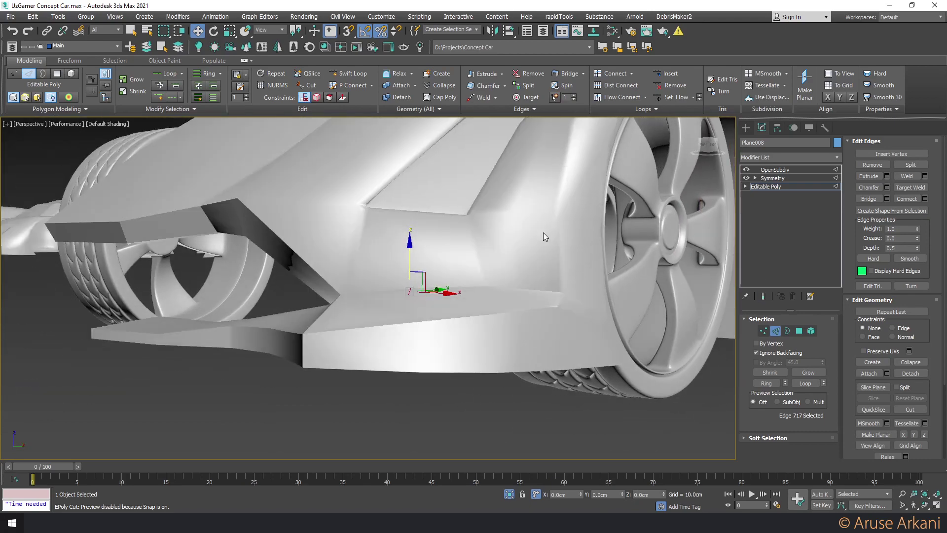
key("F4")
middle_click_drag(532, 228, 493, 254, "alt")
key("1")
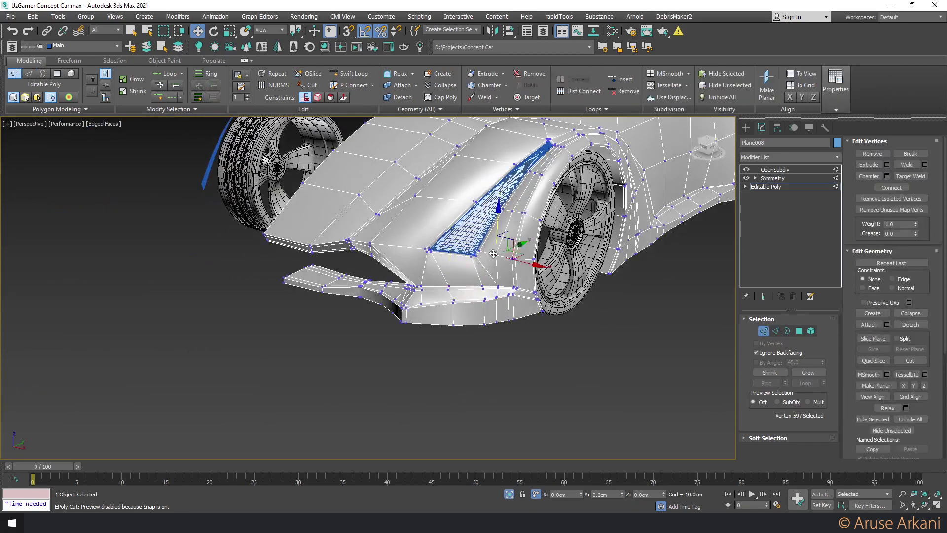
left_click(763, 296)
scroll(487, 239, "up", 3)
scroll(487, 239, "up", 3)
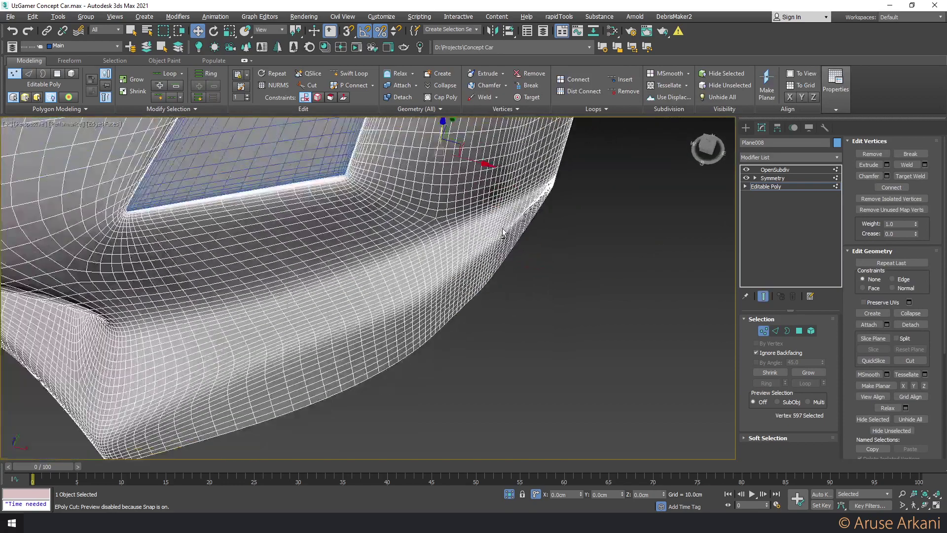
mouse_move(491, 230)
middle_mouse_down()
mouse_move(487, 238)
mouse_move(463, 232)
mouse_move(468, 124)
mouse_move(471, 228)
mouse_move(450, 280)
mouse_move(459, 287)
middle_mouse_up()
key("F4")
scroll(486, 239, "down", 3)
left_click(761, 296)
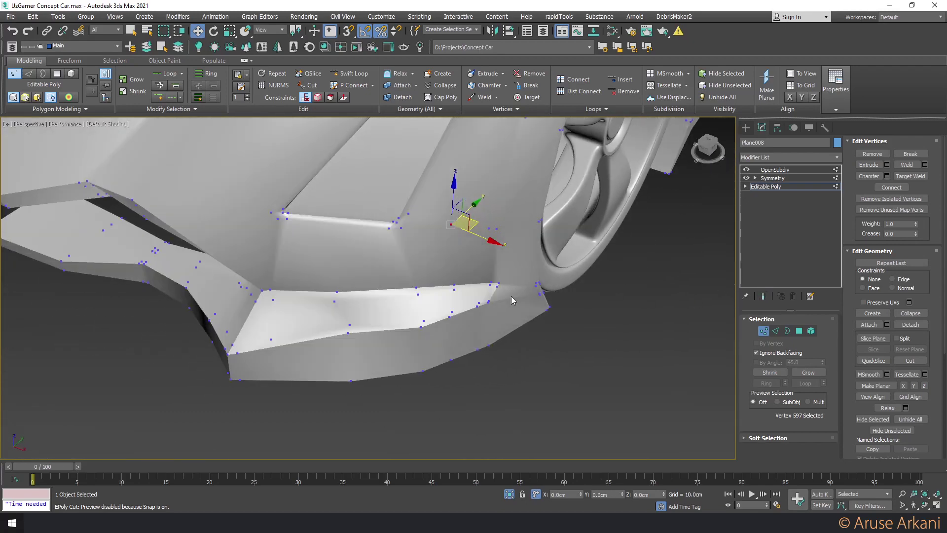
key("F4")
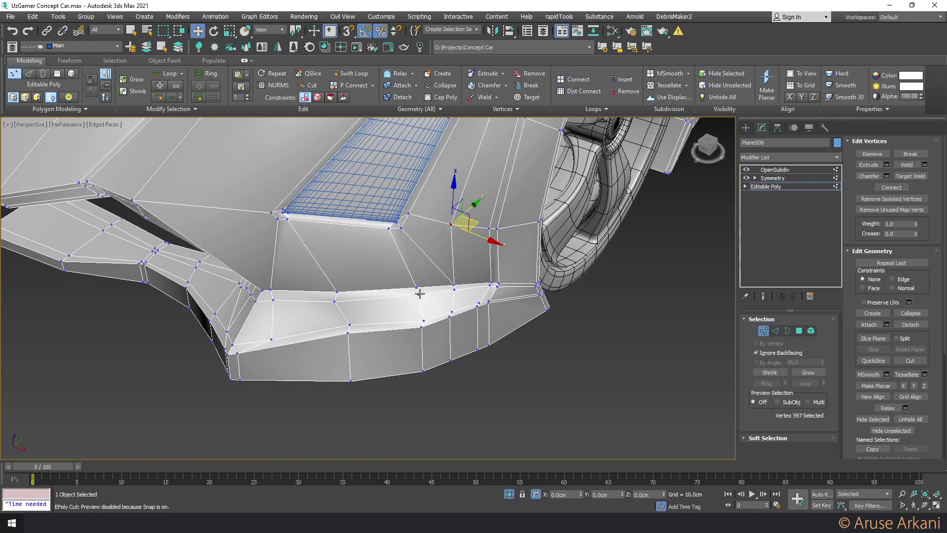
Select five vertices along the lower lip and preview them smoothed
left_click_drag(427, 345, 427, 346)
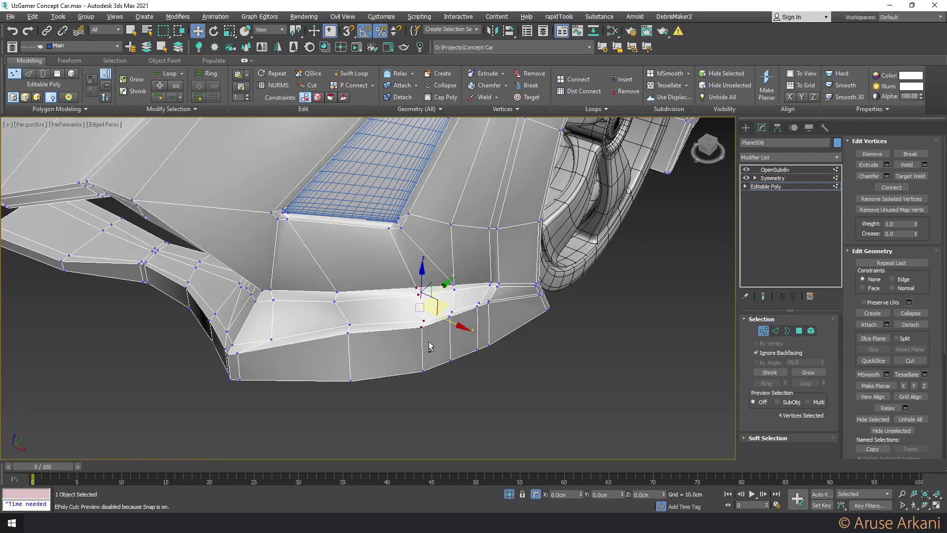
left_click_drag(434, 385, 434, 385, "ctrl")
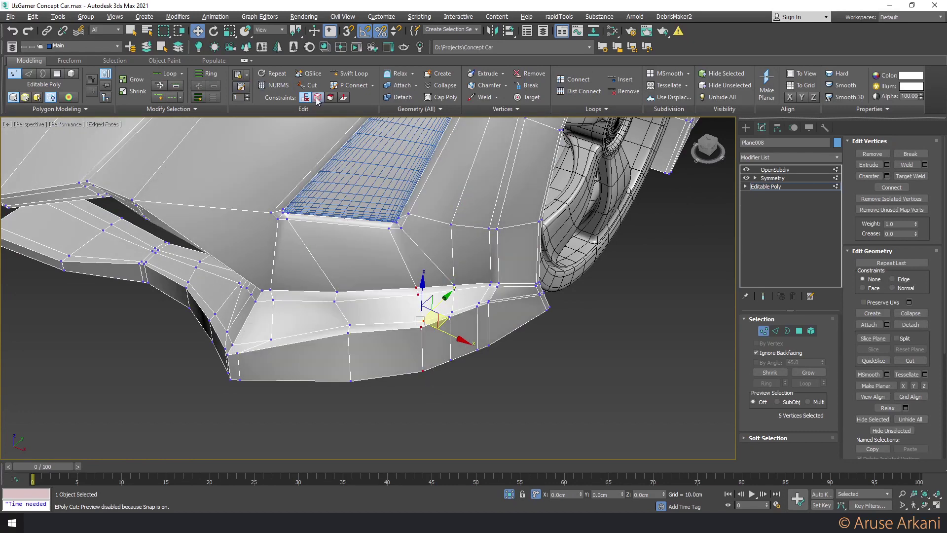
left_click(764, 297)
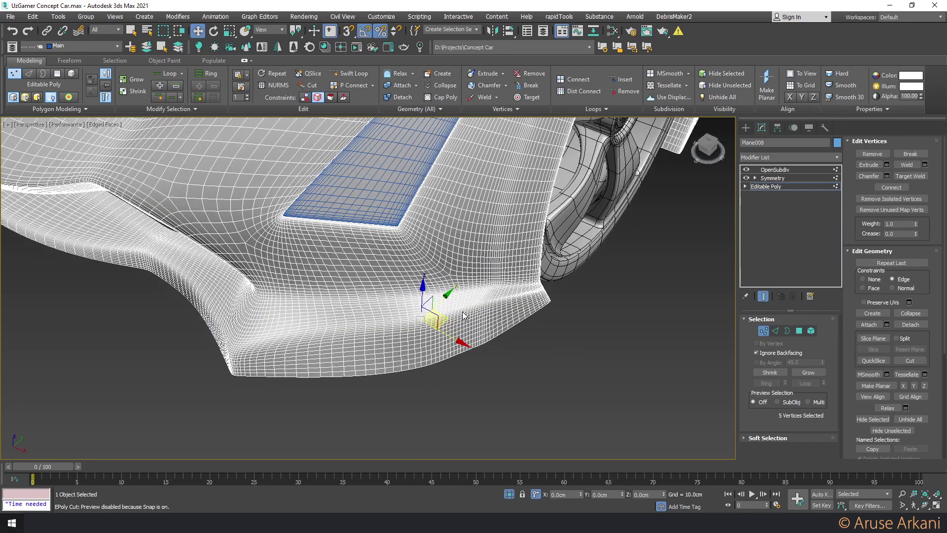
key("F4")
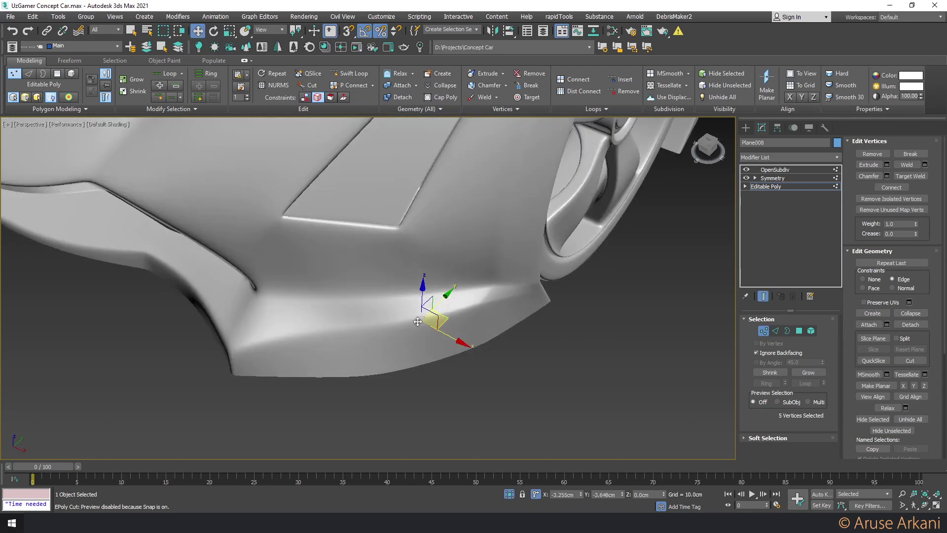
key("F4")
key("F4")
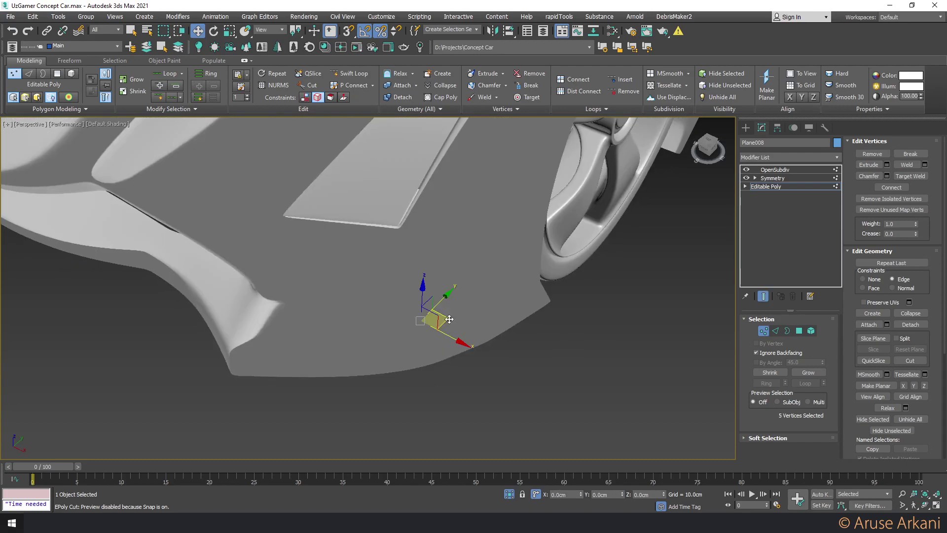
key("F4")
Turn off OpenSubdiv smoothing and slide the lip vertices left along their edges
left_click(752, 170)
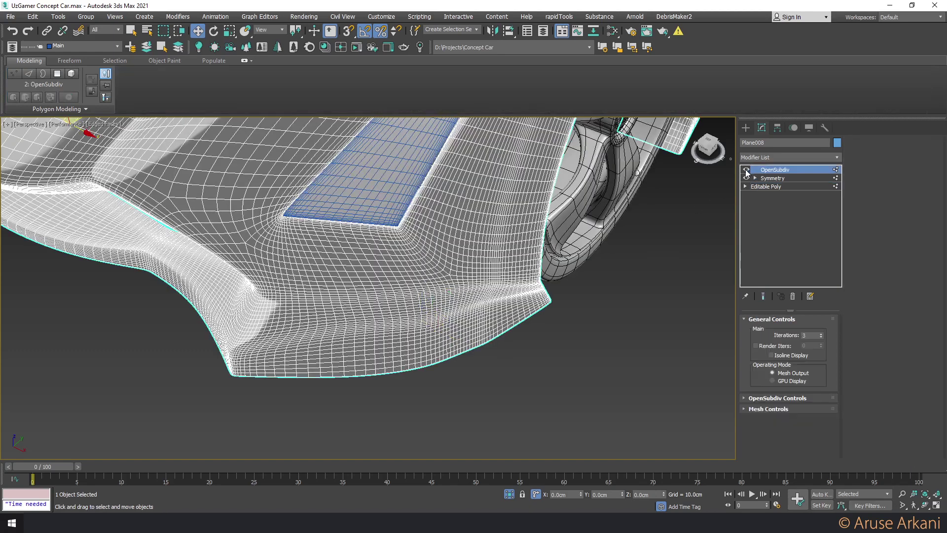
left_click(746, 170)
left_click(762, 187)
key("1")
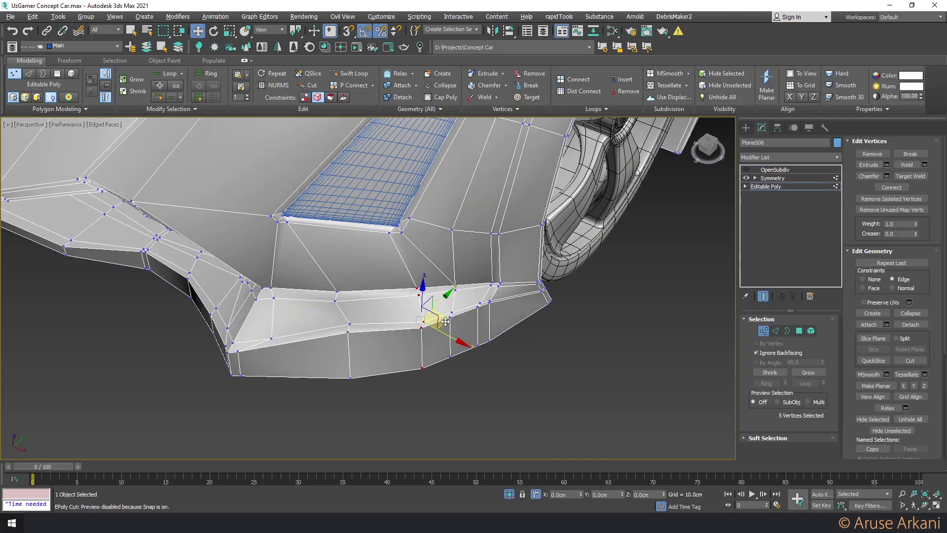
left_click_drag(445, 321, 427, 321)
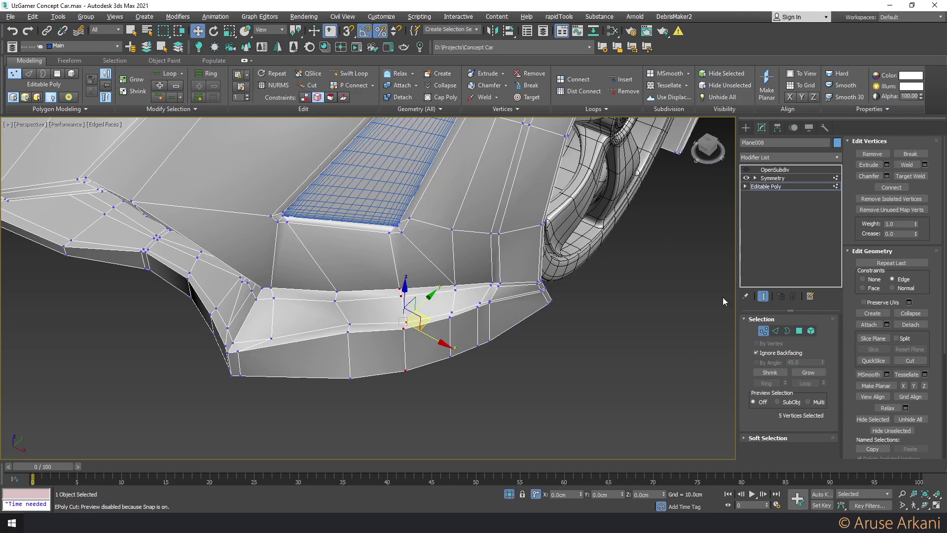
Pick lip edges, then select lower lip vertices and nudge them slightly up
key("2")
left_click(405, 342)
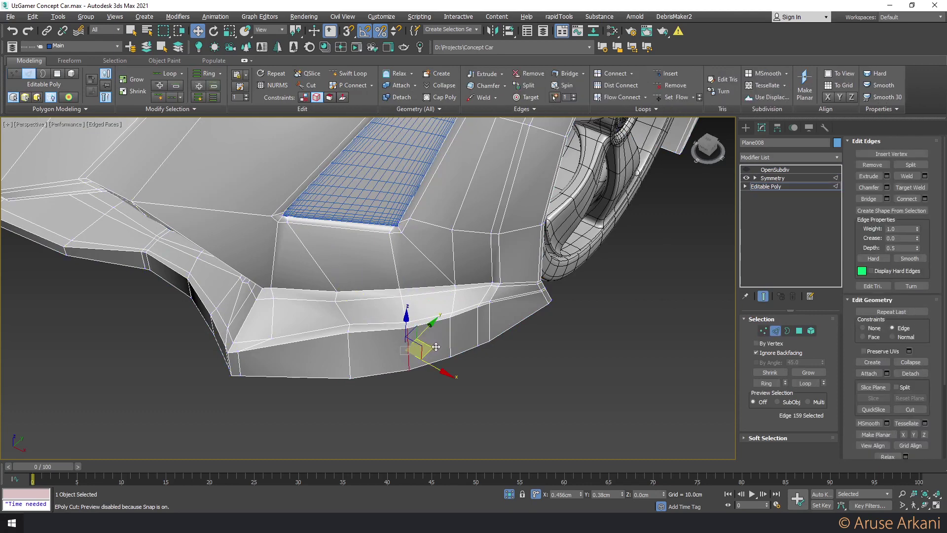
left_click(449, 328)
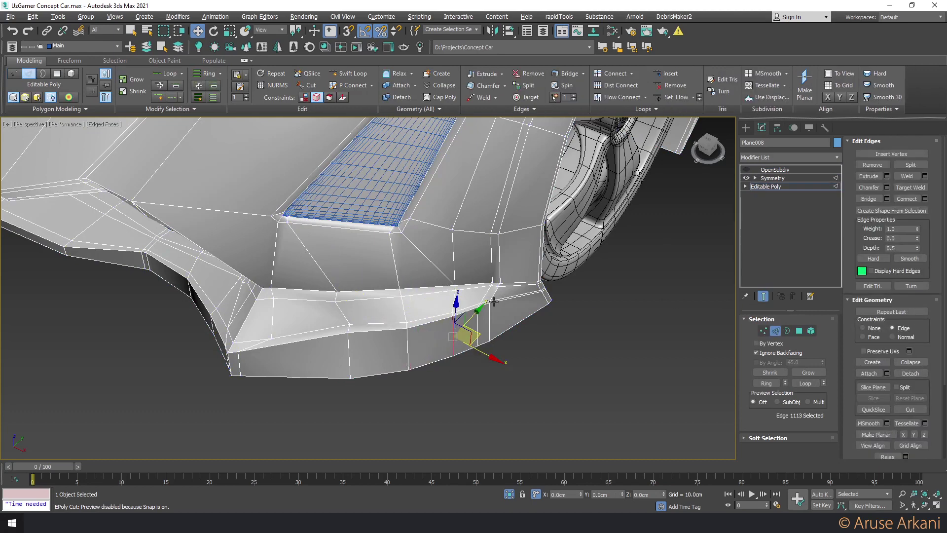
middle_click_drag(452, 328, 425, 346, "alt")
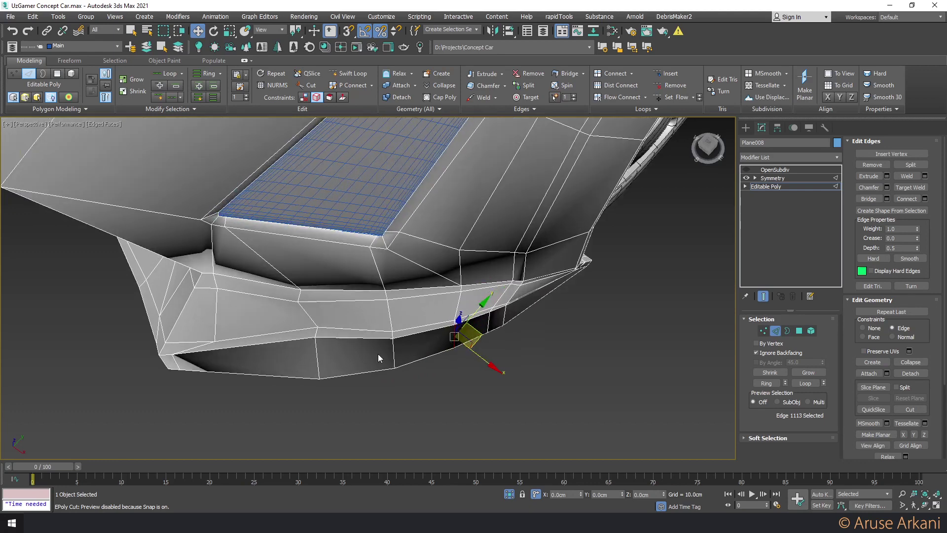
key("1")
left_click(393, 339)
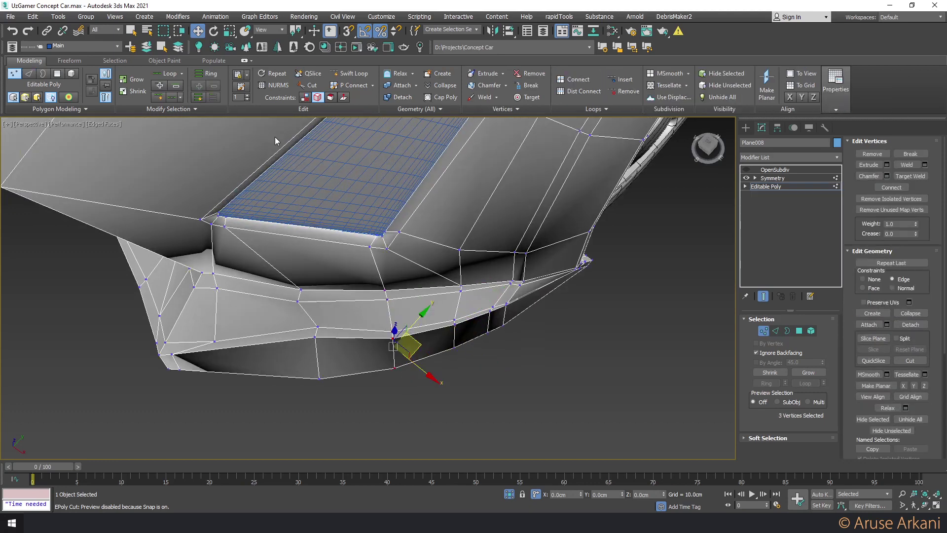
left_click_drag(418, 341, 418, 369)
Shift two lip vertices left and re-enable subdivision smoothing on the body
left_click(395, 363)
left_click_drag(307, 319, 325, 344)
key("e")
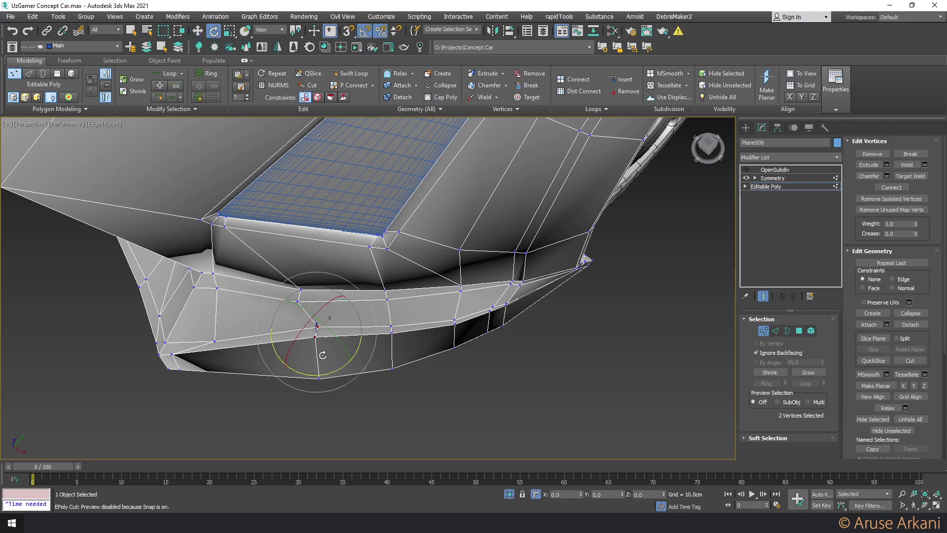
key("w")
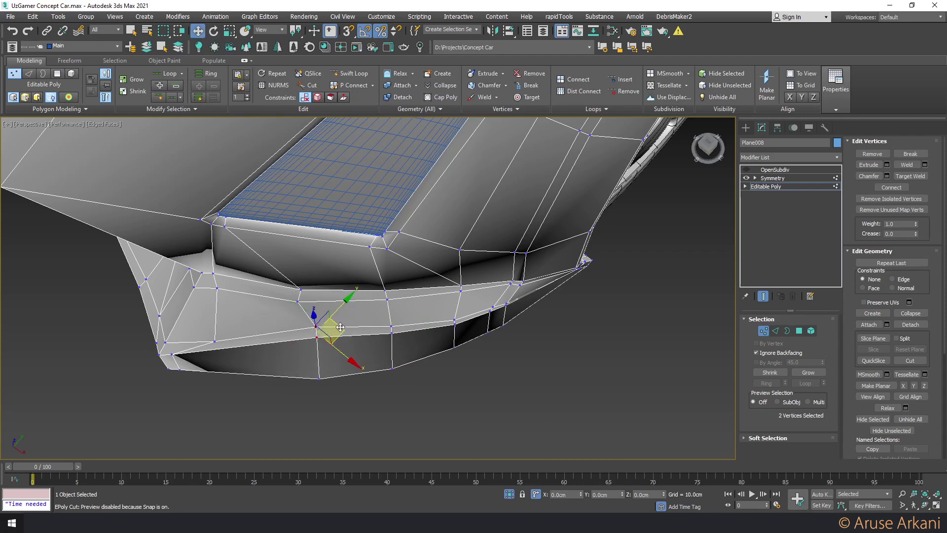
left_click_drag(328, 329, 325, 333)
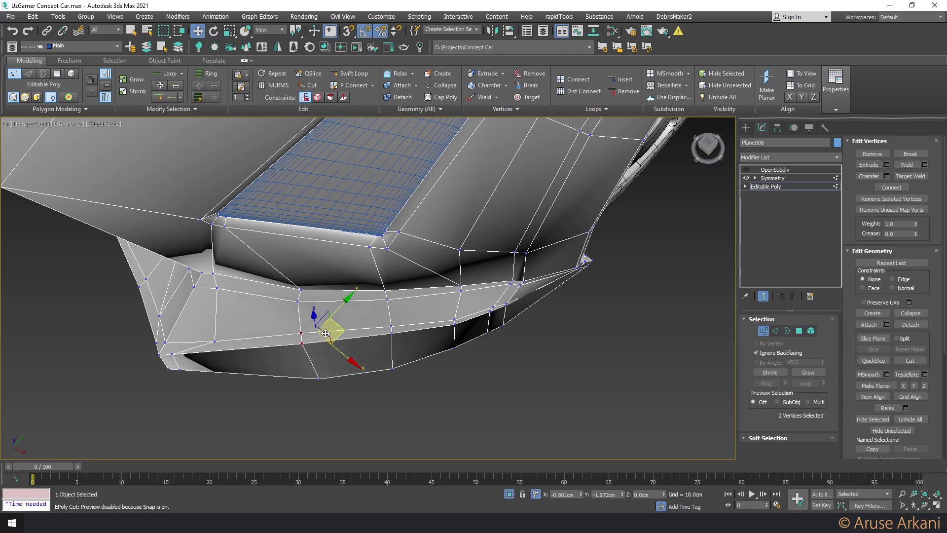
middle_click_drag(325, 333, 290, 299, "alt")
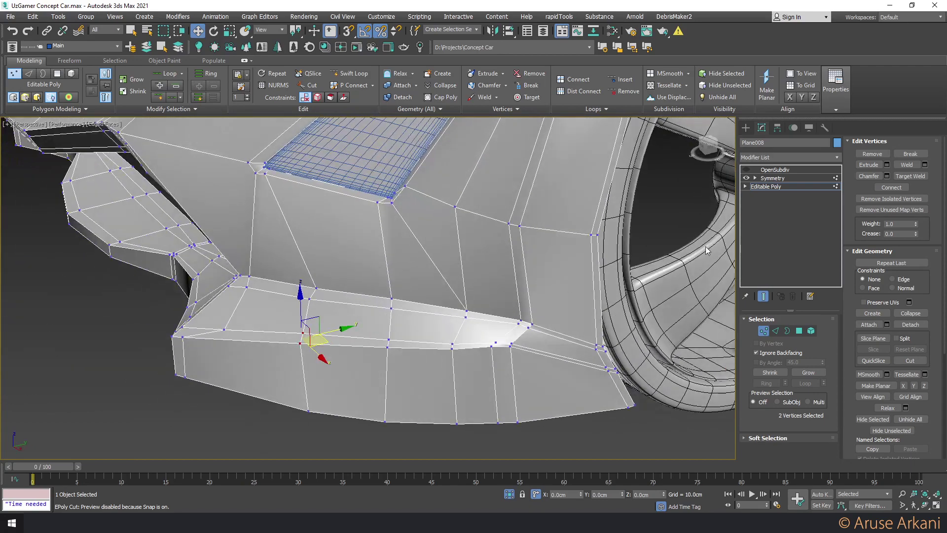
left_click(774, 169)
Orbit out to a full front view and show only the unsmoothed Editable Poly cage
key("F4")
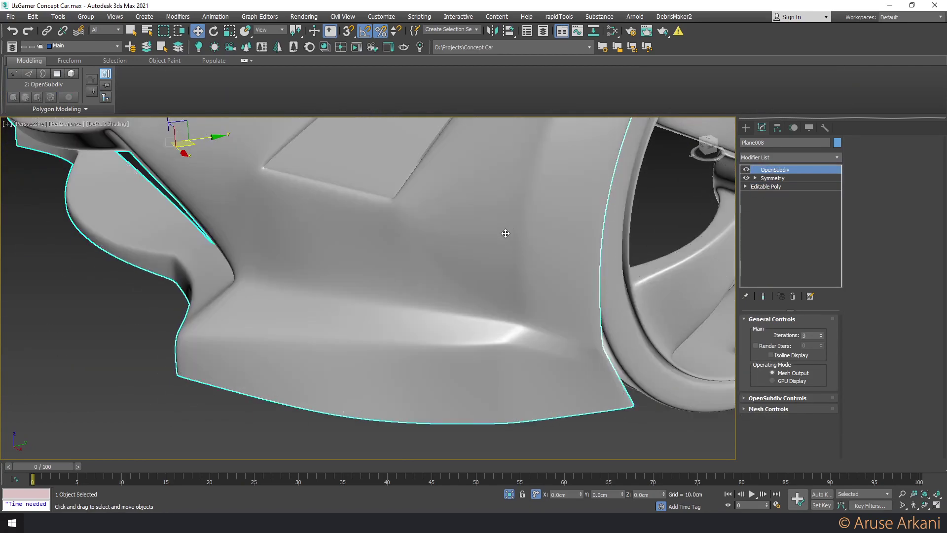
scroll(492, 241, "down", 5)
scroll(492, 240, "down", 3)
mouse_move(492, 240)
middle_mouse_down("alt")
mouse_move(459, 285)
mouse_move(487, 245)
middle_mouse_up("alt")
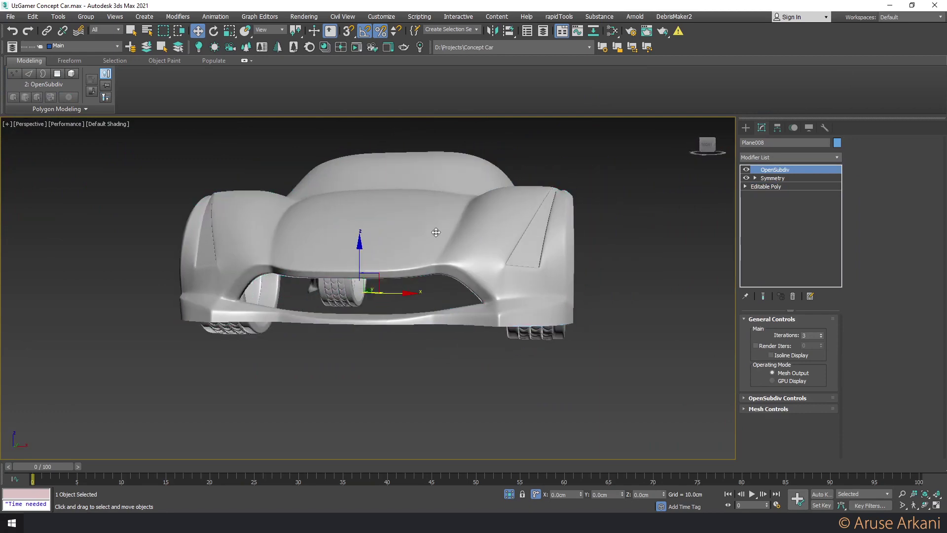
scroll(488, 246, "up", 2)
scroll(488, 245, "up", 4)
scroll(422, 264, "down", 3)
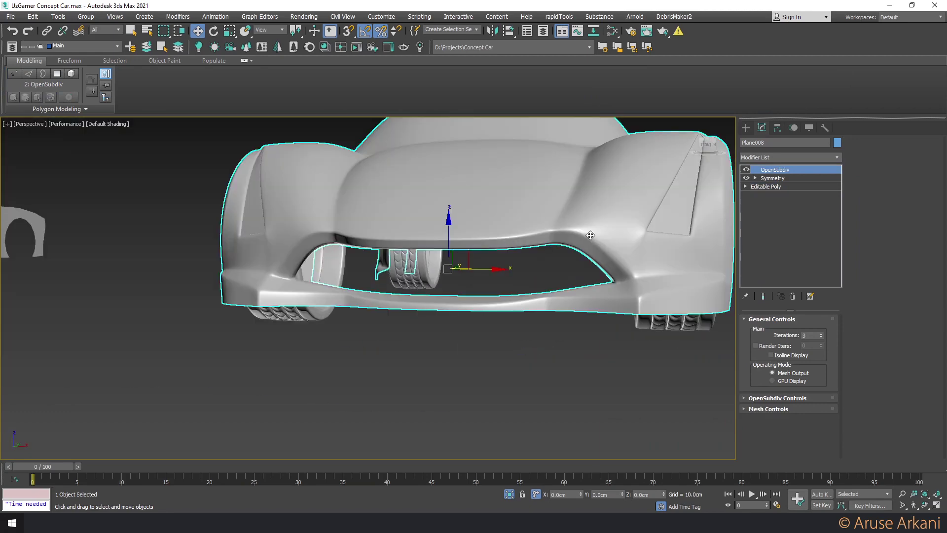
left_click(767, 186)
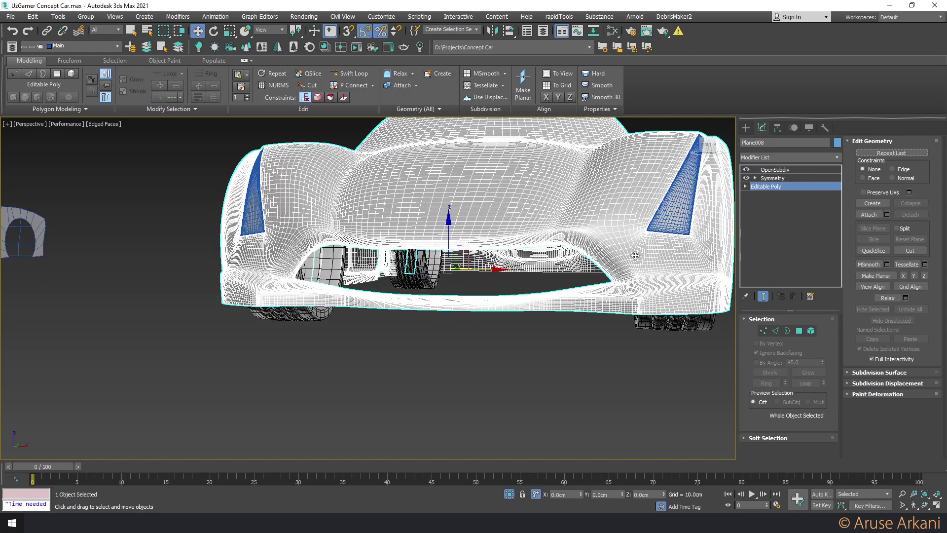
left_click(764, 296)
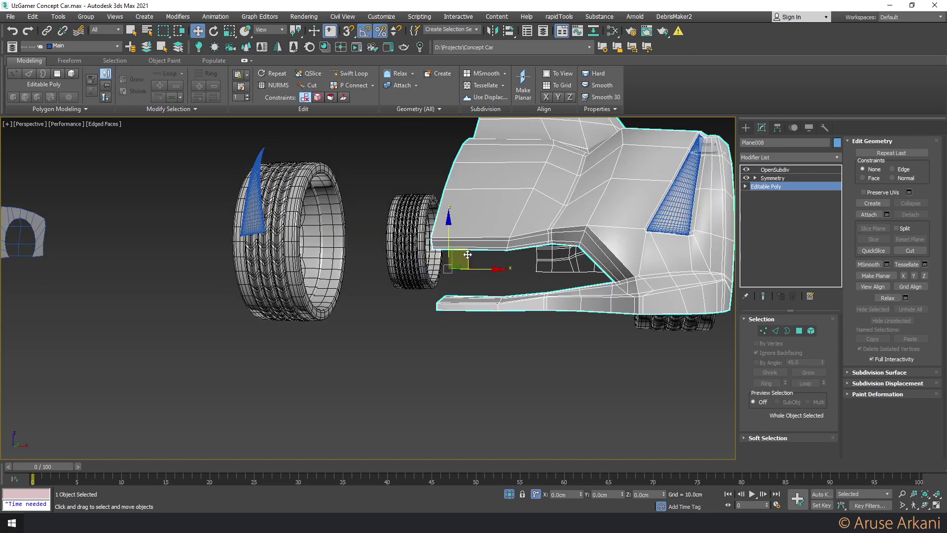
Delete the mistaken Face Extrude and add an Edit Poly modifier above Symmetry
left_click(773, 179)
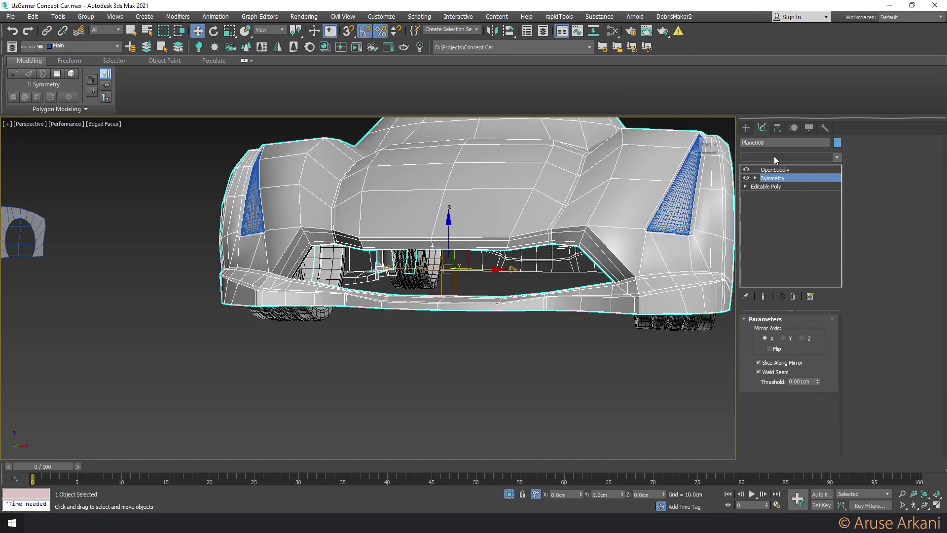
left_click(773, 155)
left_click(773, 188)
right_click(775, 179)
left_click(776, 195)
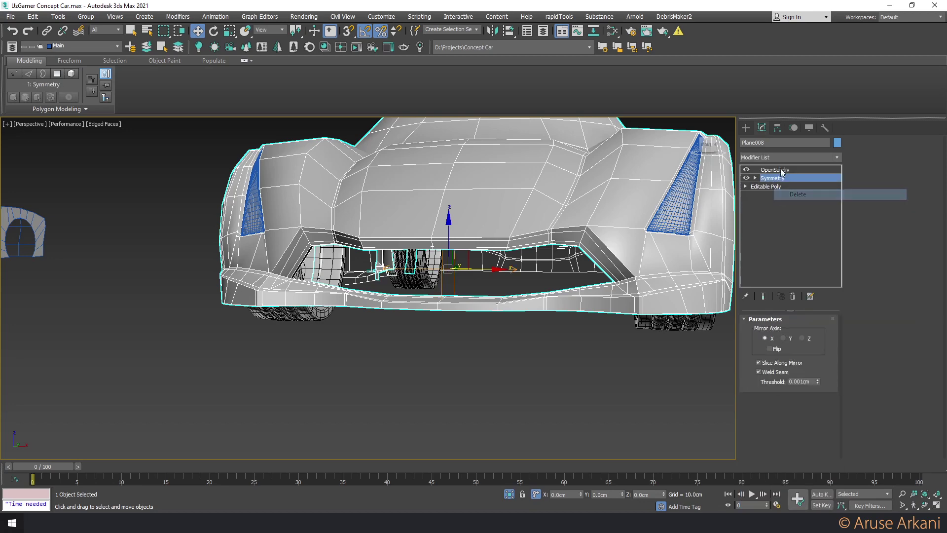
left_click(780, 156)
scroll(780, 178, "down", 5)
left_click(780, 187)
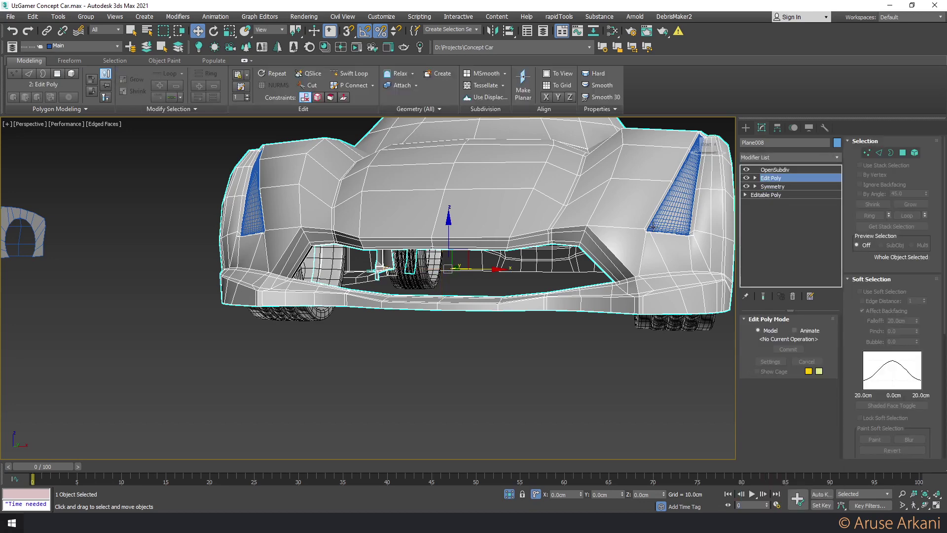
Select the front intake opening's border and bring up rapidTools' topology commands
key("3")
left_click(564, 244)
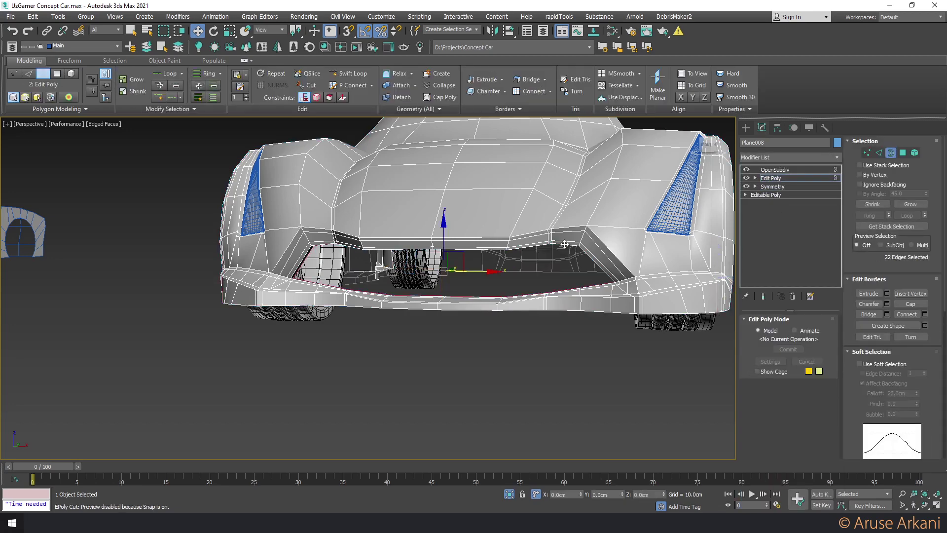
key("4")
left_click(543, 242)
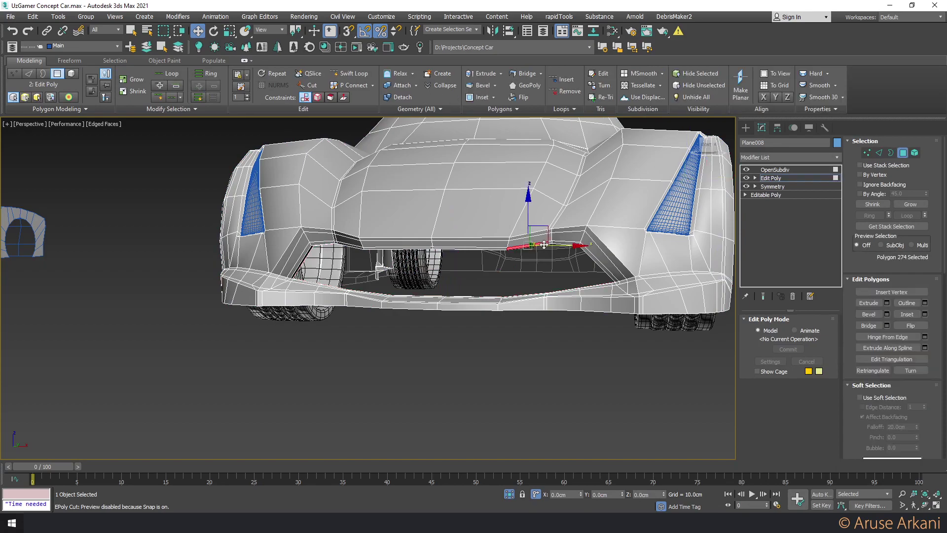
mouse_move(542, 243)
middle_mouse_down("alt")
mouse_move(513, 252)
mouse_move(508, 294)
mouse_move(413, 247)
middle_mouse_up("alt")
scroll(512, 252, "up", 5)
key("3")
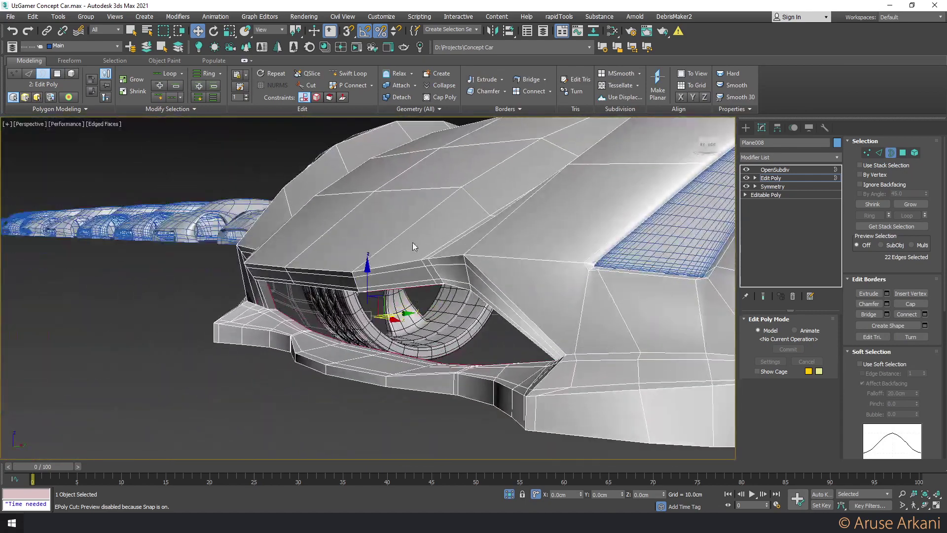
left_click(558, 16)
mouse_move(565, 67)
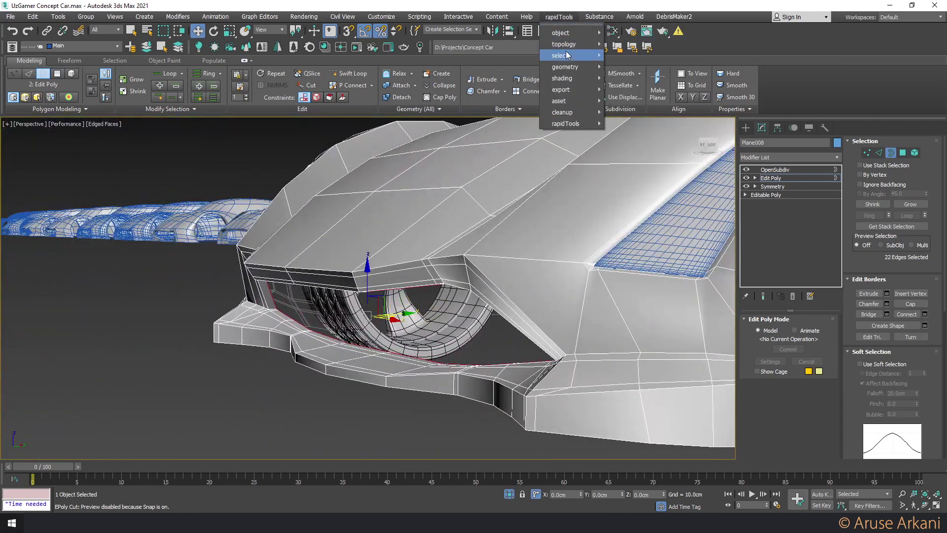
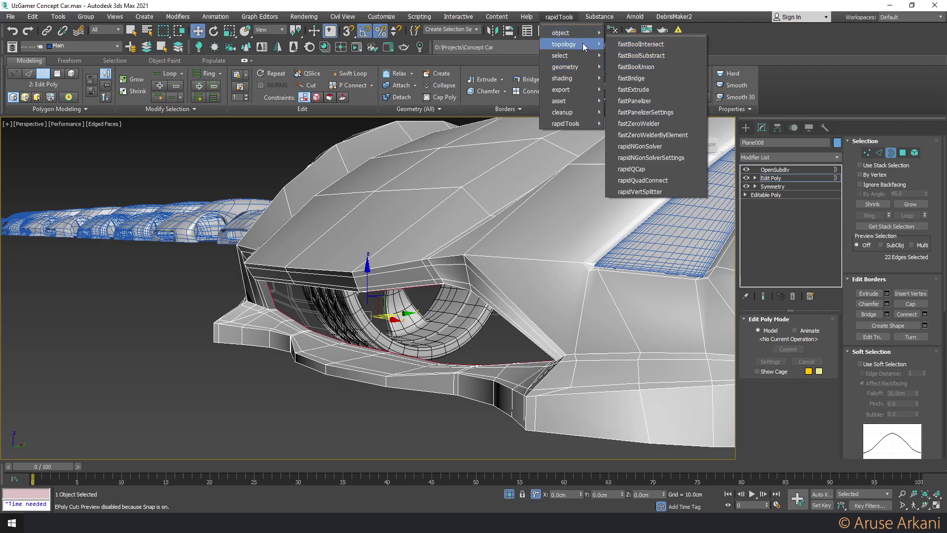
Detach the intake's border polygons as separate object Object003 and remove Plane008's Edit Poly modifier
left_click(658, 169)
middle_click_drag(501, 247, 518, 246, "alt")
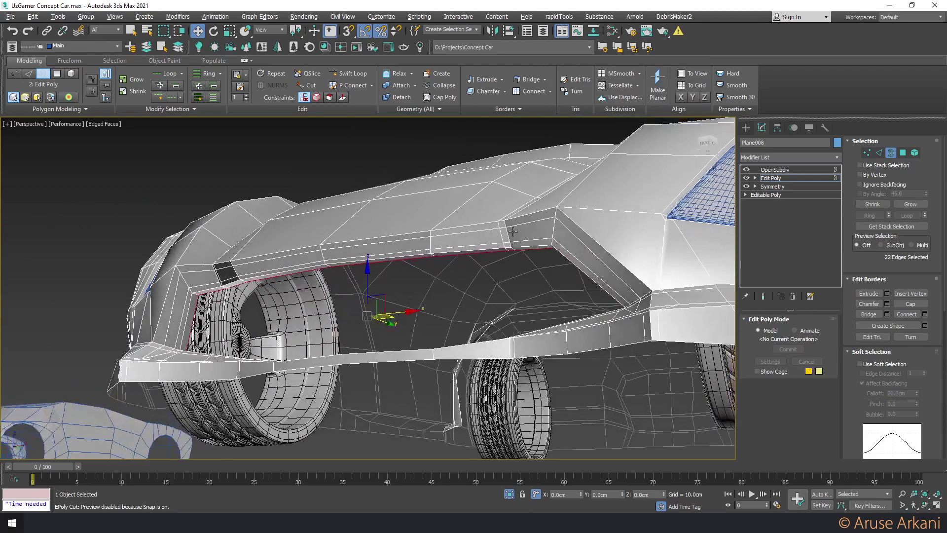
right_click(452, 200)
left_click(400, 132)
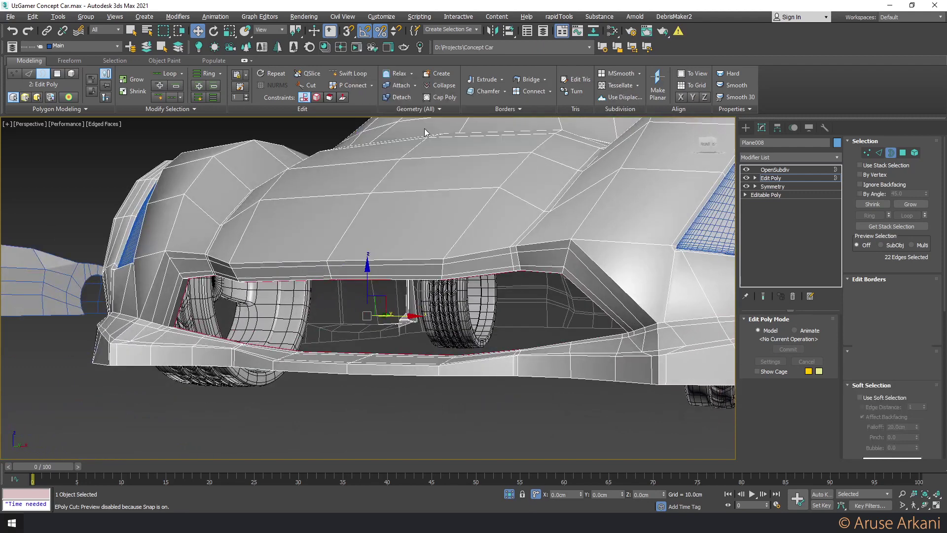
left_click(398, 97)
left_click(452, 267)
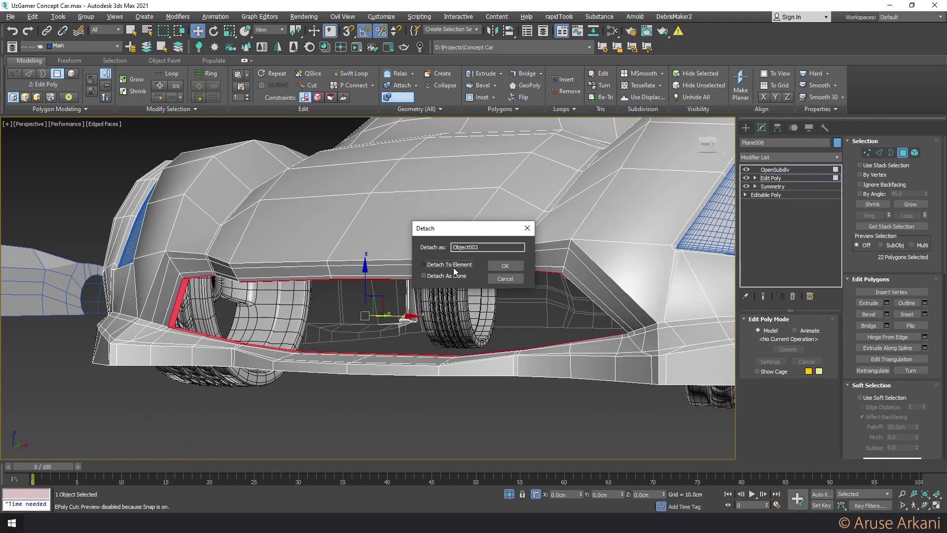
left_click(498, 266)
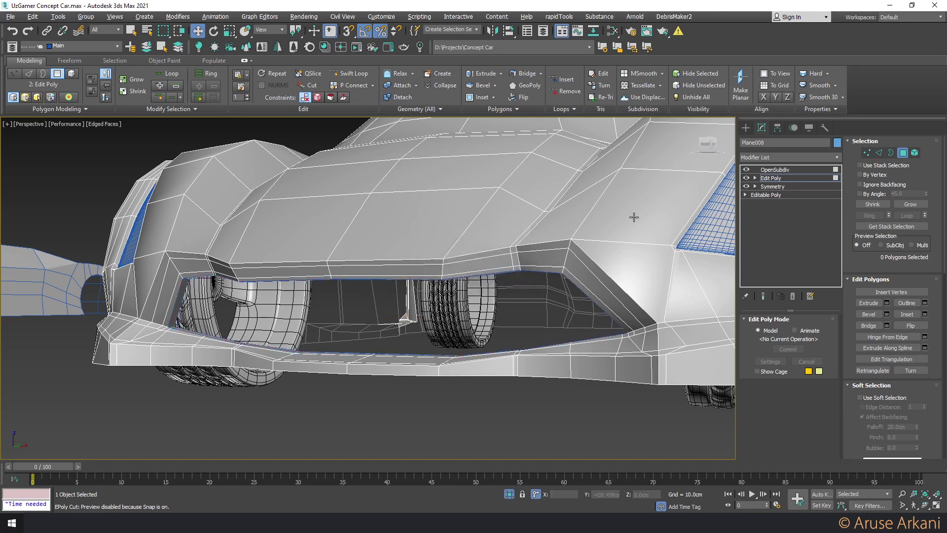
right_click(766, 186)
left_click(784, 194)
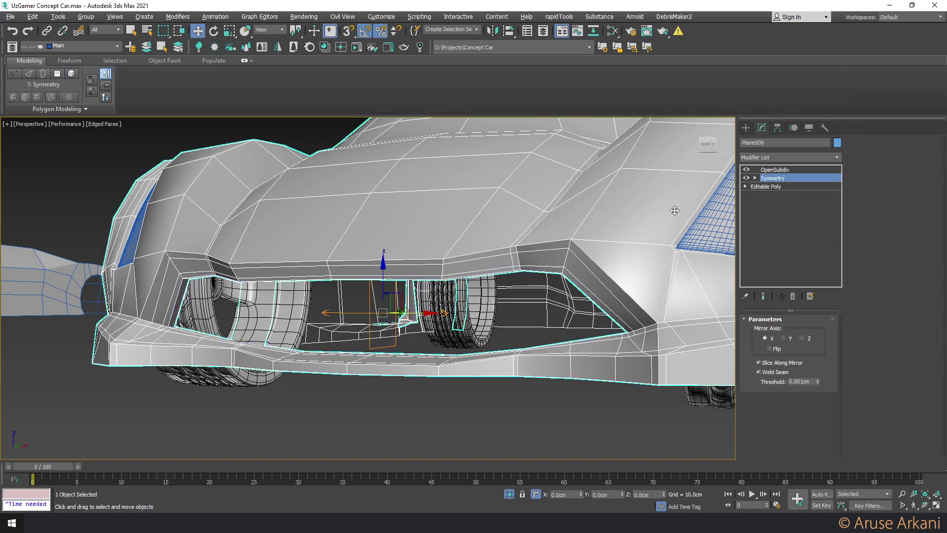
Hide the car body and select the open border edges of the detached Object003 strip
right_click(652, 208)
left_click(671, 176)
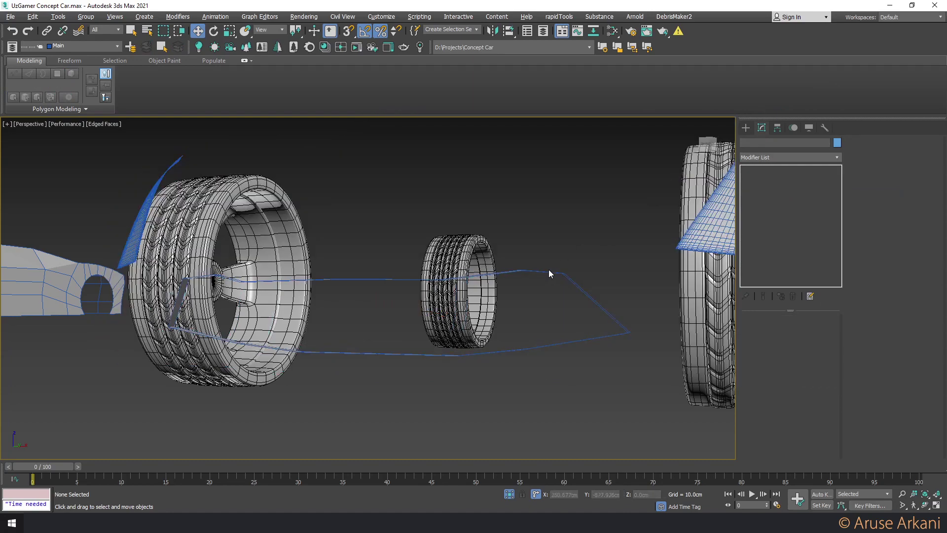
left_click(535, 275)
left_click_drag(542, 253, 539, 273)
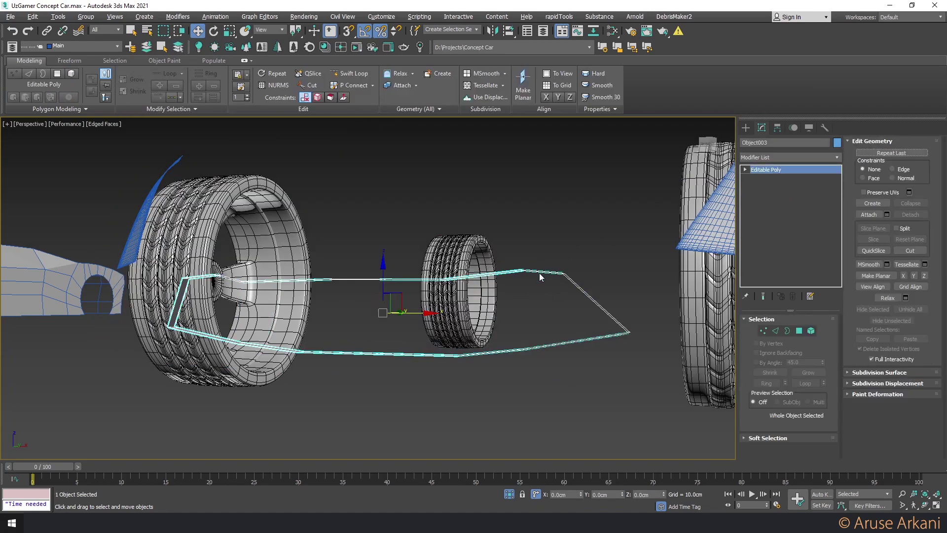
key("z")
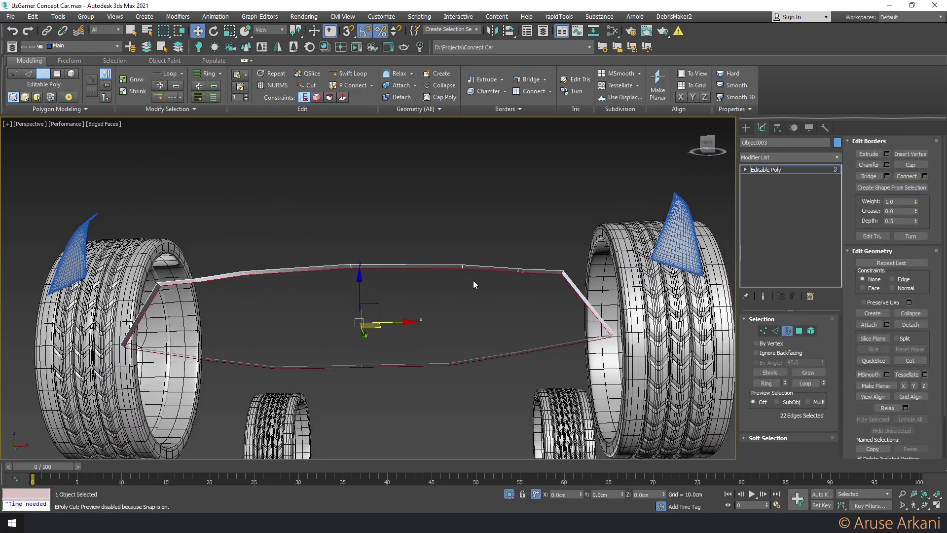
mouse_move(473, 280)
middle_mouse_down("alt")
mouse_move(484, 260)
mouse_move(481, 268)
middle_mouse_up("alt")
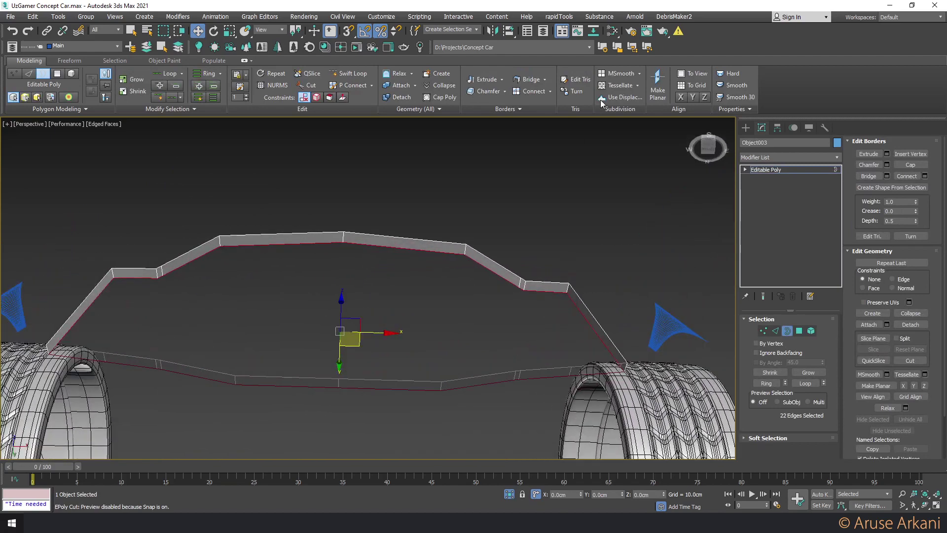
Cap the strip's open border with quad polygons using rapidQCap, then deselect and exit sub-object mode
left_click(526, 16)
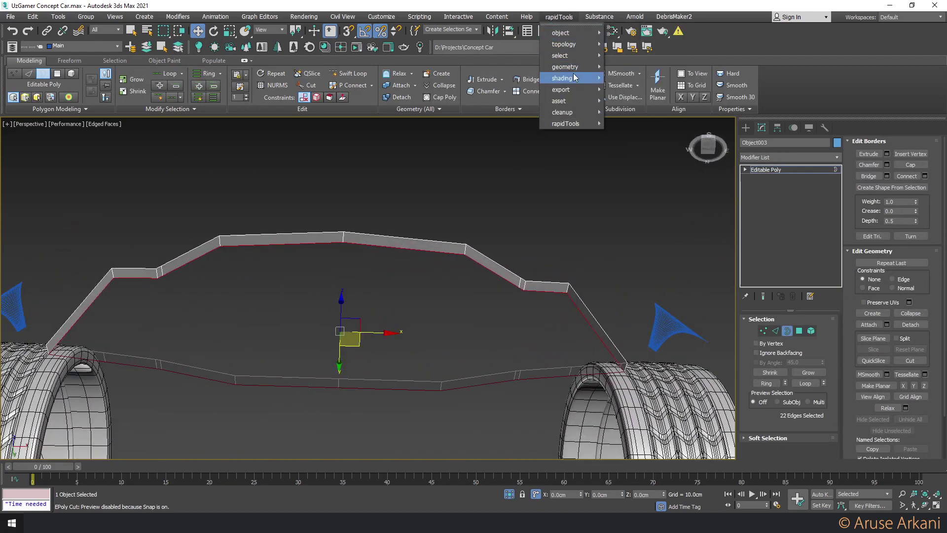
mouse_move(564, 43)
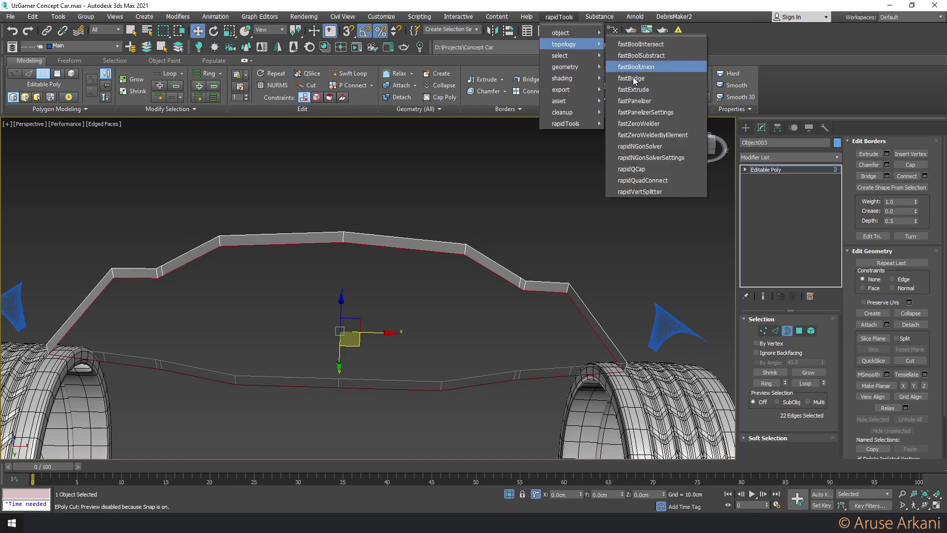
left_click(632, 169)
middle_click_drag(522, 232, 502, 280, "alt")
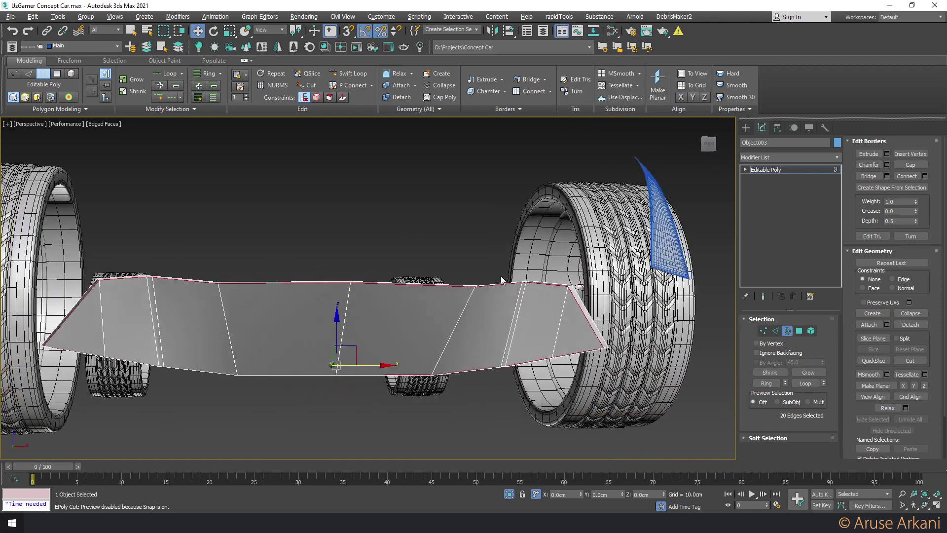
key("4")
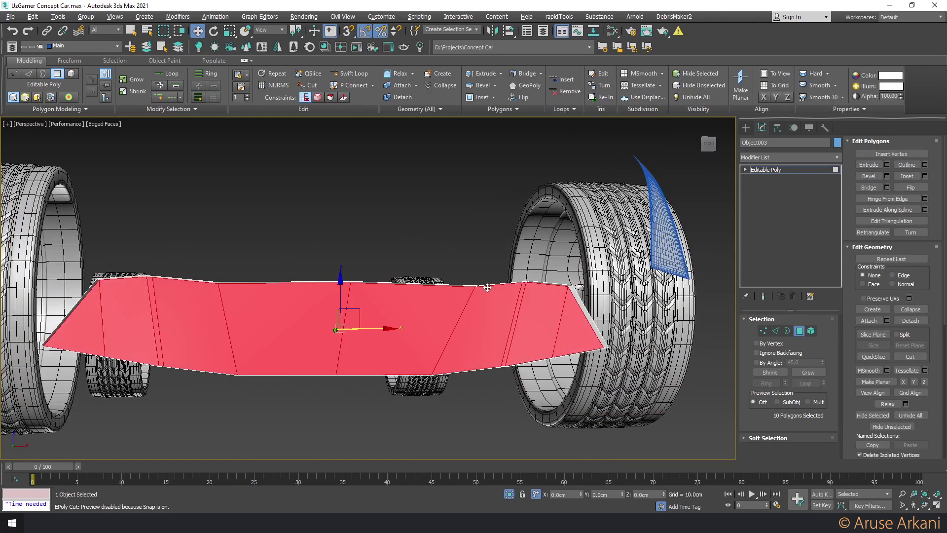
key("ctrl+d")
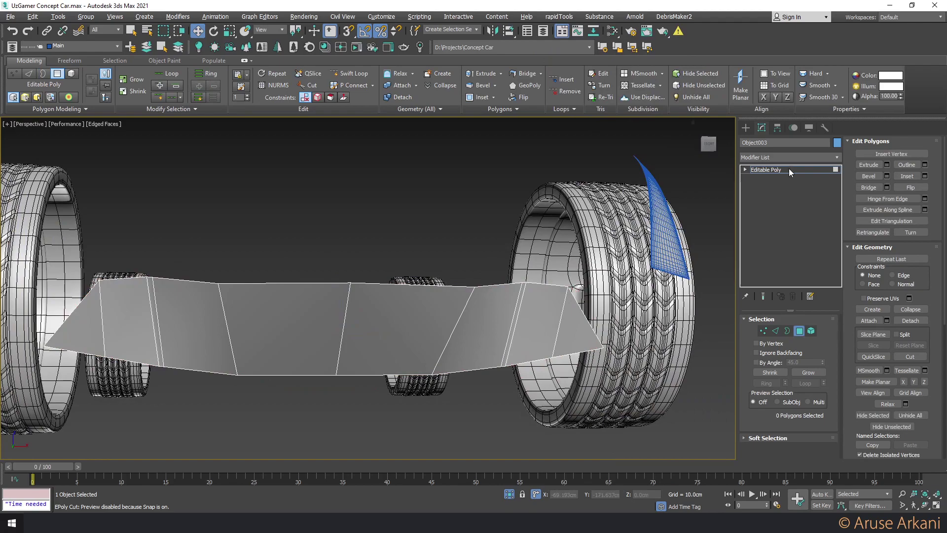
left_click(788, 167)
right_click(469, 203)
Unhide the car body and select all 10 intake panel polygons
left_click(498, 157)
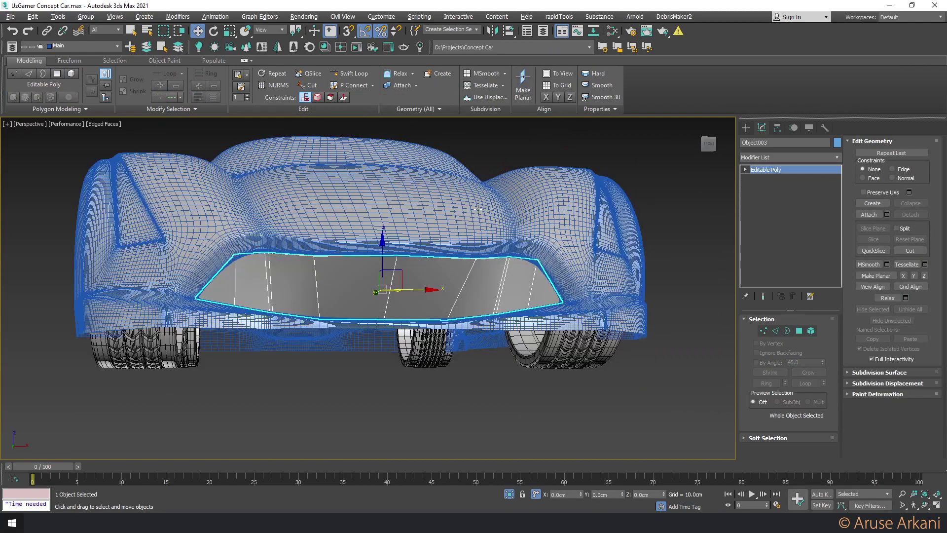
middle_click_drag(477, 210, 509, 261, "alt")
key("2")
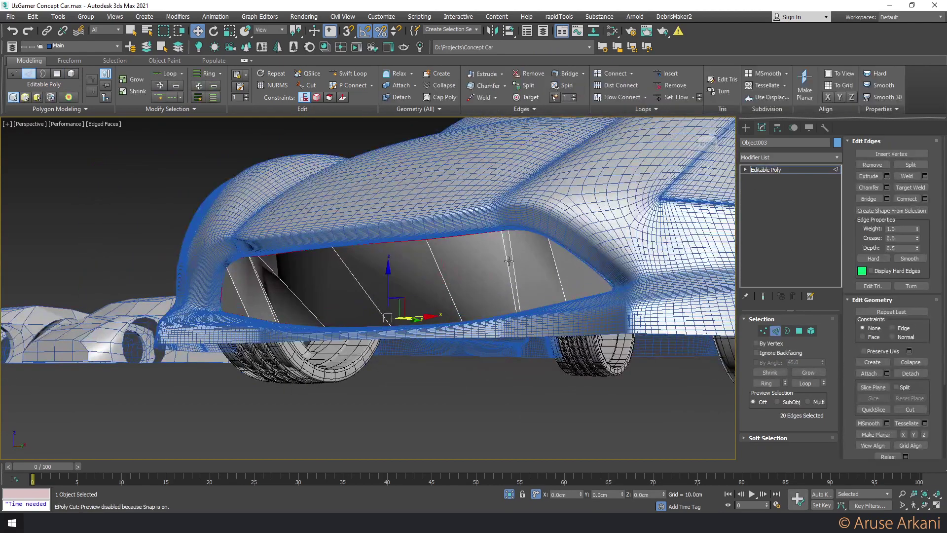
left_click(509, 260)
key("alt+r")
middle_click_drag(508, 260, 477, 275, "alt")
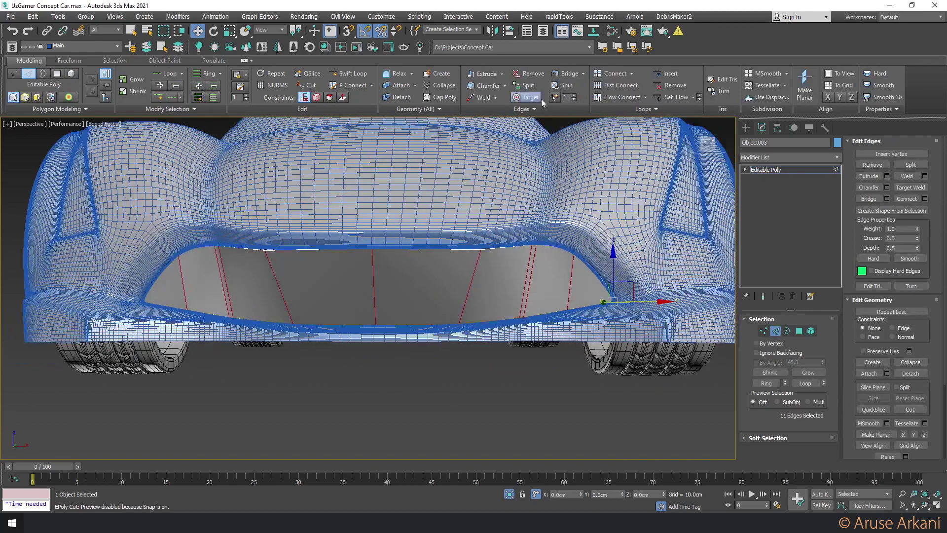
key("3")
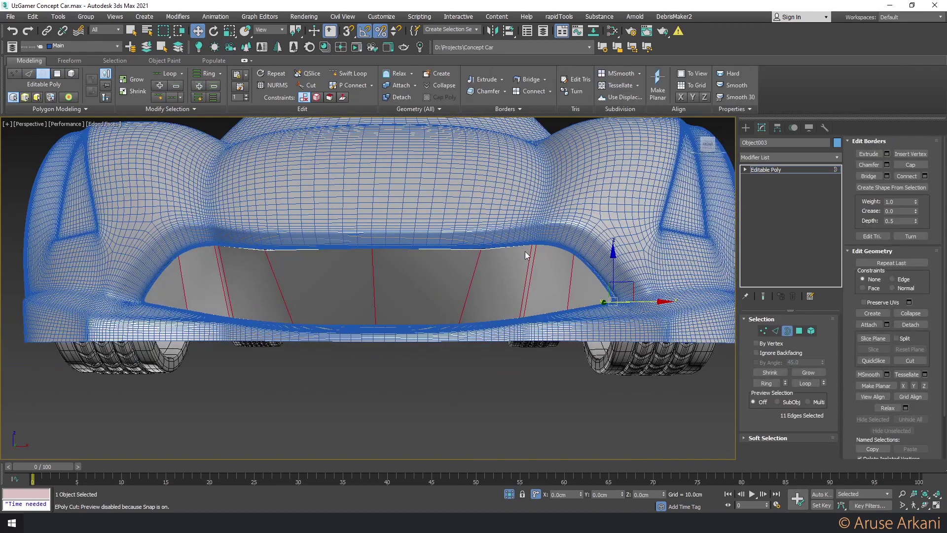
left_click(529, 255)
key("4")
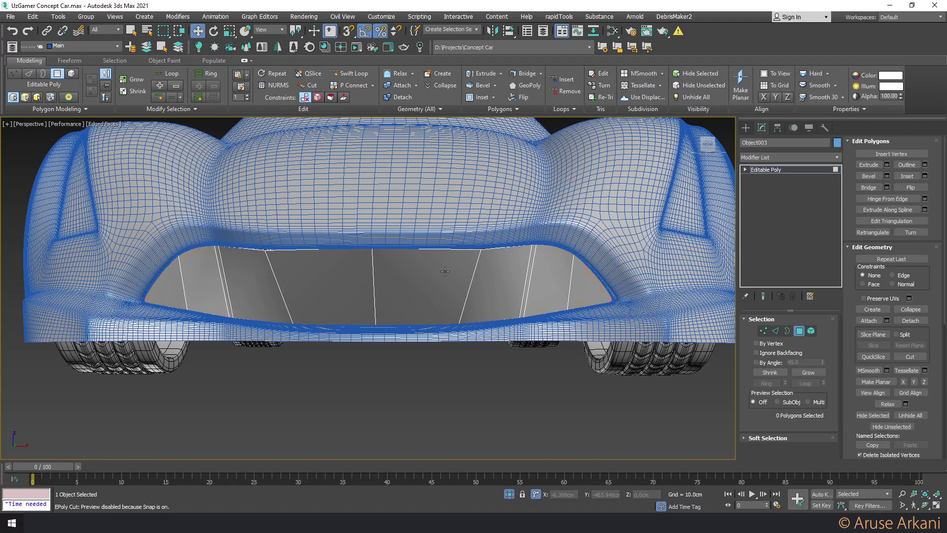
double_click(445, 271)
Scale the panel polygons to 90% and inset them by group 1.0cm
key("r")
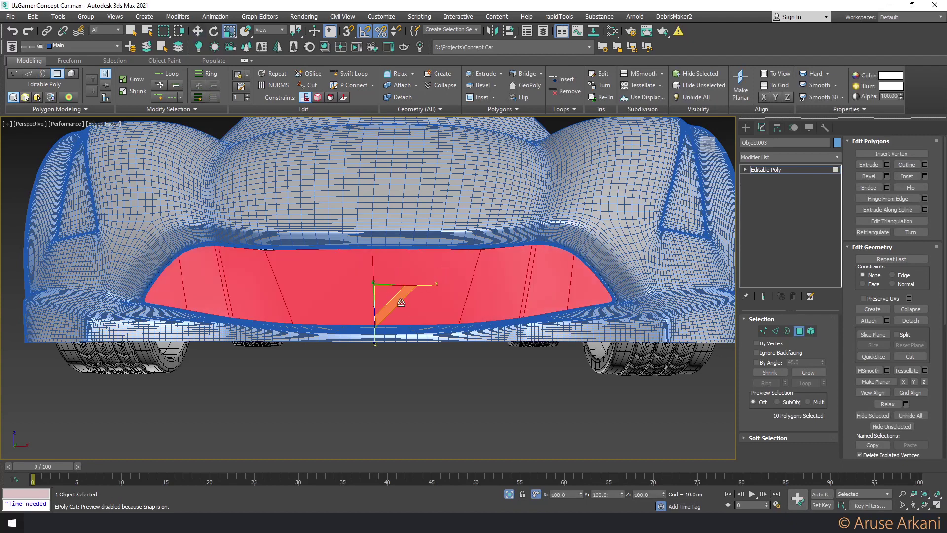
left_click_drag(401, 302, 437, 272)
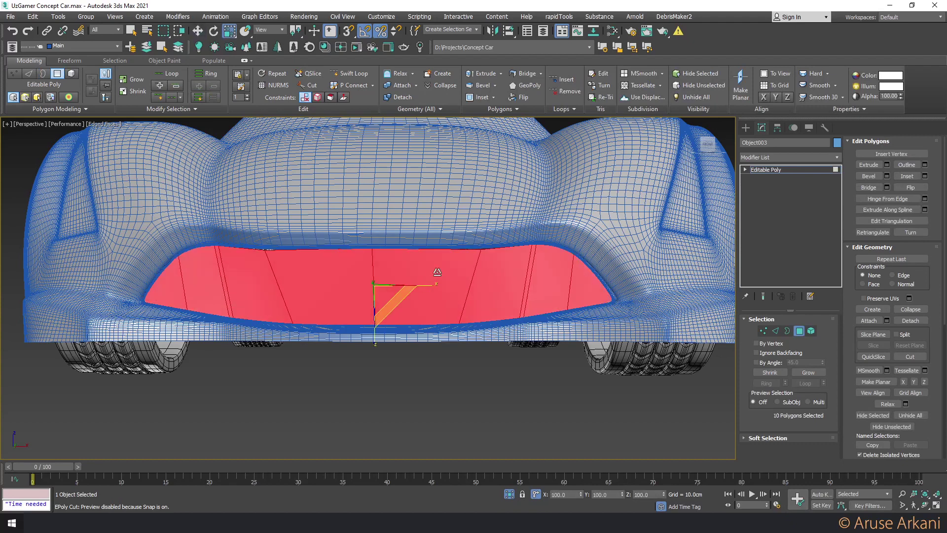
left_click(479, 99)
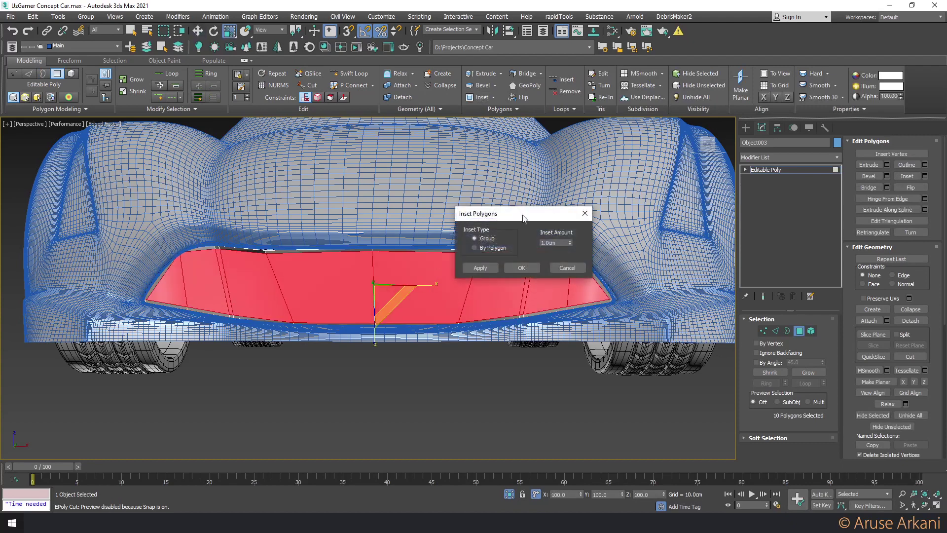
left_click(526, 268)
middle_click_drag(455, 274, 475, 255, "alt")
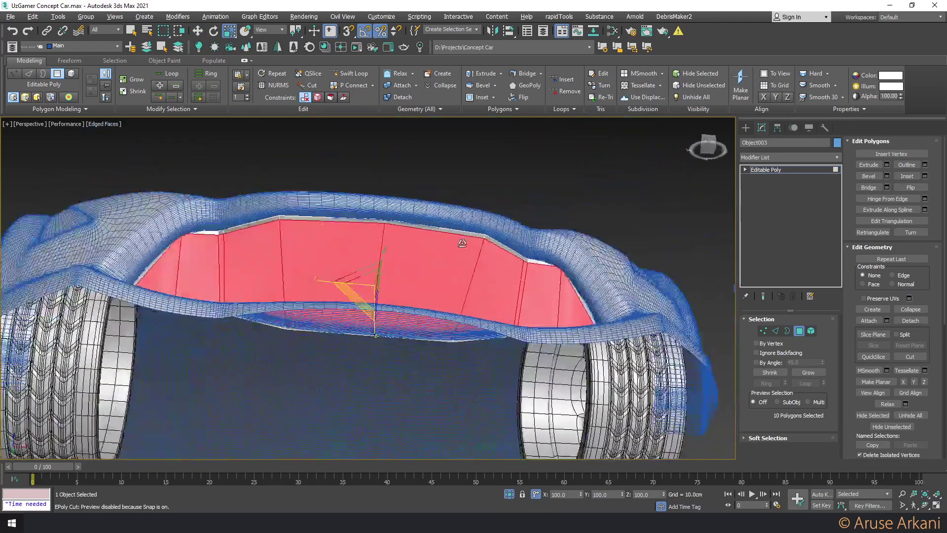
Add an OpenSubdiv modifier to the panel and turn off Edged Faces
left_click(755, 170)
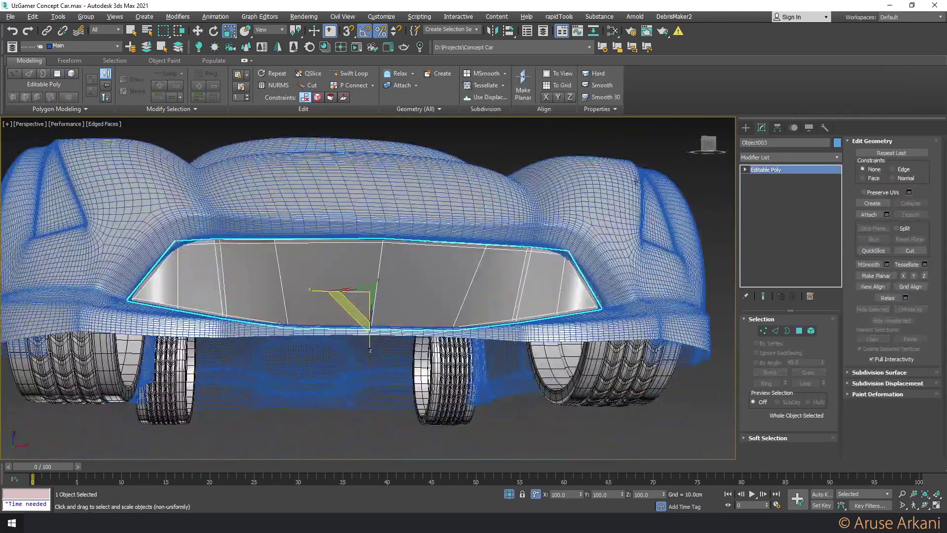
right_click(755, 170)
left_click(761, 172)
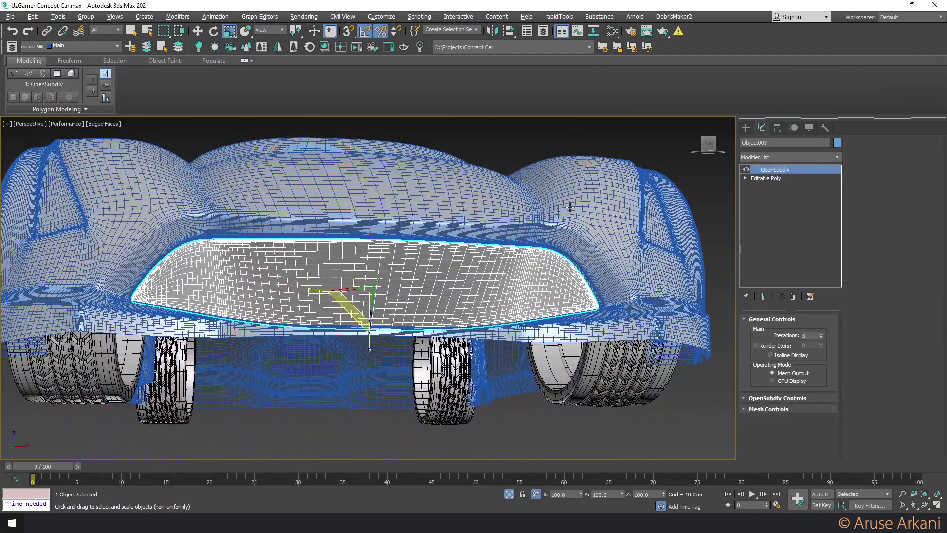
key("F4")
left_click(376, 338)
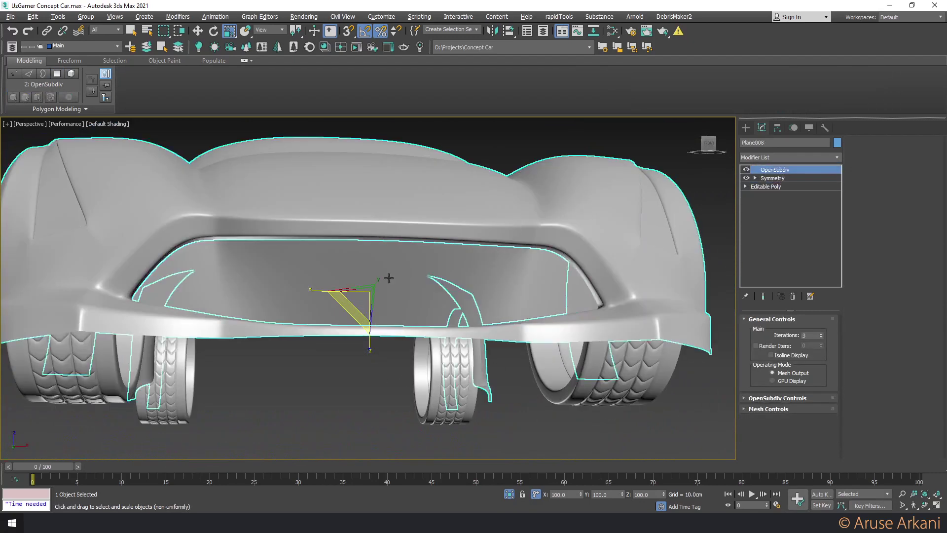
key("w")
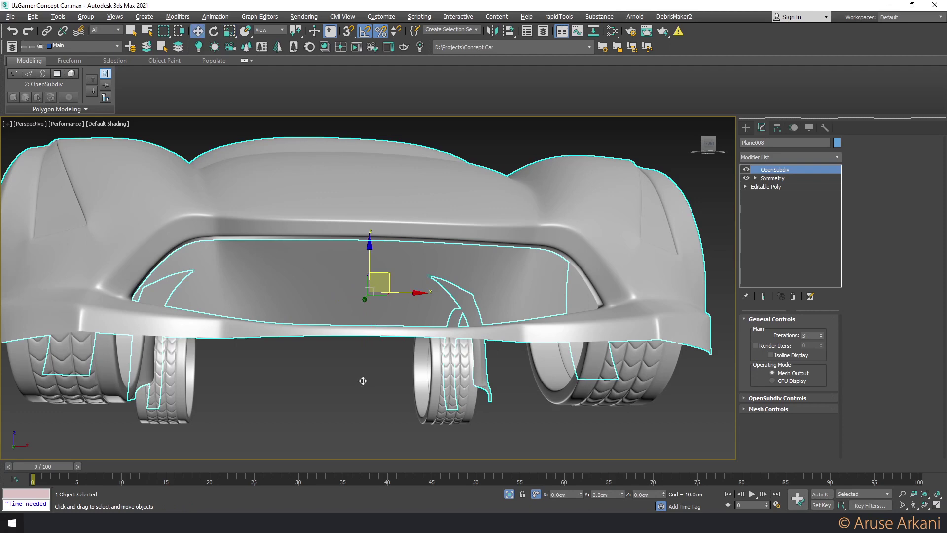
scroll(370, 380, "down", 6)
left_click(494, 397)
Select the intake panel and edit its base geometry edges with Edged Faces shown
scroll(469, 348, "up", 2)
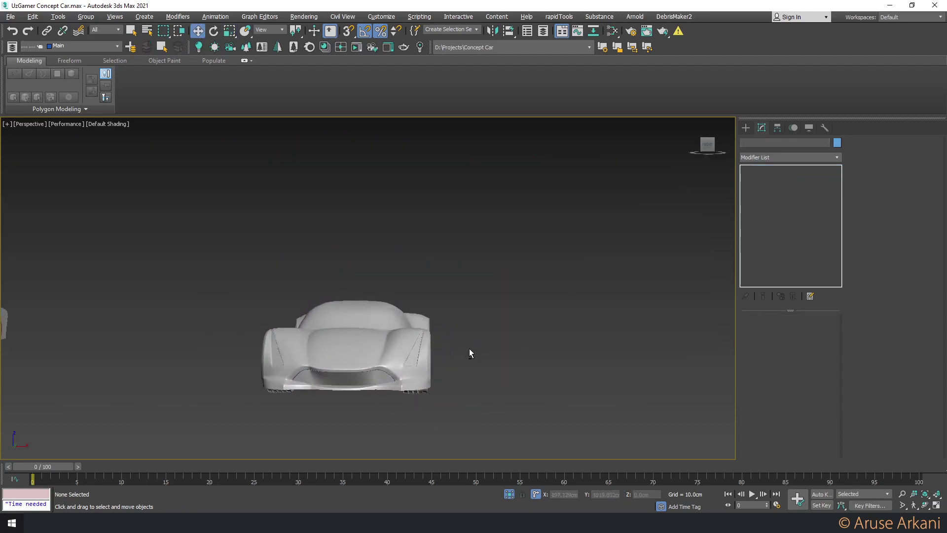
scroll(377, 381, "up", 8)
mouse_move(378, 381)
middle_mouse_down("alt")
mouse_move(408, 332)
mouse_move(475, 311)
mouse_move(531, 359)
mouse_move(511, 296)
middle_mouse_up("alt")
left_click(475, 311)
scroll(498, 326, "up", 3)
scroll(498, 337, "down", 3)
left_click(531, 359)
left_click(467, 196)
left_click(740, 177)
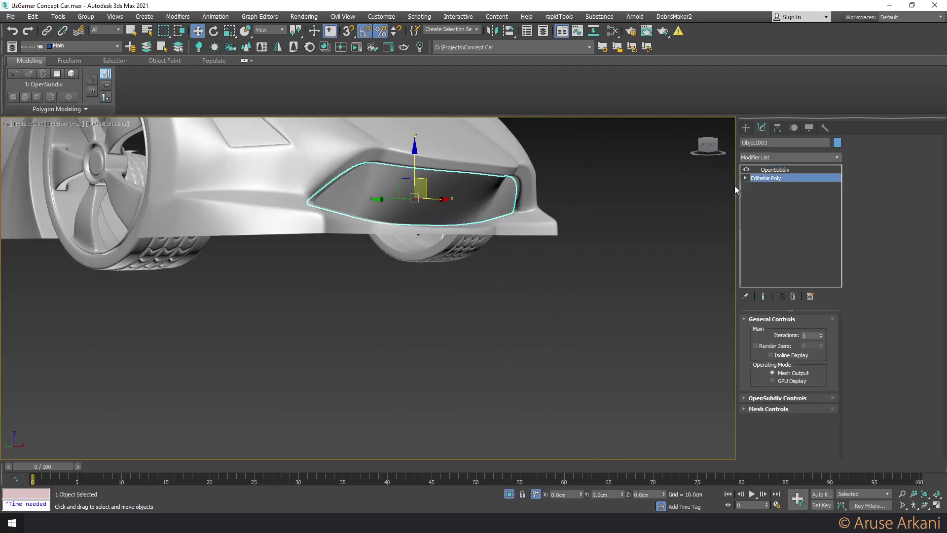
key("2")
key("F4")
Try connecting the edge ring across the opening with two loops, then cancel it
scroll(488, 217, "down", 2)
mouse_move(487, 218)
middle_mouse_down("alt")
mouse_move(489, 202)
mouse_move(516, 208)
middle_mouse_up("alt")
scroll(490, 203, "up", 4)
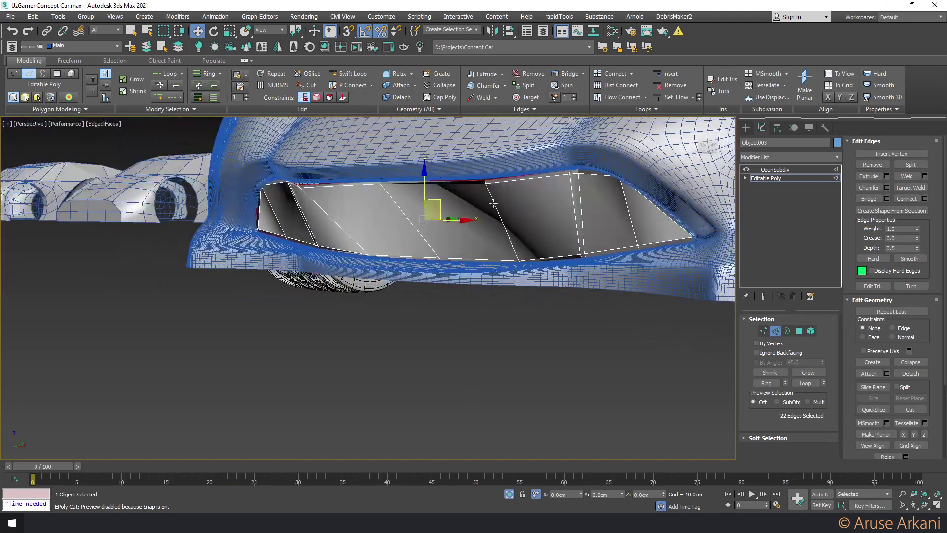
left_click(493, 204)
key("alt+r")
left_click(611, 73, "shift")
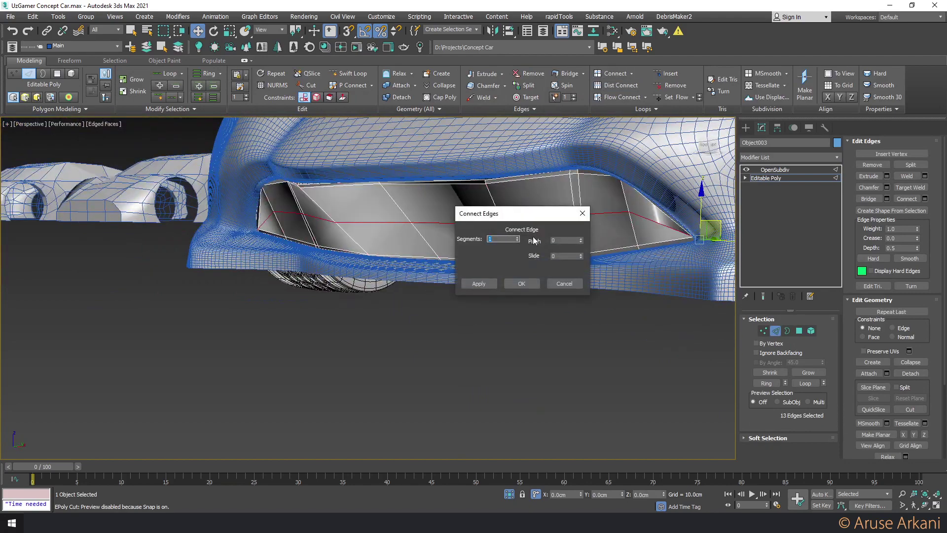
left_click(517, 237)
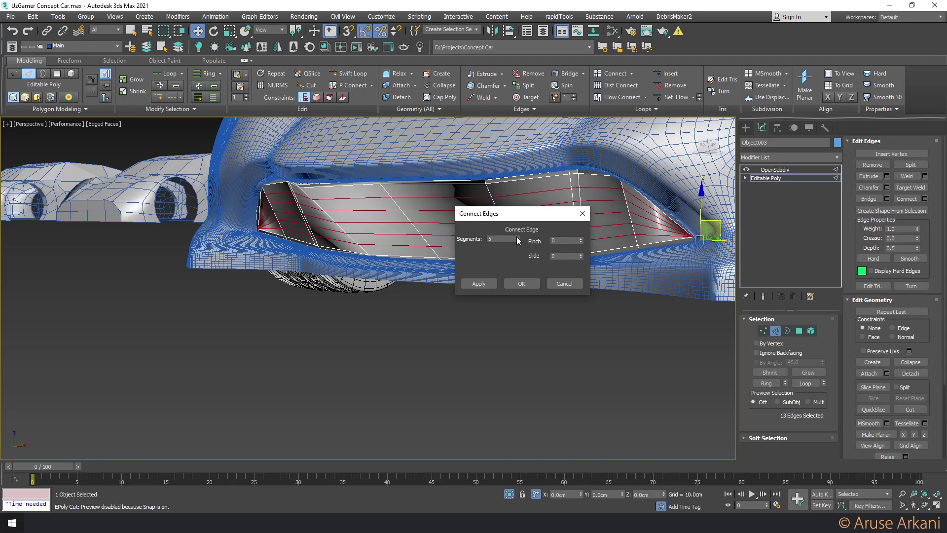
left_click(564, 283)
Isolate the intake panel from the rest of the car with Alt+Q
middle_click_drag(593, 237, 660, 224, "alt")
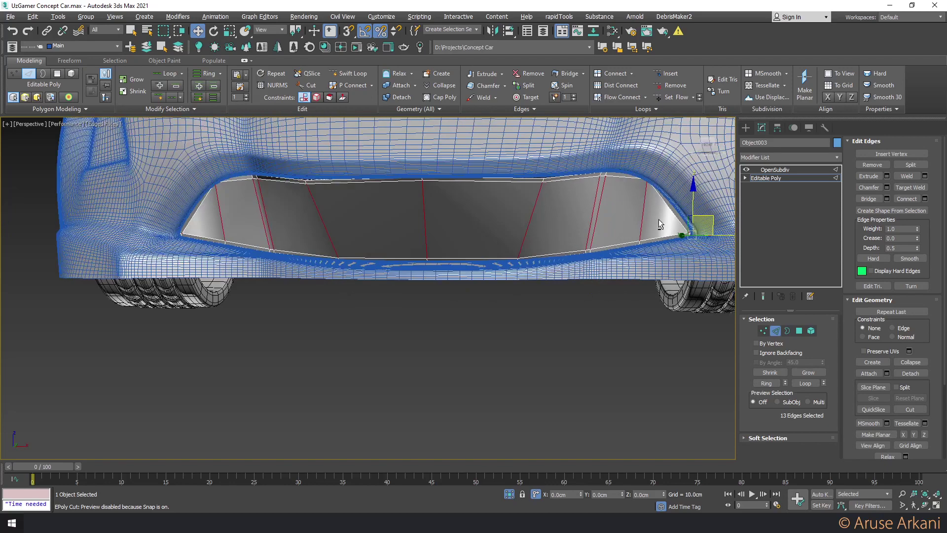
key("alt+q")
scroll(517, 274, "up", 3)
scroll(516, 274, "down", 3)
left_click(543, 290)
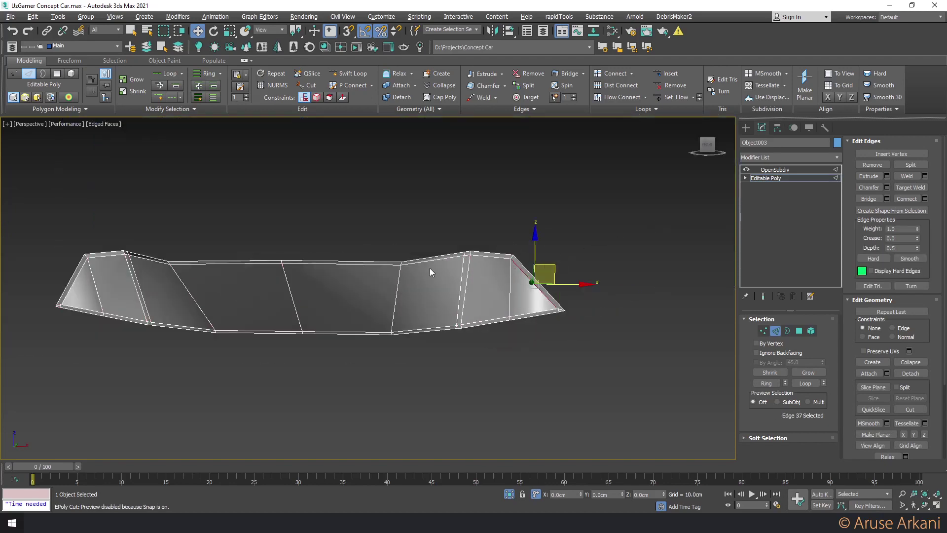
Add edge loops near both panel ends and delete the panel's left half
left_click(670, 73)
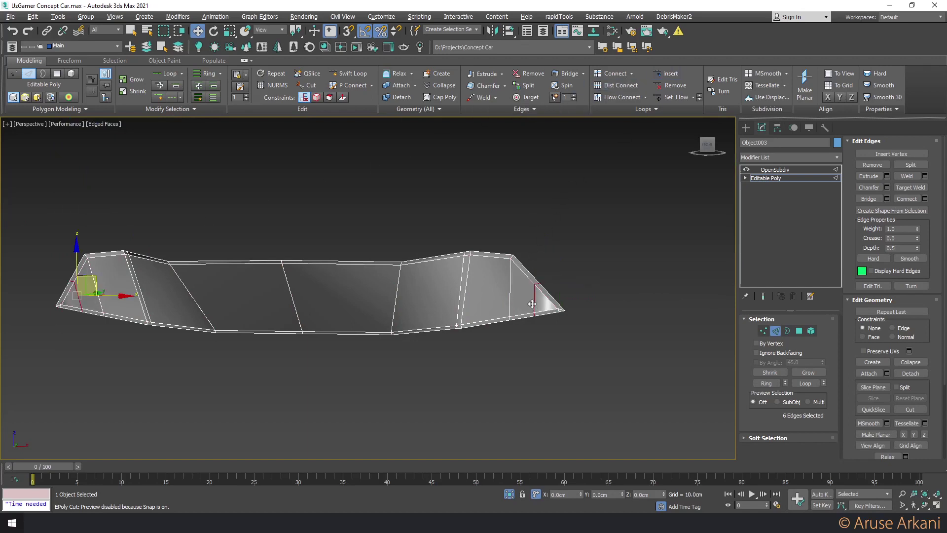
left_click(542, 292)
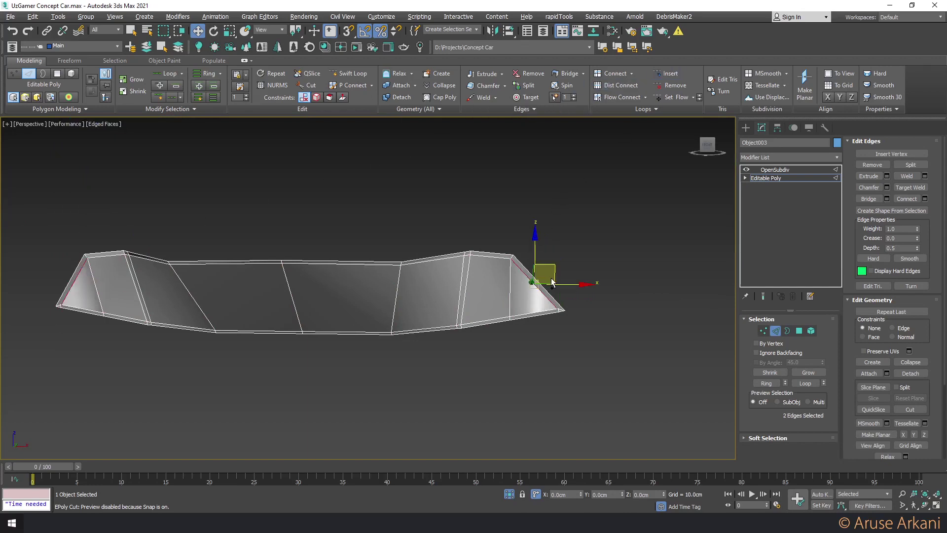
left_click(286, 285)
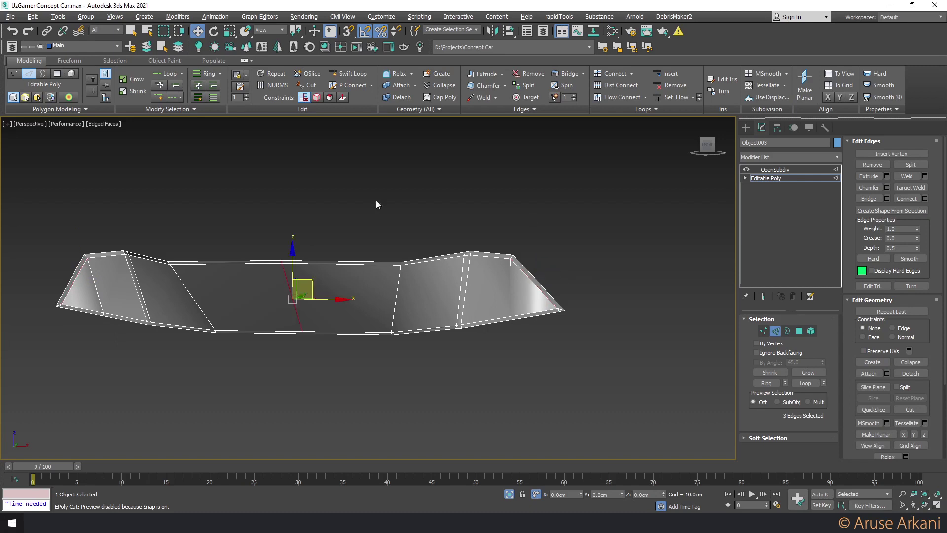
key("4")
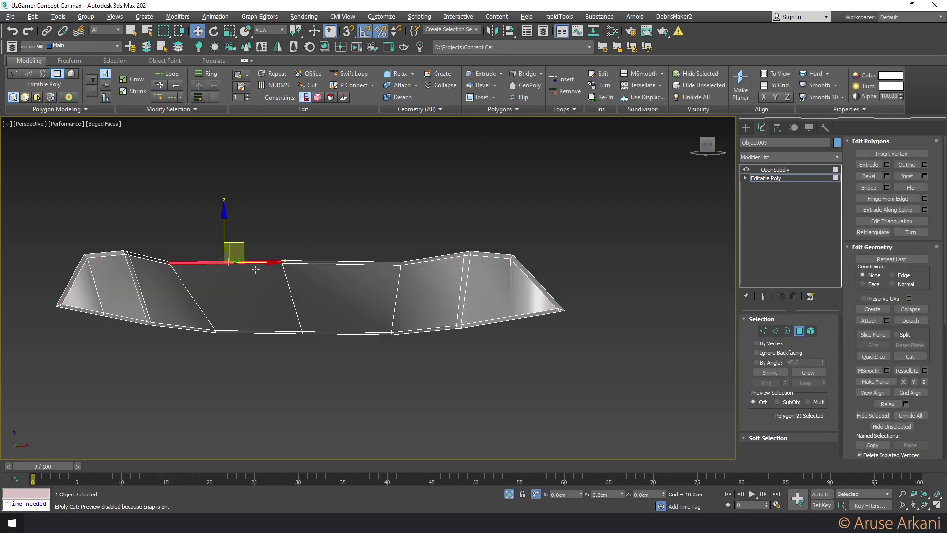
key("5")
left_click(243, 281)
key("Delete")
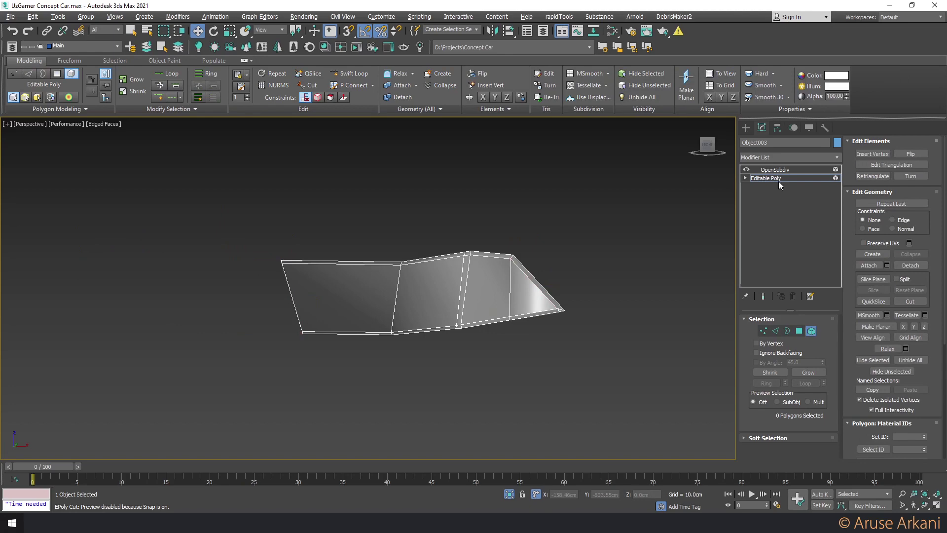
Add a Symmetry modifier to mirror the half, then return to the base mesh edges
left_click(776, 159)
type("sym")
key("Return")
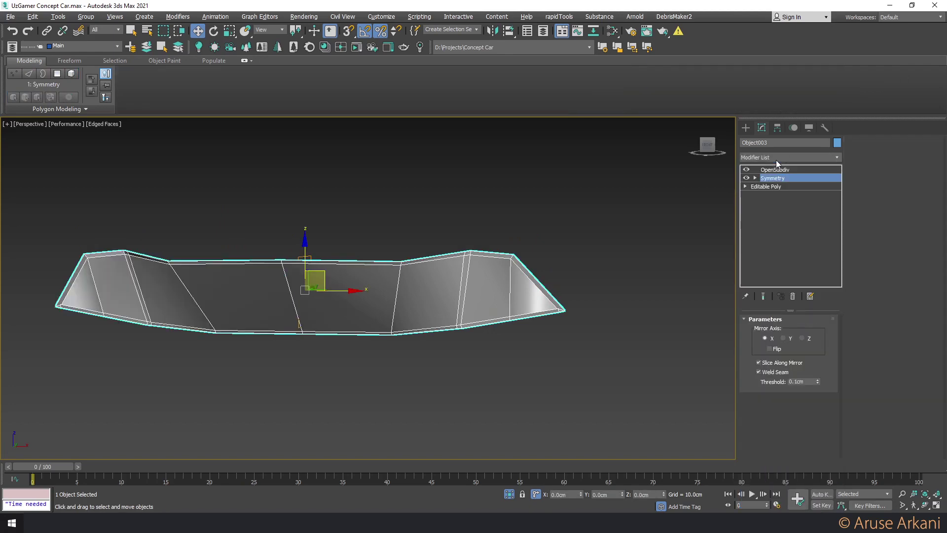
left_click(779, 186)
key("2")
key("alt+c")
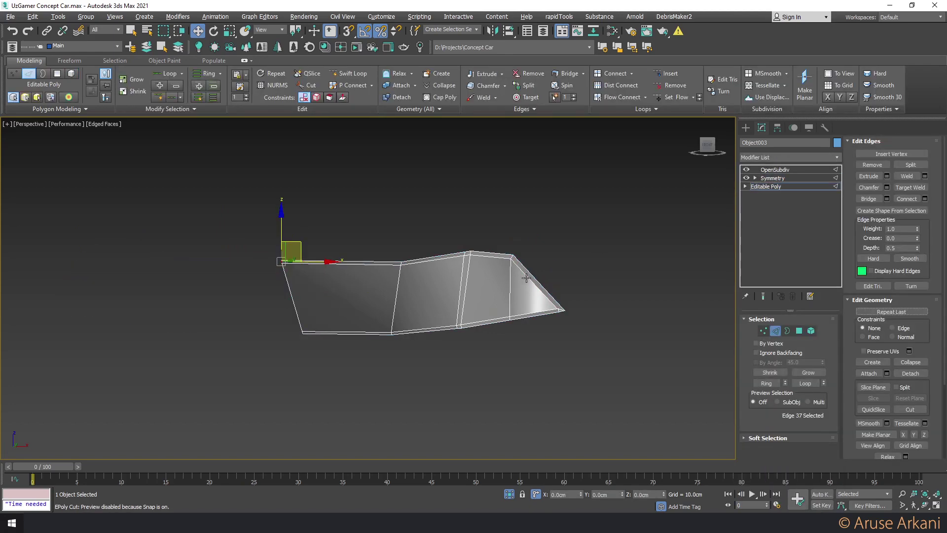
left_click(526, 278)
Select the tip vertices, then slide an end edge upward with Edge constraint on
scroll(572, 299, "up", 1)
scroll(574, 299, "up", 3)
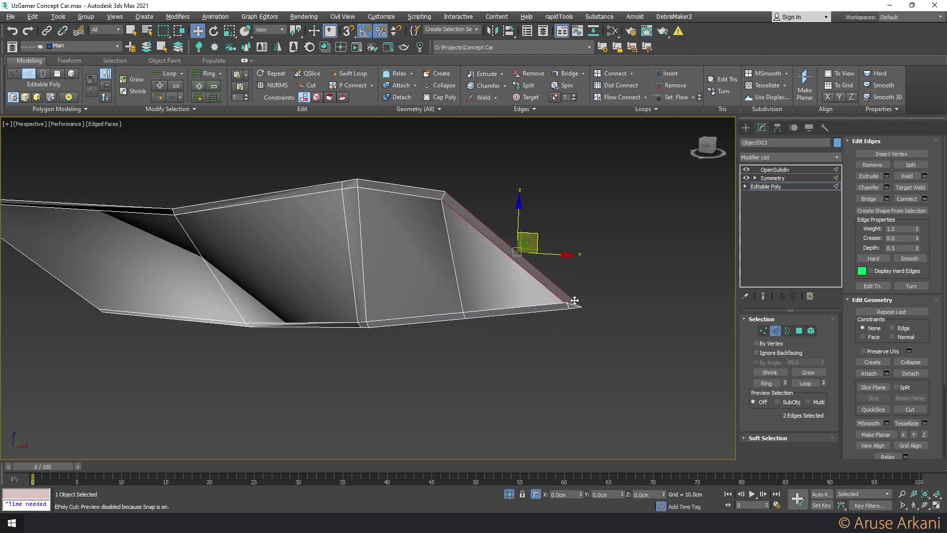
scroll(574, 300, "up", 2)
scroll(568, 309, "up", 2)
key("1")
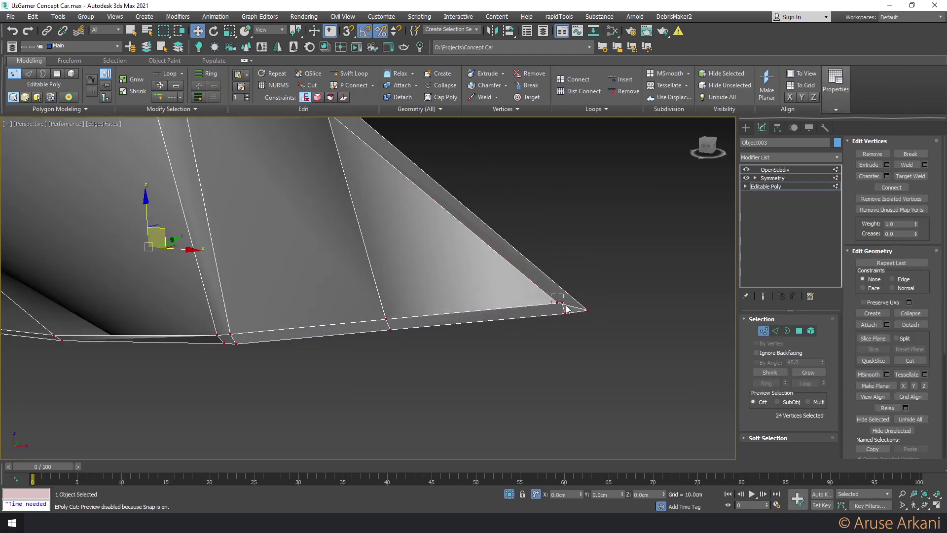
left_click(565, 305)
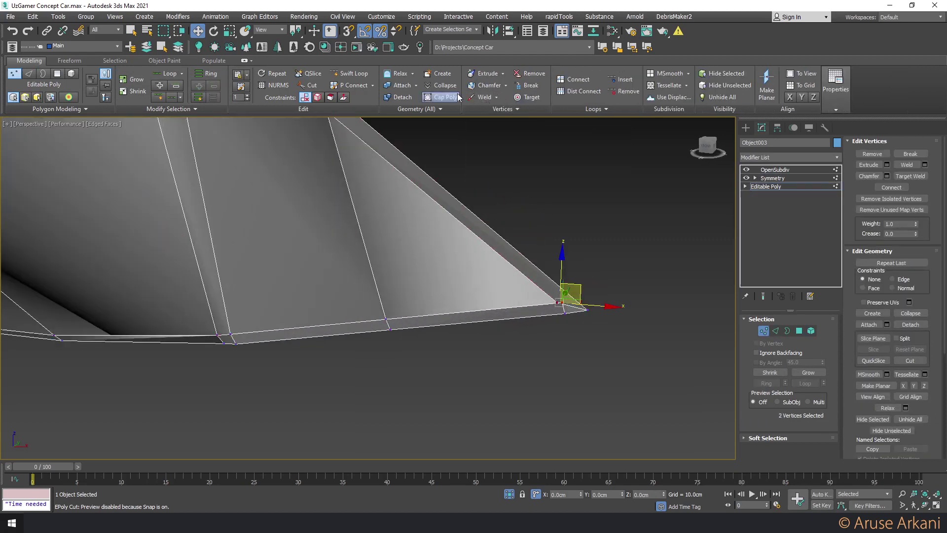
key("2")
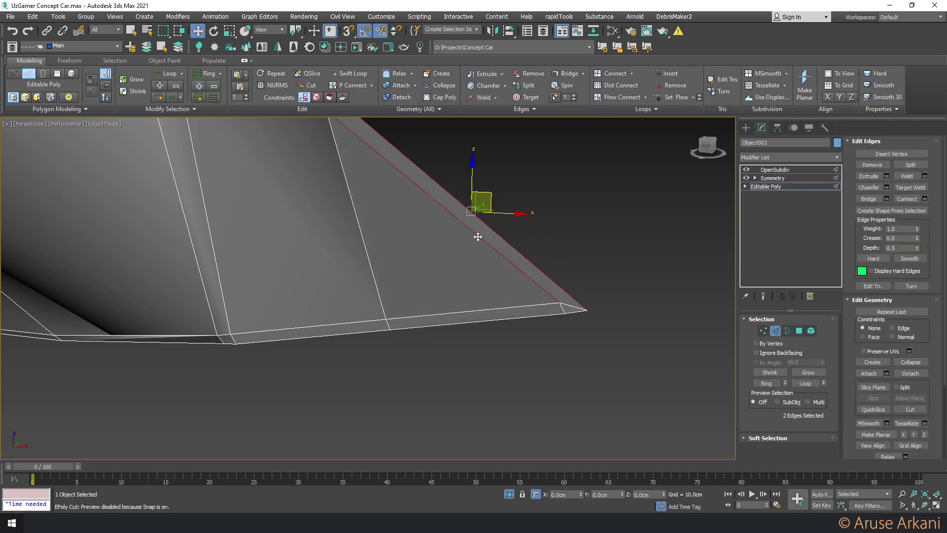
left_click(620, 97)
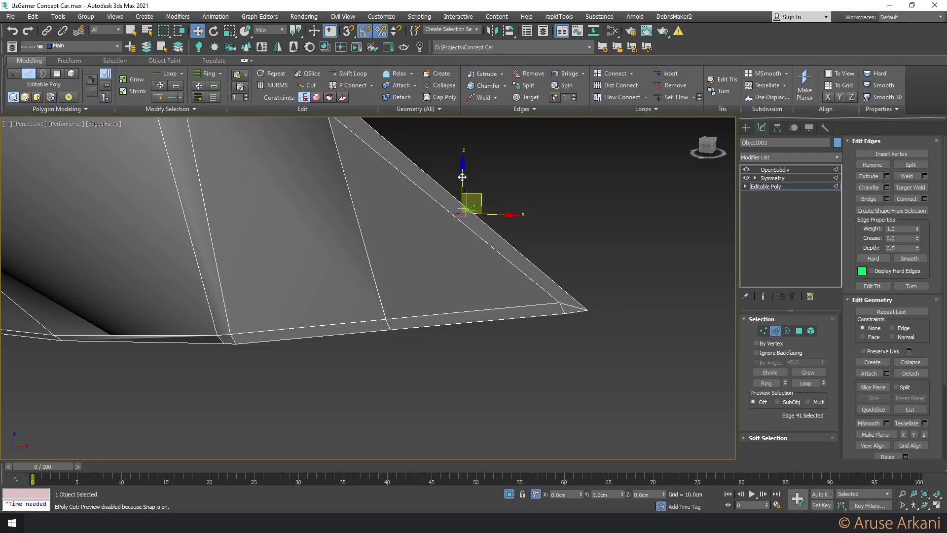
key("shift+x")
left_click_drag(462, 176, 409, 115)
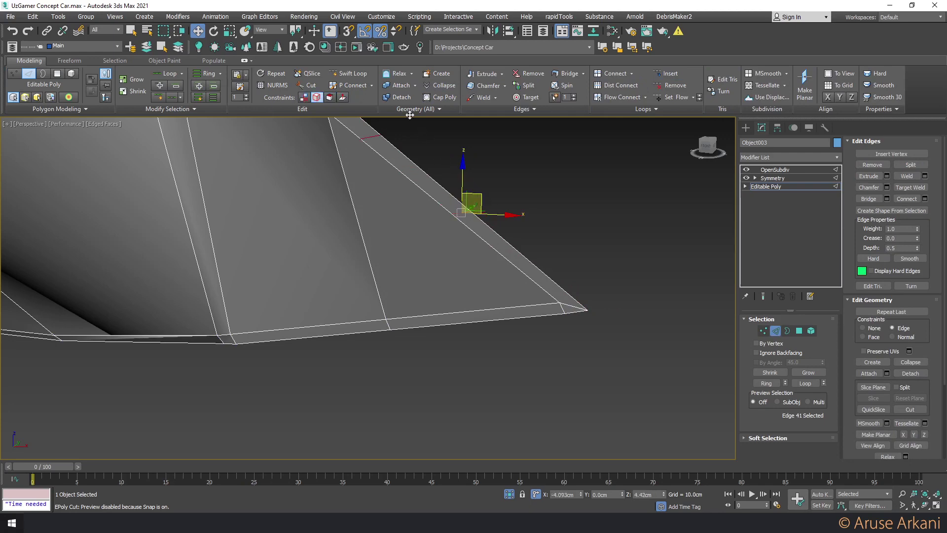
mouse_move(410, 115)
middle_mouse_down("alt")
mouse_move(404, 201)
mouse_move(432, 186)
middle_mouse_up("alt")
Connect the edge ring across the panel's end, toggling the smoothed preview to check it
double_click(435, 201)
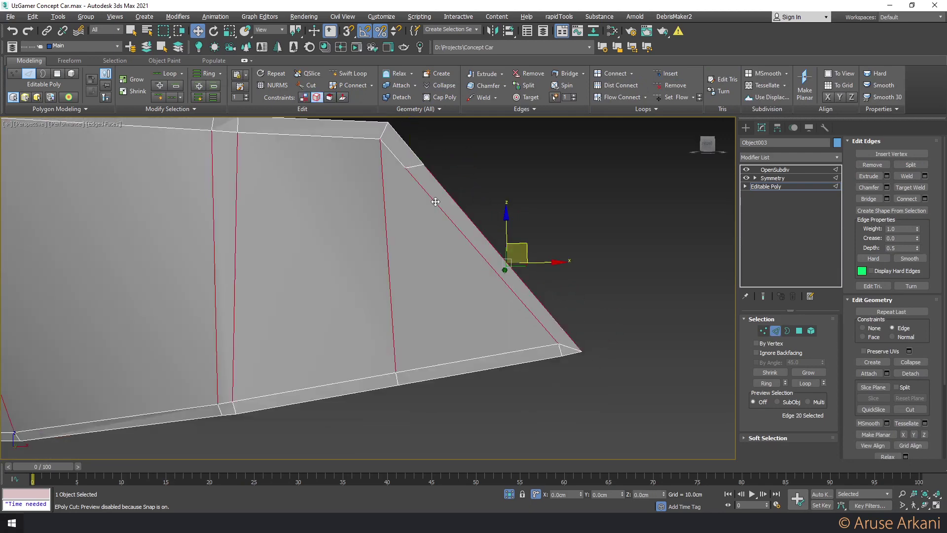
left_click(614, 73, "shift")
middle_click_drag(493, 247, 514, 177, "alt")
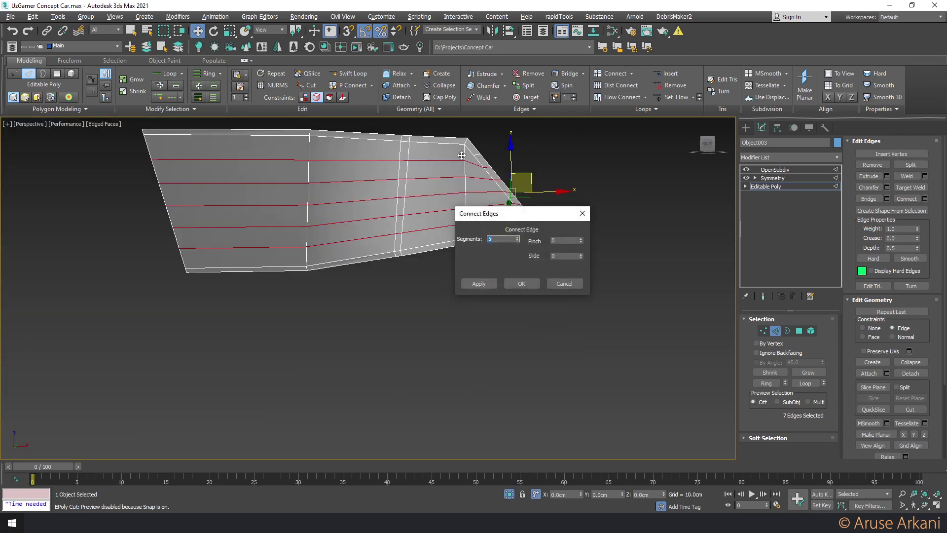
left_click(763, 297)
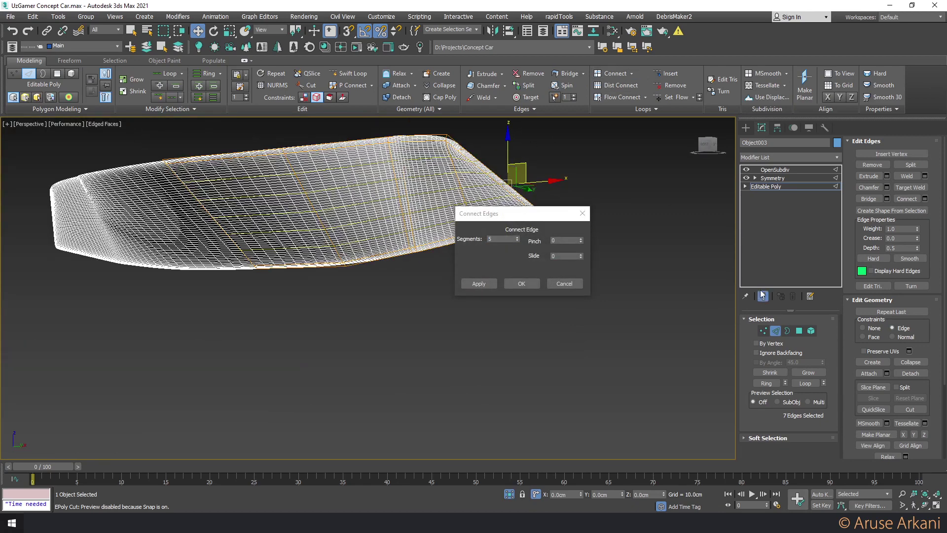
left_click(762, 297)
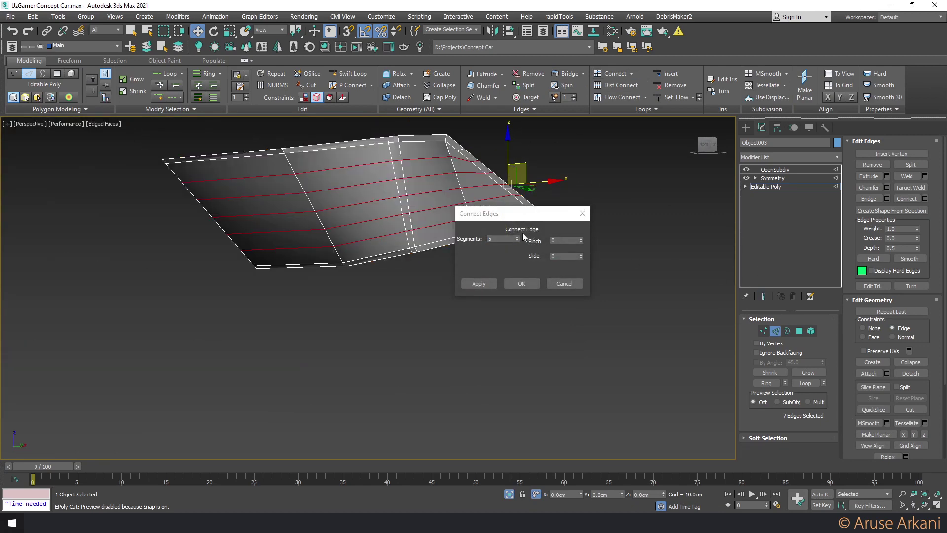
left_click(515, 284)
Connect two more edge rings across the panel with new loops
left_click(337, 245)
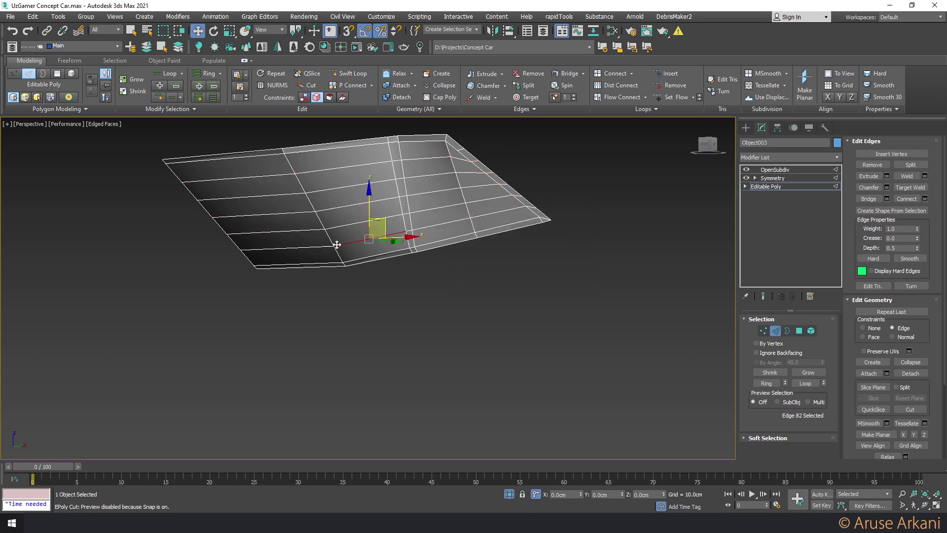
key("alt+r")
key("ctrl+shift+e")
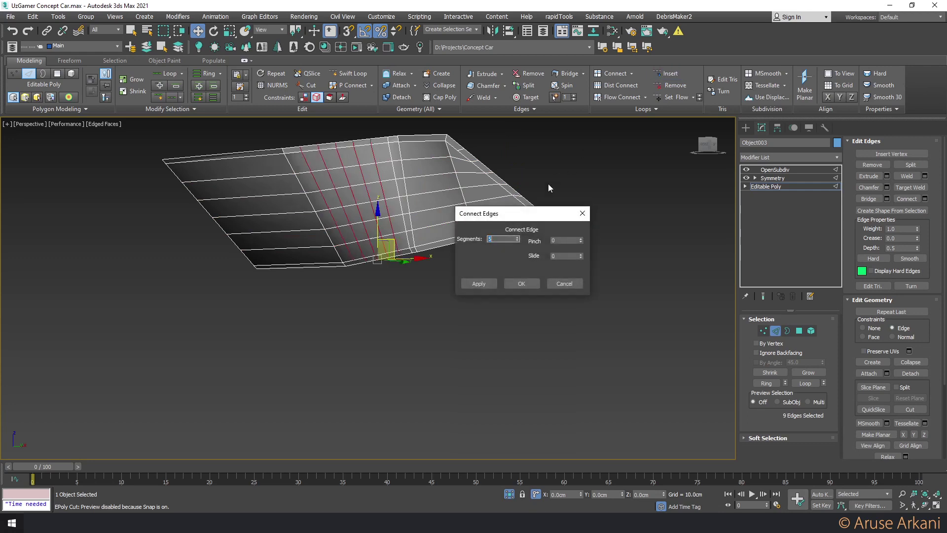
left_click(521, 283)
left_click(275, 229)
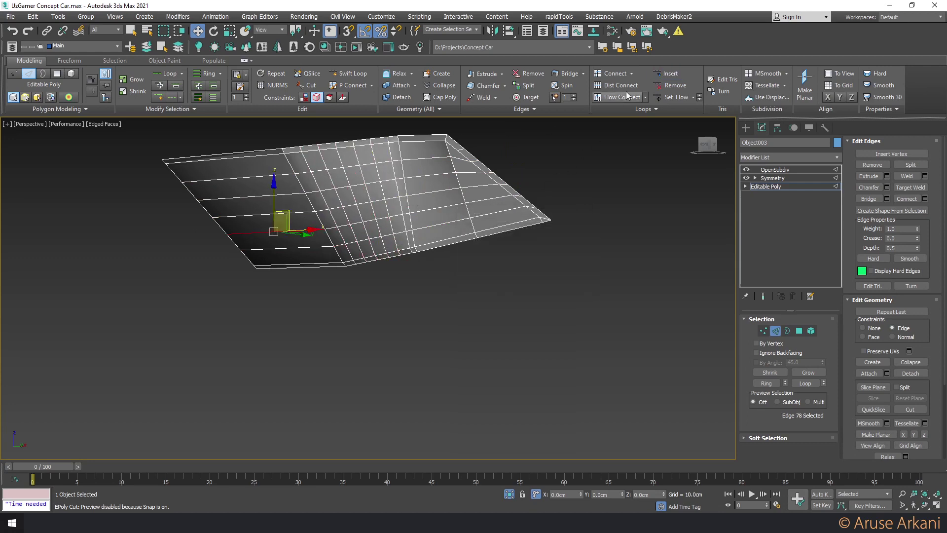
key("alt+r")
key("ctrl+shift+e")
left_click(521, 283)
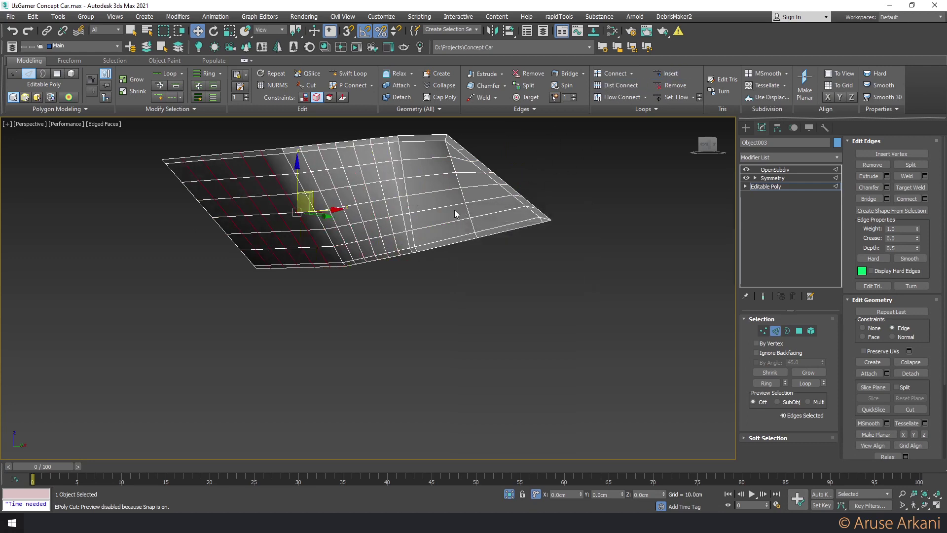
Undo the added grid loops and display the OpenSubdiv-smoothed panel
left_click(454, 198)
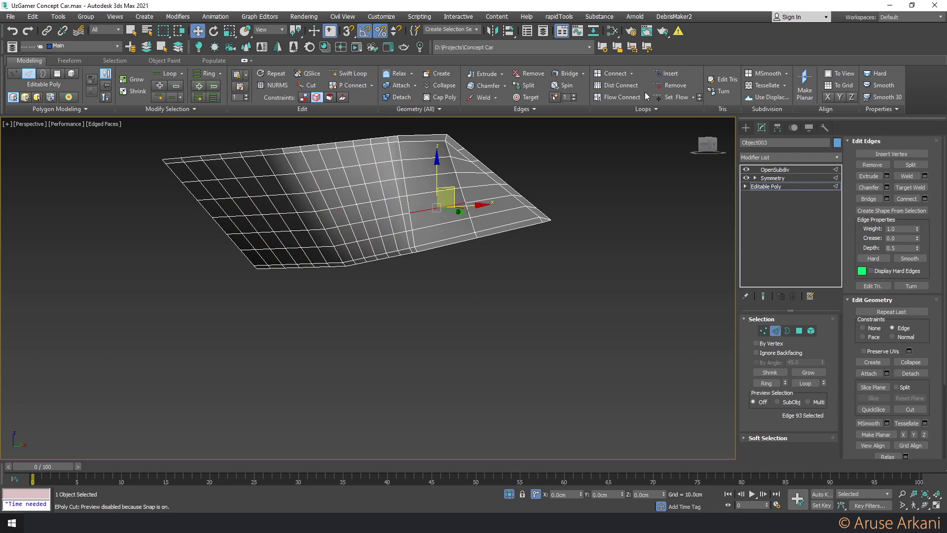
key("ctrl+z")
key("ctrl+z")
key("ctrl+z")
key("ctrl+z")
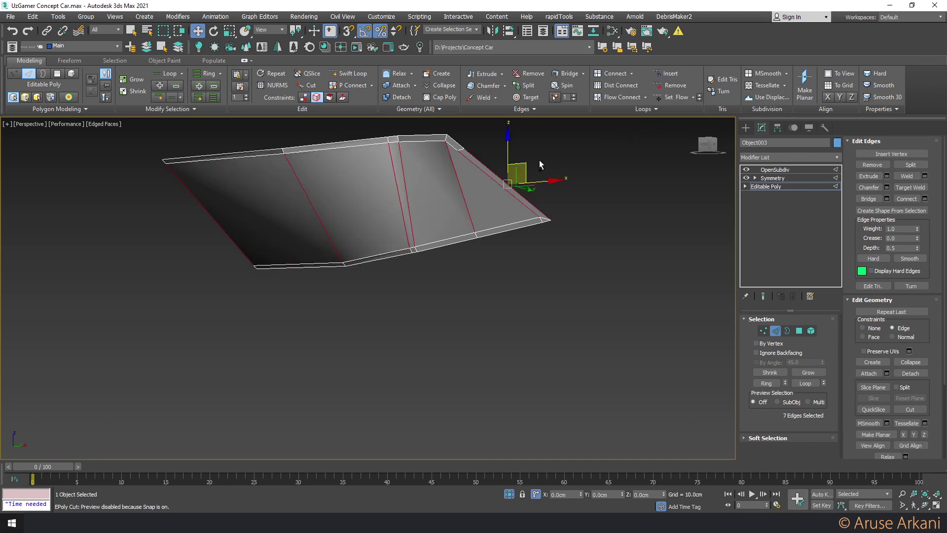
key("ctrl+z")
left_click(771, 169)
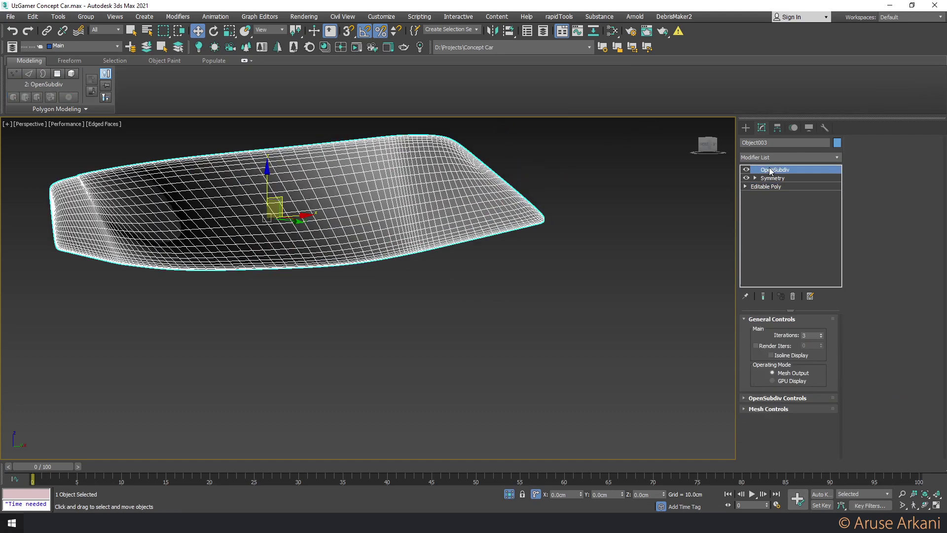
Add an Edit Poly modifier above OpenSubdiv and set OpenSubdiv iterations to 2
left_click(776, 157)
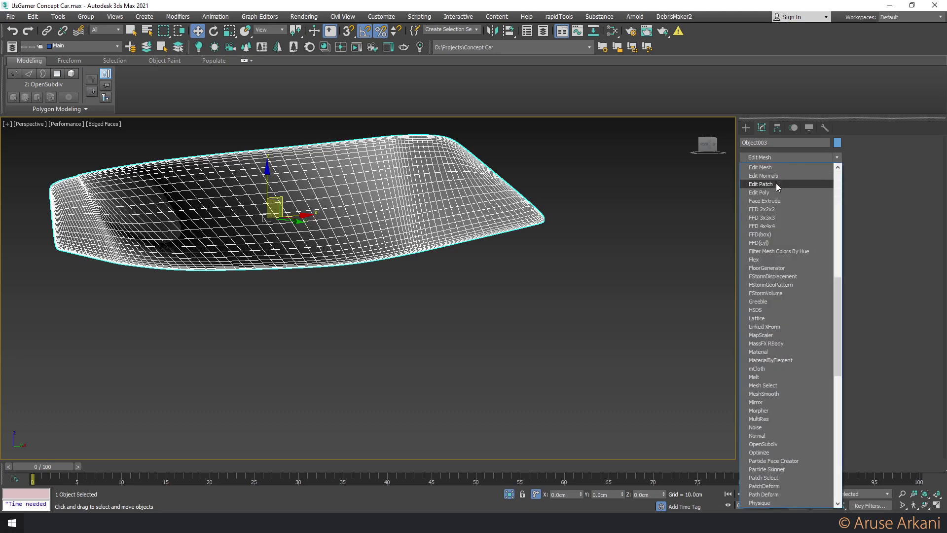
left_click(777, 183)
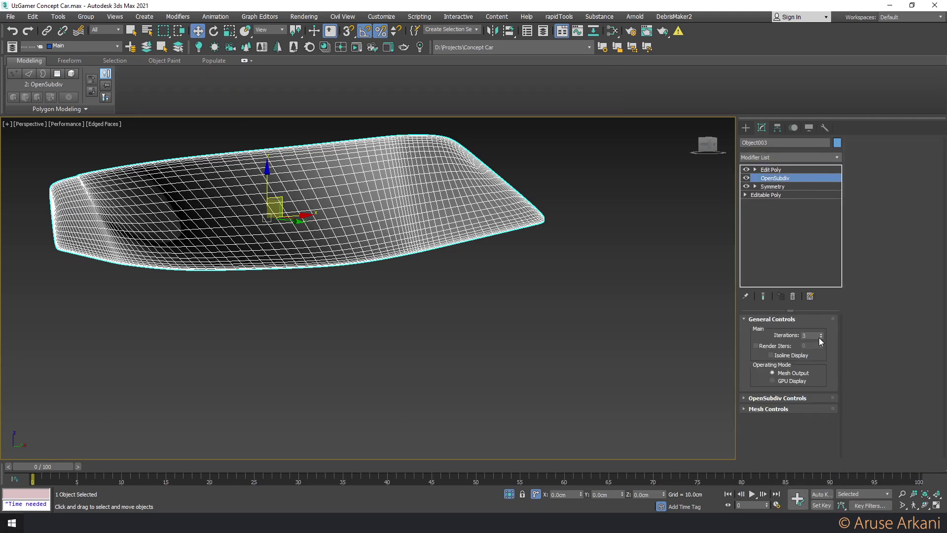
left_click(820, 337)
left_click(820, 337)
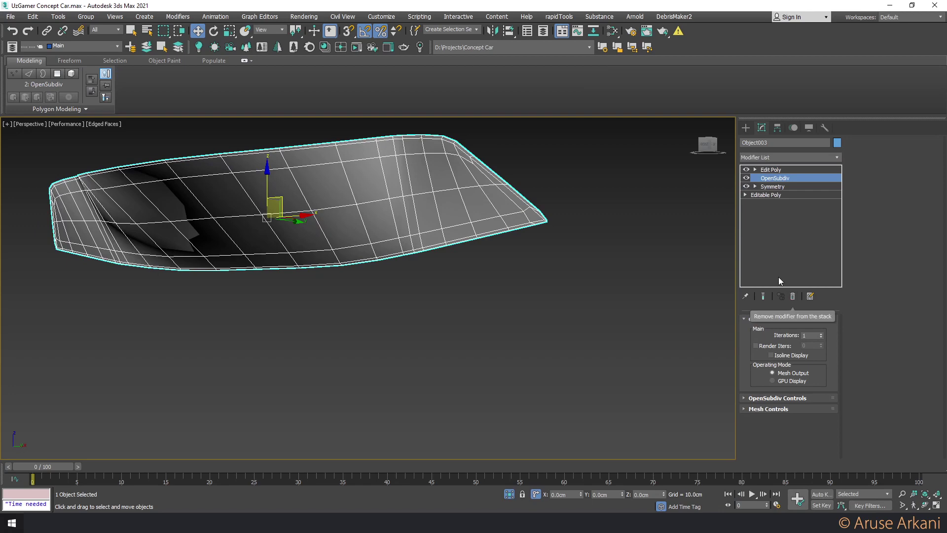
left_click(822, 335)
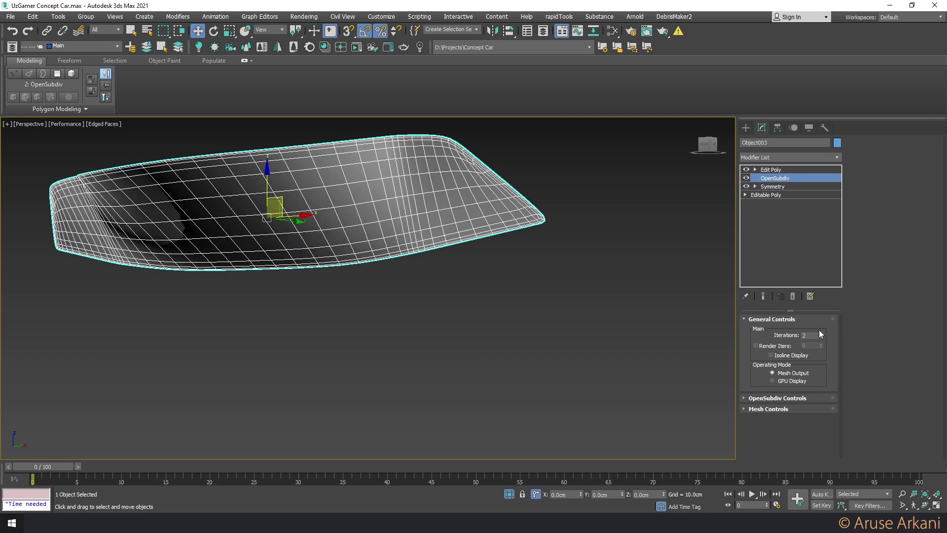
scroll(548, 225, "up", 2)
scroll(547, 224, "up", 2)
In Edit Poly edge mode, select and remove an edge loop from the panel
left_click(778, 170)
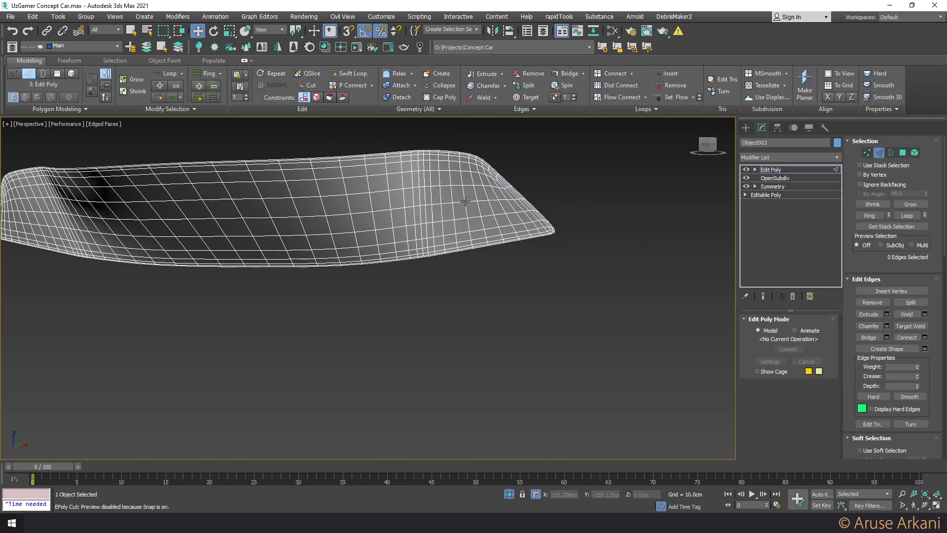
key("2")
left_click(418, 200)
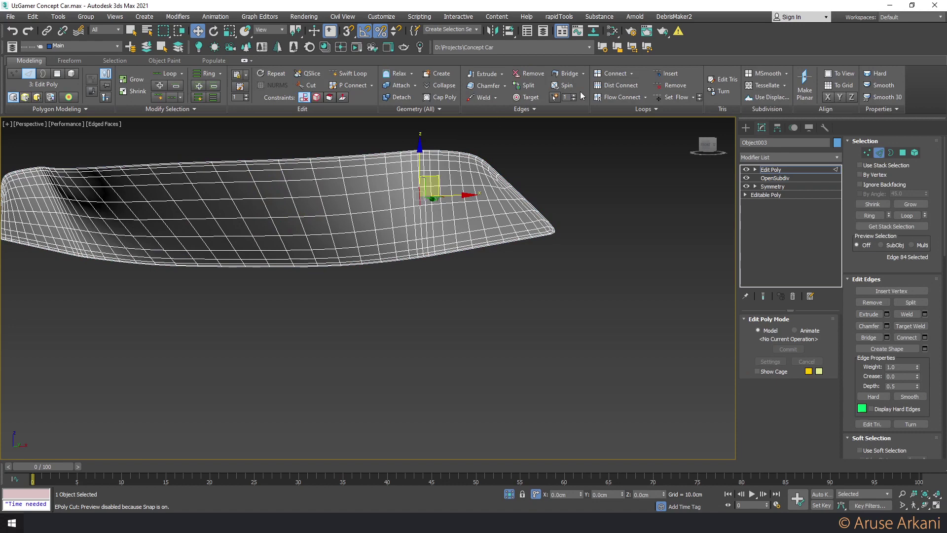
left_click(413, 196, "ctrl")
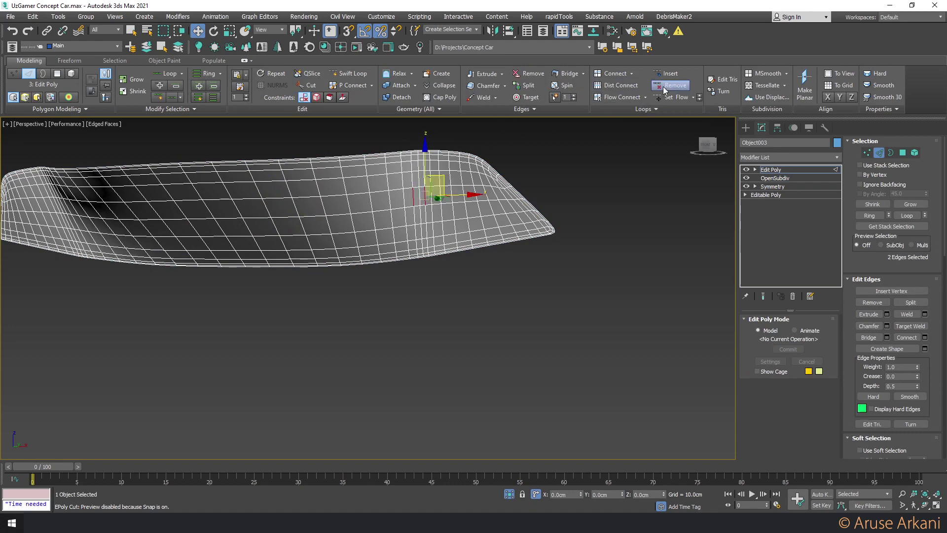
left_click(438, 190)
Insert six vertical edge loops across the panel along a Point-to-Point edge path
mouse_move(353, 213)
middle_mouse_down("alt")
mouse_move(438, 201)
mouse_move(368, 218)
mouse_move(320, 214)
middle_mouse_up("alt")
left_click(320, 213)
left_click(330, 240)
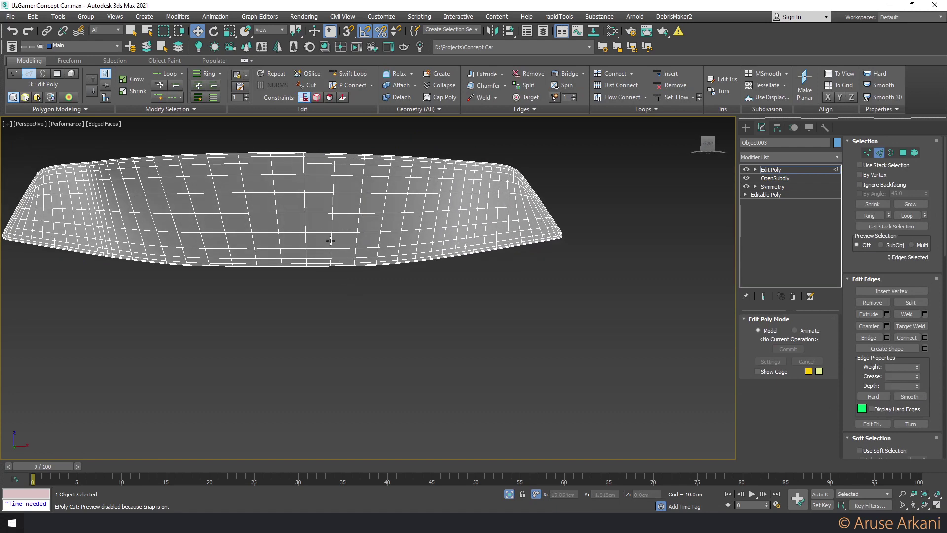
left_click(323, 213)
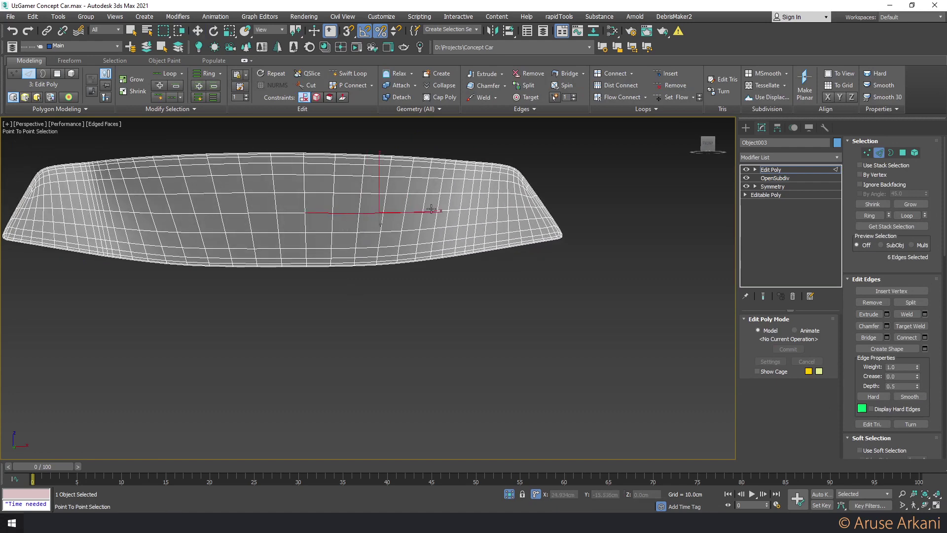
key("w")
left_click(666, 75)
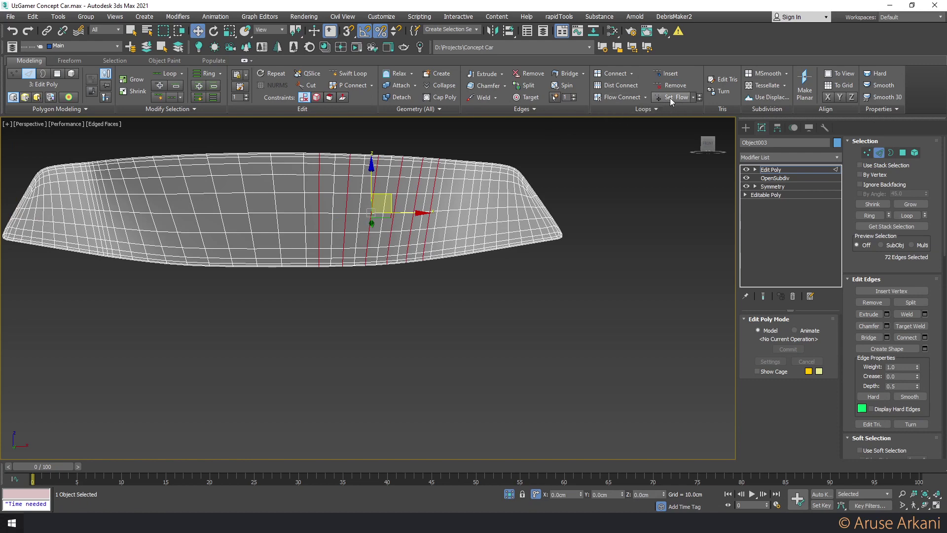
left_click(342, 254)
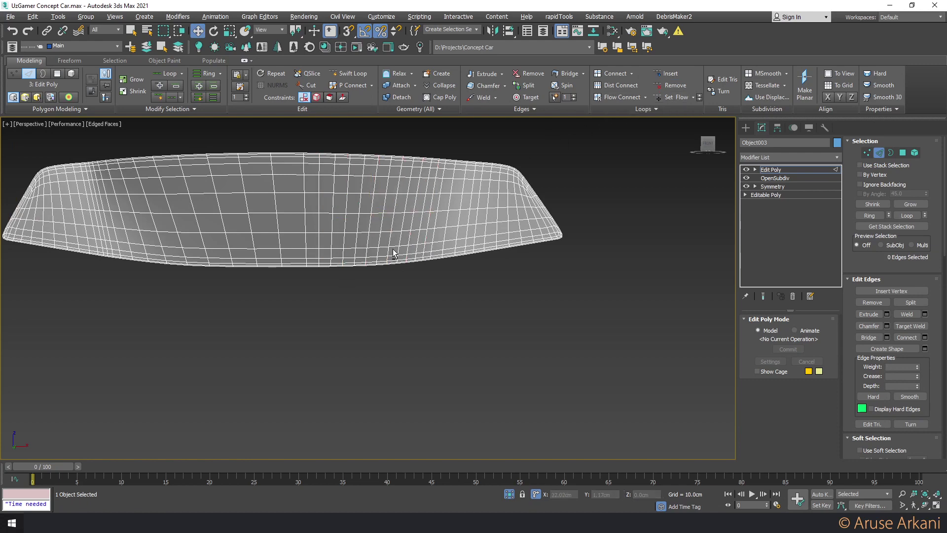
Leave edge editing and begin adding a second Edit Poly from the Modifier List
middle_click_drag(390, 251, 363, 255, "alt")
left_click(456, 186)
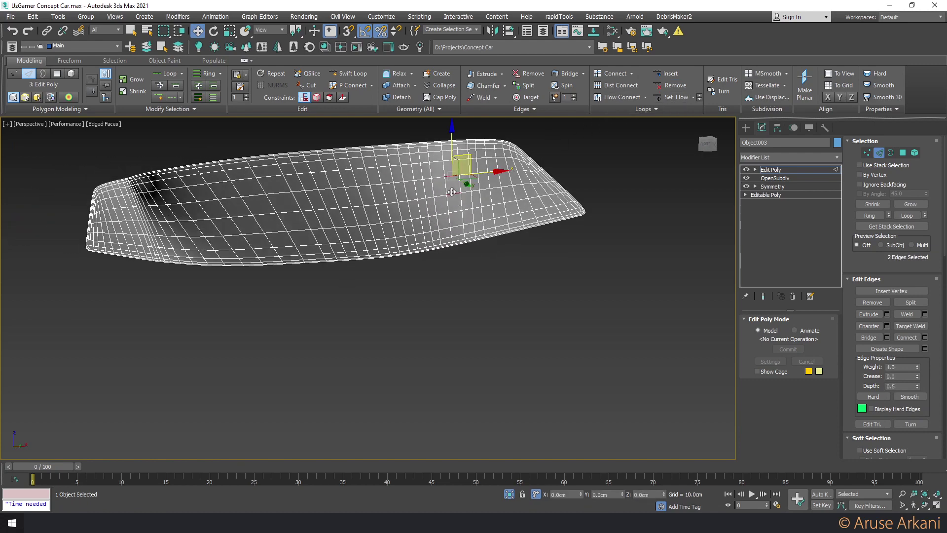
mouse_move(459, 192)
middle_mouse_down("alt")
mouse_move(523, 224)
mouse_move(465, 184)
middle_mouse_up("alt")
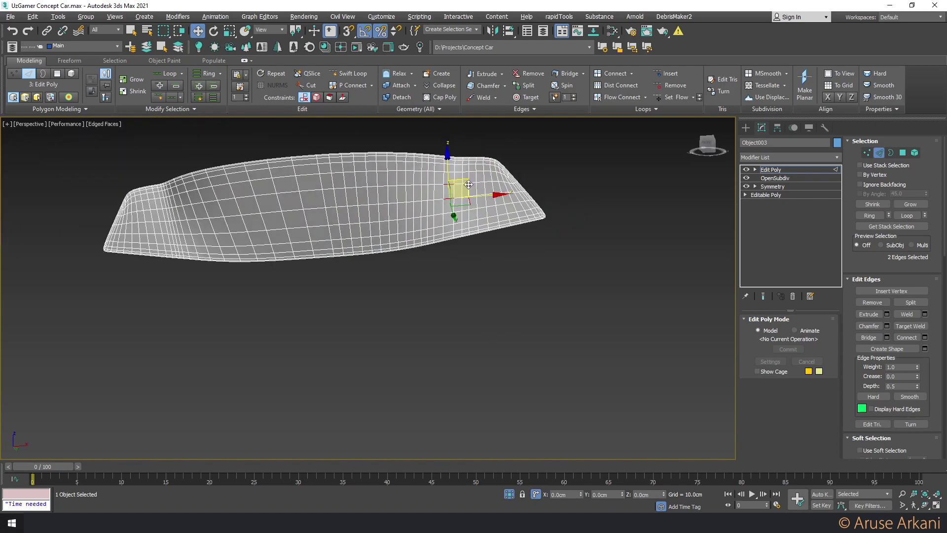
left_click(772, 169)
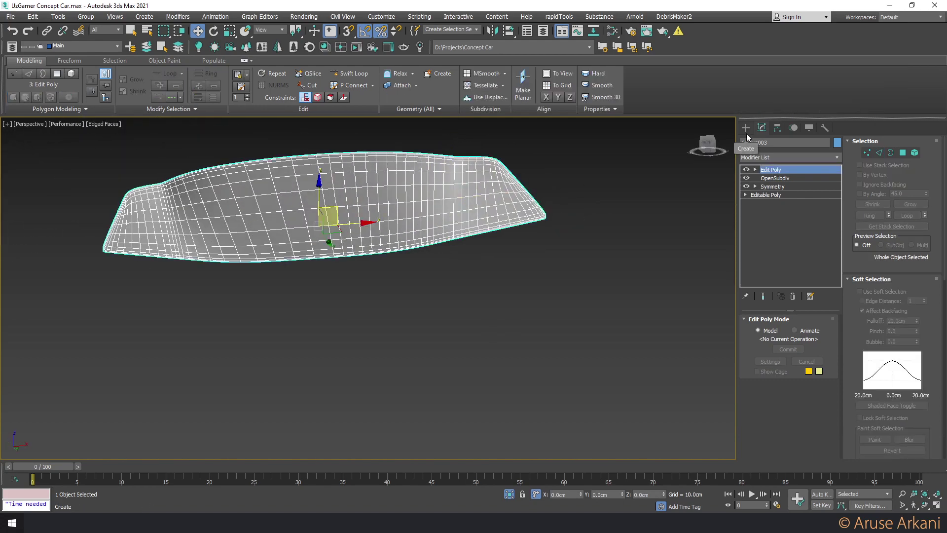
middle_click_drag(444, 217, 477, 231, "alt")
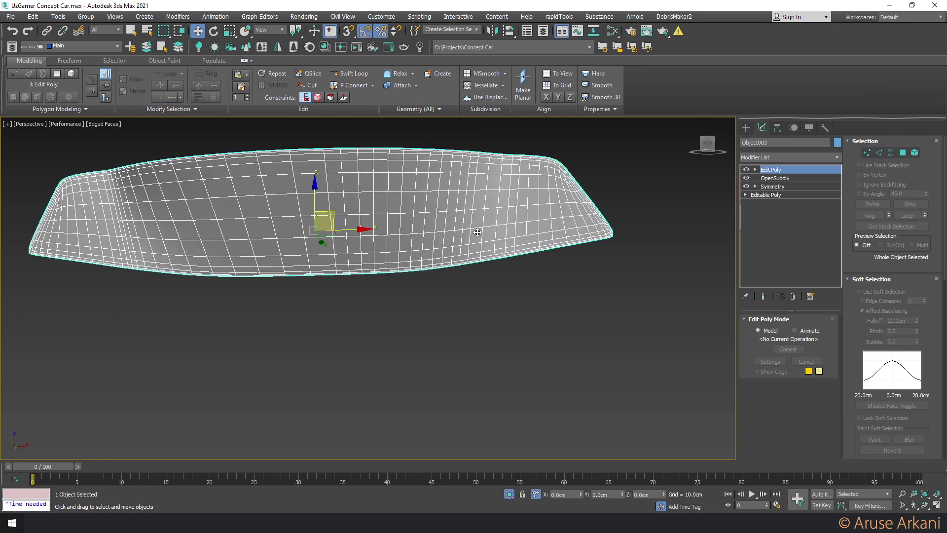
left_click(772, 157)
Try the strip-grid and hexagonal Topology presets on the panel edges, undoing each
left_click(774, 195)
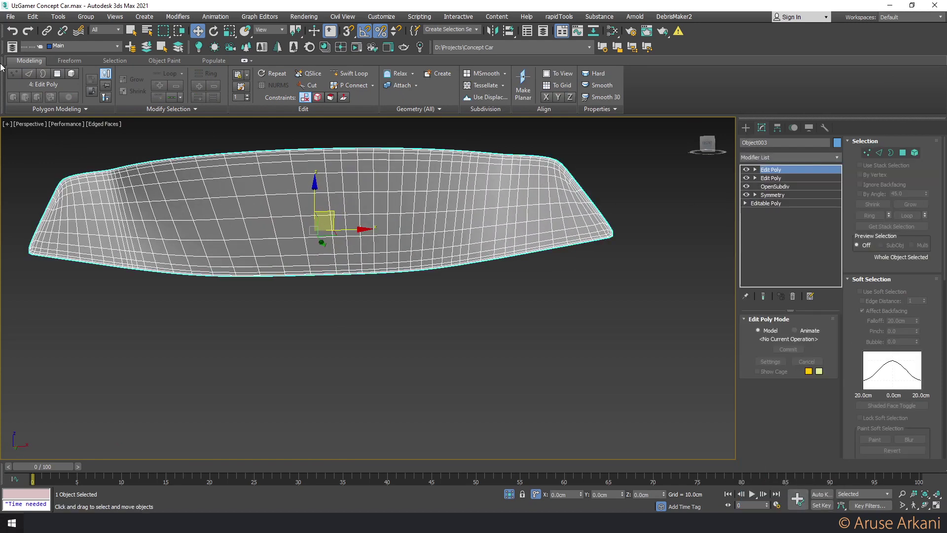
left_click(49, 109)
left_click(44, 166)
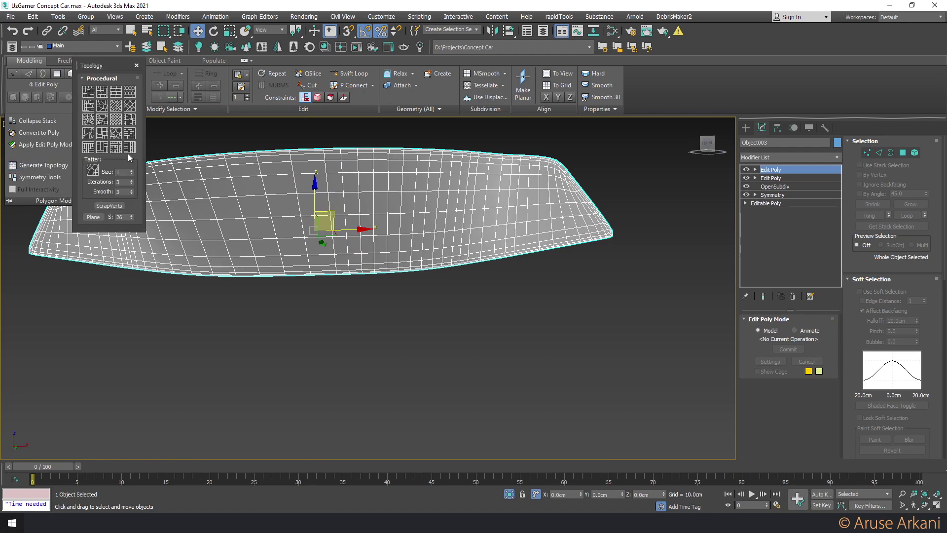
key("2")
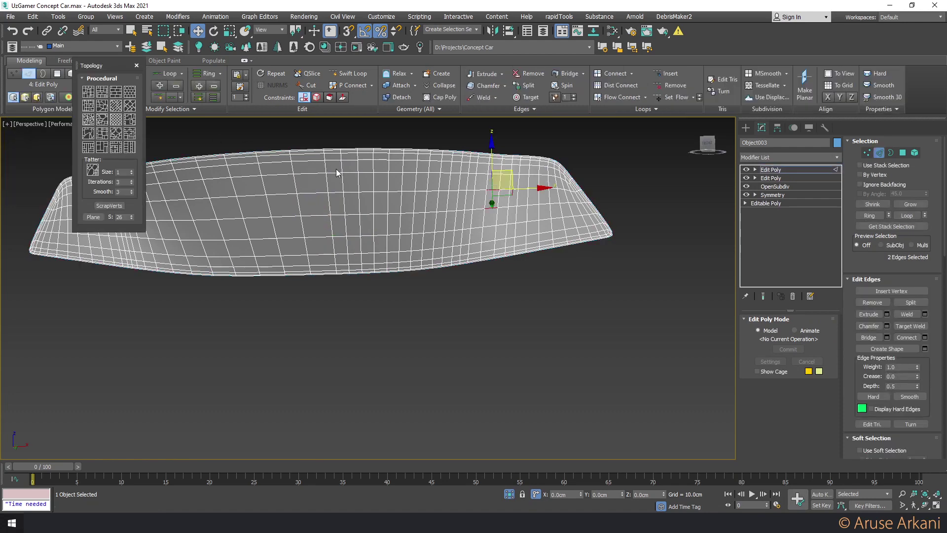
left_click(322, 163)
left_click(117, 96)
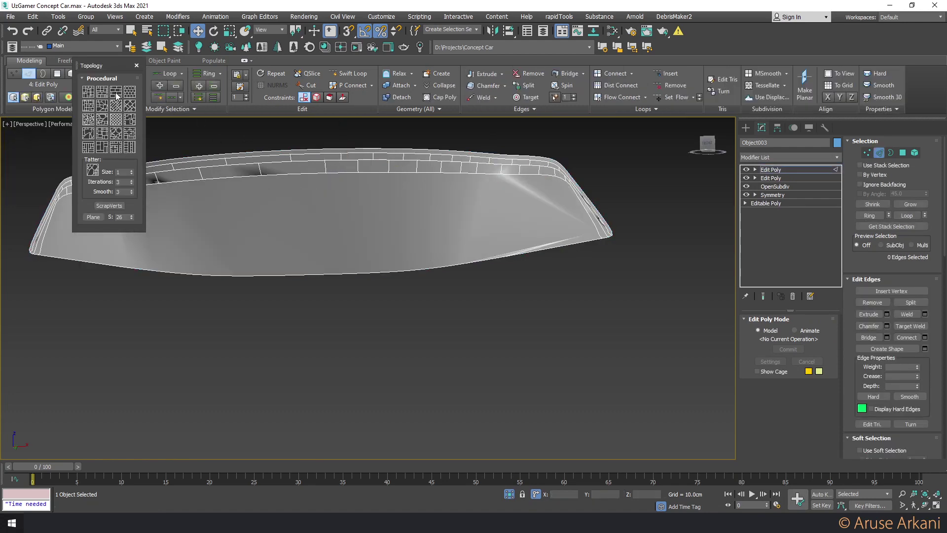
key("ctrl+z")
left_click(131, 96)
key("ctrl+z")
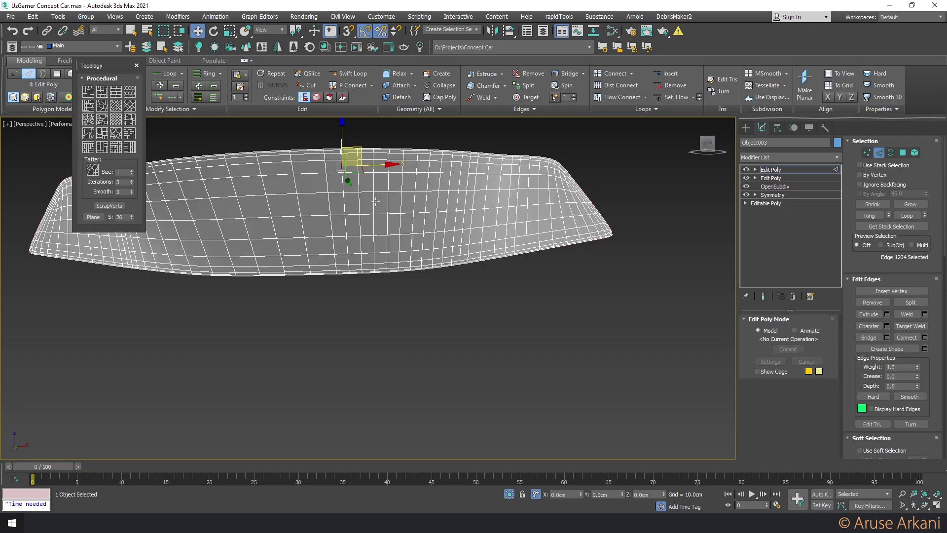
key("ctrl+z")
left_click(131, 94)
key("ctrl+z")
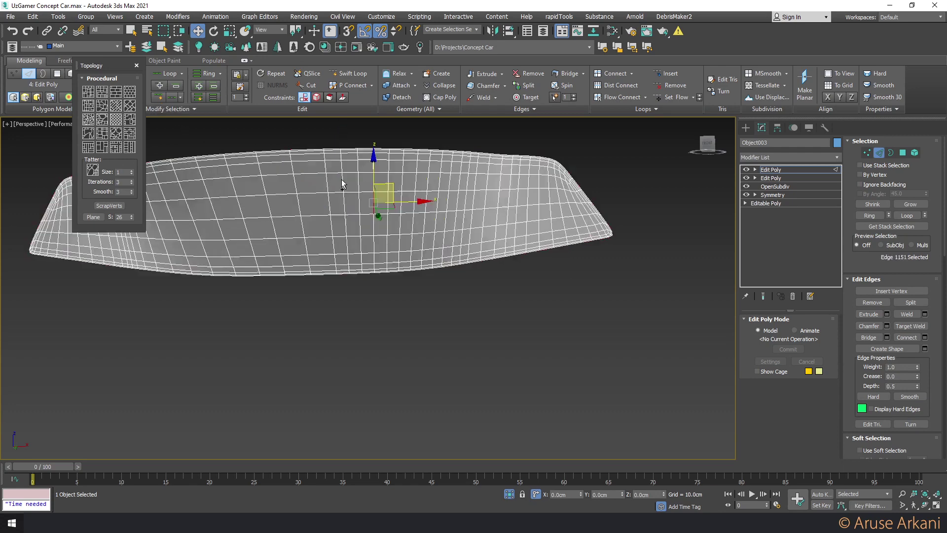
Select edges at the panel tip and try a diamond topology pattern, then undo it
middle_click_drag(448, 197, 434, 194, "alt")
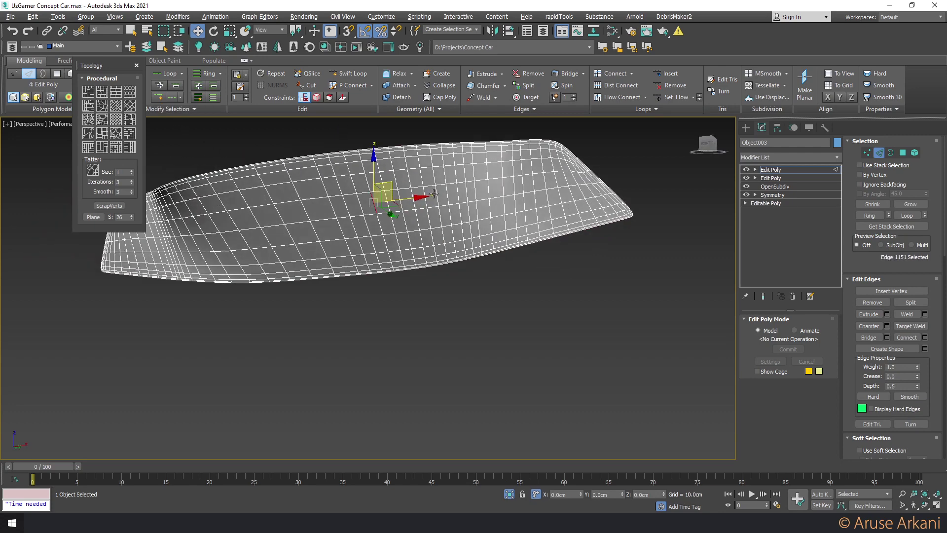
left_click(622, 203)
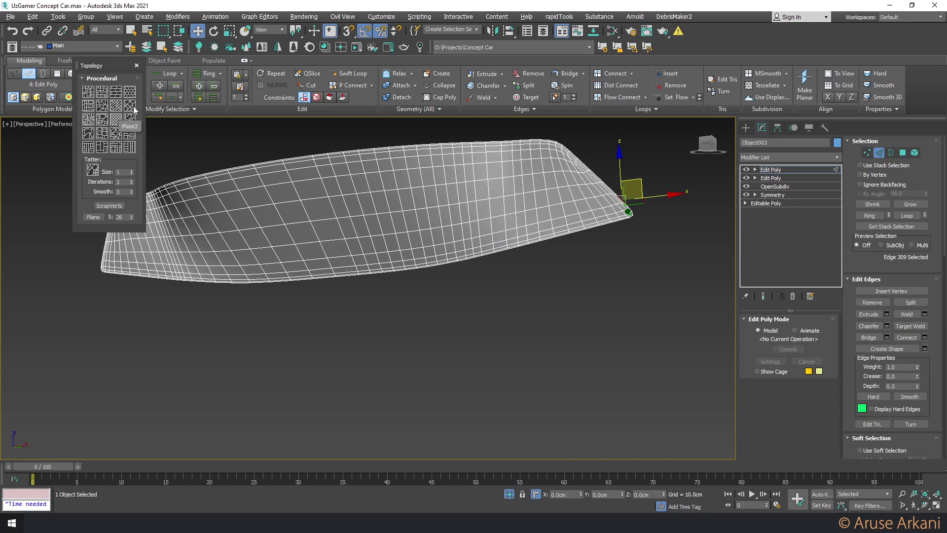
left_click(604, 196)
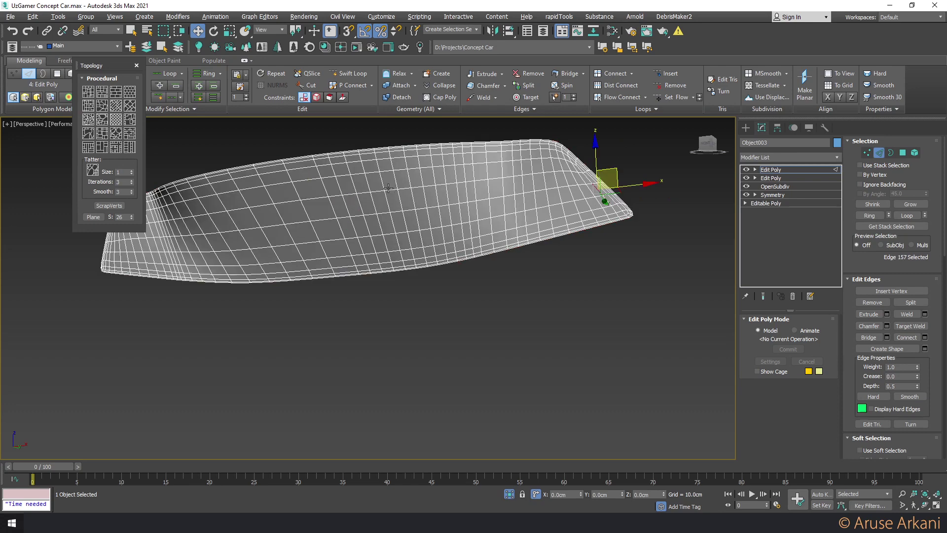
scroll(473, 212, "up", 2)
middle_click_drag(459, 192, 474, 212)
scroll(474, 212, "down", 2)
left_click(112, 124)
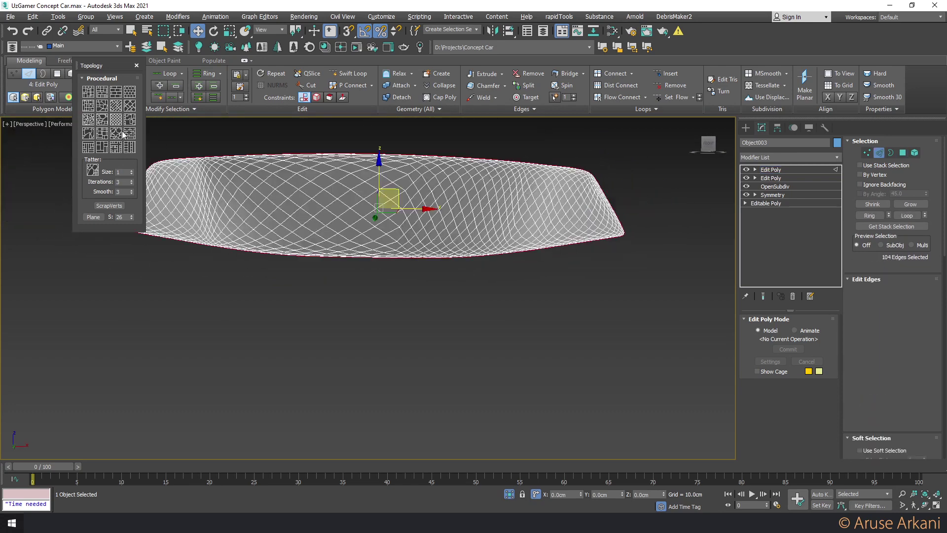
key("ctrl+z")
middle_click_drag(389, 200, 606, 182, "alt")
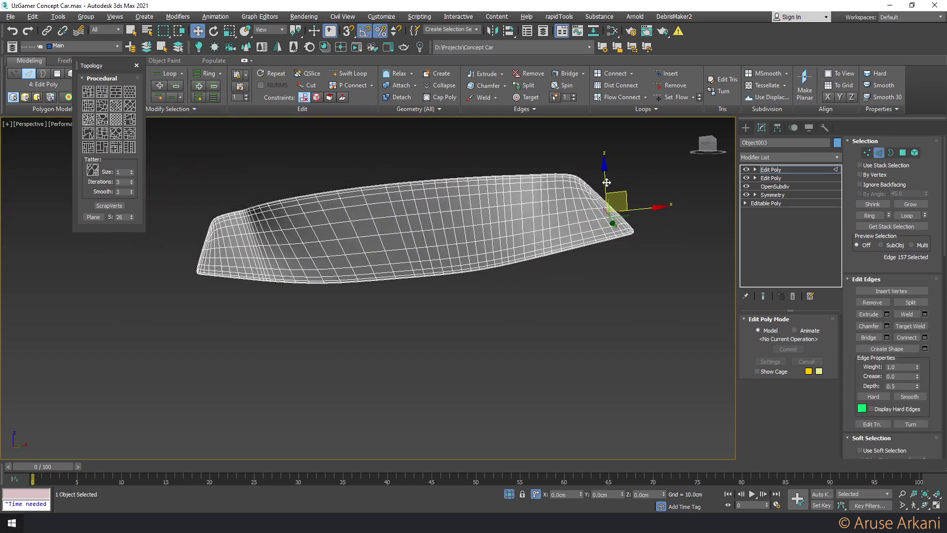
Add a Quadify Mesh modifier to the panel, then delete it again
left_click(772, 170)
type("q")
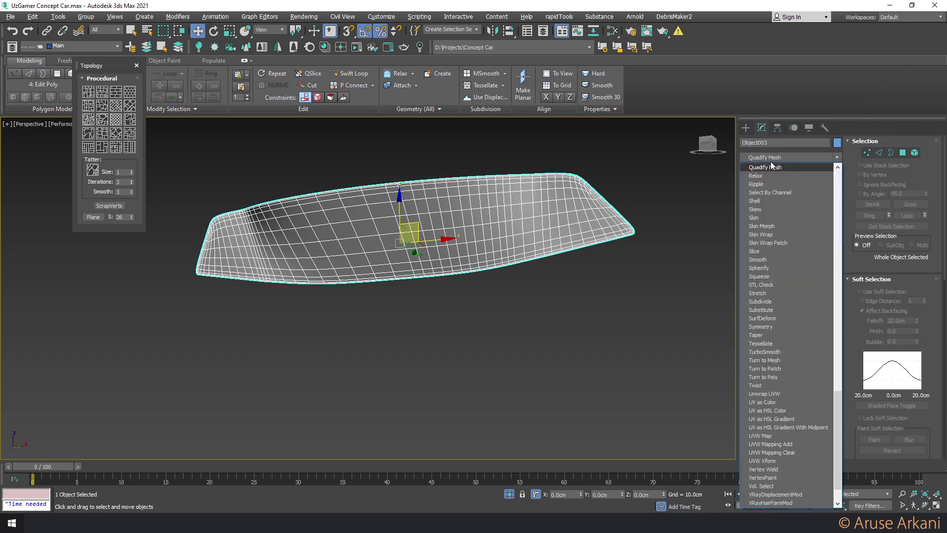
left_click(772, 171)
right_click(773, 170)
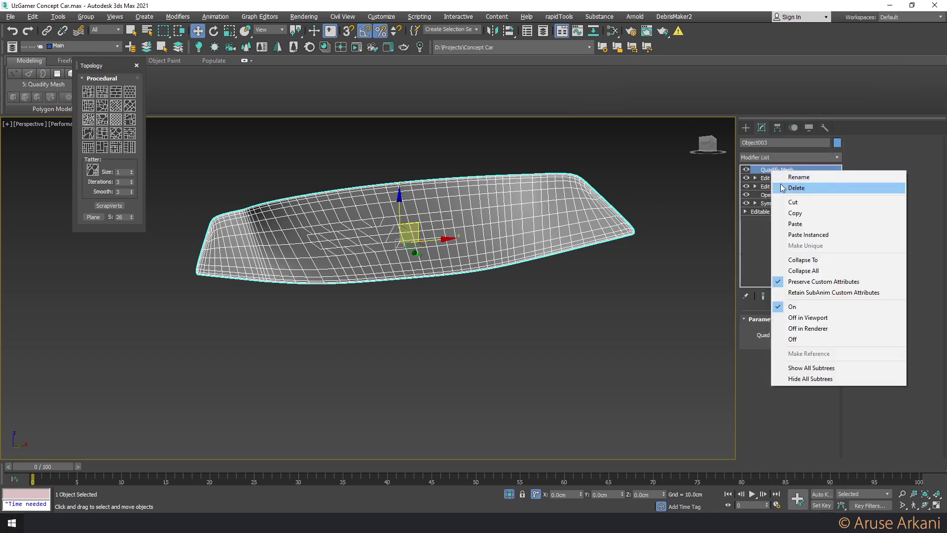
left_click(783, 188)
mouse_move(690, 217)
middle_mouse_down("alt")
mouse_move(612, 210)
mouse_move(692, 172)
middle_mouse_up("alt")
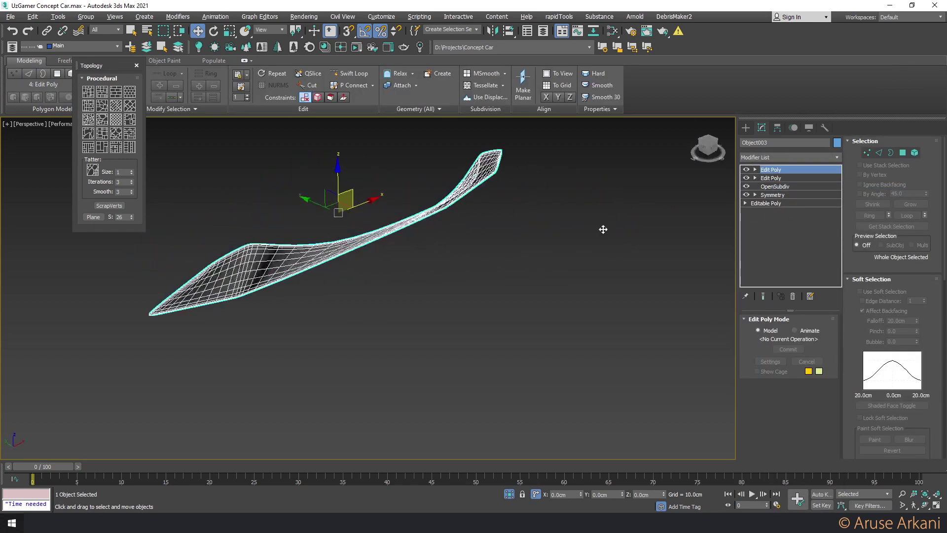
Delete both Edit Poly modifiers and select the base Editable Poly level
right_click(766, 171)
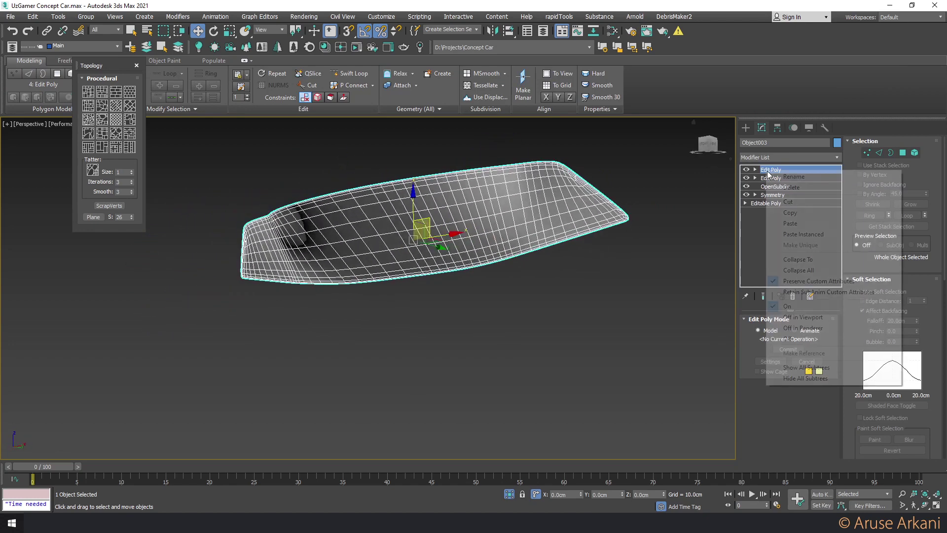
left_click(773, 194)
left_click(776, 178)
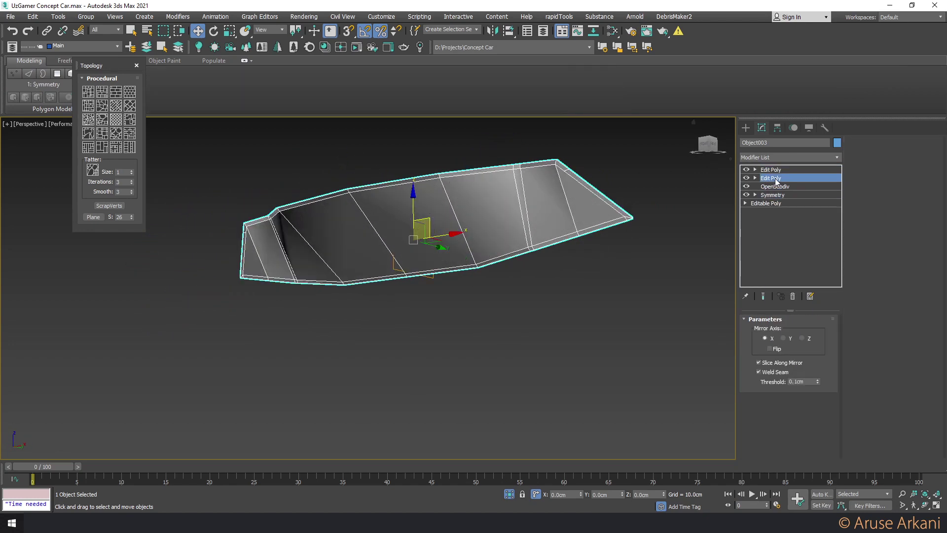
right_click(775, 178)
left_click(787, 195)
left_click(776, 171)
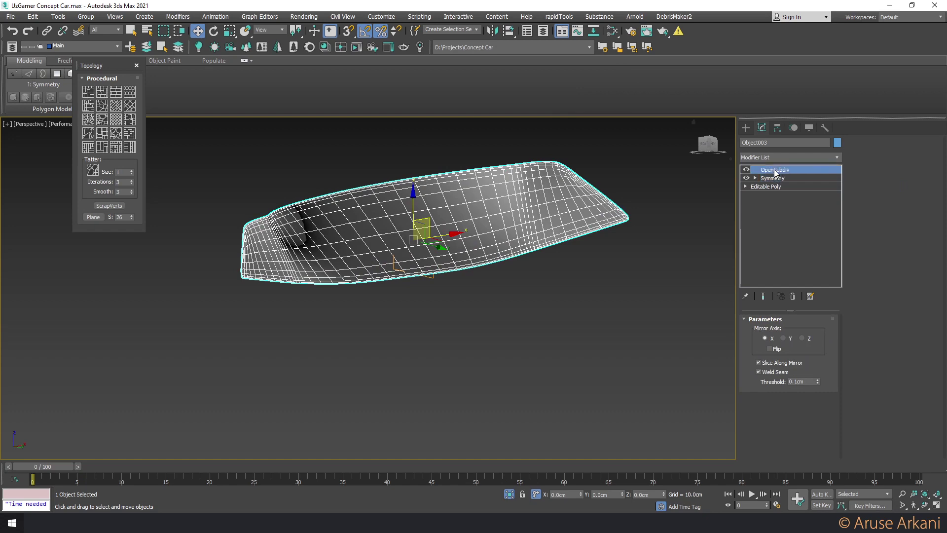
left_click(776, 186)
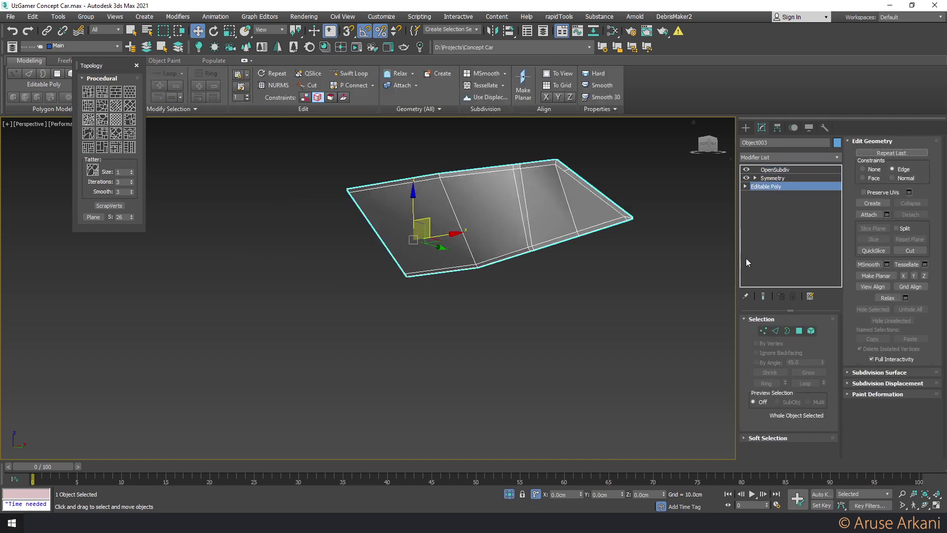
Connect the selected cross edges with 5 segments, adding lengthwise loops
key("2")
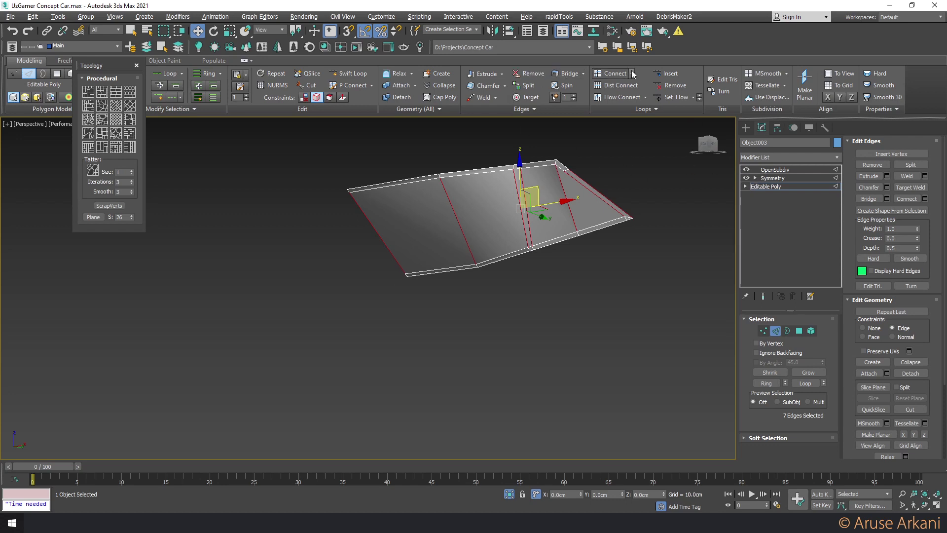
left_click(611, 74, "shift")
left_click(521, 284)
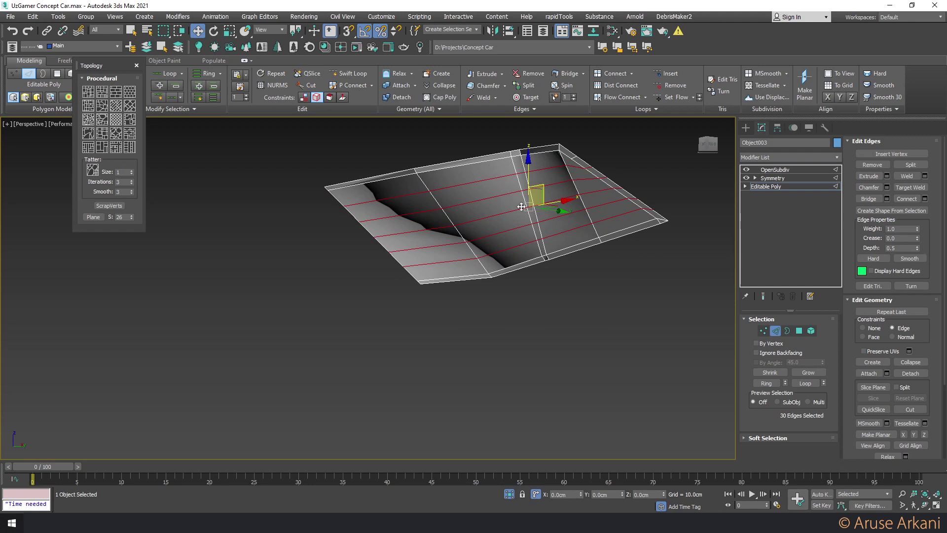
left_click_drag(523, 205, 543, 239)
Apply an open chamfer to the selected edge loops, then undo it
left_click(481, 85, "shift")
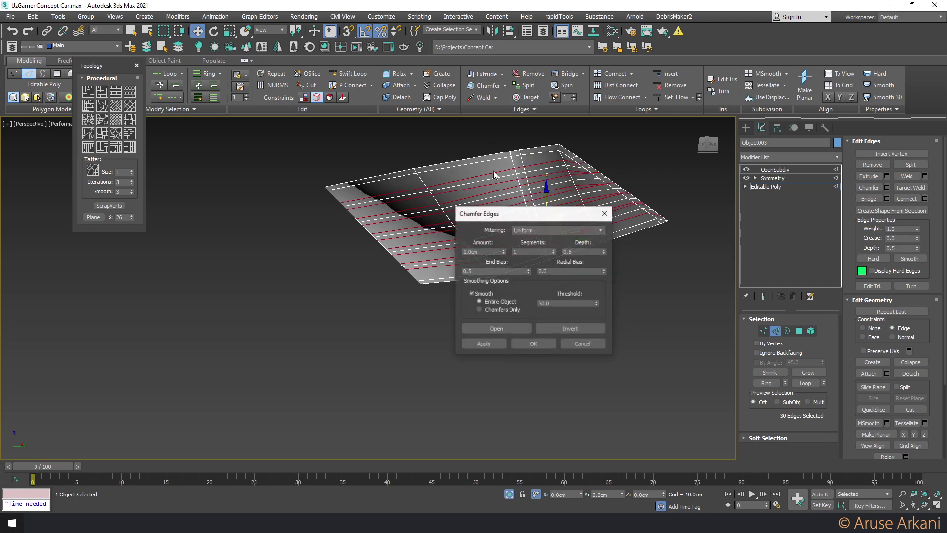
left_click(495, 329)
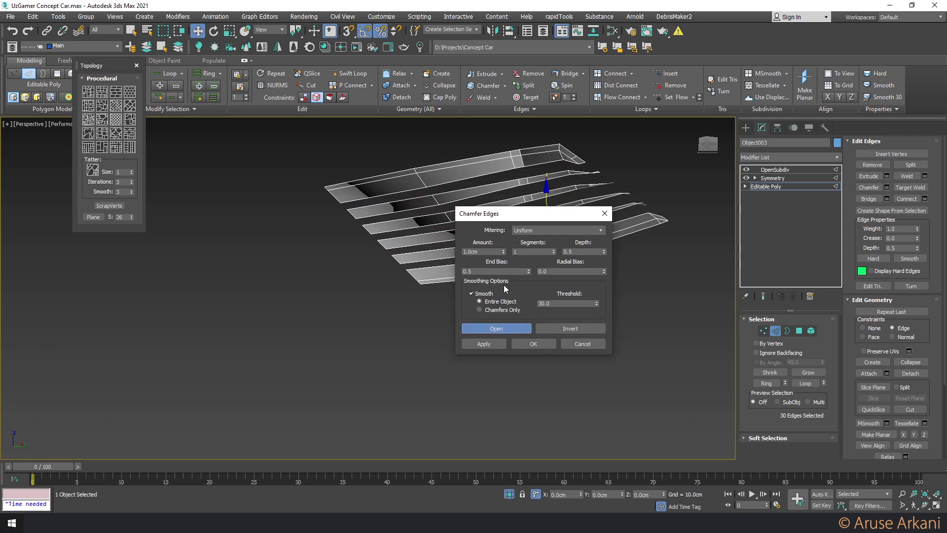
mouse_move(531, 223)
left_mouse_down()
mouse_move(608, 211)
mouse_move(450, 282)
left_mouse_up()
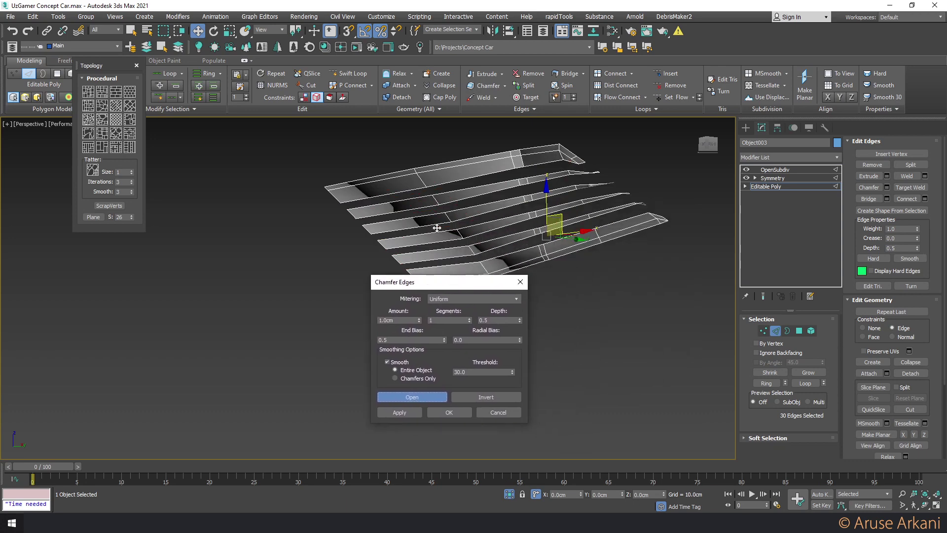
left_click(452, 406)
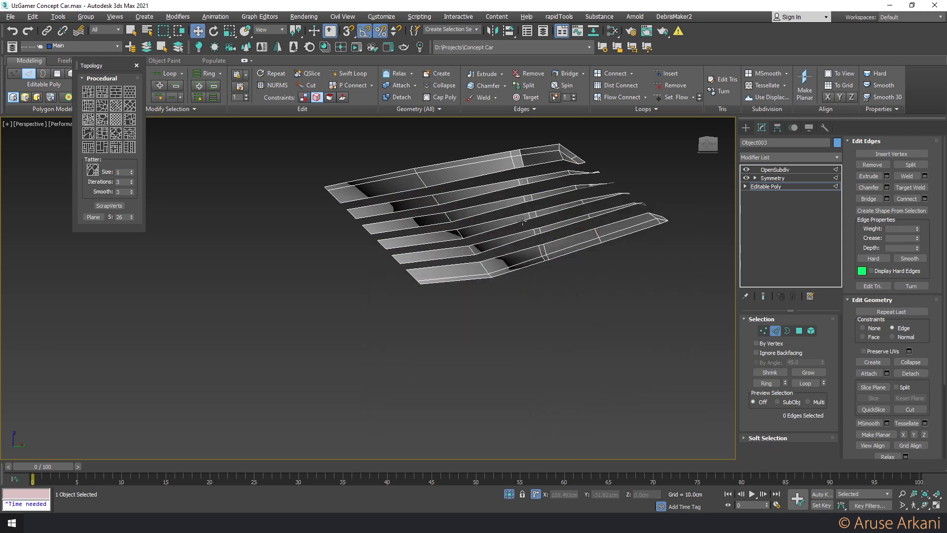
key("ctrl+z")
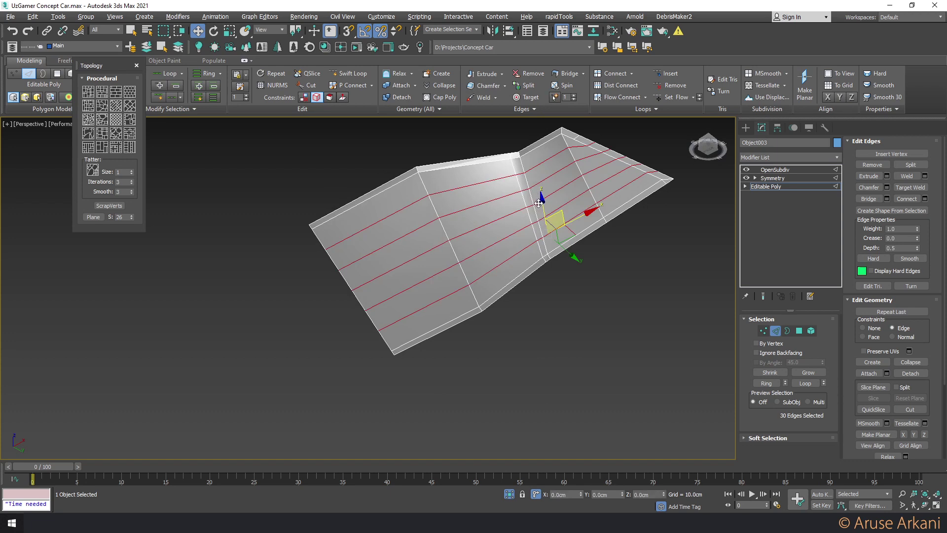
Select the lengthwise edge loop running through the middle of the panel
double_click(538, 202)
middle_click_drag(538, 203, 537, 219, "alt")
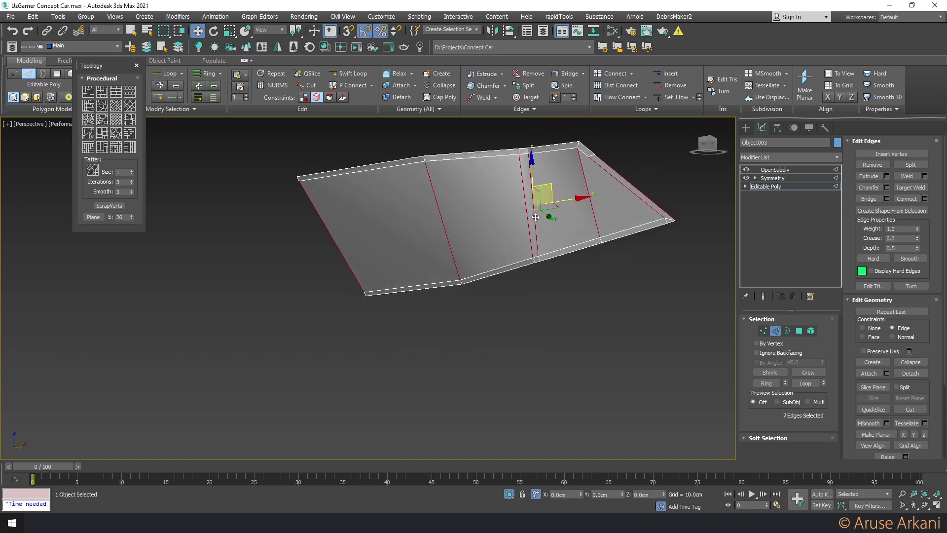
left_click(535, 217)
double_click(612, 187)
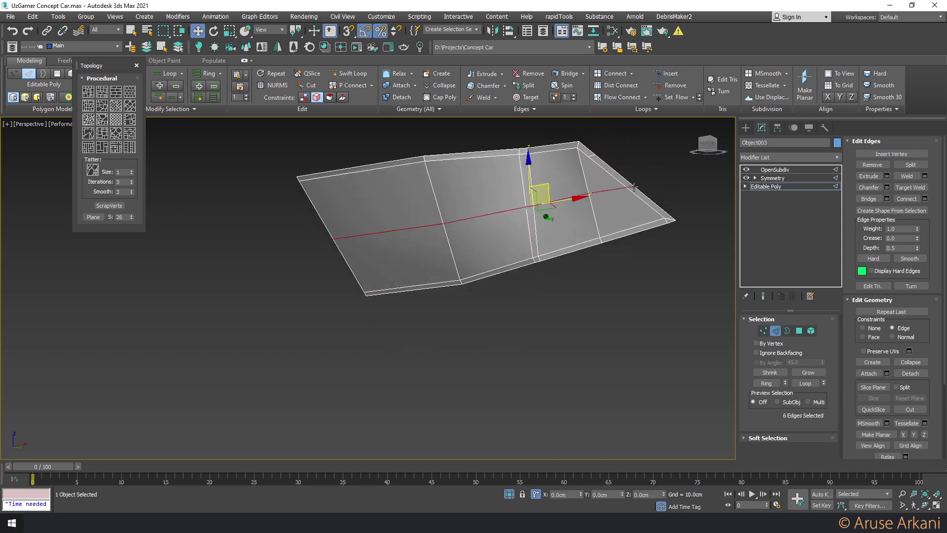
key("1")
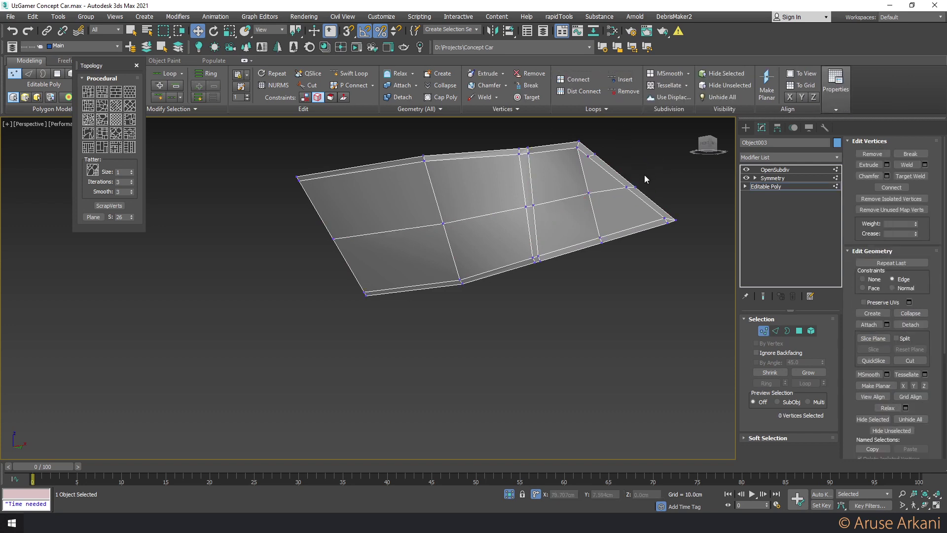
key("2")
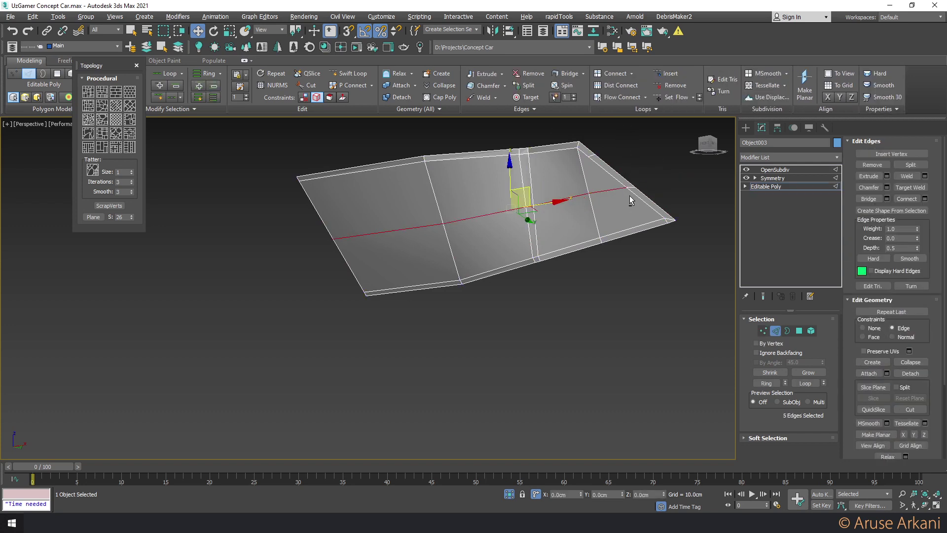
Scale the middle loop to zero on its axes to flatten it straight
key("r")
left_click_drag(582, 495, 634, 495)
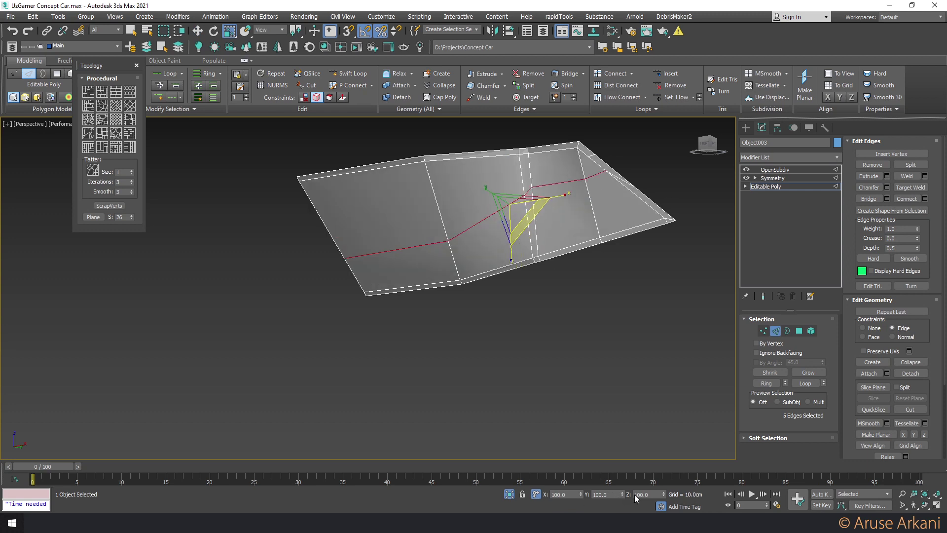
right_click(659, 494)
left_click(304, 98)
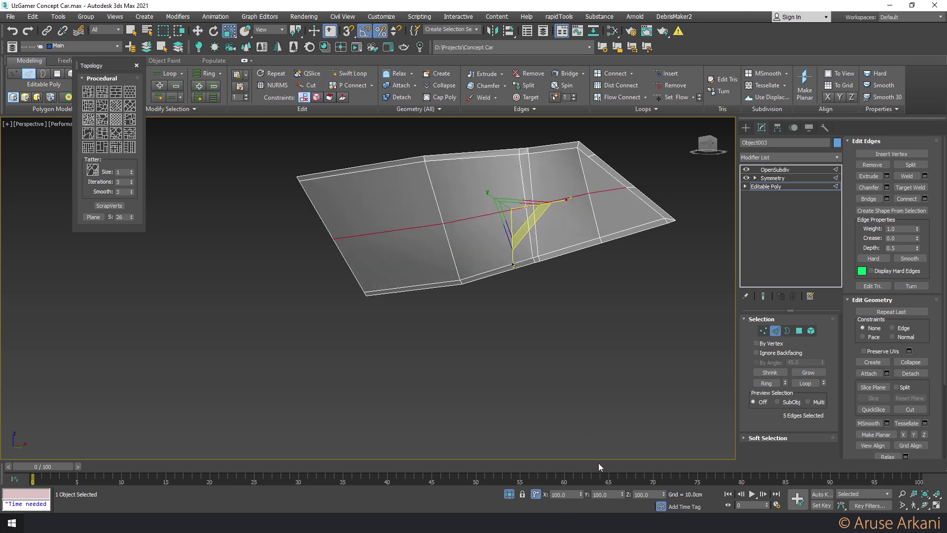
right_click(621, 494)
right_click(663, 494)
key("w")
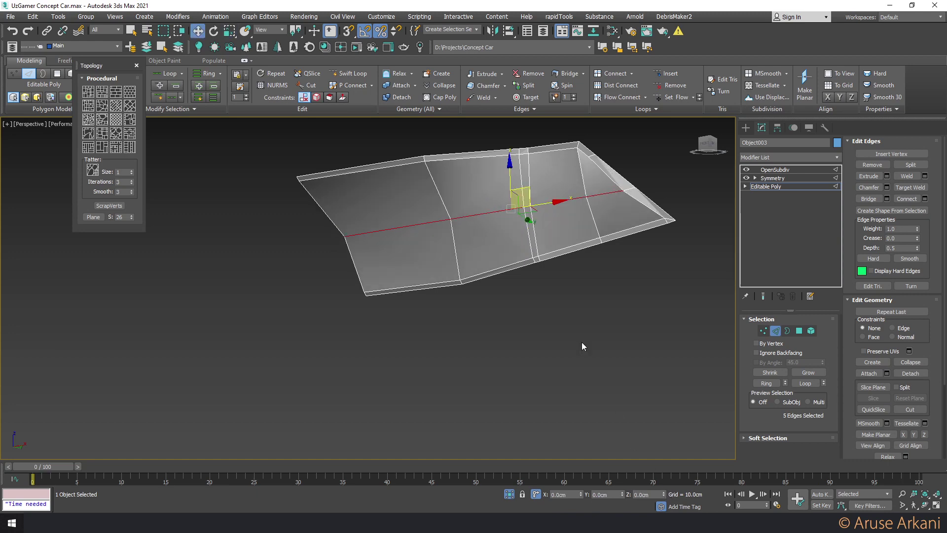
Inspect the flattened loop from the Front and Perspective views
mouse_move(582, 341)
middle_mouse_down("alt")
mouse_move(540, 306)
mouse_move(584, 290)
middle_mouse_up("alt")
key("alt+w")
key("f")
key("alt+w")
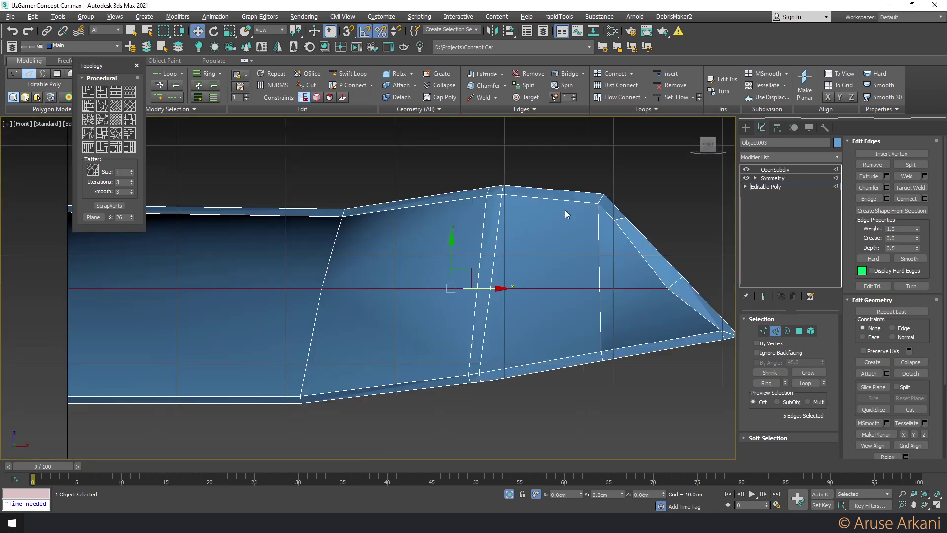
key("p")
mouse_move(560, 342)
middle_mouse_down("alt")
mouse_move(506, 360)
mouse_move(510, 283)
middle_mouse_up("alt")
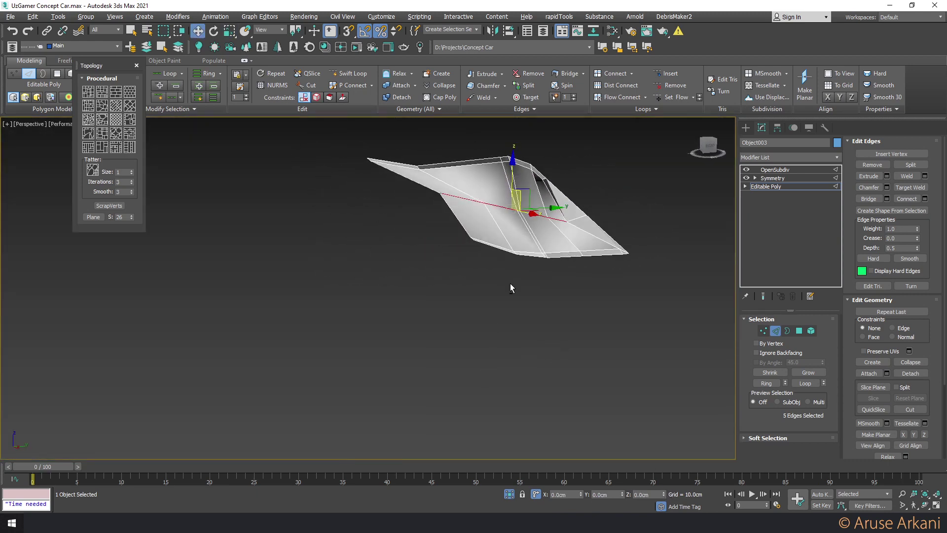
mouse_move(551, 207)
middle_mouse_down("alt")
mouse_move(563, 209)
mouse_move(528, 217)
middle_mouse_up("alt")
left_click(489, 86, "shift")
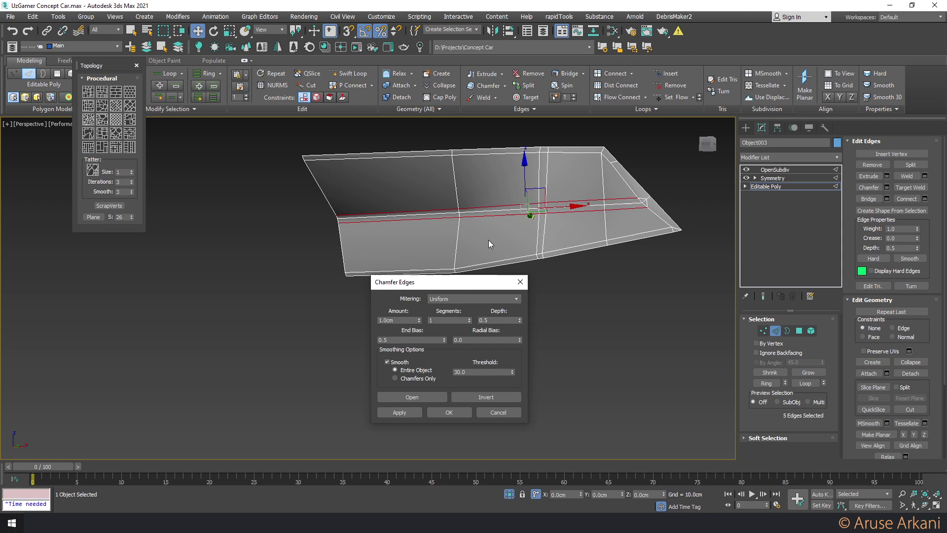
left_click(466, 300)
left_click_drag(520, 321, 520, 316)
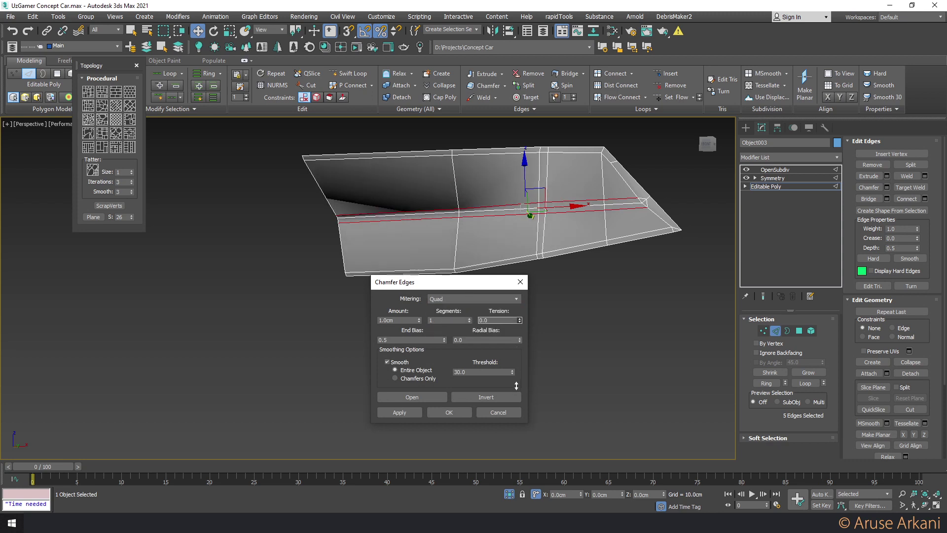
left_click_drag(419, 321, 459, 92)
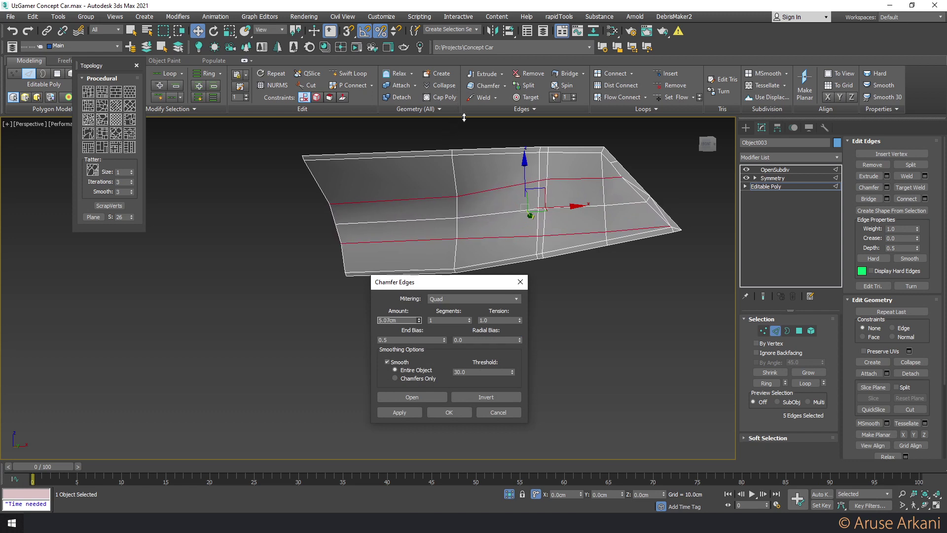
left_click_drag(459, 92, 474, 261)
left_click(498, 412)
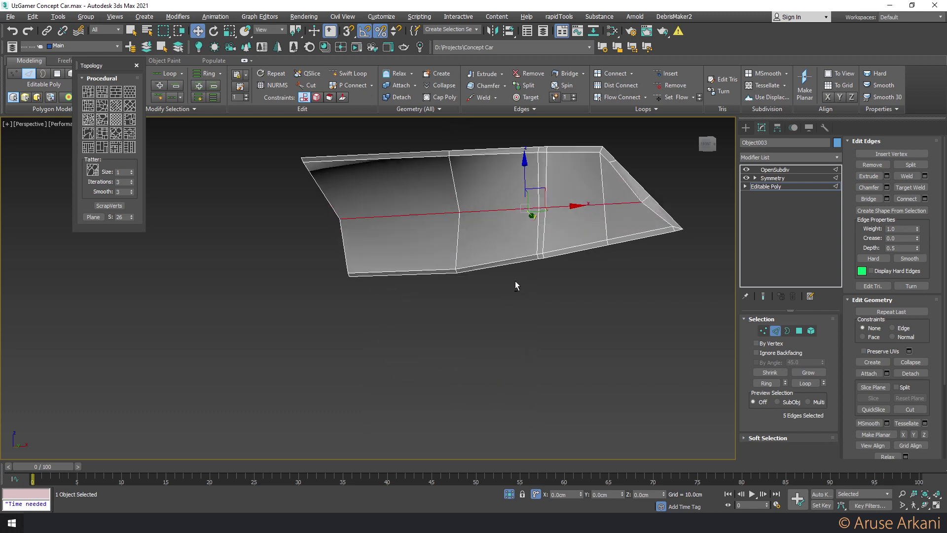
middle_click_drag(514, 280, 504, 284, "alt")
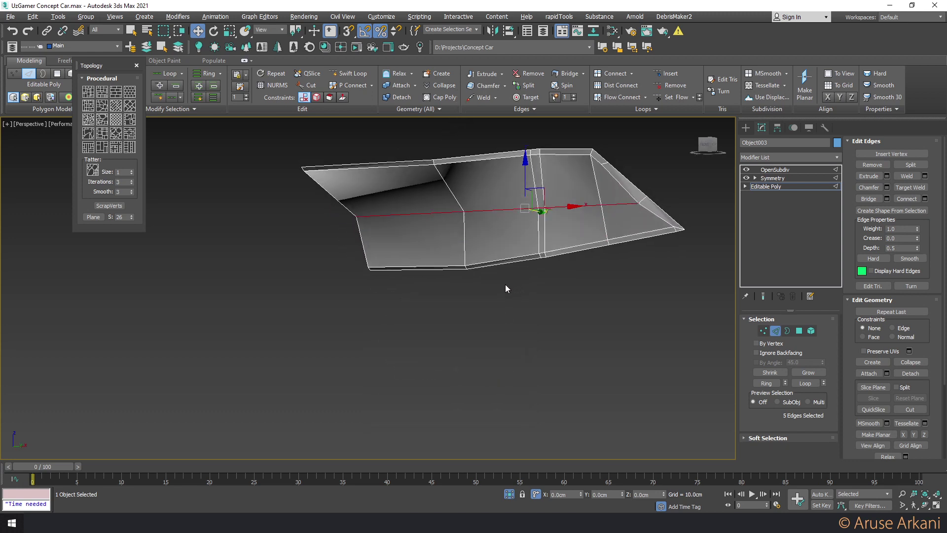
right_click(616, 218)
right_click(782, 187)
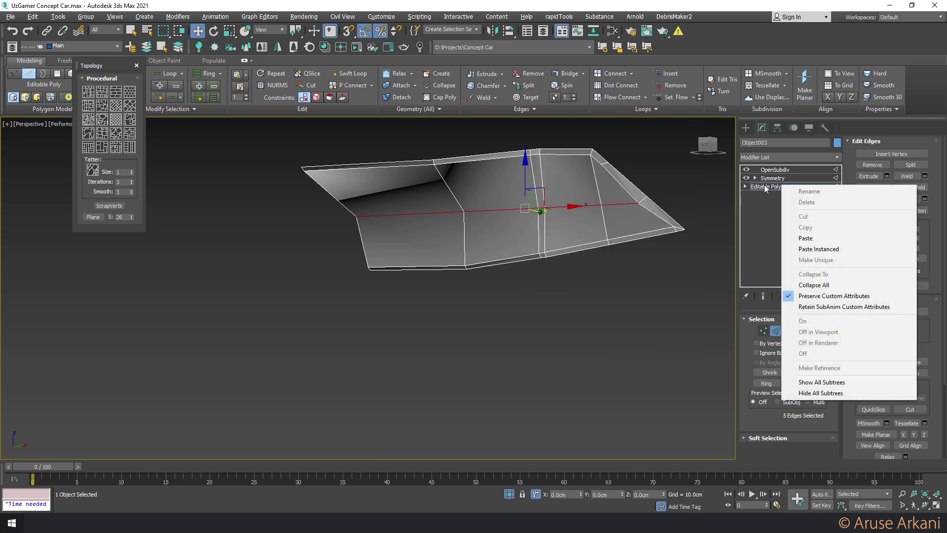
left_click(766, 186)
left_click(774, 169)
mouse_move(556, 208)
middle_mouse_down("alt")
mouse_move(597, 188)
mouse_move(677, 185)
middle_mouse_up("alt")
middle_click_drag(562, 199, 479, 216, "alt")
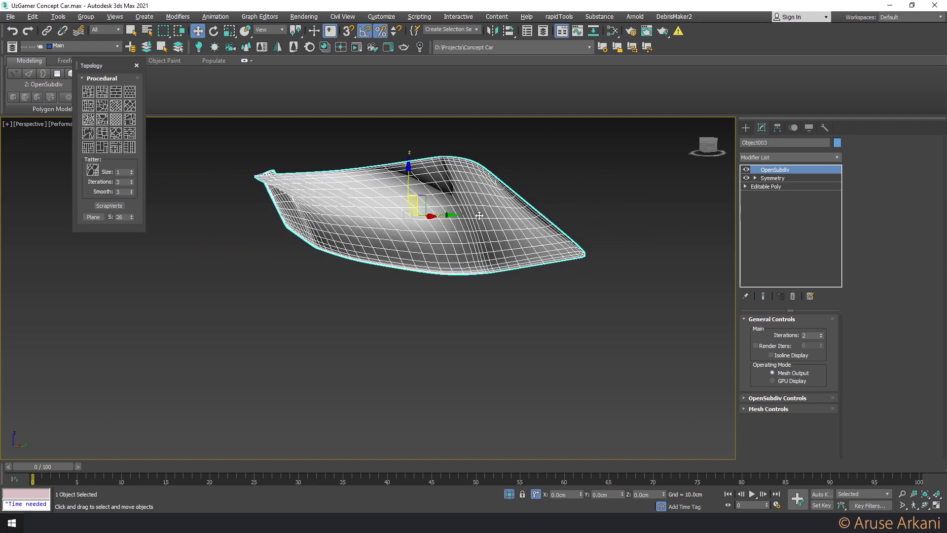
left_click(766, 186)
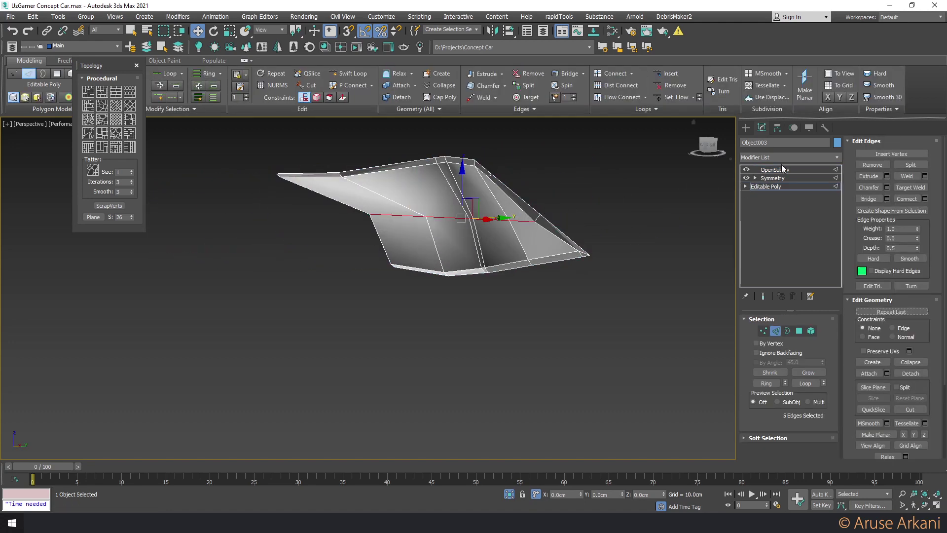
left_click(782, 157)
Select FFD lattice control points and turn on Show End Result
left_click(776, 183)
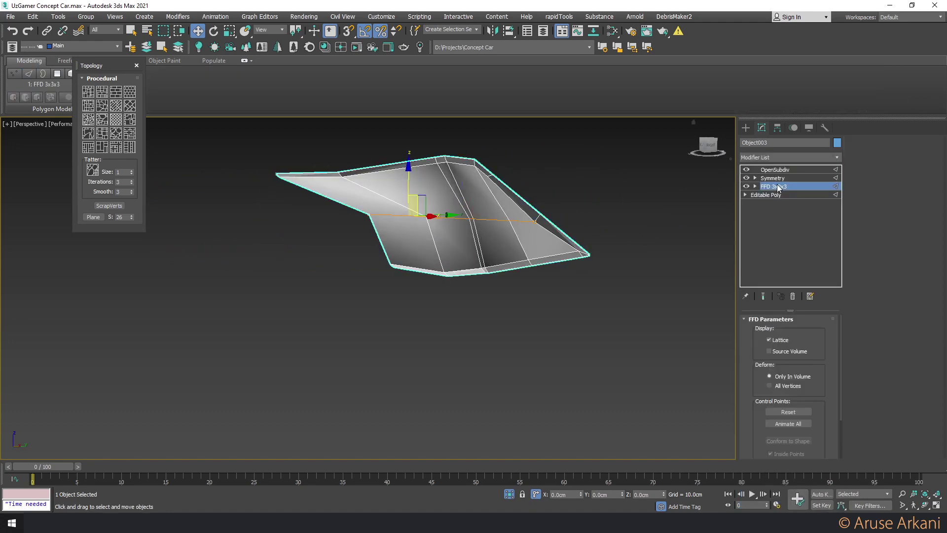
left_click(537, 216, "ctrl")
left_click(315, 209)
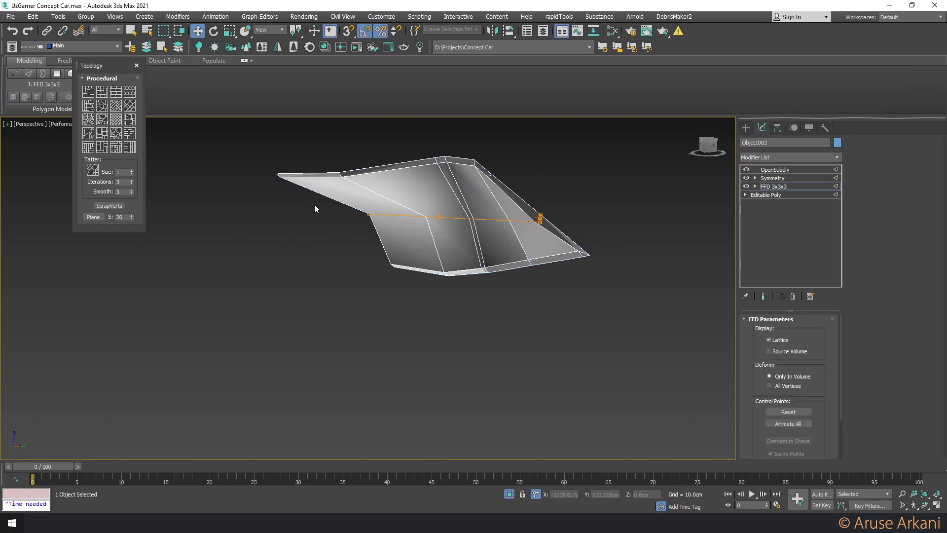
left_click_drag(479, 257, 480, 257)
left_click(763, 296)
middle_click_drag(562, 266, 508, 249, "alt")
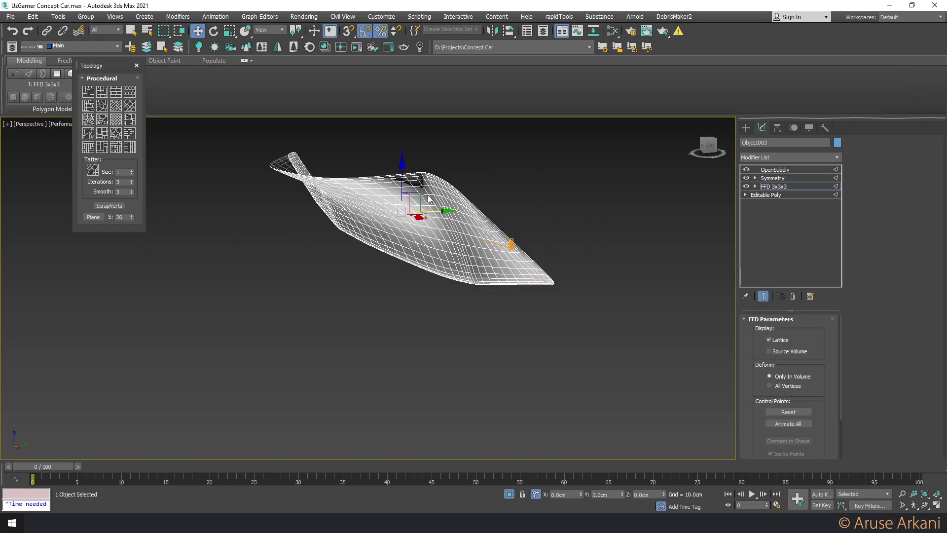
mouse_move(417, 201)
middle_mouse_down("alt")
mouse_move(401, 203)
mouse_move(444, 222)
mouse_move(386, 232)
mouse_move(469, 219)
middle_mouse_up("alt")
Unhide the car body, look under the bumper, and return to Editable Poly
right_click(400, 202)
left_click(420, 154)
scroll(444, 222, "down", 5)
scroll(386, 232, "up", 5)
key("F4")
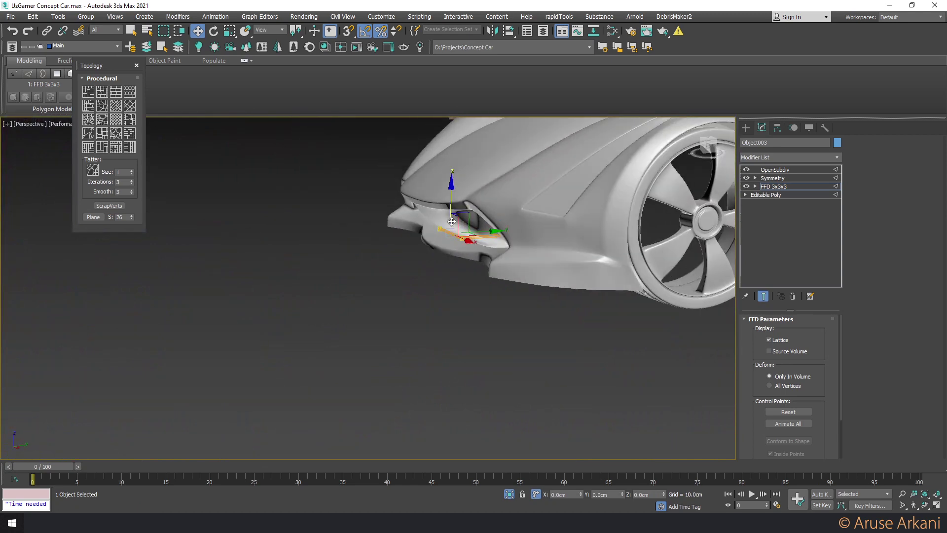
scroll(470, 219, "up", 3)
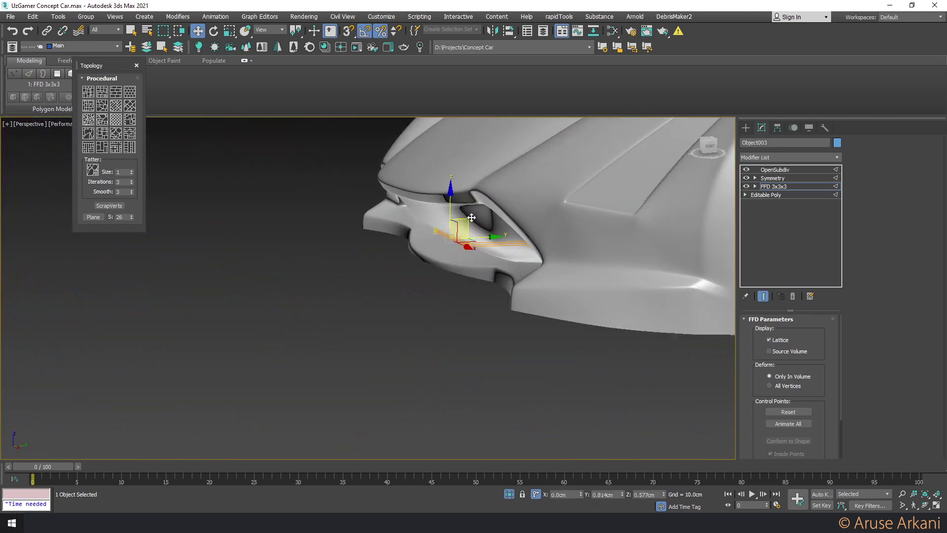
left_click_drag(520, 204, 410, 240)
middle_click_drag(410, 240, 471, 233, "alt")
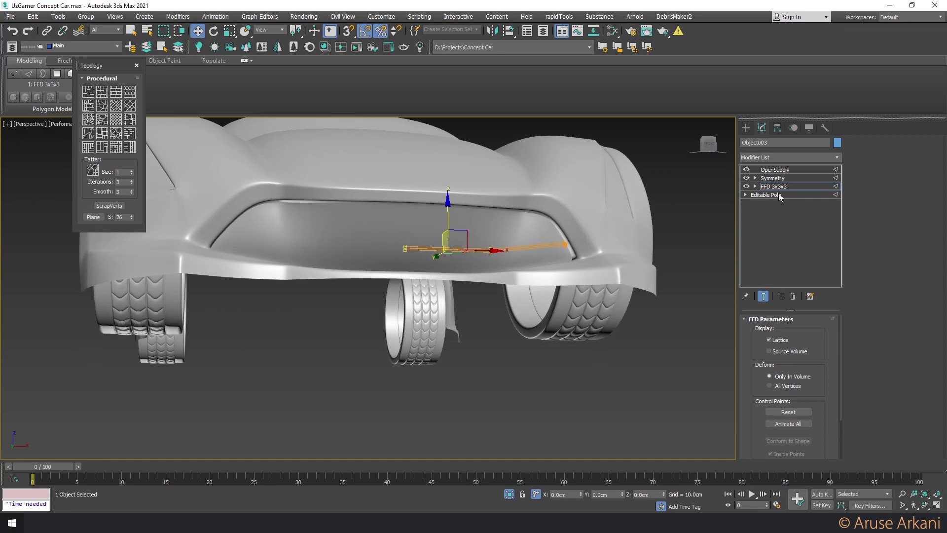
left_click(778, 194)
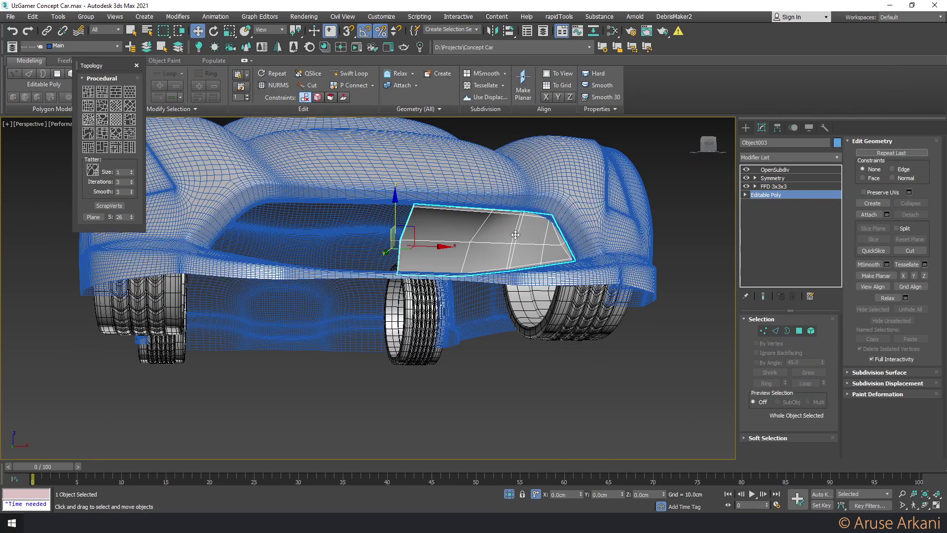
Scale four selected panel edges slightly wider in Edge mode
key("2")
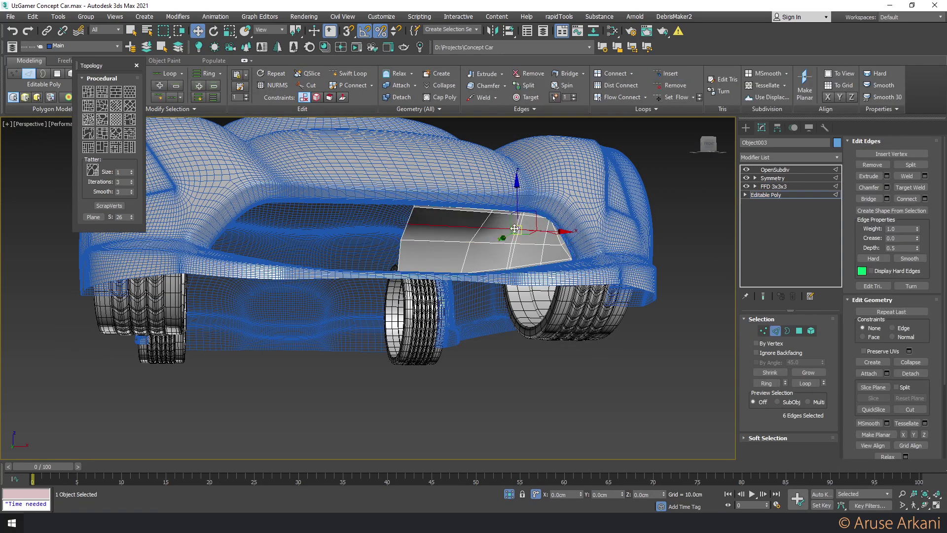
scroll(515, 229, "up", 2)
left_click(580, 223, "alt")
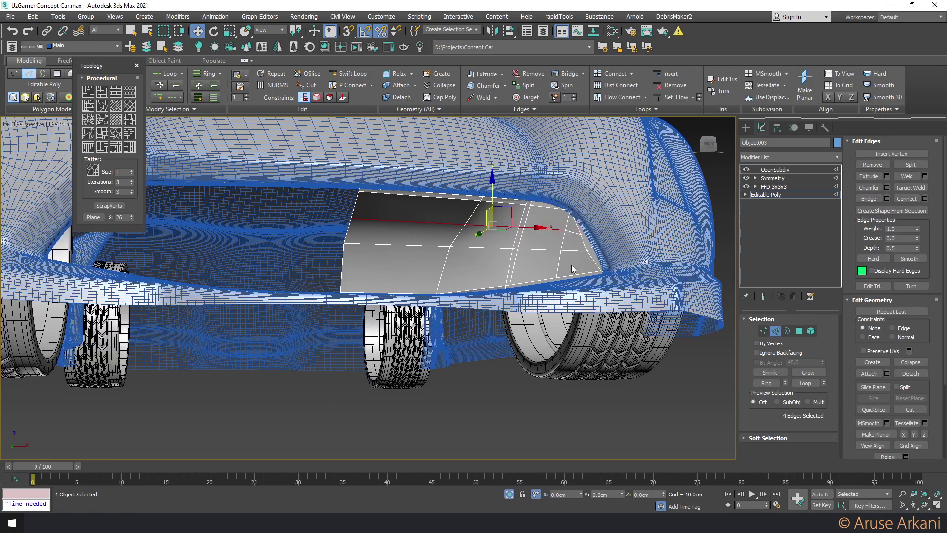
key("r")
left_click_drag(623, 496, 624, 497)
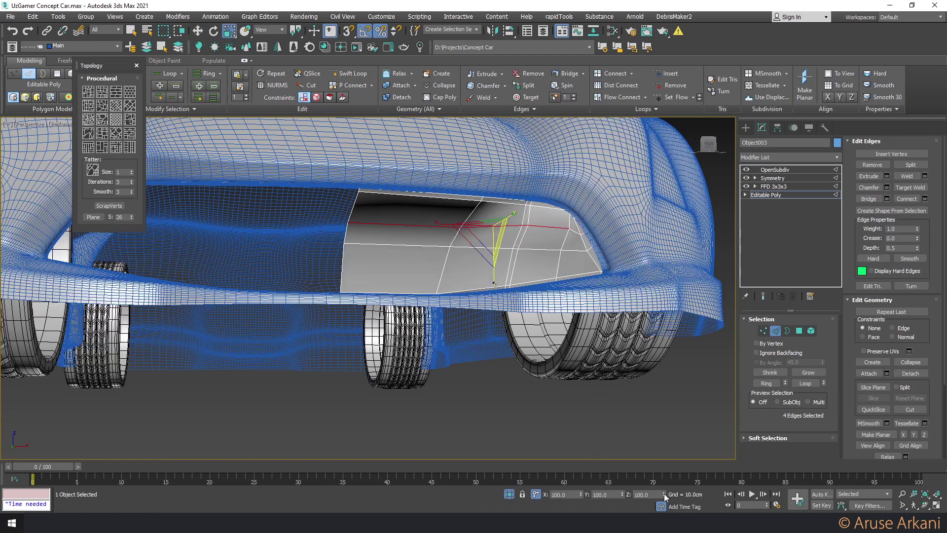
key("w")
mouse_move(560, 369)
middle_mouse_down("alt")
mouse_move(550, 321)
mouse_move(523, 310)
middle_mouse_up("alt")
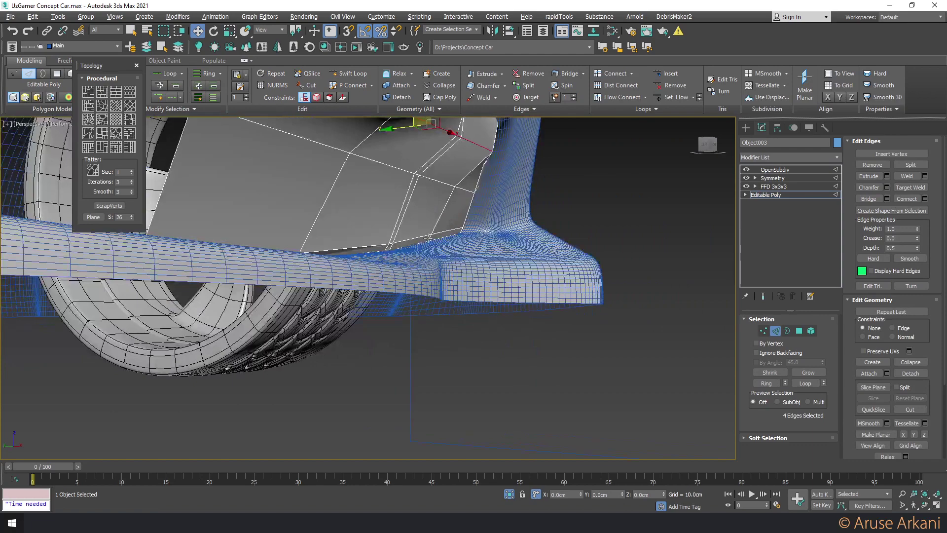
middle_click_drag(428, 238, 396, 242, "alt")
Pick a new edge path across the panel and add two more edges
key("4")
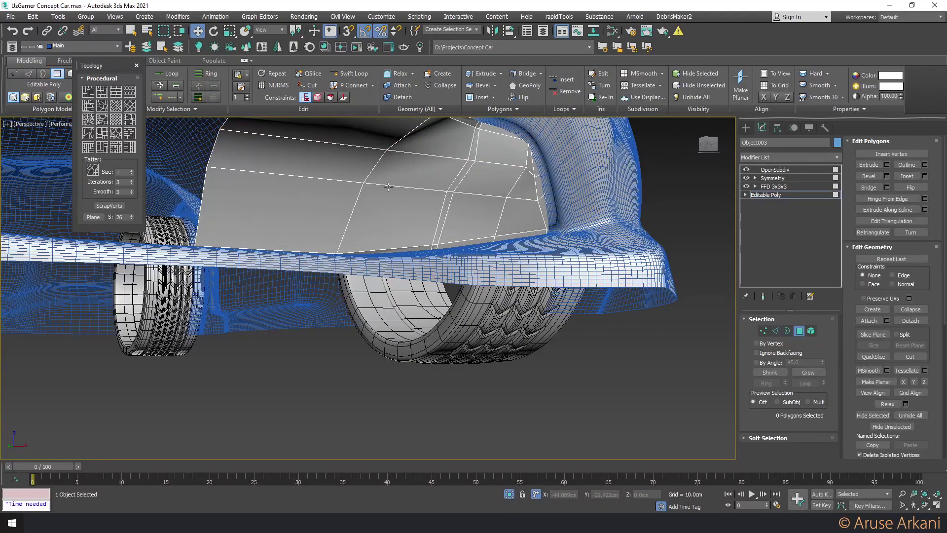
key("2")
left_click(374, 377)
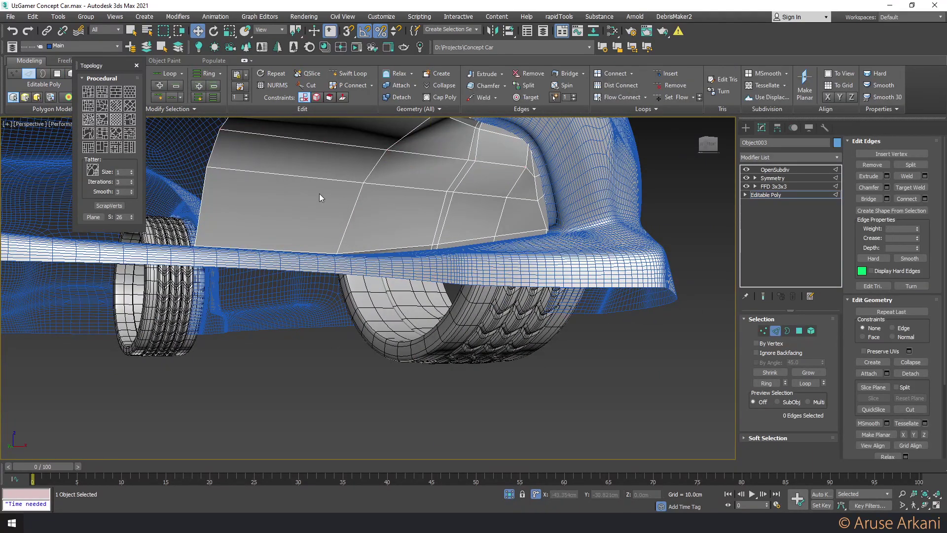
left_click(316, 179, "ctrl")
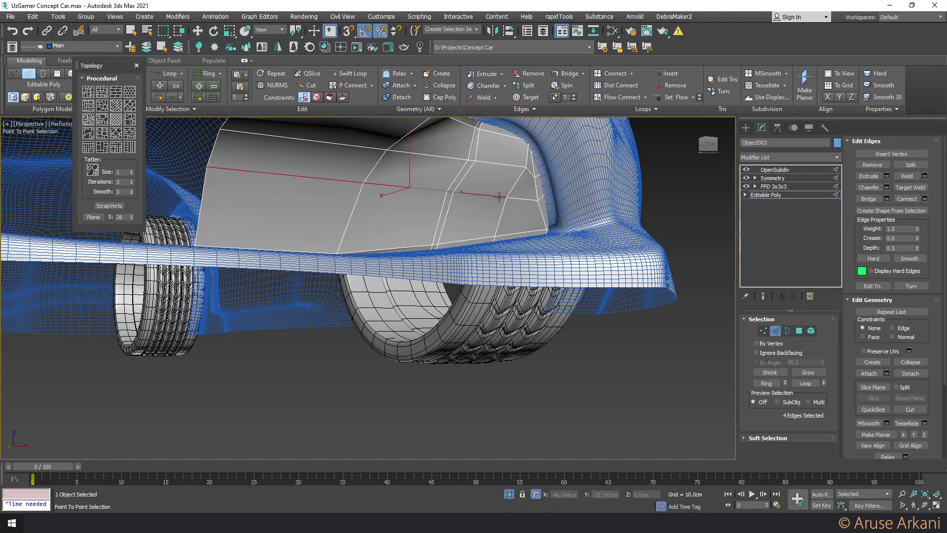
key("w")
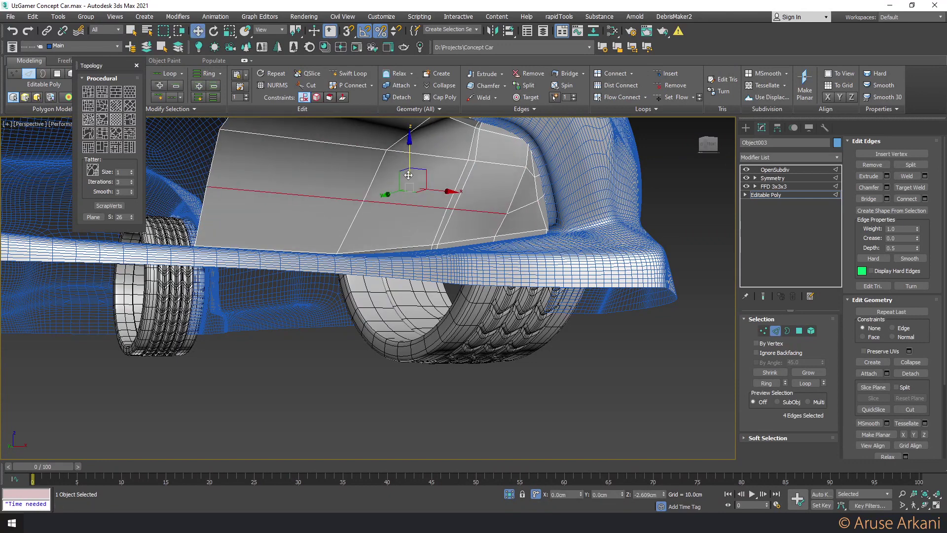
right_click(517, 194)
left_click(526, 199, "ctrl")
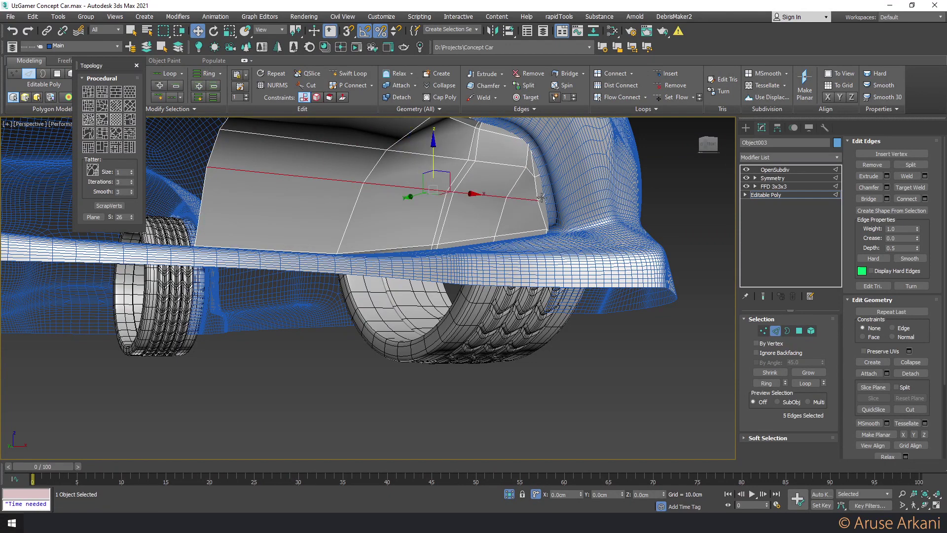
left_click(541, 197, "ctrl")
Replace the old FFD lattice with a fresh FFD 3x3x3 modifier
left_click(779, 187)
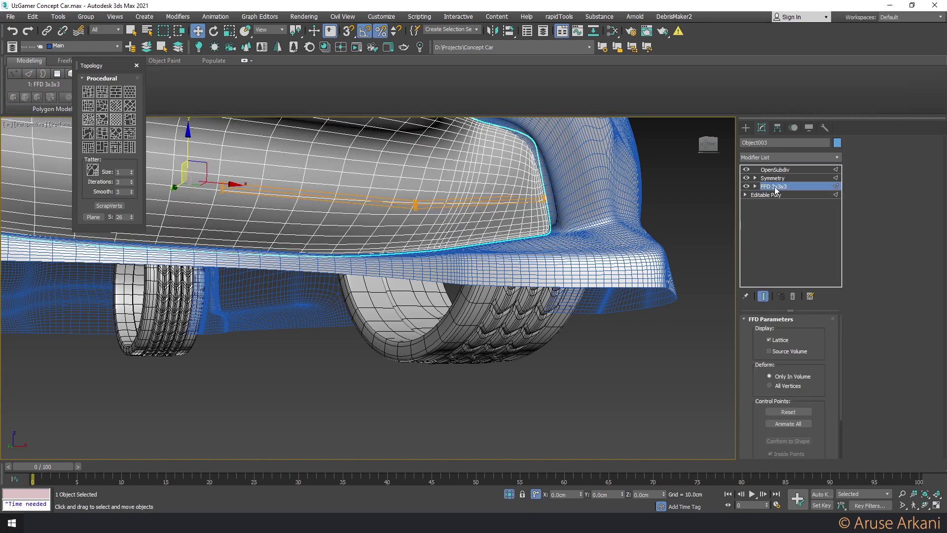
mouse_move(444, 244)
middle_mouse_down("alt")
mouse_move(437, 205)
mouse_move(429, 218)
middle_mouse_up("alt")
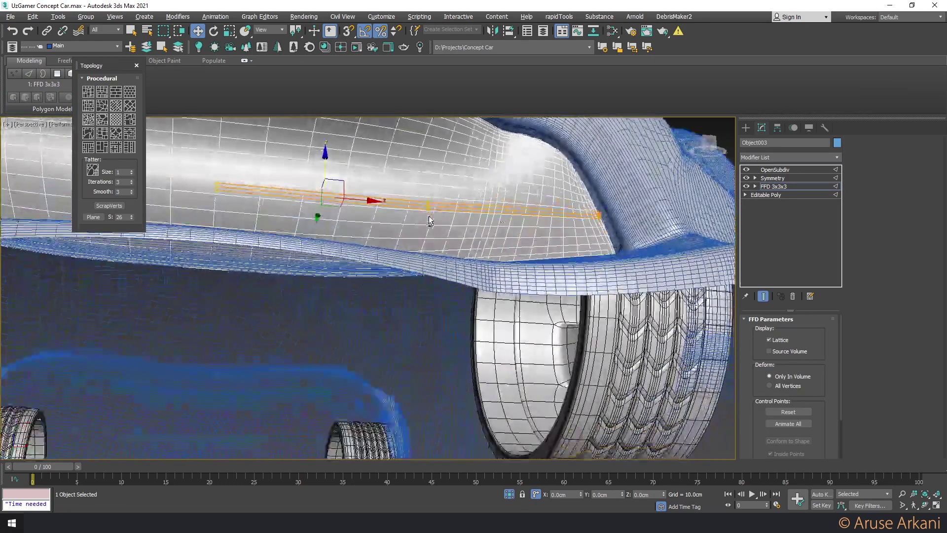
right_click(764, 190)
left_click(777, 185)
left_click(778, 158)
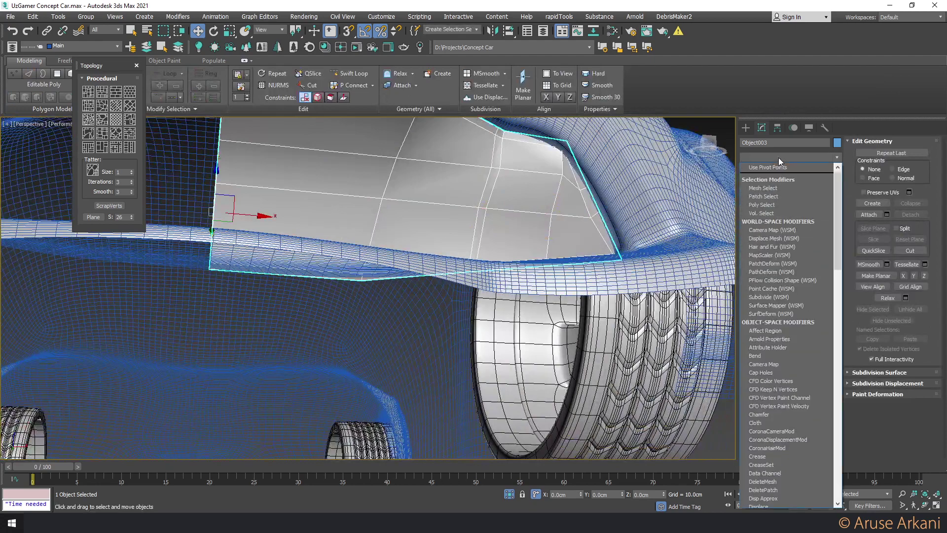
left_click(779, 183)
Box-select a row of lattice control points and lower them to Z -7.891 cm
middle_click_drag(451, 235, 428, 257, "alt")
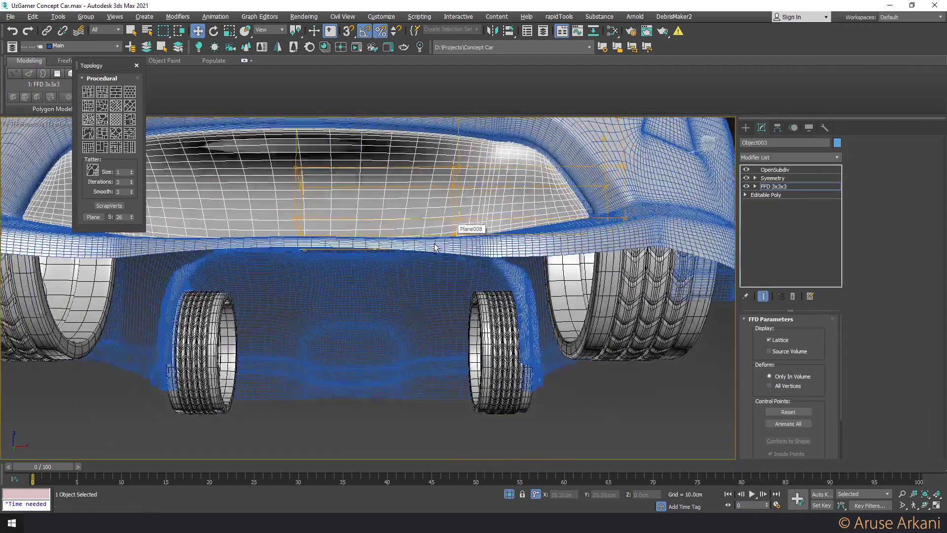
left_click_drag(481, 299, 200, 105)
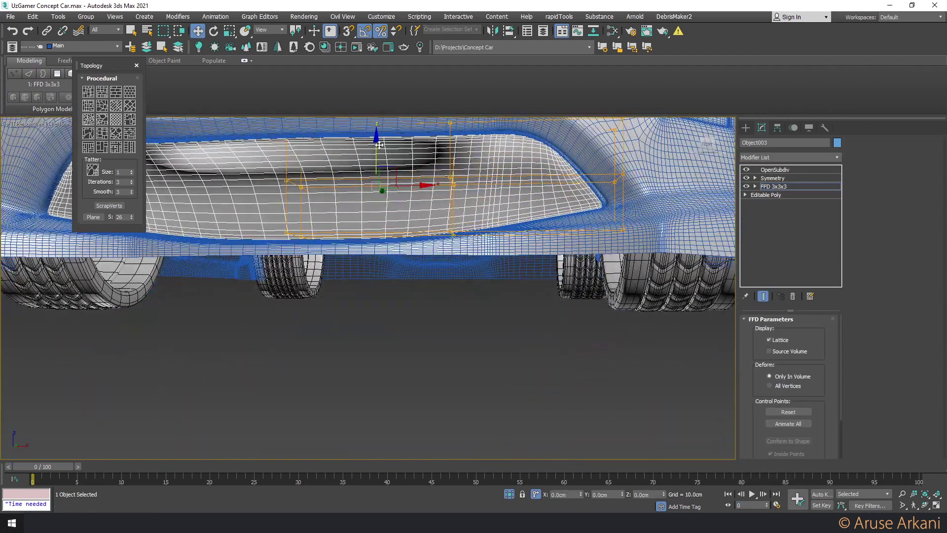
left_click(809, 195)
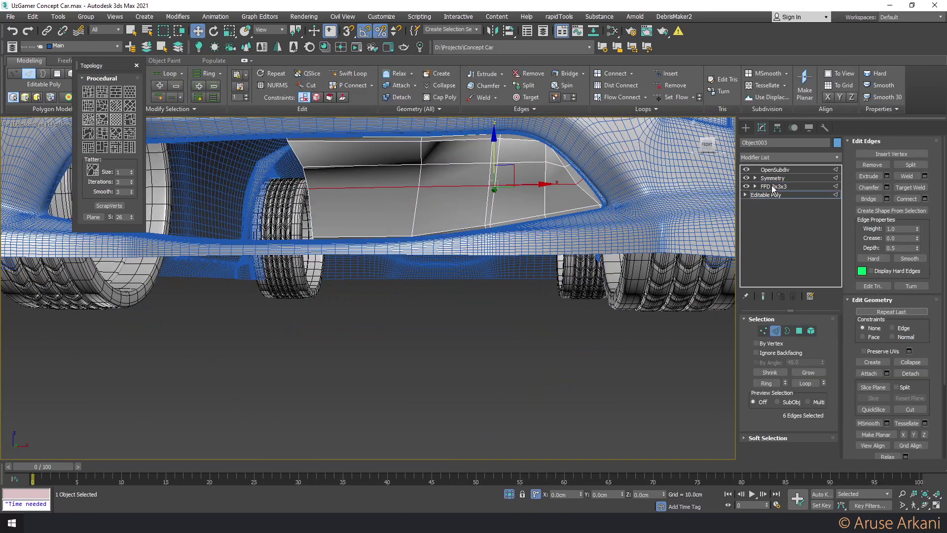
left_click(772, 187)
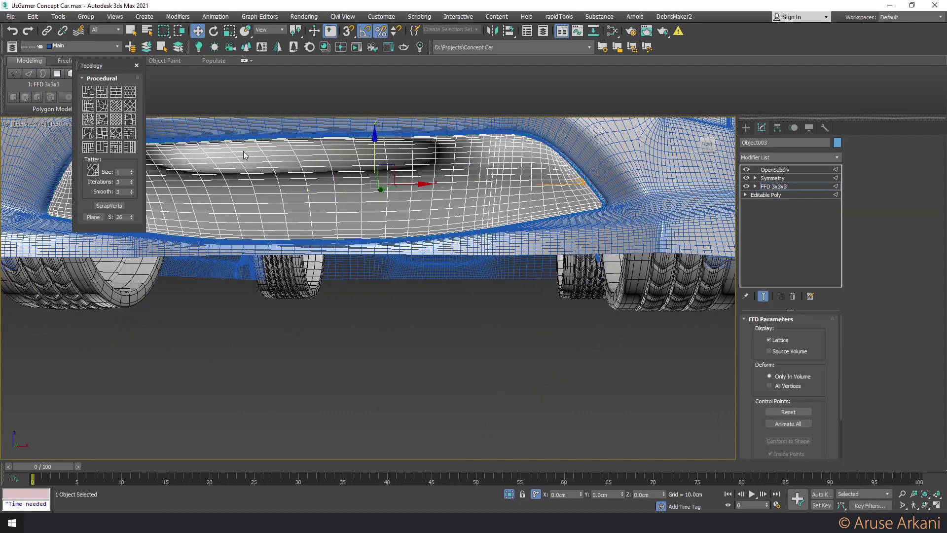
key("F4")
left_click_drag(374, 156, 373, 192)
key("F4")
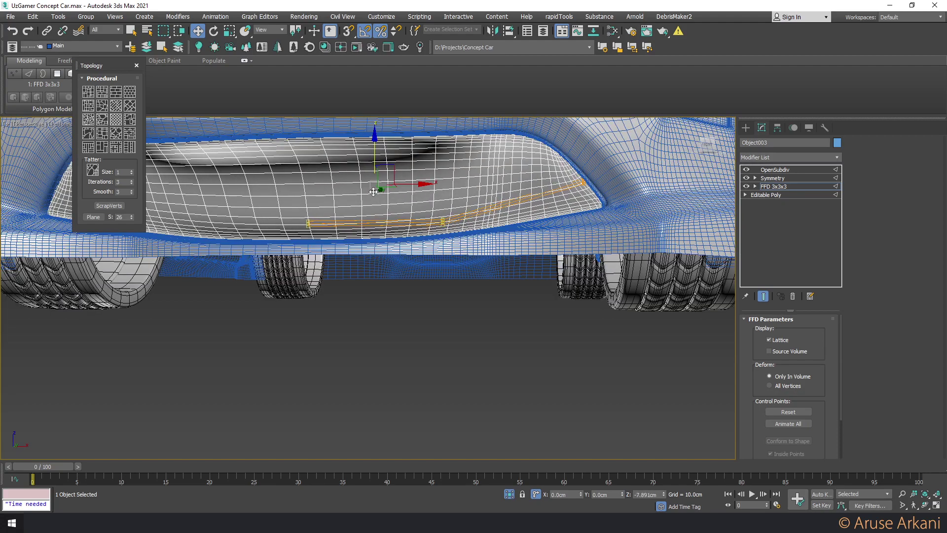
middle_click_drag(373, 191, 444, 187, "alt")
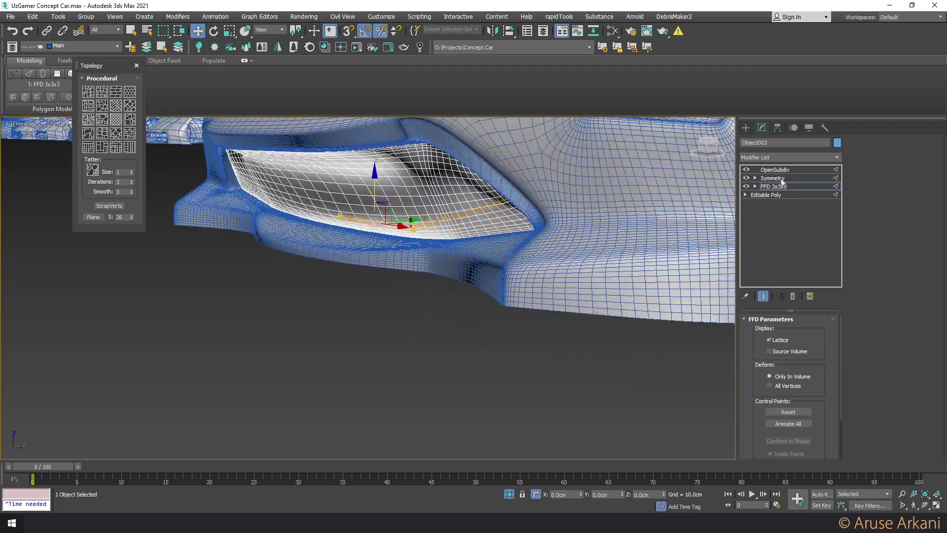
Add an Edit Poly modifier above FFD 3x3x3 and show only the cage
left_click(787, 156)
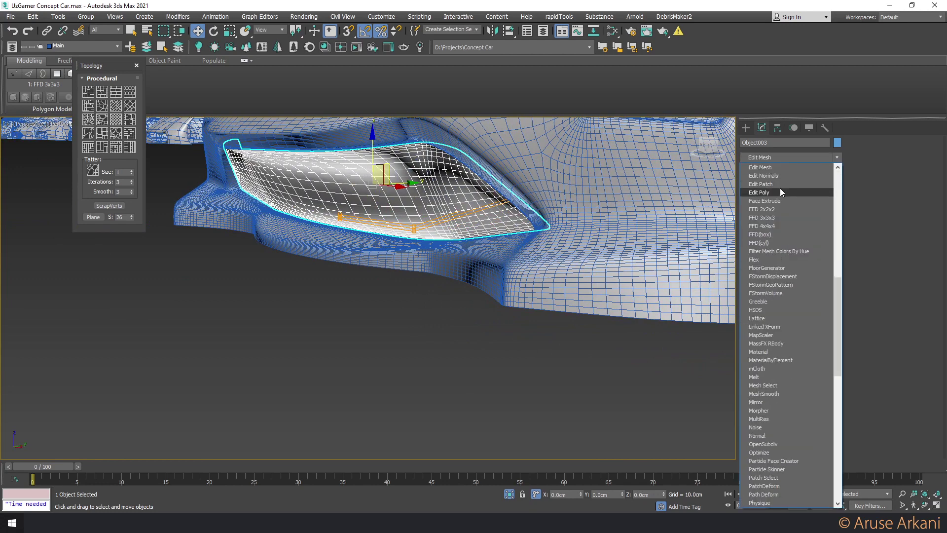
left_click(781, 193)
left_click(762, 296)
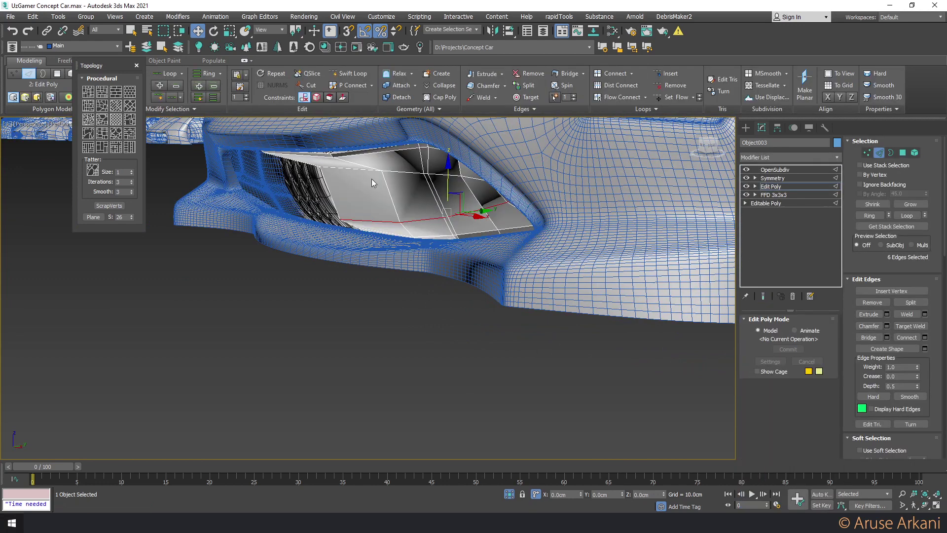
middle_click_drag(372, 179, 356, 199, "alt")
Move a path of edges downward and pull one edge down-left to reshape the intake
left_click(444, 178)
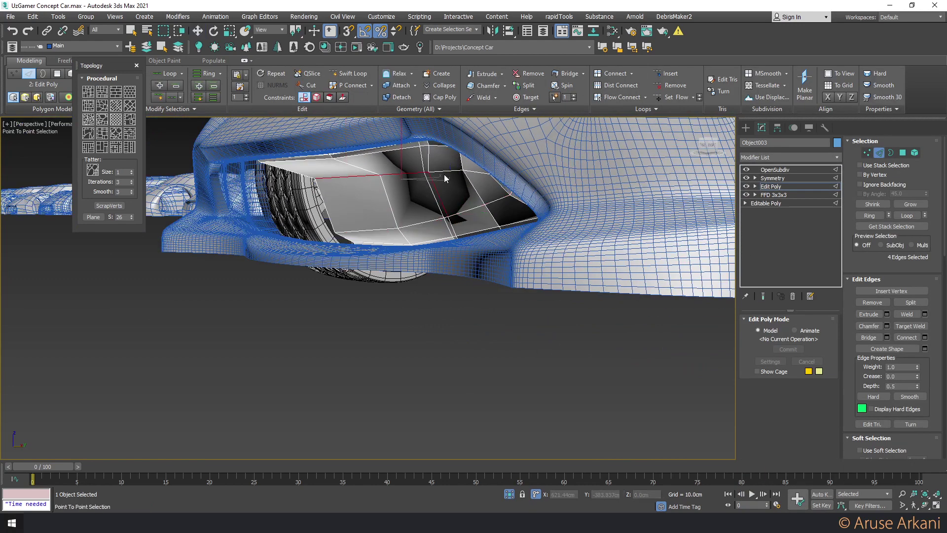
key("w")
mouse_move(435, 166)
middle_mouse_down("alt")
mouse_move(429, 175)
mouse_move(407, 165)
middle_mouse_up("alt")
left_click_drag(410, 157, 404, 169)
left_click(405, 180)
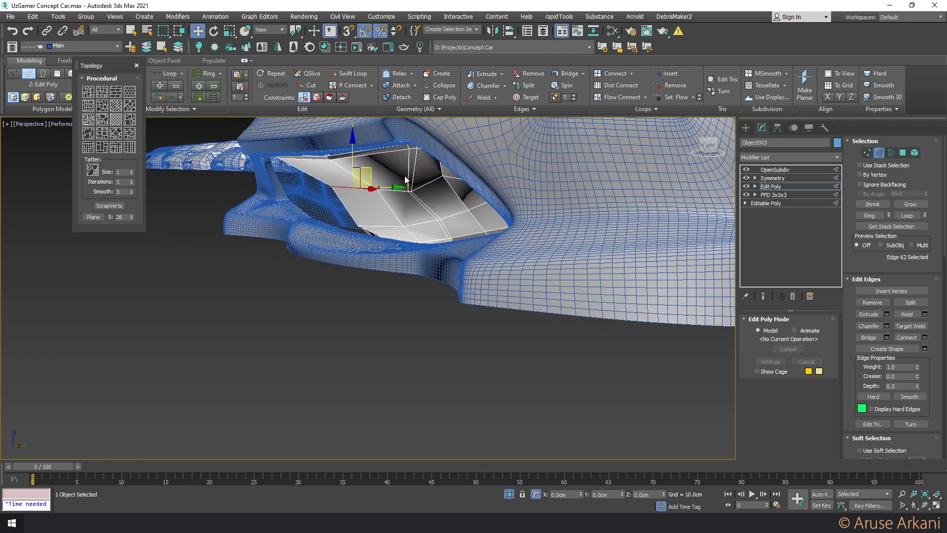
left_click_drag(372, 169, 357, 182)
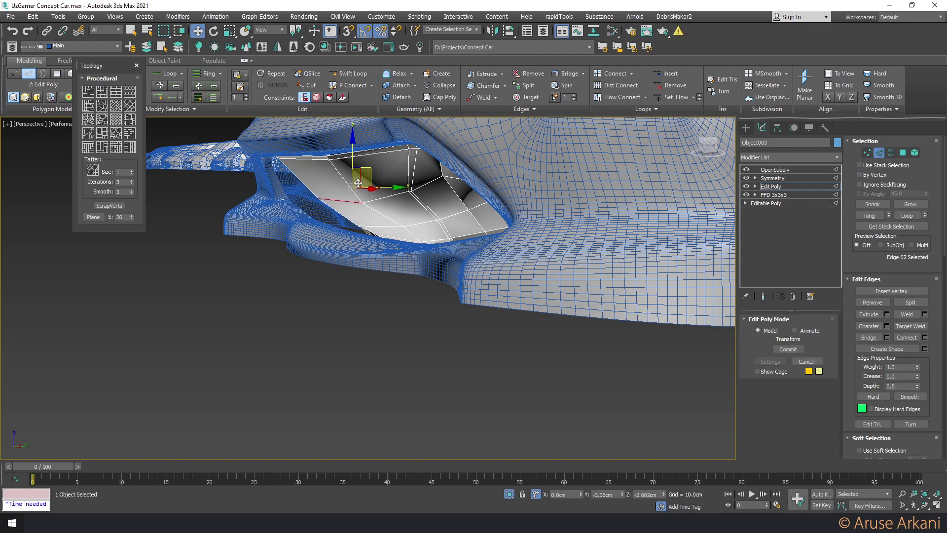
Check the smoothed result, select a vertex and an edge, then preview OpenSubdiv
left_click(763, 296)
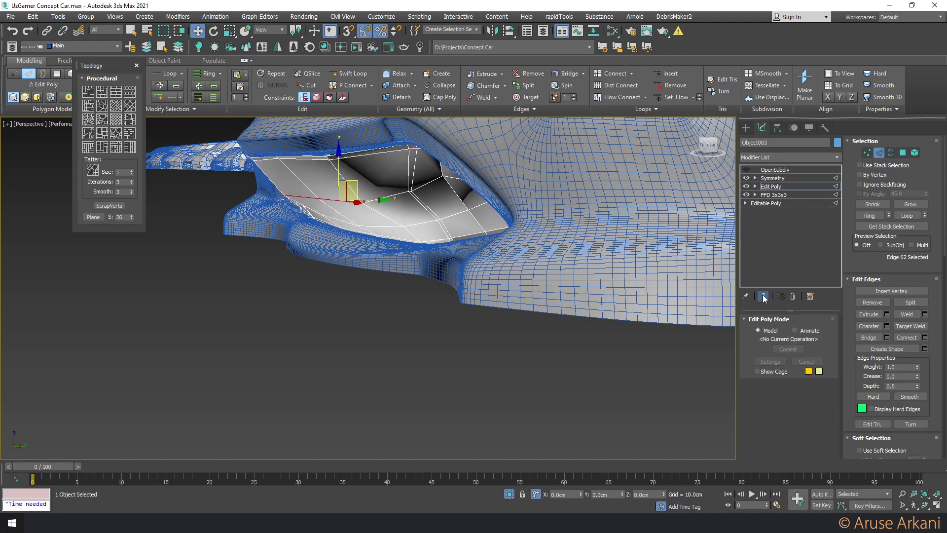
middle_click_drag(433, 306, 445, 197, "alt")
mouse_move(379, 201)
middle_mouse_down("alt")
mouse_move(402, 205)
mouse_move(330, 216)
middle_mouse_up("alt")
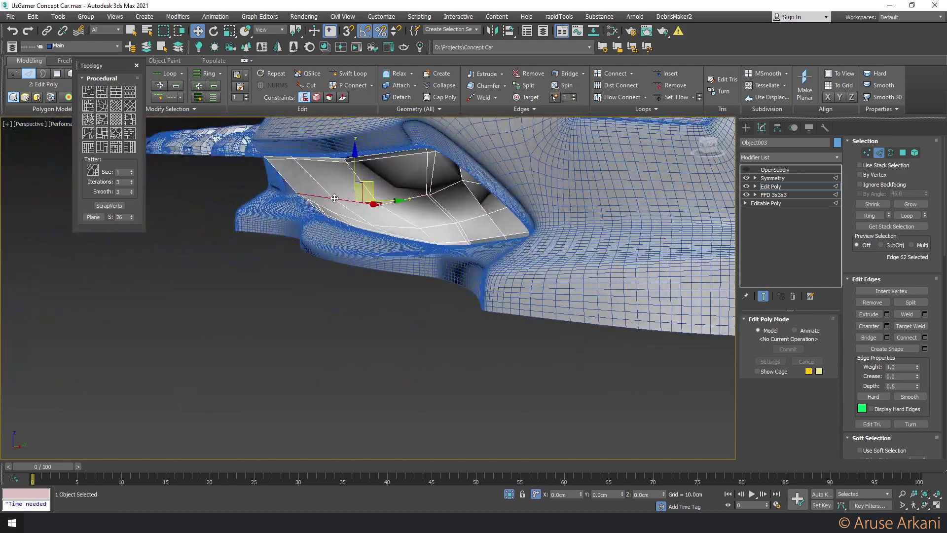
key("1")
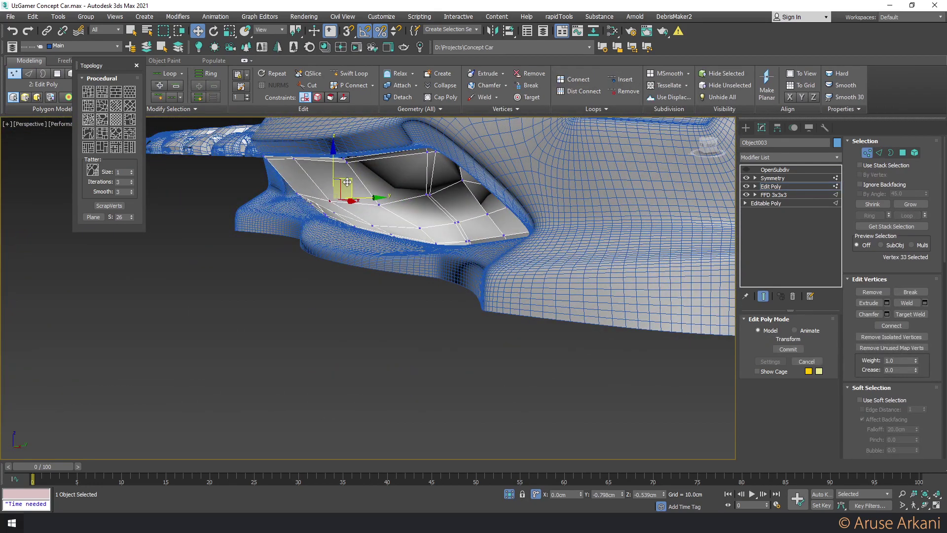
mouse_move(351, 180)
middle_mouse_down("alt")
mouse_move(508, 186)
mouse_move(511, 196)
middle_mouse_up("alt")
left_click(510, 185)
scroll(511, 196, "up", 3)
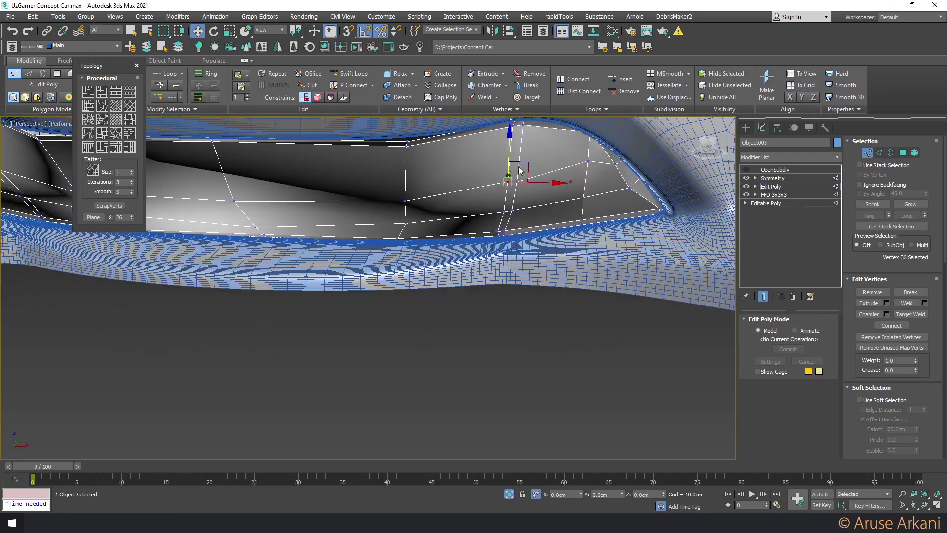
key("2")
left_click(510, 160)
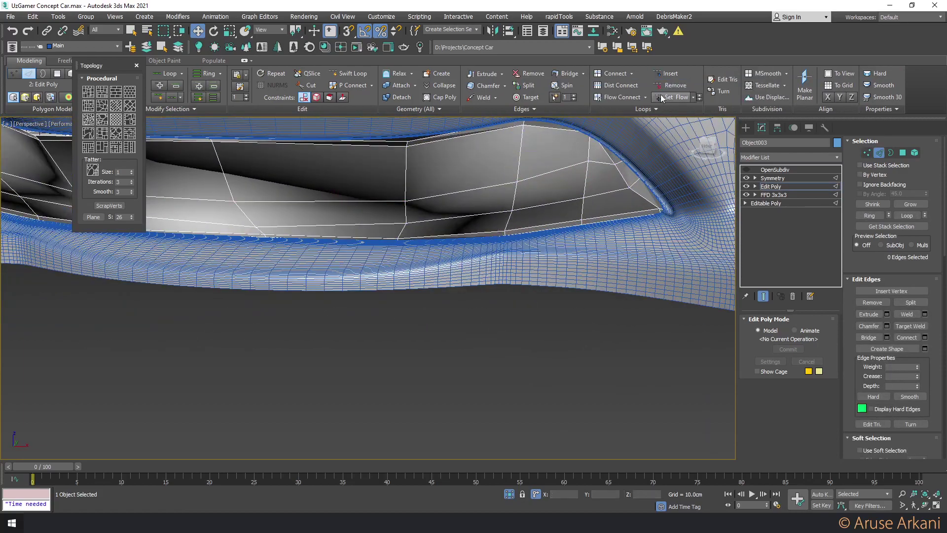
mouse_move(511, 160)
middle_mouse_down("alt")
mouse_move(502, 140)
mouse_move(735, 176)
middle_mouse_up("alt")
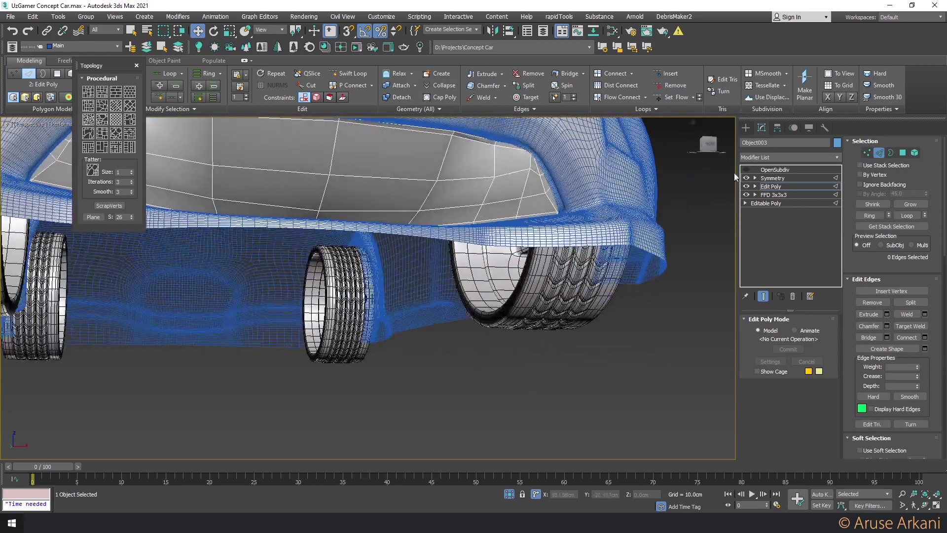
left_click(774, 169)
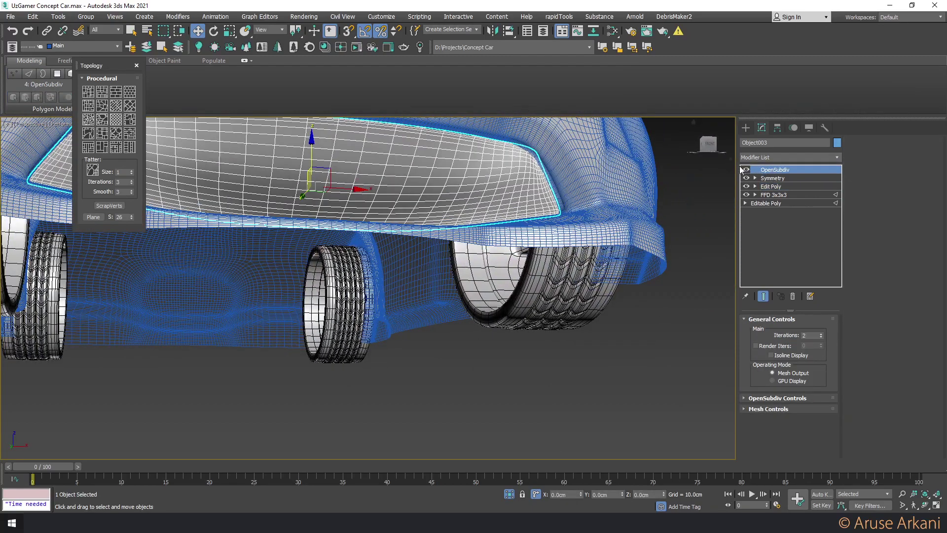
Drop to Object003's base Editable Poly and delete the Edit Poly modifier
key("F4")
mouse_move(522, 161)
middle_mouse_down("alt")
mouse_move(465, 148)
mouse_move(486, 148)
mouse_move(513, 173)
mouse_move(469, 227)
mouse_move(488, 197)
mouse_move(525, 178)
mouse_move(498, 186)
mouse_move(543, 192)
middle_mouse_up("alt")
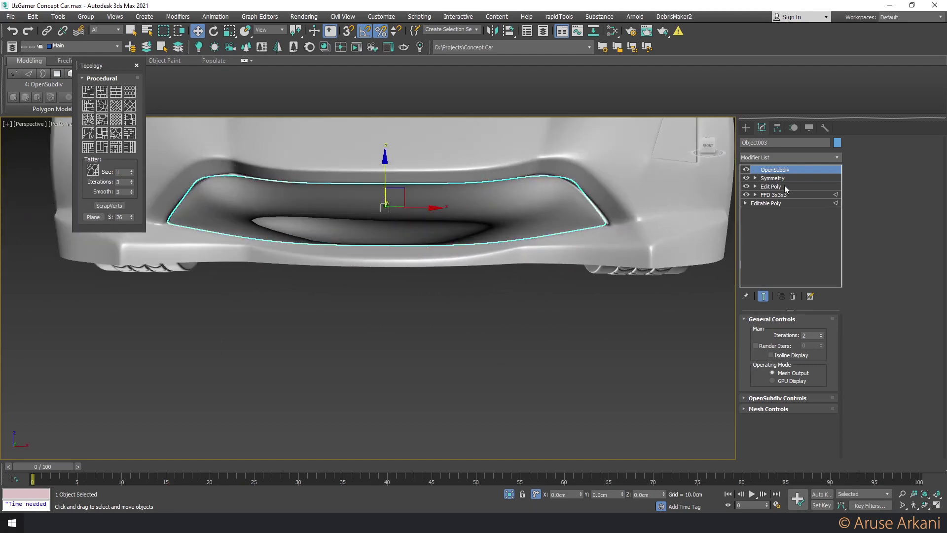
left_click(770, 187)
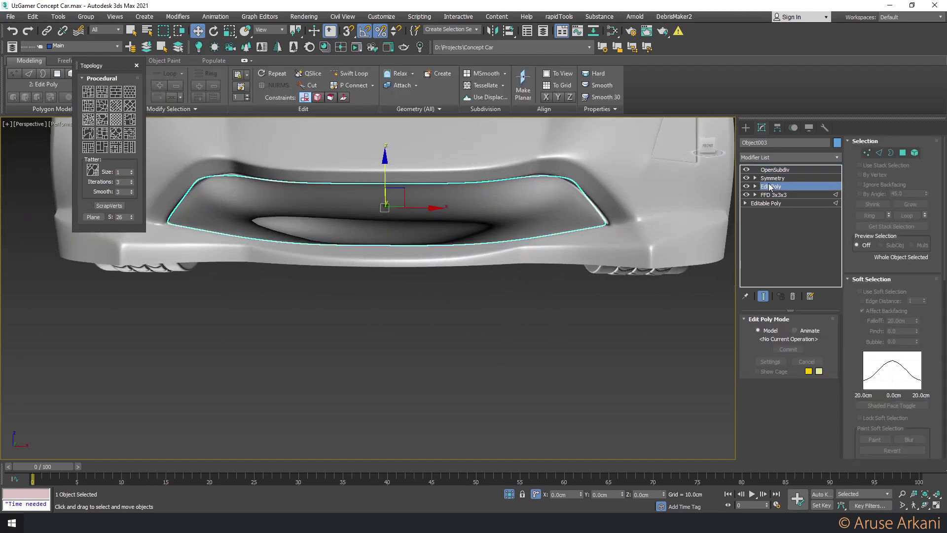
left_click(763, 202)
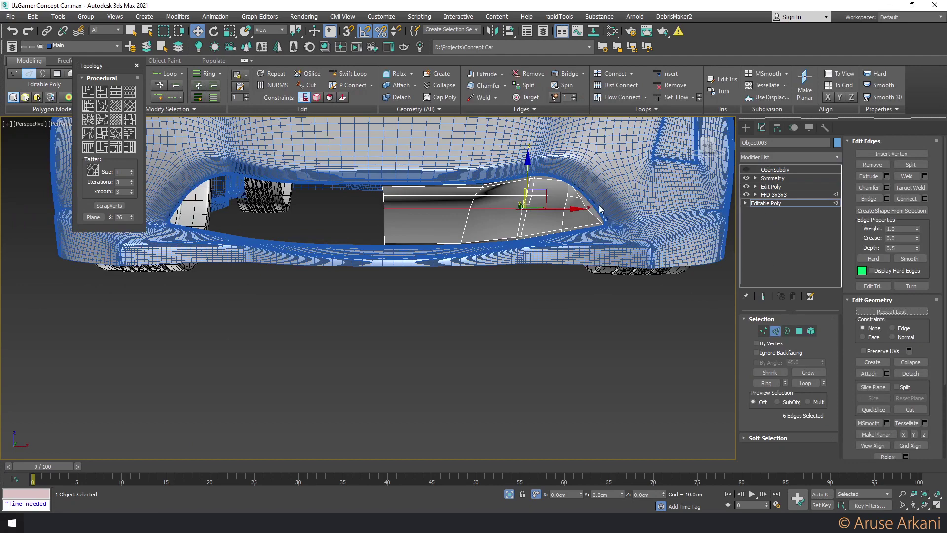
middle_click_drag(710, 192, 732, 199, "alt")
right_click(767, 186)
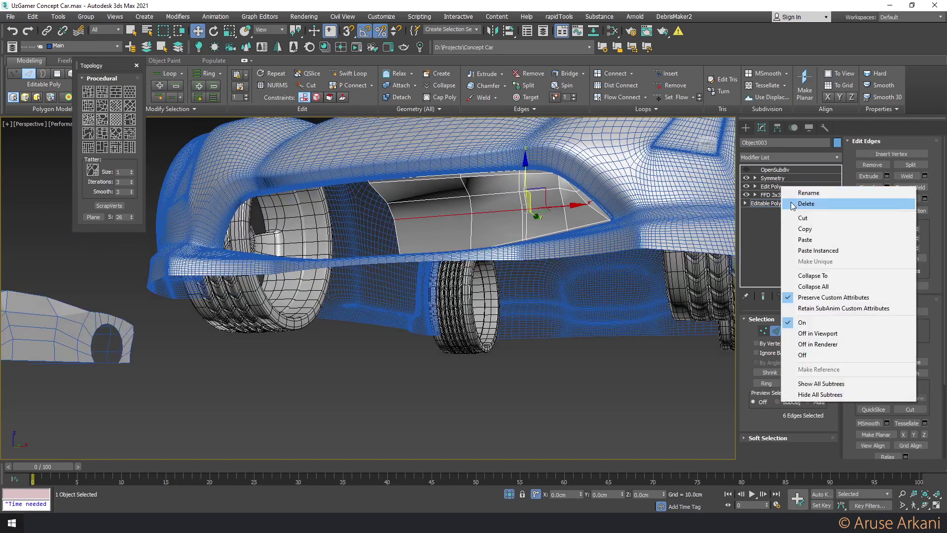
left_click(769, 202)
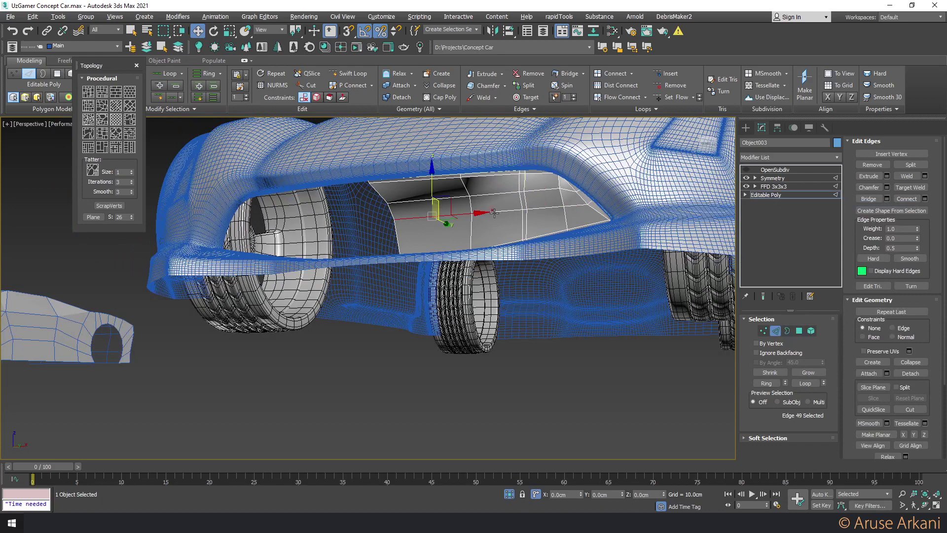
Move two inner panel edges down and left, then preview the OpenSubdiv-smoothed opening
middle_click_drag(434, 215, 462, 203, "alt")
left_click(447, 212)
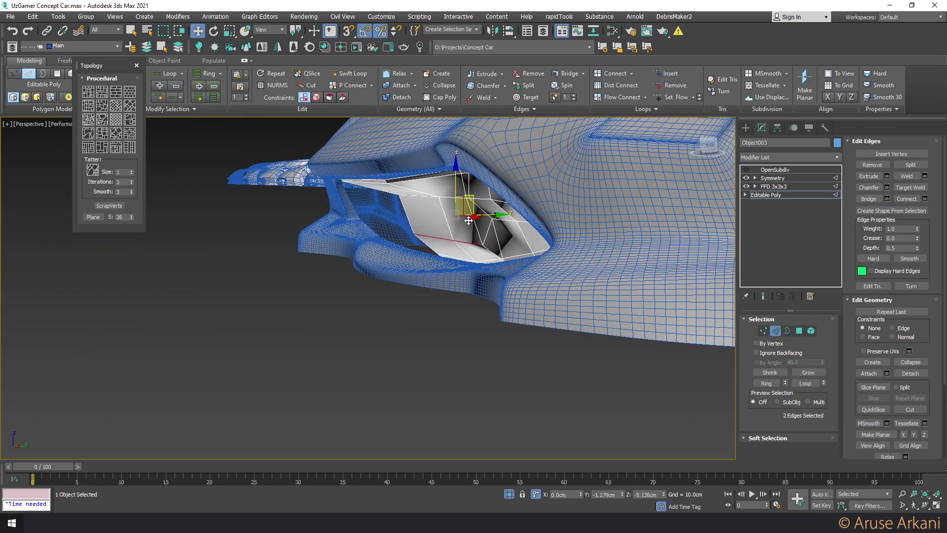
left_click_drag(474, 197, 430, 237)
mouse_move(429, 236)
middle_mouse_down("alt")
mouse_move(522, 205)
mouse_move(547, 224)
mouse_move(507, 227)
middle_mouse_up("alt")
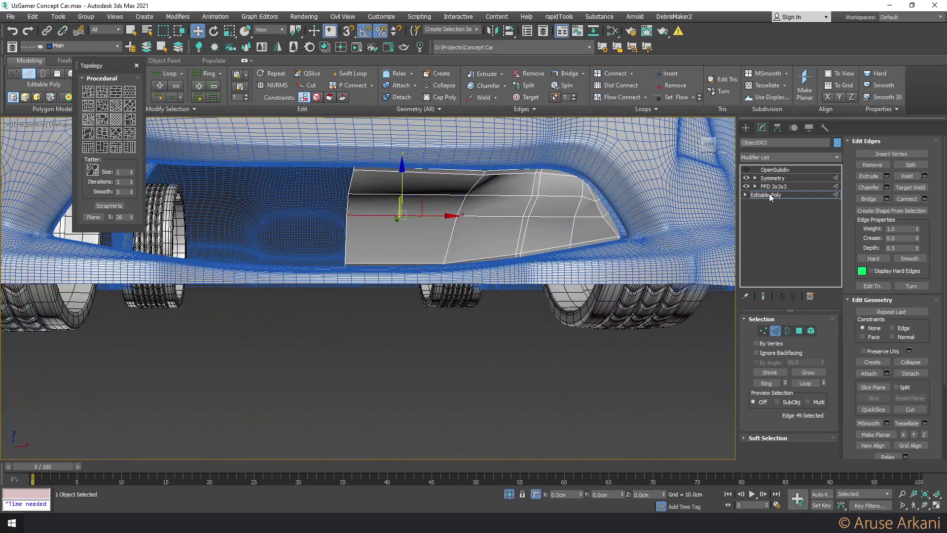
left_click(774, 169)
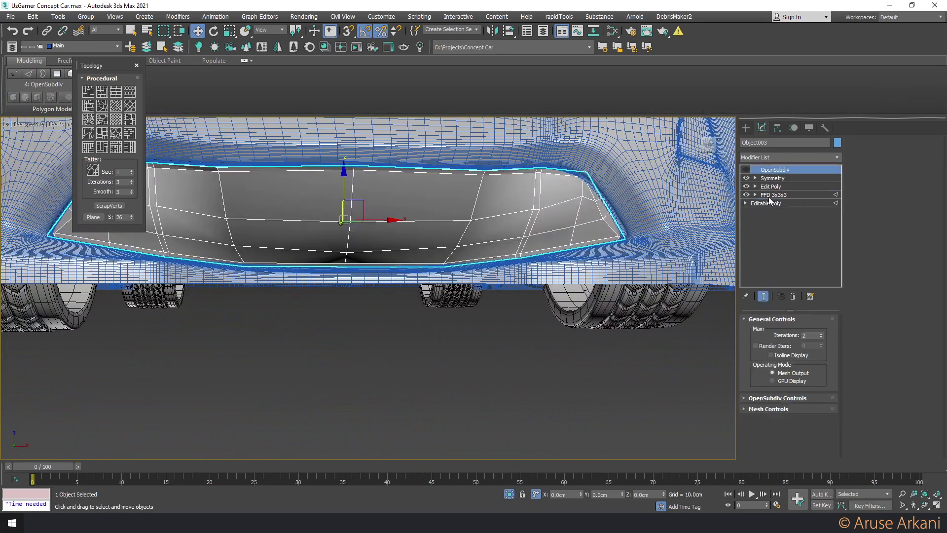
Delete the FFD 3x3x3 and Edit Poly modifiers from the stack
right_click(772, 195)
left_click(779, 207)
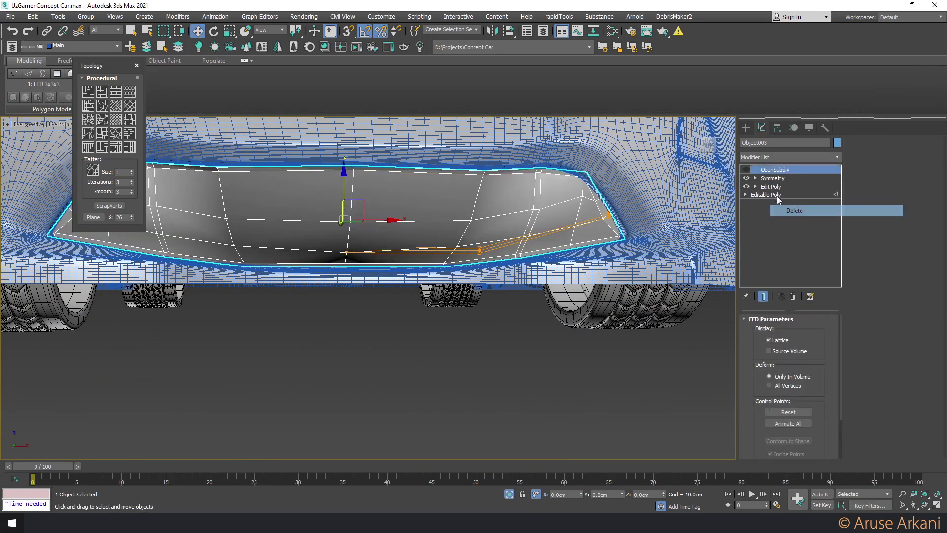
right_click(774, 185)
left_click(779, 196)
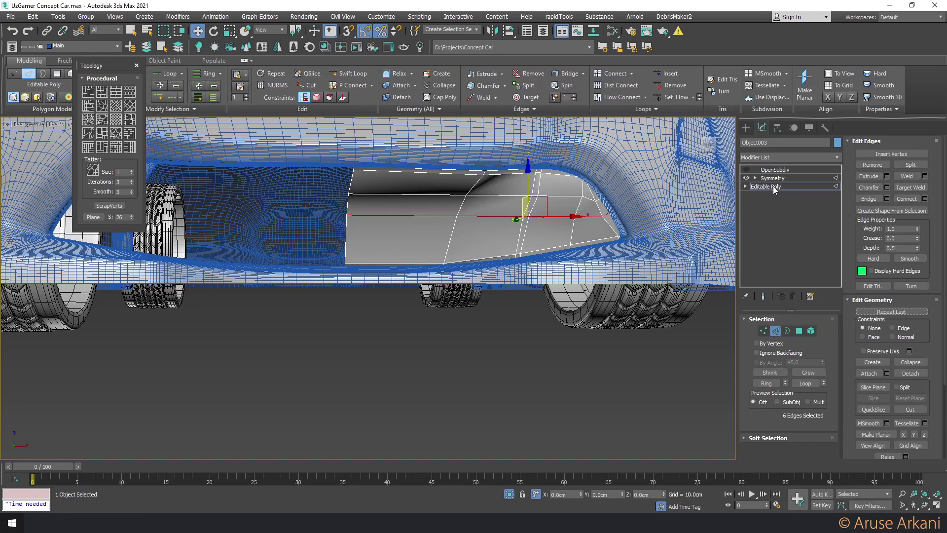
Remove two horizontal edge loops from the intake panel in Edge mode
key("2")
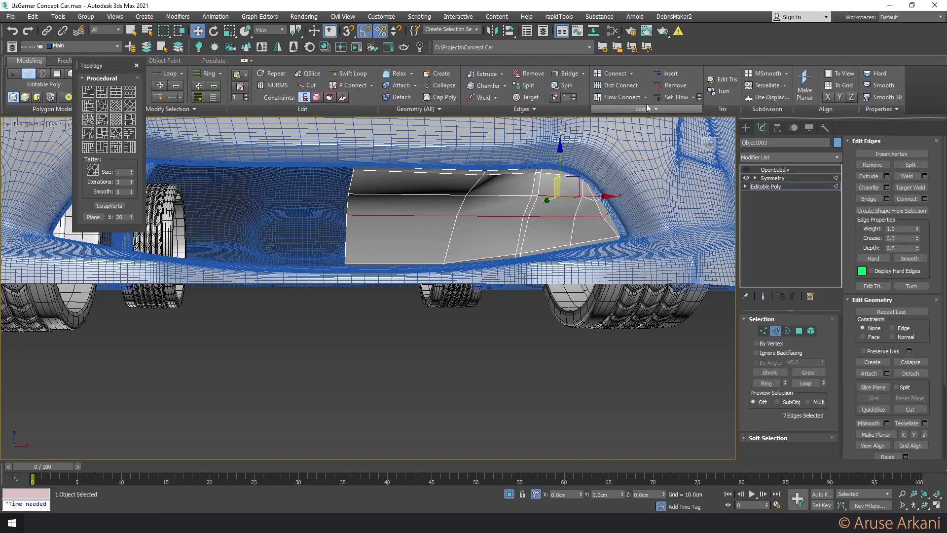
left_click(672, 85)
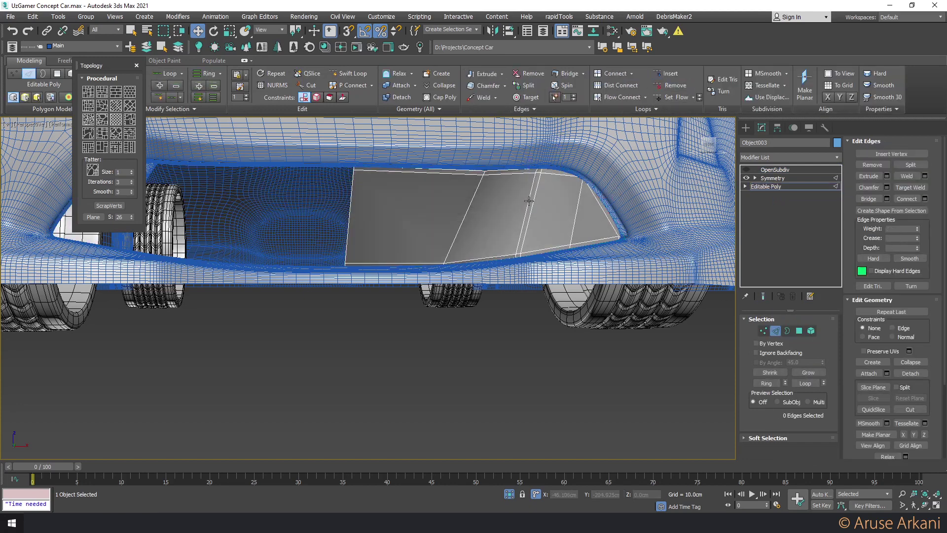
left_click(528, 200)
left_click(671, 85)
Preview the panel with OpenSubdiv smoothing on, then return to the base mesh wireframe
middle_click_drag(493, 187, 511, 177, "alt")
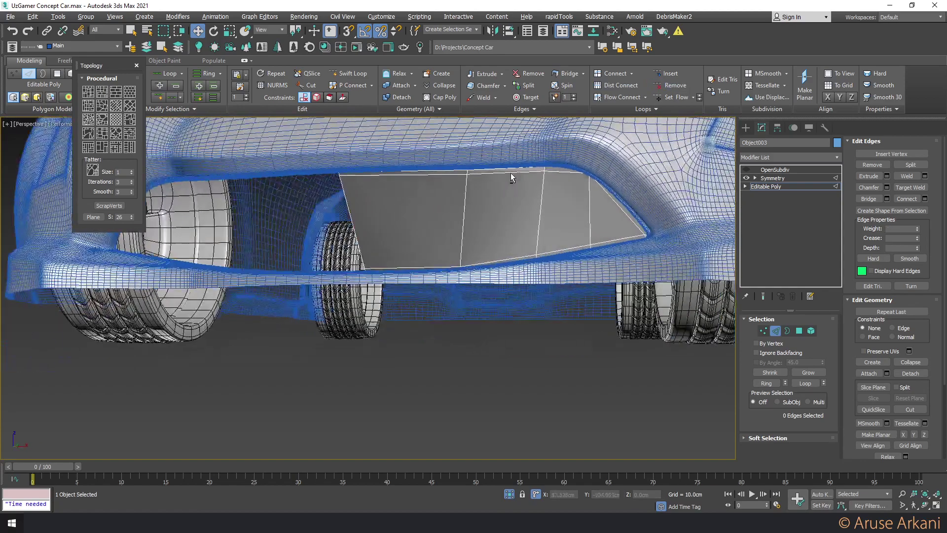
left_click(775, 169)
left_click(746, 169)
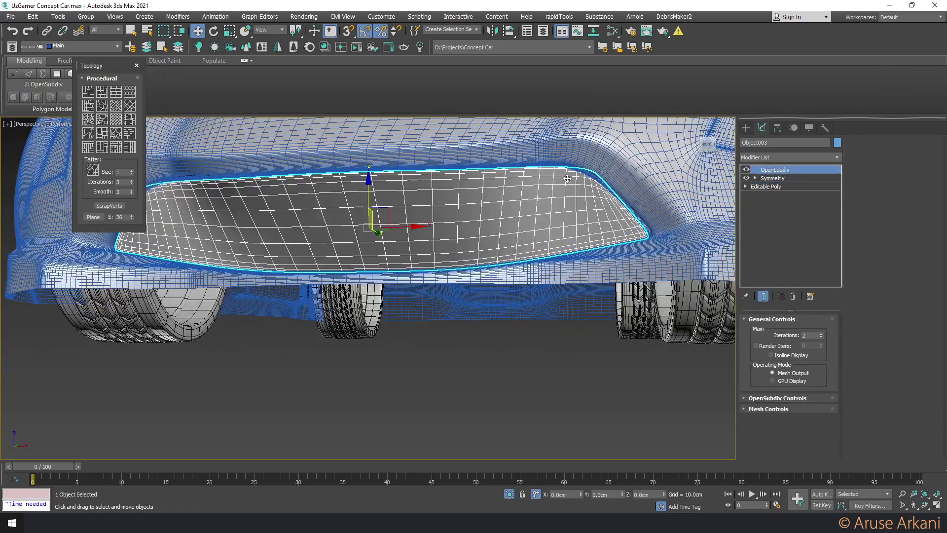
key("F4")
scroll(567, 183, "down", 5)
mouse_move(566, 182)
middle_mouse_down("alt")
mouse_move(577, 201)
mouse_move(483, 206)
middle_mouse_up("alt")
scroll(499, 208, "up", 4)
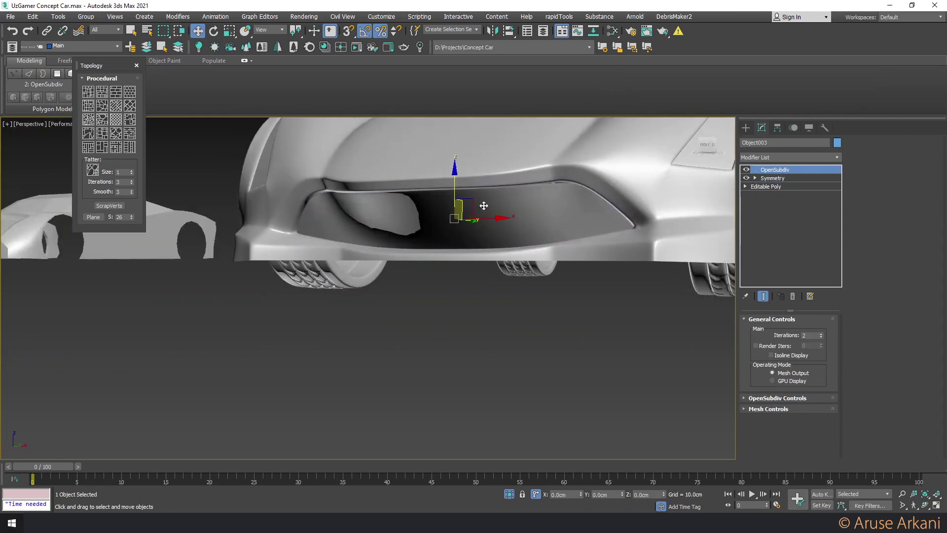
left_click(788, 188)
middle_click_drag(589, 210, 572, 214, "alt")
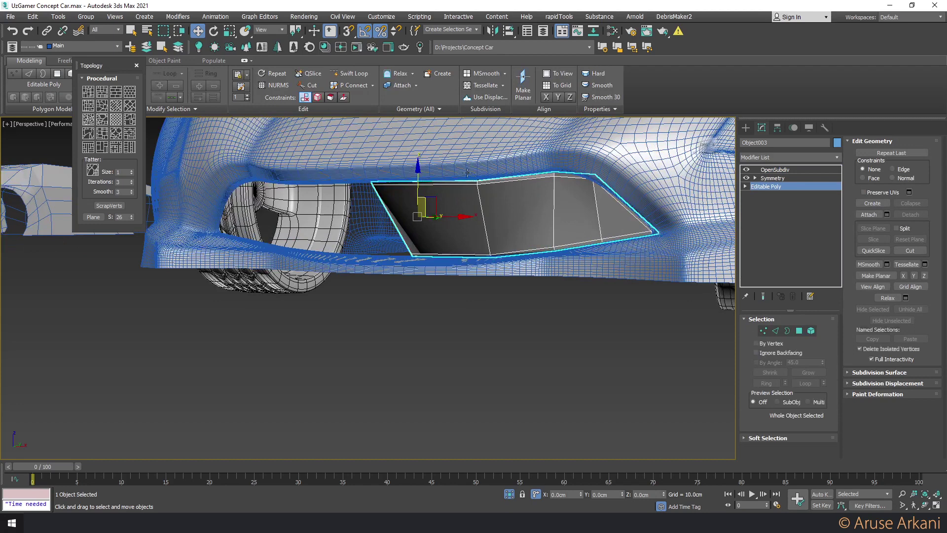
Select the panel's vertical edge loop, its right-end vertices and a single edge
key("2")
double_click(552, 217)
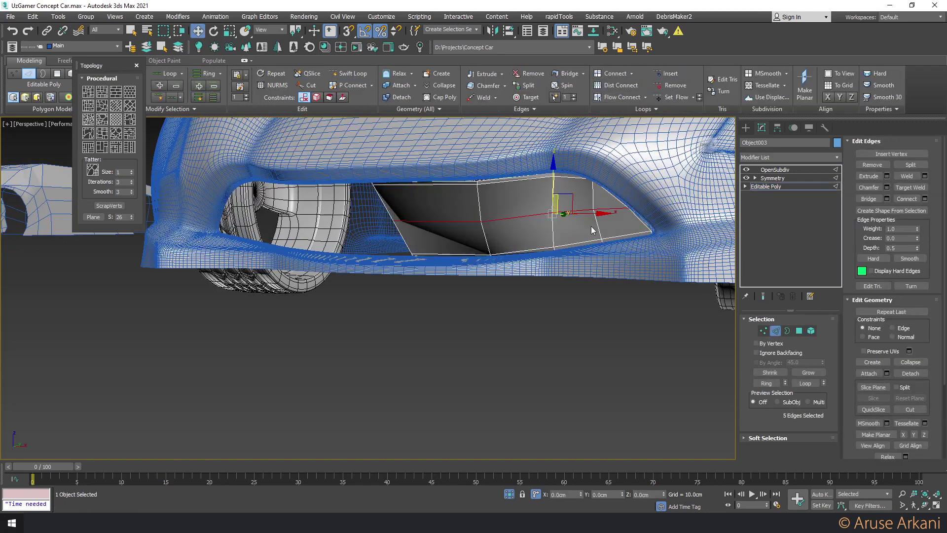
key("1")
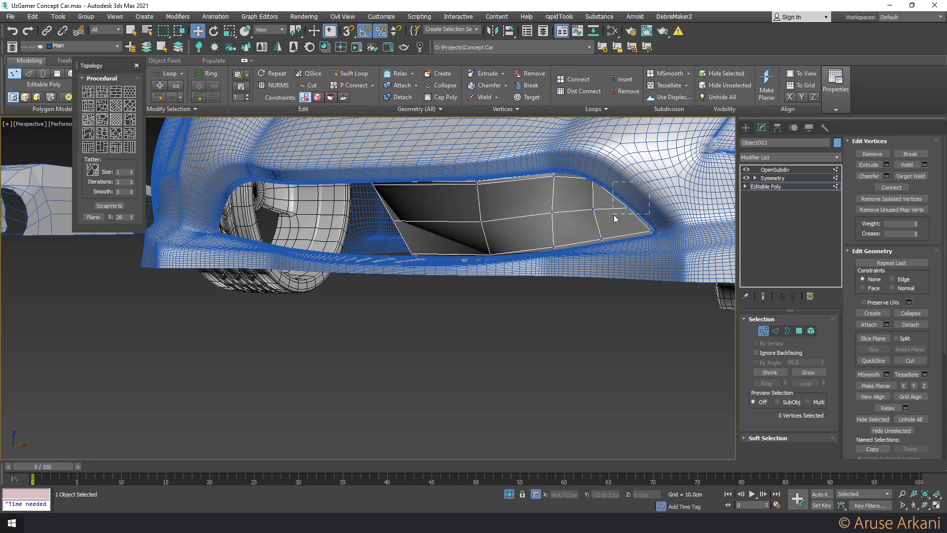
left_click_drag(648, 182, 614, 215)
key("2")
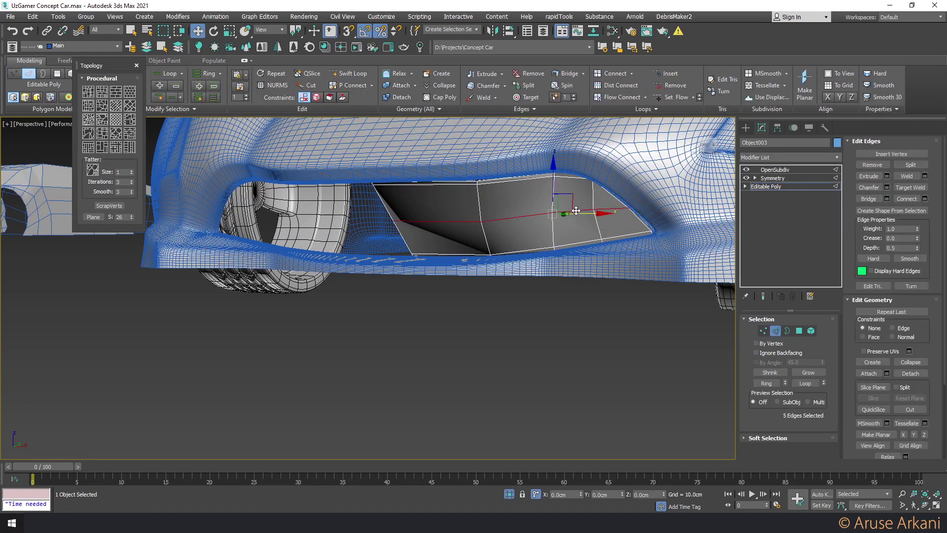
left_click(574, 211)
middle_click_drag(574, 211, 592, 209, "alt")
scroll(591, 209, "up", 2)
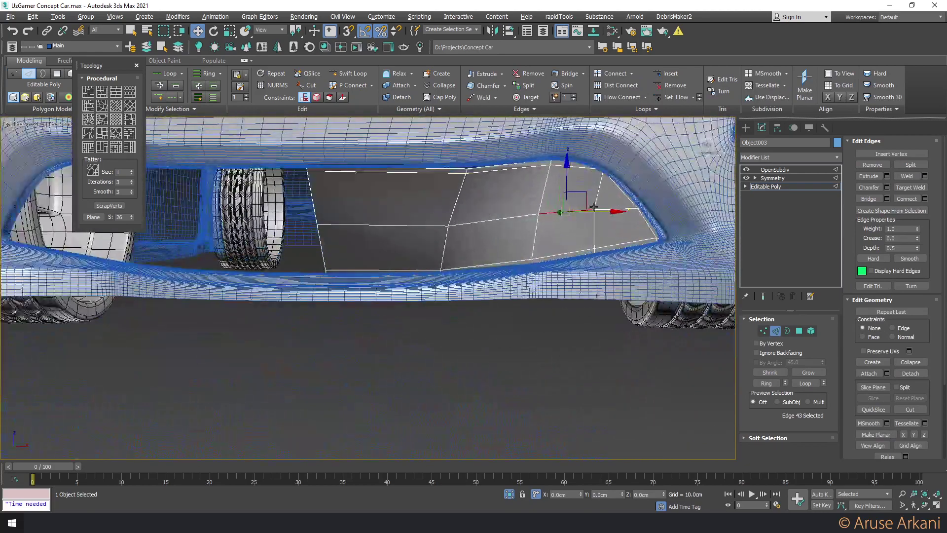
Insert a new horizontal SwiftLoop across the intake panel
key("alt+shift+w")
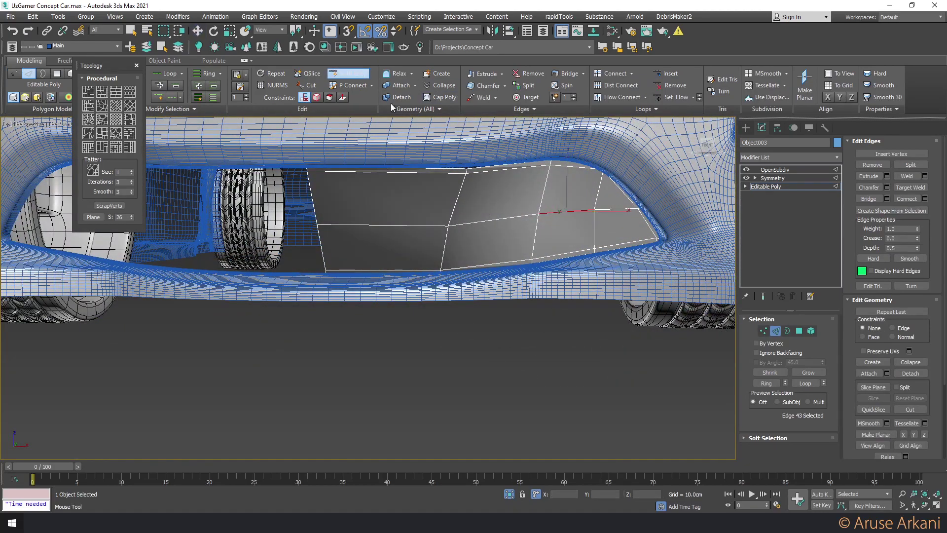
left_click(567, 185)
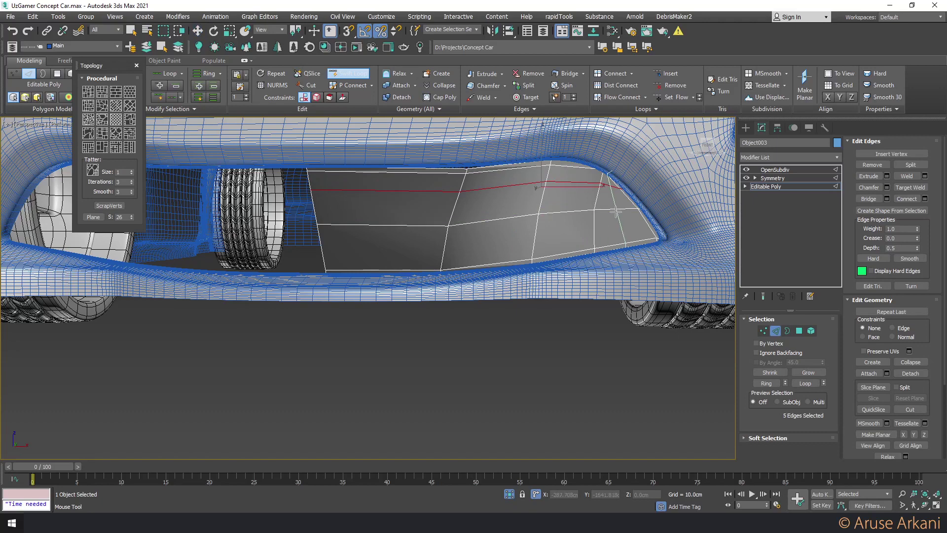
key("w")
left_click(610, 186)
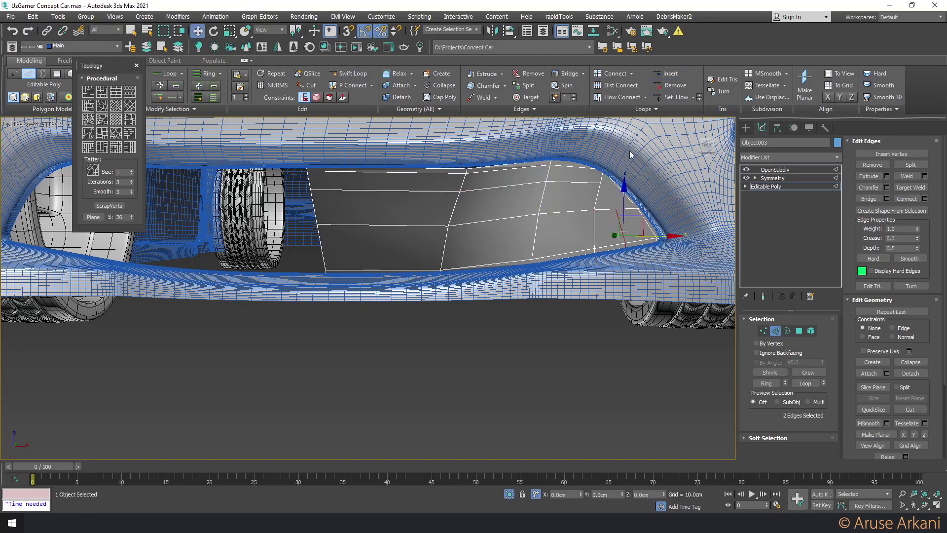
Select and loop-extend two panel vertices, clear them, and return to Editable Poly object level
key("1")
left_click(615, 209, "ctrl")
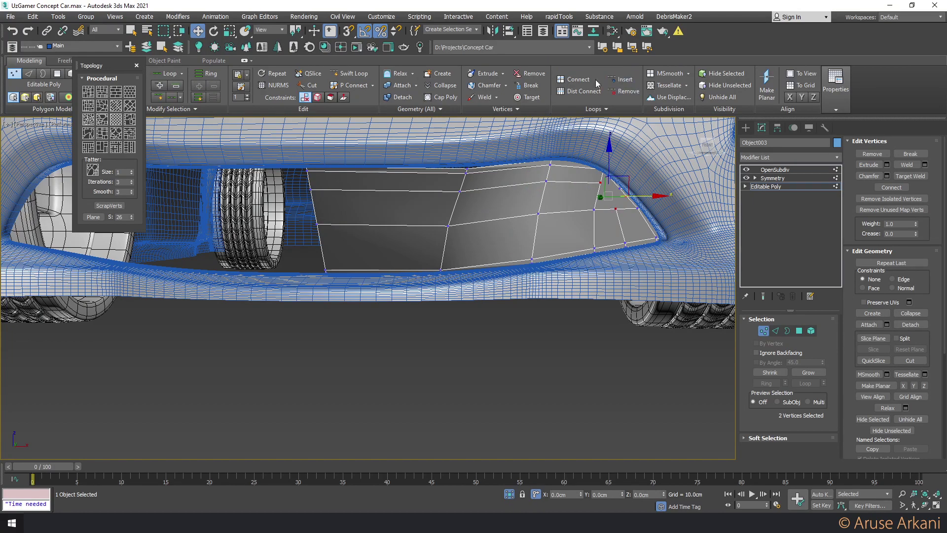
middle_click_drag(552, 193, 542, 200, "alt")
key("alt+l")
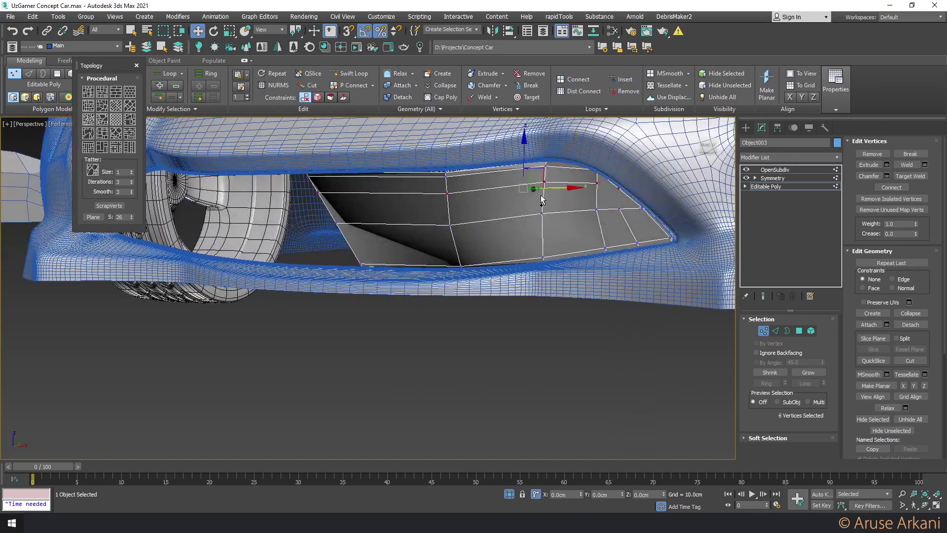
left_click(541, 202)
scroll(540, 210, "down", 5)
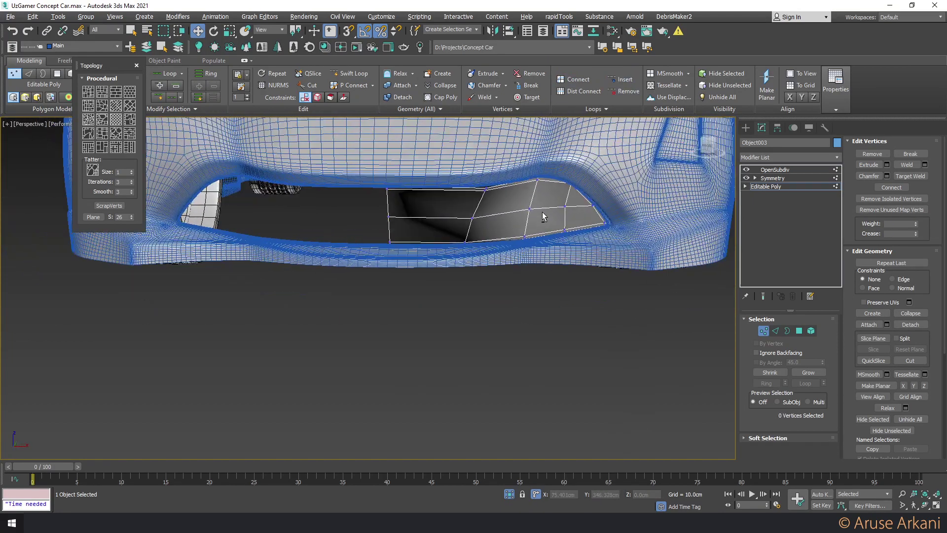
scroll(542, 212, "down", 1)
scroll(545, 213, "down", 1)
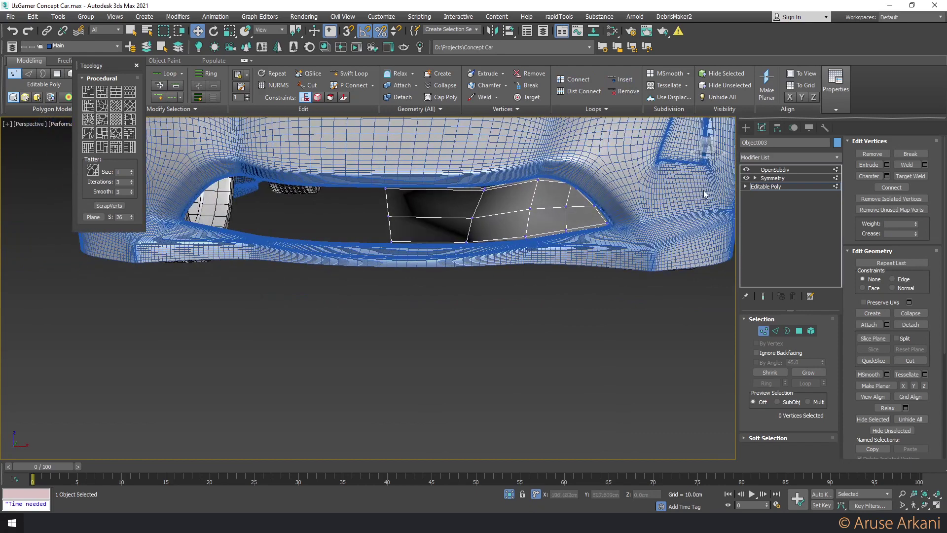
left_click(760, 186)
Compare smoothed and unsmoothed intake panel from the front with wireframe overlay on
middle_click_drag(493, 238, 498, 222, "alt")
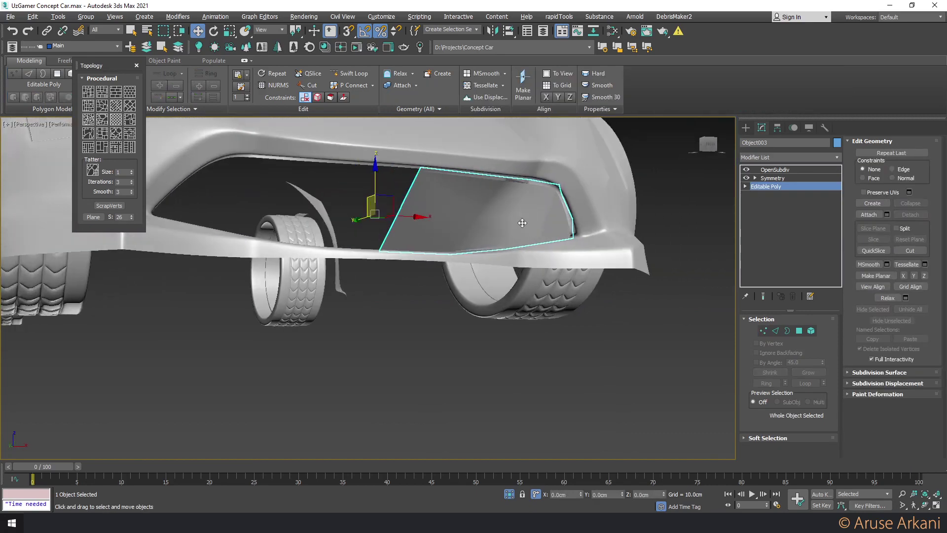
left_click(763, 296)
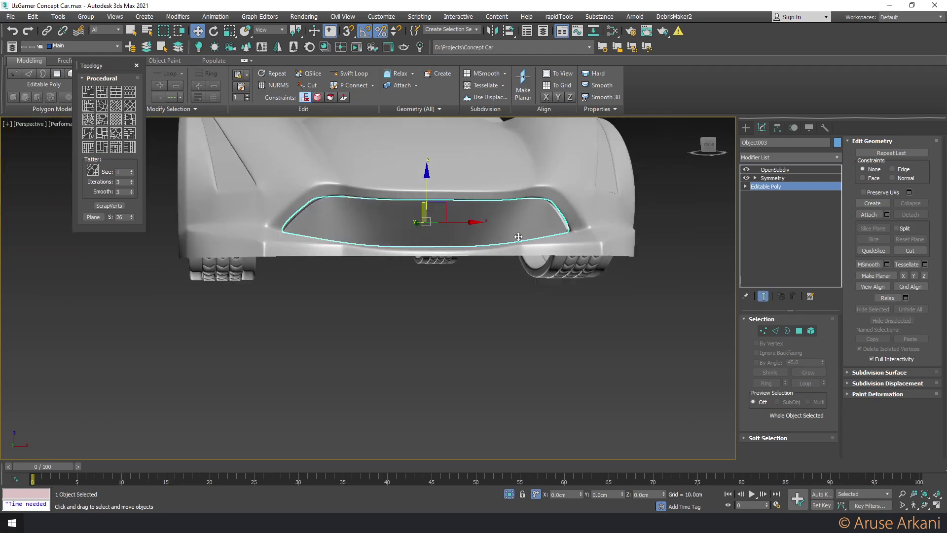
middle_click_drag(493, 231, 520, 186, "alt")
left_click(707, 148)
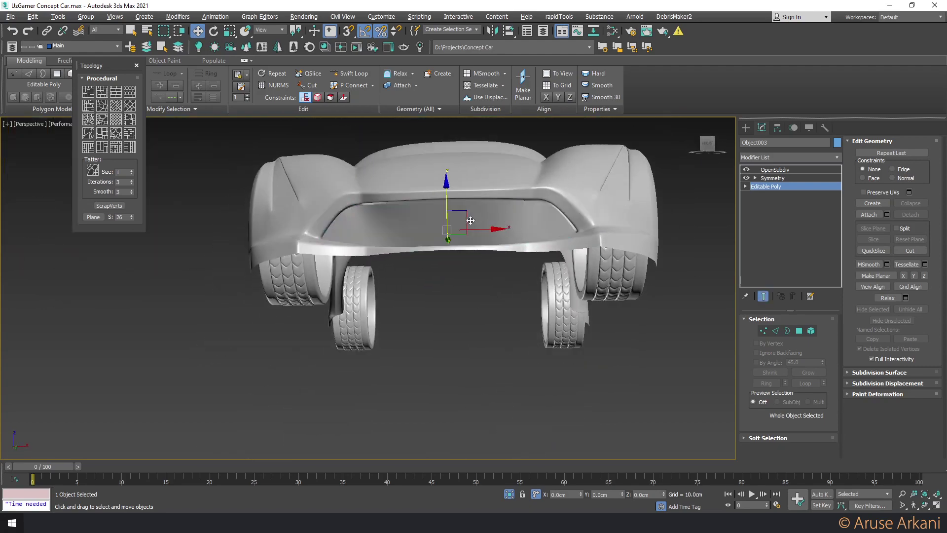
left_click(763, 296)
key("F4")
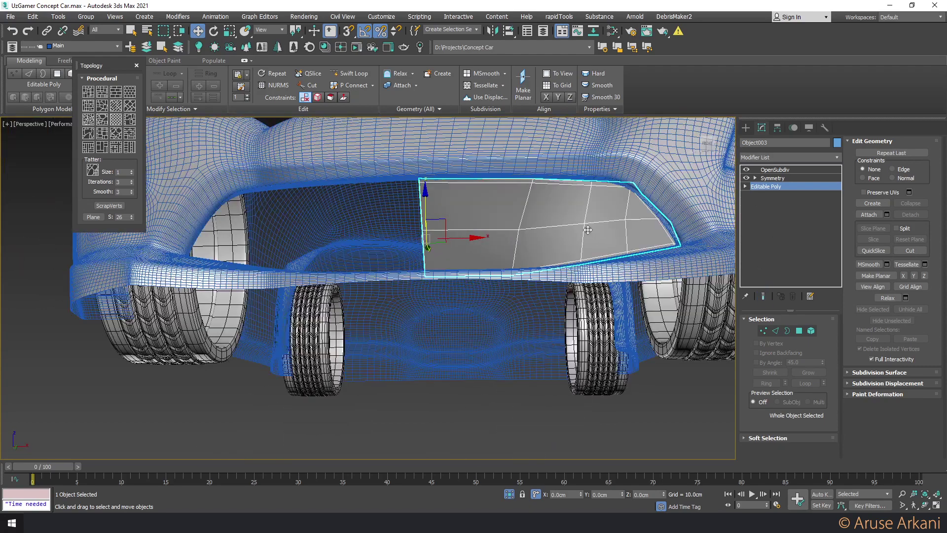
mouse_move(588, 235)
middle_mouse_down("alt")
mouse_move(567, 226)
mouse_move(595, 218)
mouse_move(541, 210)
middle_mouse_up("alt")
Isolate the panel and cut a new horizontal edge to its left border with snapping
key("alt+c")
key("s")
key("alt+q")
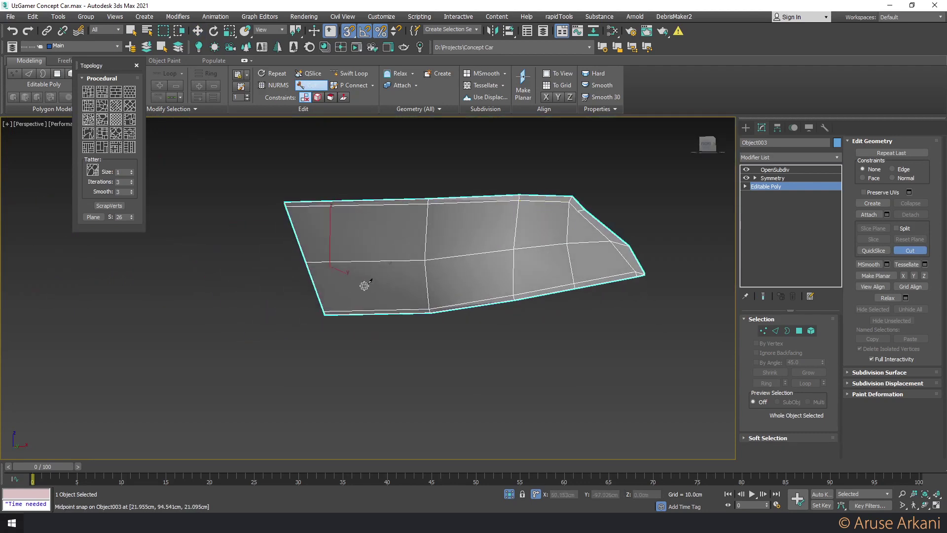
left_click(425, 285)
left_click(314, 287)
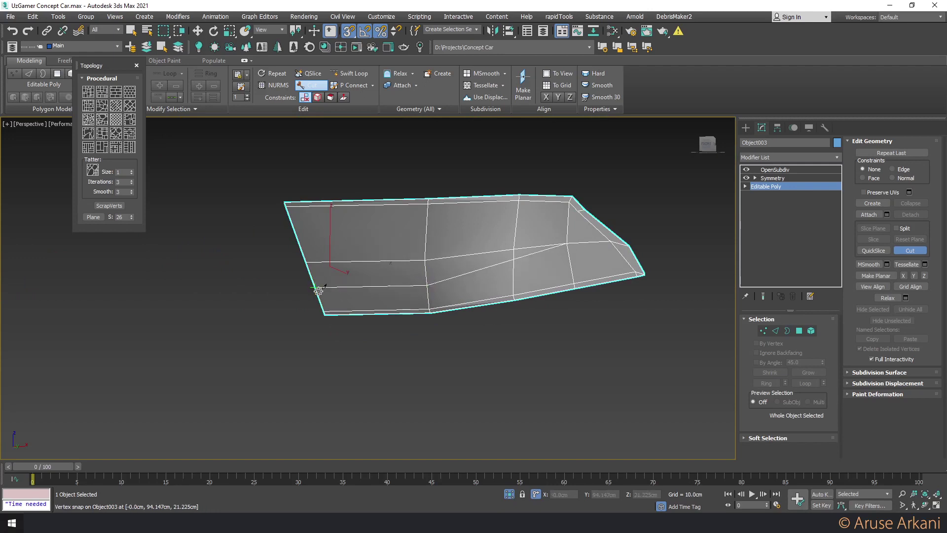
key("w")
key("s")
Select the two horizontal edges and push them back to dent the panel
key("2")
left_click(414, 270)
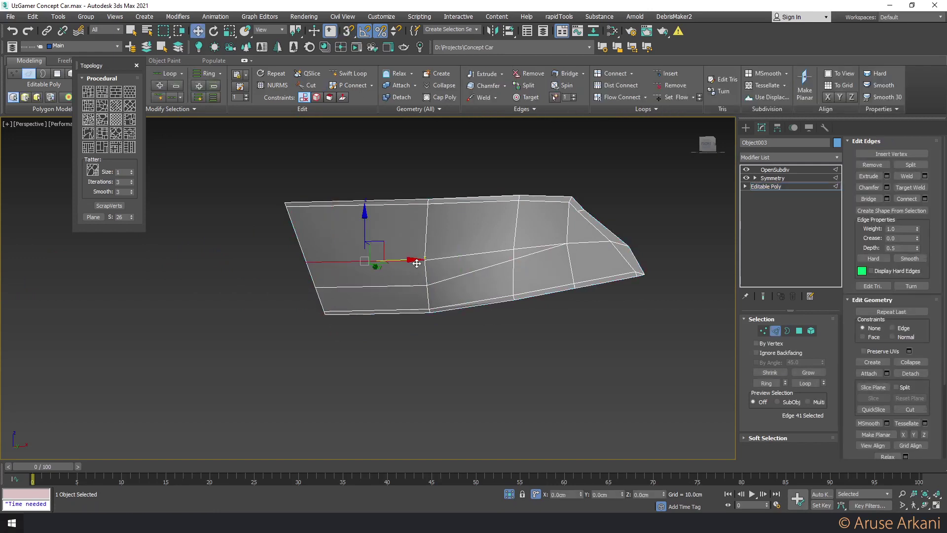
mouse_move(412, 271)
middle_mouse_down("alt")
mouse_move(386, 288)
mouse_move(436, 246)
middle_mouse_up("alt")
left_click(422, 258, "ctrl")
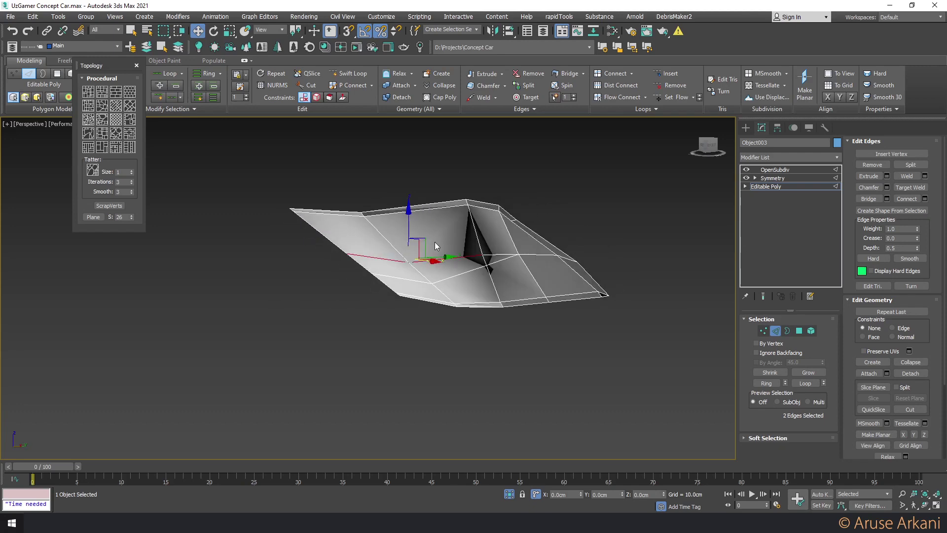
left_click_drag(423, 241, 440, 230)
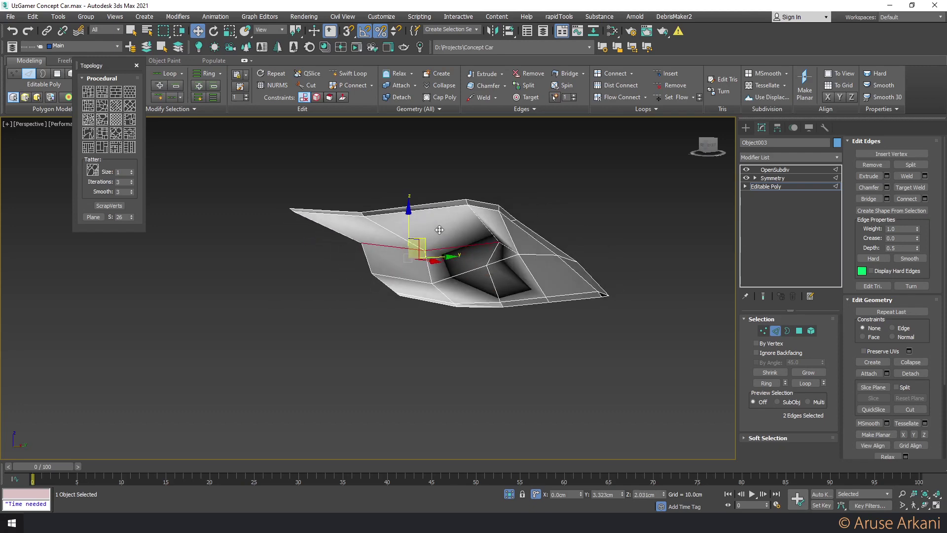
middle_click_drag(440, 230, 423, 248, "alt")
Add two SwiftLoops along the groove and preview the smoothed panel
left_click(352, 75)
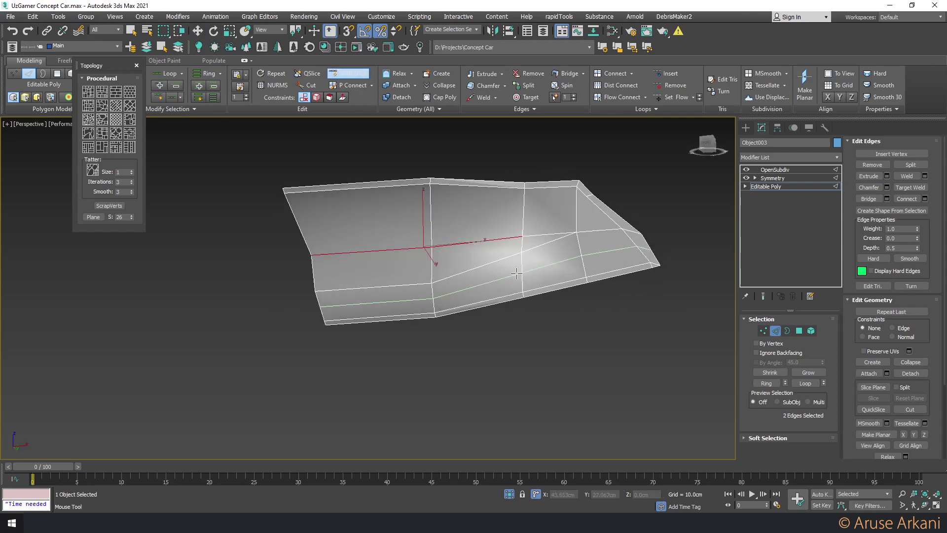
left_click(517, 257)
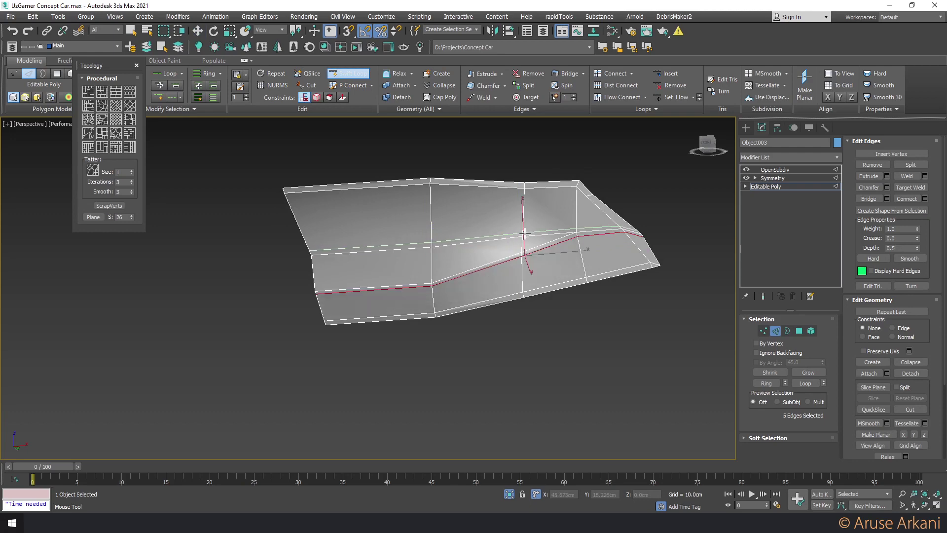
left_click(524, 233)
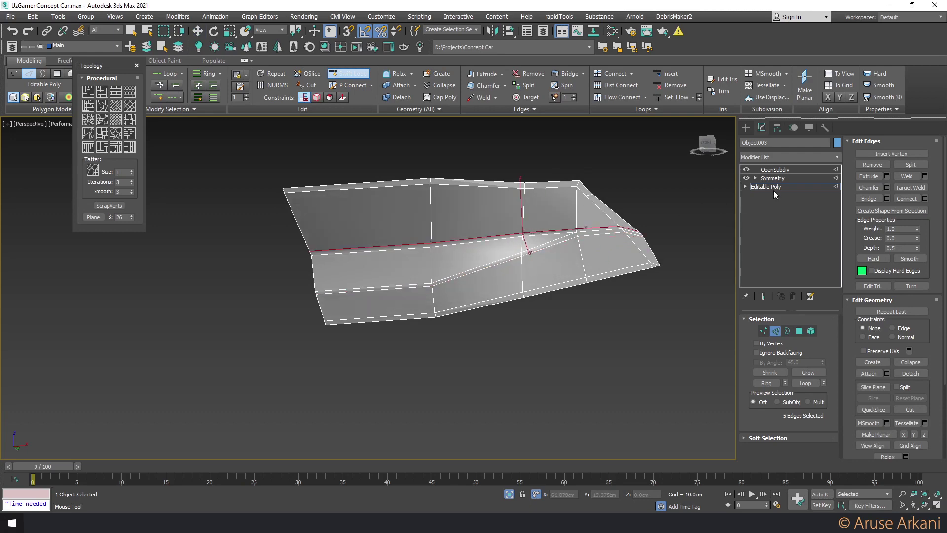
left_click(774, 170)
key("w")
scroll(572, 213, "down", 3)
scroll(562, 263, "down", 2)
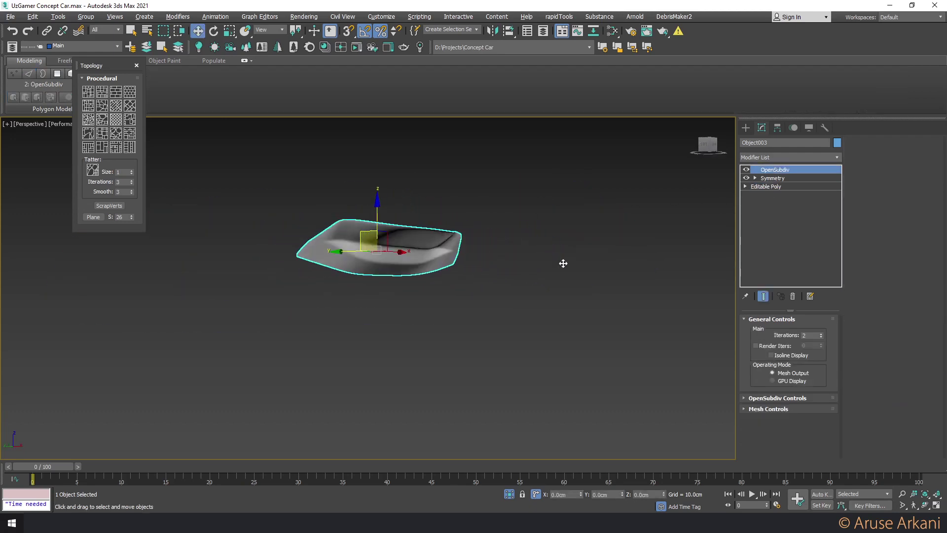
middle_click_drag(563, 263, 493, 262, "alt")
scroll(434, 252, "up", 3)
Delete the groove's side polygon to open a hole, then preview smoothing again
left_click(774, 188)
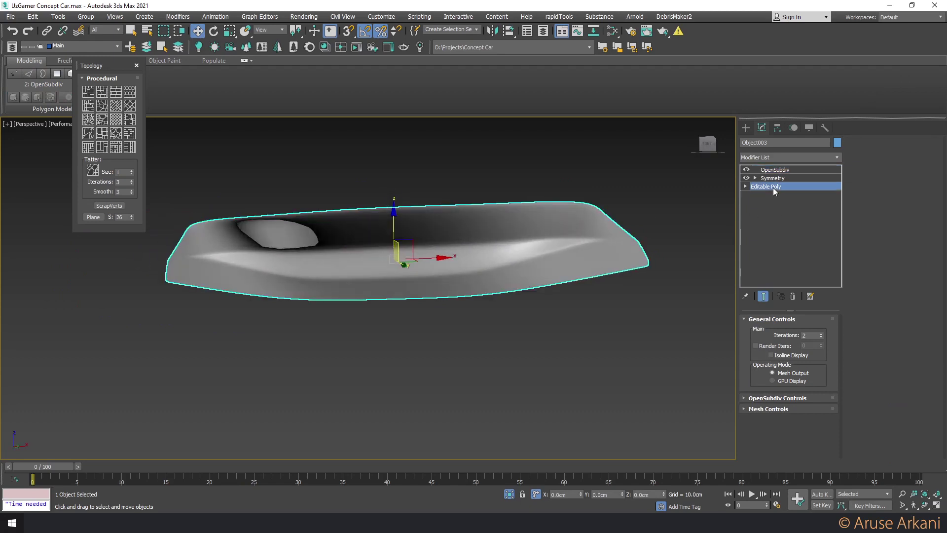
key("4")
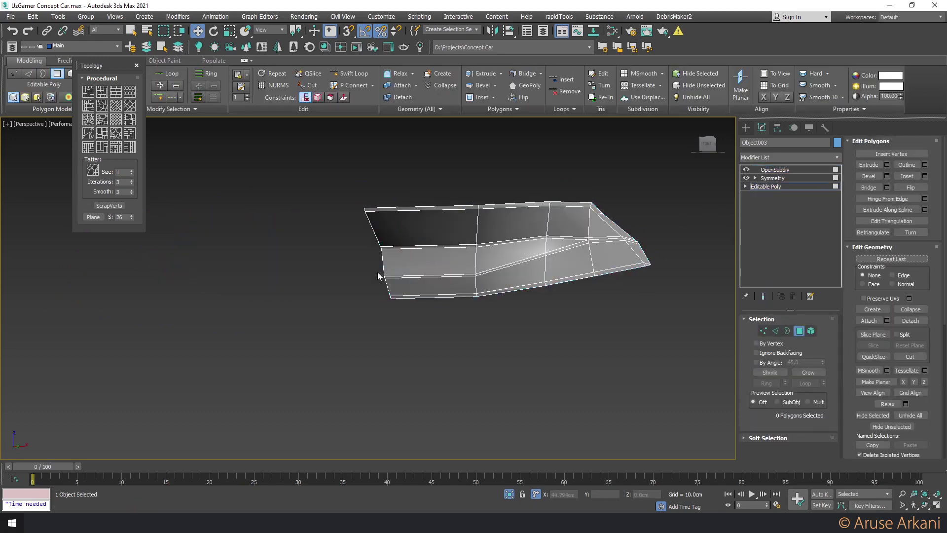
left_click(415, 260)
left_click(526, 247, "ctrl")
middle_click_drag(551, 245, 518, 252, "alt")
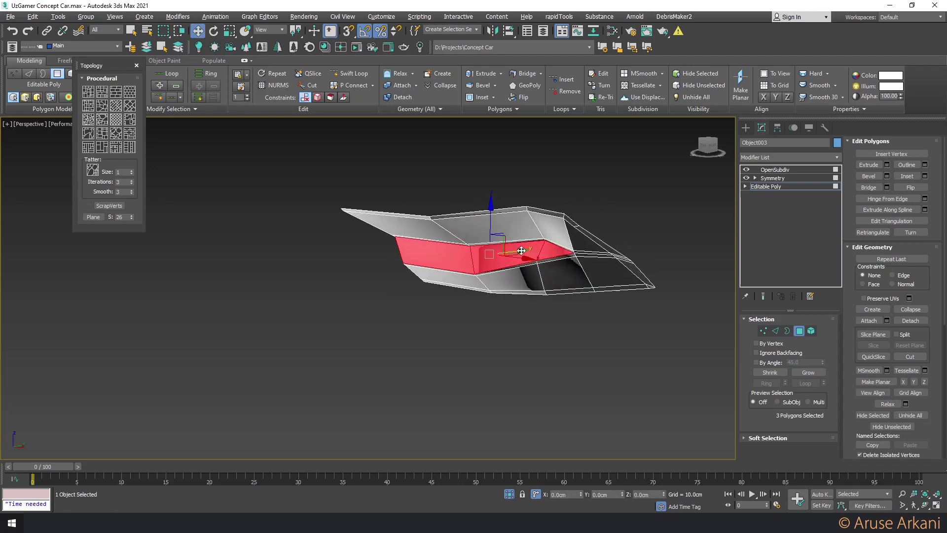
key("w")
left_click_drag(518, 252, 524, 249)
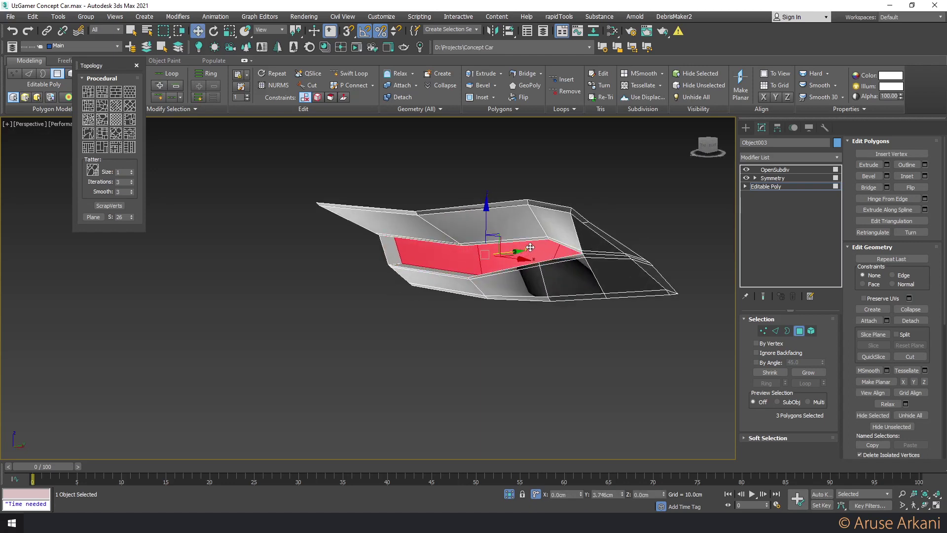
left_click(391, 249)
key("Delete")
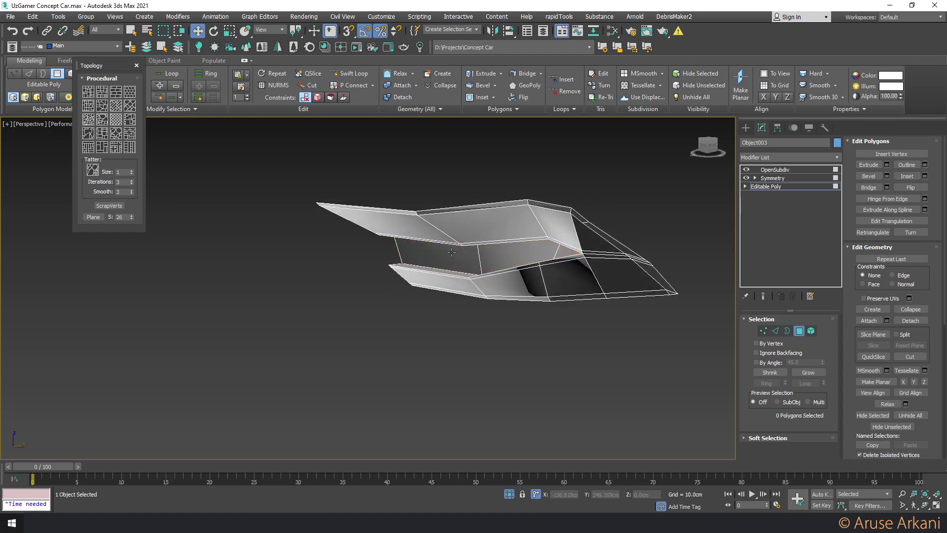
left_click(774, 169)
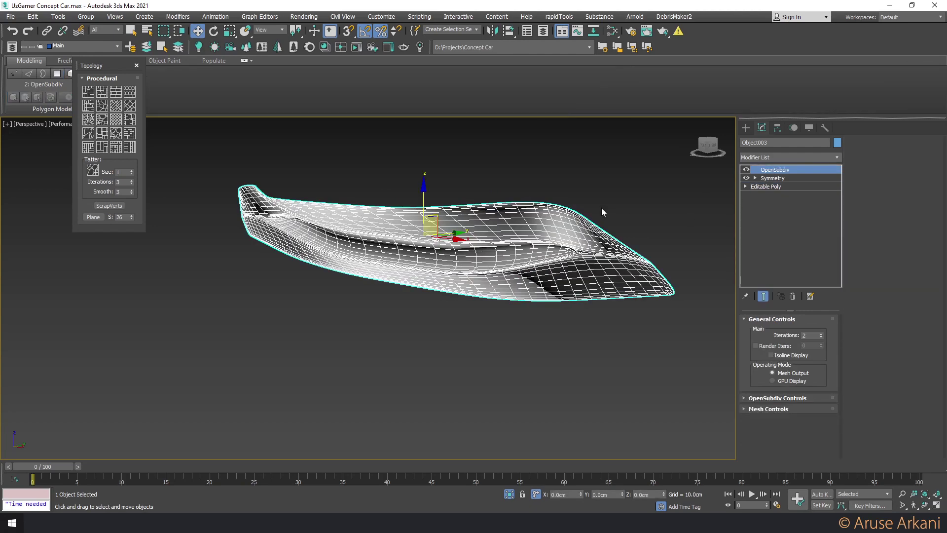
Return to the base mesh and view the top of the intake panel
middle_click_drag(602, 208, 602, 206, "alt")
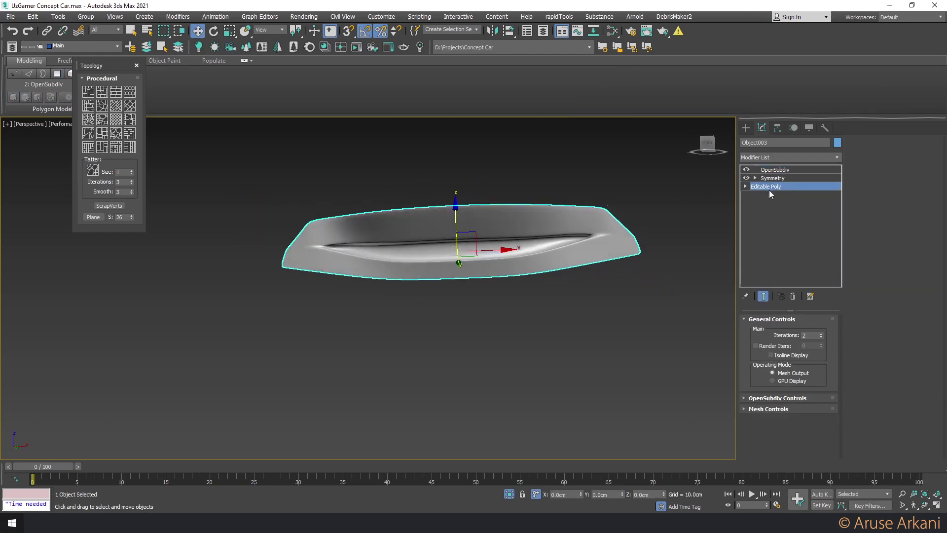
left_click(354, 78)
middle_click_drag(459, 232, 462, 217, "alt")
scroll(462, 212, "up", 3)
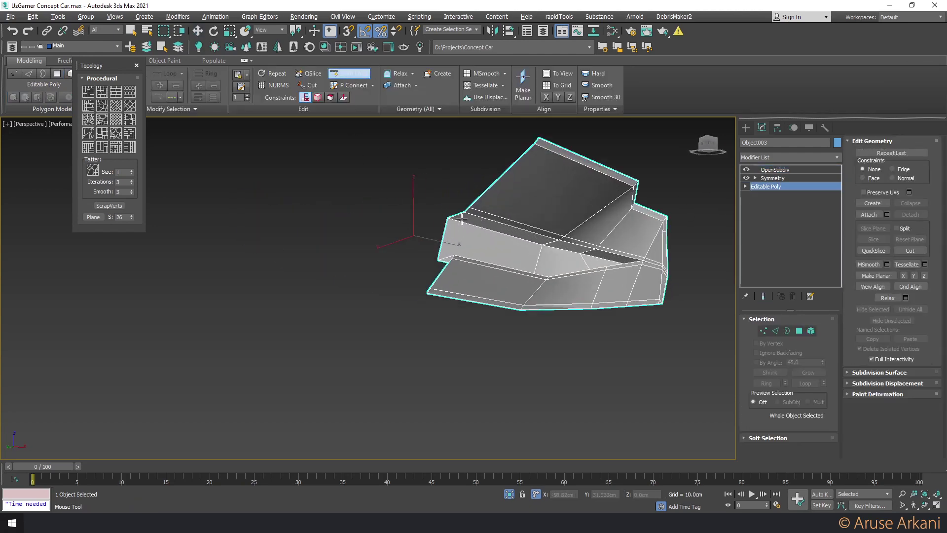
scroll(461, 212, "up", 3)
key("w")
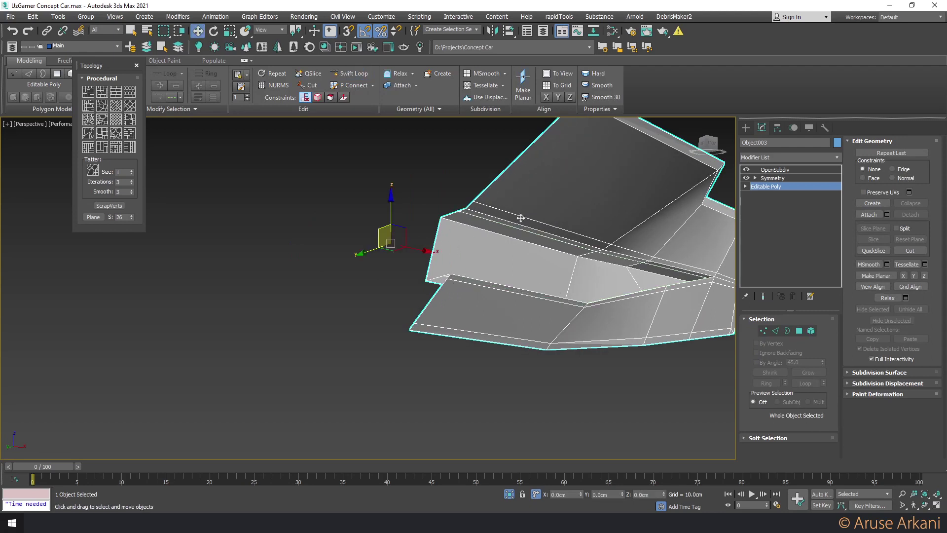
Insert a new edge loop across the panel's top surface
left_click(354, 73)
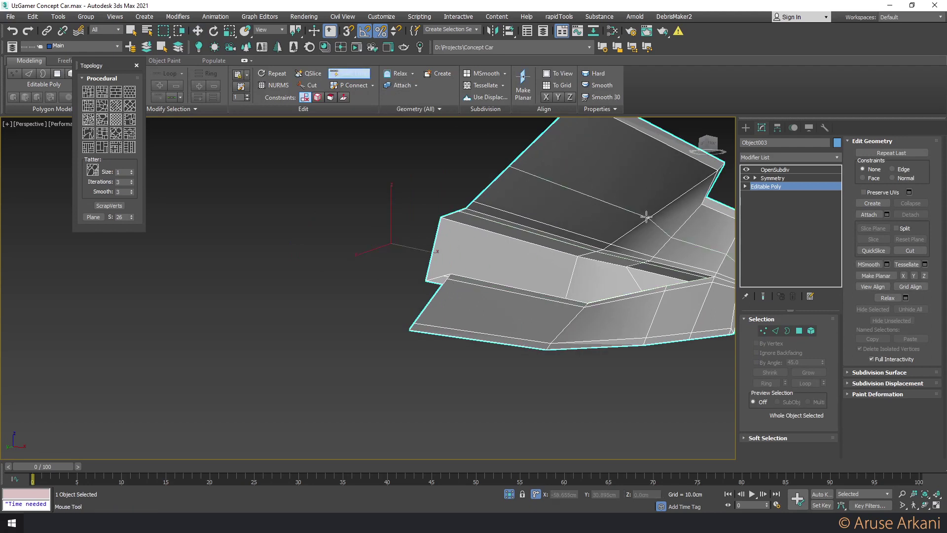
left_click(646, 217)
scroll(646, 217, "down", 3)
middle_click_drag(710, 148, 558, 138)
key("w")
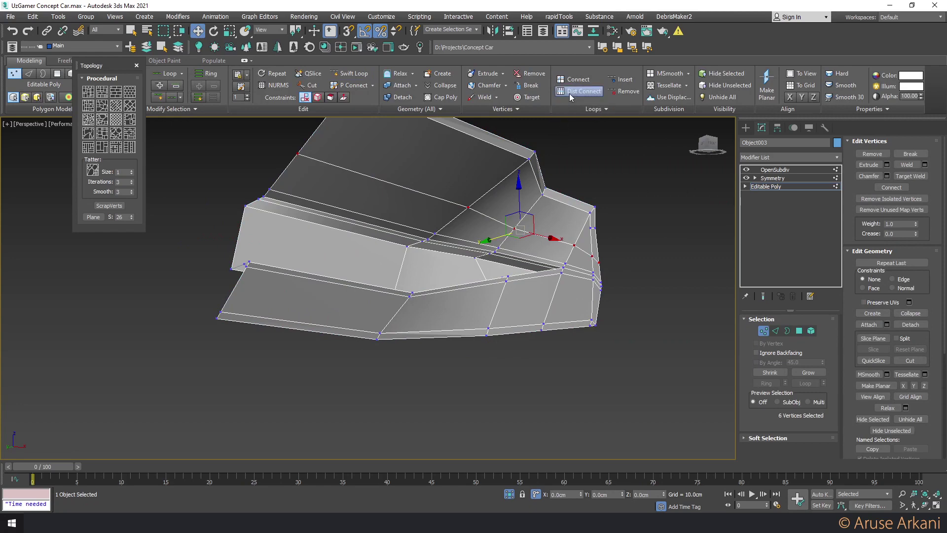
Target-weld vertices and remove the unneeded stray edge from the panel
left_click(527, 98)
middle_click_drag(542, 217, 553, 256, "alt")
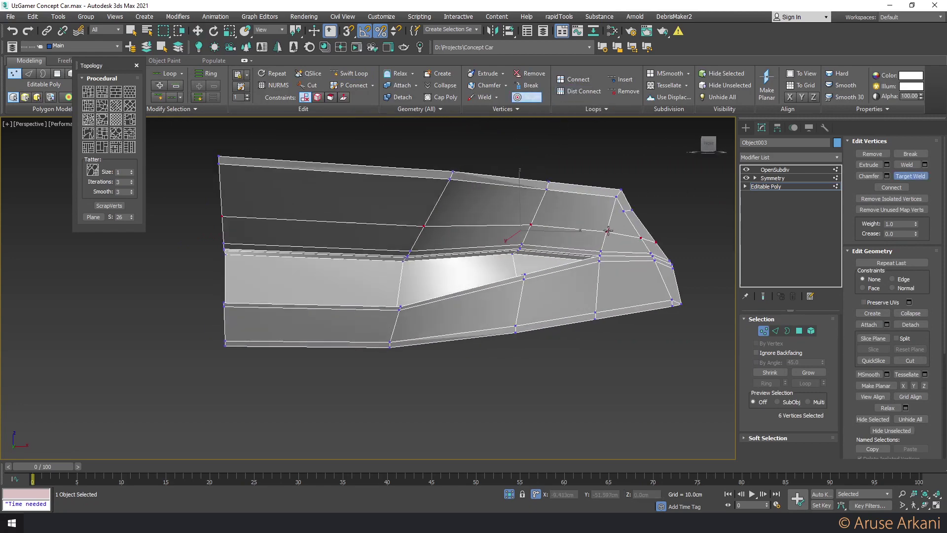
left_click(600, 251)
key("2")
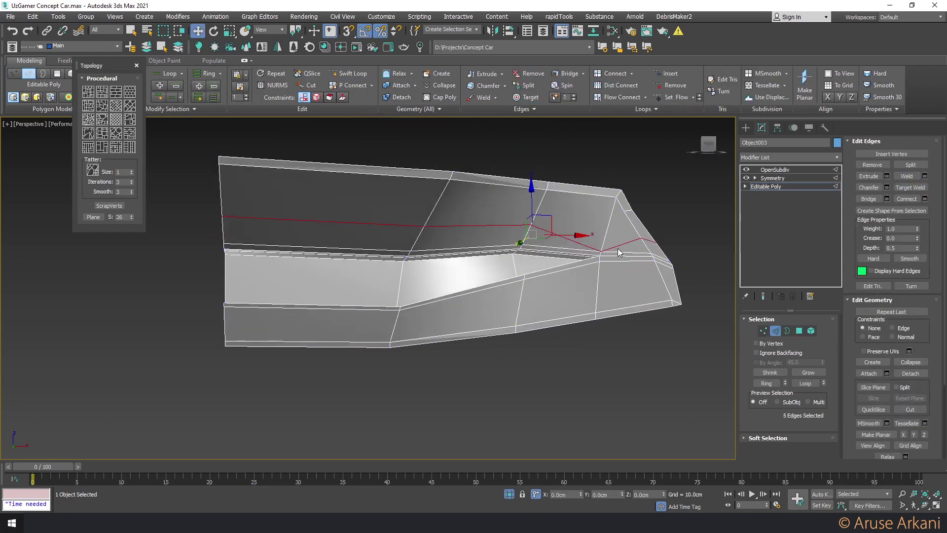
left_click(684, 87)
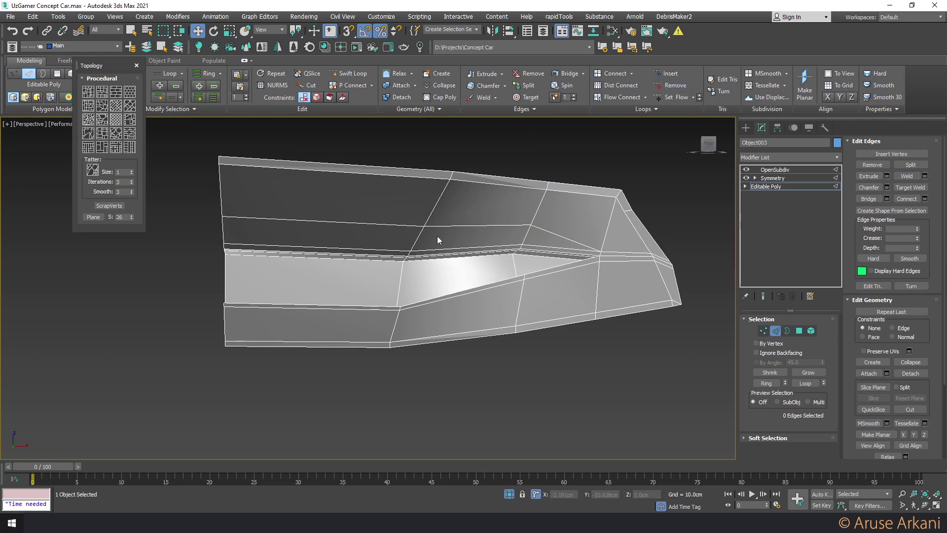
Insert a new edge loop and raise it along the top panel to reshape the crease
left_click(530, 231)
right_click(530, 230)
middle_click_drag(530, 231, 402, 249, "alt")
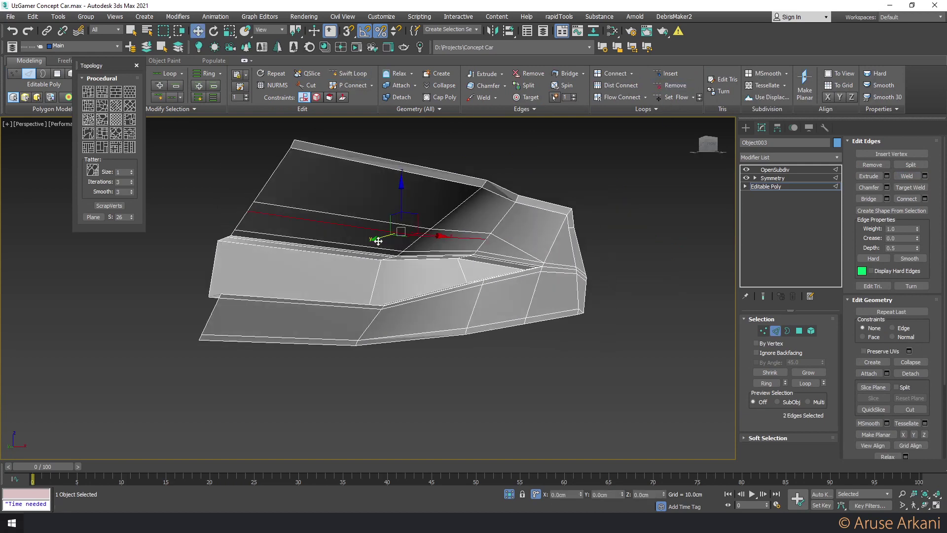
left_click_drag(377, 241, 360, 237)
middle_click_drag(360, 238, 371, 218, "alt")
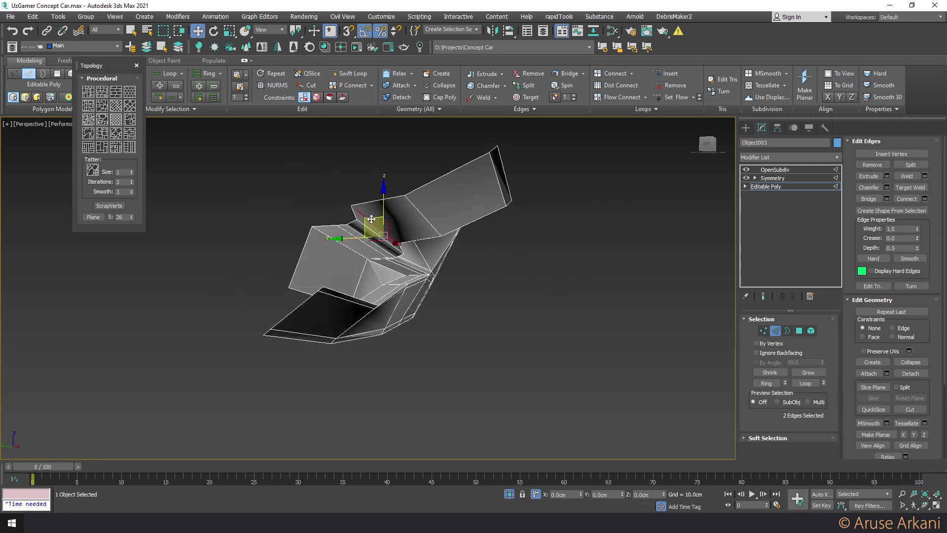
left_click_drag(371, 219, 378, 201)
mouse_move(377, 199)
middle_mouse_down("alt")
mouse_move(428, 224)
mouse_move(416, 228)
middle_mouse_up("alt")
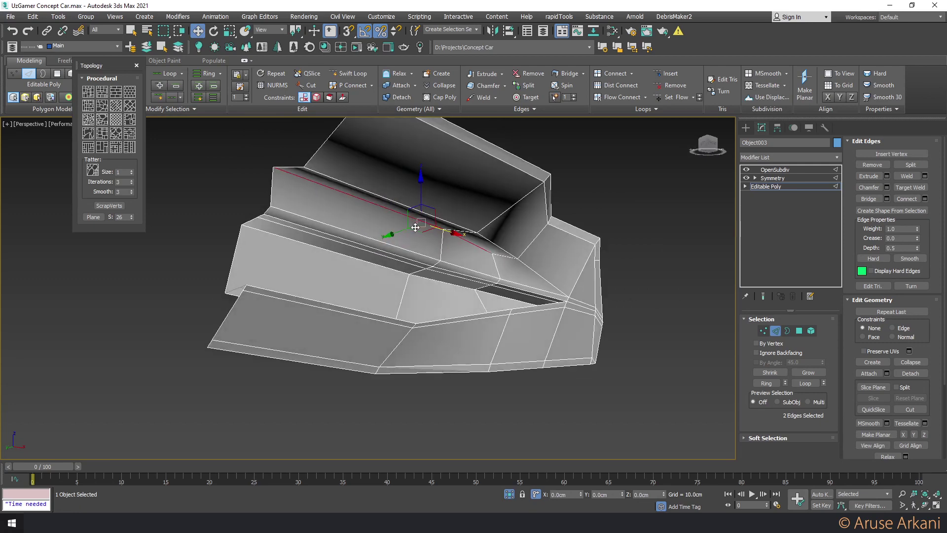
Add another edge loop along the crease and view the OpenSubdiv-smoothed result
left_click(336, 75)
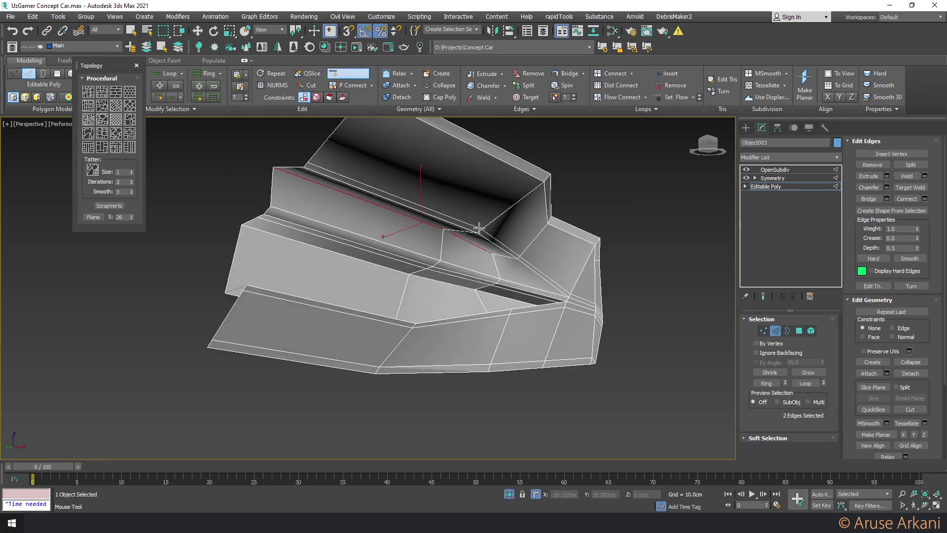
left_click(481, 224)
right_click(488, 229)
left_click(763, 186)
left_click(773, 170)
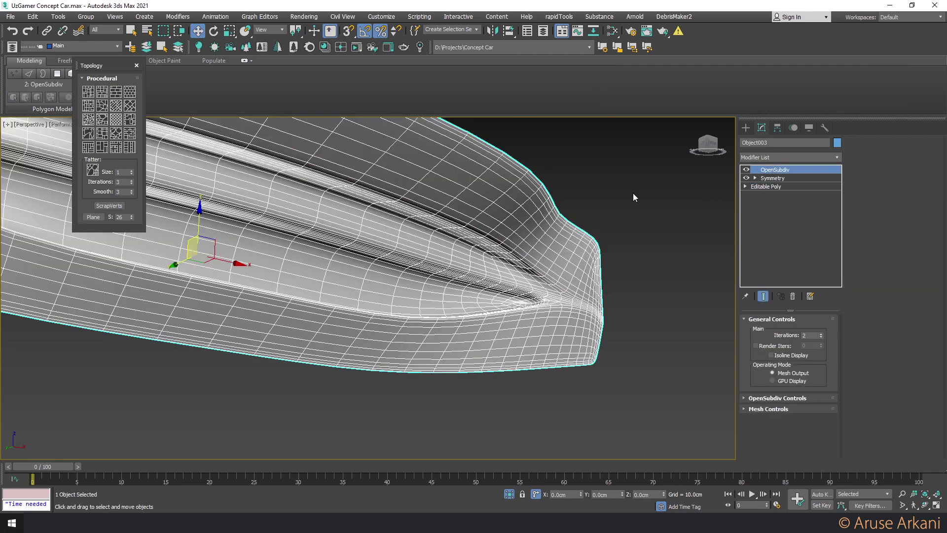
scroll(632, 195, "down", 5)
mouse_move(632, 195)
middle_mouse_down("alt")
mouse_move(497, 241)
mouse_move(595, 208)
middle_mouse_up("alt")
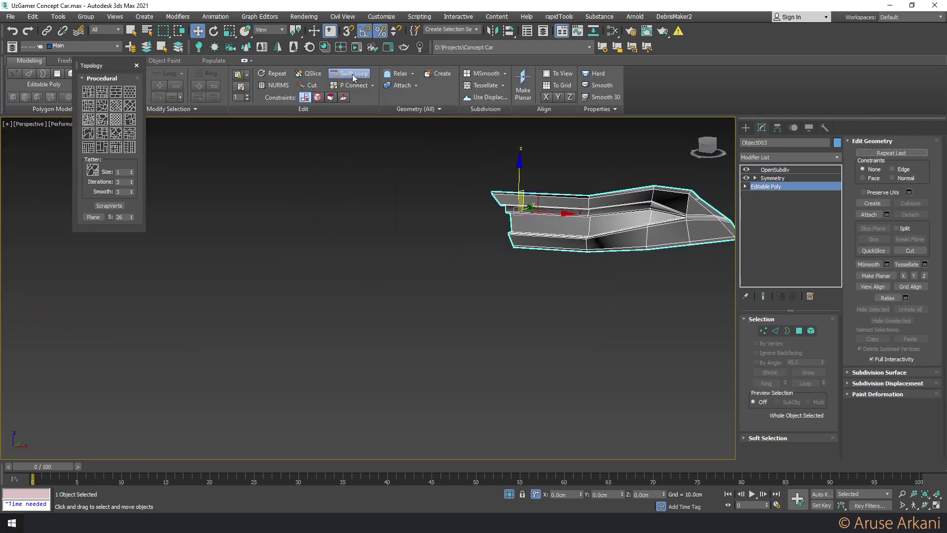
Leave loop insertion and marquee-select the four groove-tip vertices in Vertex mode
left_click(353, 77)
scroll(689, 234, "up", 5)
key("w")
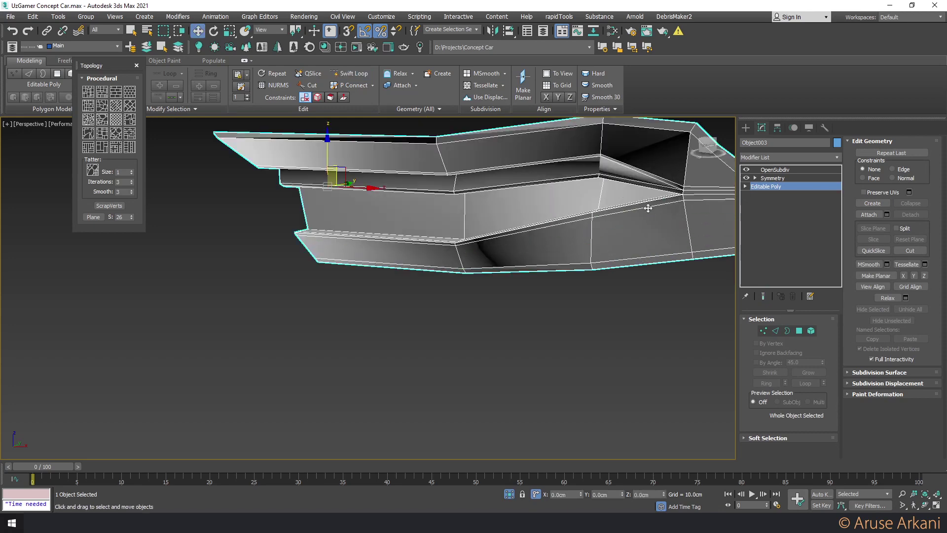
key("Page_Up")
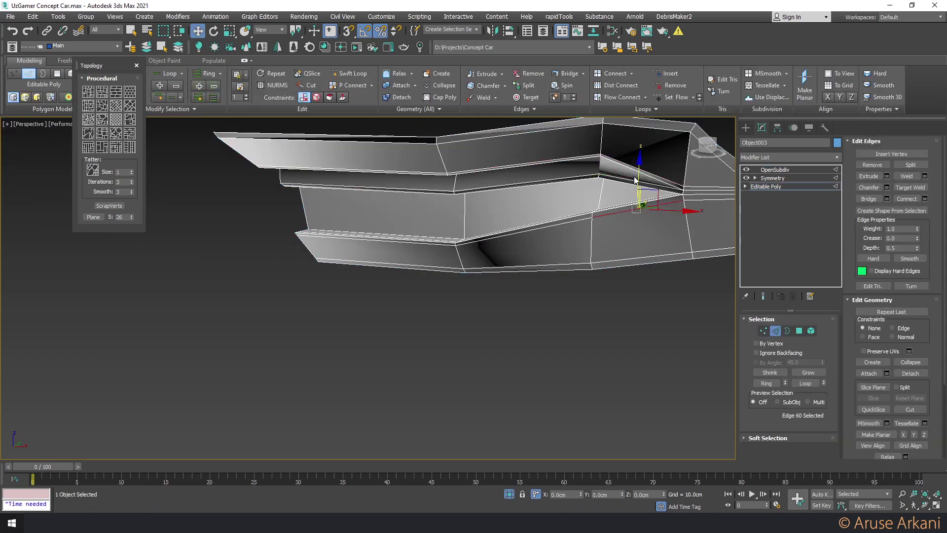
key("1")
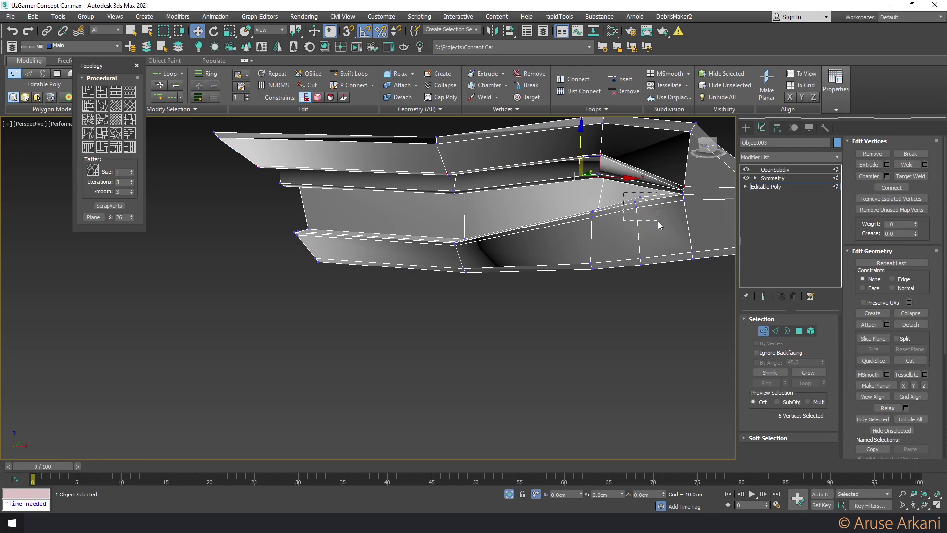
left_click_drag(624, 193, 659, 225)
Move the groove-tip vertices outward along X and slightly down in Z
middle_click_drag(659, 225, 654, 205, "alt")
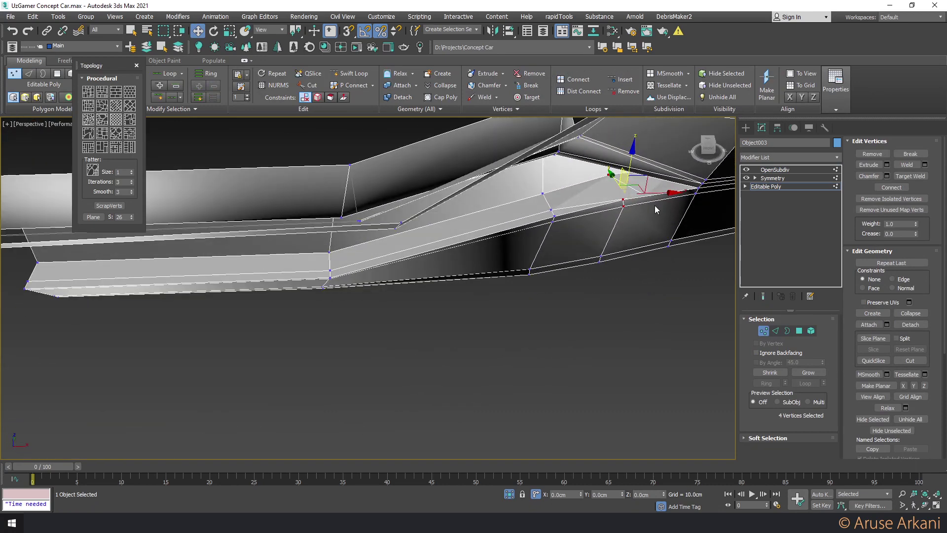
key("r")
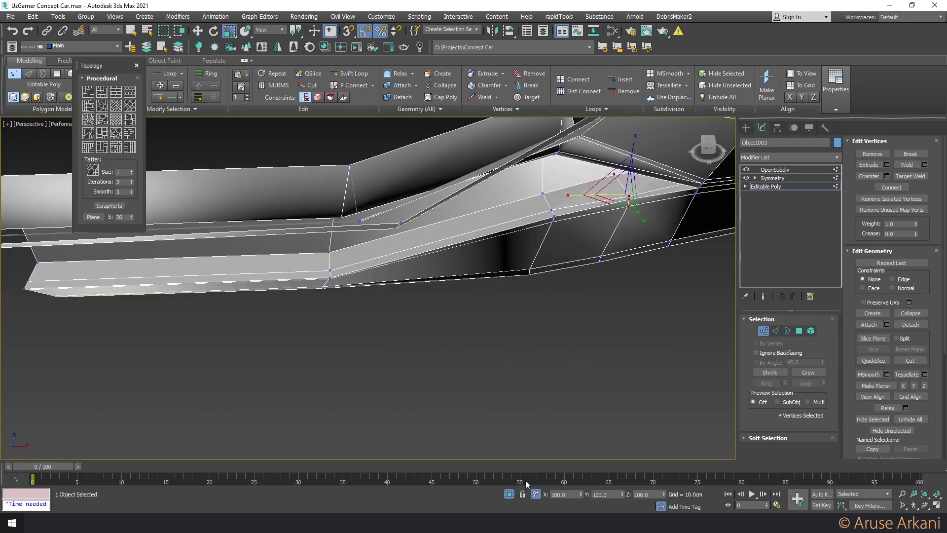
middle_click_drag(444, 237, 542, 217, "alt")
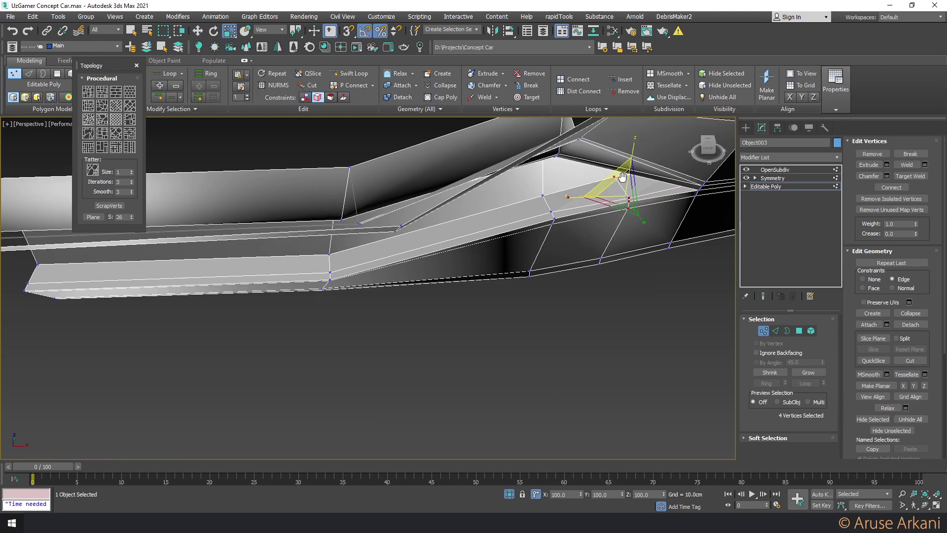
key("w")
left_click_drag(567, 208, 599, 207)
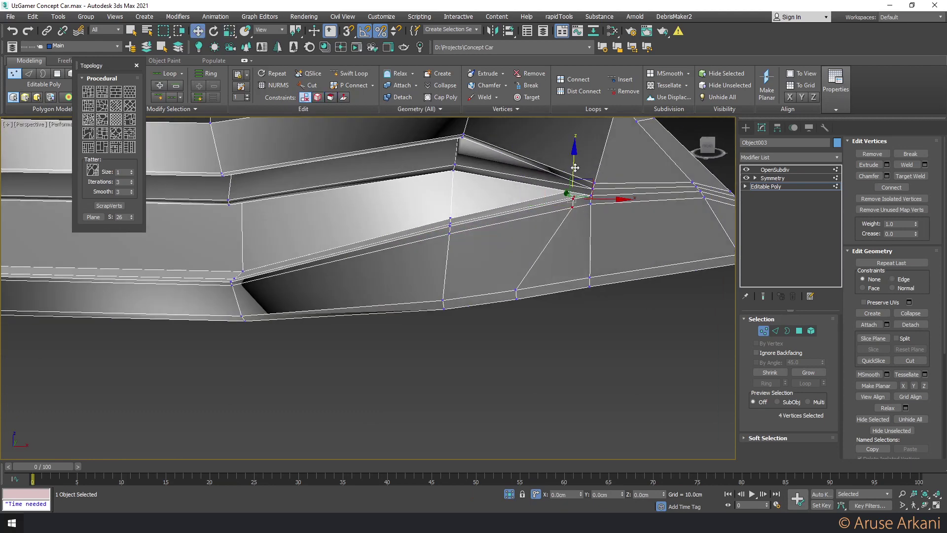
left_click_drag(575, 168, 575, 171)
Inspect the OpenSubdiv-smoothed groove end, then return to the base mesh
left_click(774, 169)
scroll(591, 193, "down", 5)
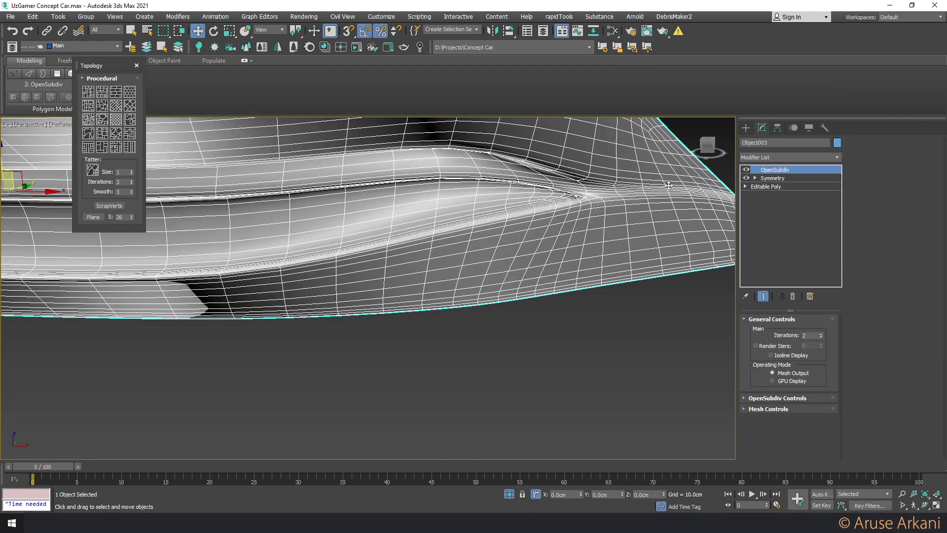
mouse_move(592, 193)
middle_mouse_down("alt")
mouse_move(585, 211)
mouse_move(564, 207)
mouse_move(619, 229)
middle_mouse_up("alt")
scroll(529, 227, "down", 4)
scroll(554, 236, "up", 2)
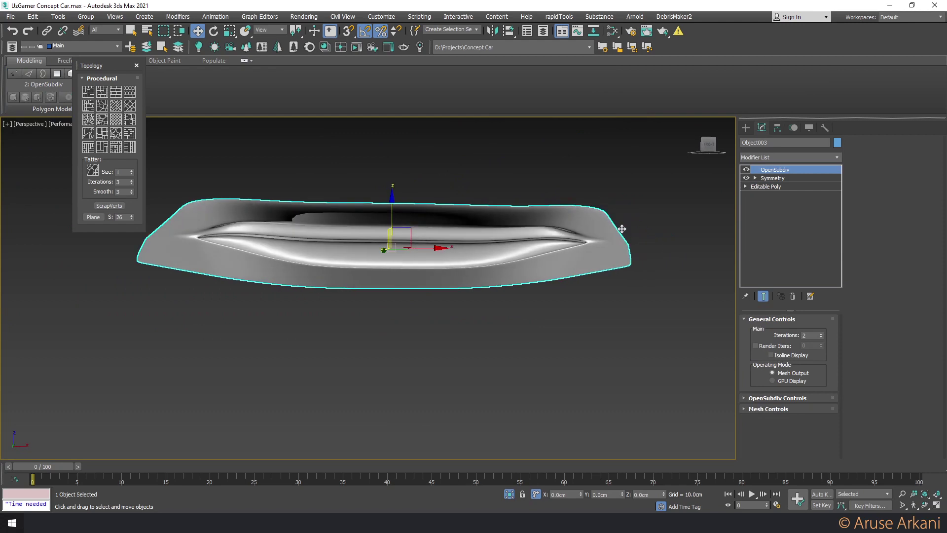
scroll(641, 224, "up", 4)
left_click(769, 186)
Unhide the whole car to check the smoothed panel in context, then re-isolate the panel
key("2")
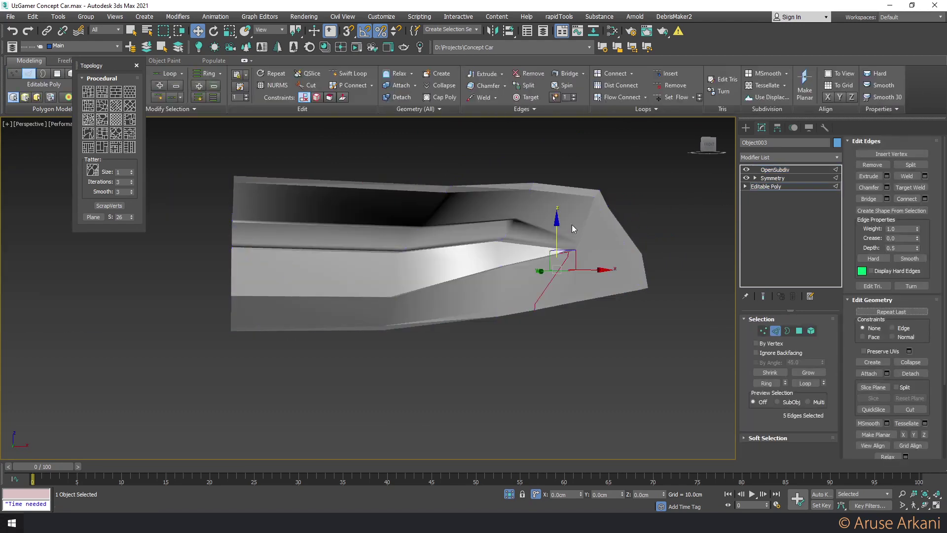
middle_click_drag(557, 230, 536, 235, "alt")
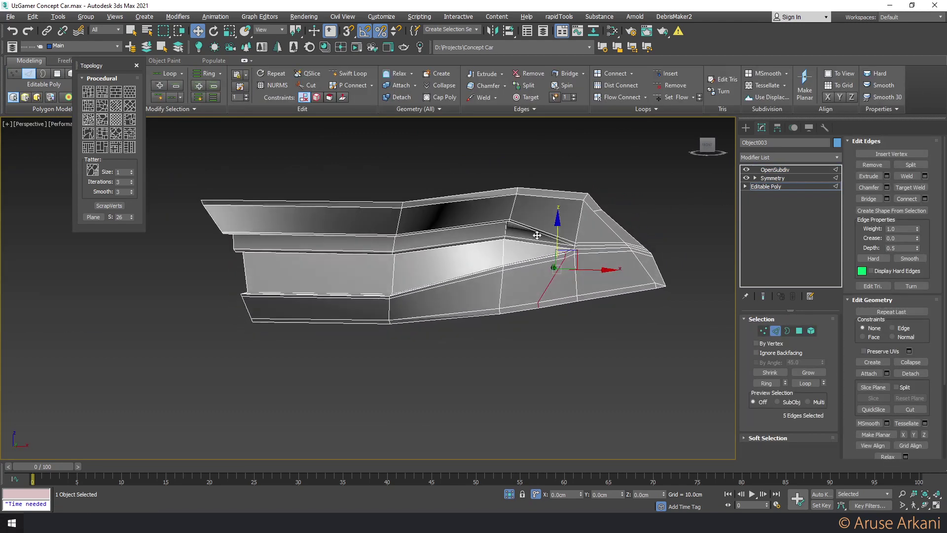
left_click(774, 169)
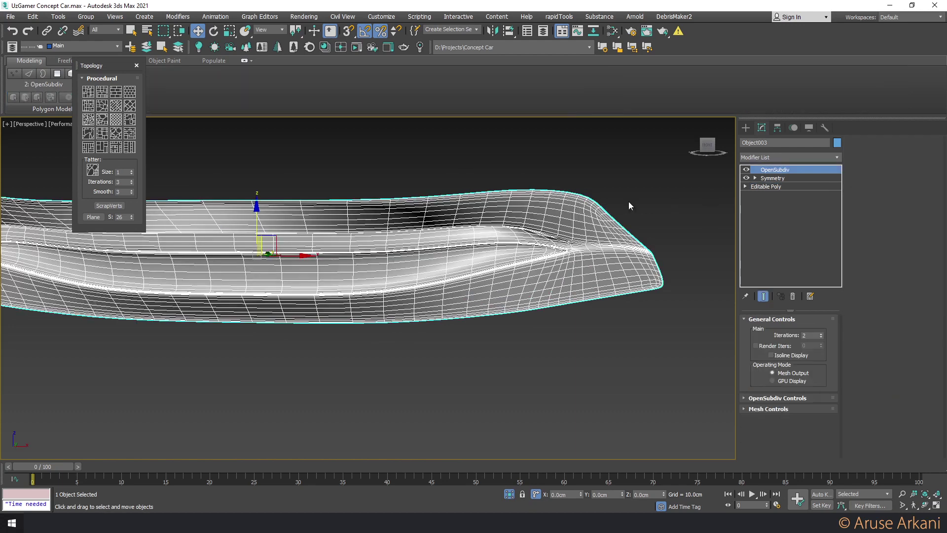
right_click(582, 213)
left_click(602, 165)
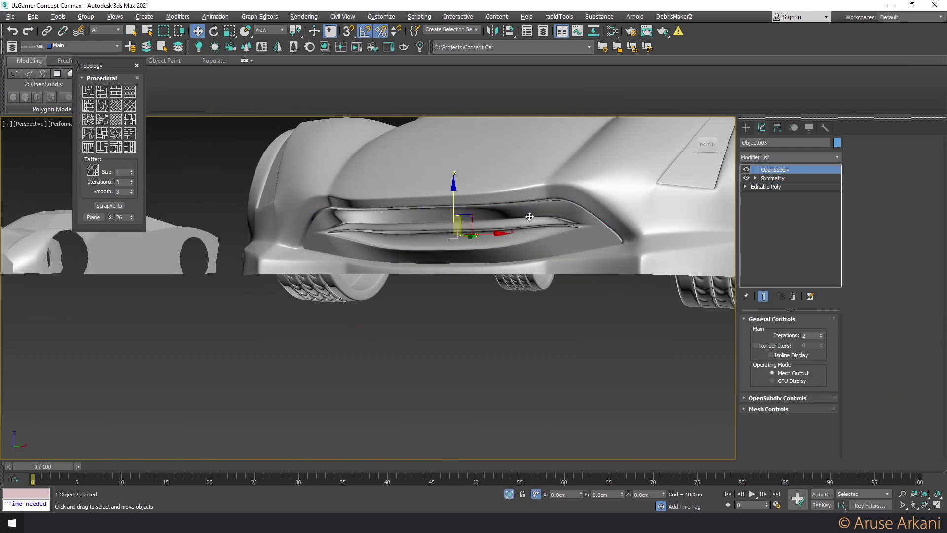
key("alt+q")
Return to the base mesh in Edge mode and activate Swift Loop
left_click(763, 188)
key("2")
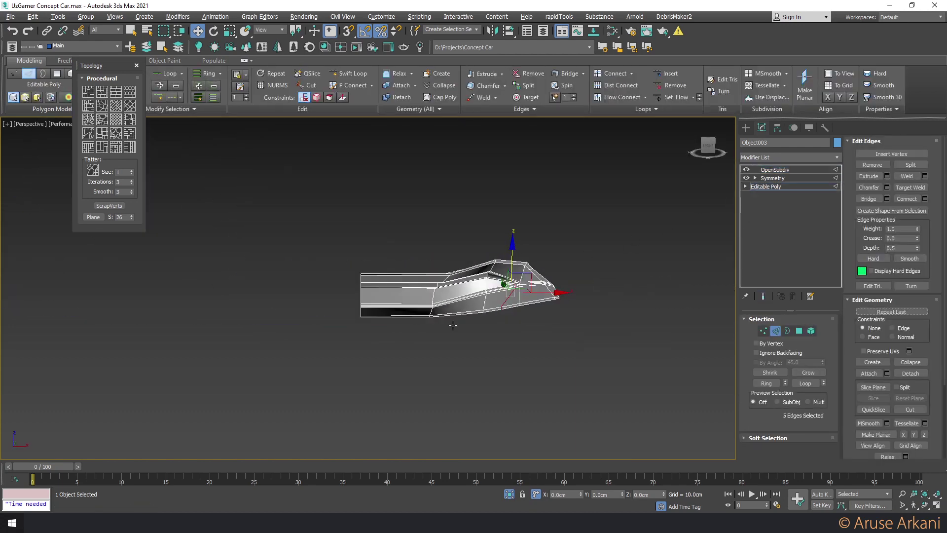
middle_click_drag(607, 248, 453, 368, "alt")
left_click(335, 77)
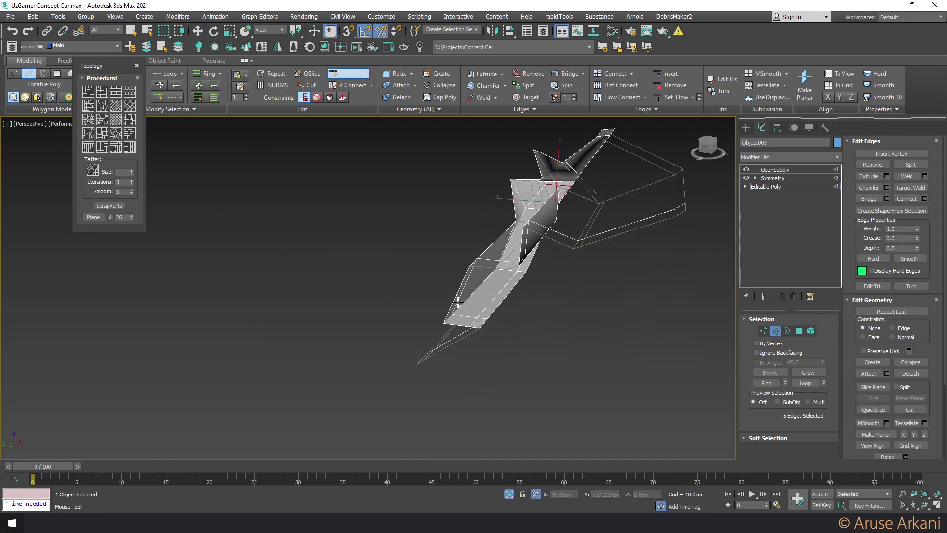
middle_click_drag(471, 292, 516, 312, "alt")
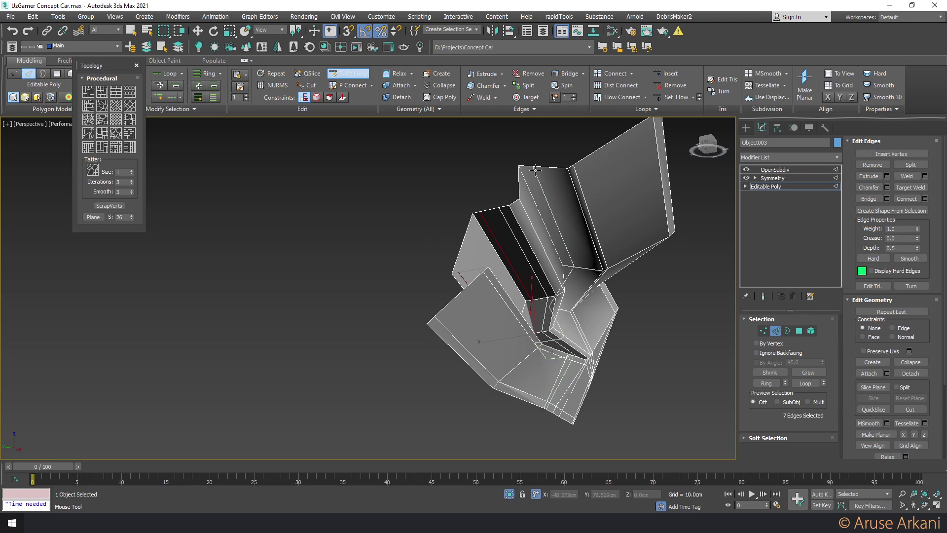
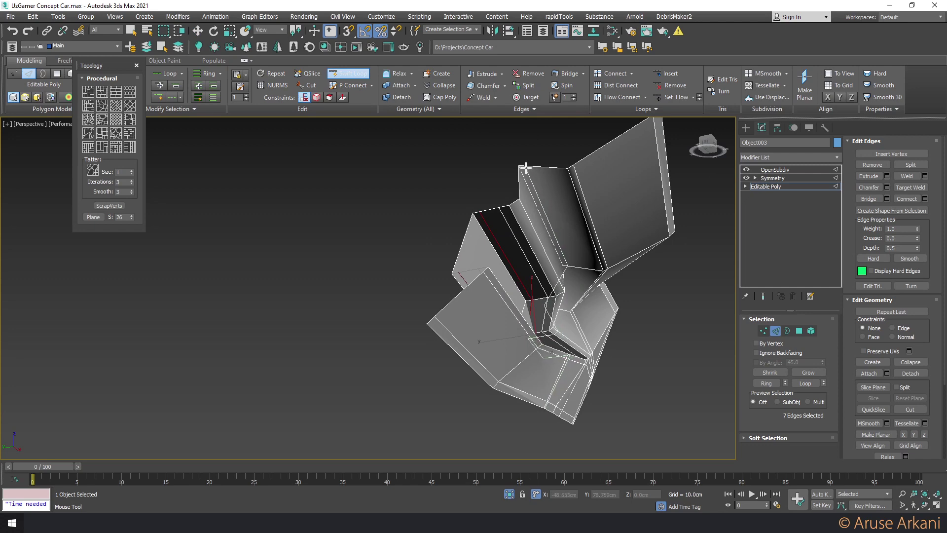
Finish the grille's edge loop insertion and view it straight-on with smoothing shown
mouse_move(521, 176)
middle_mouse_down("alt")
mouse_move(500, 203)
mouse_move(624, 253)
middle_mouse_up("alt")
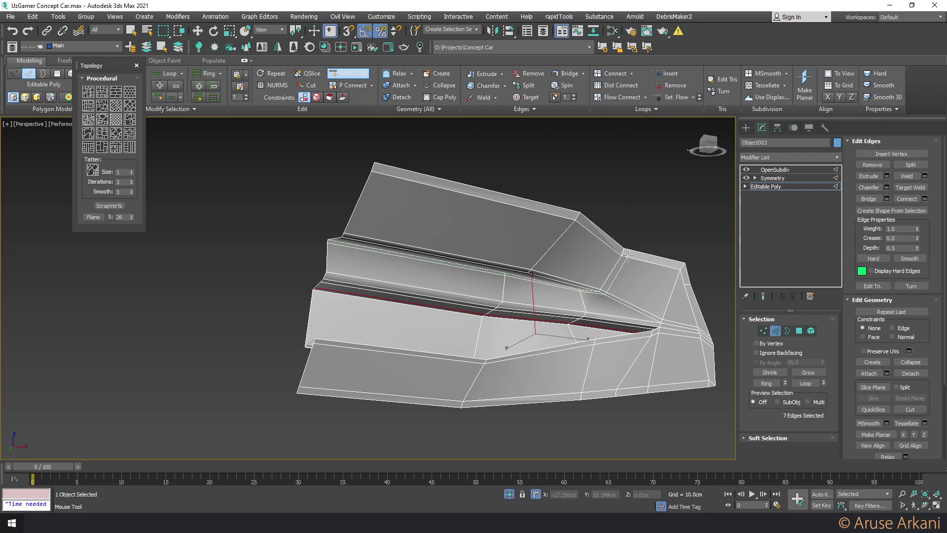
right_click(629, 256)
left_click(774, 169)
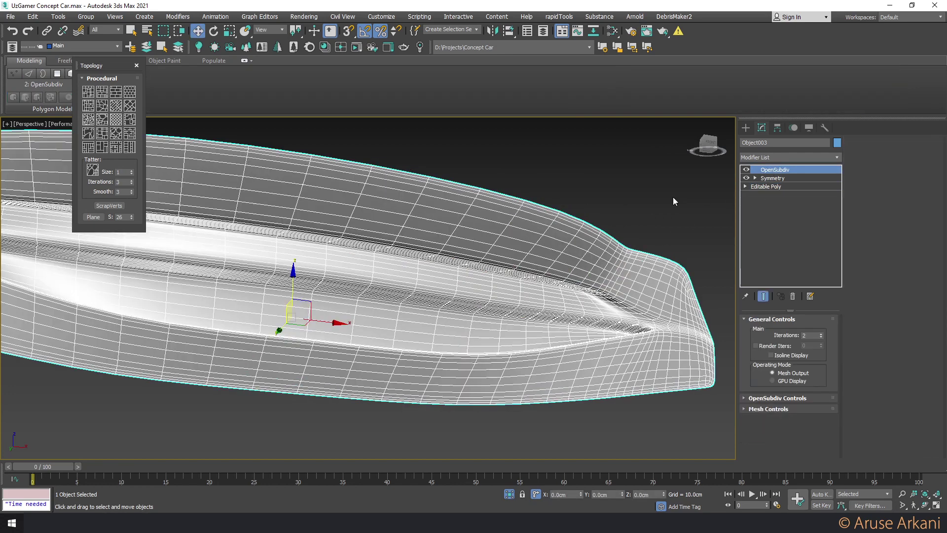
scroll(600, 228, "down", 5)
middle_click_drag(599, 228, 574, 242, "alt")
End isolation to show the whole car, then select Object003 at its Editable Poly level
right_click(582, 217)
left_click(627, 167)
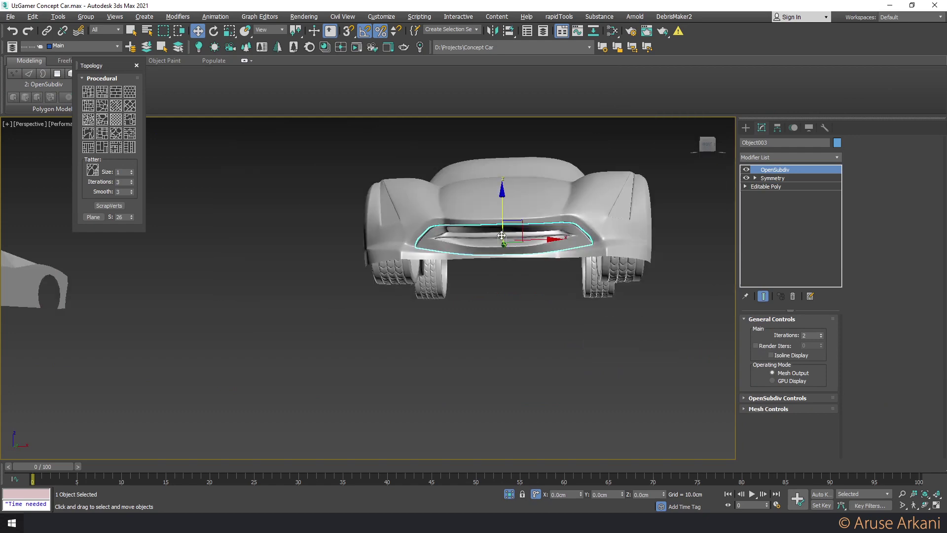
left_click(487, 303)
scroll(487, 304, "down", 3)
mouse_move(487, 303)
middle_mouse_down("alt")
mouse_move(504, 283)
mouse_move(617, 282)
mouse_move(553, 269)
mouse_move(526, 303)
middle_mouse_up("alt")
scroll(526, 302, "up", 2)
left_click(541, 286)
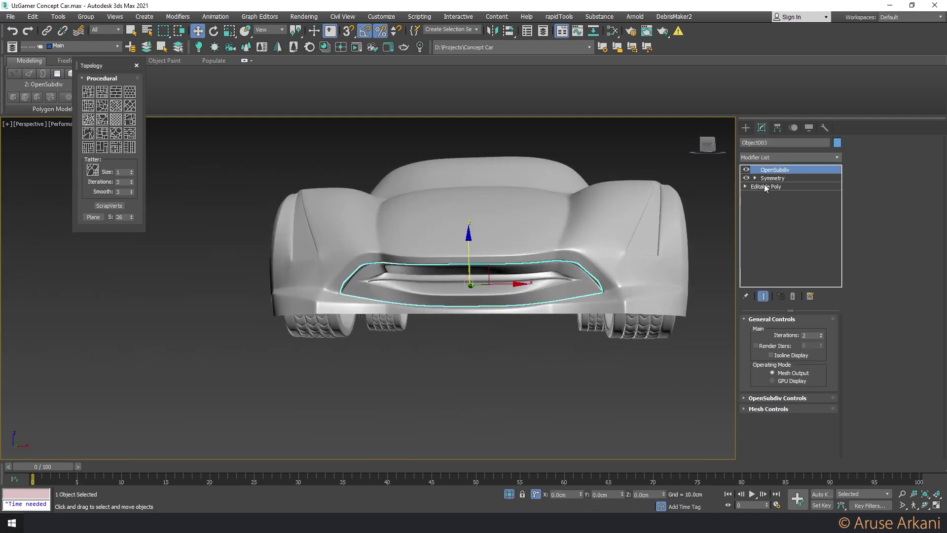
left_click(766, 187)
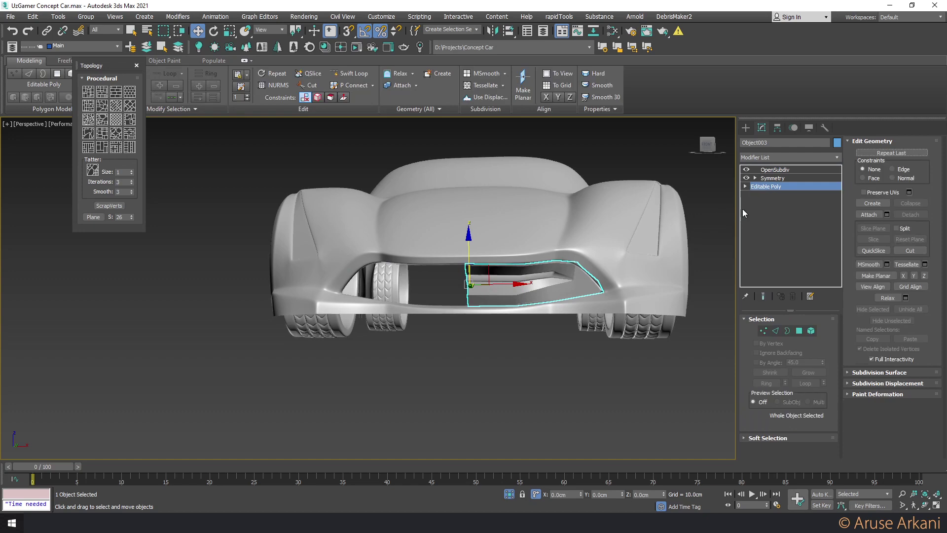
Select Plane008 and pick the 11-polygon strip under the body in Polygon mode
left_click(567, 238)
key("2")
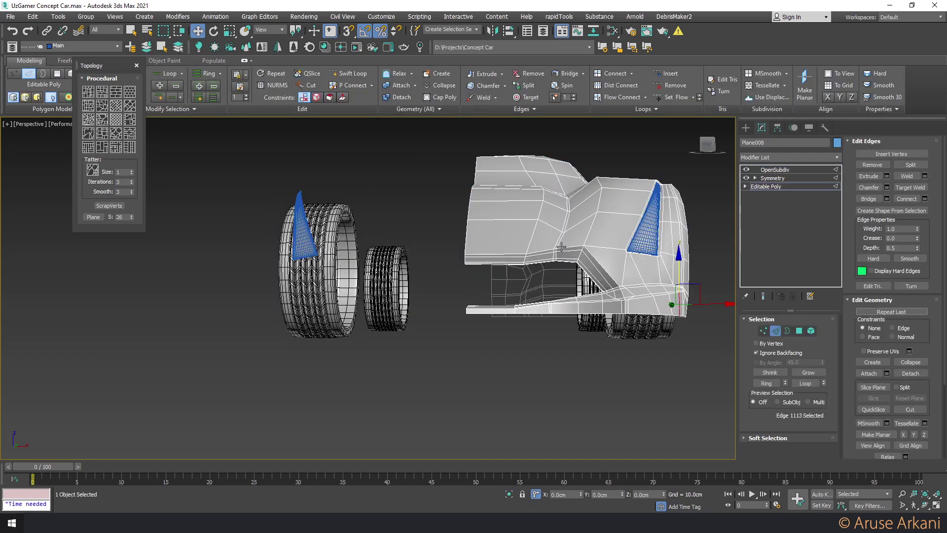
middle_click_drag(556, 260, 537, 271, "alt")
scroll(572, 252, "up", 5)
key("4")
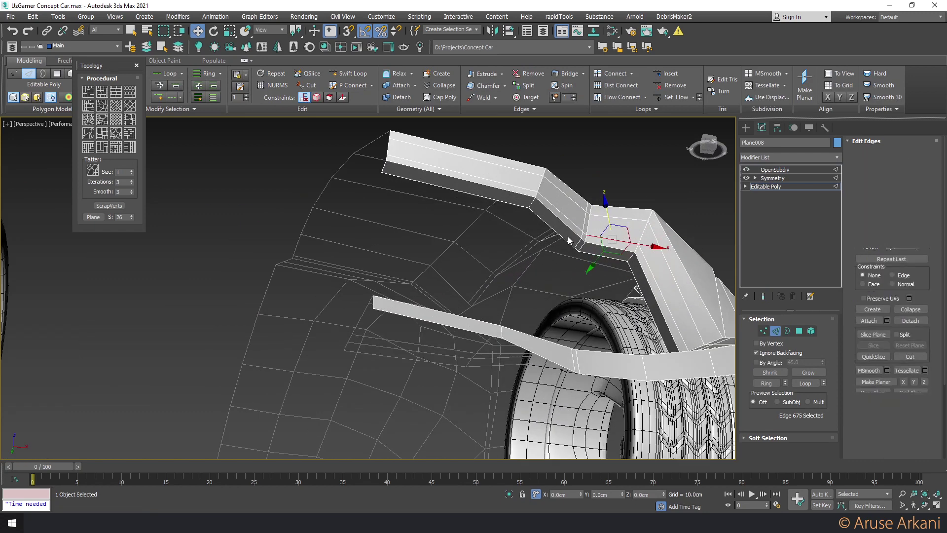
left_click(328, 140)
left_click(417, 173)
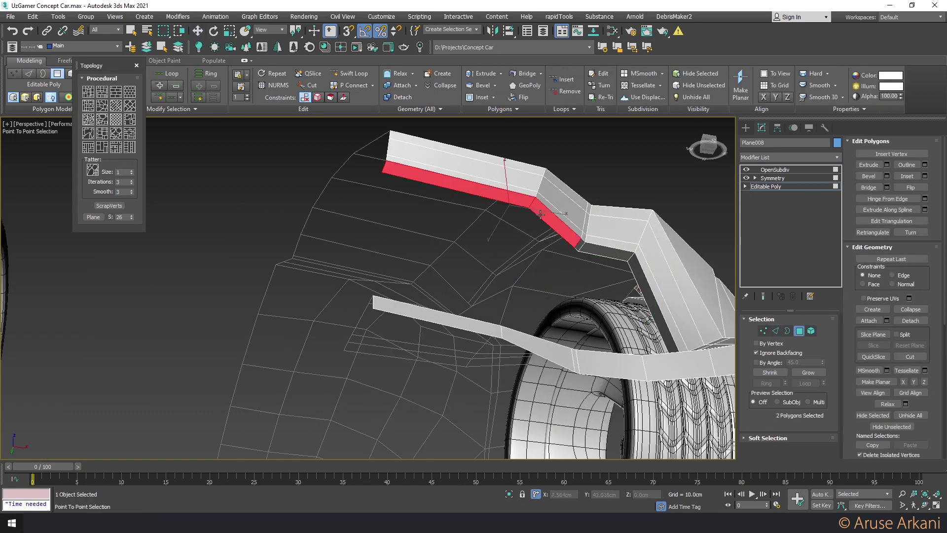
key("w")
left_click(537, 209, "shift")
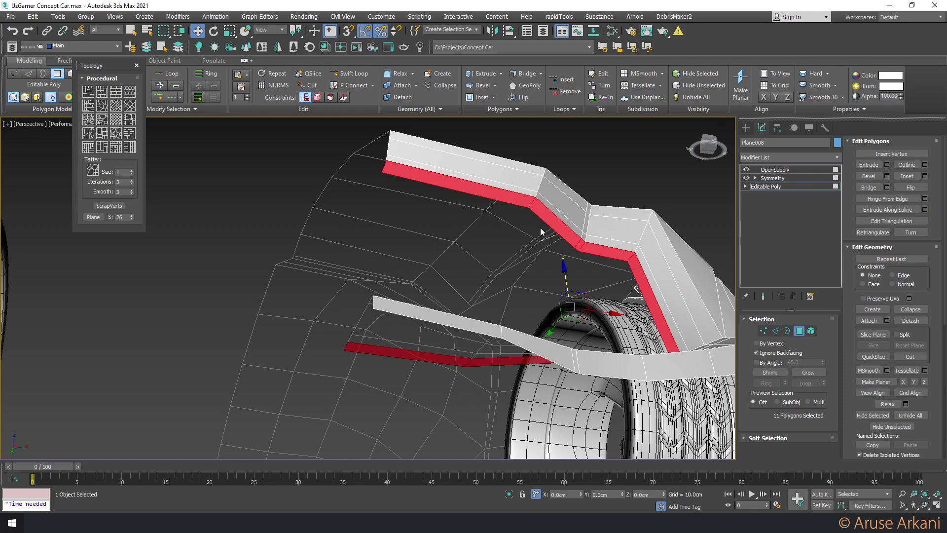
Start a Detach on the strip, cancel it, and return to Edge mode
middle_click_drag(539, 226, 560, 253, "alt")
left_click(399, 97)
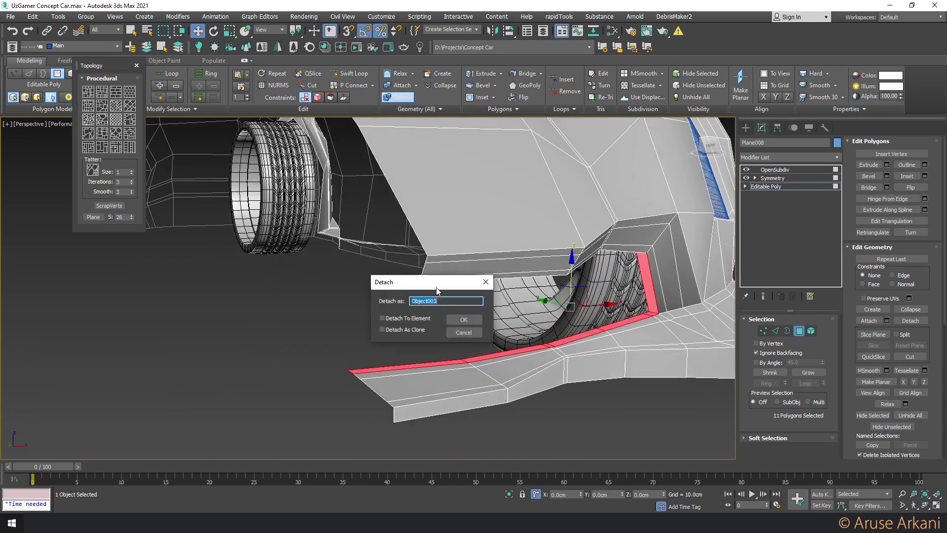
left_click(462, 332)
middle_click_drag(469, 331, 611, 285, "alt")
key("3")
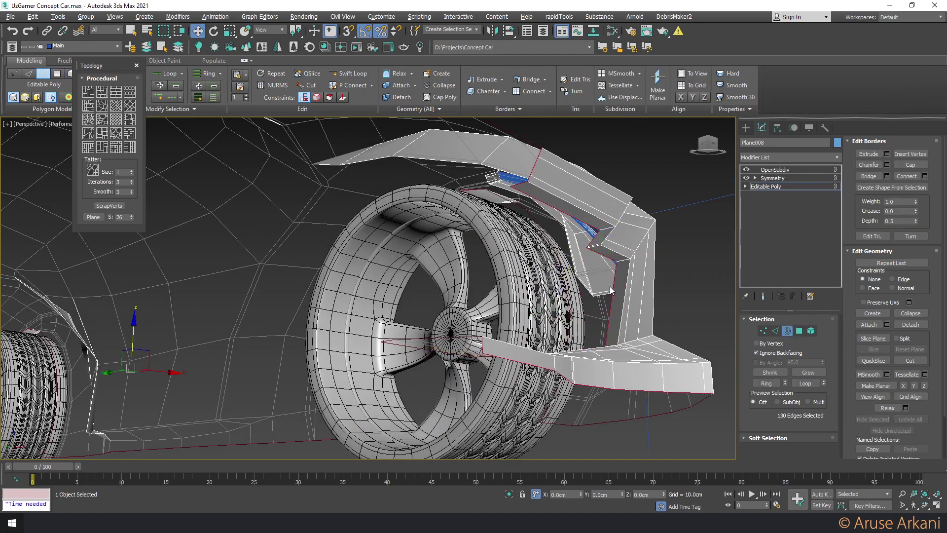
key("2")
Select a Point To Point edge path down the fender opening and frame it
middle_click_drag(610, 286, 553, 258, "alt")
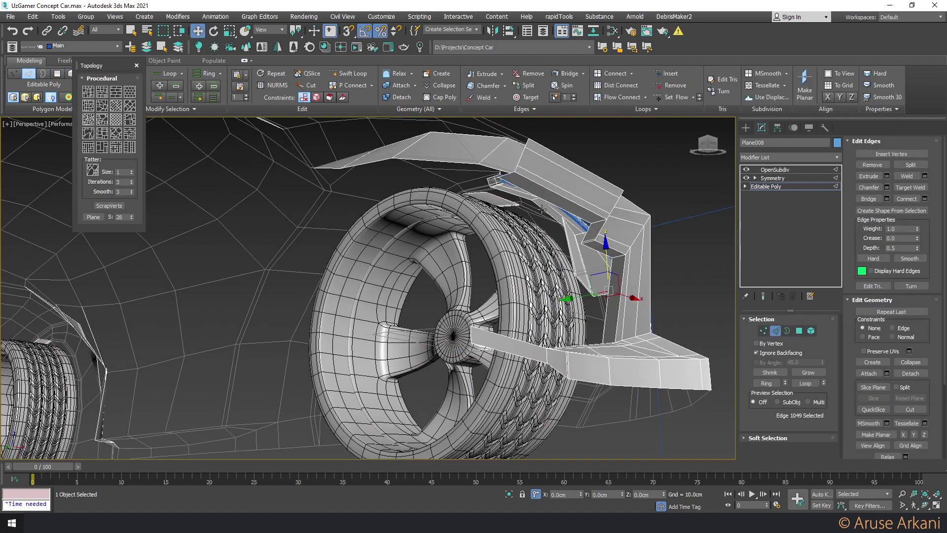
middle_click_drag(541, 210, 341, 265, "alt")
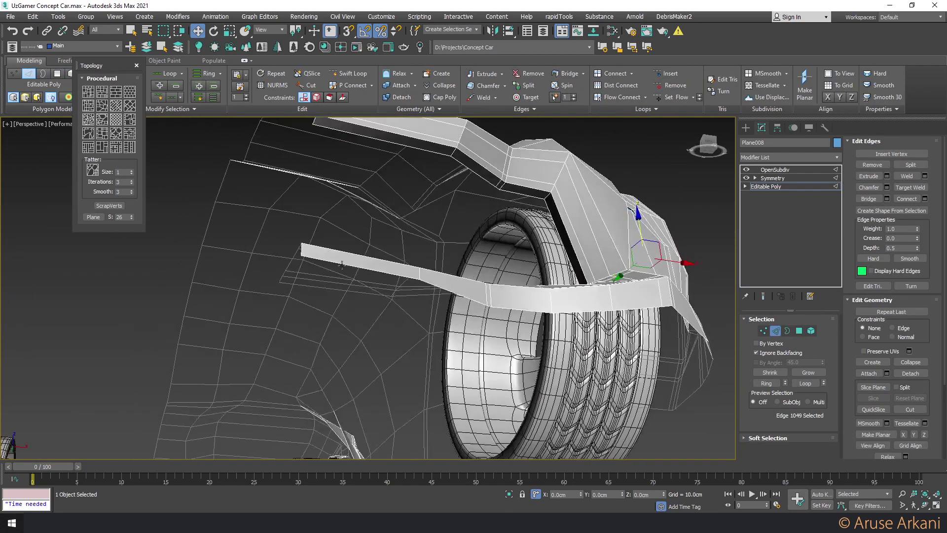
left_click(342, 130)
left_click(564, 241)
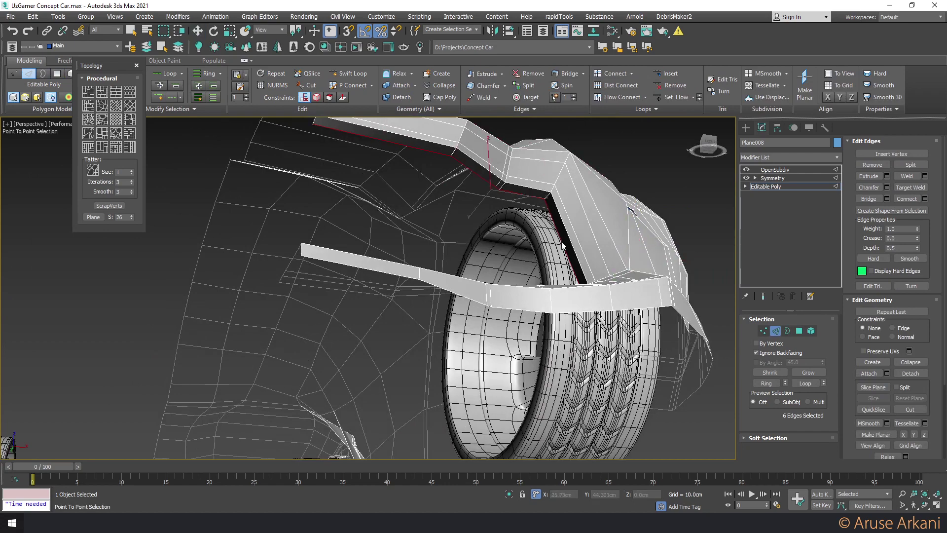
key("w")
key("z")
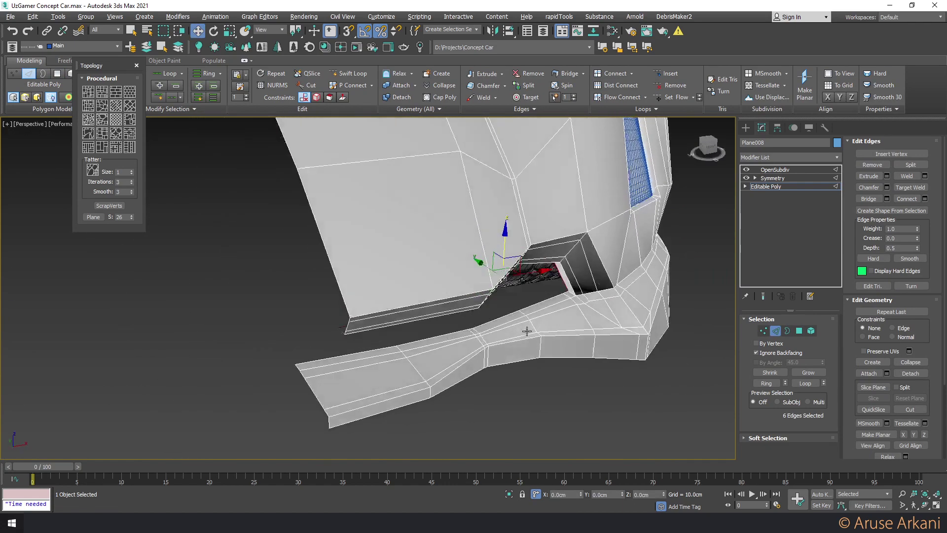
scroll(384, 342, "up", 2)
Add a Point To Point edge path along the lower panel and move/scale the intake lip edges
left_click(379, 353)
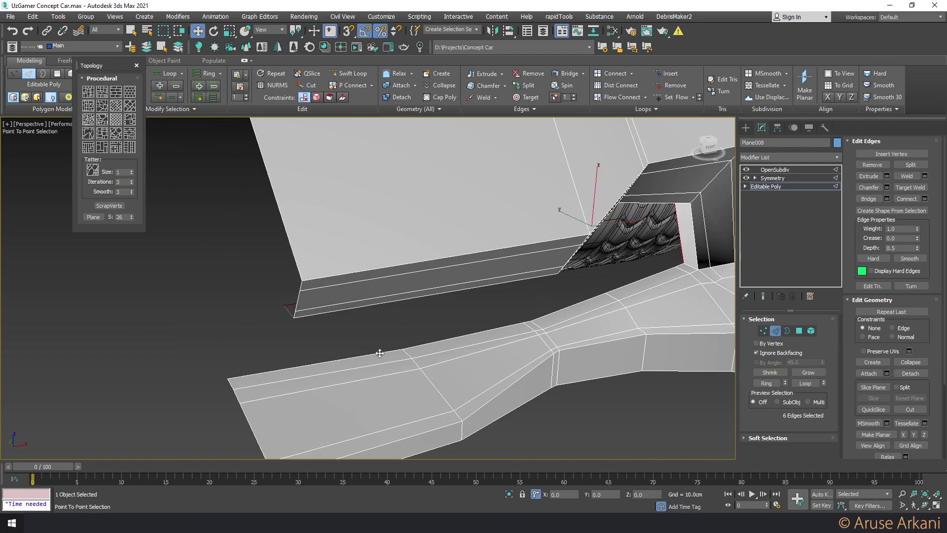
left_click(676, 269)
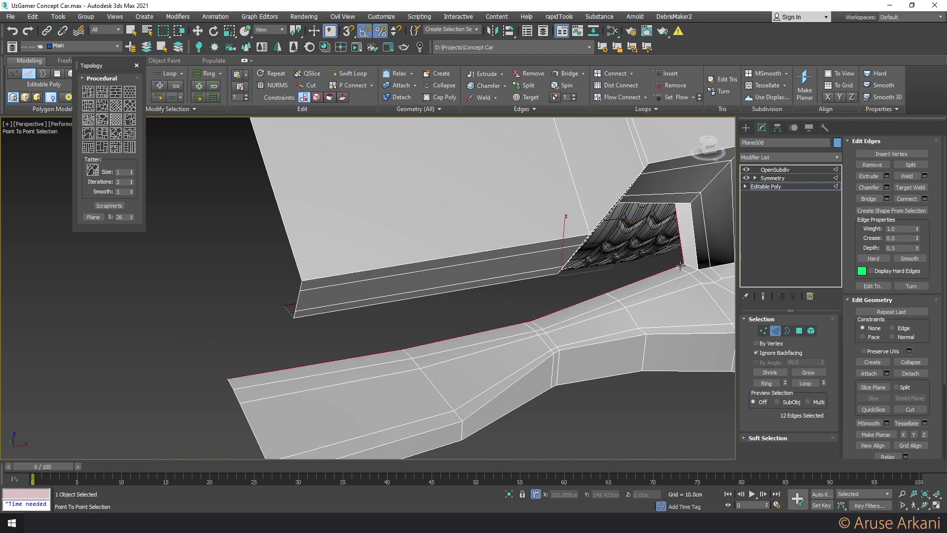
key("w")
scroll(680, 267, "down", 5)
scroll(566, 274, "up", 2)
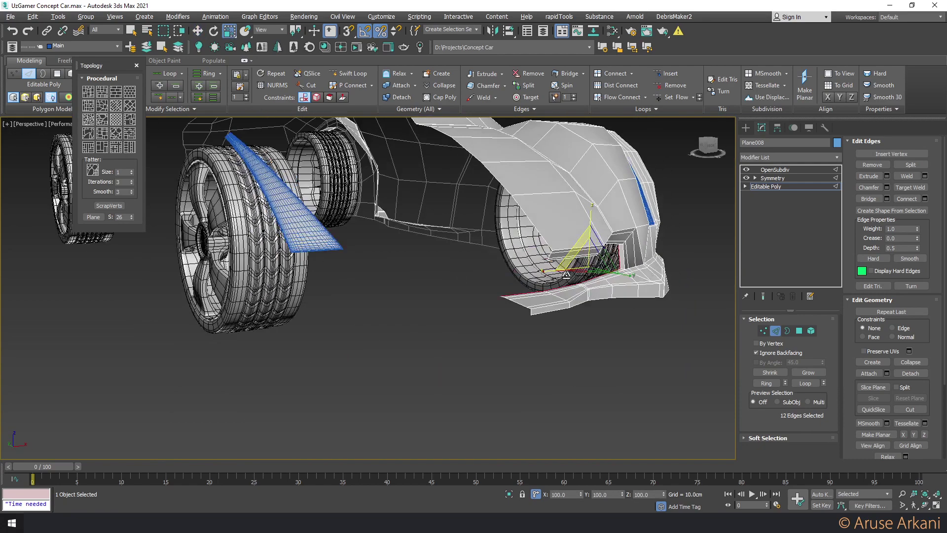
middle_click_drag(605, 309, 651, 413, "alt")
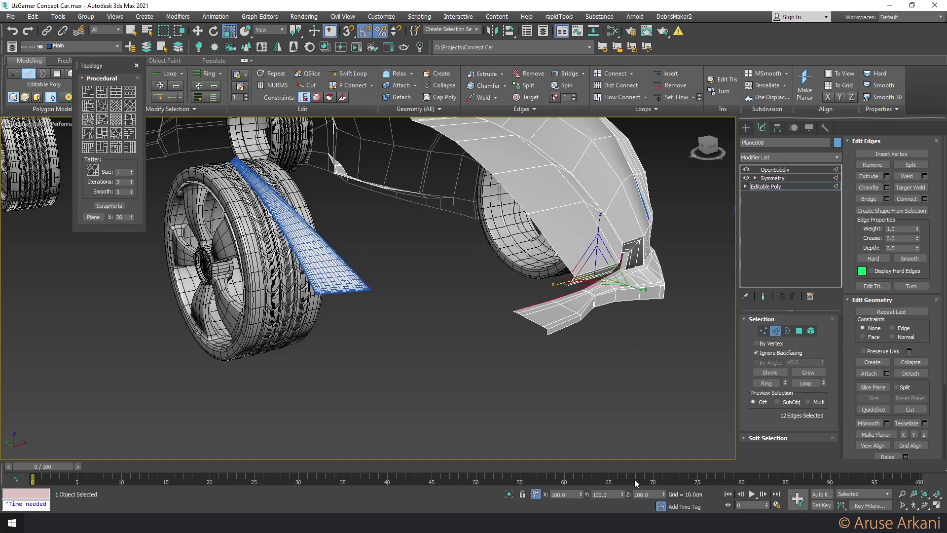
key("w")
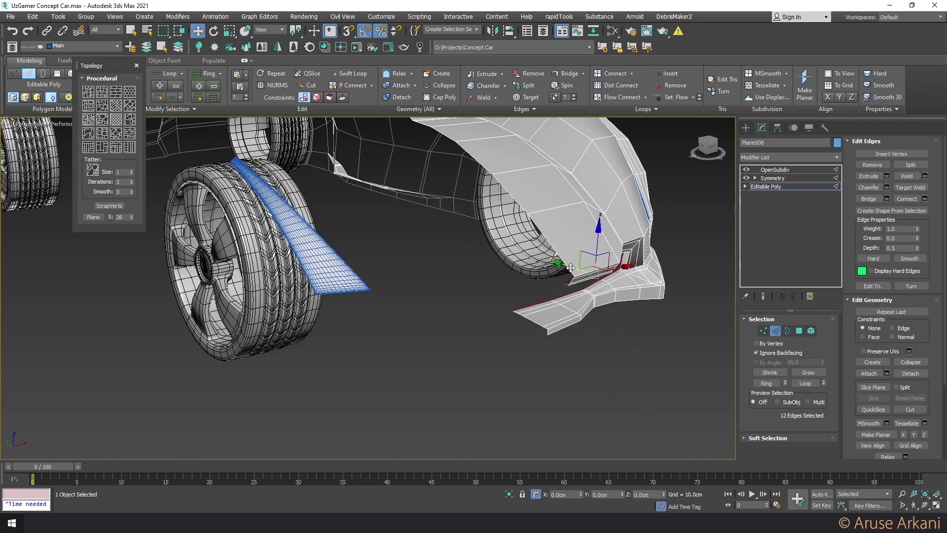
key("r")
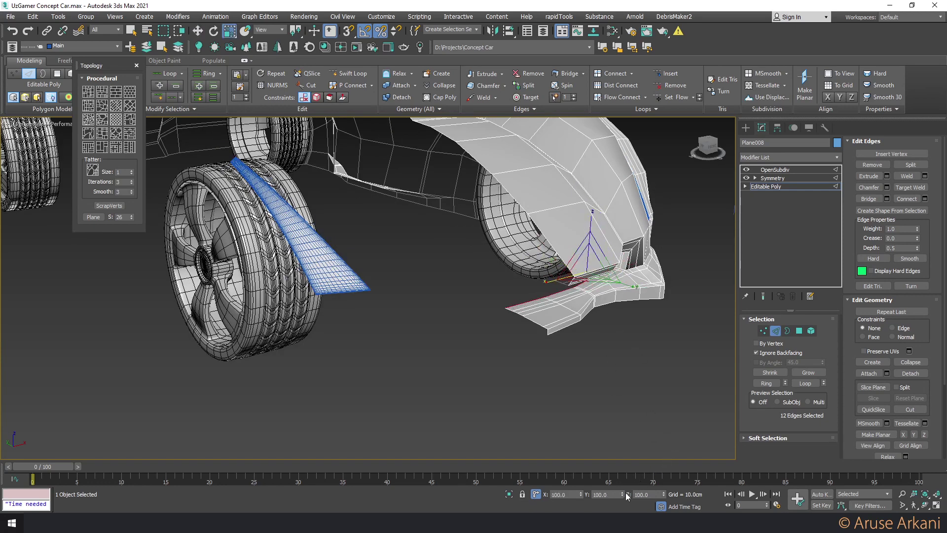
key("w")
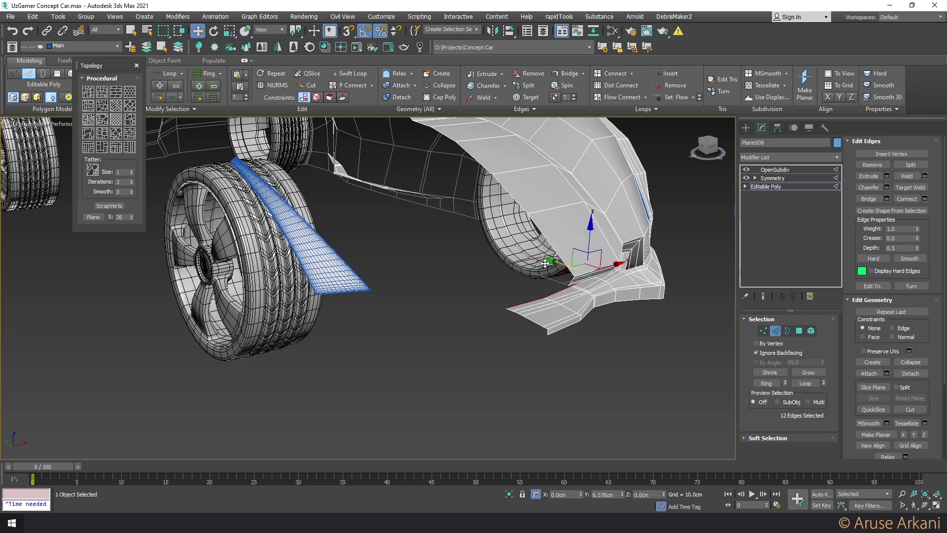
mouse_move(544, 263)
middle_mouse_down("alt")
mouse_move(494, 241)
mouse_move(618, 252)
mouse_move(472, 285)
middle_mouse_up("alt")
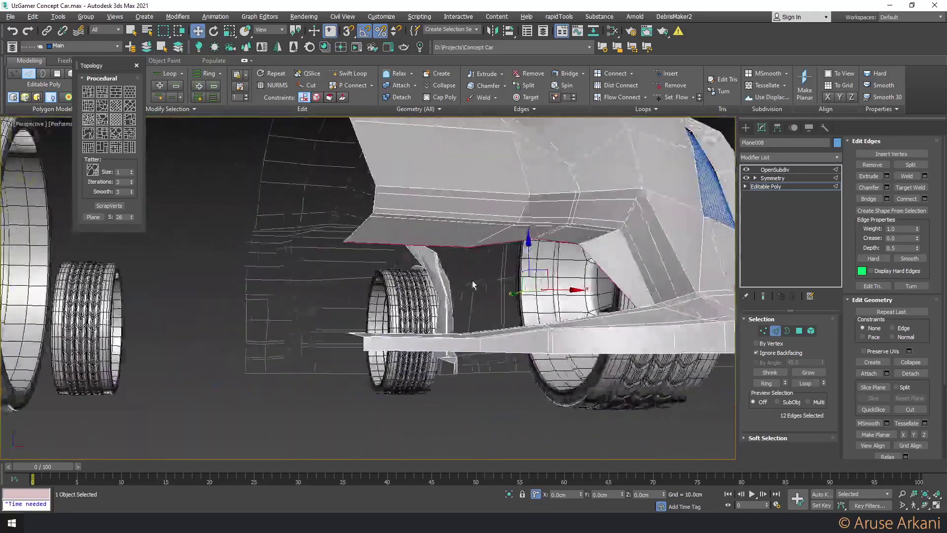
Detach the 11-polygon intake strip from the car body as a copy
key("4")
left_click(474, 236)
left_click(510, 239, "shift")
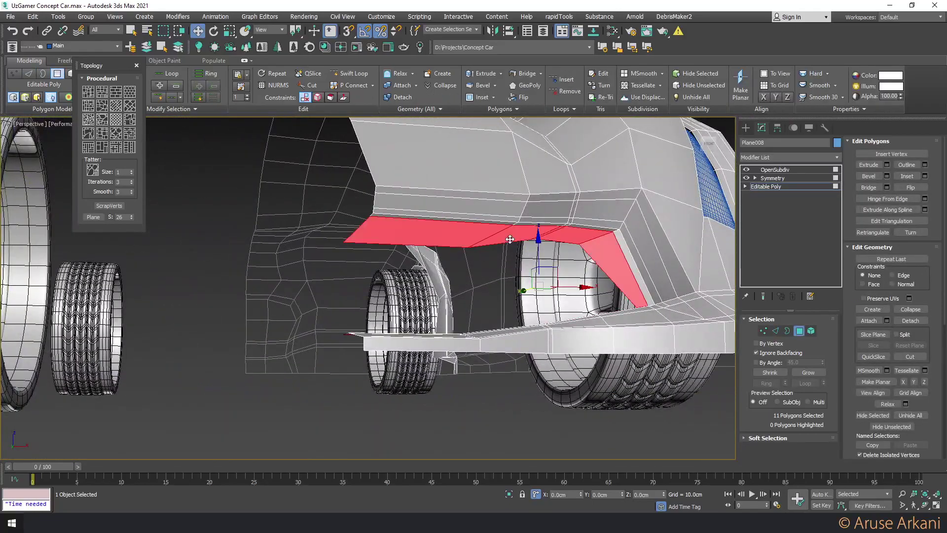
middle_click_drag(510, 239, 511, 271, "alt")
left_click(399, 97)
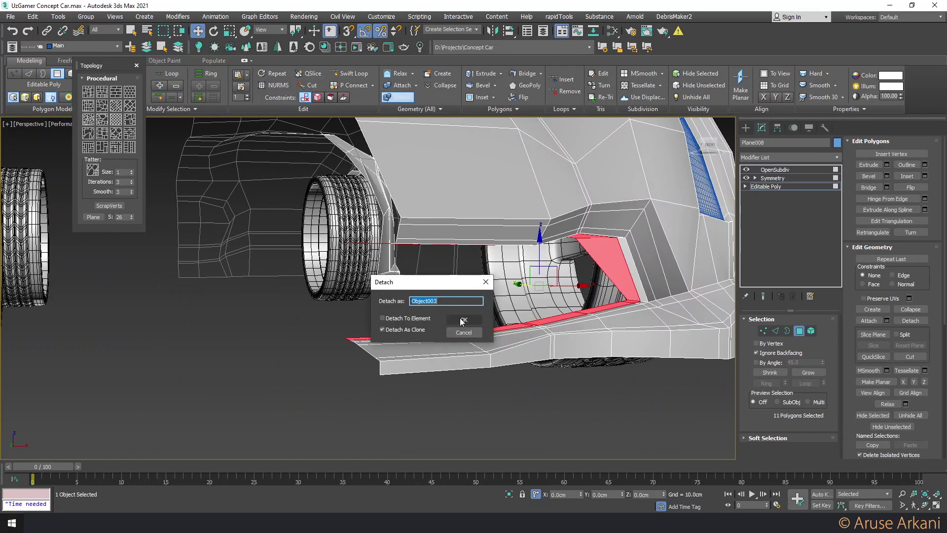
left_click(462, 320)
Detach the intake rim polygons through a temporary Edit Poly modifier above Symmetry, then delete it
left_click(773, 178)
left_click(789, 156)
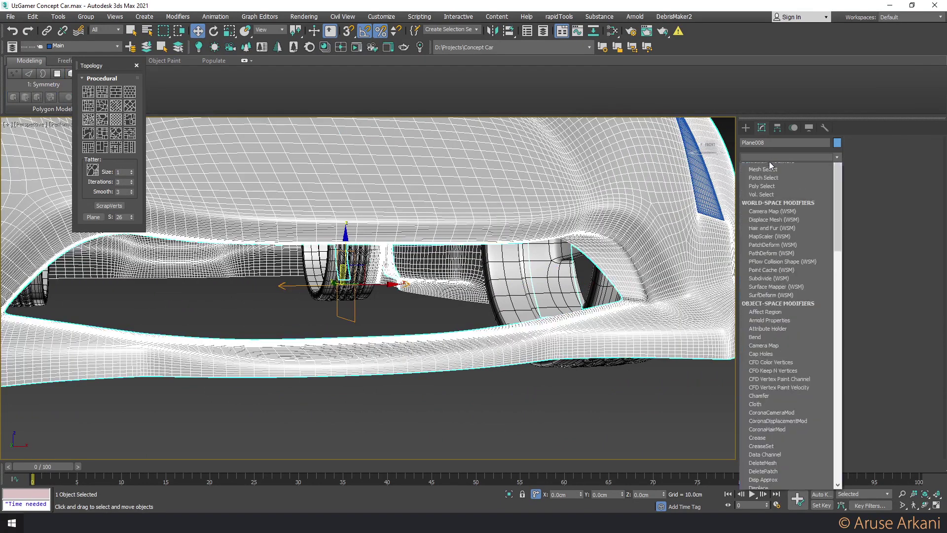
left_click(771, 191)
key("4")
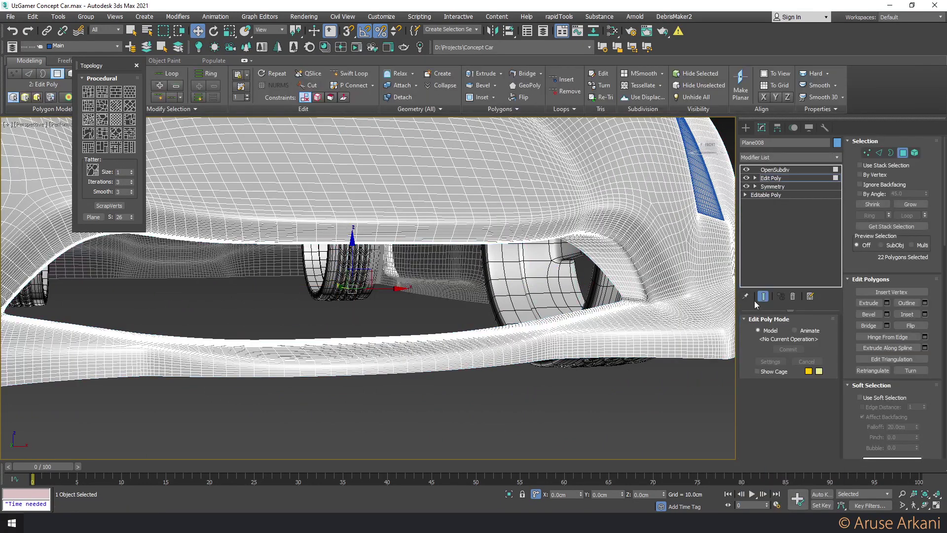
left_click(764, 297)
left_click(401, 97)
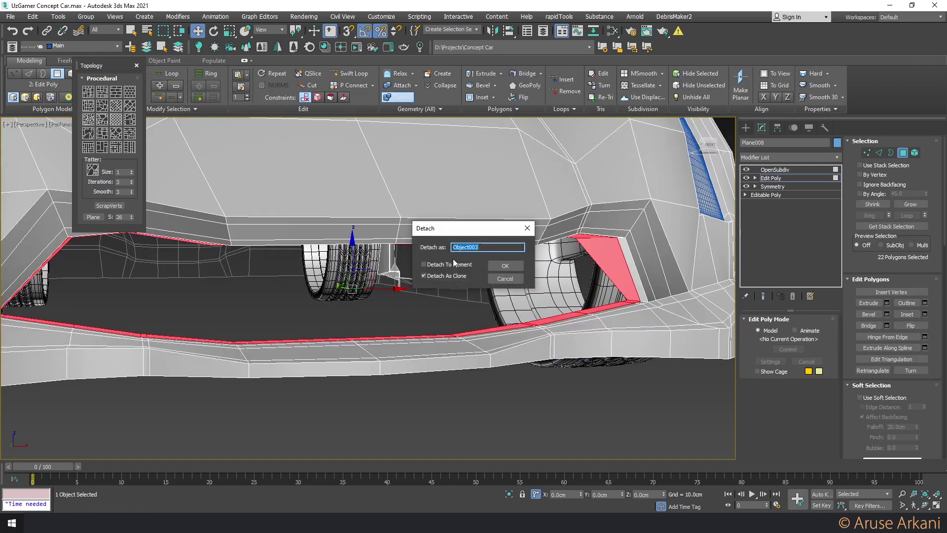
left_click(504, 265)
right_click(772, 178)
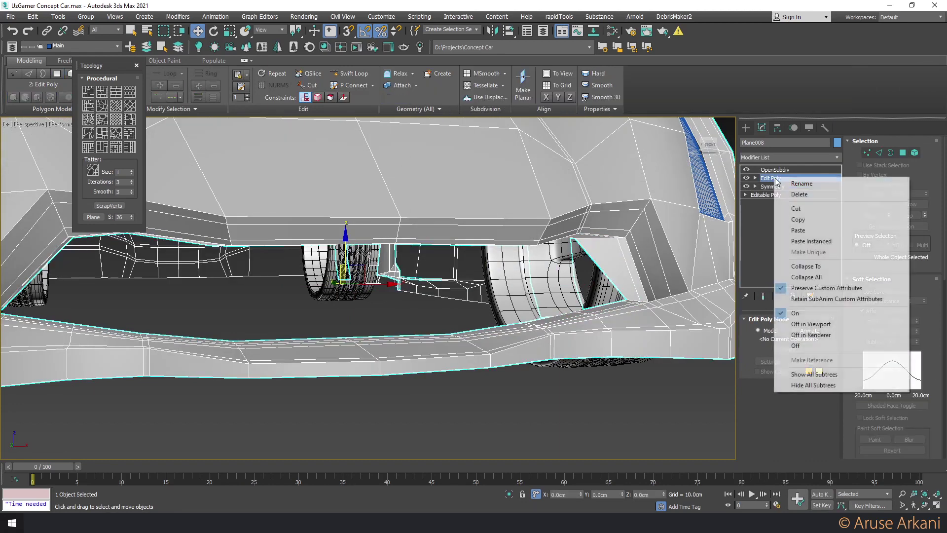
left_click(799, 194)
Hide the car body and cap the detached piece's open border with rapidQCap
right_click(752, 224)
left_click(675, 230)
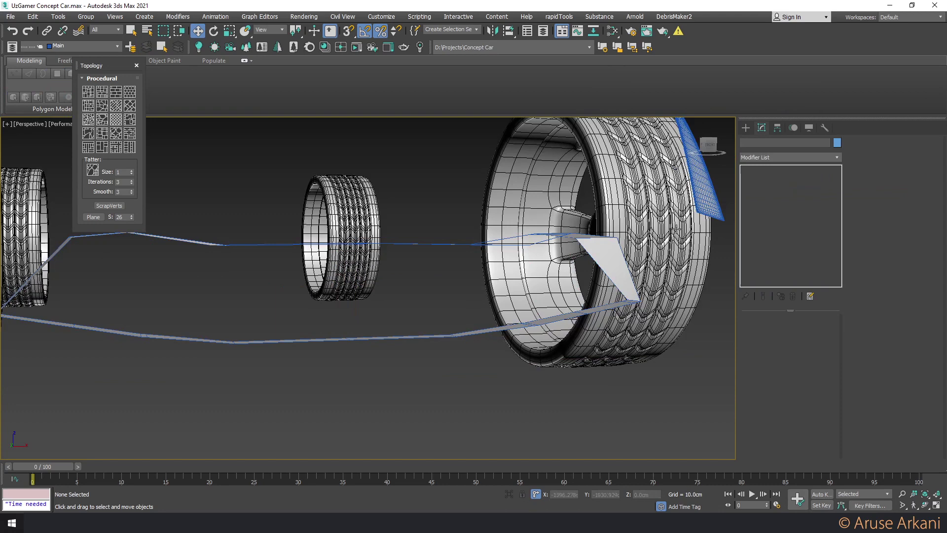
left_click(578, 236)
key("2")
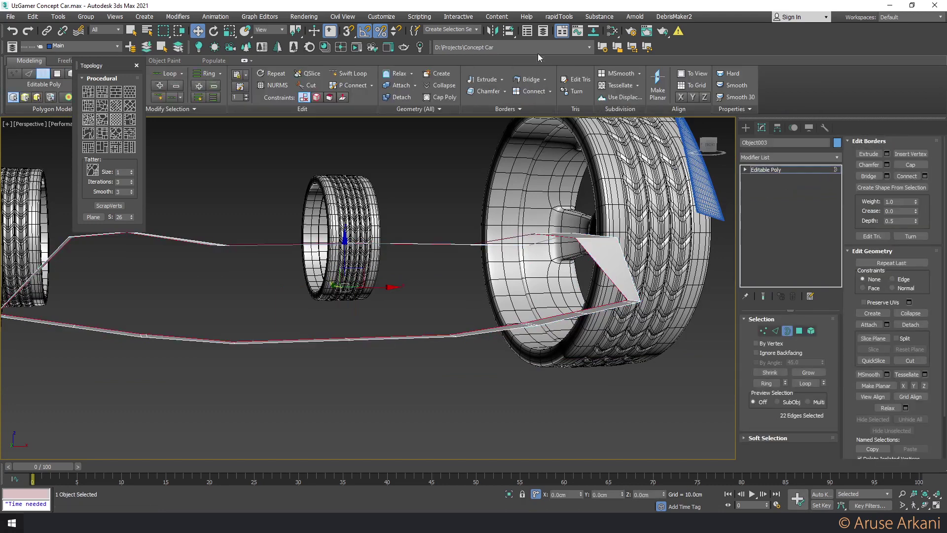
left_click(552, 18)
mouse_move(563, 43)
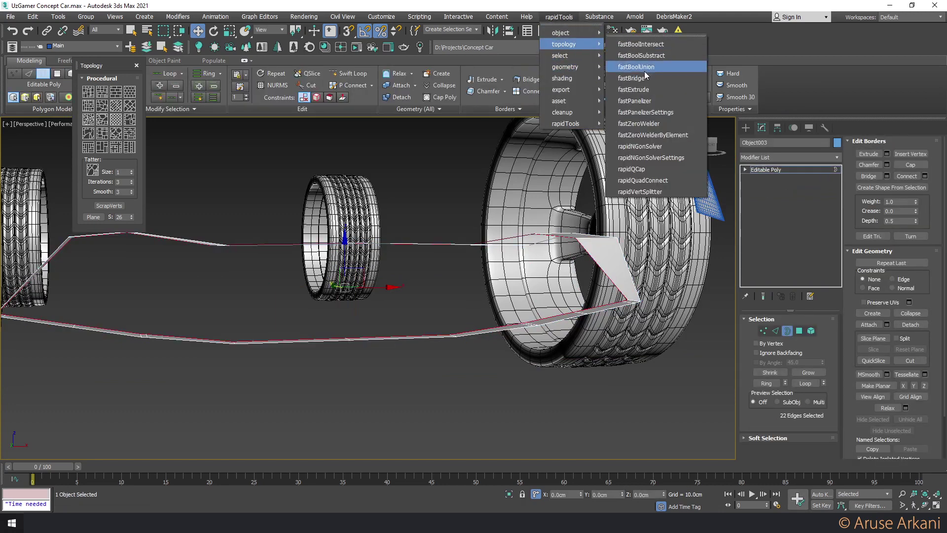
left_click(653, 170)
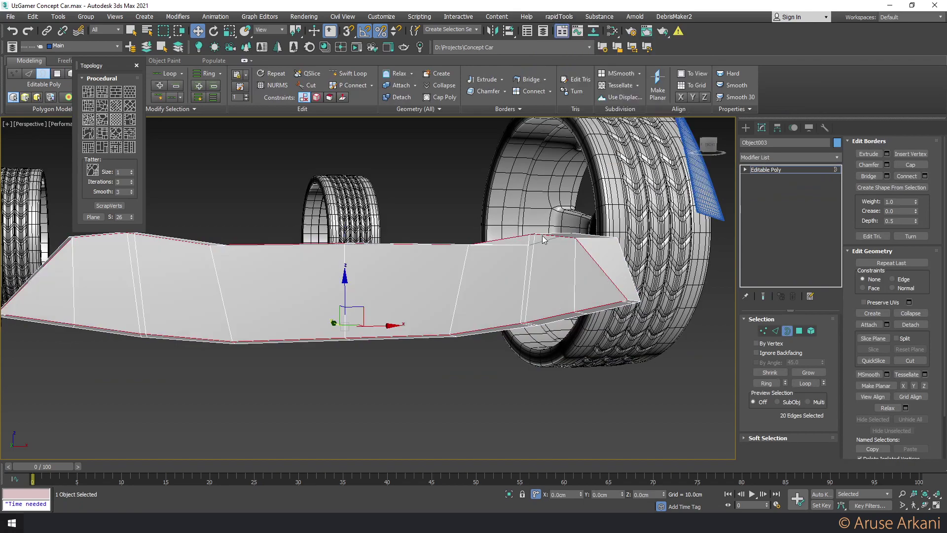
Pick a quad on the cap and insert an edge loop across the piece
middle_click_drag(543, 239, 472, 242, "alt")
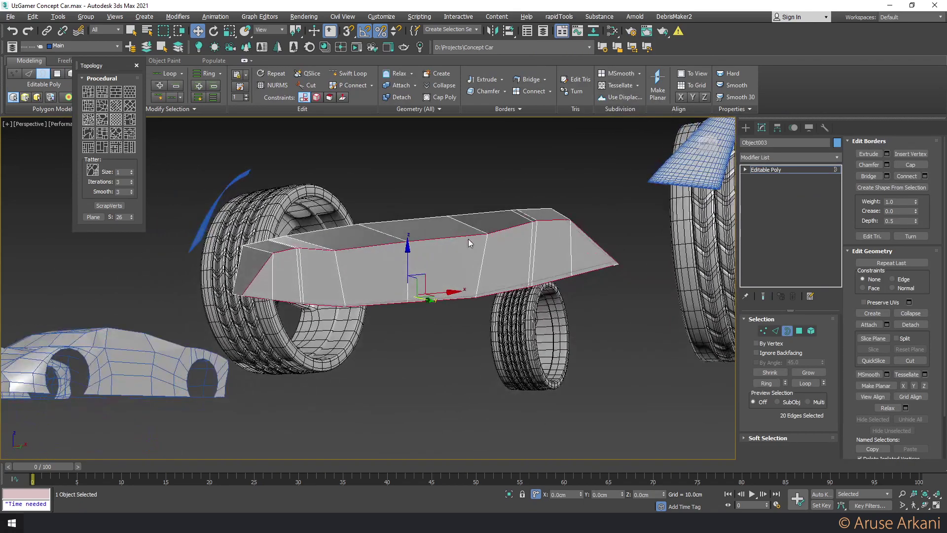
key("4")
left_click(453, 256)
mouse_move(453, 256)
middle_mouse_down("alt")
mouse_move(506, 262)
mouse_move(480, 241)
middle_mouse_up("alt")
left_click(354, 73)
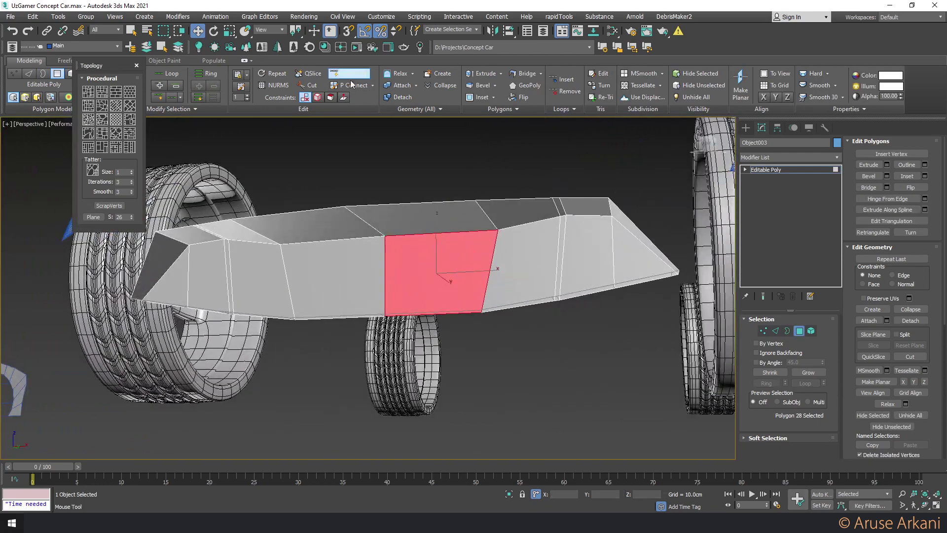
key("w")
key("4")
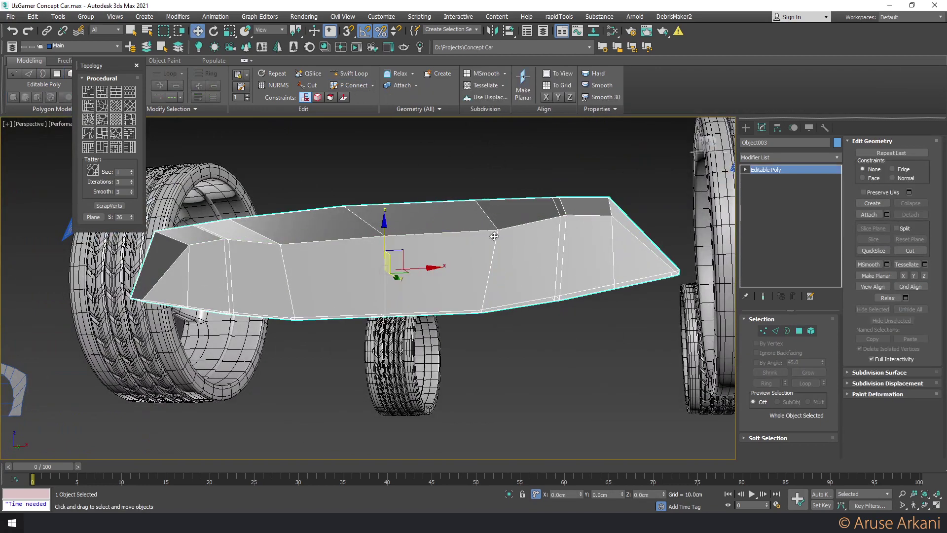
key("4")
Inset the intake piece's front strip of faces by 0.3cm
middle_click_drag(506, 433, 538, 303, "alt")
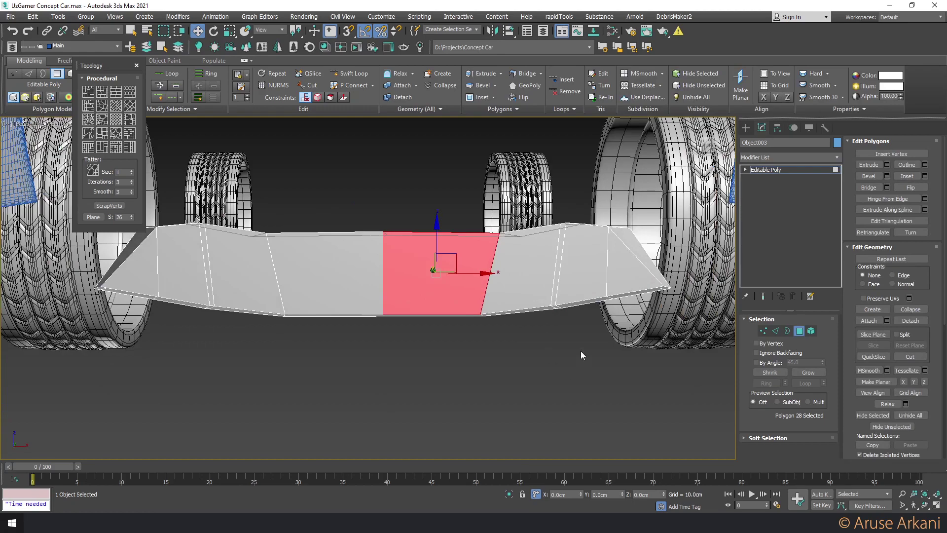
left_click(628, 271)
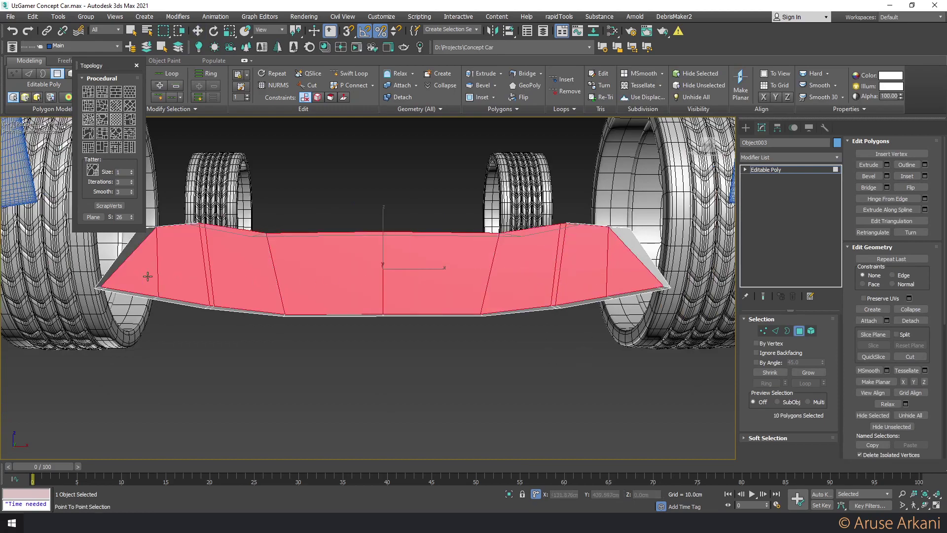
key("w")
middle_click_drag(341, 276, 328, 295, "alt")
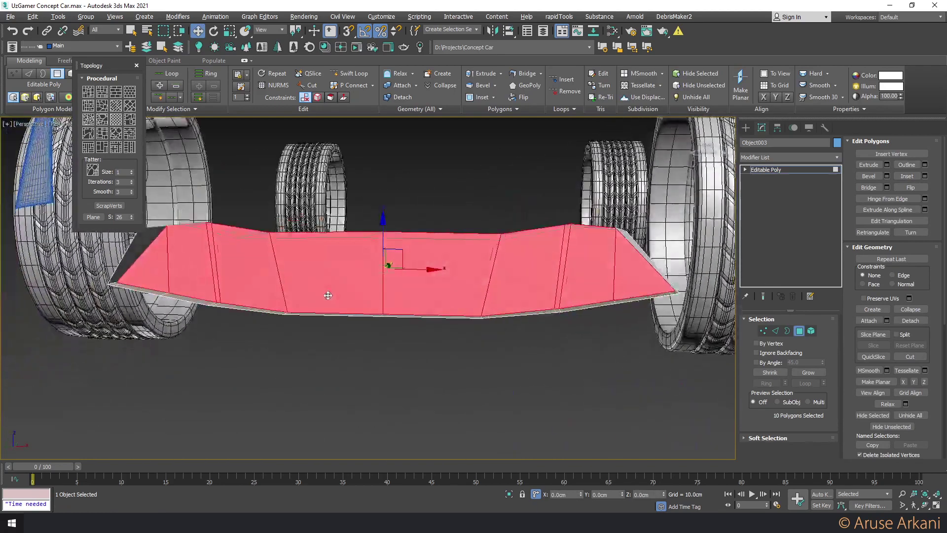
left_click(483, 97, "shift")
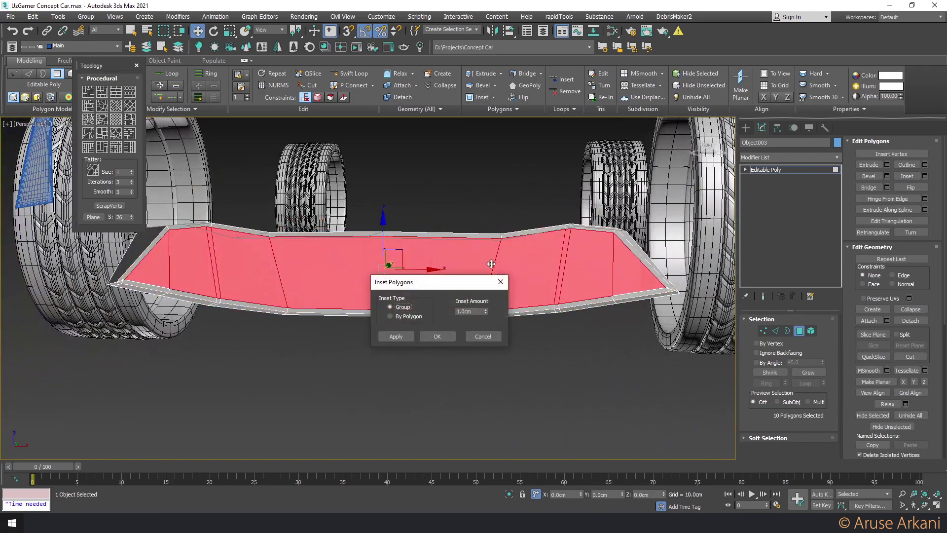
type("0.3")
key("Return")
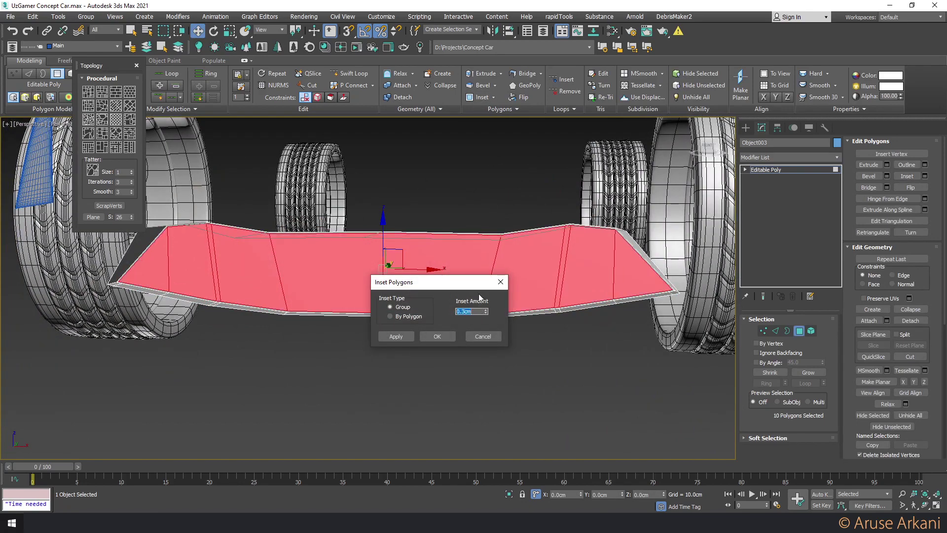
left_click(437, 336)
Unhide all objects to bring the car body back around the intake piece
right_click(498, 255)
mouse_move(449, 333)
middle_mouse_down("alt")
mouse_move(498, 255)
mouse_move(495, 279)
mouse_move(482, 275)
middle_mouse_up("alt")
left_click(521, 207)
scroll(486, 281, "up", 3)
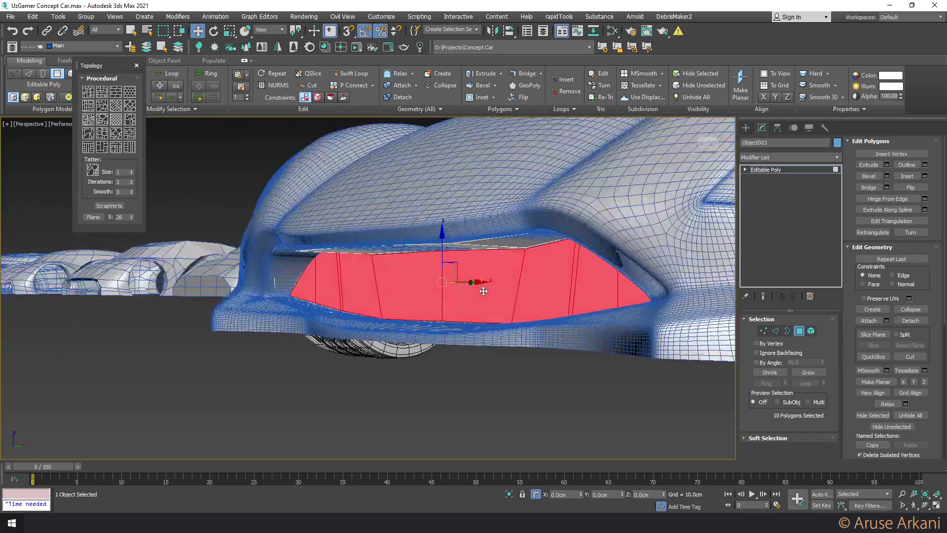
scroll(515, 289, "up", 4)
Copy the OpenSubdiv modifier from the car body's stack
left_click(765, 170)
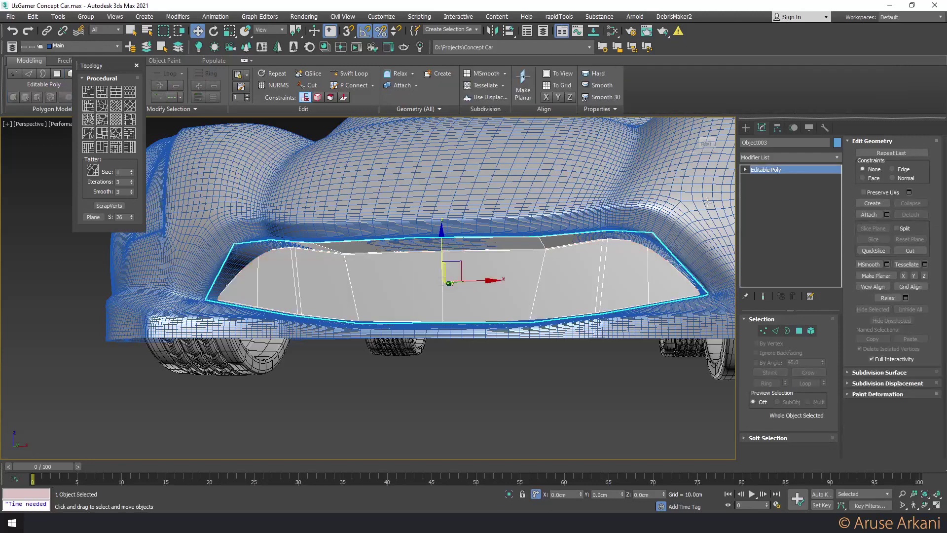
left_click(732, 190)
right_click(769, 169)
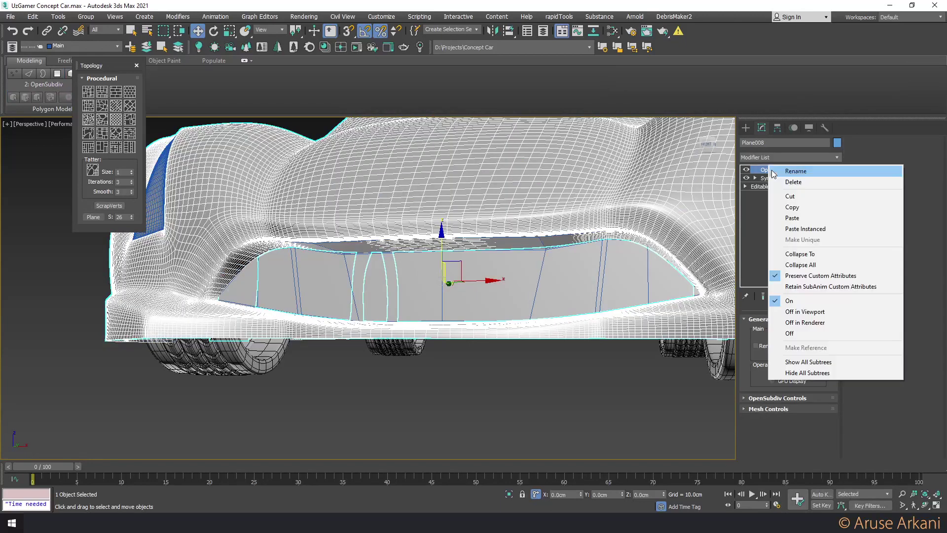
left_click(784, 208)
Paste the OpenSubdiv modifier as an instance onto Object003 and inspect the smoothed intake
left_click(634, 285)
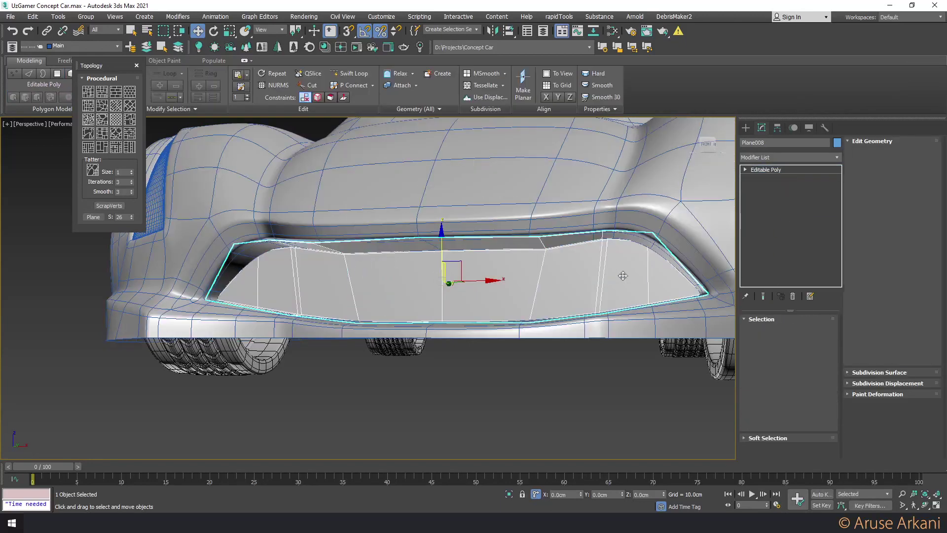
right_click(769, 170)
left_click(804, 185)
scroll(501, 266, "down", 4)
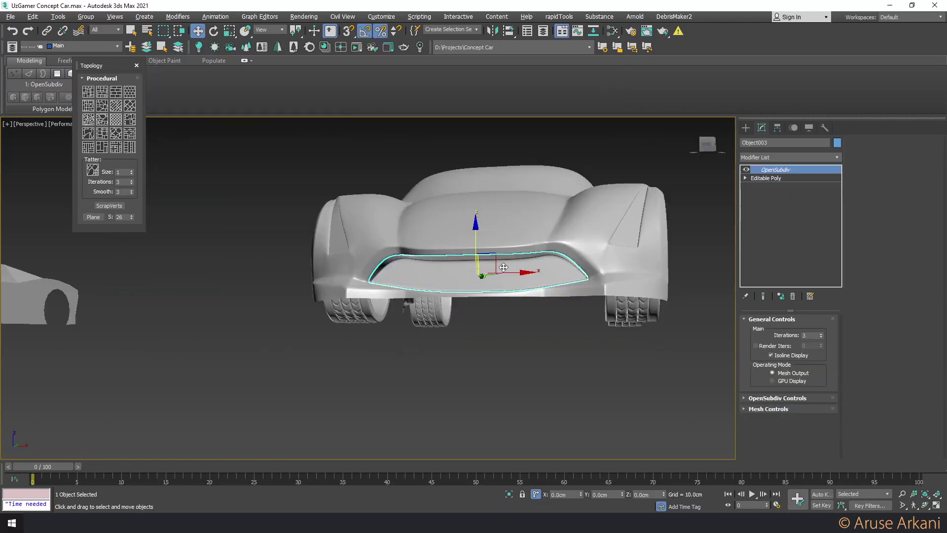
mouse_move(501, 266)
middle_mouse_down("alt")
mouse_move(435, 275)
mouse_move(461, 271)
middle_mouse_up("alt")
mouse_move(551, 264)
middle_mouse_down("alt")
mouse_move(574, 274)
mouse_move(569, 283)
middle_mouse_up("alt")
scroll(569, 283, "up", 3)
scroll(411, 277, "up", 3)
middle_click_drag(411, 277, 434, 277, "alt")
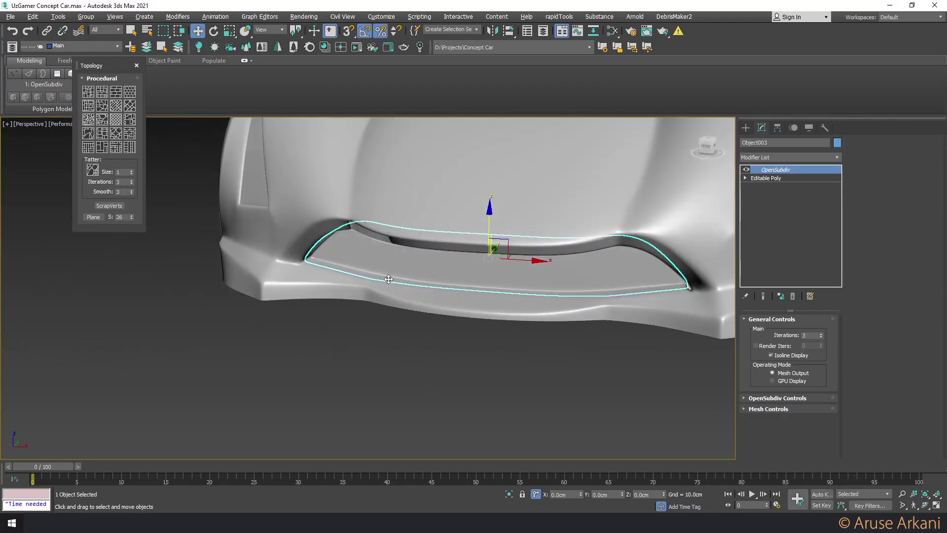
left_click(765, 178)
Pick an insert polygon and its top edge, then add an edge loop across the intake insert
key("2")
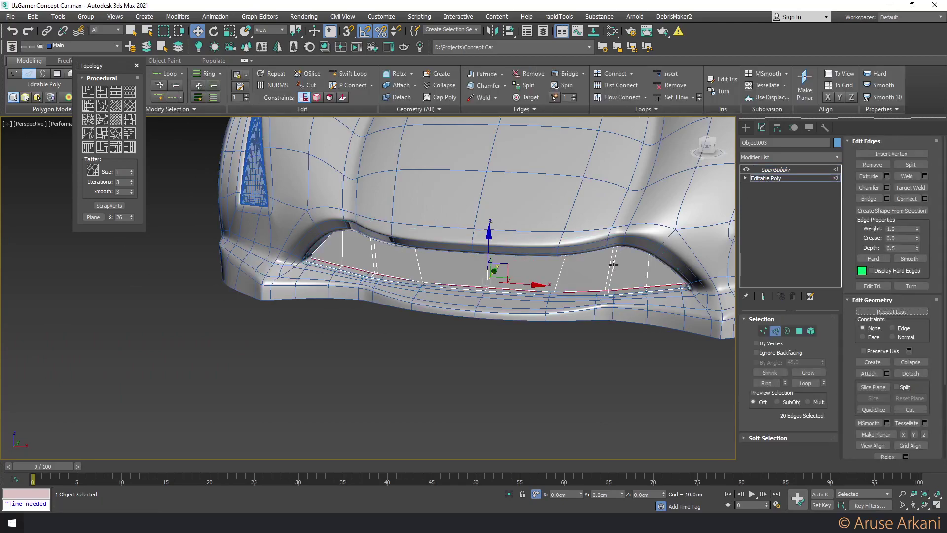
mouse_move(573, 271)
middle_mouse_down("alt")
mouse_move(618, 250)
mouse_move(529, 257)
middle_mouse_up("alt")
key("4")
left_click(582, 250)
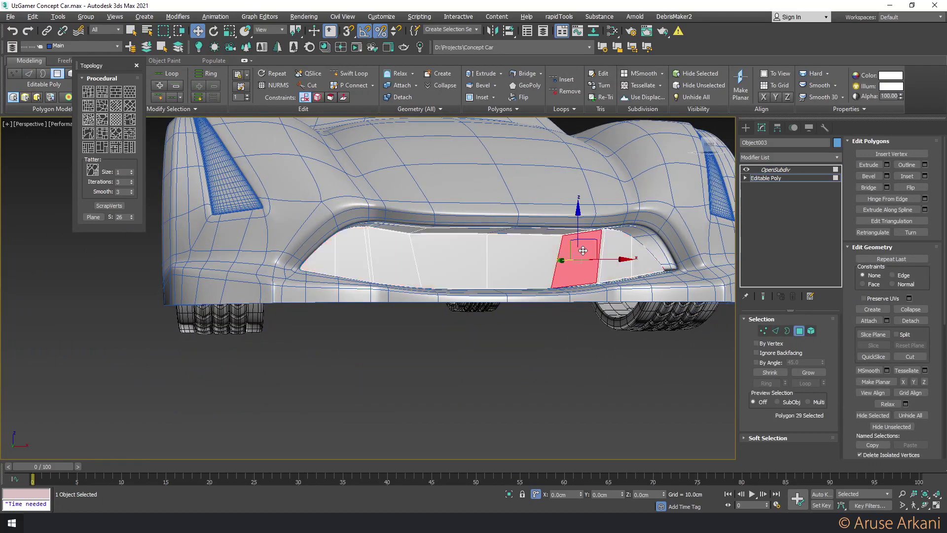
left_click(534, 257)
mouse_move(494, 268)
middle_mouse_down("alt")
mouse_move(506, 274)
mouse_move(448, 289)
mouse_move(526, 225)
middle_mouse_up("alt")
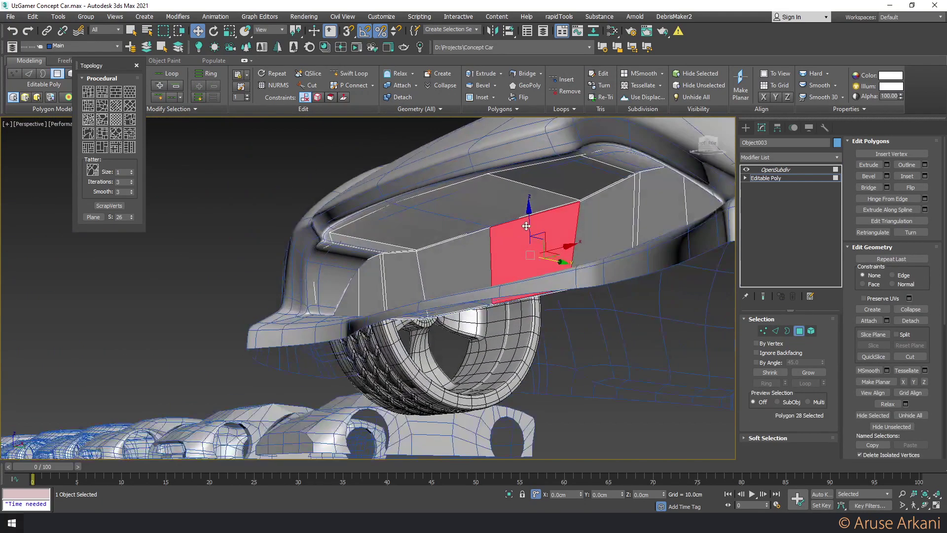
key("2")
left_click(547, 209)
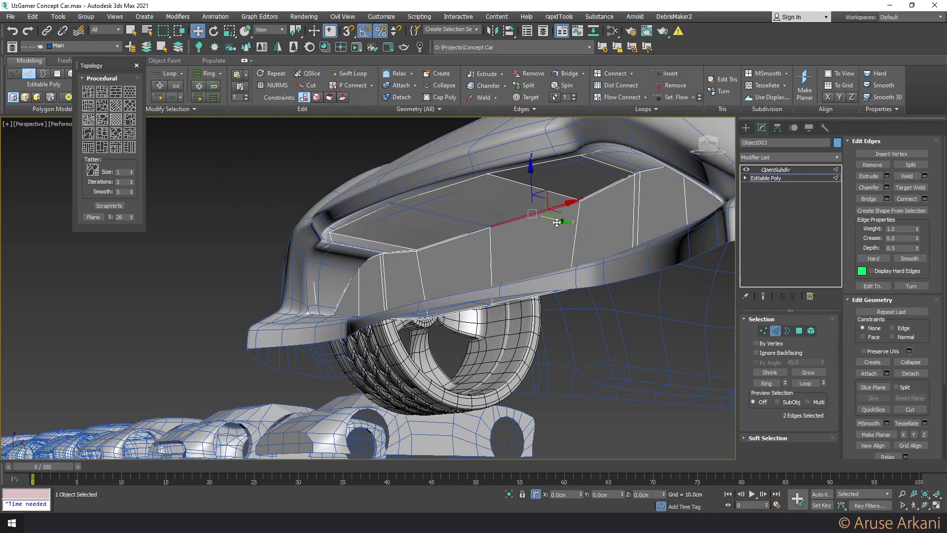
left_click(667, 74)
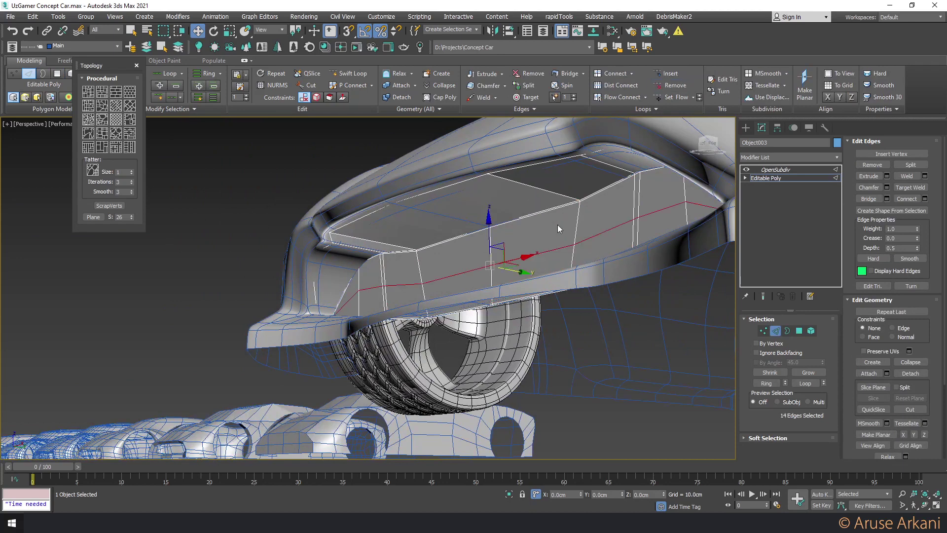
Select three insert polygons and shift their vertices along Y
key("4")
scroll(551, 208, "up", 4)
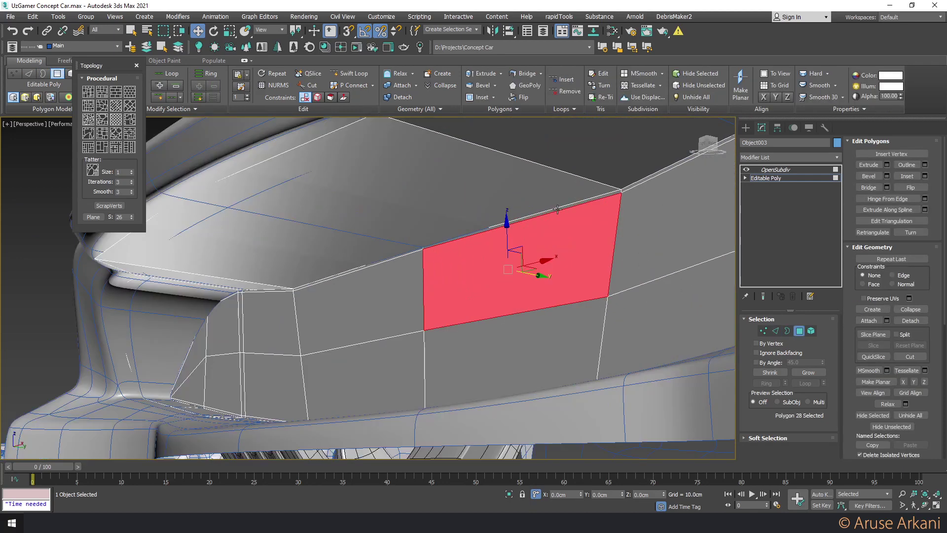
left_click(522, 232, "ctrl")
scroll(415, 239, "up", 3)
left_click_drag(416, 239, 397, 237)
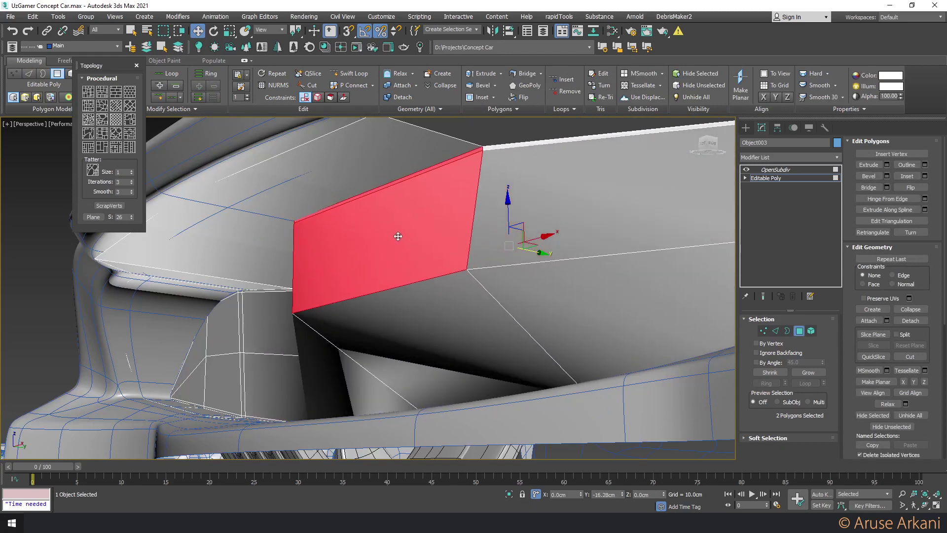
right_click(397, 237)
left_click(370, 269, "ctrl")
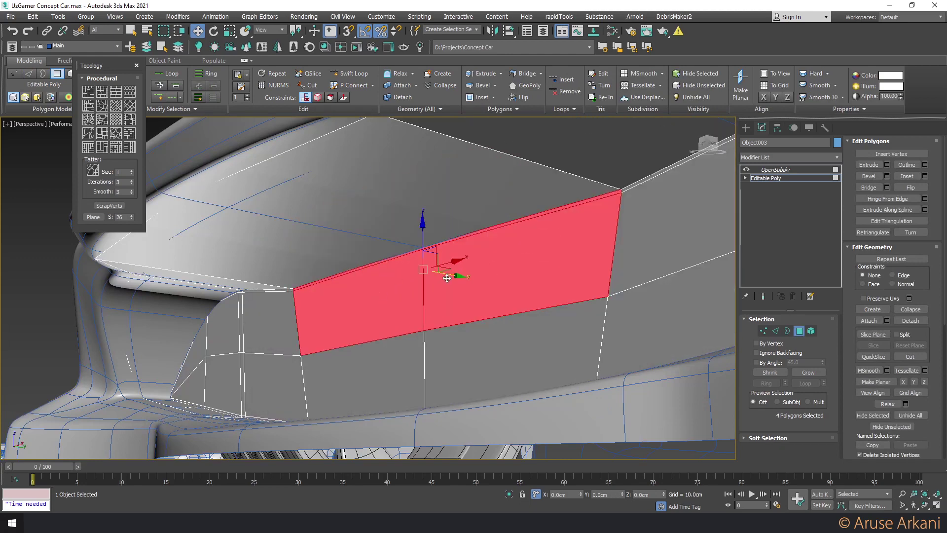
mouse_move(447, 278)
middle_mouse_down()
mouse_move(305, 263)
mouse_move(393, 245)
mouse_move(405, 261)
mouse_move(390, 275)
mouse_move(324, 260)
mouse_move(318, 274)
mouse_move(434, 279)
middle_mouse_up()
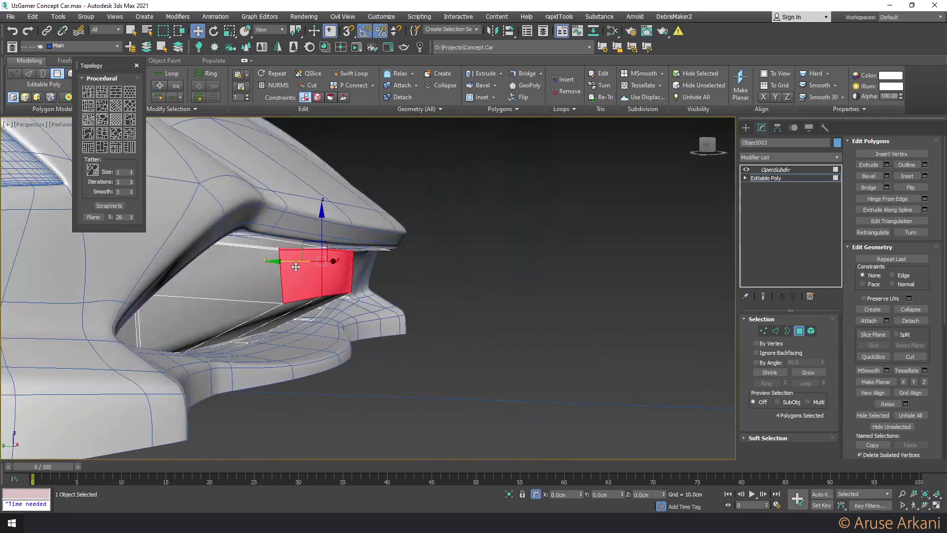
mouse_move(295, 267)
middle_mouse_down("alt")
mouse_move(286, 263)
mouse_move(301, 264)
mouse_move(302, 238)
middle_mouse_up("alt")
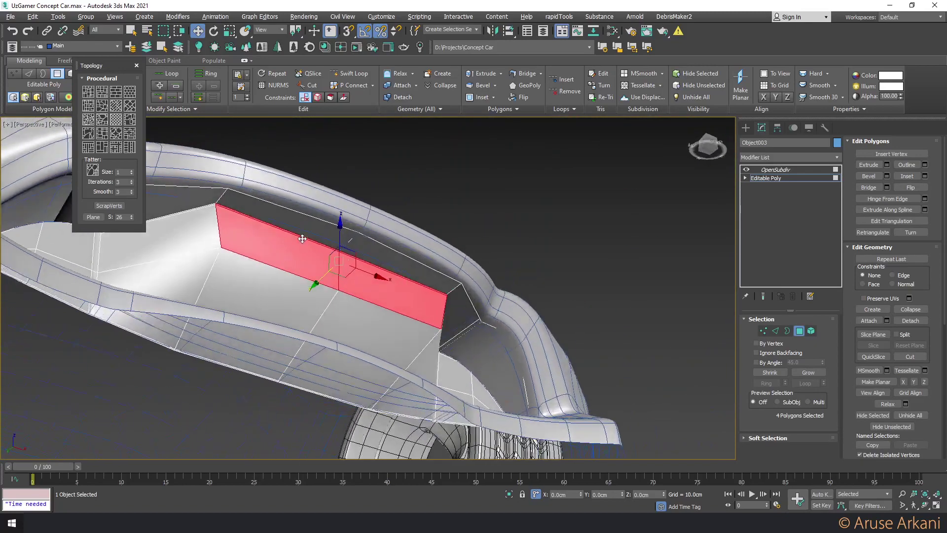
key("1")
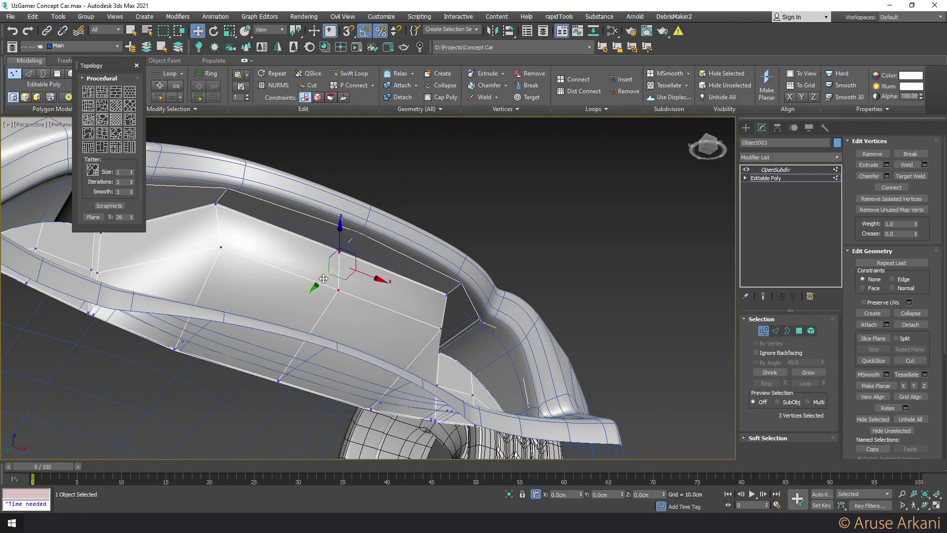
left_click_drag(324, 279, 332, 270)
Grow the selection along the recessed inner strip with Alt+L and delete those polygons
mouse_move(332, 271)
middle_mouse_down("alt")
mouse_move(471, 277)
mouse_move(469, 309)
mouse_move(365, 323)
middle_mouse_up("alt")
key("4")
key("alt+l")
key("Delete")
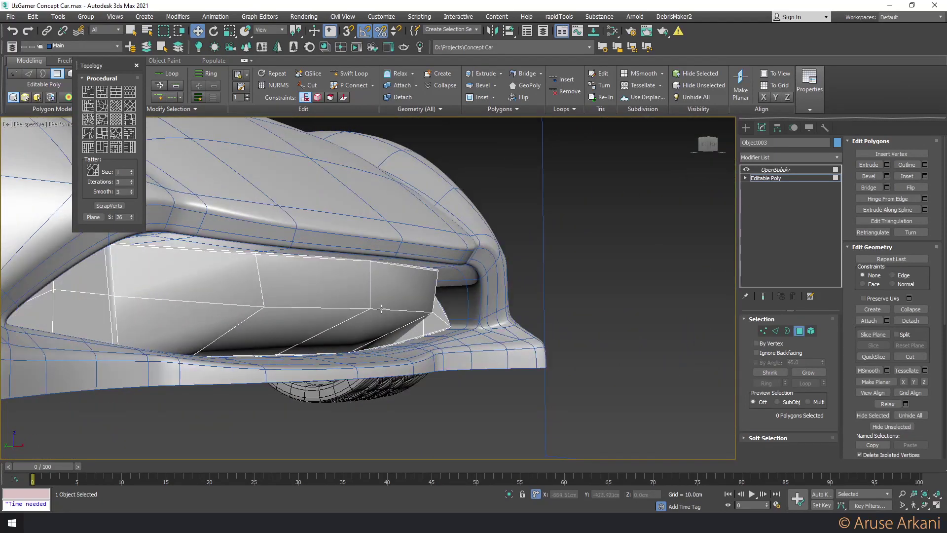
Slide four front polygons of the insert about 12cm along Y
key("2")
left_click(381, 308)
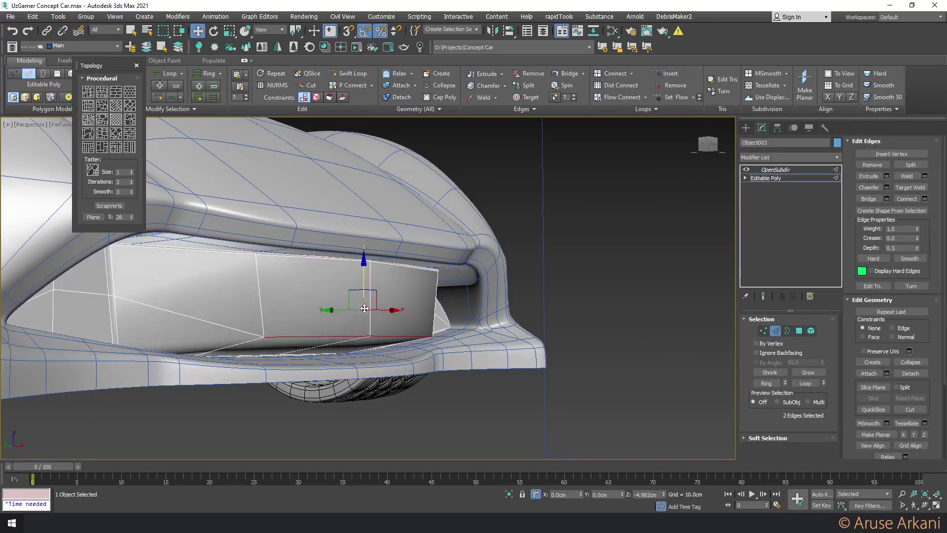
key("4")
left_click(316, 296)
left_click(380, 300, "ctrl")
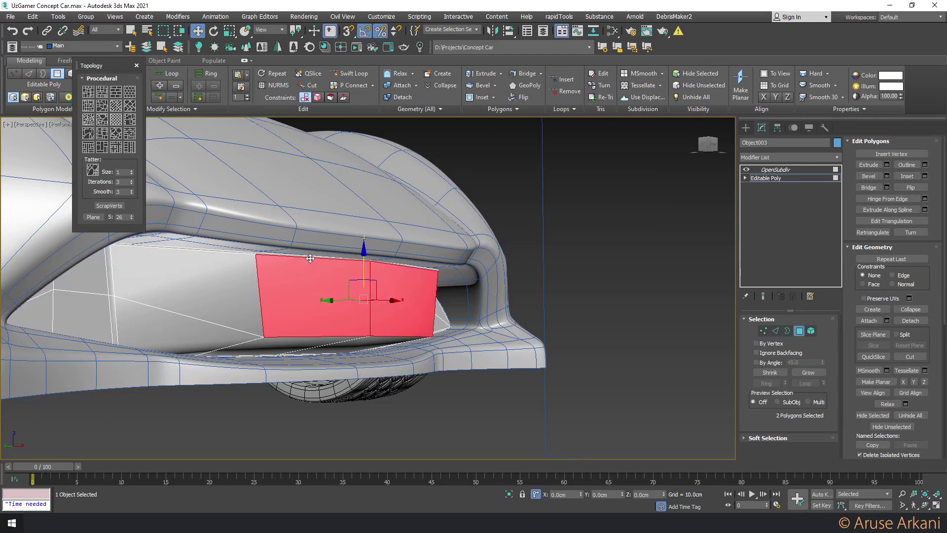
left_click(352, 260, "ctrl")
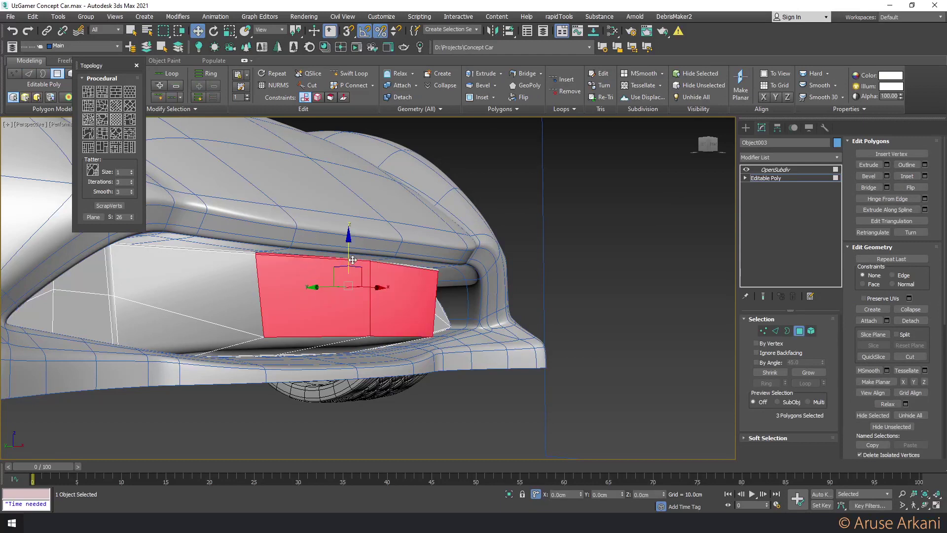
left_click(386, 265, "ctrl")
left_click_drag(334, 285, 286, 288)
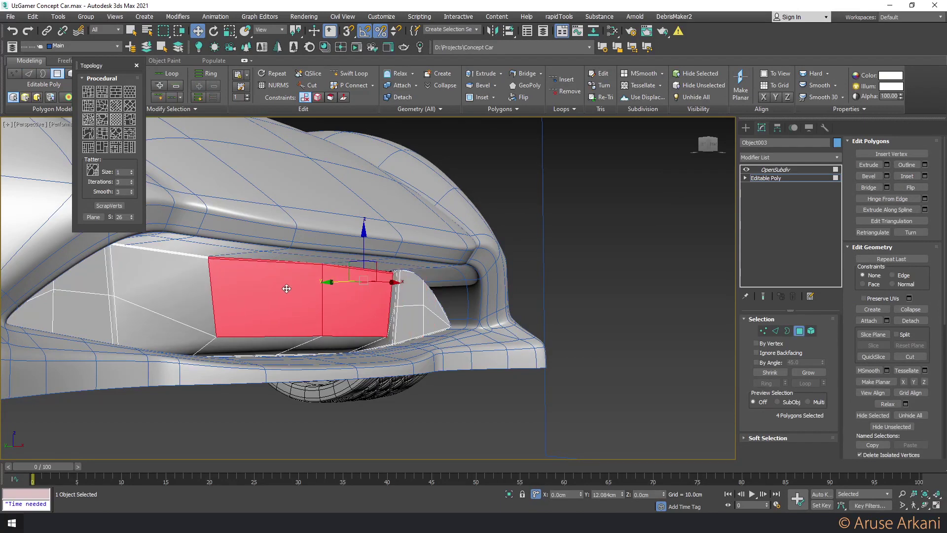
From a front view, lower the intake's bottom-middle vertex slightly on Z
mouse_move(288, 290)
middle_mouse_down("alt")
mouse_move(313, 302)
mouse_move(296, 296)
middle_mouse_up("alt")
scroll(394, 294, "up", 2)
scroll(390, 303, "up", 1)
key("1")
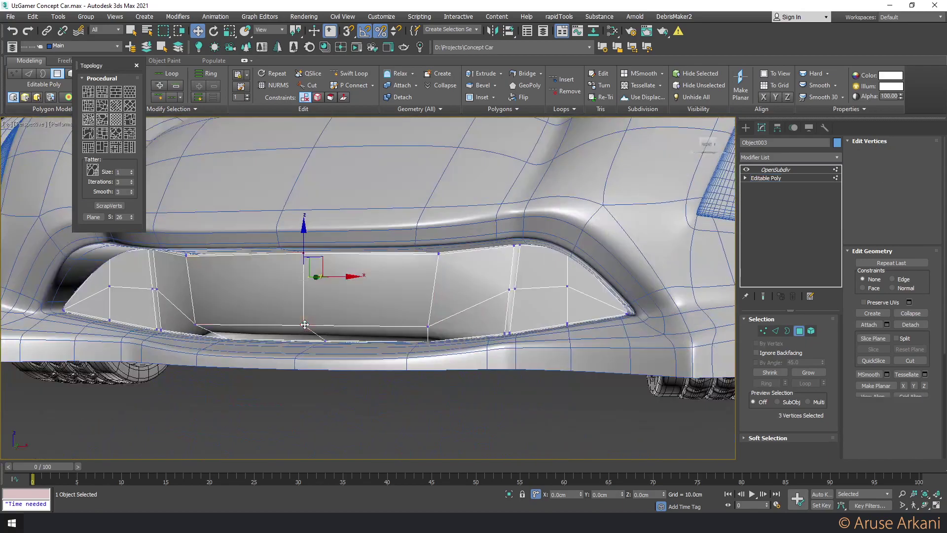
left_click_drag(304, 295, 302, 306)
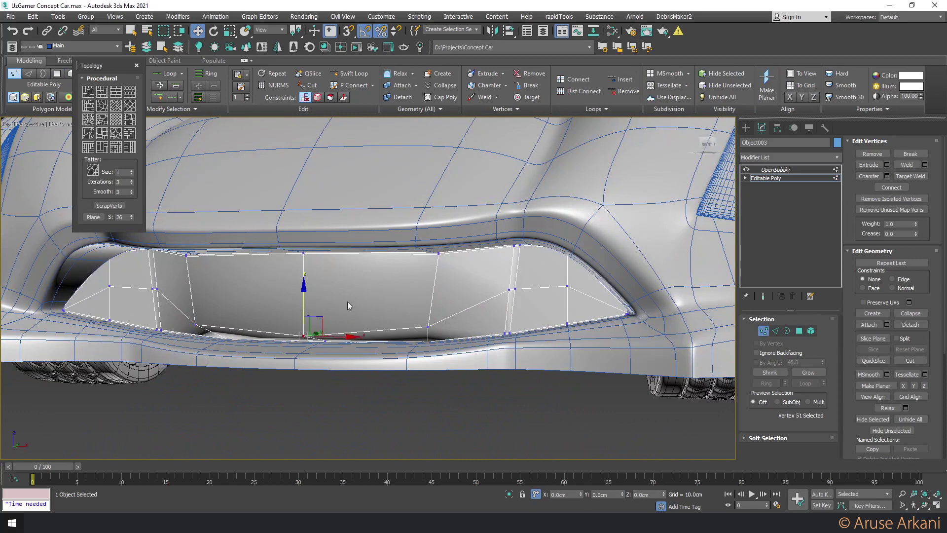
Insert a vertical Swift Loop across the intake and preview it with OpenSubdiv
left_click(348, 73)
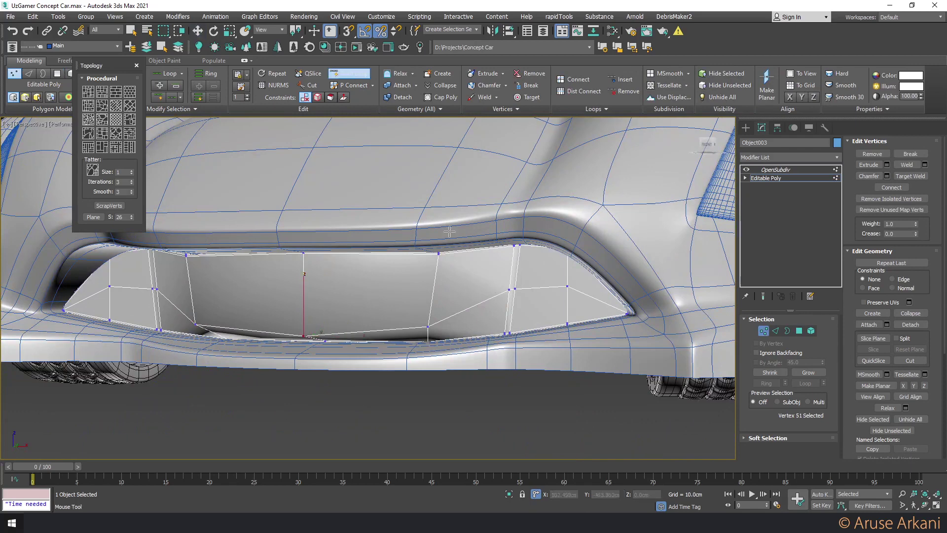
left_click(508, 287)
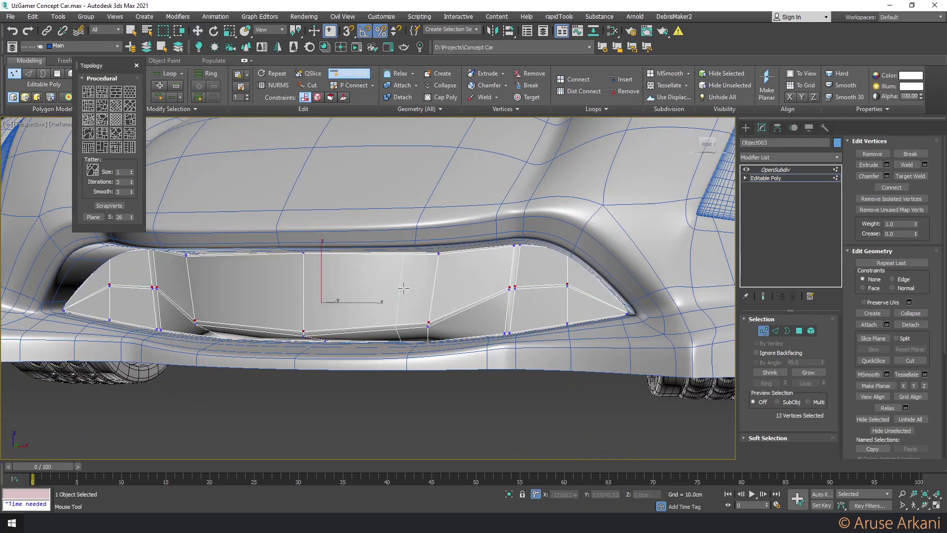
key("w")
left_click(775, 169)
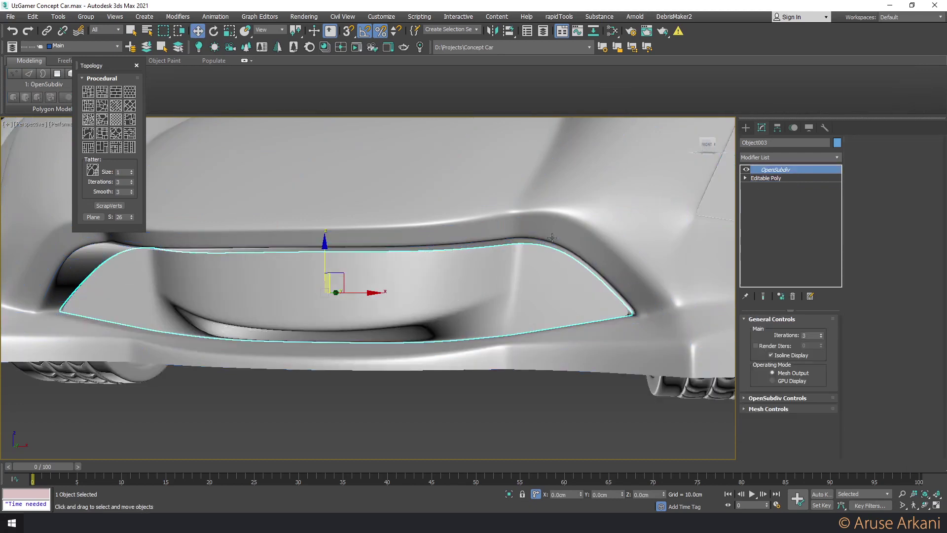
Back in the Editable Poly base, raise the intake's lower-middle vertices
scroll(707, 192, "down", 5)
mouse_move(641, 221)
middle_mouse_down("alt")
mouse_move(592, 251)
mouse_move(595, 261)
mouse_move(444, 279)
mouse_move(473, 281)
middle_mouse_up("alt")
scroll(444, 279, "up", 3)
scroll(444, 279, "down", 3)
scroll(473, 281, "up", 2)
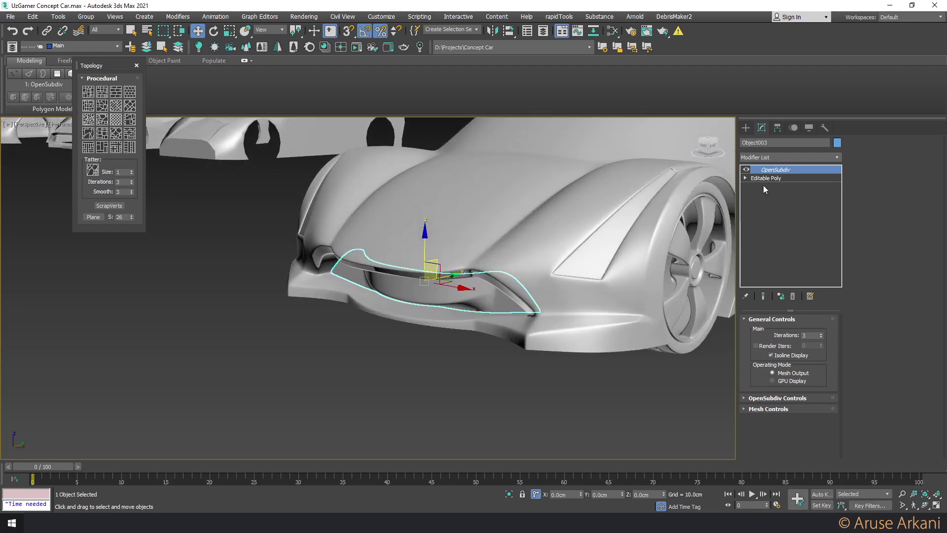
left_click(765, 178)
key("1")
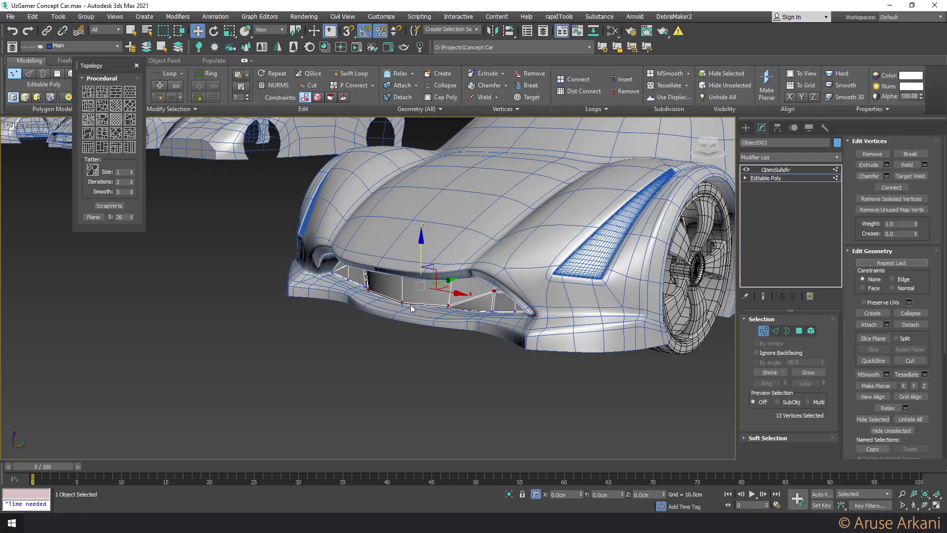
middle_click_drag(411, 308, 402, 298, "alt")
scroll(402, 299, "up", 3)
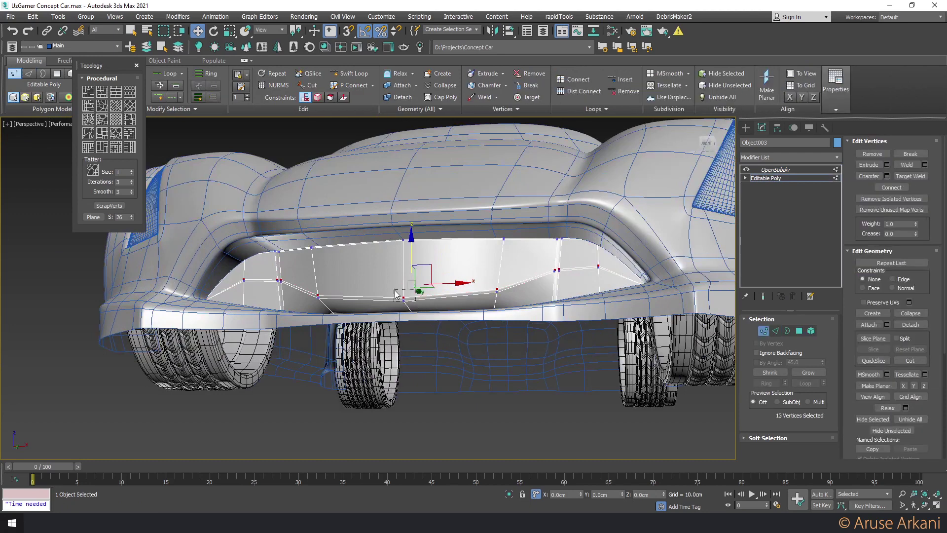
left_click_drag(394, 295, 405, 240)
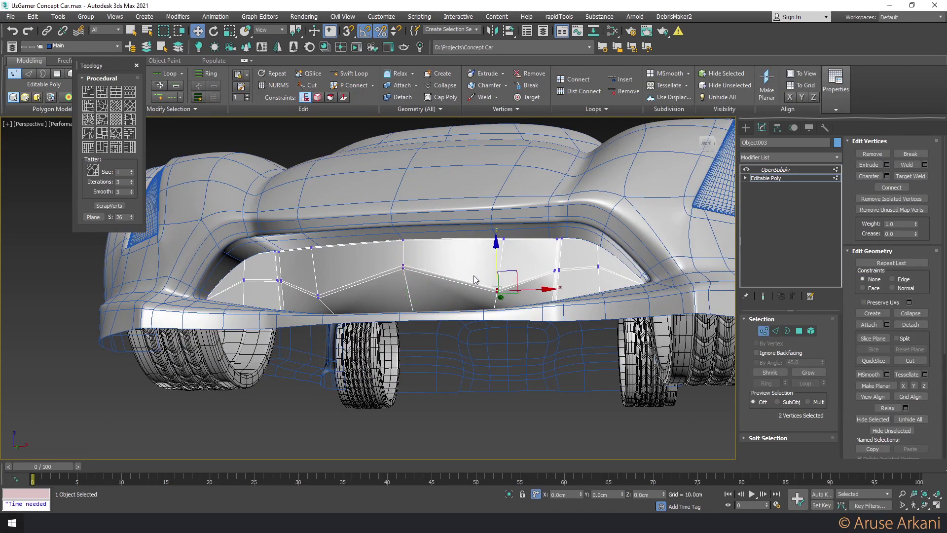
left_click(319, 296, "ctrl")
left_click_drag(406, 263, 402, 228)
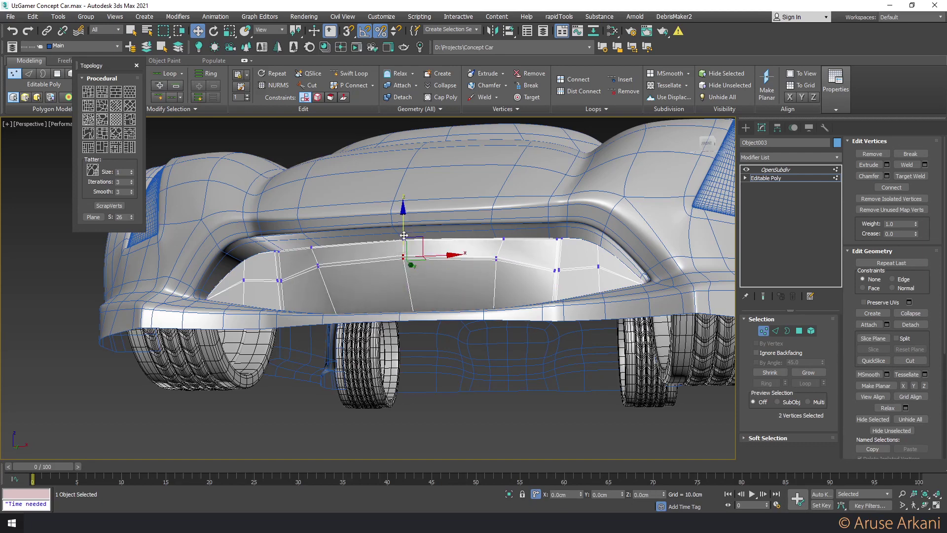
Shift the upper intake polygon loop along Y and lower a pair of side vertices slightly
key("4")
double_click(434, 248)
middle_click_drag(434, 247, 411, 260, "alt")
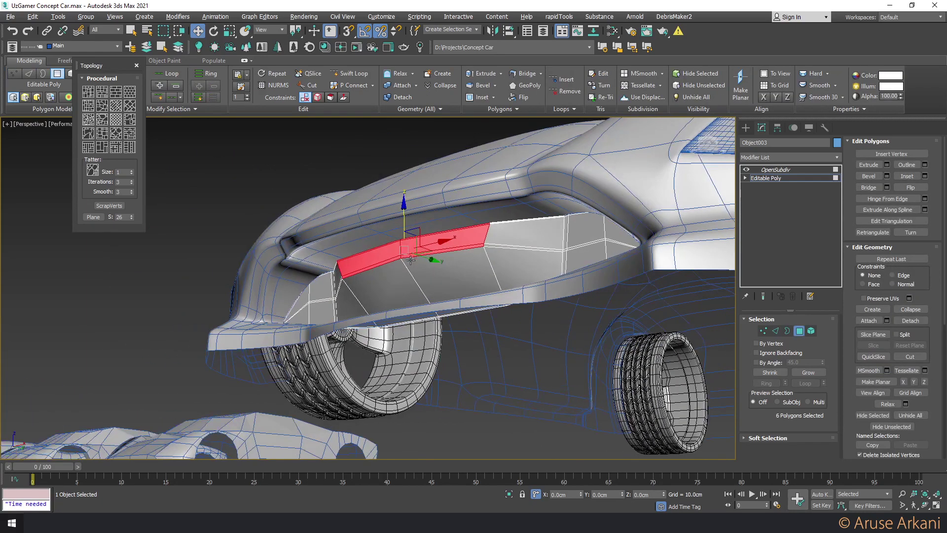
left_click_drag(431, 261, 418, 255)
middle_click_drag(419, 255, 470, 276, "alt")
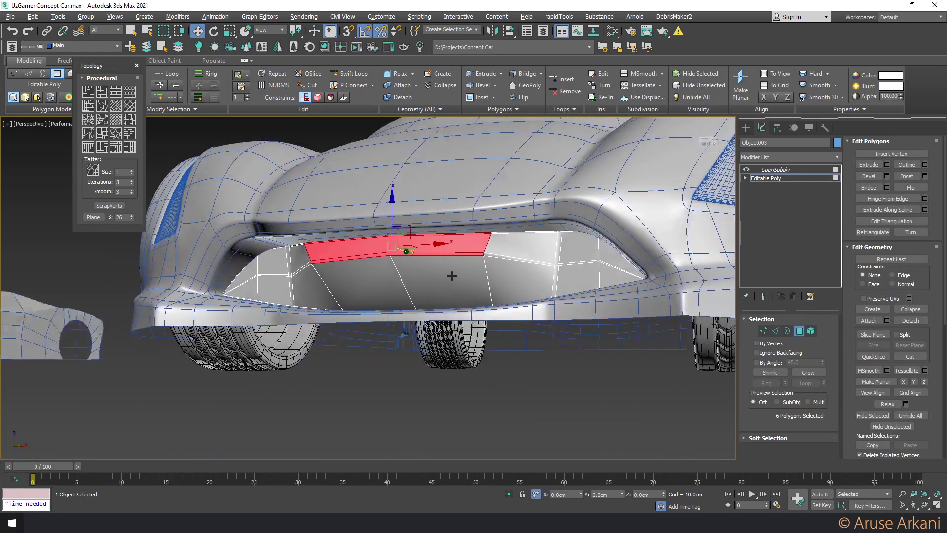
key("1")
left_click(586, 265)
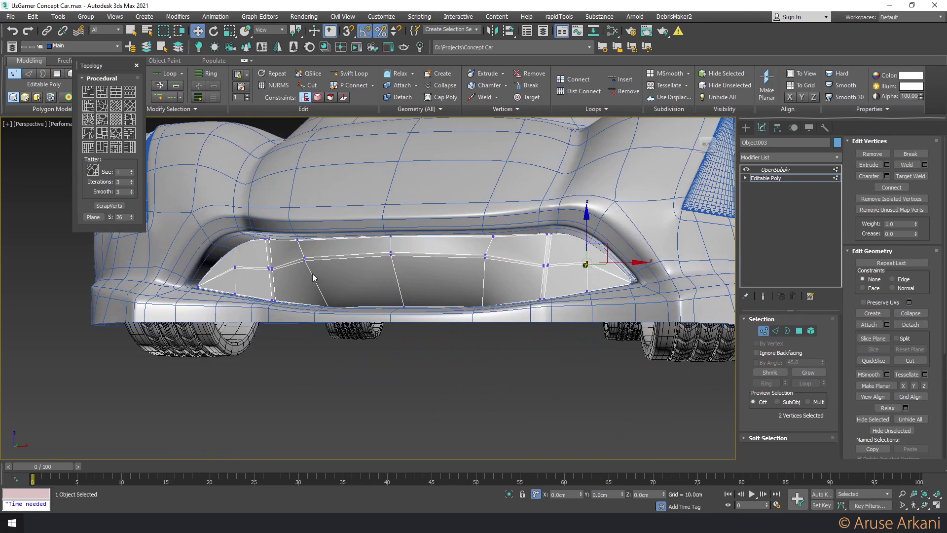
left_click_drag(403, 234, 404, 242)
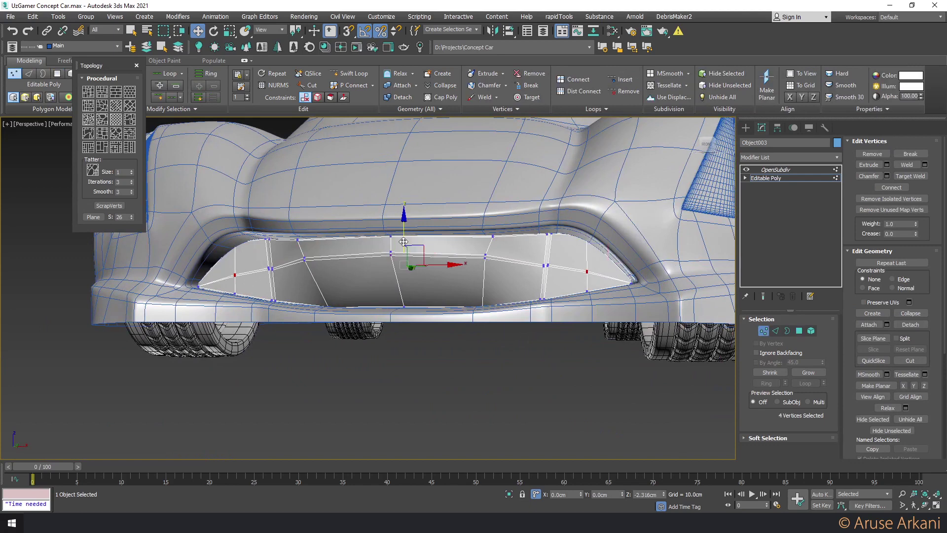
Flatten the intake's edge loop with Make Planar and move two inner edges
middle_click_drag(440, 256, 525, 235, "alt")
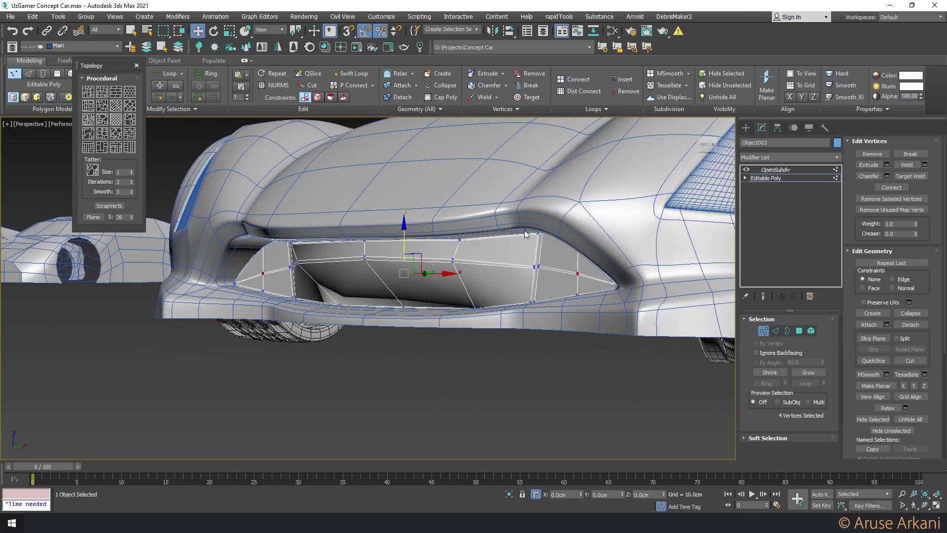
left_click(772, 181)
key("2")
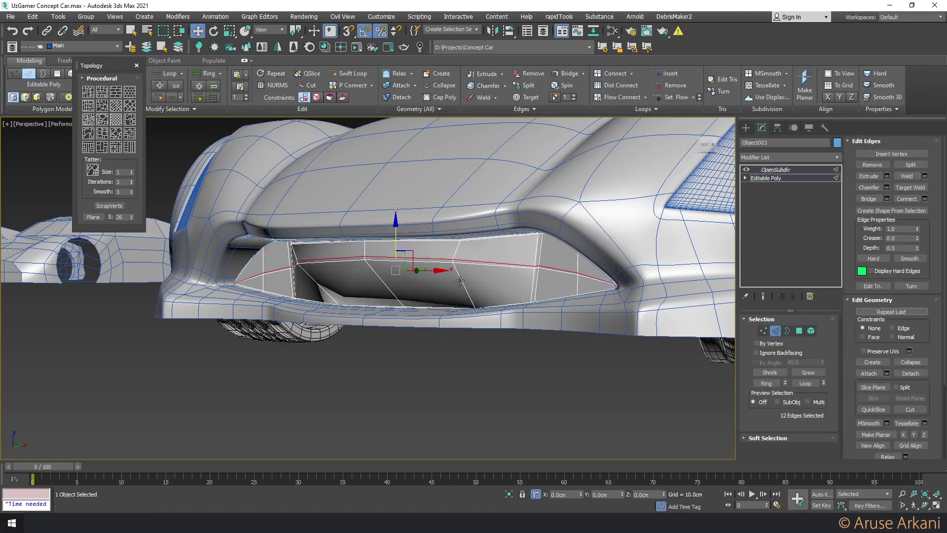
left_click(670, 77)
left_click(408, 285)
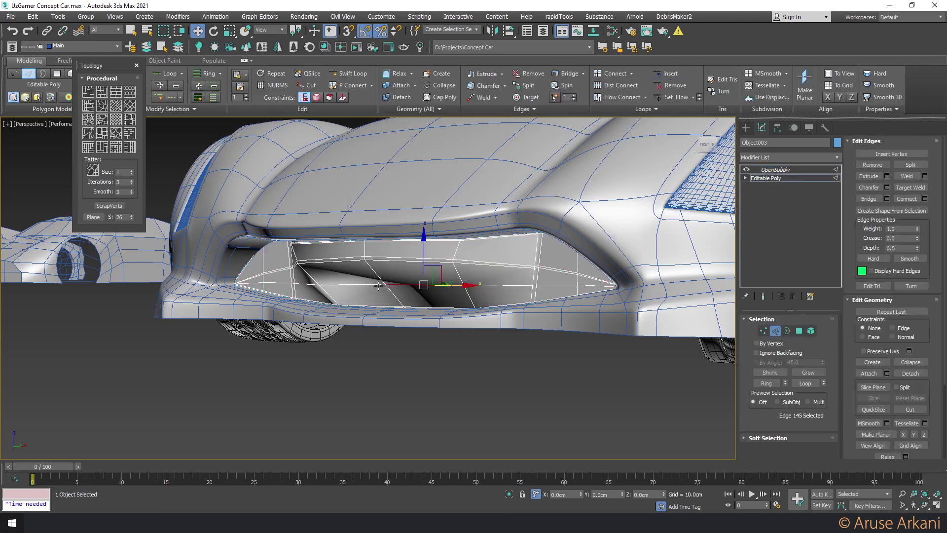
middle_click_drag(409, 284, 415, 255, "alt")
mouse_move(415, 255)
left_mouse_down()
mouse_move(430, 252)
mouse_move(413, 252)
left_mouse_up()
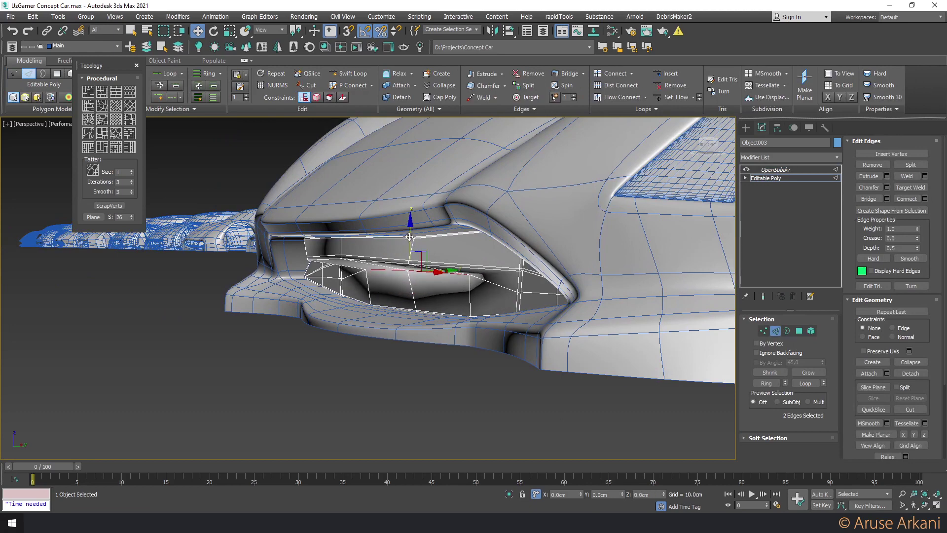
Raise the selected vertices slightly and add another Swift Loop through two intake vertices
key("1")
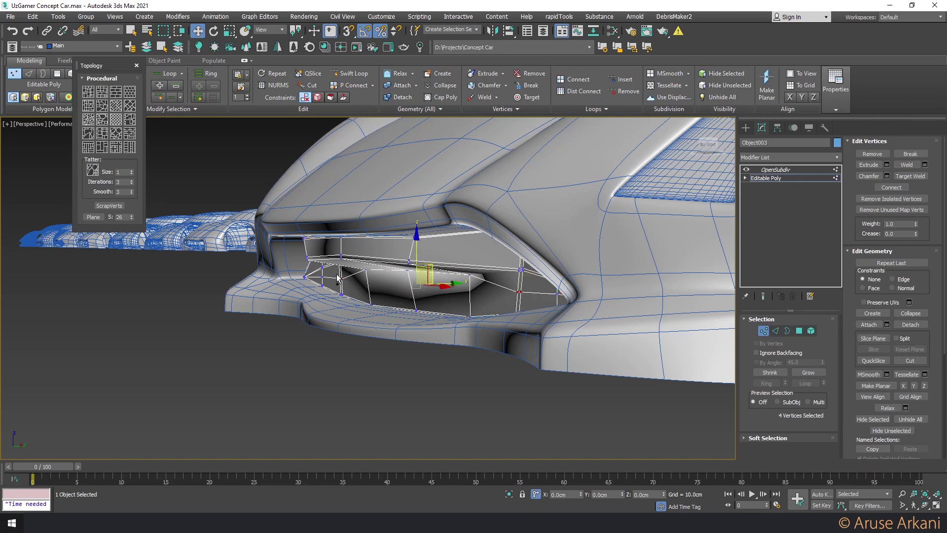
left_click_drag(416, 250, 417, 245)
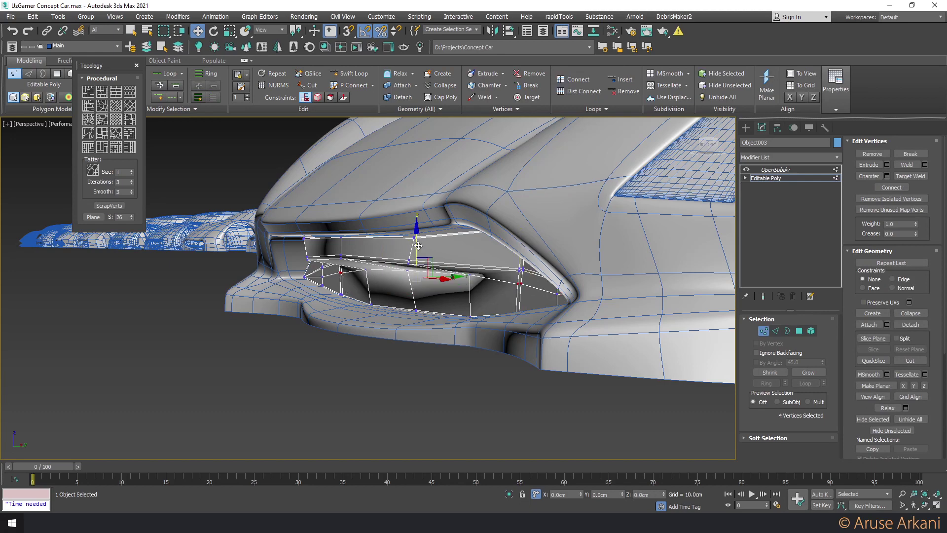
scroll(448, 275, "up", 4)
left_click(520, 282)
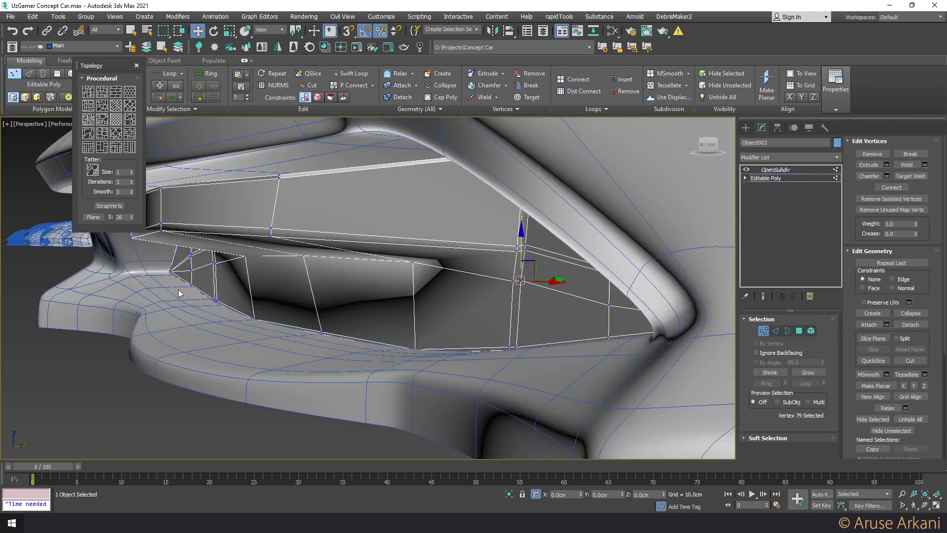
left_click(212, 261, "ctrl")
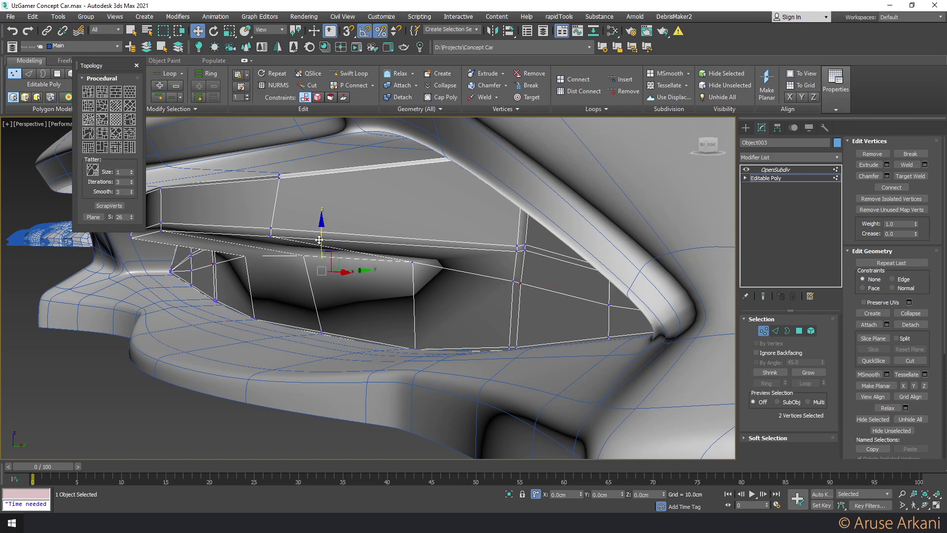
left_click(358, 78)
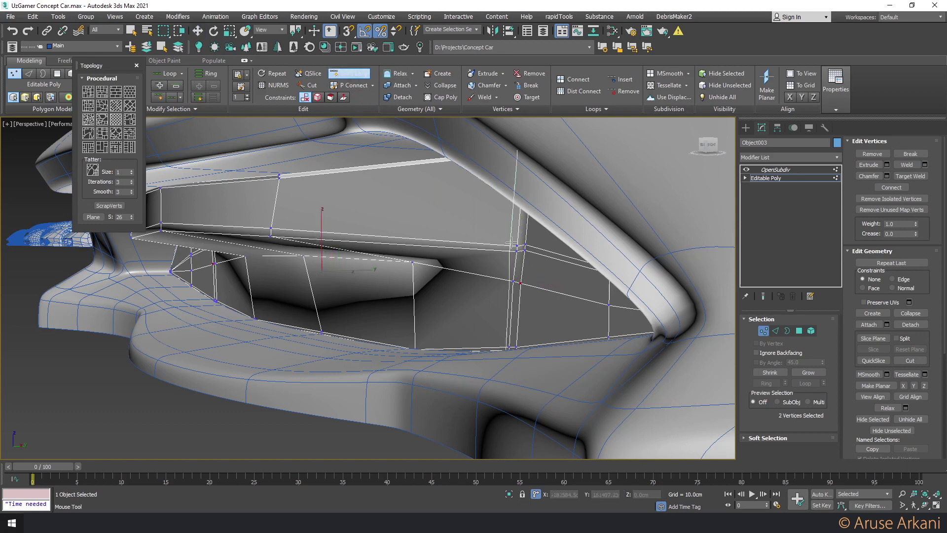
right_click(519, 285)
Preview the smoothed intake, browse the Create panel, then return to the Editable Poly base
left_click(771, 169)
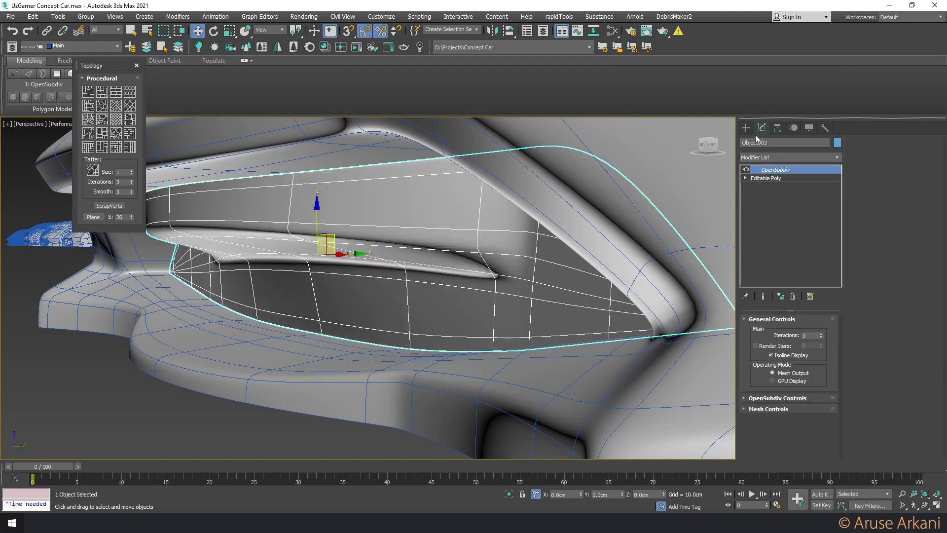
left_click(746, 127)
mouse_move(690, 221)
middle_mouse_down("alt")
mouse_move(595, 229)
mouse_move(554, 249)
mouse_move(545, 280)
middle_mouse_up("alt")
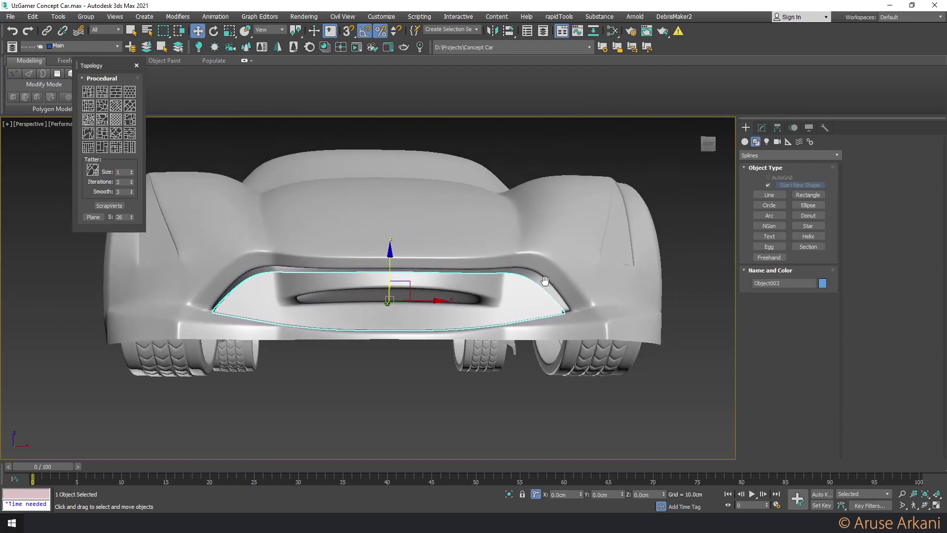
scroll(436, 322, "up", 2)
scroll(436, 322, "up", 2)
scroll(437, 322, "up", 1)
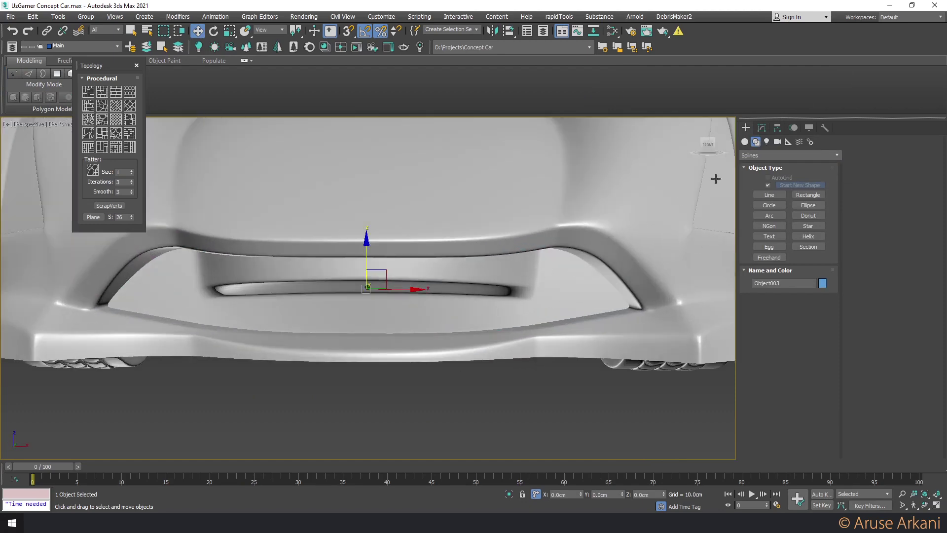
left_click(745, 142)
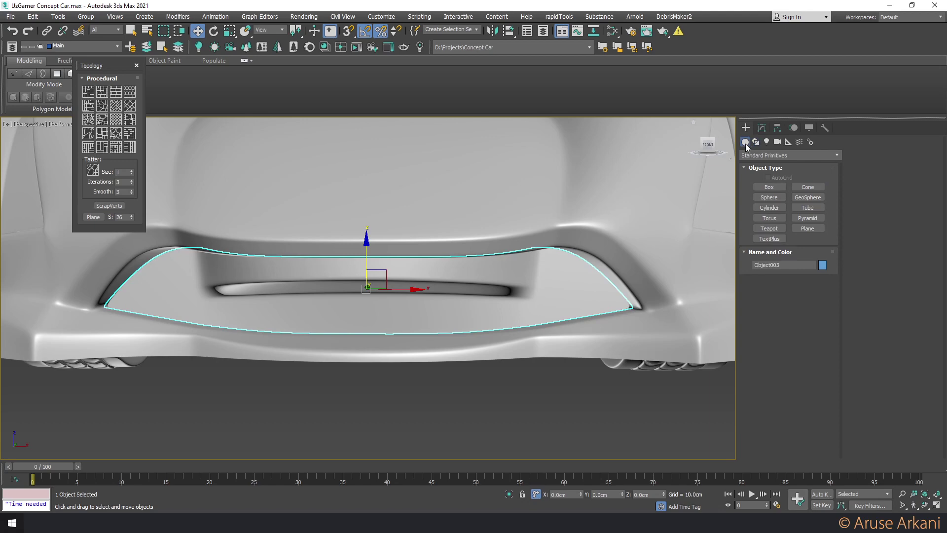
mouse_move(438, 281)
middle_mouse_down("alt")
mouse_move(458, 288)
mouse_move(447, 297)
mouse_move(295, 286)
mouse_move(493, 296)
mouse_move(697, 143)
middle_mouse_up("alt")
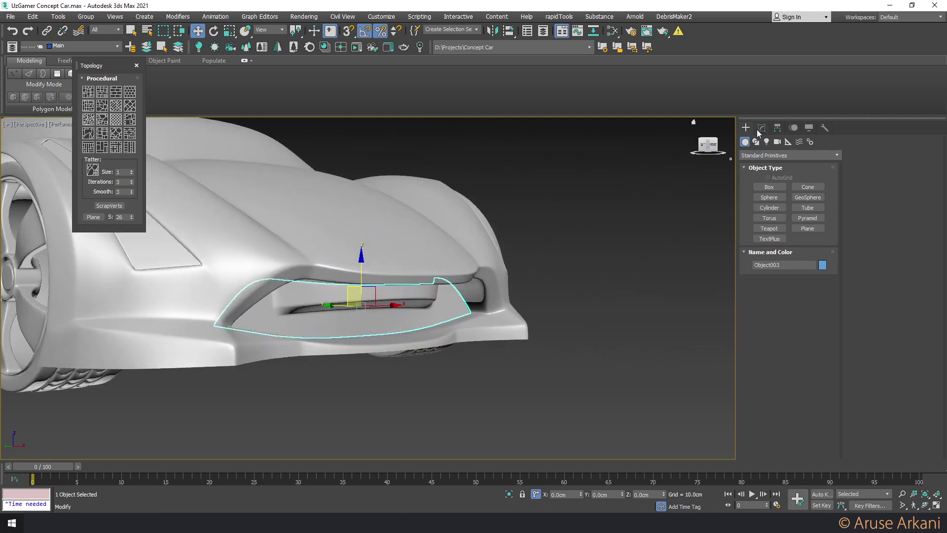
left_click(761, 127)
left_click(765, 178)
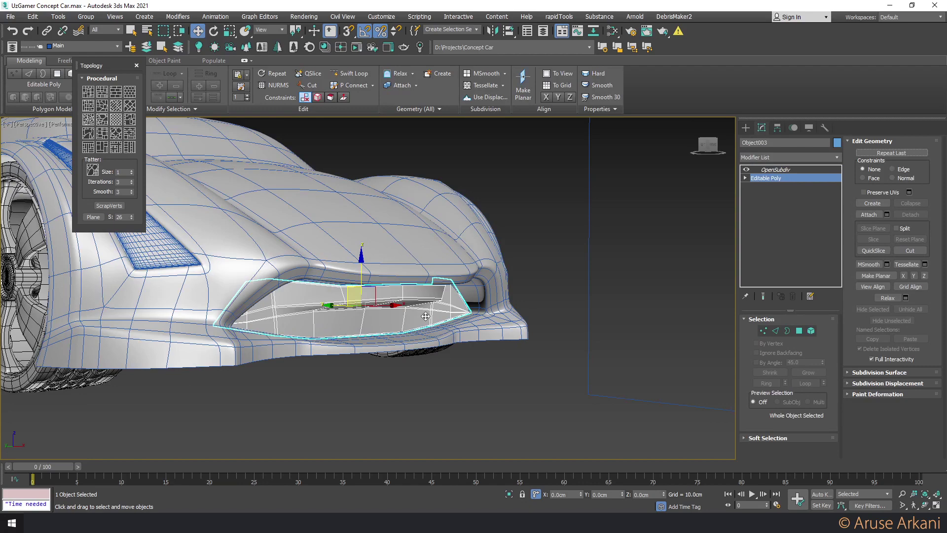
Cancel a Swift Loop insertion and select the lower intake edges
key("4")
middle_click_drag(426, 316, 375, 335, "alt")
scroll(368, 339, "up", 3)
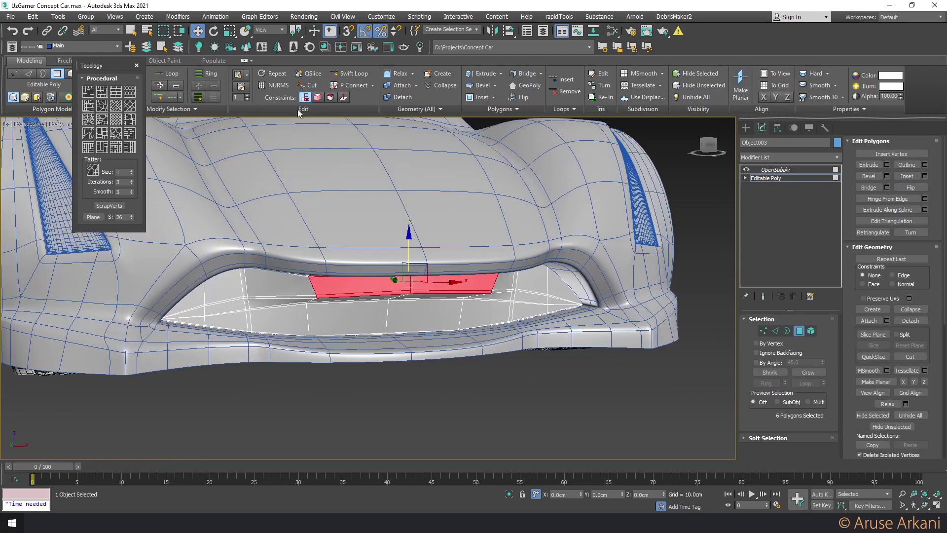
left_click(349, 73)
key("w")
key("2")
left_click(378, 329)
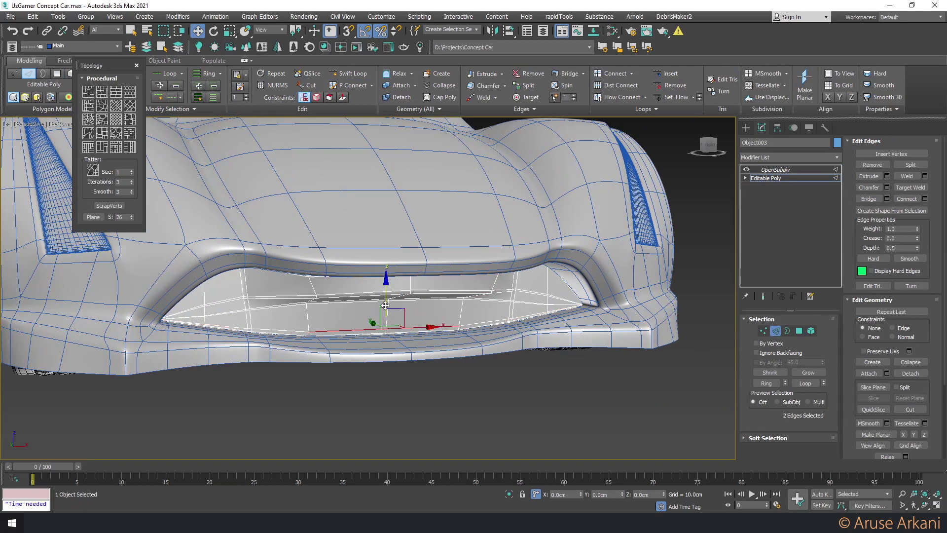
key("4")
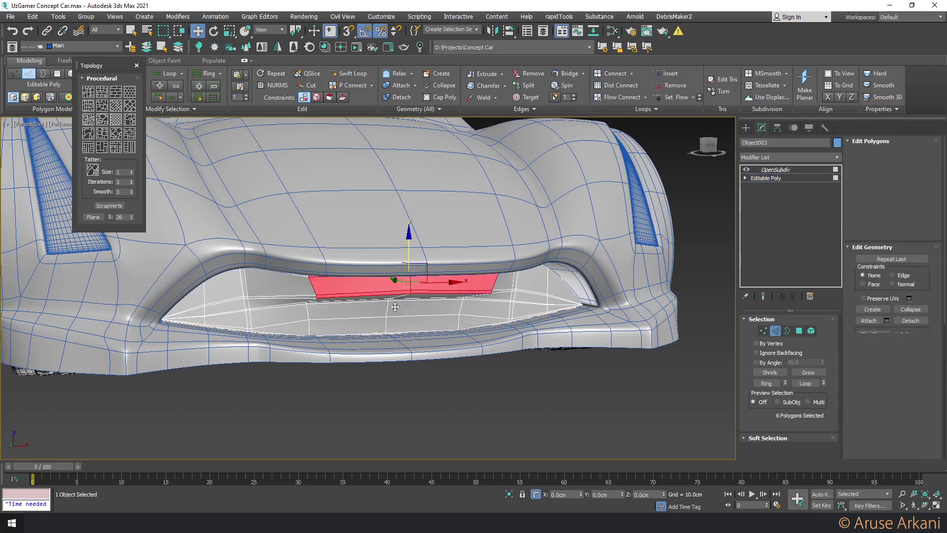
Select the polygon strip along the intake's bottom and push it back into the intake
left_click(466, 412)
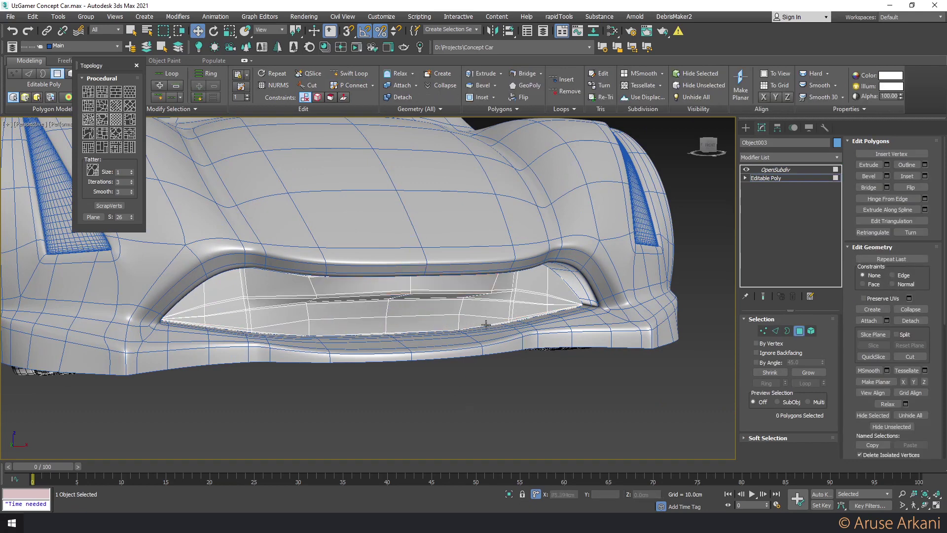
left_click(508, 311)
left_click(247, 319)
key("w")
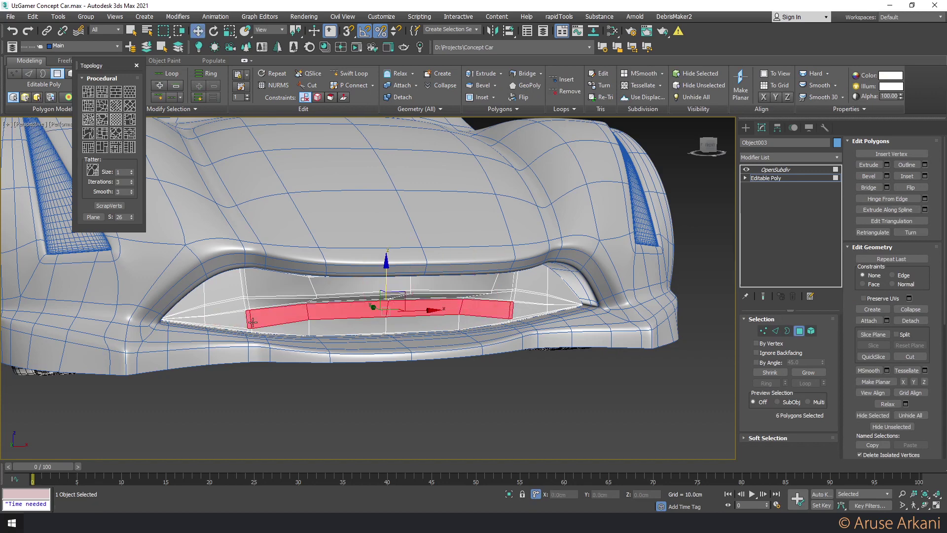
scroll(365, 321, "up", 3)
left_click_drag(386, 306, 370, 292)
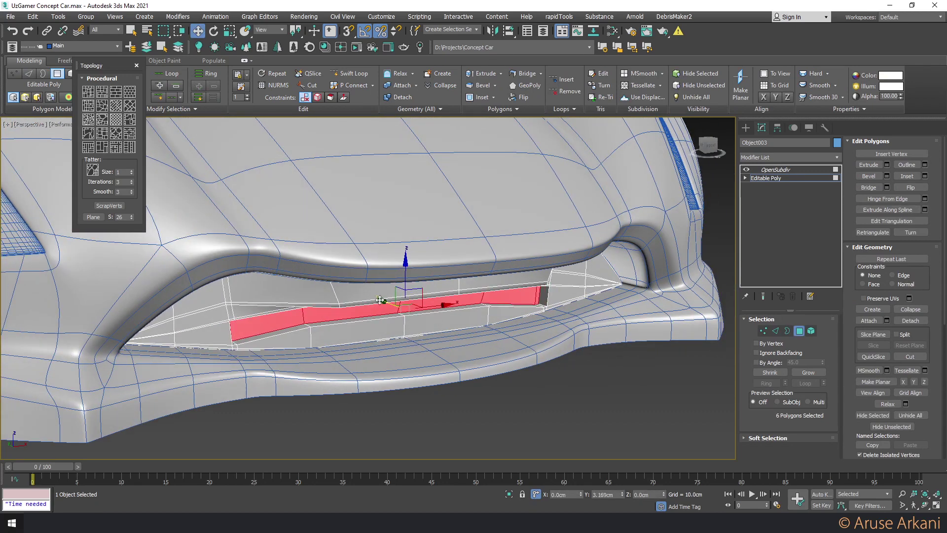
Add both end polygons to the strip and shift it slightly further back along Y
middle_click_drag(360, 294, 438, 314, "alt")
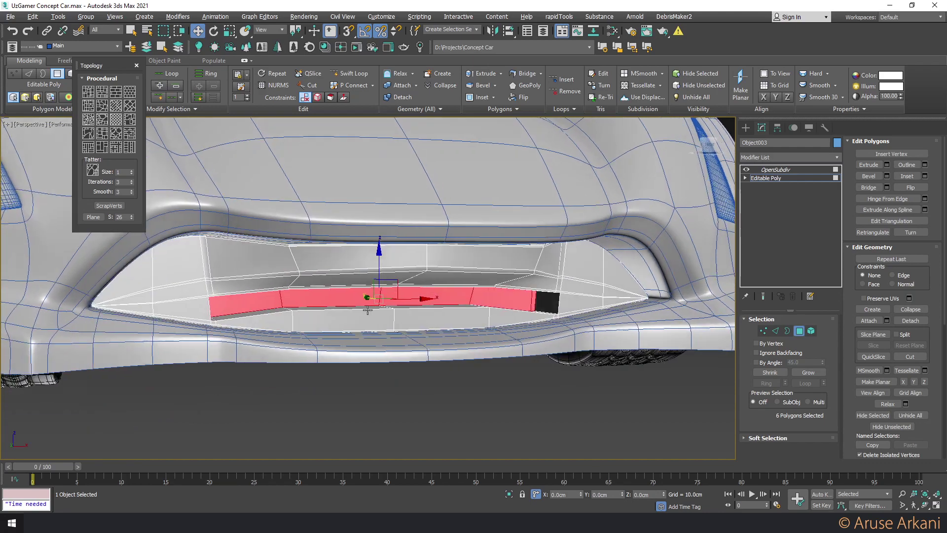
left_click(571, 307, "ctrl")
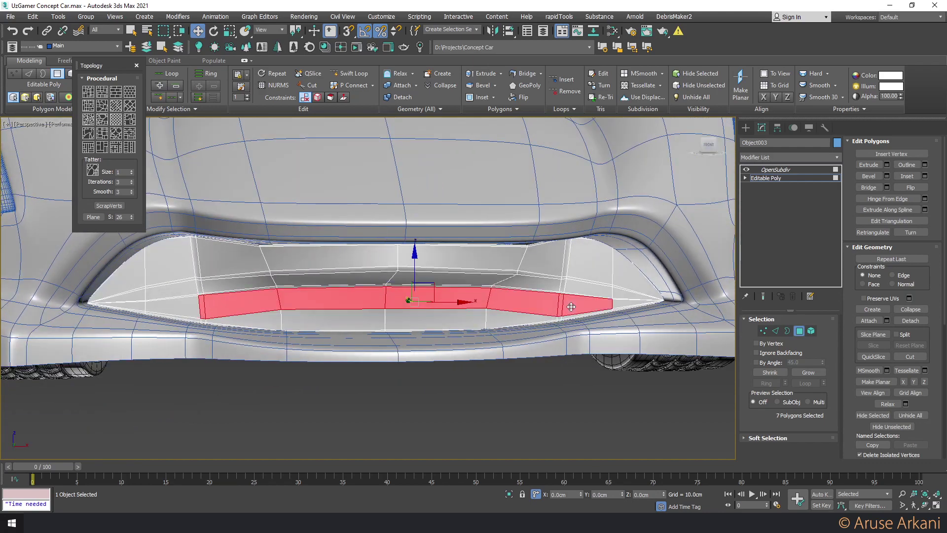
left_click(189, 308, "ctrl")
middle_click_drag(190, 308, 323, 305, "alt")
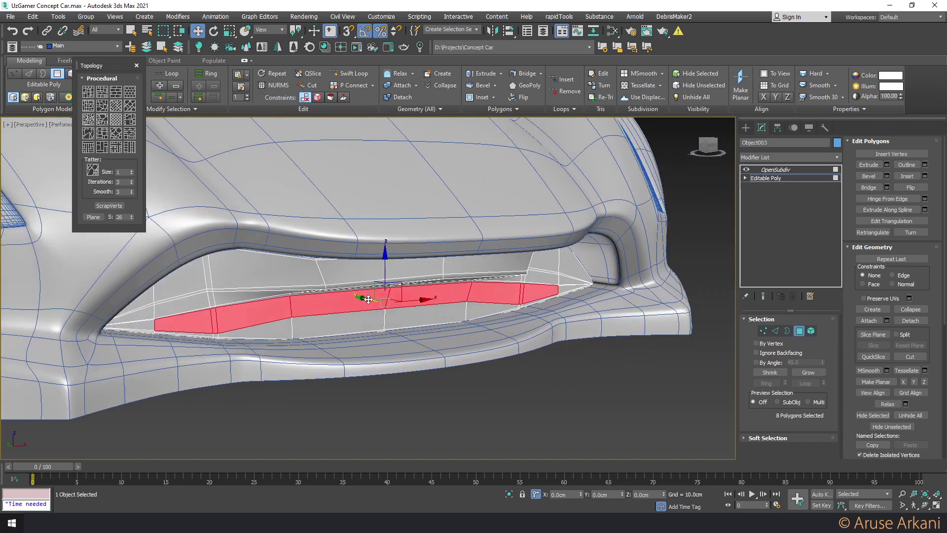
left_click_drag(368, 298, 351, 291)
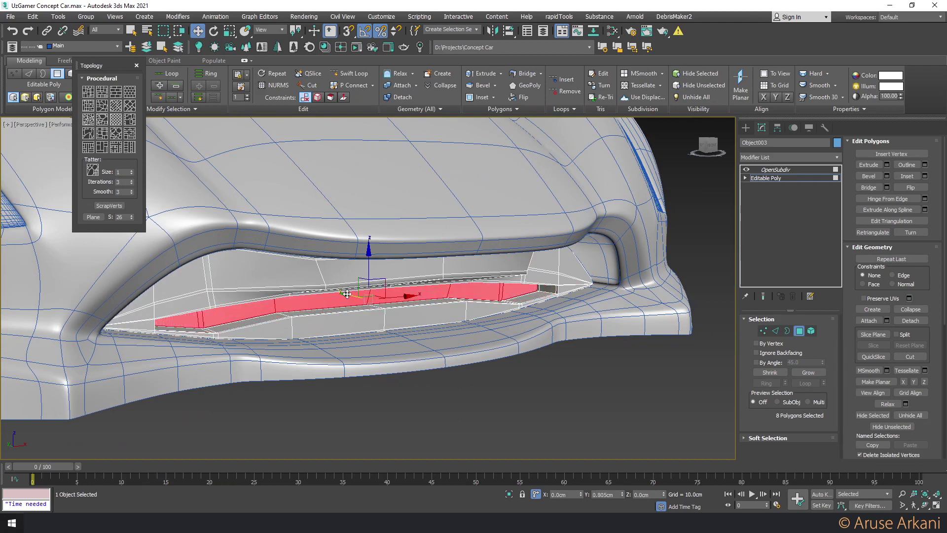
middle_click_drag(348, 294, 447, 274, "alt")
Preview the smoothed intake surface from a straight-on front view
left_click(775, 169)
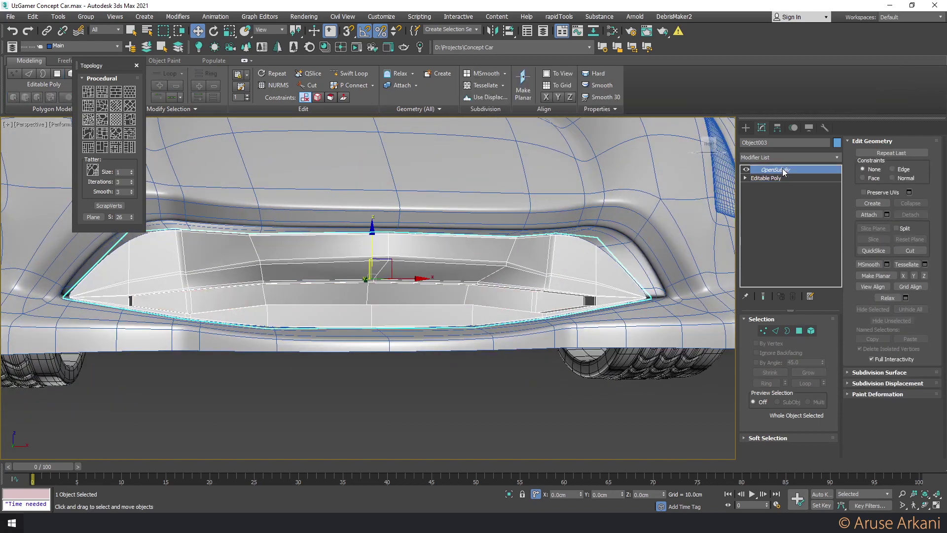
scroll(564, 275, "down", 5)
scroll(563, 274, "down", 2)
mouse_move(563, 275)
middle_mouse_down("alt")
mouse_move(498, 261)
mouse_move(534, 275)
middle_mouse_up("alt")
scroll(498, 261, "up", 3)
Delete the strip to open a slot, then isolate the intake with Alt+Q
key("4")
scroll(540, 269, "up", 3)
scroll(539, 268, "up", 2)
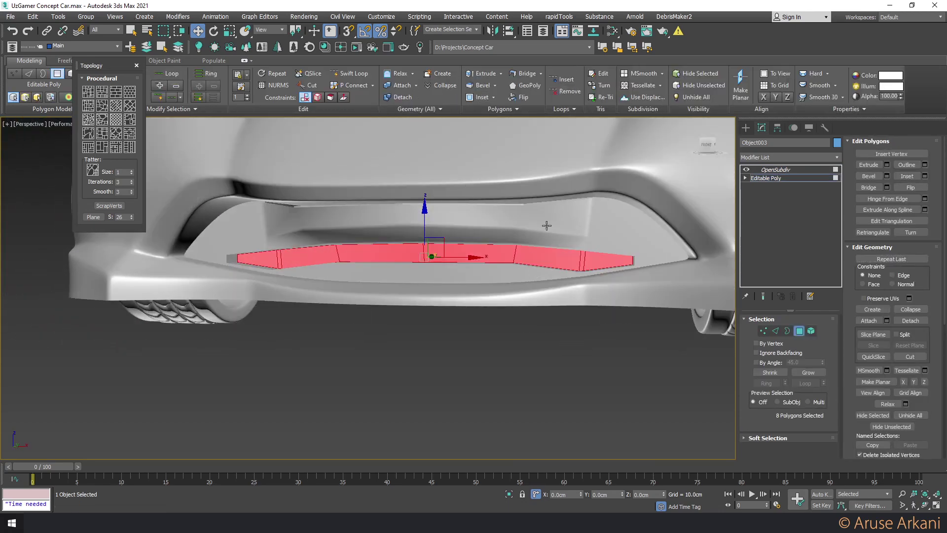
key("Delete")
left_click(767, 170)
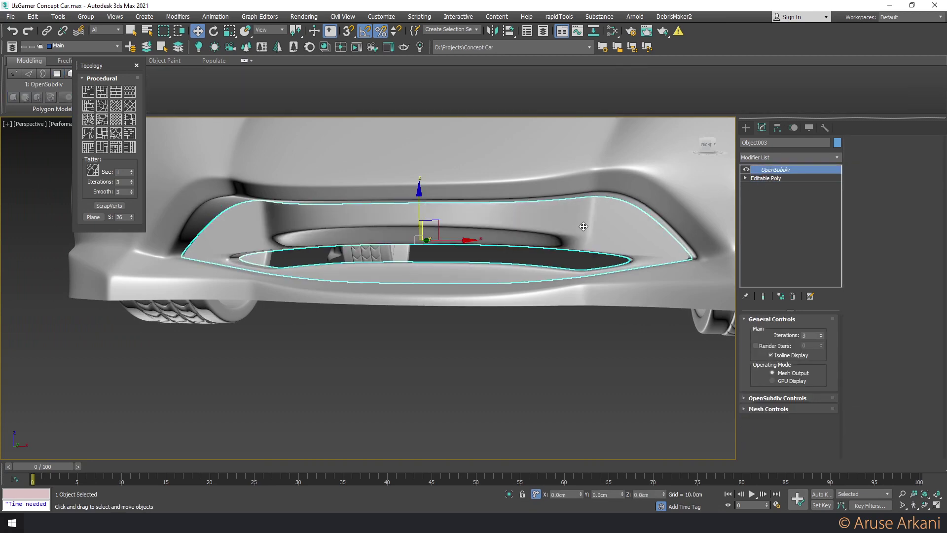
key("alt+q")
left_click(765, 178)
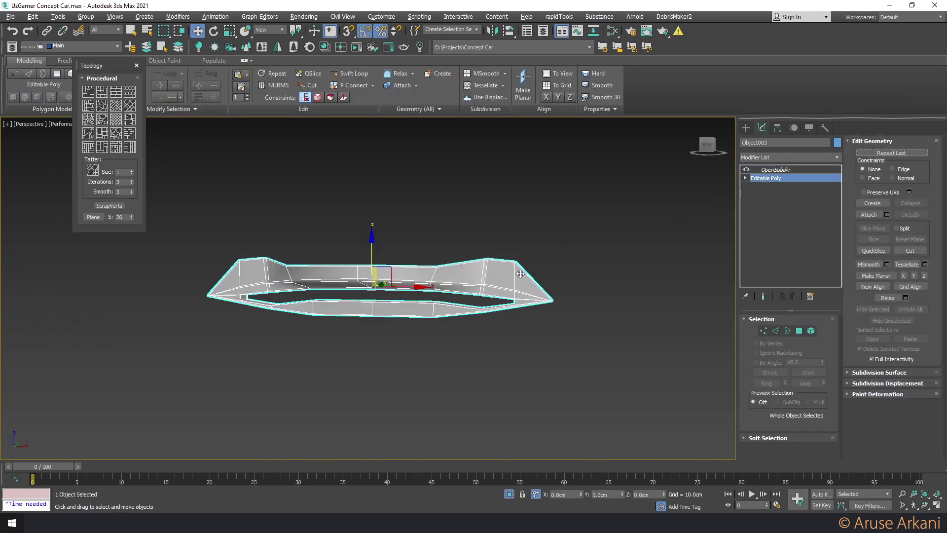
Close the topology panel and select the four vertices at the intake's end gap
scroll(518, 308, "up", 5)
scroll(519, 308, "up", 3)
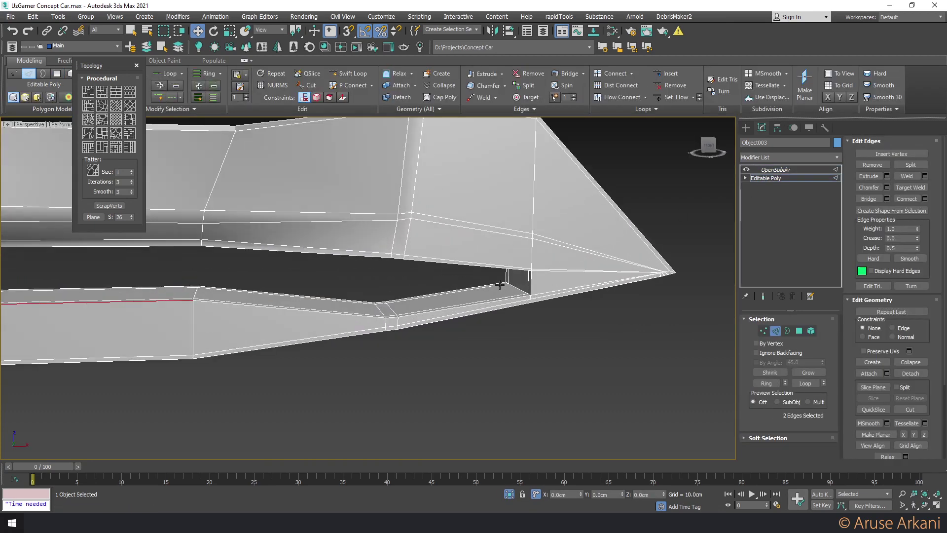
left_click(136, 66)
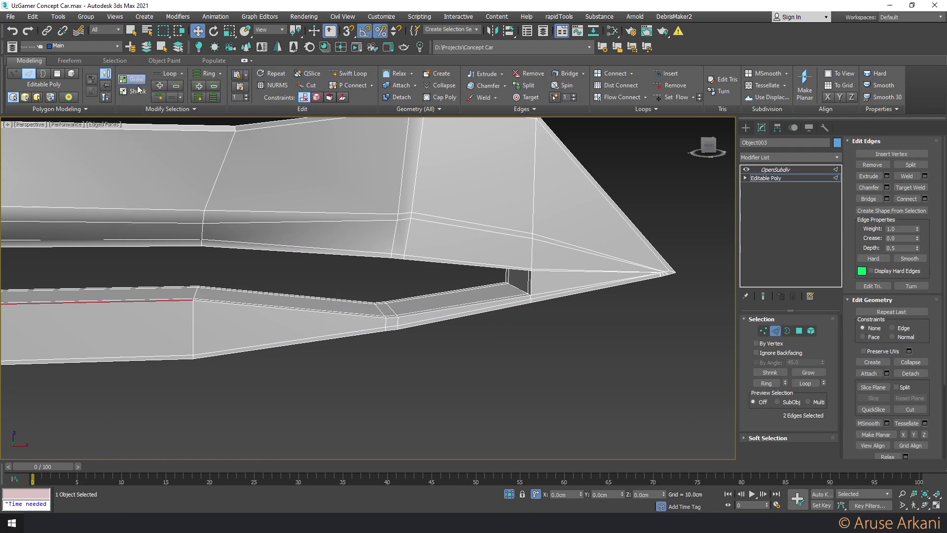
key("1")
middle_click_drag(444, 276, 472, 285, "alt")
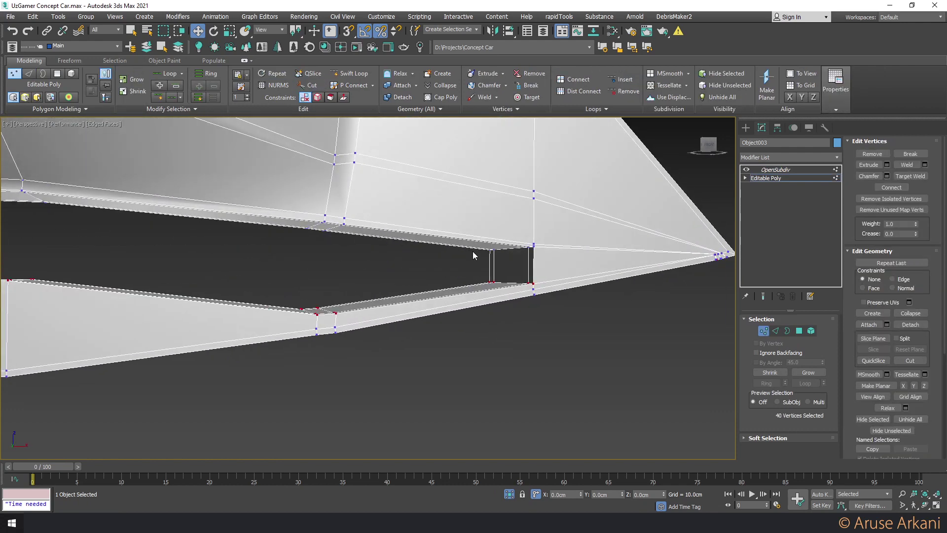
left_click_drag(476, 250, 509, 295)
scroll(509, 294, "down", 4)
middle_click_drag(510, 295, 408, 298, "alt")
Select the intake's left half element and remove it with Alt+H
key("2")
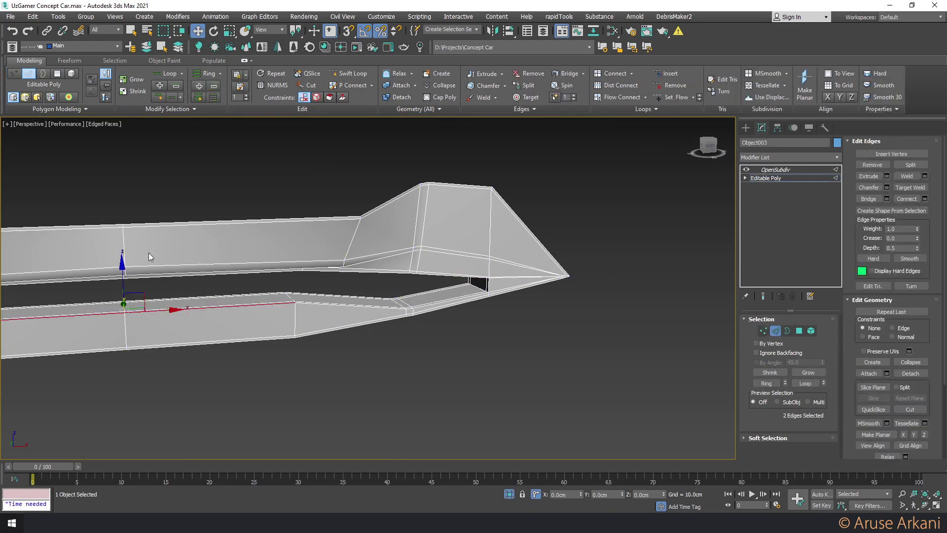
double_click(122, 245)
double_click(127, 322, "ctrl")
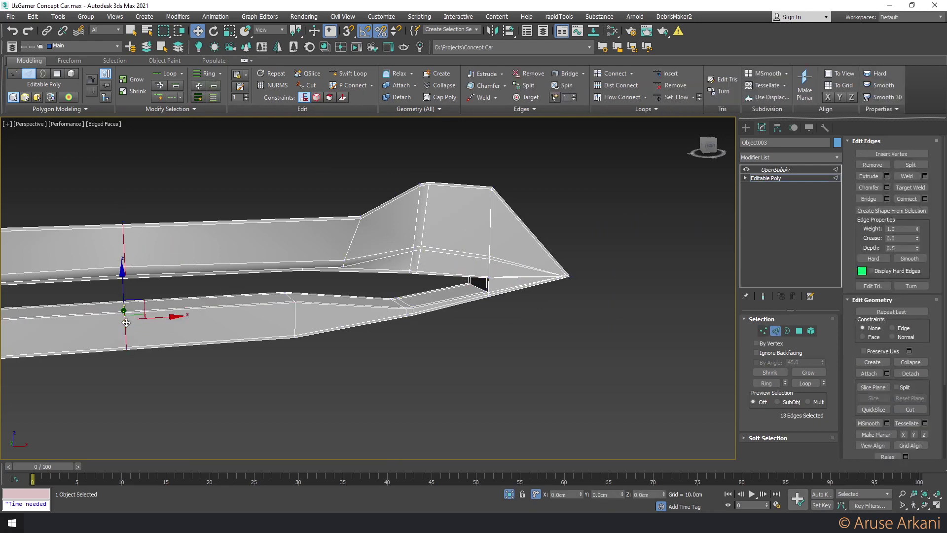
scroll(315, 223, "down", 5)
key("5")
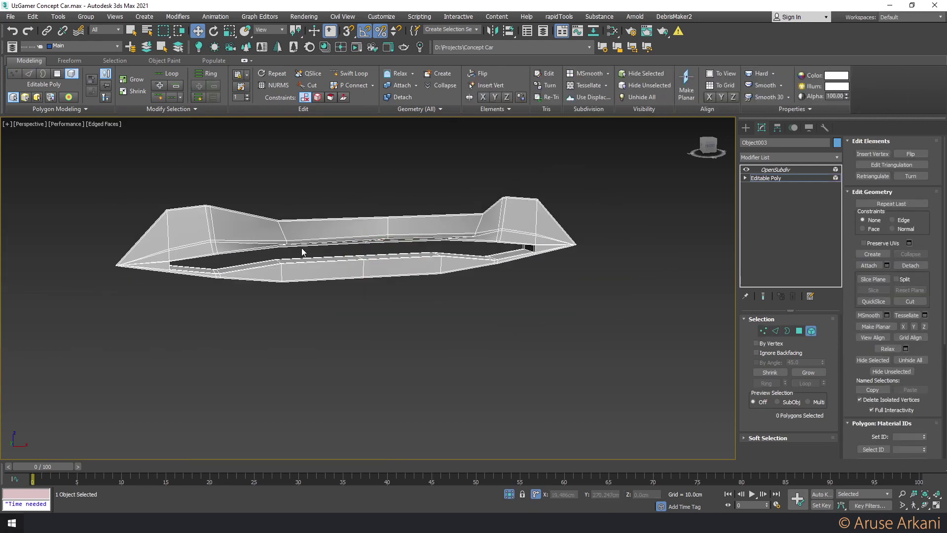
left_click(302, 242)
key("alt+h")
left_click(824, 178)
Add a Symmetry modifier (searched as 'sym') above the Editable Poly base
left_click(792, 157)
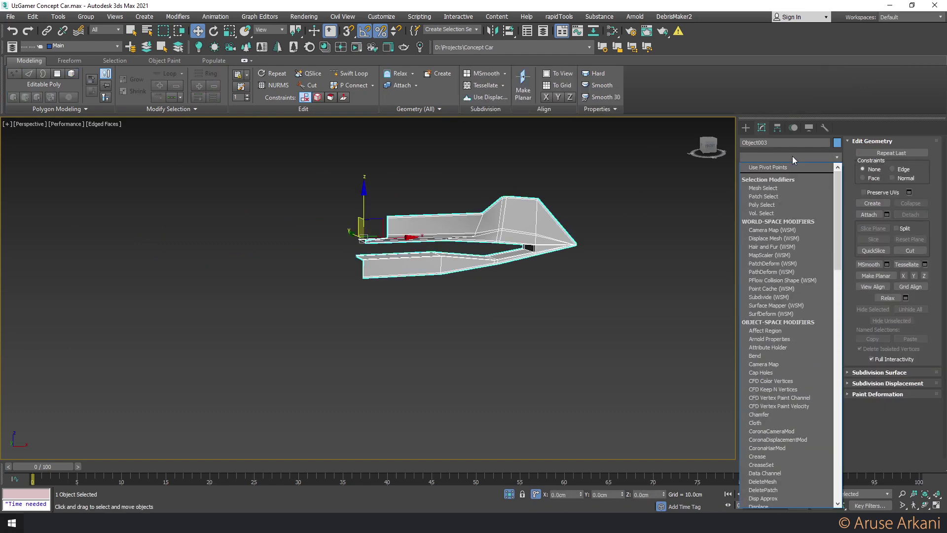
left_click(789, 158)
type("sym")
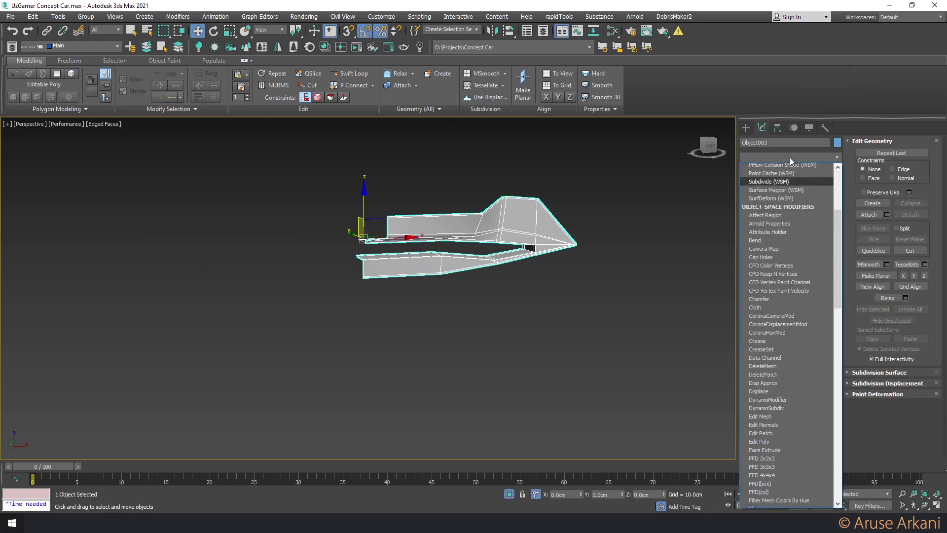
key("Return")
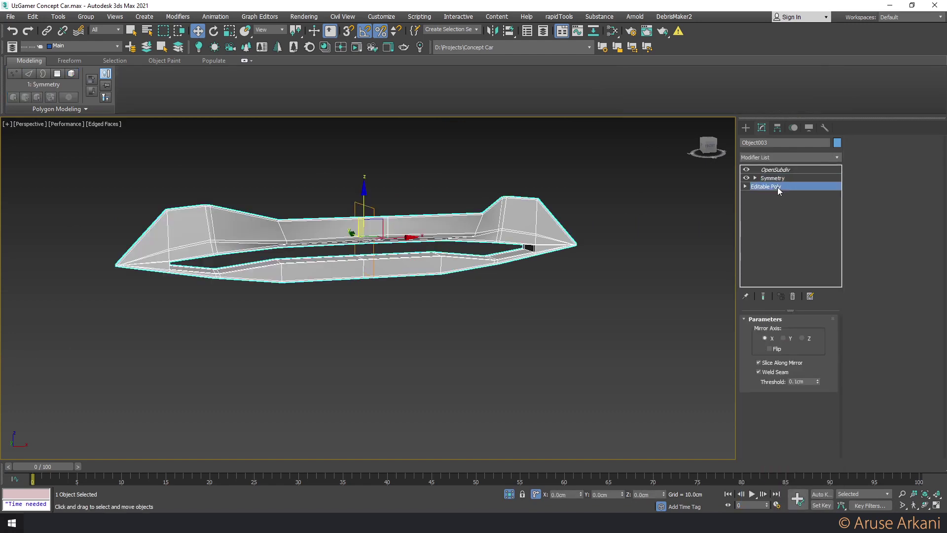
key("1")
middle_click_drag(444, 227, 414, 237, "alt")
scroll(412, 238, "up", 4)
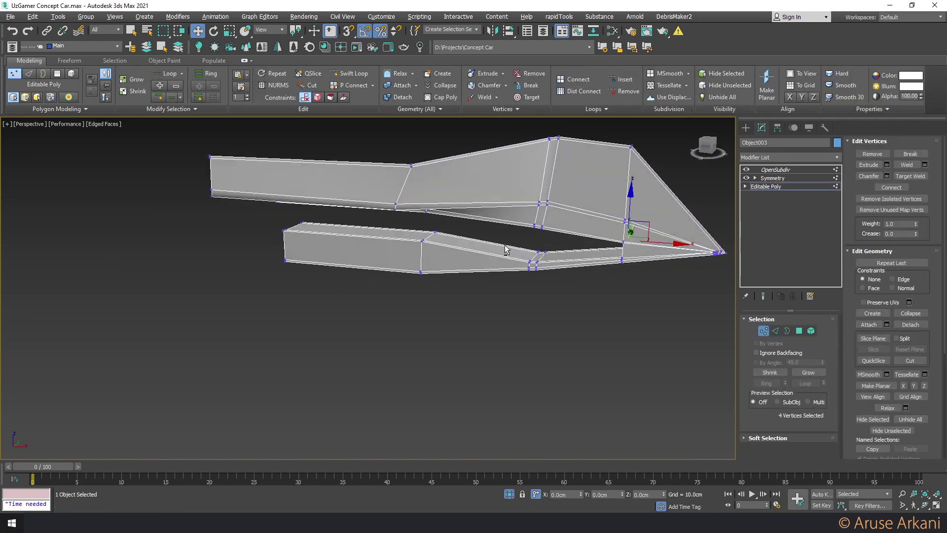
Preview the smoothed intake end, then return to the editable cage
middle_click_drag(506, 249, 556, 232, "alt")
scroll(618, 240, "up", 3)
left_click(763, 296)
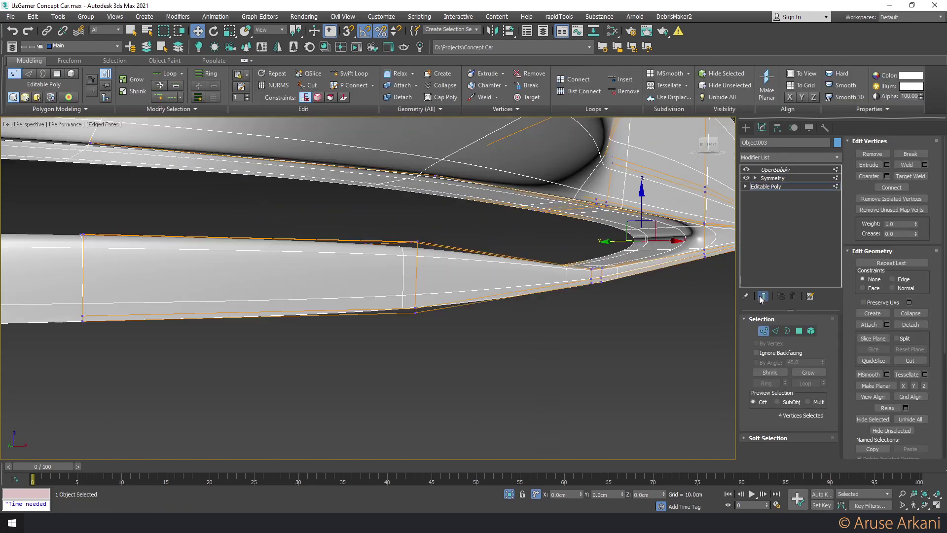
middle_click_drag(685, 268, 664, 260, "alt")
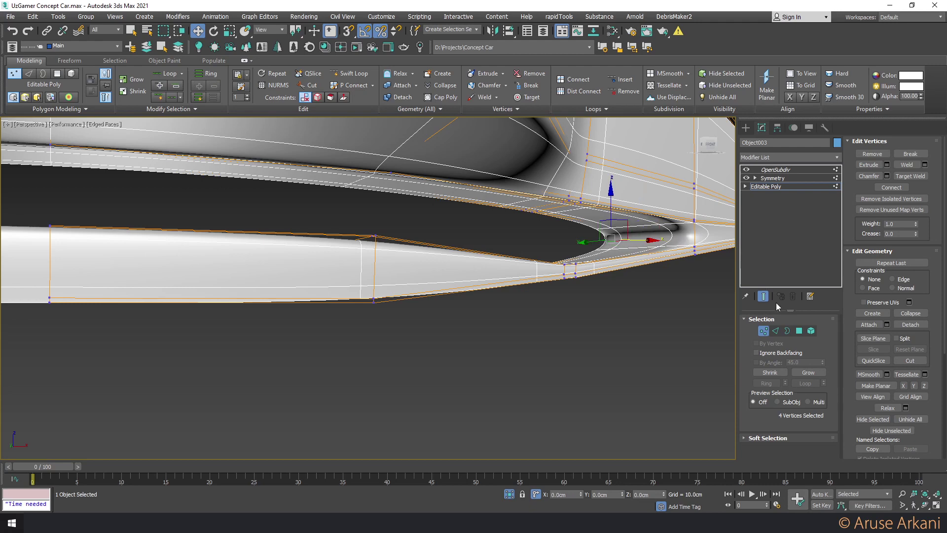
left_click(763, 296)
In edge mode, try Connect and Swift Loop near the intake tip, then cancel
key("2")
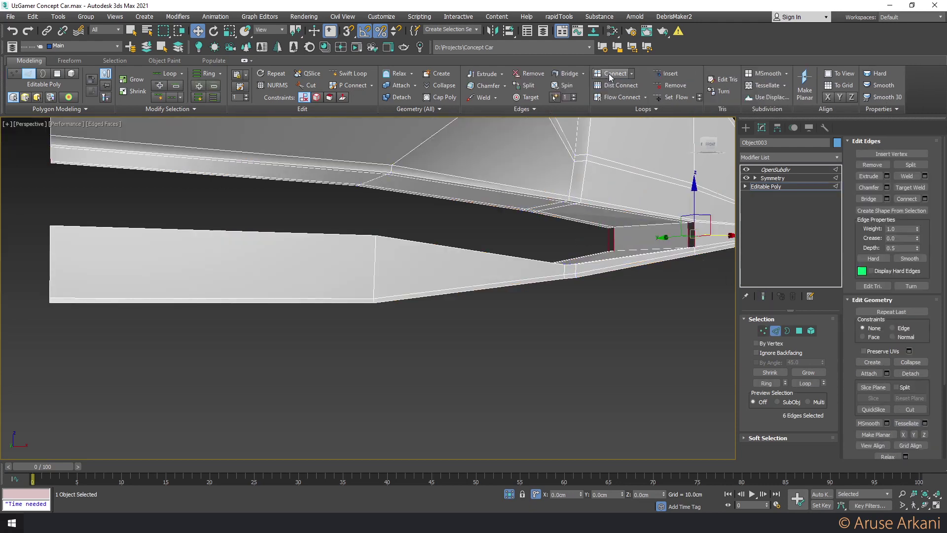
left_click(615, 73, "shift")
middle_click_drag(599, 196, 538, 252)
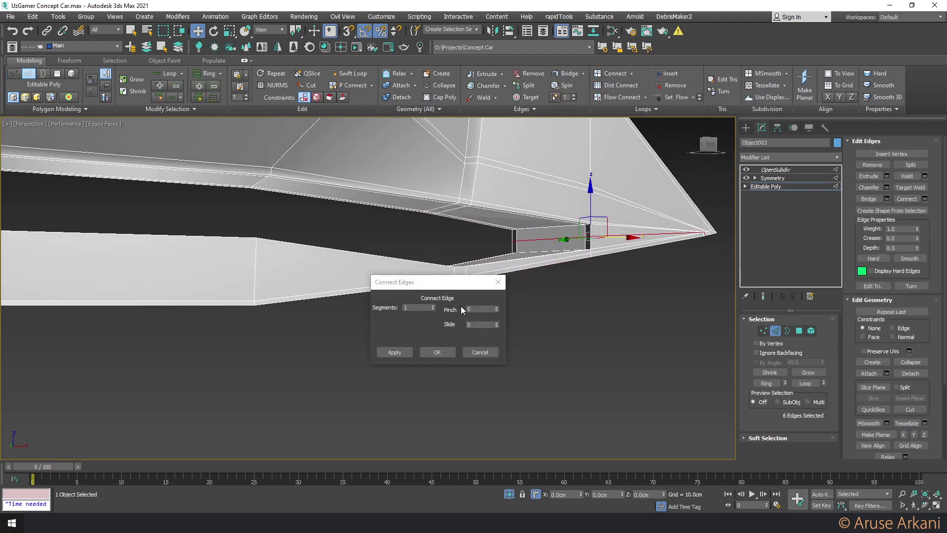
left_click(485, 352)
left_click(353, 75)
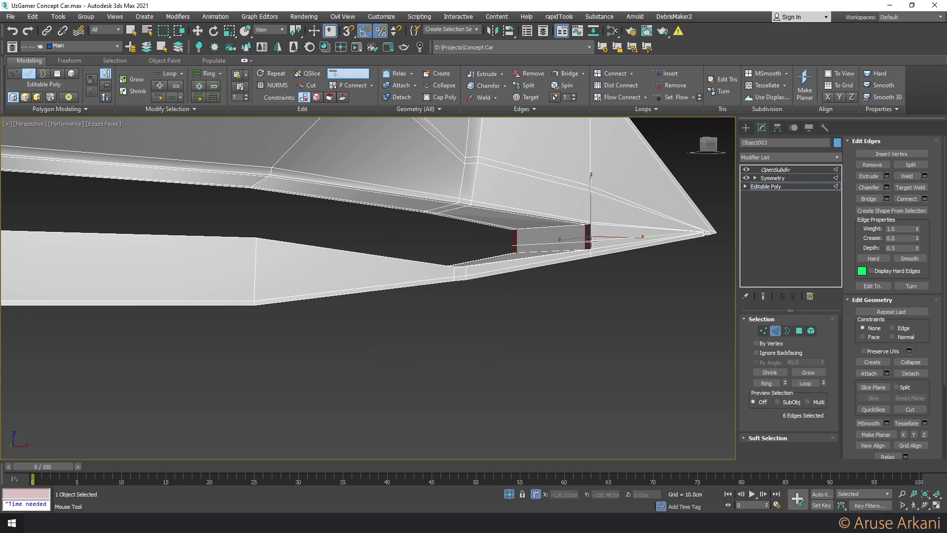
middle_click_drag(590, 244, 550, 252)
key("w")
Slide the tip vertices back along existing edges with edge constraint on
scroll(549, 252, "up", 3)
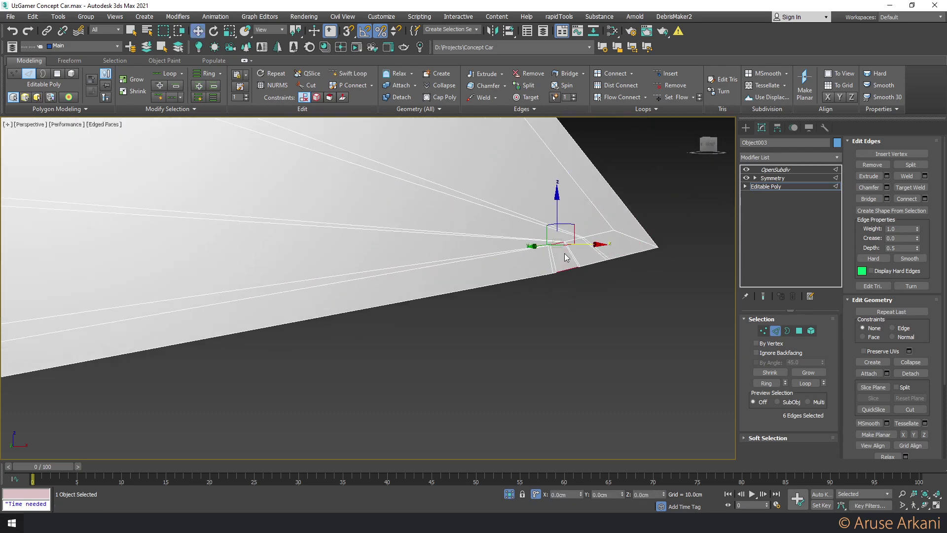
scroll(550, 251, "up", 2)
left_click(547, 269)
key("1")
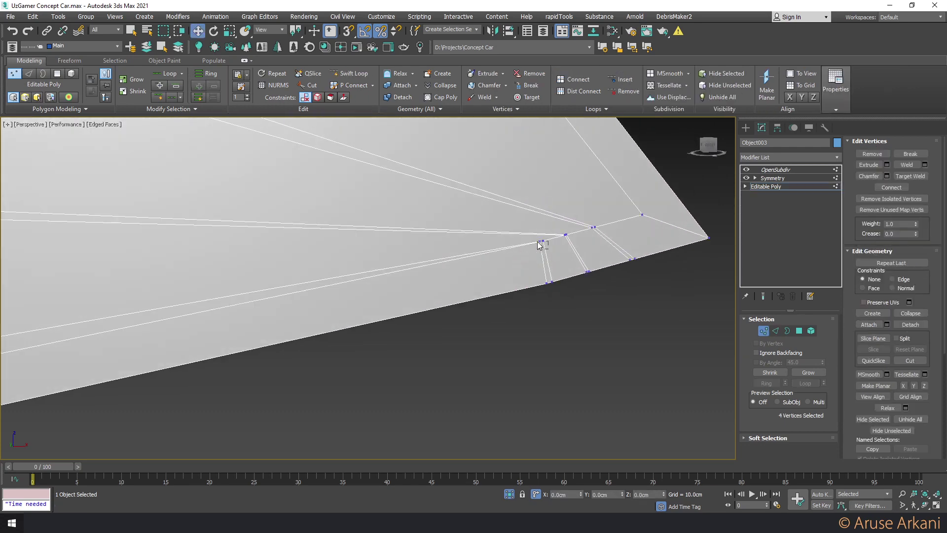
left_click(541, 241)
left_click(318, 97)
middle_click_drag(558, 292, 569, 274, "alt")
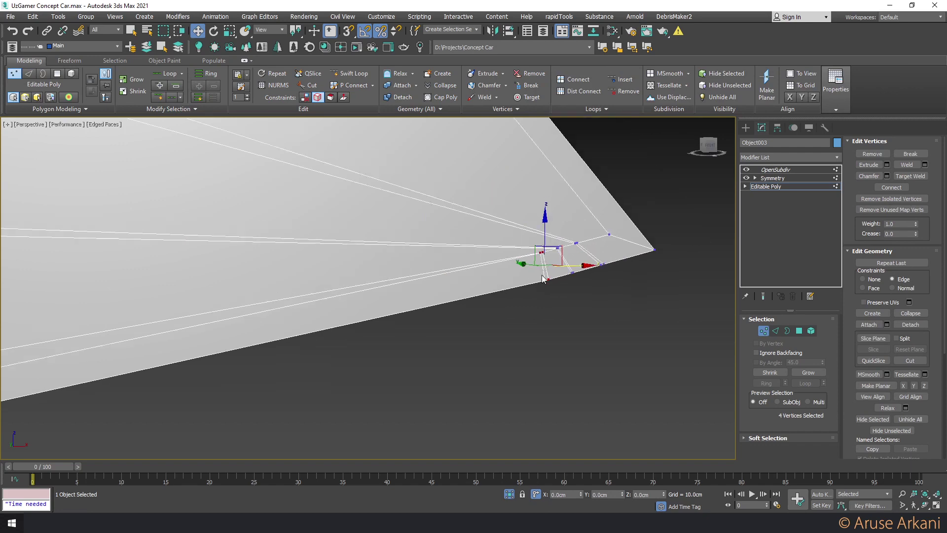
mouse_move(422, 305)
left_mouse_down("ctrl")
mouse_move(454, 289)
mouse_move(368, 299)
mouse_move(517, 285)
left_mouse_up("ctrl")
middle_click_drag(517, 285, 549, 294, "alt")
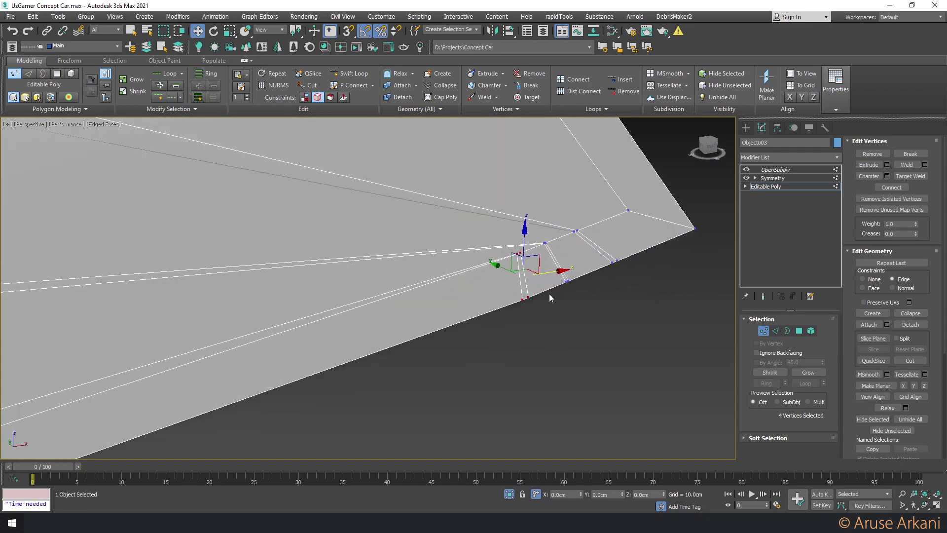
Select the tip edge and slide it back along X along the body
key("2")
left_click_drag(539, 277, 527, 278)
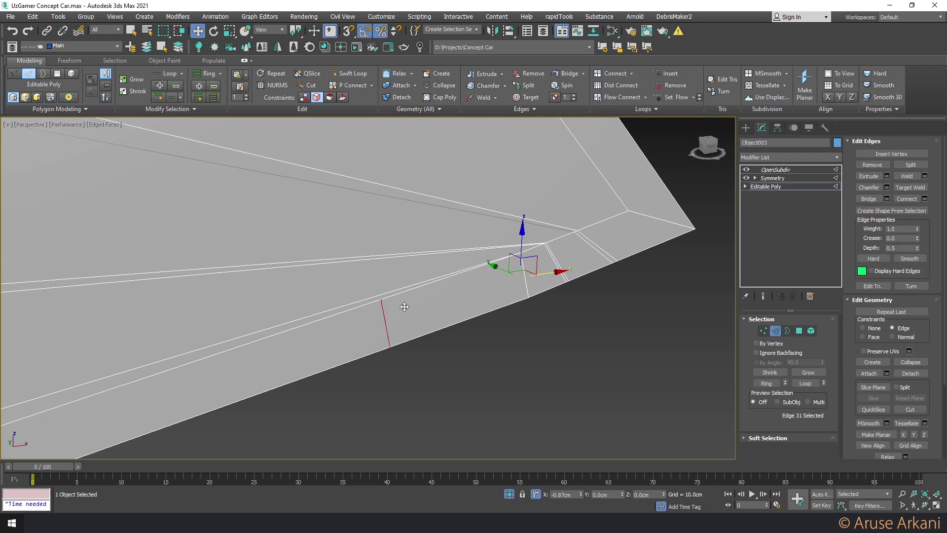
middle_click_drag(527, 279, 469, 288, "alt")
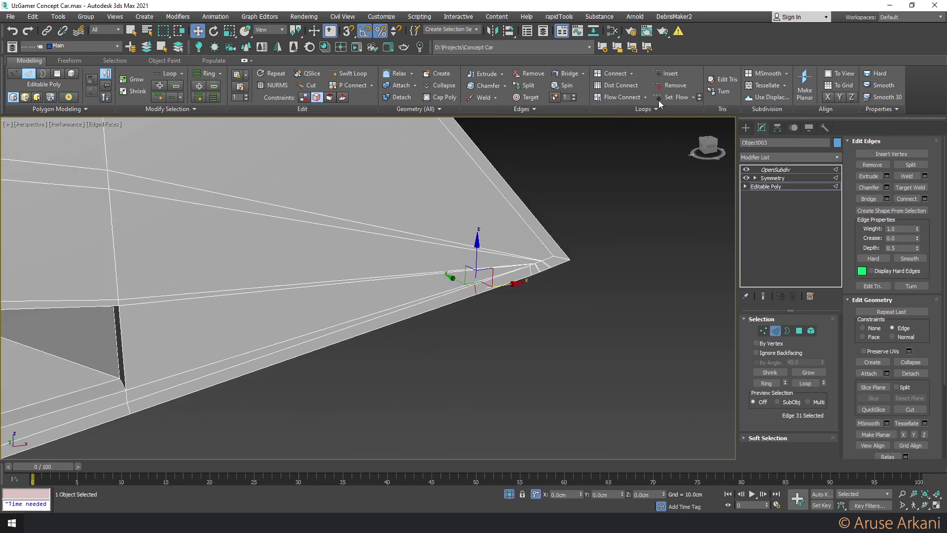
left_click(542, 274)
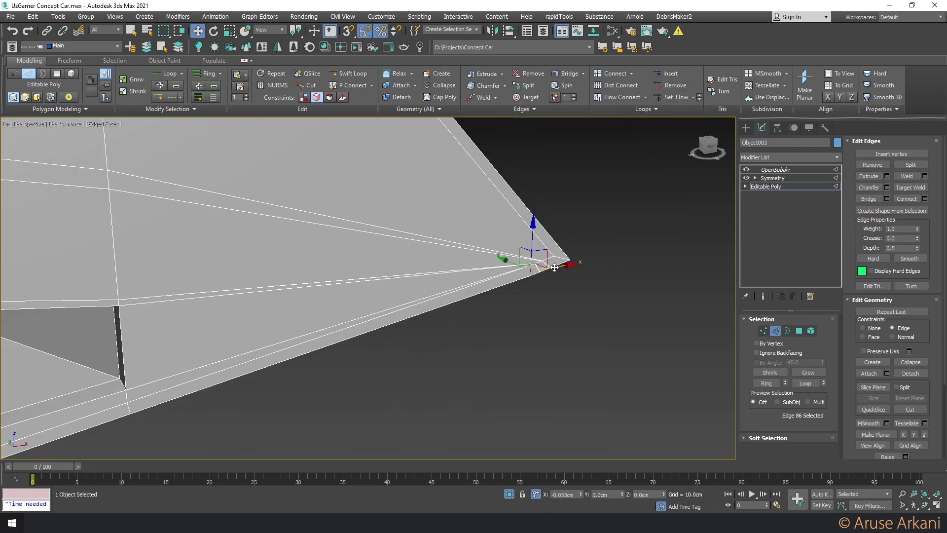
left_click_drag(554, 267, 168, 375)
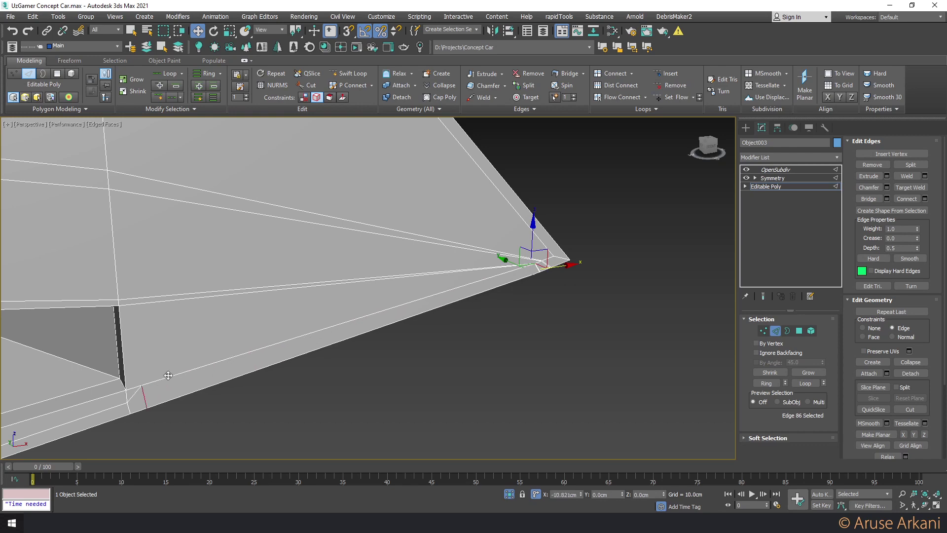
mouse_move(168, 376)
middle_mouse_down("alt")
mouse_move(292, 347)
mouse_move(276, 354)
middle_mouse_up("alt")
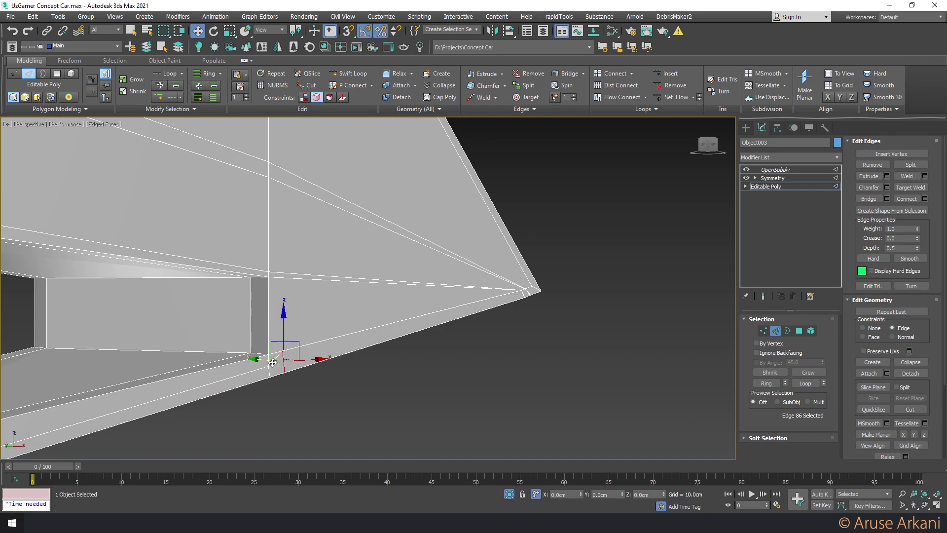
Insert a Swift Loop edge loop beside the end of the intake opening
left_click(280, 370)
left_click(284, 361)
left_click(525, 266)
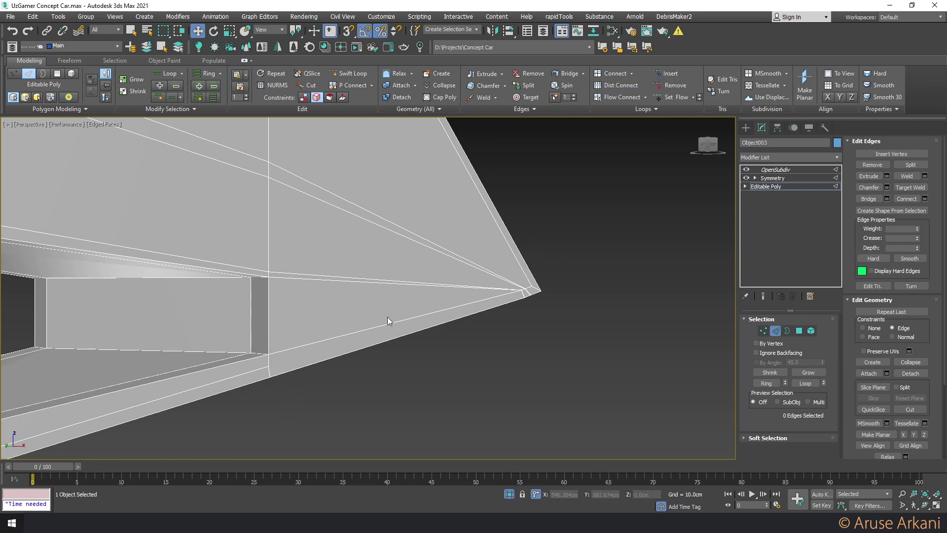
left_click(349, 73)
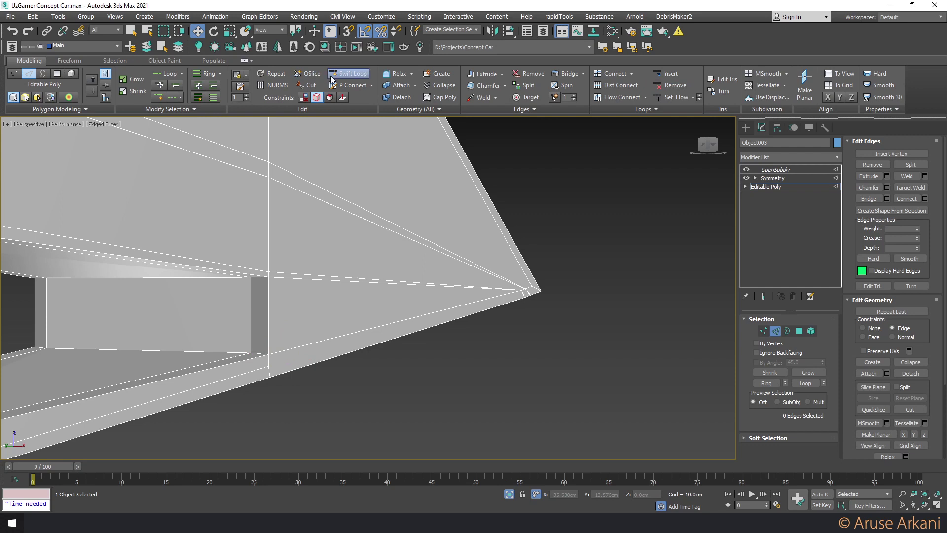
left_click(270, 346)
key("w")
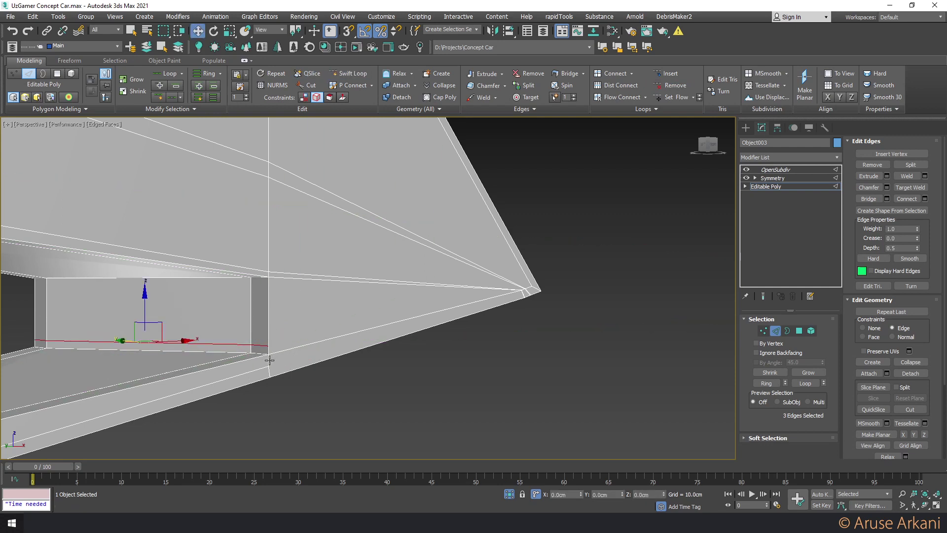
Select edges on the intake's lower lip and the one running to the tip
scroll(270, 360, "down", 4)
left_click(445, 336)
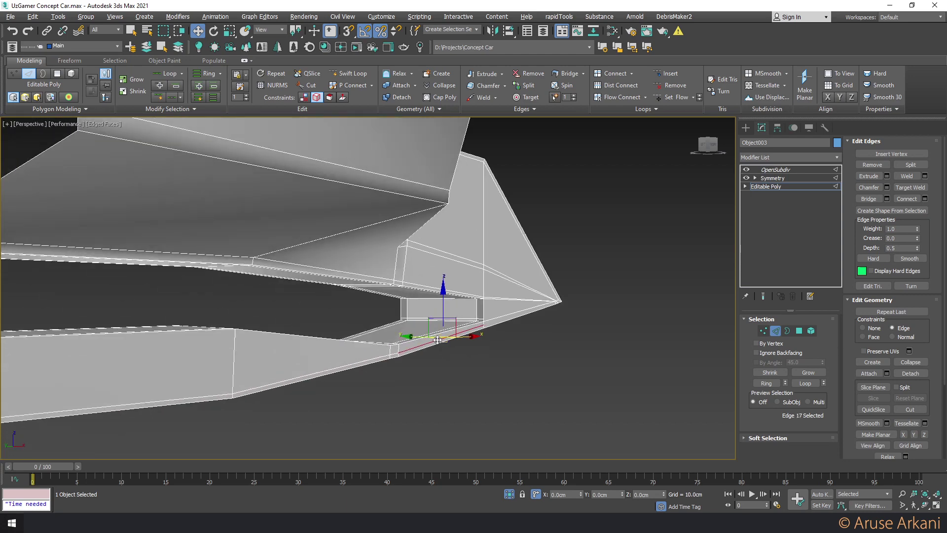
scroll(438, 340, "up", 2)
scroll(502, 327, "up", 2)
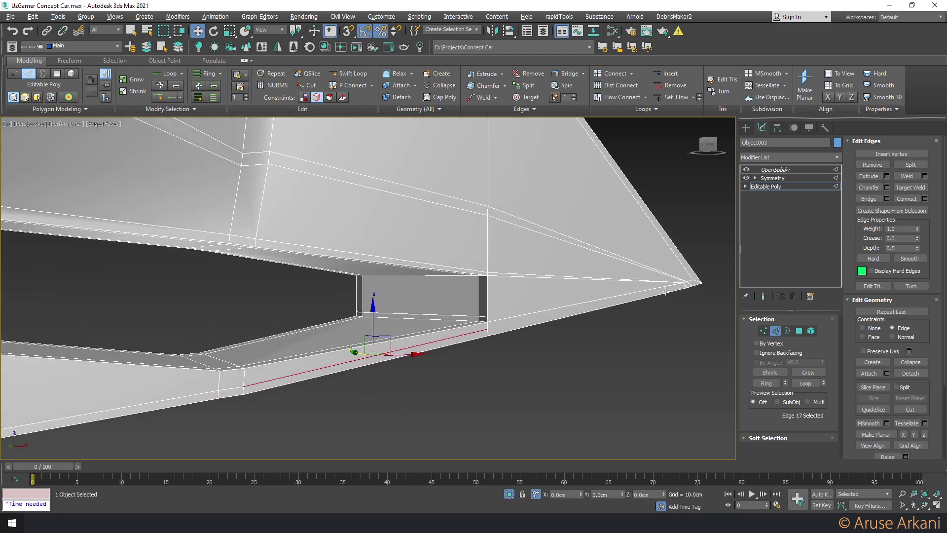
scroll(665, 290, "up", 3)
left_click(376, 263)
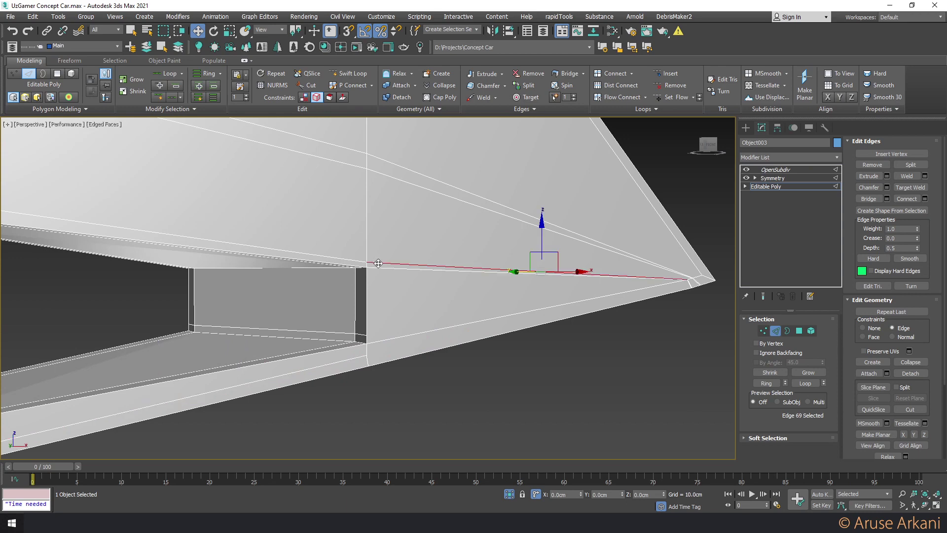
Pick another edge near the tip, clear the selection and zoom to review
scroll(647, 274, "up", 2)
scroll(678, 298, "up", 2)
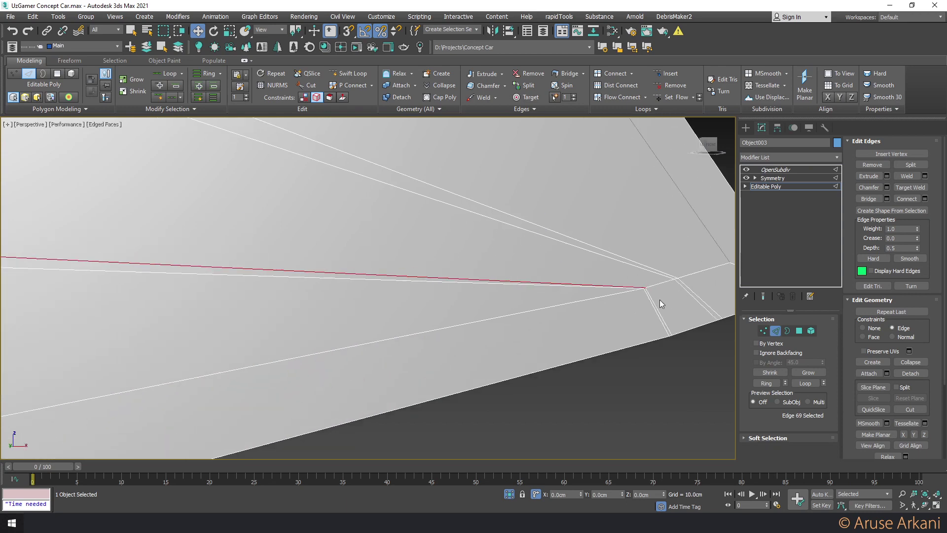
scroll(660, 301, "up", 2)
left_click(639, 292)
left_click(673, 85)
scroll(598, 233, "down", 2)
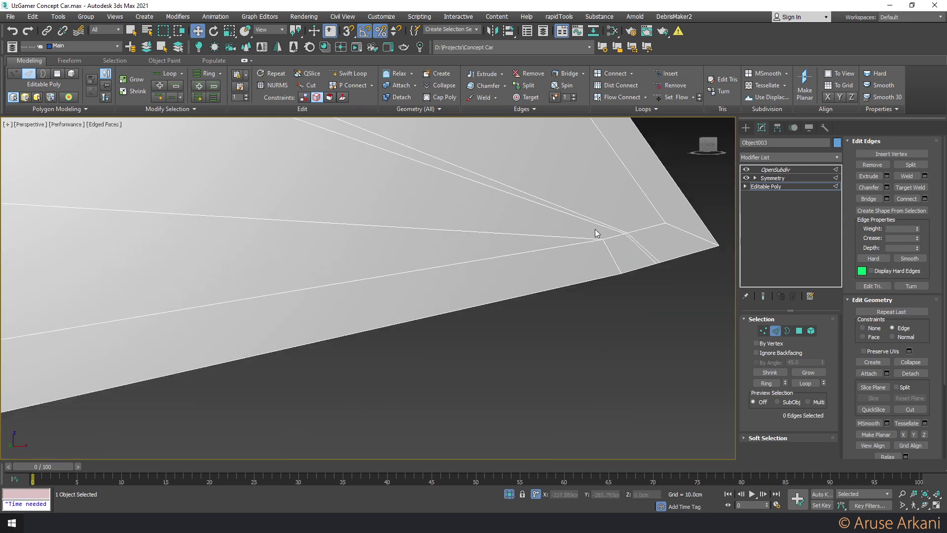
scroll(554, 239, "down", 2)
scroll(400, 221, "down", 2)
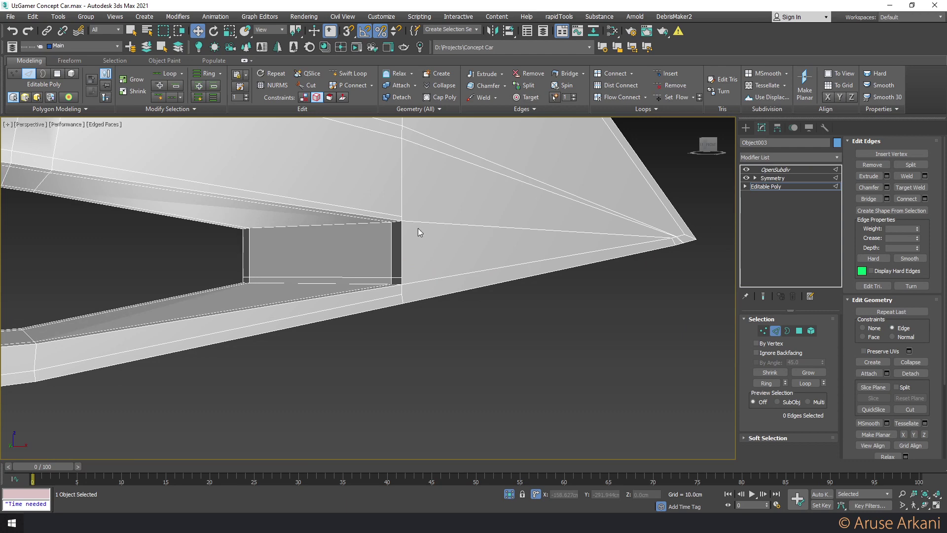
scroll(418, 233, "up", 1)
scroll(354, 280, "up", 2)
scroll(480, 196, "down", 3)
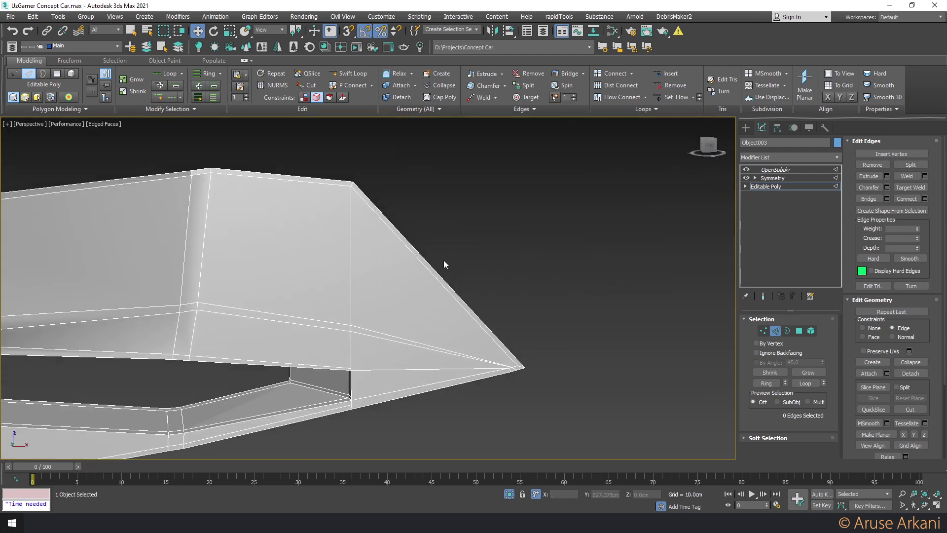
Connect edges across the tip and join two tip vertices with a new edge
left_click(426, 269)
key("ctrl+shift+e")
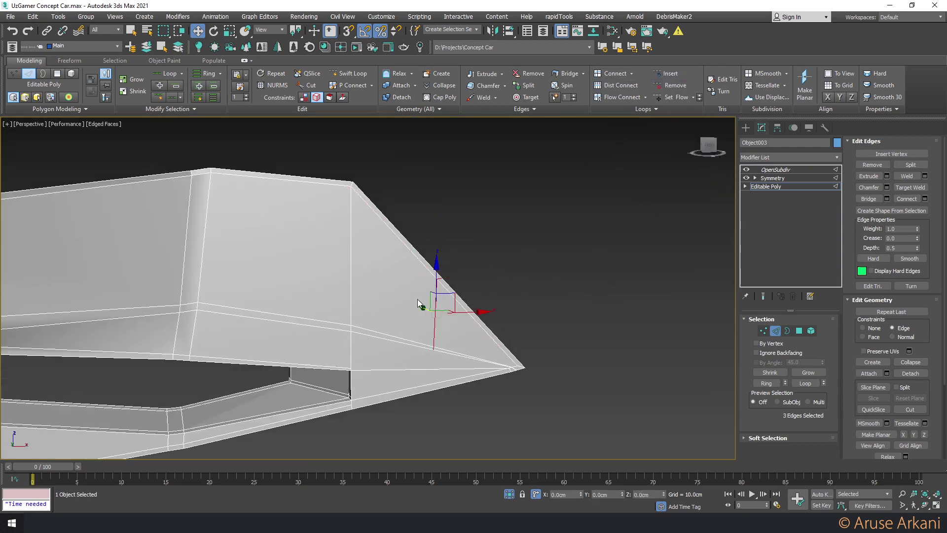
key("1")
left_click(352, 368)
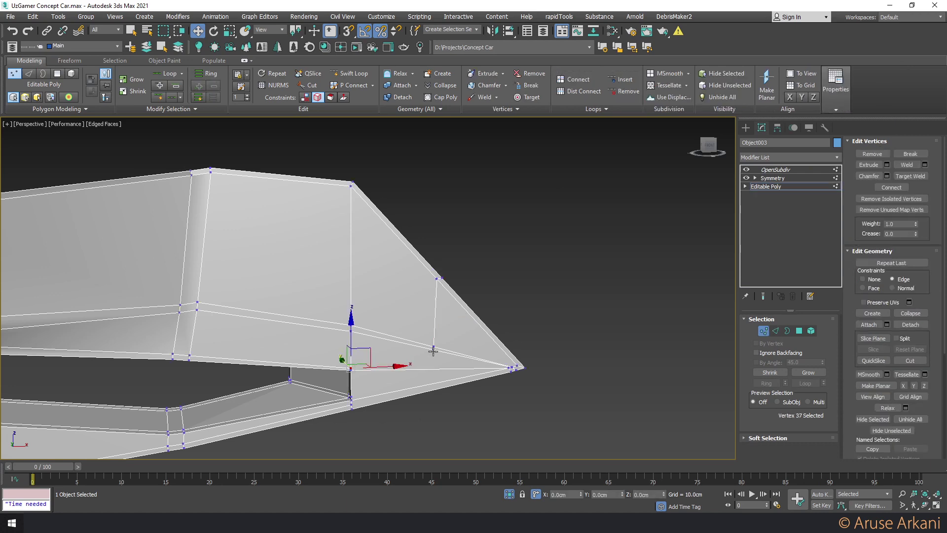
left_click(433, 350, "ctrl")
left_click(572, 78)
Join the pointed-tip vertex to the opening's corner vertex with an edge
middle_click_drag(601, 295, 666, 234)
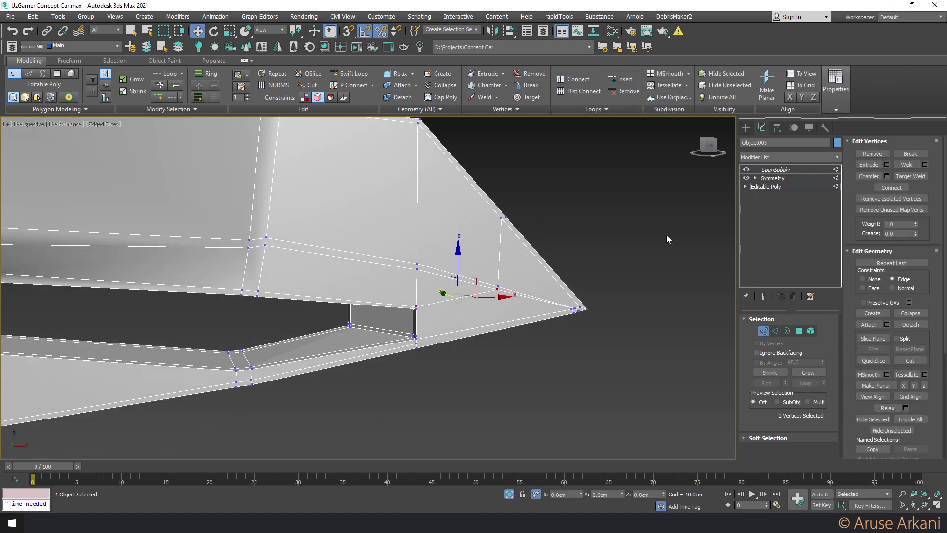
middle_click_drag(422, 316, 478, 334, "alt")
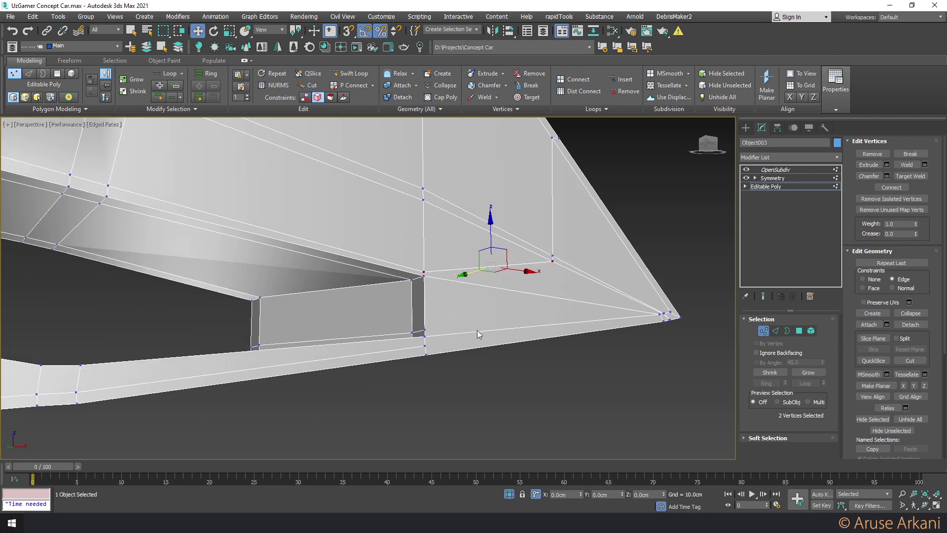
left_click(660, 314)
left_click(424, 329, "ctrl")
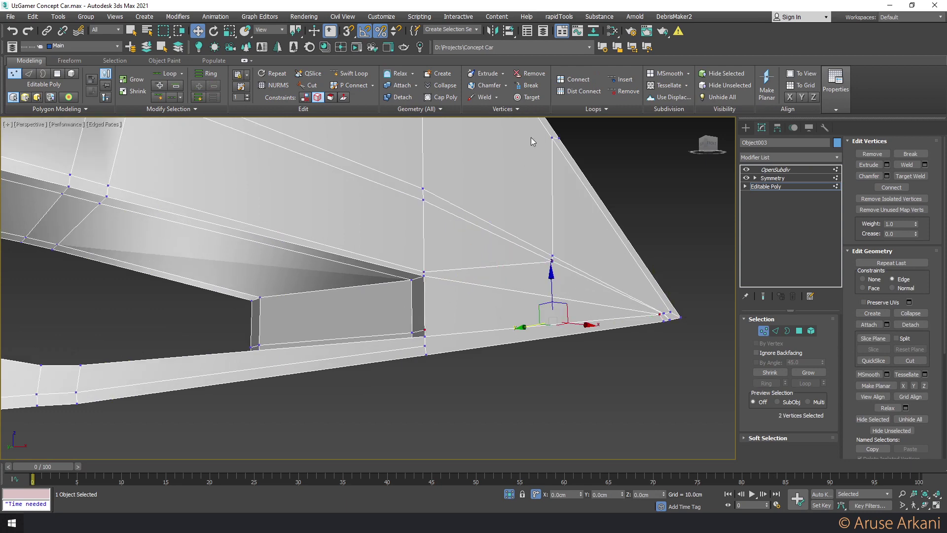
left_click(576, 79)
Preview the smoothed body without edges, then return to the edged base mesh
left_click(766, 186)
left_click(775, 169)
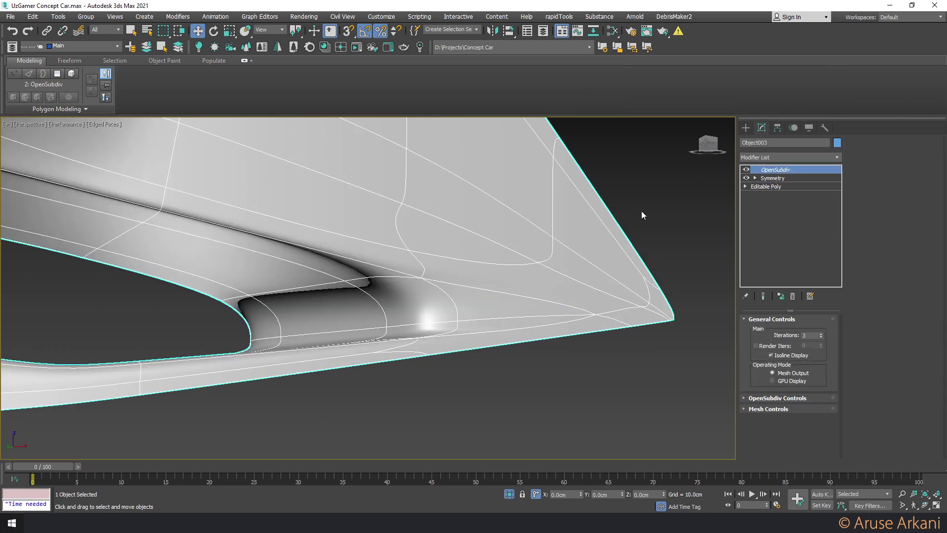
key("F4")
left_click(765, 186)
key("F4")
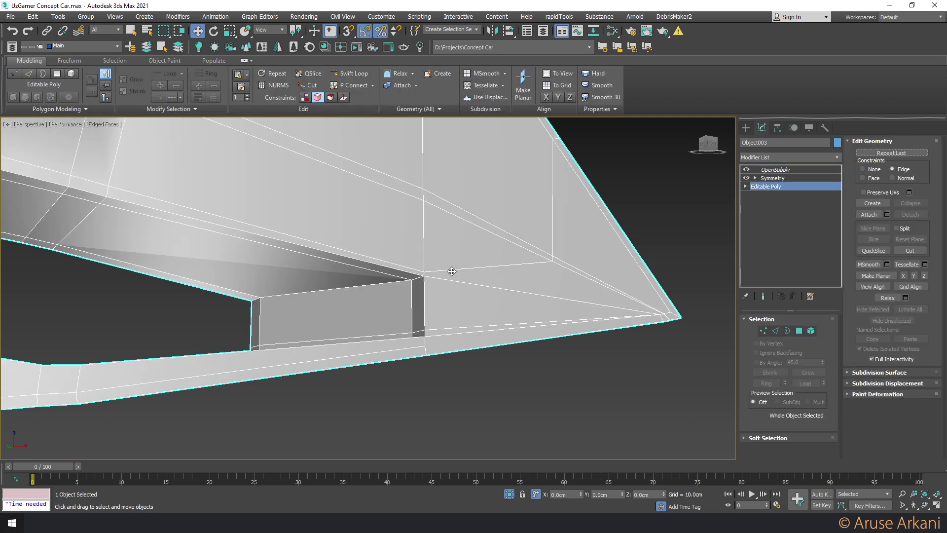
Turn off edge constraints and insert an edge loop across the intake's inner corner face
key("2")
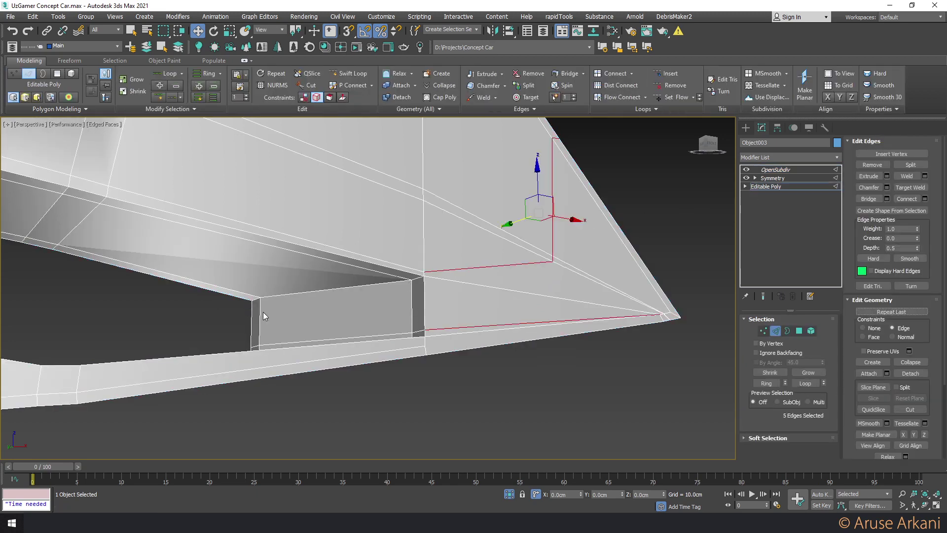
left_click(411, 301)
scroll(411, 302, "up", 3)
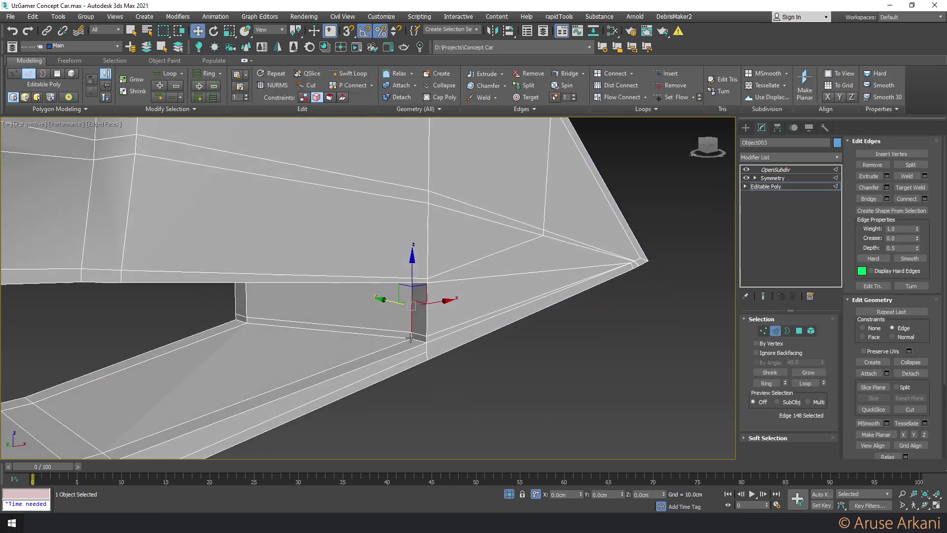
left_click(303, 97)
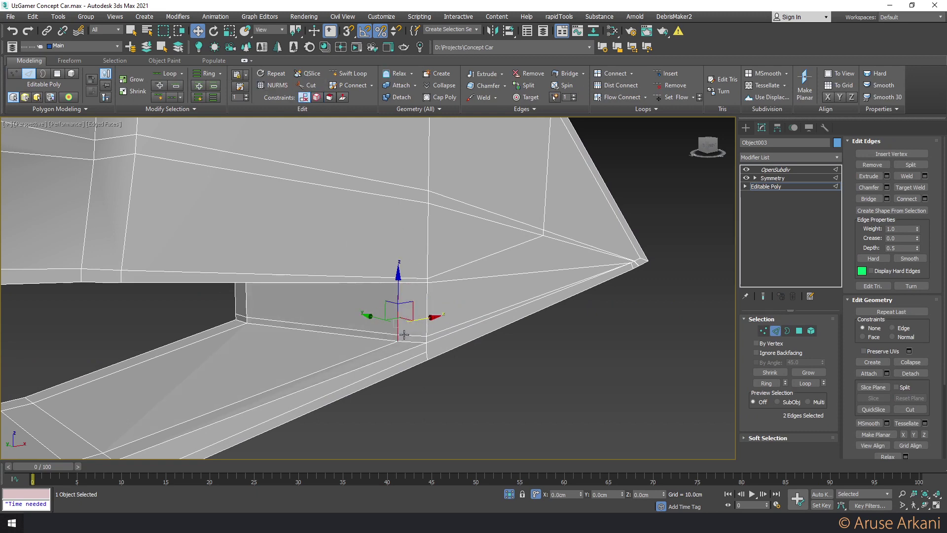
mouse_move(414, 313)
middle_mouse_down("alt")
mouse_move(390, 309)
mouse_move(395, 237)
middle_mouse_up("alt")
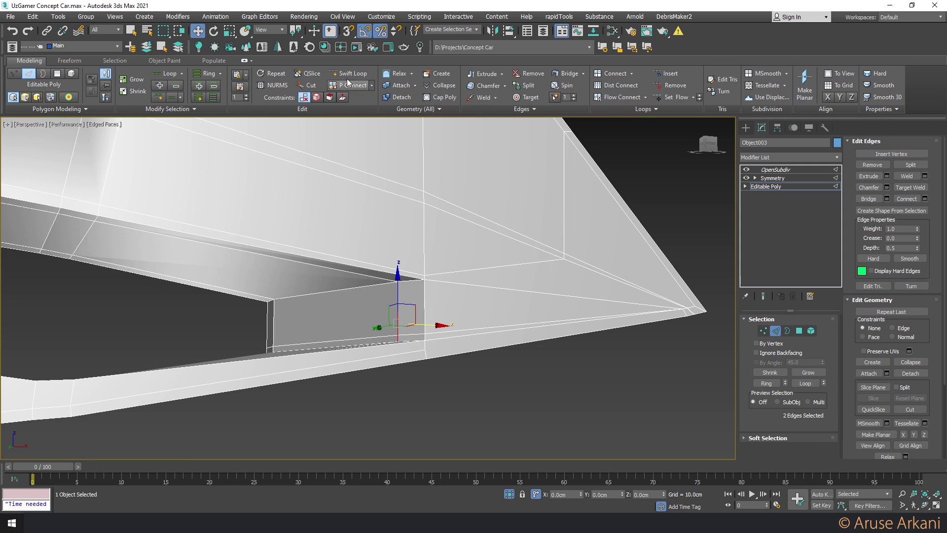
key("alt+shift+w")
left_click(401, 279)
key("1")
Select two vertices on the new loop and an edge near the tip, then deselect
key("w")
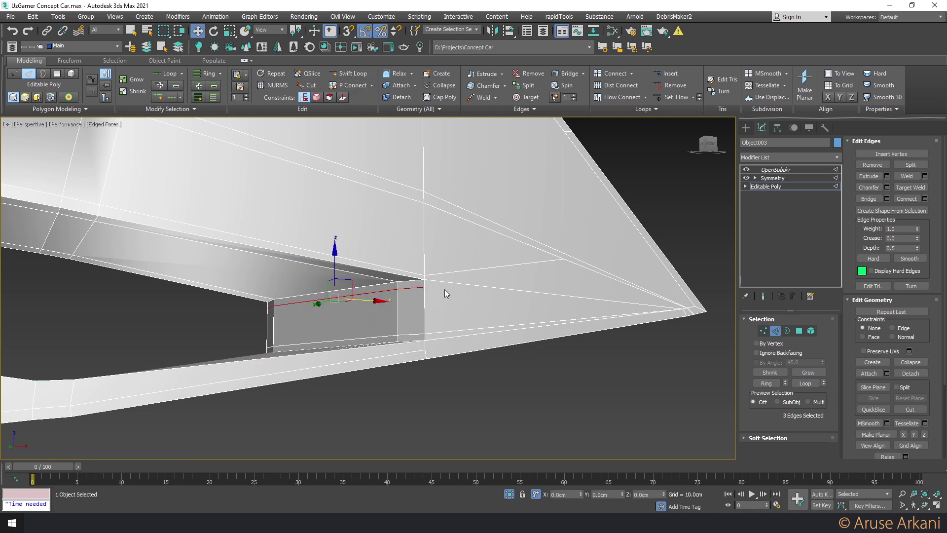
left_click(427, 287)
left_click(563, 258, "ctrl")
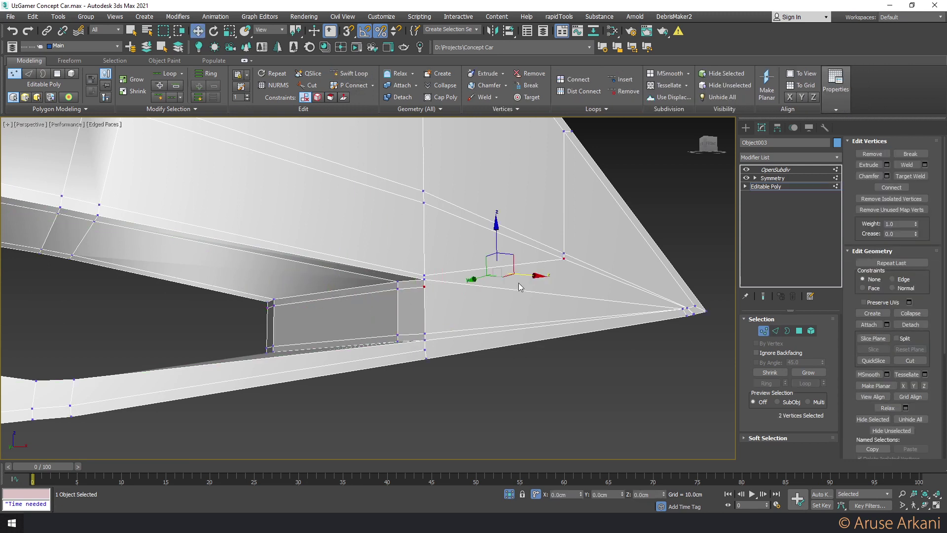
key("2")
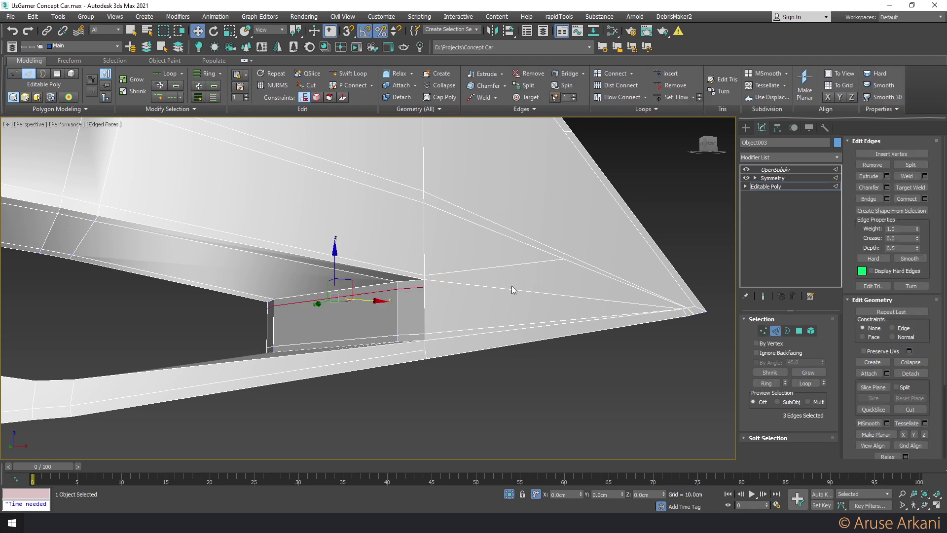
left_click(513, 289)
key("ctrl+d")
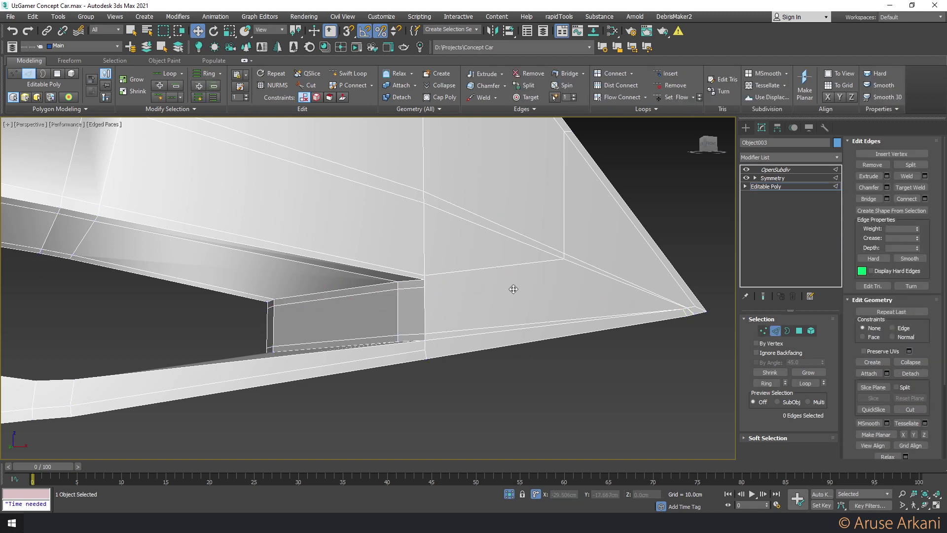
Insert another edge loop near the tip's outer edge and select its two vertices
left_click(347, 73)
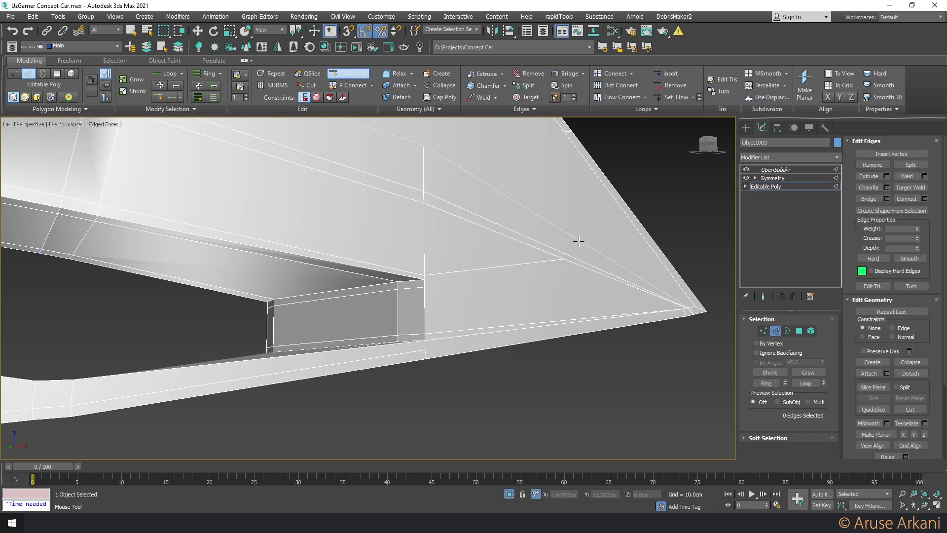
left_click(573, 261)
key("w")
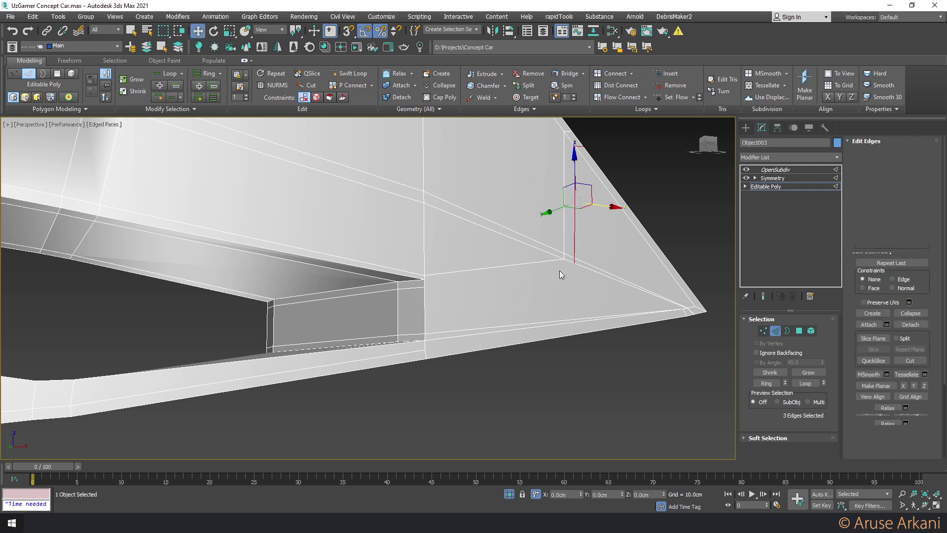
key("1")
left_click(426, 286)
left_click(574, 260, "ctrl")
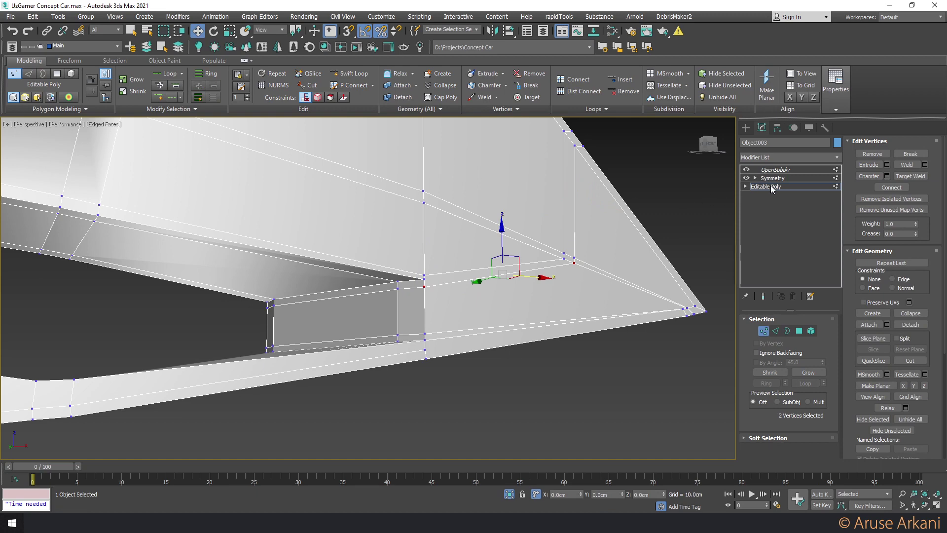
Preview the smoothed mesh, orbit to face the part, and isolate it with Alt+Q
left_click(774, 170)
key("F4")
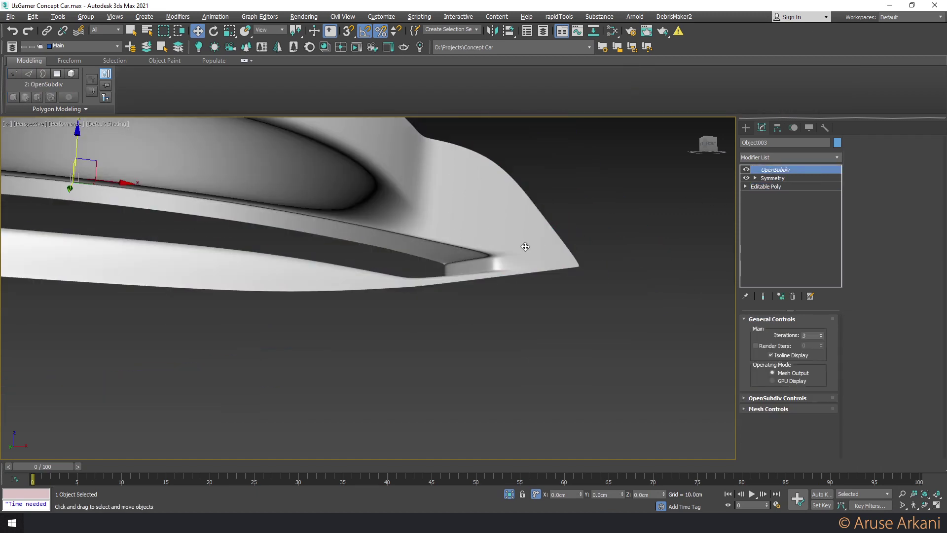
middle_click_drag(630, 218, 524, 256, "alt")
scroll(577, 292, "up", 2)
right_click(577, 292)
middle_click_drag(577, 292, 502, 265, "alt")
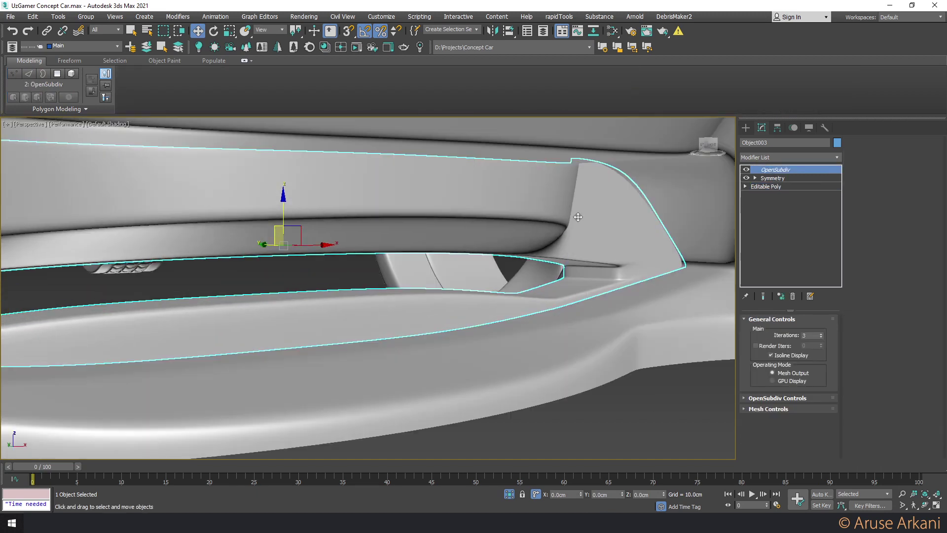
key("alt+q")
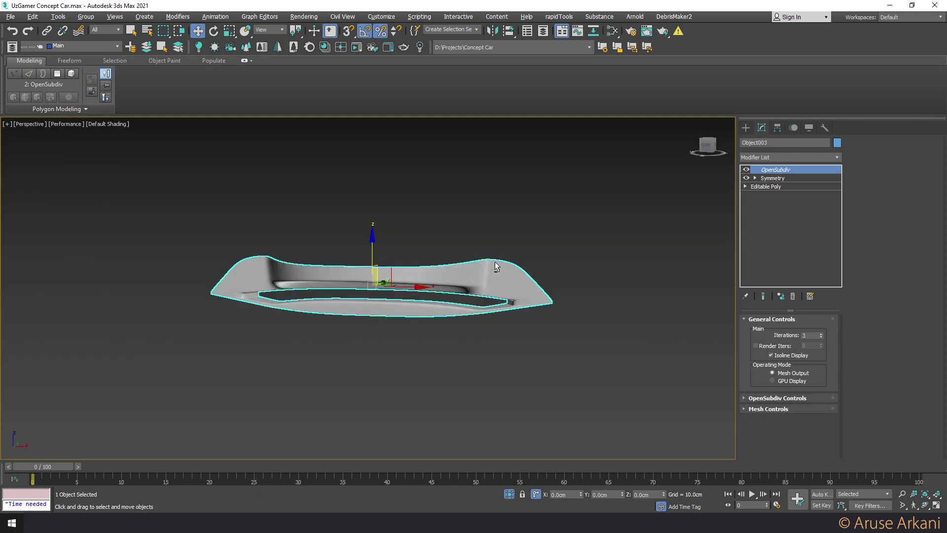
In the Front view, draw a wide Plane below the intake with grid snapping
key("f")
key("z")
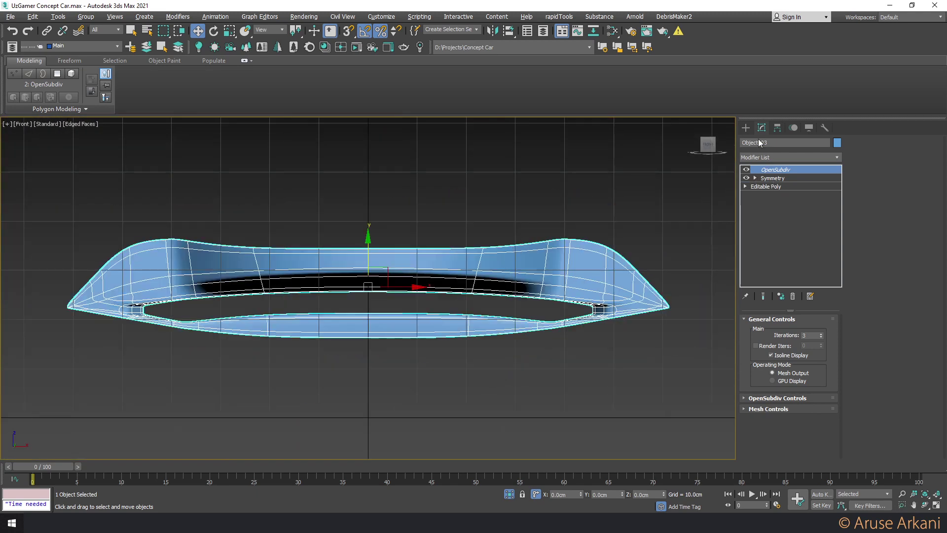
left_click(745, 128)
left_click(808, 228)
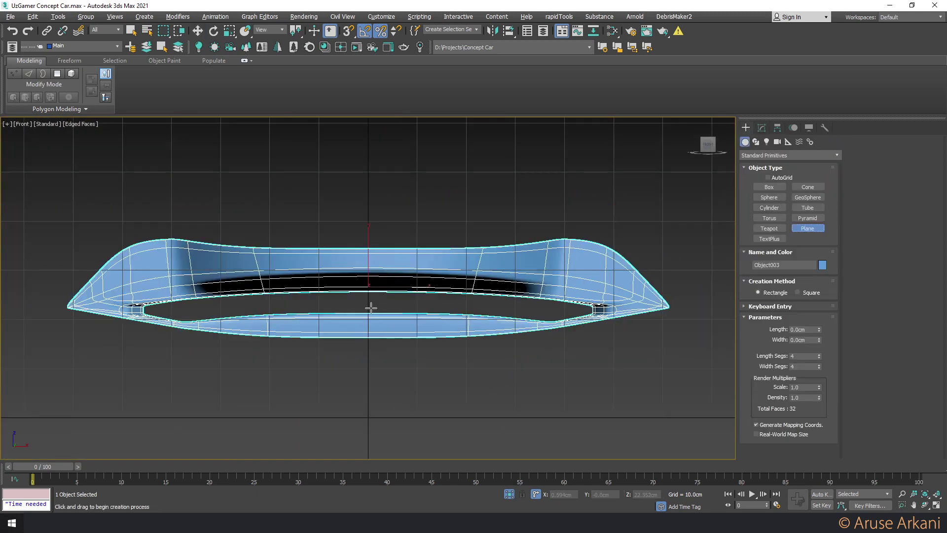
scroll(371, 307, "down", 3)
key("s")
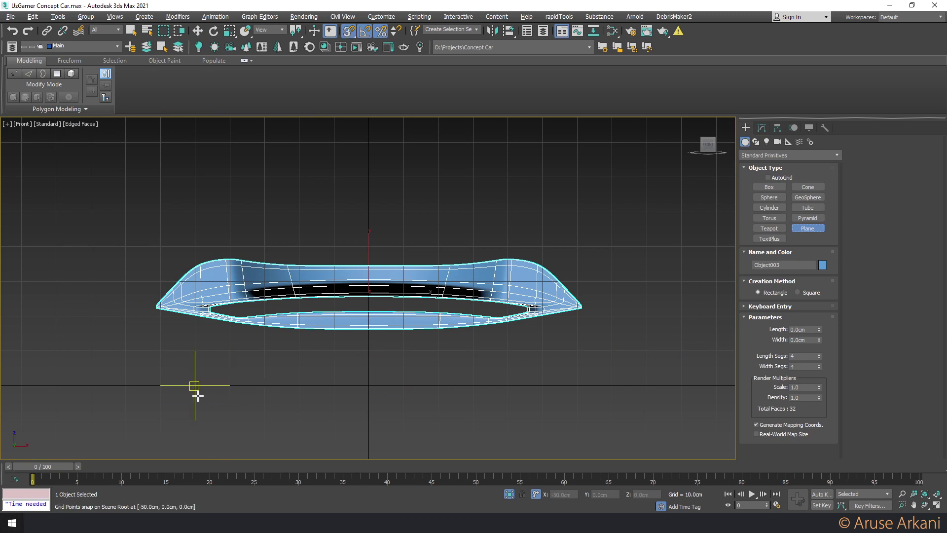
left_click_drag(196, 385, 541, 351)
Move the plane up so it sits across the intake opening
key("w")
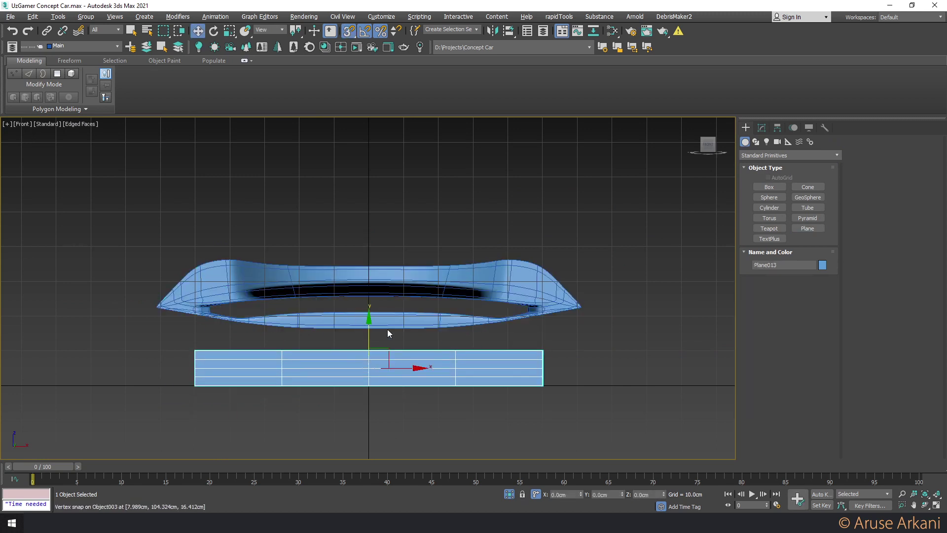
mouse_move(369, 367)
left_mouse_down()
mouse_move(592, 313)
mouse_move(613, 317)
left_mouse_up()
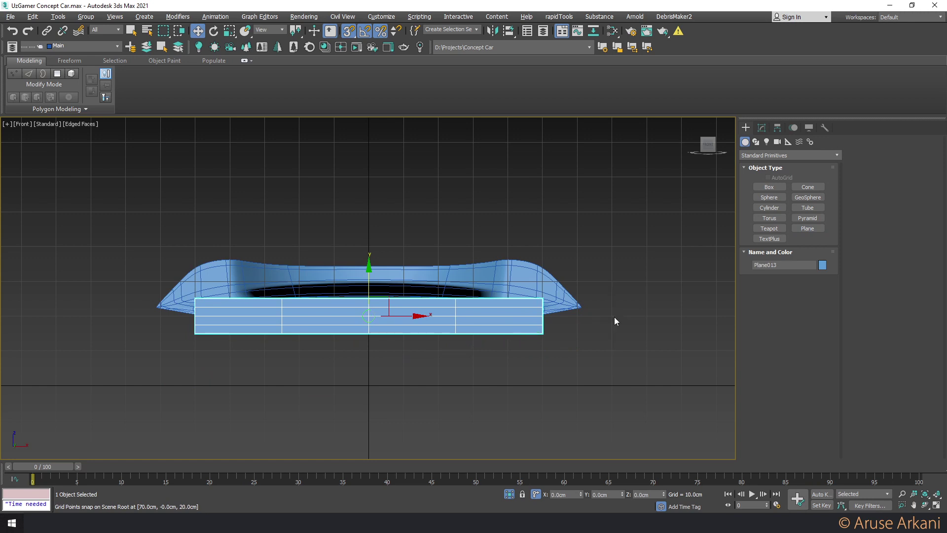
key("s")
left_click_drag(369, 286, 374, 275)
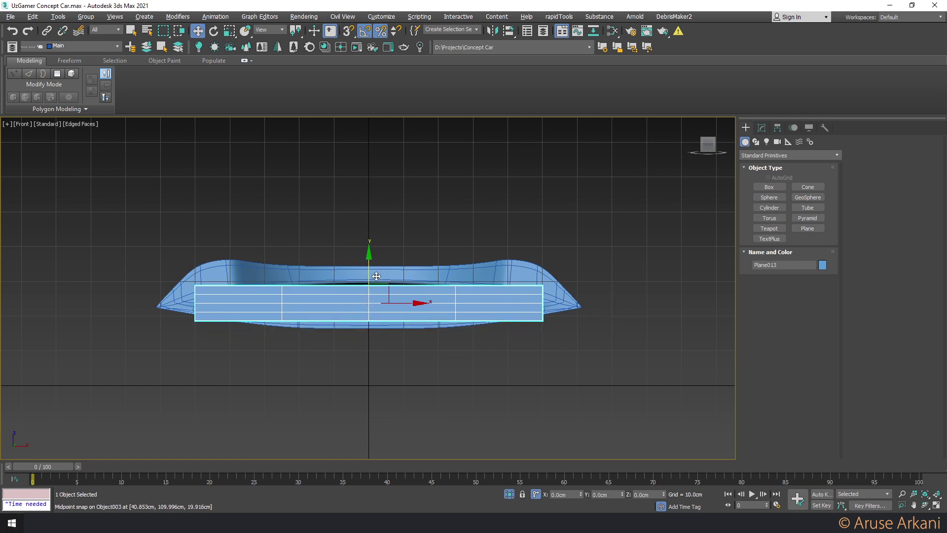
Set the plane's Length Segs to 10 and Width Segs to 100
left_click(777, 128)
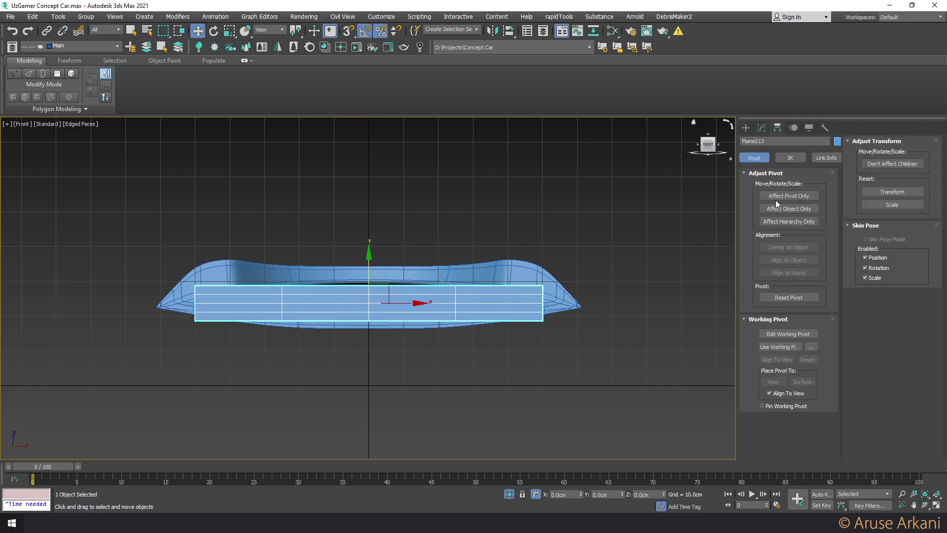
left_click(761, 127)
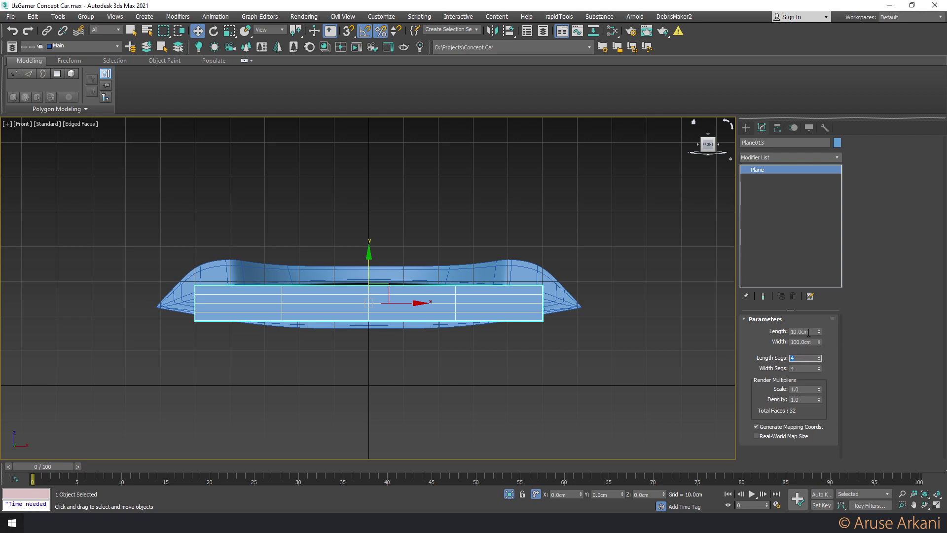
key("Tab")
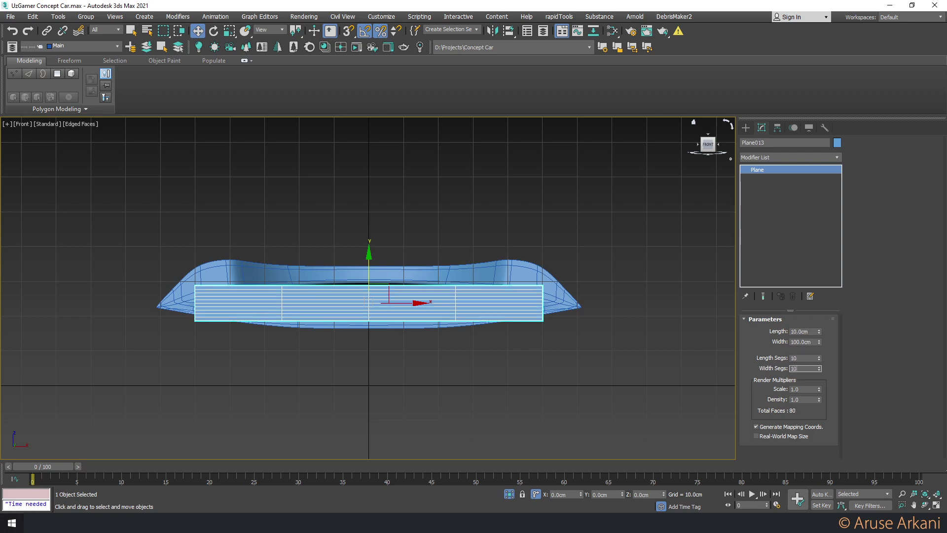
type("100")
key("Return")
Add an Edit Poly modifier and open the Generate Topology pattern tools
left_click(759, 158)
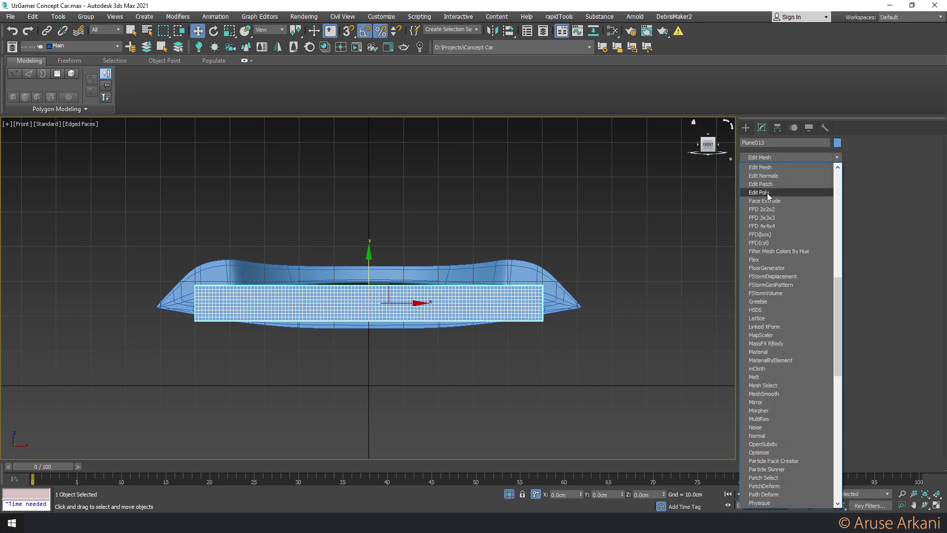
left_click(767, 194)
left_click(44, 109)
left_click(49, 166)
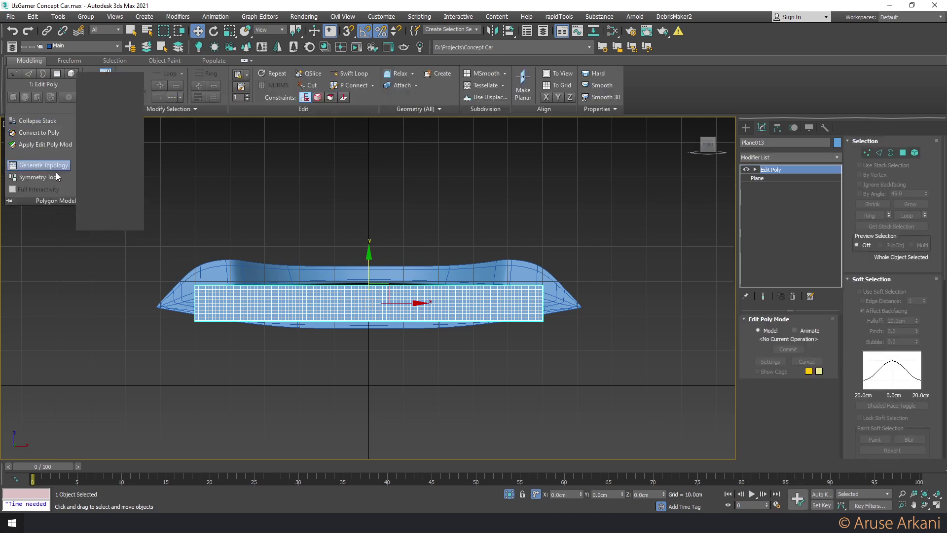
Apply the hexagon pattern to turn the plane's grid into a honeycomb
key("2")
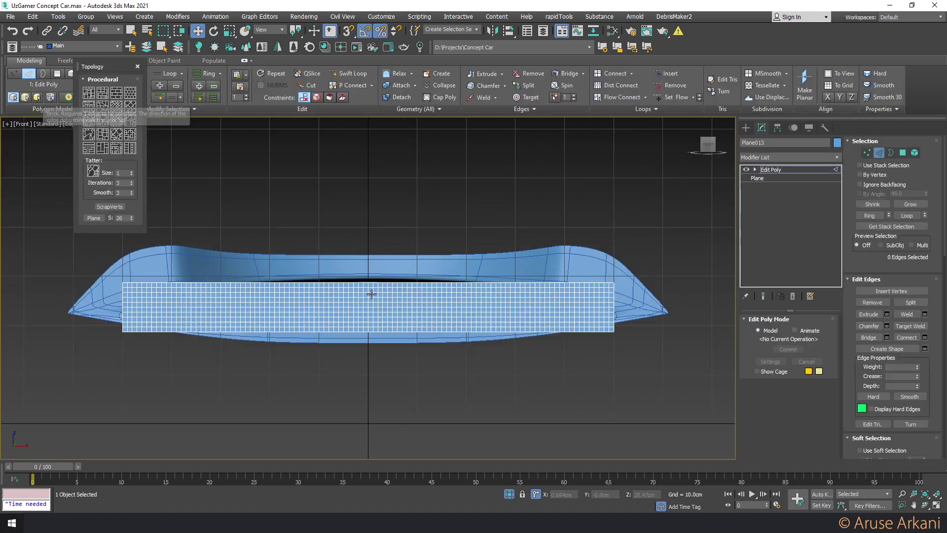
scroll(370, 289, "up", 2)
scroll(378, 288, "up", 3)
double_click(379, 291)
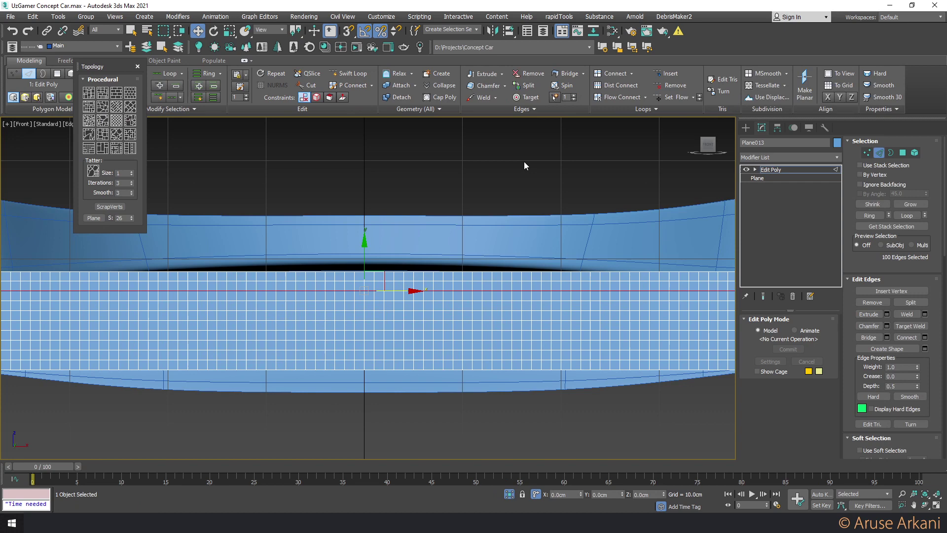
left_click(666, 74)
left_click(418, 284)
left_click(130, 107)
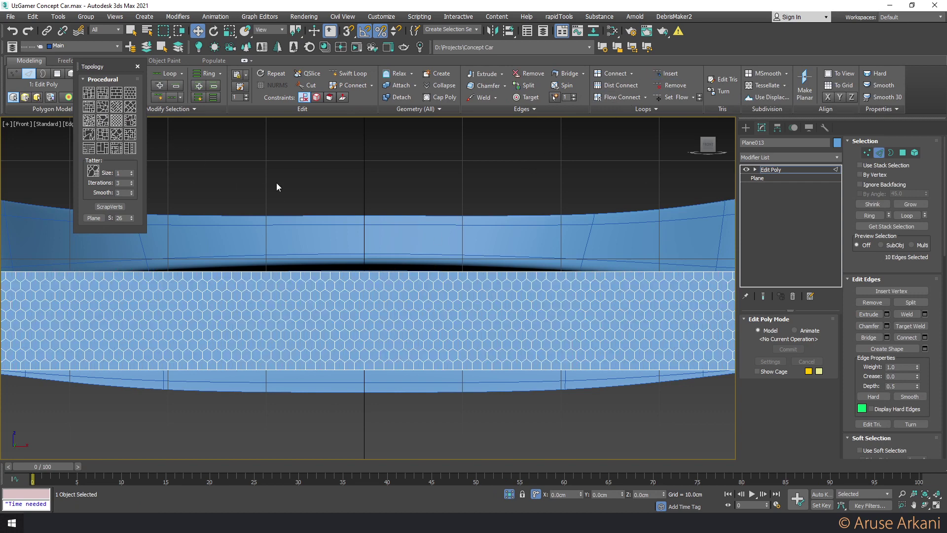
scroll(449, 268, "down", 3)
Return to object level and add an FFD 2x2x2 modifier from the list
left_click(763, 169)
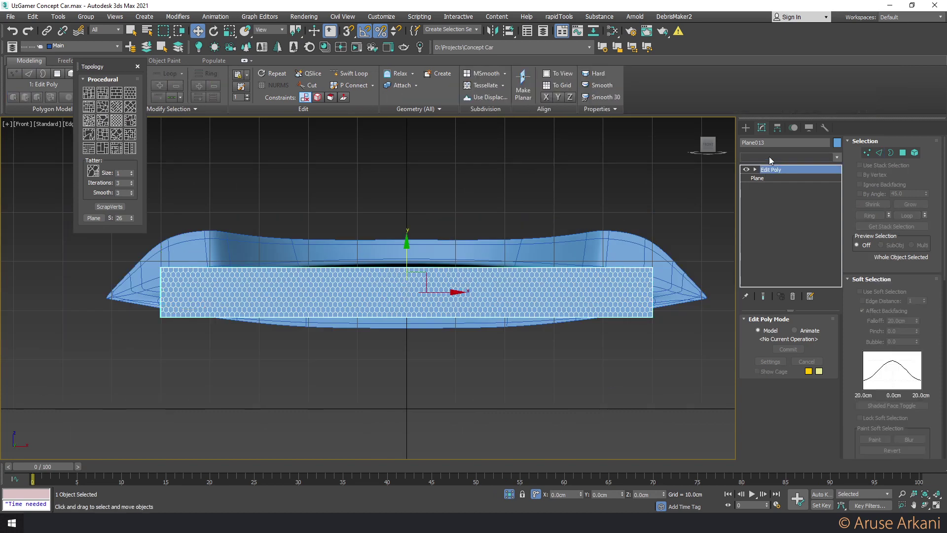
type("Face Extrude")
left_click(771, 158)
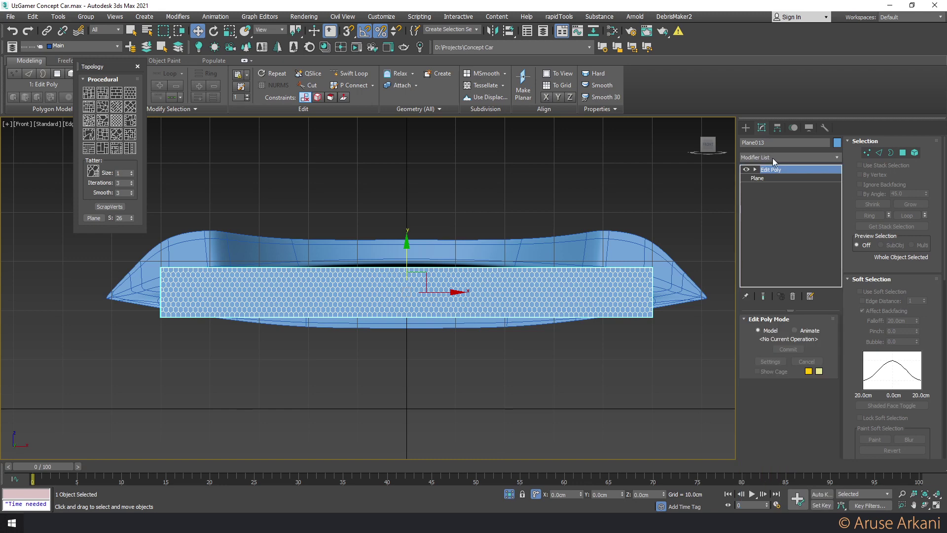
left_click(772, 157)
Replace the plane's FFD 2x2x2 modifier with an FFD 3x3x3
left_click(782, 175)
key("alt+w")
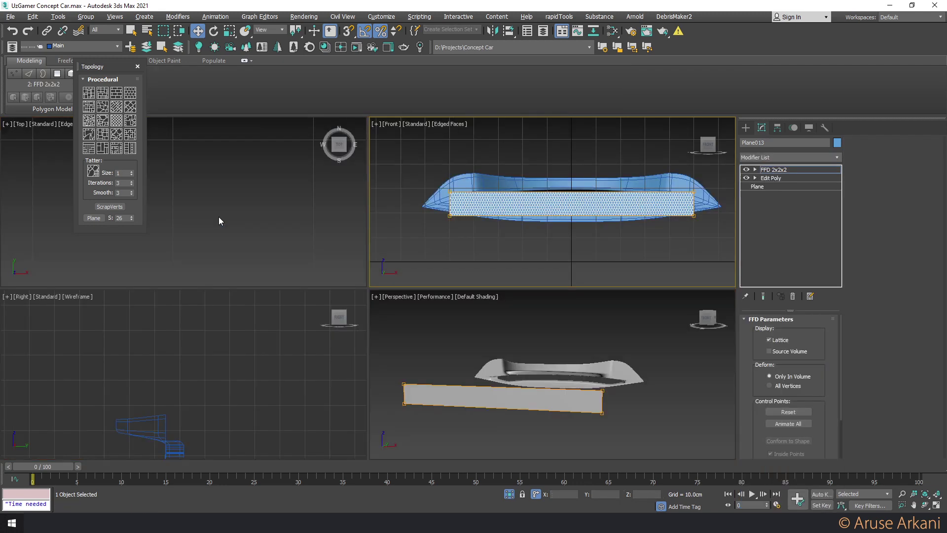
key("alt+w")
right_click(766, 169)
left_click(778, 182)
left_click(779, 157)
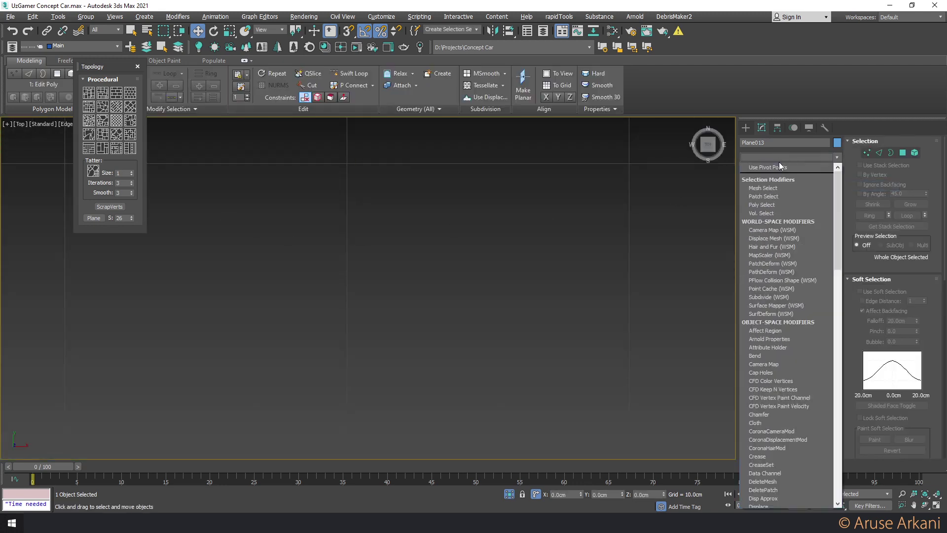
scroll(779, 165, "down", 15)
left_click(784, 183)
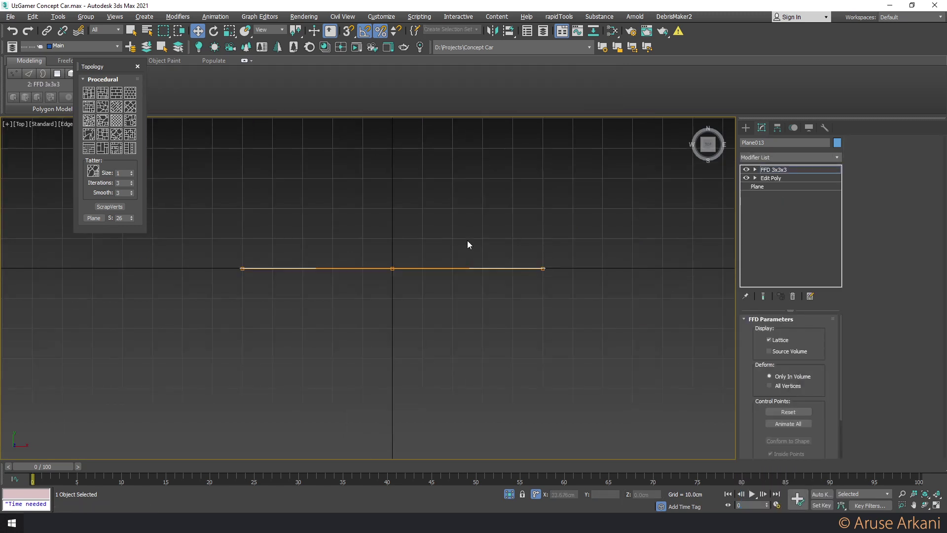
Bend the plane's ends up with the lattice and move it onto the car part
mouse_move(386, 217)
left_mouse_down()
mouse_move(393, 212)
mouse_move(395, 250)
left_mouse_up()
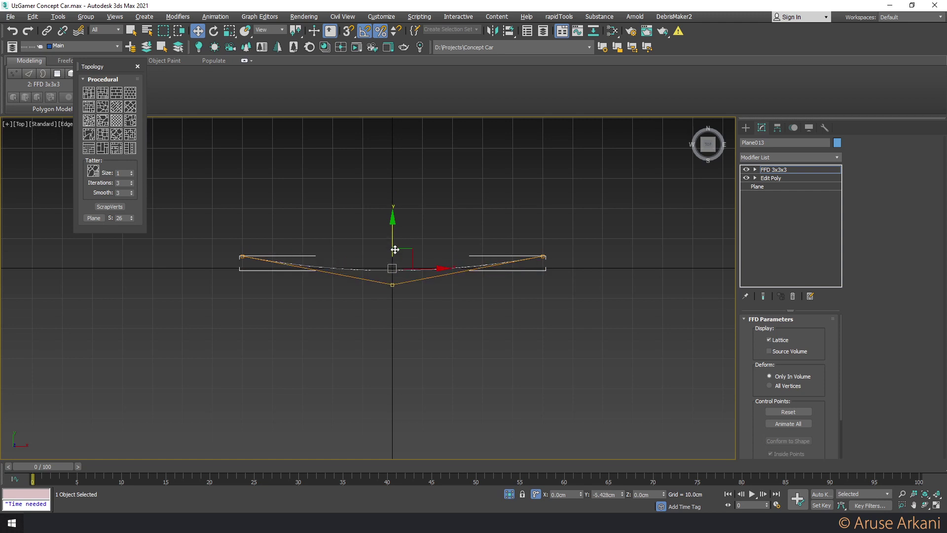
key("p")
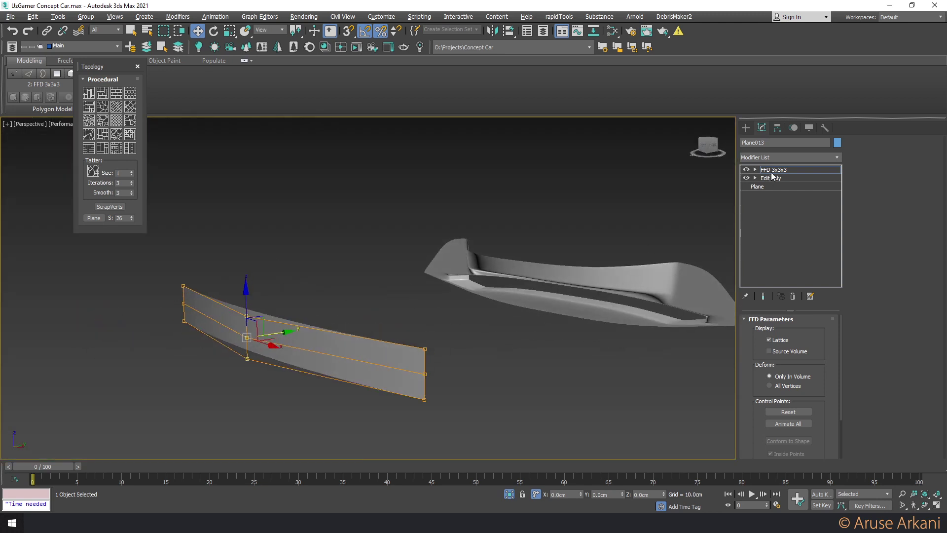
left_click(775, 169)
left_click_drag(299, 330, 598, 272)
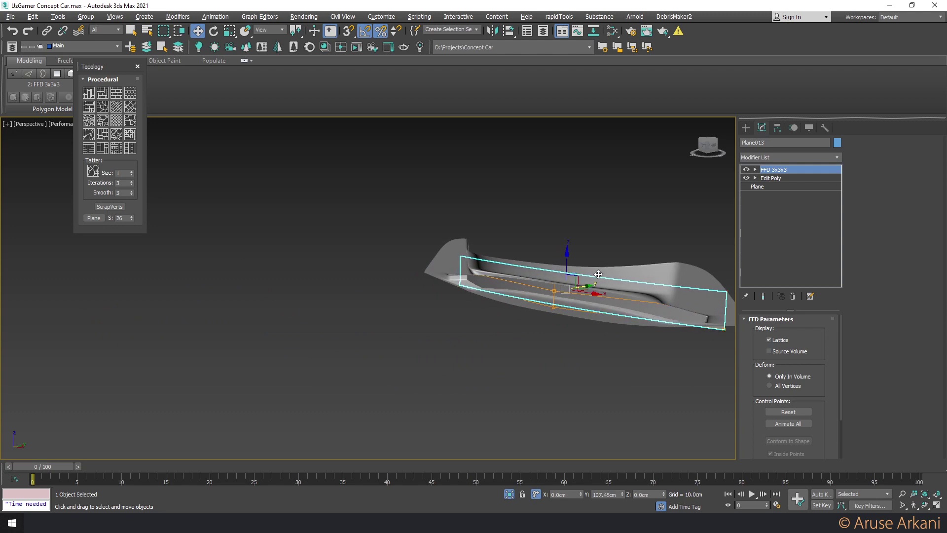
Add a second FFD 3x3x3 modifier to the grille plane
left_click(771, 158)
scroll(772, 166, "down", 10)
left_click(774, 179)
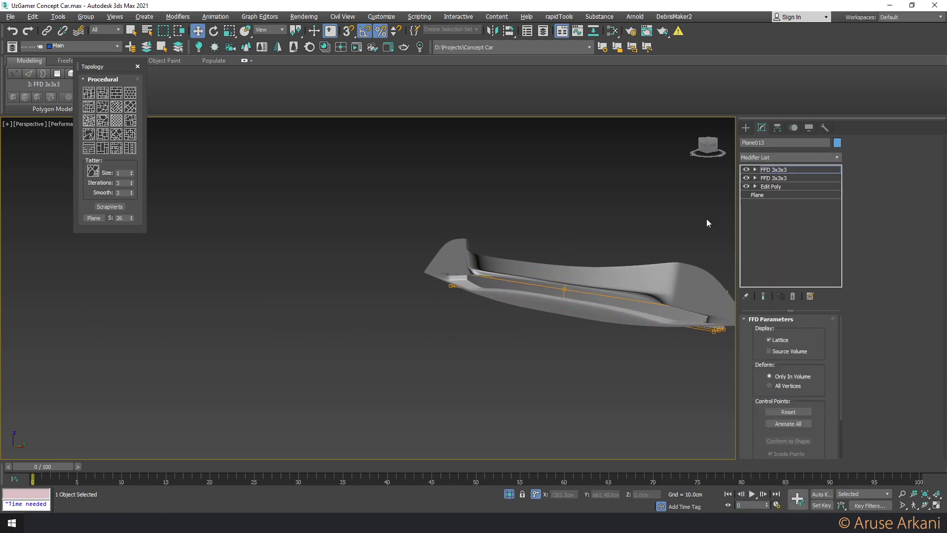
key("t")
key("z")
Move the second lattice's end control points to fit the intake, and add Edit Poly
left_click_drag(528, 228, 606, 268)
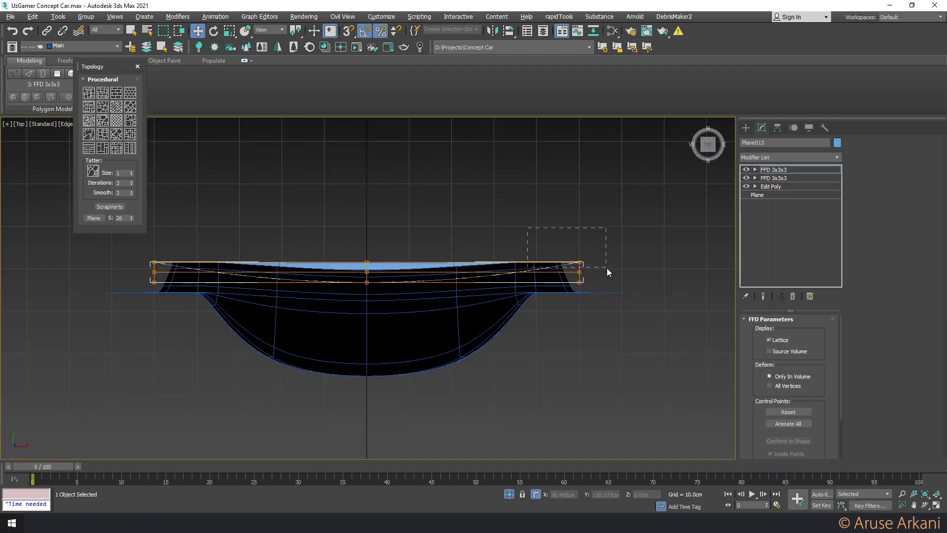
left_click_drag(187, 234, 138, 268, "ctrl")
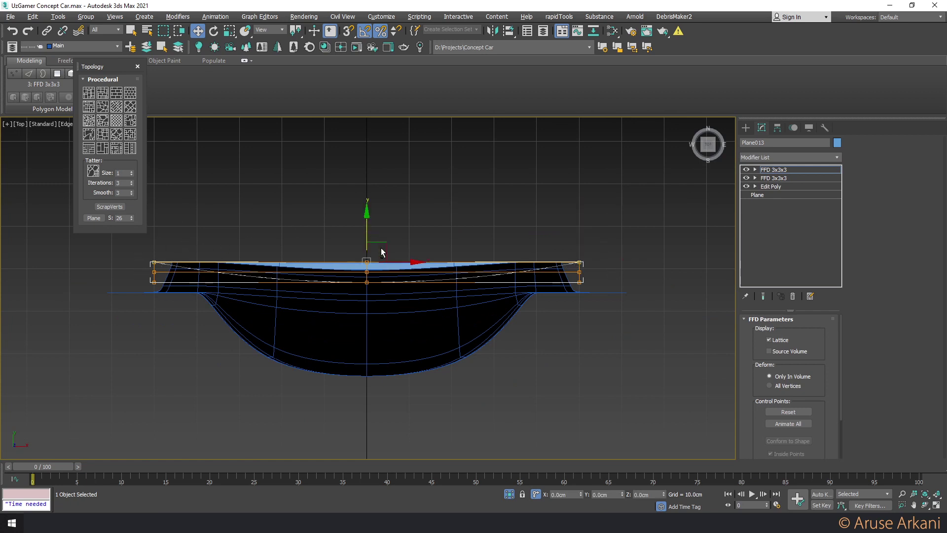
key("p")
mouse_move(382, 252)
middle_mouse_down("alt")
mouse_move(512, 355)
mouse_move(521, 321)
mouse_move(577, 321)
mouse_move(569, 311)
middle_mouse_up("alt")
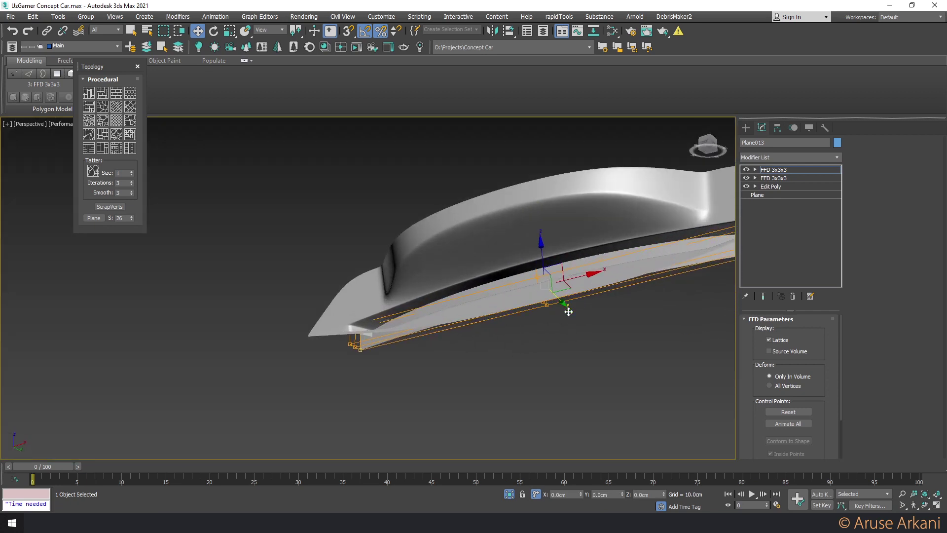
left_click_drag(564, 303, 569, 310)
mouse_move(570, 309)
middle_mouse_down("alt")
mouse_move(533, 332)
mouse_move(536, 347)
mouse_move(531, 327)
mouse_move(492, 316)
middle_mouse_up("alt")
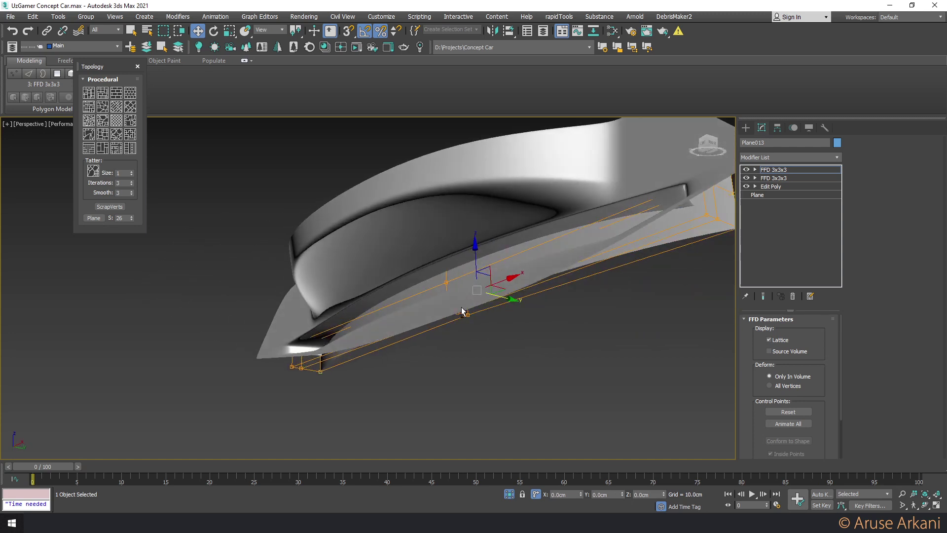
scroll(463, 289, "down", 2)
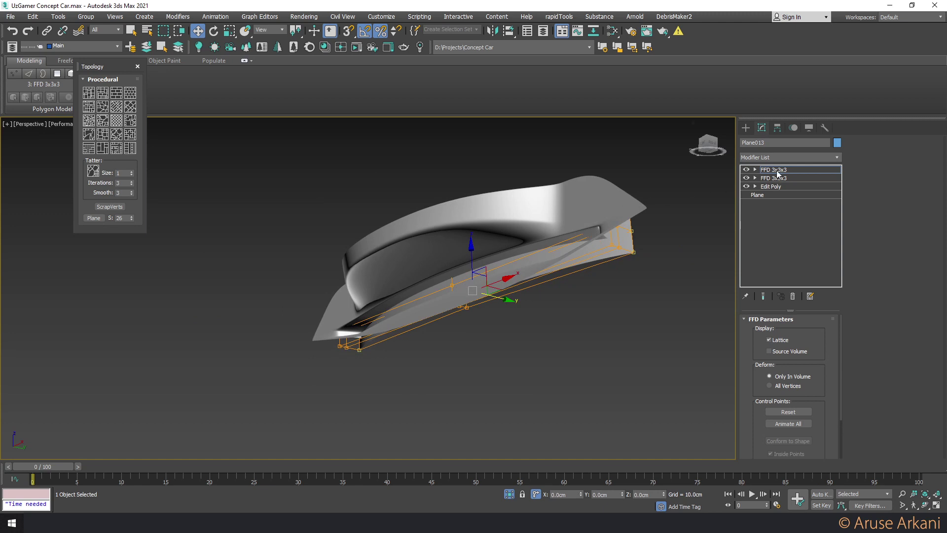
left_click(771, 156)
key("e")
left_click(759, 192)
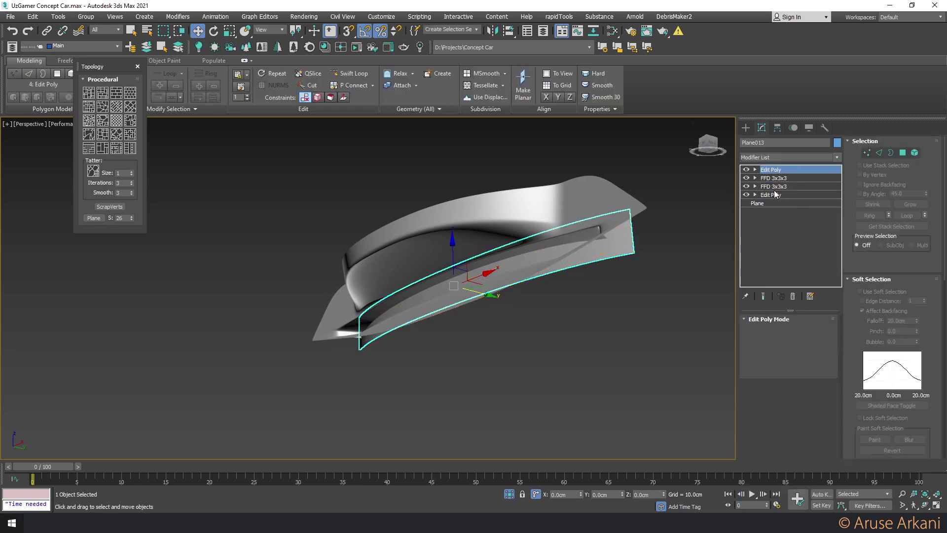
key("2")
scroll(542, 249, "up", 2)
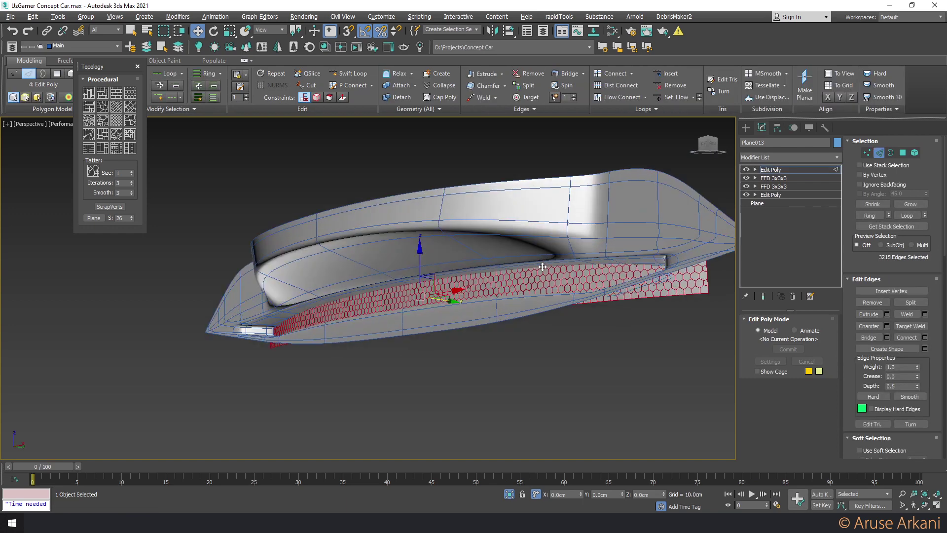
scroll(557, 276, "up", 3)
left_click(775, 171)
left_click(773, 159)
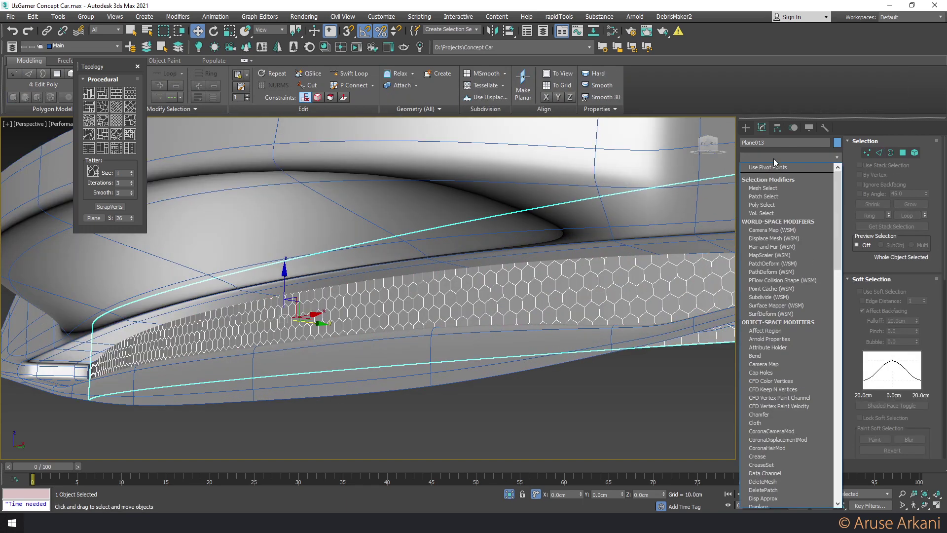
key("l")
key("Return")
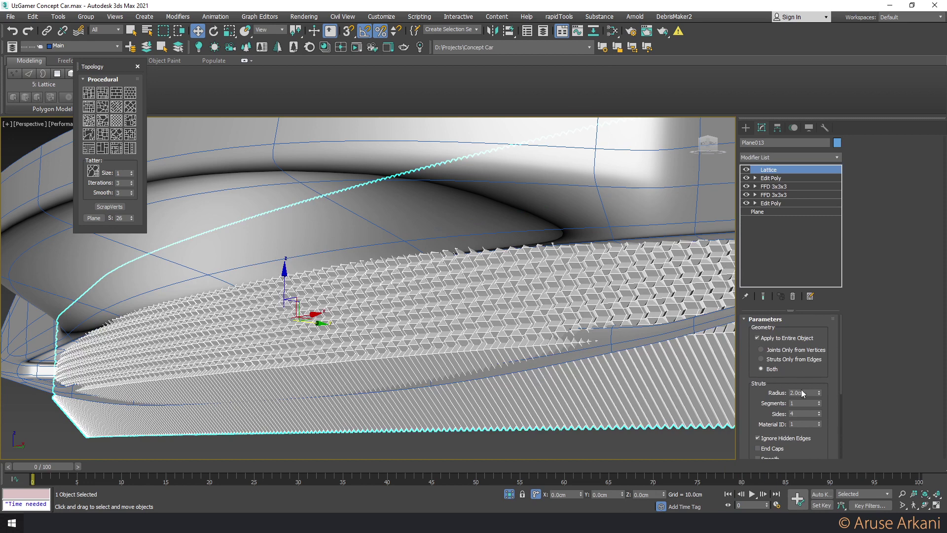
key("Return")
scroll(767, 379, "down", 2)
type("0.1")
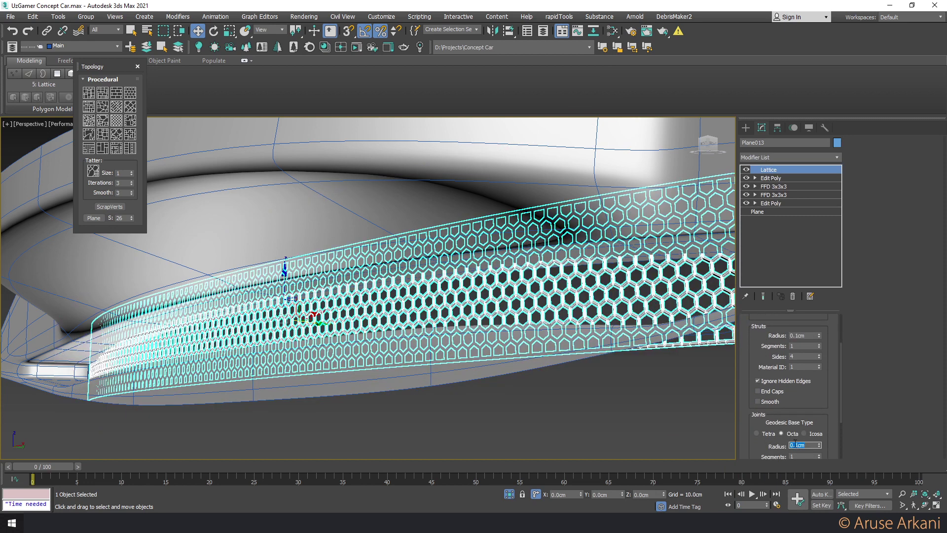
double_click(804, 334)
type("15")
key("Return")
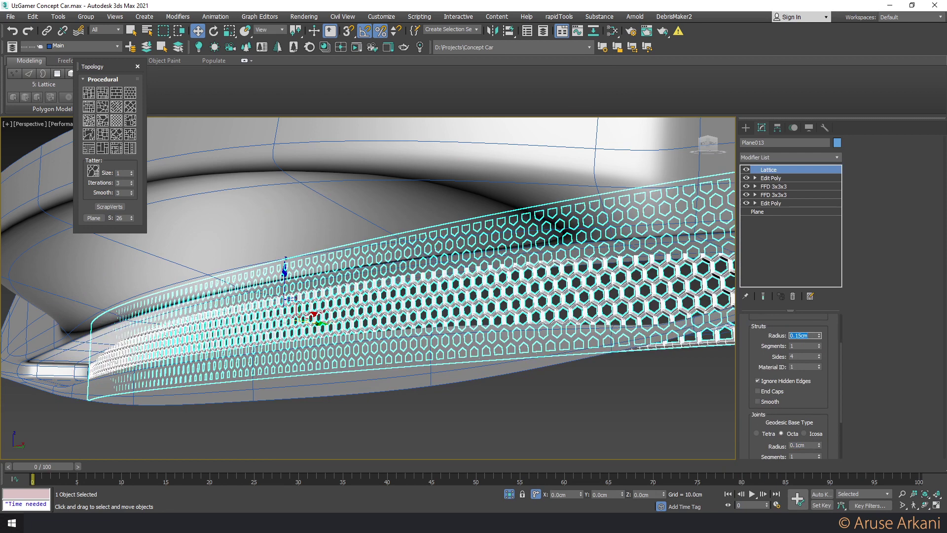
double_click(803, 446)
type(".")
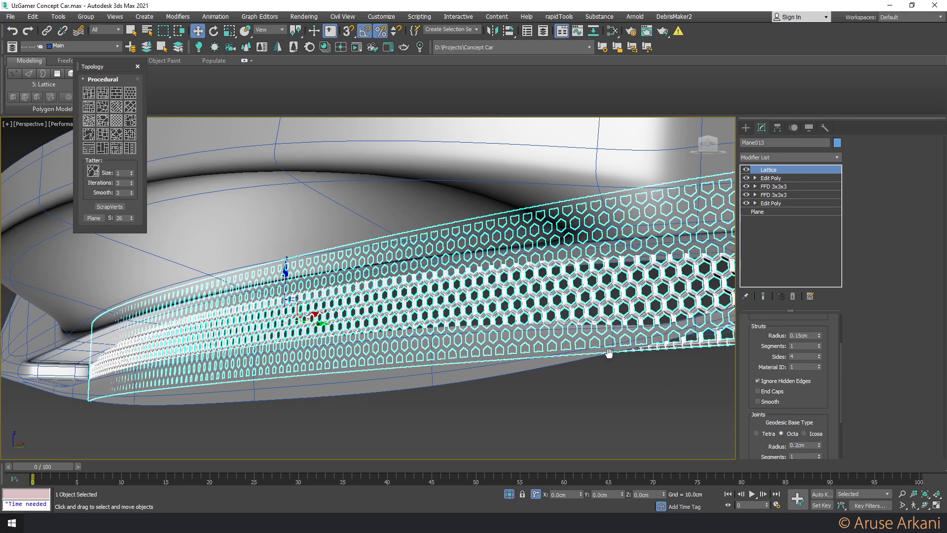
key("Return")
scroll(564, 307, "up", 5)
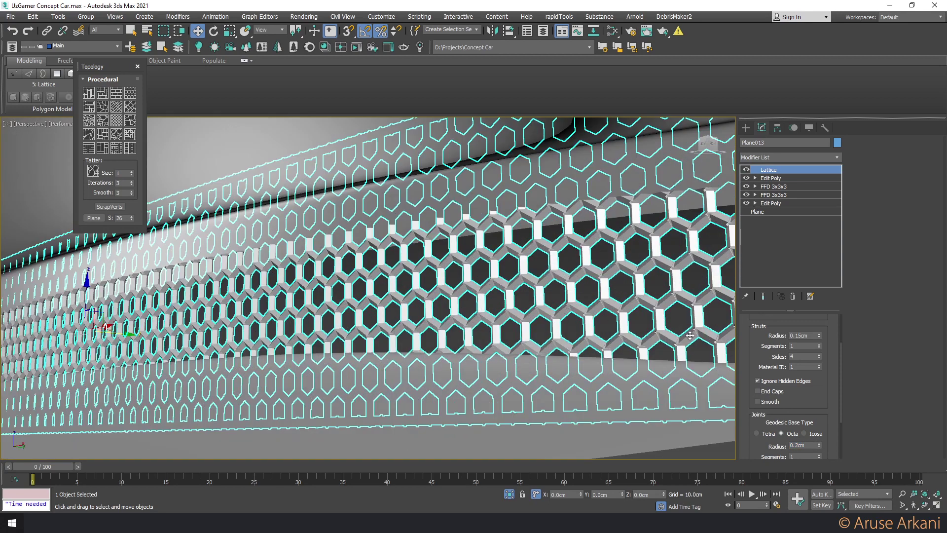
scroll(789, 362, "up", 3)
scroll(789, 362, "down", 5)
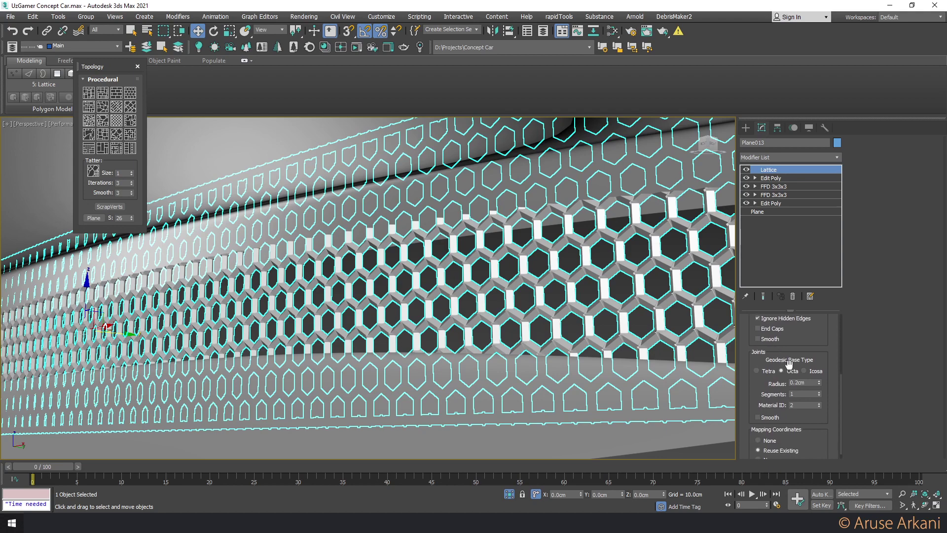
left_click(804, 371)
scroll(561, 283, "down", 5)
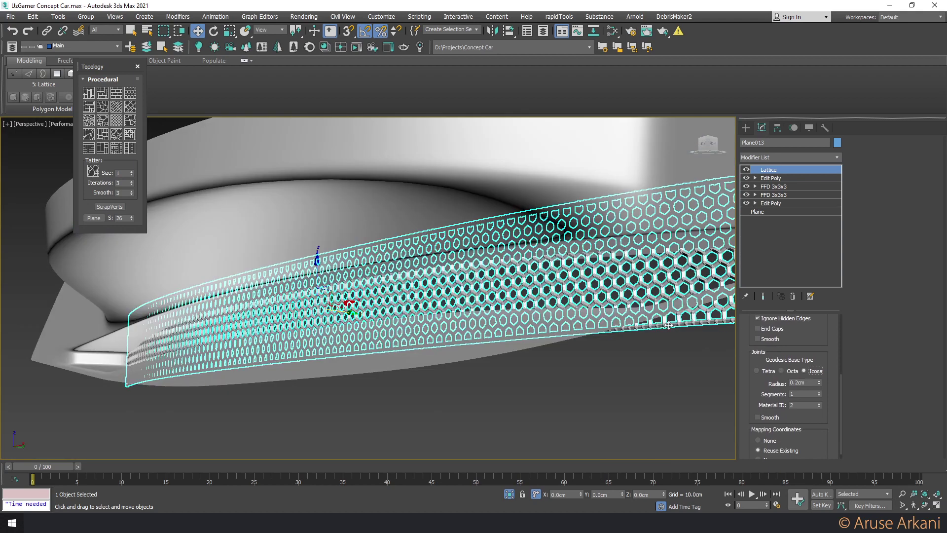
scroll(668, 326, "up", 5)
left_click(761, 370)
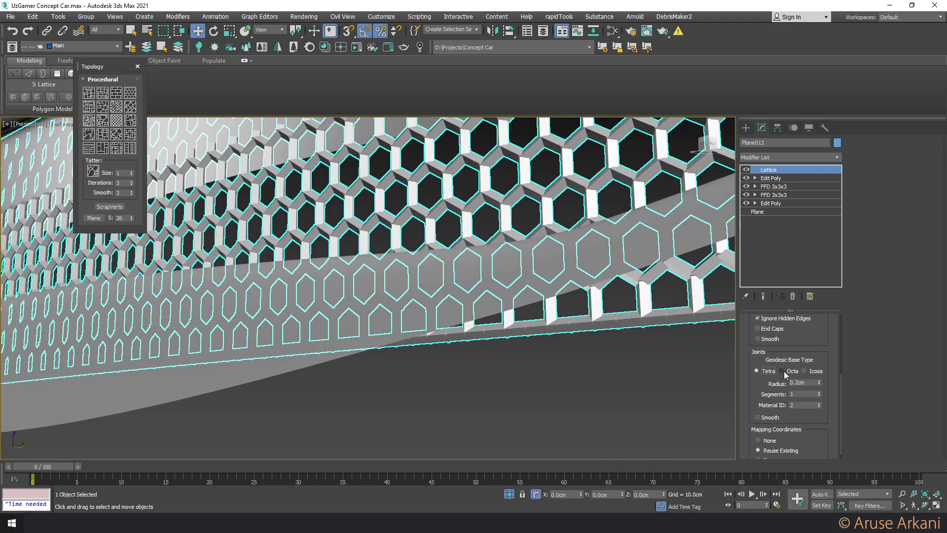
left_click(805, 371)
right_click(768, 169)
left_click(788, 175)
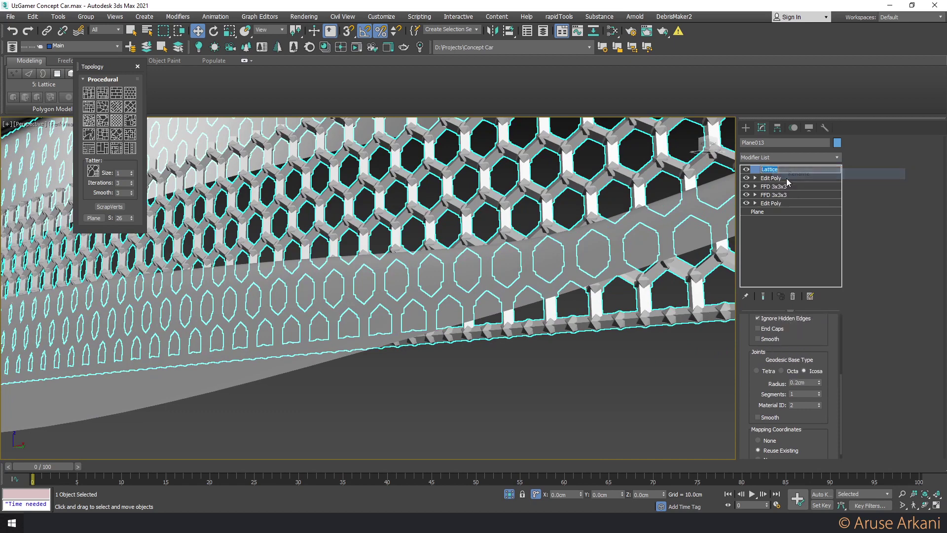
right_click(762, 169)
left_click(772, 184)
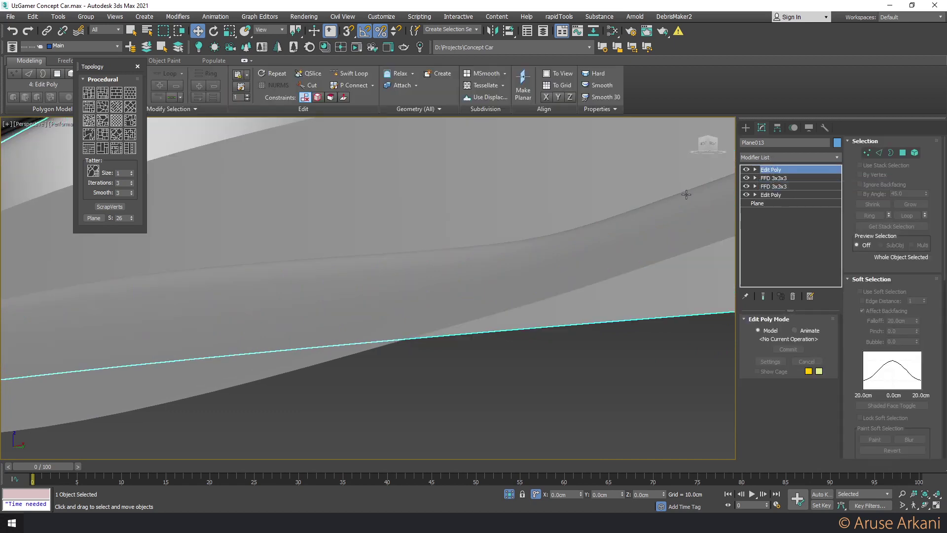
Open Chamfer settings on the grille's edges with Invert enabled
key("z")
key("2")
scroll(447, 240, "up", 3)
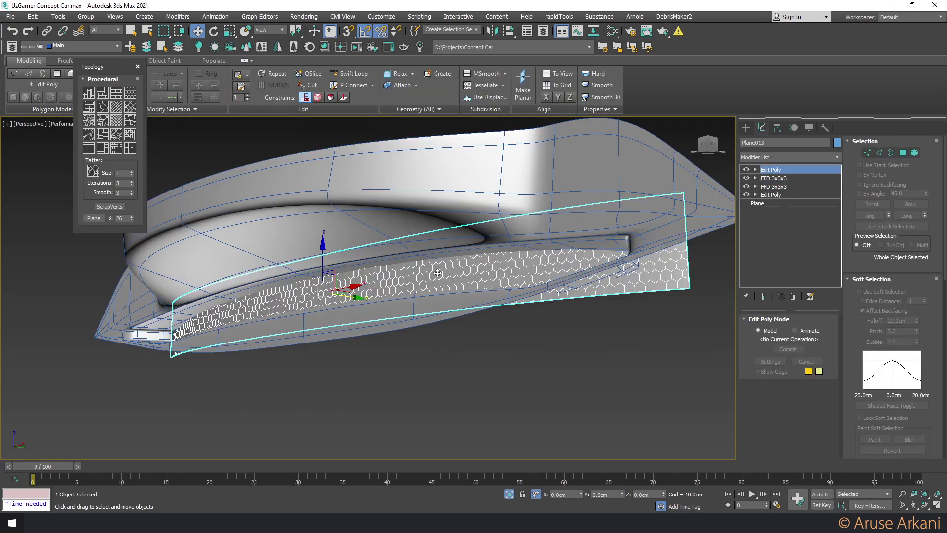
left_click(483, 87, "shift")
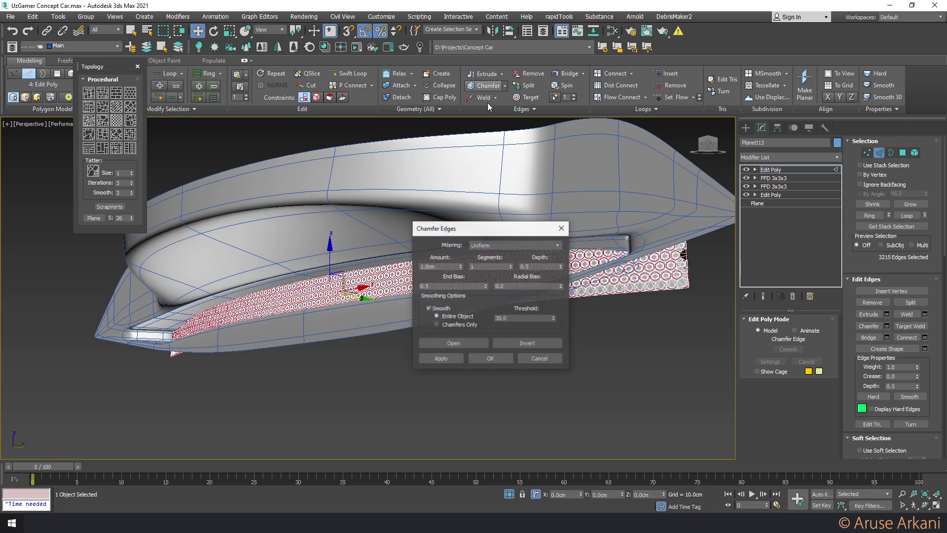
left_click(527, 343)
left_click_drag(493, 228, 692, 227)
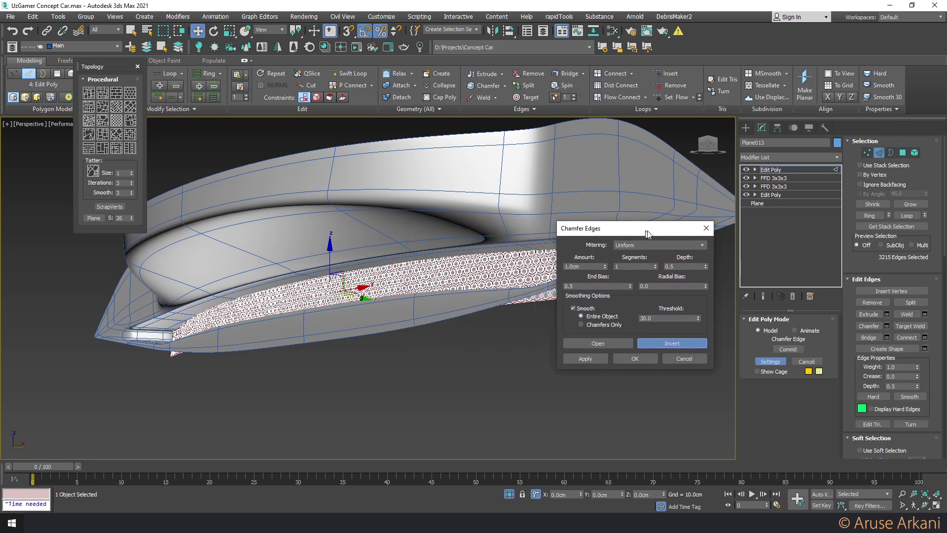
scroll(444, 247, "up", 3)
scroll(444, 246, "up", 2)
Set the chamfer to Tri mitering with a 0.1 amount and apply it
mouse_move(658, 266)
left_mouse_down()
mouse_move(665, 283)
mouse_move(660, 267)
left_mouse_up()
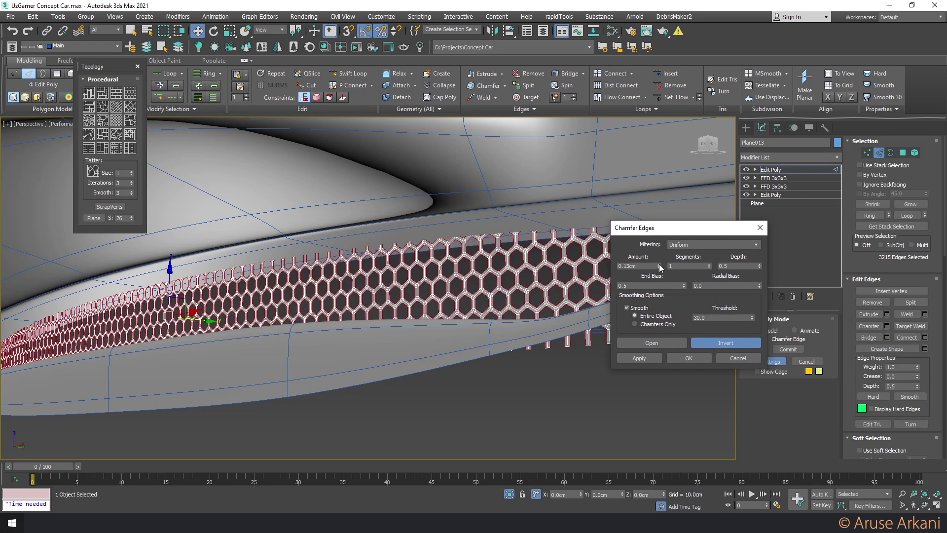
left_click(680, 244)
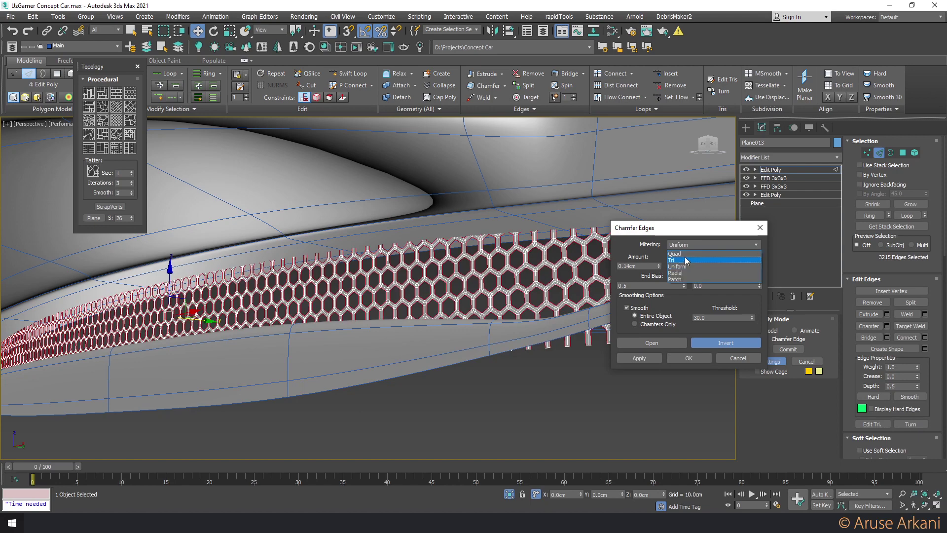
left_click(684, 257)
scroll(568, 270, "up", 5)
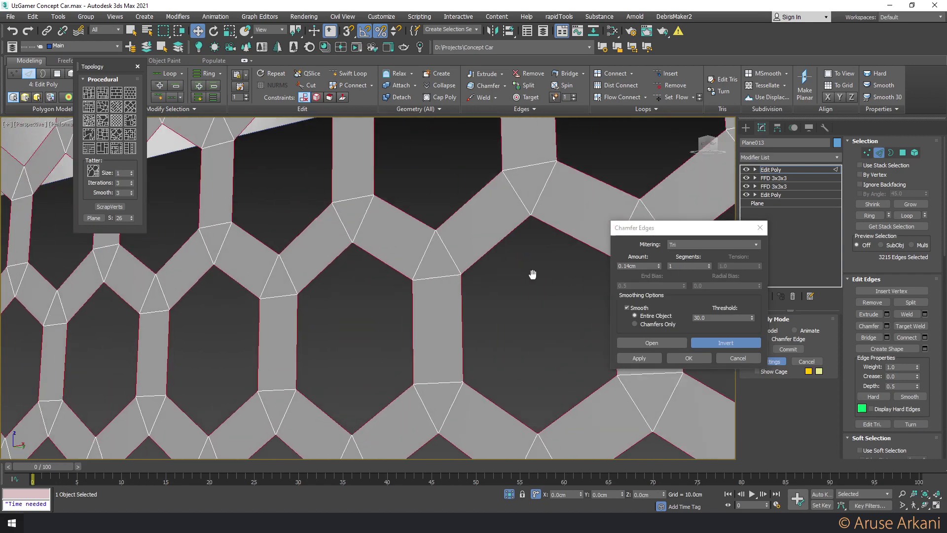
scroll(537, 276, "down", 5)
scroll(515, 271, "up", 2)
scroll(515, 271, "up", 4)
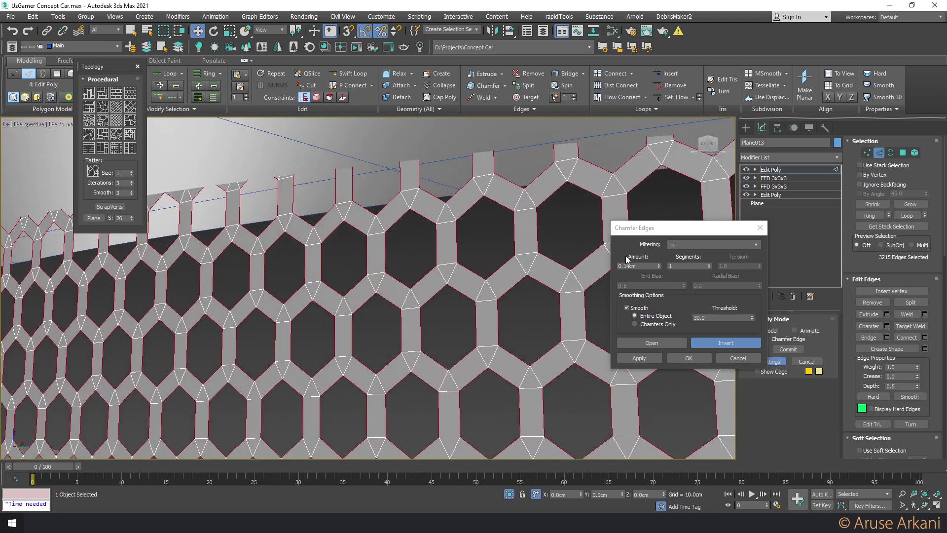
double_click(655, 266)
type(".1")
key("Return")
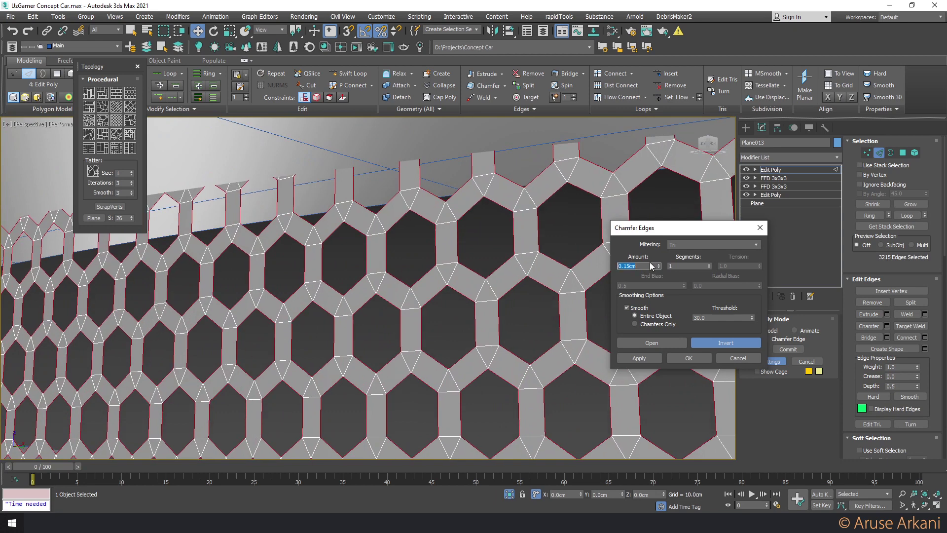
key("Return")
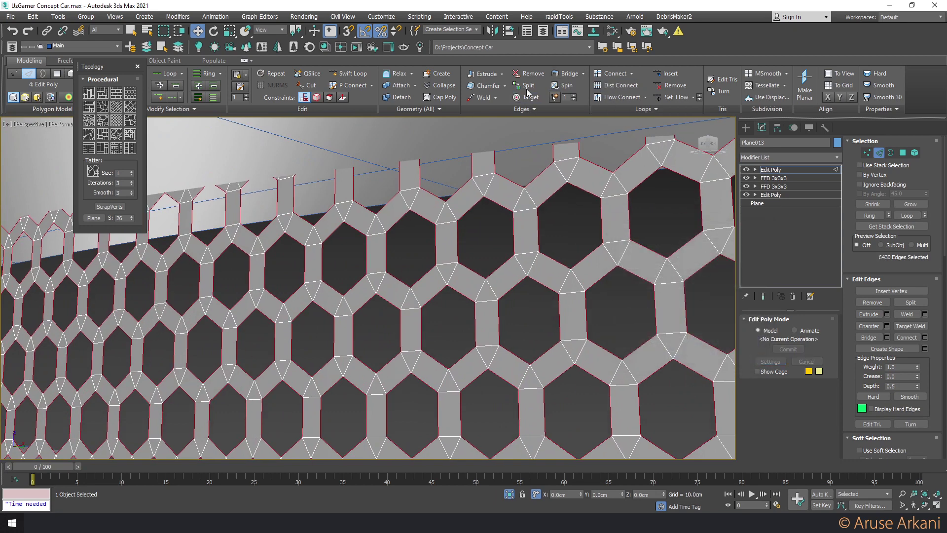
Connect the strut edges with 2 segments pinched at 70, undoing an accidental edge move
left_click(641, 78, "shift")
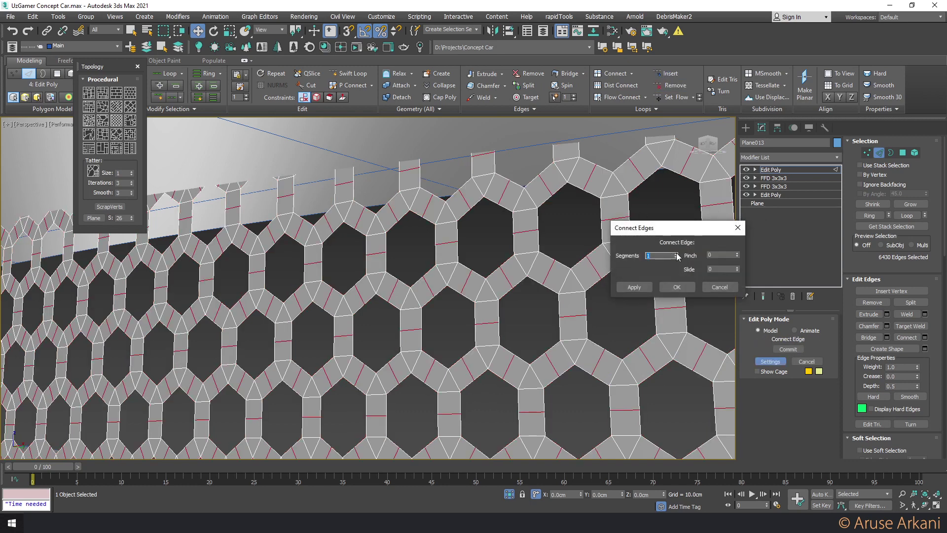
type("2")
left_click_drag(737, 254, 738, 227)
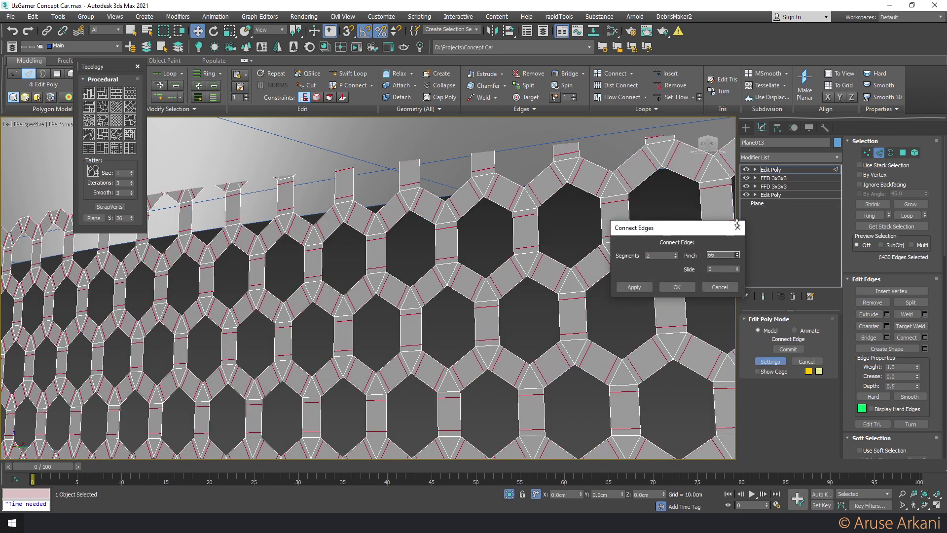
left_click(678, 287)
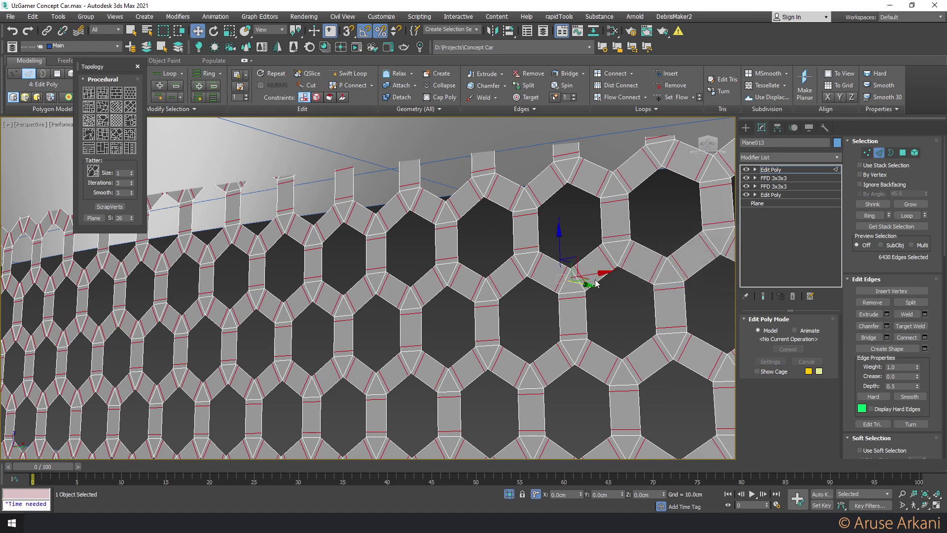
scroll(583, 284, "up", 2)
left_click_drag(584, 246, 584, 246)
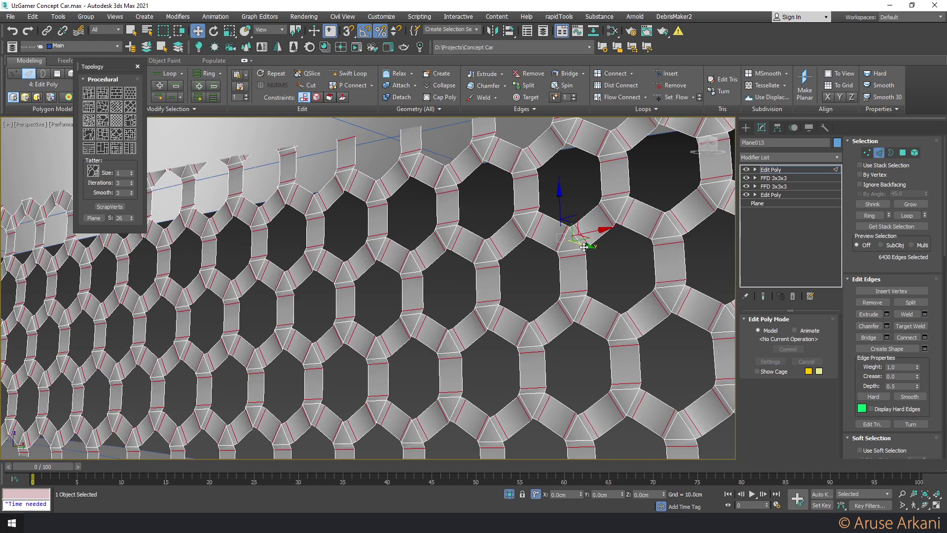
key("ctrl+z")
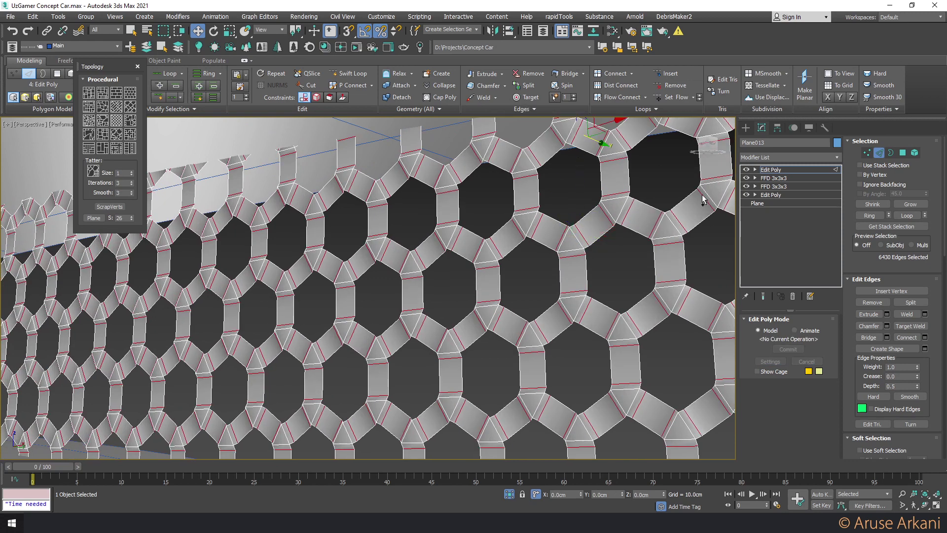
left_click(776, 170)
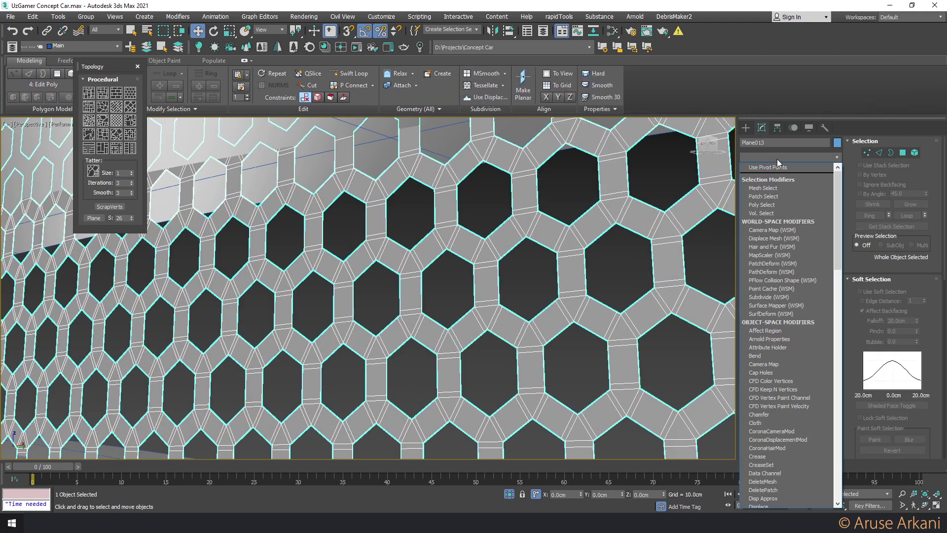
Add a Shell modifier with Outer Amount 0 and Inner Amount 0.3cm
type("shell")
key("Return")
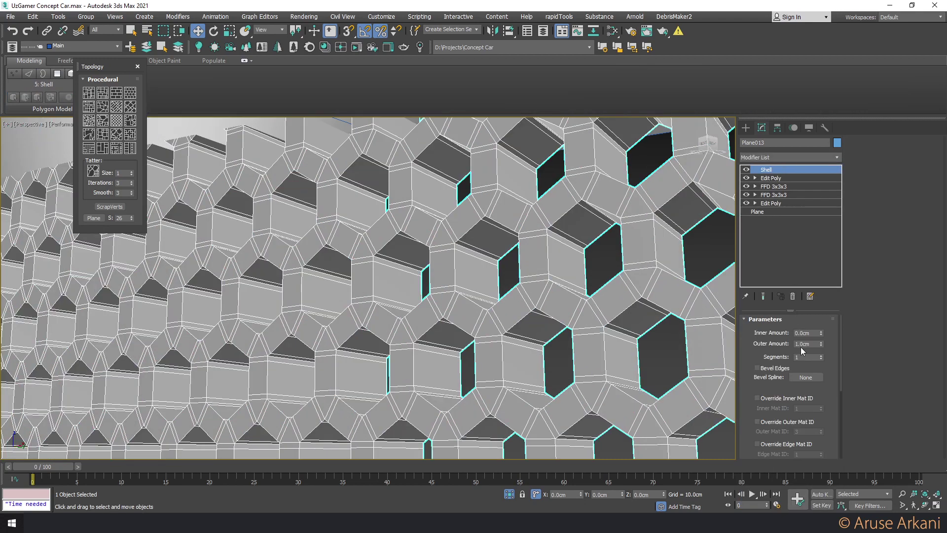
double_click(802, 344)
type("0")
left_click(804, 333)
type("0.15")
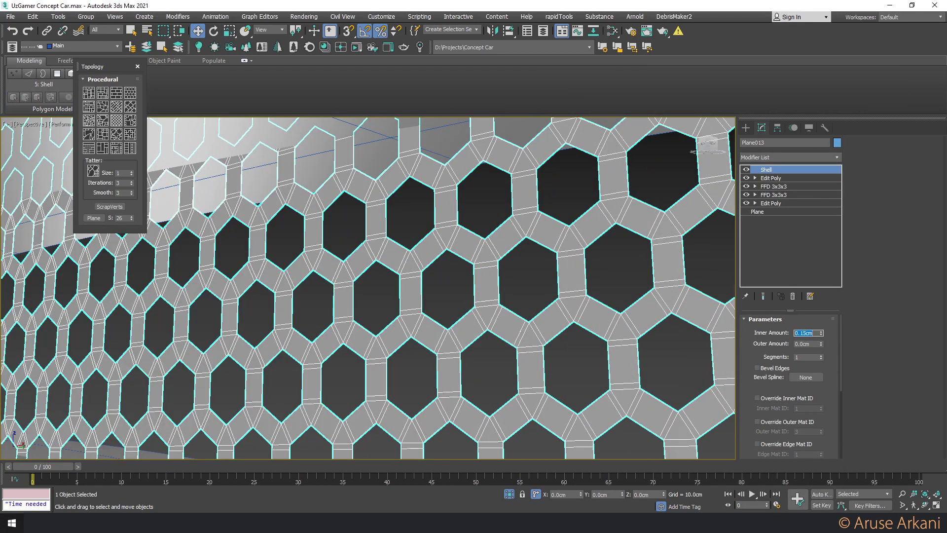
type("0.5")
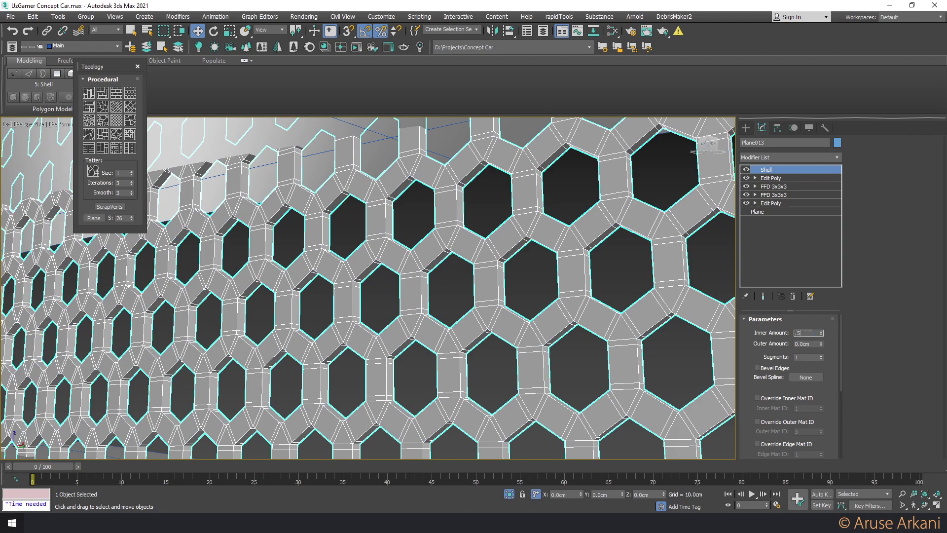
key("Return")
type("0.3")
key("Return")
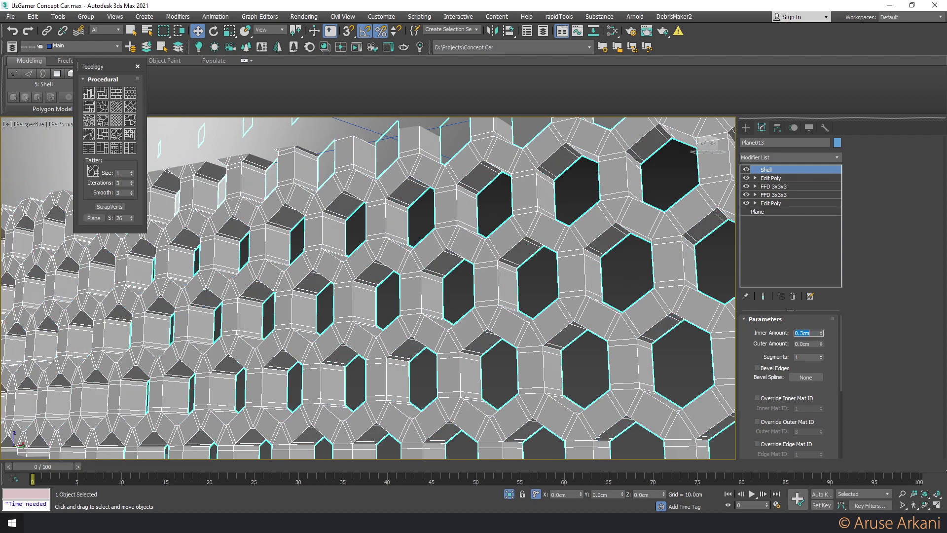
scroll(611, 286, "down", 6)
scroll(600, 293, "down", 3)
key("f")
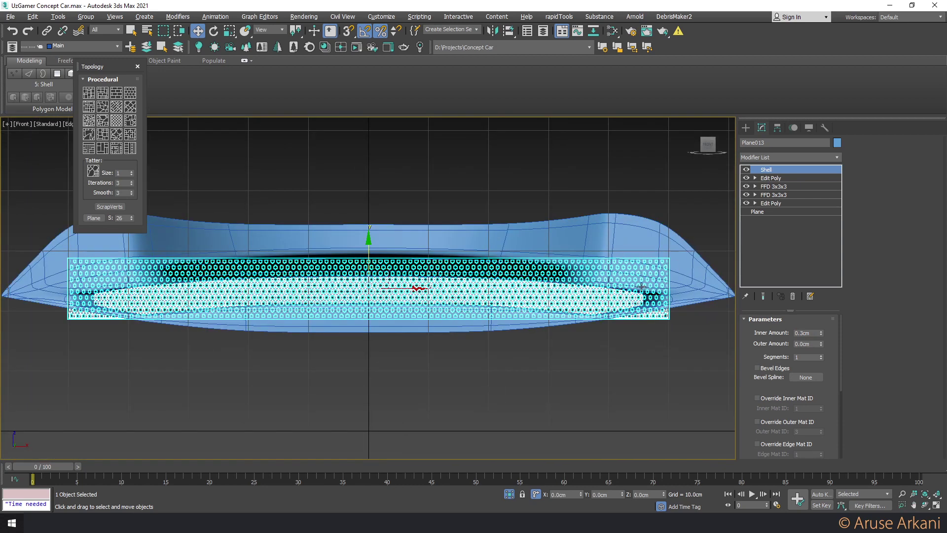
Select the upper Edit Poly and prepare QuickSlice, cancelling a trial slice plane
left_click(766, 158)
left_click(777, 169)
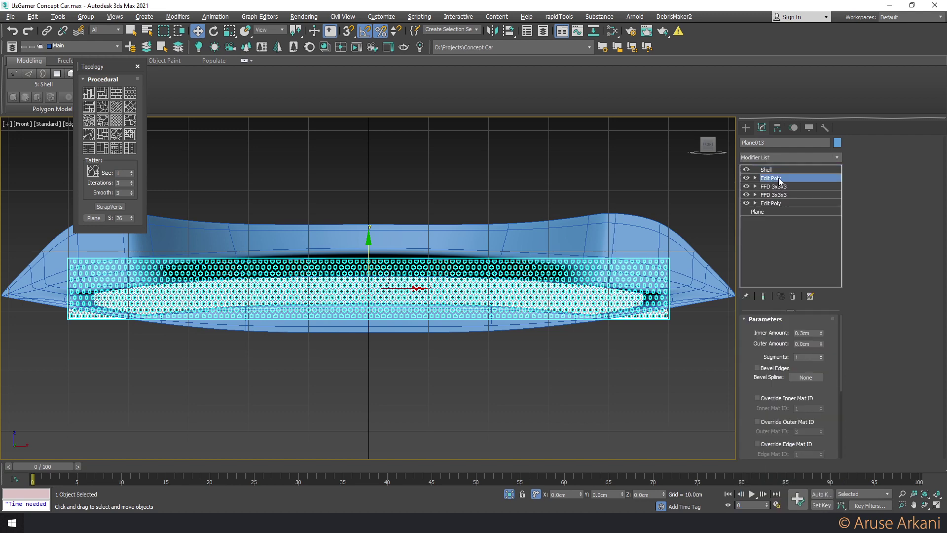
left_click(779, 156)
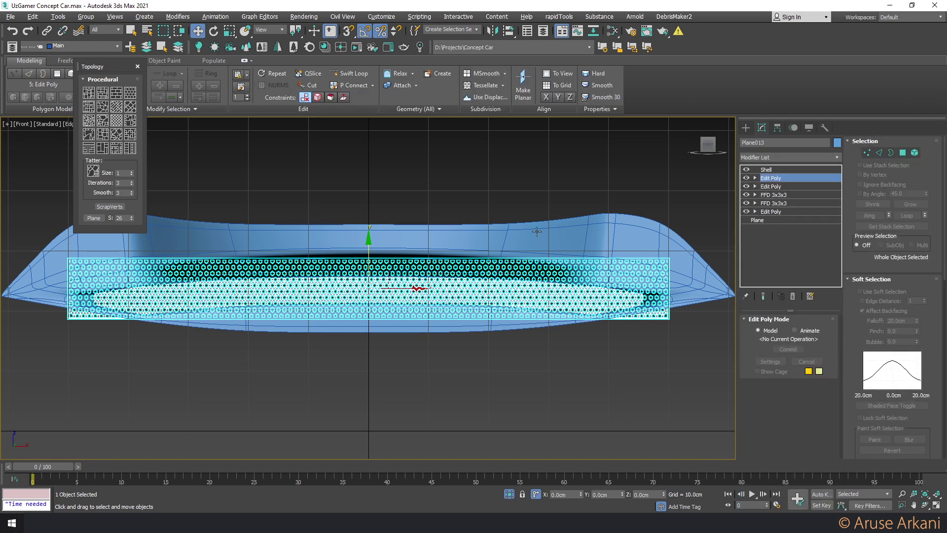
left_click(307, 73)
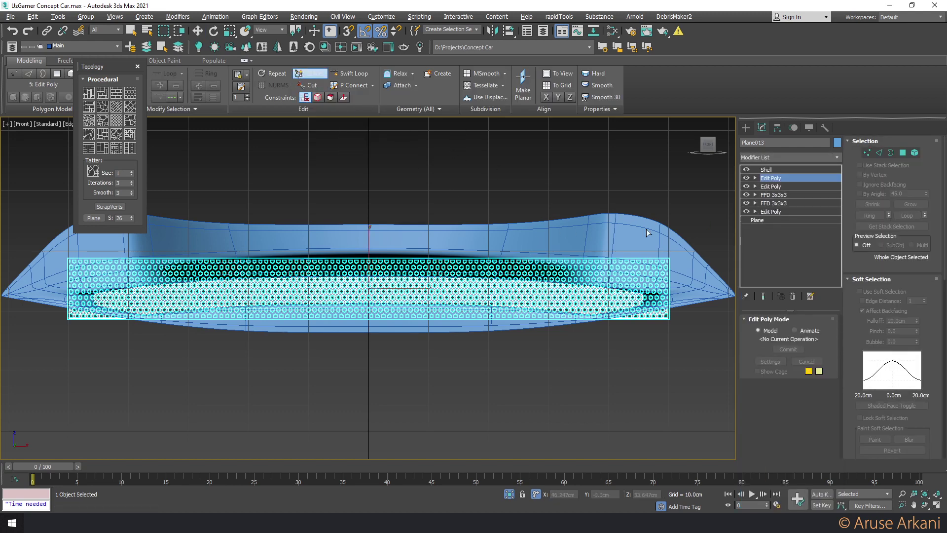
left_click(406, 110)
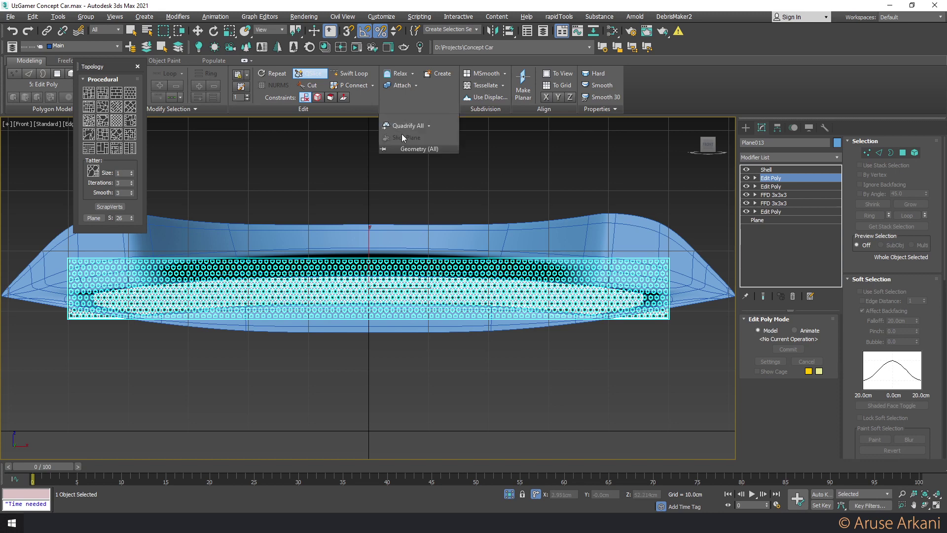
left_click(403, 138)
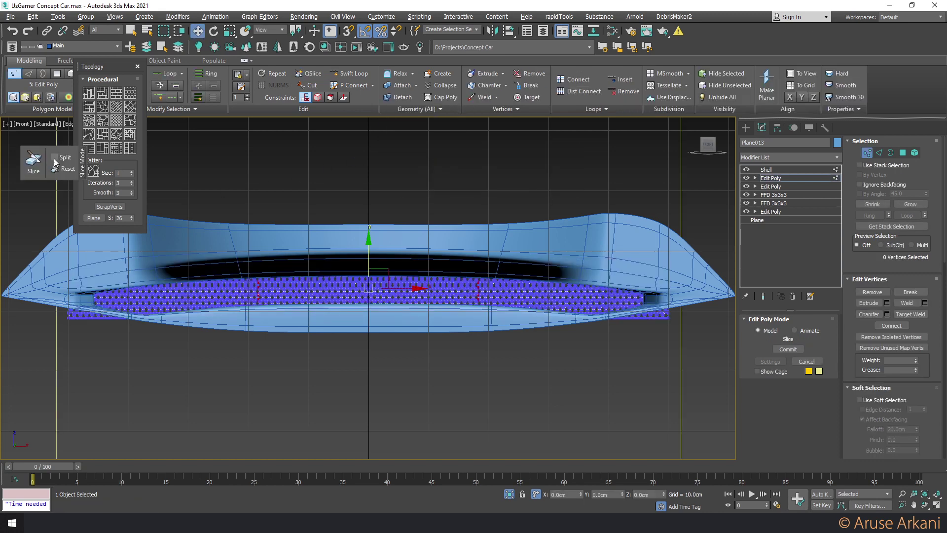
left_click(307, 73)
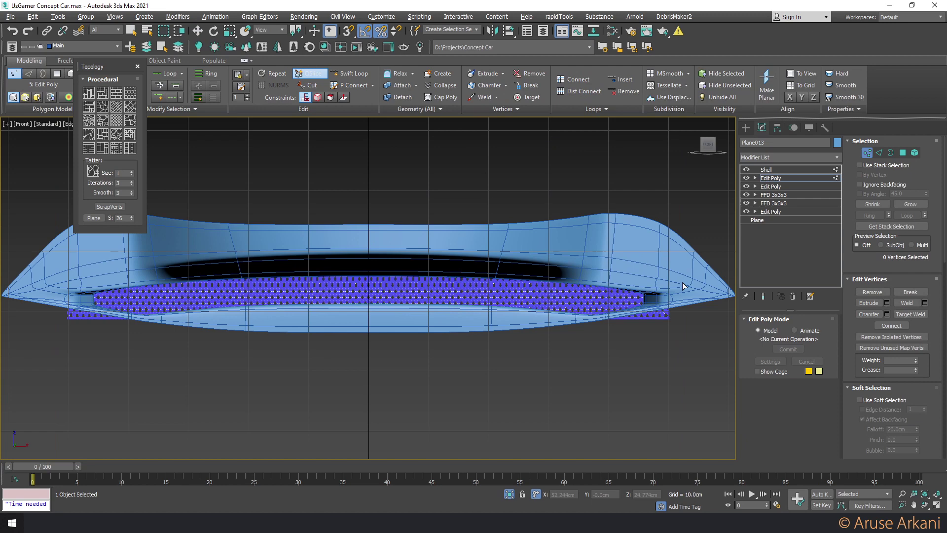
scroll(685, 303, "up", 2)
scroll(685, 302, "up", 2)
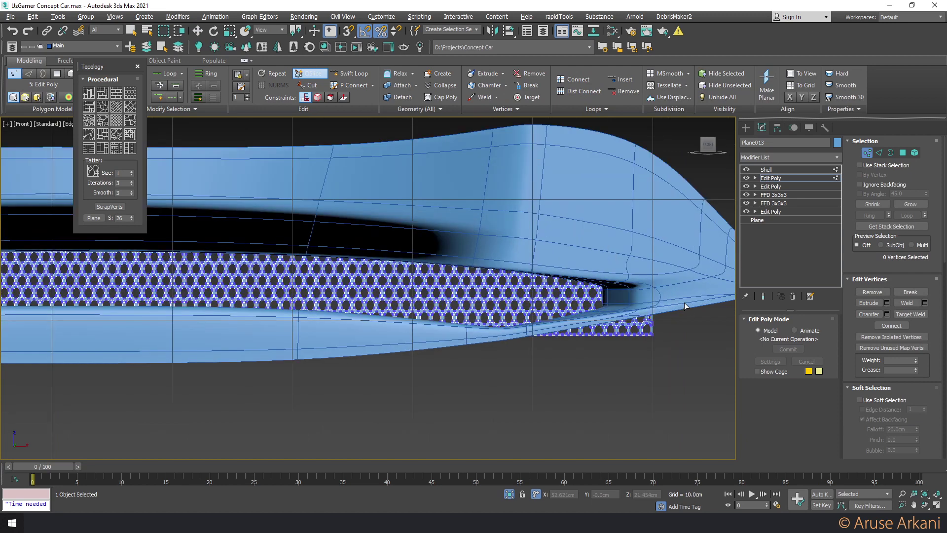
key("F3")
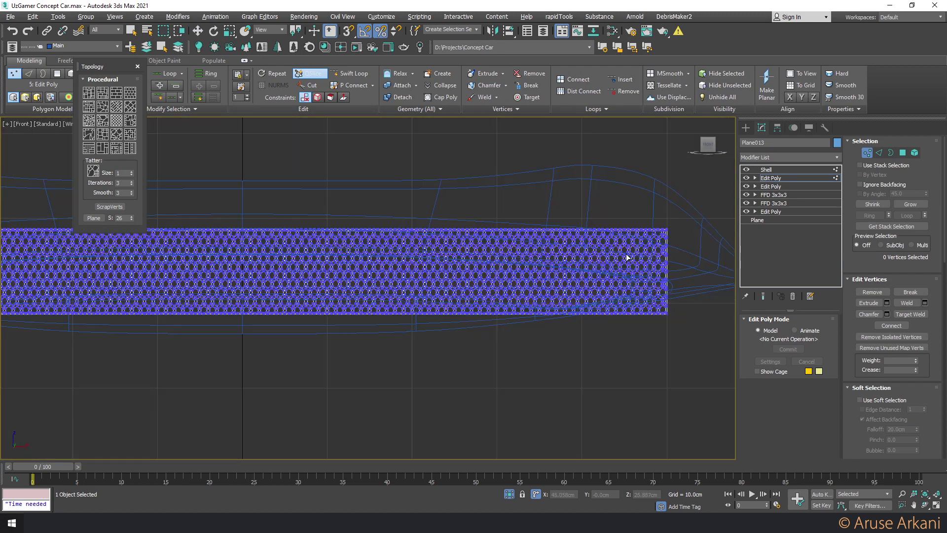
key("F3")
QuickSlice the grille along the intake's right curved end
mouse_move(654, 291)
middle_mouse_down()
mouse_move(691, 277)
mouse_move(565, 281)
middle_mouse_up()
left_click(669, 263)
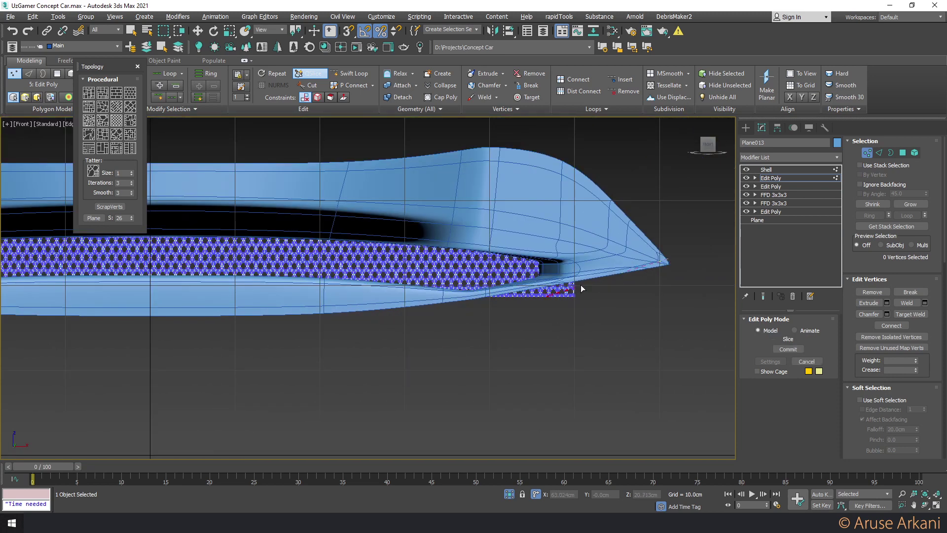
left_click(429, 304)
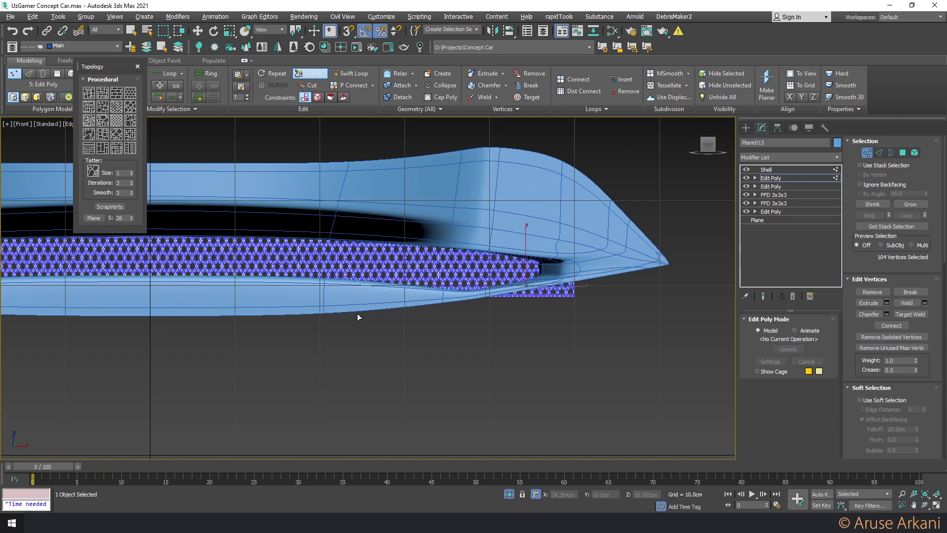
scroll(357, 313, "down", 5)
scroll(590, 291, "up", 4)
scroll(498, 293, "up", 1)
scroll(535, 237, "up", 4)
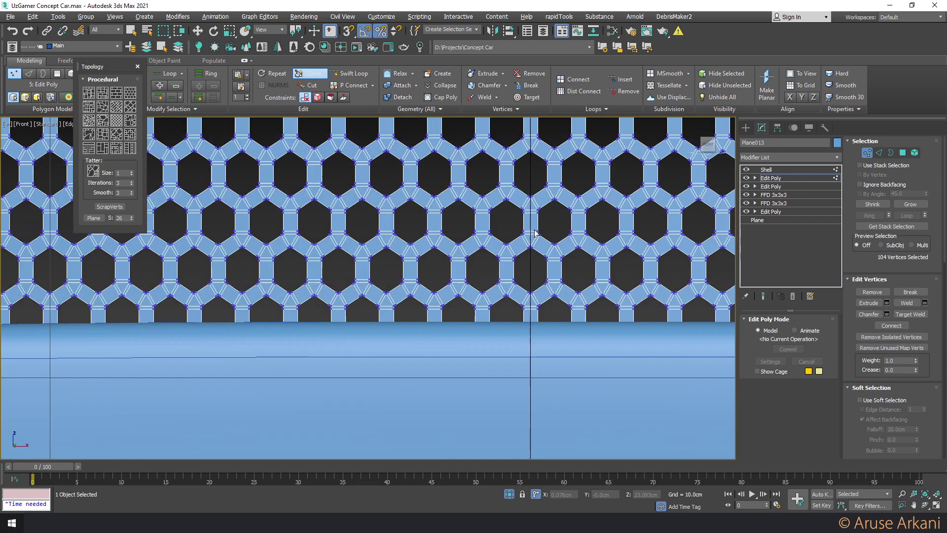
scroll(534, 237, "down", 3)
scroll(484, 274, "down", 3)
scroll(471, 285, "down", 2)
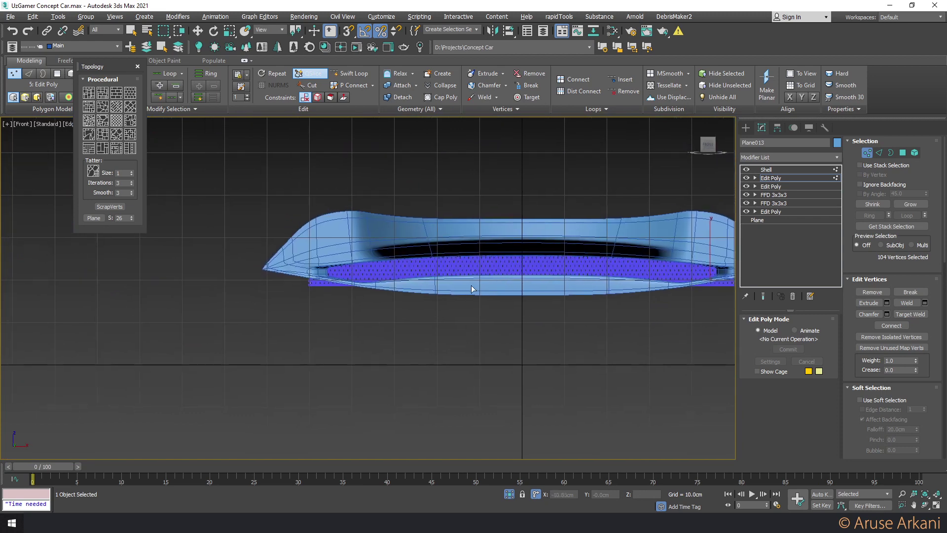
scroll(369, 289, "up", 4)
scroll(368, 289, "up", 2)
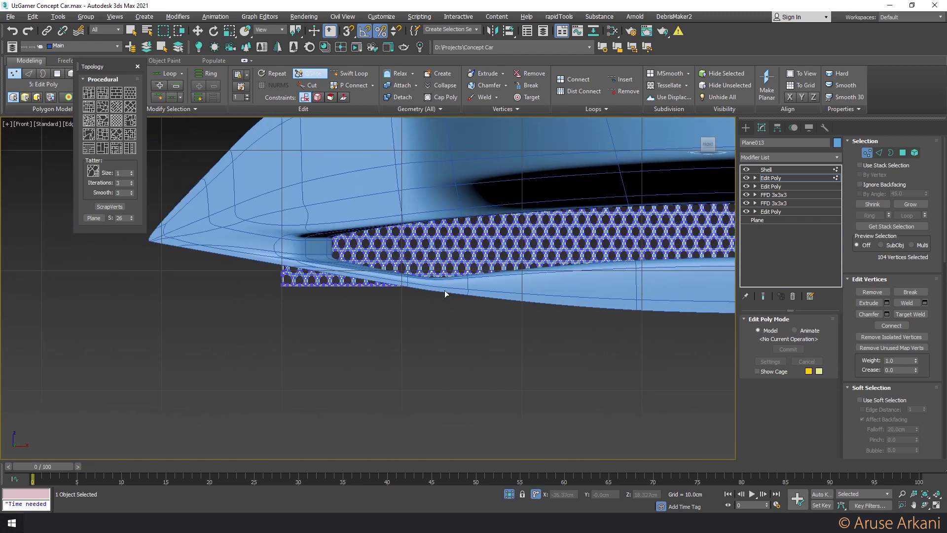
QuickSlice at the intake's left end and remove the pieces outside the intake
left_click(427, 285)
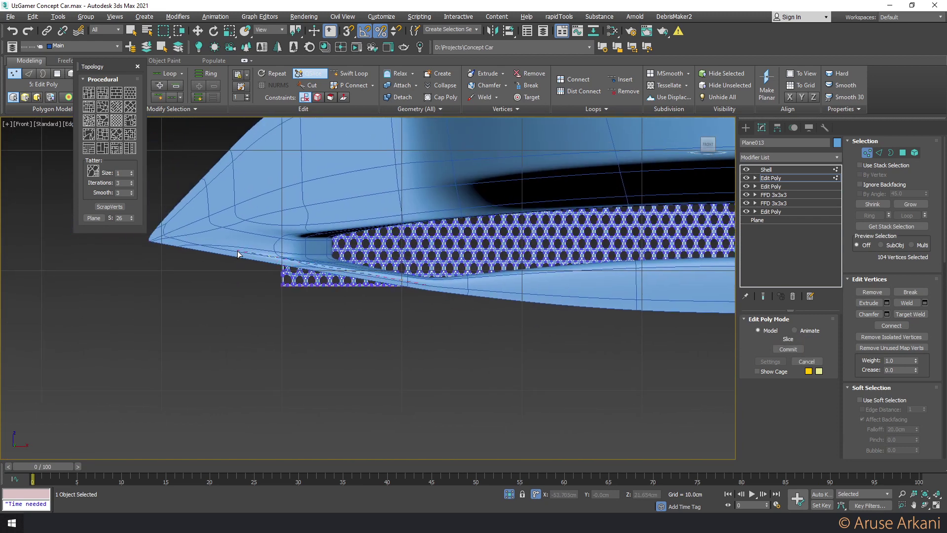
left_click(235, 253)
scroll(261, 278, "down", 2)
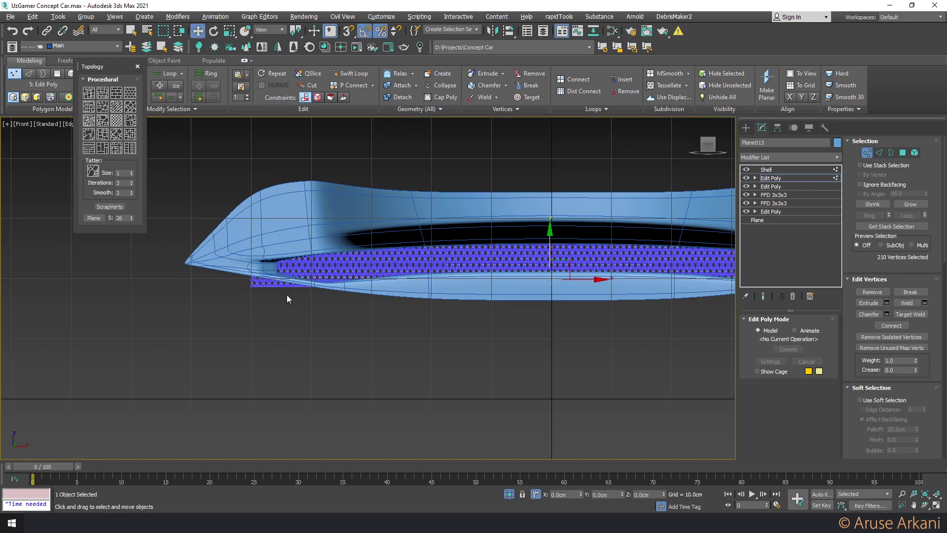
key("5")
left_click(338, 256)
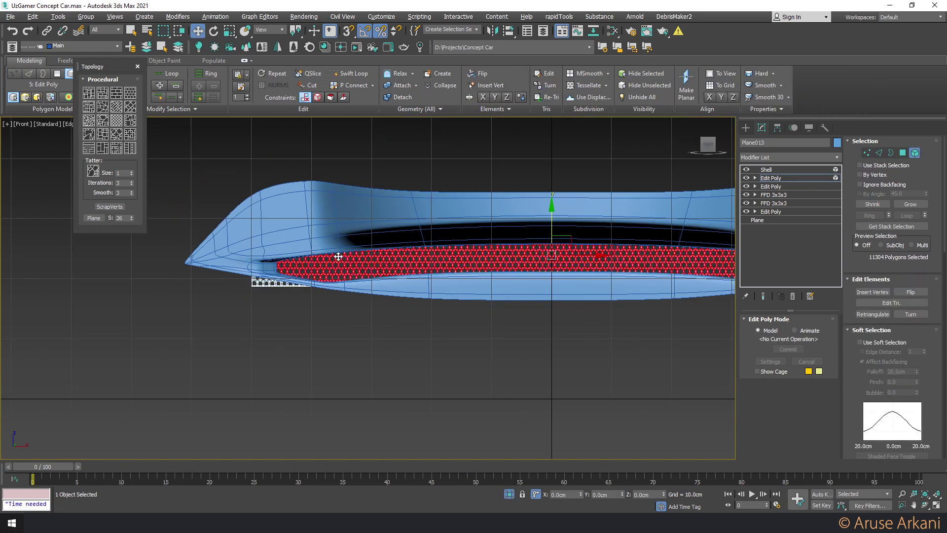
key("ctrl+d")
scroll(592, 325, "down", 2)
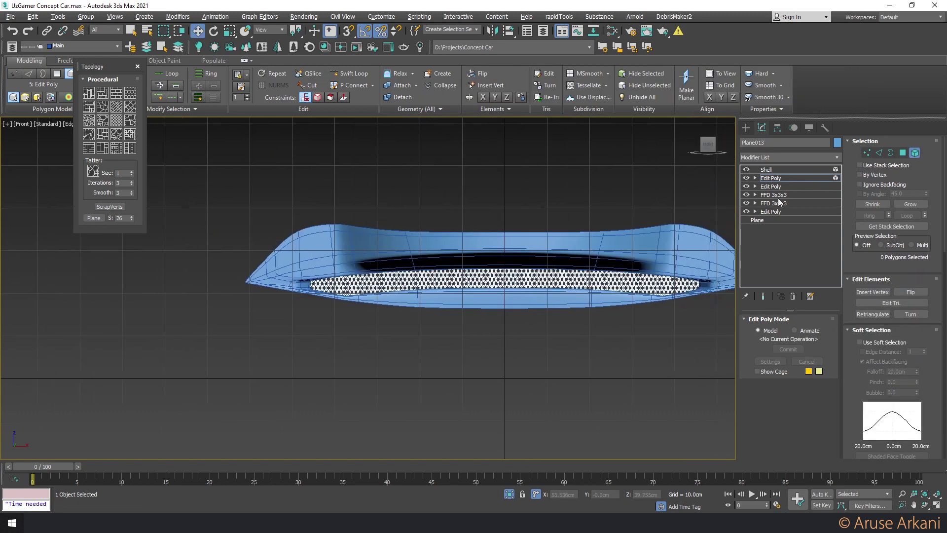
Check the Shell settings, then select the upper Edit Poly in Edge mode
left_click(779, 170)
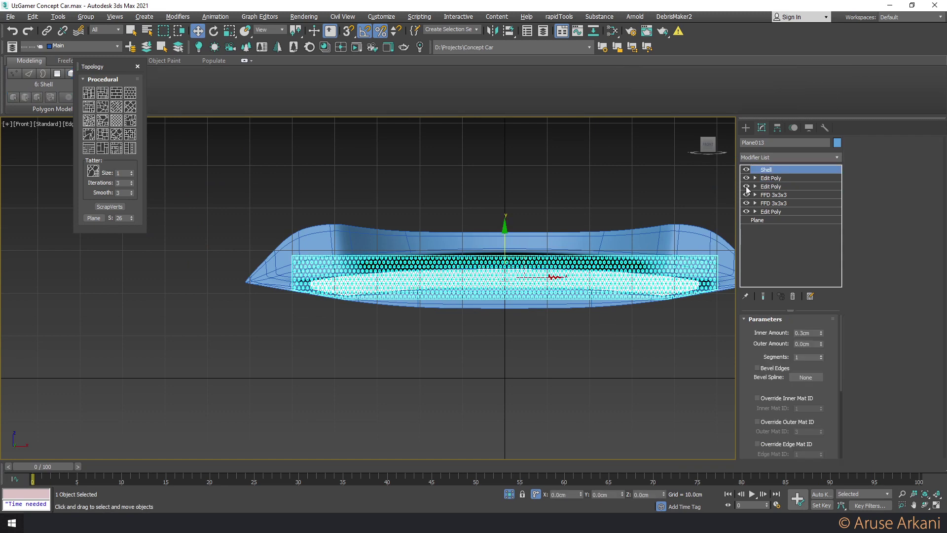
left_click(746, 127)
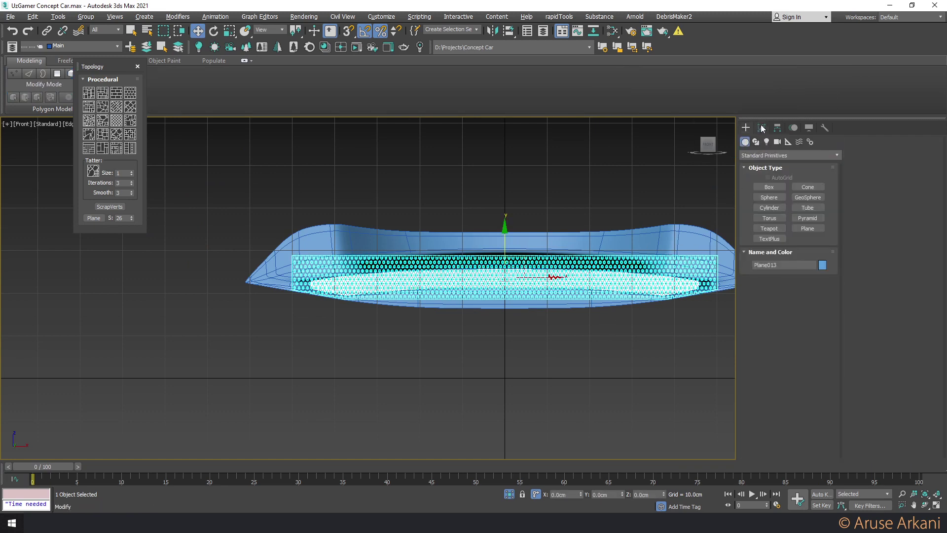
left_click(761, 127)
left_click(770, 178)
key("2")
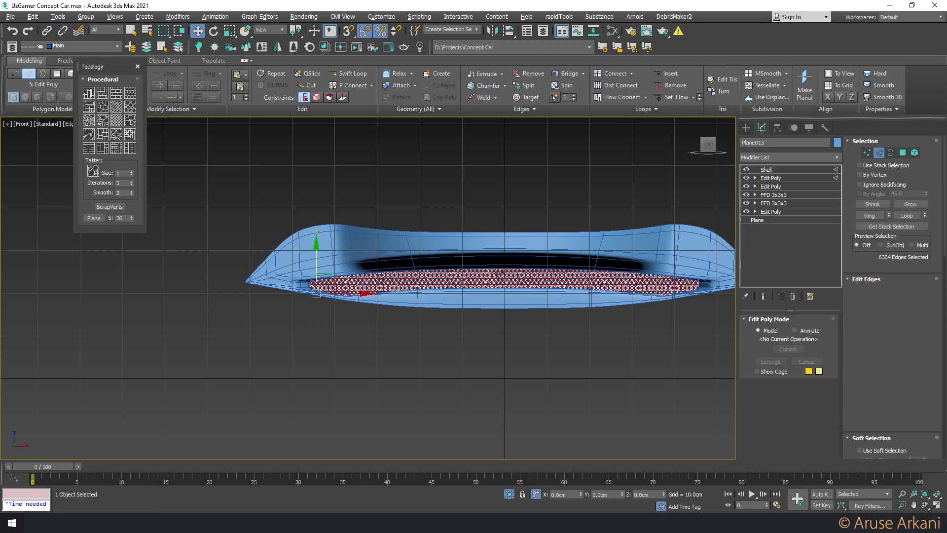
scroll(524, 275, "up", 8)
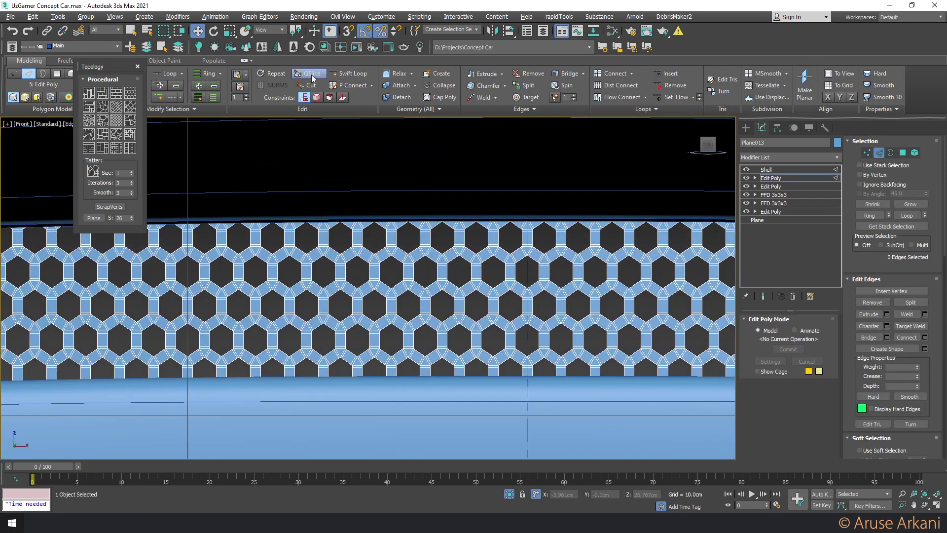
QuickSlice the grille down its vertical centre and remove the left half
left_click(306, 73)
scroll(519, 281, "up", 5)
scroll(519, 281, "up", 4)
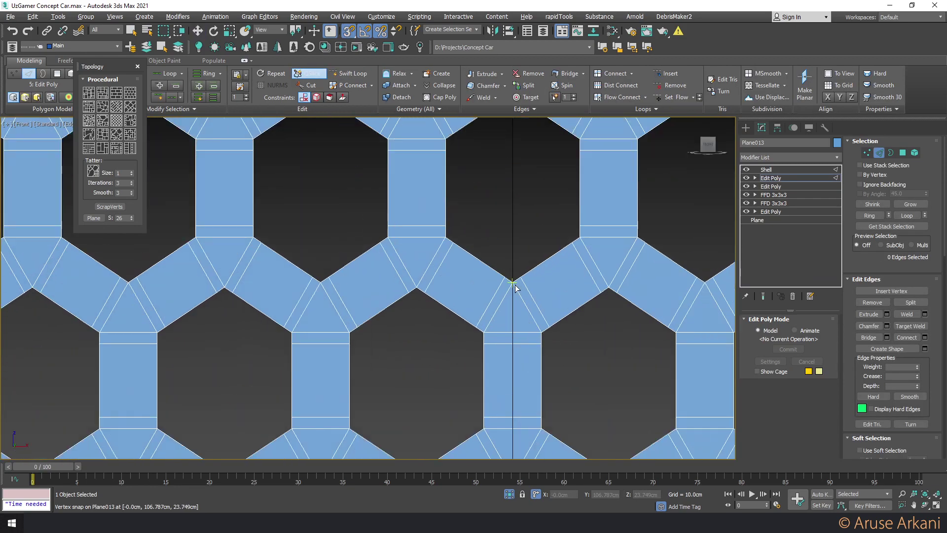
left_click(511, 340)
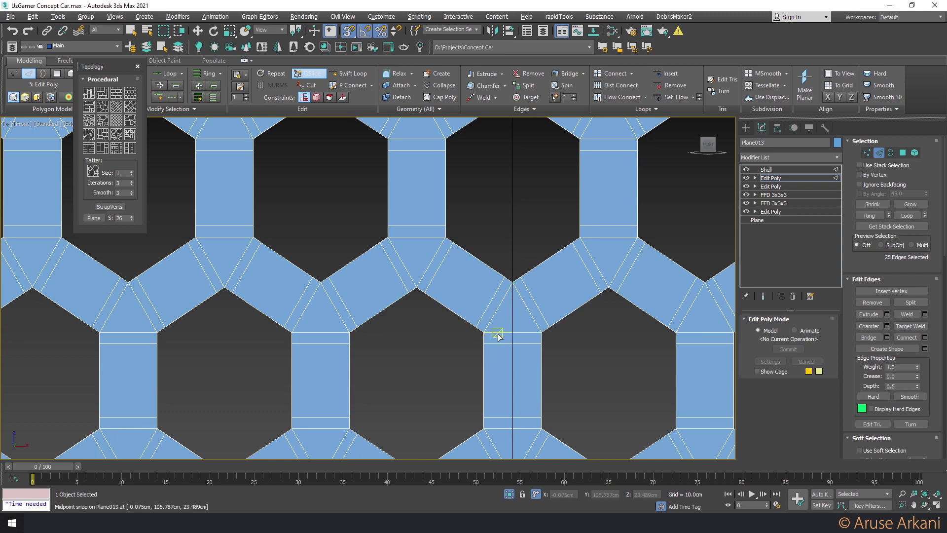
key("s")
right_click(503, 328)
key("5")
scroll(491, 309, "down", 6)
scroll(498, 301, "down", 3)
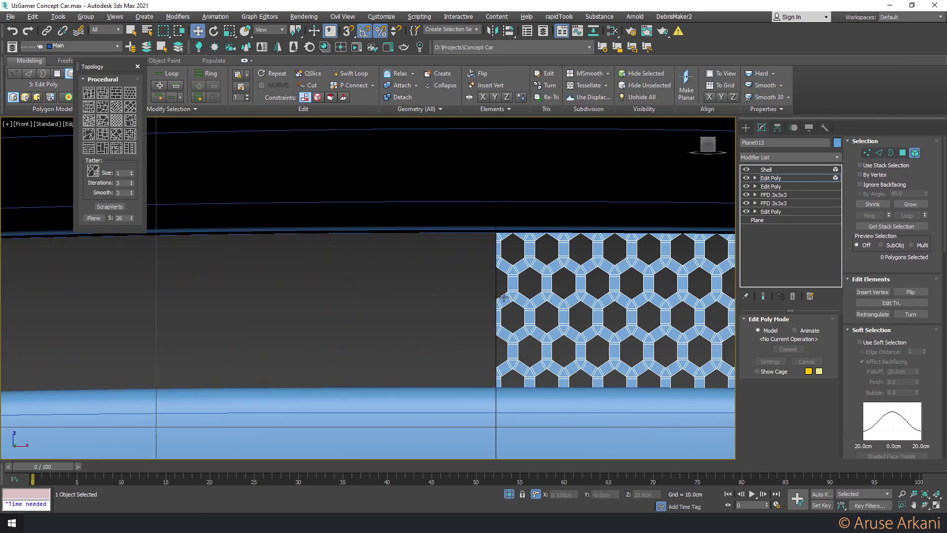
scroll(474, 240, "down", 3)
Add a Symmetry modifier to mirror the half grille along X
left_click(789, 156)
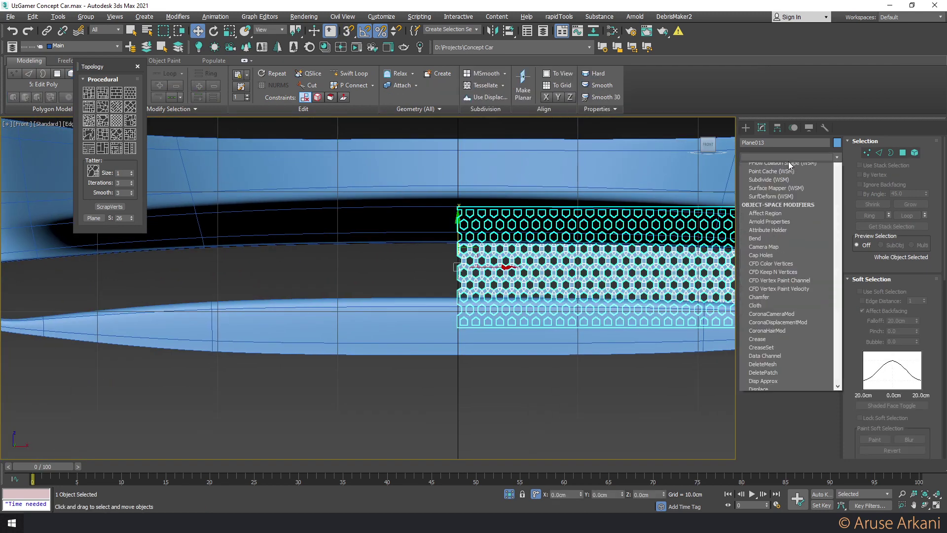
type("sym")
key("Return")
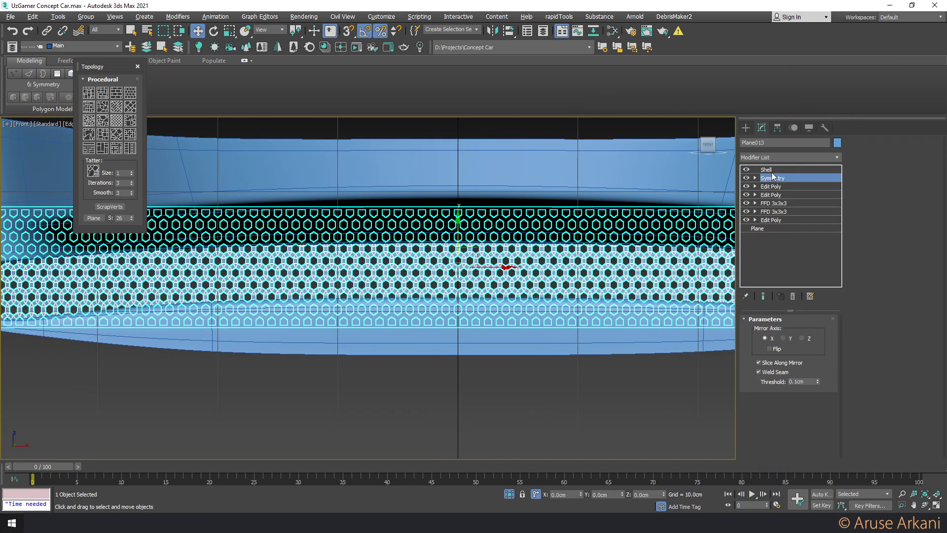
On the Edit Poly below, QuickSlice an edge along the intake's top edge
left_click(781, 186)
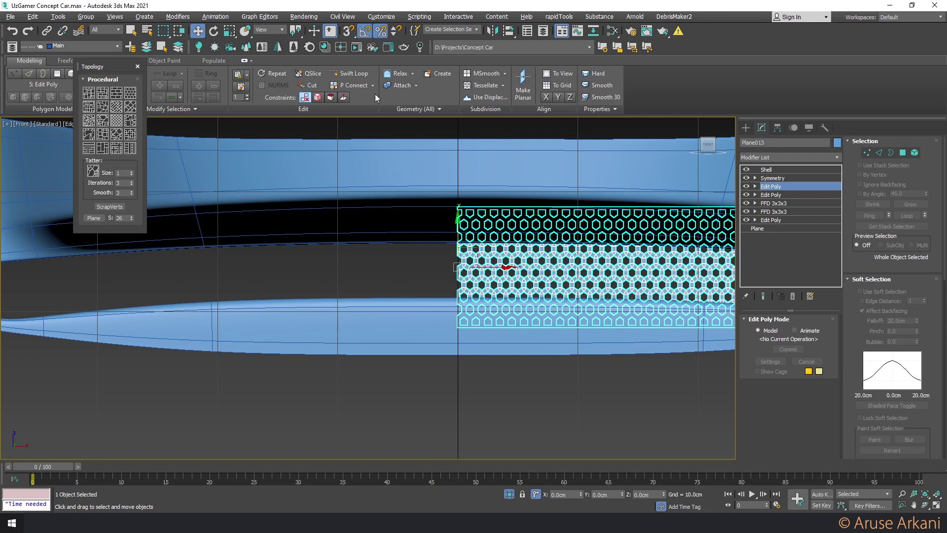
middle_click_drag(445, 236, 262, 209)
key("1")
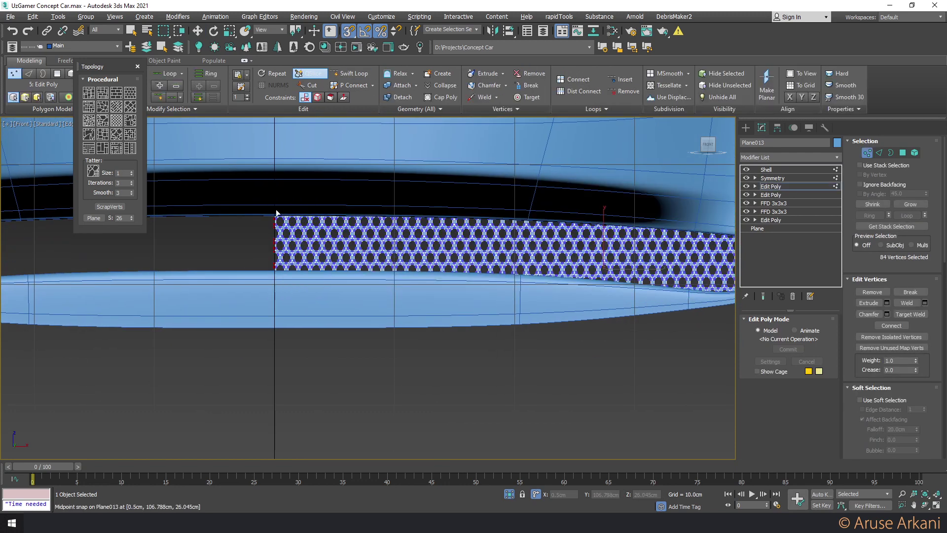
key("2")
key("F3")
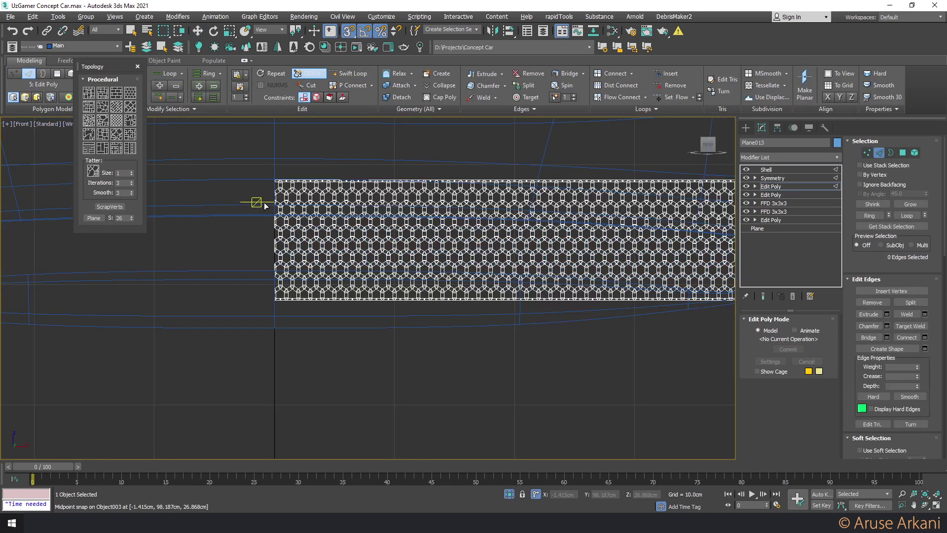
scroll(271, 206, "down", 3)
key("F3")
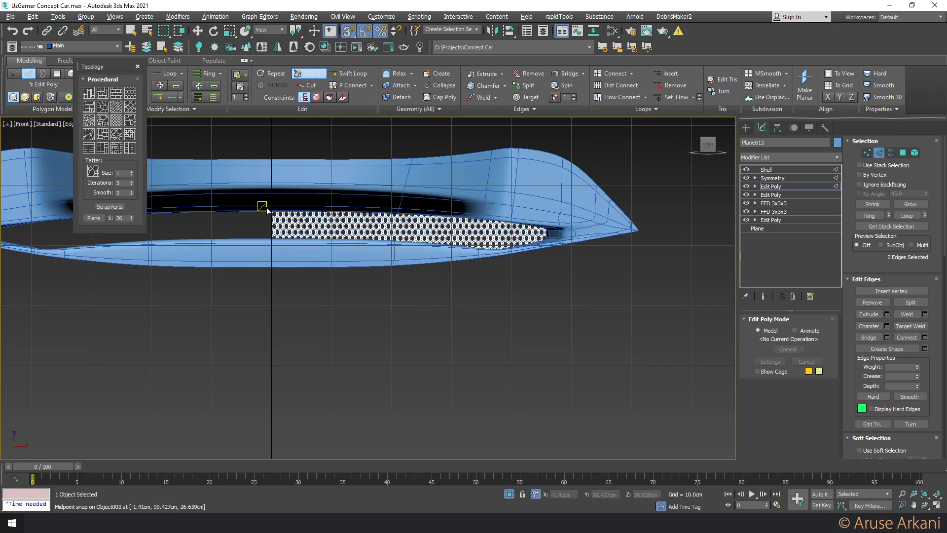
left_click(270, 208)
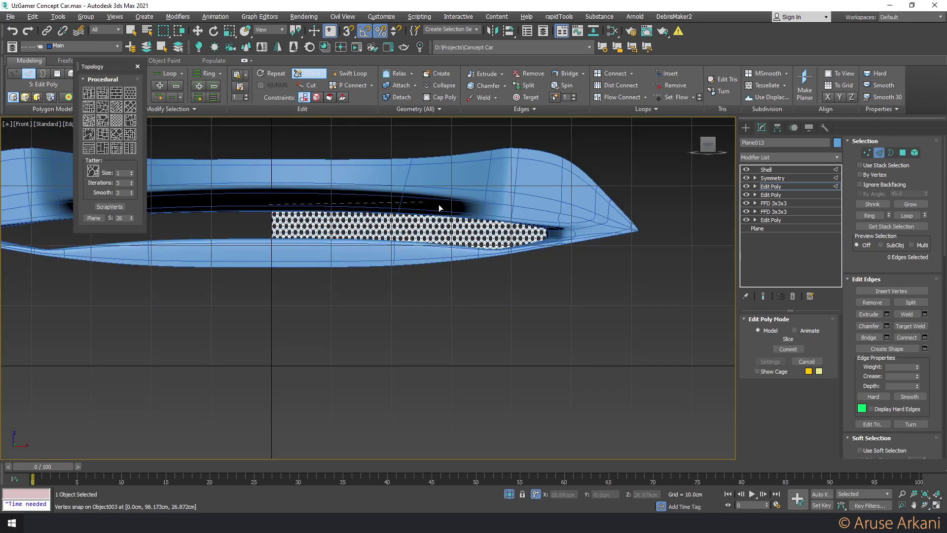
left_click(493, 213)
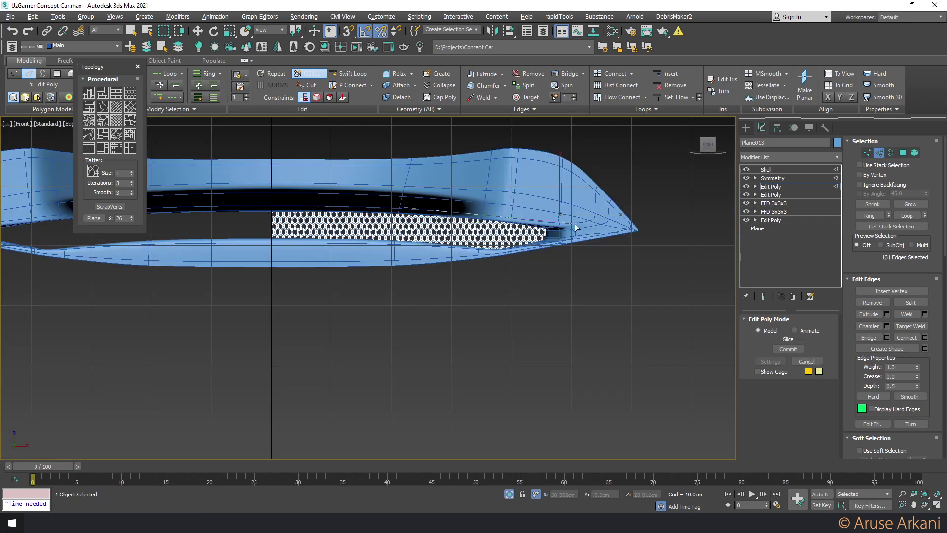
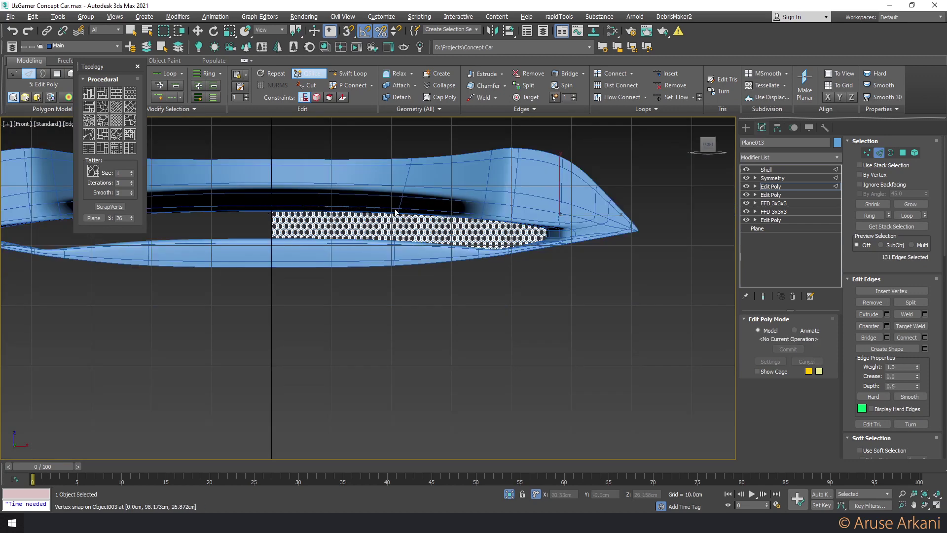
Finish the Quick Slice cuts across the hexagon grille mesh and clear the element selection
left_click(584, 227)
right_click(581, 228)
left_click(551, 188)
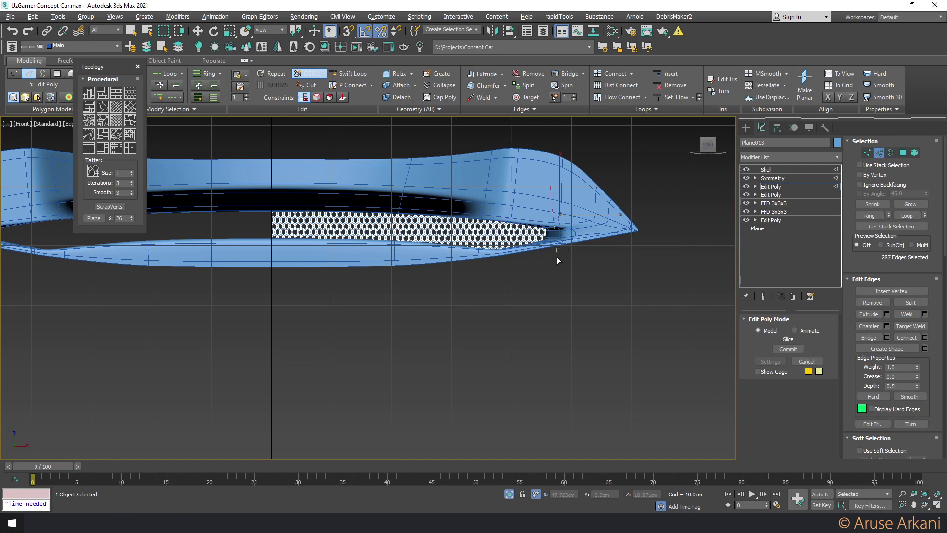
right_click(554, 258)
key("5")
key("w")
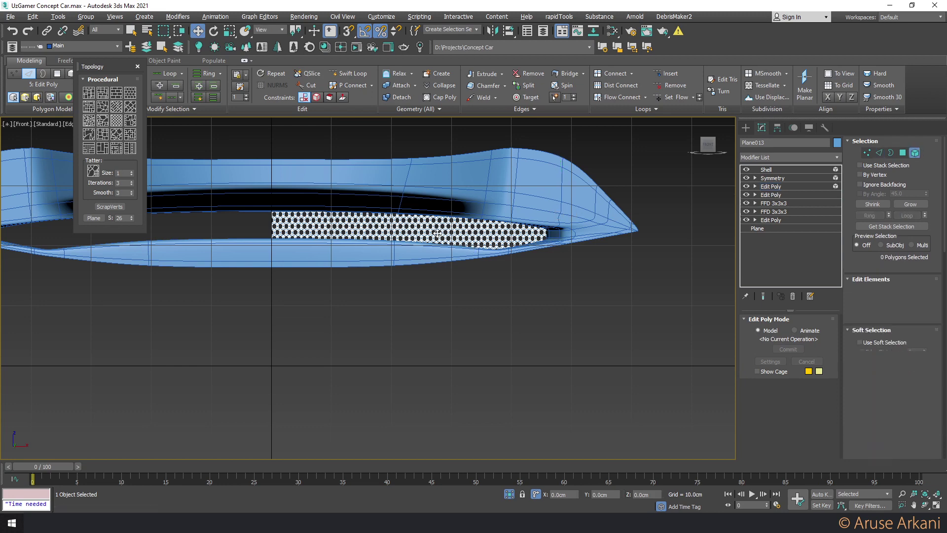
left_click(430, 231)
left_click(430, 232)
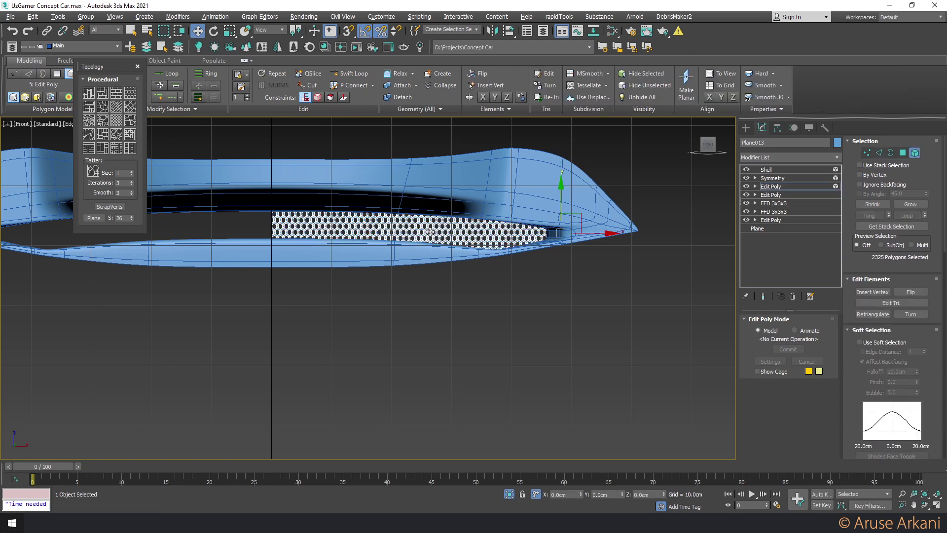
left_click(430, 232)
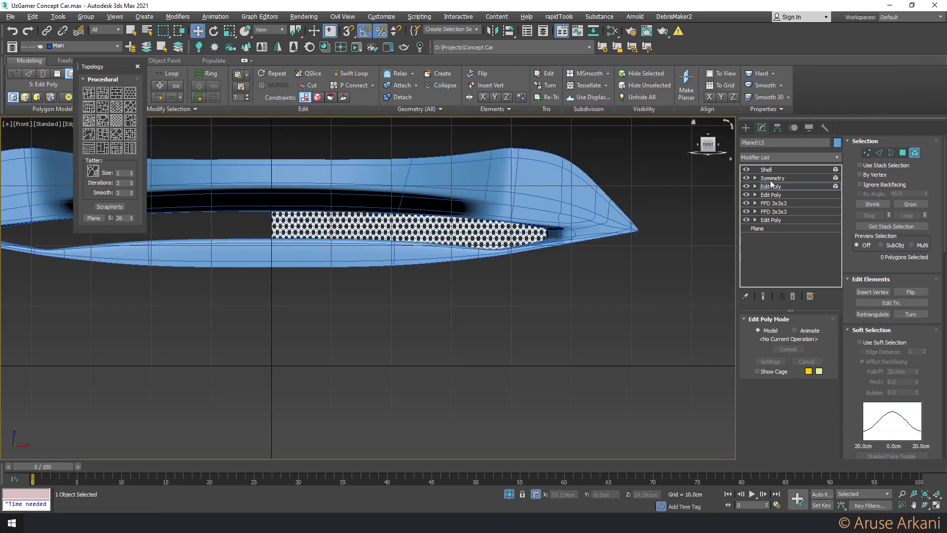
Add an OpenSubdiv modifier above the grille's Shell modifier
left_click(766, 169)
left_click(768, 157)
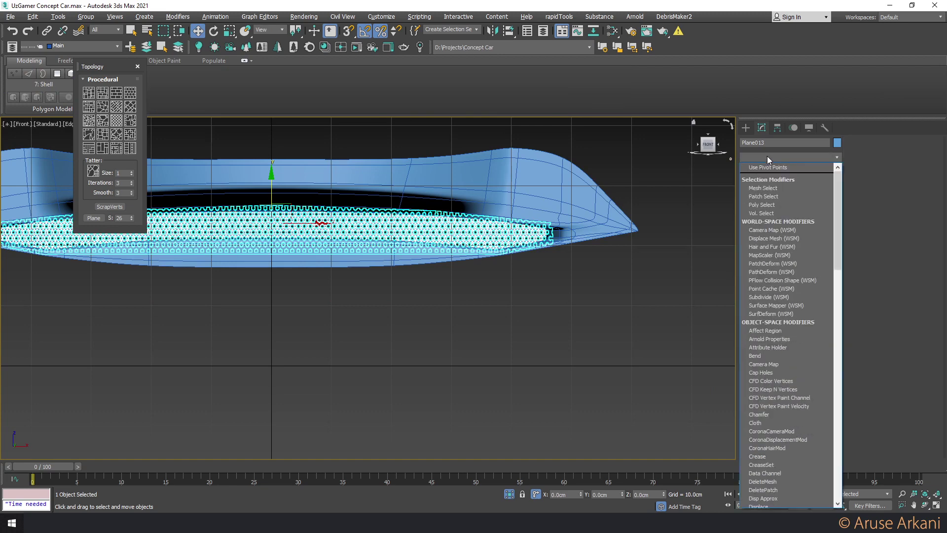
type("open")
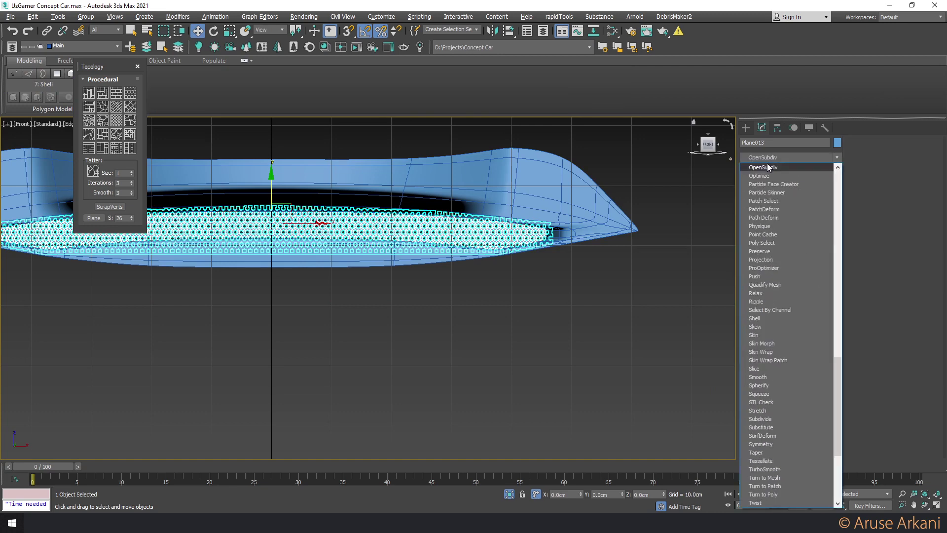
left_click(769, 167)
scroll(444, 237, "up", 5)
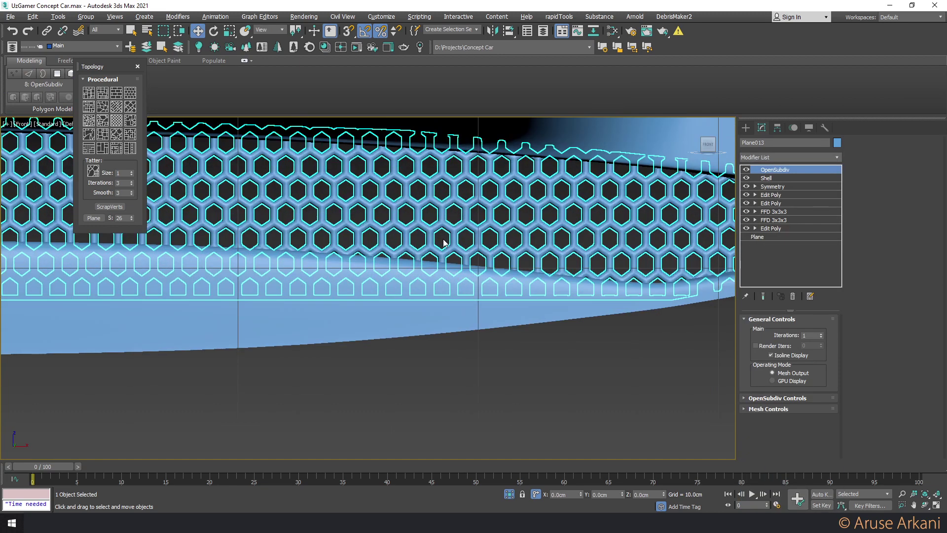
scroll(443, 236, "up", 5)
Unhide All to bring back the rest of the car body
key("alt+w")
key("alt+w")
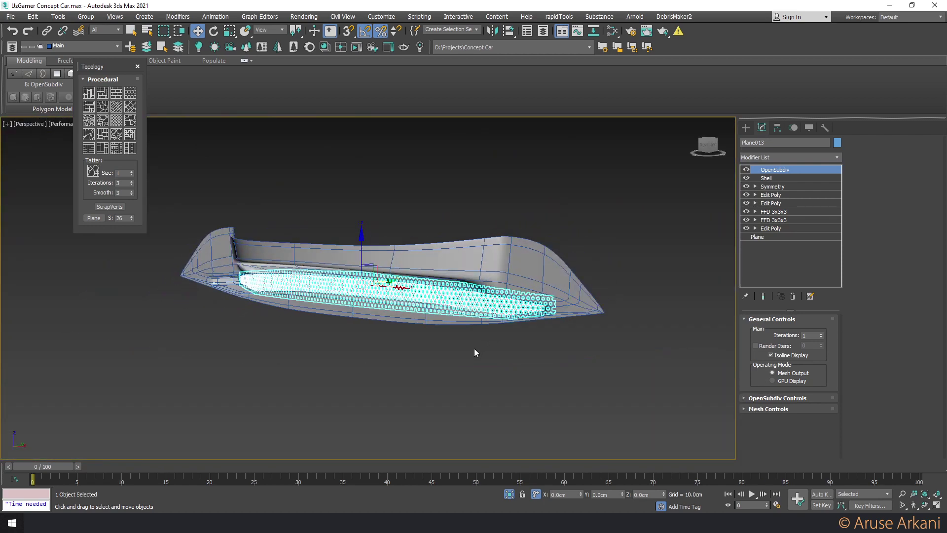
left_click(475, 348)
right_click(454, 298)
left_click(474, 261)
Select the front wheel tire, check its Edit Poly edits, and isolate it
scroll(422, 315, "down", 5)
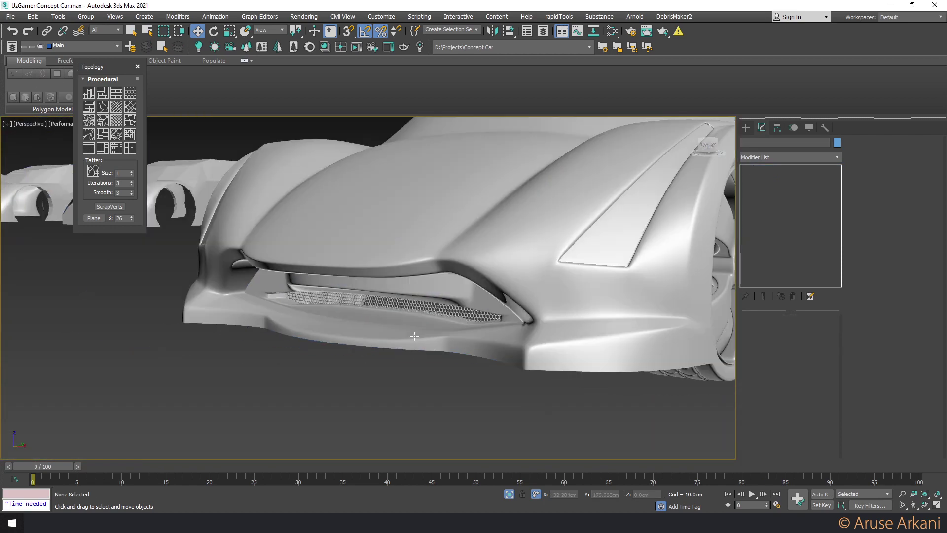
mouse_move(422, 314)
middle_mouse_down("alt")
mouse_move(444, 318)
mouse_move(405, 315)
mouse_move(457, 322)
mouse_move(408, 333)
mouse_move(546, 346)
middle_mouse_up("alt")
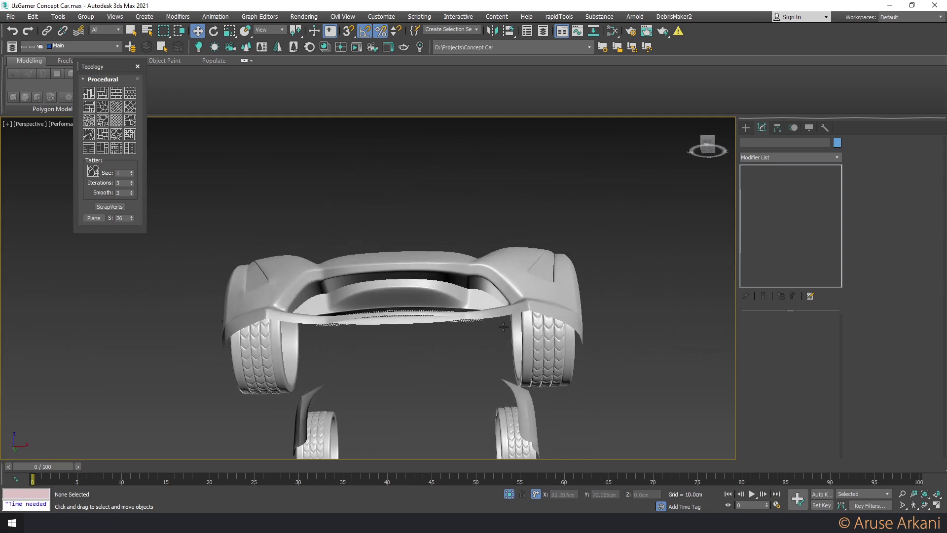
left_click(559, 343)
key("z")
left_click(772, 178)
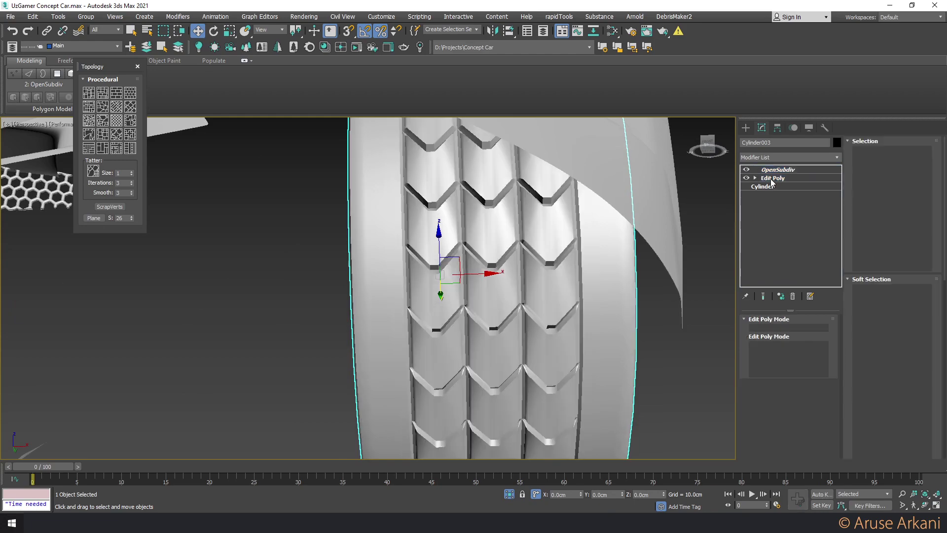
left_click(746, 178)
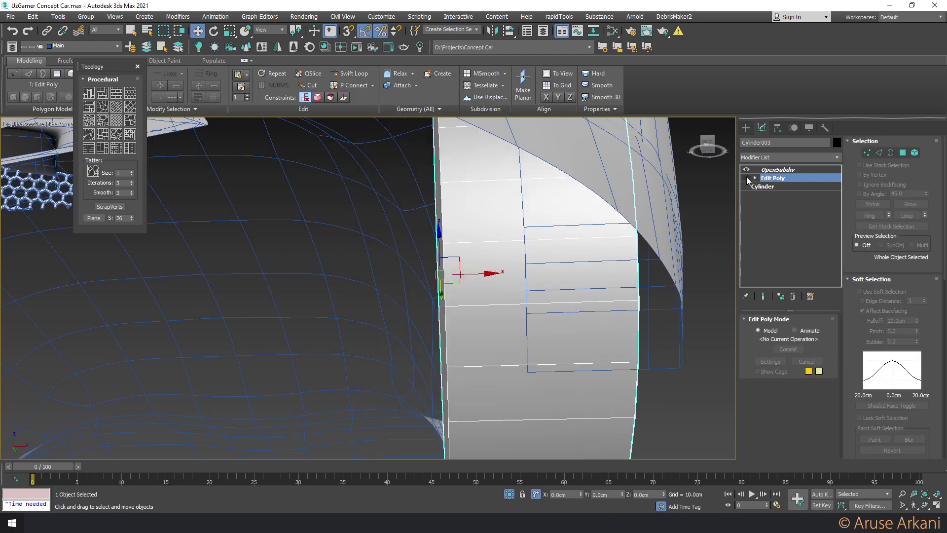
left_click(746, 178)
key("shift+z")
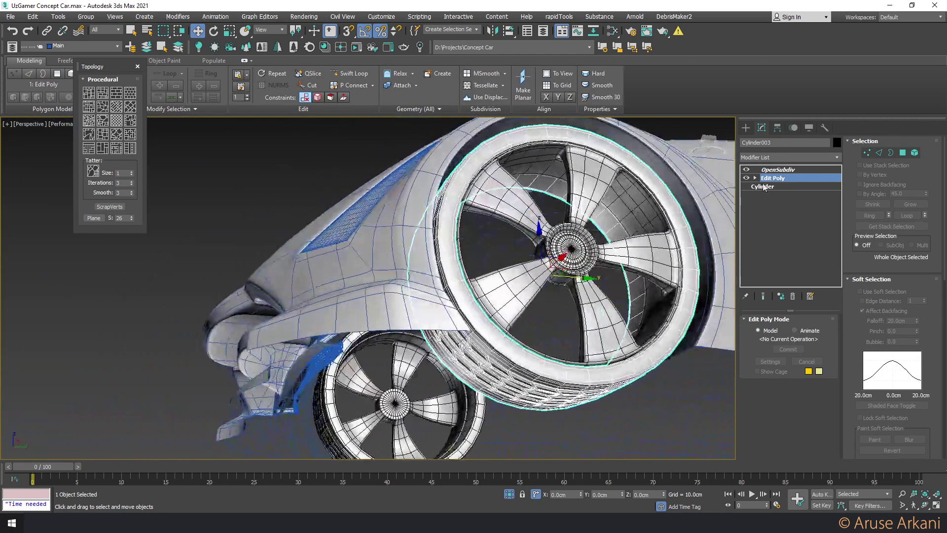
left_click(746, 179)
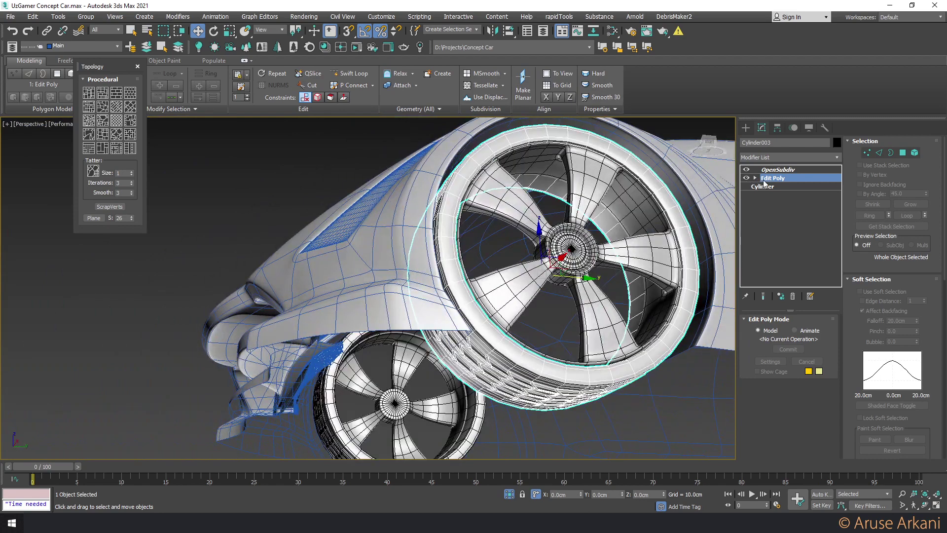
key("alt+q")
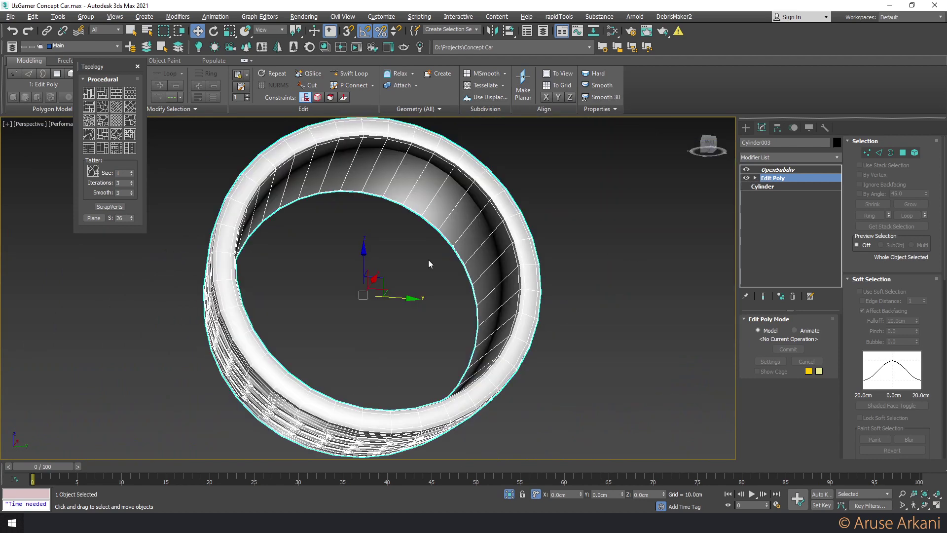
middle_click_drag(431, 263, 432, 284, "alt")
key("F4")
Loop-select both tread borders and delete the chevron tread polygons between them
key("2")
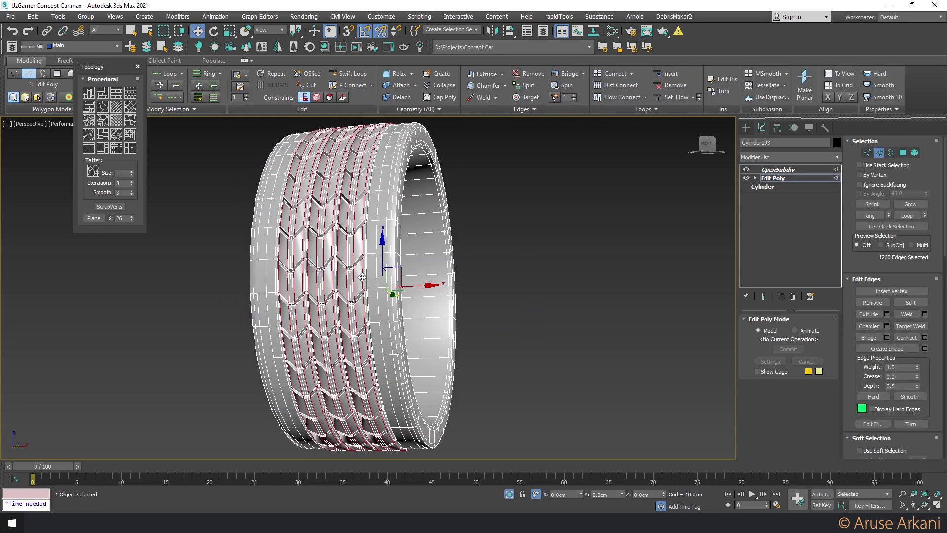
scroll(365, 269, "up", 4)
left_click(369, 263)
left_click(169, 272, "ctrl")
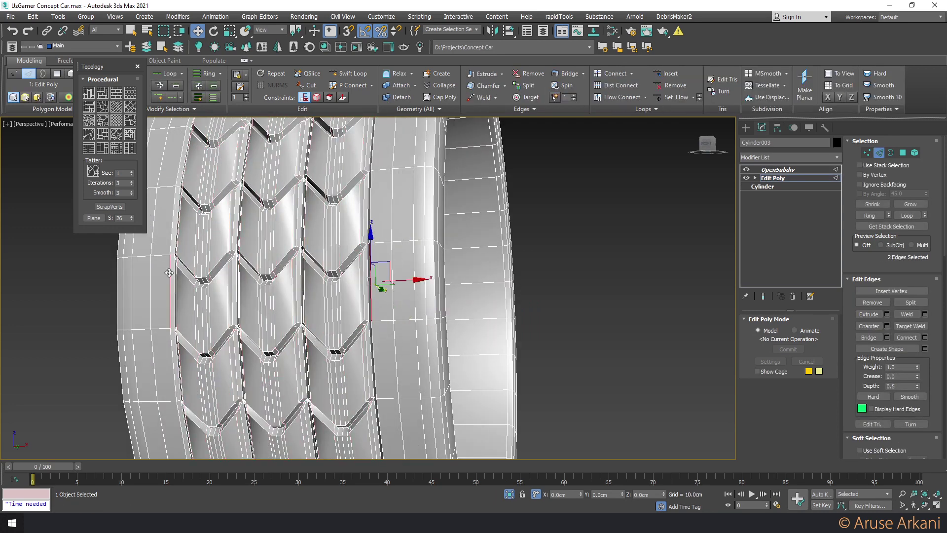
double_click(169, 272)
double_click(370, 261, "ctrl")
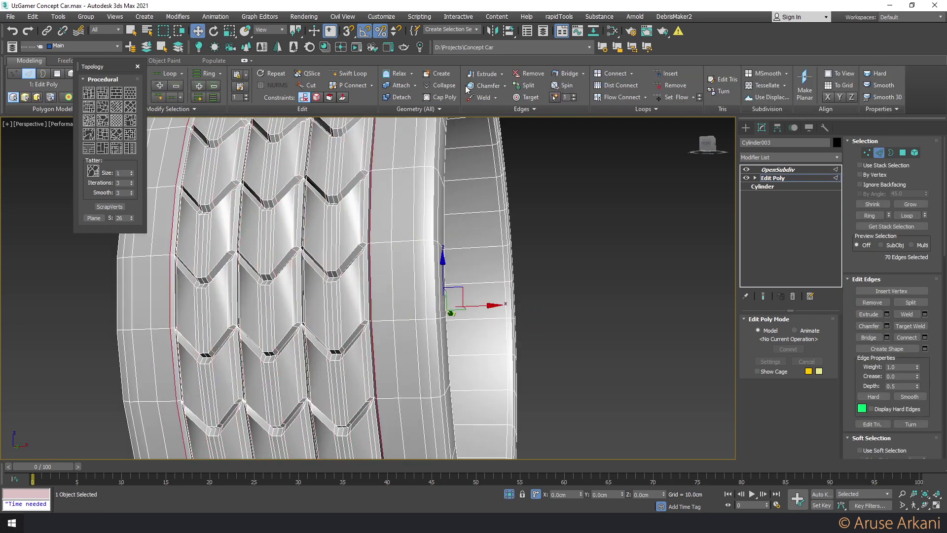
key("4")
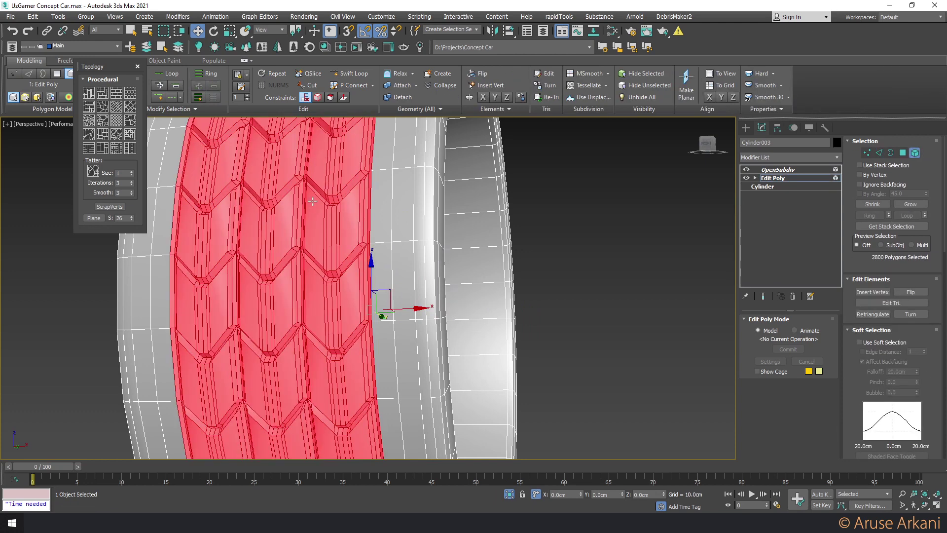
key("Delete")
Bridge the two remaining sidewall ring borders with 6 segments
middle_click_drag(385, 225, 407, 211, "alt")
key("3")
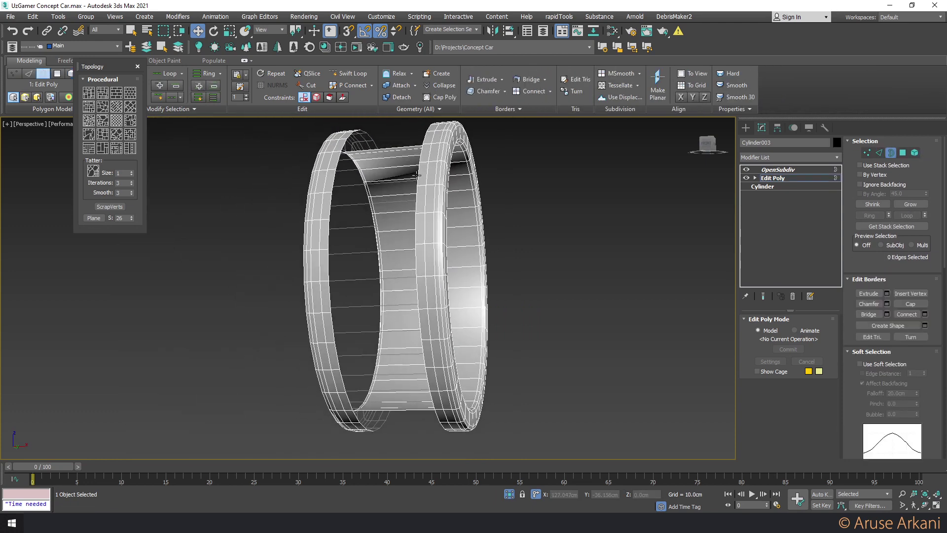
left_click(415, 175)
left_click(329, 201, "ctrl")
left_click(528, 79, "shift")
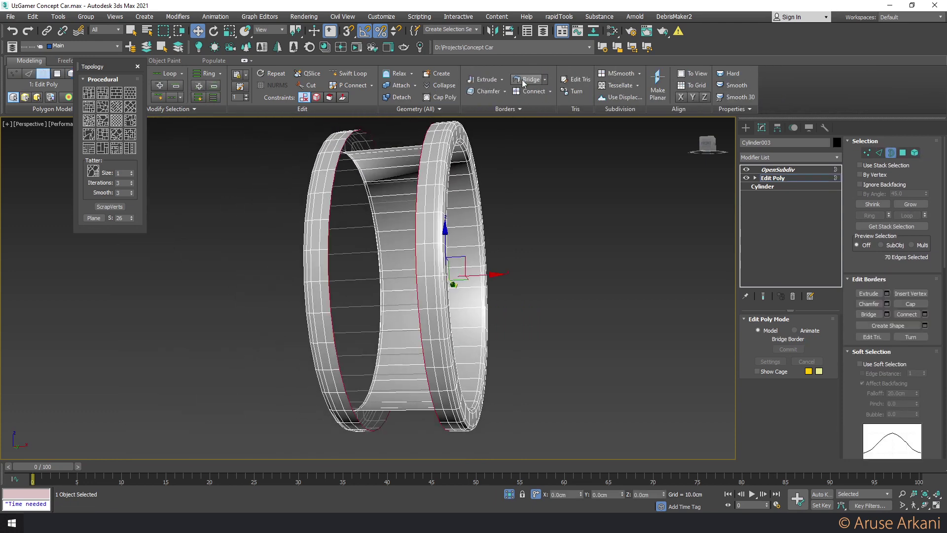
left_click(766, 261)
left_click(766, 261)
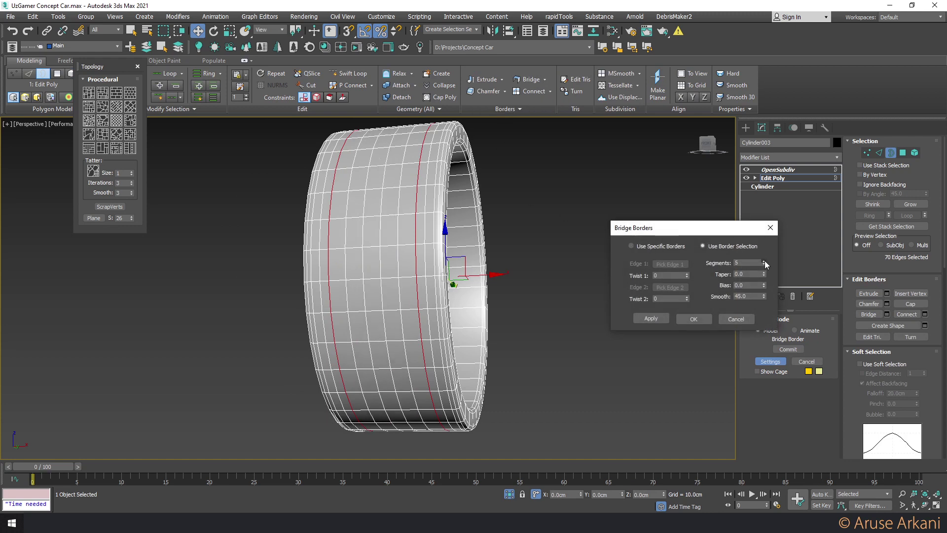
left_click(763, 264)
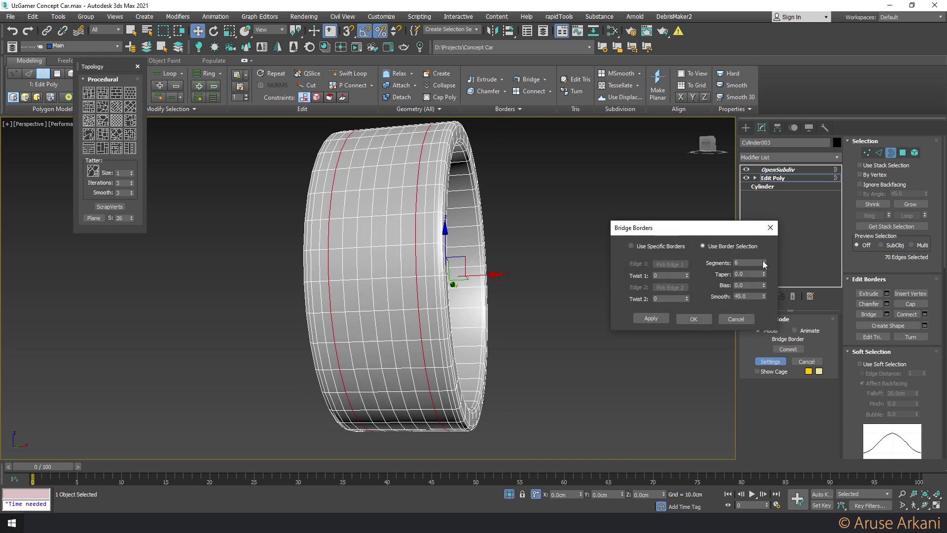
left_click(694, 318)
scroll(398, 251, "up", 3)
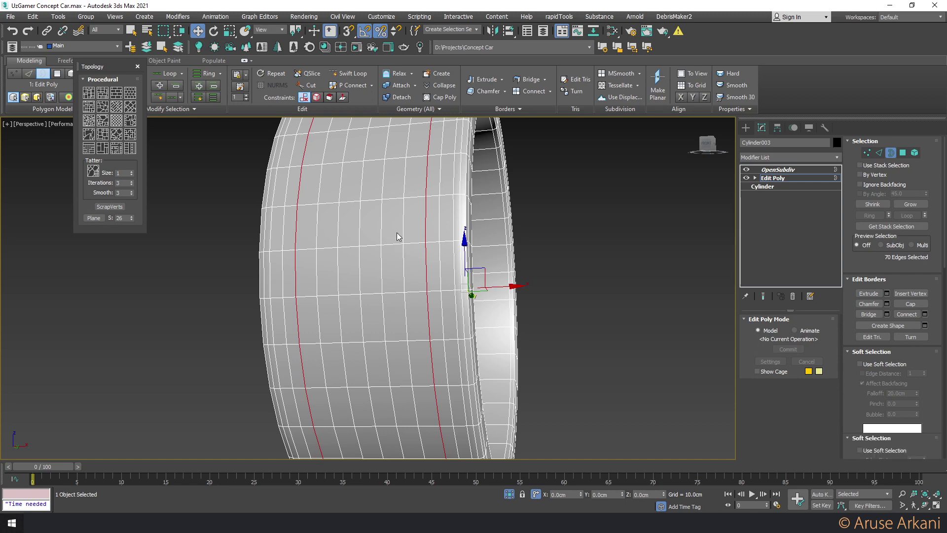
Extrude the selected groove edges with about 0.49cm base width and -0.1 height
key("3")
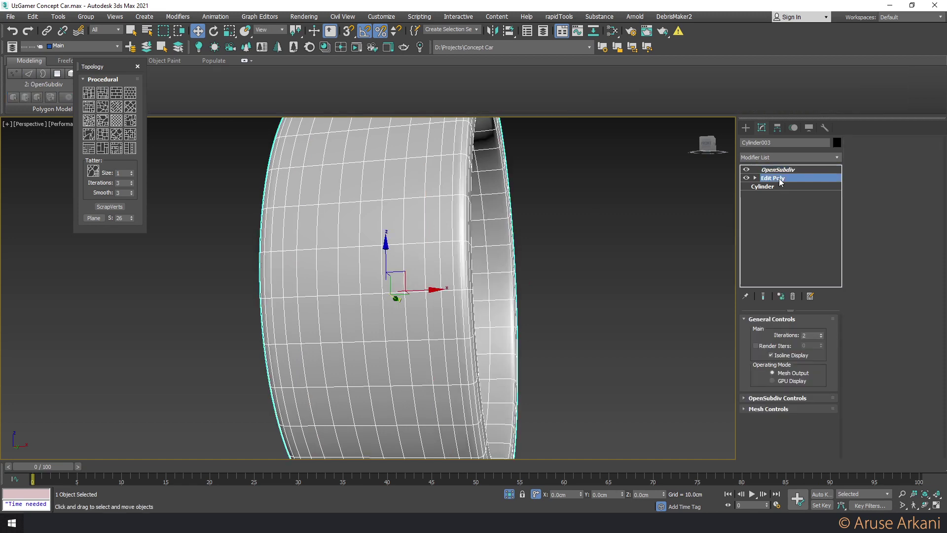
key("2")
scroll(397, 225, "down", 5)
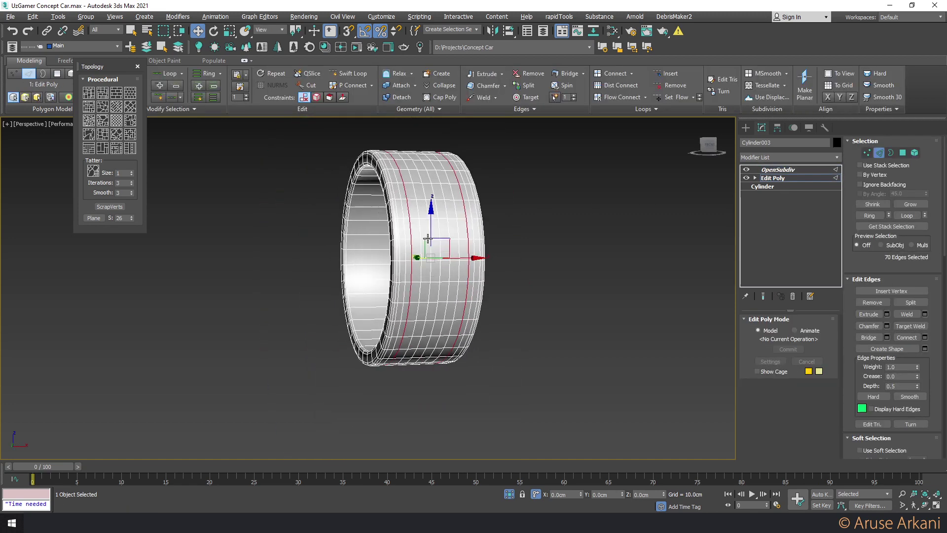
mouse_move(398, 225)
middle_mouse_down("alt")
mouse_move(384, 255)
mouse_move(393, 222)
middle_mouse_up("alt")
scroll(383, 255, "up", 5)
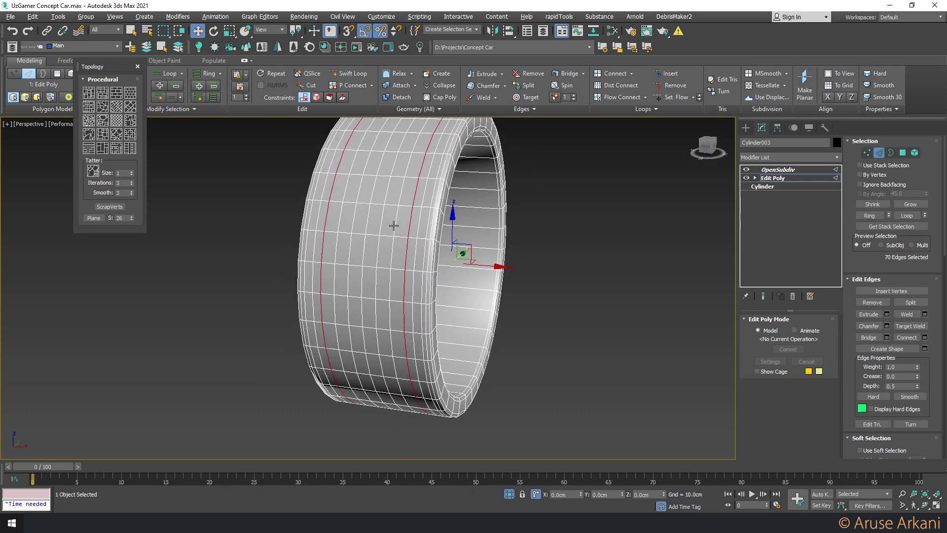
left_click(486, 73, "shift")
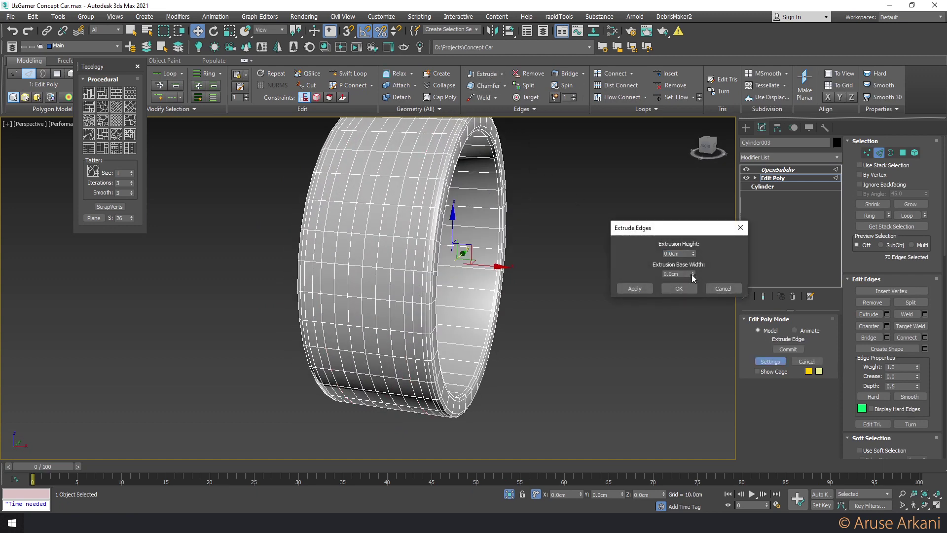
left_click_drag(693, 275, 689, 253)
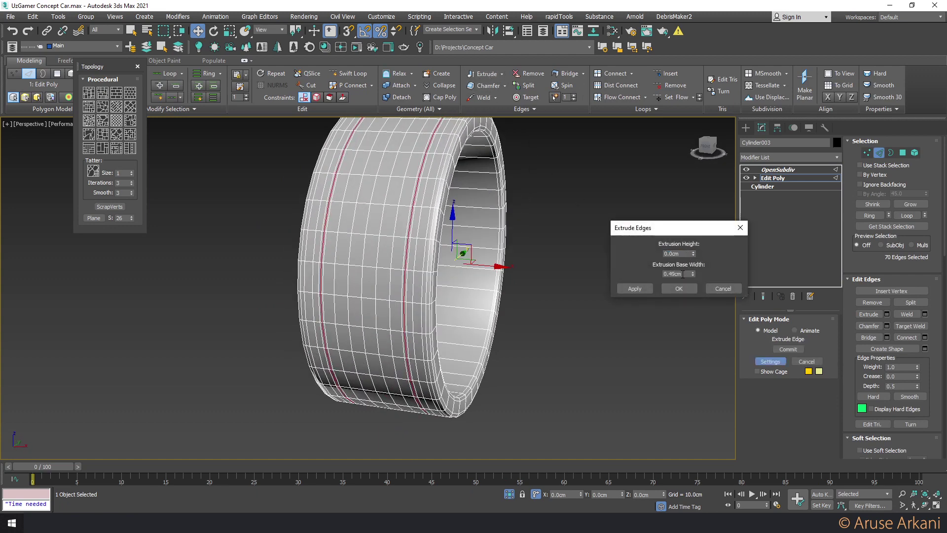
double_click(682, 274)
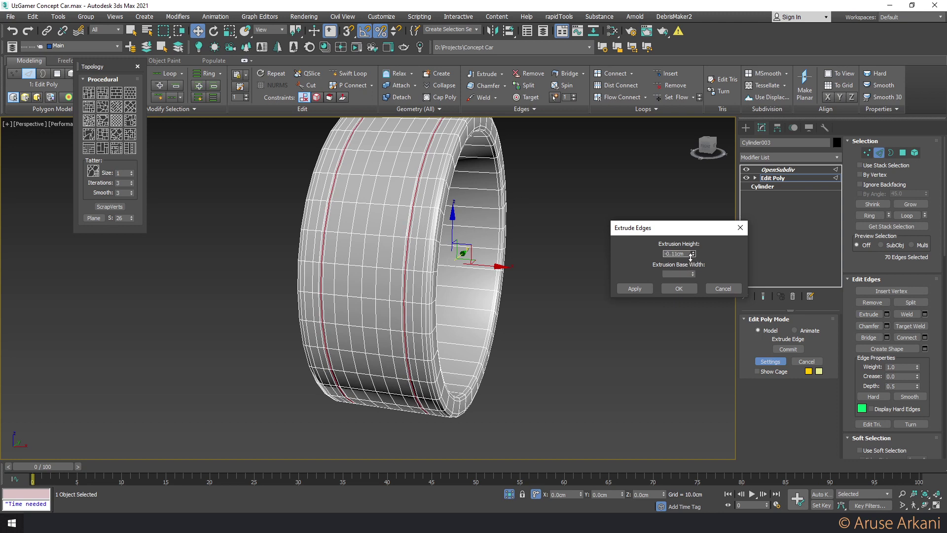
double_click(674, 253)
type("-0.1")
left_click(679, 290)
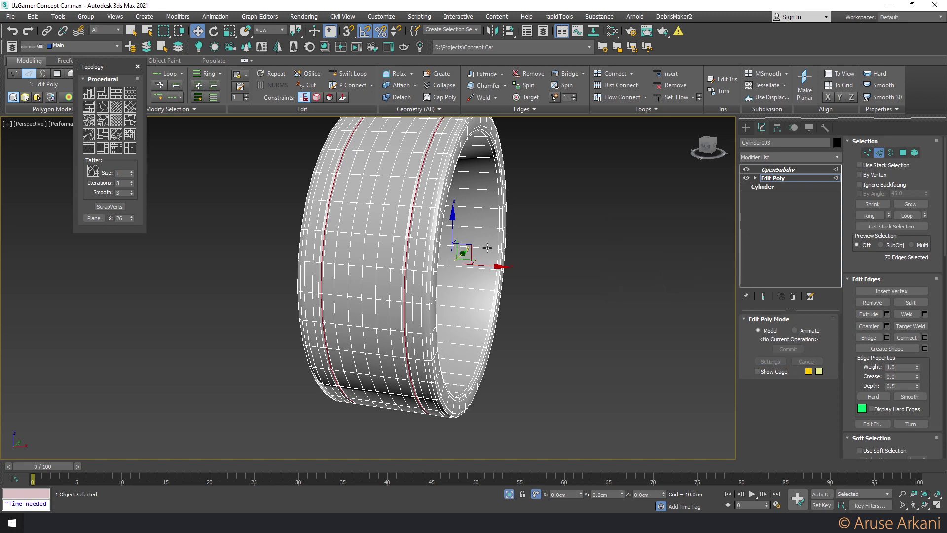
Grow the groove edge selection and set its crease to 1.0 while previewing the smoothed result
scroll(392, 223, "up", 3)
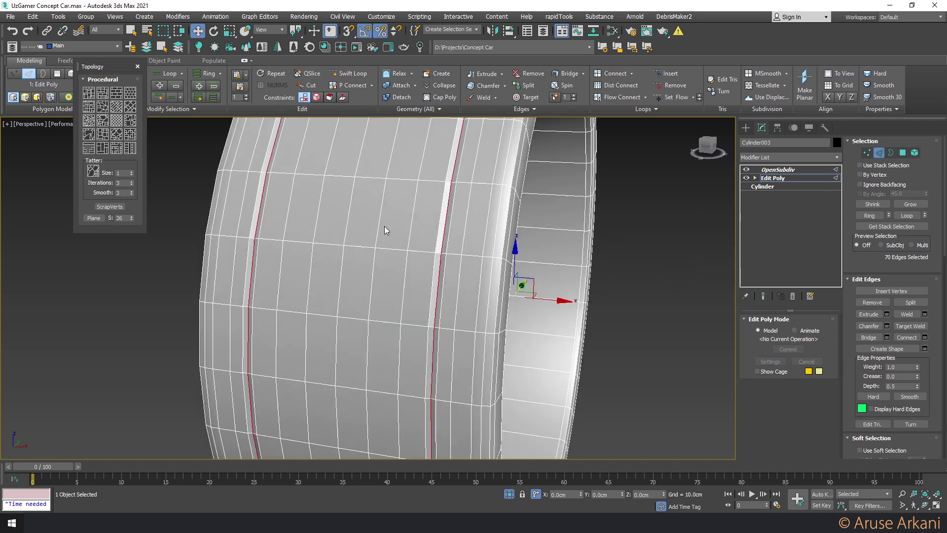
left_click(197, 87)
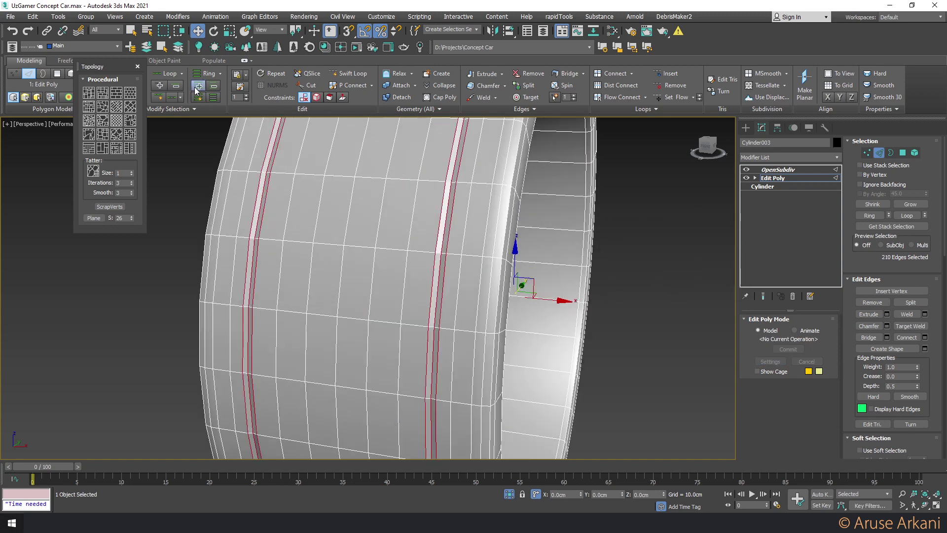
left_click(763, 295)
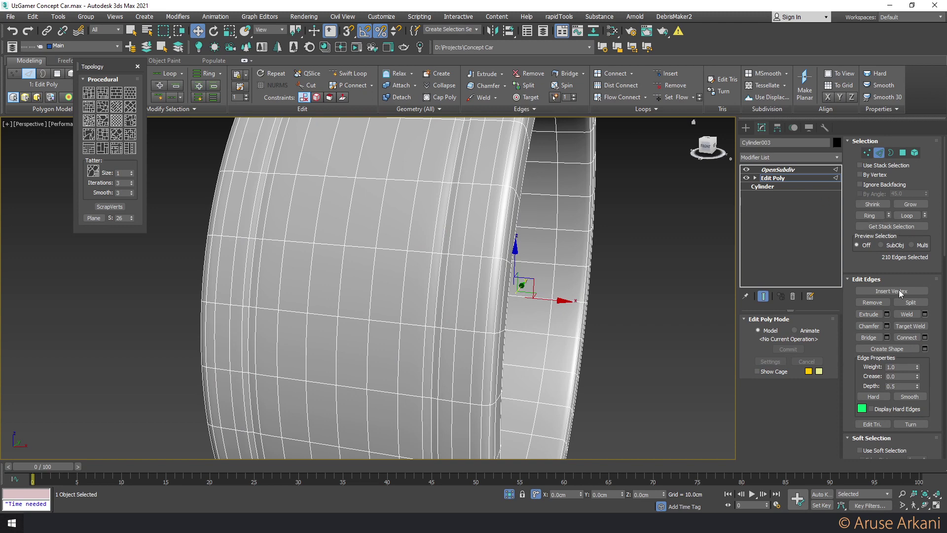
left_click_drag(917, 377, 916, 340)
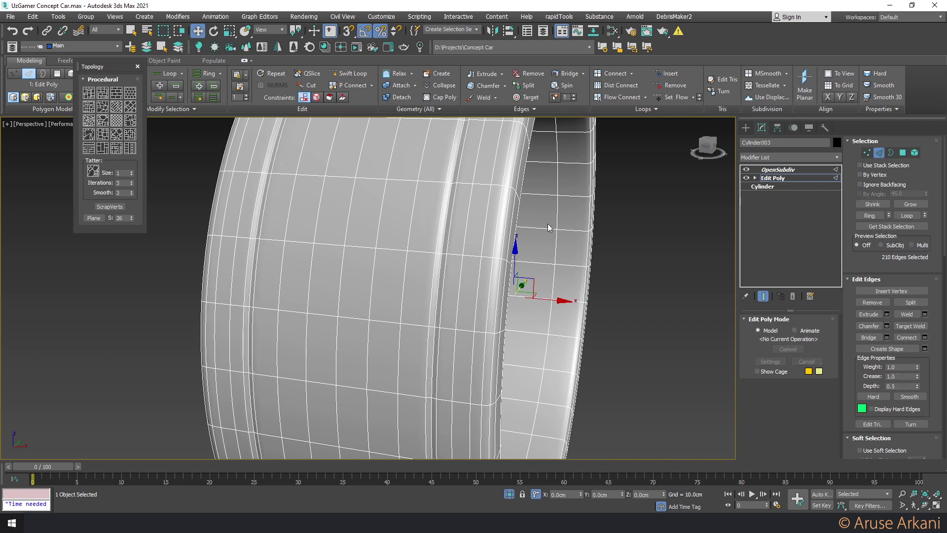
left_click(764, 296)
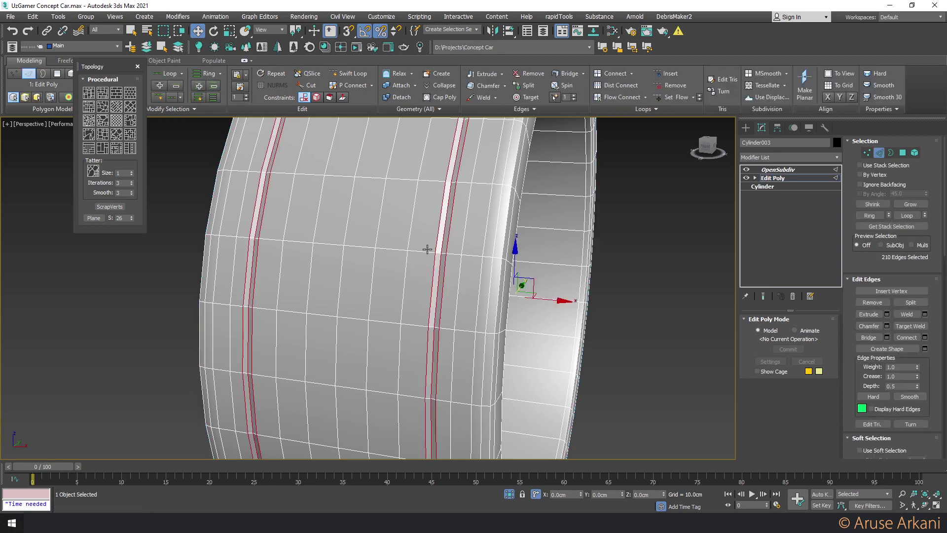
Select the two groove edge loops and convert them to polygons on the central tread band
middle_click_drag(427, 249, 474, 240, "alt")
double_click(479, 240)
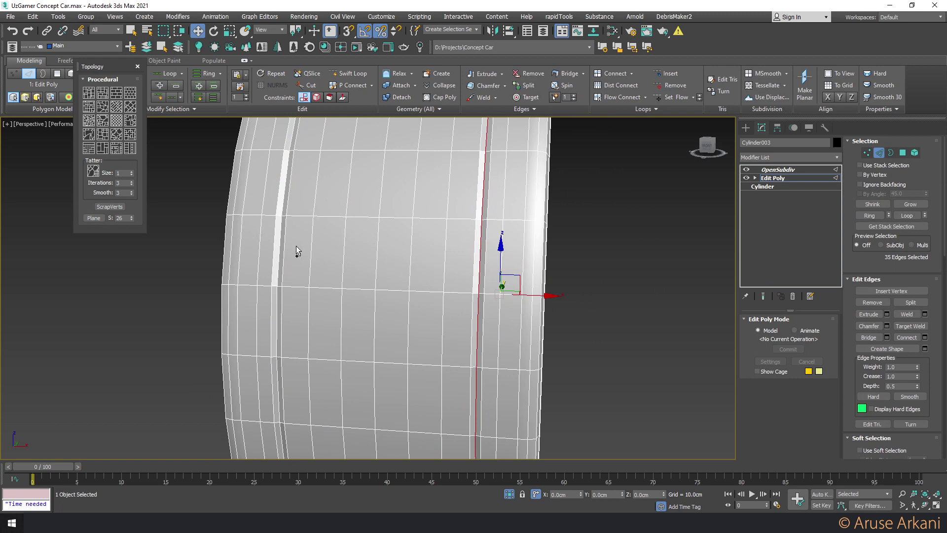
double_click(281, 241, "ctrl")
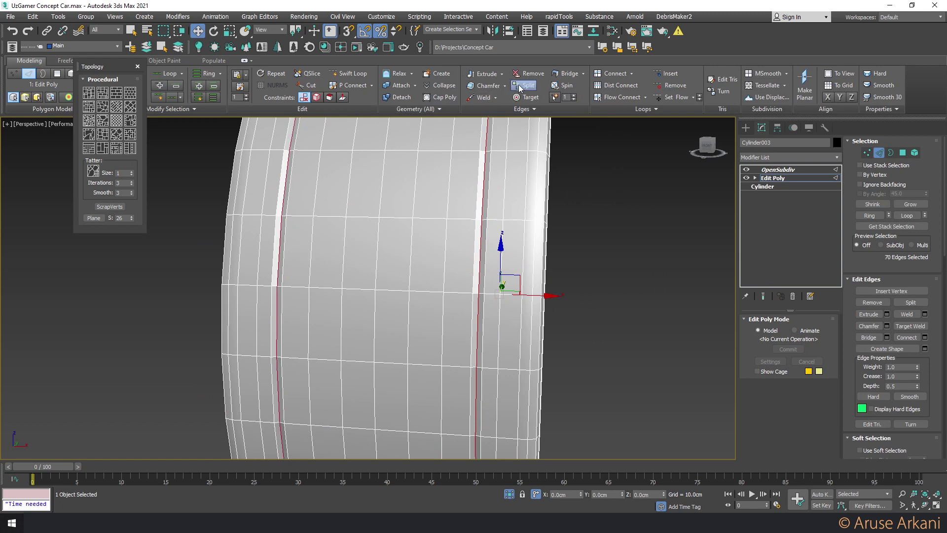
key("4")
left_click(440, 159)
Detach the central tread band element as Object004
key("5")
left_click(434, 165)
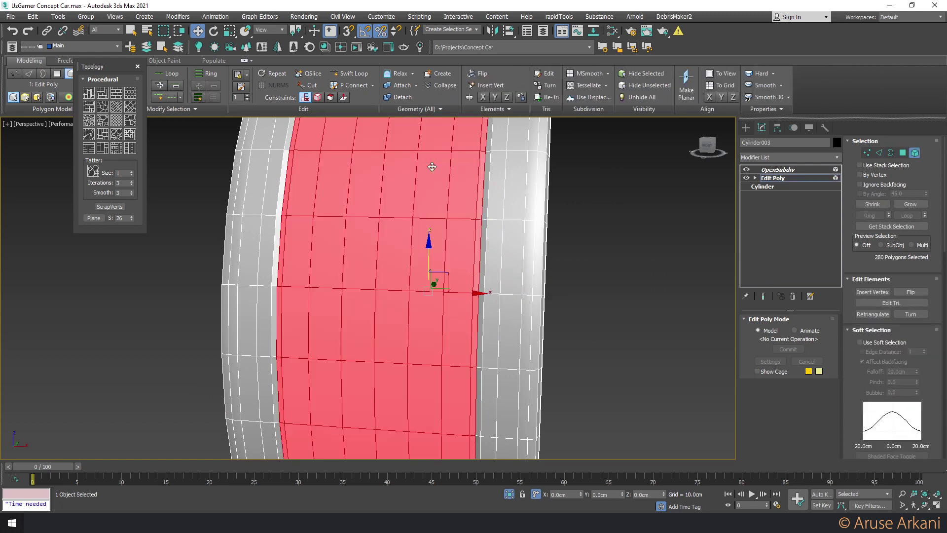
left_click(417, 102)
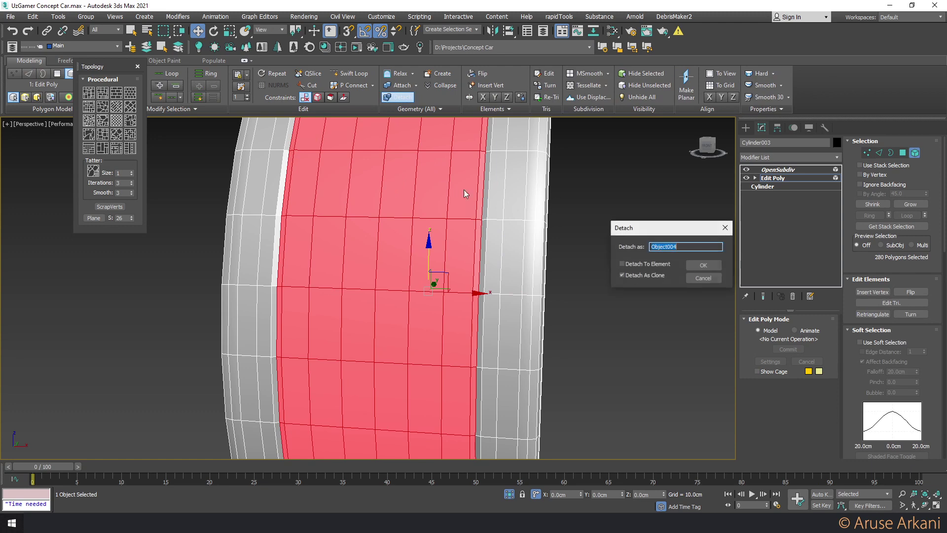
left_click(696, 265)
Select an edge loop on Object004 and try a hexagon topology pattern, then undo it
left_click(419, 201)
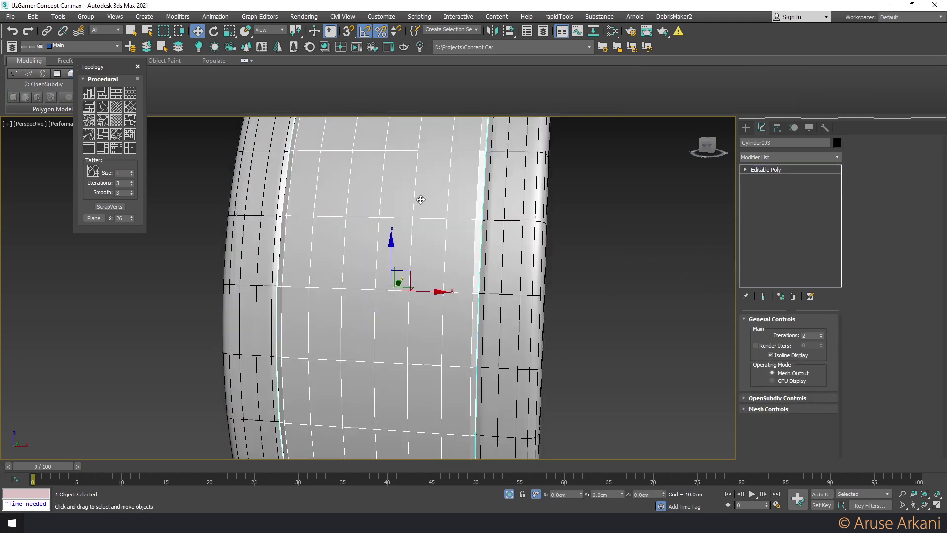
key("2")
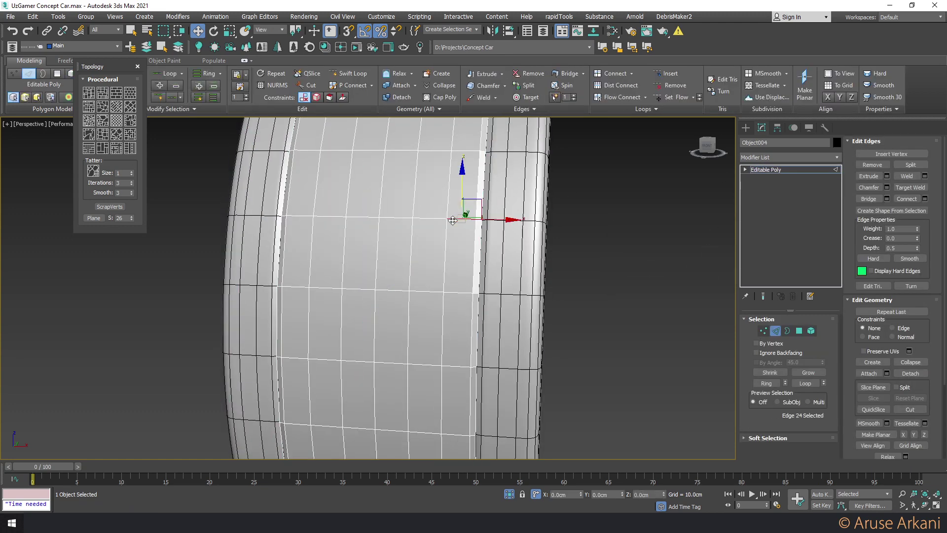
left_click(454, 216)
double_click(427, 217)
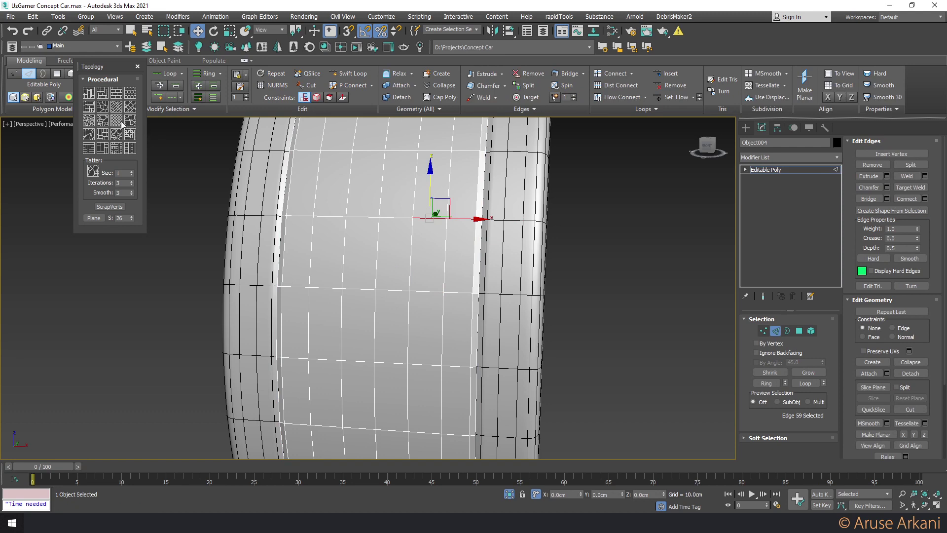
left_click(130, 94)
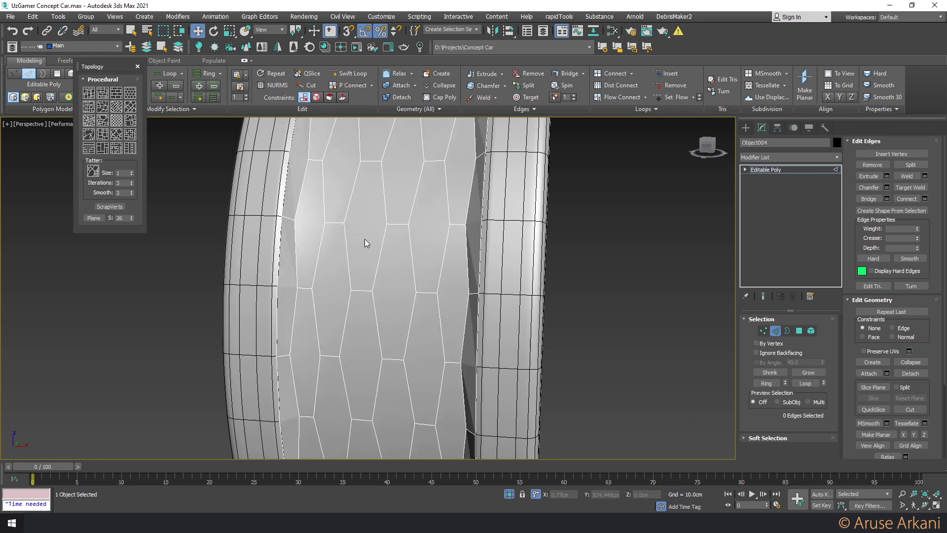
scroll(371, 245, "down", 5)
key("ctrl+z")
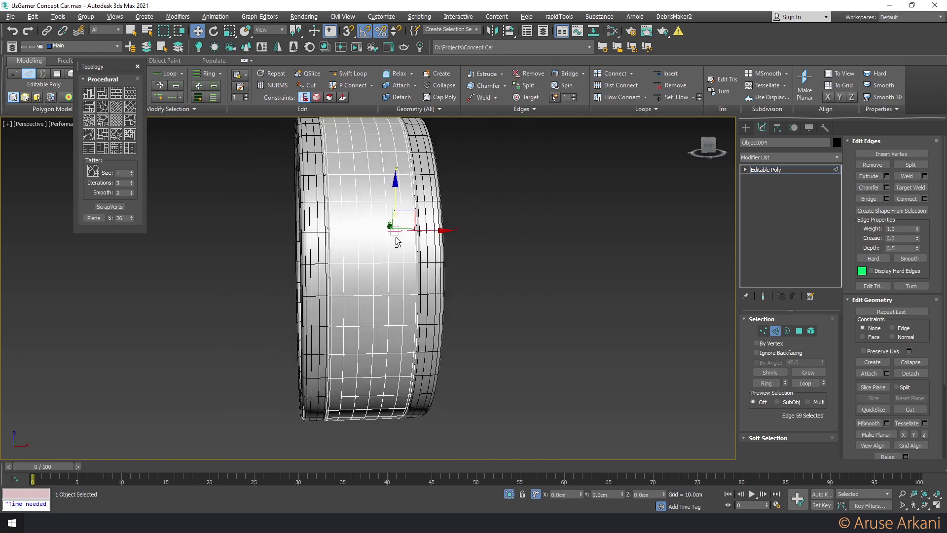
Apply the Bricks topology pattern to the band and close the Topology panel
left_click(122, 96)
middle_click_drag(218, 158, 357, 215, "alt")
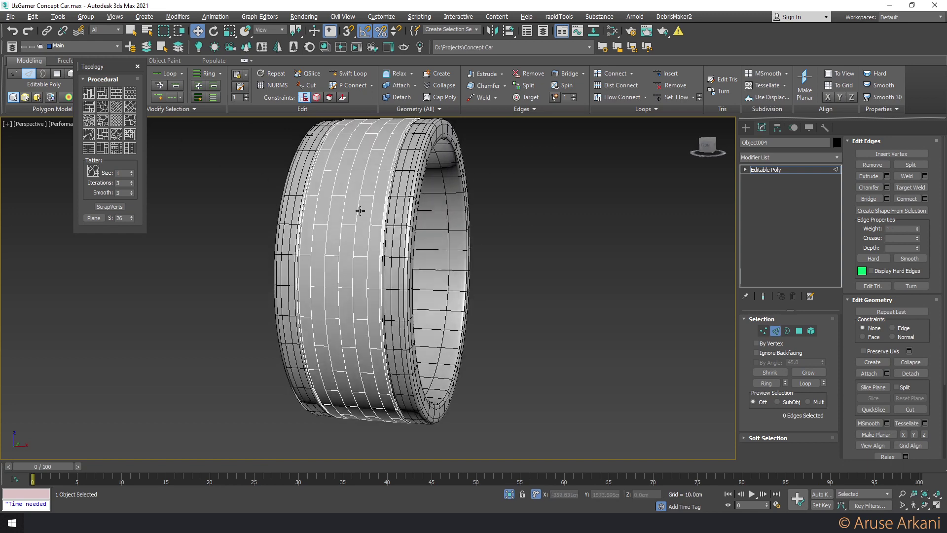
scroll(352, 246, "up", 3)
key("3")
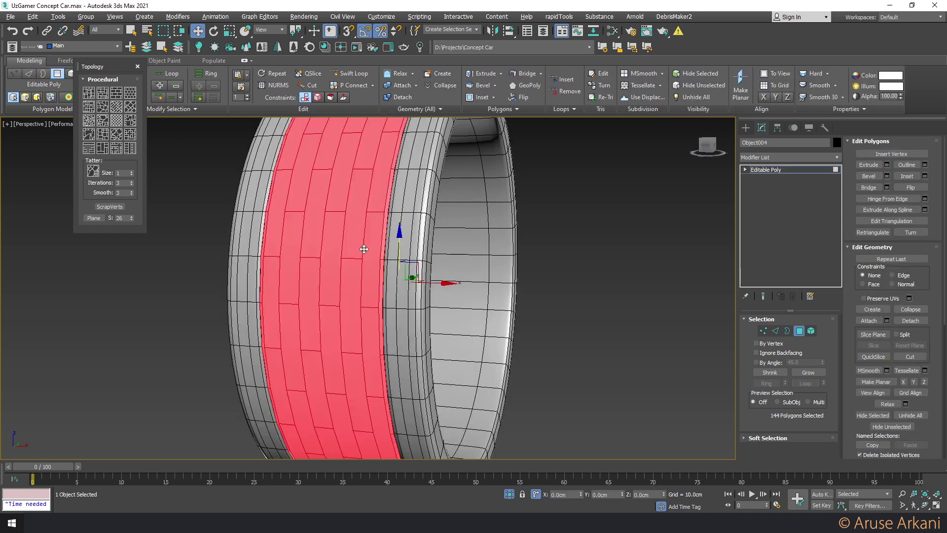
left_click(138, 66)
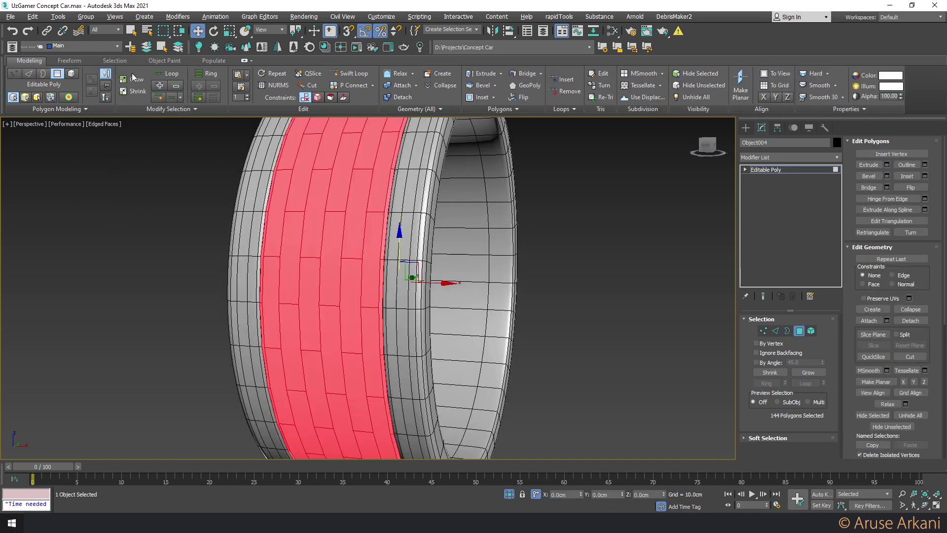
scroll(276, 168, "up", 1)
Shrink the band's polygon selection in the Front view, then grow it once to 108 middle polygons
scroll(312, 190, "up", 2)
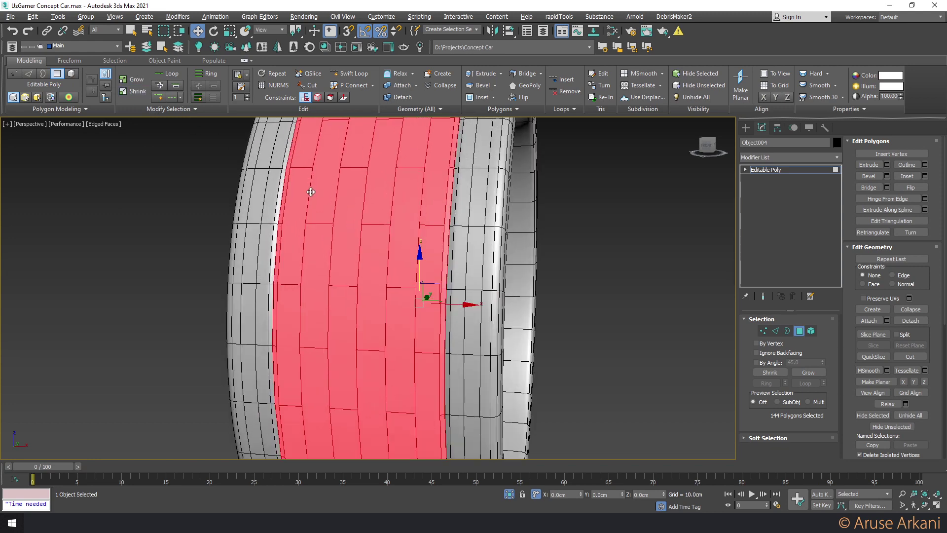
key("alt+w")
key("alt+w")
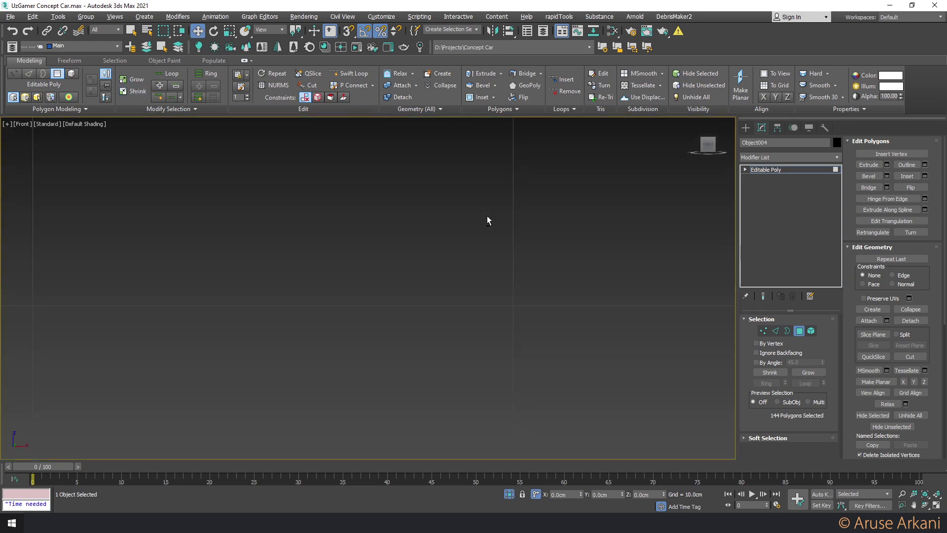
key("z")
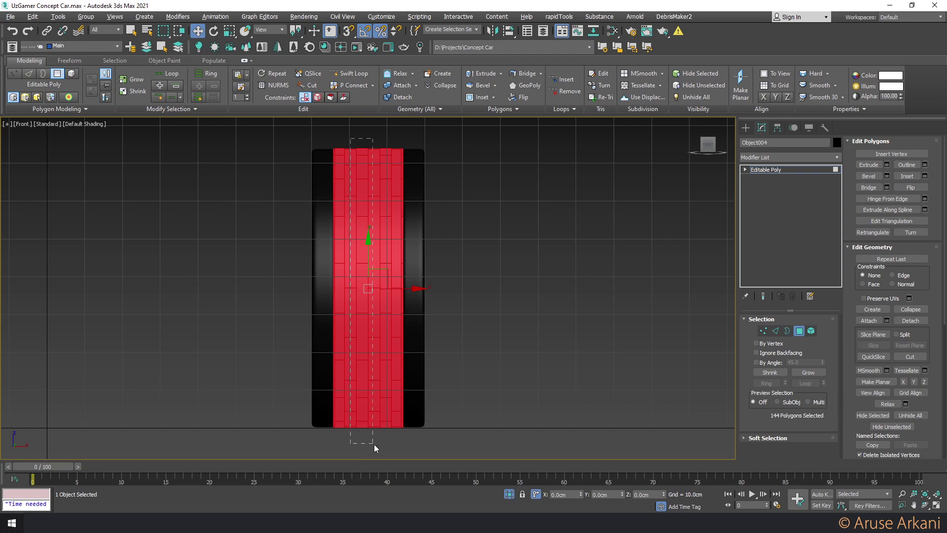
key("ctrl+Page_Down")
key("alt+w")
key("alt+w")
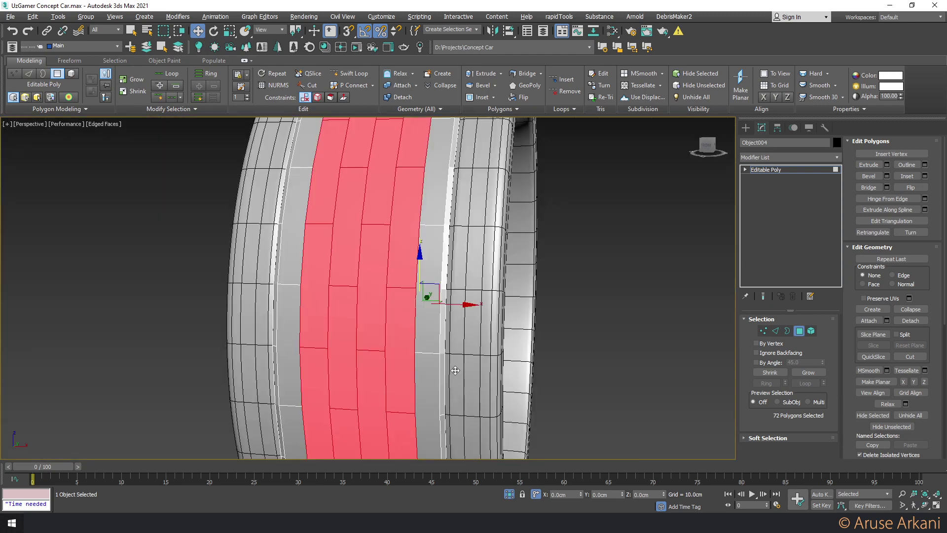
scroll(405, 353, "up", 1)
scroll(405, 353, "up", 1)
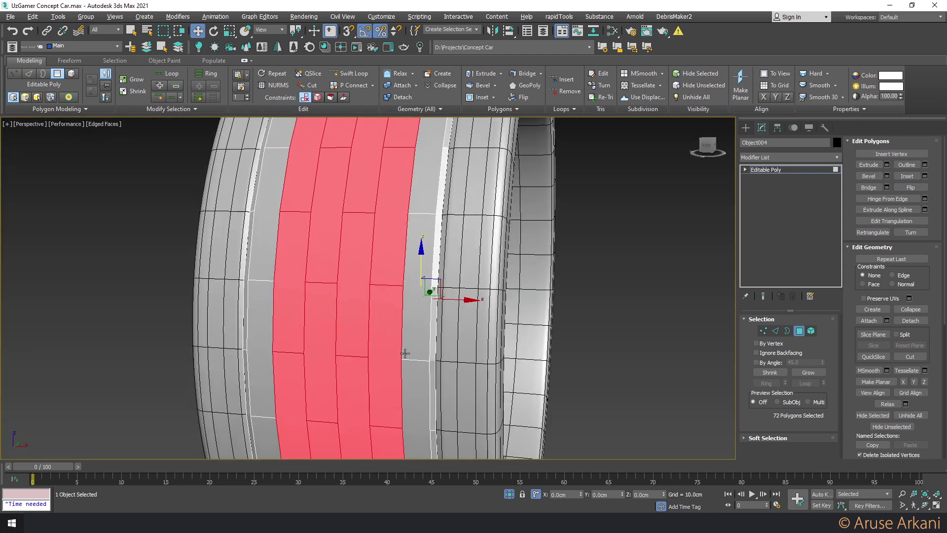
scroll(405, 353, "down", 3)
middle_click_drag(405, 353, 410, 319, "alt")
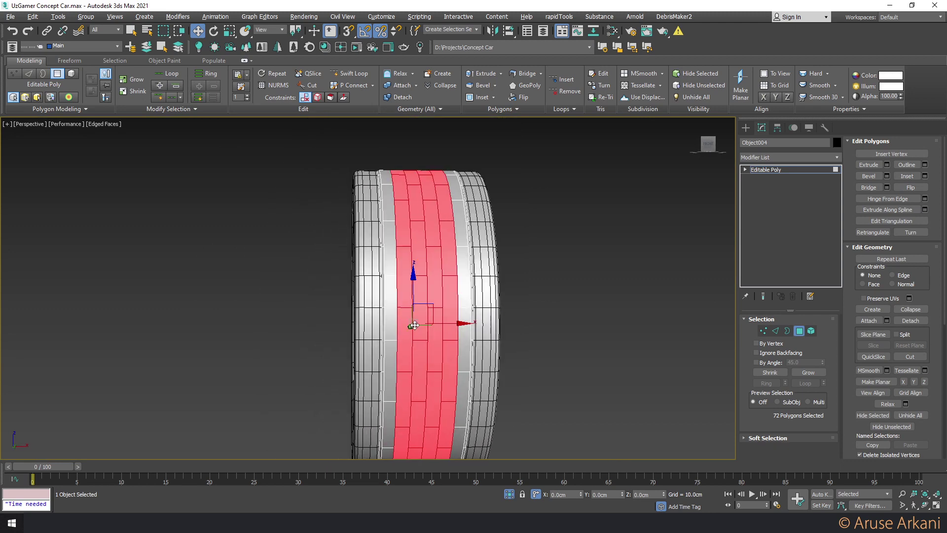
key("ctrl+Page_Up")
middle_click_drag(277, 208, 324, 239, "alt")
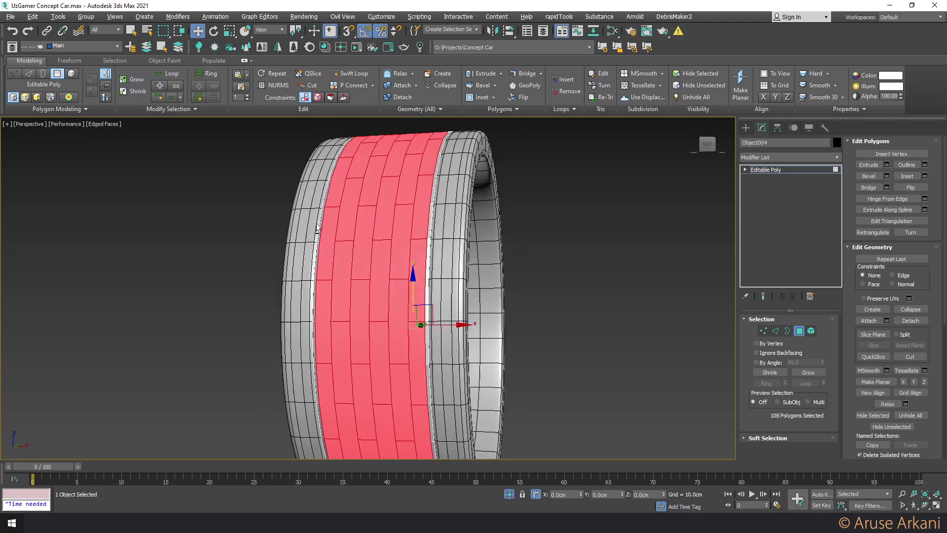
Bevel the brick polygons by local normal, per polygon, with -0.2cm outline and slight height
left_click(481, 85, "shift")
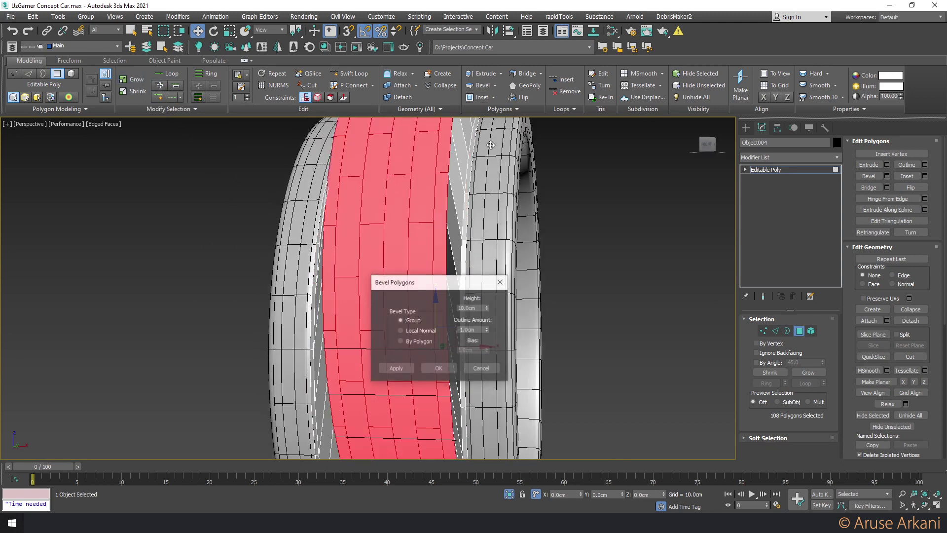
left_click(437, 330)
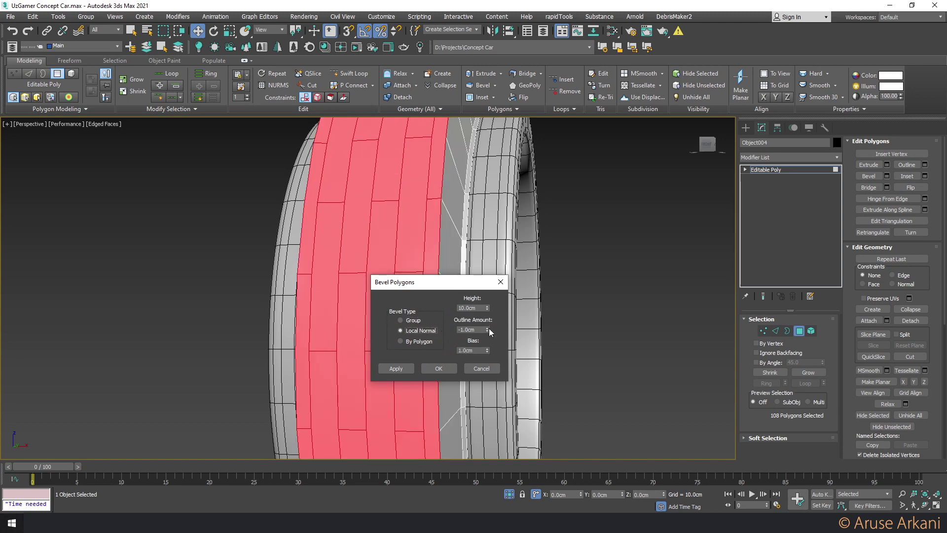
left_click(426, 341)
right_click(487, 309)
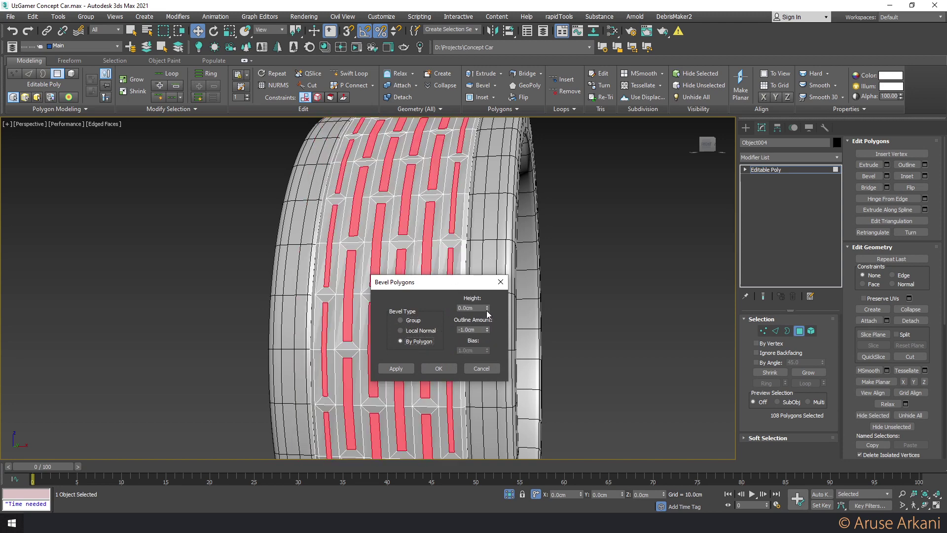
left_click_drag(488, 329, 489, 338)
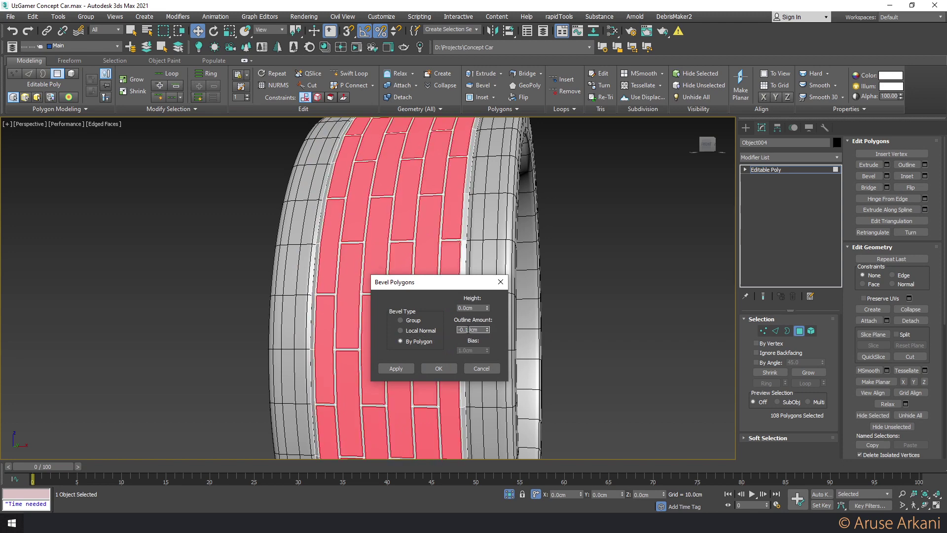
scroll(441, 235, "up", 5)
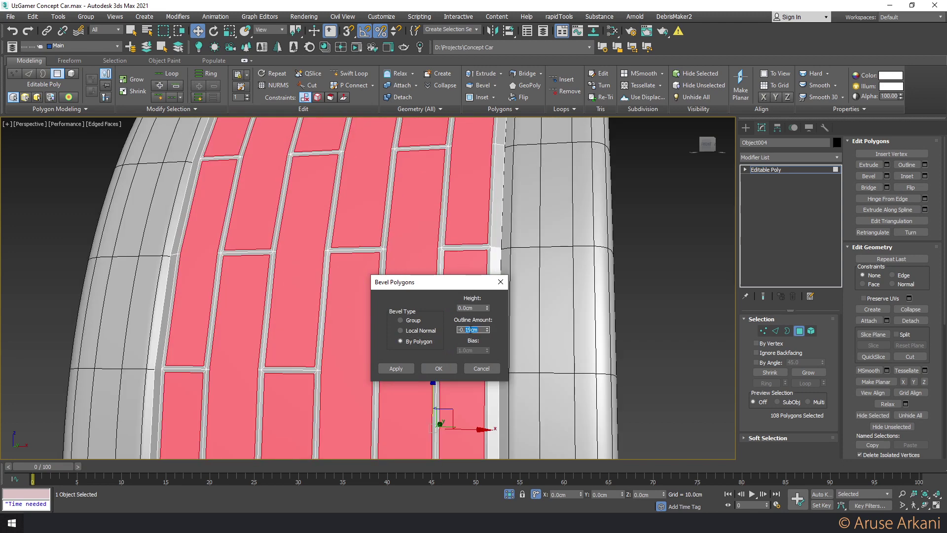
left_click(469, 308)
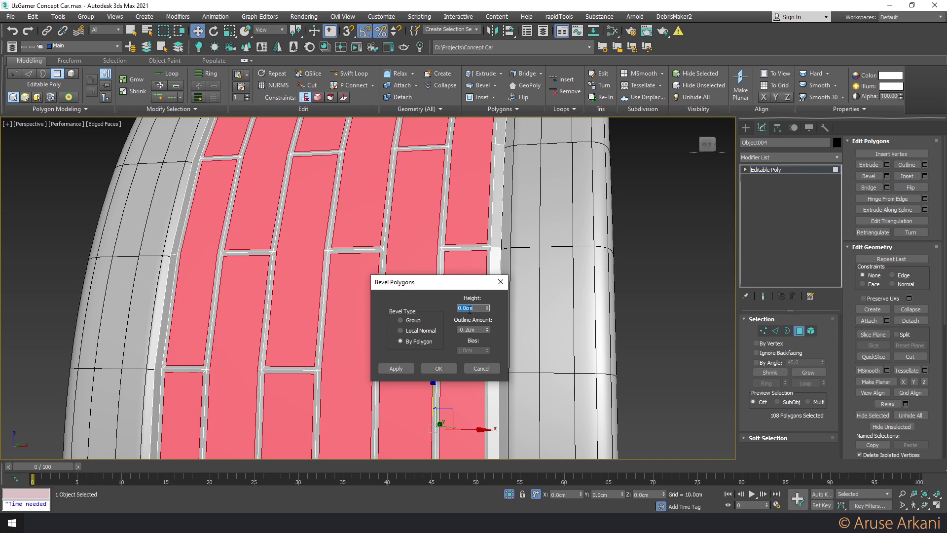
left_click_drag(486, 310, 486, 306)
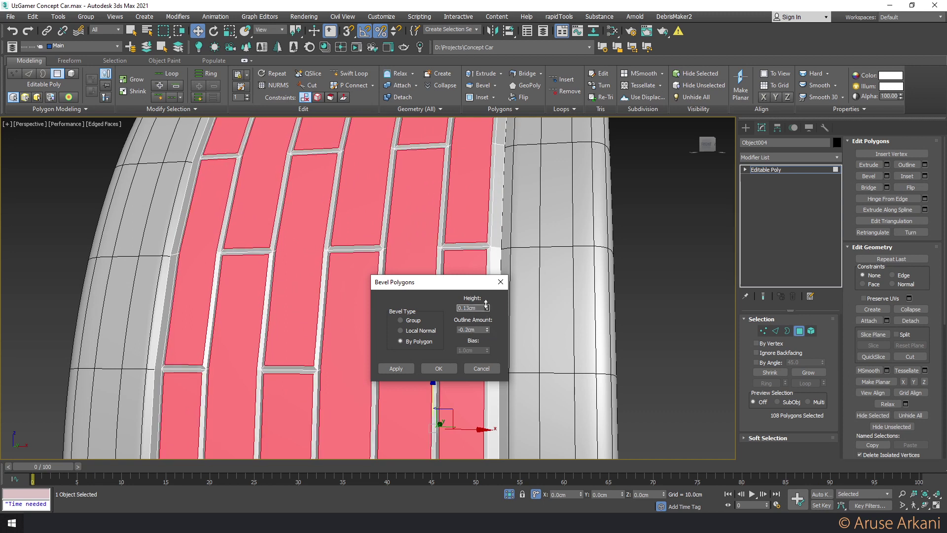
left_click(465, 307)
left_click(438, 368)
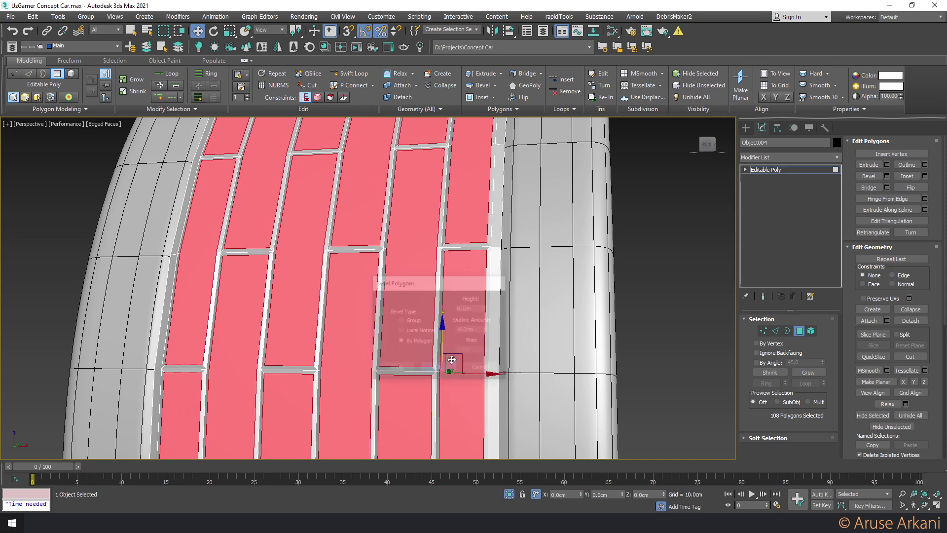
Rotate the selected bricks -10° about X so their ends angle into a chevron
key("e")
left_click_drag(441, 344, 441, 337)
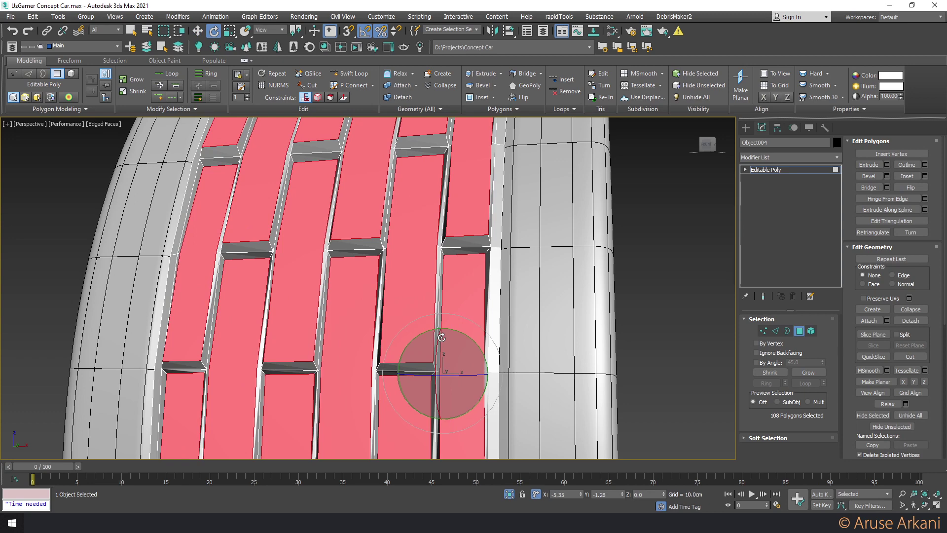
left_click_drag(441, 337, 441, 337)
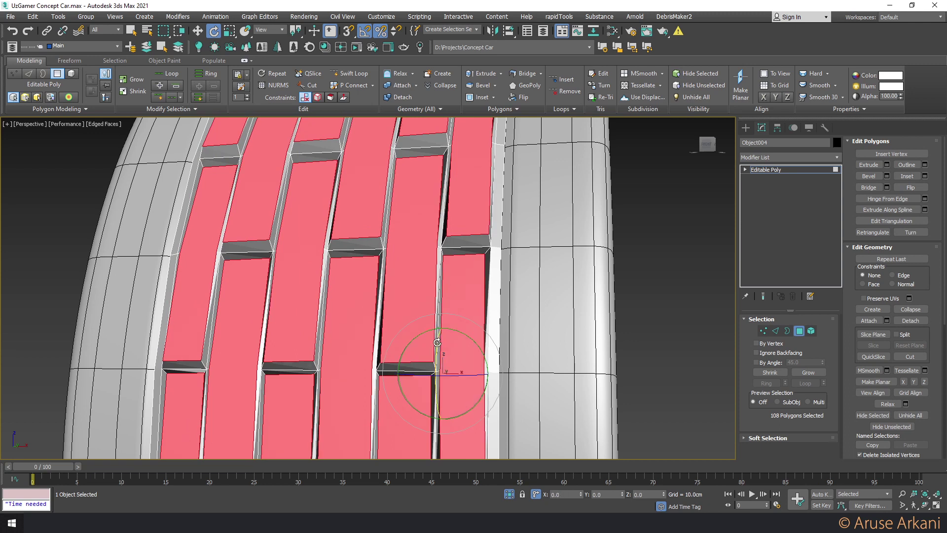
left_click_drag(438, 342, 437, 346)
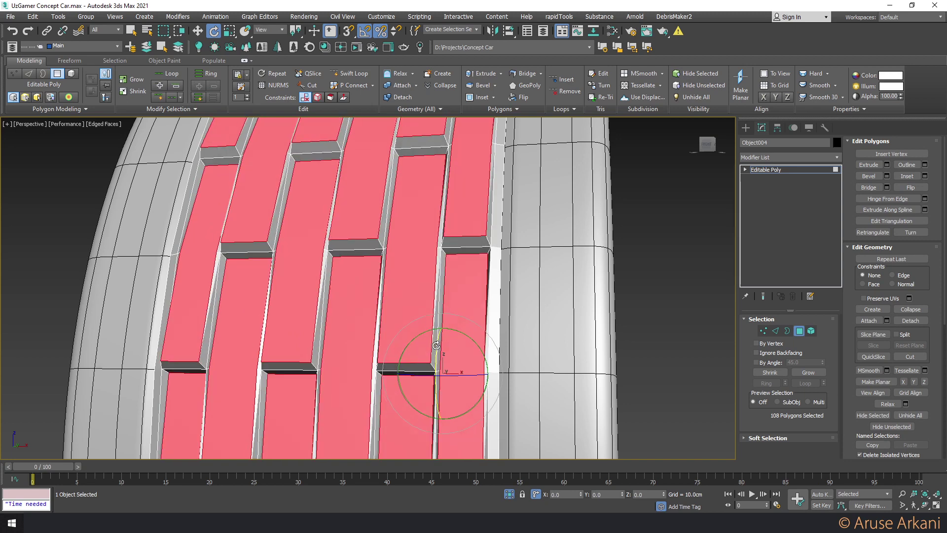
scroll(436, 346, "down", 5)
middle_click_drag(436, 345, 427, 335, "alt")
Leave polygon editing and end isolation to show the whole car around the tire
left_click(782, 169)
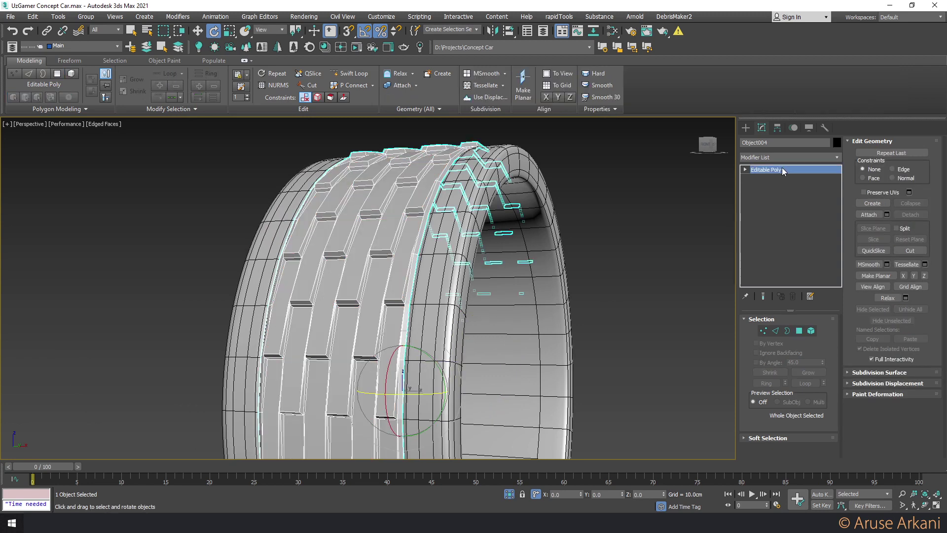
key("F4")
left_click(773, 155)
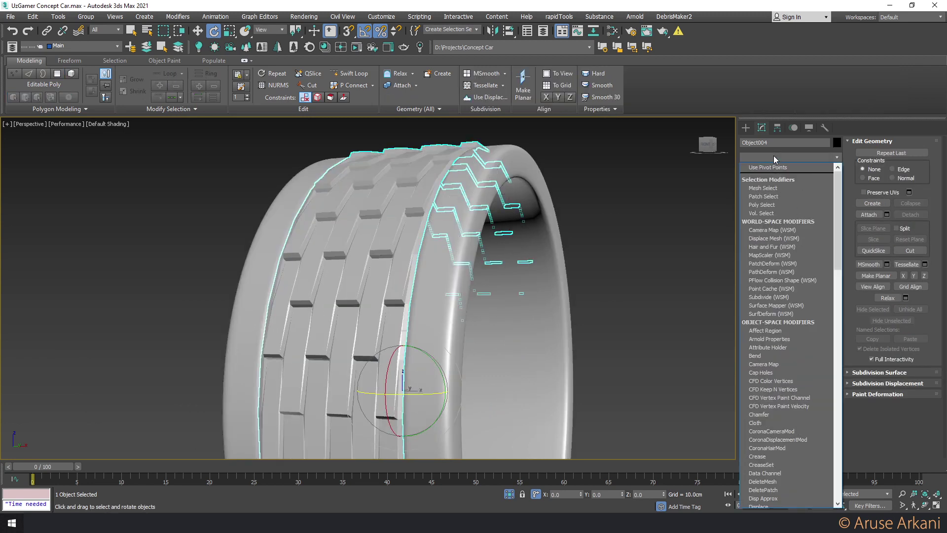
right_click(517, 228)
left_click(544, 179)
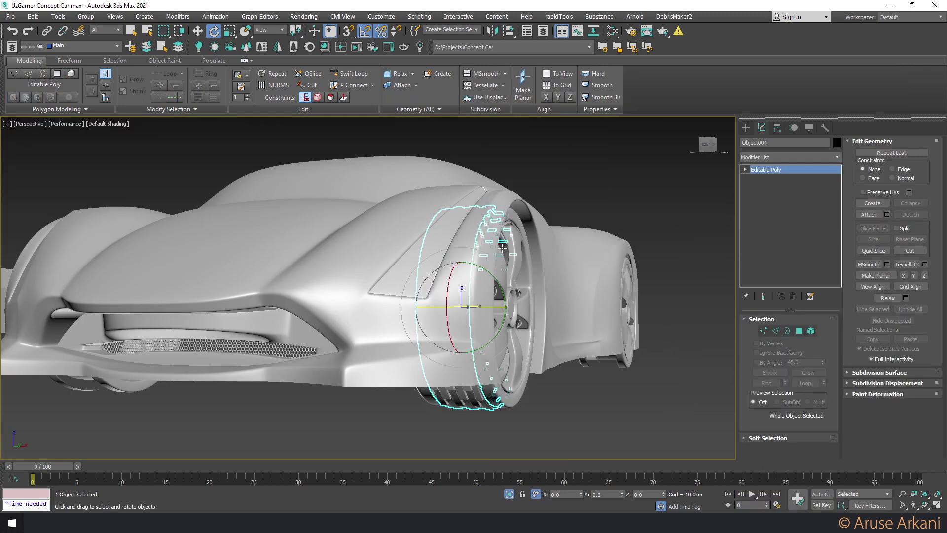
middle_click_drag(502, 248, 476, 294, "alt")
scroll(476, 295, "up", 4)
scroll(476, 294, "up", 3)
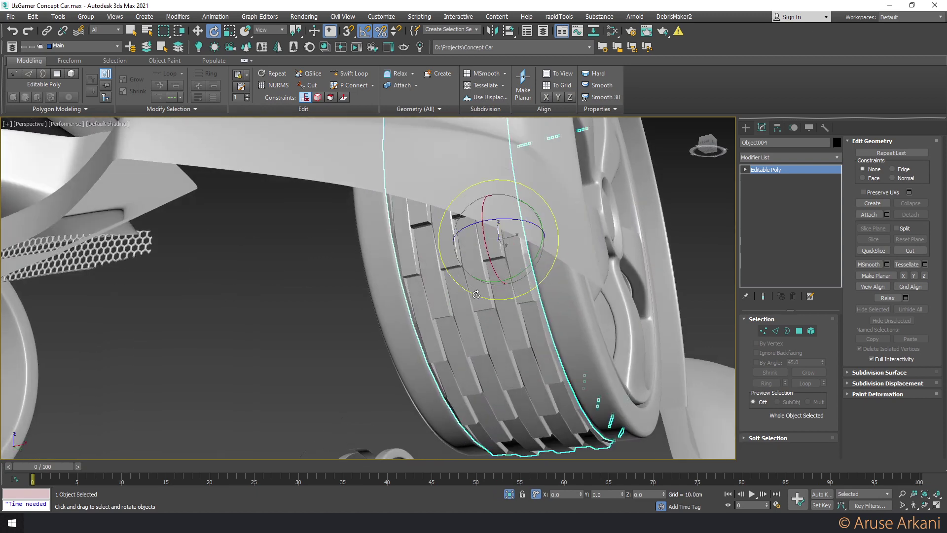
Attach the tread band to Plane008's Editable Poly and preview the OpenSubdiv result
key("w")
left_click(724, 191)
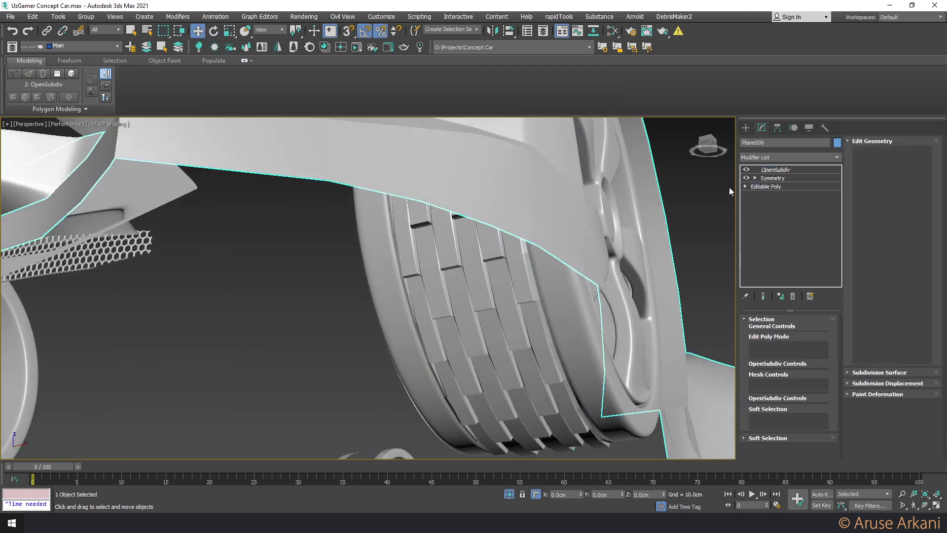
left_click(765, 186)
left_click(509, 312)
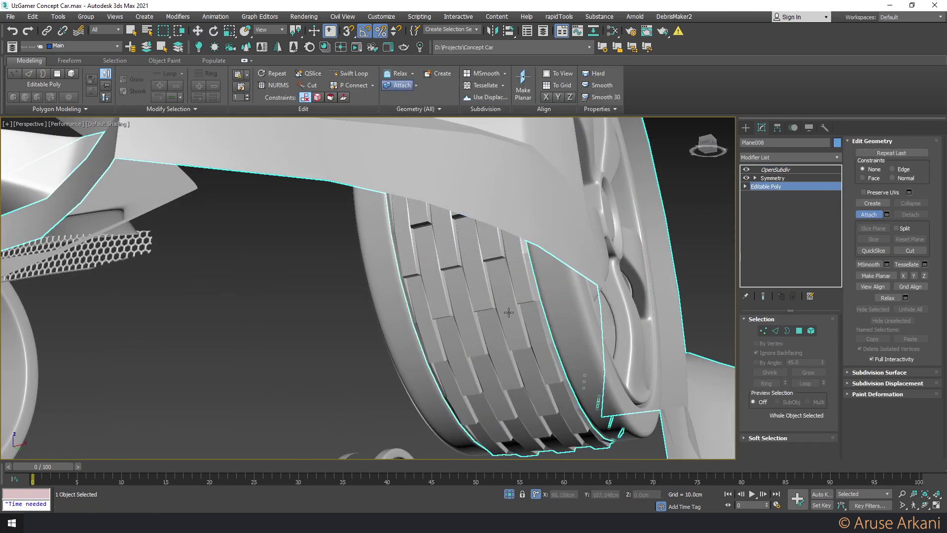
left_click(763, 296)
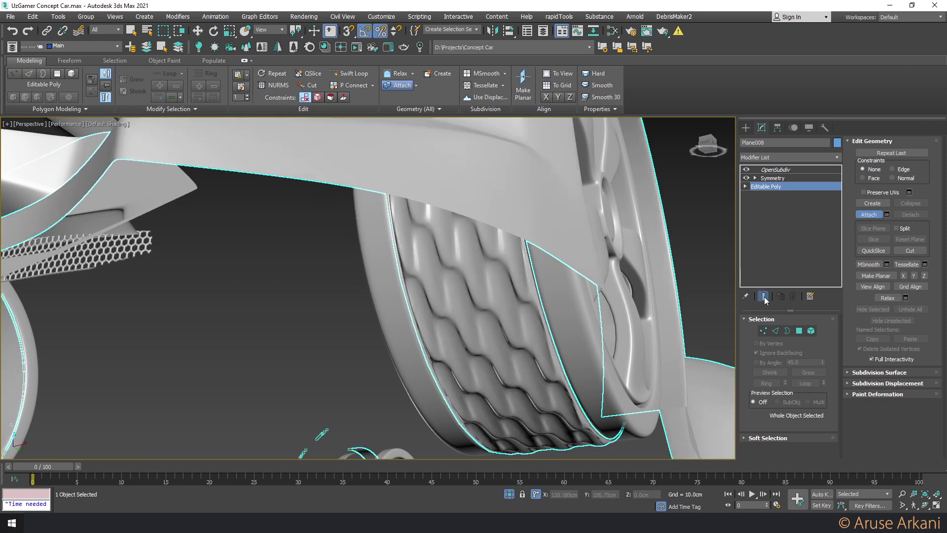
key("z")
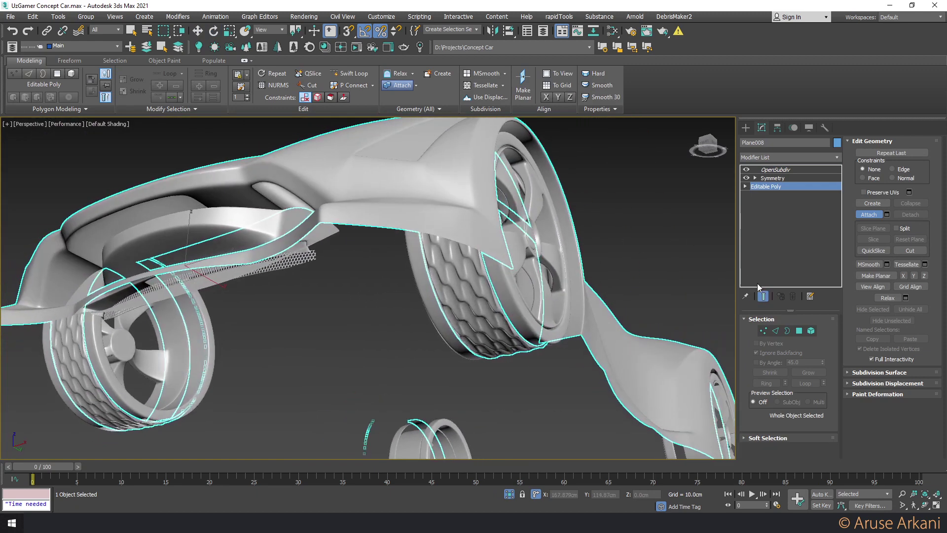
left_click(762, 296)
Zoom onto the selected tread polygons and grow the polygon selection
key("4")
key("z")
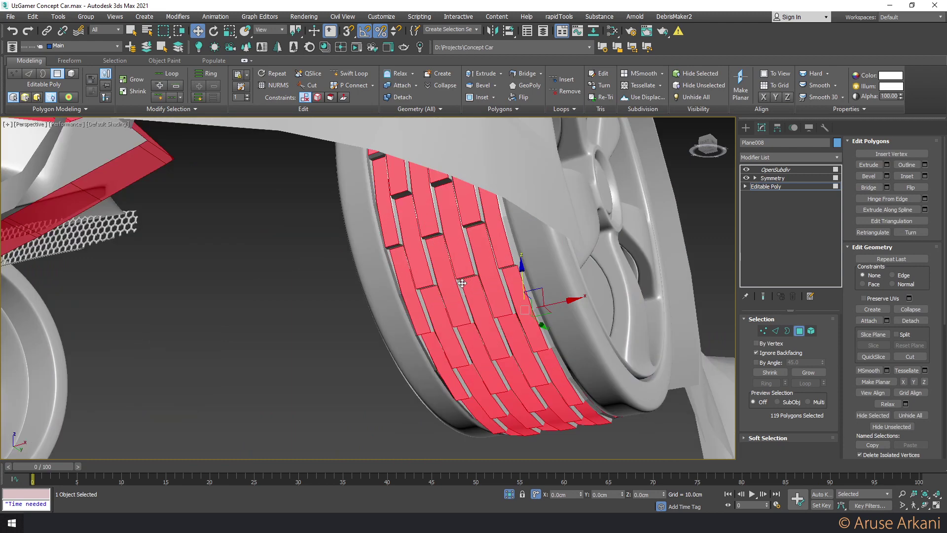
left_click(137, 83)
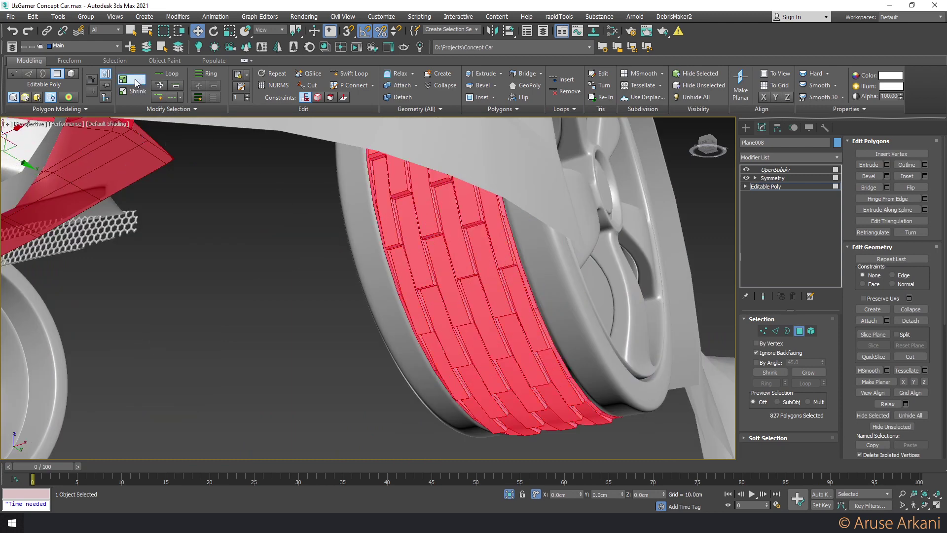
left_click(137, 82)
Check the Front view, show edged faces with F4, and isolate the tire ring
key("f")
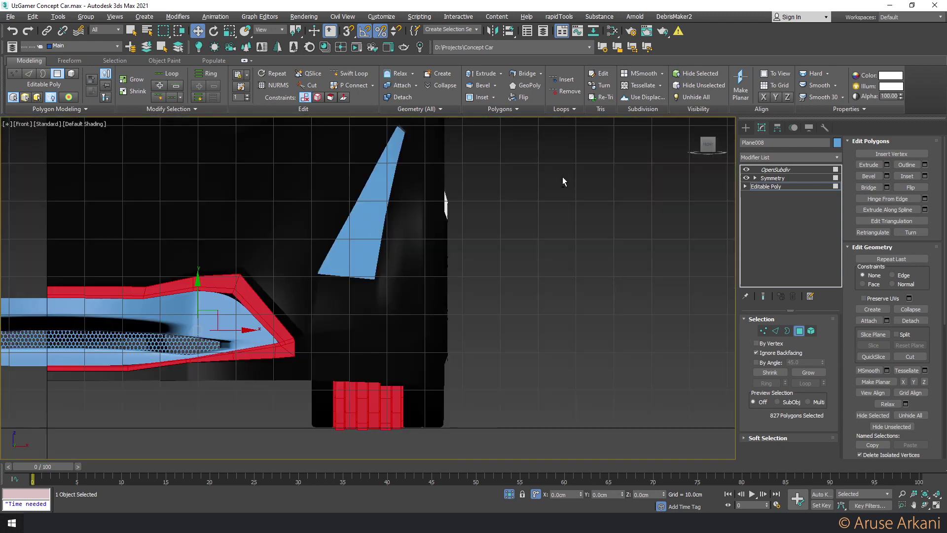
right_click(553, 194)
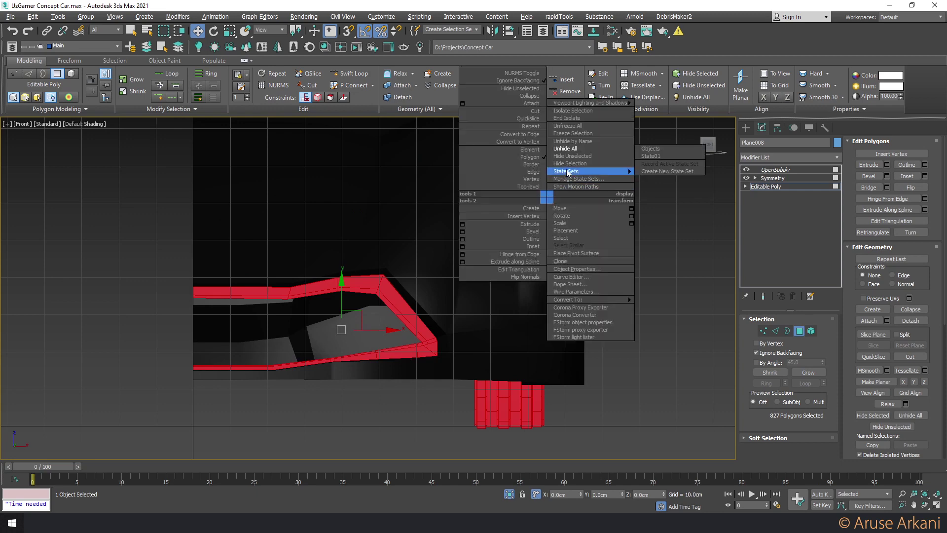
scroll(521, 207, "down", 5)
key("alt+w")
key("alt+w")
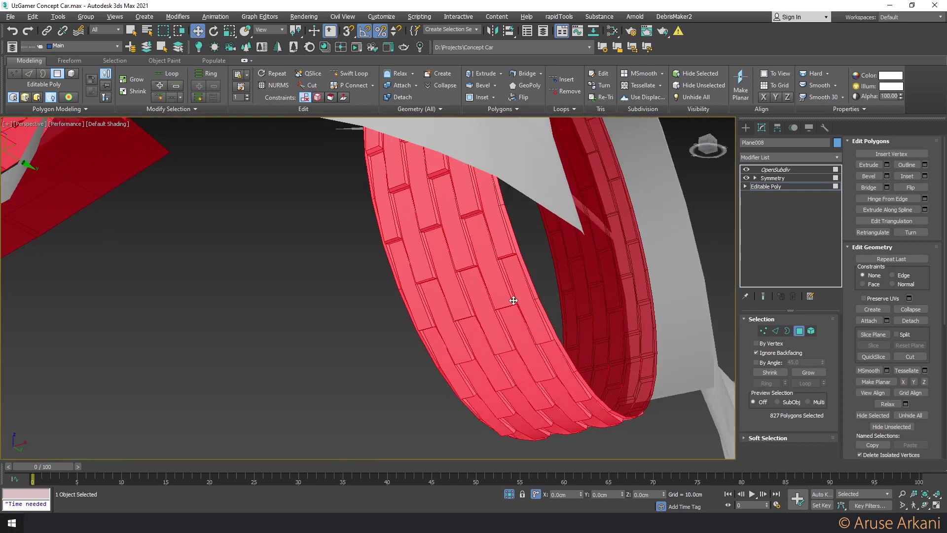
key("z")
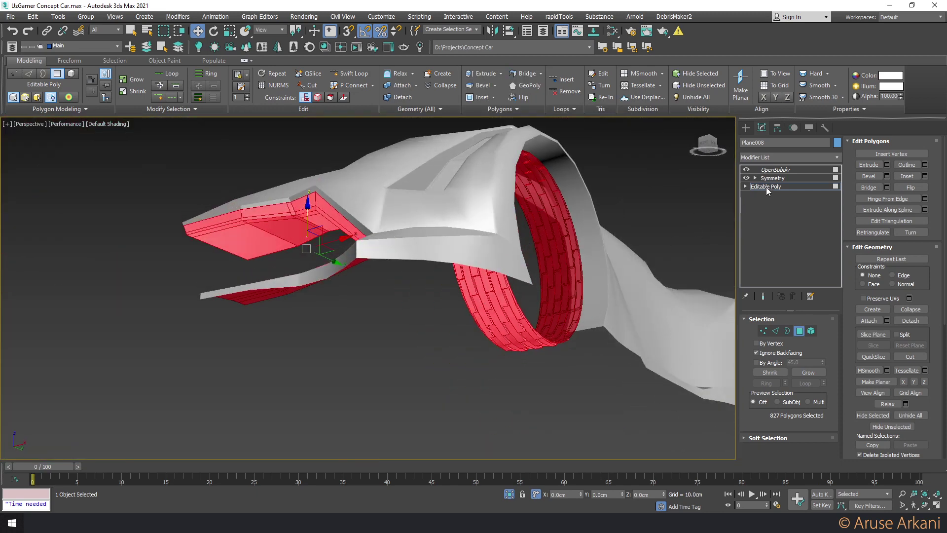
key("F4")
key("alt+i")
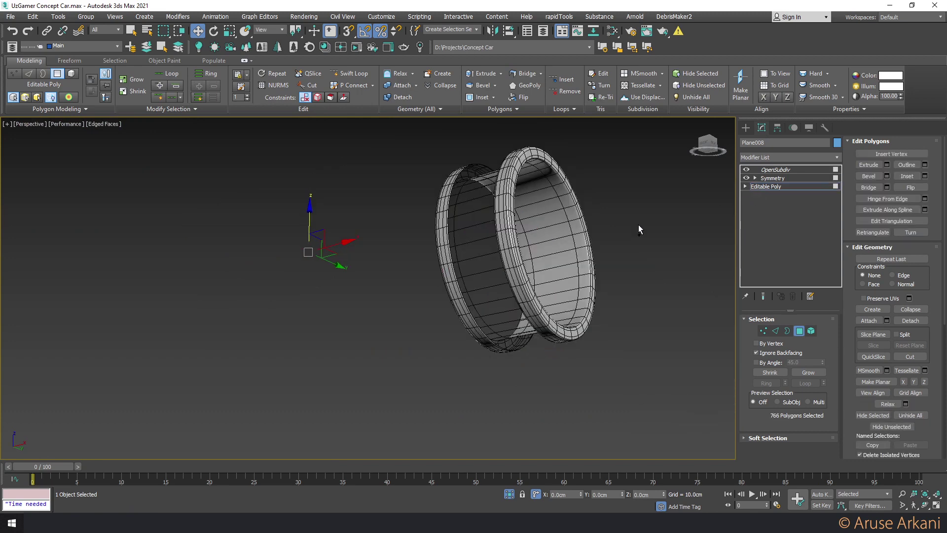
Select the tire ring Cylinder003 instead of the separate tread object
left_click(542, 245)
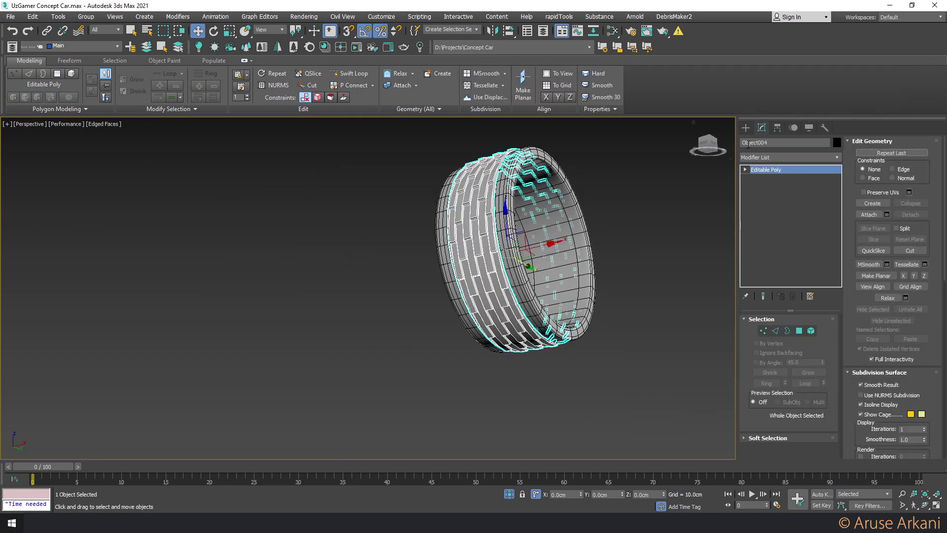
left_click(745, 127)
left_click(591, 267)
Attach the tread object to Cylinder003 and select the tread as one element
left_click(761, 127)
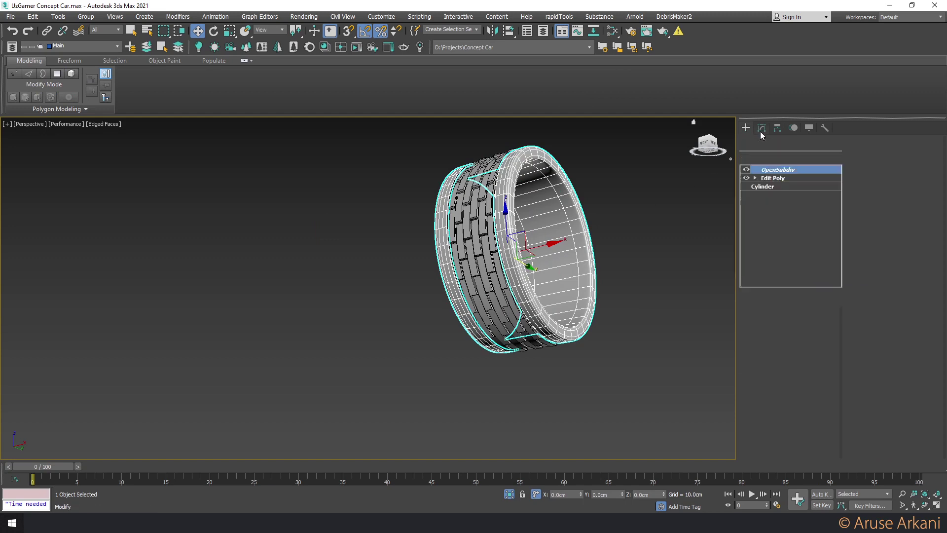
left_click(772, 178)
left_click(398, 85)
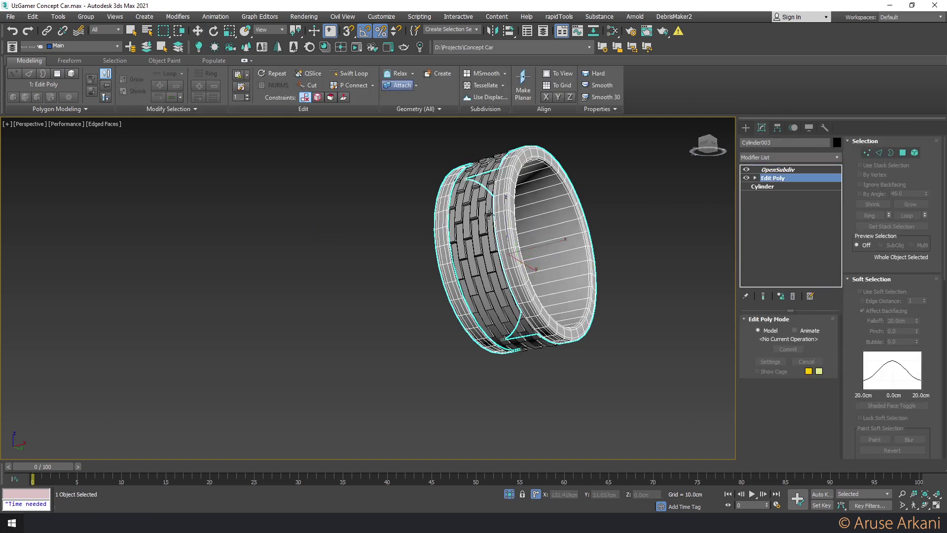
left_click(463, 231)
key("5")
left_click(463, 232)
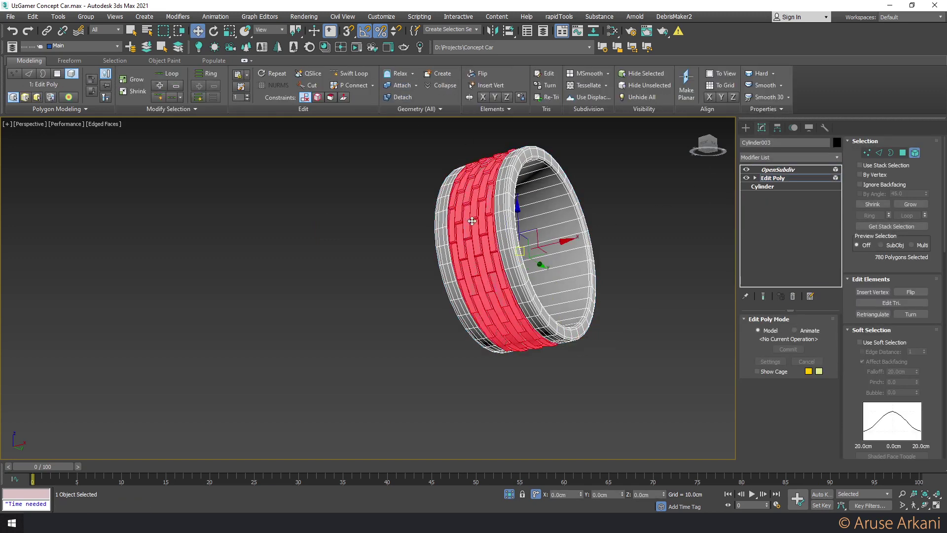
middle_click_drag(463, 232, 509, 222, "alt")
scroll(511, 222, "up", 3)
In the Front view, deselect the leftmost and rightmost columns of tread bricks
key("2")
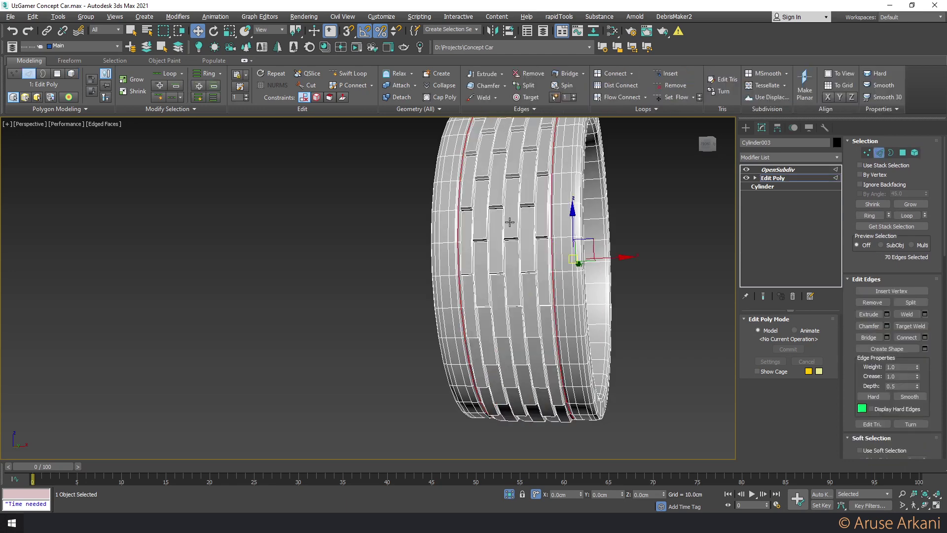
key("4")
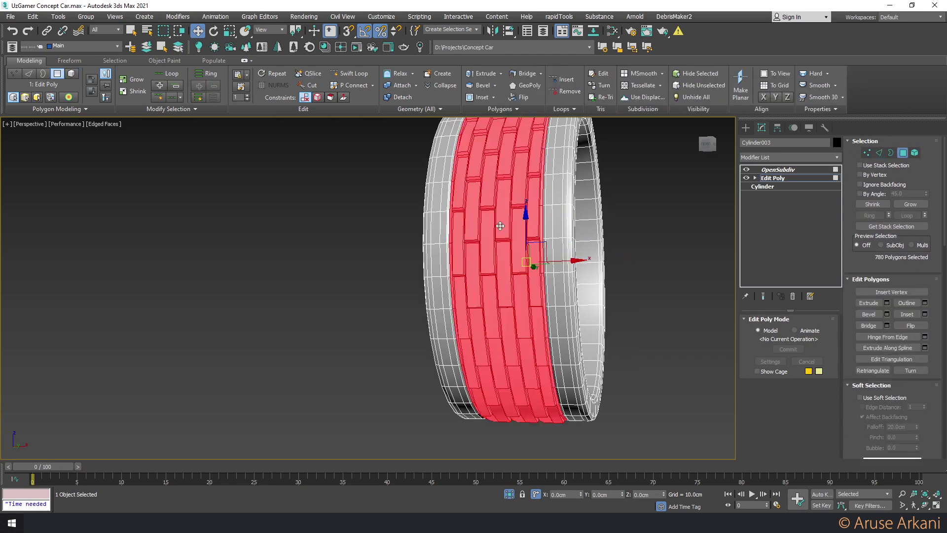
scroll(507, 228, "up", 2)
key("alt+w")
key("alt+w")
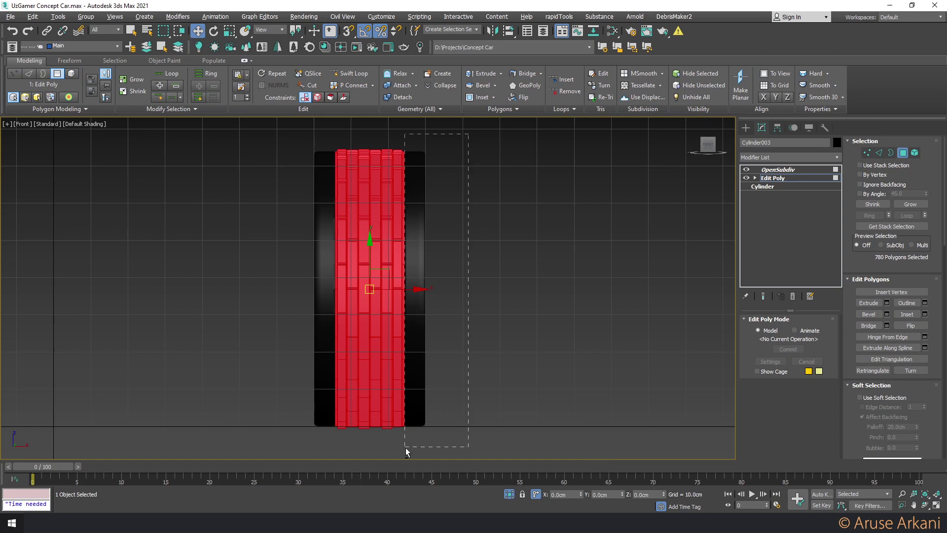
left_click_drag(404, 452, 403, 449, "alt")
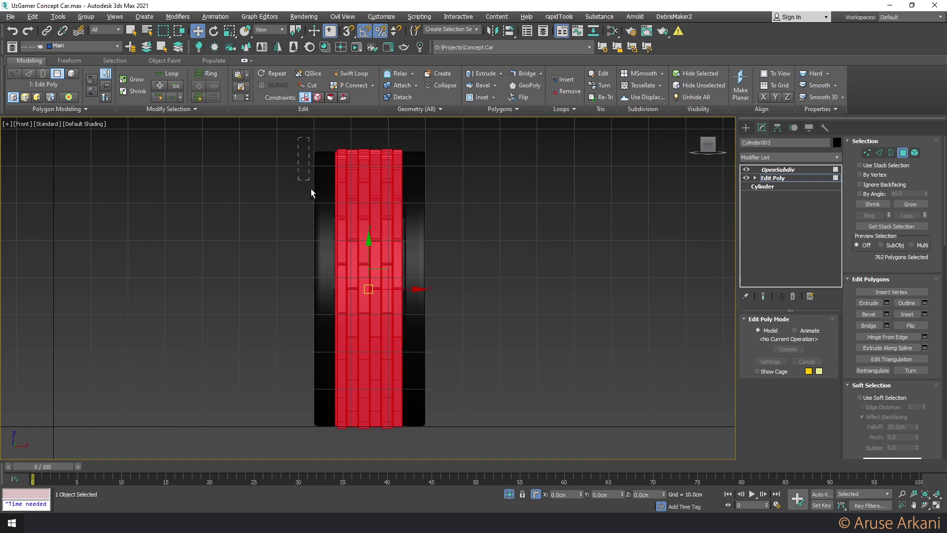
left_click_drag(336, 442, 336, 442, "alt")
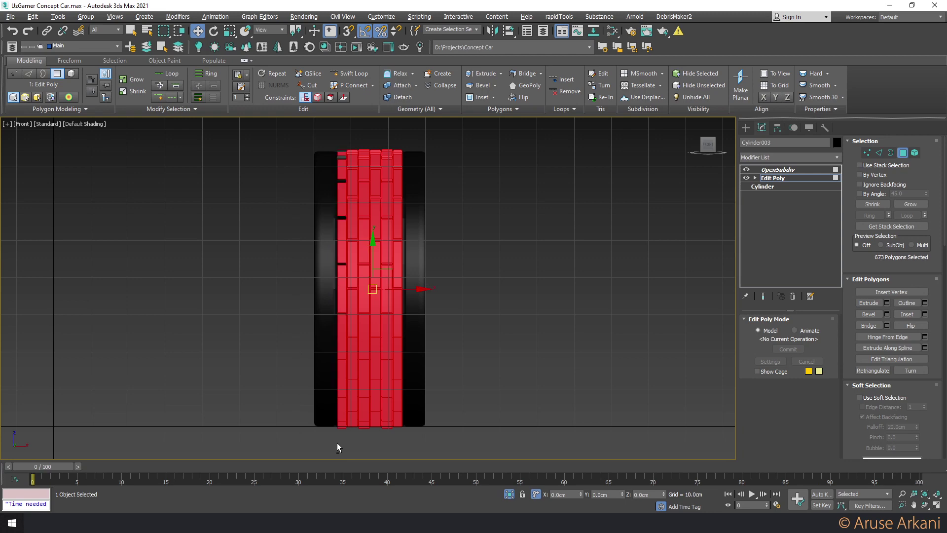
key("alt+w")
key("alt+w")
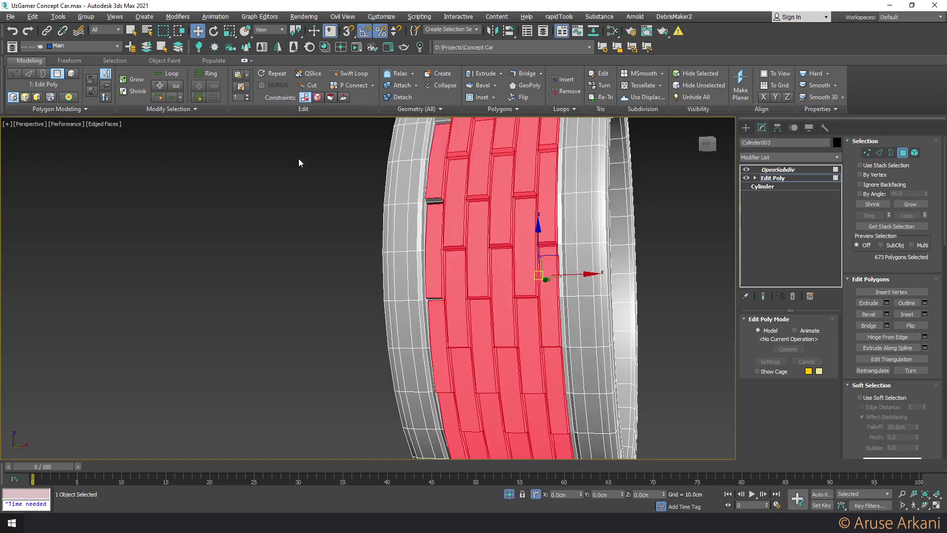
Convert the tread selection to its border edges and check it across the four viewports
left_click(29, 73, "ctrl+shift")
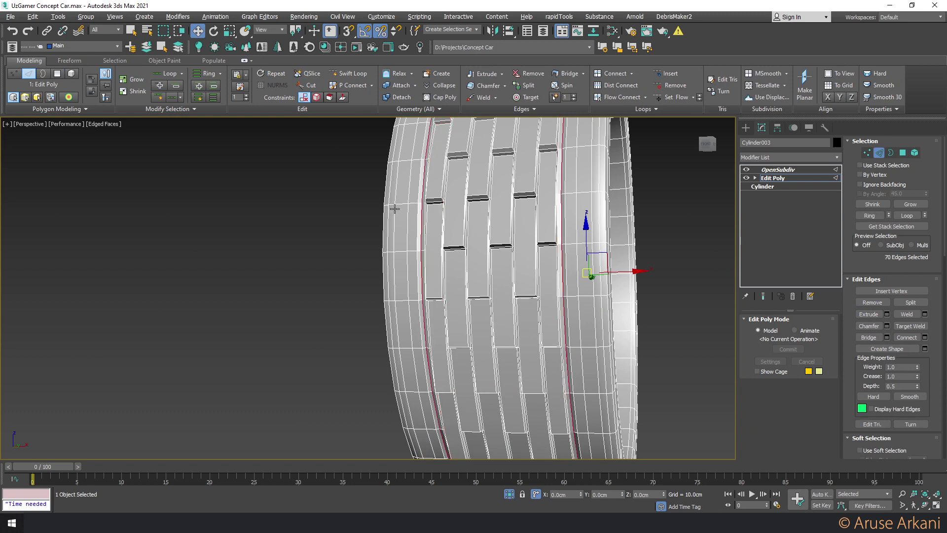
key("3")
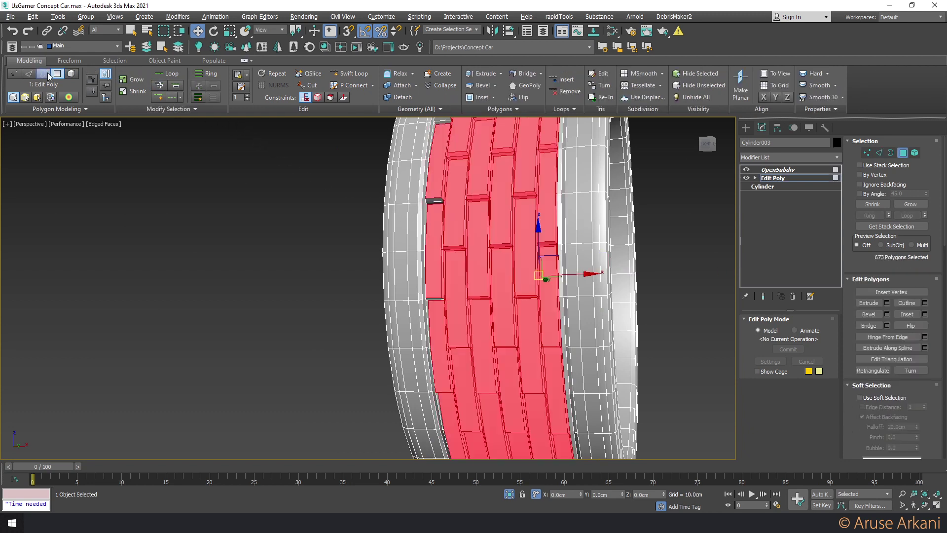
middle_click_drag(424, 232, 438, 236, "alt")
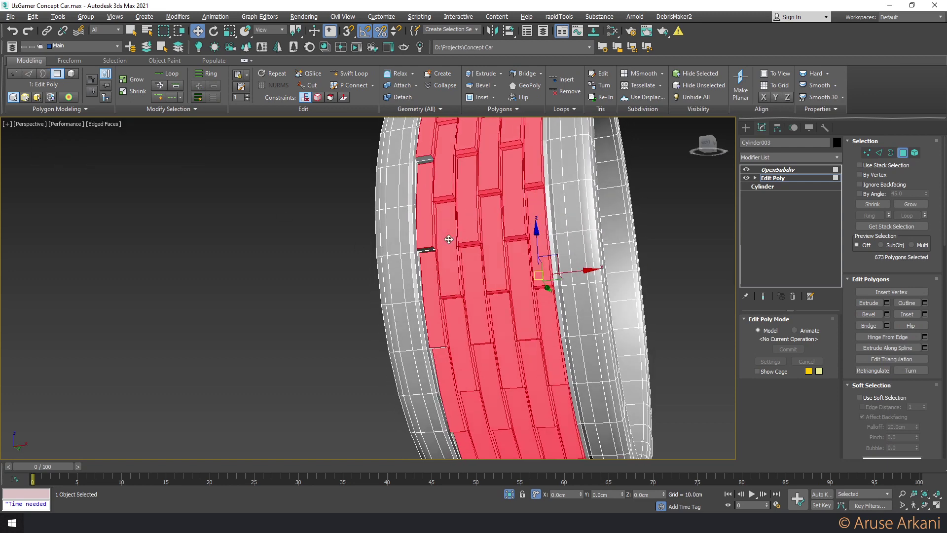
key("alt+w")
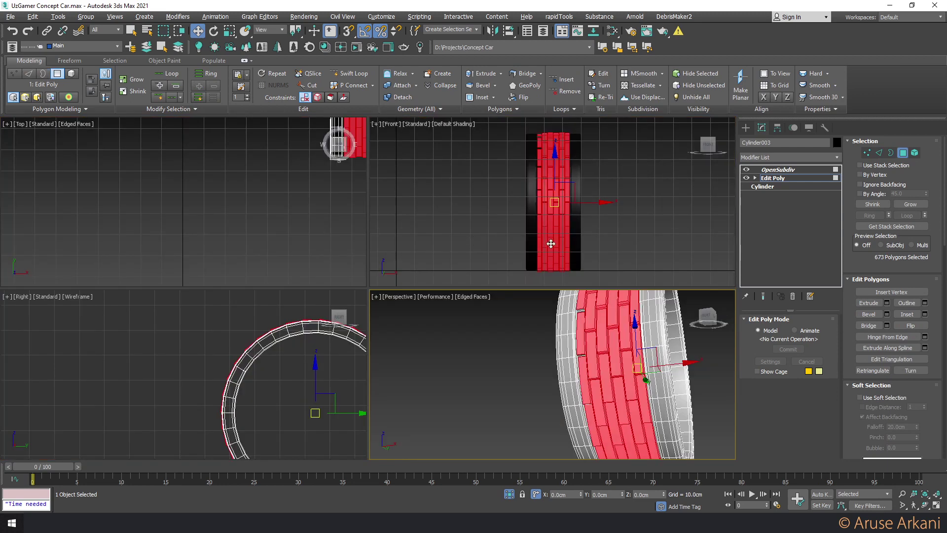
key("5")
left_click(550, 243)
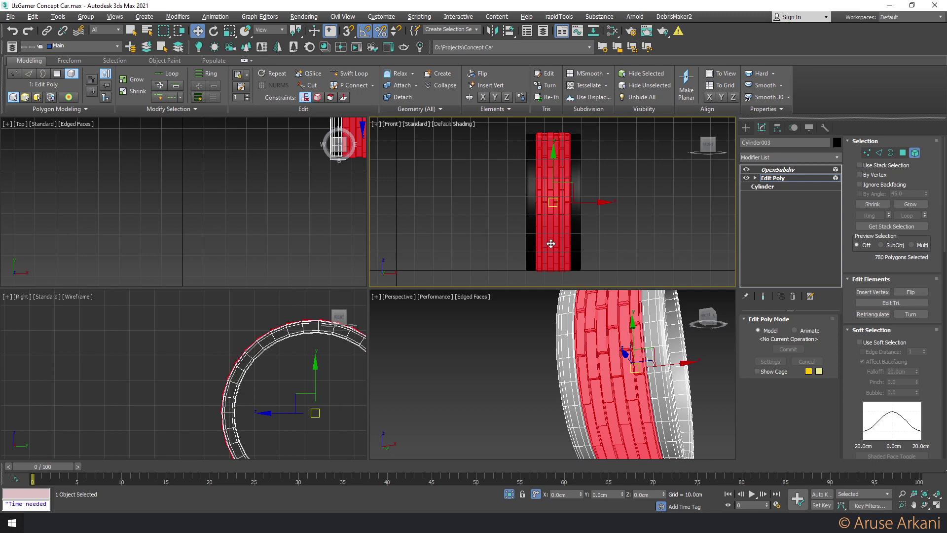
key("3")
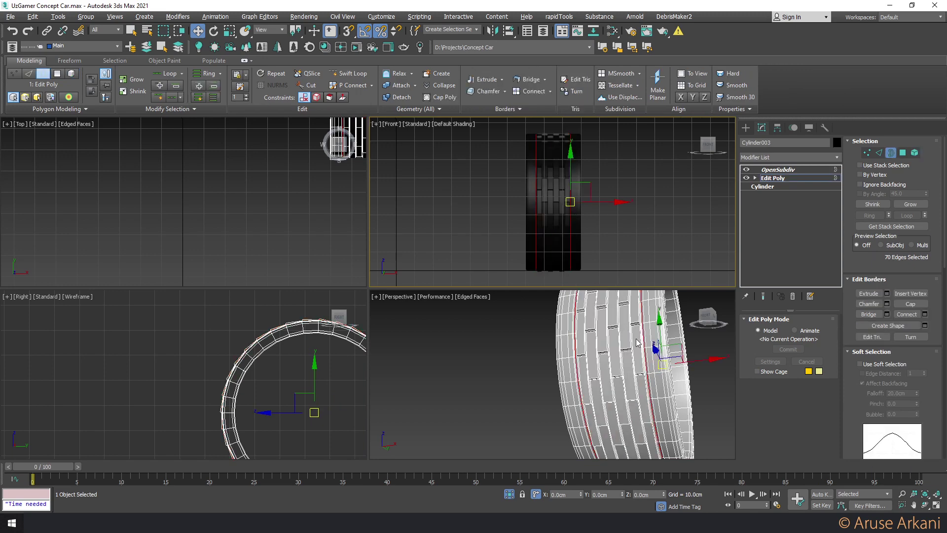
key("5")
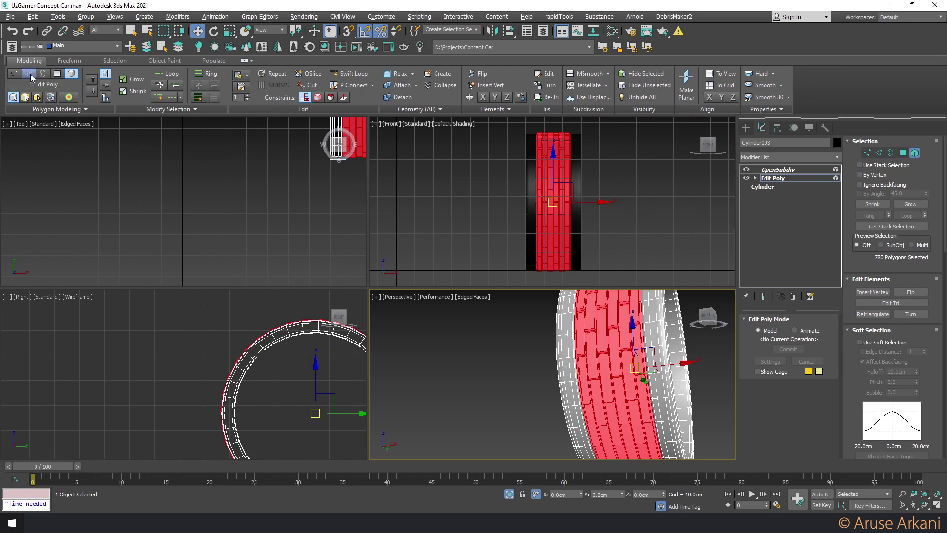
Convert the edge selection to faces and grow it across the tire
left_click(30, 74)
right_click(583, 342)
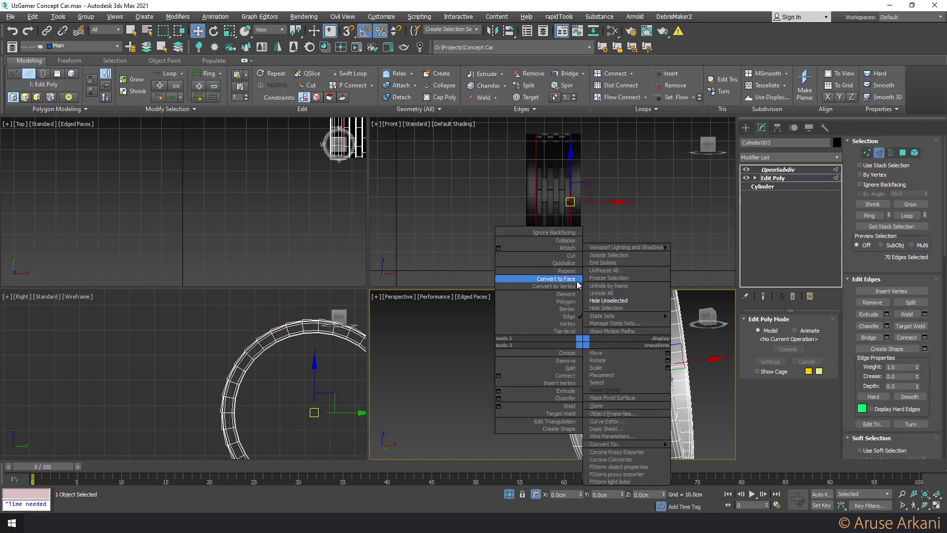
left_click(562, 278)
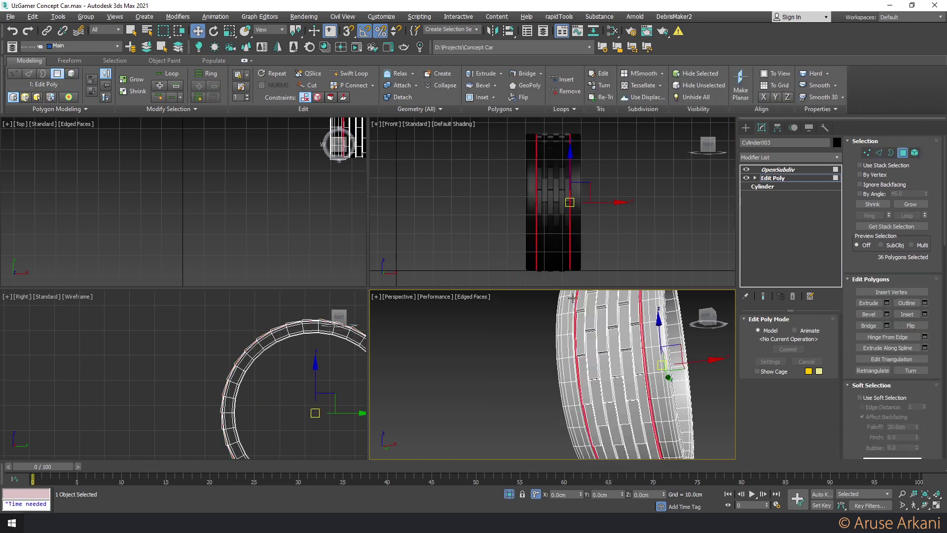
key("ctrl+a")
key("alt+w")
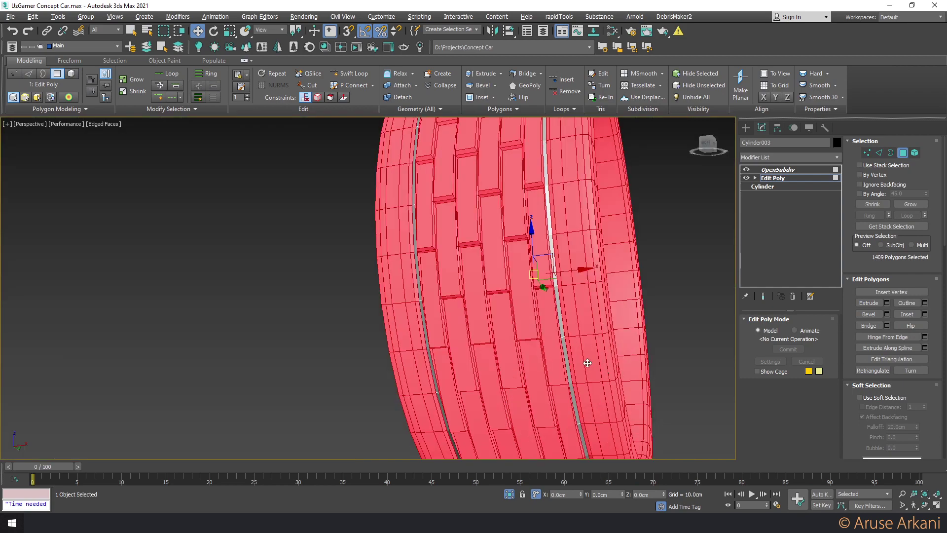
key("6")
key("5")
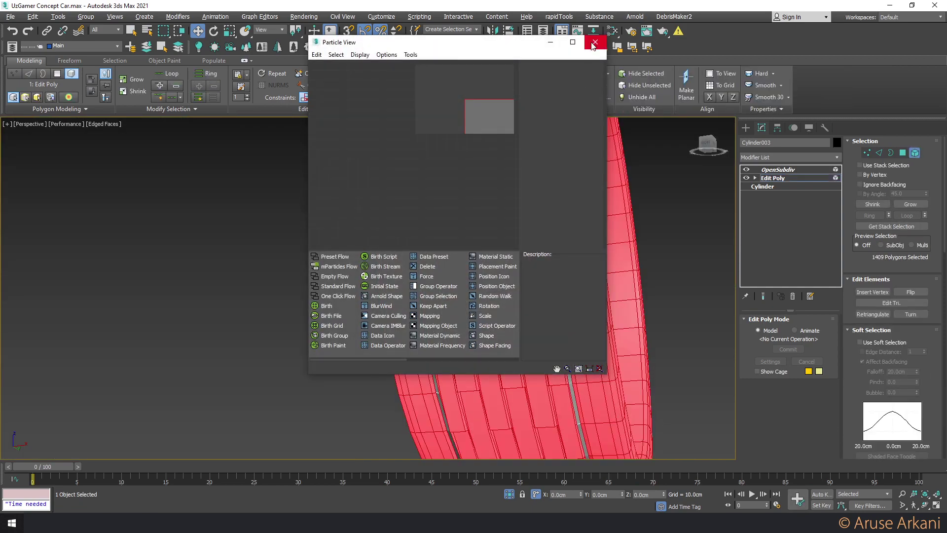
Turn on Show End Result and select the tread edges via the right-click Edge option
left_click(593, 43)
scroll(542, 257, "down", 5)
mouse_move(493, 256)
middle_mouse_down("alt")
mouse_move(547, 259)
mouse_move(555, 243)
middle_mouse_up("alt")
scroll(555, 243, "up", 3)
scroll(555, 244, "up", 3)
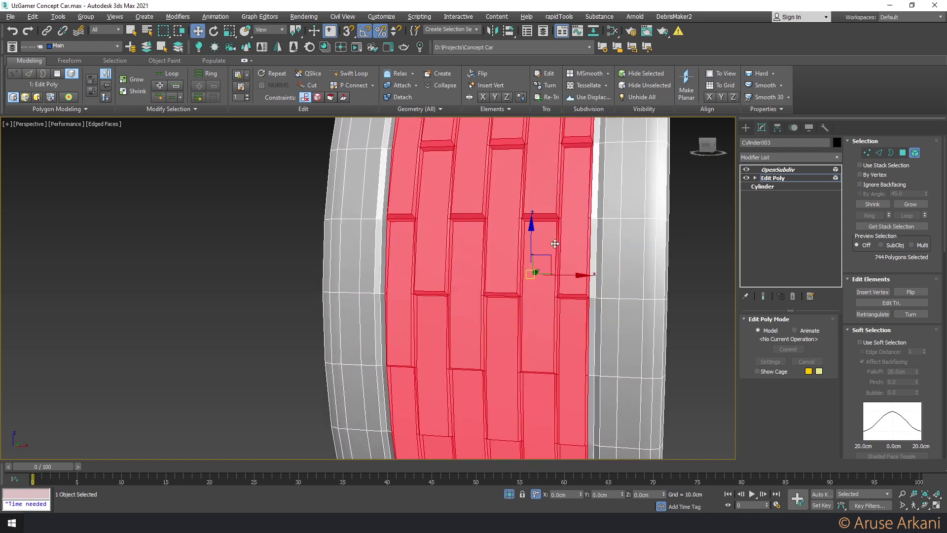
left_click(763, 296)
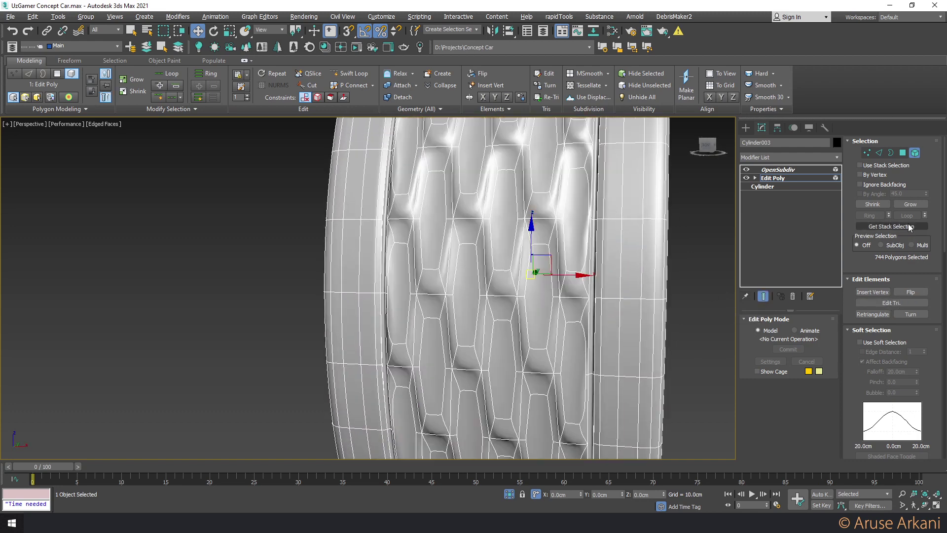
left_click(870, 279)
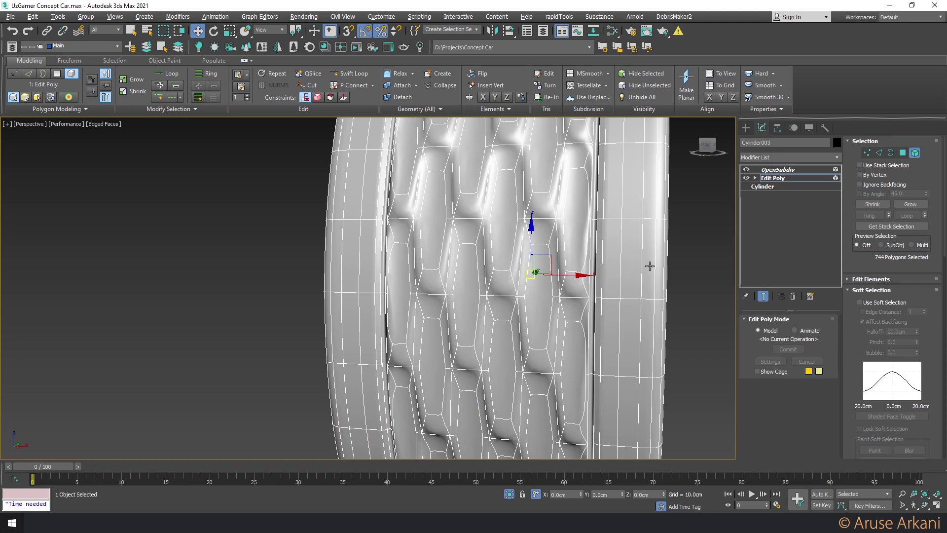
right_click(614, 262)
left_click(582, 195)
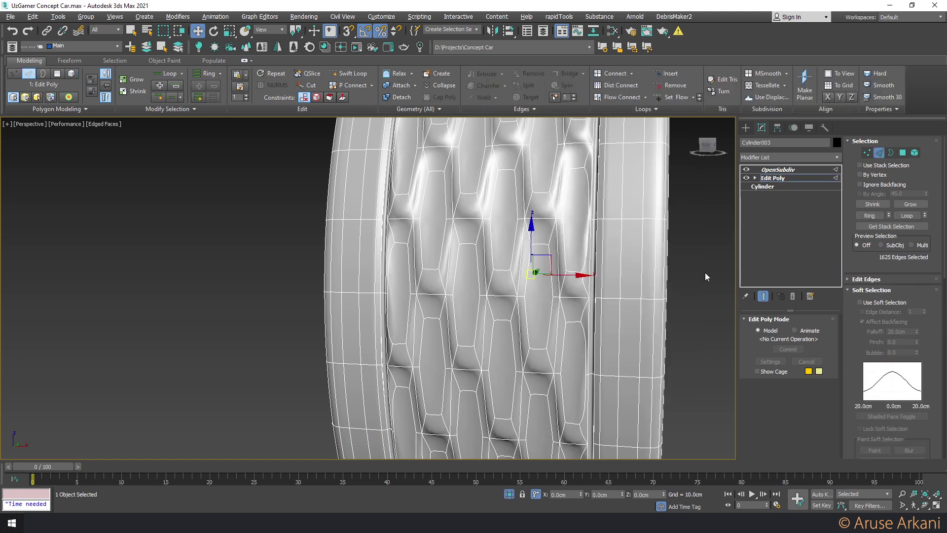
left_click(764, 297)
Set the Crease value of the selected tread edges to 0.5
left_click(877, 290)
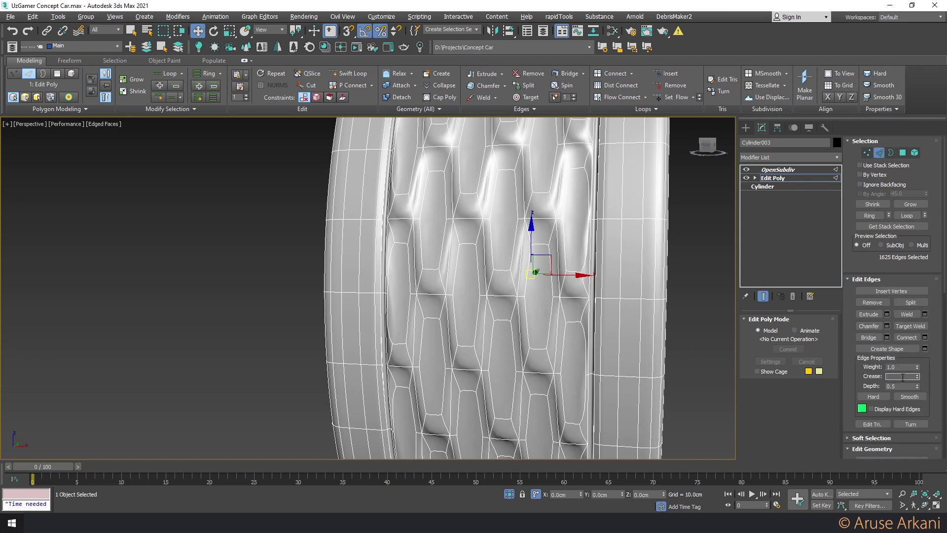
type("0.5")
key("Return")
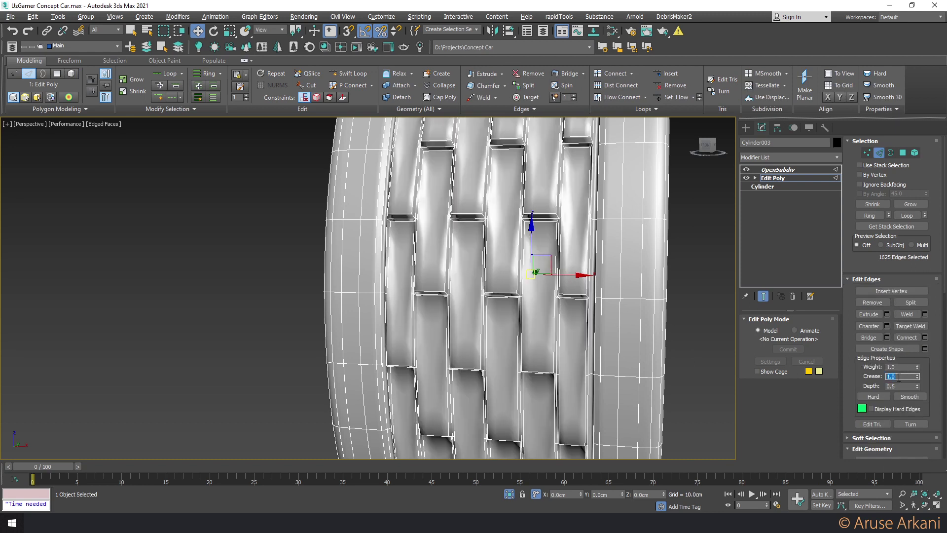
type("0.5")
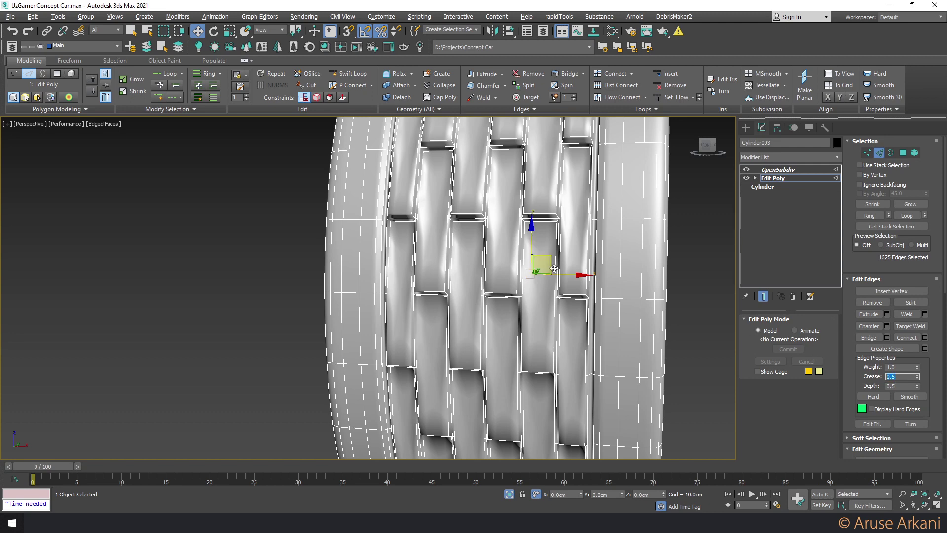
key("Return")
key("F4")
key("F4")
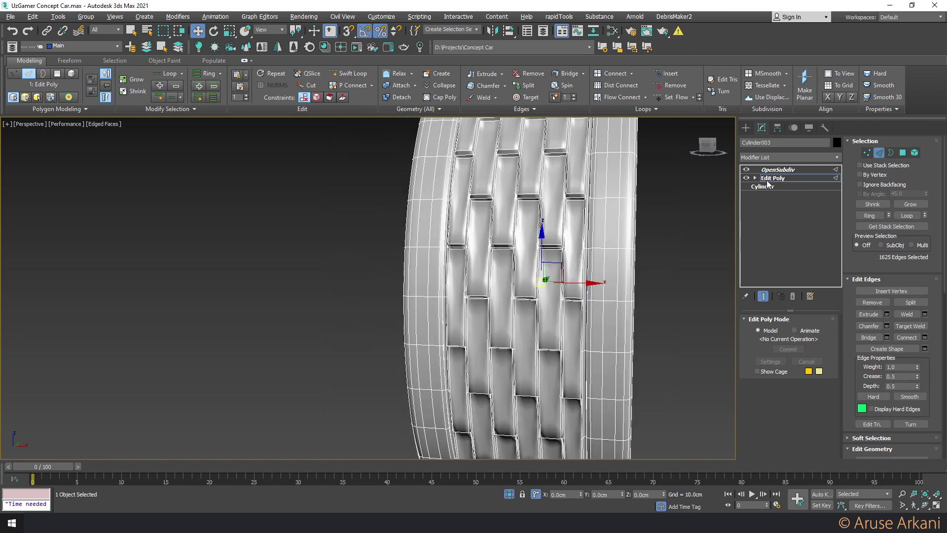
Select the OpenSubdiv modifier and turn off the wireframe overlay
left_click(767, 179)
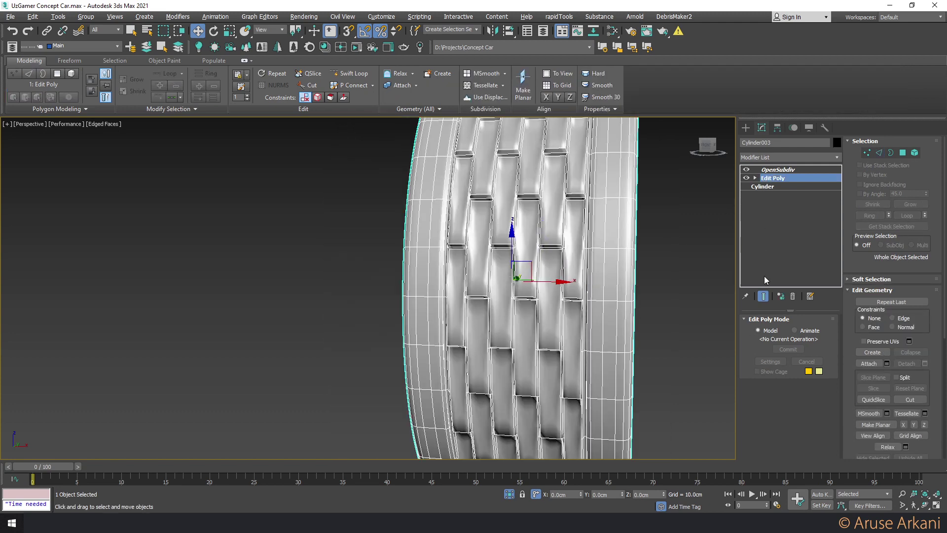
left_click(773, 169)
key("F4")
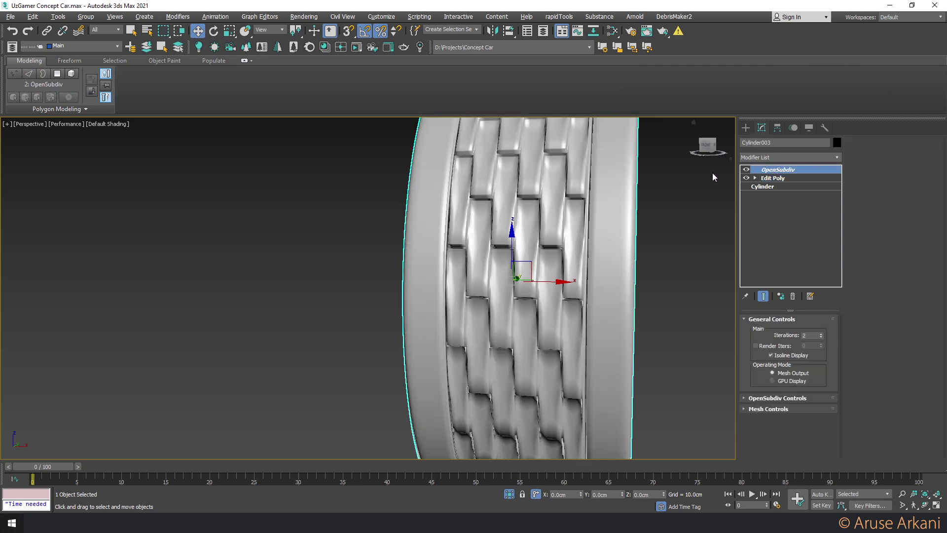
scroll(712, 172, "down", 4)
middle_click_drag(650, 215, 632, 208, "alt")
End Isolate so the whole car shows, and zoom toward a wheel
right_click(624, 202)
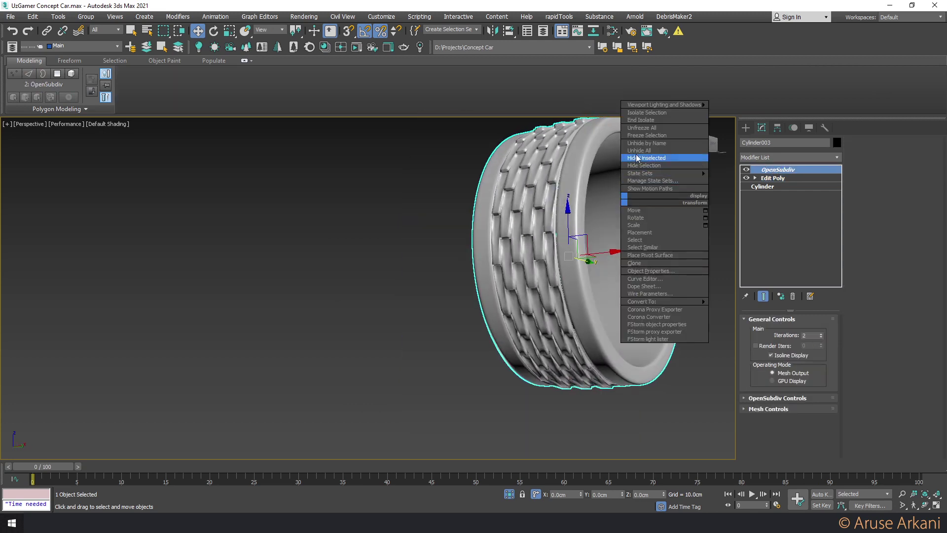
left_click(656, 160)
mouse_move(656, 160)
middle_mouse_down("alt")
mouse_move(619, 206)
mouse_move(730, 191)
middle_mouse_up("alt")
scroll(583, 258, "up", 5)
scroll(583, 258, "up", 5)
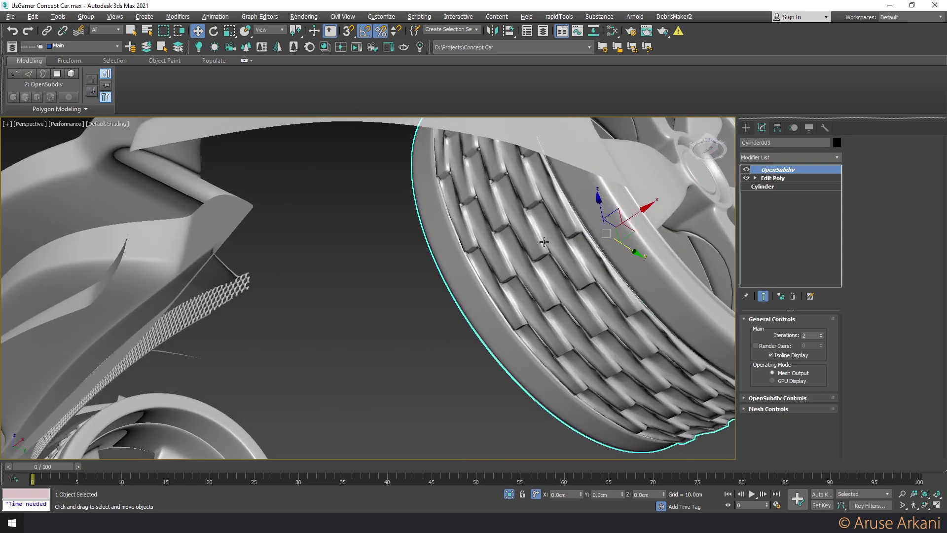
In Edit Poly Polygon mode, pick one brick top and select all similar faces
left_click(773, 179)
key("4")
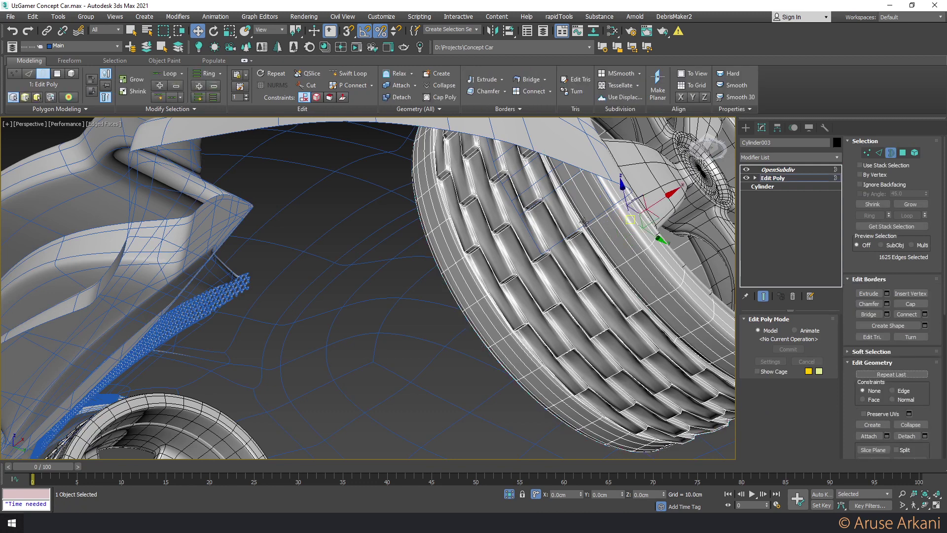
left_click(594, 260)
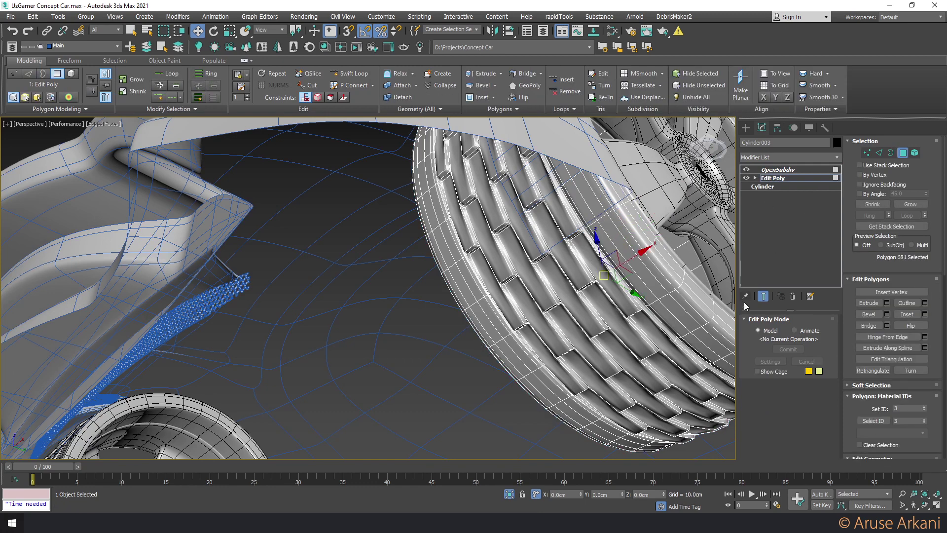
left_click(763, 296)
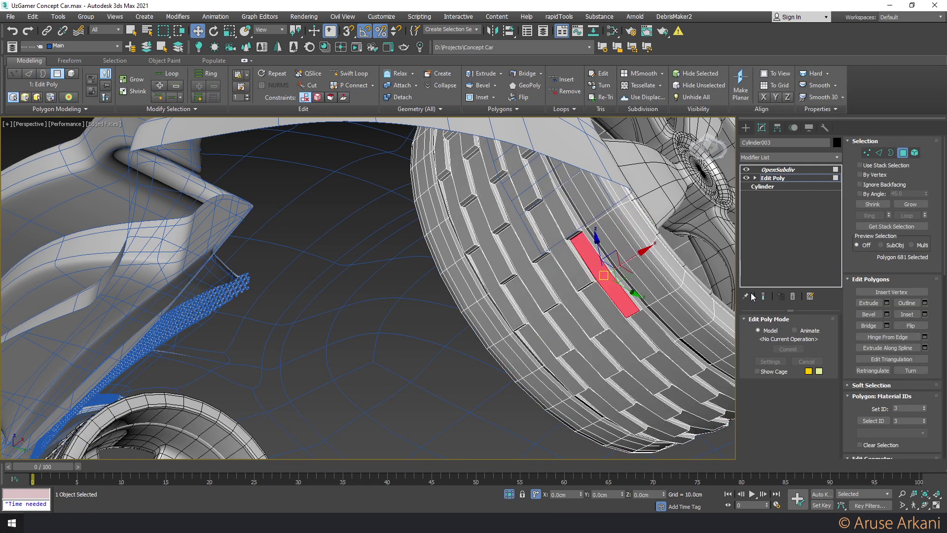
left_click(150, 109)
left_click(157, 133)
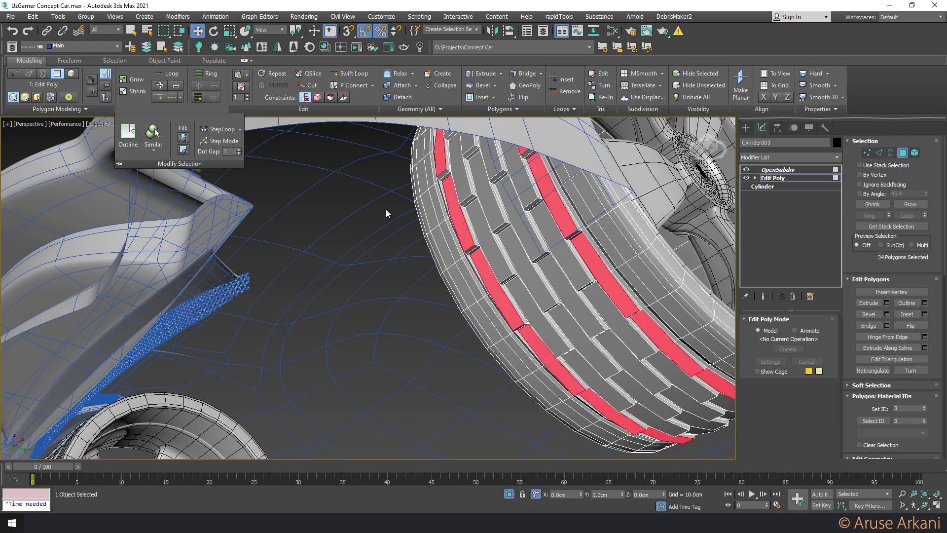
Add the missed brick tops and extend the selection to all 102 faces
left_click(523, 242, "ctrl")
left_click(493, 246, "ctrl")
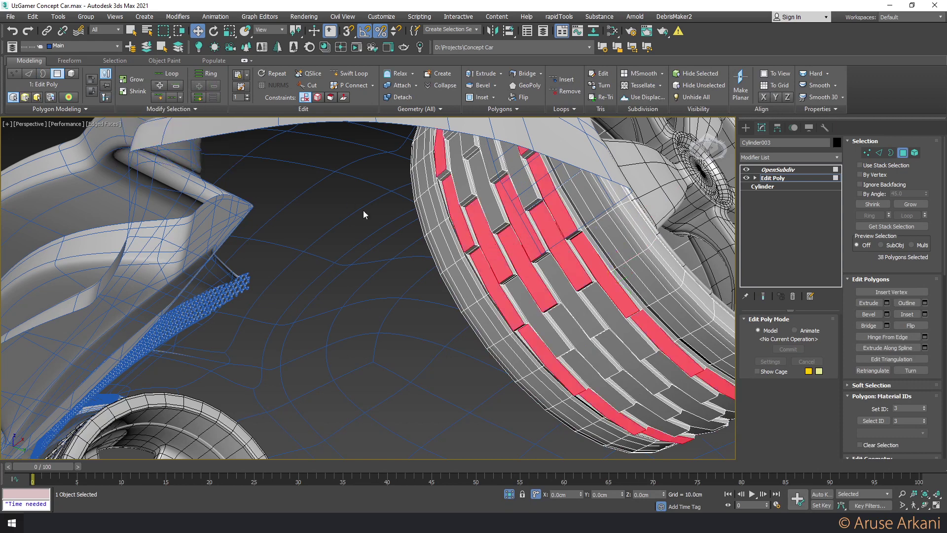
left_click(150, 109)
left_click(155, 130)
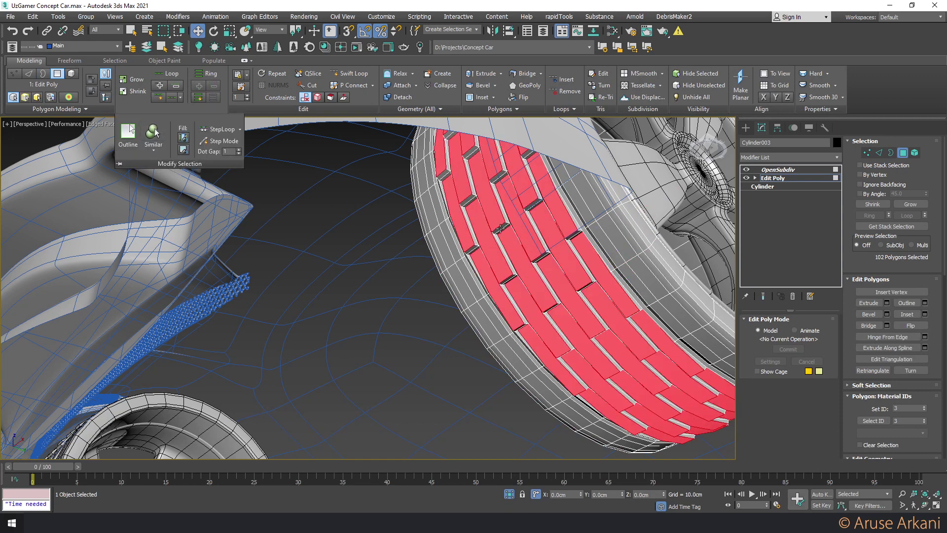
Try a 70% scale on the brick tops, cancel it, then grow the selection
key("r")
left_click_drag(549, 223, 551, 236)
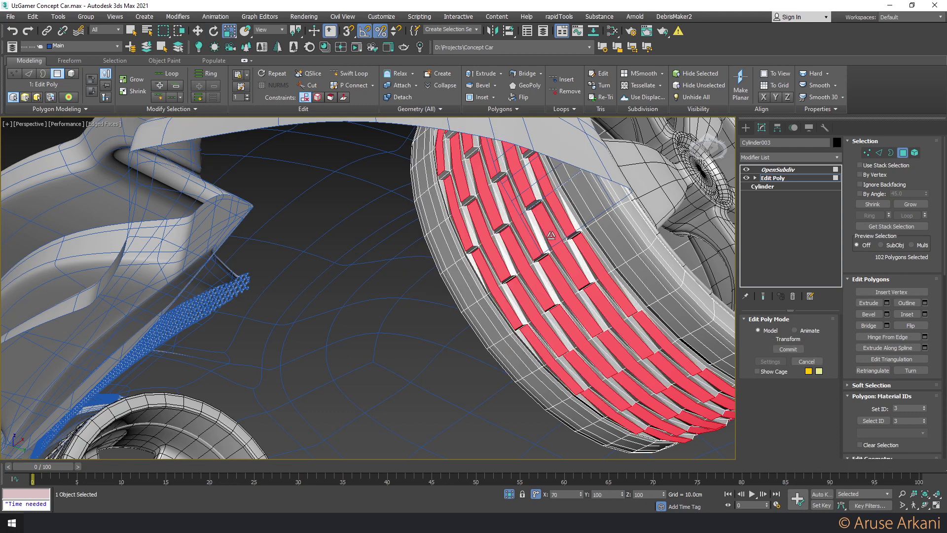
right_click(553, 238)
left_click(559, 16)
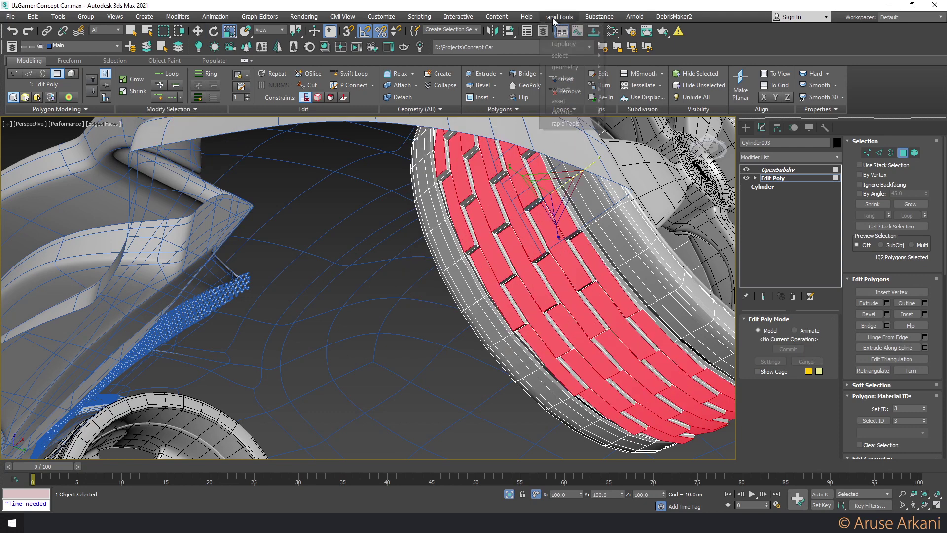
mouse_move(565, 67)
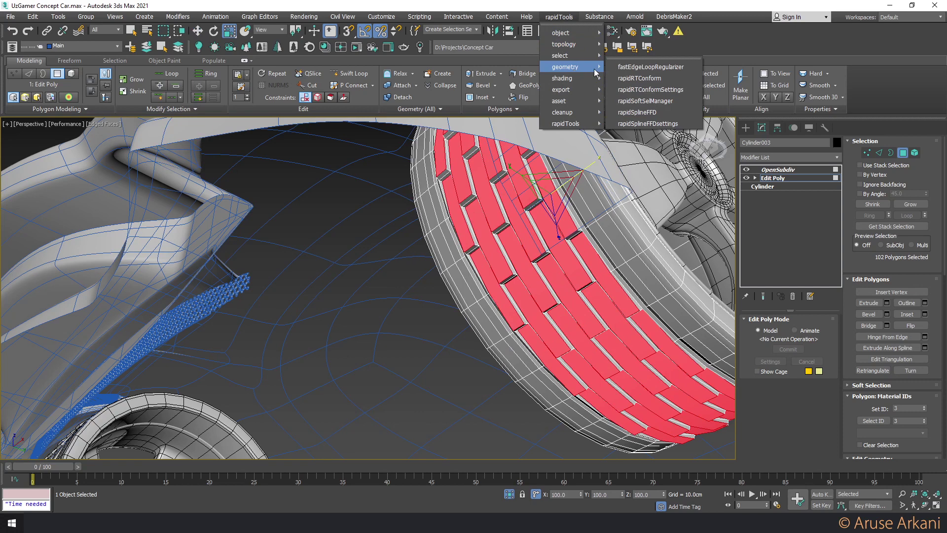
left_click(645, 67)
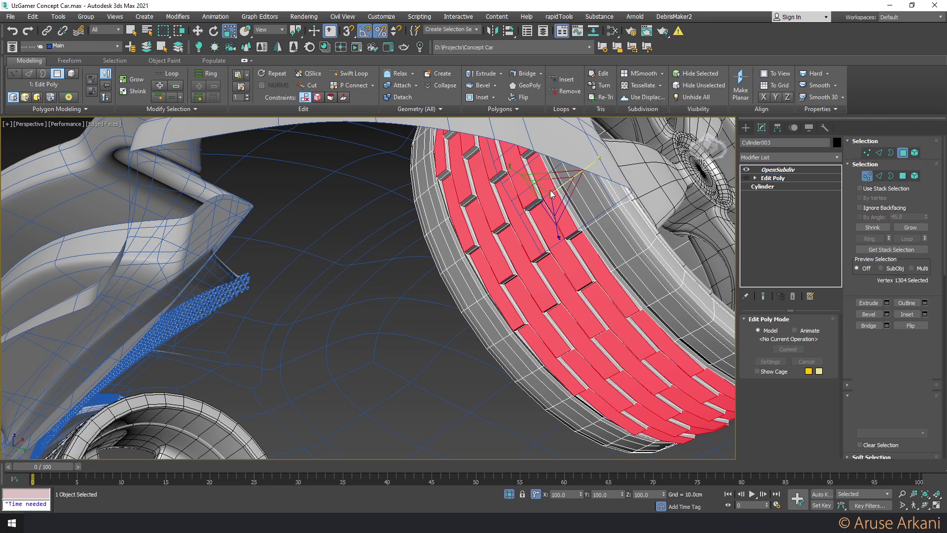
key("ctrl+Page_Up")
Shrink the brick tops along Z to leave gaps, and narrow them to 80% along X
key("4")
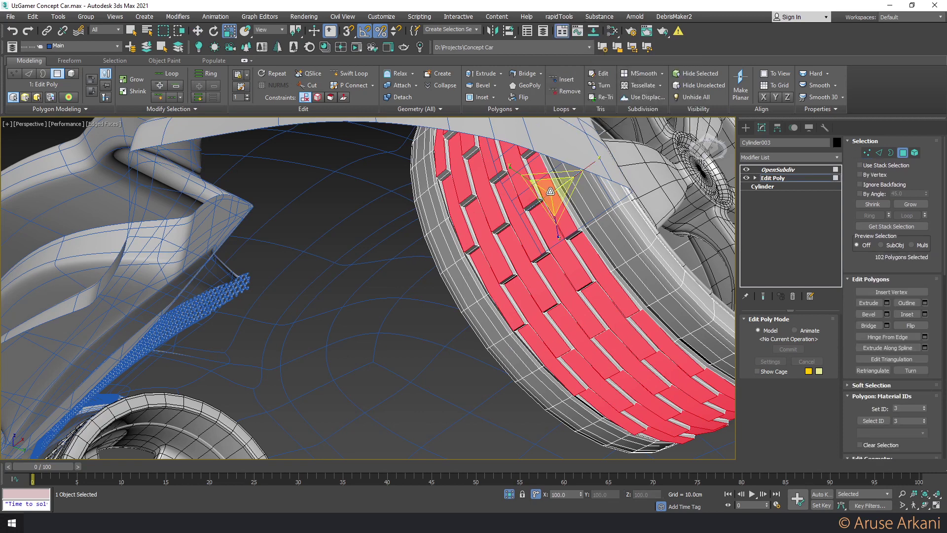
key("z")
middle_click_drag(370, 267, 417, 259, "alt")
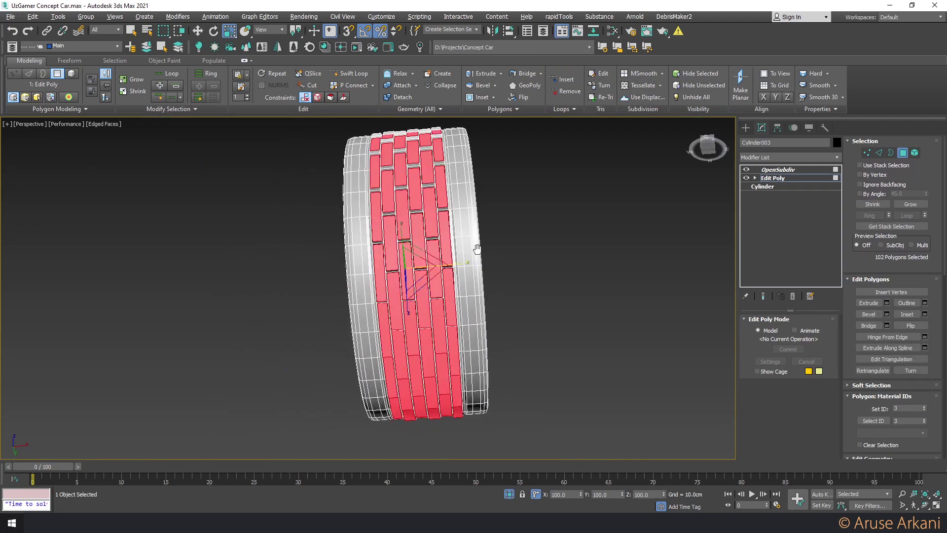
scroll(417, 259, "up", 5)
scroll(417, 259, "down", 3)
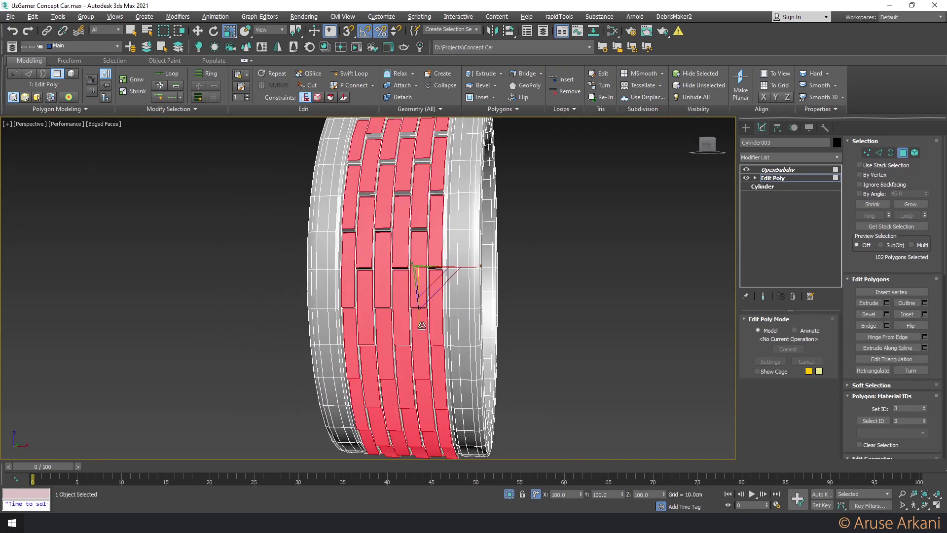
mouse_move(421, 324)
left_mouse_down()
mouse_move(419, 293)
mouse_move(470, 273)
left_mouse_up()
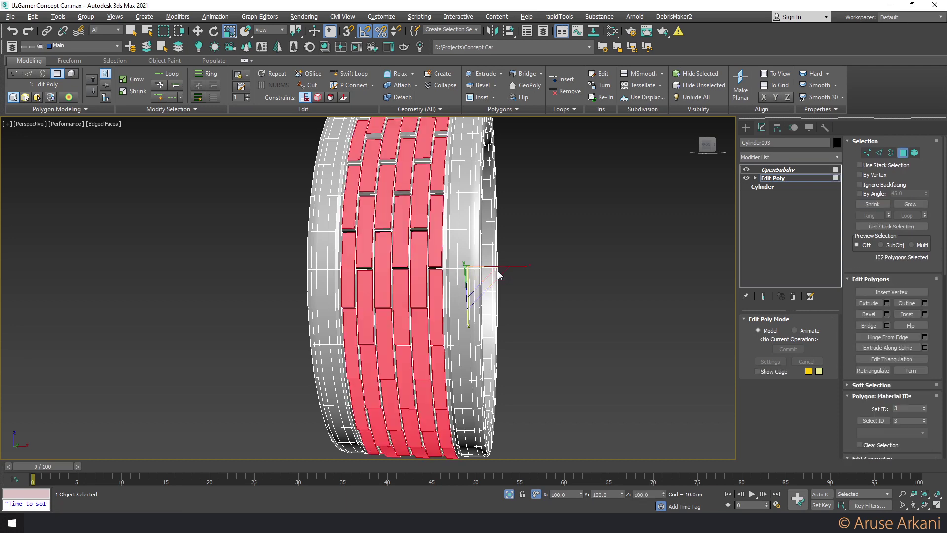
left_click_drag(466, 335, 465, 363)
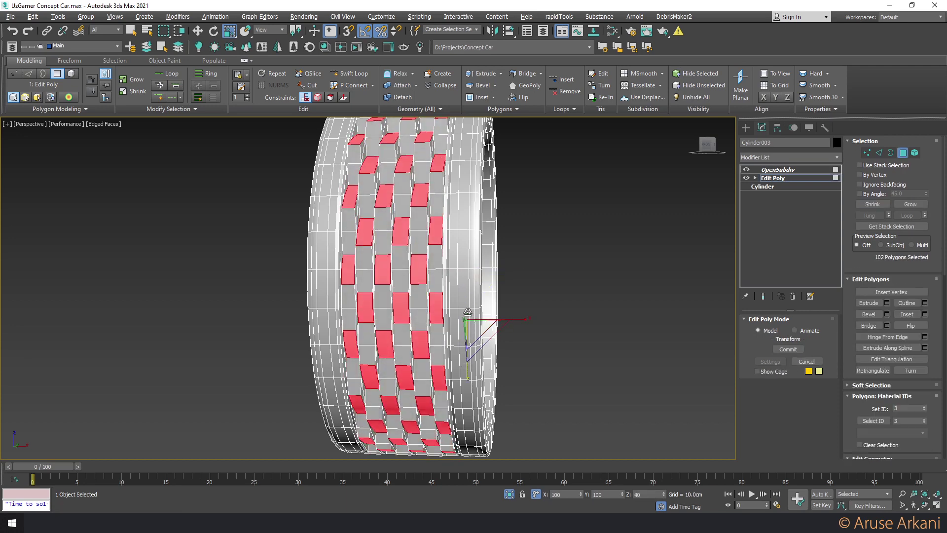
left_click_drag(512, 318, 504, 316)
scroll(472, 292, "up", 3)
scroll(472, 292, "up", 3)
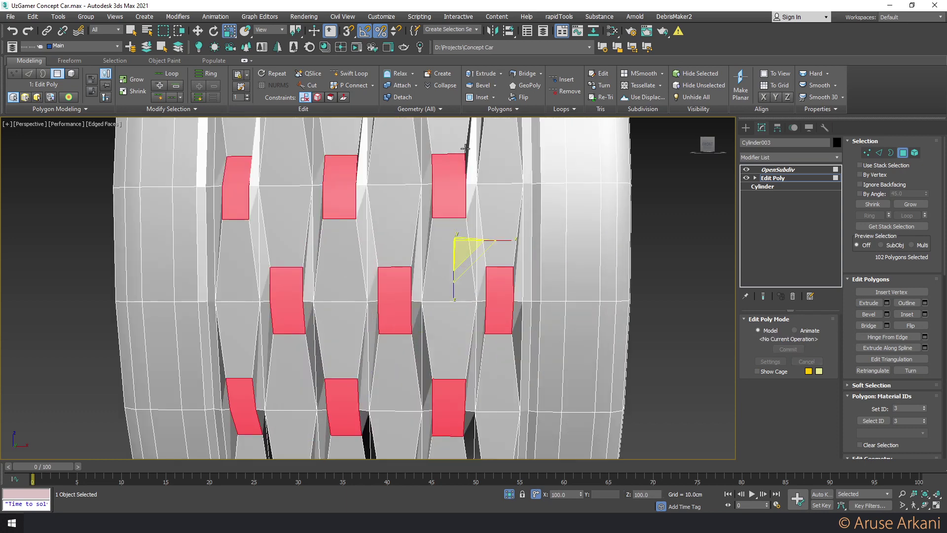
Apply GeoPoly to make the tread faces hexagons and scale them to about 60%
left_click(521, 87)
scroll(483, 212, "down", 3)
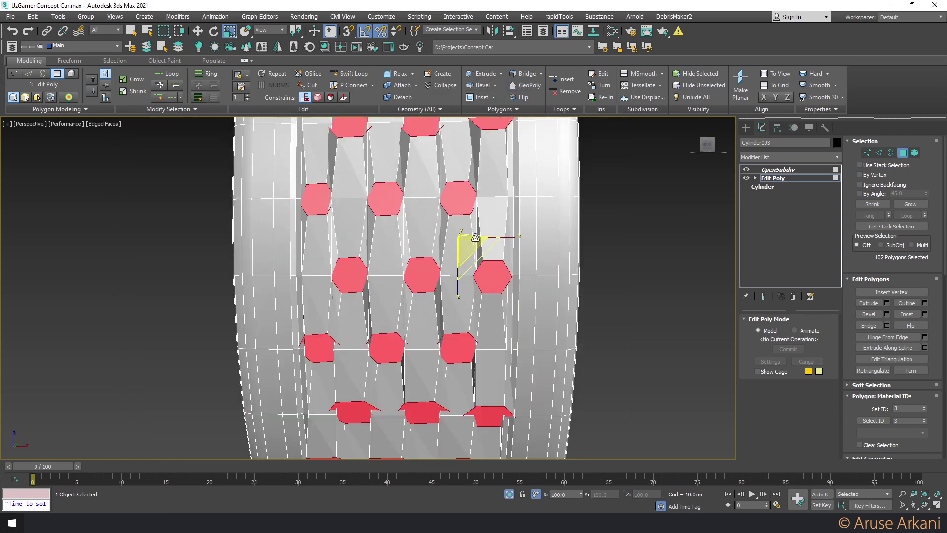
left_click_drag(464, 244, 476, 310)
middle_click_drag(469, 281, 458, 279, "alt")
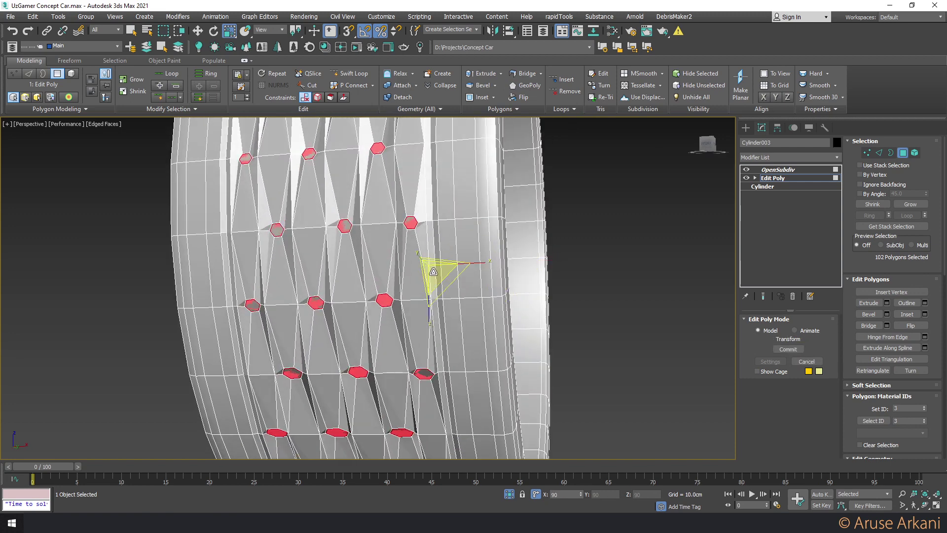
Grow the selection and move the hexagons inward on local Z, then view OpenSubdiv
key("w")
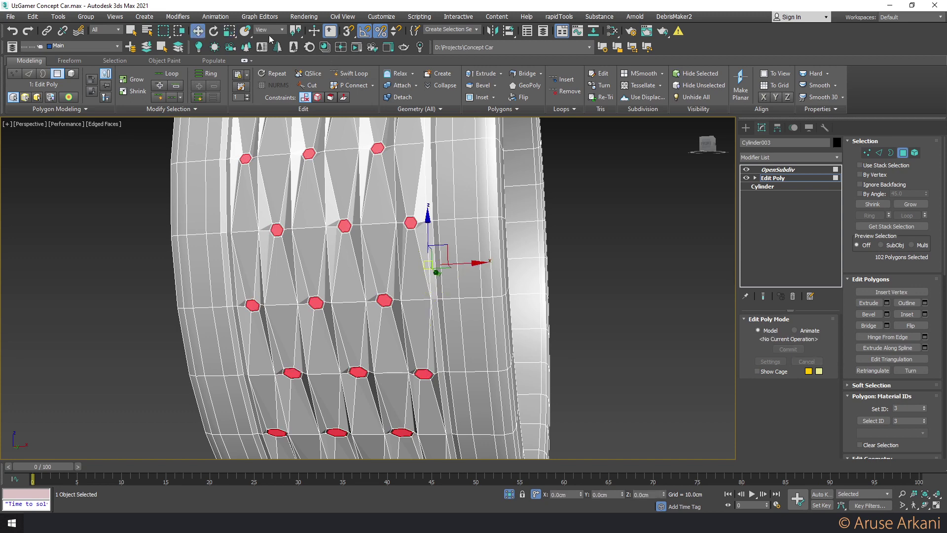
scroll(405, 236, "up", 3)
key("r")
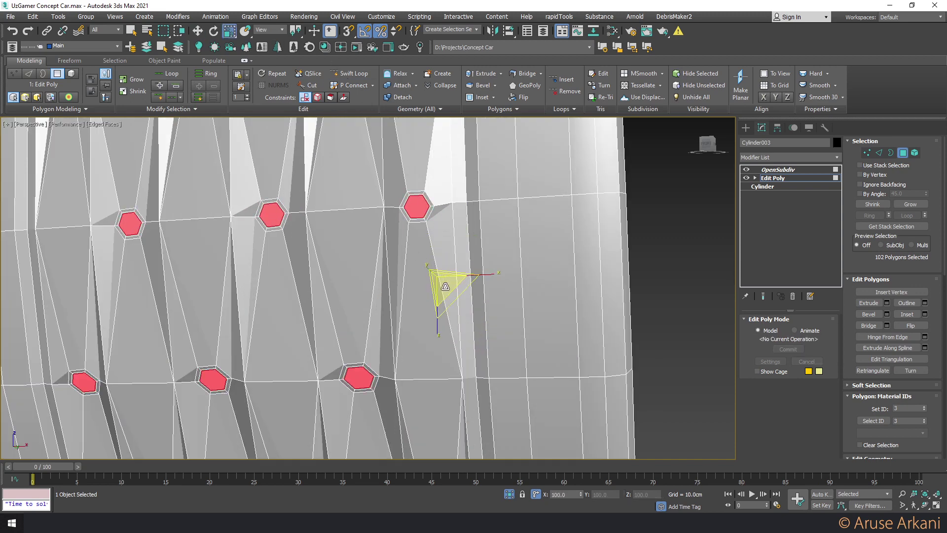
key("w")
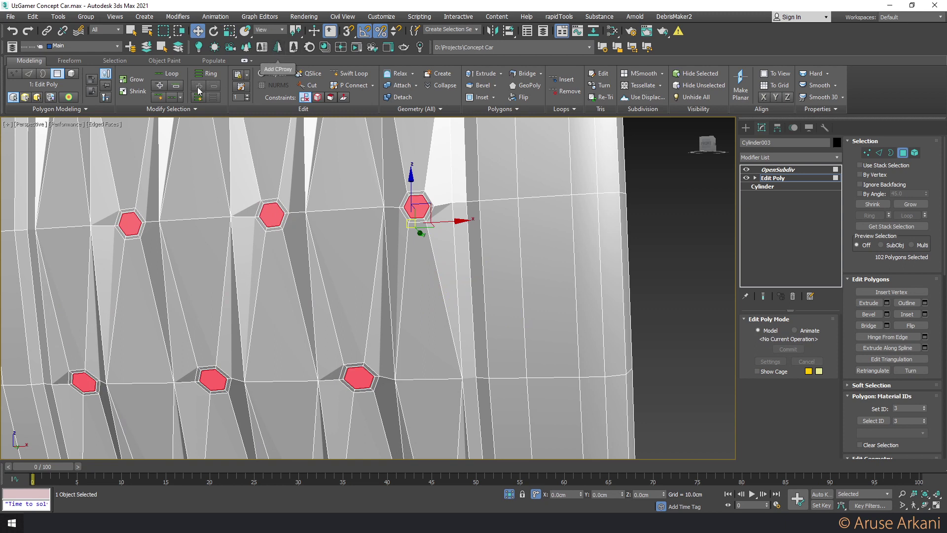
left_click(134, 81)
left_click(269, 29)
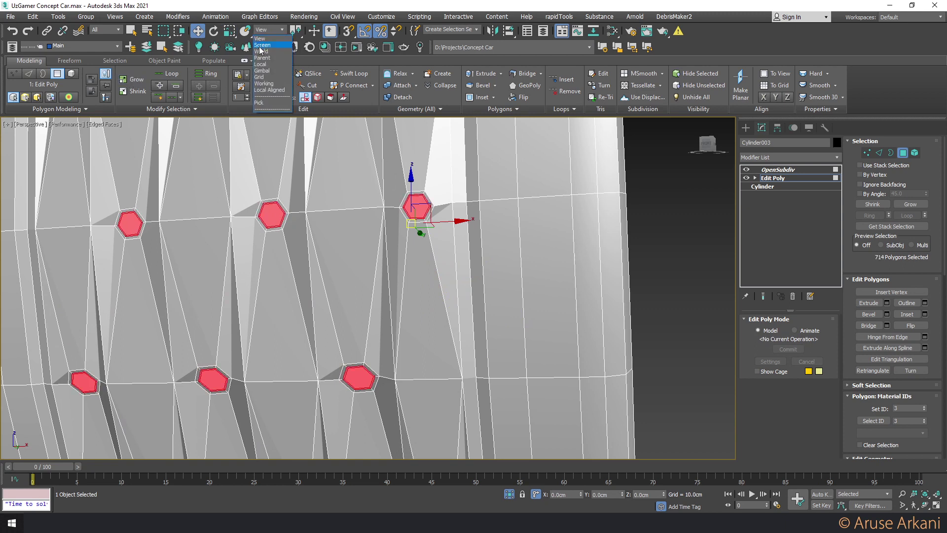
left_click(266, 65)
left_click_drag(417, 209, 417, 209)
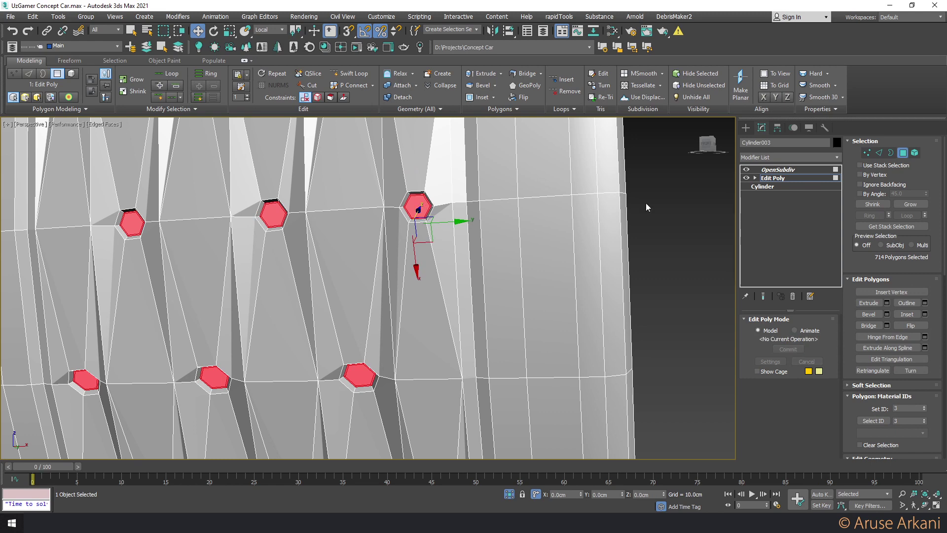
left_click(778, 169)
Select the tread band and convert it to edges through the right-click menu
key("z")
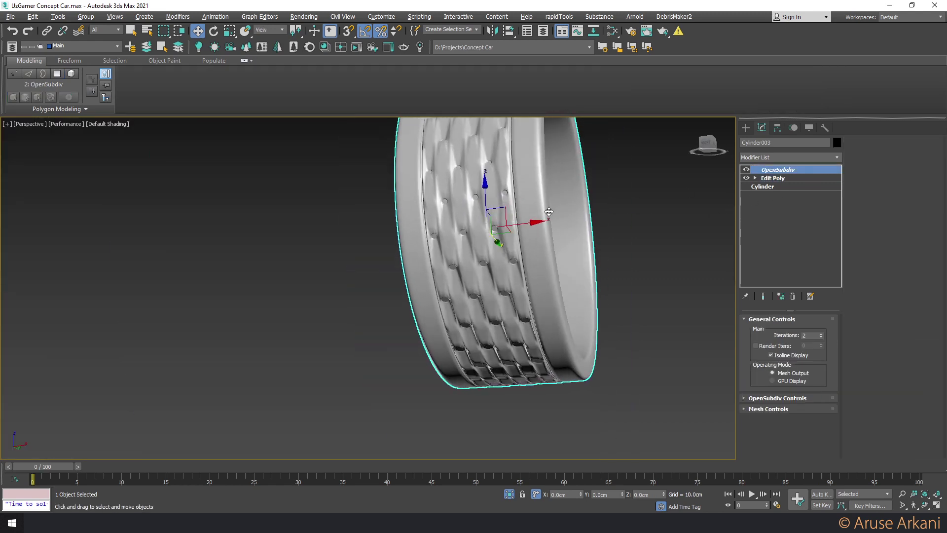
scroll(549, 211, "up", 3)
scroll(547, 207, "up", 4)
key("2")
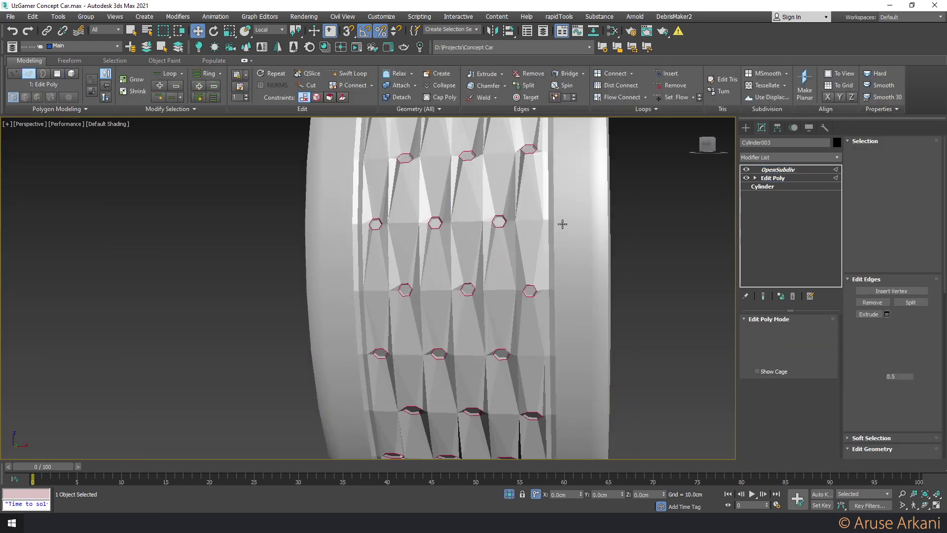
right_click(543, 227)
left_click(493, 166)
right_click(504, 218)
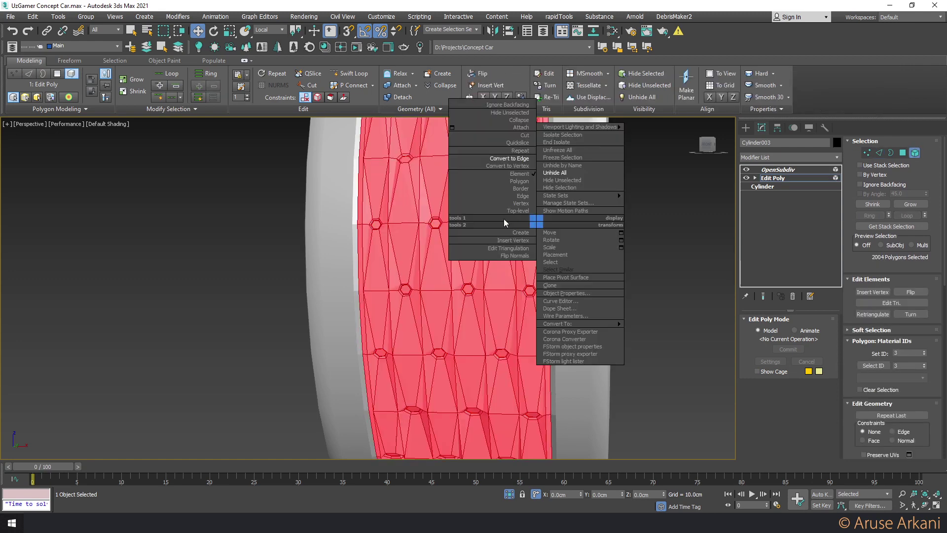
left_click(493, 166)
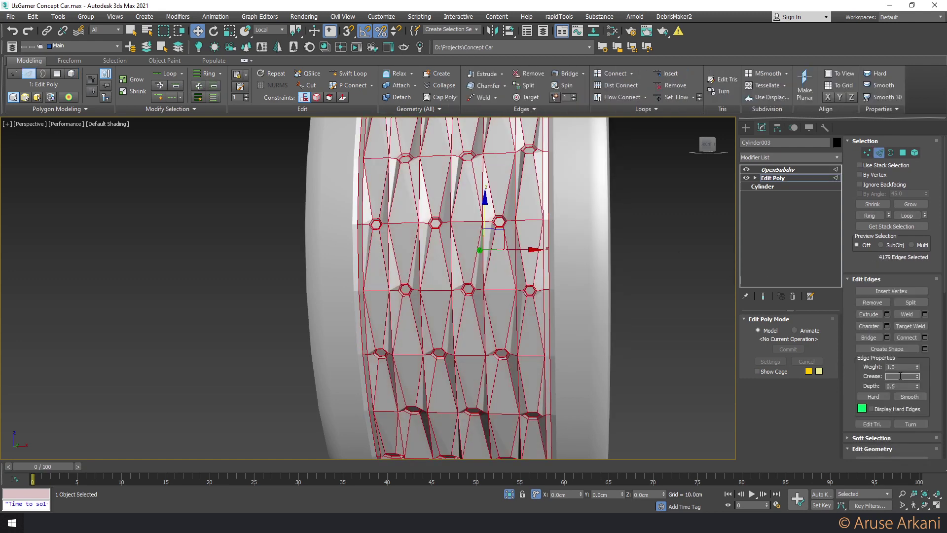
Inspect the smoothed, dimpled tire without wireframe from the inner rim and angled views
left_click(778, 169)
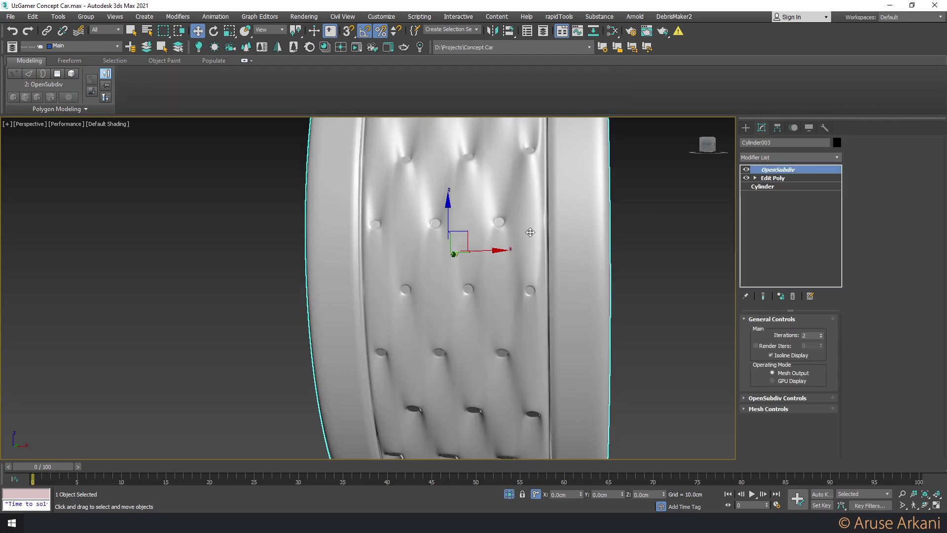
key("F4")
key("F4")
scroll(528, 237, "down", 4)
mouse_move(528, 237)
middle_mouse_down("alt")
mouse_move(479, 217)
mouse_move(433, 299)
middle_mouse_up("alt")
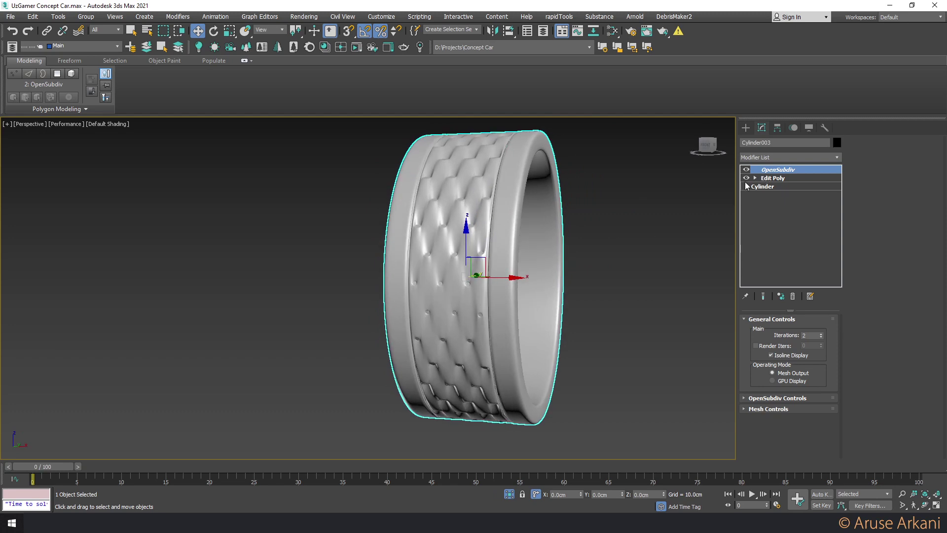
scroll(444, 268, "up", 5)
scroll(444, 276, "down", 5)
middle_click_drag(444, 276, 486, 275, "alt")
scroll(453, 312, "up", 5)
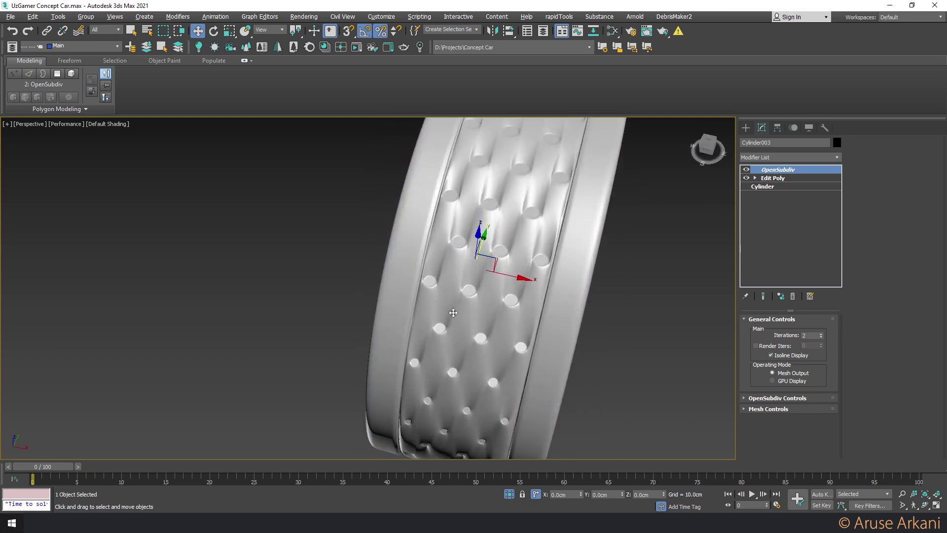
scroll(452, 312, "down", 5)
middle_click_drag(434, 256, 523, 276, "alt")
Return to Edit Poly at Element level and click the tread band
left_click(764, 178)
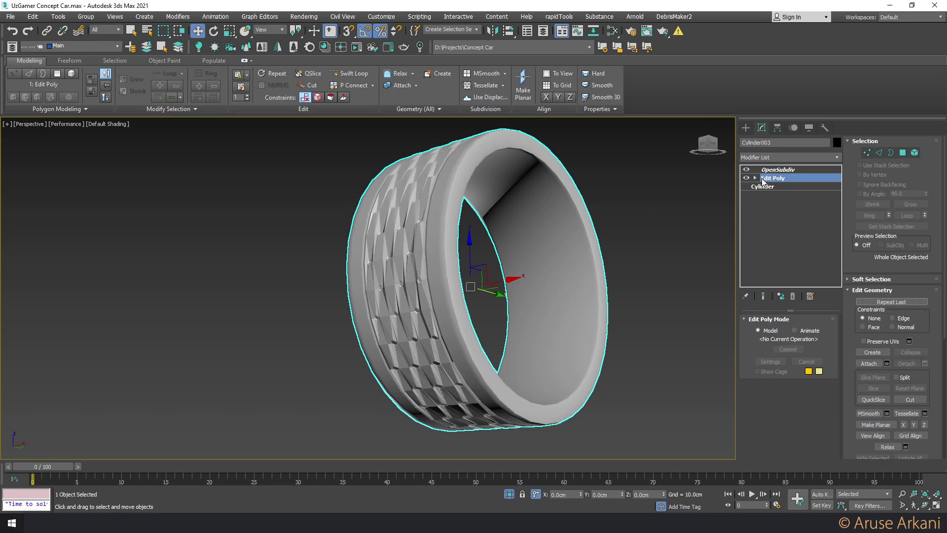
key("5")
left_click(437, 227)
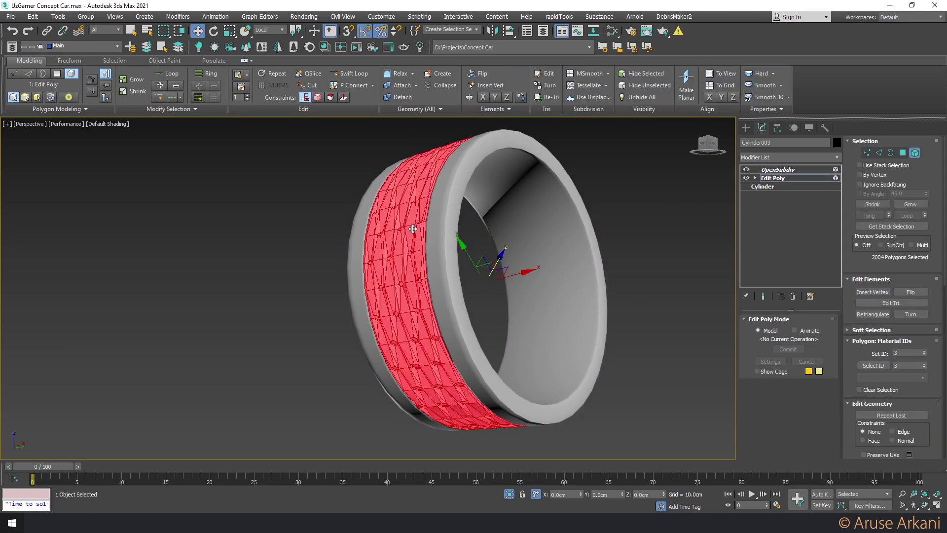
Delete the tread band and select two opposite border edges across the gap
key("Delete")
key("2")
left_click(425, 239)
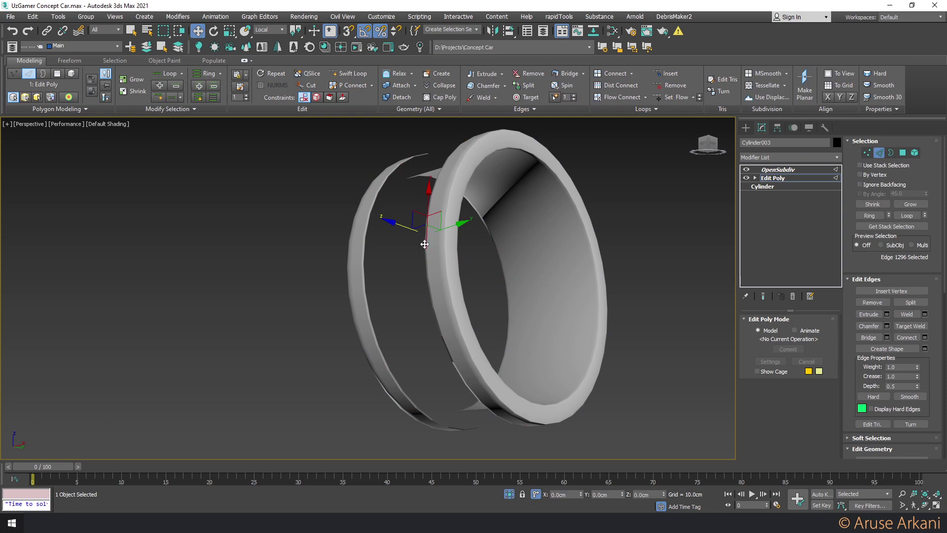
key("F4")
scroll(417, 257, "up", 5)
left_click(427, 257)
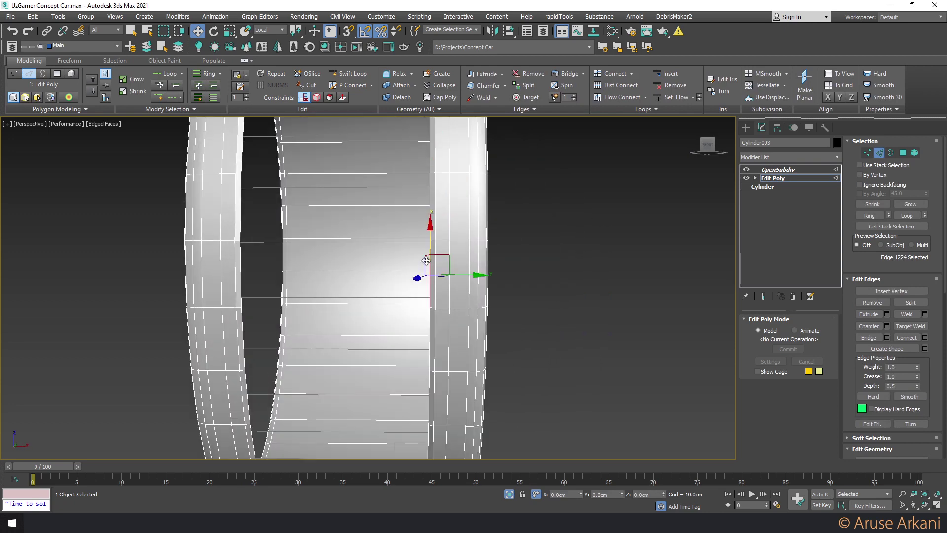
middle_click_drag(427, 258, 288, 272, "alt")
left_click(269, 270, "ctrl")
Bridge the two border edges into a strip spanning the gap
scroll(338, 247, "down", 5)
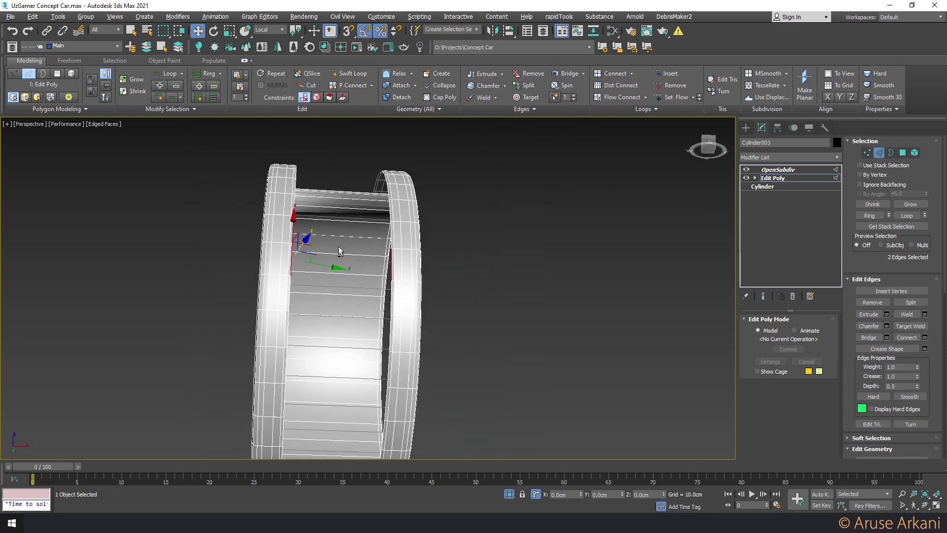
mouse_move(338, 246)
middle_mouse_down("alt")
mouse_move(330, 268)
mouse_move(355, 297)
middle_mouse_up("alt")
scroll(353, 281, "up", 3)
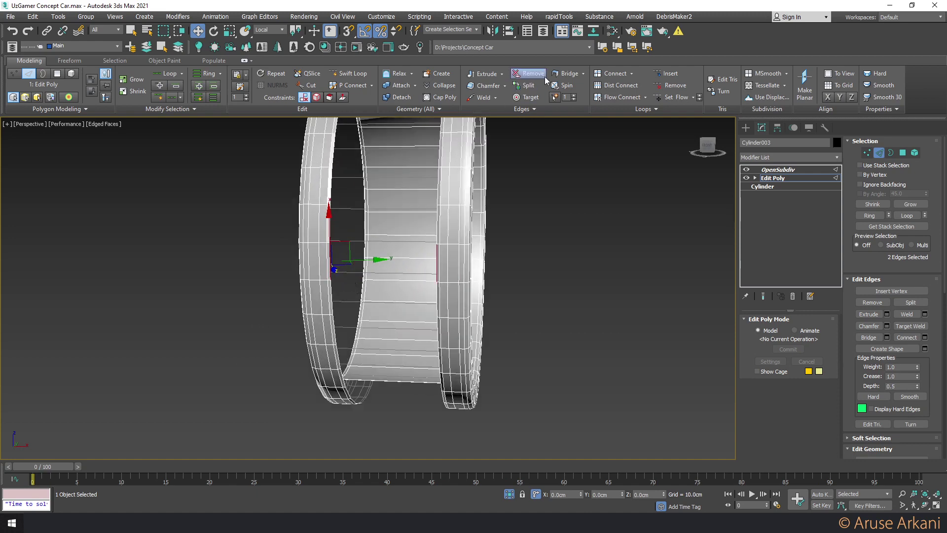
left_click(583, 73)
left_click(694, 310)
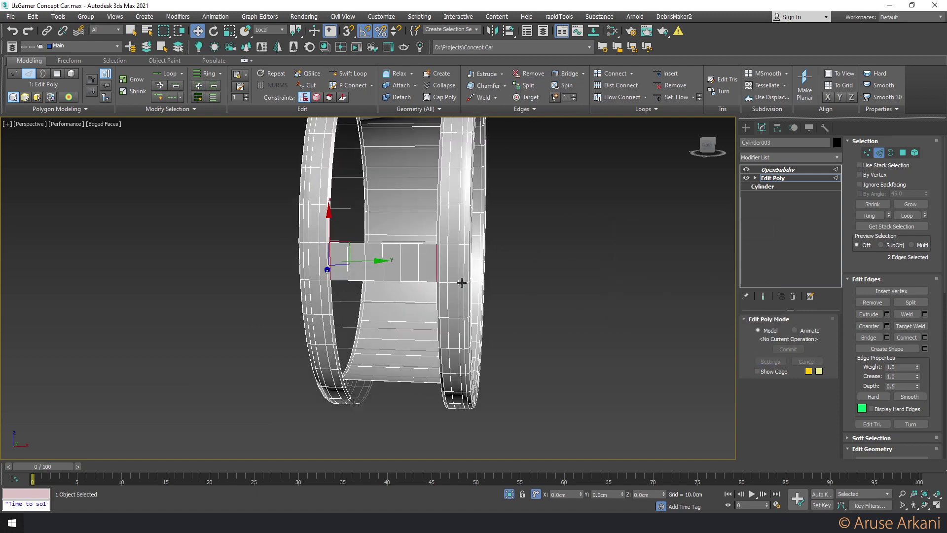
Detach the bridged strip polygons as Object004 and select it
key("4")
middle_click_drag(407, 274, 402, 257, "alt")
left_click(398, 97)
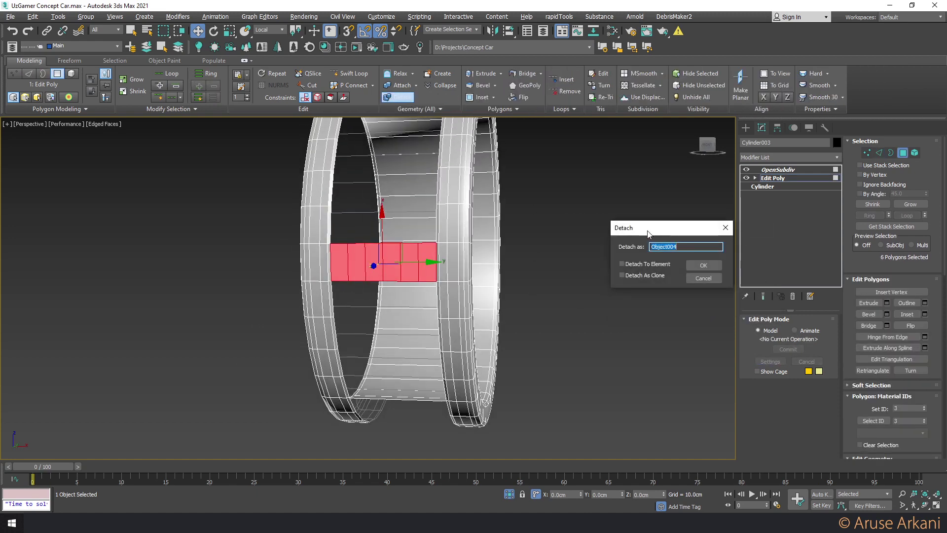
left_click(703, 265)
left_click(777, 169)
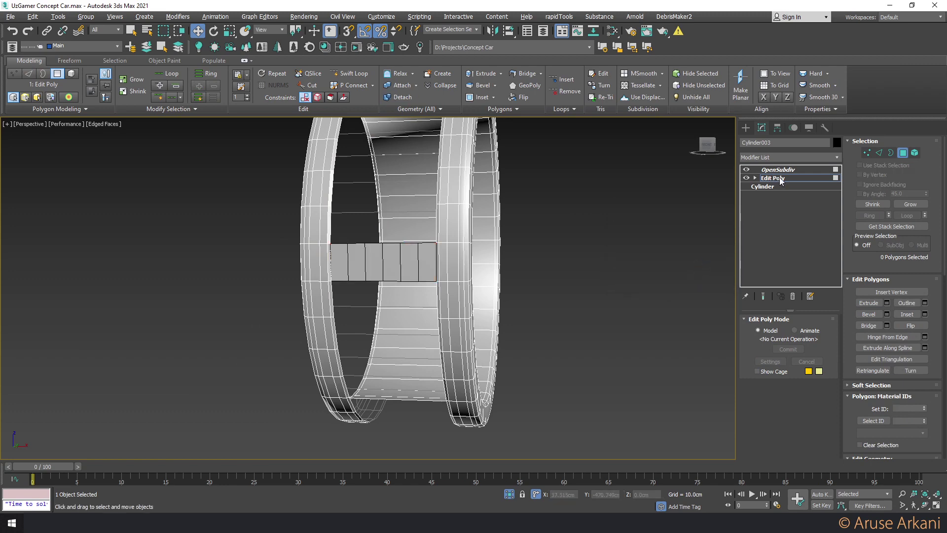
left_click(375, 261)
Array the strip as 35 instances with a total X rotation of 360°
left_click(58, 16)
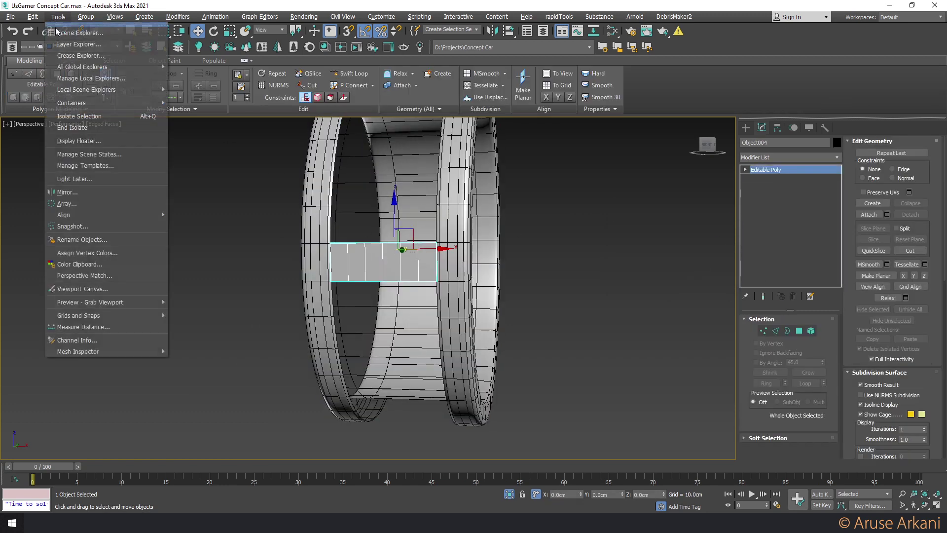
left_click(88, 204)
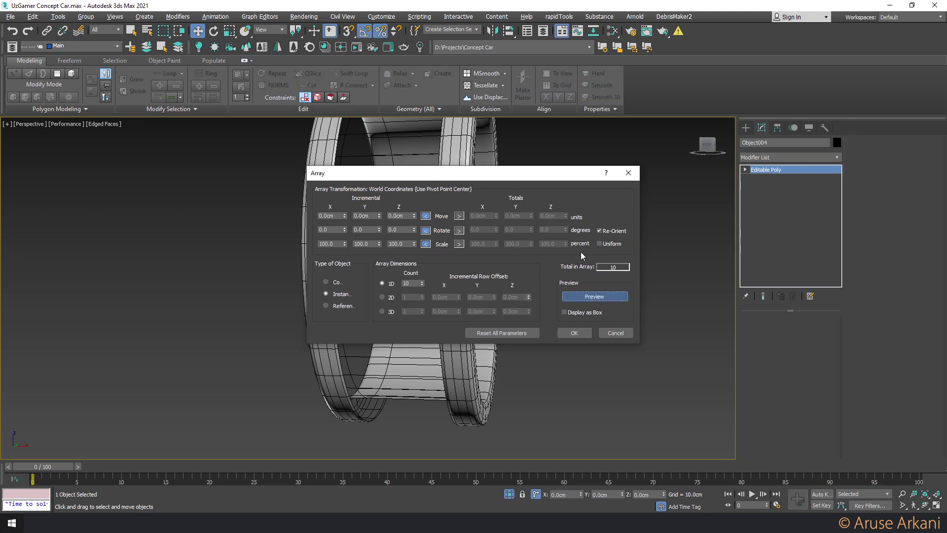
mouse_move(543, 171)
left_mouse_down()
mouse_move(678, 186)
mouse_move(757, 179)
left_mouse_up()
middle_click_drag(422, 237, 400, 250, "alt")
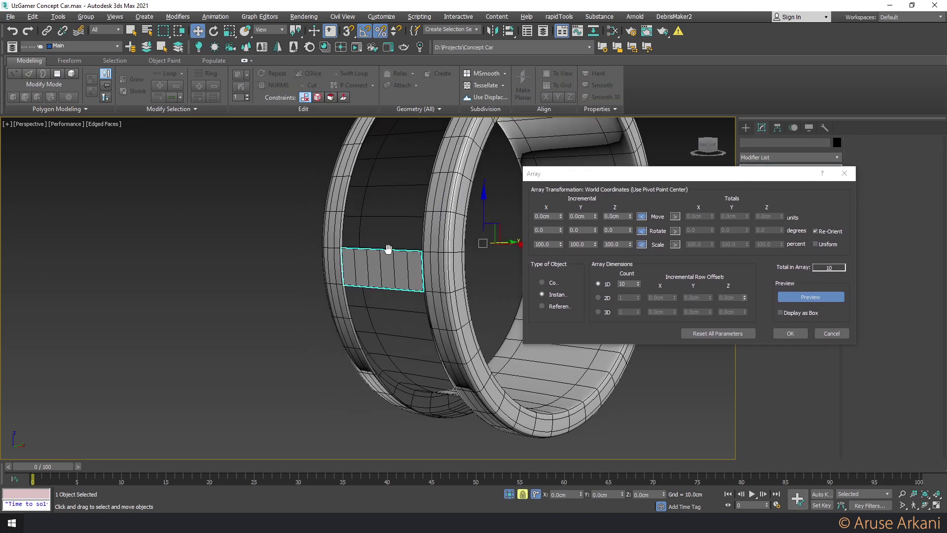
left_click(674, 230)
left_click(696, 230)
type("360")
key("Return")
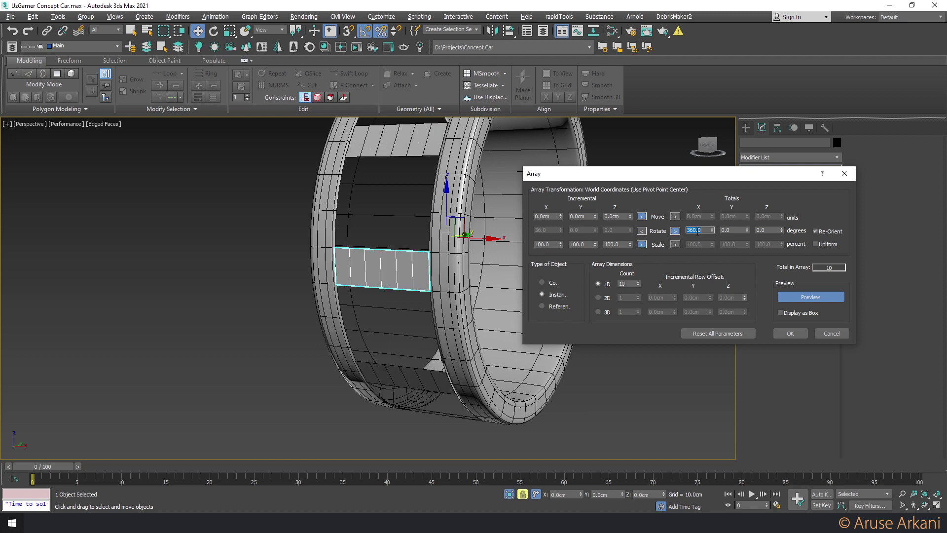
mouse_move(635, 282)
left_mouse_down()
mouse_move(634, 270)
mouse_move(638, 285)
left_mouse_up()
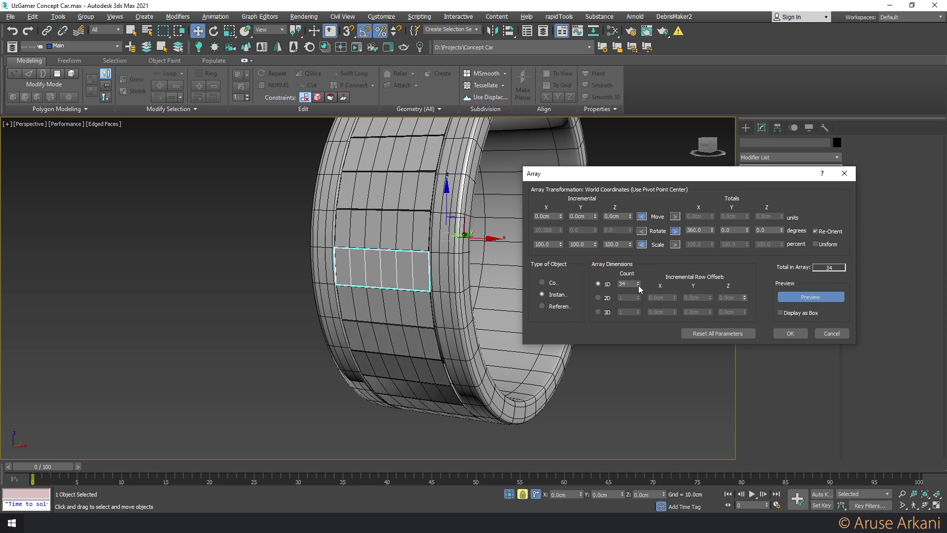
left_click(638, 282)
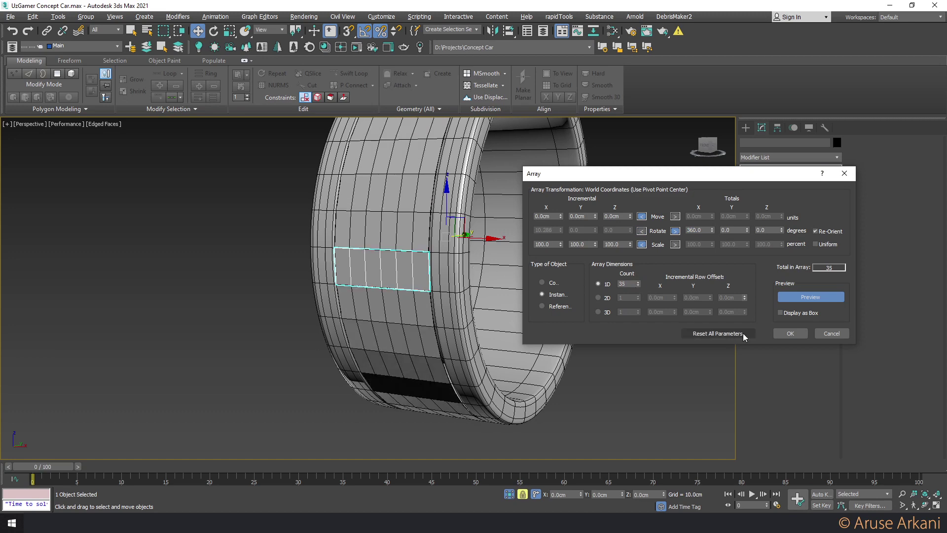
left_click(790, 333)
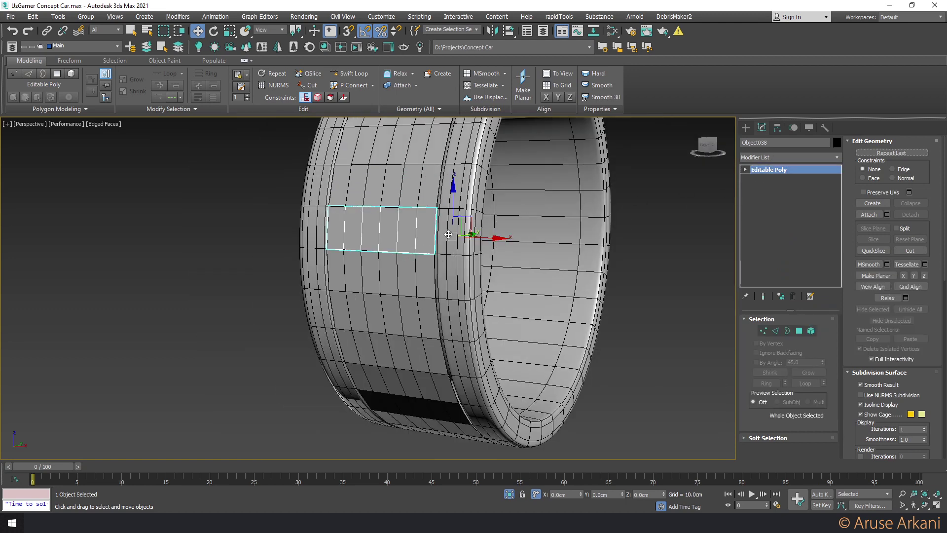
Connect a new horizontal edge loop across the strip's edges
key("2")
key("z")
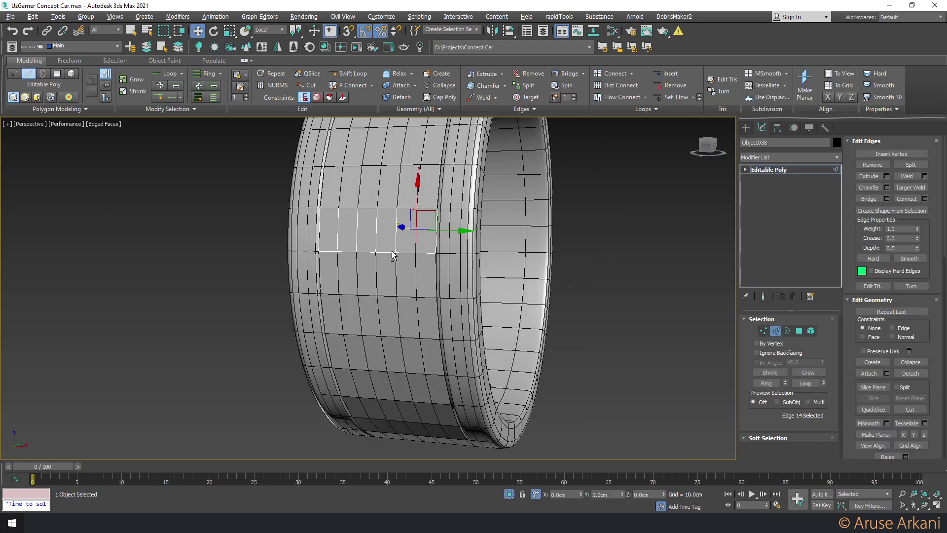
middle_click_drag(396, 239, 403, 276, "alt")
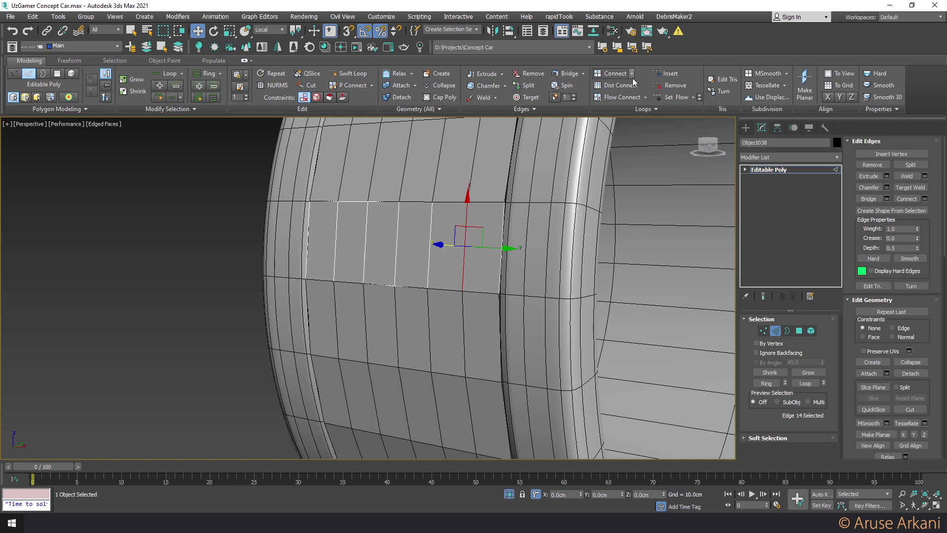
left_click(614, 74)
middle_click_drag(464, 227, 435, 248, "alt")
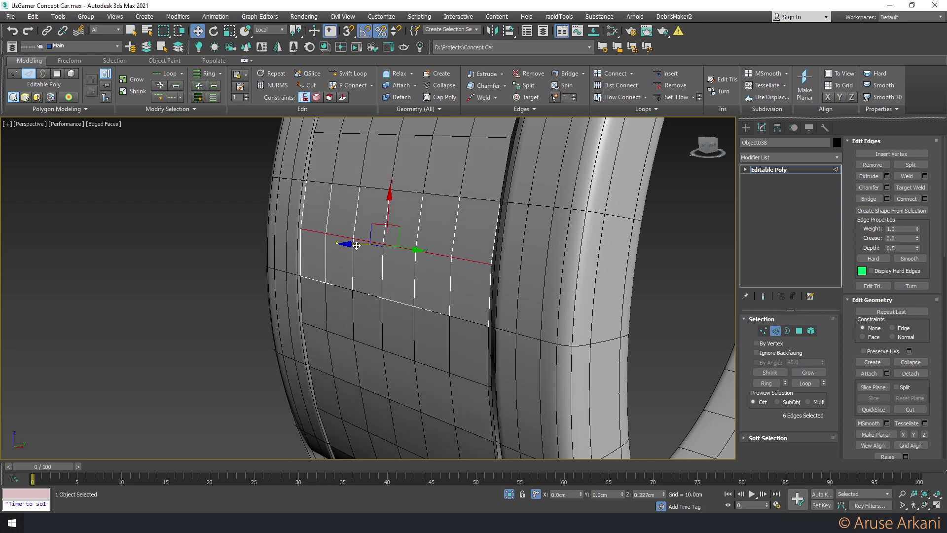
left_click_drag(358, 245, 359, 245)
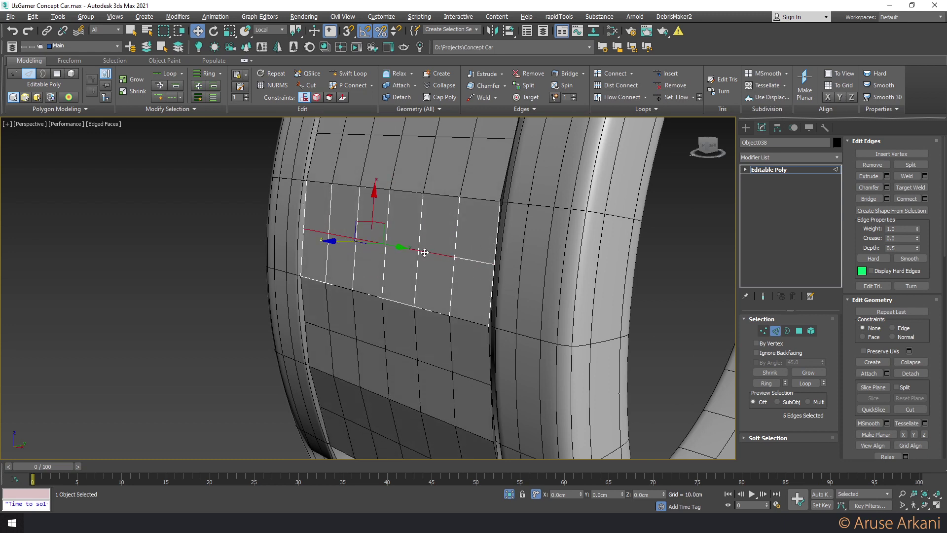
left_click(453, 253)
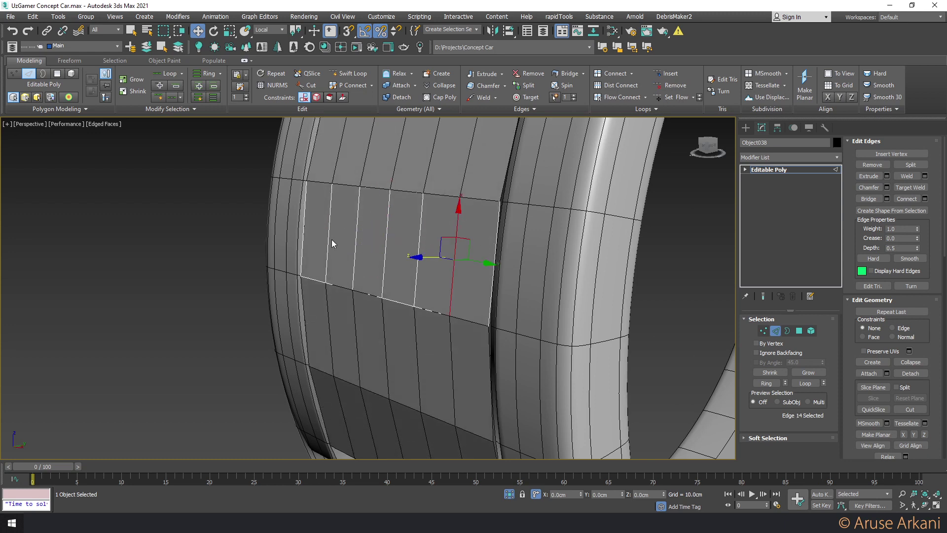
middle_click_drag(329, 231, 431, 279, "alt")
left_click(428, 270)
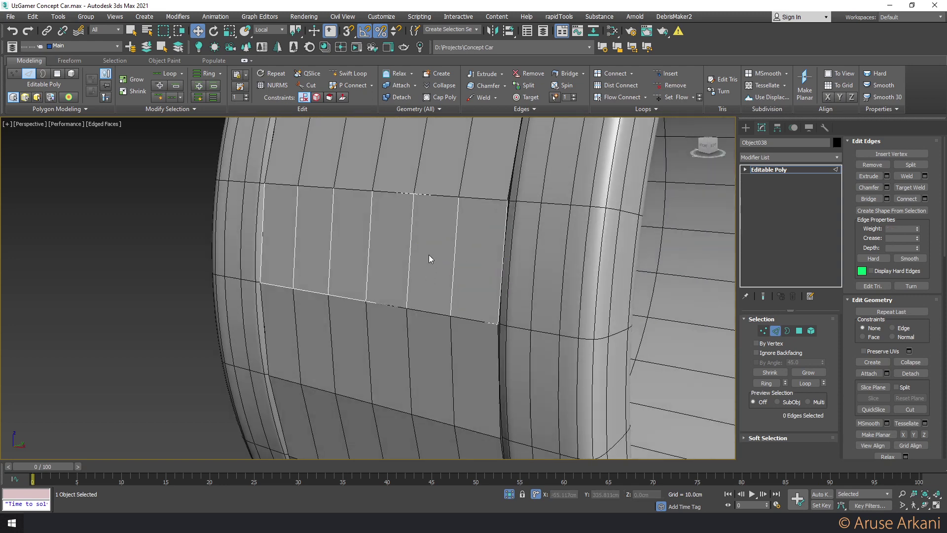
Bevel the six faces By Polygon with Height 0.21cm and Outline -0.69cm
key("4")
left_click(481, 84, "shift")
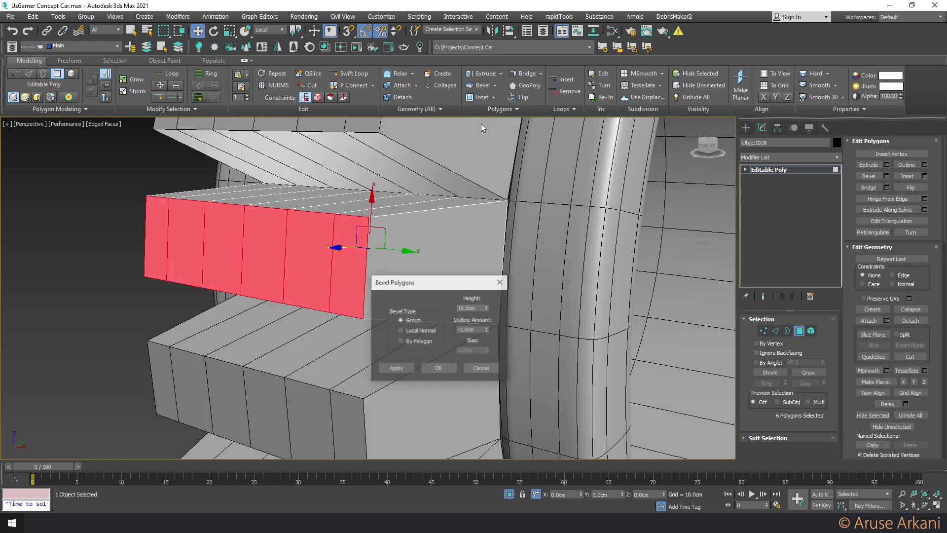
right_click(487, 309)
mouse_move(487, 330)
left_mouse_down()
mouse_move(489, 318)
mouse_move(485, 367)
left_mouse_up()
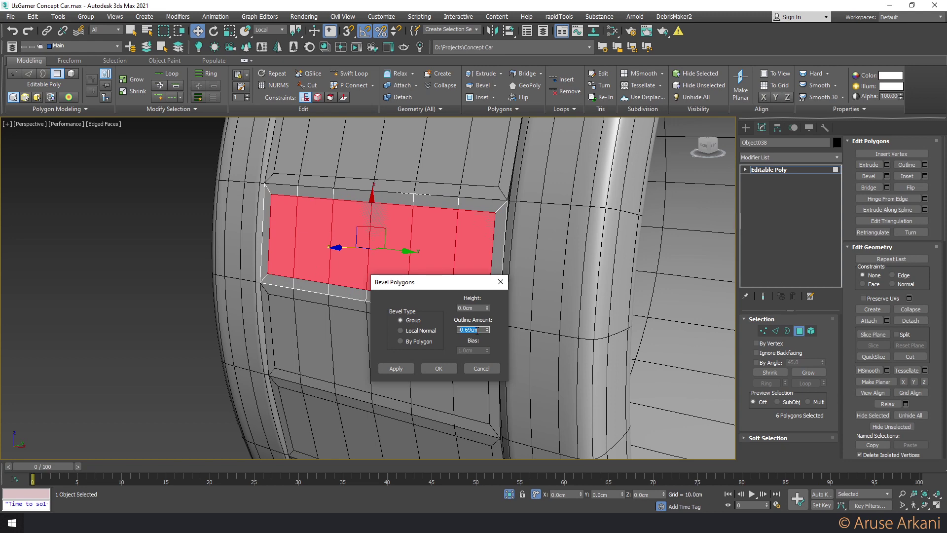
left_click(422, 341)
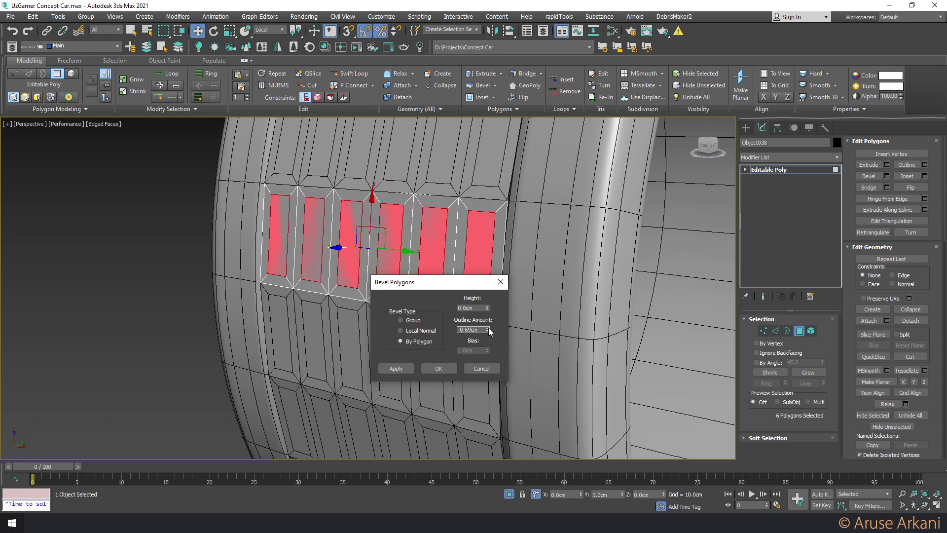
left_click_drag(486, 308, 484, 301)
left_click(439, 369)
Tilt the inset faces 15° and insert an edge loop across the blocks
key("e")
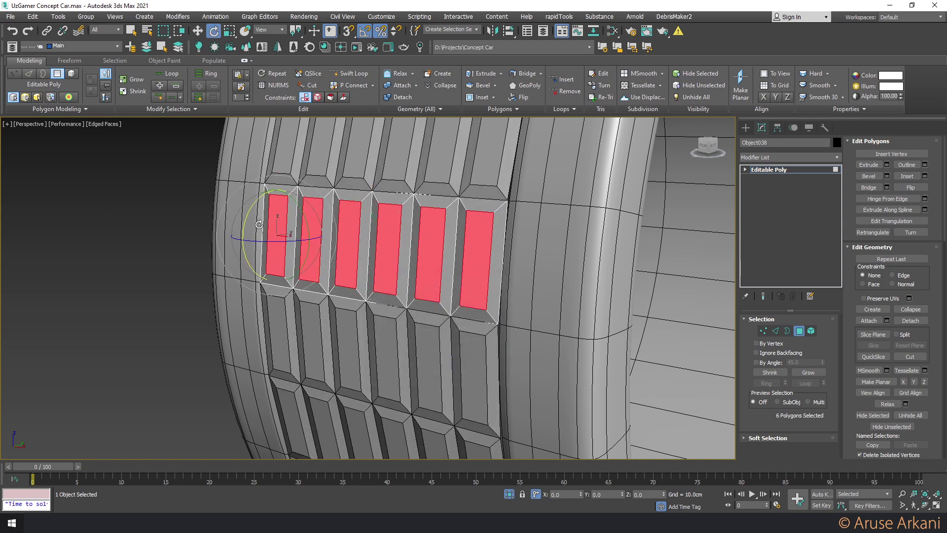
left_click_drag(247, 211, 246, 217)
key("2")
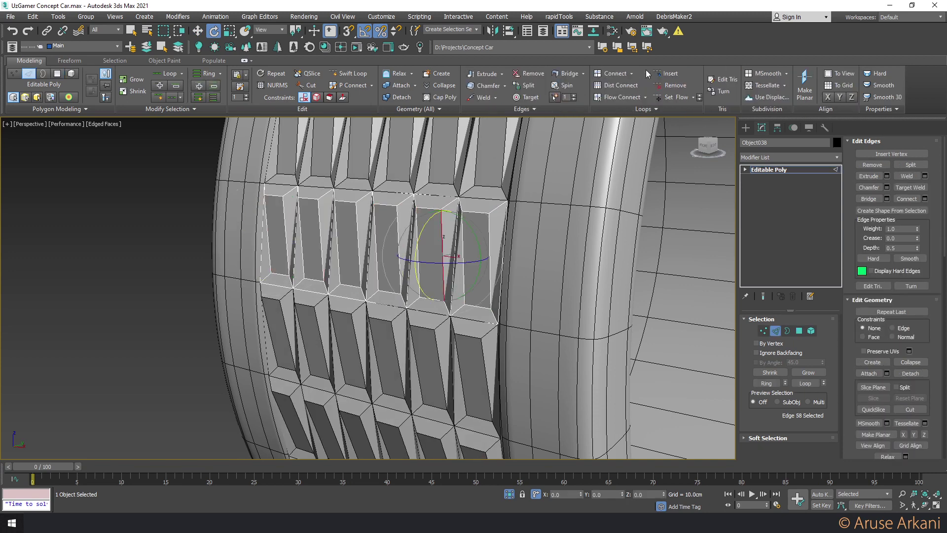
left_click(648, 73)
Select two middle block edges and move them to start the chevron shape
left_click(272, 202)
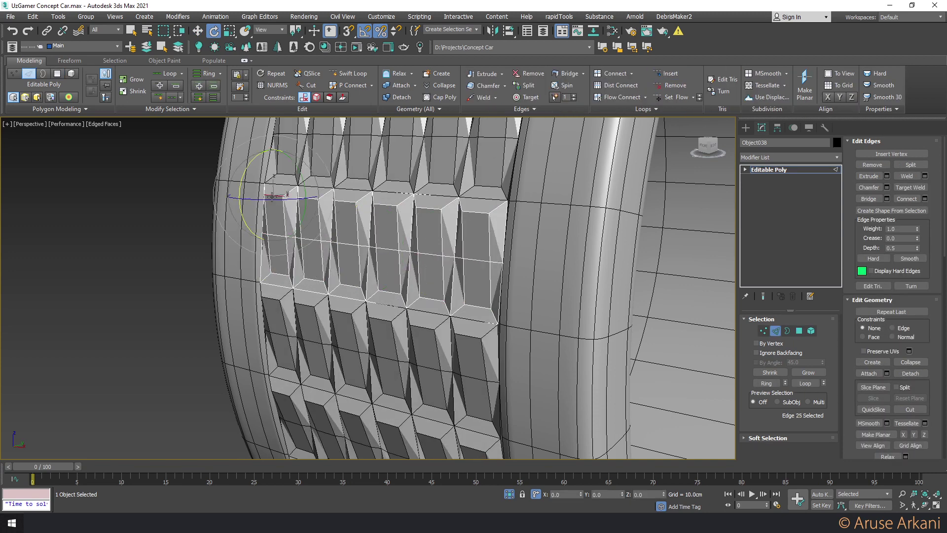
key("alt+w")
key("alt+w")
key("alt+w")
key("alt+w")
key("alt+w")
key("w")
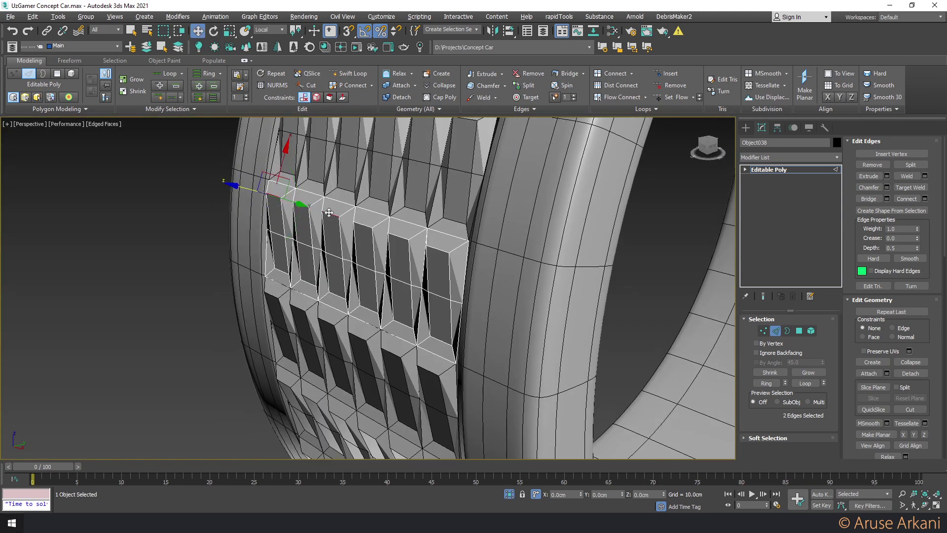
left_click(385, 229, "ctrl")
middle_click_drag(394, 237, 367, 219, "alt")
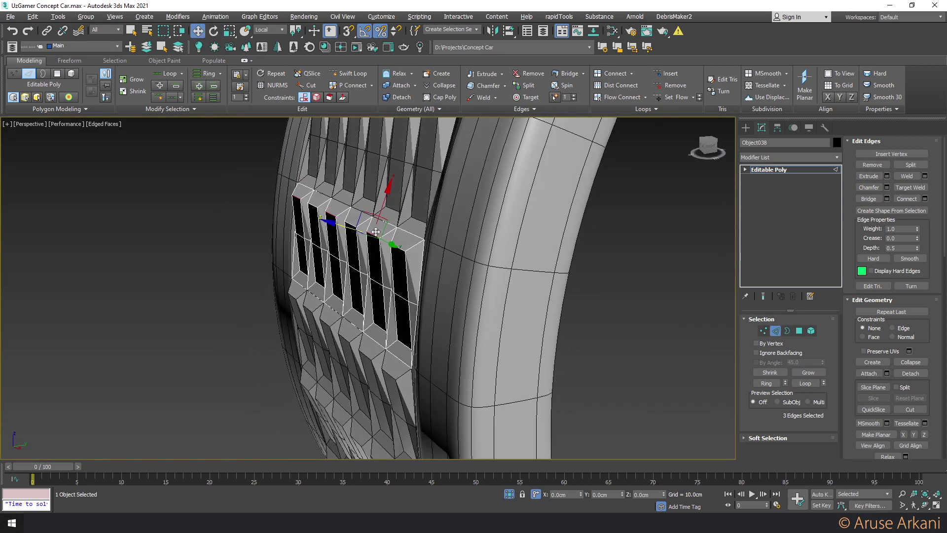
left_click_drag(369, 218, 349, 225)
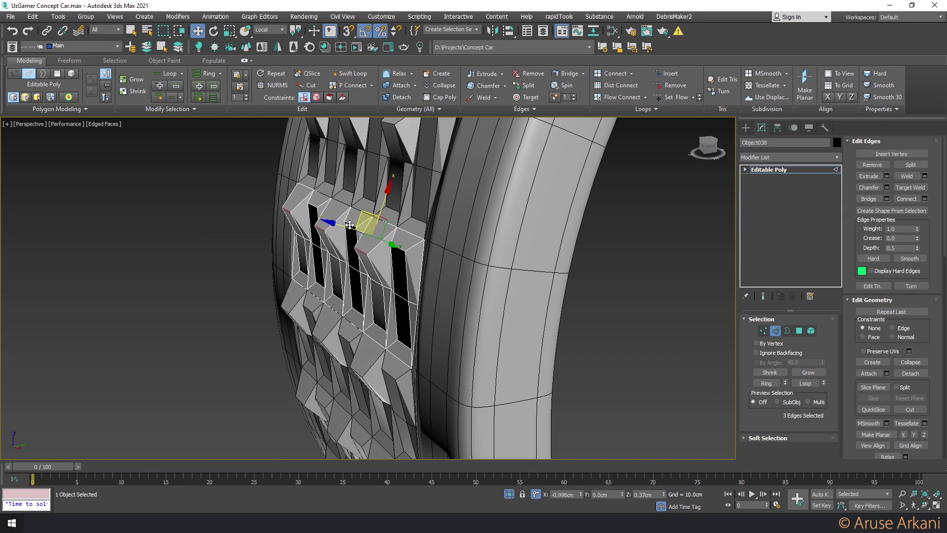
middle_click_drag(349, 225, 429, 286, "alt")
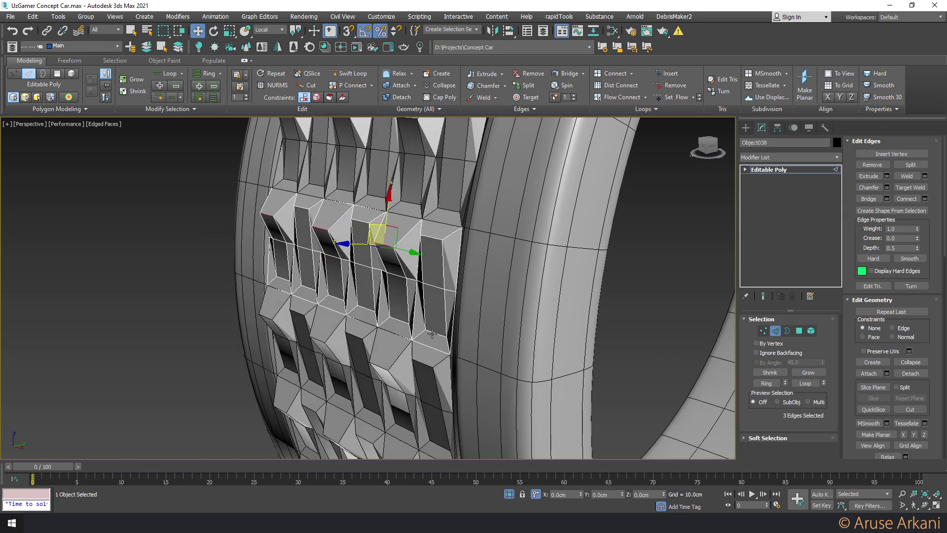
Select the lower block edges and push them out into a point
left_click(431, 334)
left_click(396, 320, "ctrl")
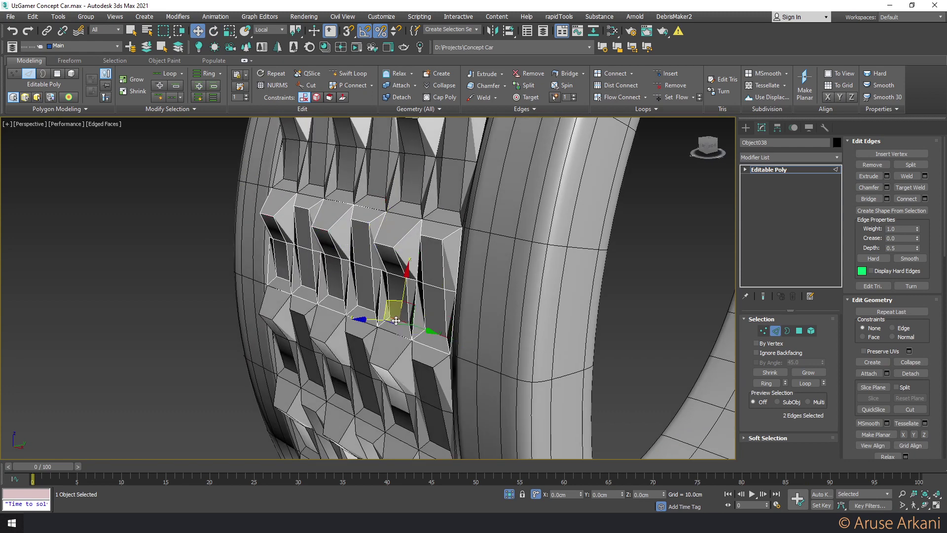
left_click(336, 298, "ctrl")
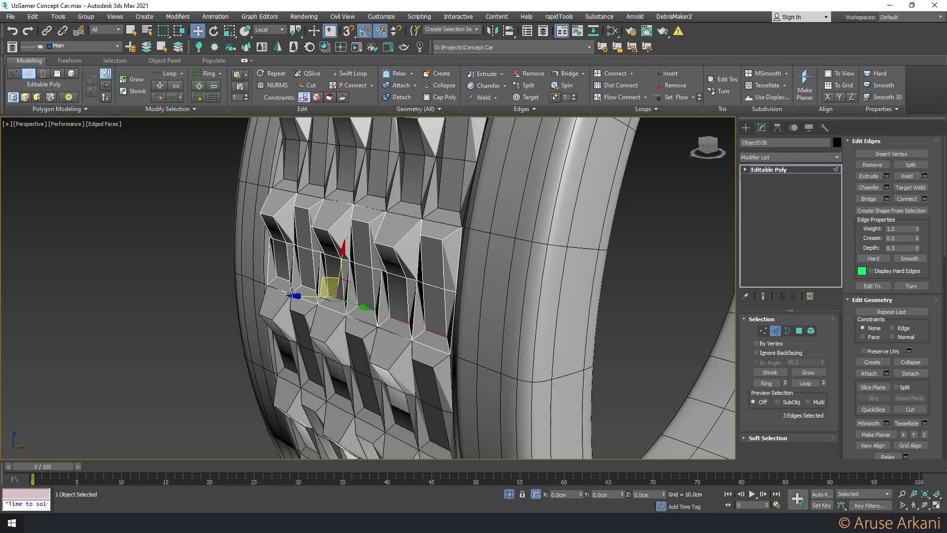
key("q")
left_click(312, 295)
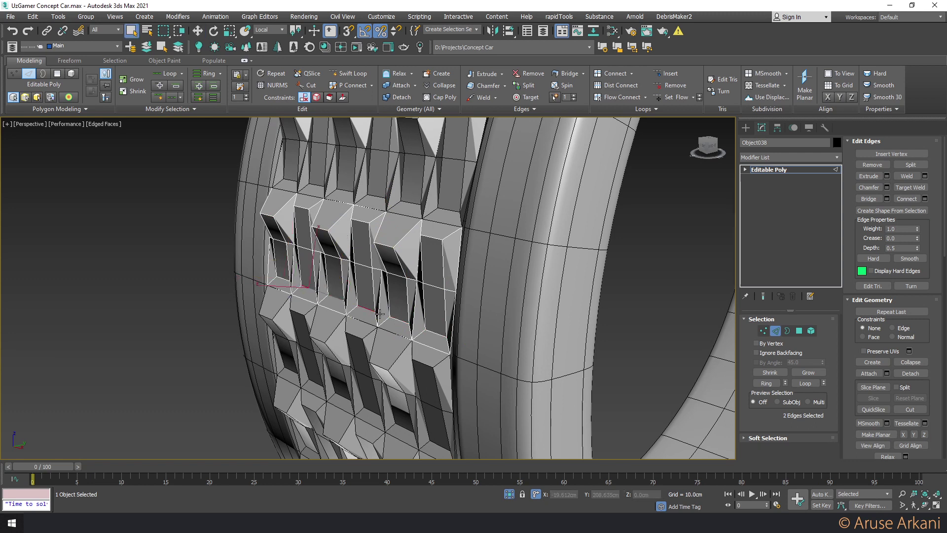
key("w")
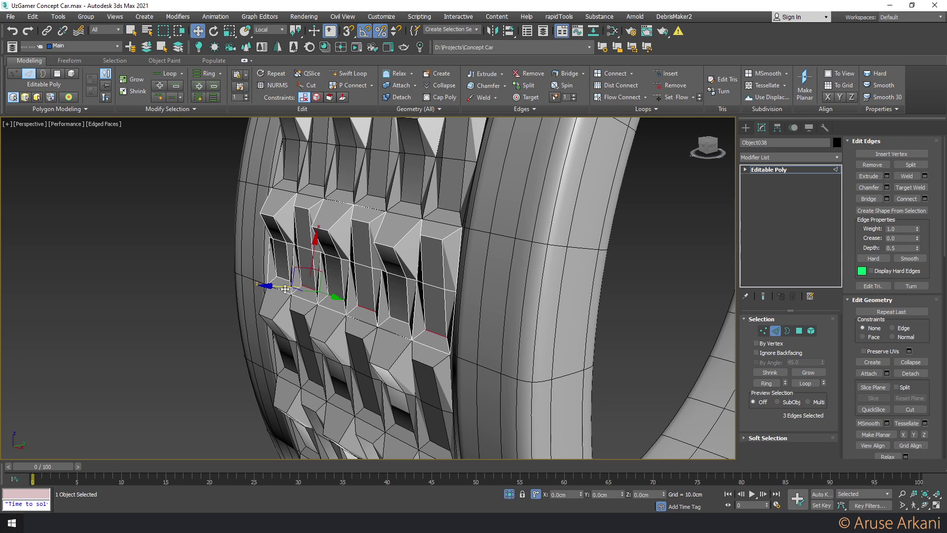
left_click_drag(264, 285, 265, 285)
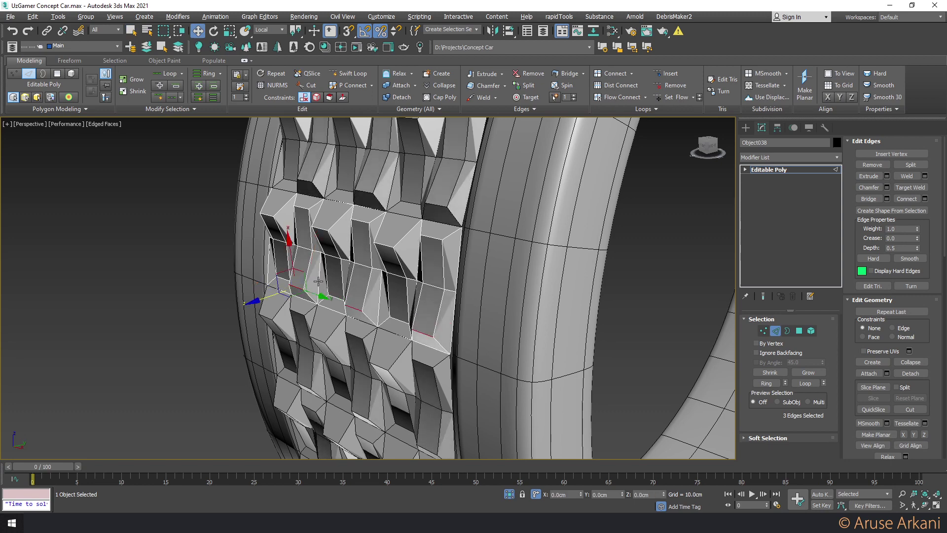
Pull the upper-row edges to sharpen the chevrons, then select further block edges
middle_click_drag(265, 285, 343, 247, "alt")
left_click(362, 220)
left_click(318, 217, "ctrl")
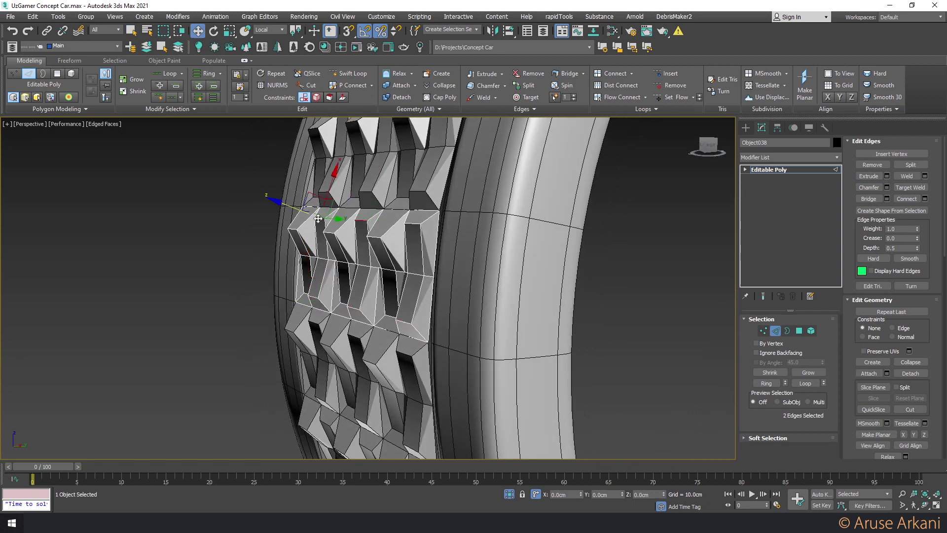
left_click_drag(317, 215, 306, 215)
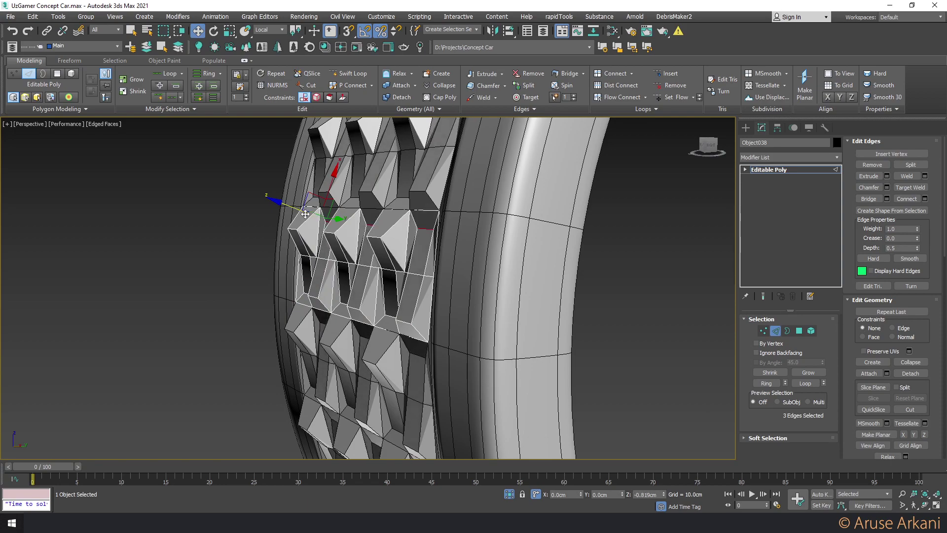
middle_click_drag(306, 215, 354, 275, "alt")
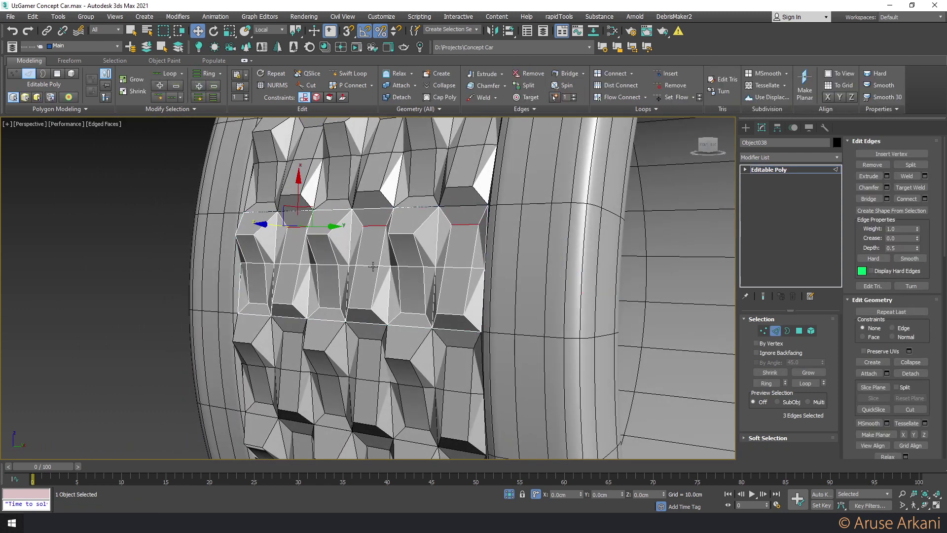
left_click(371, 267)
left_click(295, 266, "ctrl")
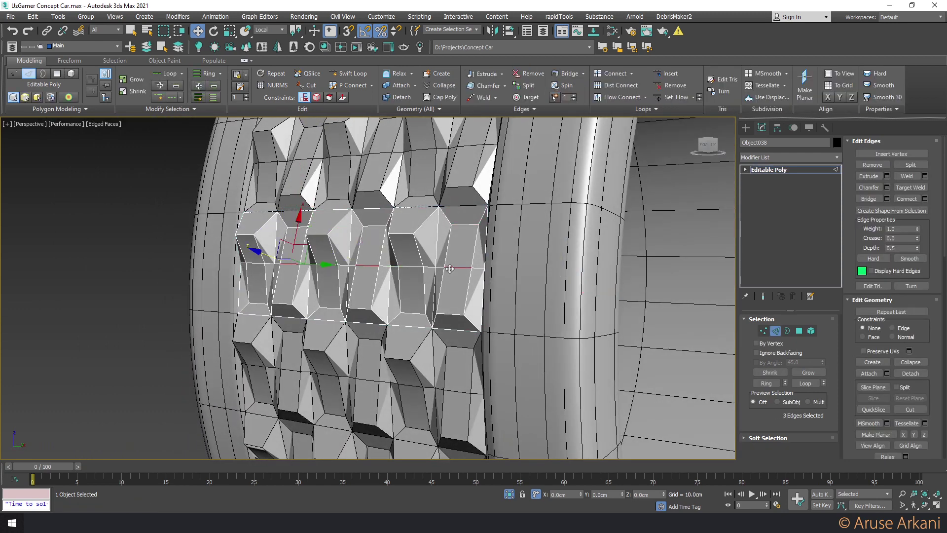
Add an OpenSubdiv modifier to the tire above the Editable Poly
left_click(773, 161)
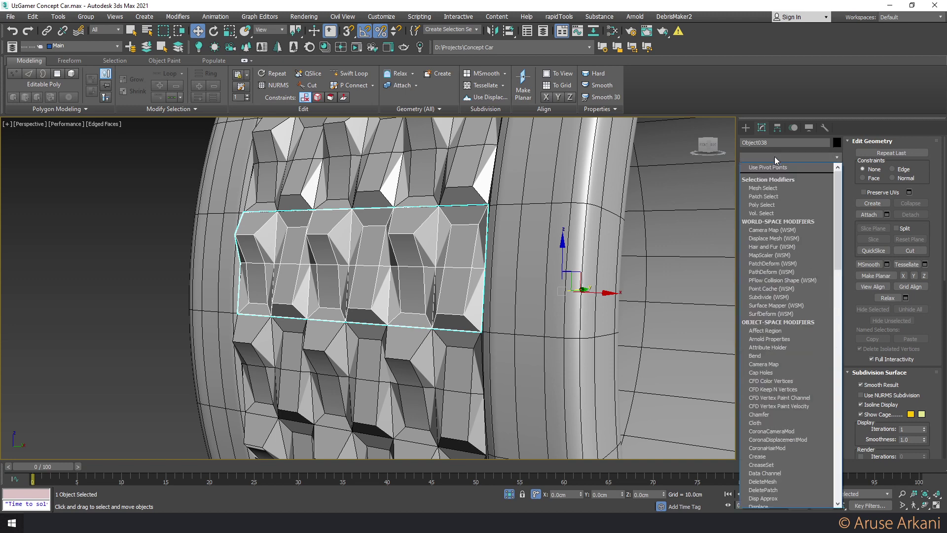
right_click(784, 170)
left_click(785, 179)
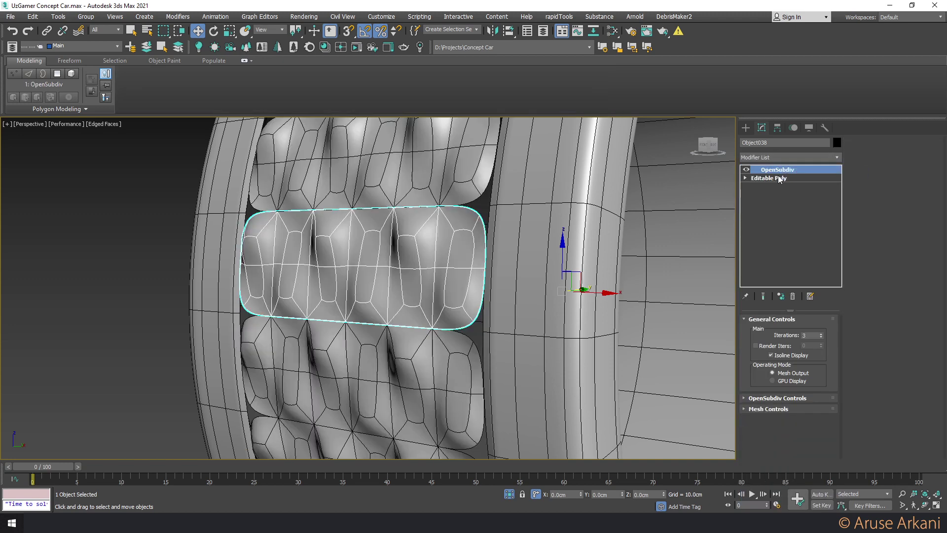
left_click(781, 178)
Insert Swift Loops along the tops and bottoms of the chevron blocks
key("2")
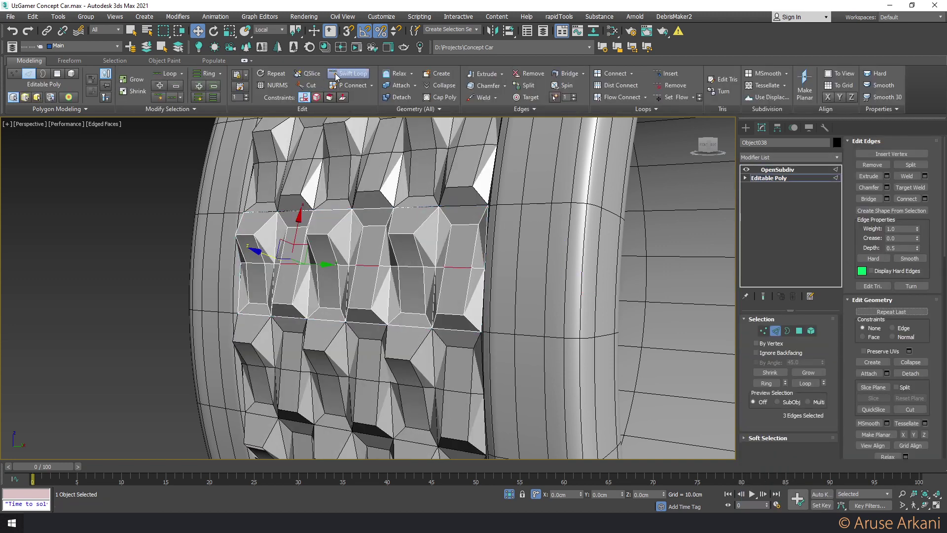
left_click(476, 226)
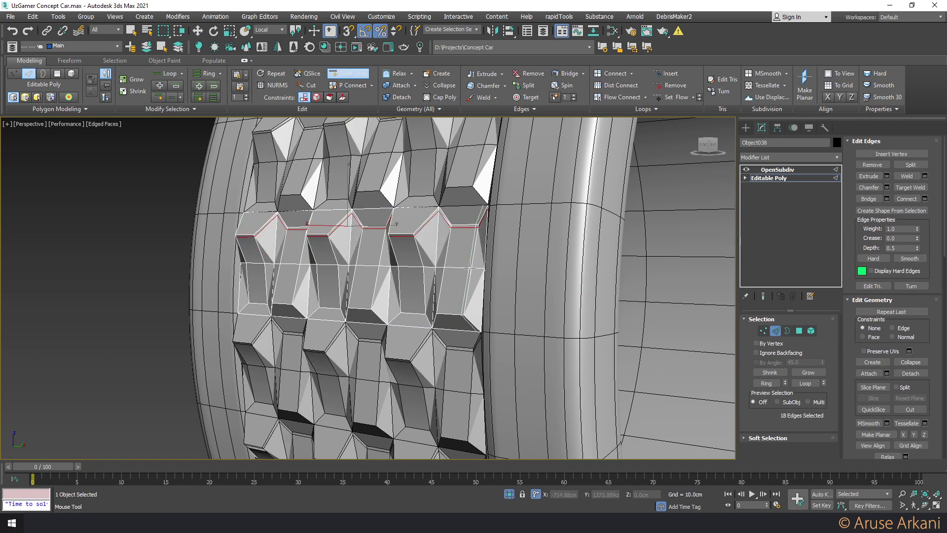
left_click(468, 312)
key("w")
Preview the OpenSubdiv smoothing, then select an edge on the base mesh blocks
left_click(776, 168)
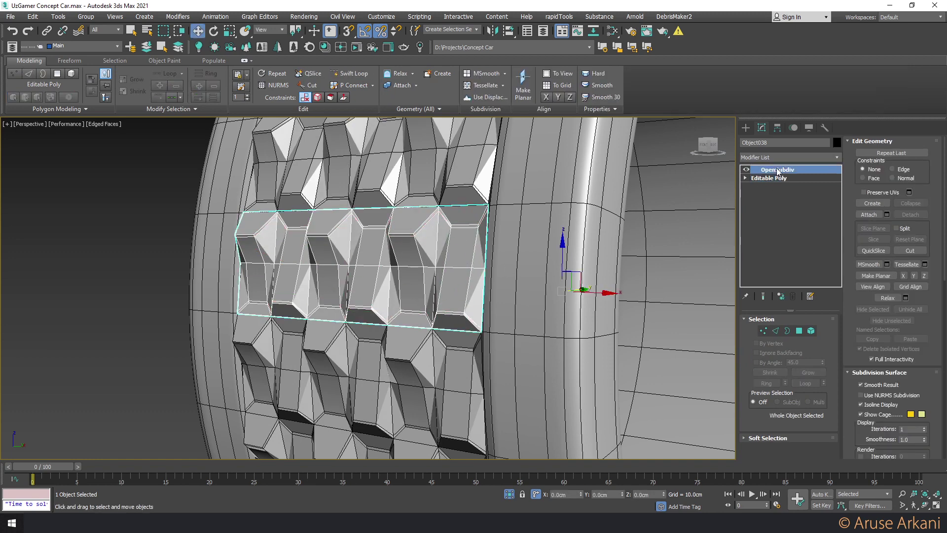
left_click(762, 178)
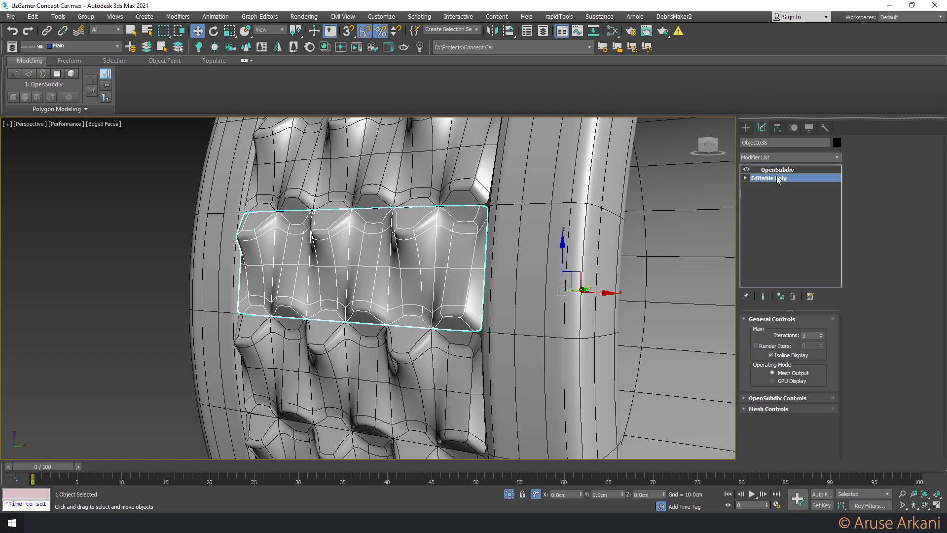
key("2")
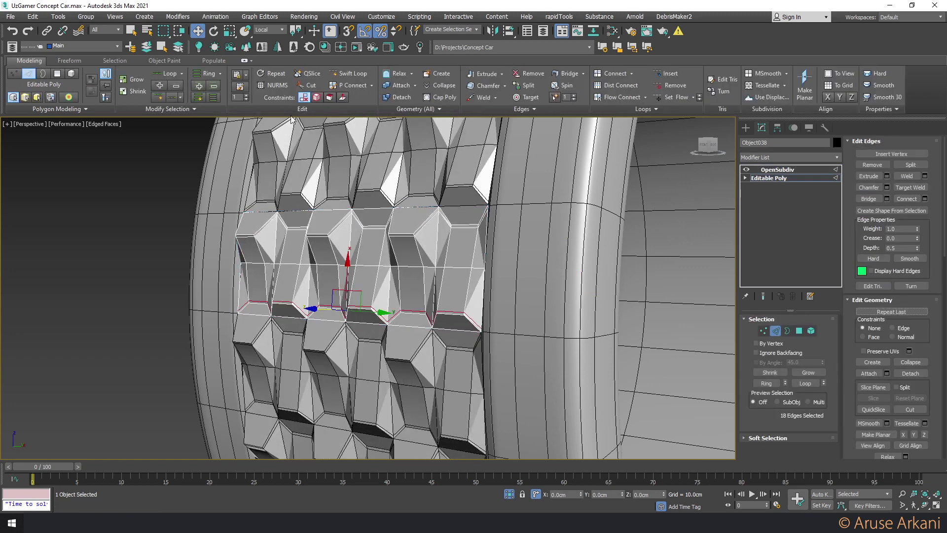
scroll(404, 241, "up", 1)
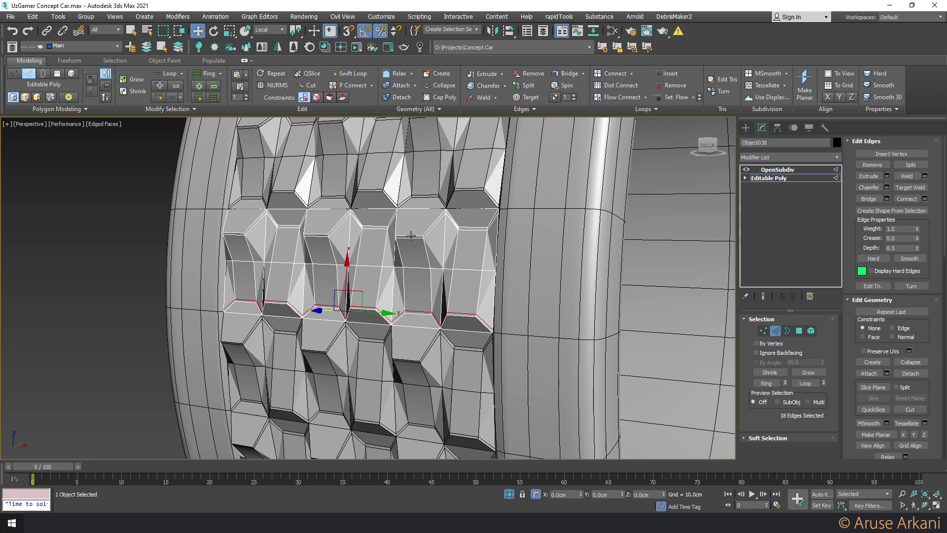
left_click(411, 236)
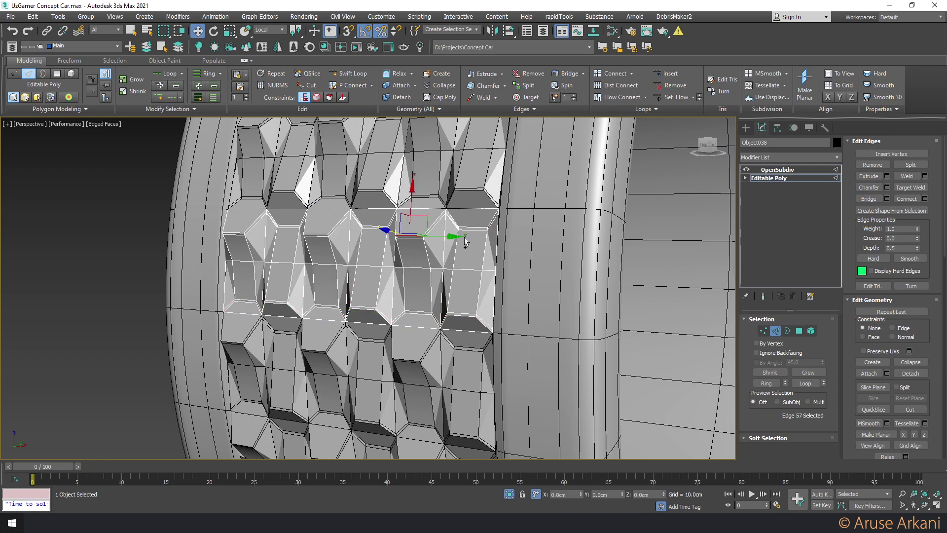
Insert vertical loops through two sets of brick edges and slide them sideways
left_click(314, 236)
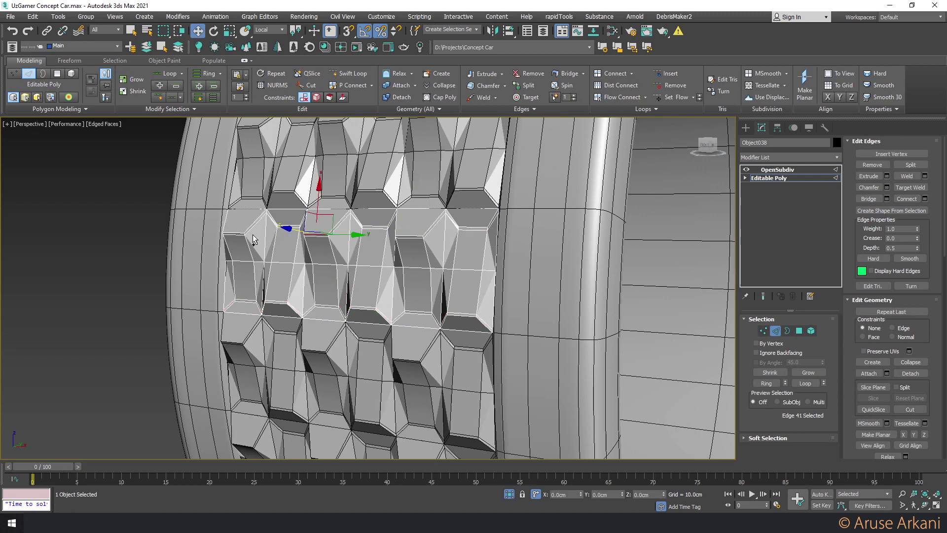
left_click(409, 237, "ctrl")
left_click(667, 74)
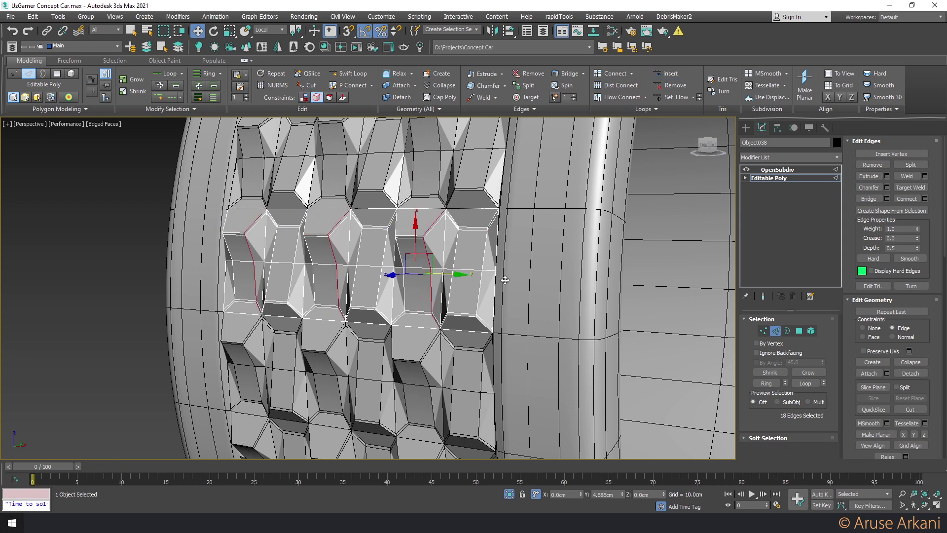
left_click_drag(442, 272, 458, 275)
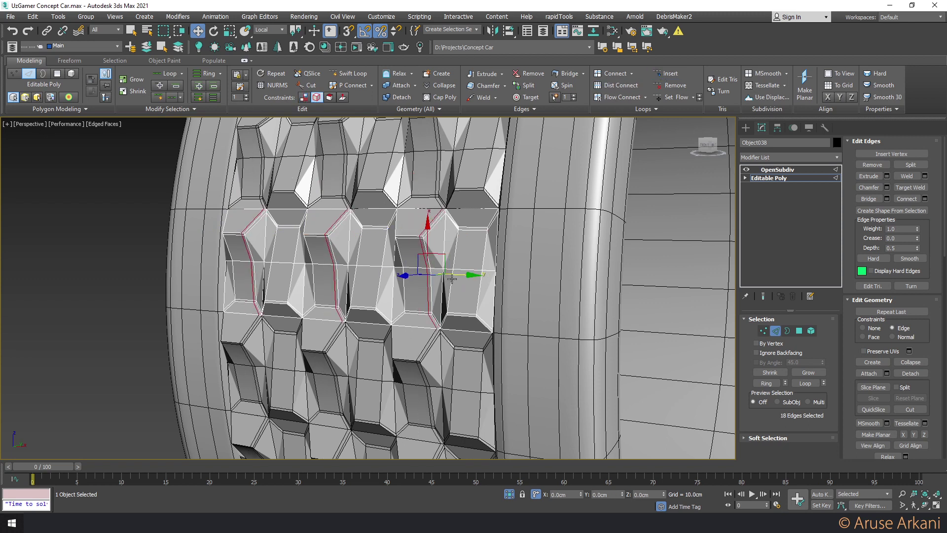
left_click(462, 268)
left_click(367, 266, "ctrl")
left_click(287, 264, "ctrl")
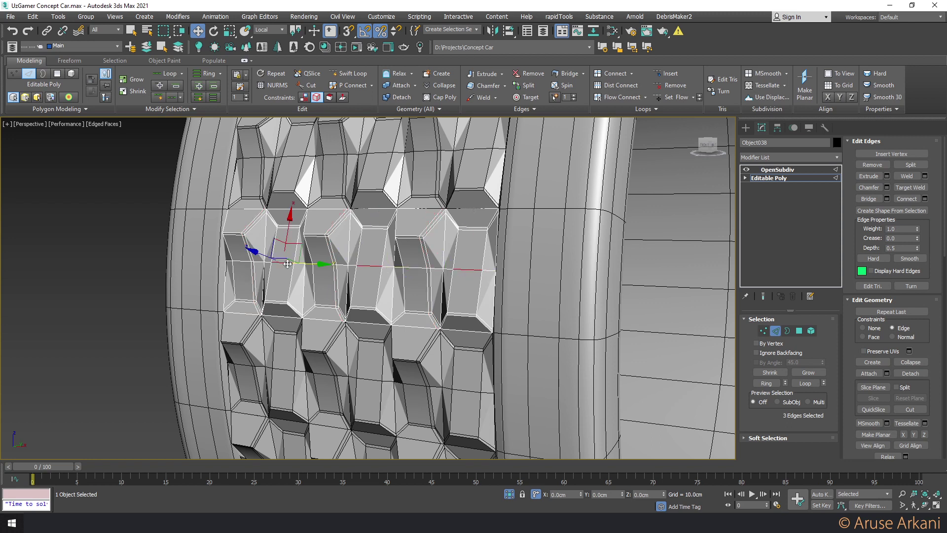
left_click(665, 75)
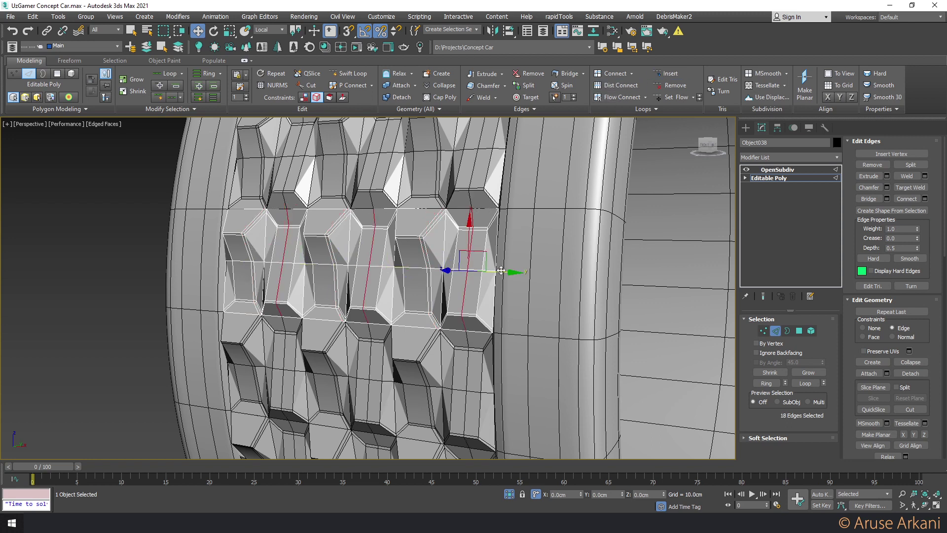
left_click_drag(501, 270, 478, 272)
Preview the OpenSubdiv-smoothed tire ring without wireframe, then return to the base mesh
left_click(769, 178)
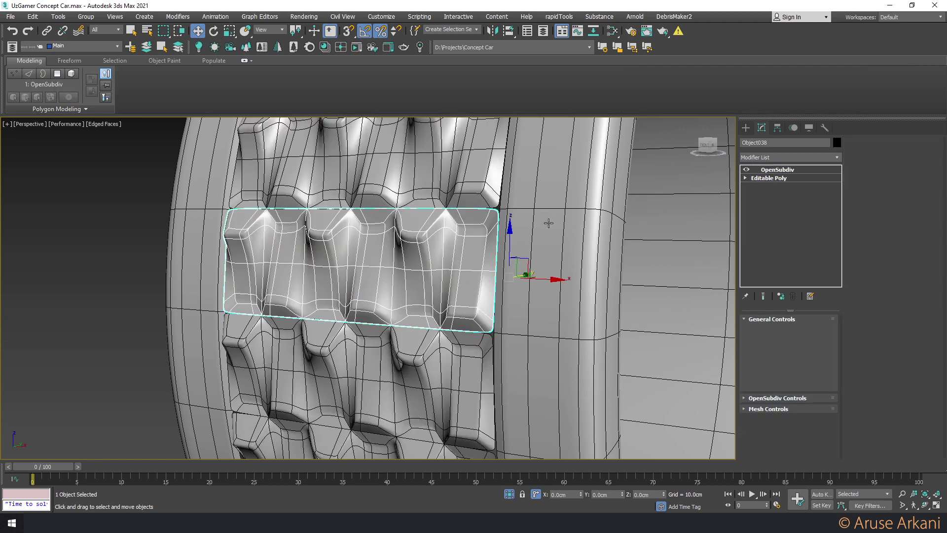
key("F4")
scroll(540, 223, "down", 5)
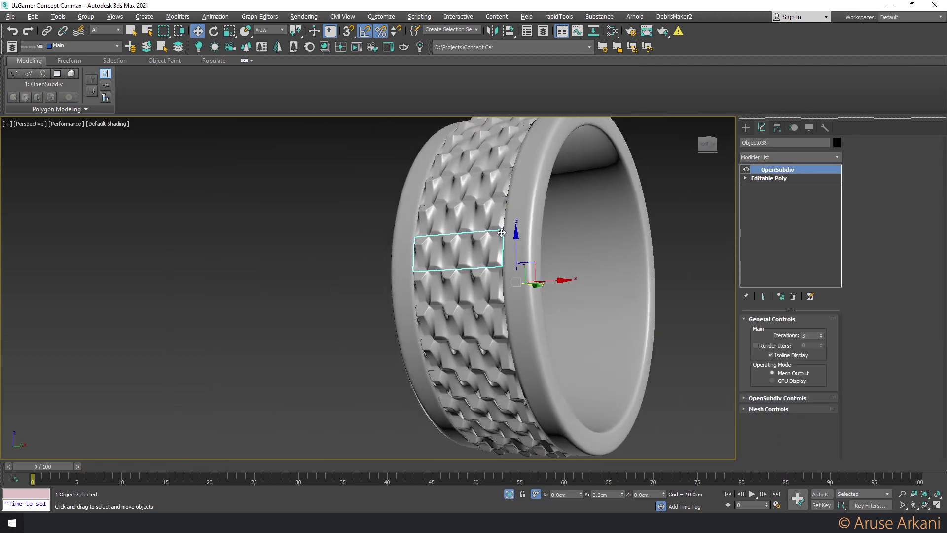
mouse_move(540, 222)
middle_mouse_down("alt")
mouse_move(507, 225)
mouse_move(541, 254)
mouse_move(451, 233)
mouse_move(472, 208)
mouse_move(524, 207)
middle_mouse_up("alt")
scroll(523, 256, "up", 5)
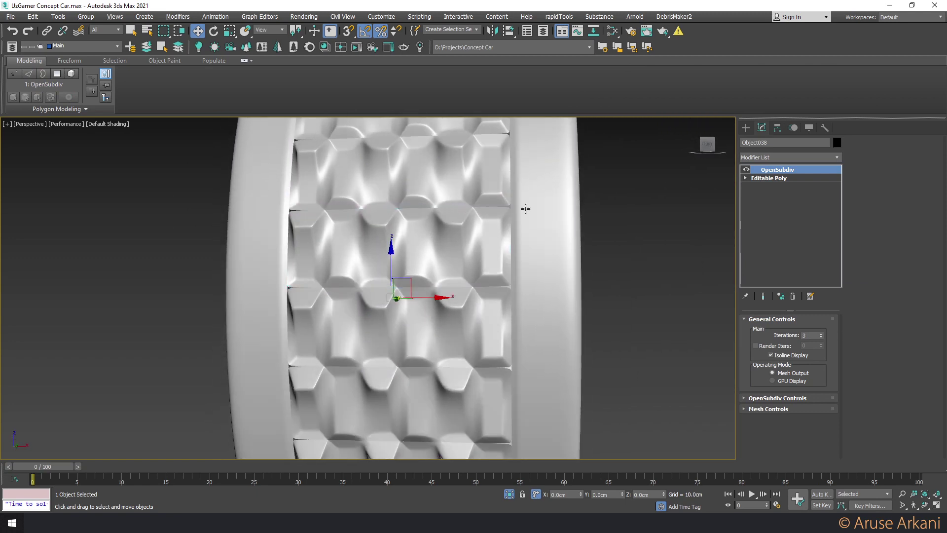
left_click(765, 179)
key("F4")
Undo the loop slide and move two individual vertical loops toward the brick sides
key("2")
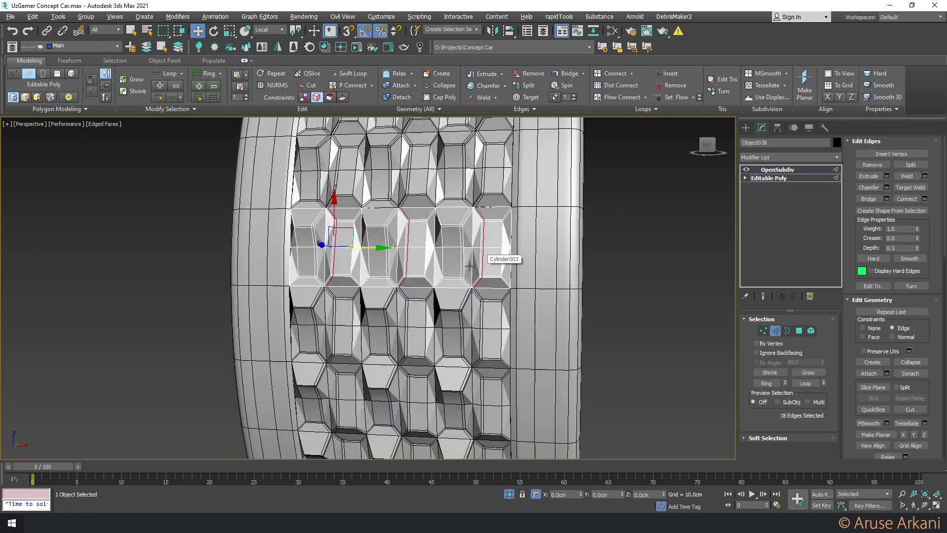
scroll(458, 249, "up", 2)
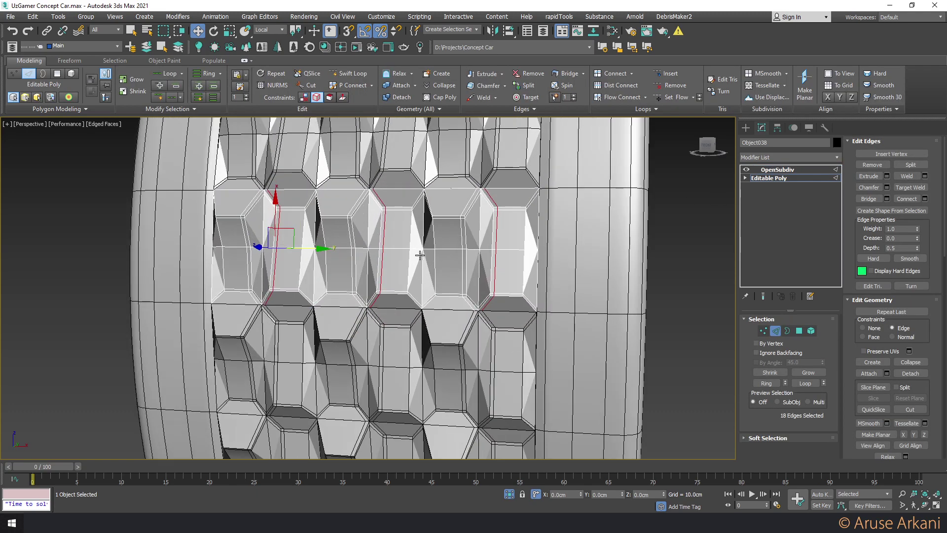
left_click_drag(326, 246, 471, 262)
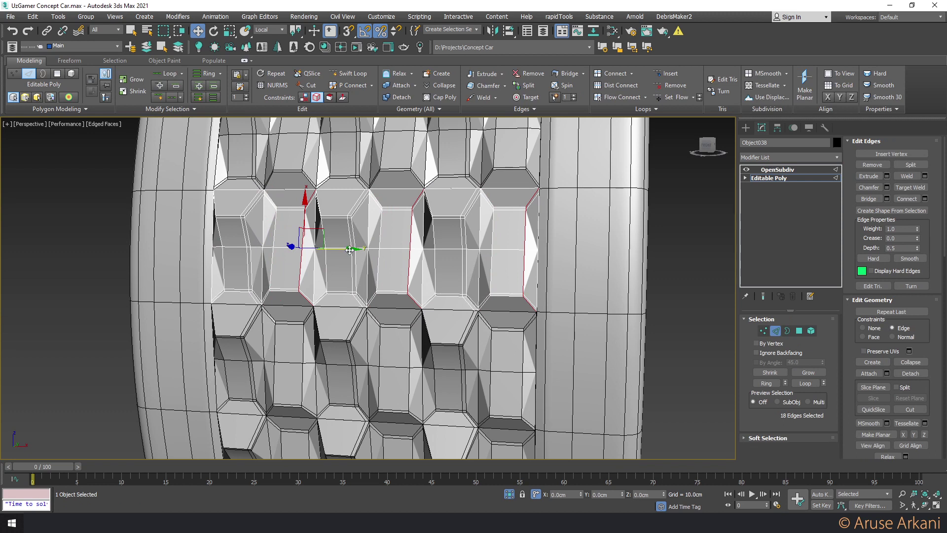
key("ctrl+z")
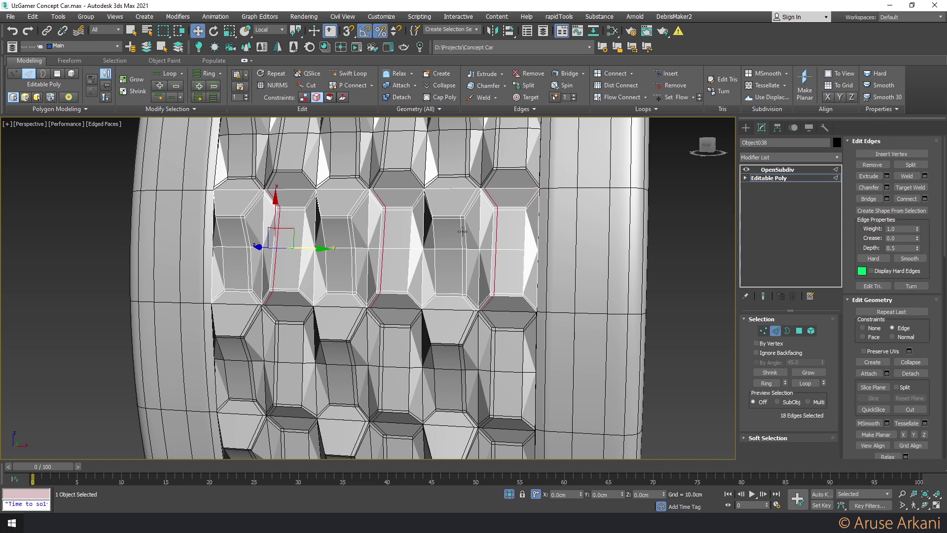
double_click(462, 232)
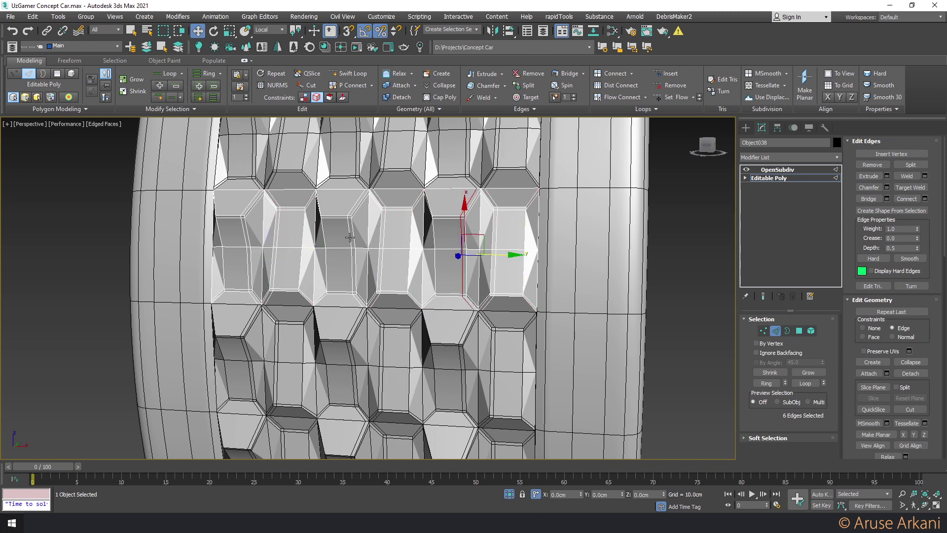
double_click(243, 237, "ctrl")
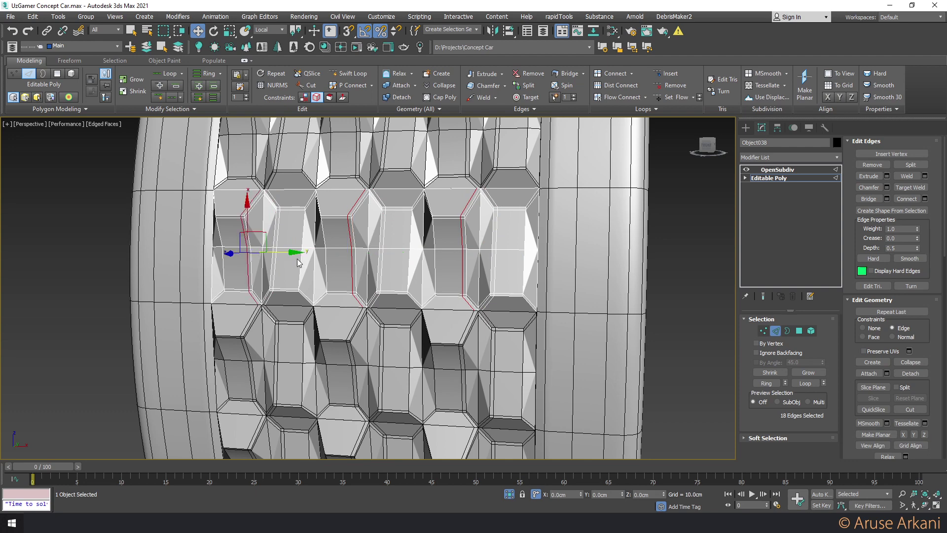
left_click_drag(282, 251, 159, 259)
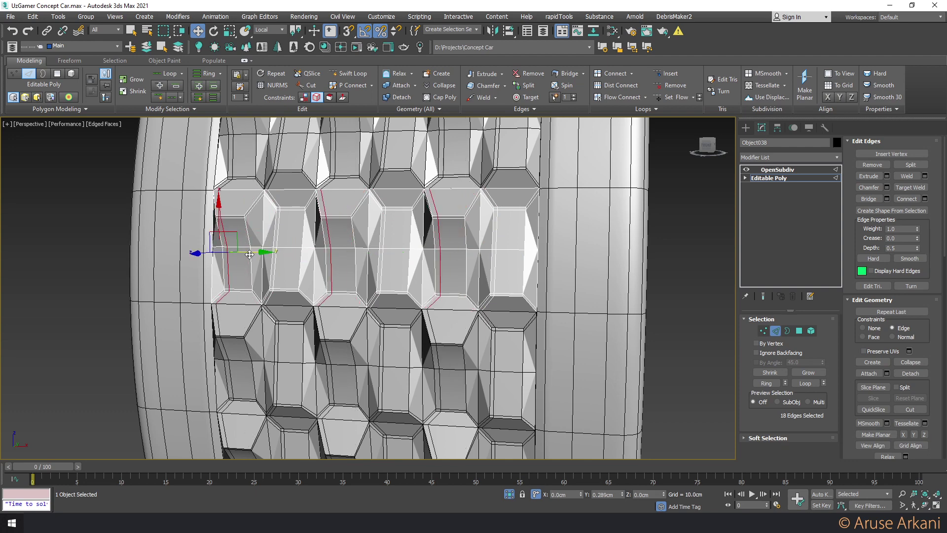
left_click_drag(245, 254, 717, 196)
Preview the OpenSubdiv-smoothed tread without wireframe, panning and zooming along the tire
left_click(770, 170)
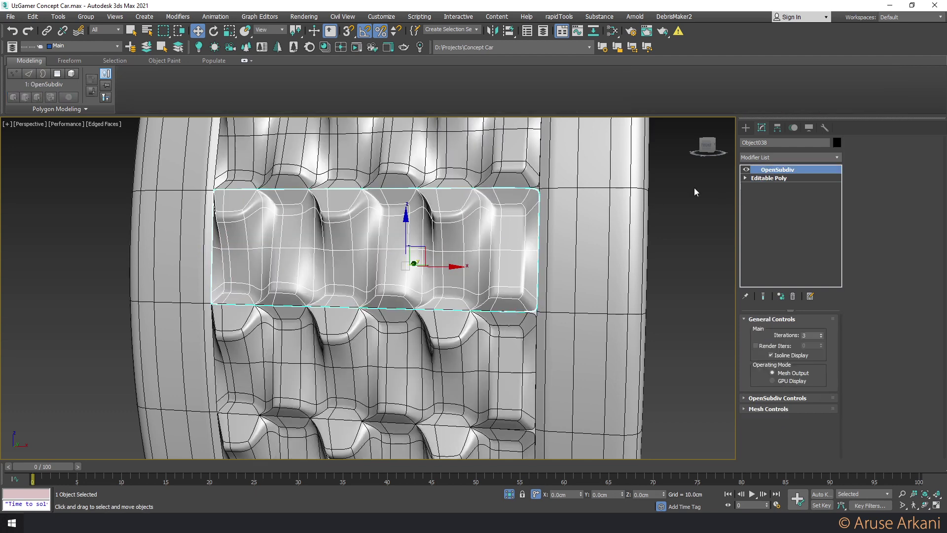
scroll(570, 202, "down", 3)
key("F4")
mouse_move(570, 203)
middle_mouse_down()
mouse_move(556, 258)
mouse_move(554, 218)
mouse_move(490, 243)
mouse_move(450, 218)
mouse_move(485, 223)
mouse_move(479, 278)
mouse_move(501, 192)
middle_mouse_up()
scroll(444, 259, "up", 2)
scroll(486, 223, "down", 2)
scroll(486, 223, "up", 4)
scroll(485, 222, "down", 3)
scroll(485, 223, "down", 3)
scroll(479, 277, "up", 3)
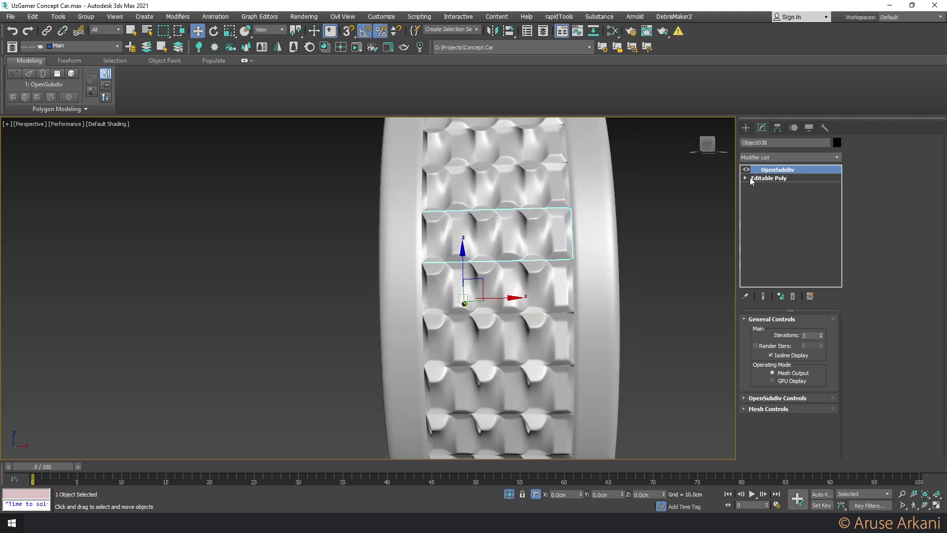
Back on the base Edit Poly mesh, insert an edge loop through a tread-brick edge
left_click(752, 180)
key("4")
key("F4")
middle_click_drag(523, 222, 540, 218, "alt")
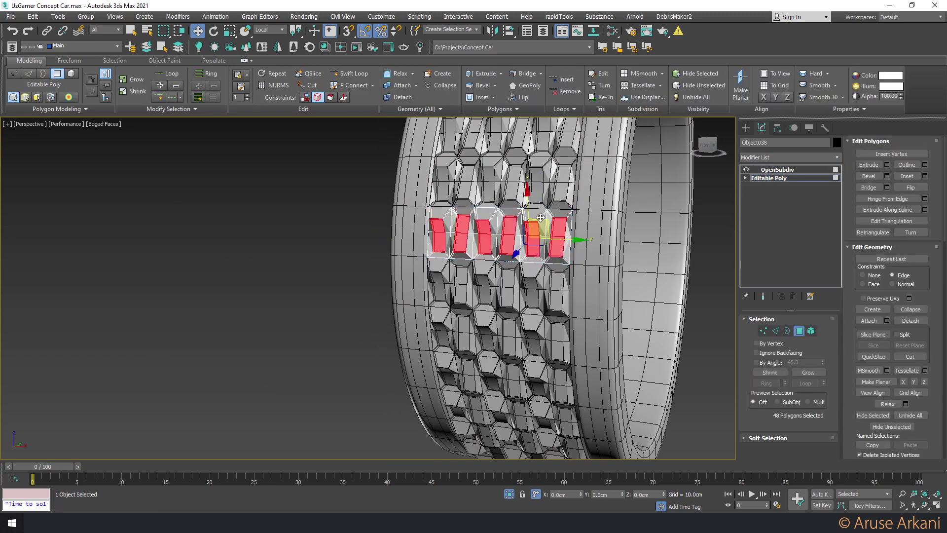
scroll(541, 217, "up", 3)
scroll(520, 223, "up", 2)
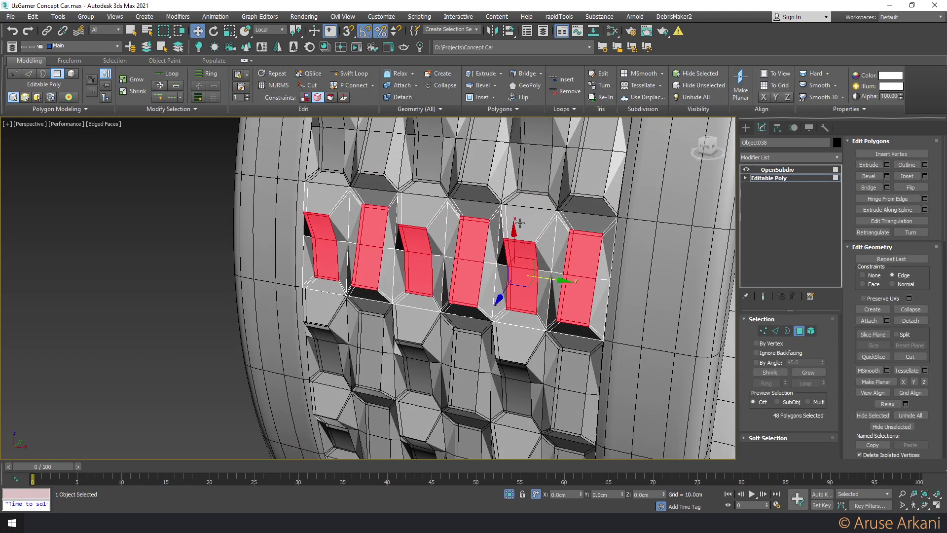
middle_click_drag(520, 223, 531, 218, "alt")
key("2")
left_click(531, 219)
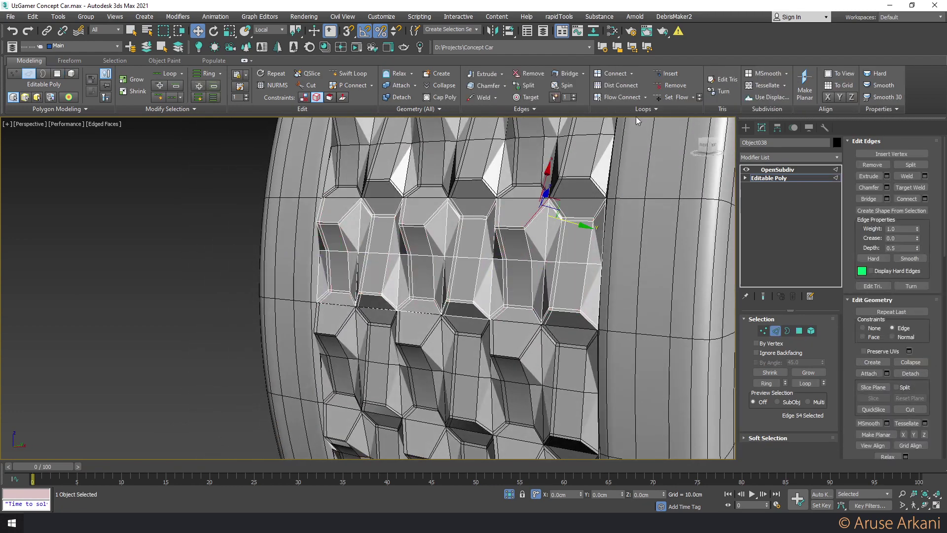
left_click(669, 74)
Select three diagonal slot edges and insert loops around the recessed brick slots
left_click(537, 213)
left_click(436, 211, "ctrl")
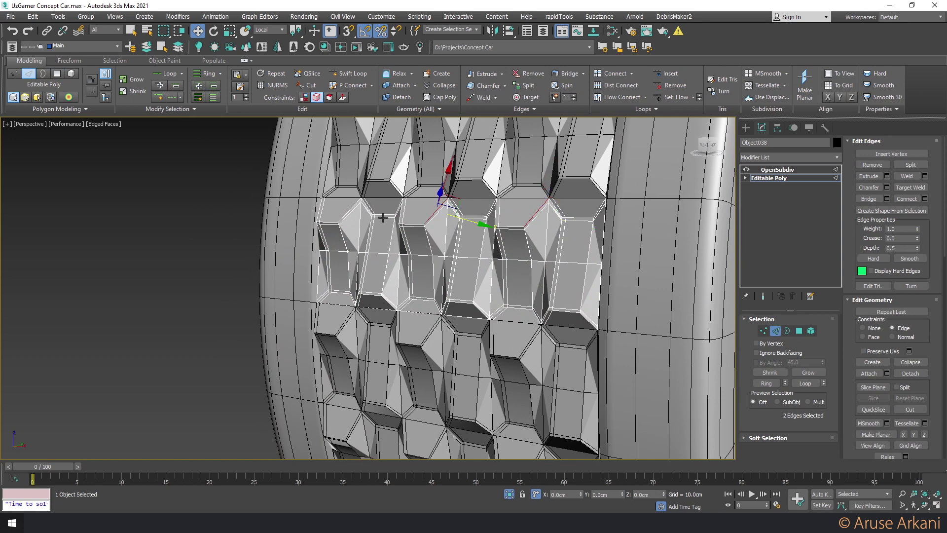
left_click(351, 212, "ctrl")
left_click(666, 74)
middle_click_drag(493, 207, 510, 209, "alt")
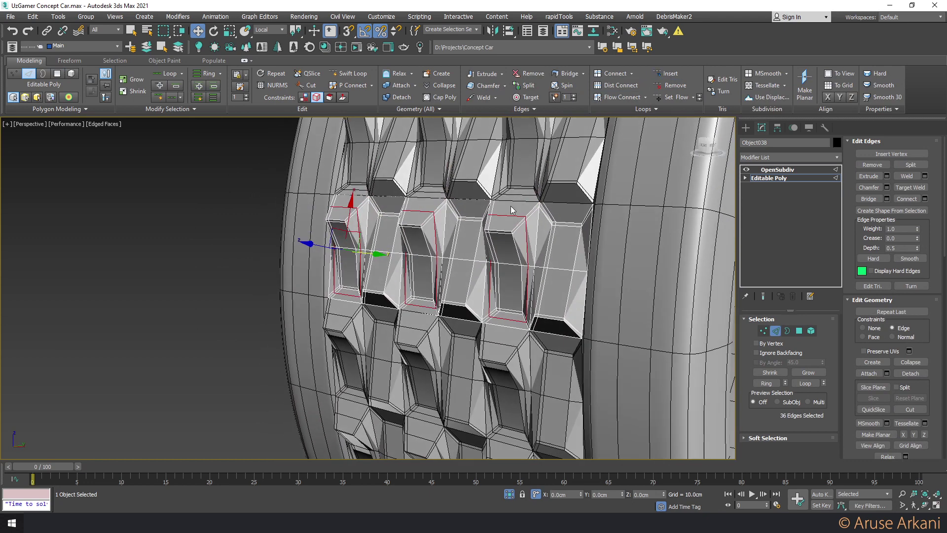
key("4")
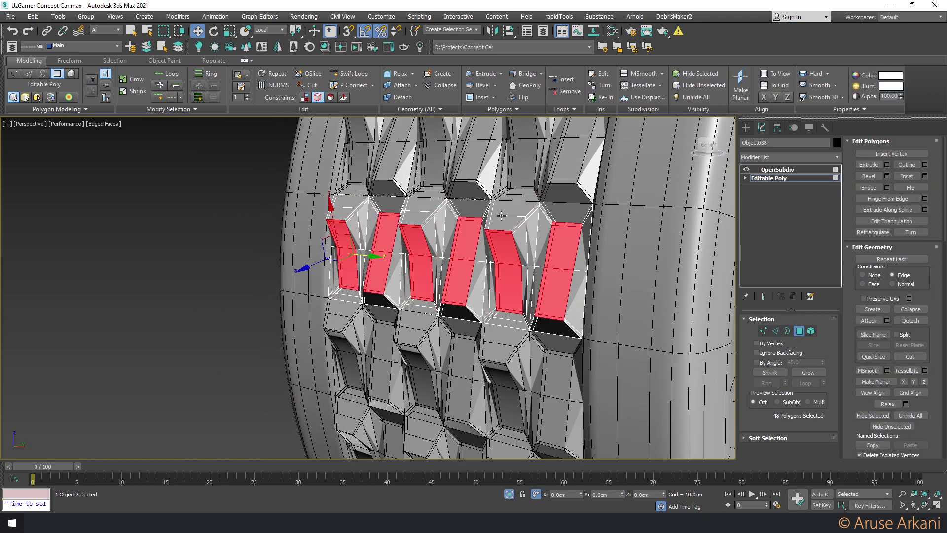
key("2")
Loop-select the brick top edges from three picks, dropping a couple of stray edges
left_click(501, 215)
left_click(414, 209, "ctrl")
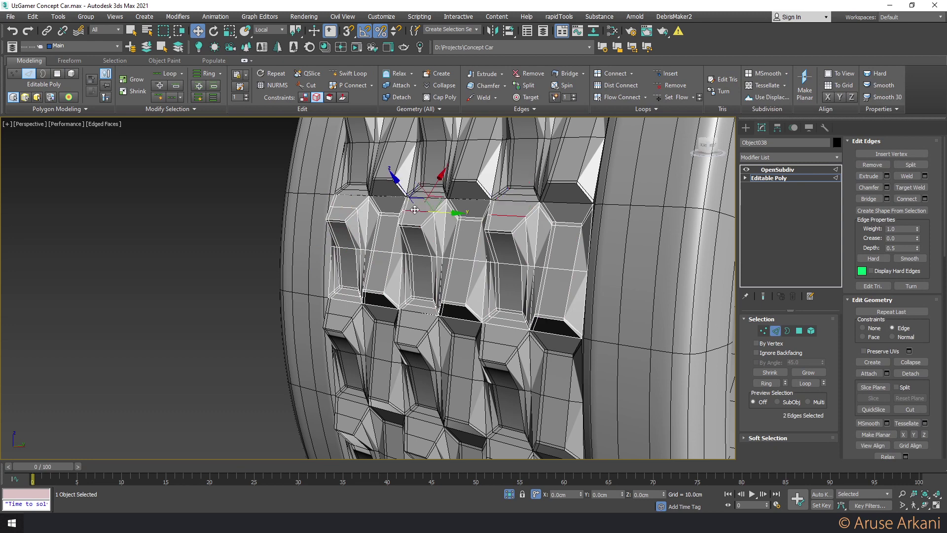
left_click(339, 207, "ctrl")
left_click(156, 89)
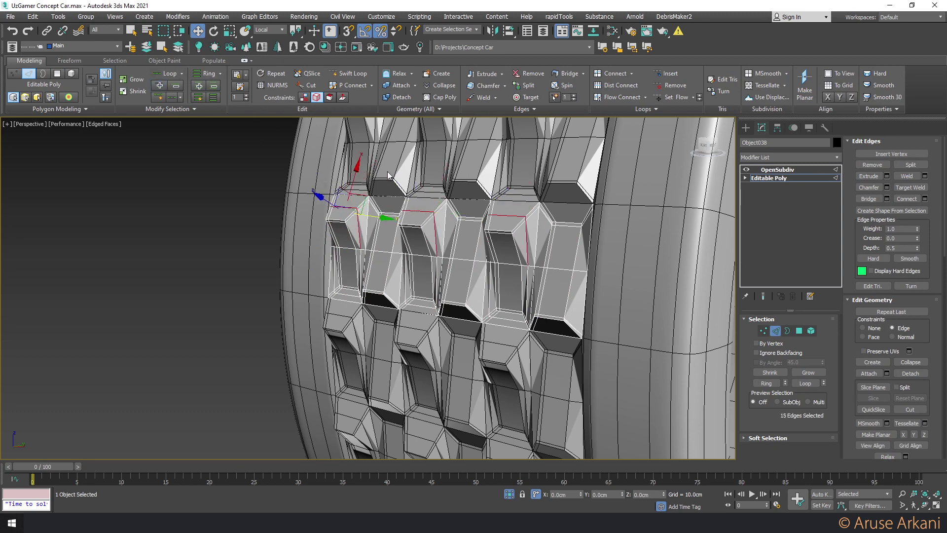
middle_click_drag(375, 247, 398, 255, "alt")
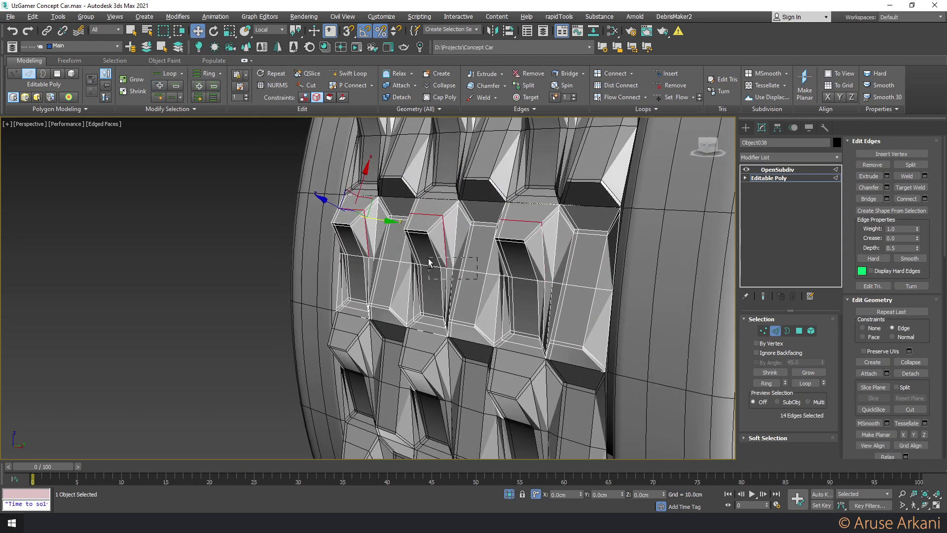
left_click_drag(429, 262, 427, 261, "alt")
middle_click_drag(424, 261, 365, 197, "alt")
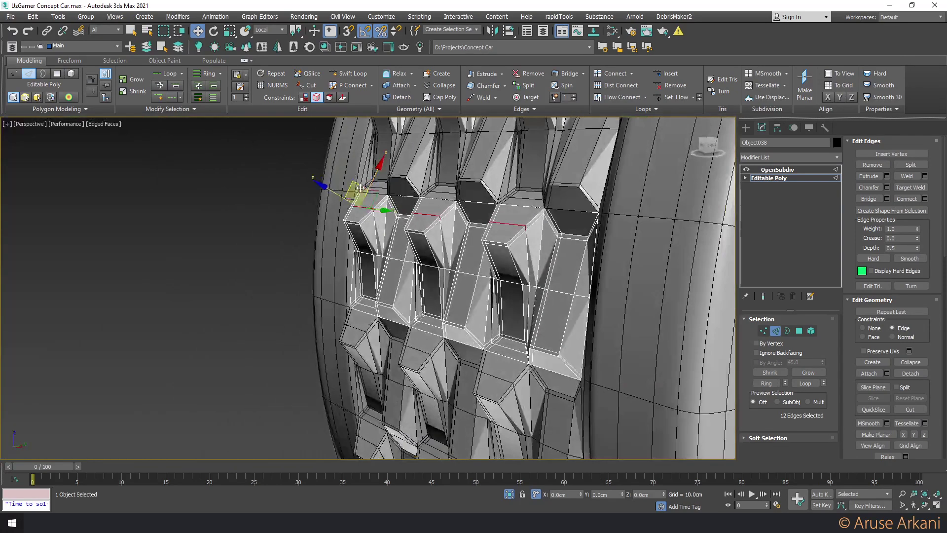
left_click_drag(358, 184, 359, 187)
Preview the OpenSubdiv-smoothed tread bricks, then return to the base mesh
left_click(777, 169)
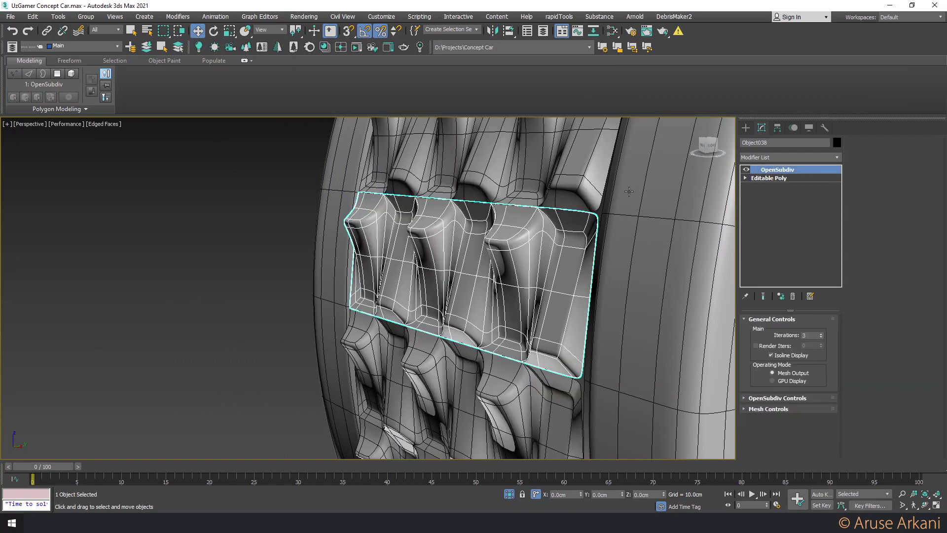
key("F4")
mouse_move(537, 222)
middle_mouse_down("alt")
mouse_move(577, 213)
mouse_move(523, 222)
mouse_move(553, 222)
middle_mouse_up("alt")
scroll(553, 222, "up", 3)
left_click(755, 178)
Select three lower-border brick edges and insert edge loops across the tread bricks
key("2")
key("F4")
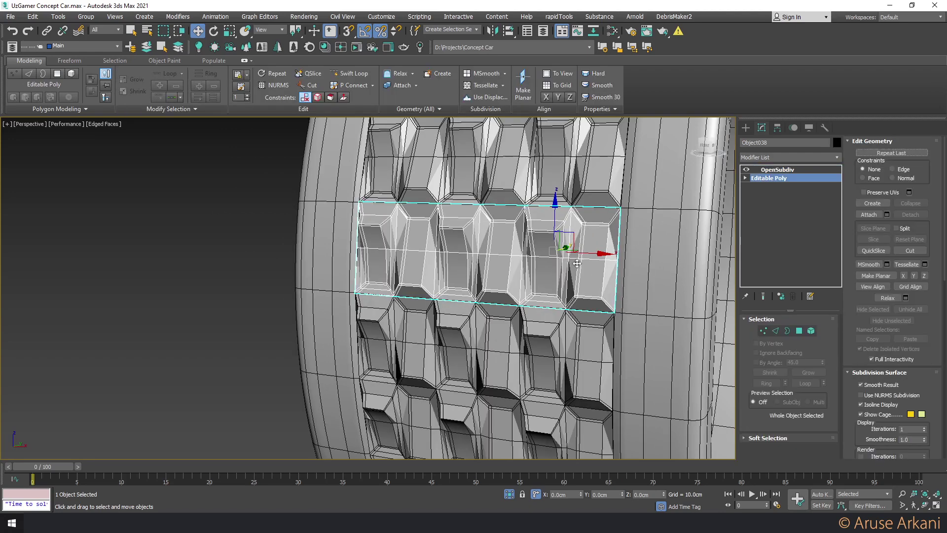
left_click(604, 303)
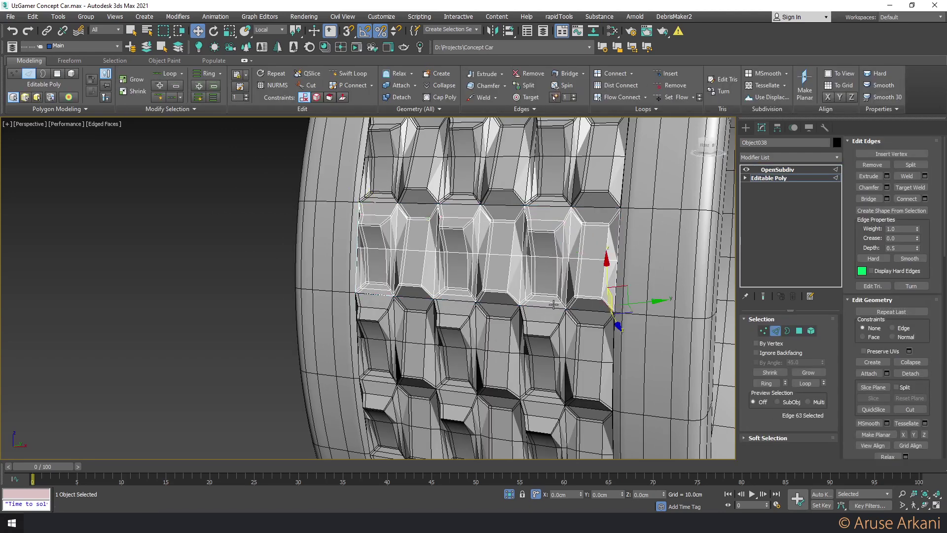
left_click(513, 299, "ctrl")
left_click(424, 292, "ctrl")
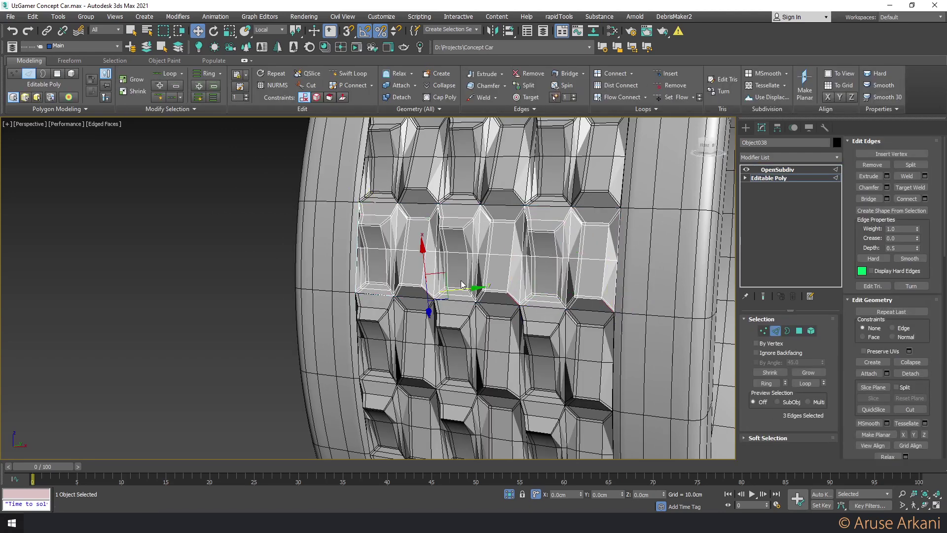
left_click(657, 79)
middle_click_drag(543, 246, 572, 277, "alt")
scroll(572, 277, "up", 3)
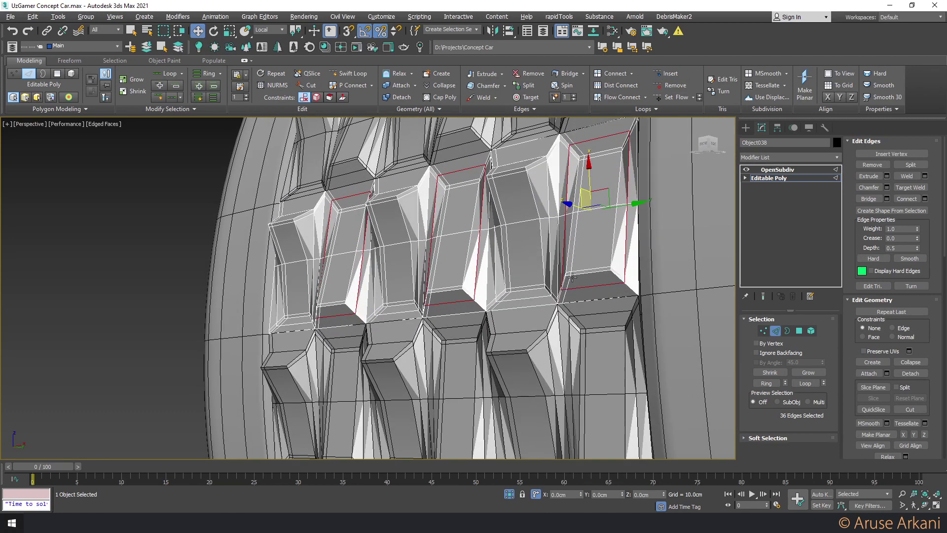
Convert the brick edges to their lower faces and tilt them about 15°
key("4")
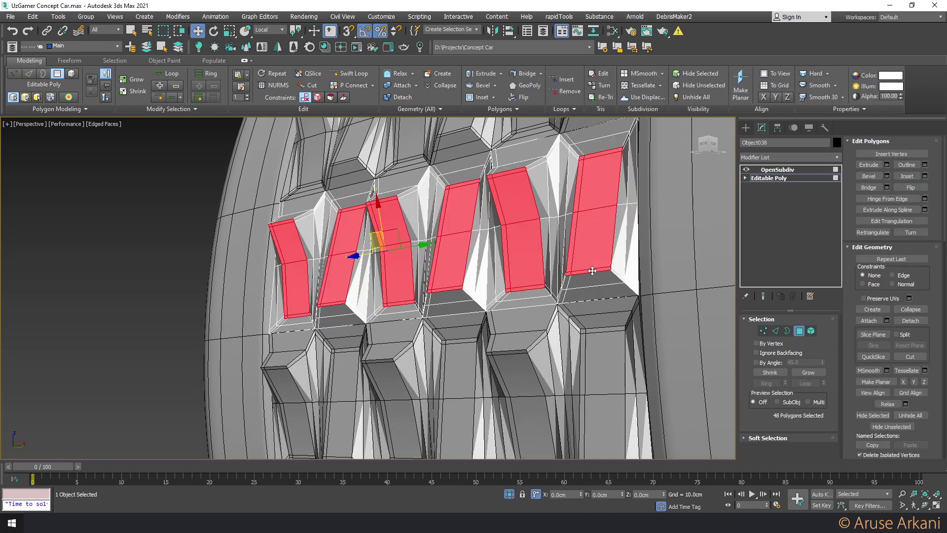
middle_click_drag(592, 271, 598, 319, "alt")
key("2")
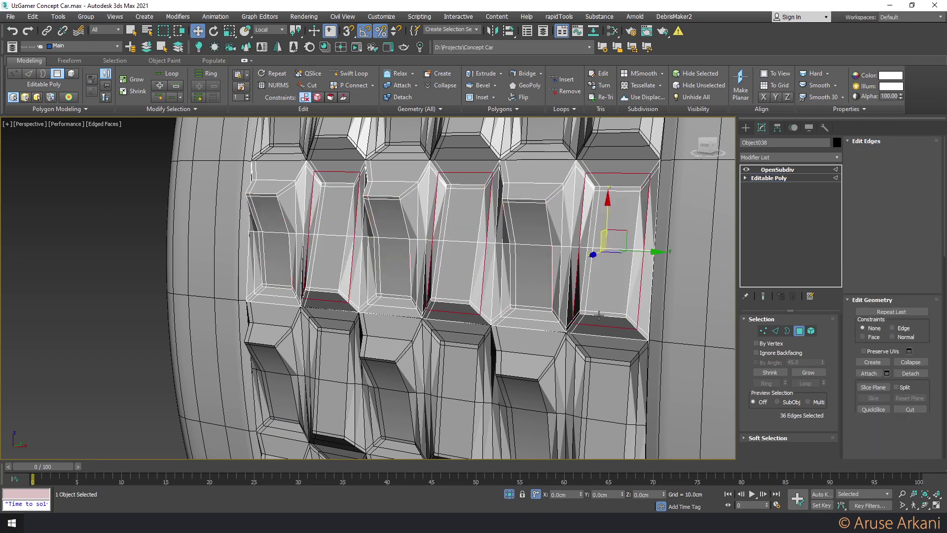
left_click(451, 311, "ctrl")
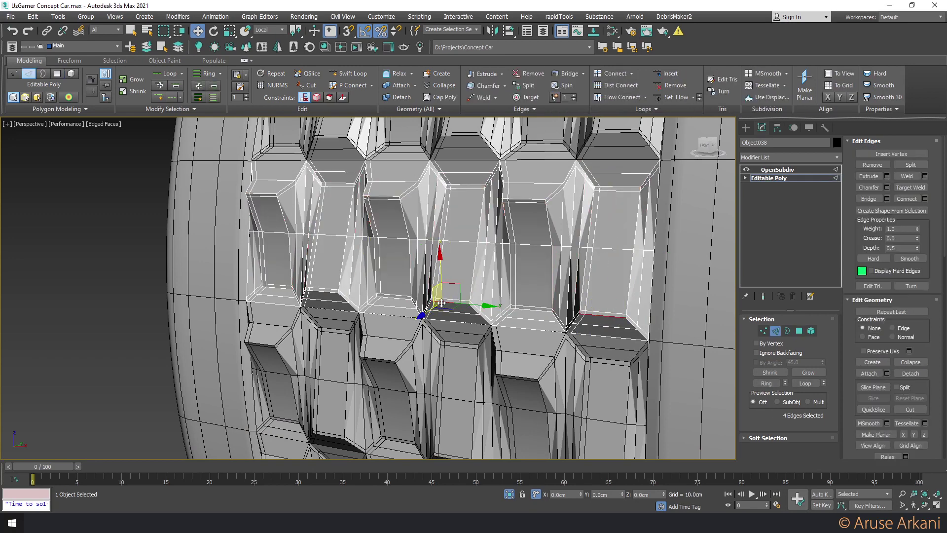
right_click(387, 285)
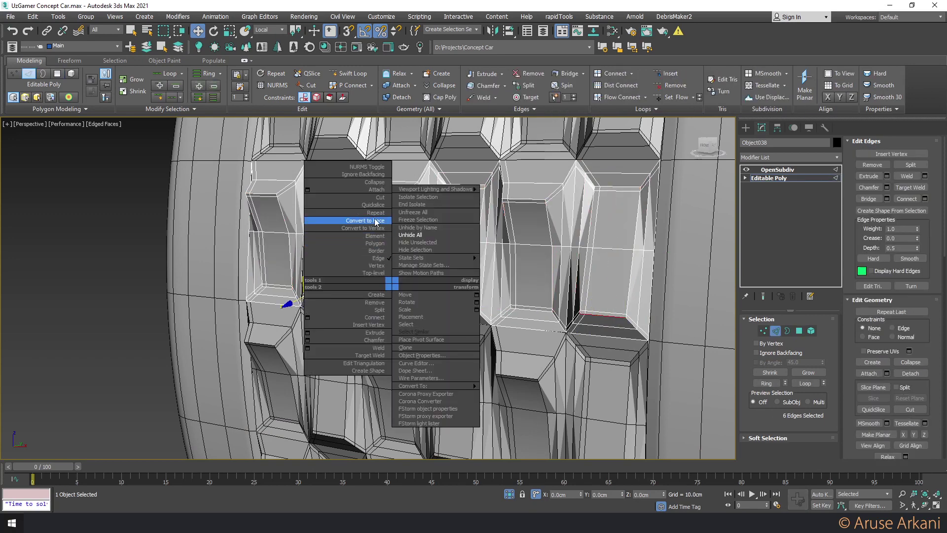
left_click(365, 218)
key("e")
middle_click_drag(387, 284, 325, 273, "alt")
left_click_drag(311, 266, 326, 270)
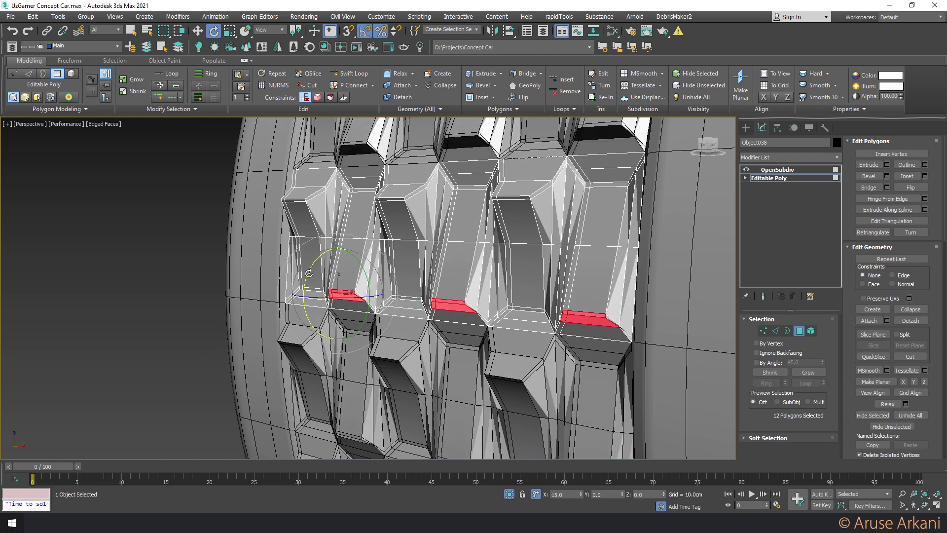
key("w")
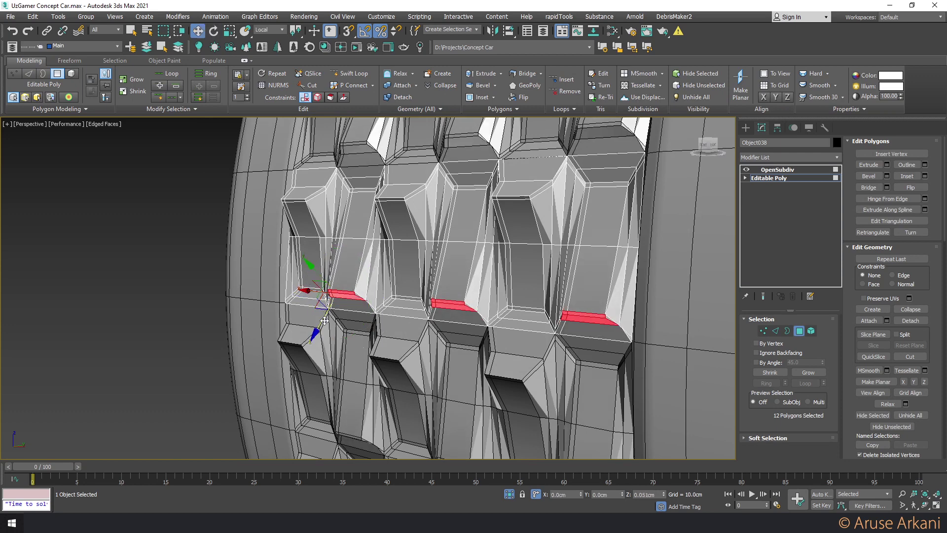
key("ctrl+z")
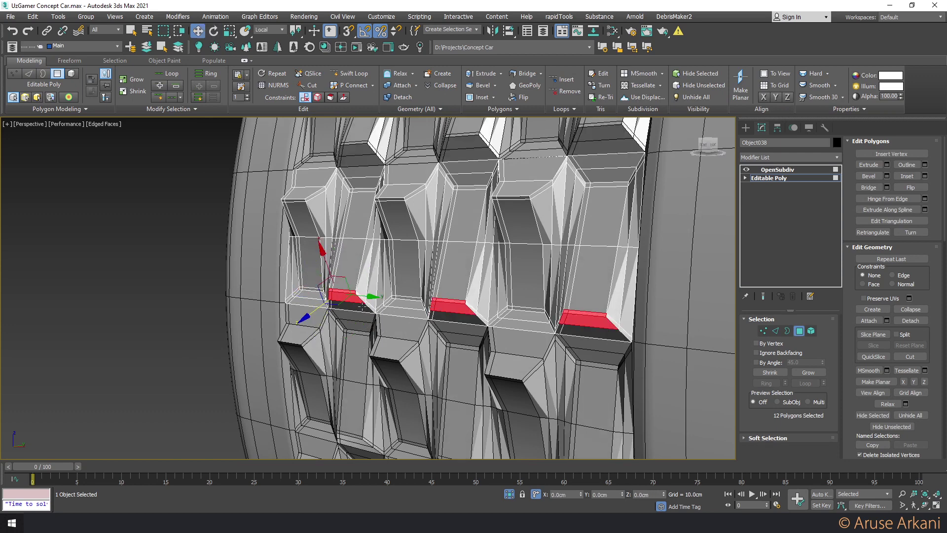
Refine the bottom-strip face selection, drop a stray face, and nudge the strips upward
left_click(132, 79)
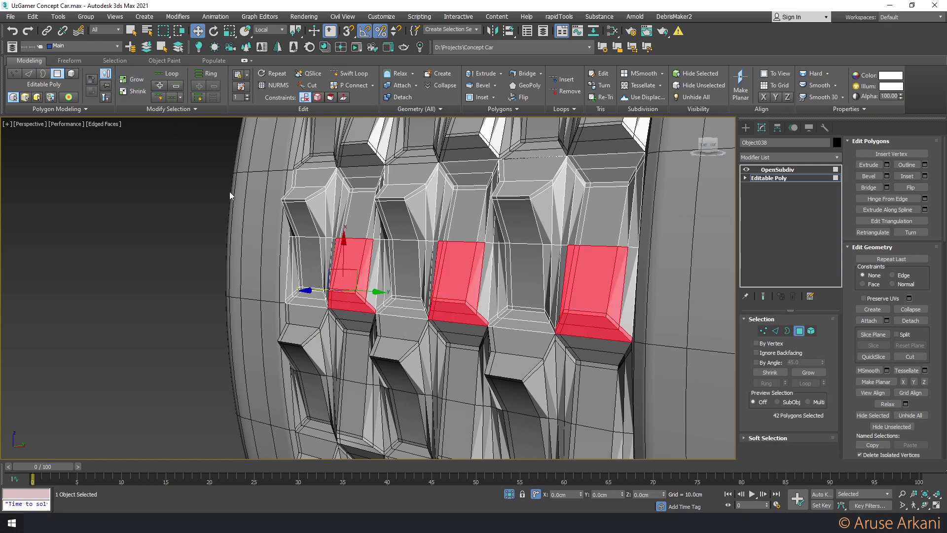
left_click(138, 91)
key("q")
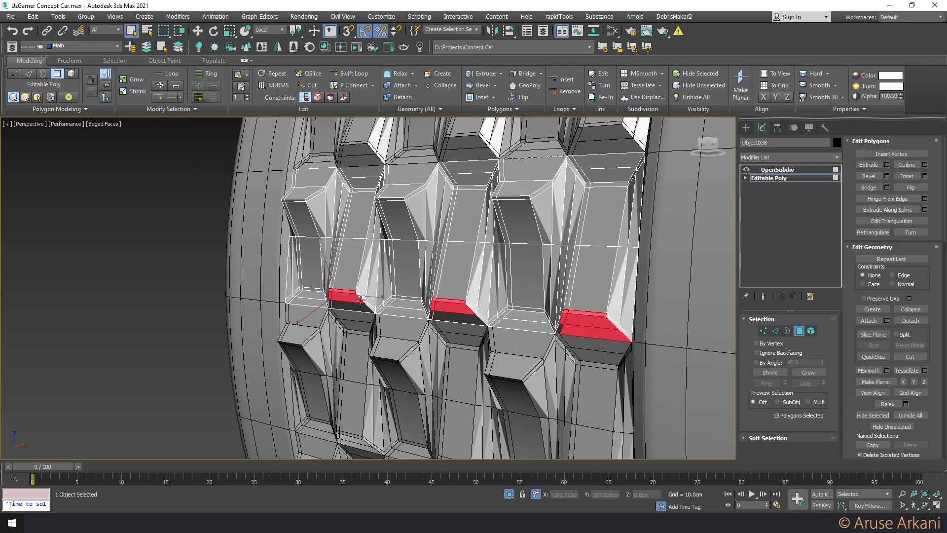
left_click(614, 321, "alt")
scroll(524, 311, "down", 3)
middle_click_drag(524, 310, 446, 307, "alt")
scroll(445, 307, "up", 3)
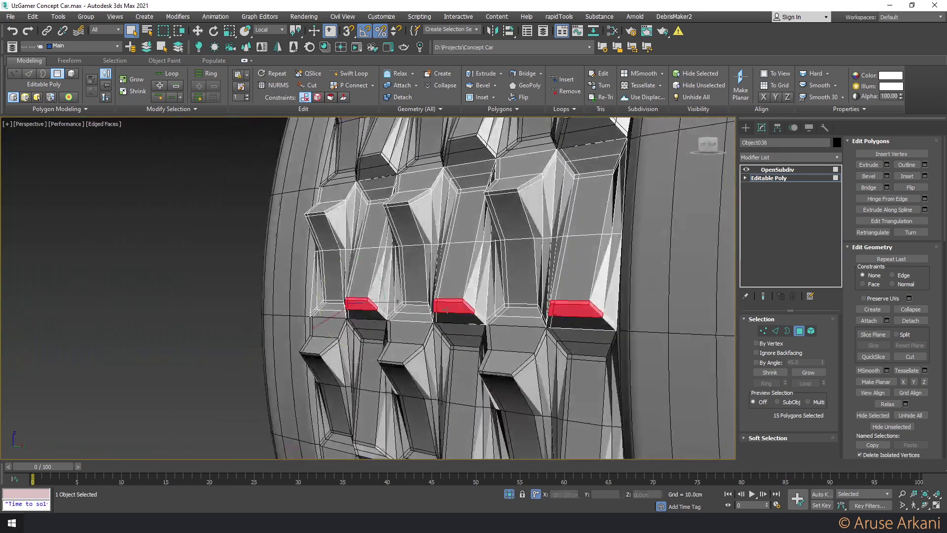
key("e")
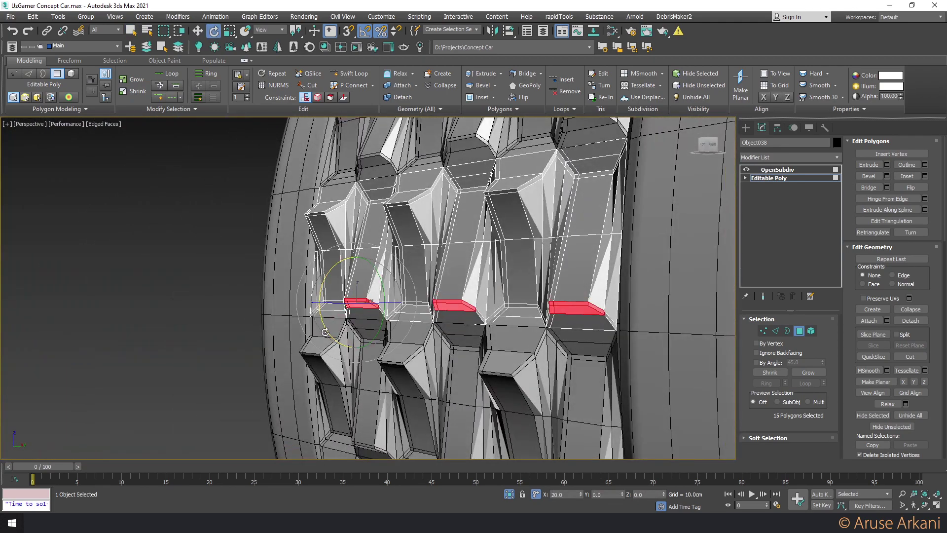
key("w")
middle_click_drag(330, 326, 347, 303, "alt")
left_click_drag(353, 333, 341, 327)
key("e")
Select the run of middle edges across the bricks and shift it sideways and up
key("2")
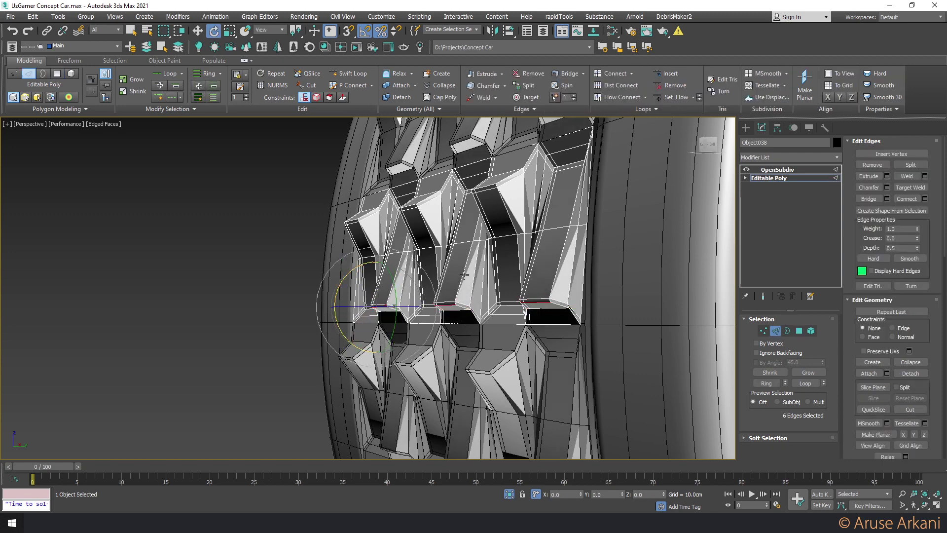
left_click(464, 275)
middle_click_drag(521, 257, 571, 179, "alt")
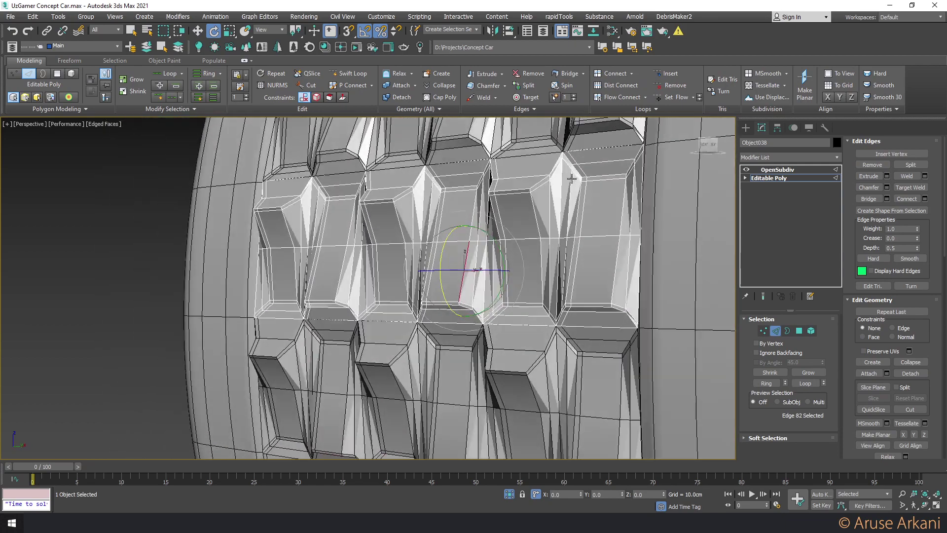
middle_click_drag(575, 237, 432, 239, "alt")
left_click(544, 215)
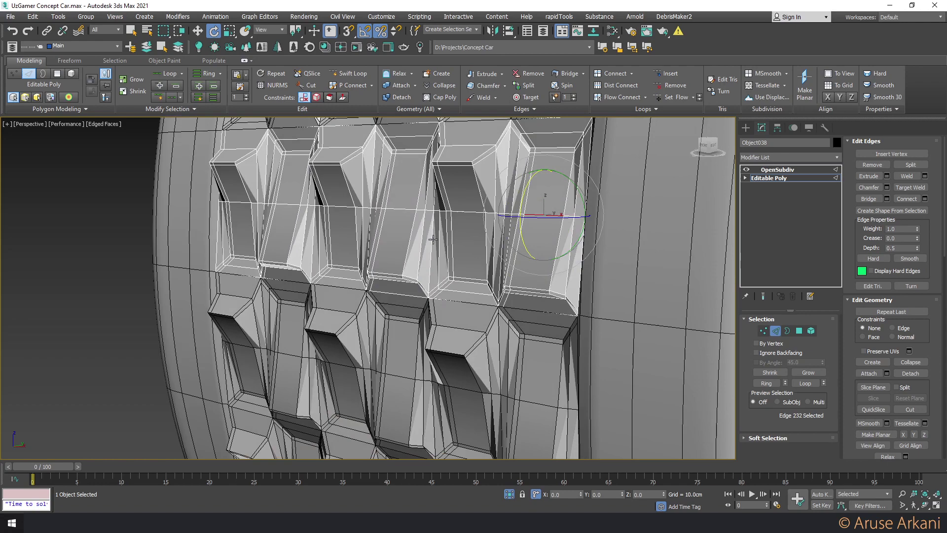
double_click(401, 210)
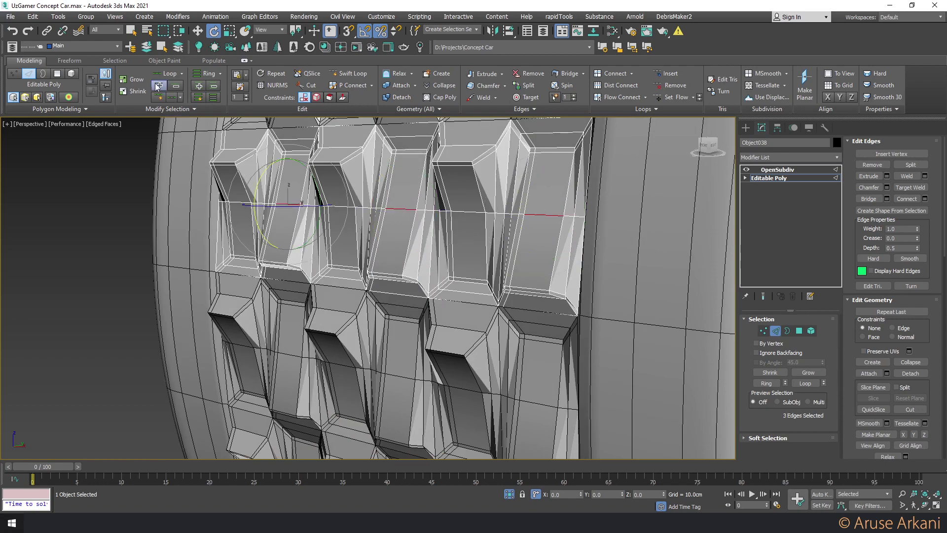
key("w")
middle_click_drag(345, 207, 444, 215, "alt")
left_click_drag(375, 199, 378, 196)
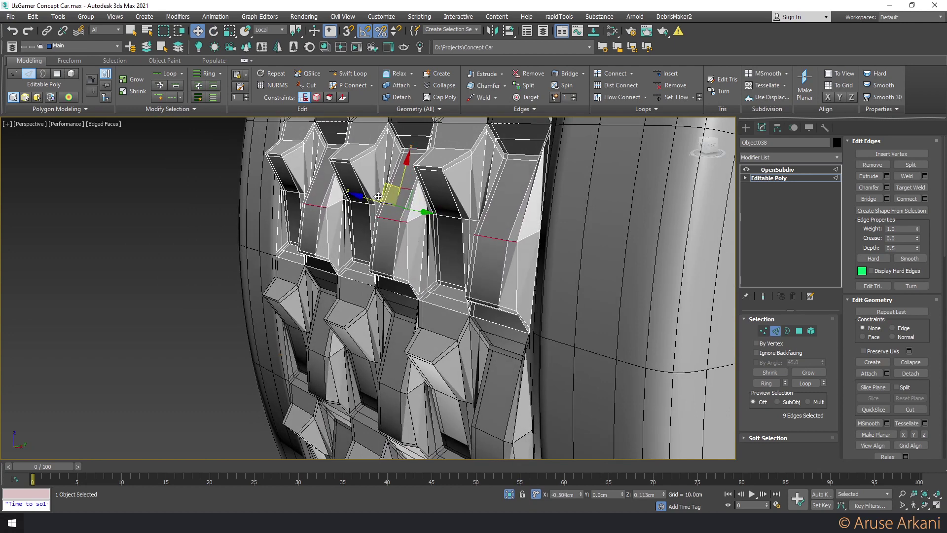
Inspect the OpenSubdiv-smoothed tire all around, then return to the unsmoothed mesh
left_click(775, 169)
key("F4")
scroll(537, 213, "down", 5)
mouse_move(537, 213)
middle_mouse_down("alt")
mouse_move(579, 242)
mouse_move(538, 213)
mouse_move(489, 322)
mouse_move(457, 312)
mouse_move(497, 261)
middle_mouse_up("alt")
scroll(537, 213, "down", 4)
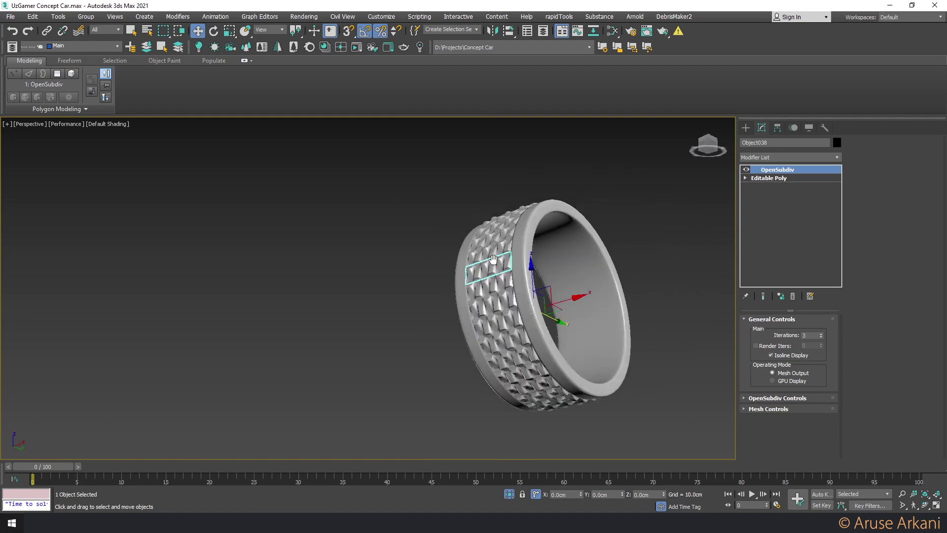
scroll(497, 261, "up", 5)
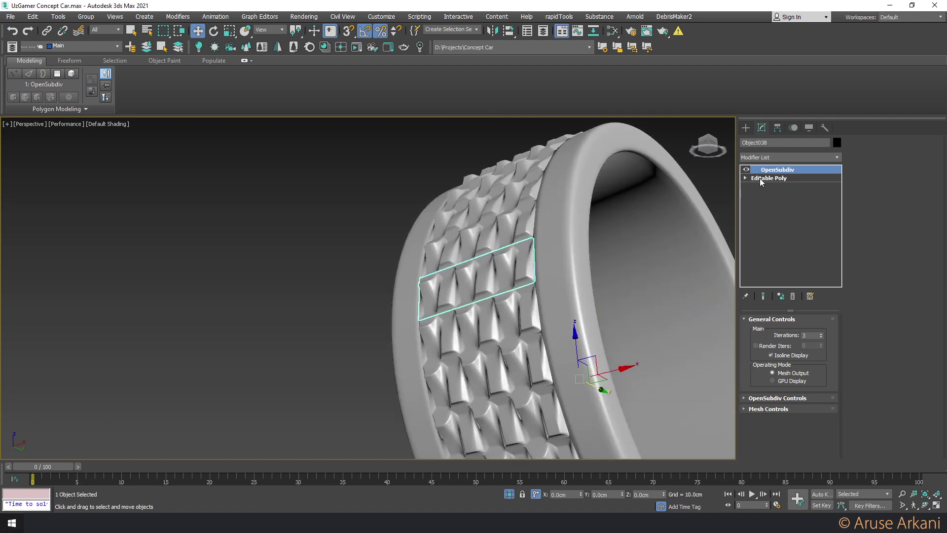
left_click(759, 178)
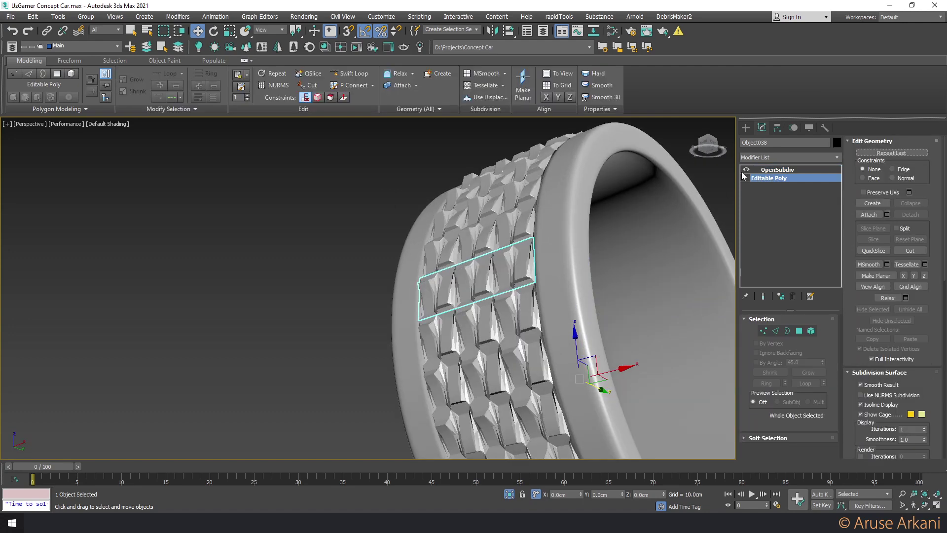
Select Cylinder003's Edit Poly, open the Attach list, and cancel it
left_click(578, 192)
left_click(772, 178)
scroll(586, 199, "down", 4)
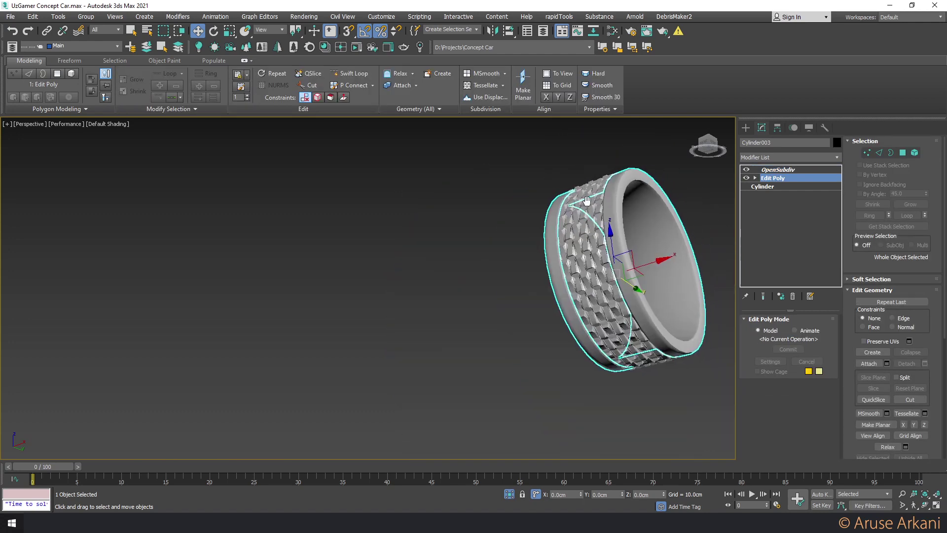
left_click(397, 87)
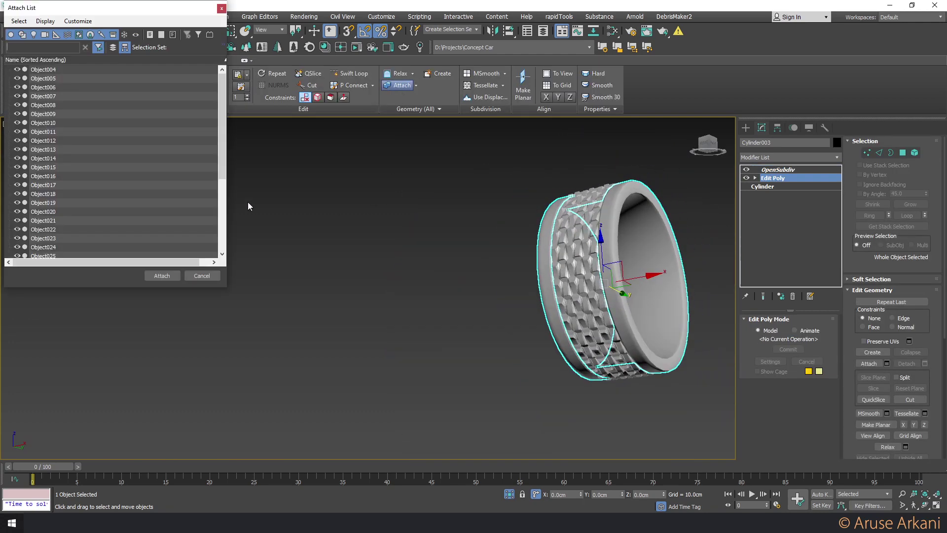
left_click(194, 194)
left_click(202, 275)
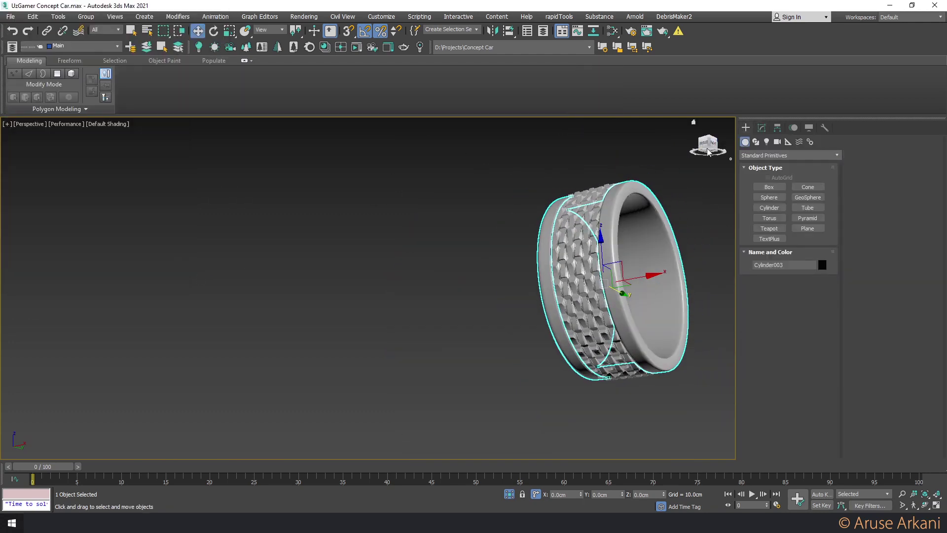
In front view, Shift-drag the 36 tread objects left, cloning them as Copy
left_click(708, 148)
scroll(518, 205, "down", 5)
key("ctrl+a")
scroll(412, 201, "down", 4)
middle_click_drag(412, 201, 547, 230)
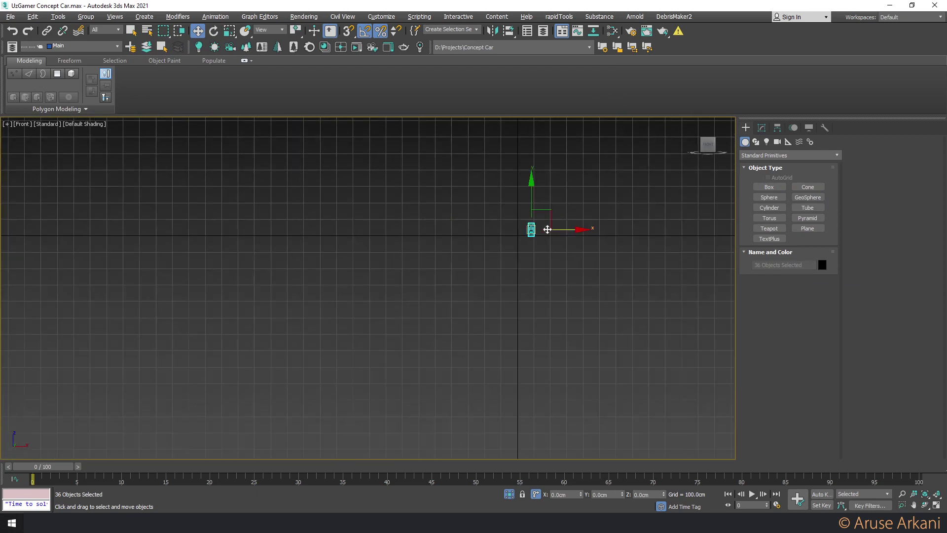
left_click_drag(546, 229, 266, 229, "shift")
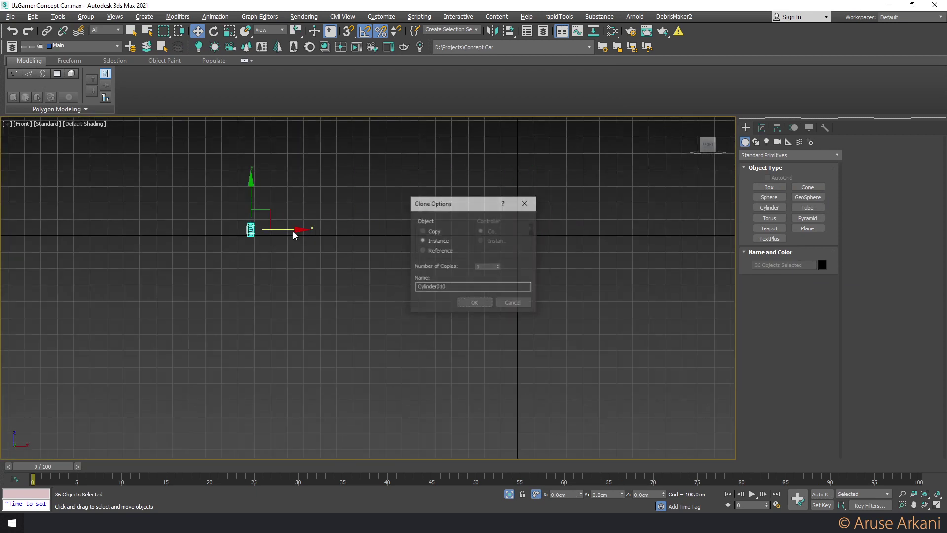
left_click(422, 231)
left_click(474, 303)
Move the copied tread objects up out of the way in the top view
key("alt+w")
right_click(223, 212)
key("alt+w")
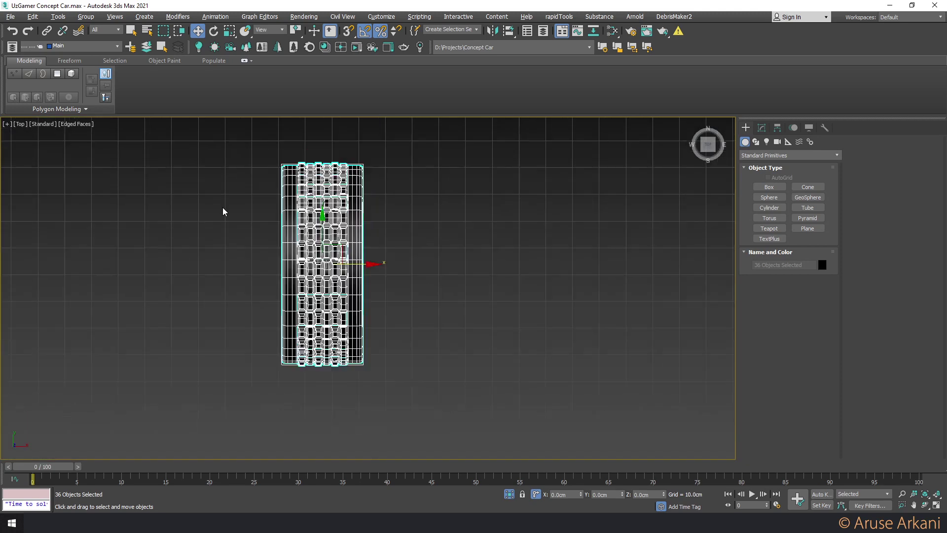
scroll(223, 211, "down", 5)
left_click_drag(271, 247, 248, 99)
key("alt+w")
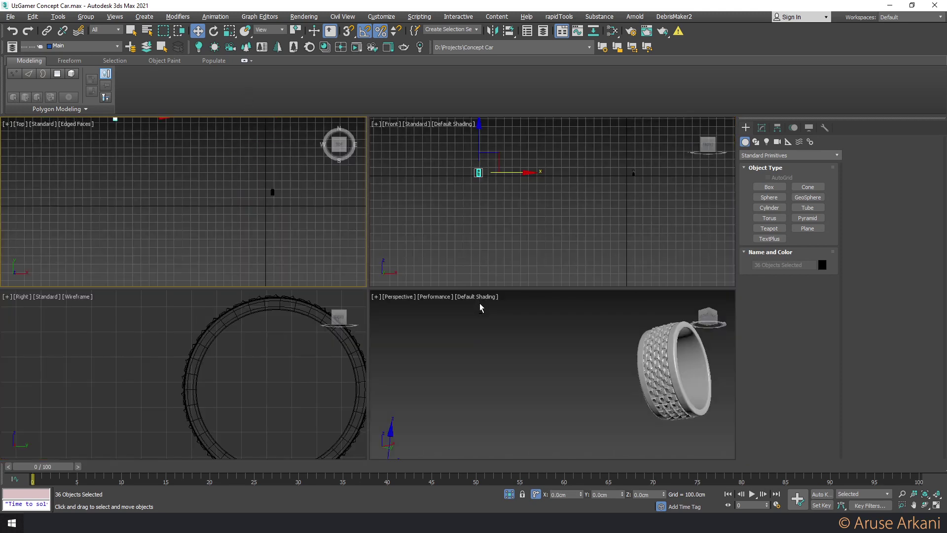
right_click(481, 307)
key("alt+w")
Reselect the tire ring and enter its Edit Poly edge level below OpenSubdiv
left_click(605, 270)
left_click(761, 127)
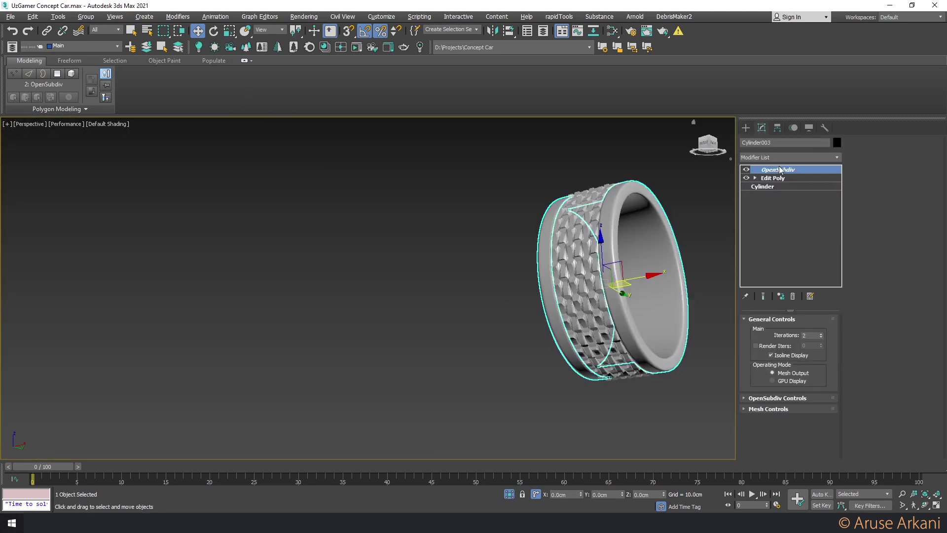
left_click(772, 177)
key("2")
scroll(606, 217, "up", 6)
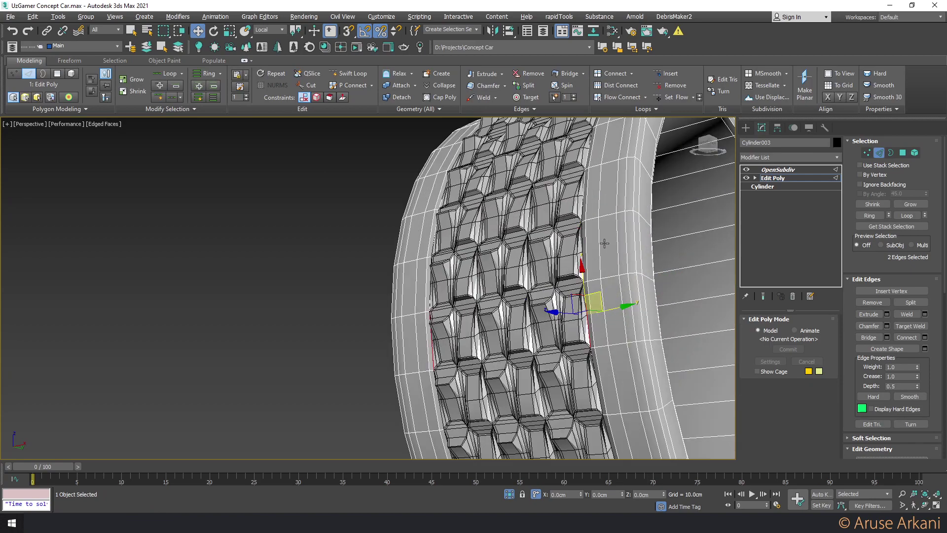
Select all parallel sidewall edge loops with Alt+R, then cancel a trial chamfer
double_click(606, 217)
mouse_move(566, 237)
middle_mouse_down("alt")
mouse_move(619, 249)
mouse_move(505, 243)
mouse_move(582, 207)
middle_mouse_up("alt")
scroll(620, 249, "down", 5)
key("alt+r")
left_click(491, 84, "shift")
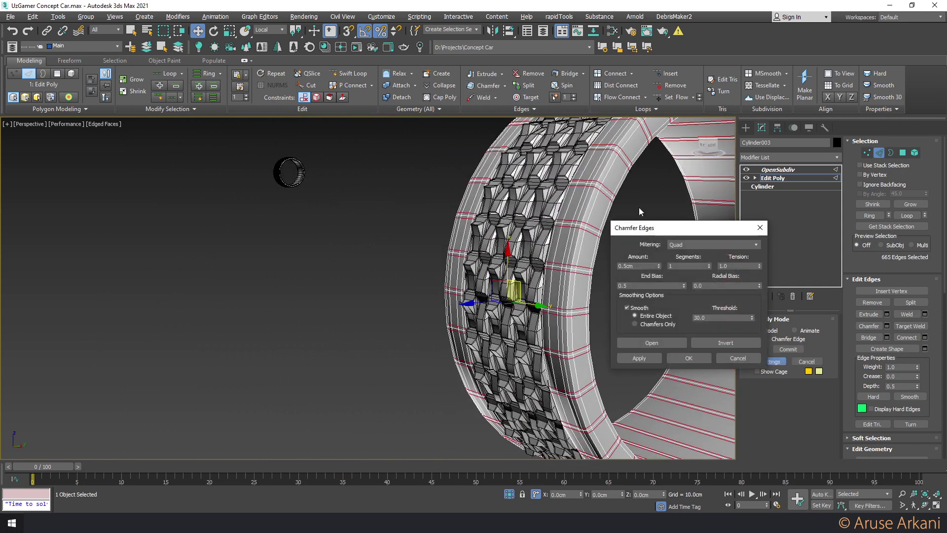
left_click(760, 227)
Try an edge extrusion with 0.26cm base width, then cancel it
left_click(478, 76, "shift")
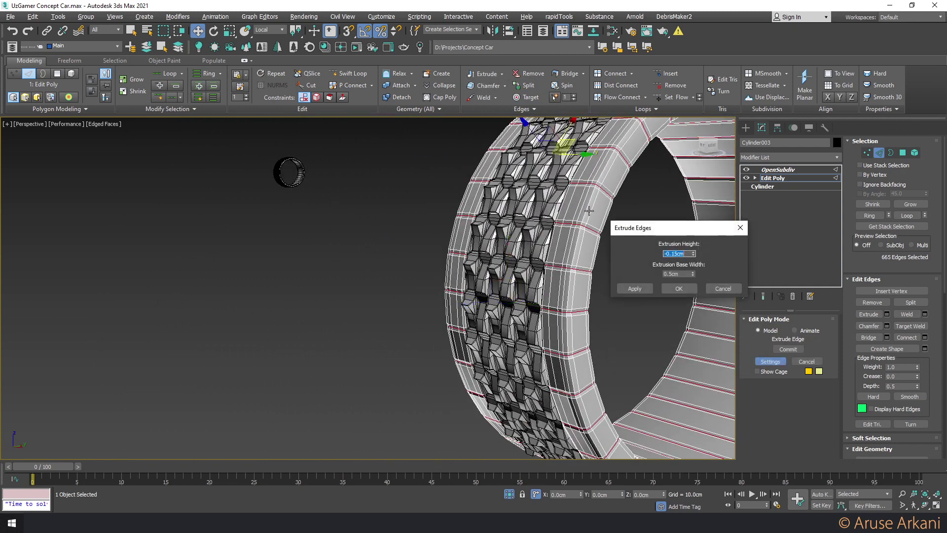
middle_click_drag(587, 207, 533, 197, "alt")
scroll(534, 198, "up", 3)
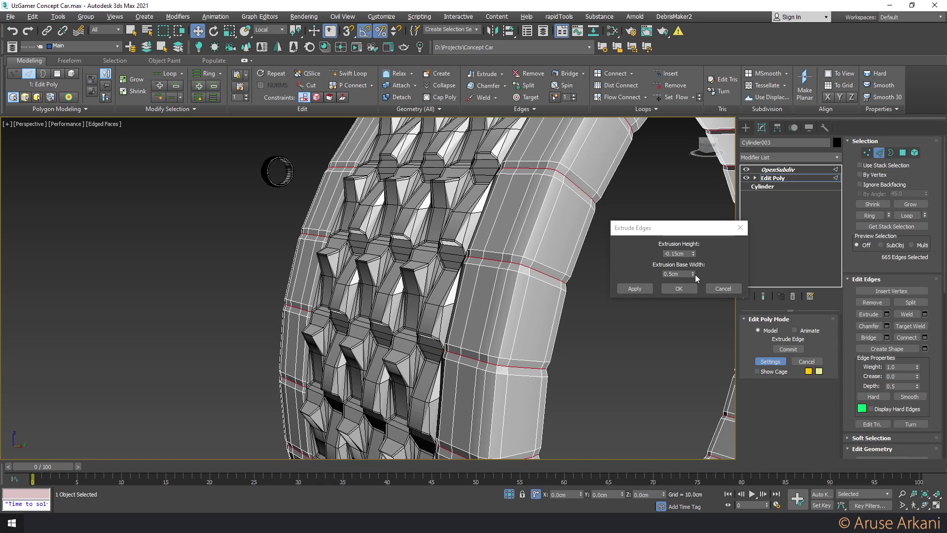
left_click_drag(693, 275, 692, 296)
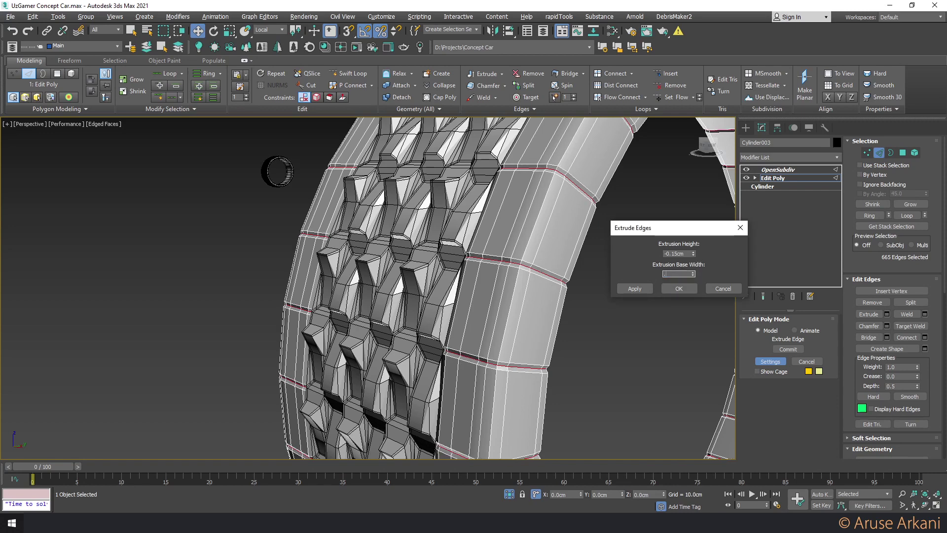
type("0.25")
left_click(708, 288)
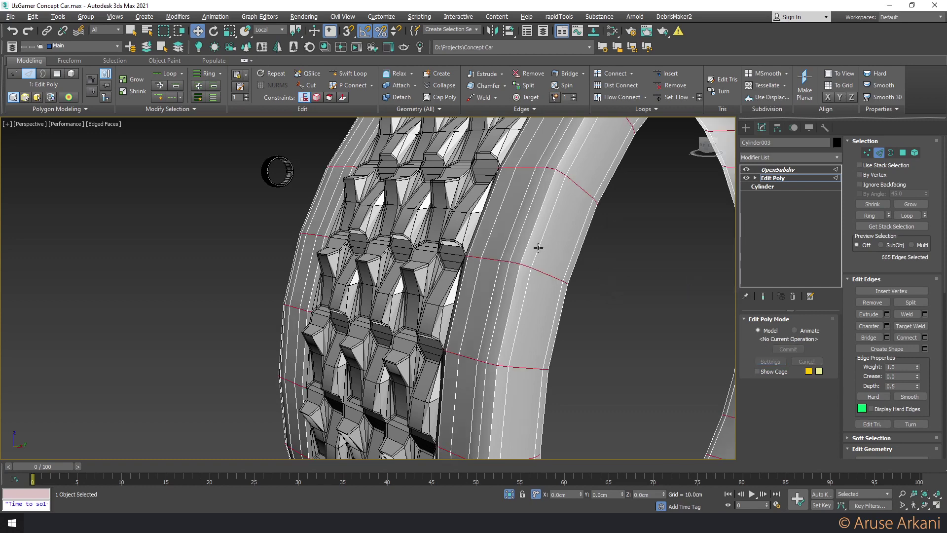
scroll(538, 248, "down", 2)
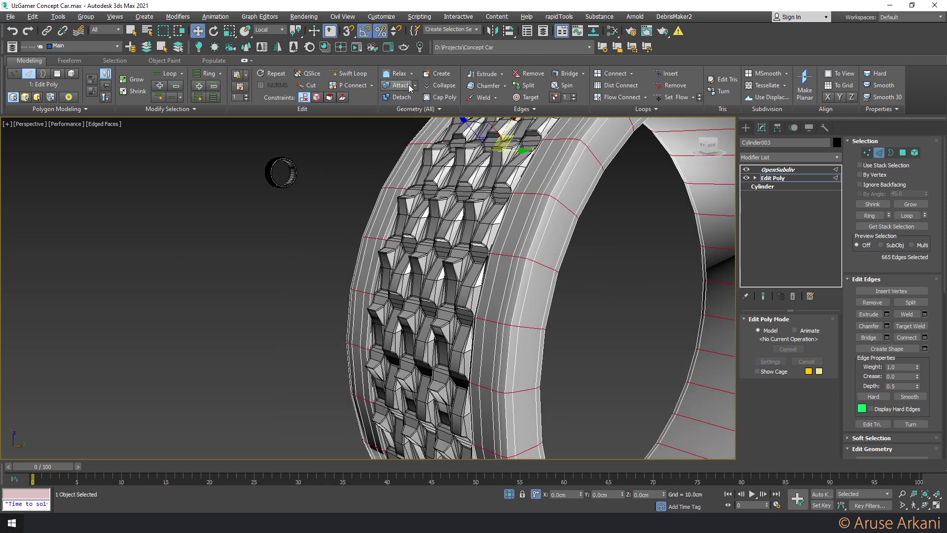
Attach every listed tread brick to the tire cylinder and clear the selection
left_click(404, 84, "shift")
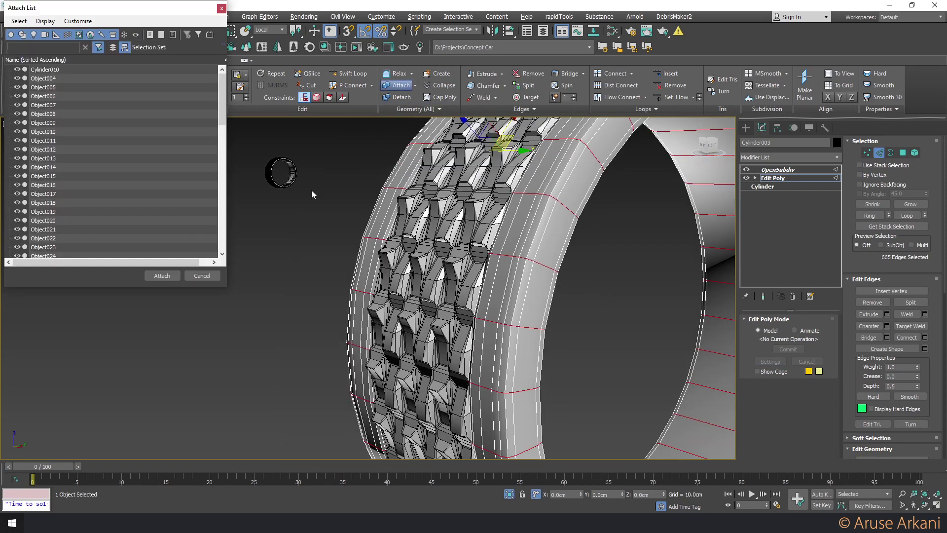
left_click(137, 211)
key("ctrl+a")
left_click(152, 276)
right_click(478, 249)
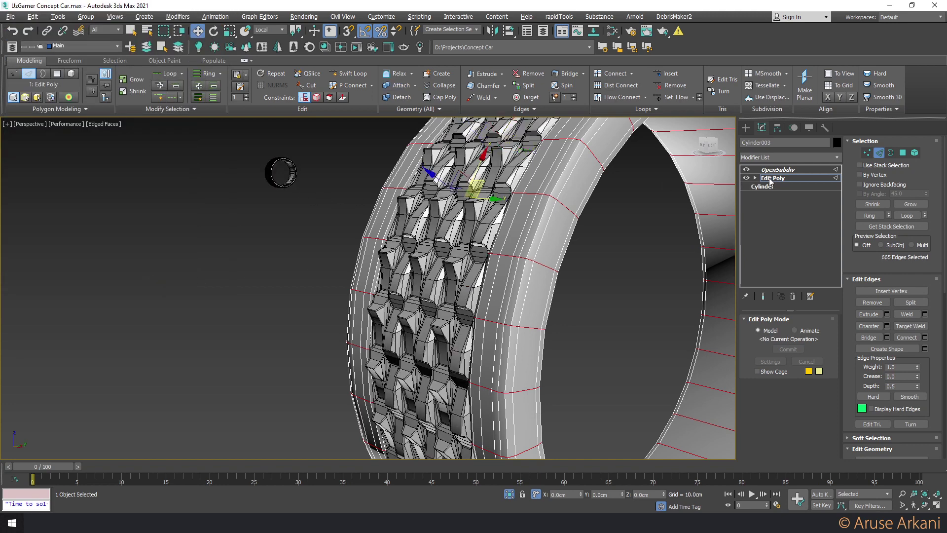
left_click(322, 182)
right_click(322, 181)
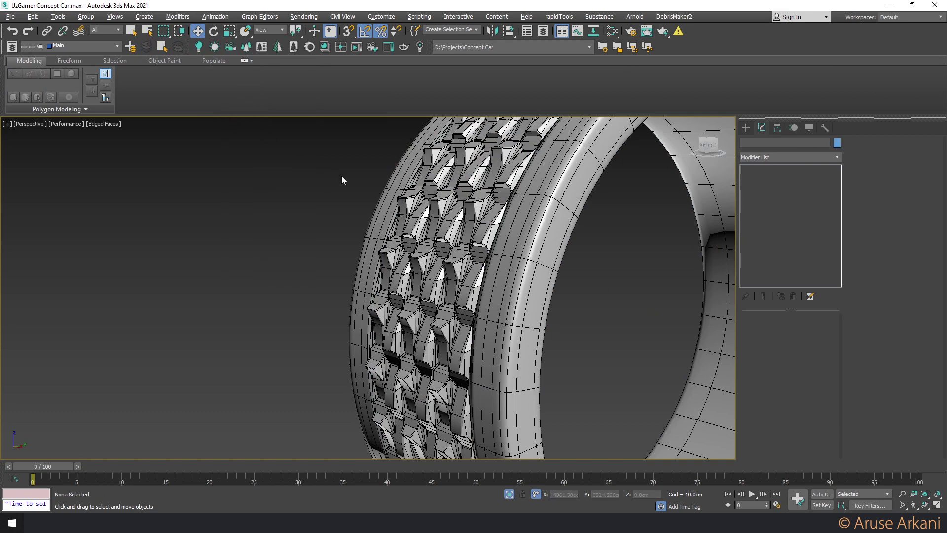
Attach all remaining pieces to the tire Cylinder003 via Attach List
left_click(505, 236)
left_click(772, 178)
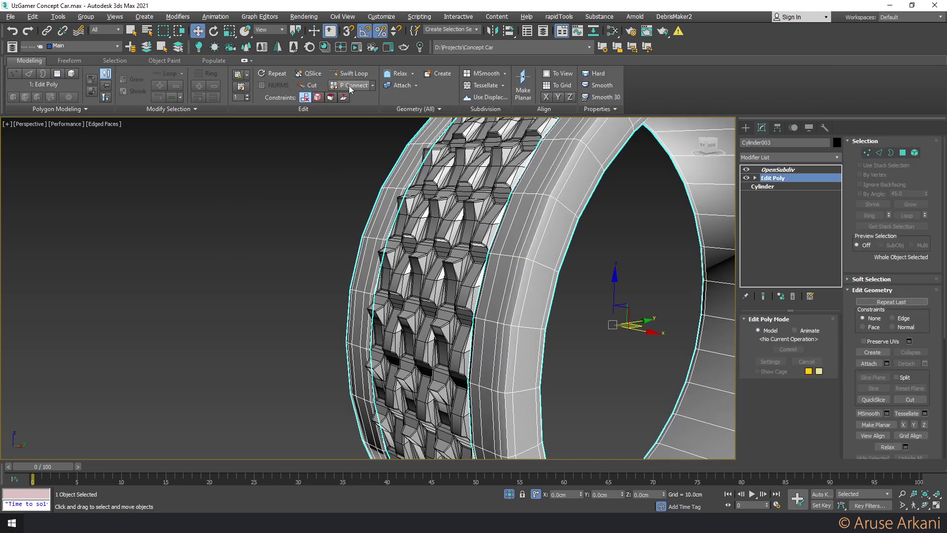
left_click(399, 85)
key("h")
key("ctrl+a")
left_click(153, 278)
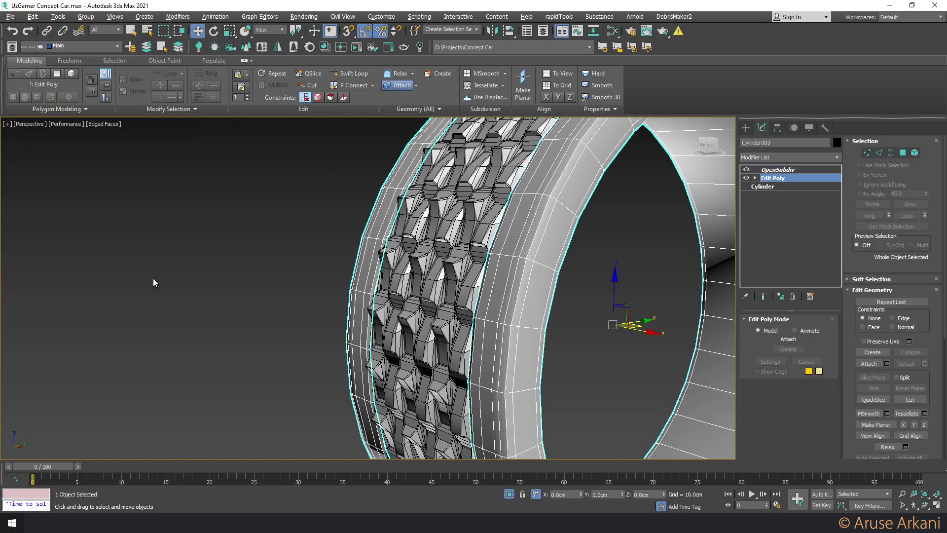
Frame the tire side-on and preview the OpenSubdiv smoothed result
key("z")
middle_click_drag(296, 276, 427, 262, "alt")
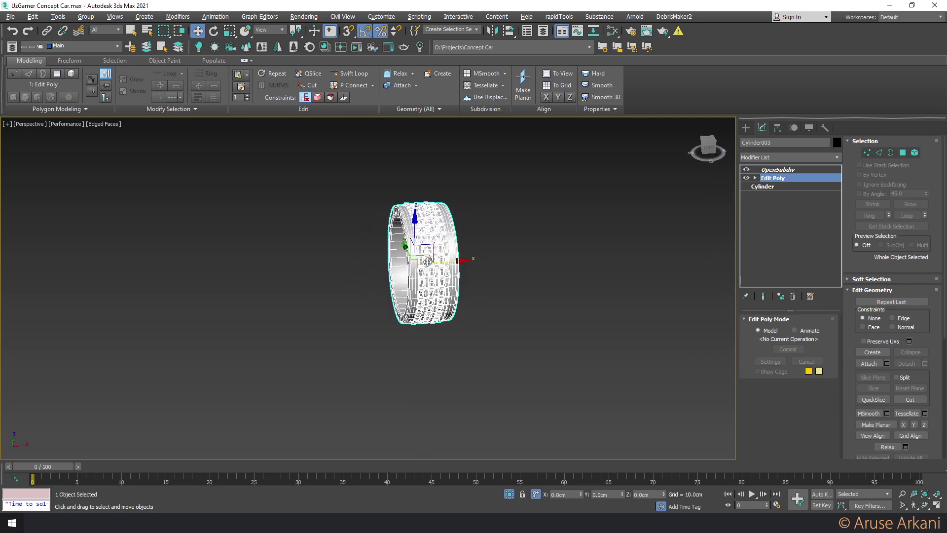
scroll(427, 262, "up", 3)
scroll(405, 257, "up", 3)
scroll(375, 254, "up", 3)
scroll(355, 251, "up", 2)
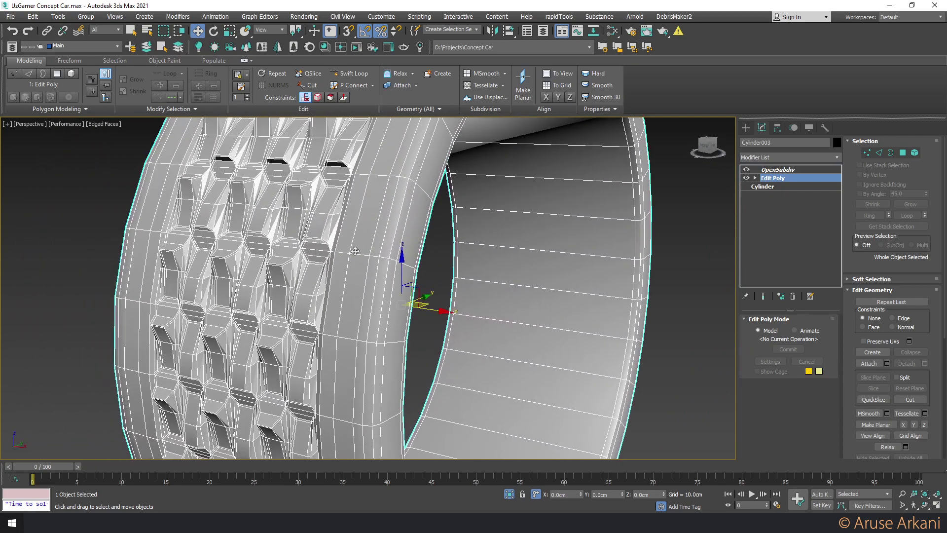
left_click(784, 170)
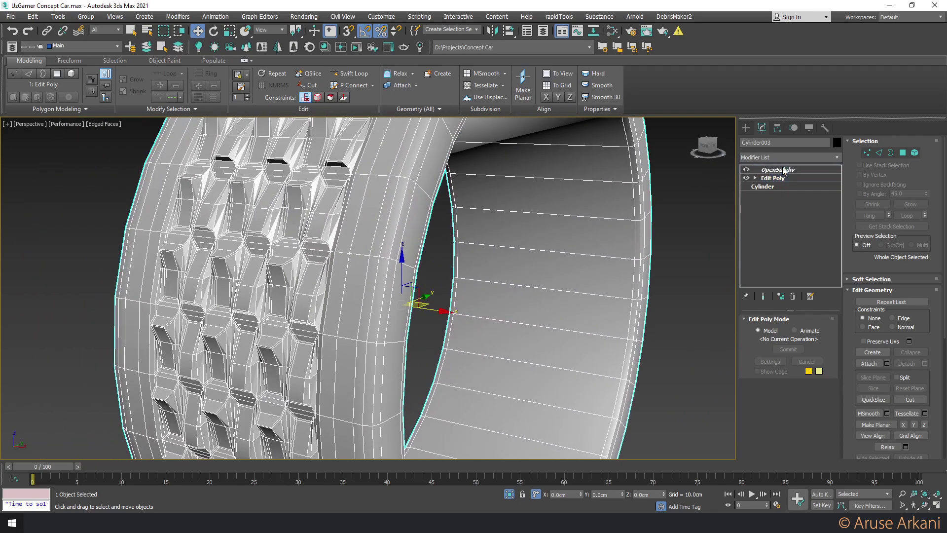
left_click(784, 179)
Add a new Edit Poly above OpenSubdiv and select a sidewall edge loop
left_click(787, 169)
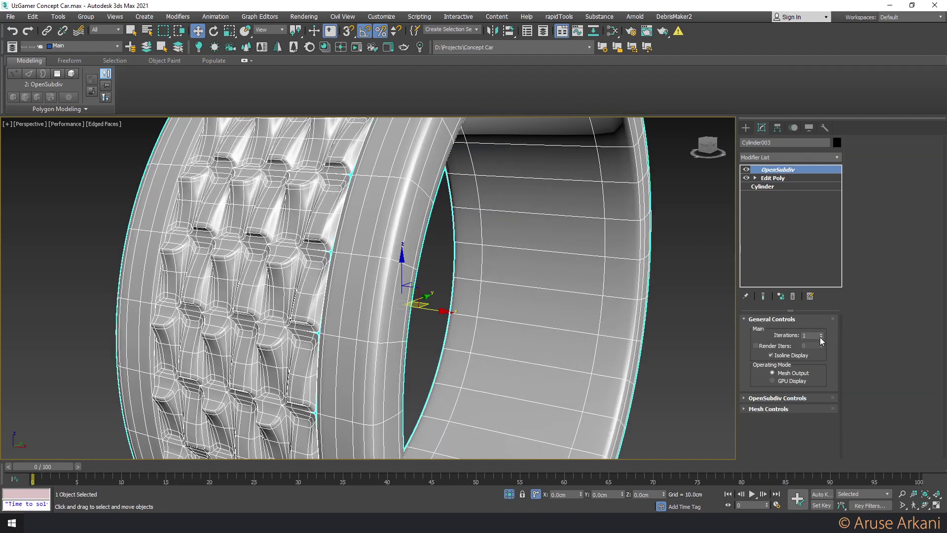
left_click(789, 157)
left_click(789, 191)
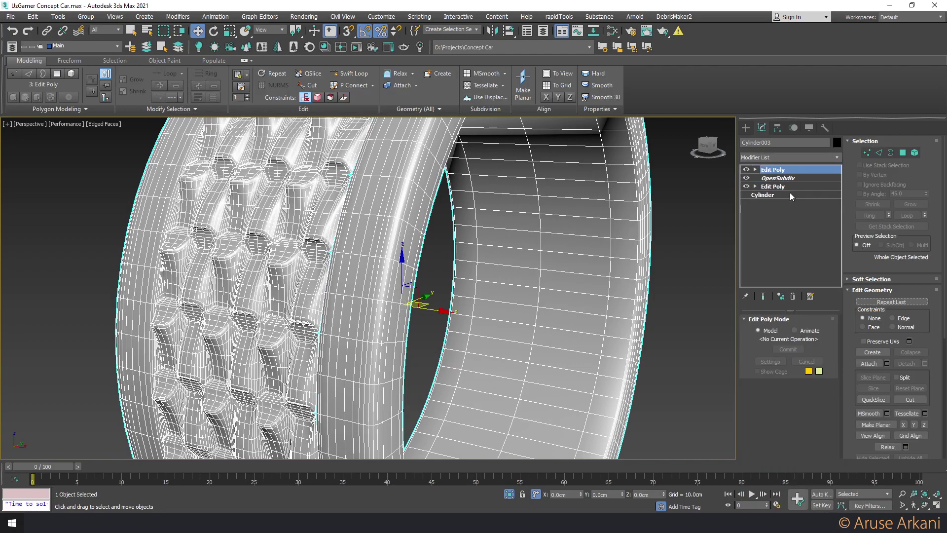
key("2")
scroll(365, 257, "up", 3)
scroll(336, 257, "up", 3)
left_click(334, 252)
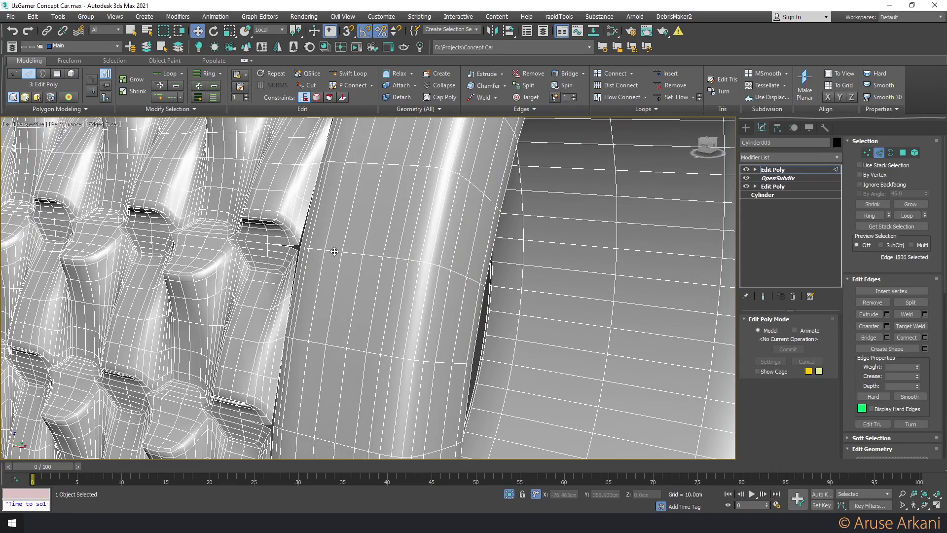
double_click(334, 252)
Inspect the selected sidewall loop from another angle, then return to the lower Edit Poly
scroll(335, 249, "down", 2)
scroll(338, 247, "down", 3)
scroll(339, 246, "up", 2)
scroll(340, 246, "up", 2)
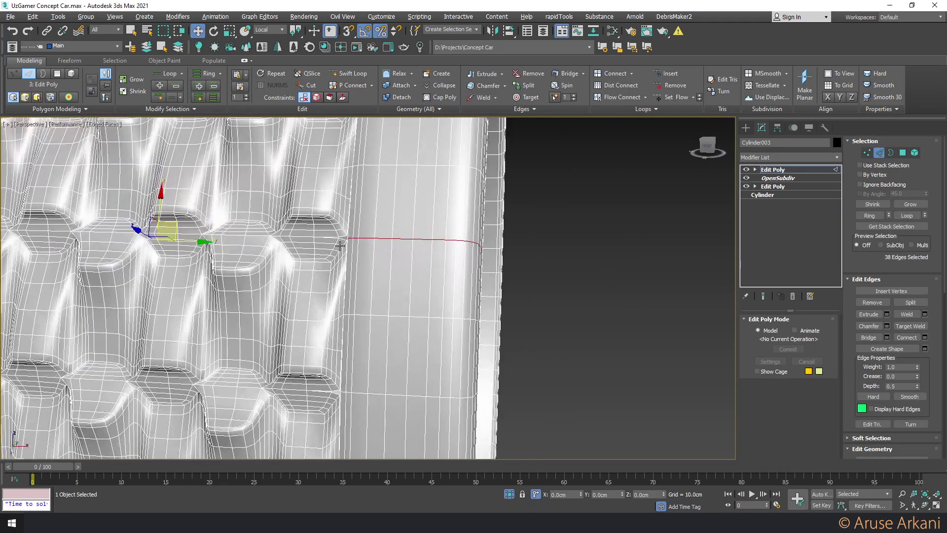
middle_click_drag(341, 245, 326, 255, "alt")
left_click(769, 187)
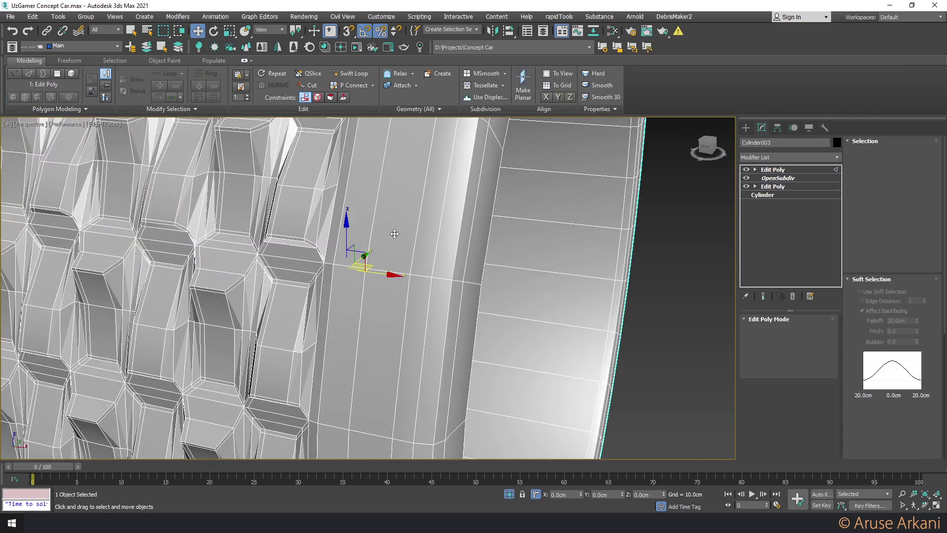
Convert the open border selection to vertices and weld them at 0.1cm
key("3")
right_click(394, 235)
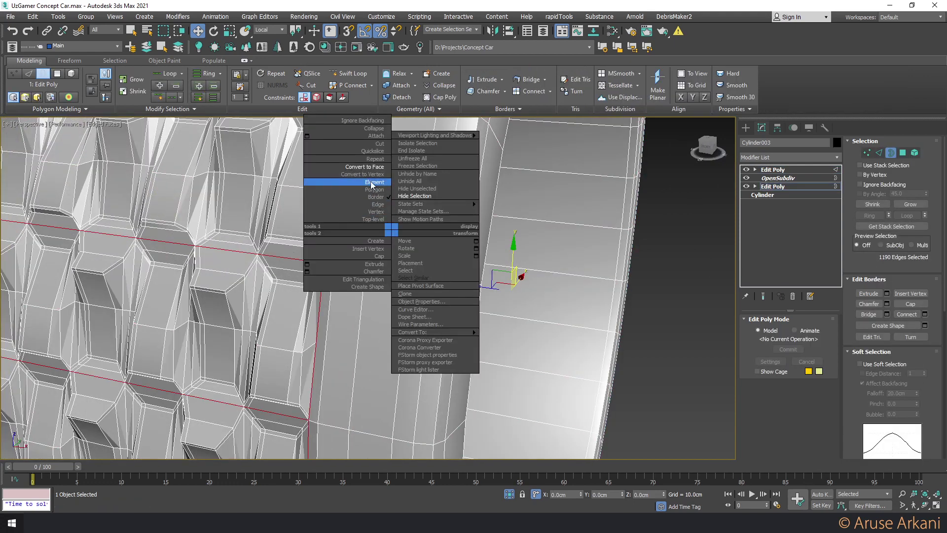
left_click(367, 176)
left_click(484, 97, "shift")
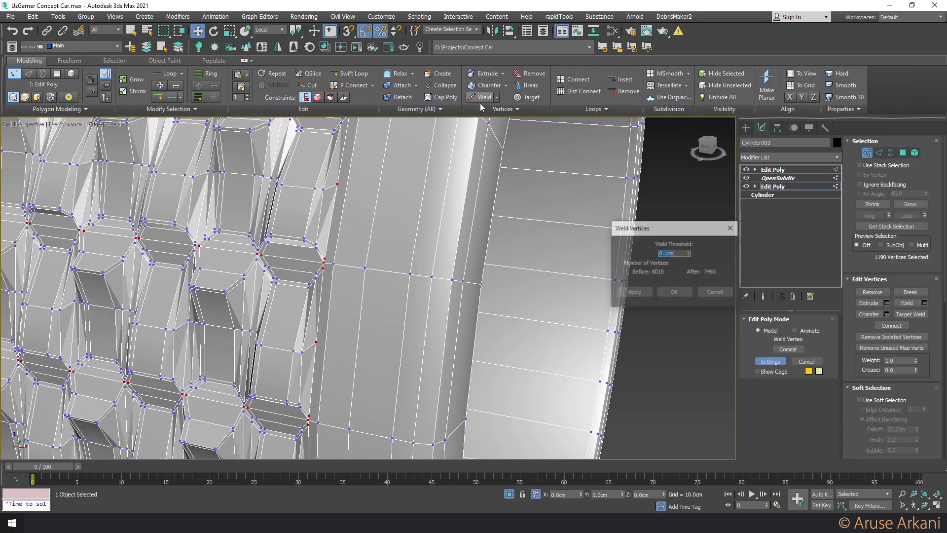
left_click(676, 292)
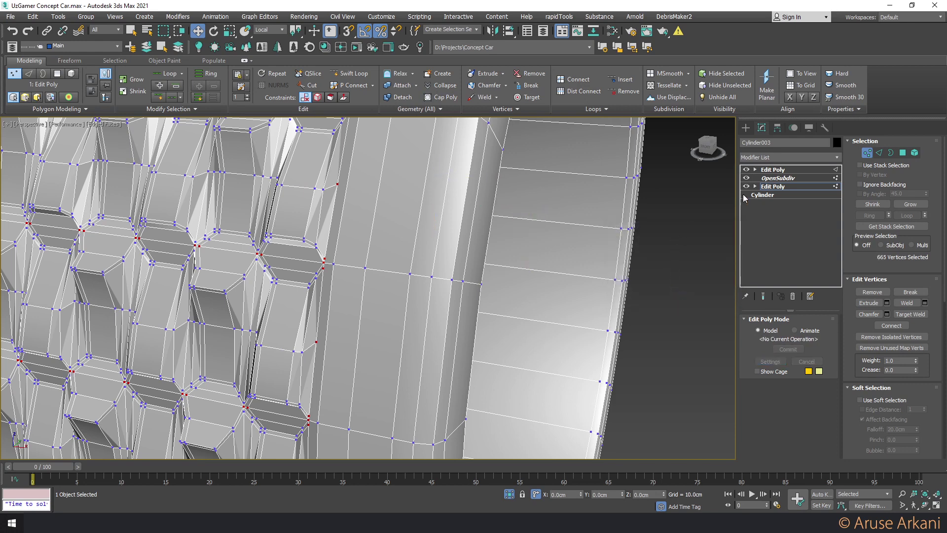
Check the weld under OpenSubdiv, then Loop-select all sidewall edges in the top Edit Poly
left_click(777, 179)
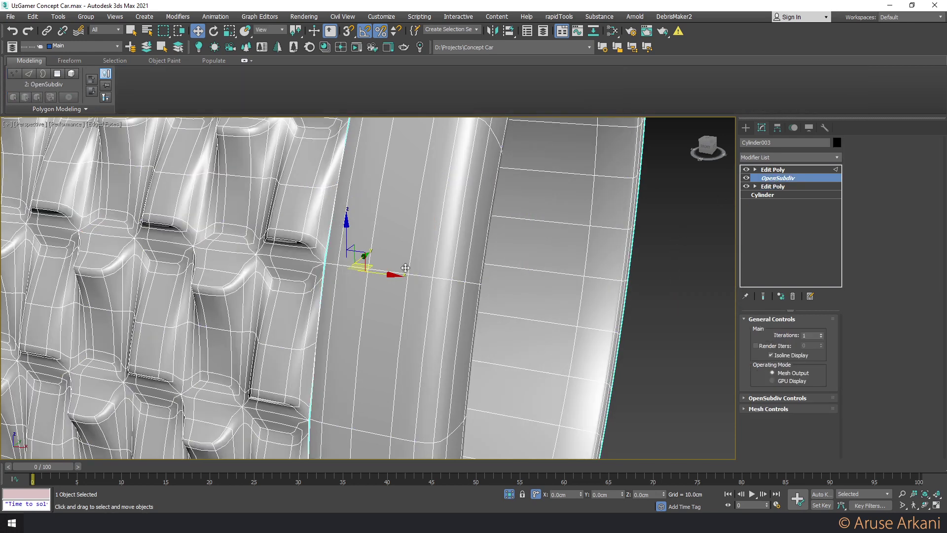
scroll(405, 267, "up", 1)
scroll(402, 252, "down", 2)
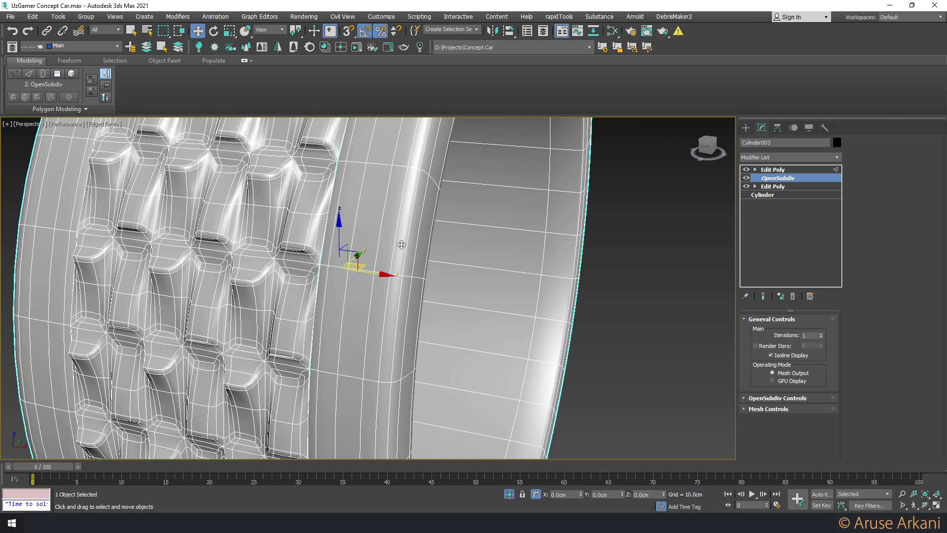
left_click(772, 169)
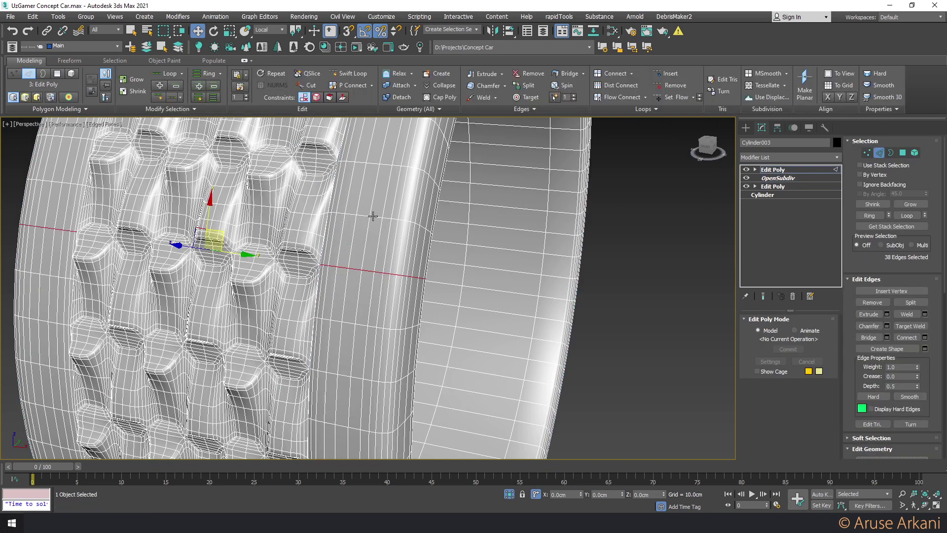
left_click(213, 97)
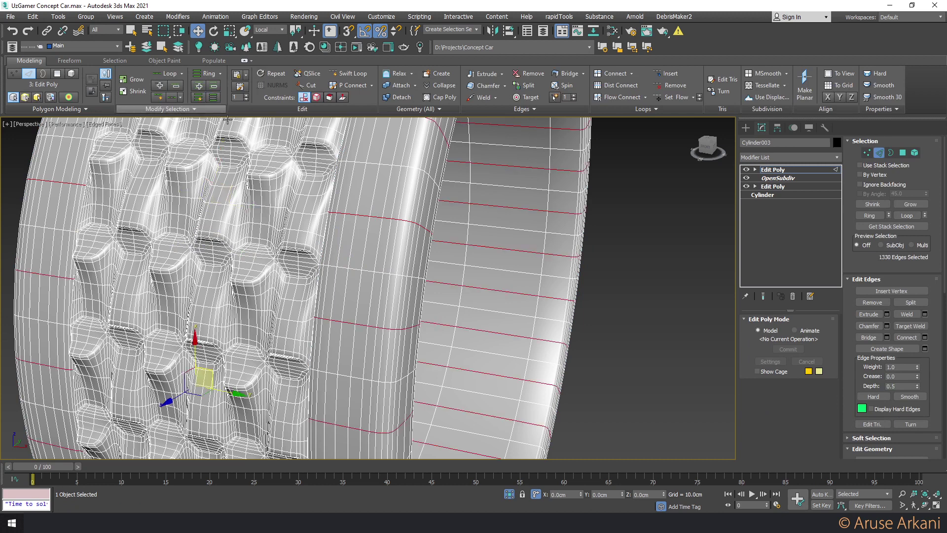
Set the edge extrusion base width to 0.15cm and start a negative height
left_click(479, 76, "shift")
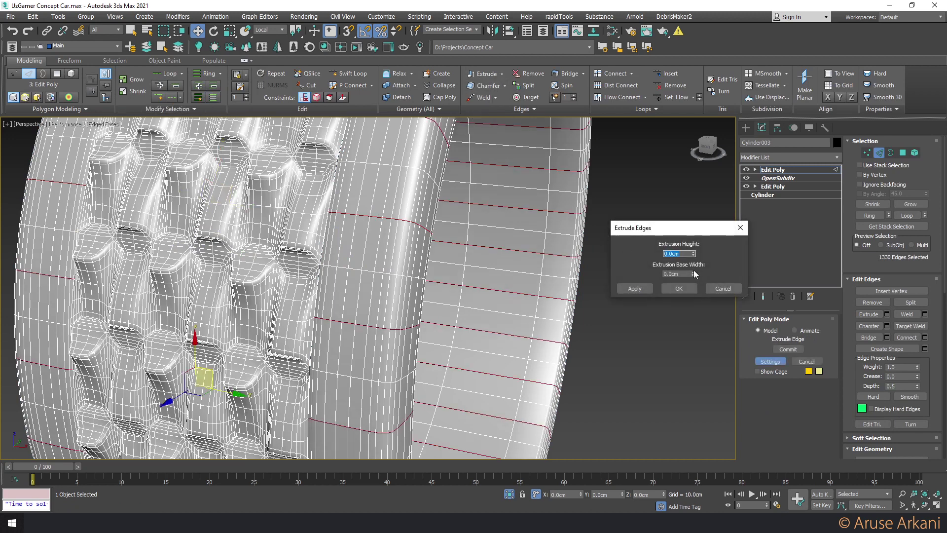
mouse_move(694, 274)
left_mouse_down()
mouse_move(691, 260)
mouse_move(692, 271)
left_mouse_up()
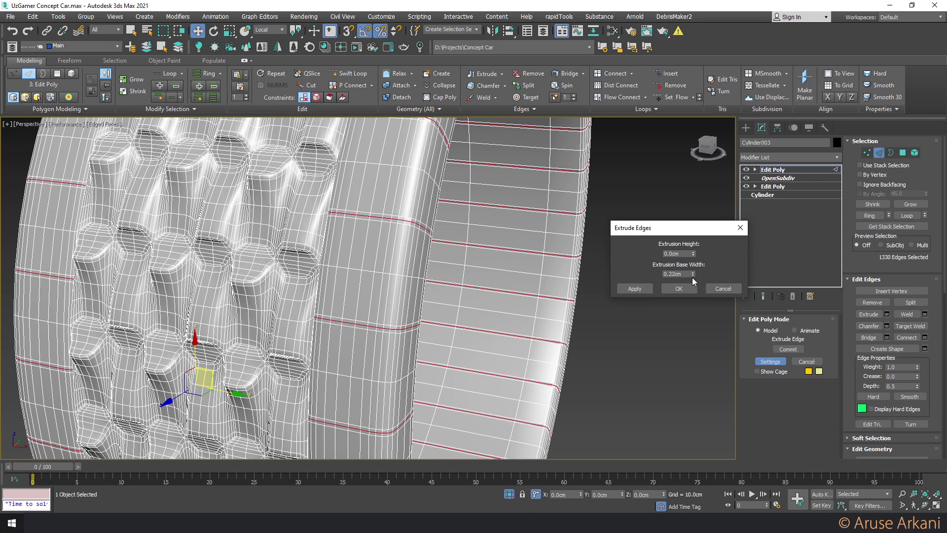
left_click(681, 274)
type("5")
key("Return")
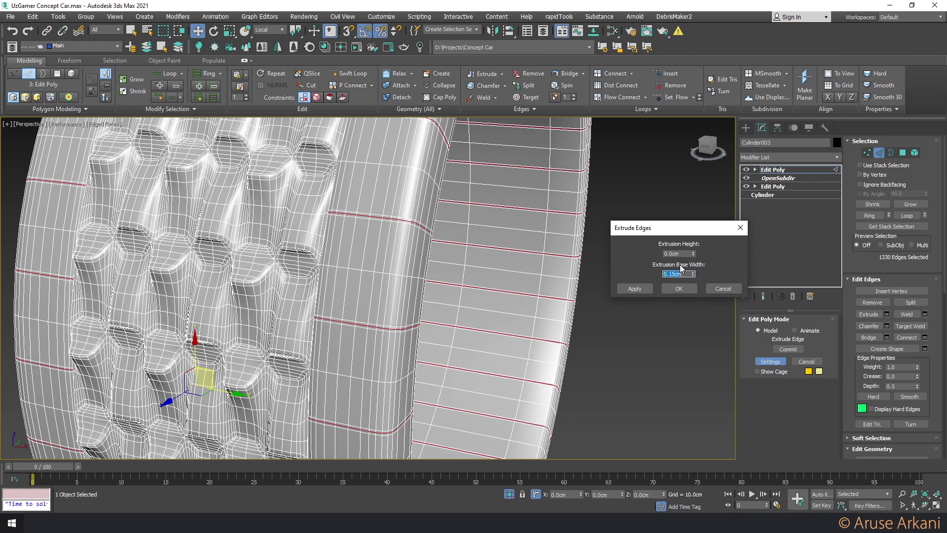
left_click_drag(693, 252, 693, 257)
double_click(681, 255)
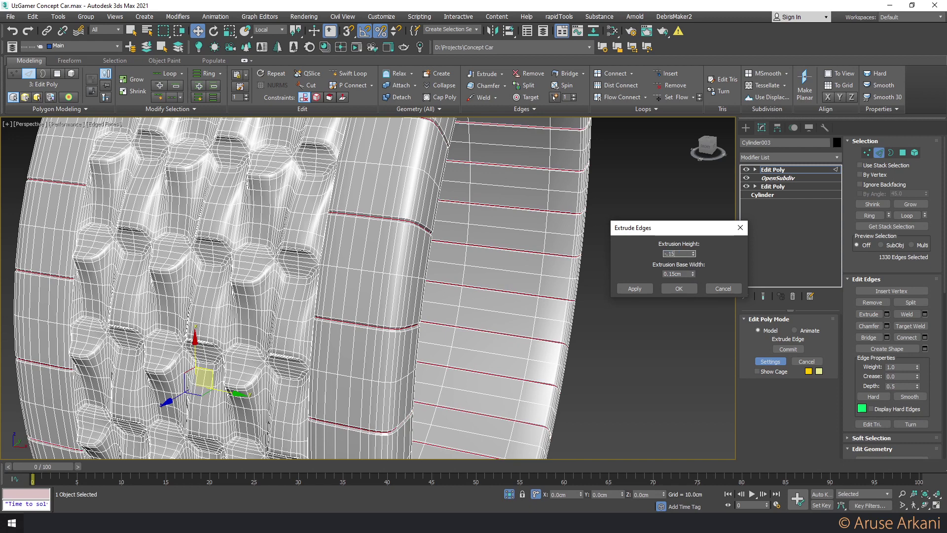
Apply the -0.15cm edge extrusion and add an OpenSubdiv modifier to the tire
key("Return")
left_click(679, 288)
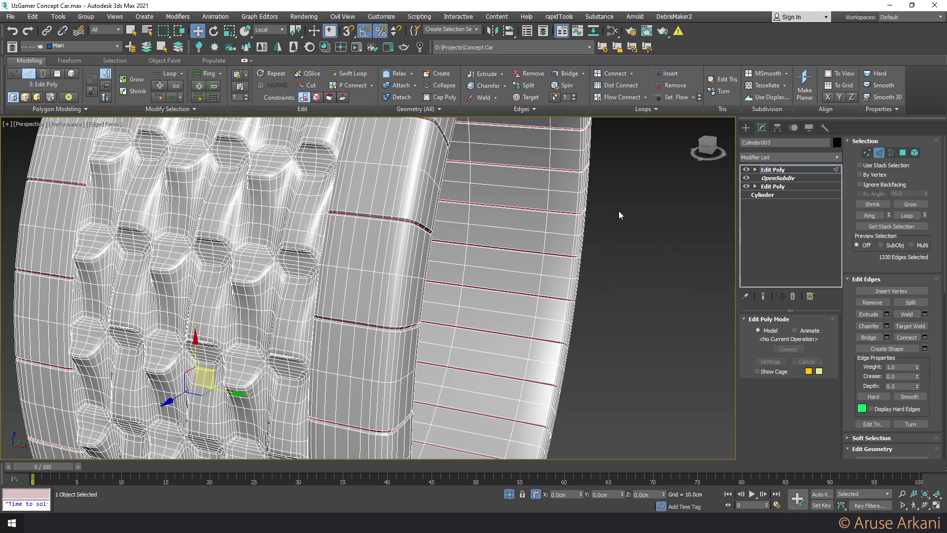
left_click(773, 170)
type("o")
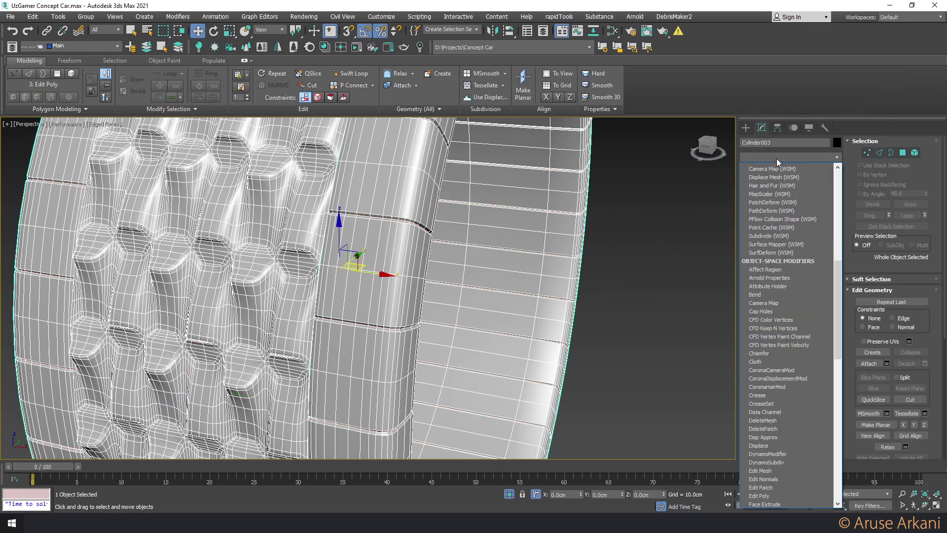
left_click(779, 167)
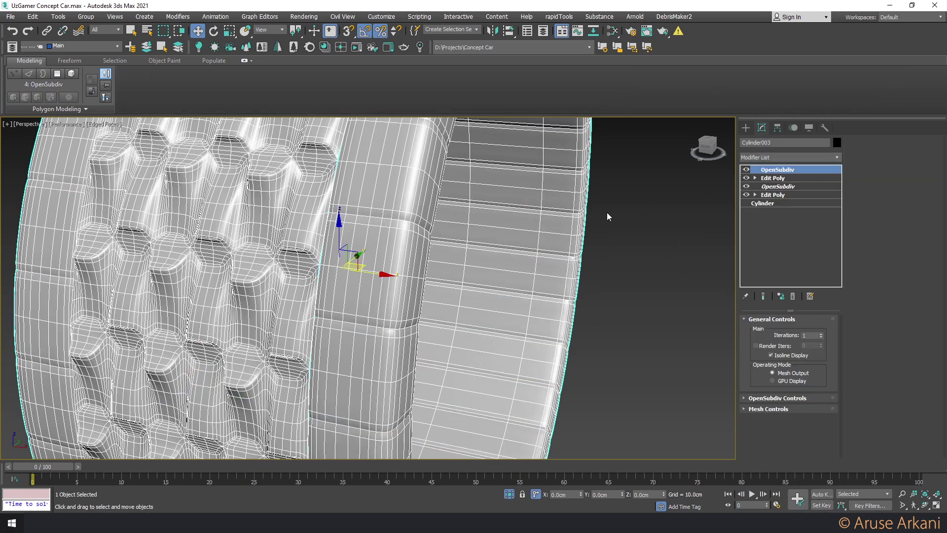
Inspect the smoothed tire, then return to Edit Poly with wireframe edges shown
key("F4")
scroll(607, 216, "down", 5)
middle_click_drag(607, 216, 510, 255, "alt")
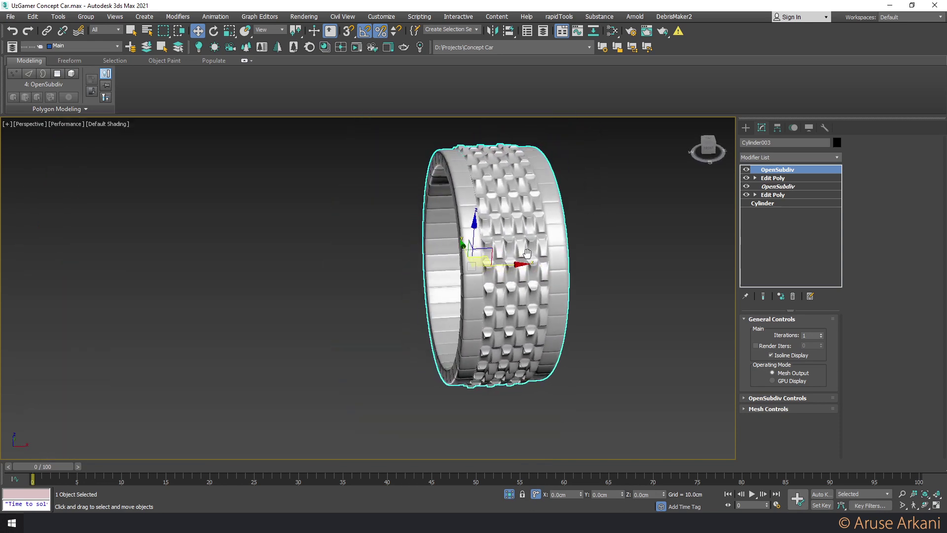
scroll(510, 255, "up", 4)
scroll(510, 255, "up", 3)
left_click(772, 178)
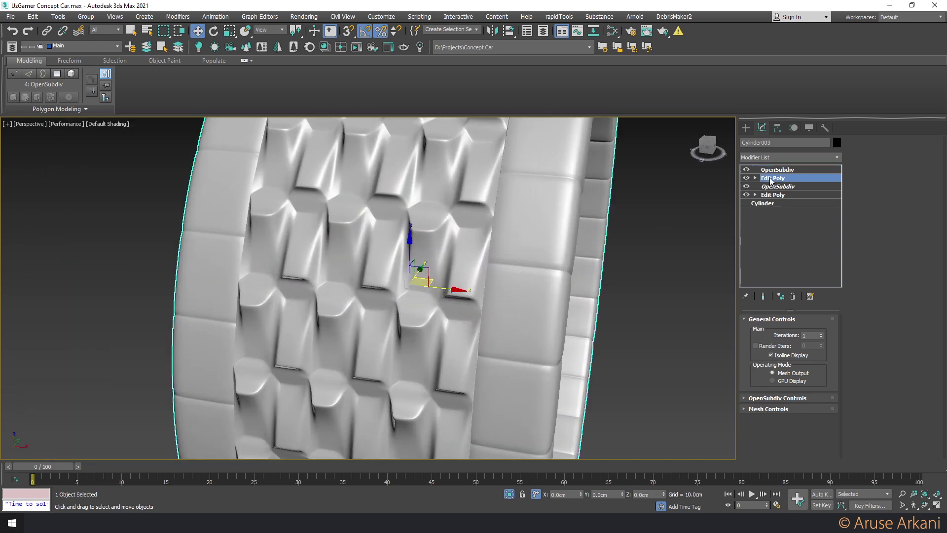
key("F4")
Select all of the tire's vertices, then switch to edge level
key("2")
key("1")
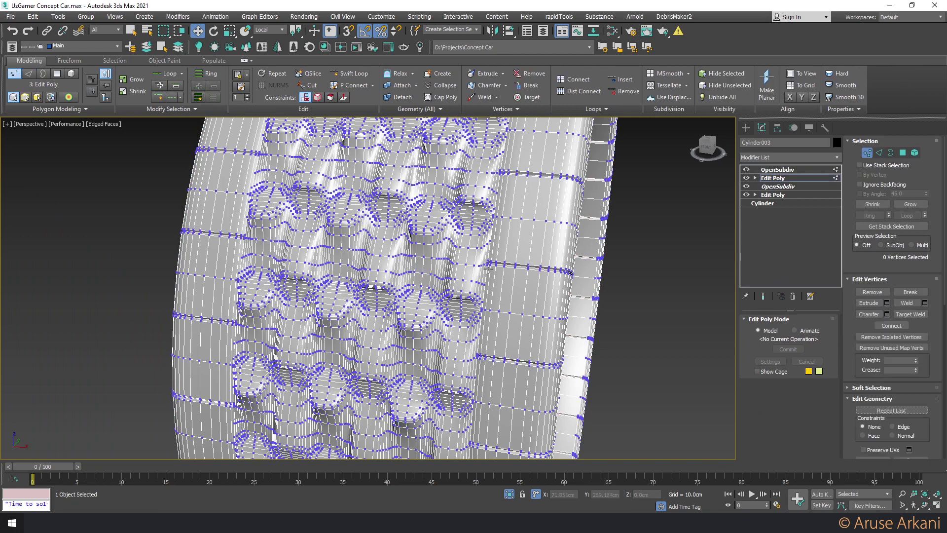
key("ctrl+a")
key("2")
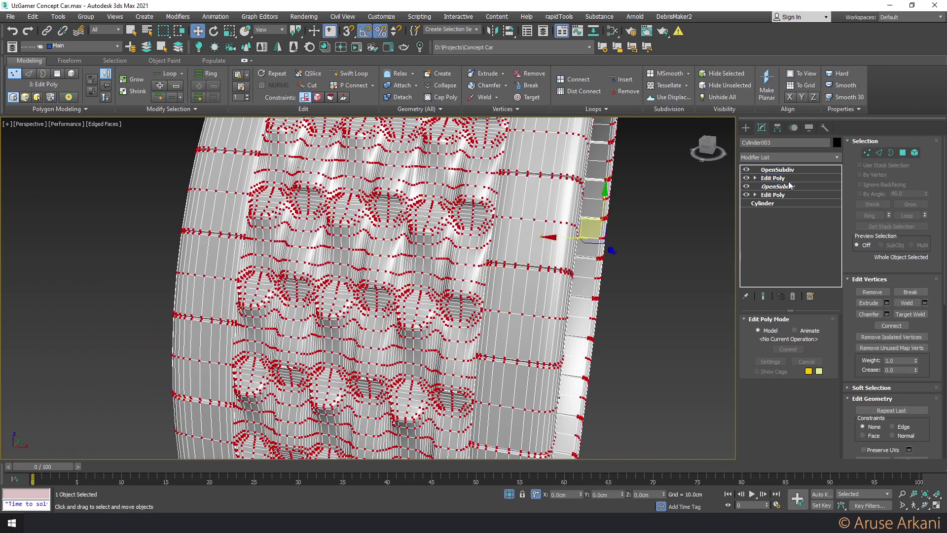
middle_click_drag(528, 254, 541, 254, "alt")
scroll(541, 254, "up", 4)
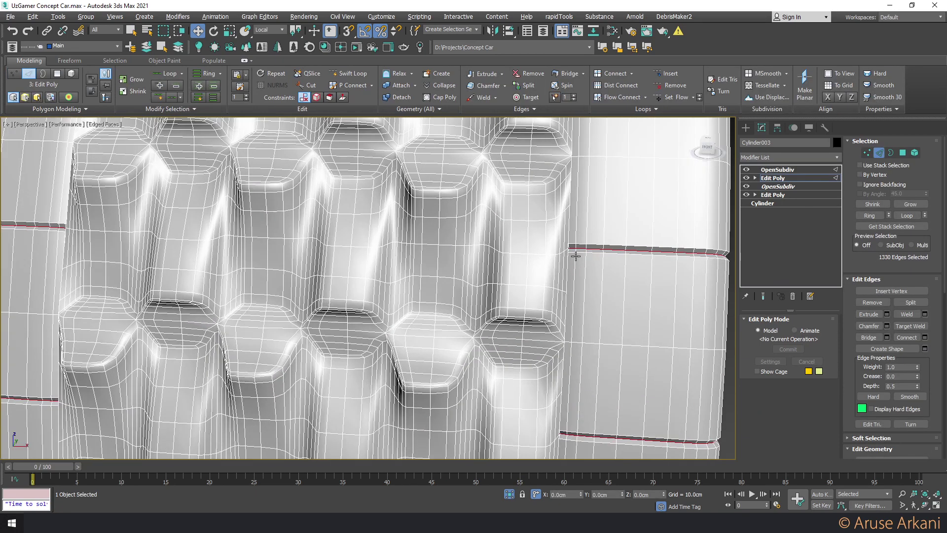
scroll(567, 255, "up", 4)
Check the open borders and select the middle tread element
key("3")
scroll(567, 255, "down", 6)
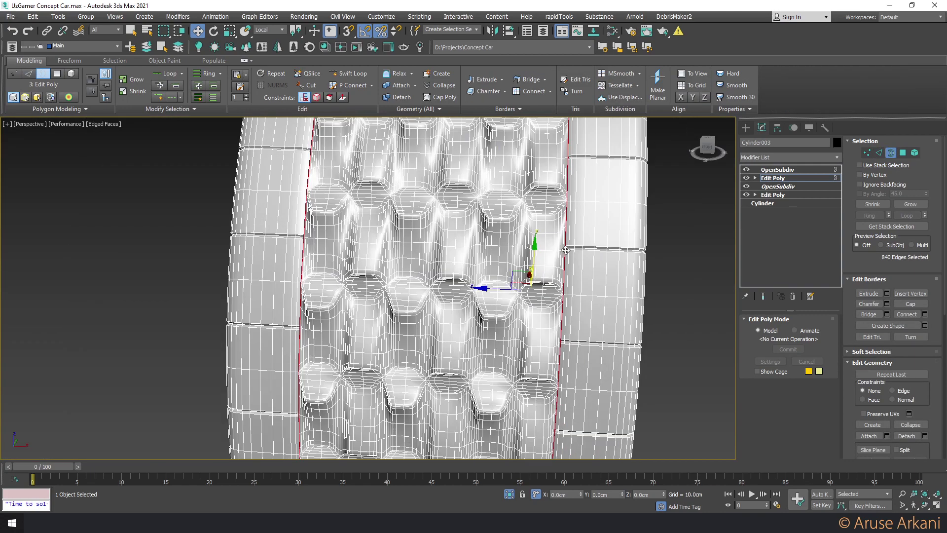
key("5")
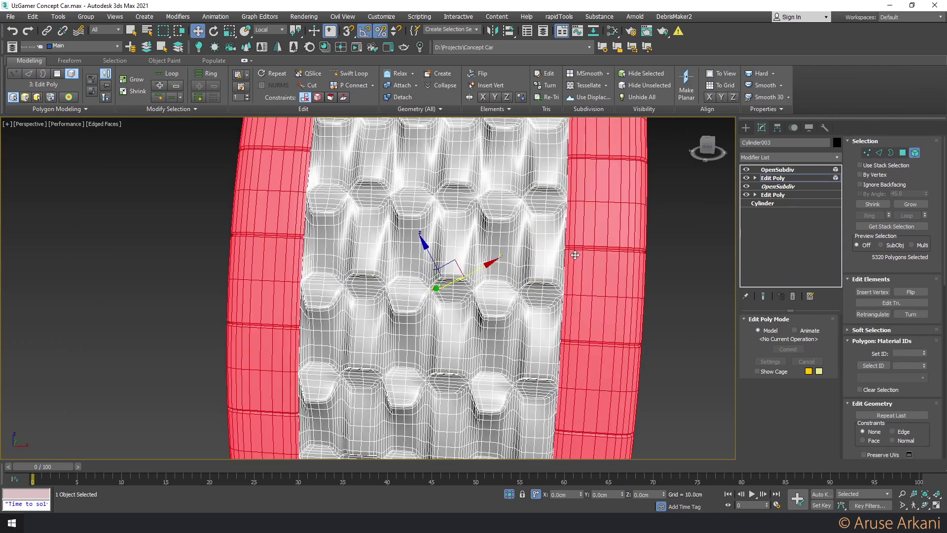
left_click(538, 244, "ctrl")
left_click(545, 253)
key("3")
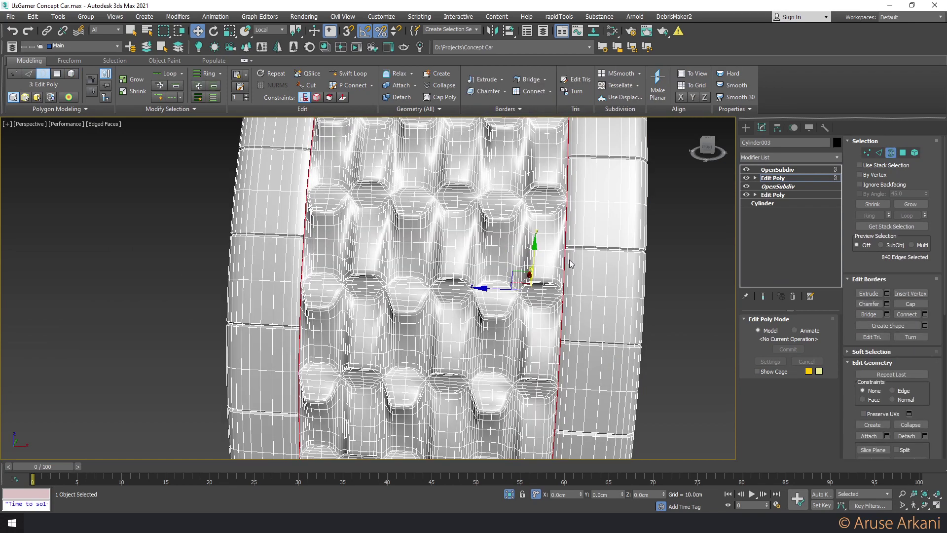
scroll(557, 264, "up", 5)
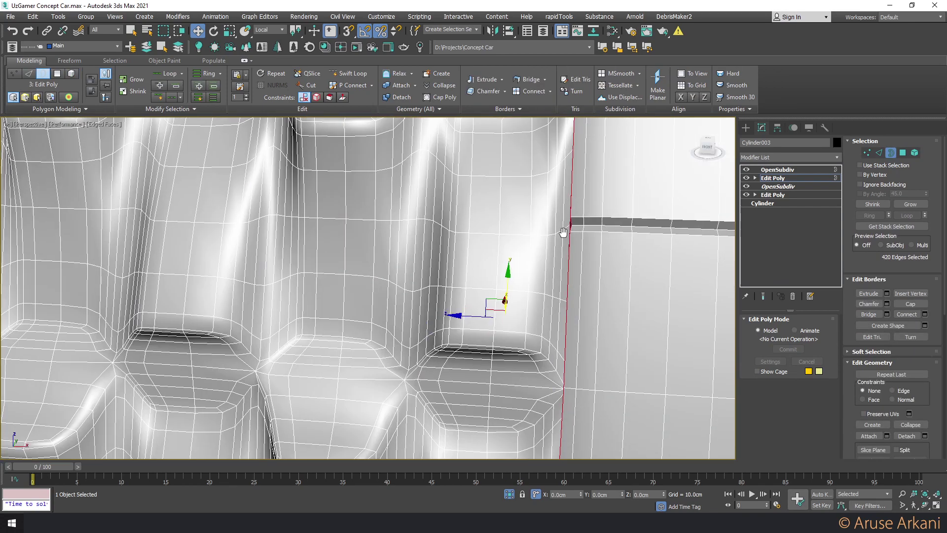
Select the seam strip polygons, loop them into the 140-polygon ring, and delete it
key("4")
left_click(575, 223)
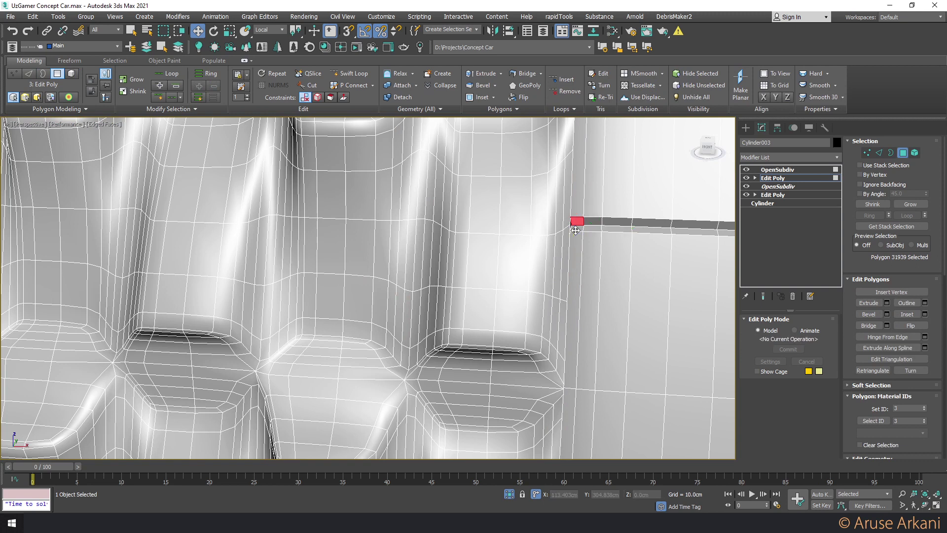
left_click(576, 244, "ctrl")
key("w")
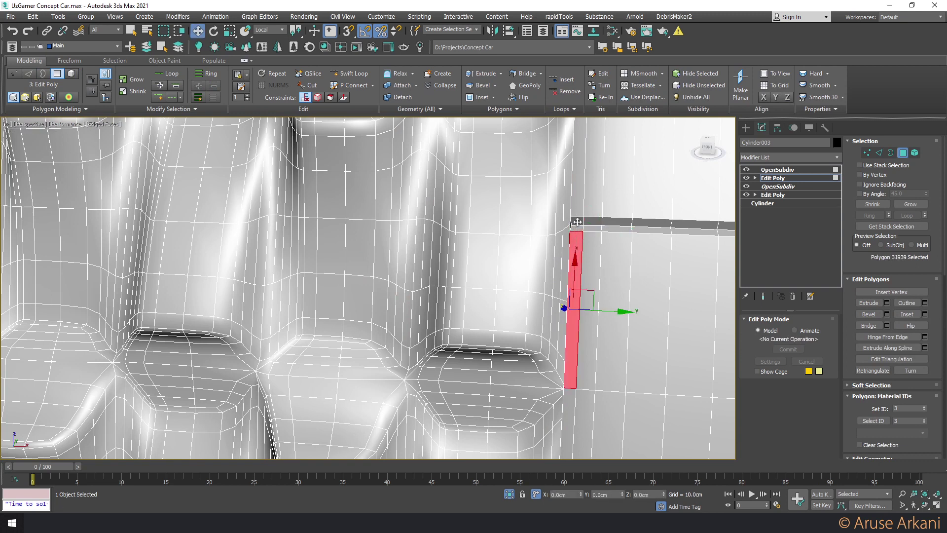
left_click(569, 403, "ctrl")
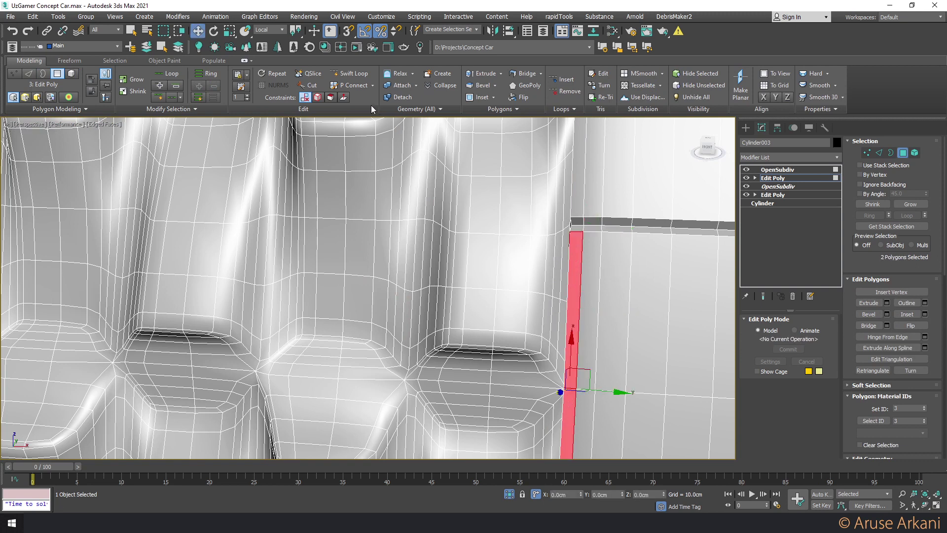
left_click(167, 73)
scroll(523, 231, "down", 2)
scroll(520, 229, "down", 1)
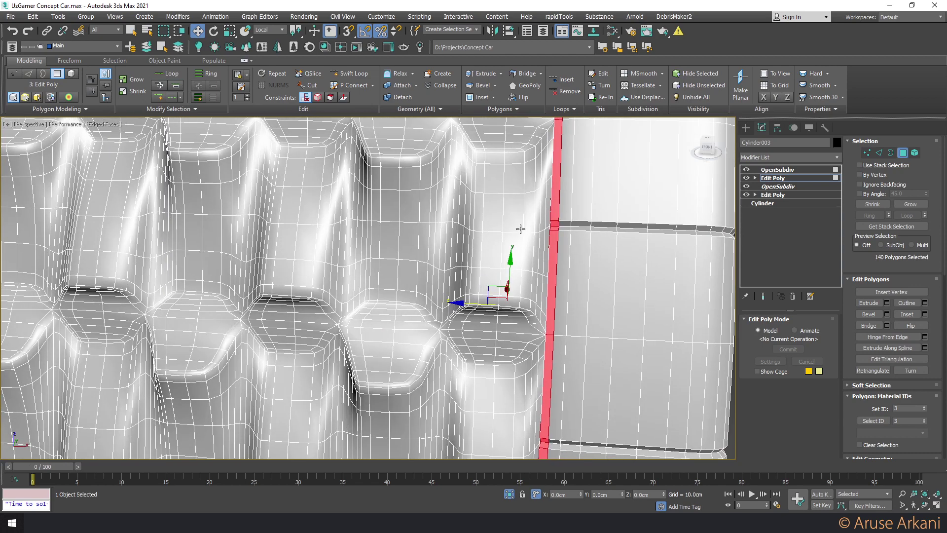
key("Delete")
Preview the Bridge settings on the gap borders, then close without bridging
key("3")
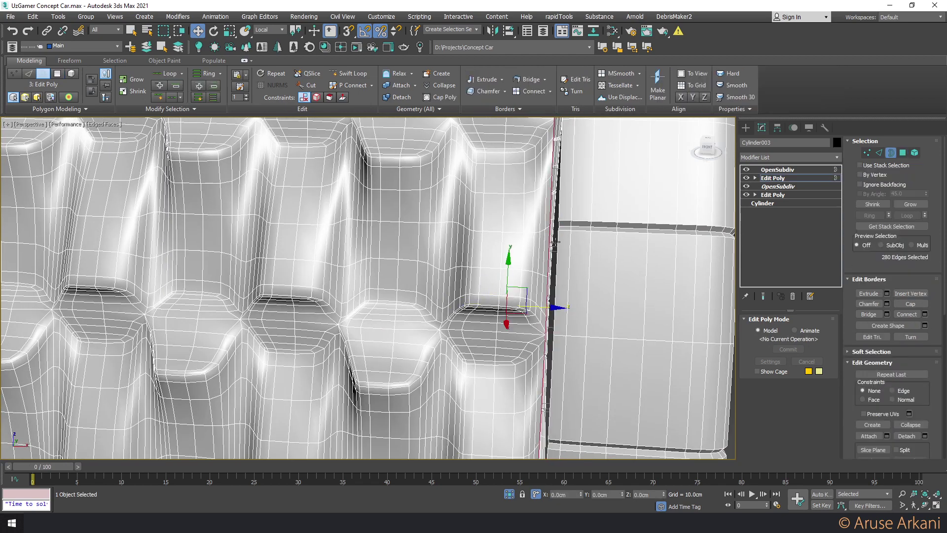
left_click(531, 79, "shift")
mouse_move(551, 189)
middle_mouse_down("alt")
mouse_move(481, 244)
mouse_move(395, 276)
middle_mouse_up("alt")
scroll(482, 243, "down", 5)
scroll(344, 308, "up", 6)
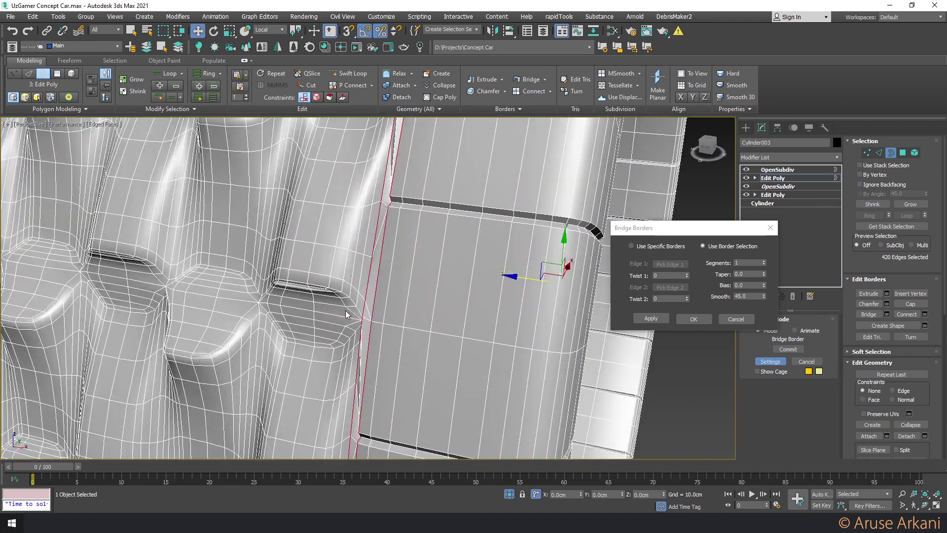
middle_click_drag(331, 328, 398, 299)
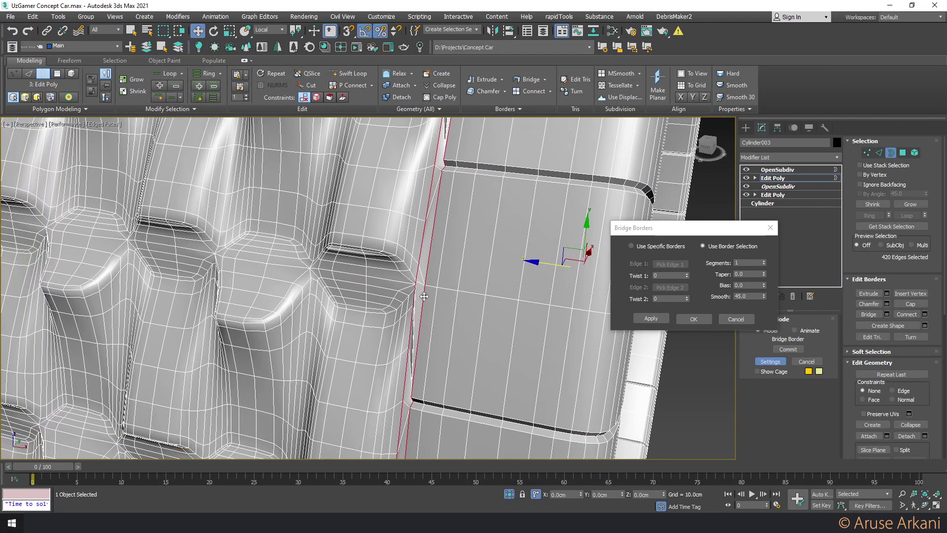
key("2")
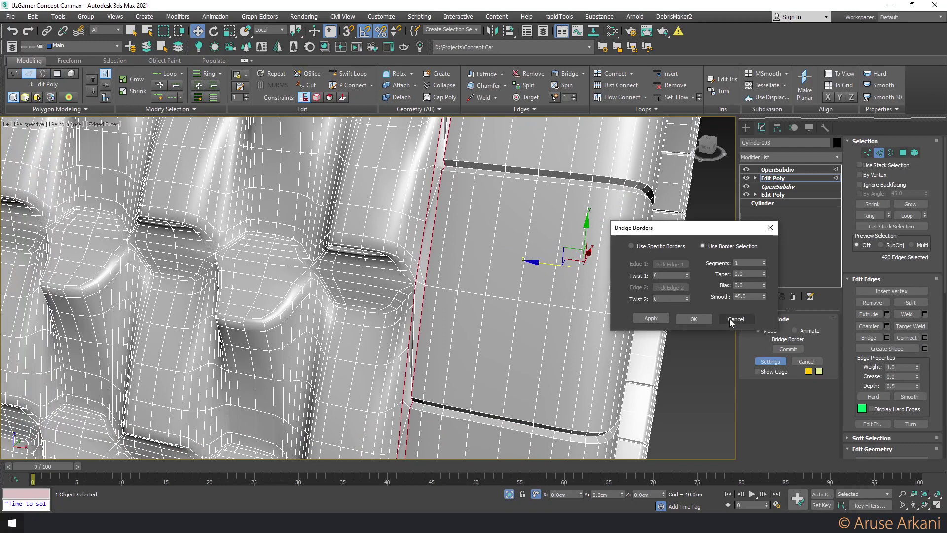
key("Return")
Keep only the left gap border selected and add flowing edge loops across the sidewall panel
left_click(418, 275)
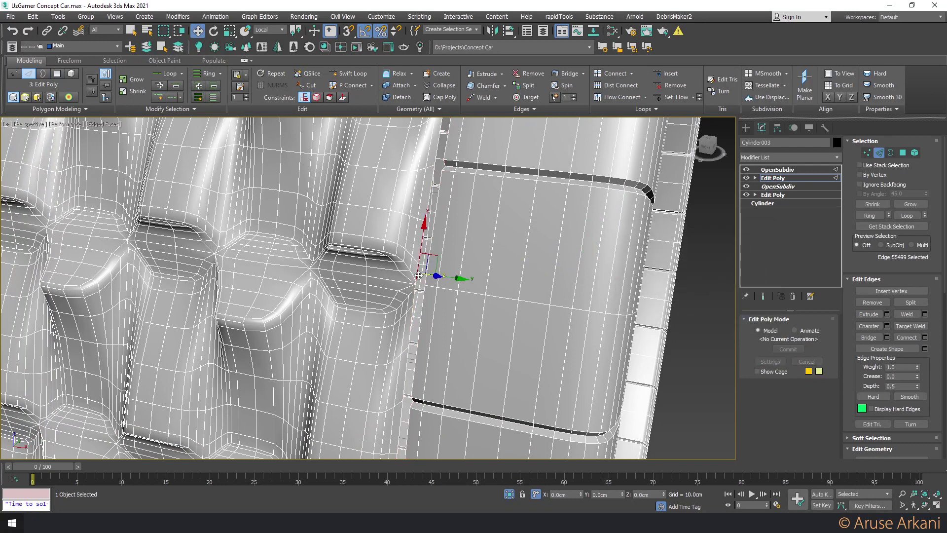
key("3")
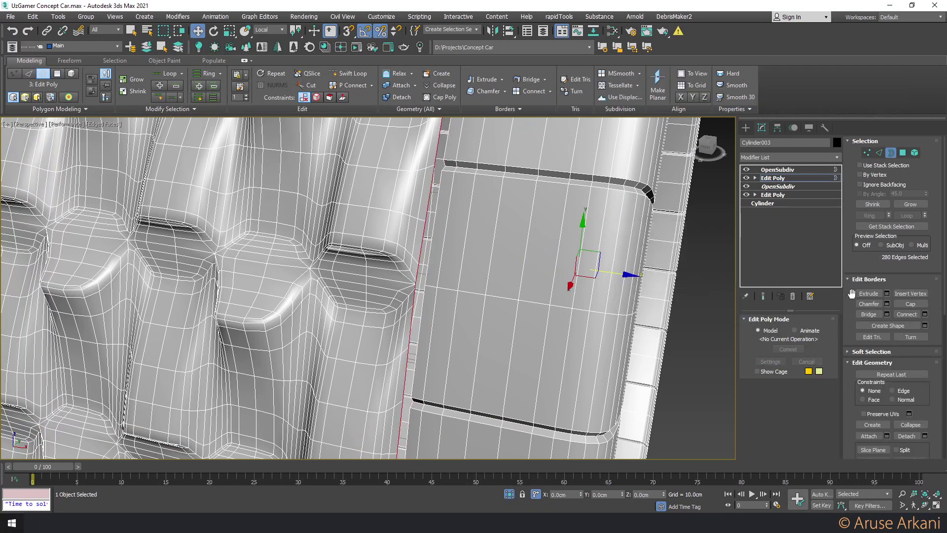
left_click(429, 253)
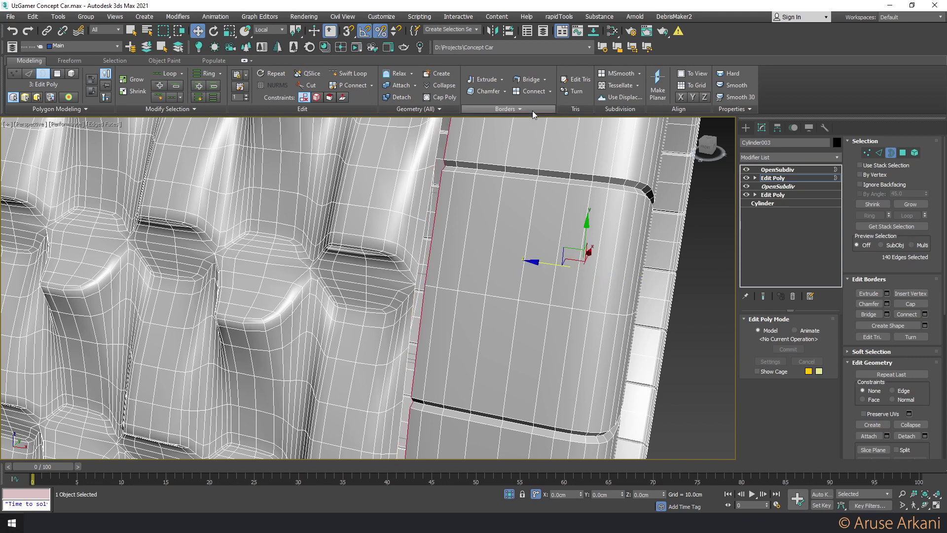
key("2")
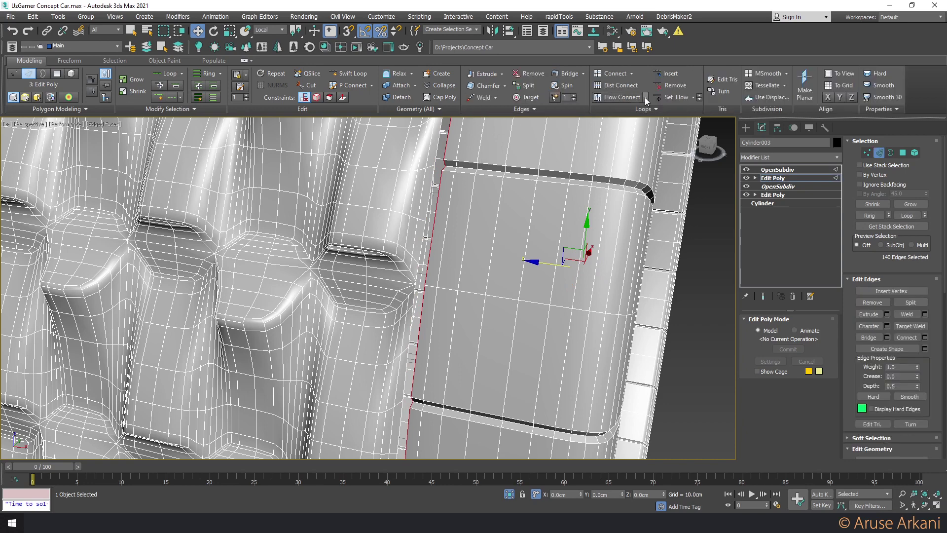
left_click(633, 96)
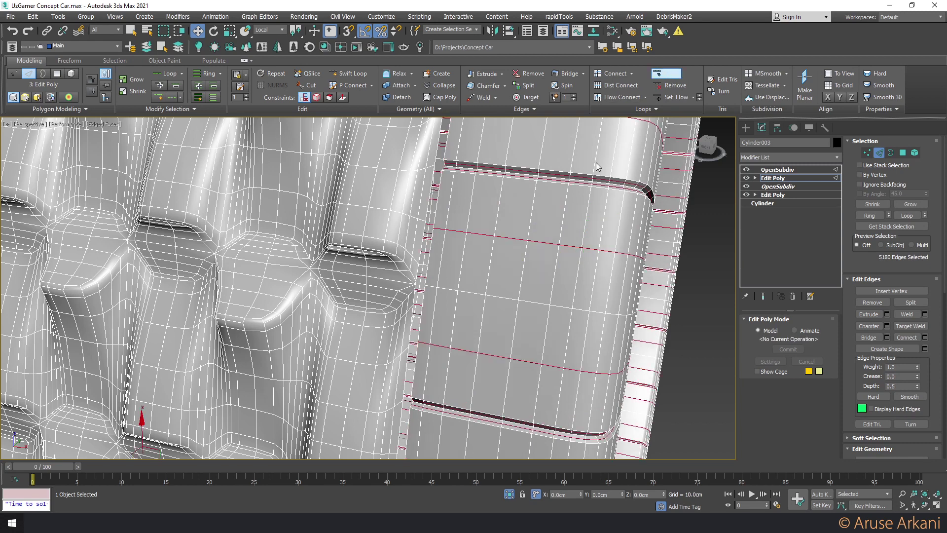
Reopen Bridge settings for the selected borders and orbit to view the tire upright
key("3")
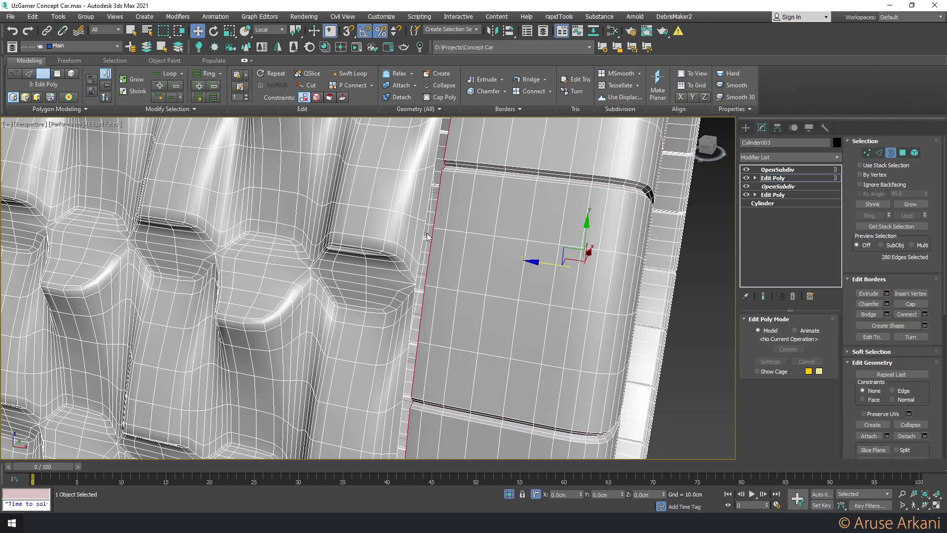
left_click(534, 79)
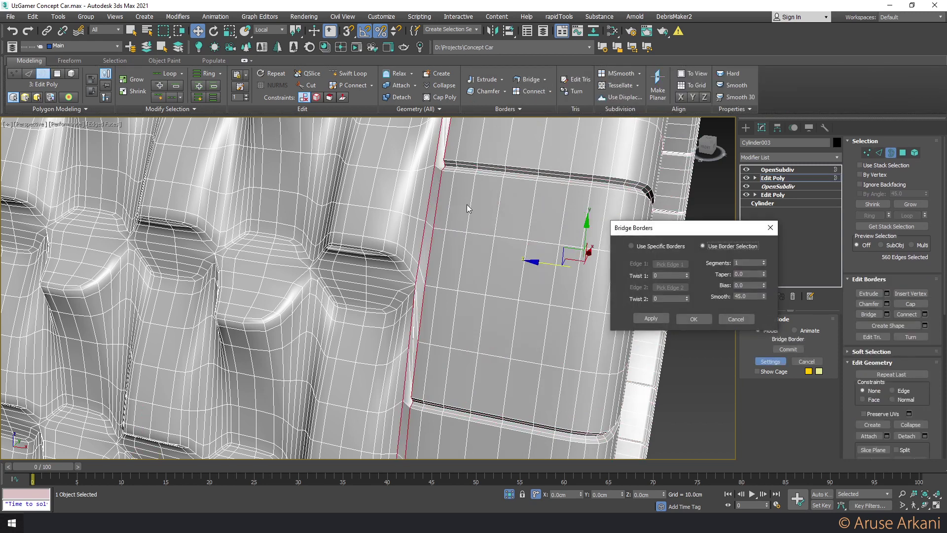
scroll(465, 210, "down", 2)
scroll(466, 210, "down", 2)
scroll(465, 210, "down", 2)
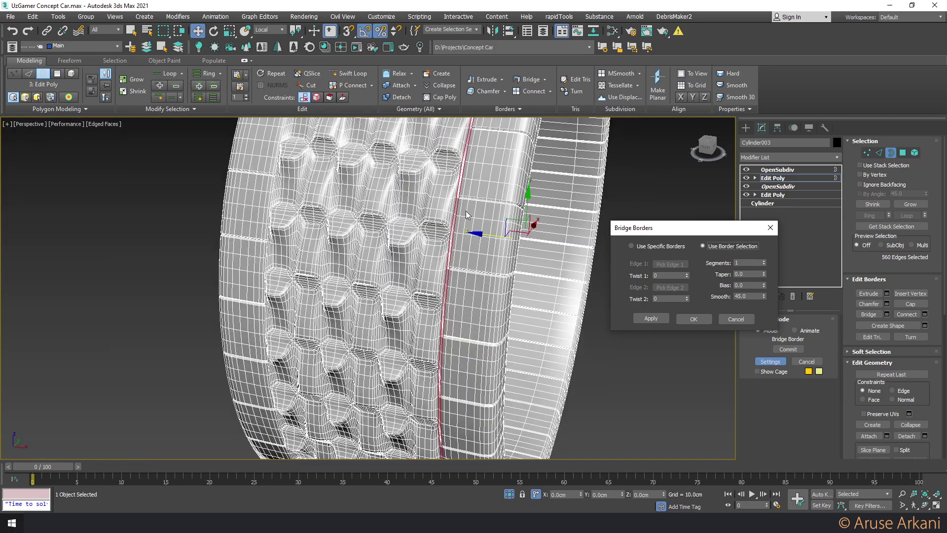
mouse_move(466, 210)
middle_mouse_down("alt")
mouse_move(476, 176)
mouse_move(498, 232)
middle_mouse_up("alt")
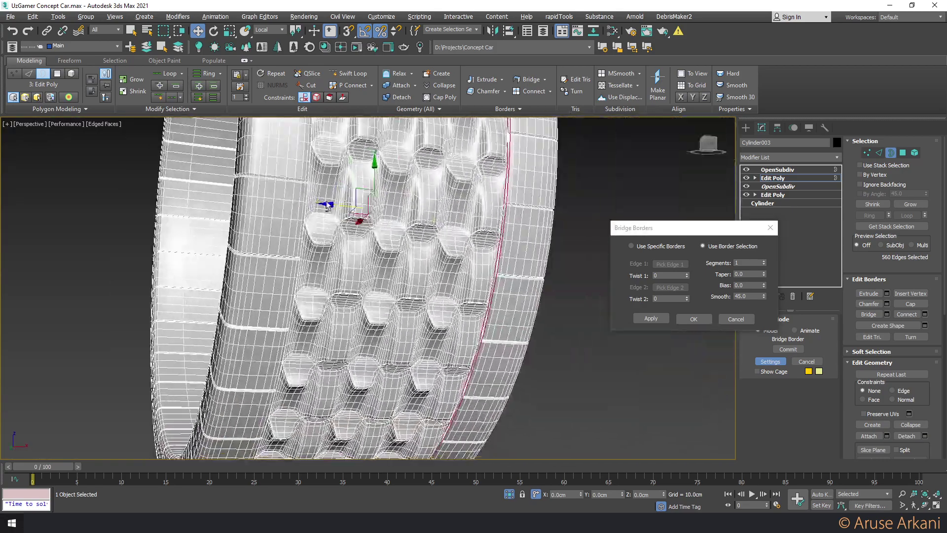
scroll(498, 232, "up", 2)
middle_click_drag(567, 300, 516, 267)
scroll(452, 260, "up", 3)
scroll(446, 261, "up", 2)
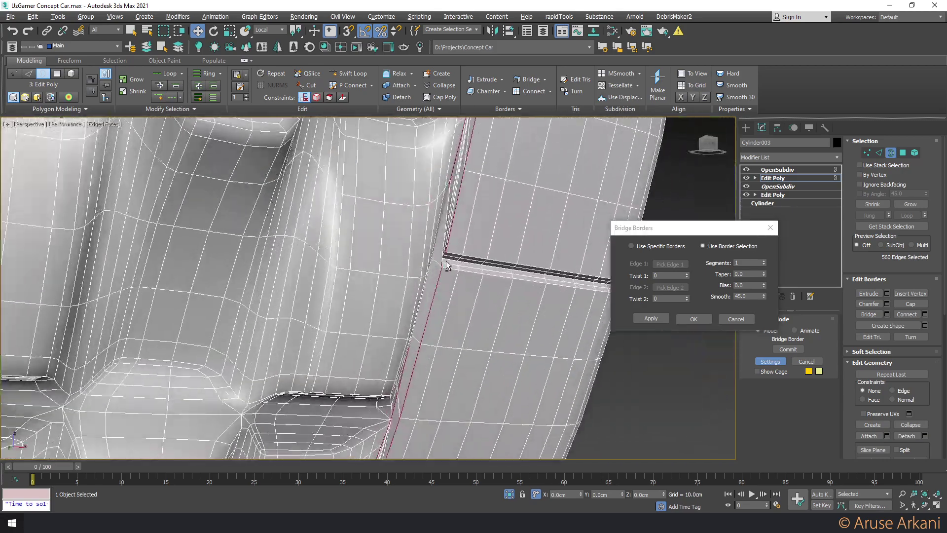
scroll(446, 260, "up", 1)
Set Bridge Twist 1 to -2 and apply the bridge
left_click(685, 277)
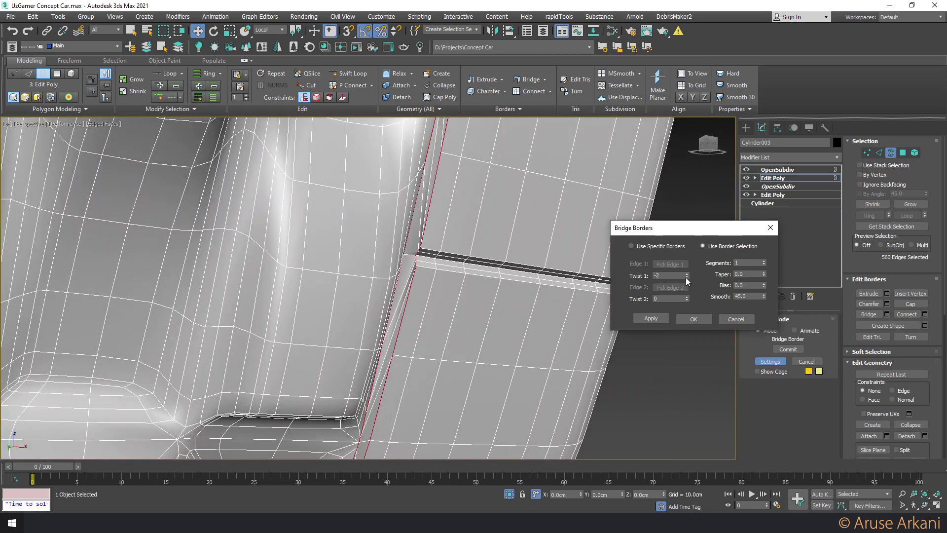
scroll(439, 267, "down", 2)
scroll(280, 250, "up", 1)
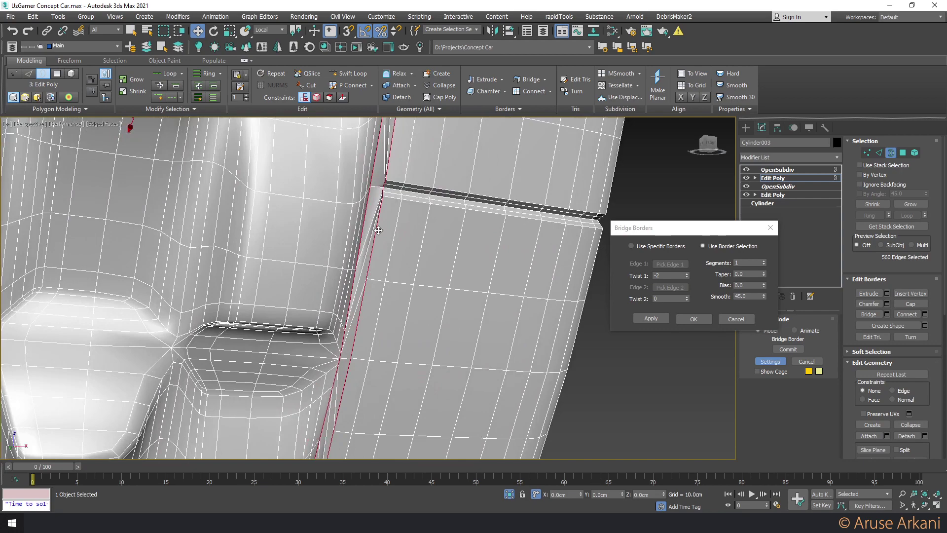
left_click(693, 319)
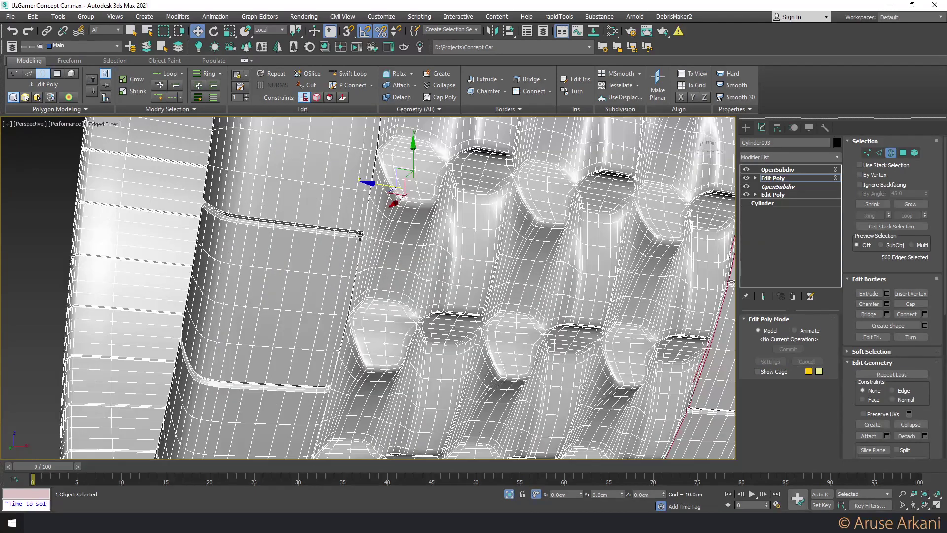
Select the whole bridge polygon strip with Loop and delete it
double_click(361, 253)
key("ctrl+Up")
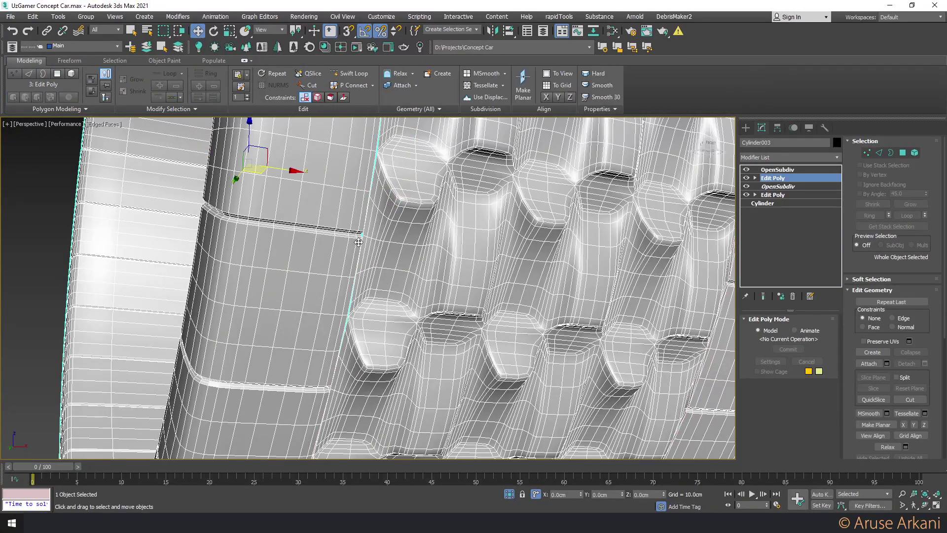
left_click(776, 177)
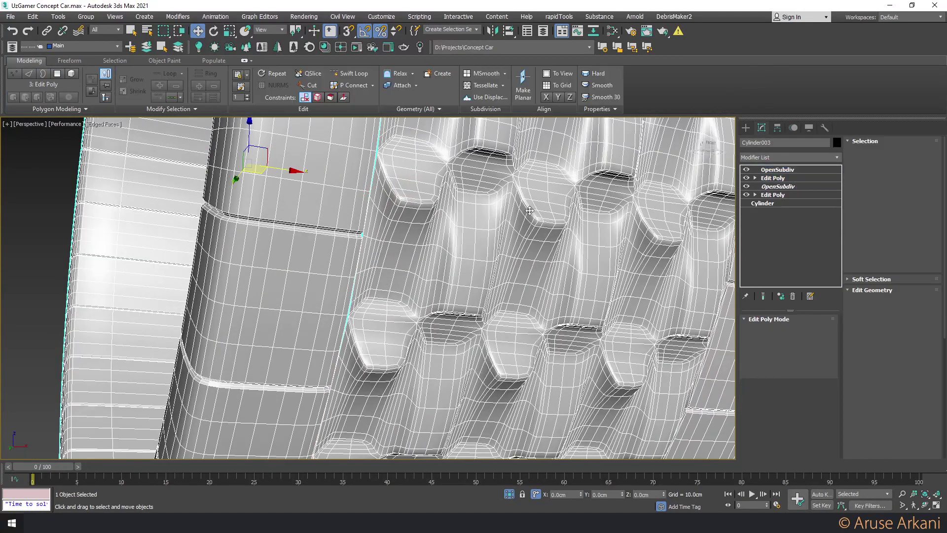
key("4")
scroll(364, 253, "up", 2)
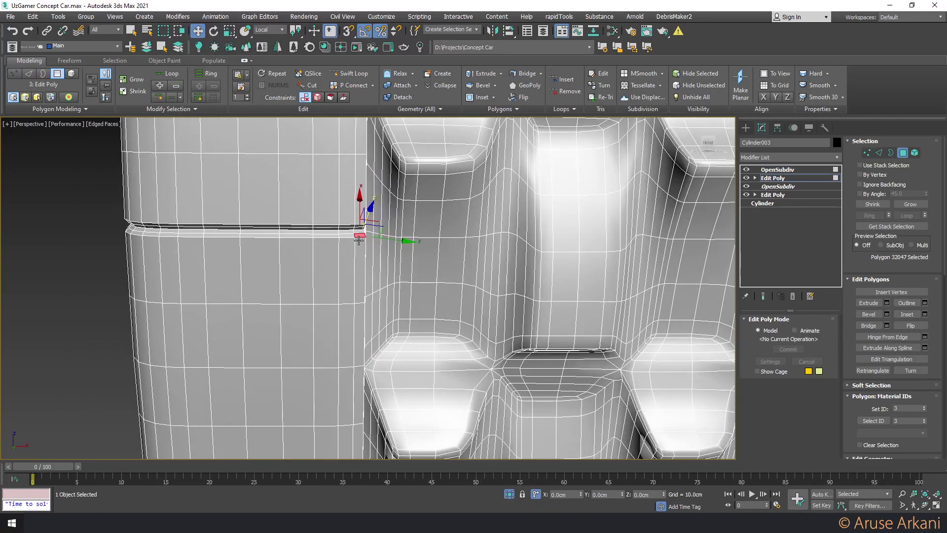
left_click(359, 269, "ctrl")
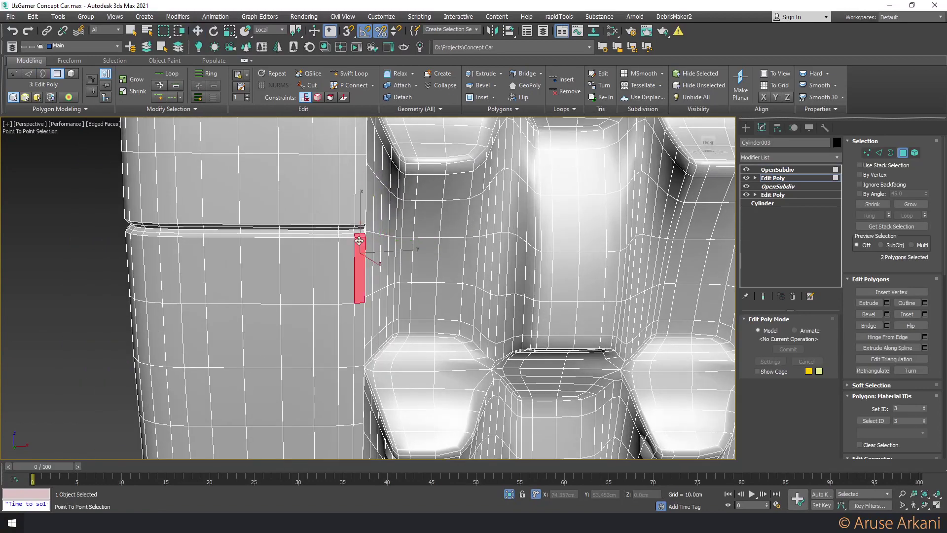
left_click(162, 74)
key("2")
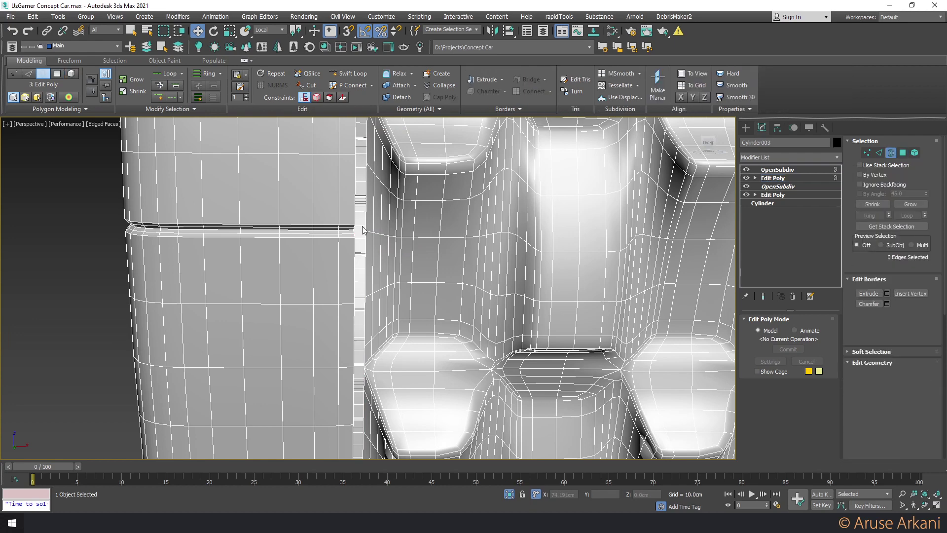
Select the full open border of the reopened gap
left_click(354, 217)
key("3")
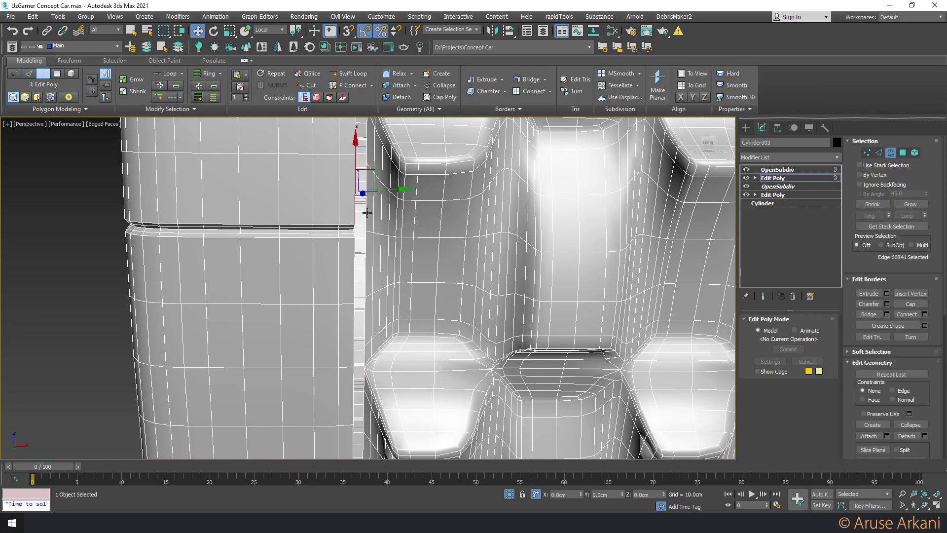
left_click(364, 211)
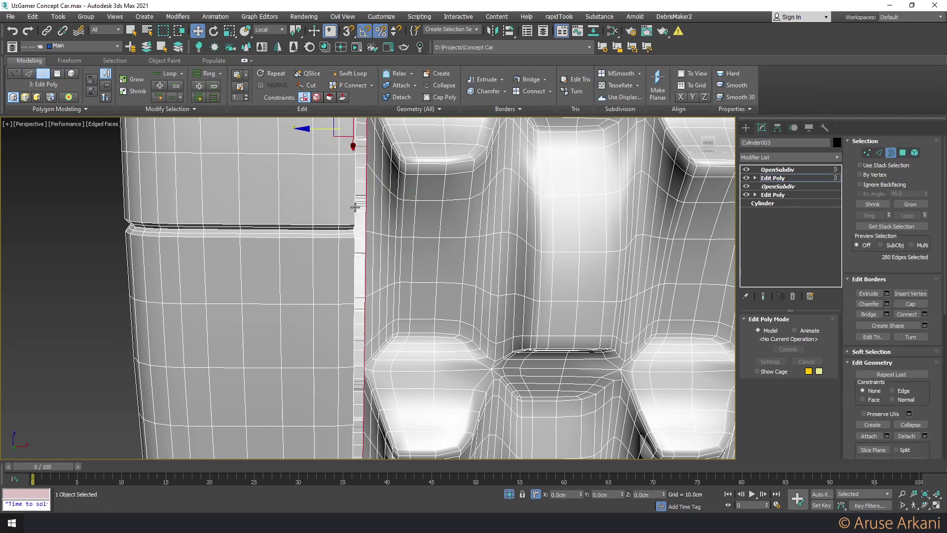
Bridge the gap again, trying twists of -3 and -4 before settling on Twist 1 -2
left_click(529, 79, "shift")
left_click_drag(687, 274, 687, 279)
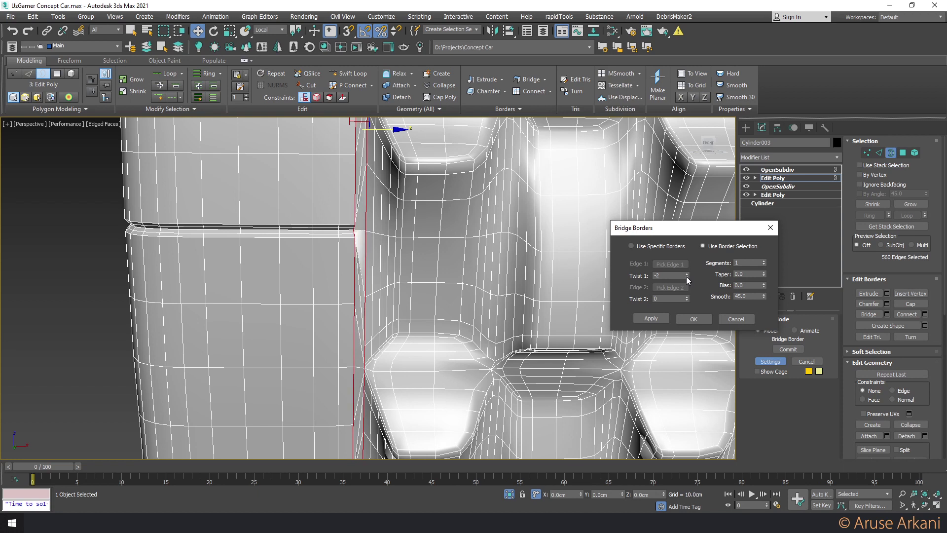
left_click(685, 277)
left_click(686, 277)
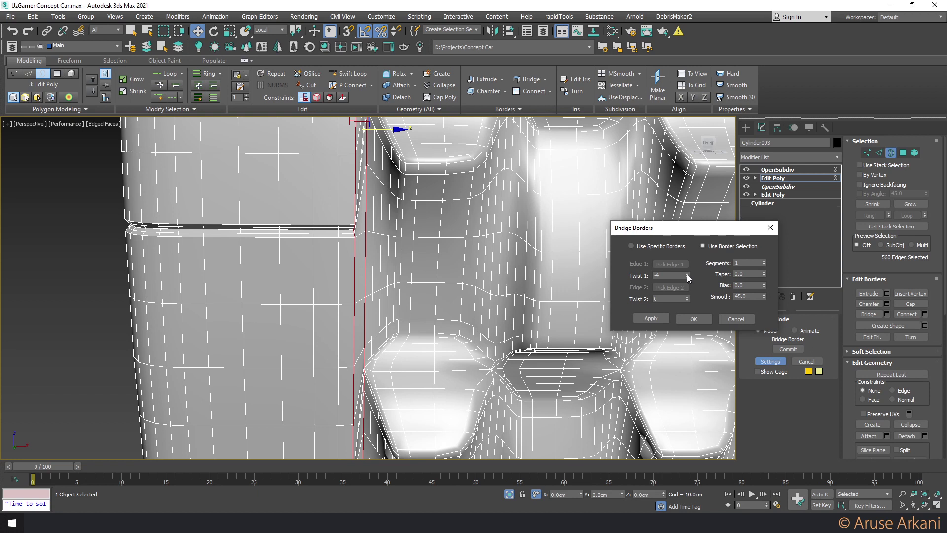
left_click(687, 273)
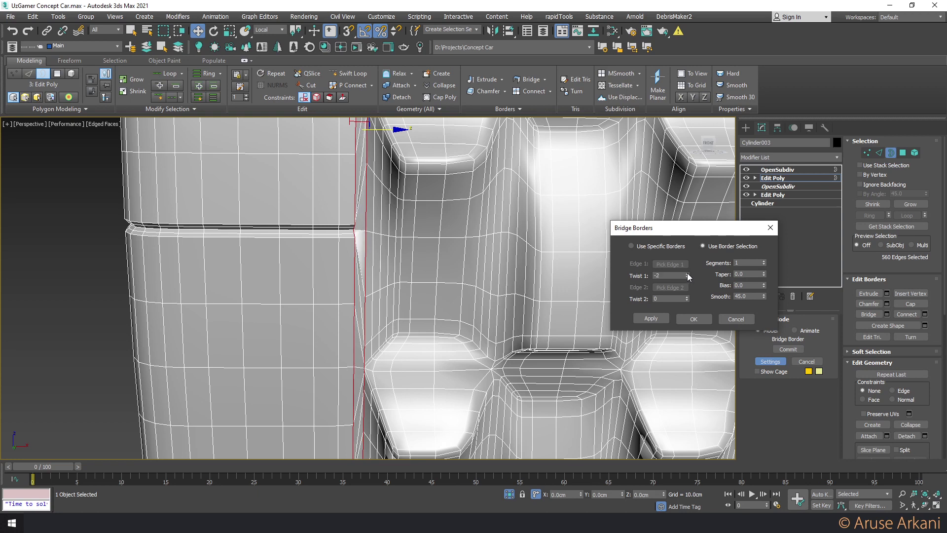
left_click(693, 319)
left_click(773, 177)
Unhide All to bring back the car body, then deselect the smoothed tire
key("F4")
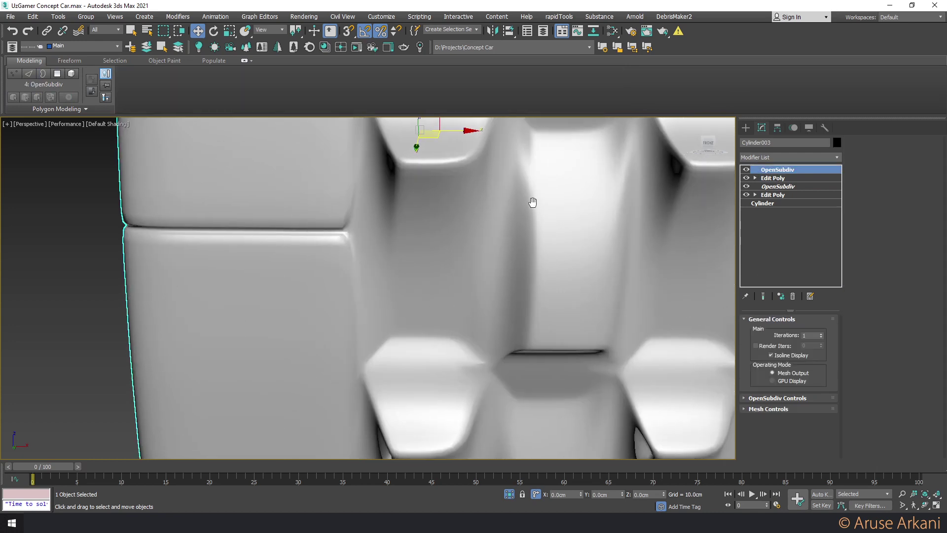
scroll(533, 203, "down", 6)
scroll(452, 211, "down", 2)
scroll(452, 211, "down", 3)
scroll(452, 211, "down", 2)
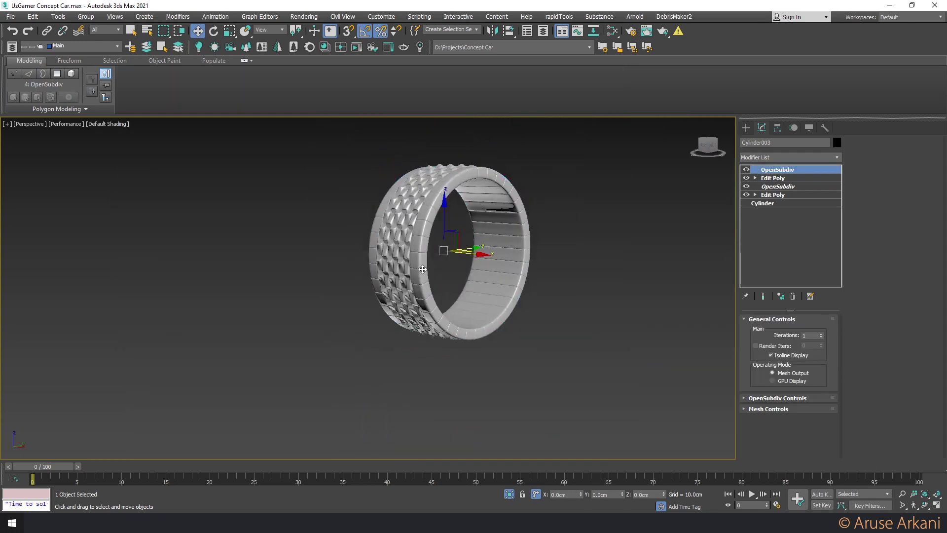
right_click(474, 197)
left_click(496, 155)
left_click(559, 327)
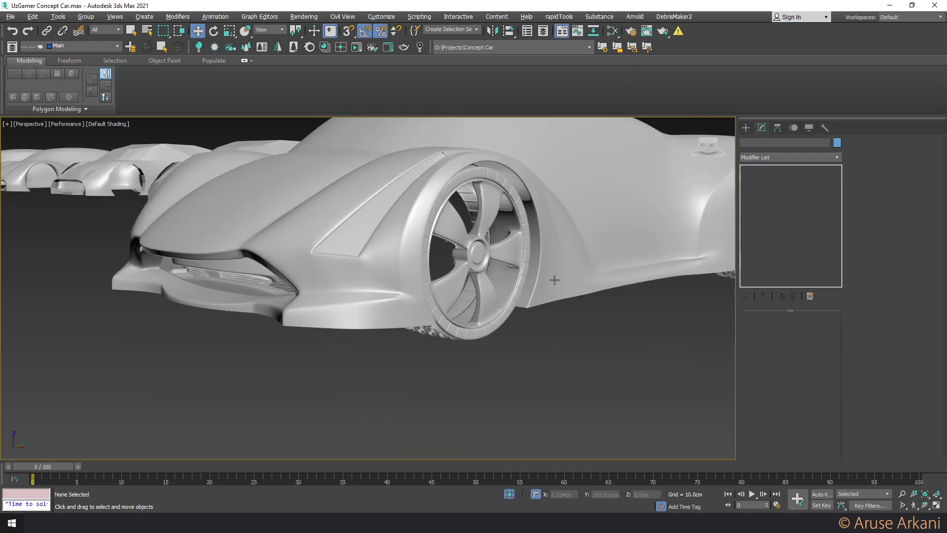
Orbit around the car to inspect the subdivided tires from below and the front
scroll(553, 275, "up", 3)
mouse_move(553, 275)
middle_mouse_down("alt")
mouse_move(516, 242)
mouse_move(537, 283)
mouse_move(522, 289)
middle_mouse_up("alt")
scroll(506, 279, "up", 2)
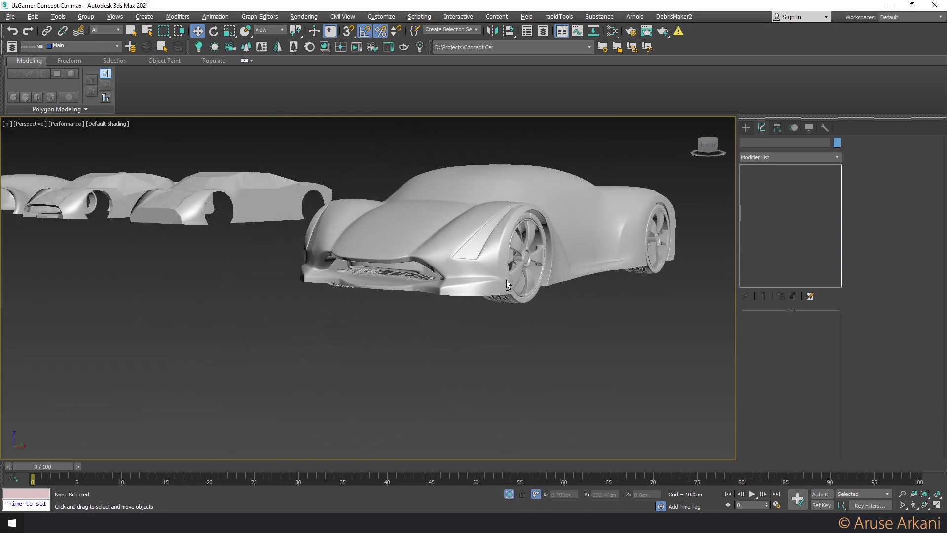
scroll(473, 281, "up", 2)
scroll(436, 283, "up", 2)
mouse_move(437, 282)
middle_mouse_down("alt")
mouse_move(411, 243)
mouse_move(372, 288)
middle_mouse_up("alt")
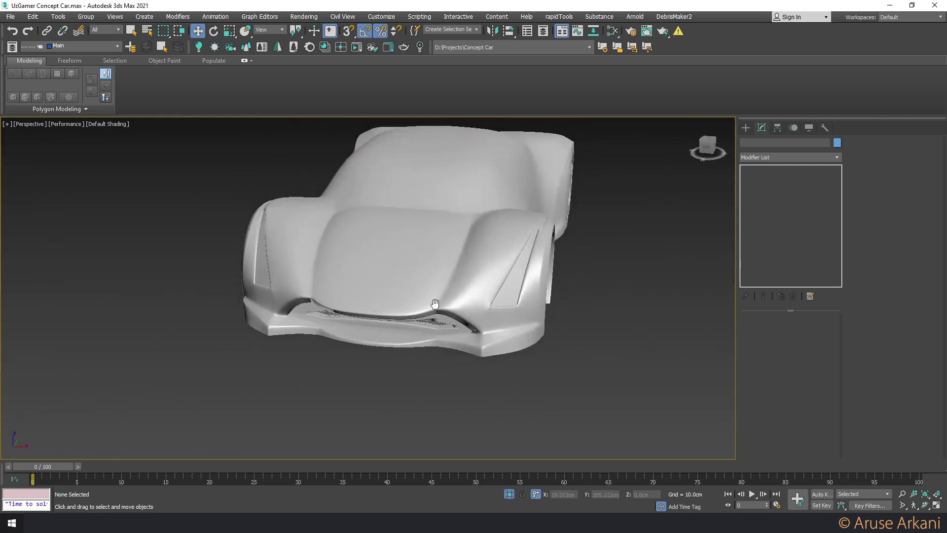
scroll(373, 288, "up", 2)
scroll(372, 288, "up", 3)
key("F4")
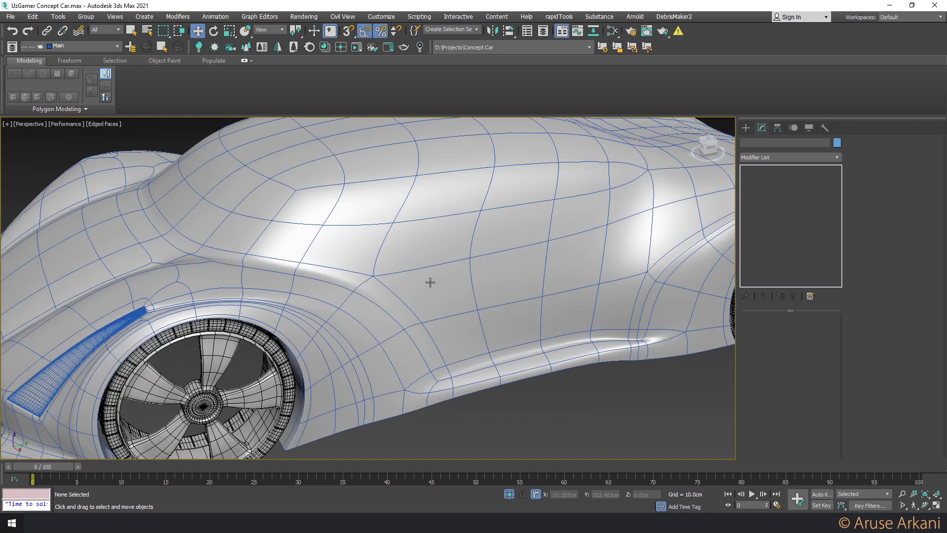
key("F4")
scroll(436, 260, "down", 3)
middle_click_drag(370, 283, 442, 262, "alt")
scroll(442, 261, "down", 2)
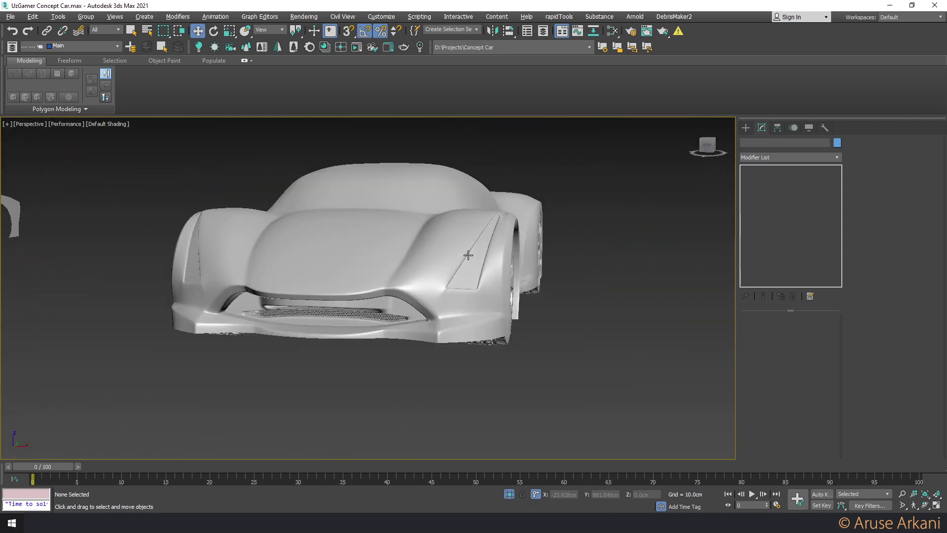
scroll(497, 250, "down", 2)
scroll(429, 275, "up", 3)
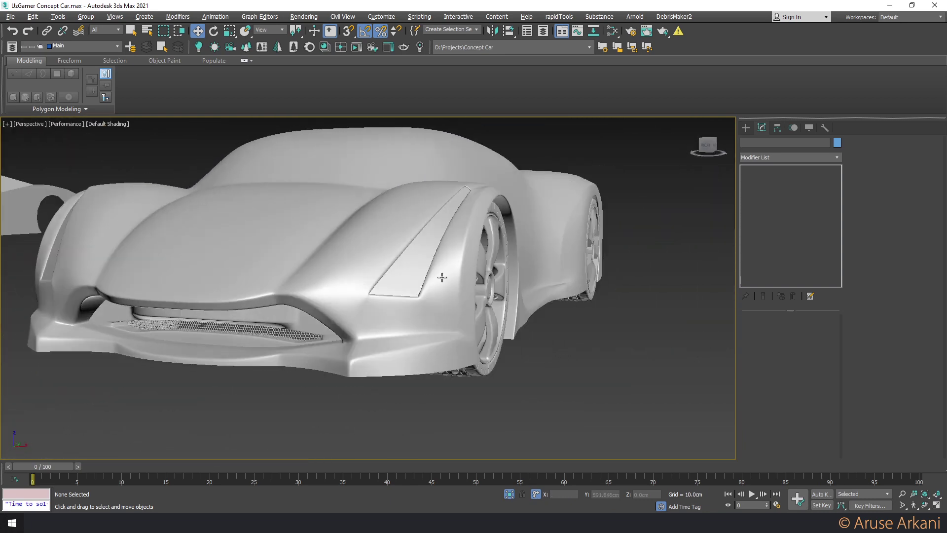